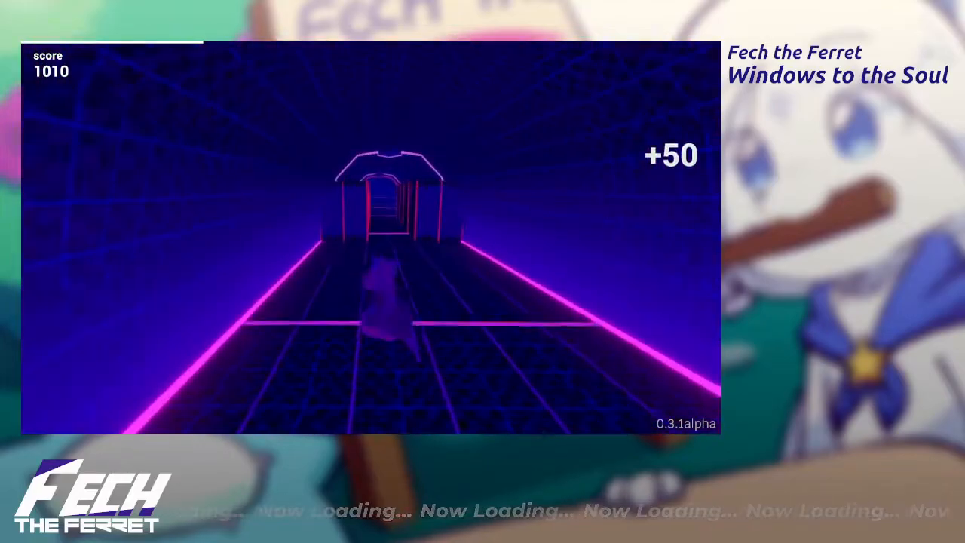
pyautogui.press('Left')
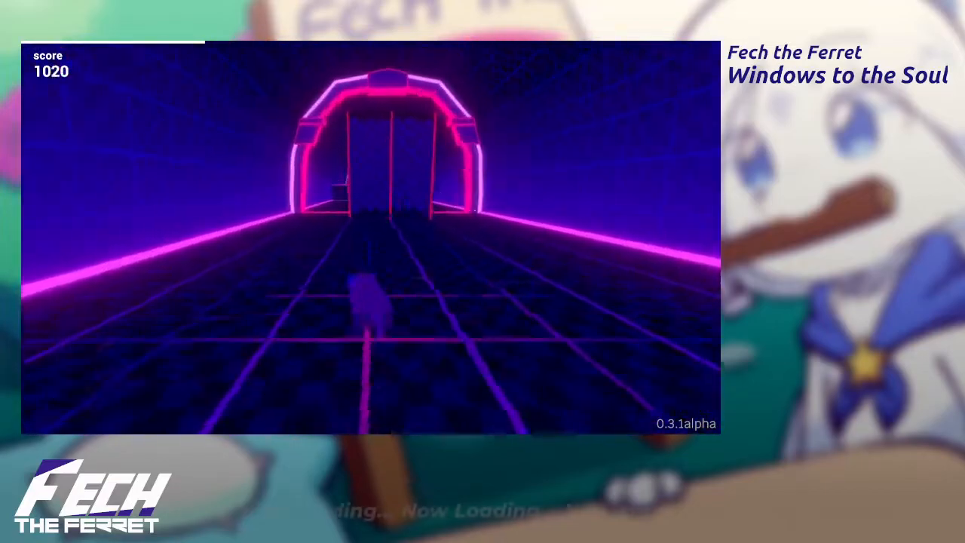
pyautogui.press('Left')
pyautogui.press('Right')
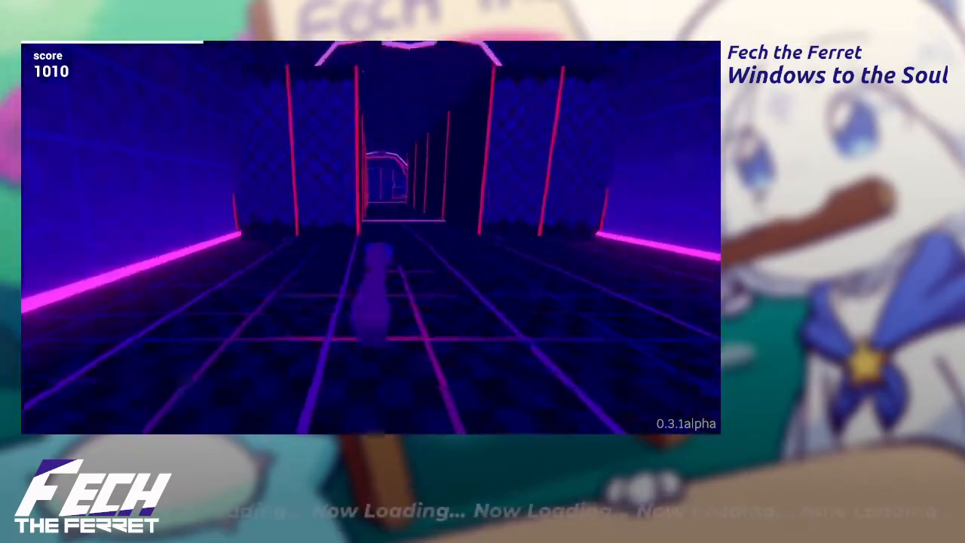
pyautogui.press('Left')
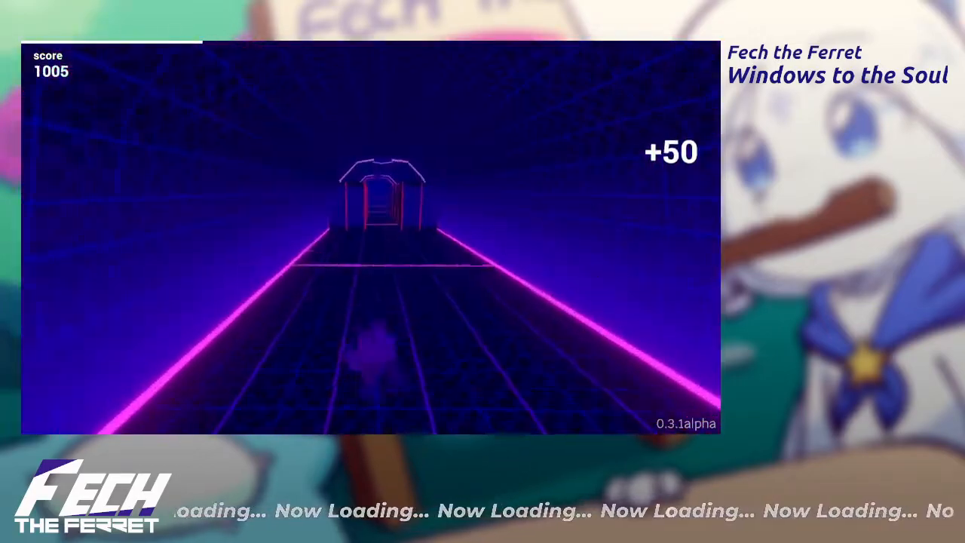
pyautogui.press('Left')
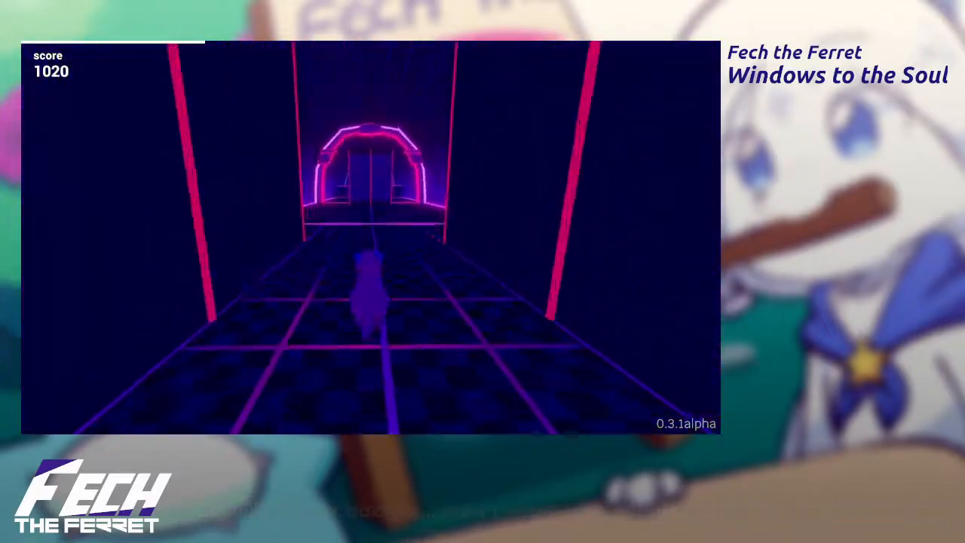
pyautogui.press('a')
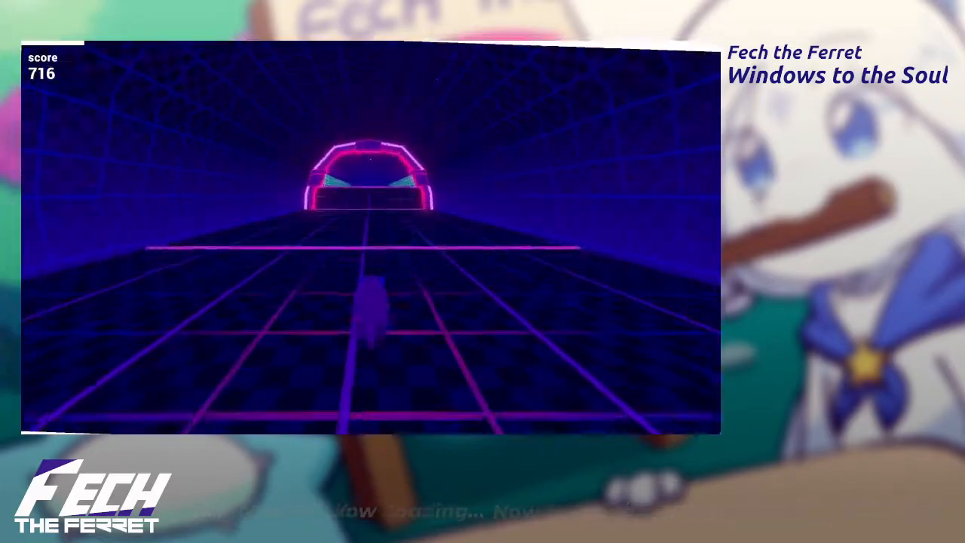
pyautogui.press('space')
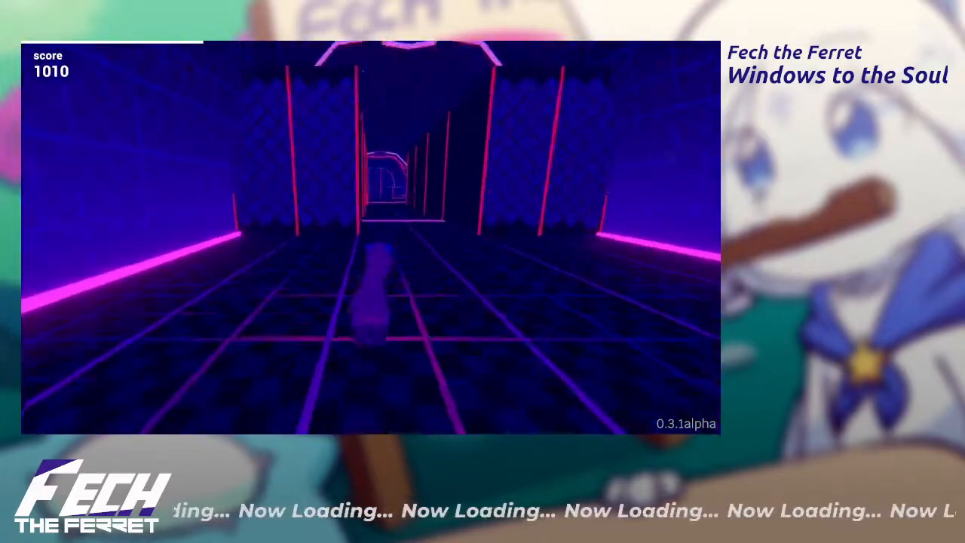
pyautogui.press('Left')
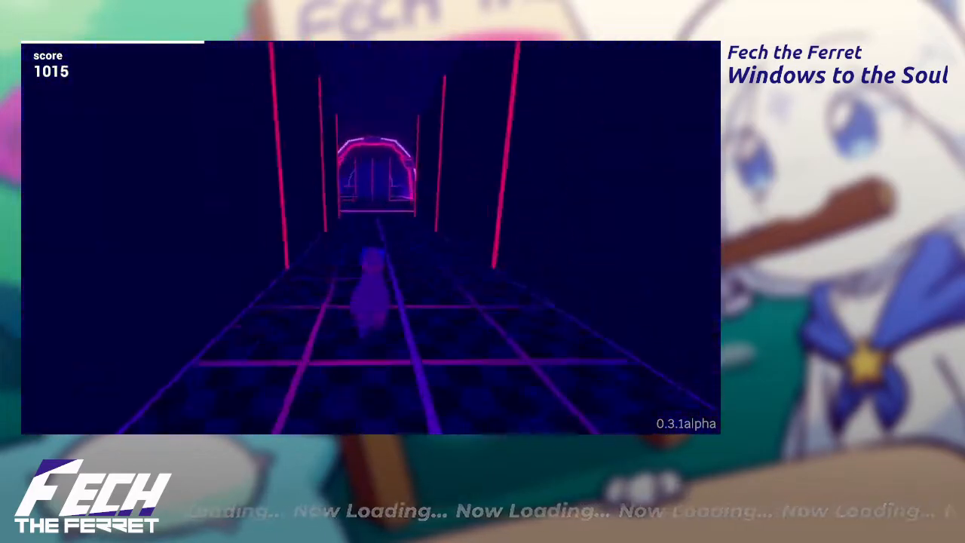
pyautogui.press('Left')
pyautogui.press('Right')
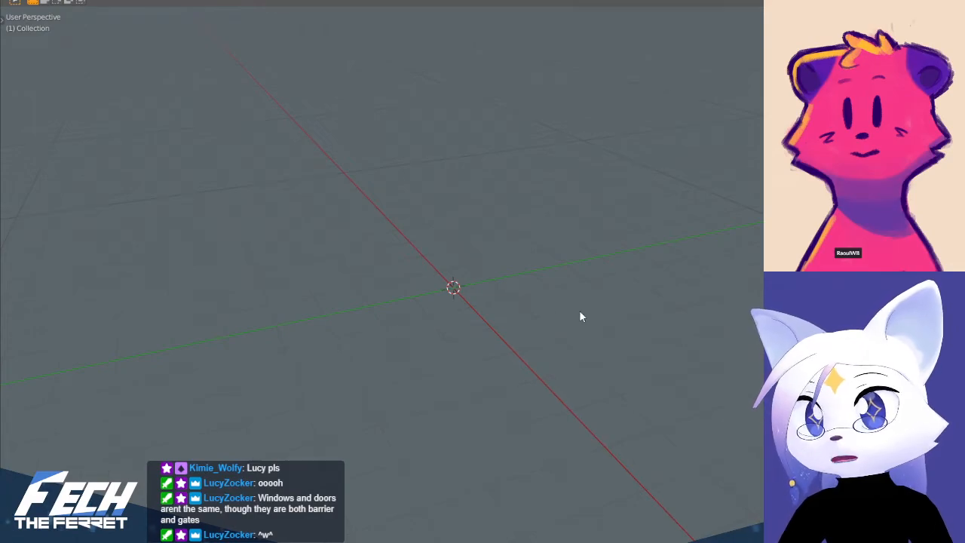
# - Import the window image 2022-07-21_15.47_Dramis_win1 as an image plane at the origin
pyautogui.press('KP_1')
pyautogui.moveTo(576, 310); pyautogui.dragTo(466, 312, button='middle')
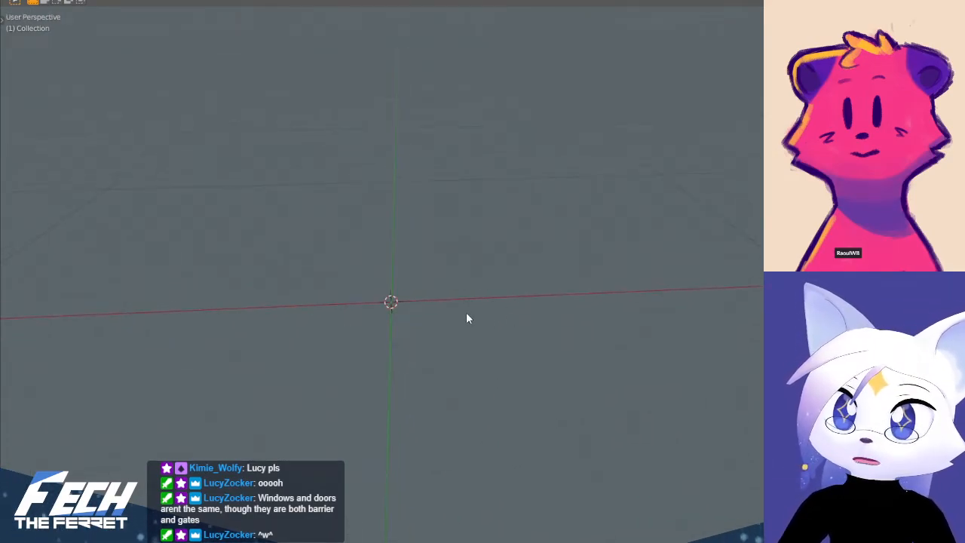
pyautogui.hotkey('shift', 'a')
pyautogui.moveTo(466, 312)
pyautogui.press('Escape')
pyautogui.hotkey('shift', 'a')
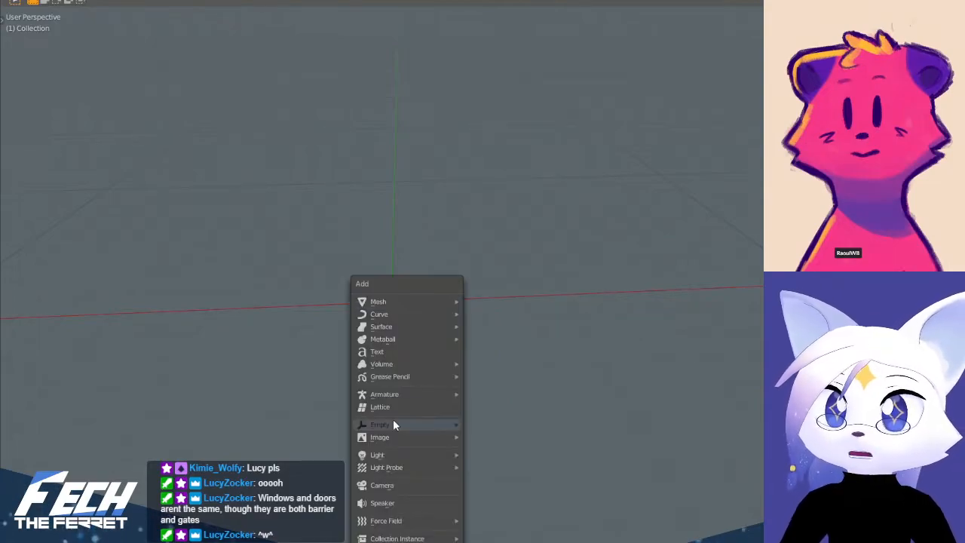
pyautogui.moveTo(401, 425)
pyautogui.moveTo(417, 438)
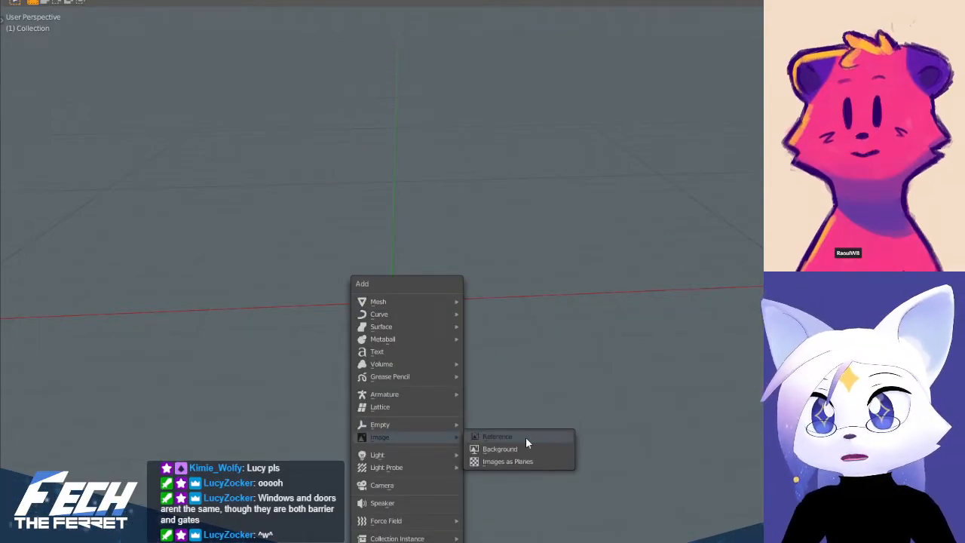
pyautogui.press('Escape')
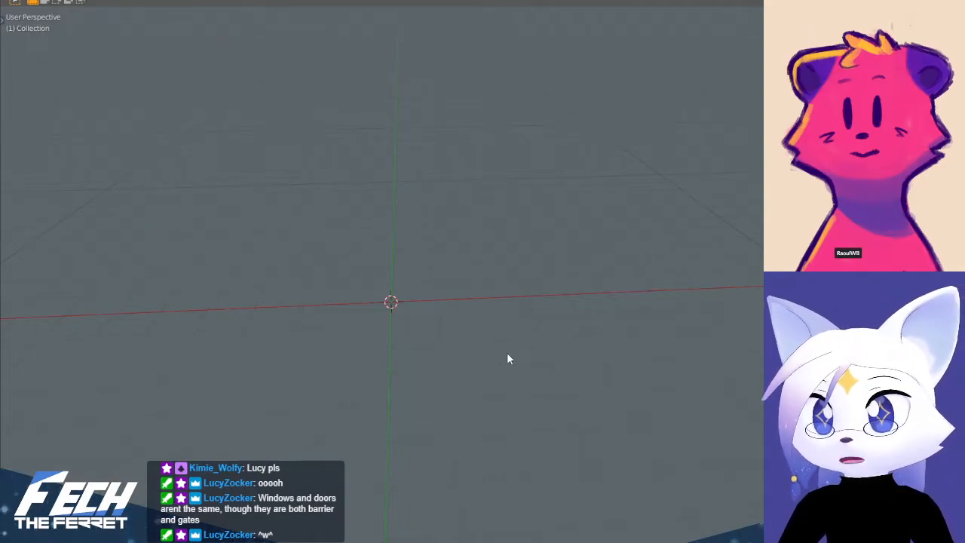
pyautogui.scroll(5, 453, 261)
pyautogui.keyDown('shift'); pyautogui.moveTo(452, 227); pyautogui.dragTo(648, 273, button='middle'); pyautogui.keyUp('shift')
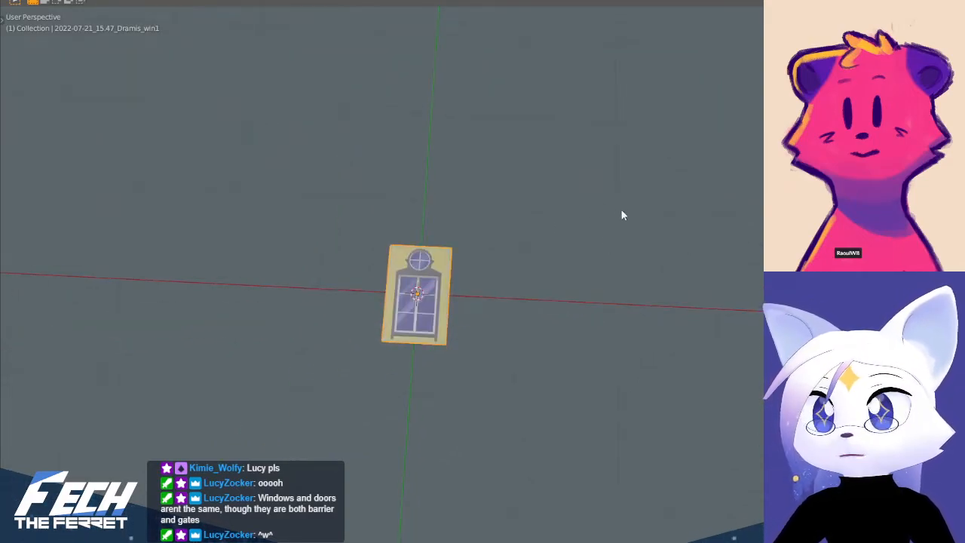
# - Switch to the top orthographic view and enter Edit Mode on the window image plane
pyautogui.scroll(4, 487, 256)
pyautogui.keyDown('shift'); pyautogui.moveTo(466, 286); pyautogui.dragTo(517, 310, button='middle'); pyautogui.keyUp('shift')
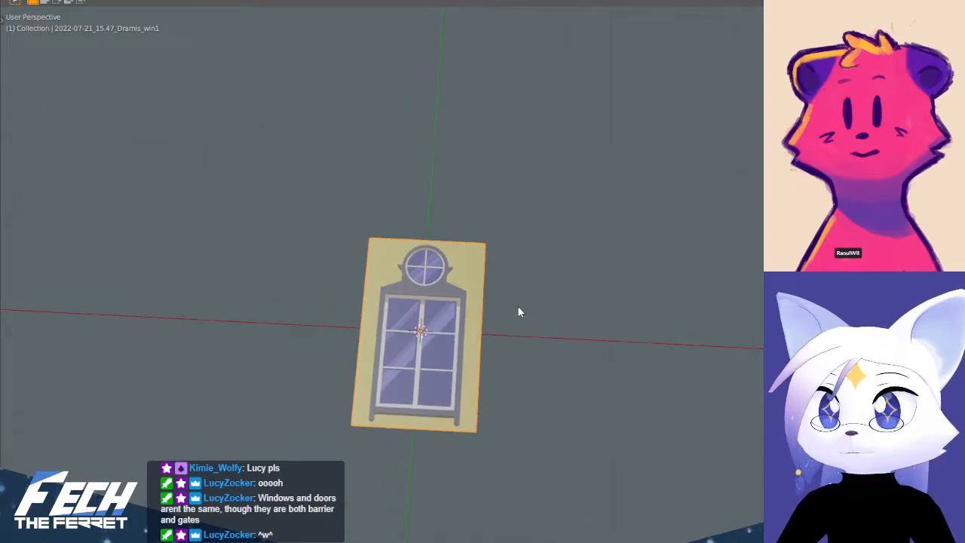
pyautogui.press('KP_7')
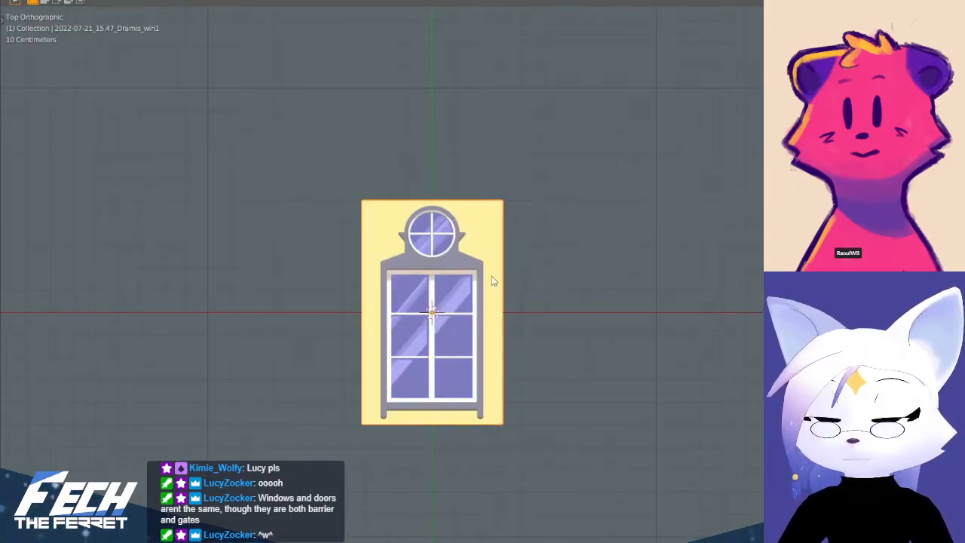
pyautogui.scroll(4, 640, 209)
pyautogui.moveTo(556, 212)
pyautogui.keyDown('shift'); pyautogui.mouseDown(button='middle')
pyautogui.moveTo(558, 238)
pyautogui.moveTo(587, 199)
pyautogui.moveTo(543, 216)
pyautogui.mouseUp(button='middle'); pyautogui.keyUp('shift')
pyautogui.scroll(-1, 536, 194)
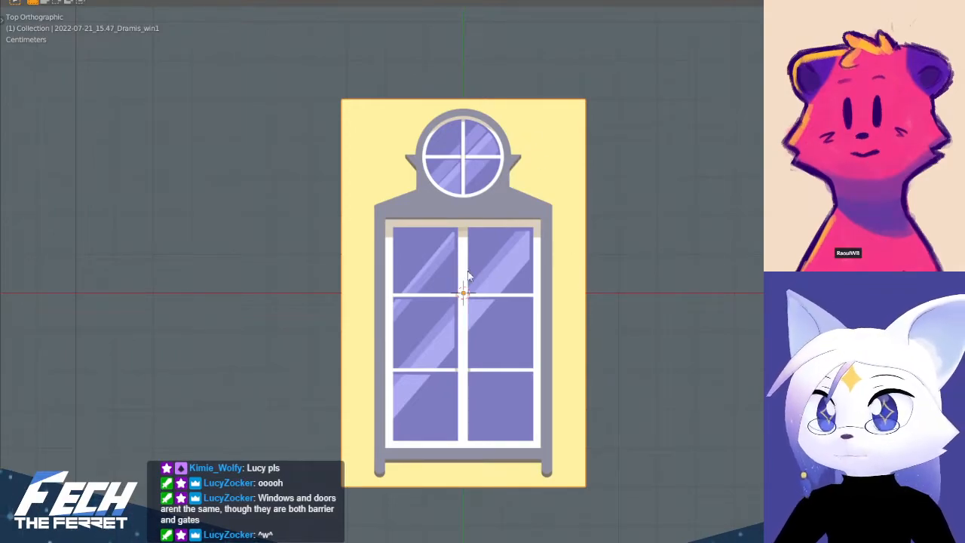
pyautogui.hotkey('ctrl', 'Tab')
pyautogui.click(640, 272)
pyautogui.scroll(2, 535, 263)
pyautogui.keyDown('shift'); pyautogui.moveTo(493, 258); pyautogui.dragTo(500, 178, button='middle'); pyautogui.keyUp('shift')
pyautogui.scroll(-3, 562, 122)
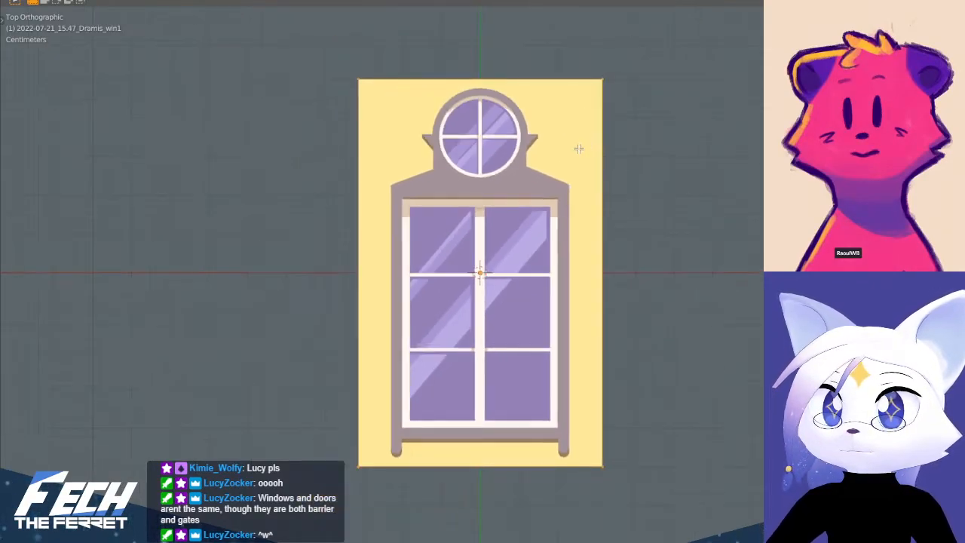
# - Try a vertical loop cut down the middle of the plane and a horizontal one near its lower edge, and undo both
pyautogui.hotkey('ctrl', 'r')
pyautogui.click(532, 79)
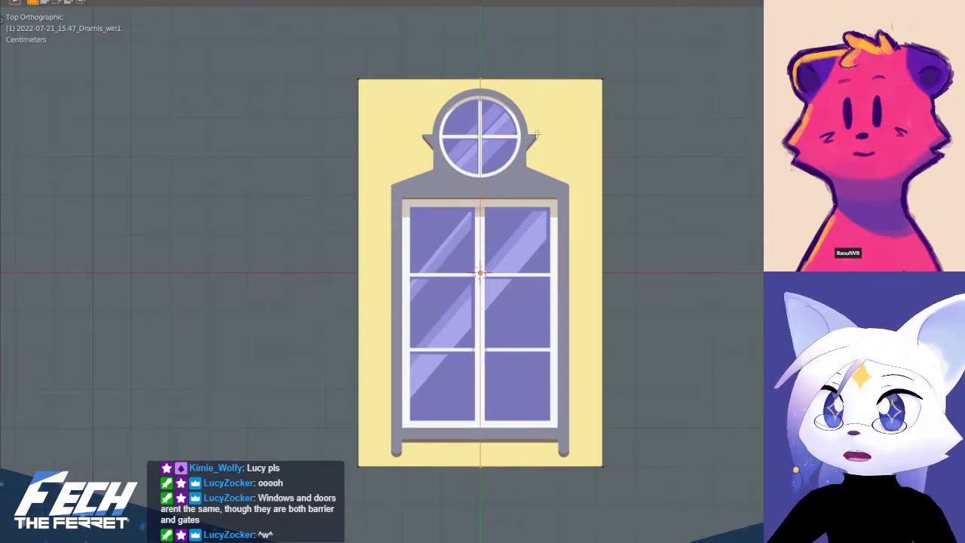
pyautogui.hotkey('ctrl', 'r')
pyautogui.scroll(1, 560, 64)
pyautogui.scroll(2, 560, 64)
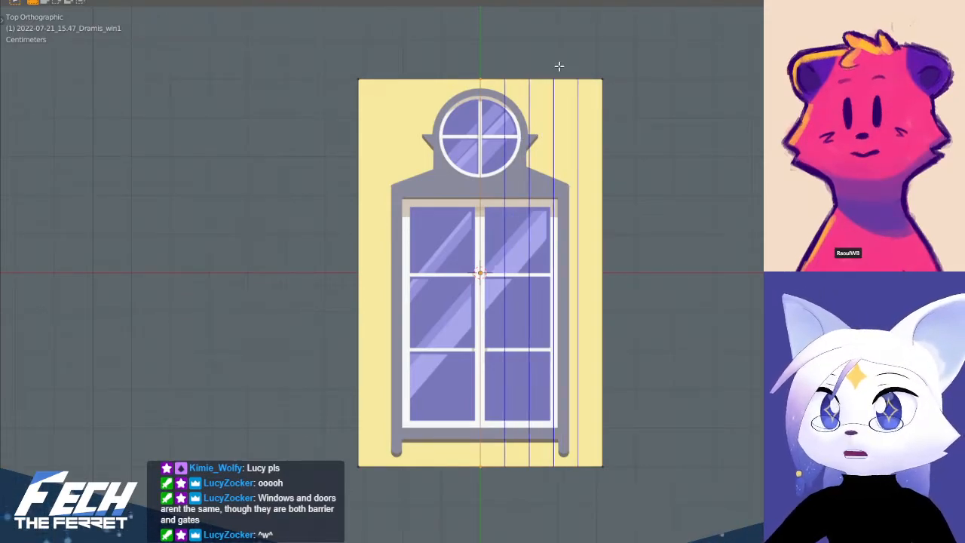
pyautogui.rightClick(560, 64)
pyautogui.scroll(1, 562, 162)
pyautogui.keyDown('shift'); pyautogui.moveTo(569, 131); pyautogui.dragTo(540, 151, button='middle'); pyautogui.keyUp('shift')
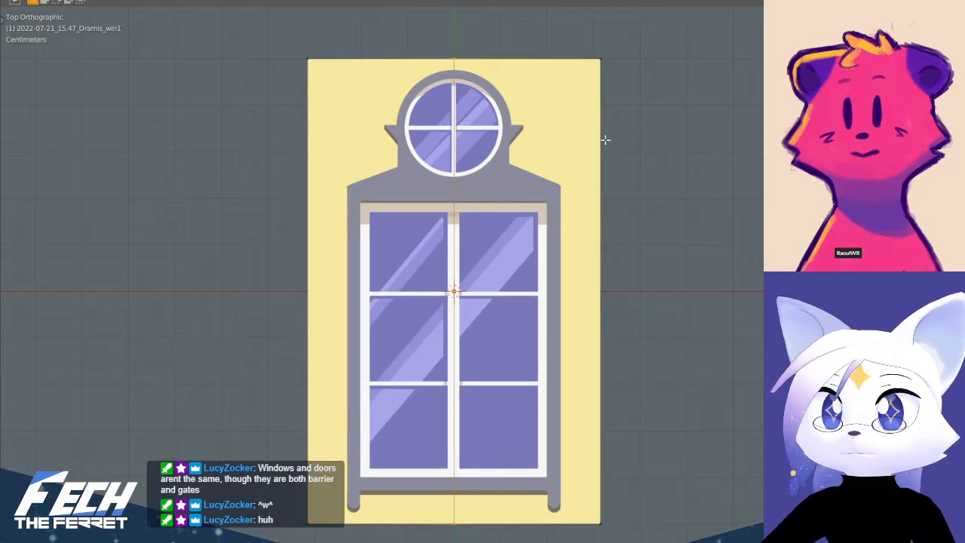
pyautogui.hotkey('ctrl', 'r')
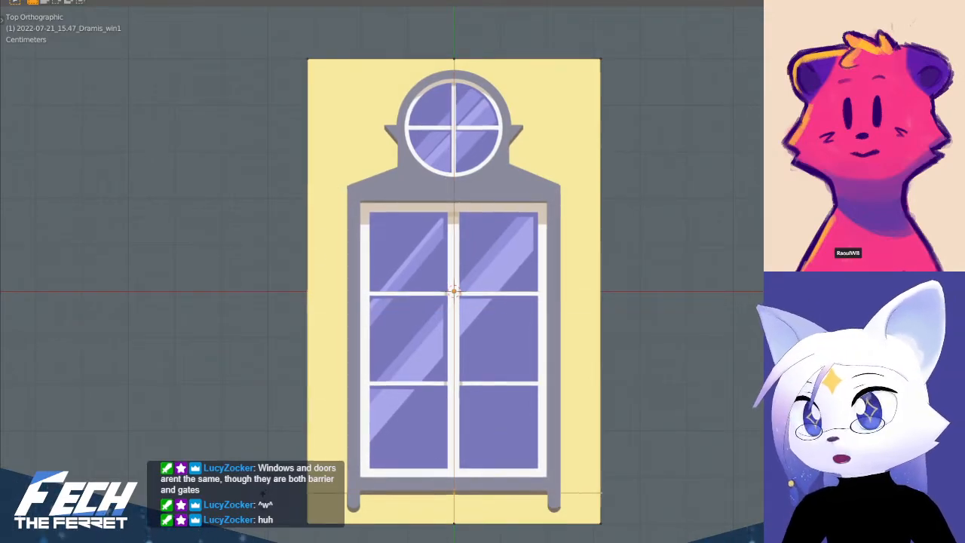
pyautogui.click(262, 494)
pyautogui.hotkey('ctrl', 'z')
pyautogui.hotkey('ctrl', 'z')
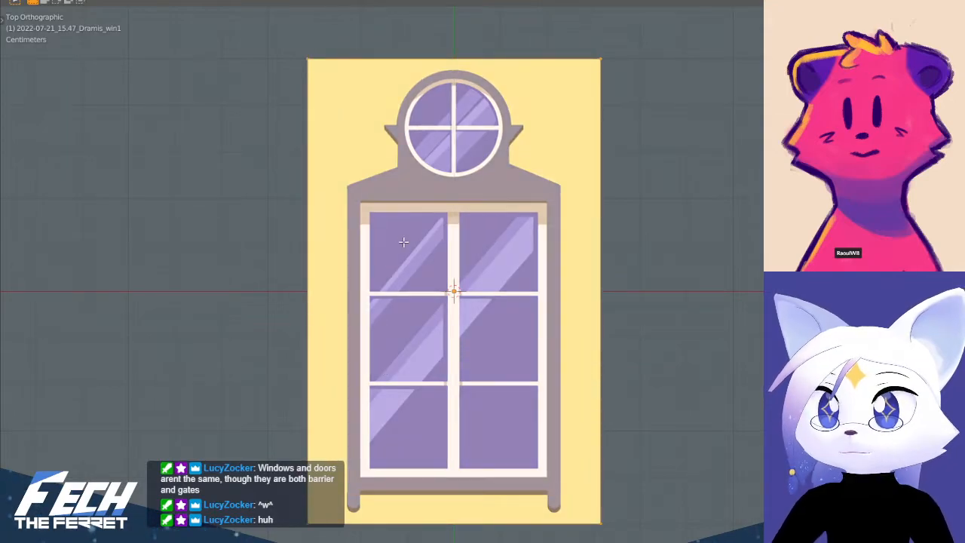
pyautogui.click(676, 257)
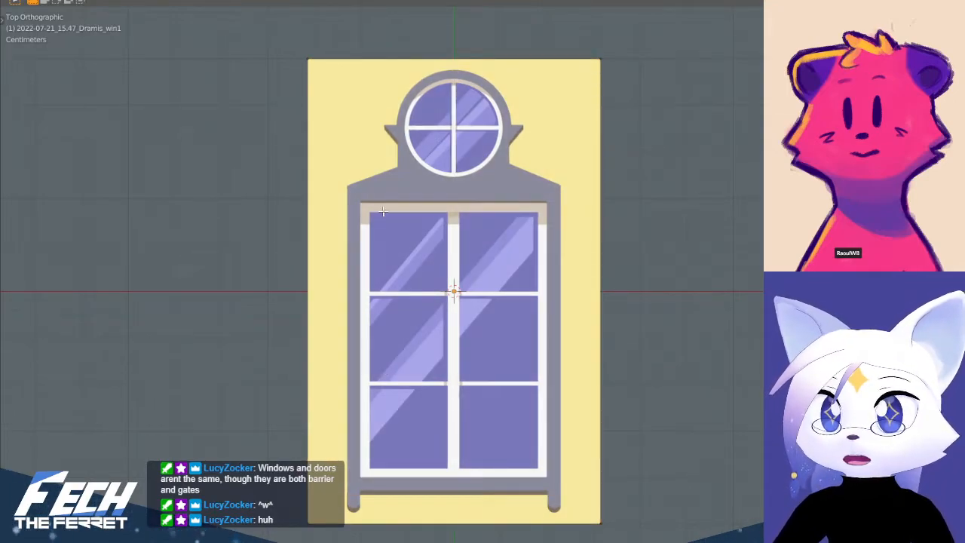
pyautogui.hotkey('ctrl', 'Tab')
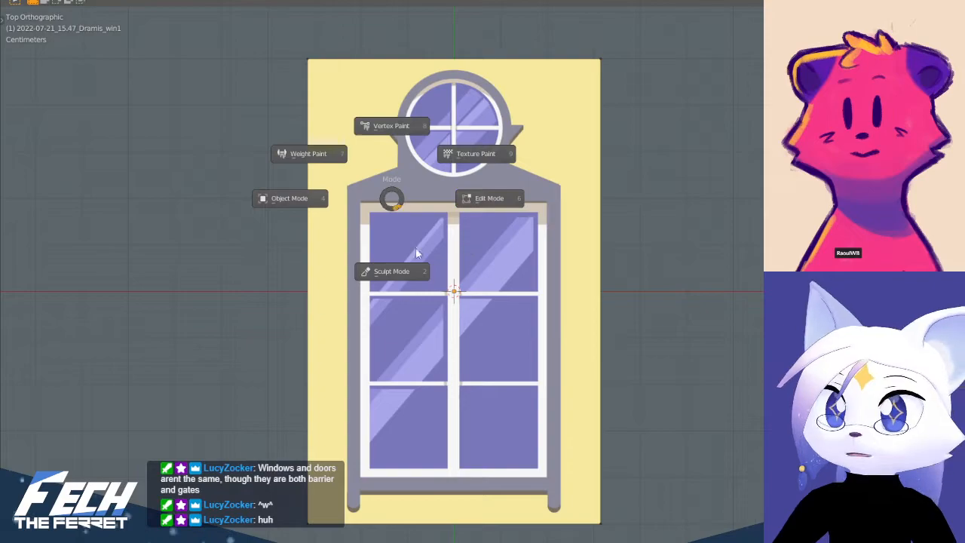
pyautogui.click(374, 273)
pyautogui.hotkey('ctrl', 'Tab')
pyautogui.click(554, 241)
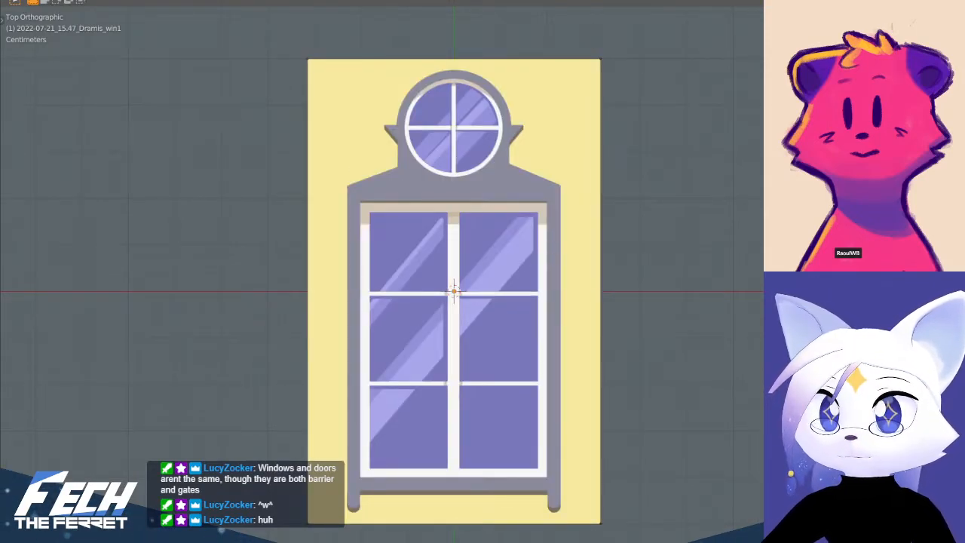
# - Add two horizontal loop cuts across the plane, one at the frame's upper shoulders and one along the underside of the window sill
pyautogui.hotkey('ctrl', 'r')
pyautogui.click(289, 192)
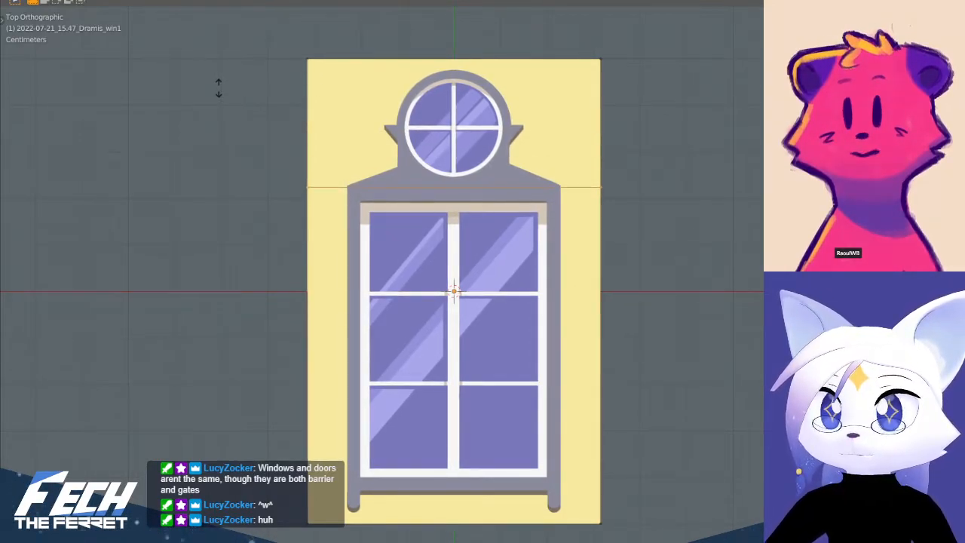
pyautogui.click(219, 87)
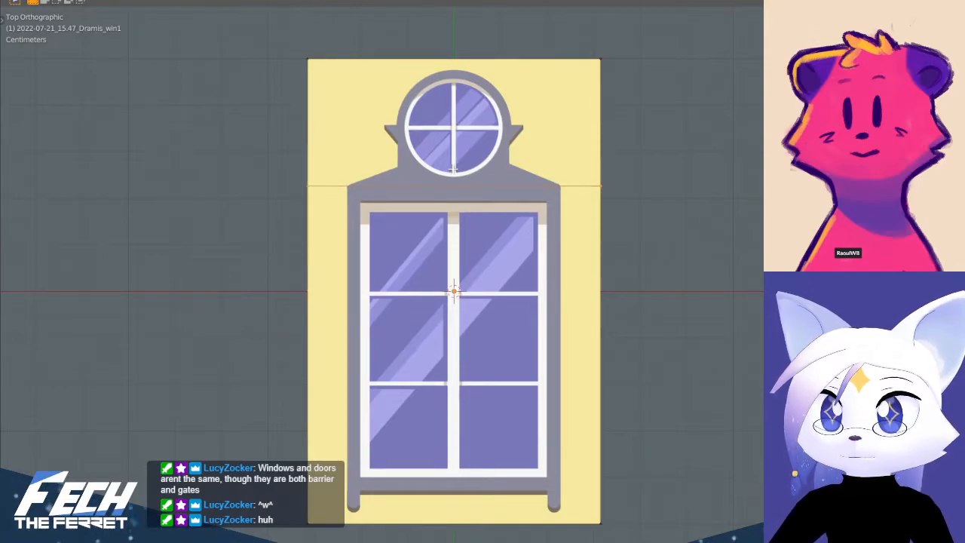
pyautogui.hotkey('ctrl', 'r')
pyautogui.click(301, 276)
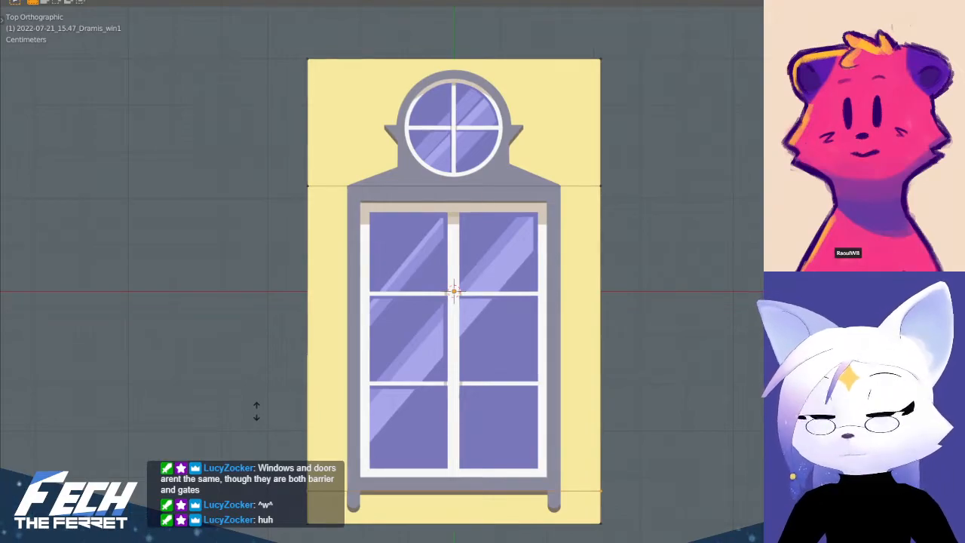
pyautogui.click(256, 411)
# - Add six evenly spaced vertical loop cuts to the plane, with the outer two along the sides of the window frame
pyautogui.scroll(1, 425, 307)
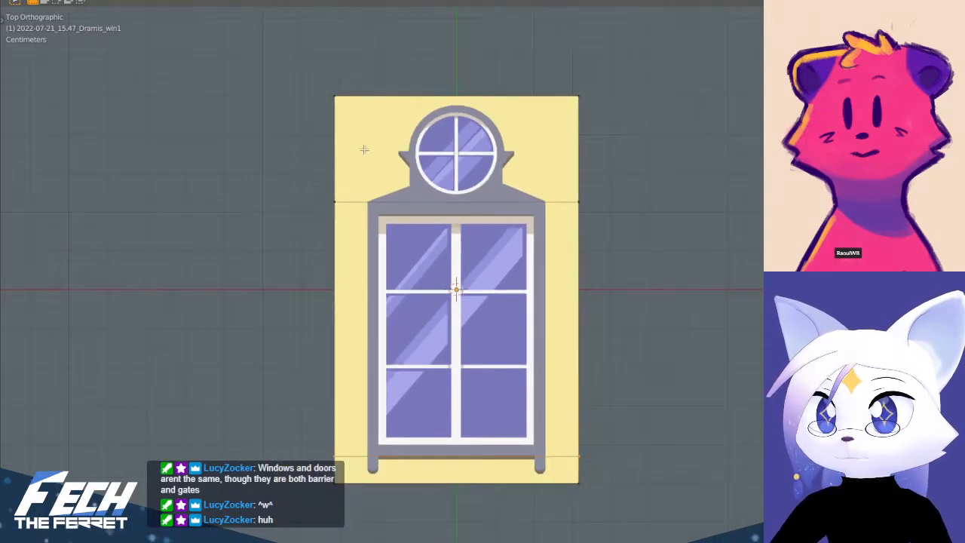
pyautogui.scroll(4, 403, 101)
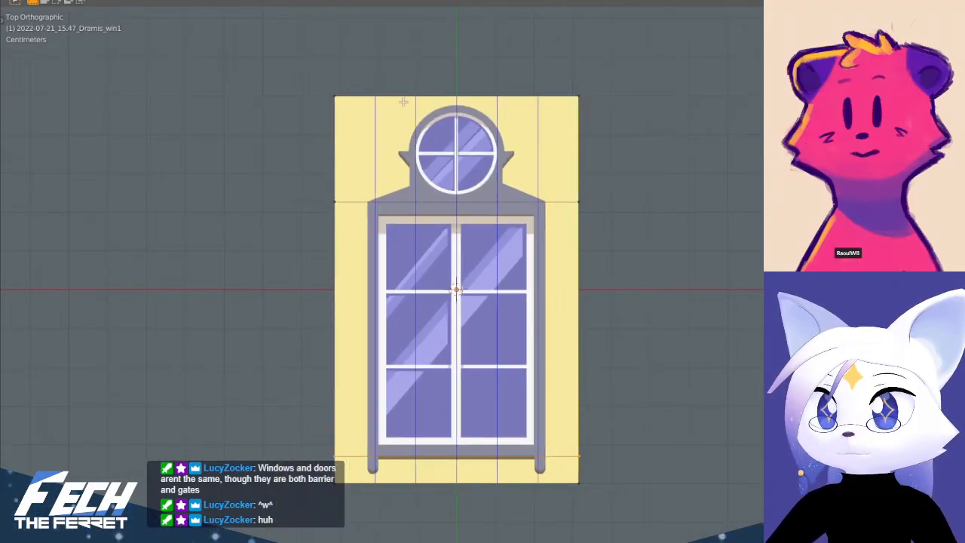
pyautogui.scroll(2, 404, 102)
pyautogui.scroll(-1, 403, 102)
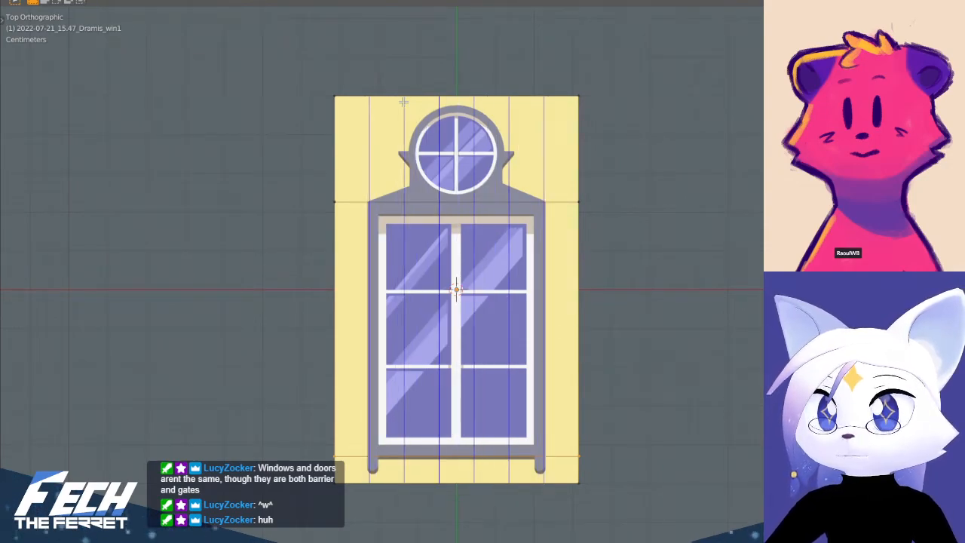
pyautogui.click(403, 102)
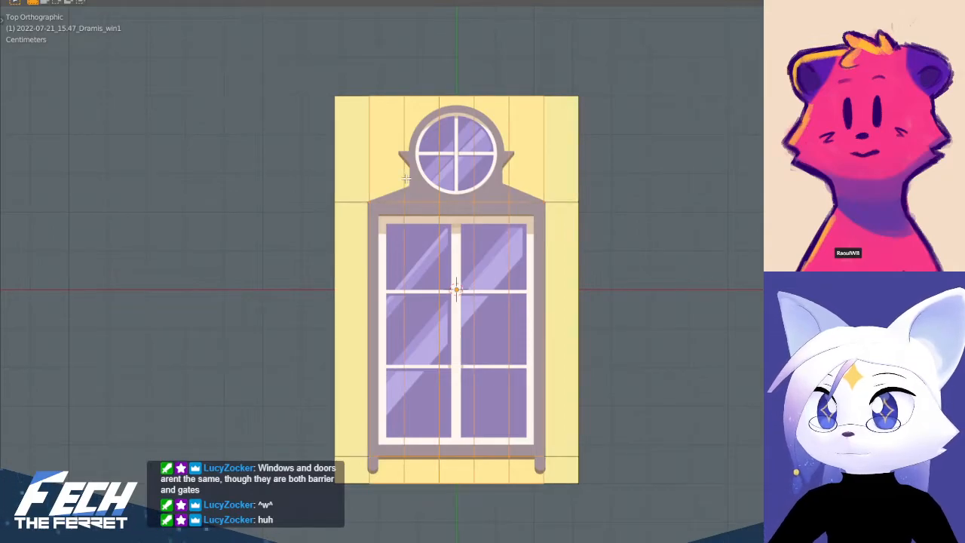
# - Remove the four inner vertical edge loops, keeping only the two along the sides of the window frame
pyautogui.hotkey('alt', 'a')
pyautogui.keyDown('alt'); pyautogui.keyDown('shift'); pyautogui.click(441, 162); pyautogui.keyUp('shift'); pyautogui.keyUp('alt')
pyautogui.keyDown('alt'); pyautogui.keyDown('shift'); pyautogui.click(521, 168); pyautogui.keyUp('shift'); pyautogui.keyUp('alt')
pyautogui.press('x')
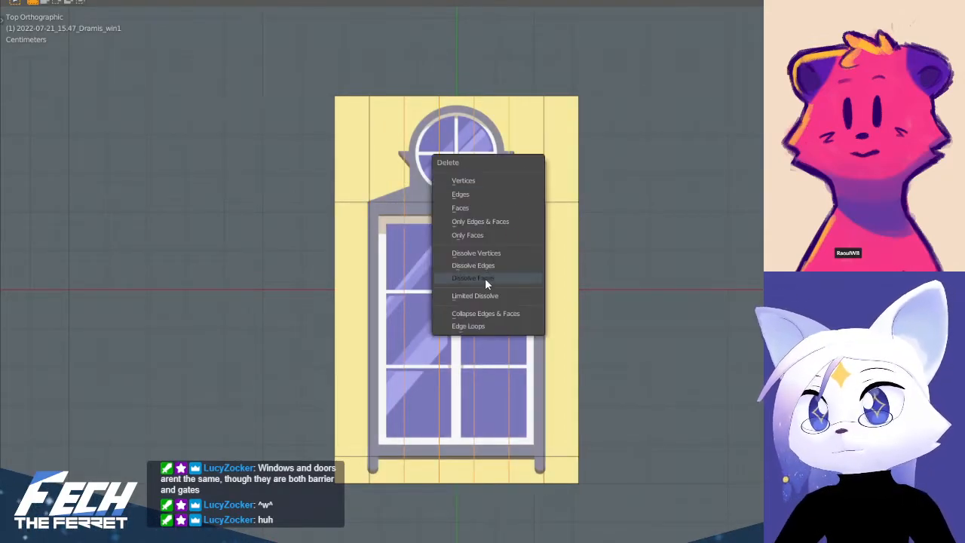
pyautogui.click(485, 278)
pyautogui.scroll(2, 377, 168)
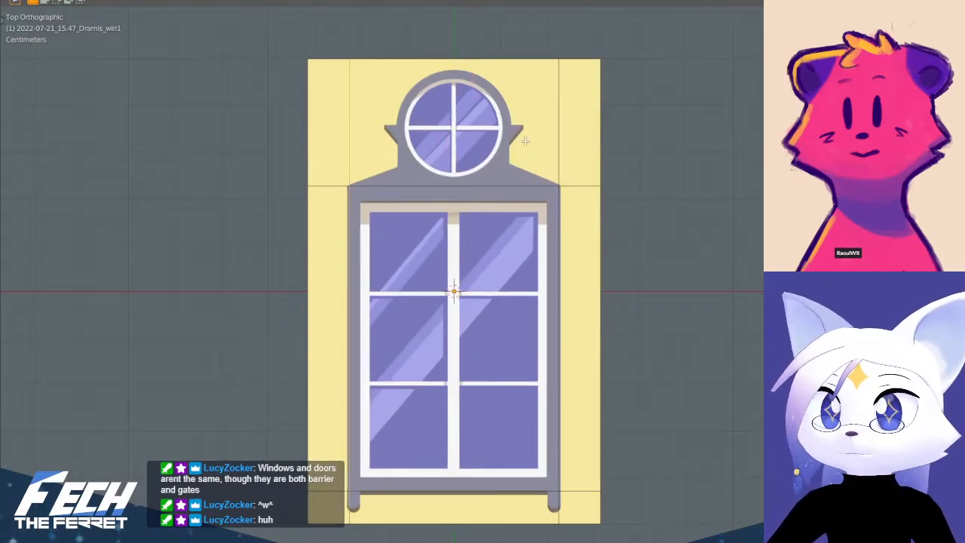
pyautogui.scroll(2, 558, 194)
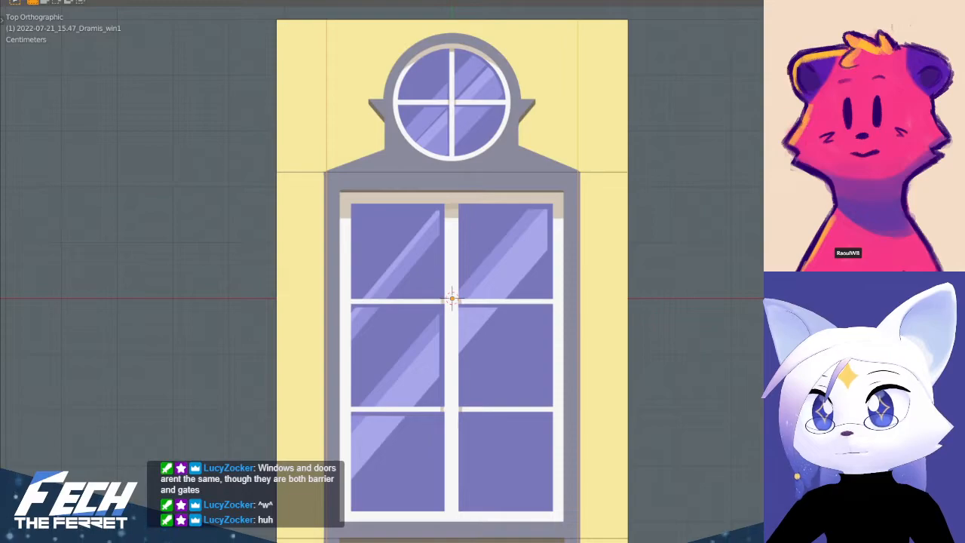
# - Slide the vertical edge loops along the plane to line them up with the outer sides of the window frame
pyautogui.scroll(1, 462, 255)
pyautogui.keyDown('shift'); pyautogui.moveTo(594, 266); pyautogui.dragTo(606, 211, button='middle'); pyautogui.keyUp('shift')
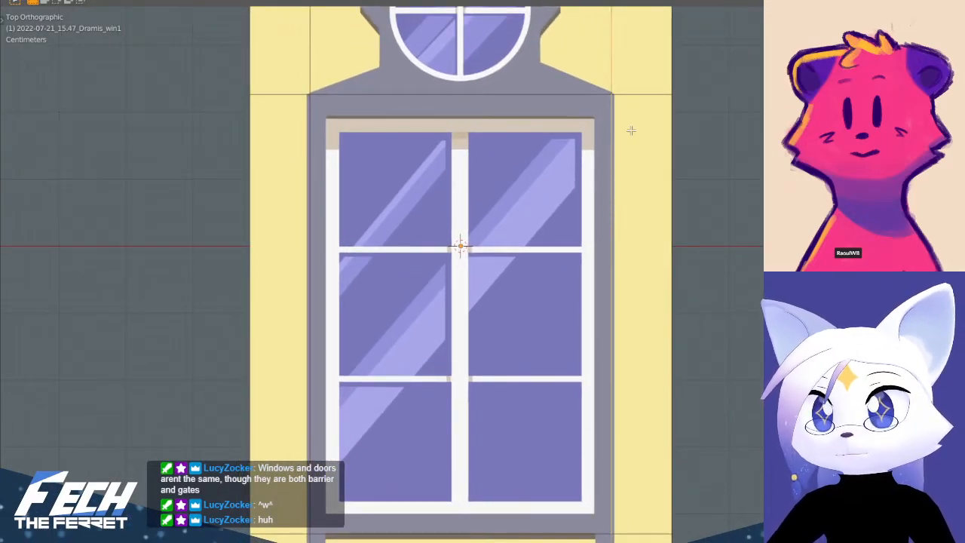
pyautogui.press('g')
pyautogui.press('g')
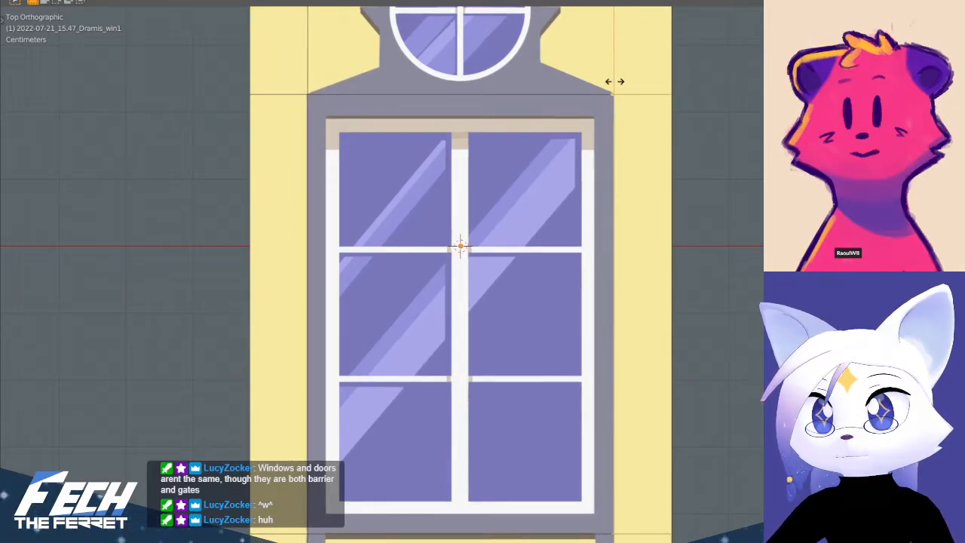
pyautogui.click(615, 82)
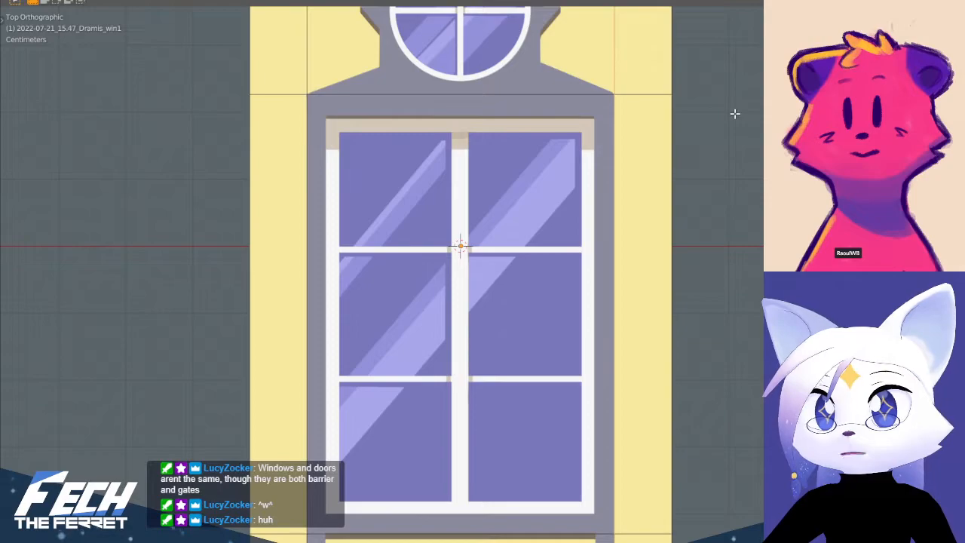
# - Inset the large window face twice, first to the grey frame's inner edge and again to the edge of the glass area
pyautogui.scroll(-4, 604, 170)
pyautogui.keyDown('shift'); pyautogui.moveTo(466, 222); pyautogui.dragTo(477, 168, button='middle'); pyautogui.keyUp('shift')
pyautogui.scroll(3, 477, 167)
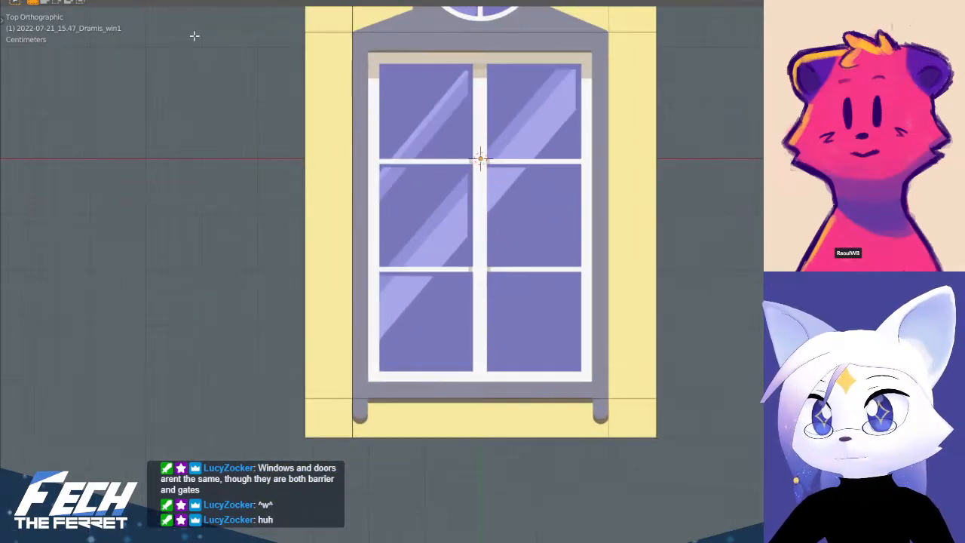
pyautogui.click(426, 138)
pyautogui.keyDown('shift'); pyautogui.moveTo(418, 147); pyautogui.dragTo(401, 220, button='middle'); pyautogui.keyUp('shift')
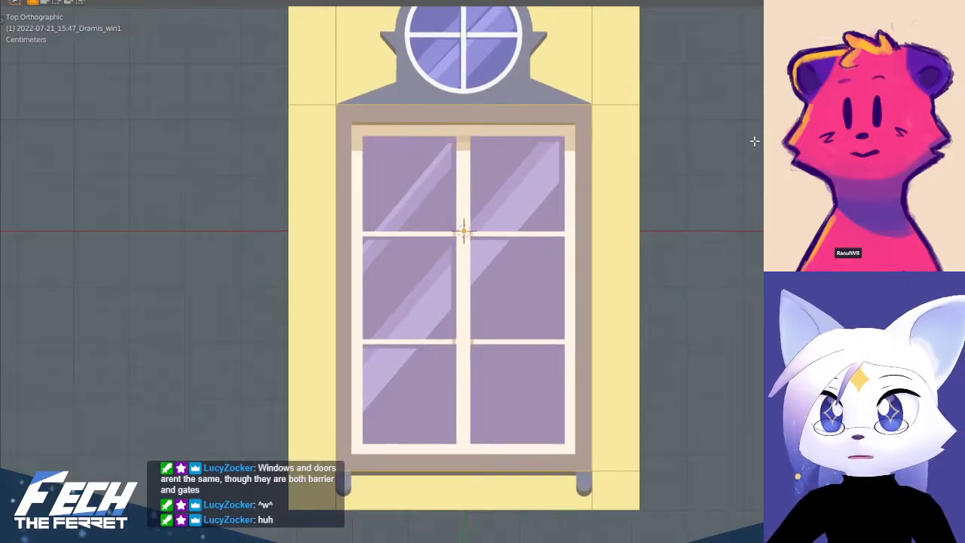
pyautogui.press('i')
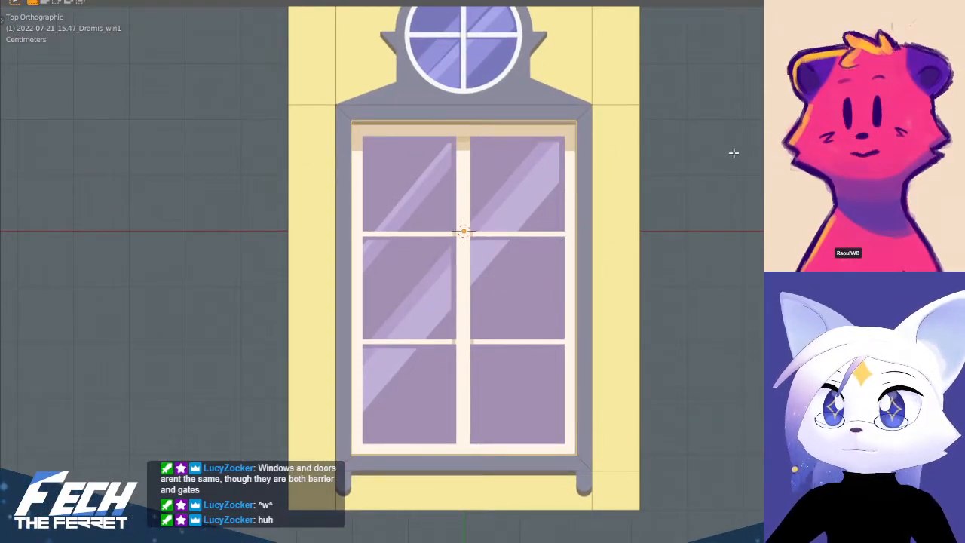
pyautogui.press('i')
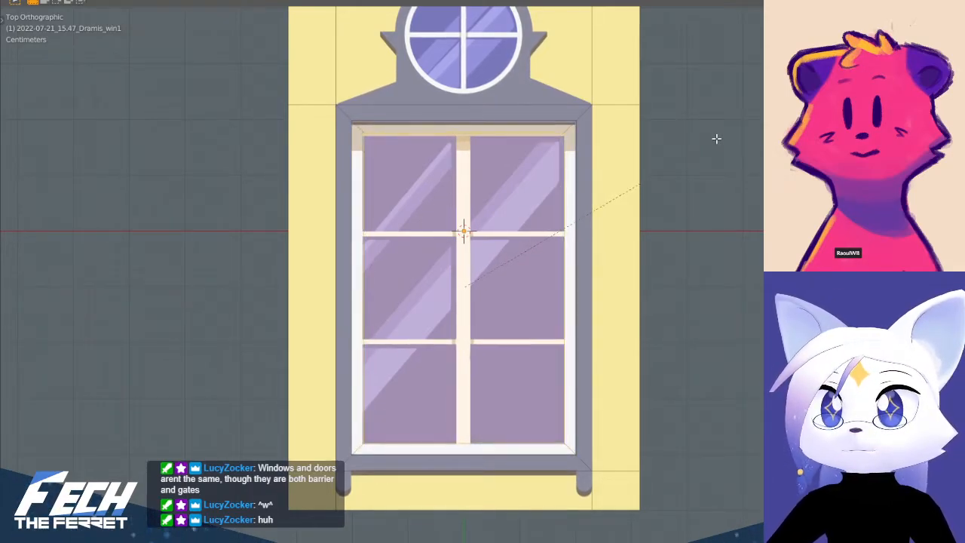
pyautogui.click(368, 131)
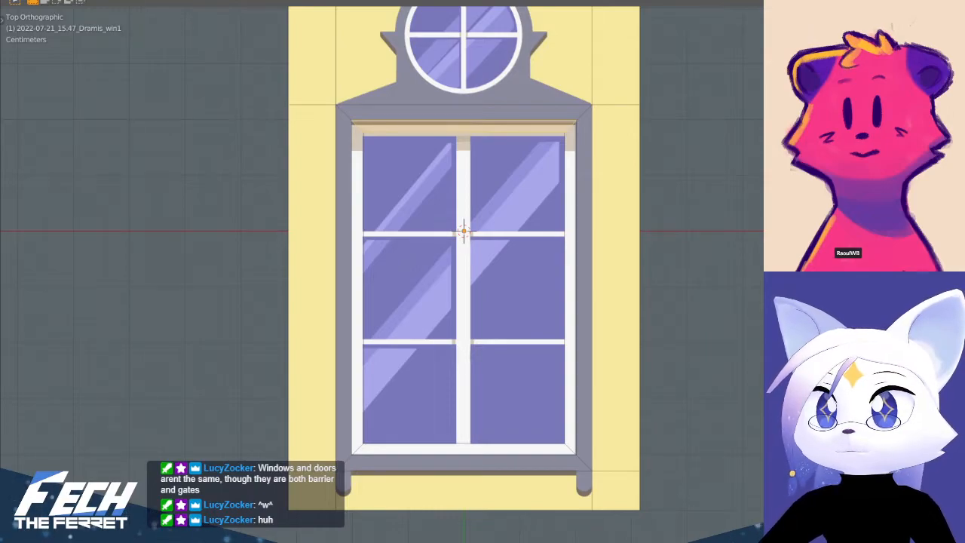
# - Extrude the window frame upward off the wall plane so that it stands out around the glass area
pyautogui.hotkey('alt', 'a')
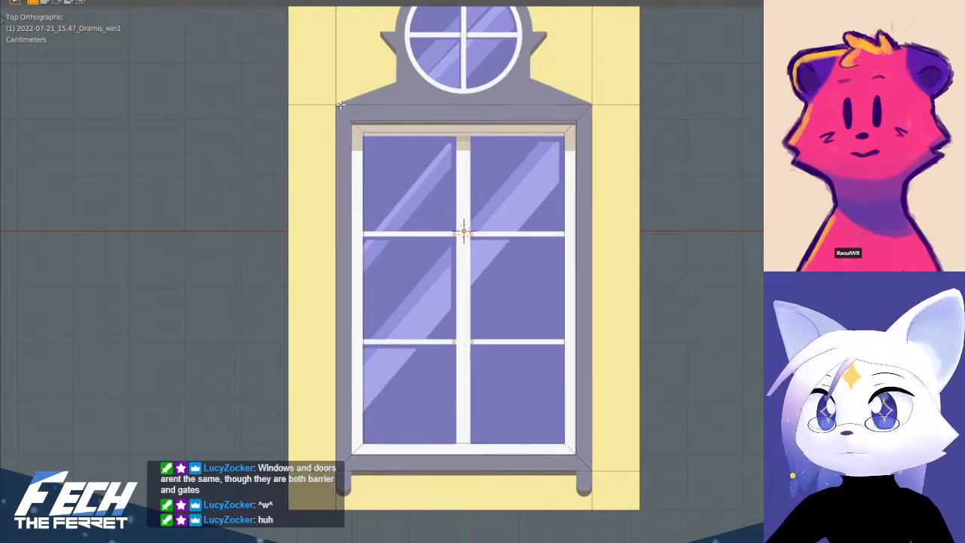
pyautogui.click(464, 230)
pyautogui.press('KP_3')
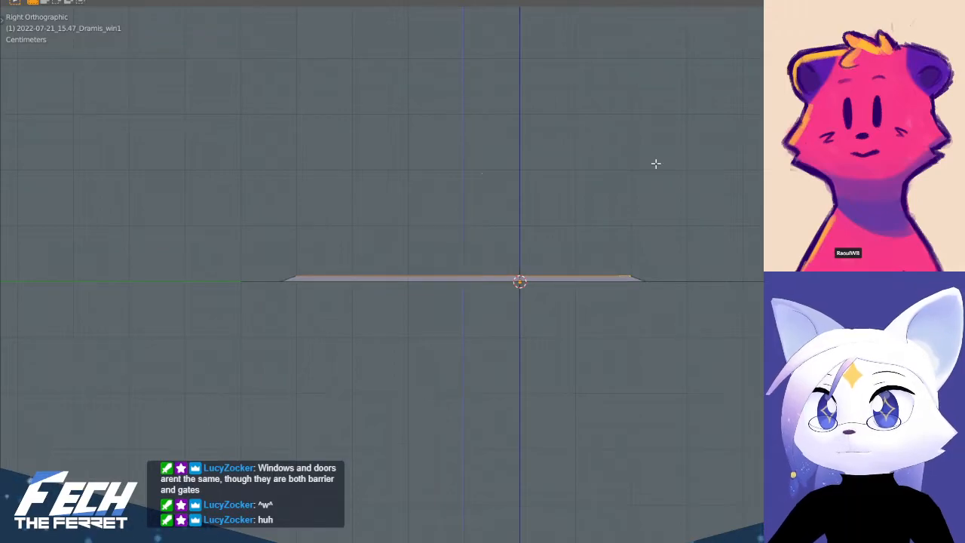
pyautogui.moveTo(446, 169); pyautogui.dragTo(554, 267, button='middle')
pyautogui.scroll(2, 563, 204)
pyautogui.moveTo(551, 208); pyautogui.dragTo(639, 148, button='middle')
pyautogui.press('e')
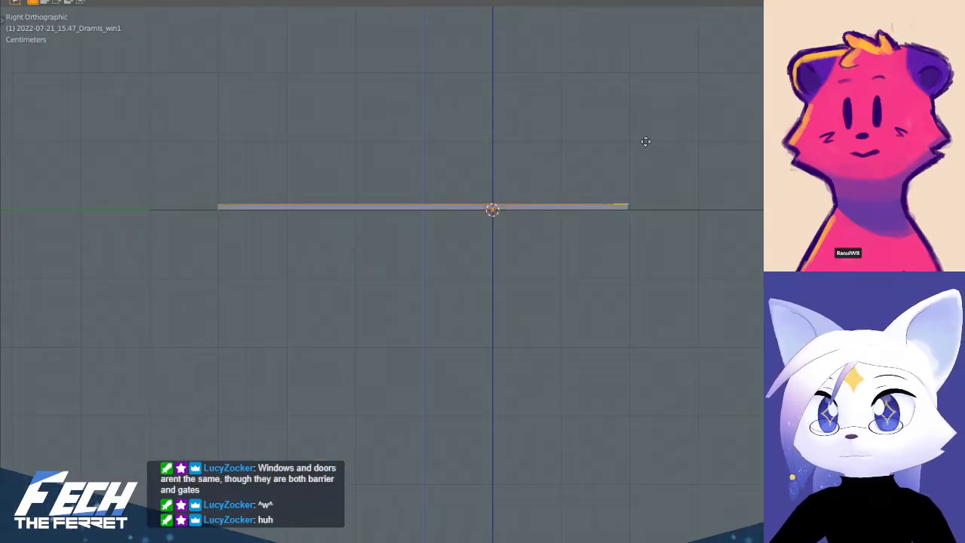
pyautogui.click(645, 142)
pyautogui.moveTo(461, 138); pyautogui.dragTo(548, 224, button='middle')
pyautogui.keyDown('shift'); pyautogui.moveTo(516, 194); pyautogui.dragTo(547, 196, button='middle'); pyautogui.keyUp('shift')
pyautogui.press('e')
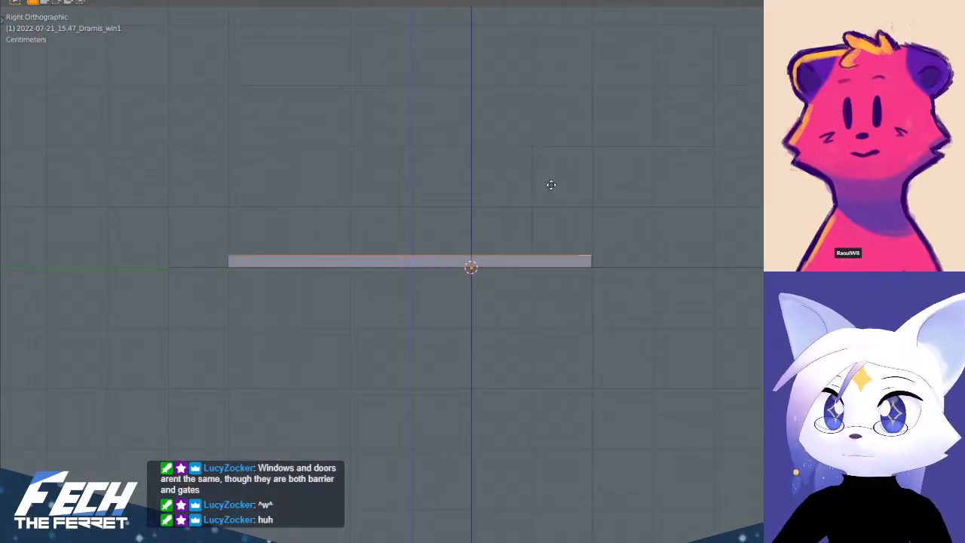
pyautogui.moveTo(551, 189); pyautogui.dragTo(408, 189, button='middle')
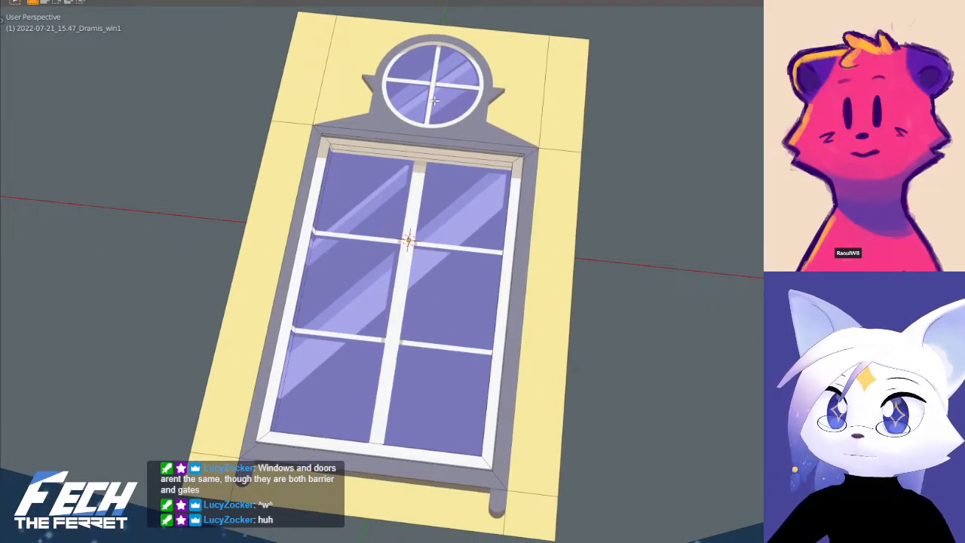
# - Add two vertical loop cuts through the window and slide them toward the two sides of the central mullion
pyautogui.hotkey('ctrl', 'r')
pyautogui.scroll(1, 433, 39)
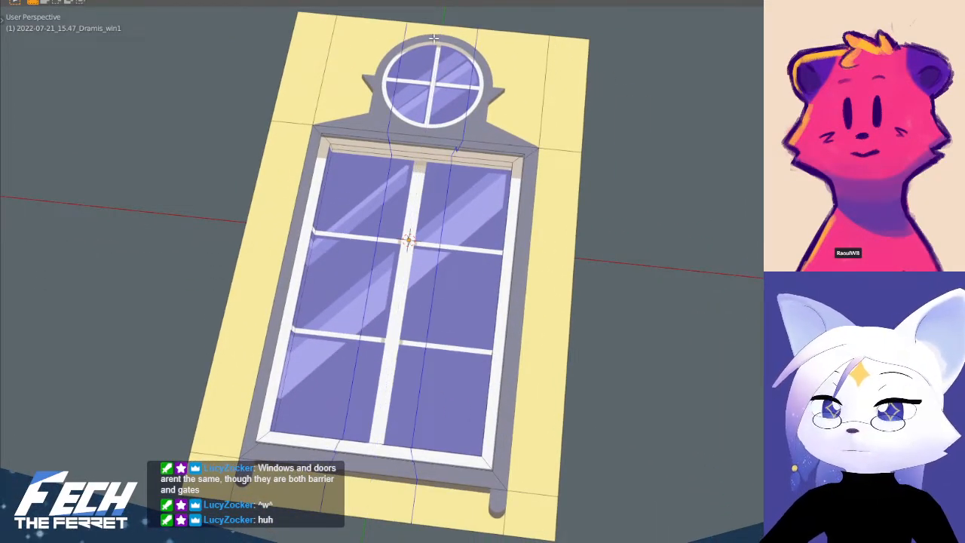
pyautogui.click(433, 38)
pyautogui.keyDown('shift'); pyautogui.moveTo(445, 109); pyautogui.dragTo(486, 132, button='middle'); pyautogui.keyUp('shift')
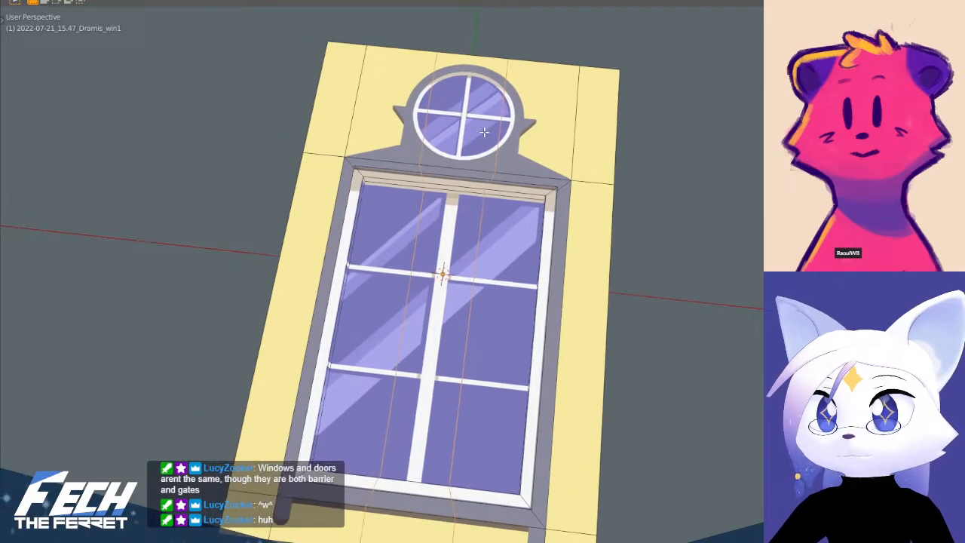
pyautogui.press('g')
pyautogui.press('g')
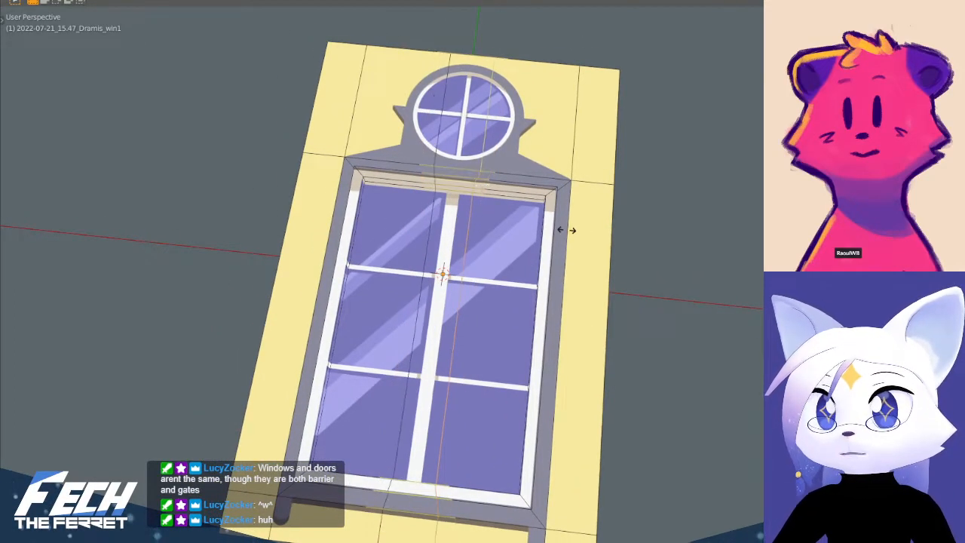
pyautogui.click(553, 228)
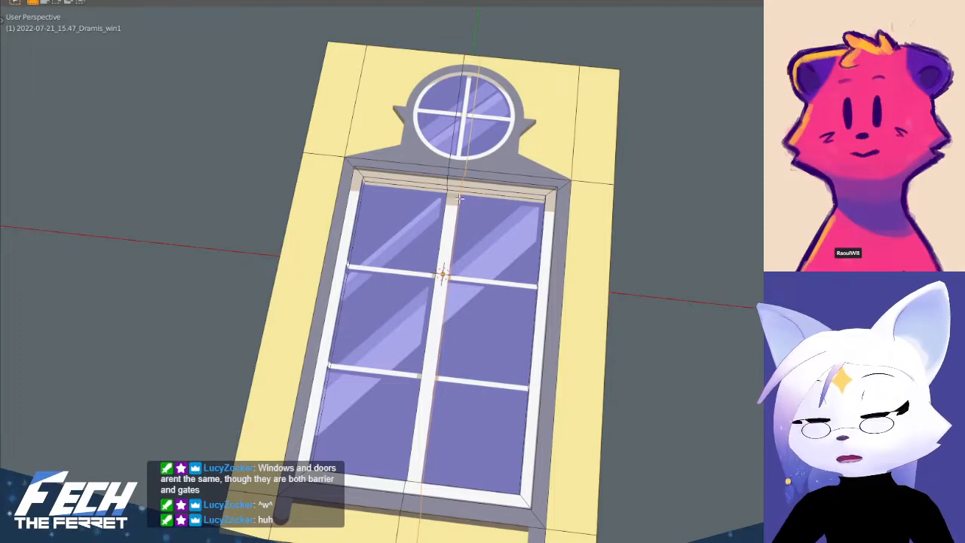
# - Add two horizontal loop cuts, one along the upper edge and one along the lower edge of the upper glazing bar
pyautogui.press('KP_7')
pyautogui.scroll(1, 527, 167)
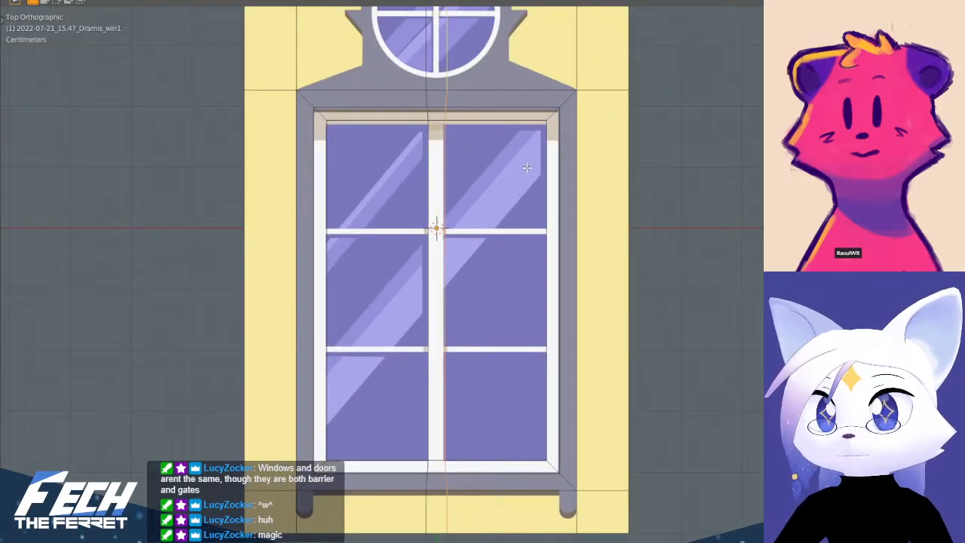
pyautogui.scroll(2, 527, 167)
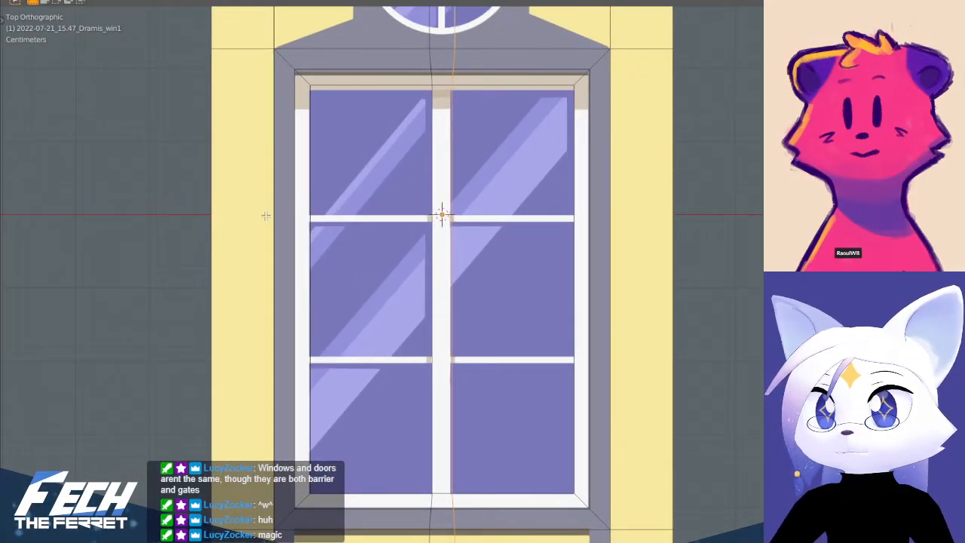
pyautogui.hotkey('ctrl', 'r')
pyautogui.click(204, 211)
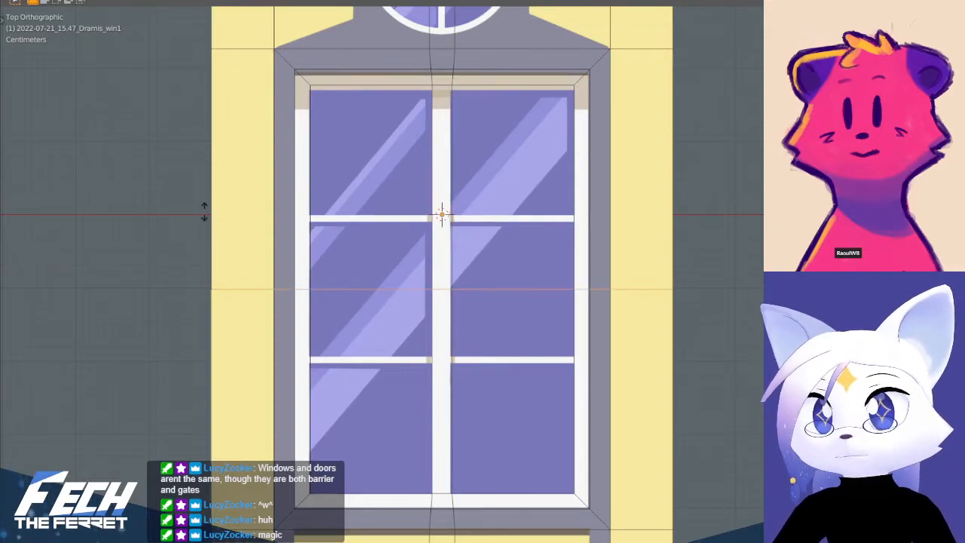
pyautogui.click(221, 125)
pyautogui.hotkey('ctrl', 'r')
pyautogui.click(233, 263)
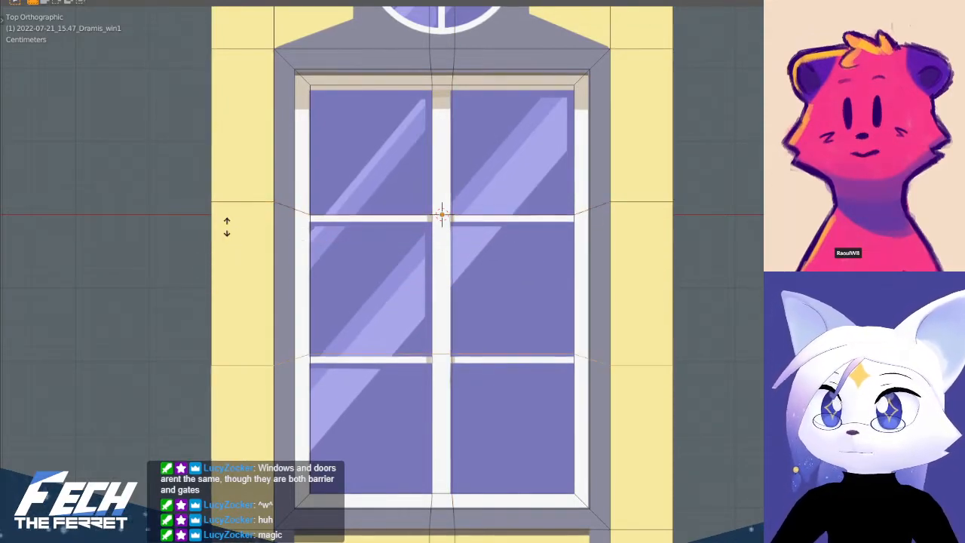
pyautogui.click(230, 71)
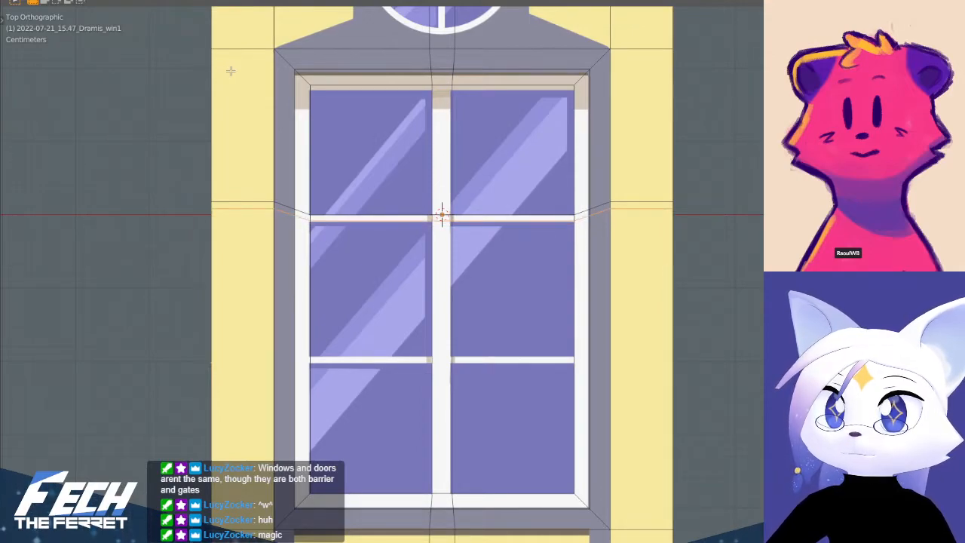
# - Add two more horizontal loop cuts along the upper and lower edges of the lower glazing bar
pyautogui.hotkey('ctrl', 'r')
pyautogui.click(268, 306)
pyautogui.click(269, 305)
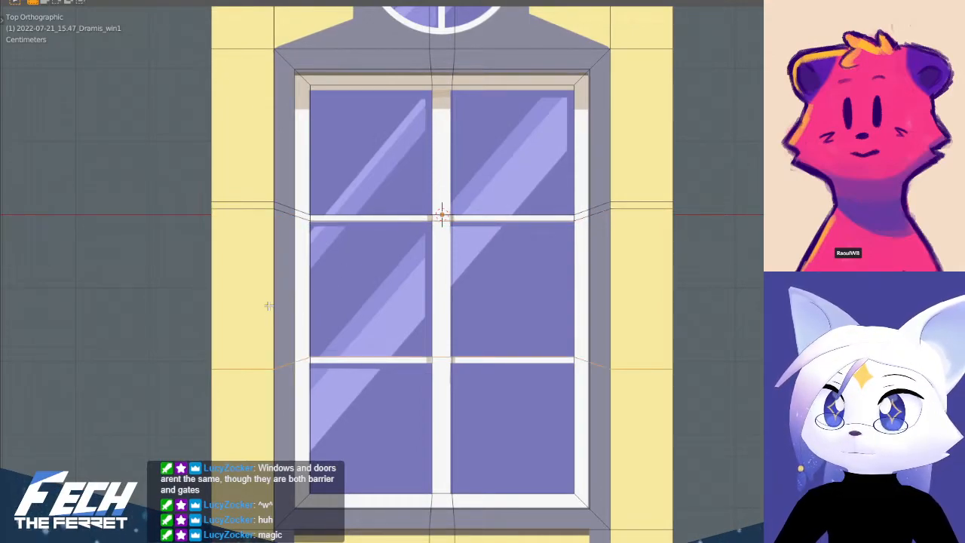
pyautogui.hotkey('ctrl', 'r')
pyautogui.click(256, 377)
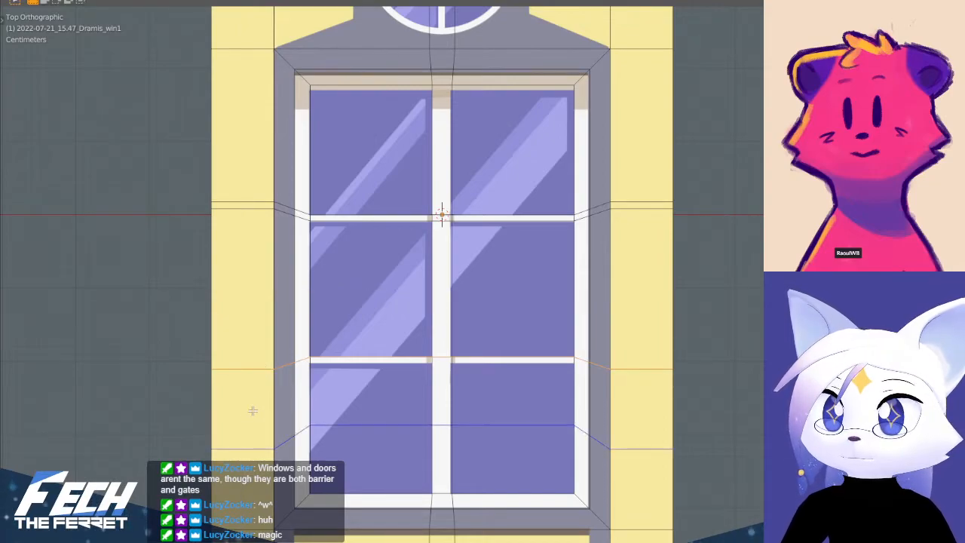
pyautogui.click(253, 339)
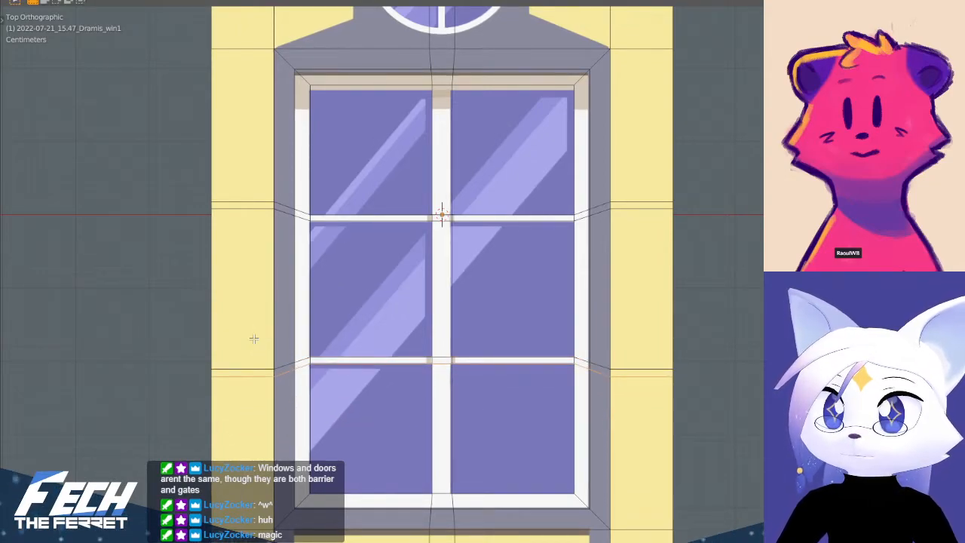
# - Raise all the glass panes and glazing bars together along the Z axis inside the window frame
pyautogui.moveTo(253, 338); pyautogui.dragTo(365, 248, button='middle')
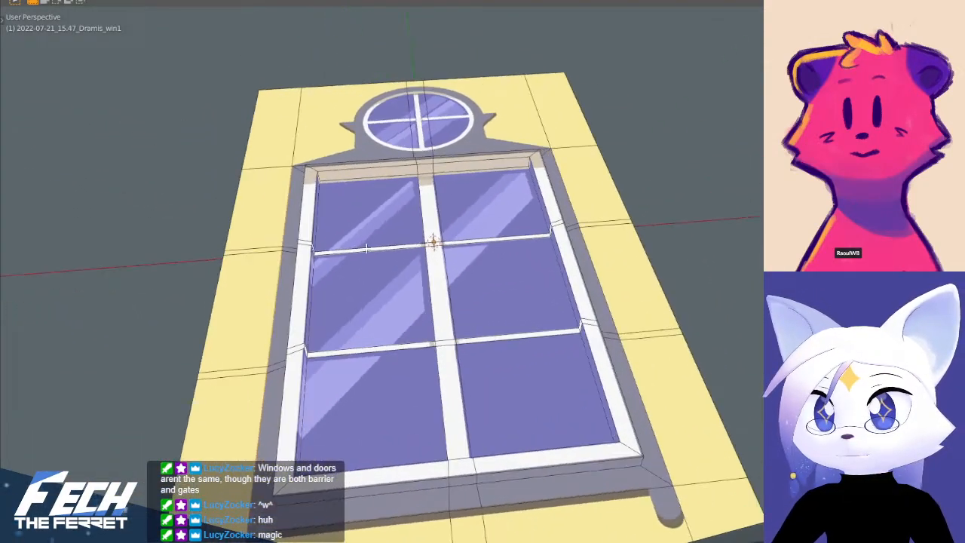
pyautogui.keyDown('alt'); pyautogui.click(433, 196); pyautogui.keyUp('alt')
pyautogui.click(430, 233)
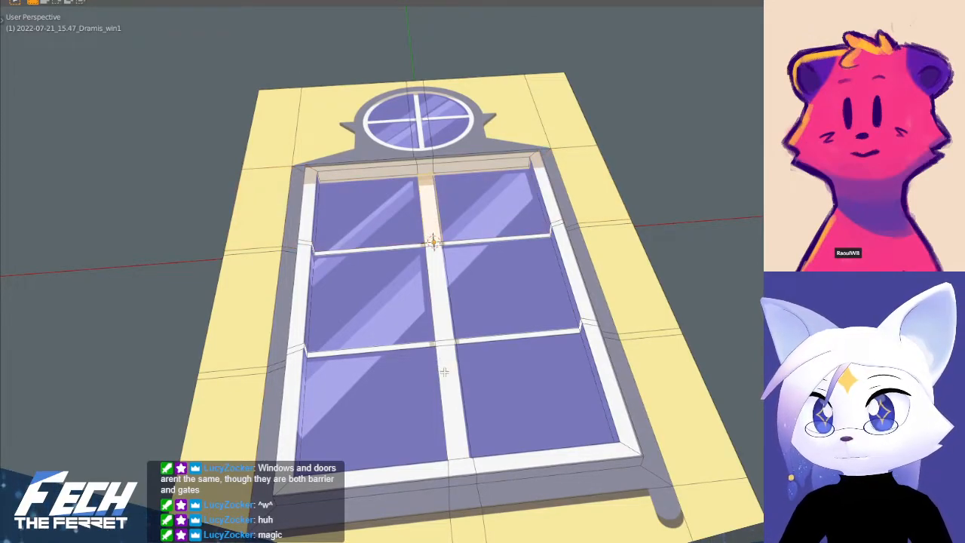
pyautogui.keyDown('shift'); pyautogui.click(405, 229); pyautogui.keyUp('shift')
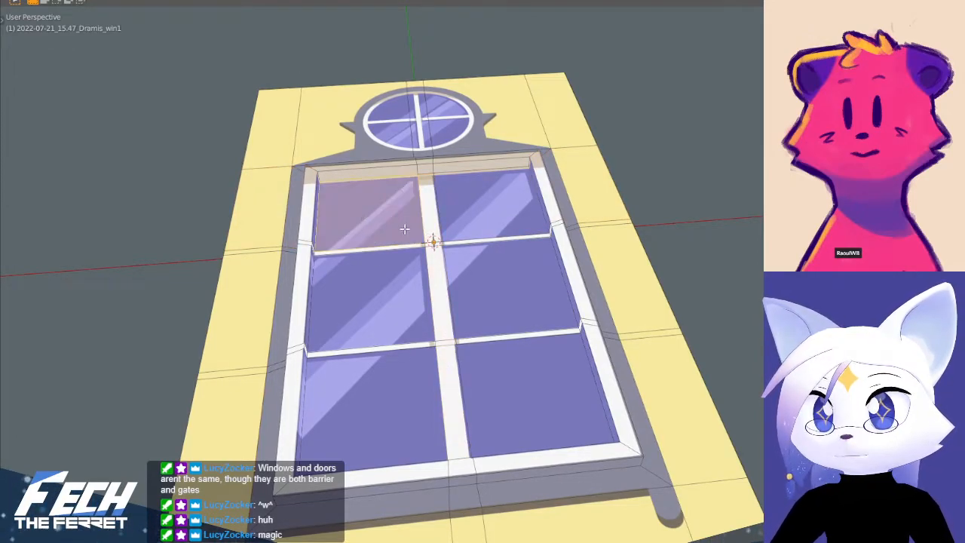
pyautogui.keyDown('ctrl'); pyautogui.click(520, 378); pyautogui.keyUp('ctrl')
pyautogui.press('b')
pyautogui.moveTo(354, 203); pyautogui.dragTo(528, 392)
pyautogui.moveTo(470, 283); pyautogui.dragTo(495, 248, button='middle')
pyautogui.press('KP_3')
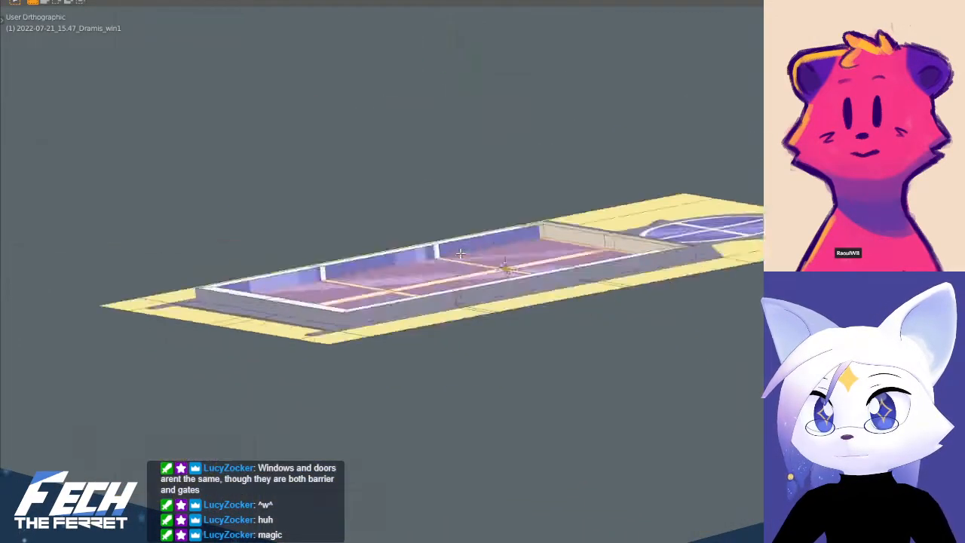
pyautogui.press('KP_1')
pyautogui.moveTo(528, 209); pyautogui.dragTo(525, 229, button='middle')
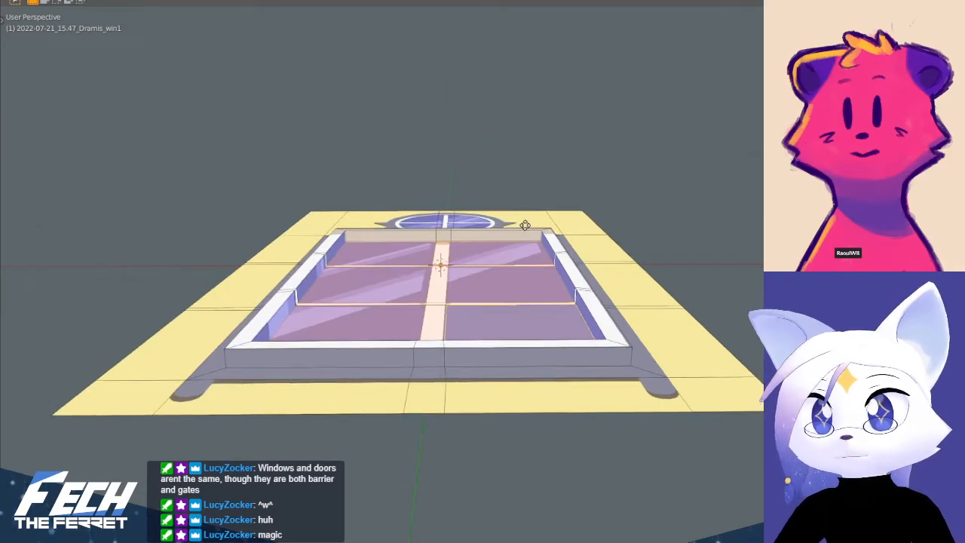
pyautogui.press('g')
pyautogui.press('z')
pyautogui.click(522, 217)
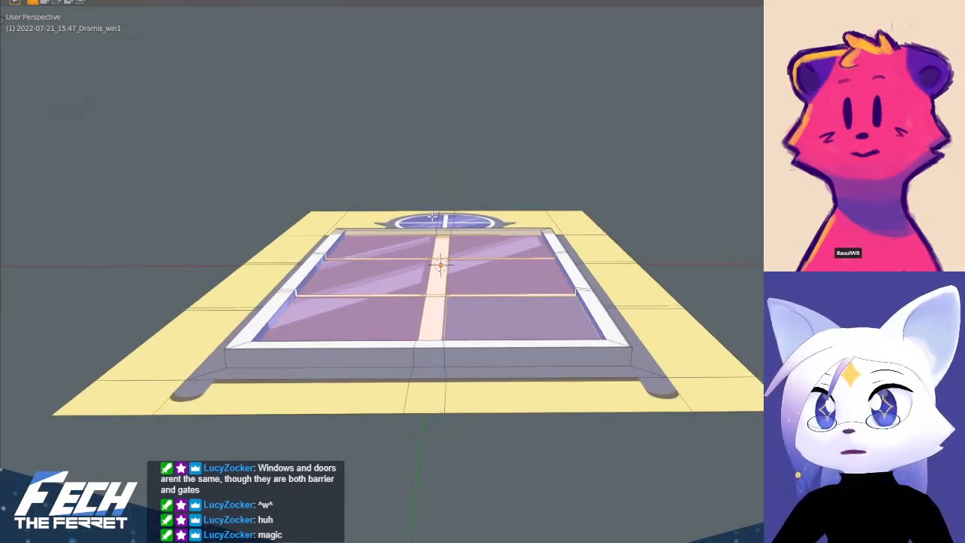
# - Lower the six glass panes along the Z axis so that the glazing bars stand out above them
pyautogui.keyDown('shift'); pyautogui.moveTo(433, 216); pyautogui.dragTo(430, 240, button='middle'); pyautogui.keyUp('shift')
pyautogui.click(372, 268)
pyautogui.keyDown('shift'); pyautogui.click(478, 266); pyautogui.keyUp('shift')
pyautogui.keyDown('shift'); pyautogui.click(368, 293); pyautogui.keyUp('shift')
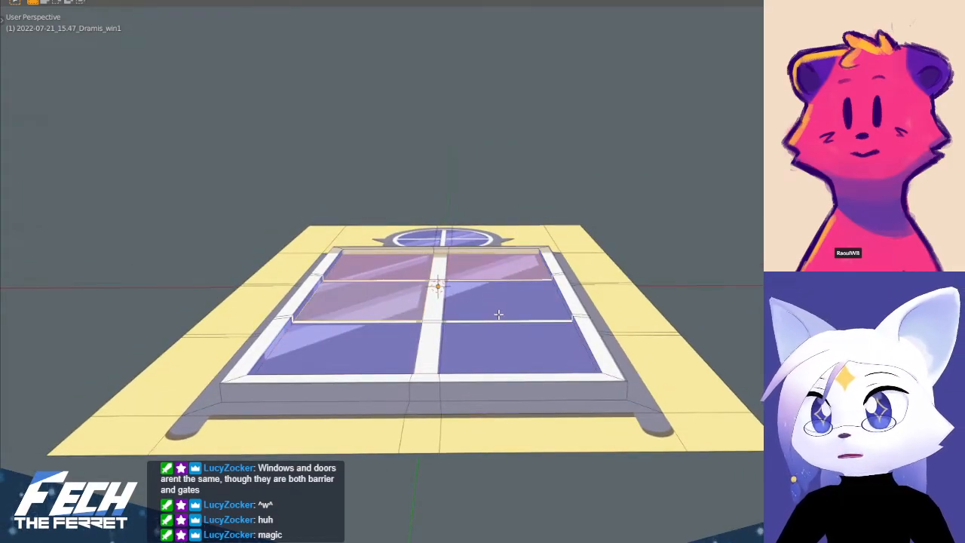
pyautogui.keyDown('shift'); pyautogui.click(498, 314); pyautogui.keyUp('shift')
pyautogui.keyDown('shift'); pyautogui.click(512, 347); pyautogui.keyUp('shift')
pyautogui.keyDown('shift'); pyautogui.click(347, 343); pyautogui.keyUp('shift')
pyautogui.press('g')
pyautogui.press('z')
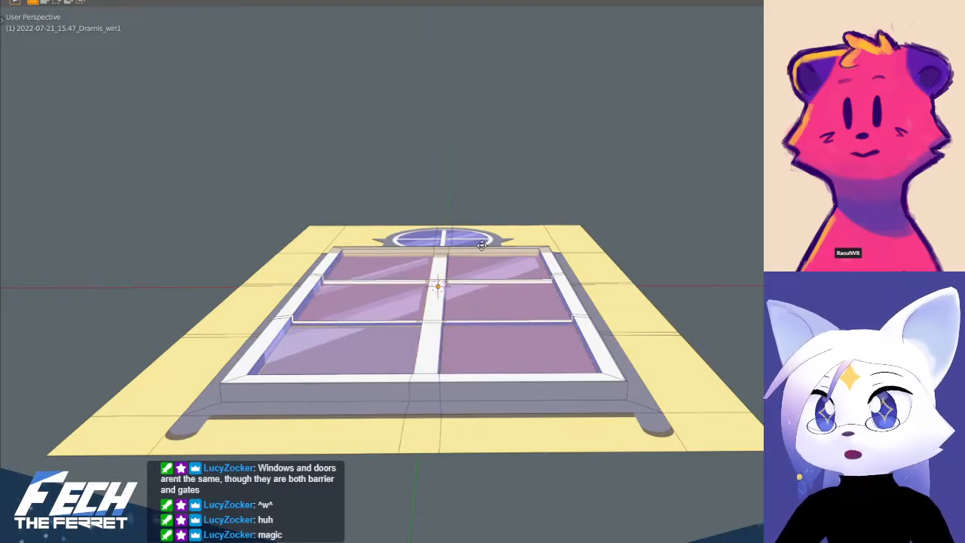
# - Change the viewport shading and inspect the depth of the panes, glazing bars and frame
pyautogui.moveTo(482, 249); pyautogui.dragTo(279, 279, button='middle')
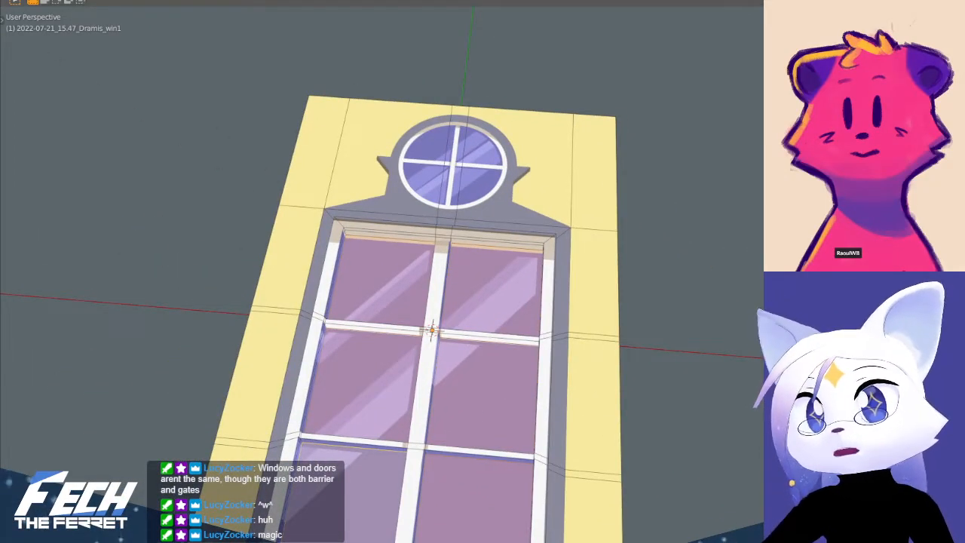
pyautogui.press('z')
pyautogui.moveTo(485, 265)
pyautogui.keyDown('shift'); pyautogui.mouseDown(button='middle')
pyautogui.moveTo(496, 207)
pyautogui.moveTo(487, 154)
pyautogui.mouseUp(button='middle'); pyautogui.keyUp('shift')
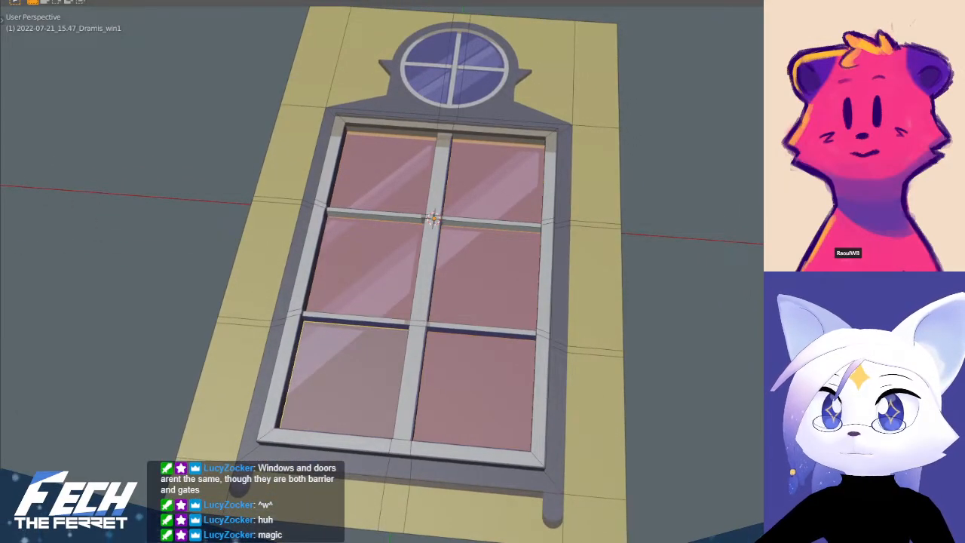
# - Inspect the window's relief with different viewport shading and in Sculpt Mode, and return to the textured display in Edit Mode
pyautogui.press('z')
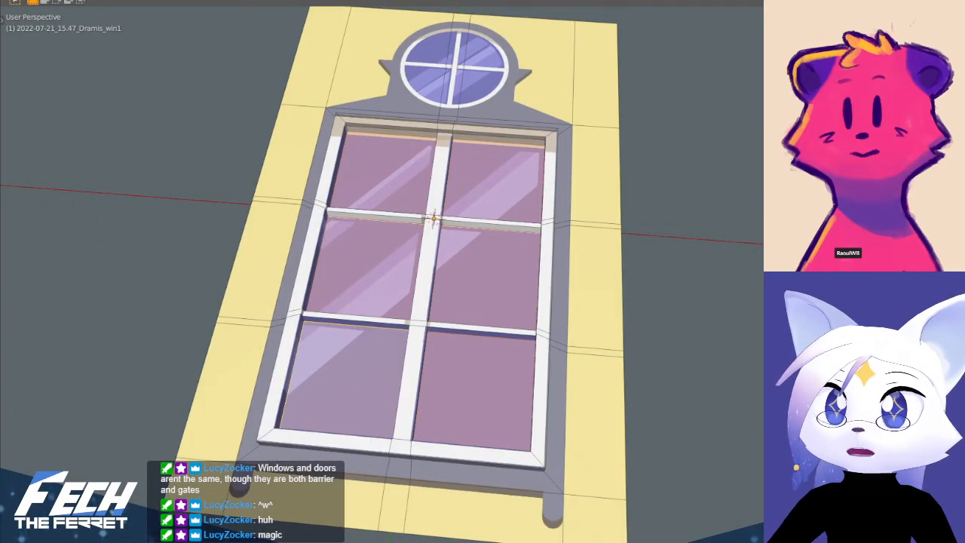
pyautogui.press('z')
pyautogui.moveTo(580, 241); pyautogui.dragTo(498, 177, button='middle')
pyautogui.press('z')
pyautogui.click(483, 217)
pyautogui.moveTo(489, 211)
pyautogui.mouseDown(button='middle')
pyautogui.moveTo(479, 267)
pyautogui.moveTo(487, 321)
pyautogui.moveTo(378, 237)
pyautogui.moveTo(430, 214)
pyautogui.moveTo(464, 210)
pyautogui.moveTo(476, 221)
pyautogui.mouseUp(button='middle')
pyautogui.hotkey('ctrl', 'Tab')
pyautogui.click(505, 249)
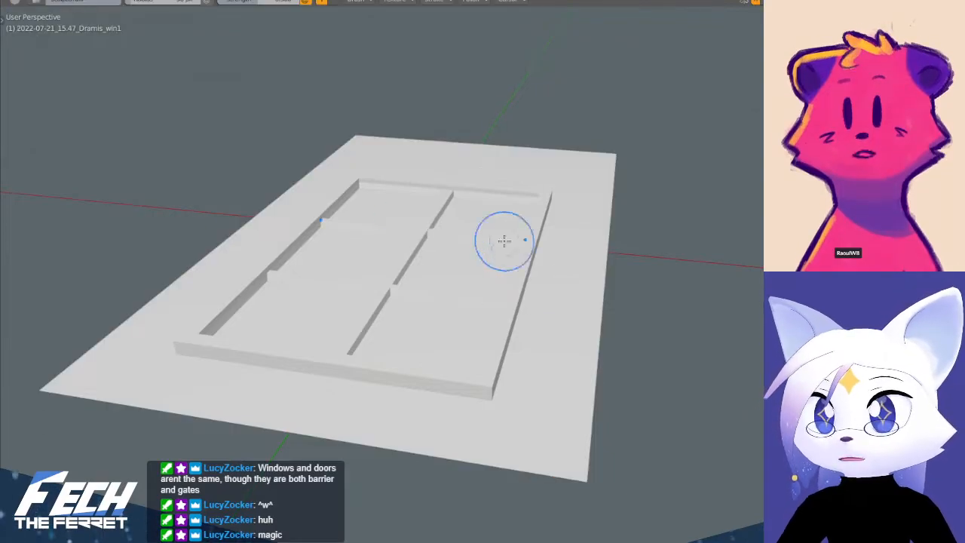
pyautogui.scroll(5, 410, 208)
pyautogui.hotkey('ctrl', 'Tab')
pyautogui.click(668, 198)
pyautogui.moveTo(550, 183); pyautogui.dragTo(495, 146, button='middle')
pyautogui.scroll(-4, 494, 145)
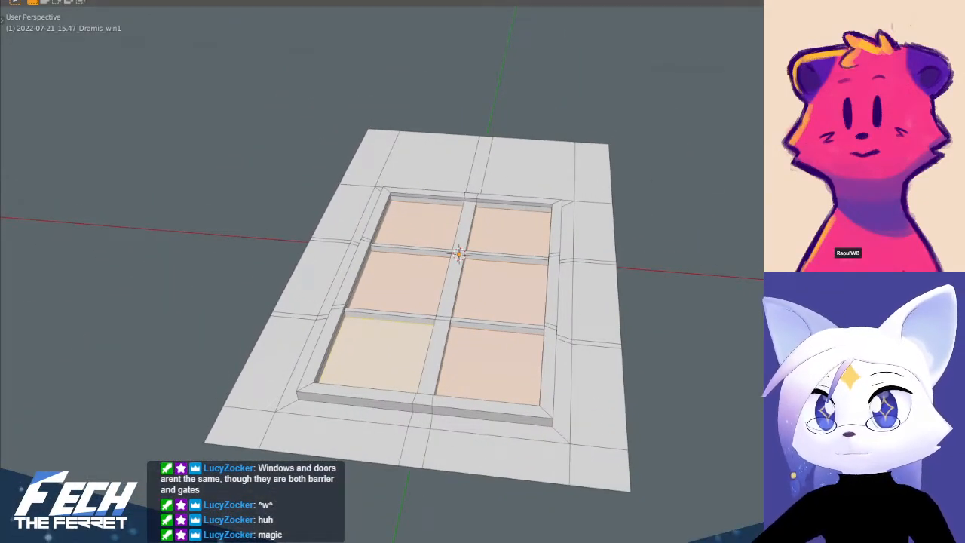
pyautogui.hotkey('shift', 'z')
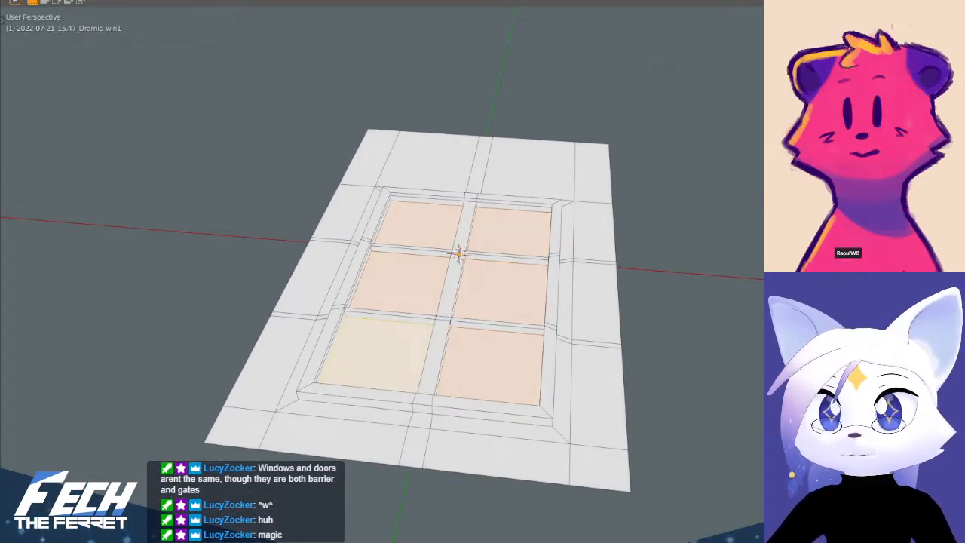
pyautogui.click(643, 257)
pyautogui.moveTo(492, 139); pyautogui.dragTo(502, 200, button='middle')
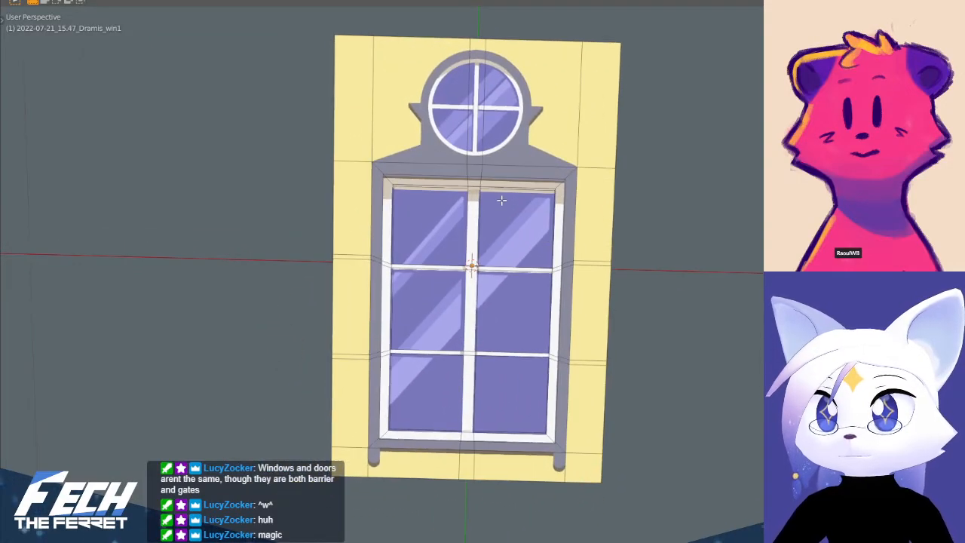
# - Try a single vertical loop cut through the middle of the right column of panes
pyautogui.press('KP_7')
pyautogui.scroll(5, 206, 229)
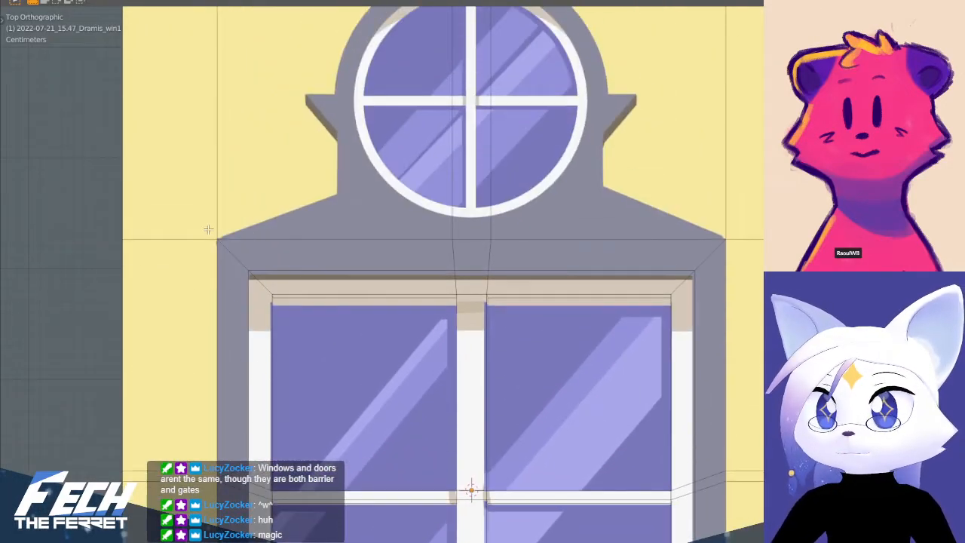
pyautogui.moveTo(278, 263); pyautogui.dragTo(428, 223, button='middle')
pyautogui.scroll(-6, 487, 252)
pyautogui.keyDown('shift'); pyautogui.moveTo(472, 366); pyautogui.dragTo(493, 269, button='middle'); pyautogui.keyUp('shift')
pyautogui.scroll(5, 482, 289)
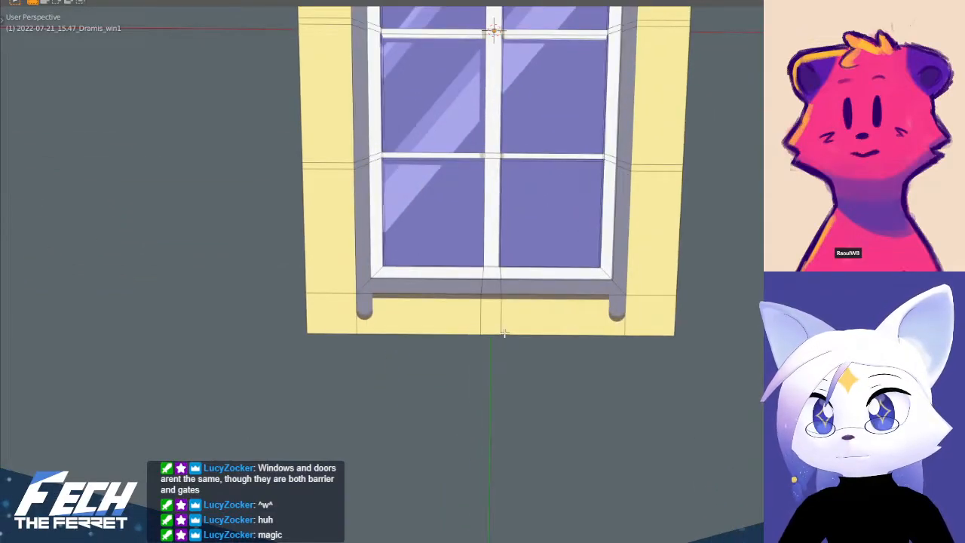
pyautogui.keyDown('shift'); pyautogui.moveTo(504, 334); pyautogui.dragTo(429, 321, button='middle'); pyautogui.keyUp('shift')
pyautogui.hotkey('ctrl', 'r')
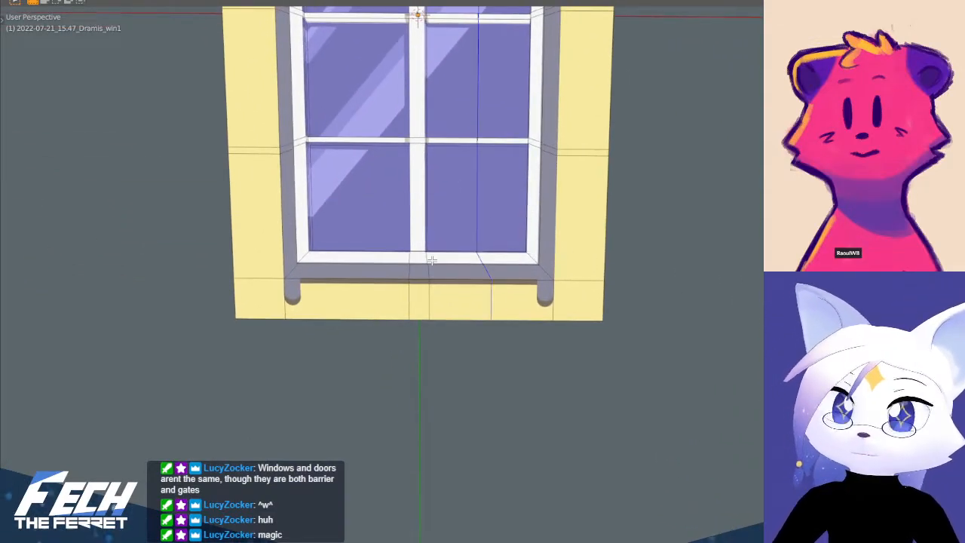
pyautogui.click(452, 262)
pyautogui.click(479, 320)
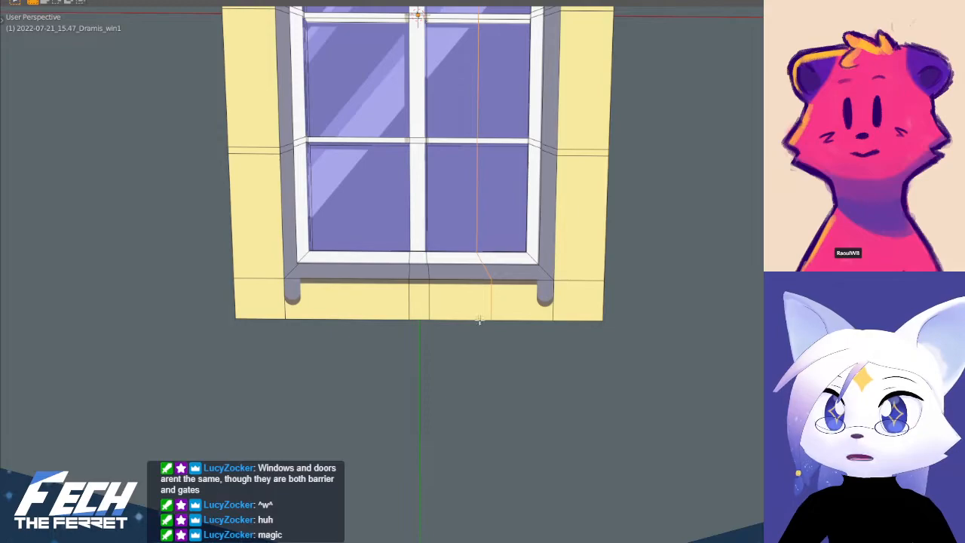
pyautogui.hotkey('ctrl', 'z')
# - Add seven evenly spaced vertical loop cuts through each of the two columns of panes
pyautogui.hotkey('ctrl', 'r')
pyautogui.scroll(2, 344, 265)
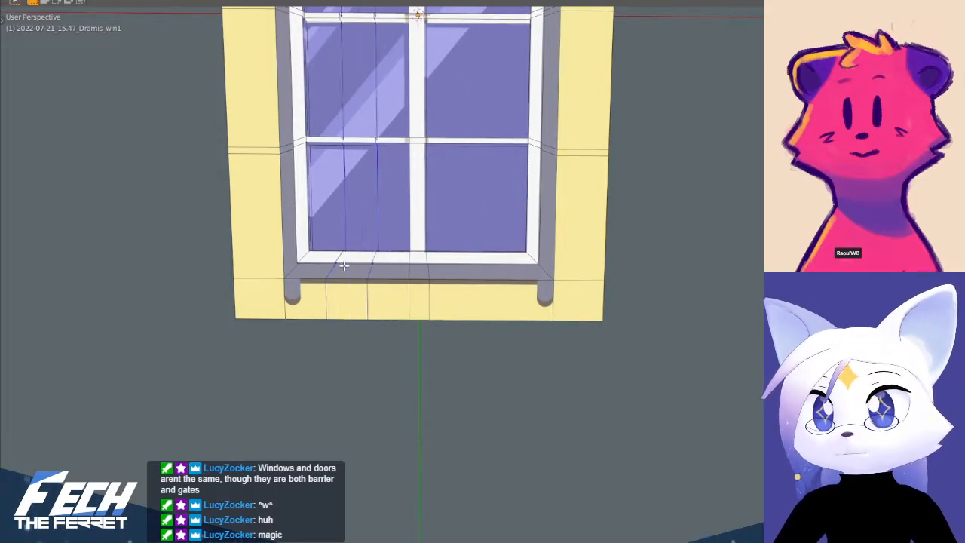
pyautogui.scroll(6, 344, 265)
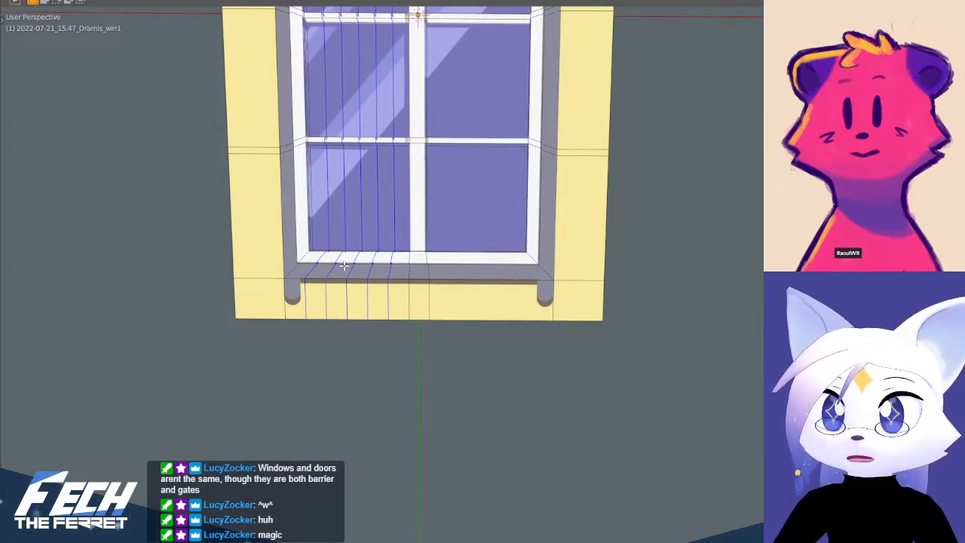
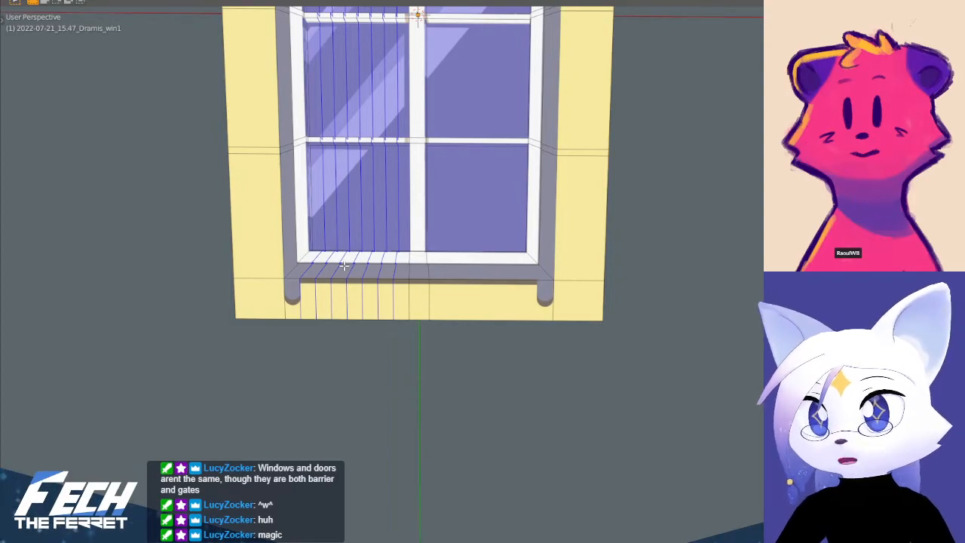
pyautogui.click(343, 265)
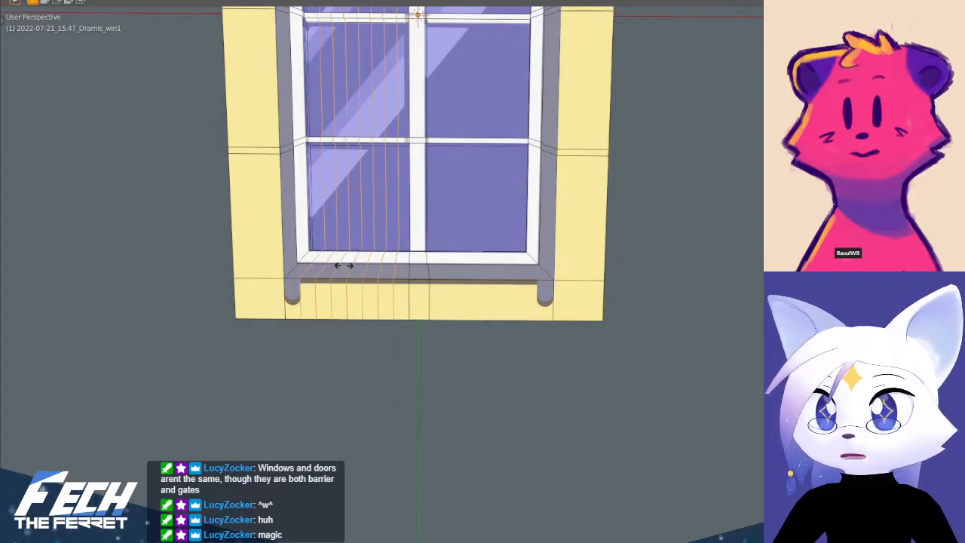
pyautogui.hotkey('ctrl', 'r')
pyautogui.scroll(9, 489, 251)
pyautogui.click(490, 251)
# - Dissolve the six inner vertical edge loops in each column of panes, keeping only the loop nearest the outer frame
pyautogui.keyDown('alt'); pyautogui.click(317, 271); pyautogui.keyUp('alt')
pyautogui.keyDown('alt'); pyautogui.keyDown('shift'); pyautogui.click(337, 271); pyautogui.keyUp('shift'); pyautogui.keyUp('alt')
pyautogui.keyDown('alt'); pyautogui.keyDown('shift'); pyautogui.click(360, 272); pyautogui.keyUp('shift'); pyautogui.keyUp('alt')
pyautogui.keyDown('alt'); pyautogui.keyDown('shift'); pyautogui.click(369, 270); pyautogui.keyUp('shift'); pyautogui.keyUp('alt')
pyautogui.keyDown('alt'); pyautogui.keyDown('shift'); pyautogui.click(382, 272); pyautogui.keyUp('shift'); pyautogui.keyUp('alt')
pyautogui.keyDown('alt'); pyautogui.keyDown('shift'); pyautogui.click(392, 272); pyautogui.keyUp('shift'); pyautogui.keyUp('alt')
pyautogui.keyDown('alt'); pyautogui.keyDown('shift'); pyautogui.click(445, 273); pyautogui.keyUp('shift'); pyautogui.keyUp('alt')
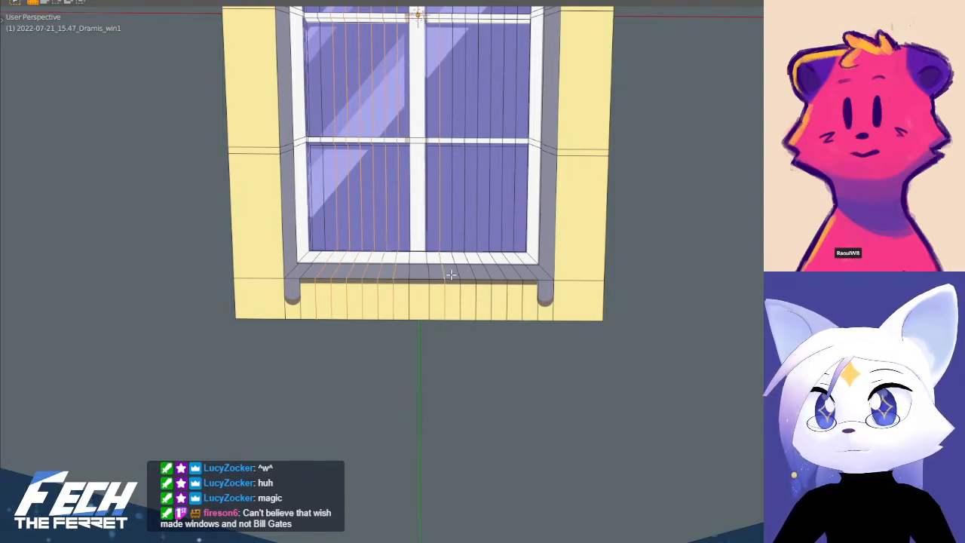
pyautogui.keyDown('alt'); pyautogui.keyDown('shift'); pyautogui.click(460, 274); pyautogui.keyUp('shift'); pyautogui.keyUp('alt')
pyautogui.keyDown('alt'); pyautogui.keyDown('shift'); pyautogui.click(472, 273); pyautogui.keyUp('shift'); pyautogui.keyUp('alt')
pyautogui.keyDown('alt'); pyautogui.keyDown('shift'); pyautogui.click(486, 273); pyautogui.keyUp('shift'); pyautogui.keyUp('alt')
pyautogui.keyDown('alt'); pyautogui.keyDown('shift'); pyautogui.click(504, 270); pyautogui.keyUp('shift'); pyautogui.keyUp('alt')
pyautogui.keyDown('alt'); pyautogui.keyDown('shift'); pyautogui.click(515, 268); pyautogui.keyUp('shift'); pyautogui.keyUp('alt')
pyautogui.keyDown('alt'); pyautogui.keyDown('shift'); pyautogui.click(528, 271); pyautogui.keyUp('shift'); pyautogui.keyUp('alt')
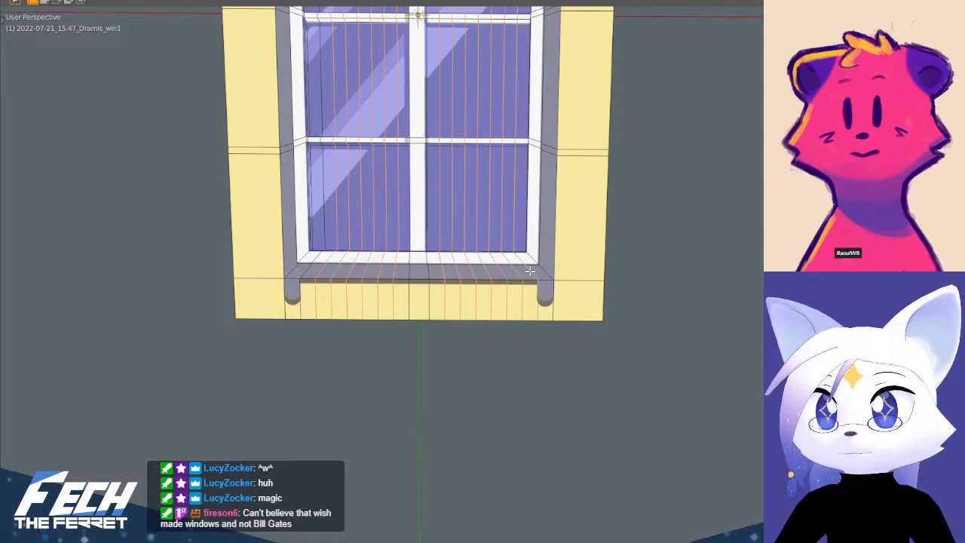
pyautogui.press('x')
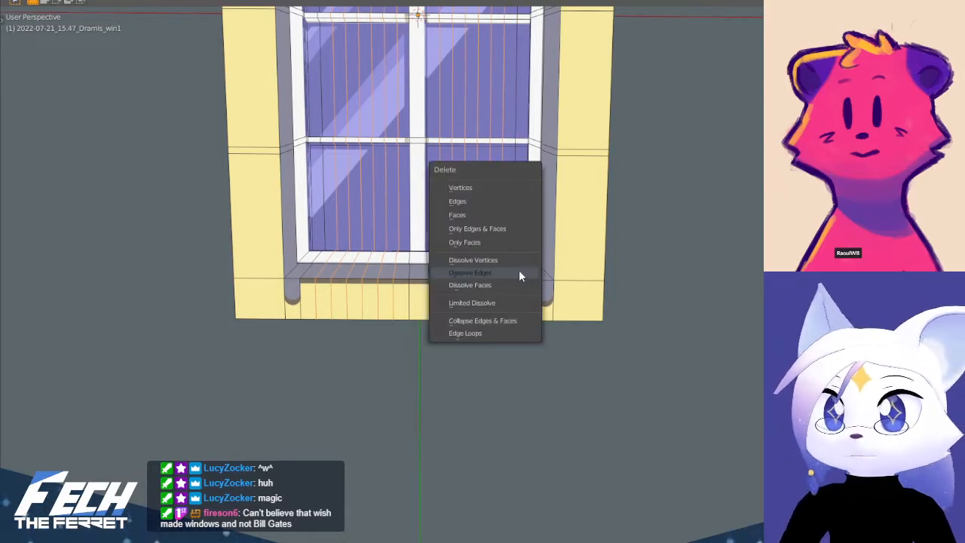
pyautogui.click(518, 271)
# - Try a knife cut from the grey frame's upper right corner along the sloped edge towards the round window
pyautogui.keyDown('shift'); pyautogui.moveTo(399, 144); pyautogui.dragTo(441, 431, button='middle'); pyautogui.keyUp('shift')
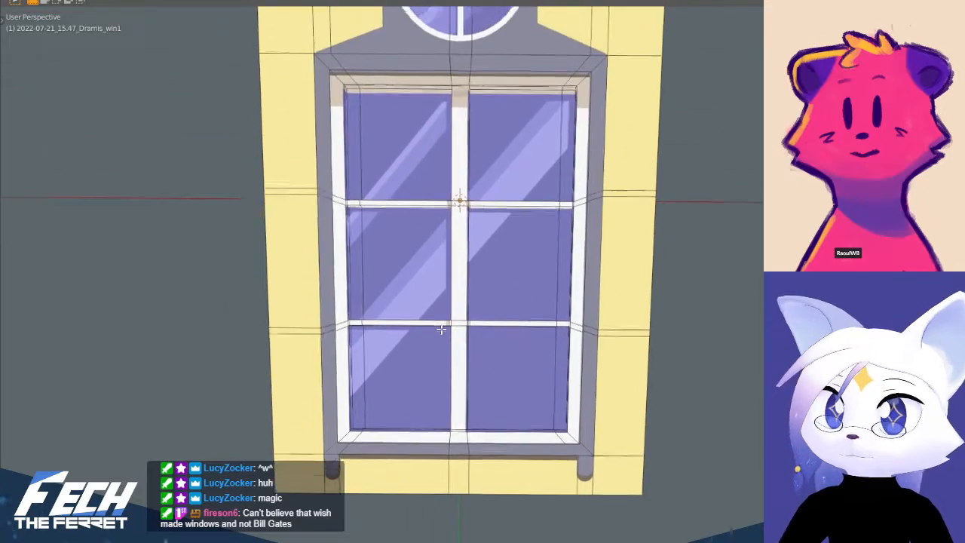
pyautogui.keyDown('shift'); pyautogui.moveTo(424, 290); pyautogui.dragTo(431, 339, button='middle'); pyautogui.keyUp('shift')
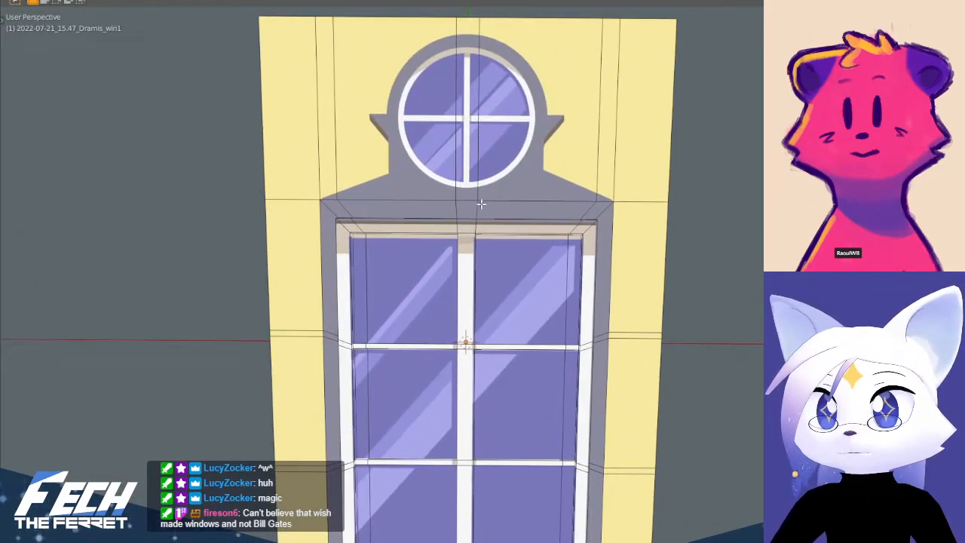
pyautogui.keyDown('shift'); pyautogui.moveTo(481, 203); pyautogui.dragTo(471, 326, button='middle'); pyautogui.keyUp('shift')
pyautogui.scroll(3, 388, 348)
pyautogui.keyDown('shift'); pyautogui.moveTo(363, 264); pyautogui.dragTo(427, 226, button='middle'); pyautogui.keyUp('shift')
pyautogui.keyDown('shift'); pyautogui.moveTo(607, 181); pyautogui.dragTo(524, 266, button='middle'); pyautogui.keyUp('shift')
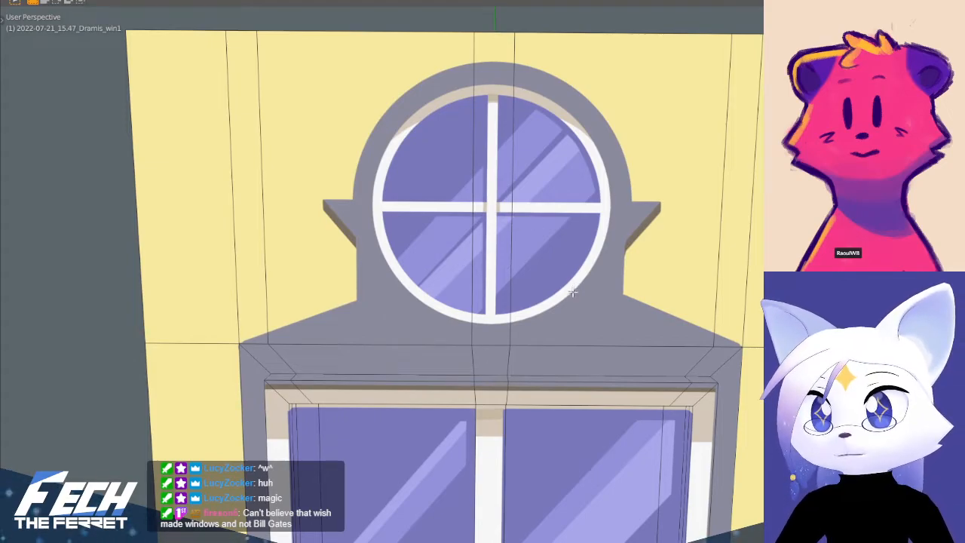
pyautogui.keyDown('shift'); pyautogui.moveTo(573, 292); pyautogui.dragTo(561, 311, button='middle'); pyautogui.keyUp('shift')
pyautogui.keyDown('shift'); pyautogui.moveTo(626, 302); pyautogui.dragTo(581, 279, button='middle'); pyautogui.keyUp('shift')
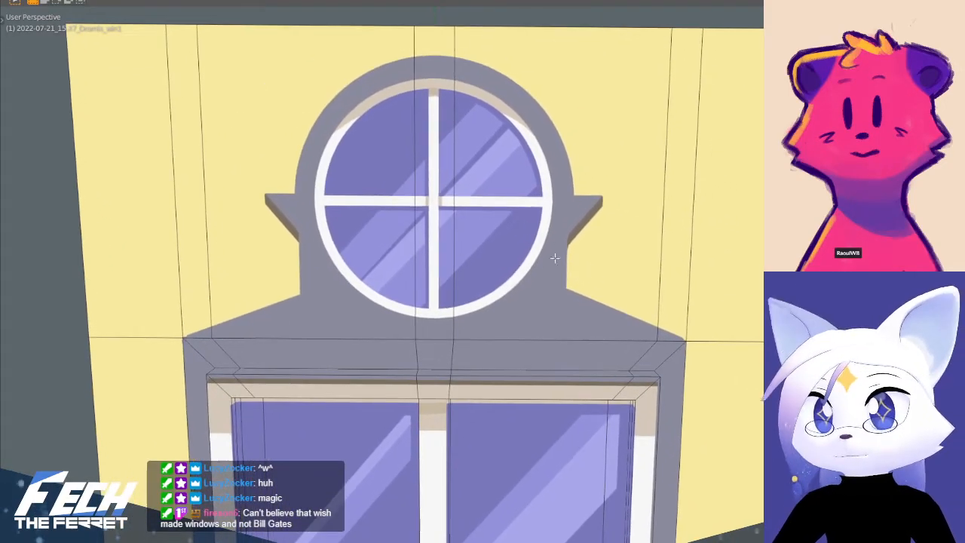
pyautogui.click(687, 340)
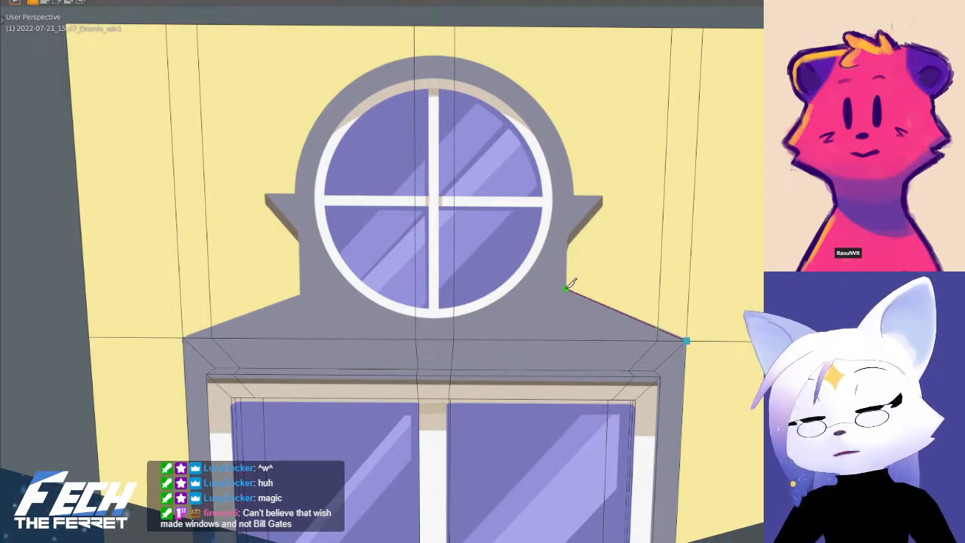
pyautogui.press('Escape')
# - Examine the window in Object Mode from the top, from the side and at an angle
pyautogui.scroll(-5, 681, 303)
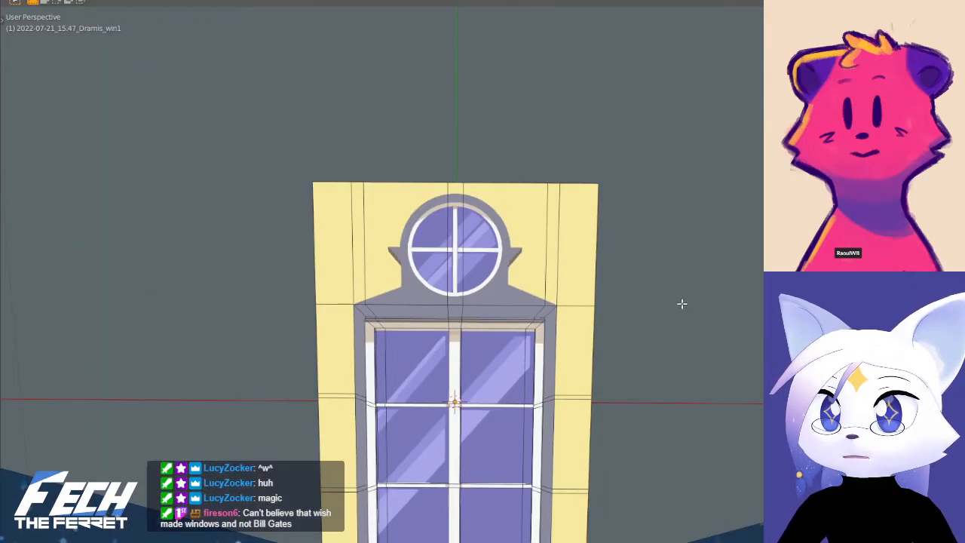
pyautogui.press('KP_1')
pyautogui.press('KP_7')
pyautogui.scroll(3, 624, 299)
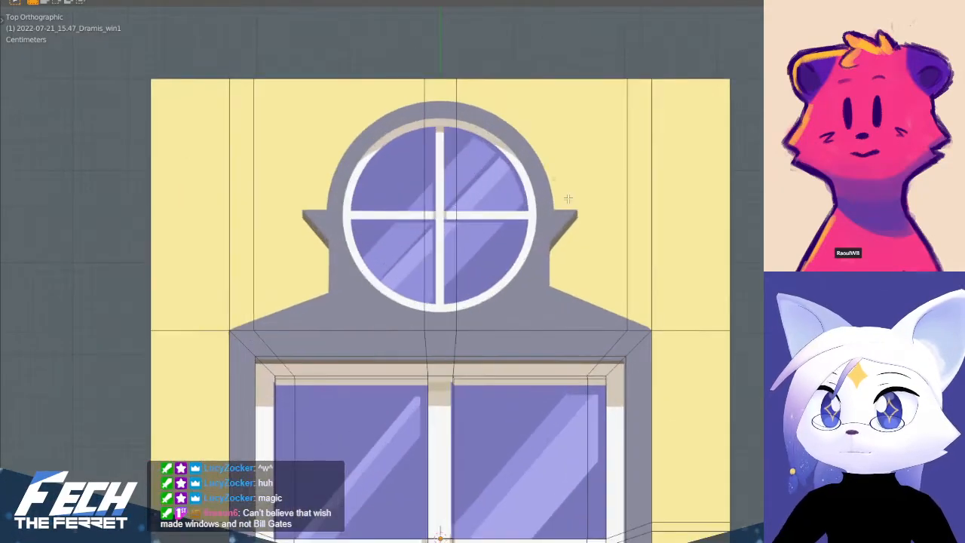
pyautogui.keyDown('shift'); pyautogui.moveTo(558, 245); pyautogui.dragTo(560, 233, button='middle'); pyautogui.keyUp('shift')
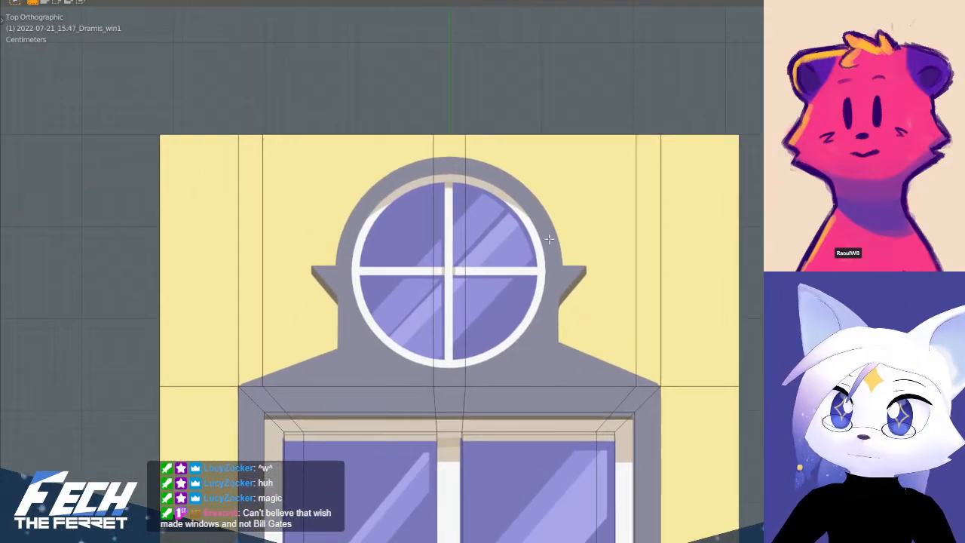
pyautogui.scroll(-6, 503, 216)
pyautogui.hotkey('ctrl', 'Tab')
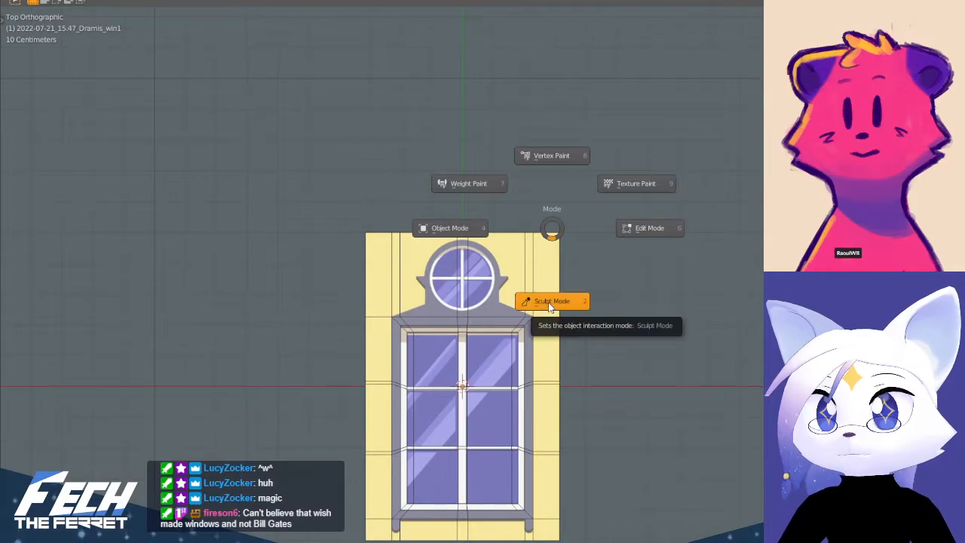
pyautogui.click(449, 227)
pyautogui.press('KP_3')
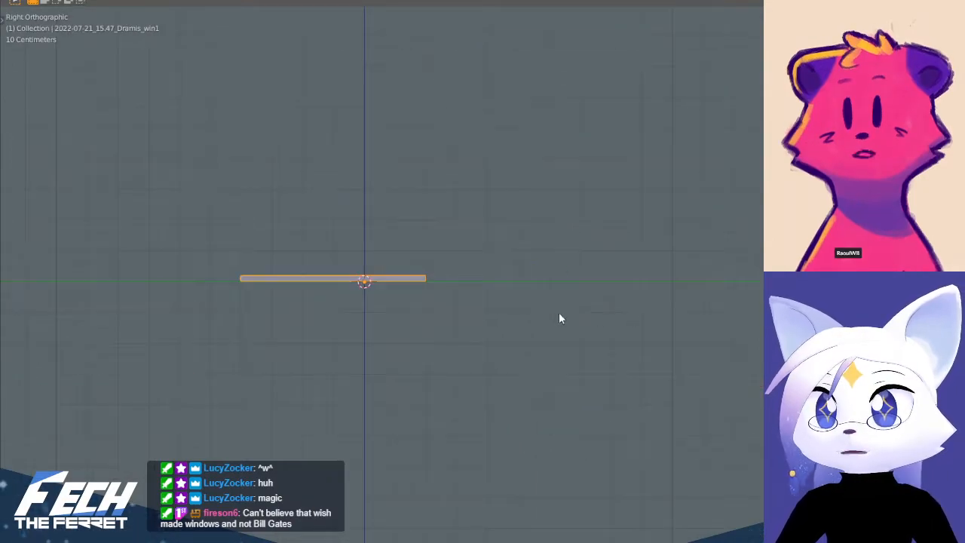
pyautogui.moveTo(438, 230); pyautogui.dragTo(526, 374, button='middle')
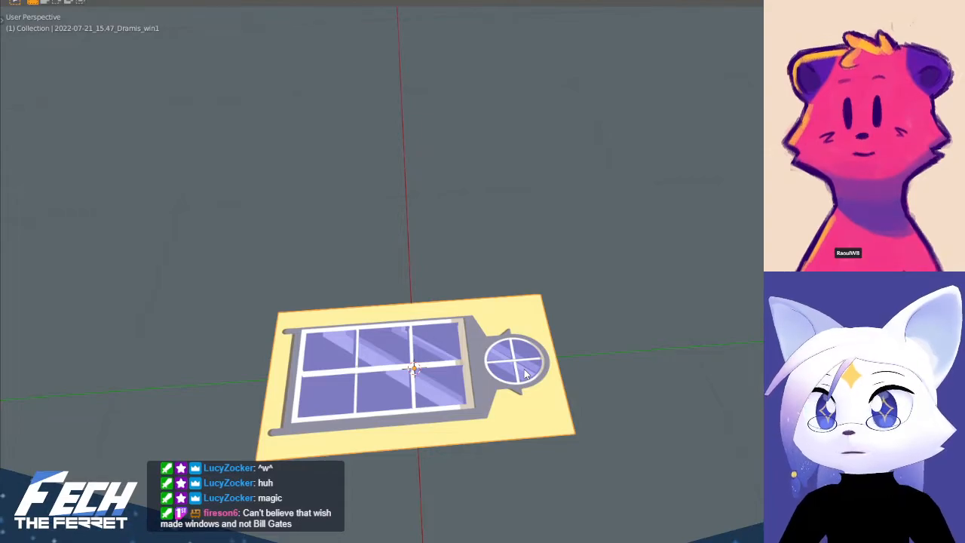
pyautogui.press('KP_7')
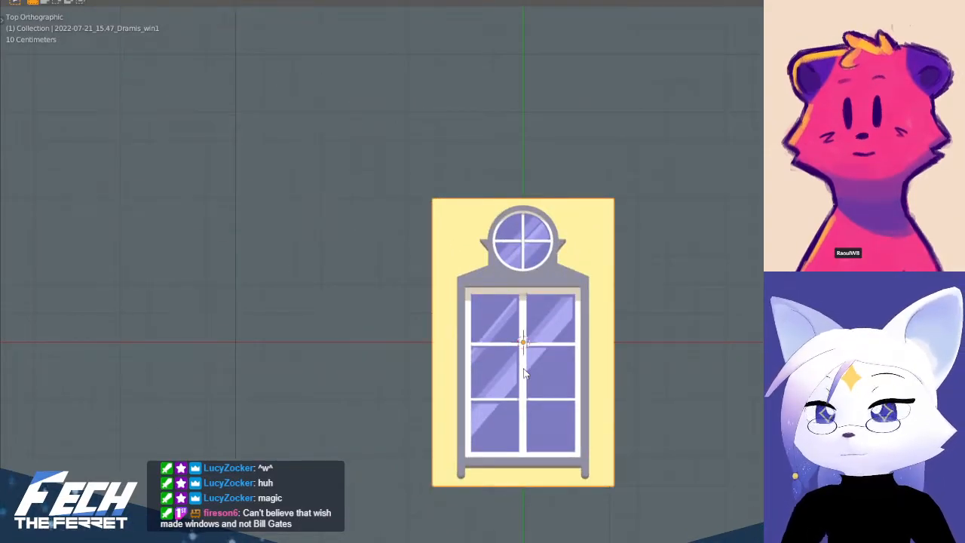
# - Check the untextured model in Sculpt Mode, and return to Edit Mode to look over the round window area
pyautogui.scroll(5, 526, 374)
pyautogui.moveTo(459, 300)
pyautogui.mouseDown(button='middle')
pyautogui.moveTo(416, 190)
pyautogui.moveTo(295, 185)
pyautogui.moveTo(349, 186)
pyautogui.moveTo(348, 270)
pyautogui.moveTo(571, 271)
pyautogui.moveTo(575, 241)
pyautogui.moveTo(456, 285)
pyautogui.mouseUp(button='middle')
pyautogui.hotkey('ctrl', 'Tab')
pyautogui.click(469, 377)
pyautogui.hotkey('ctrl', 'Tab')
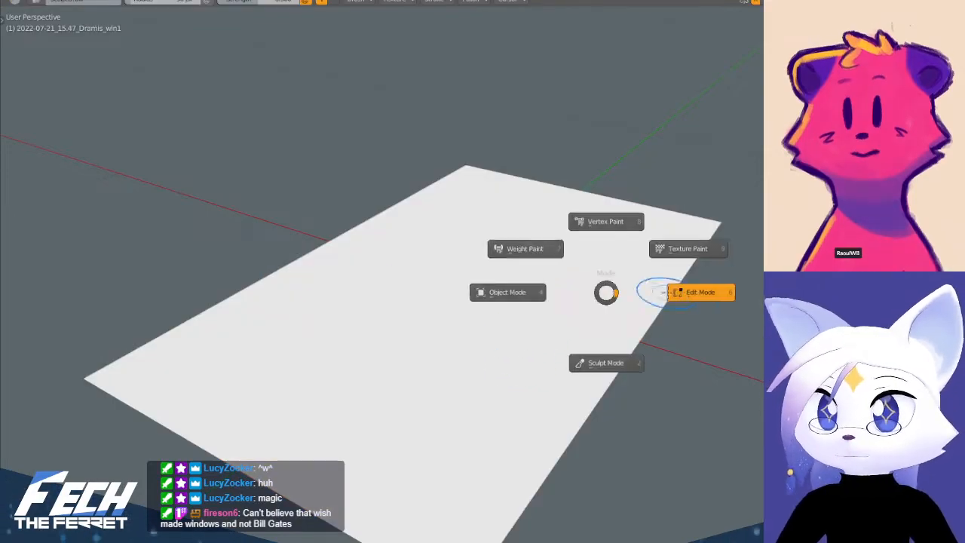
pyautogui.click(652, 293)
pyautogui.moveTo(422, 196); pyautogui.dragTo(517, 311, button='middle')
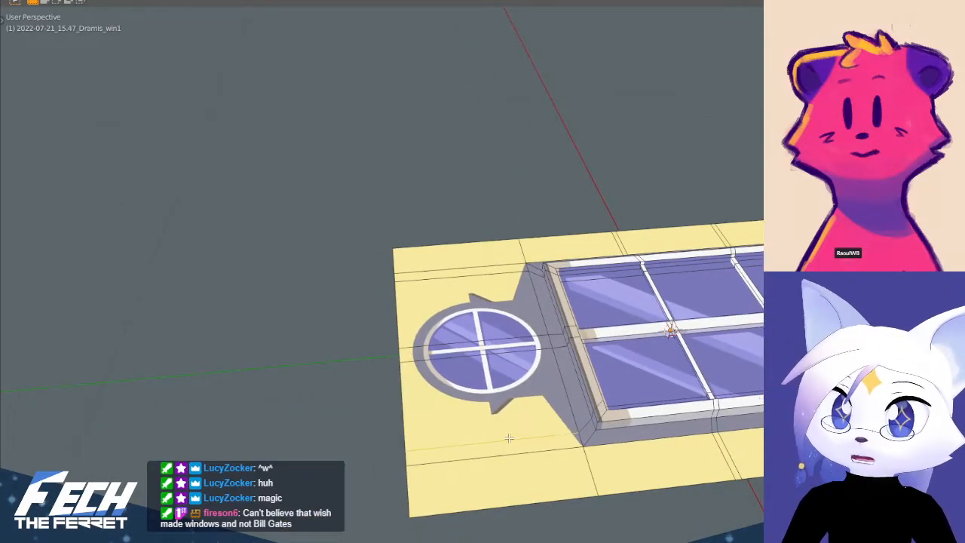
# - Dissolve the remaining vertical edge loop beside the outer frame in both the left and right columns of panes
pyautogui.moveTo(622, 407); pyautogui.dragTo(392, 352, button='middle')
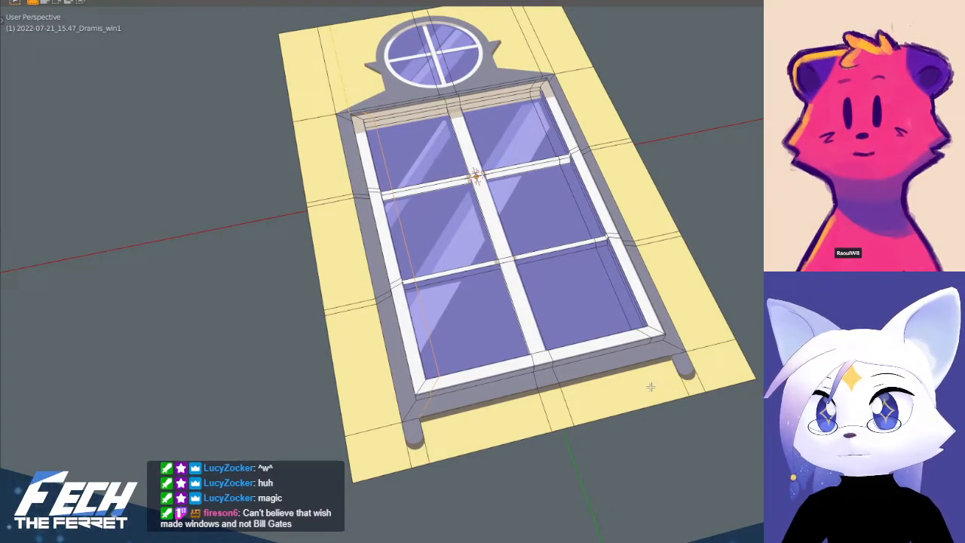
pyautogui.moveTo(630, 314); pyautogui.dragTo(596, 367, button='middle')
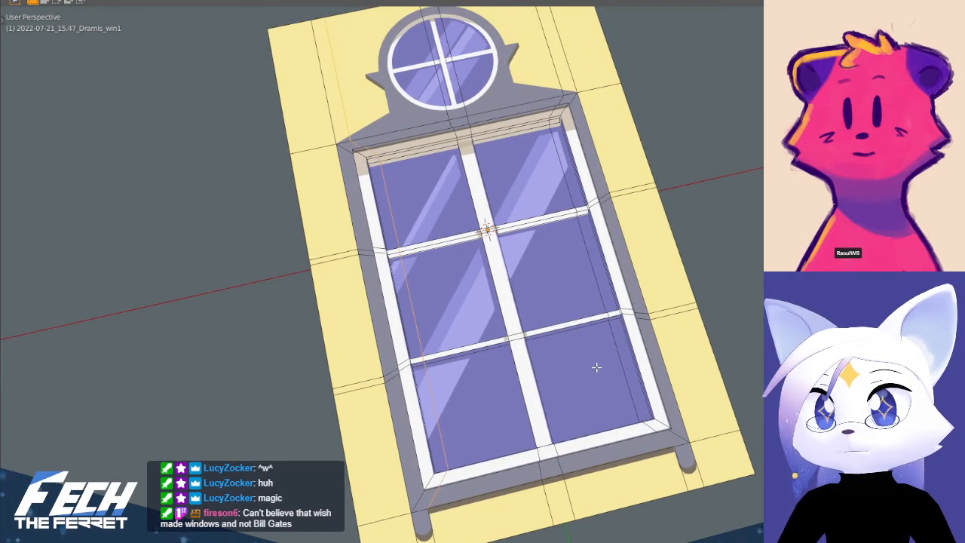
pyautogui.press('x')
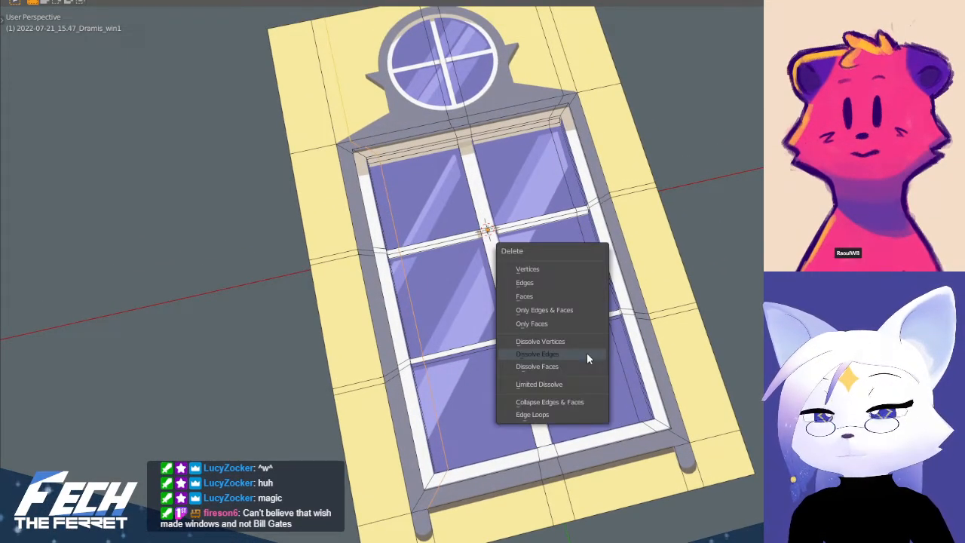
pyautogui.click(588, 354)
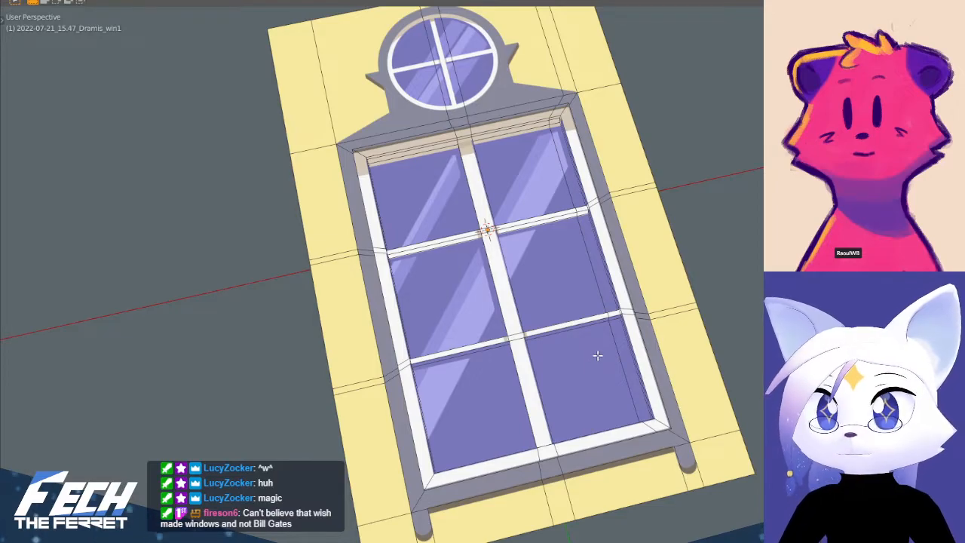
pyautogui.keyDown('alt'); pyautogui.click(617, 359); pyautogui.keyUp('alt')
pyautogui.press('x')
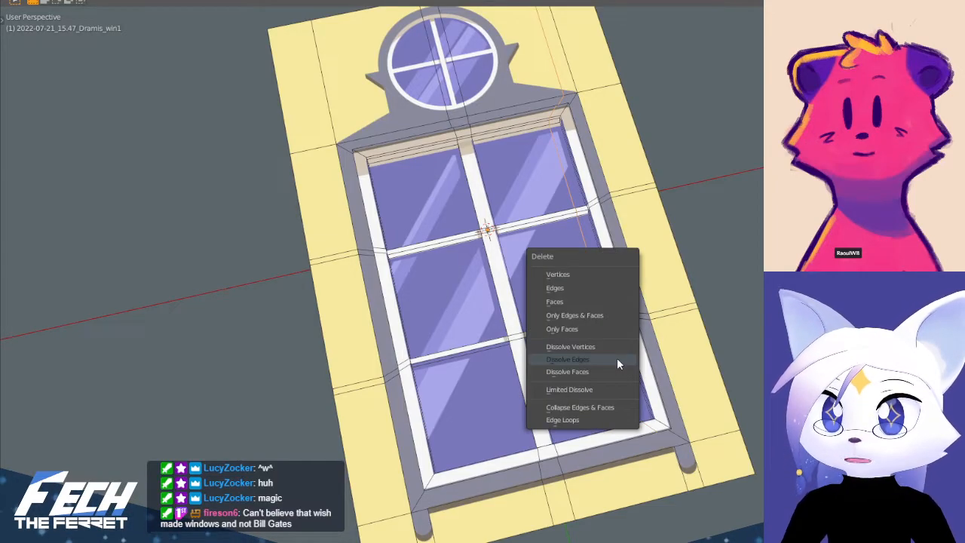
pyautogui.click(617, 357)
# - Dissolve the two vertical edge loops running from the centre bar up through the round window to the plane's upper edge
pyautogui.moveTo(616, 358); pyautogui.dragTo(549, 399, button='middle')
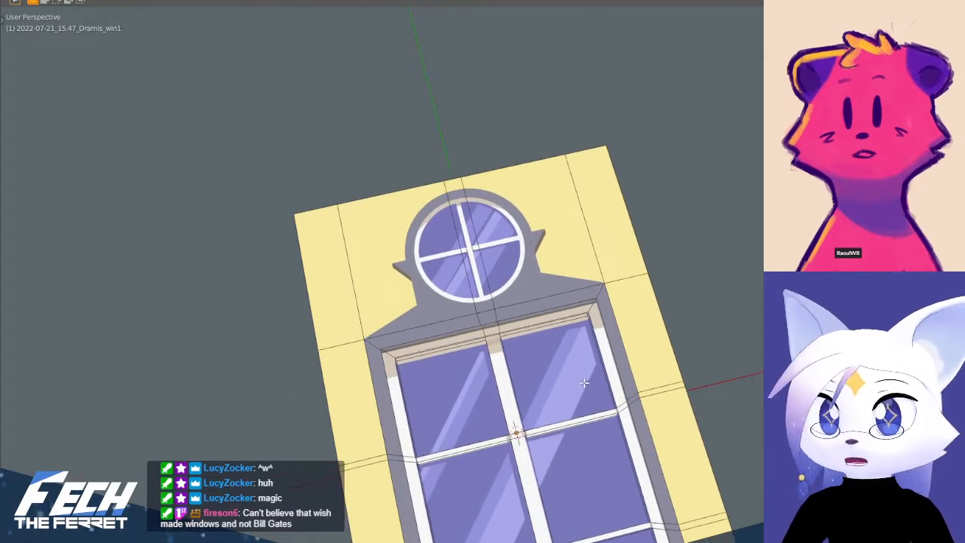
pyautogui.keyDown('shift'); pyautogui.moveTo(571, 427); pyautogui.dragTo(635, 199, button='middle'); pyautogui.keyUp('shift')
pyautogui.keyDown('shift'); pyautogui.moveTo(608, 264); pyautogui.dragTo(573, 412, button='middle'); pyautogui.keyUp('shift')
pyautogui.keyDown('shift'); pyautogui.moveTo(576, 248); pyautogui.dragTo(566, 402, button='middle'); pyautogui.keyUp('shift')
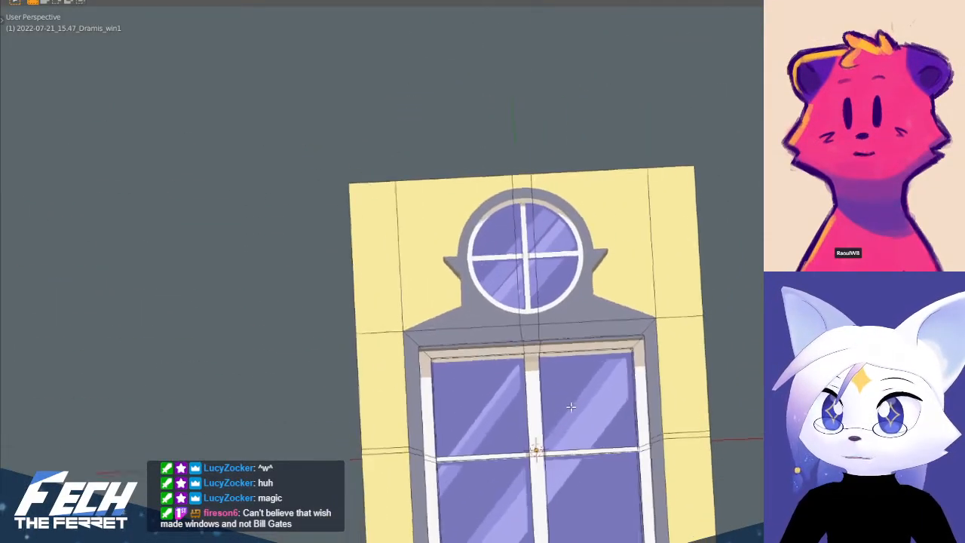
pyautogui.scroll(3, 556, 353)
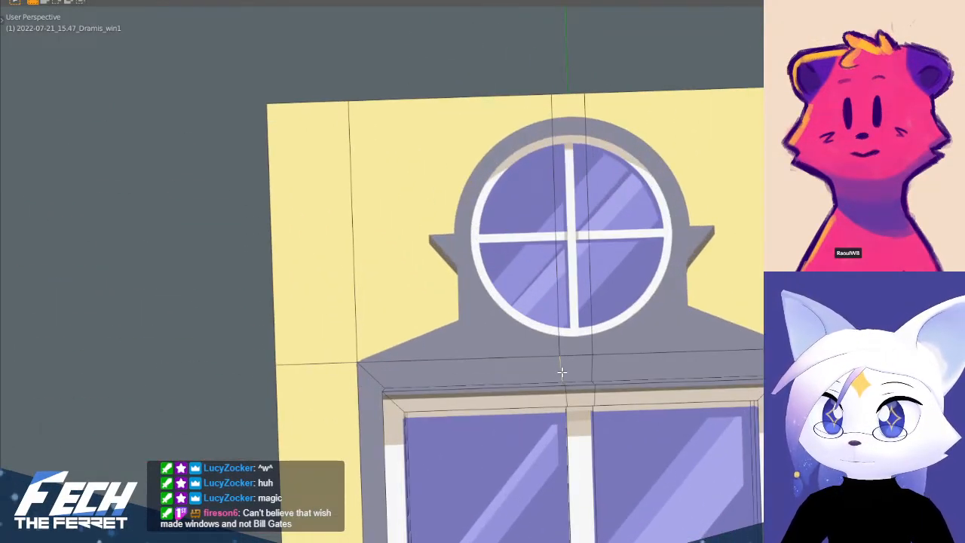
pyautogui.keyDown('alt'); pyautogui.click(561, 371); pyautogui.keyUp('alt')
pyautogui.keyDown('shift'); pyautogui.moveTo(589, 382); pyautogui.dragTo(520, 422, button='middle'); pyautogui.keyUp('shift')
pyautogui.click(526, 436)
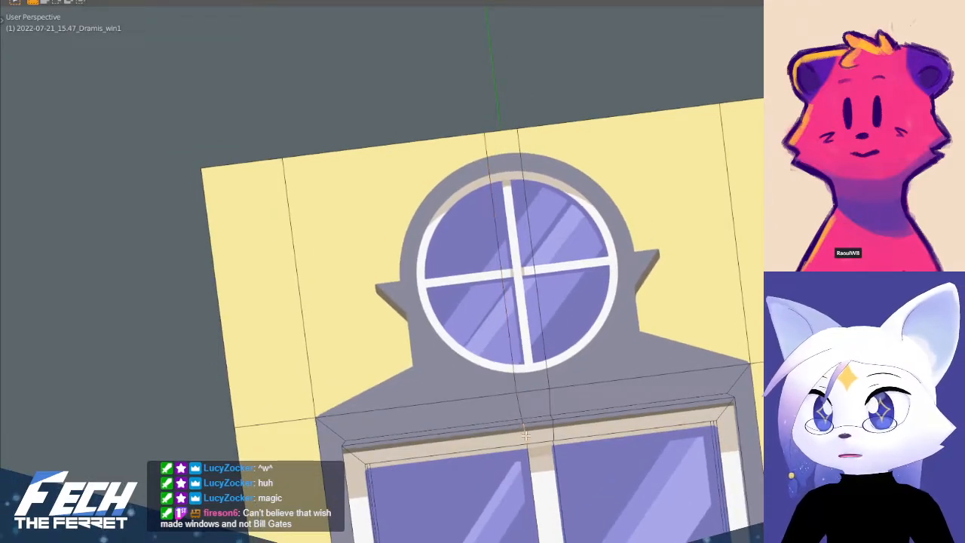
pyautogui.keyDown('alt'); pyautogui.click(520, 361); pyautogui.keyUp('alt')
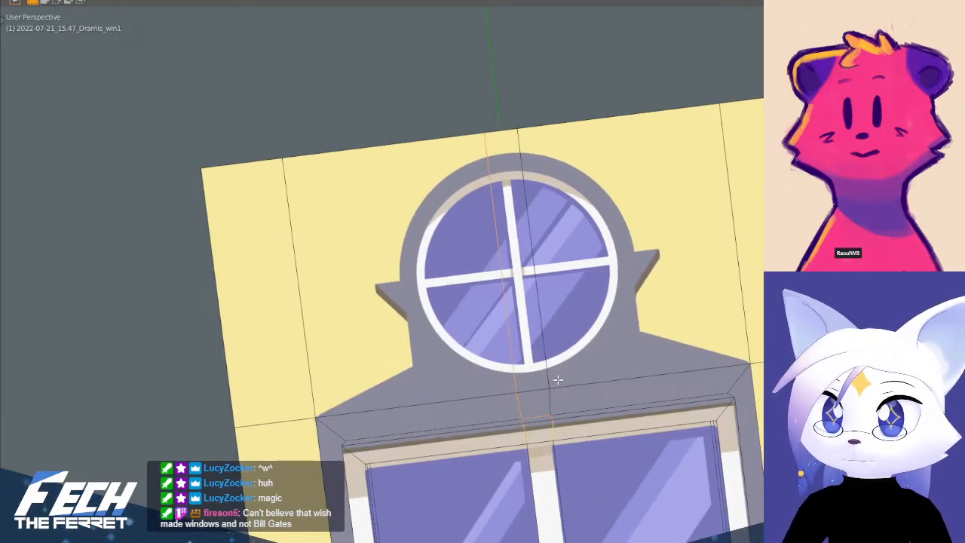
pyautogui.keyDown('alt'); pyautogui.keyDown('shift'); pyautogui.click(542, 305); pyautogui.keyUp('shift'); pyautogui.keyUp('alt')
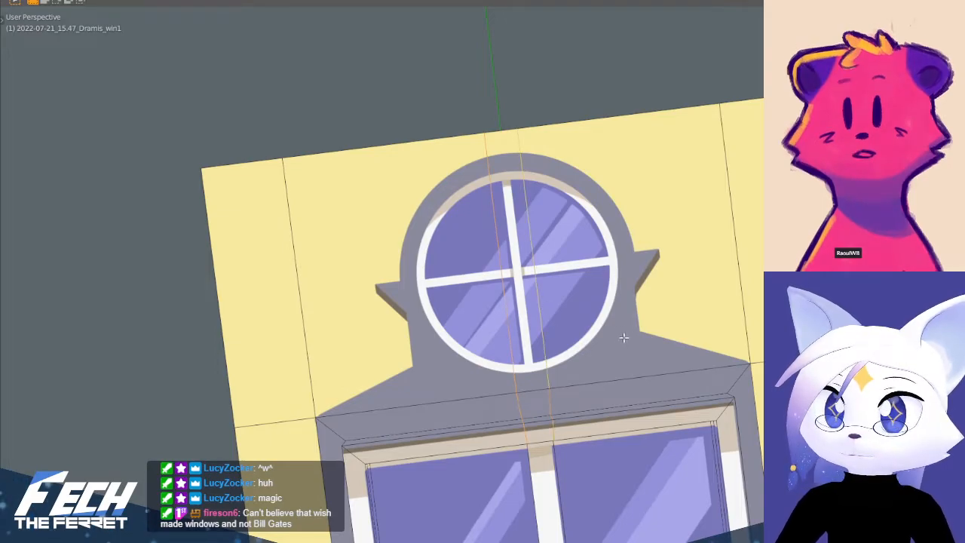
pyautogui.press('x')
pyautogui.click(624, 339)
# - Dissolve the two vertical edge lines running from the centre bar down through the sill to the plane's lower edge
pyautogui.keyDown('alt'); pyautogui.middleClick(539, 448); pyautogui.keyUp('alt')
pyautogui.moveTo(538, 448); pyautogui.dragTo(510, 263, button='middle')
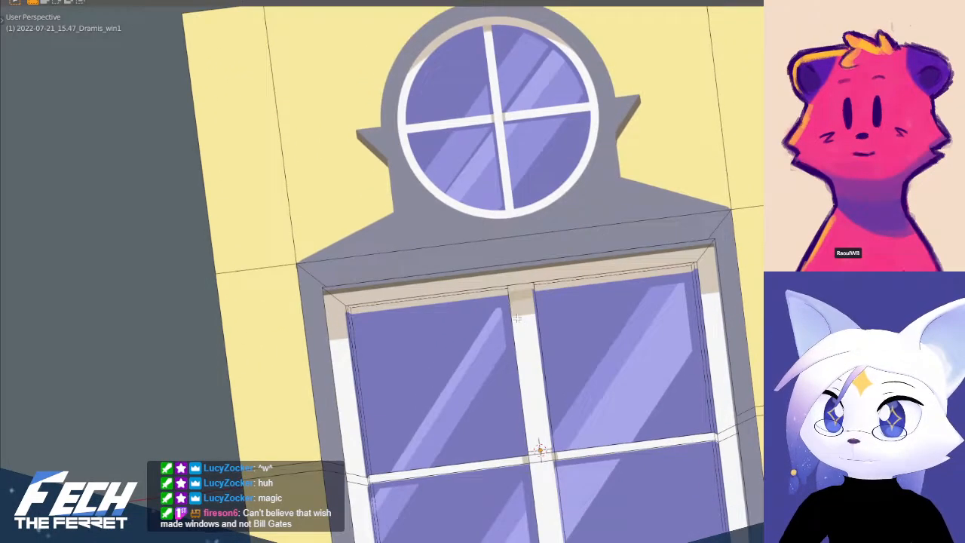
pyautogui.scroll(-1, 565, 306)
pyautogui.keyDown('shift'); pyautogui.moveTo(565, 306); pyautogui.dragTo(565, 103, button='middle'); pyautogui.keyUp('shift')
pyautogui.scroll(-2, 603, 281)
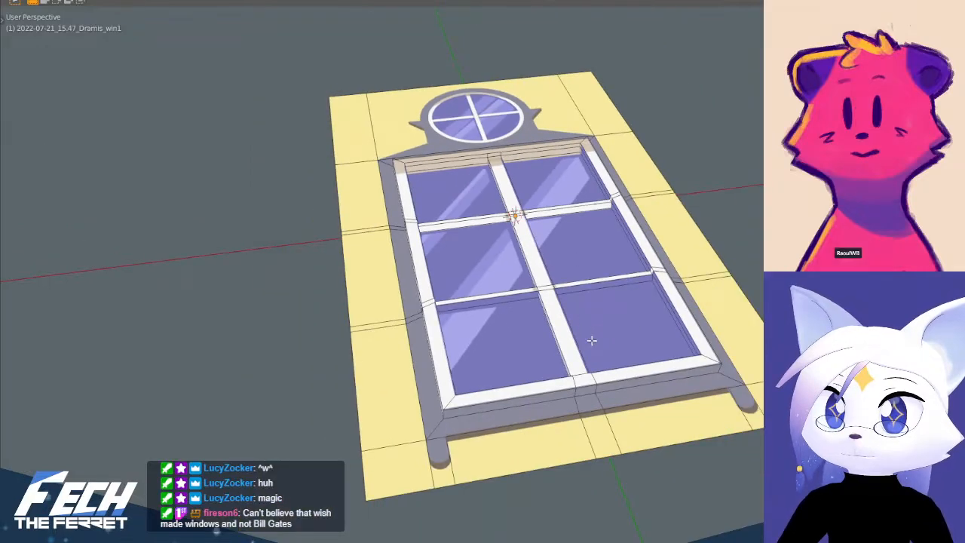
pyautogui.moveTo(593, 340); pyautogui.dragTo(562, 386, button='middle')
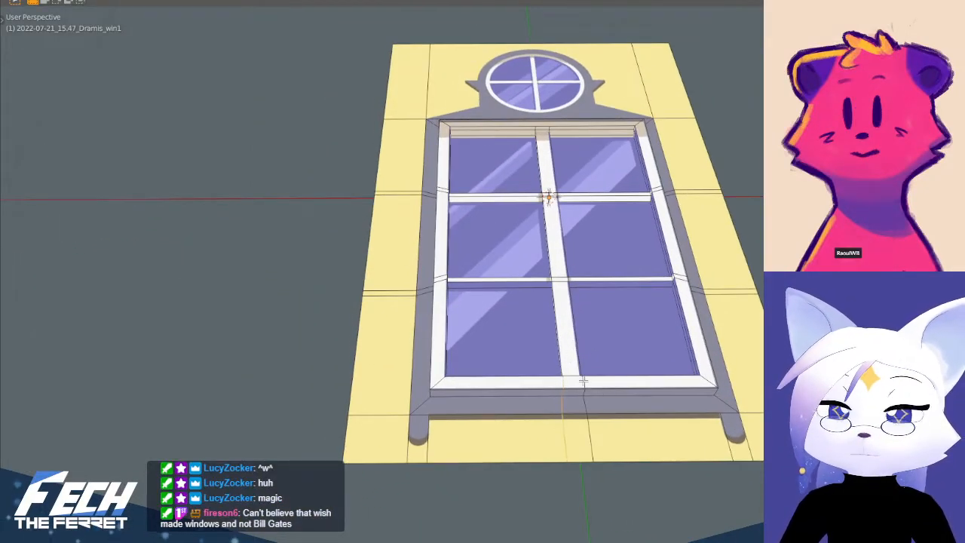
pyautogui.press('x')
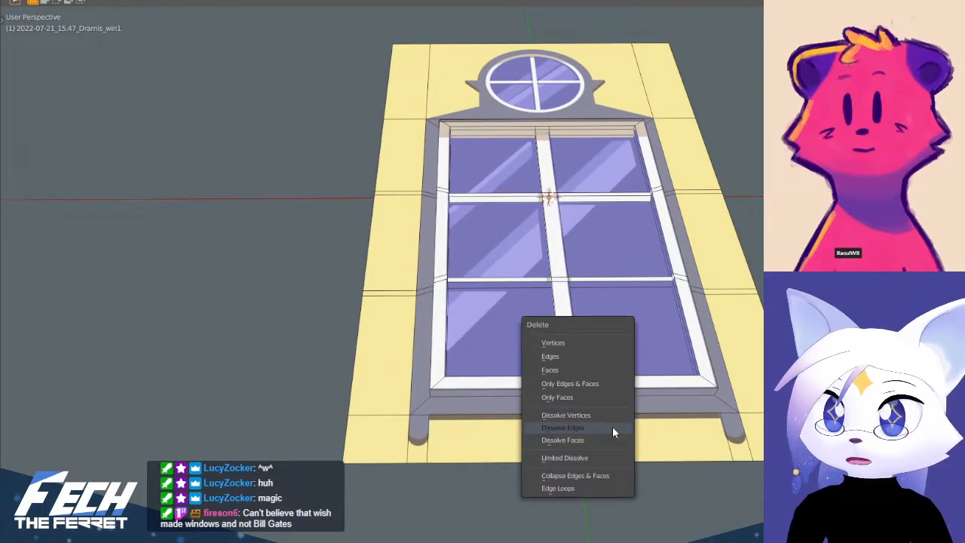
pyautogui.click(612, 427)
# - Examine the round window and the sloped frame around it from the top and from the side
pyautogui.moveTo(583, 250); pyautogui.dragTo(558, 431, button='middle')
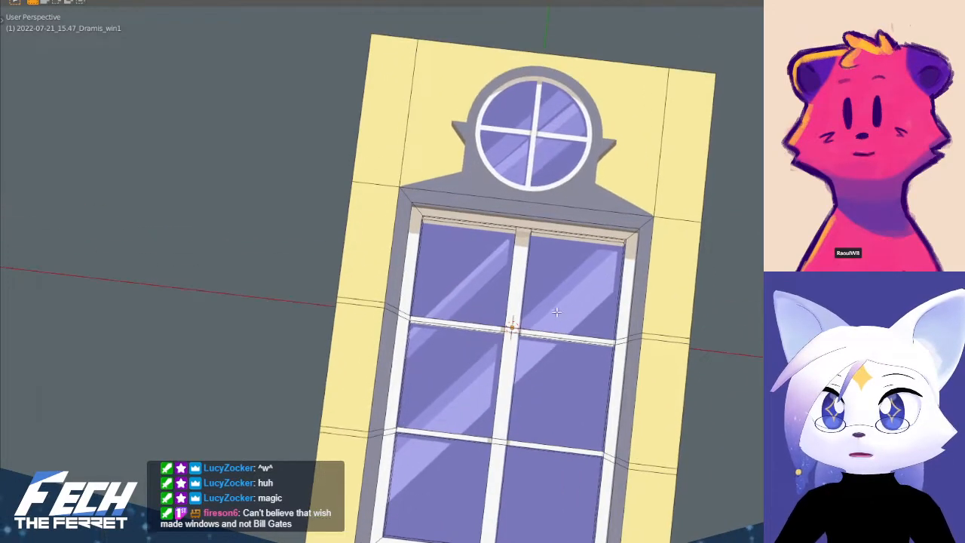
pyautogui.press('KP_7')
pyautogui.scroll(-2, 610, 240)
pyautogui.scroll(-1, 611, 241)
pyautogui.keyDown('shift'); pyautogui.moveTo(567, 260); pyautogui.dragTo(563, 291, button='middle'); pyautogui.keyUp('shift')
pyautogui.scroll(3, 564, 291)
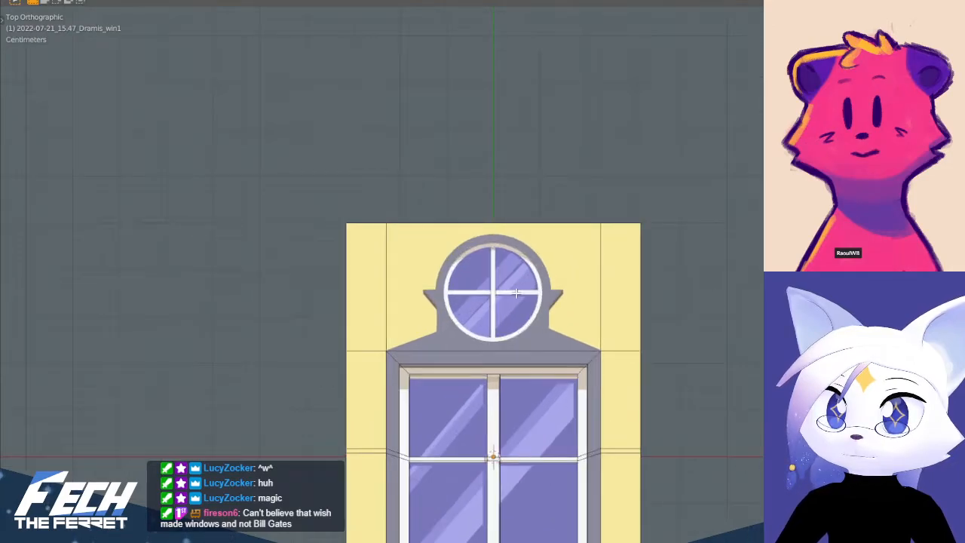
pyautogui.keyDown('shift'); pyautogui.moveTo(528, 278); pyautogui.dragTo(522, 264, button='middle'); pyautogui.keyUp('shift')
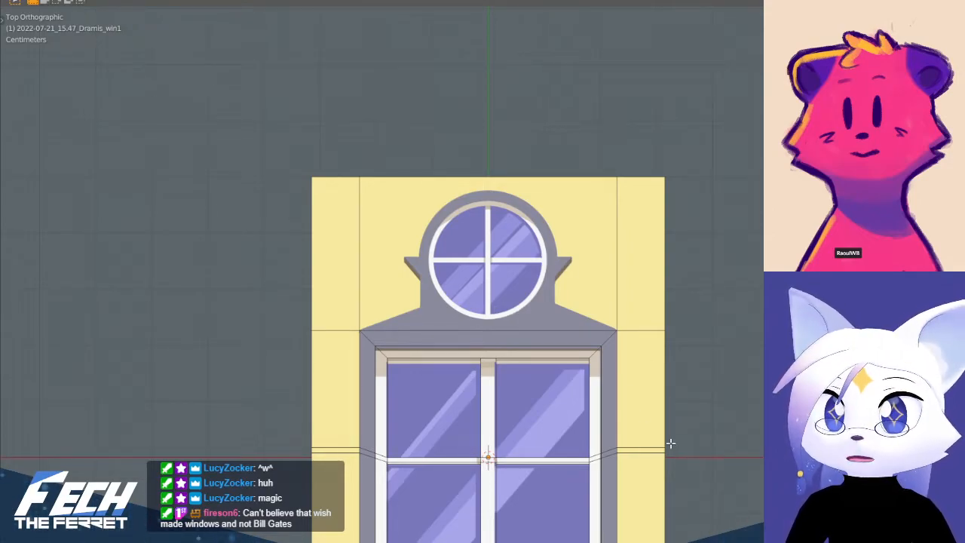
pyautogui.scroll(-1, 670, 419)
pyautogui.keyDown('shift'); pyautogui.moveTo(633, 402); pyautogui.dragTo(629, 362, button='middle'); pyautogui.keyUp('shift')
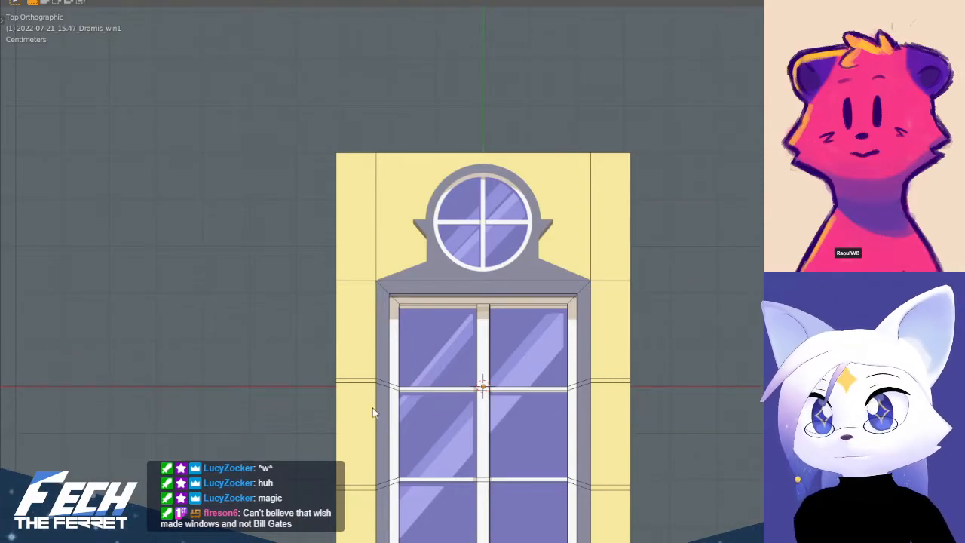
pyautogui.scroll(4, 615, 184)
pyautogui.scroll(-3, 614, 184)
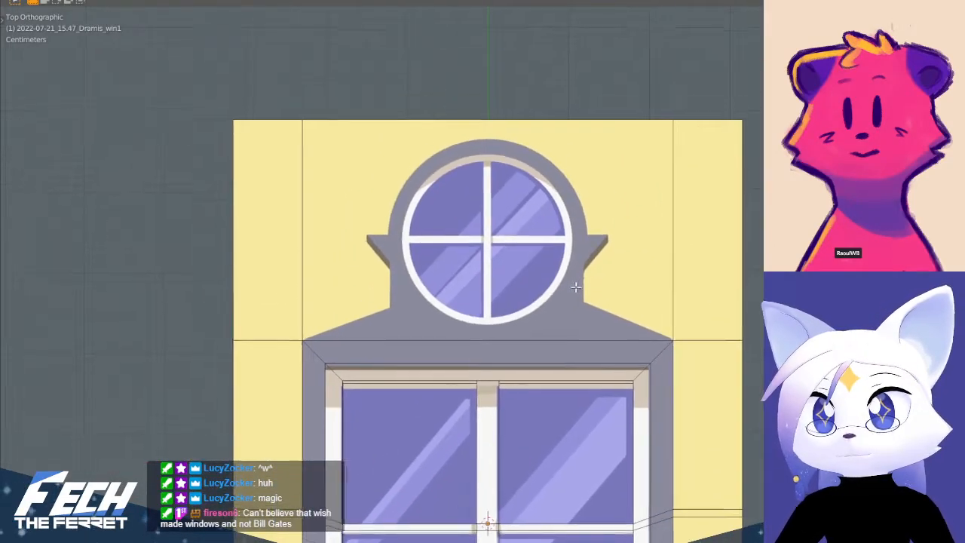
pyautogui.keyDown('shift'); pyautogui.moveTo(576, 286); pyautogui.dragTo(594, 357, button='middle'); pyautogui.keyUp('shift')
pyautogui.press('KP_3')
pyautogui.scroll(-2, 534, 318)
pyautogui.press('KP_7')
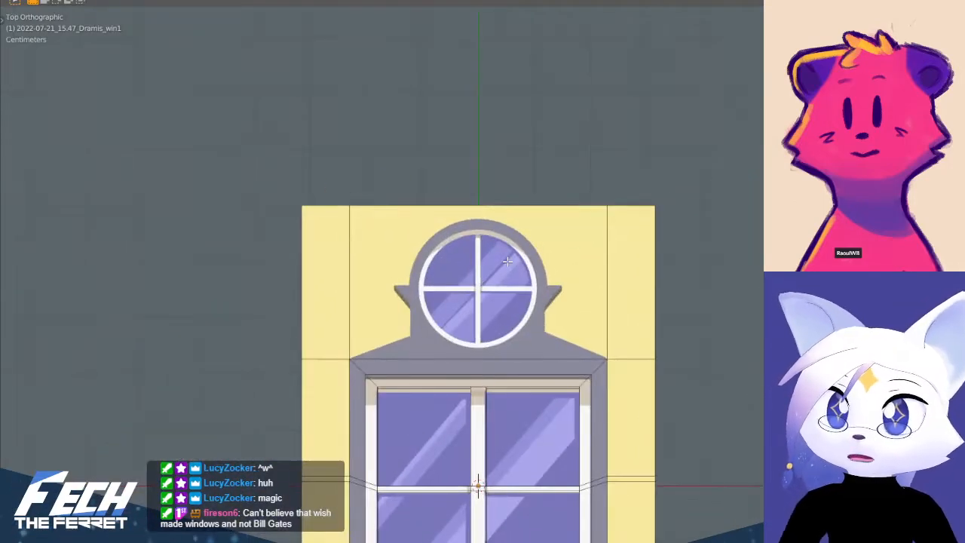
pyautogui.keyDown('shift'); pyautogui.moveTo(528, 270); pyautogui.dragTo(522, 241, button='middle'); pyautogui.keyUp('shift')
# - Return to Object Mode and add a mesh circle to the scene
pyautogui.hotkey('ctrl', 'Tab')
pyautogui.click(514, 316)
pyautogui.hotkey('ctrl', 'Tab')
pyautogui.click(504, 282)
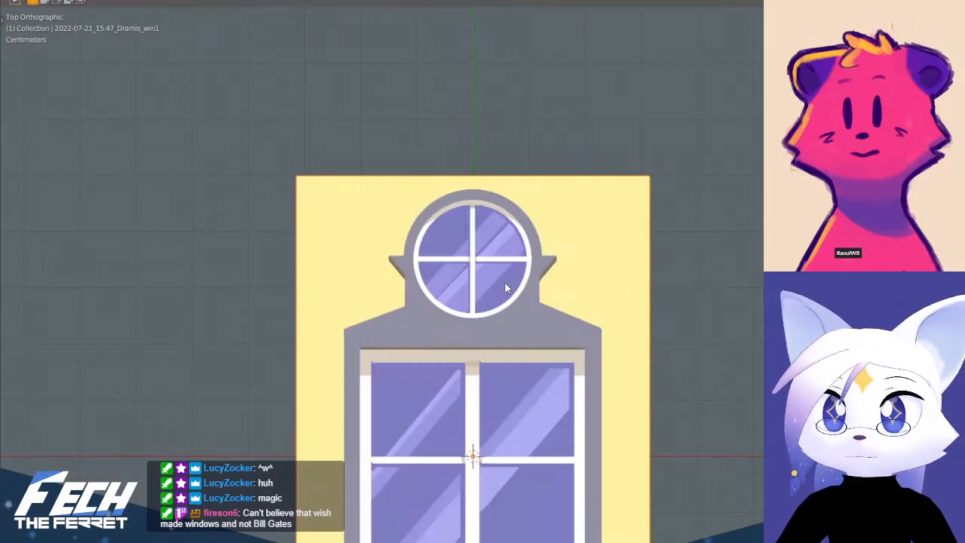
pyautogui.hotkey('ctrl', 'Tab')
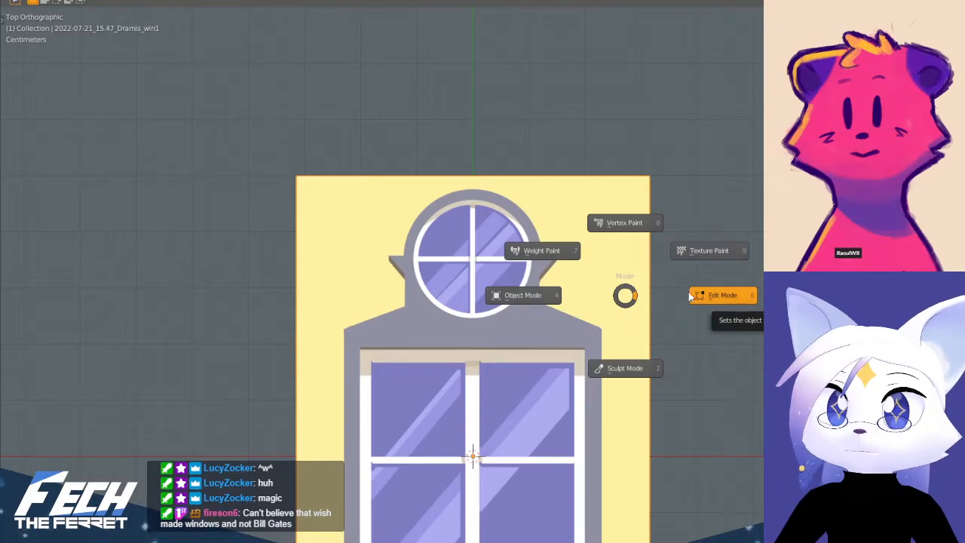
pyautogui.click(528, 295)
pyautogui.scroll(-4, 669, 299)
pyautogui.hotkey('shift', 'a')
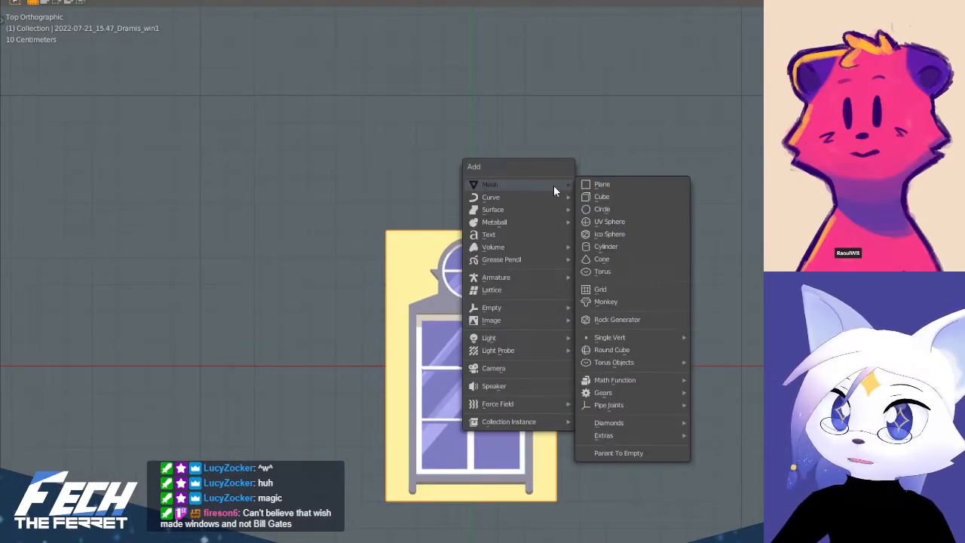
pyautogui.press('Escape')
pyautogui.hotkey('shift', 'a')
pyautogui.moveTo(503, 190)
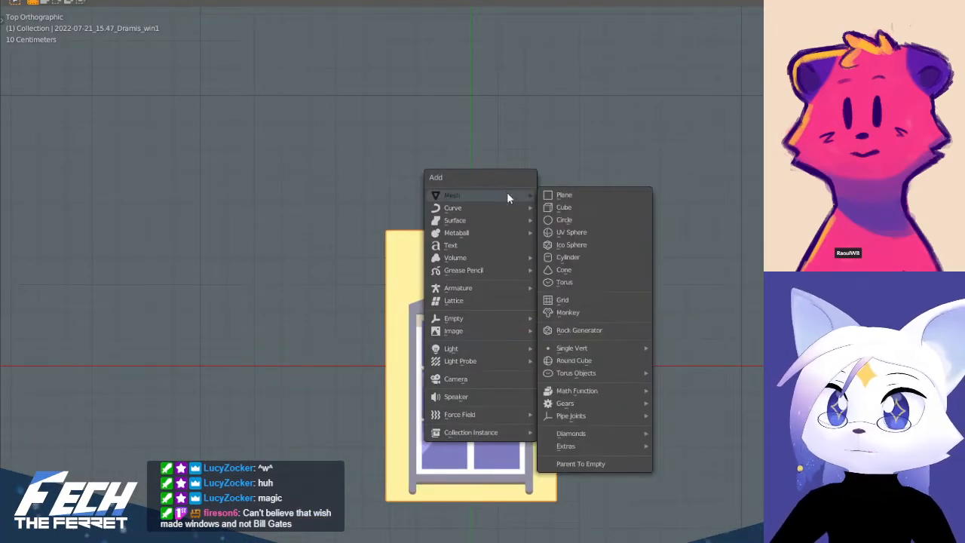
pyautogui.click(595, 219)
# - Scale the circle down to about the width of the large window's white frame and raise it along Z above the plane
pyautogui.scroll(4, 637, 305)
pyautogui.press('s')
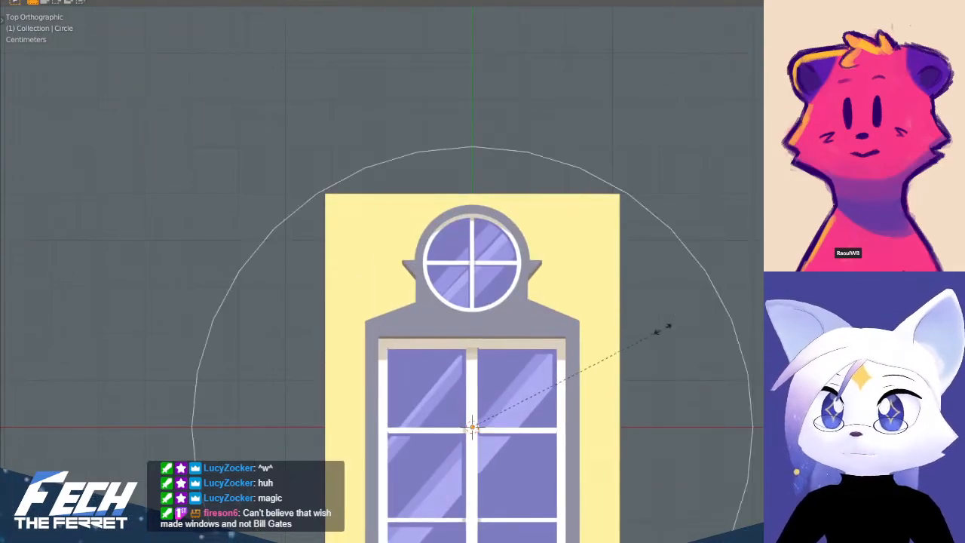
pyautogui.scroll(1, 513, 413)
pyautogui.keyDown('shift'); pyautogui.moveTo(499, 414); pyautogui.dragTo(503, 284, button='middle'); pyautogui.keyUp('shift')
pyautogui.press('KP_3')
pyautogui.press('g')
pyautogui.press('z')
pyautogui.click(504, 239)
pyautogui.press('KP_7')
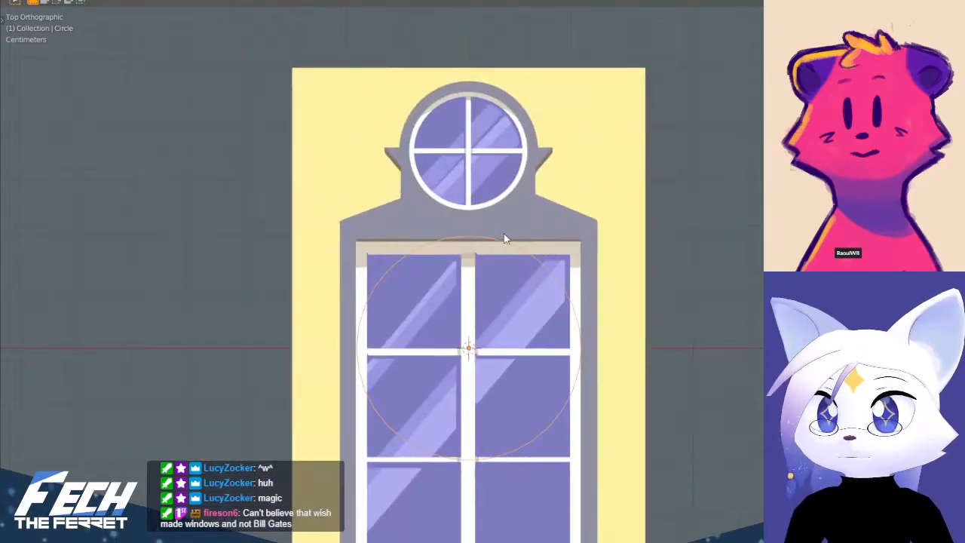
# - Move the circle along Y so that it is centred on the round window's crossing bars
pyautogui.scroll(4, 513, 226)
pyautogui.scroll(-1, 497, 250)
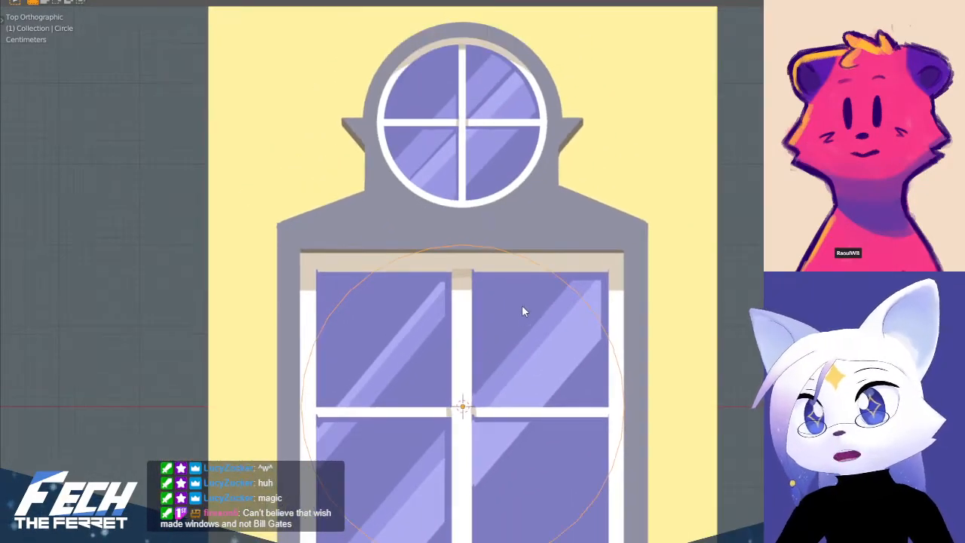
pyautogui.keyDown('shift'); pyautogui.moveTo(521, 305); pyautogui.dragTo(516, 220, button='middle'); pyautogui.keyUp('shift')
pyautogui.keyDown('shift'); pyautogui.moveTo(549, 144); pyautogui.dragTo(547, 248, button='middle'); pyautogui.keyUp('shift')
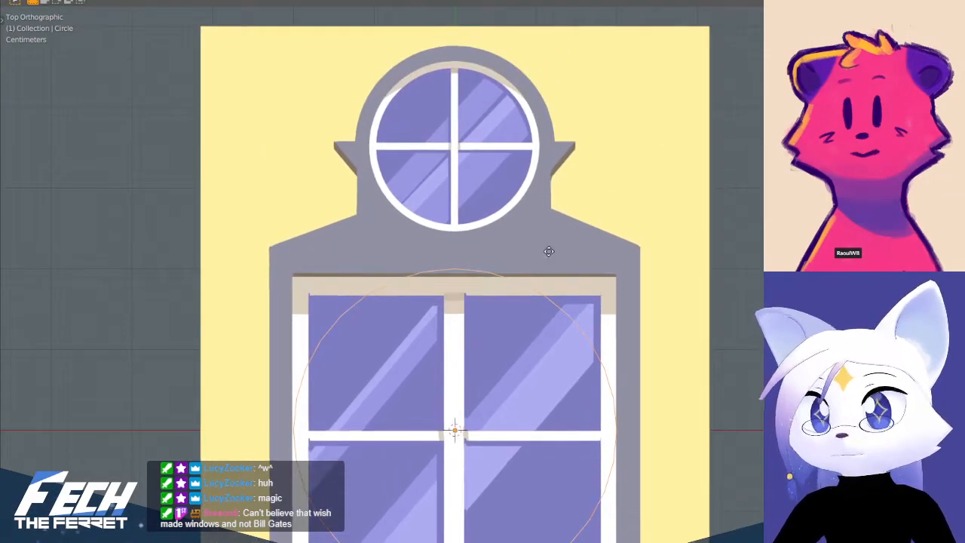
pyautogui.scroll(-2, 524, 179)
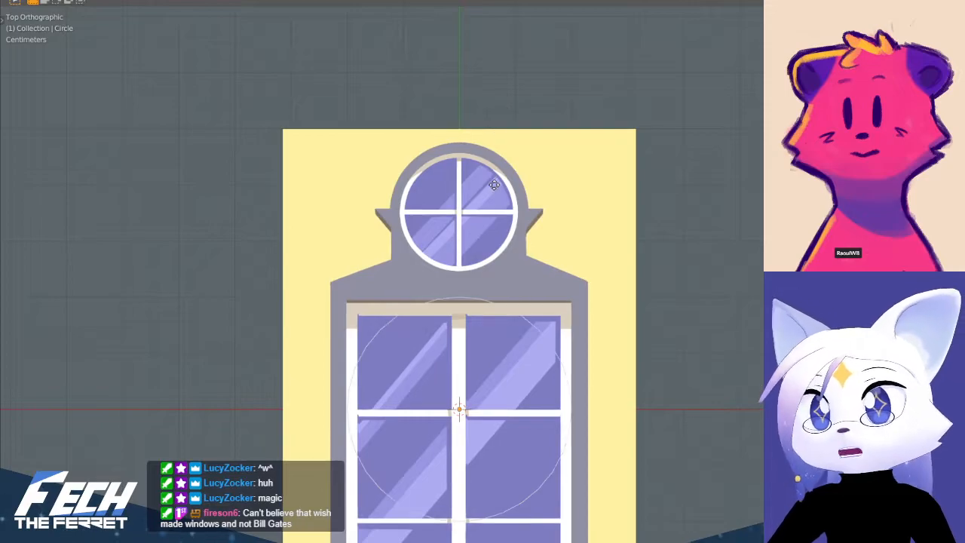
pyautogui.scroll(-4, 528, 166)
pyautogui.moveTo(543, 194); pyautogui.dragTo(509, 231, button='middle')
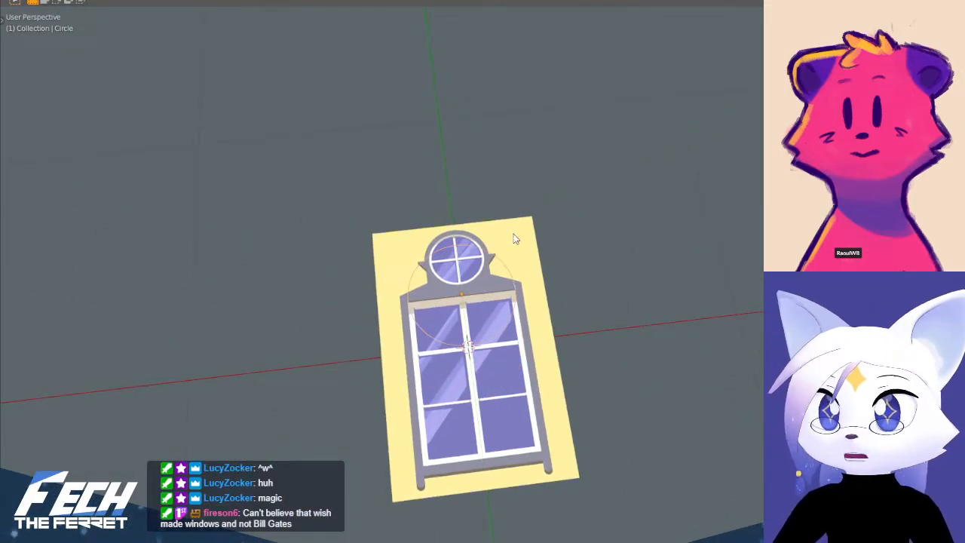
pyautogui.press('KP_7')
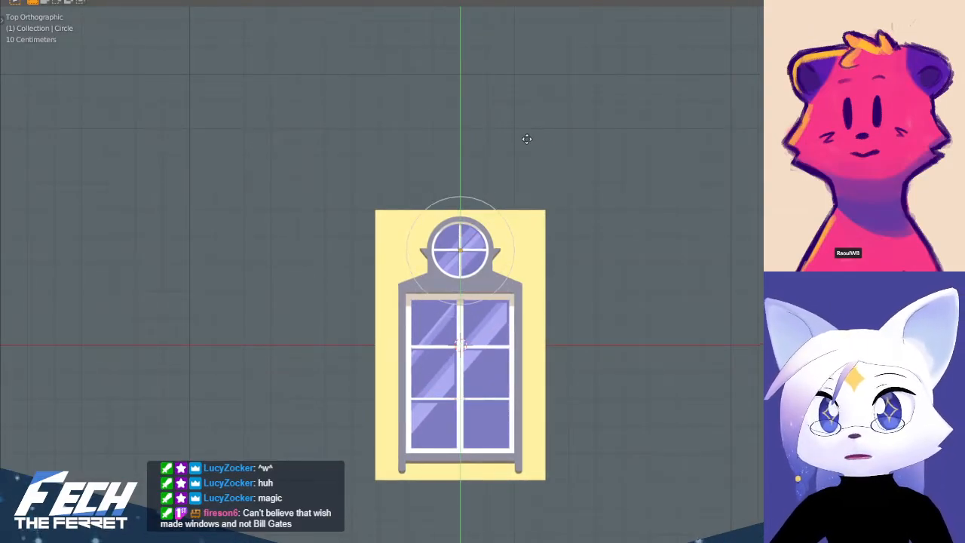
# - Scale the circle down to match the outer edge of the round window's white ring
pyautogui.scroll(6, 640, 120)
pyautogui.press('s')
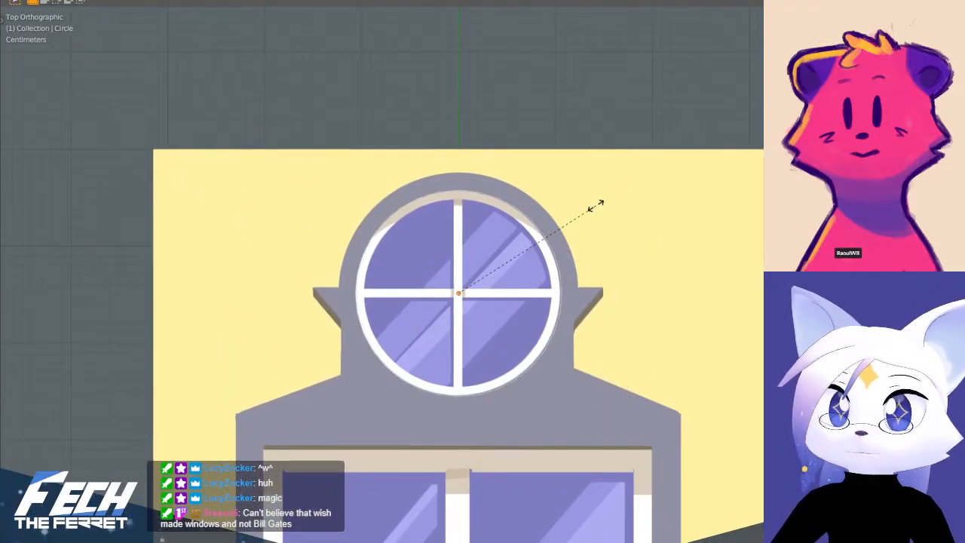
pyautogui.moveTo(567, 269); pyautogui.dragTo(356, 207, button='middle')
# - Enter Edit Mode on the circle and extrude it upward along Z into an open cylinder wall
pyautogui.hotkey('ctrl', 'Tab')
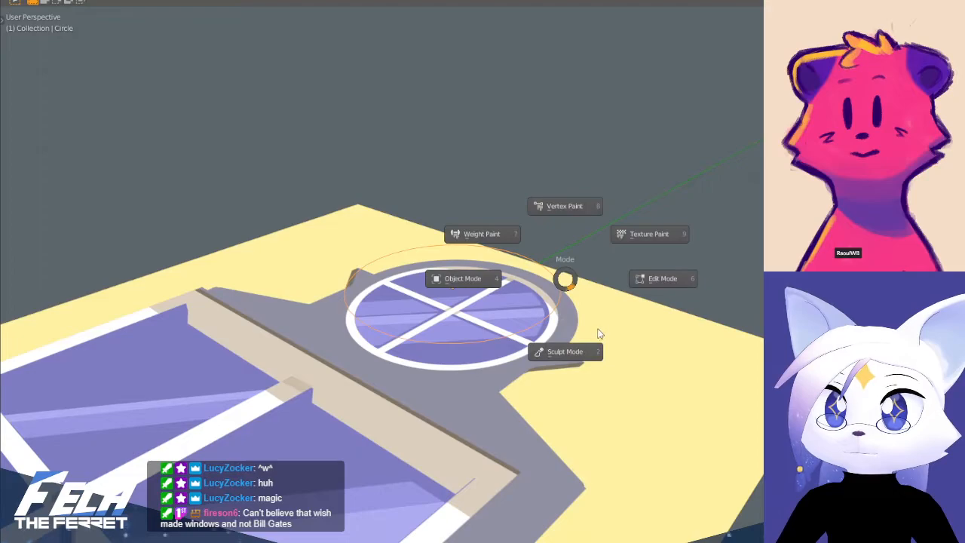
pyautogui.click(651, 278)
pyautogui.hotkey('ctrl', 'Tab')
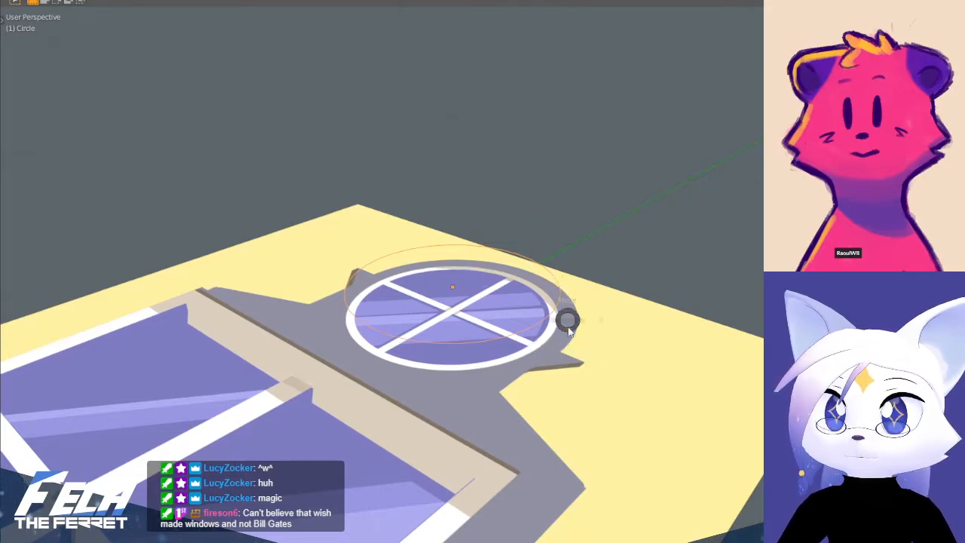
pyautogui.click(482, 317)
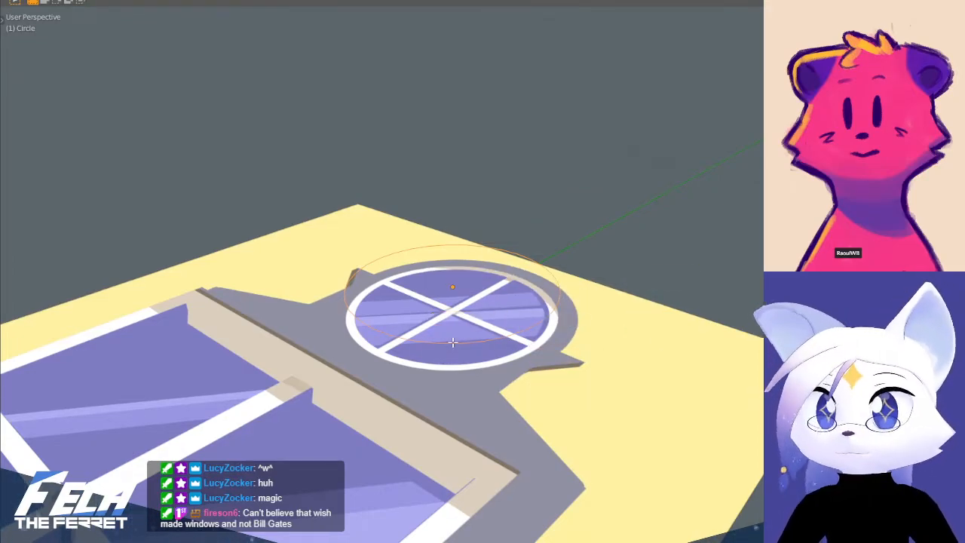
pyautogui.press('e')
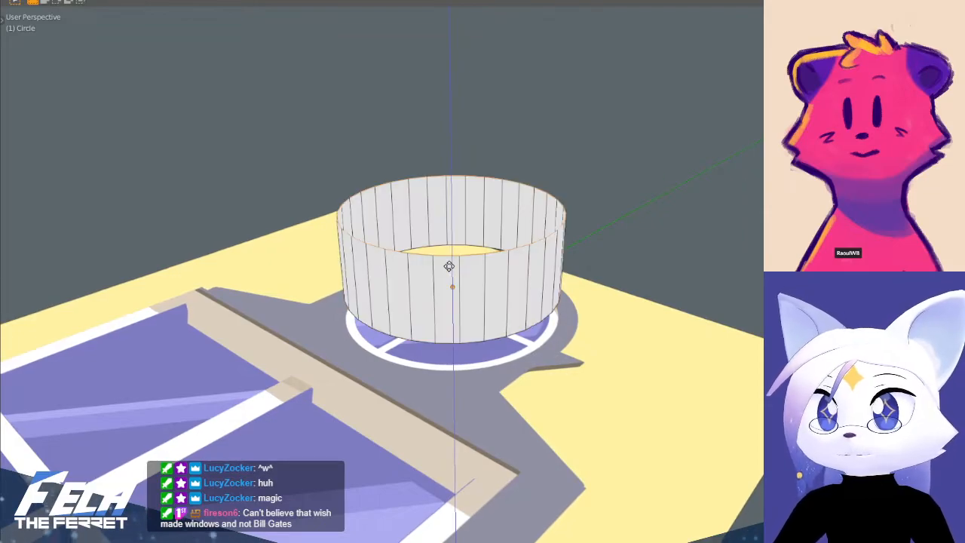
pyautogui.click(475, 240)
# - Select the whole cylinder and move it down along Z so that it passes through the window plane
pyautogui.moveTo(475, 240); pyautogui.dragTo(494, 287, button='middle')
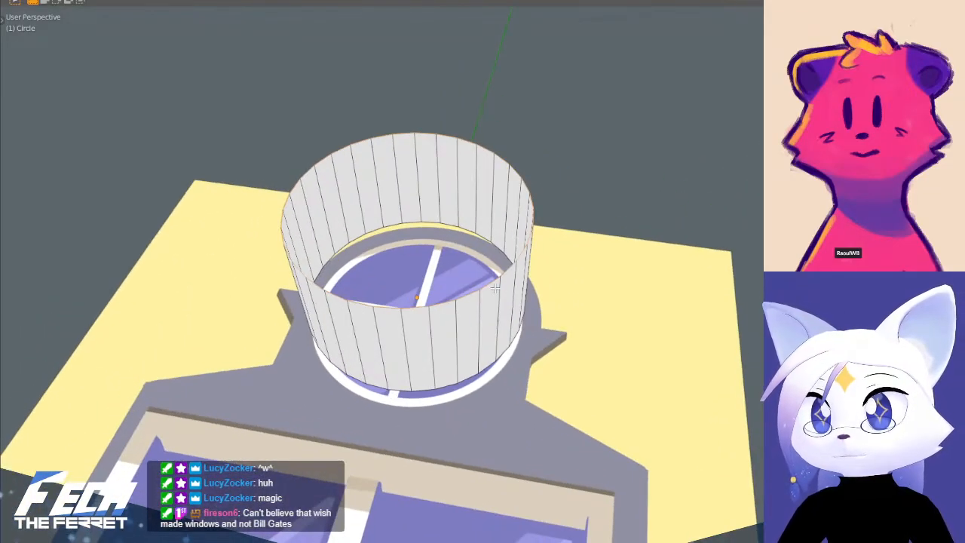
pyautogui.press('a')
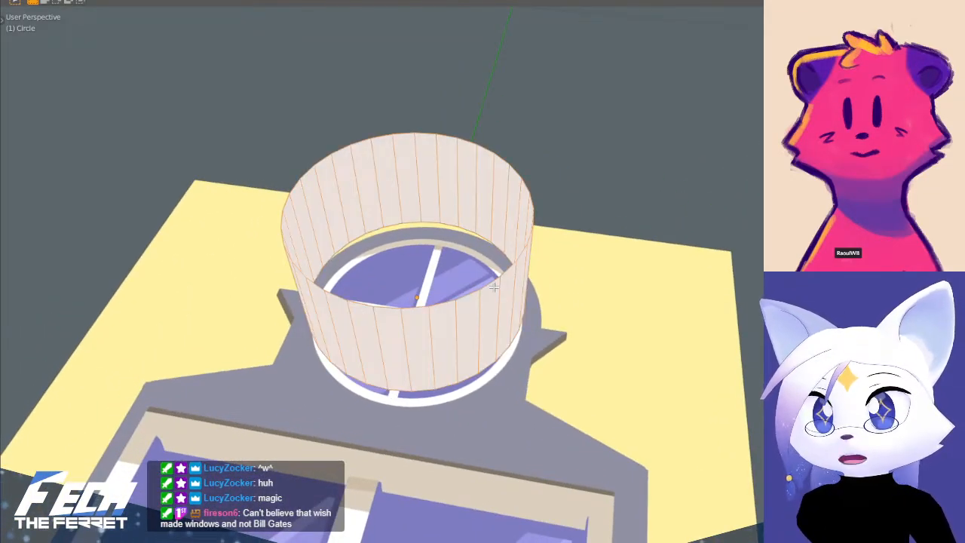
pyautogui.press('g')
pyautogui.press('z')
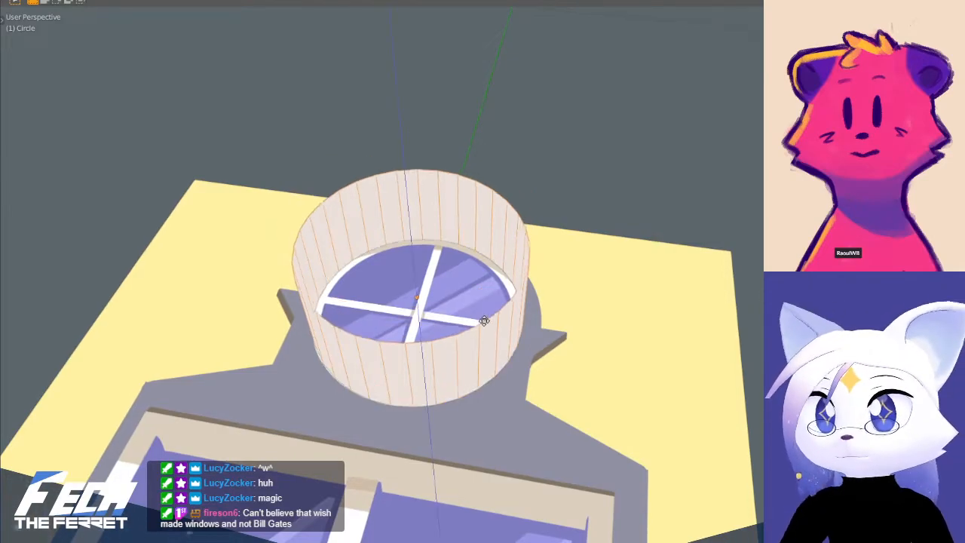
pyautogui.click(481, 324)
# - Try to inset the faces of the cylinder wall, and undo it
pyautogui.press('KP_7')
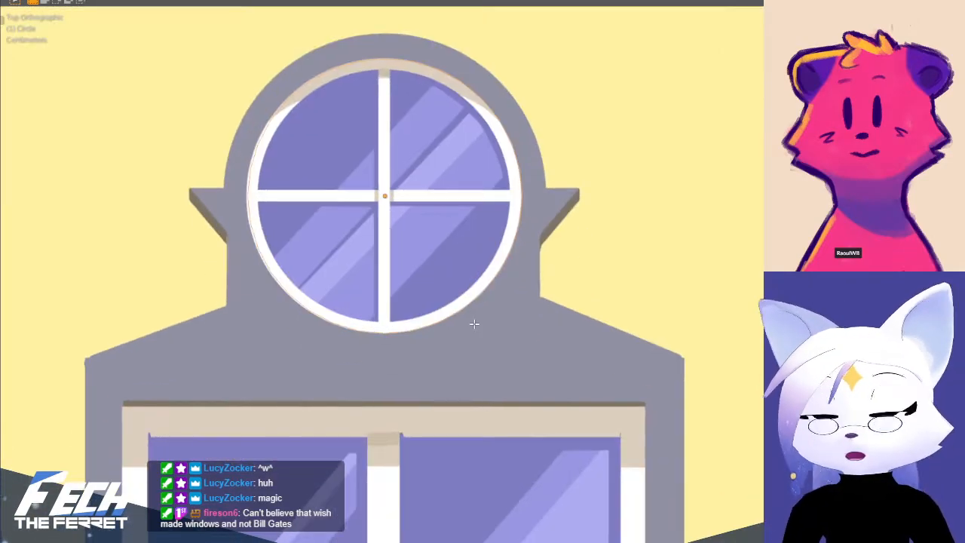
pyautogui.scroll(3, 517, 226)
pyautogui.keyDown('shift'); pyautogui.moveTo(518, 244); pyautogui.dragTo(499, 240, button='middle'); pyautogui.keyUp('shift')
pyautogui.press('i')
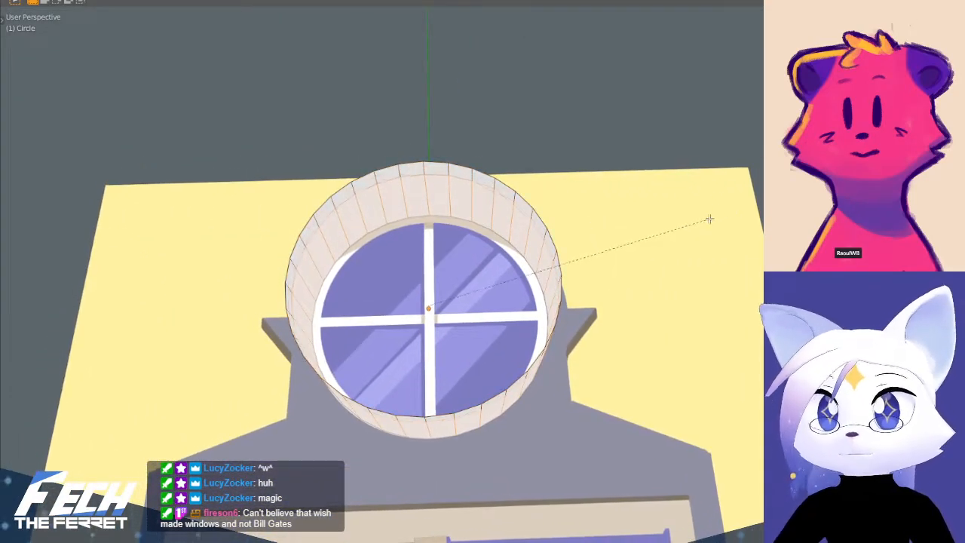
pyautogui.click(704, 222)
pyautogui.hotkey('ctrl', 'z')
# - Scale the cylinder down to match the inner edge of the round window's white ring
pyautogui.moveTo(524, 224); pyautogui.dragTo(654, 244, button='middle')
pyautogui.hotkey('alt', 'e')
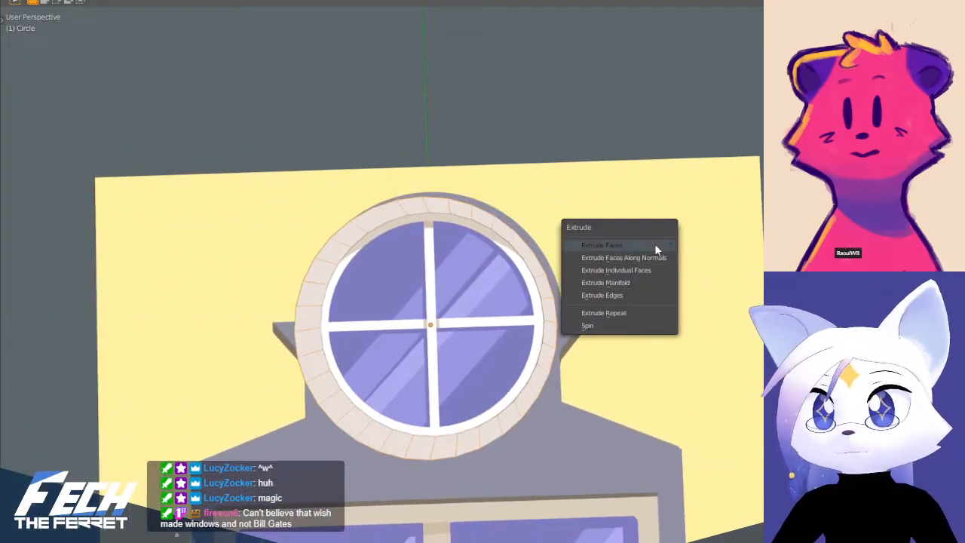
pyautogui.press('KP_7')
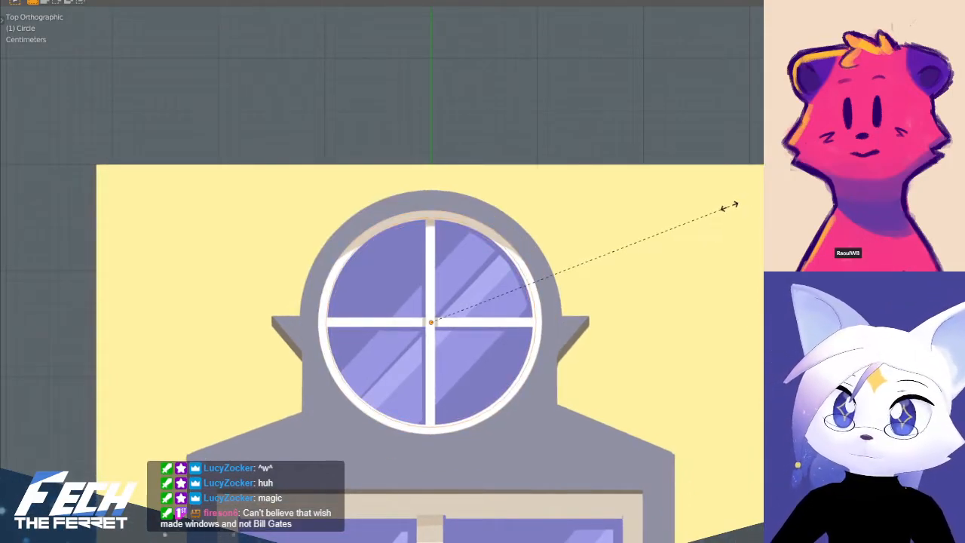
pyautogui.click(723, 208)
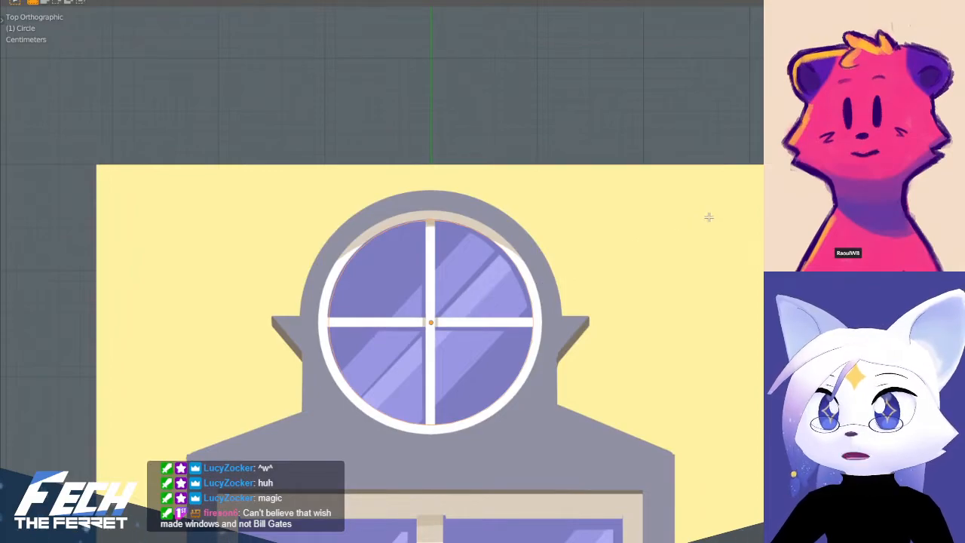
# - Extrude the cylinder's faces along their normals to the white ring's outer edge and return to Object Mode
pyautogui.hotkey('alt', 'e')
pyautogui.click(701, 230)
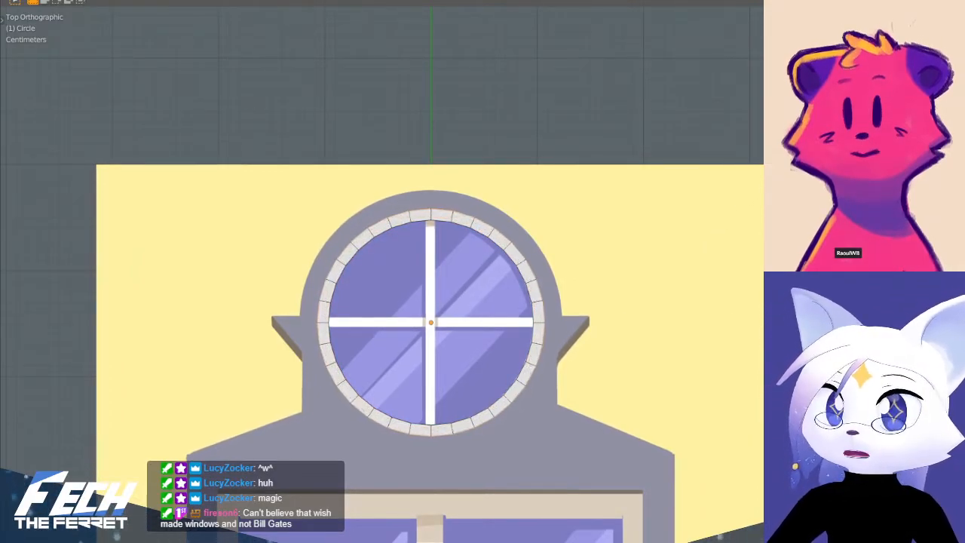
pyautogui.rightClick(752, 203)
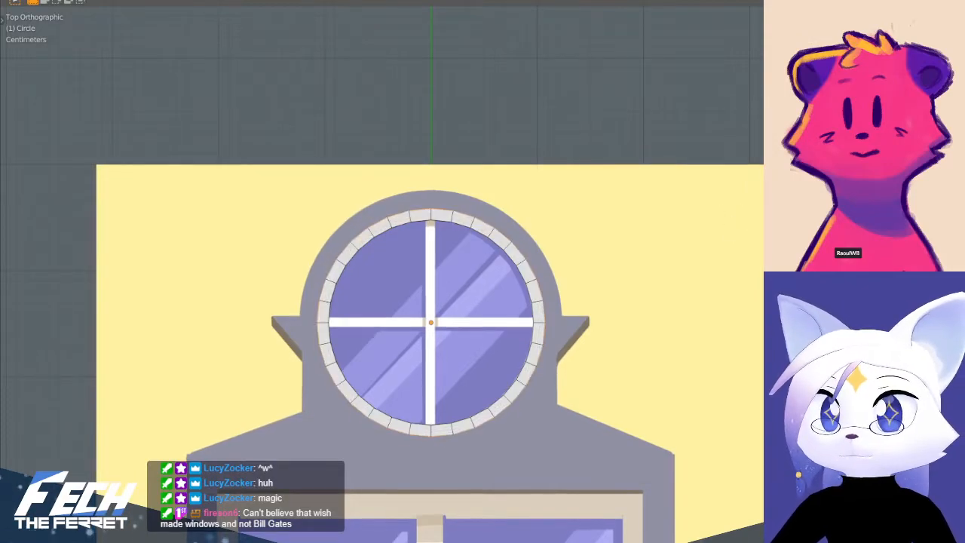
pyautogui.moveTo(656, 316); pyautogui.dragTo(531, 351, button='middle')
pyautogui.press('Tab')
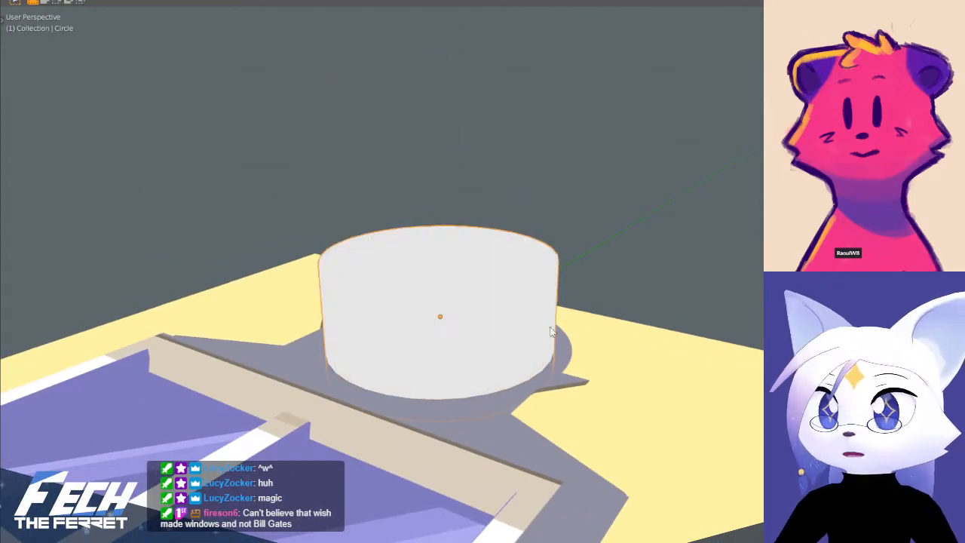
# - Slice the window image plane with the thick cylinder ring using Bool Tool's Auto Boolean Slice
pyautogui.moveTo(590, 370); pyautogui.dragTo(613, 349, button='middle')
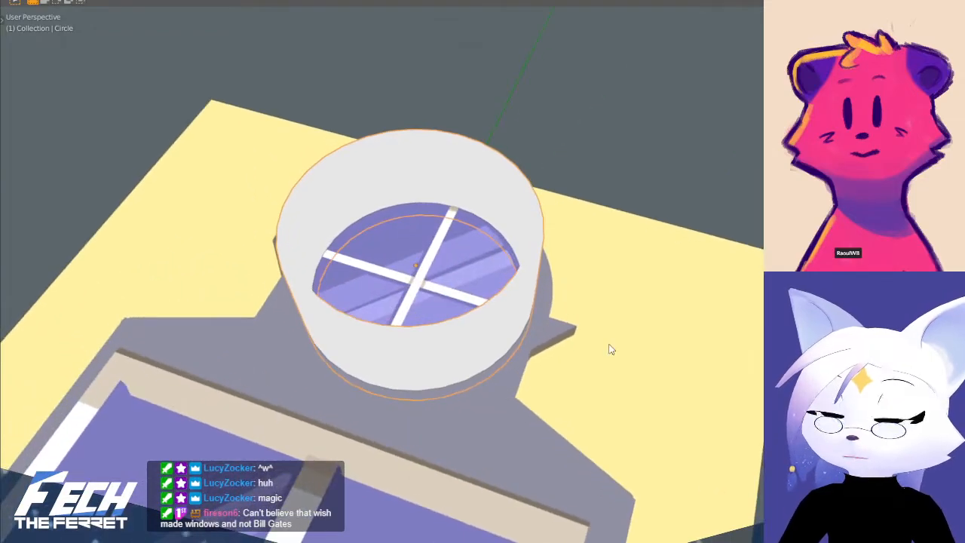
pyautogui.scroll(-4, 600, 334)
pyautogui.hotkey('ctrl', 'shift', 'b')
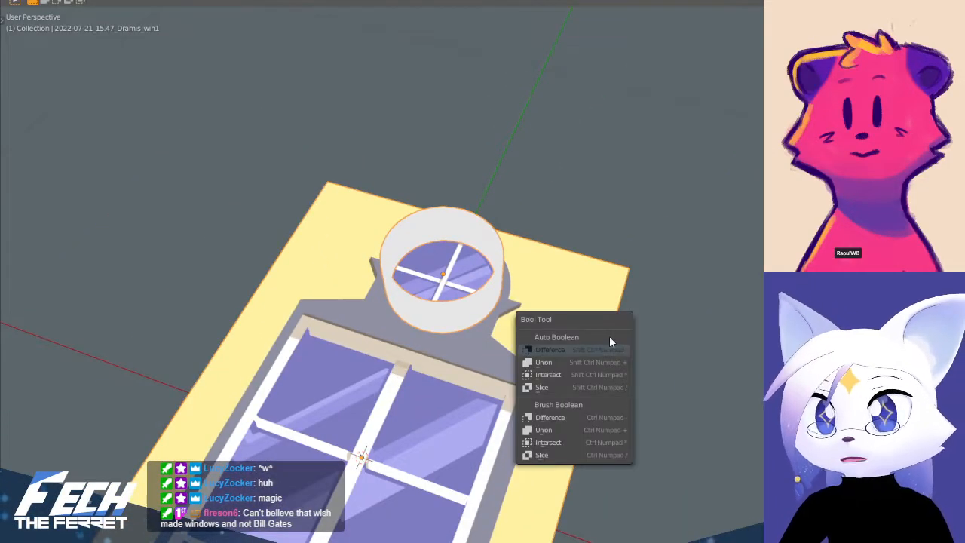
pyautogui.click(580, 385)
# - Select the sliced white ring, then hide and reveal it to check its separation from the window plane
pyautogui.moveTo(472, 275); pyautogui.dragTo(427, 303, button='middle')
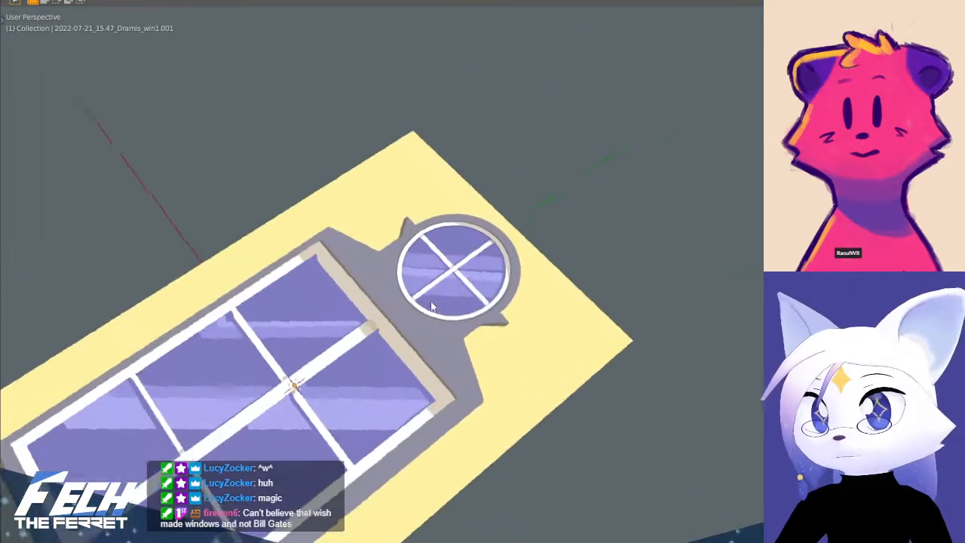
pyautogui.scroll(5, 455, 317)
pyautogui.click(484, 368)
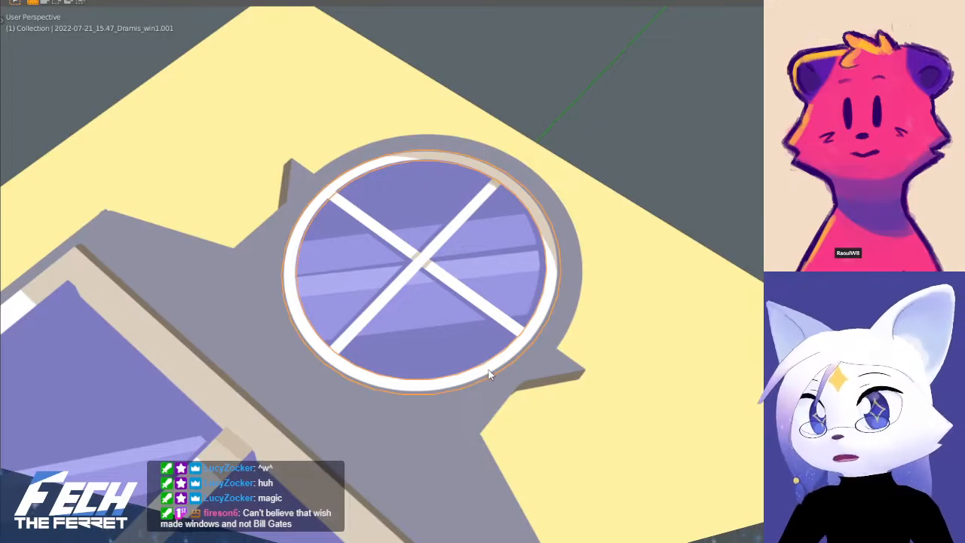
pyautogui.press('h')
pyautogui.hotkey('alt', 'h')
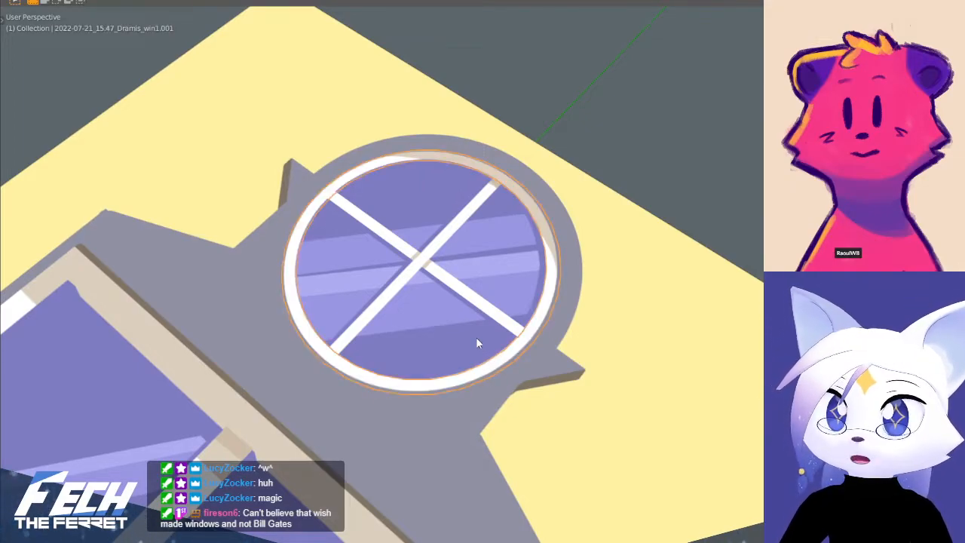
pyautogui.keyDown('shift'); pyautogui.moveTo(477, 337); pyautogui.dragTo(478, 360, button='middle'); pyautogui.keyUp('shift')
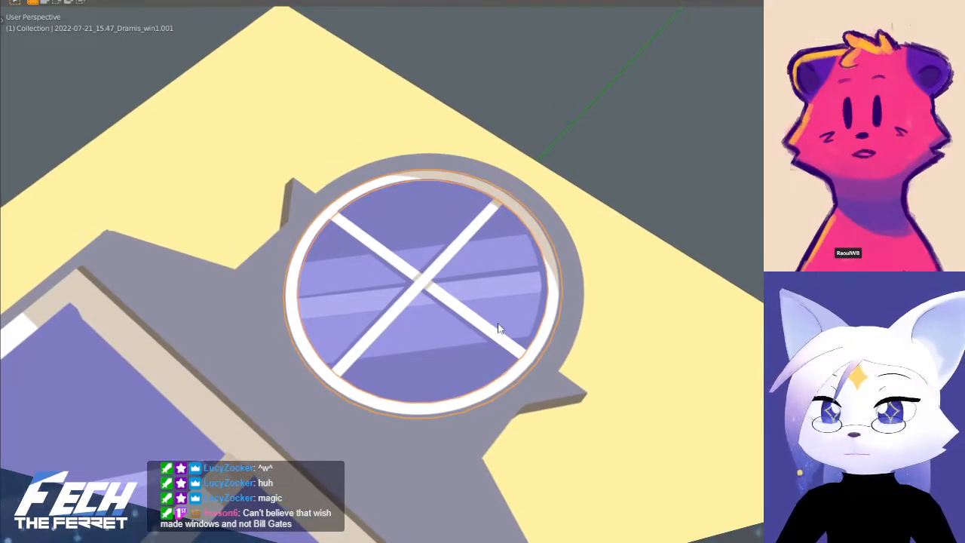
# - Examine the sliced ring's geometry in Edit Mode from above, then return to Object Mode
pyautogui.hotkey('ctrl', 'Tab')
pyautogui.click(633, 336)
pyautogui.moveTo(491, 342); pyautogui.dragTo(548, 395, button='middle')
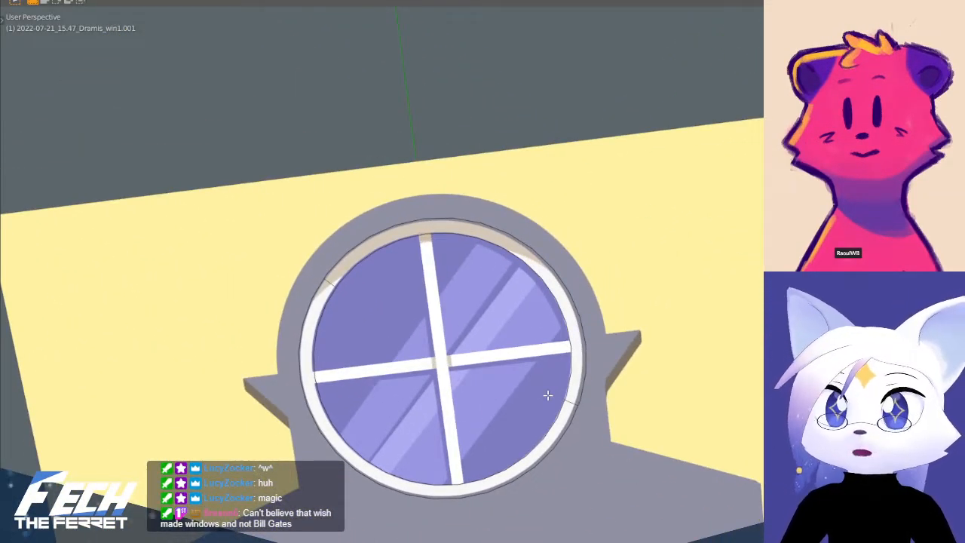
pyautogui.press('KP_7')
pyautogui.scroll(-3, 477, 298)
pyautogui.keyDown('shift'); pyautogui.moveTo(495, 310); pyautogui.dragTo(505, 207, button='middle'); pyautogui.keyUp('shift')
pyautogui.scroll(-4, 503, 264)
pyautogui.keyDown('shift'); pyautogui.moveTo(502, 328); pyautogui.dragTo(502, 359, button='middle'); pyautogui.keyUp('shift')
pyautogui.hotkey('ctrl', 'Tab')
pyautogui.click(335, 328)
pyautogui.scroll(4, 434, 280)
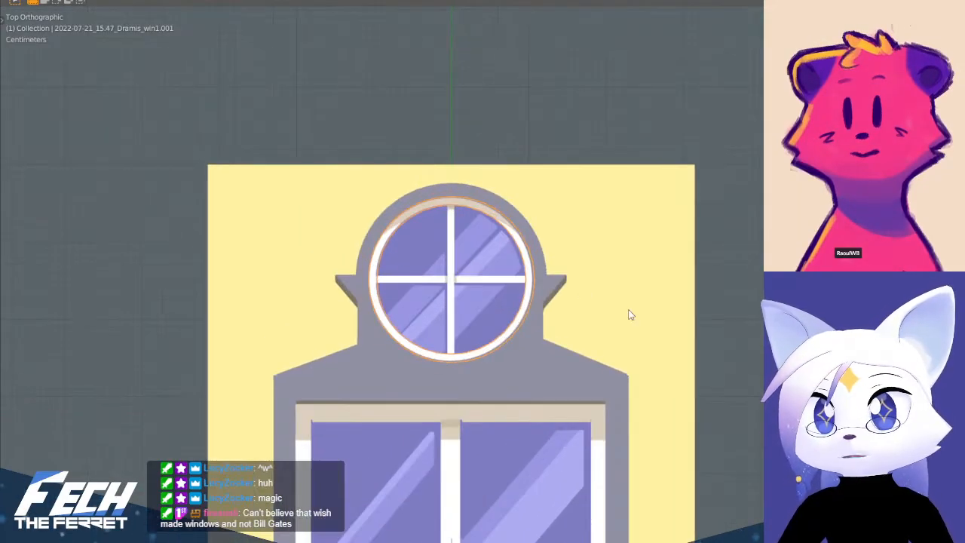
# - Enter Edit Mode on the main window plane and merge all its vertices by distance
pyautogui.hotkey('ctrl', 'Tab')
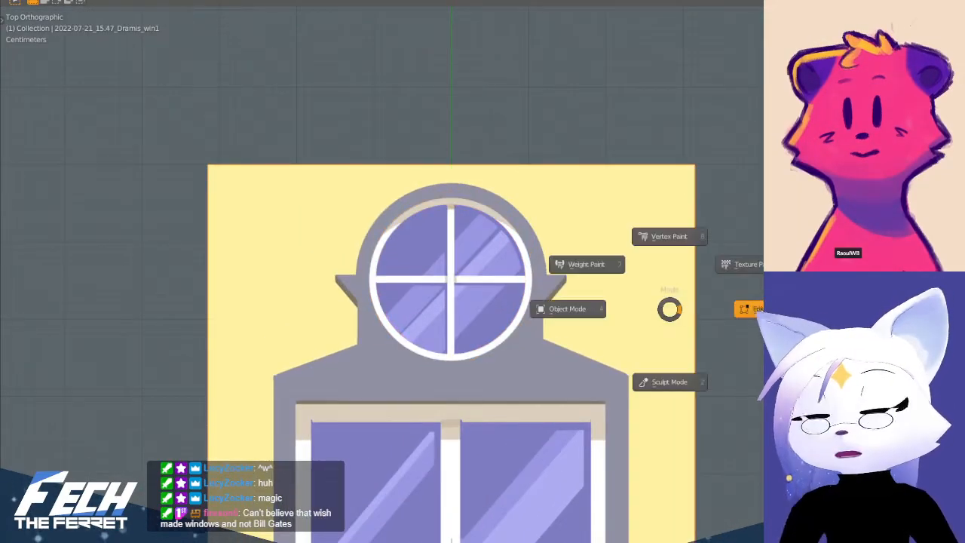
pyautogui.click(740, 308)
pyautogui.scroll(4, 469, 281)
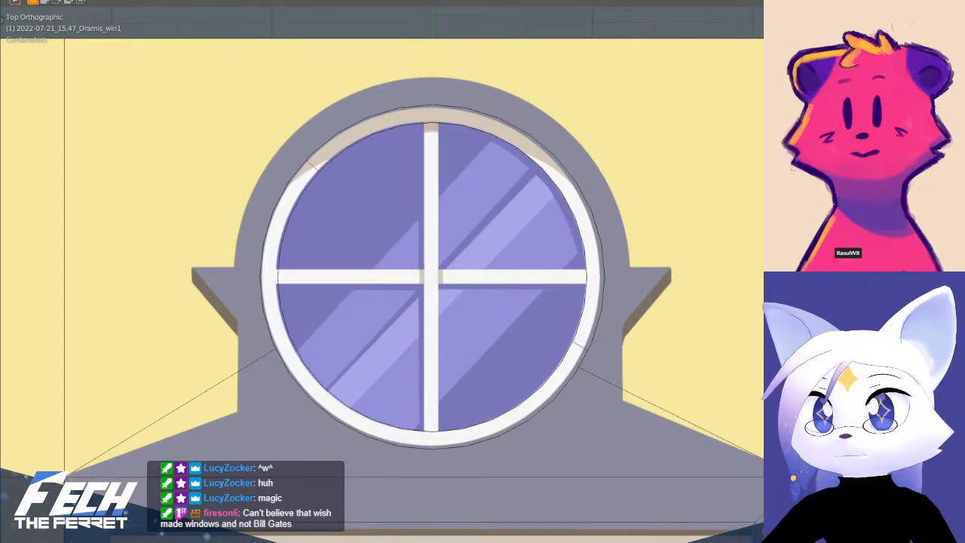
pyautogui.press('a')
pyautogui.press('m')
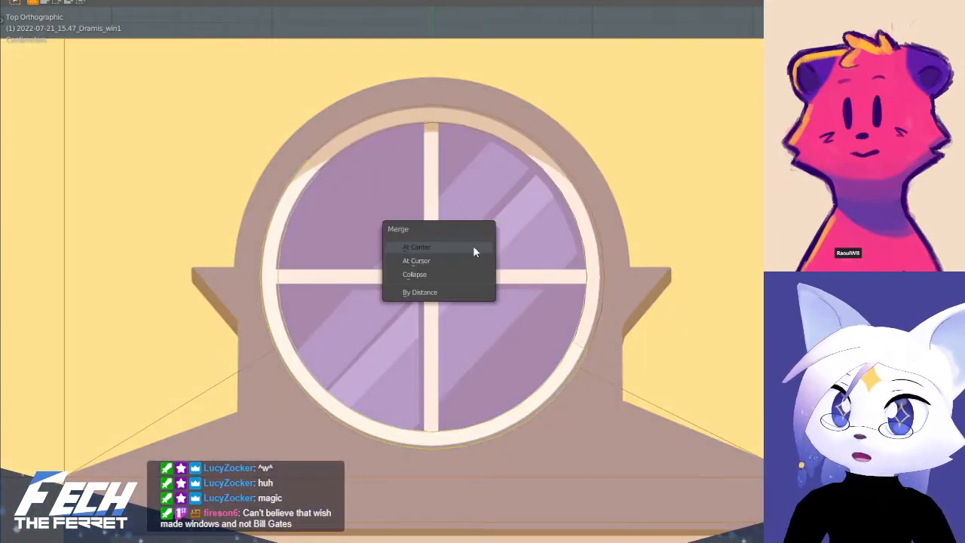
pyautogui.click(419, 291)
# - Deselect everything and examine the vertices and edges around the round window's ring cutout
pyautogui.scroll(-3, 461, 290)
pyautogui.scroll(4, 206, 85)
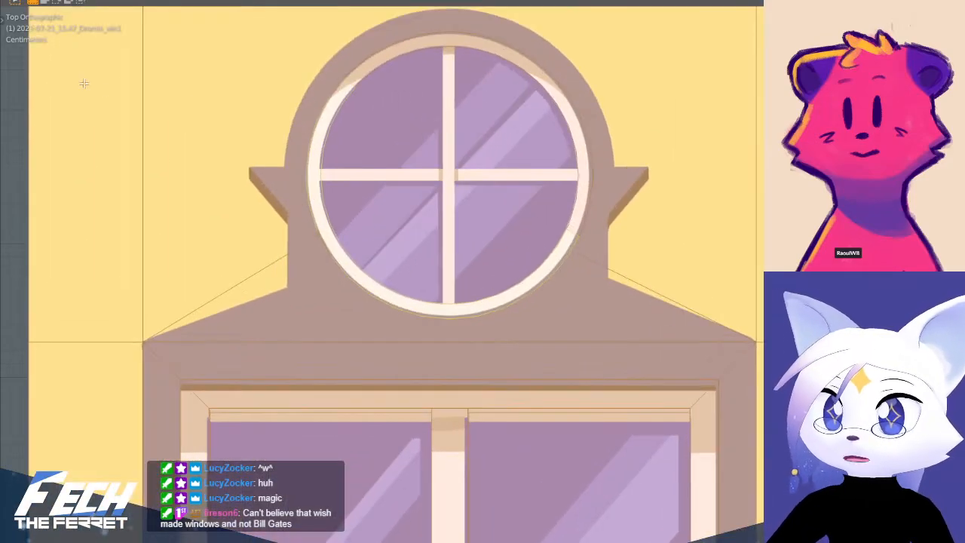
pyautogui.hotkey('alt', 'a')
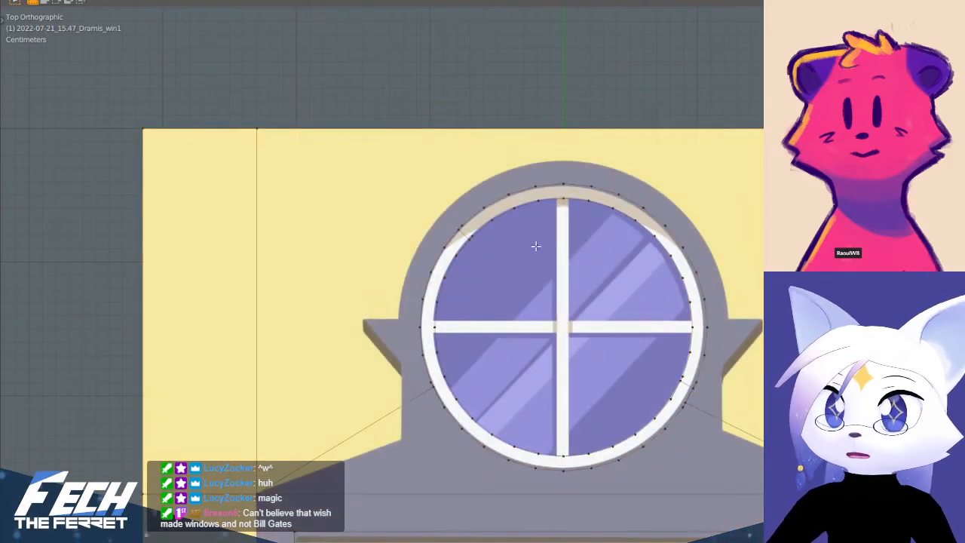
pyautogui.scroll(2, 535, 246)
pyautogui.keyDown('shift'); pyautogui.moveTo(473, 217); pyautogui.dragTo(383, 257, button='middle'); pyautogui.keyUp('shift')
pyautogui.keyDown('shift'); pyautogui.moveTo(587, 413); pyautogui.dragTo(500, 232, button='middle'); pyautogui.keyUp('shift')
pyautogui.scroll(-3, 536, 270)
pyautogui.keyDown('shift'); pyautogui.moveTo(478, 336); pyautogui.dragTo(471, 296, button='middle'); pyautogui.keyUp('shift')
pyautogui.scroll(-1, 490, 268)
pyautogui.keyDown('shift'); pyautogui.moveTo(402, 284); pyautogui.dragTo(405, 258, button='middle'); pyautogui.keyUp('shift')
pyautogui.press('KP_7')
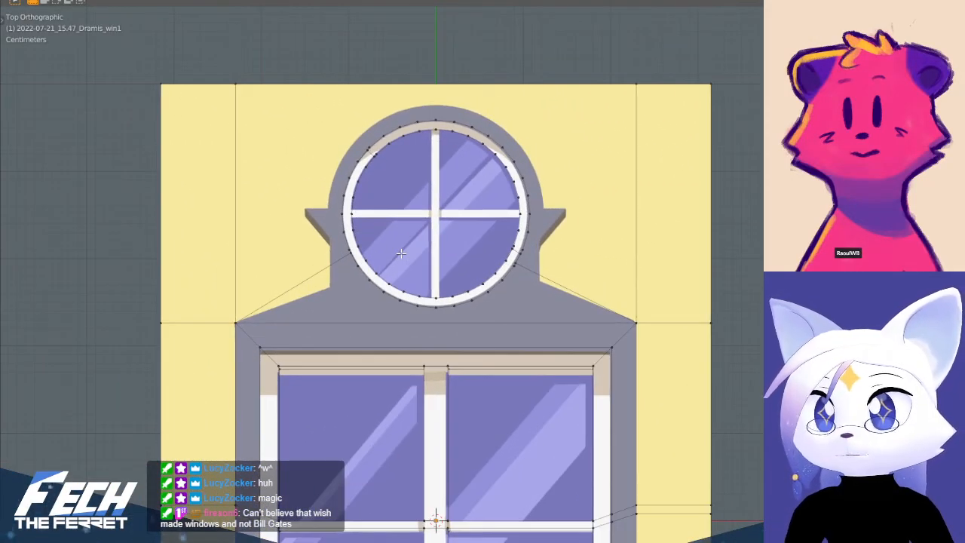
# - Try to dissolve the two diagonal edges connecting the round window to the large window frame's upper corners
pyautogui.press('Tab')
pyautogui.click(298, 279)
pyautogui.keyDown('shift'); pyautogui.click(564, 285); pyautogui.keyUp('shift')
pyautogui.press('x')
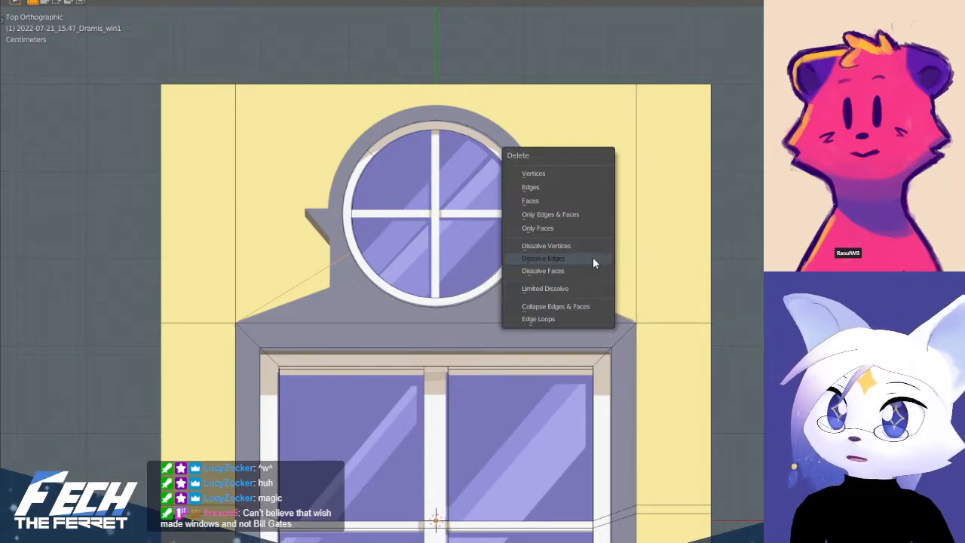
pyautogui.click(593, 261)
# - Look over the remaining edges around the round window and return to Object Mode
pyautogui.keyDown('shift'); pyautogui.moveTo(459, 197); pyautogui.dragTo(461, 267, button='middle'); pyautogui.keyUp('shift')
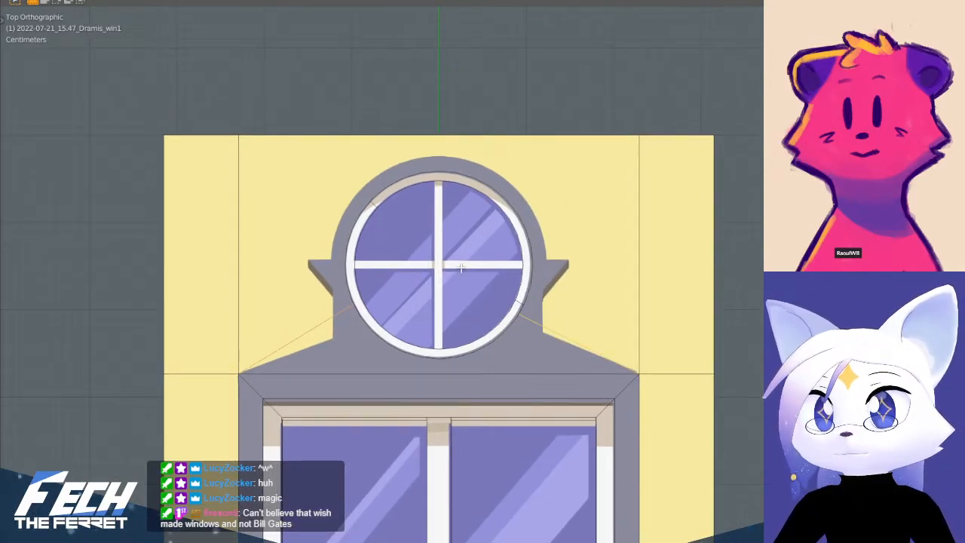
pyautogui.keyDown('shift'); pyautogui.moveTo(462, 268); pyautogui.dragTo(461, 270, button='middle'); pyautogui.keyUp('shift')
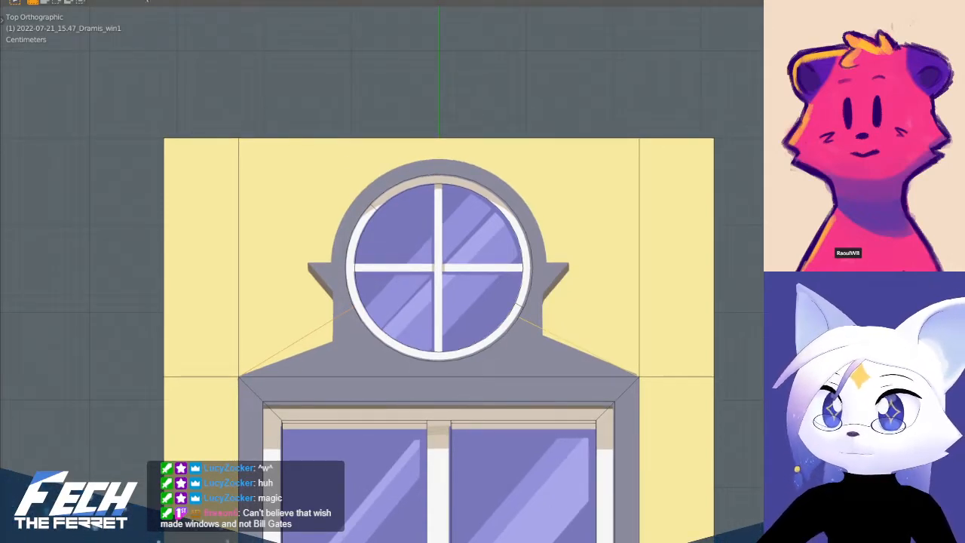
pyautogui.scroll(2, 609, 316)
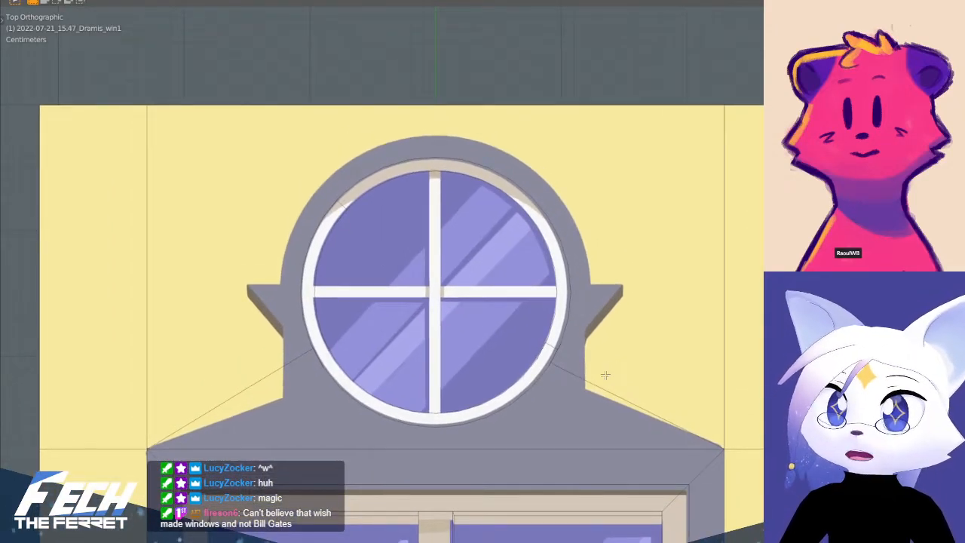
pyautogui.scroll(-3, 613, 367)
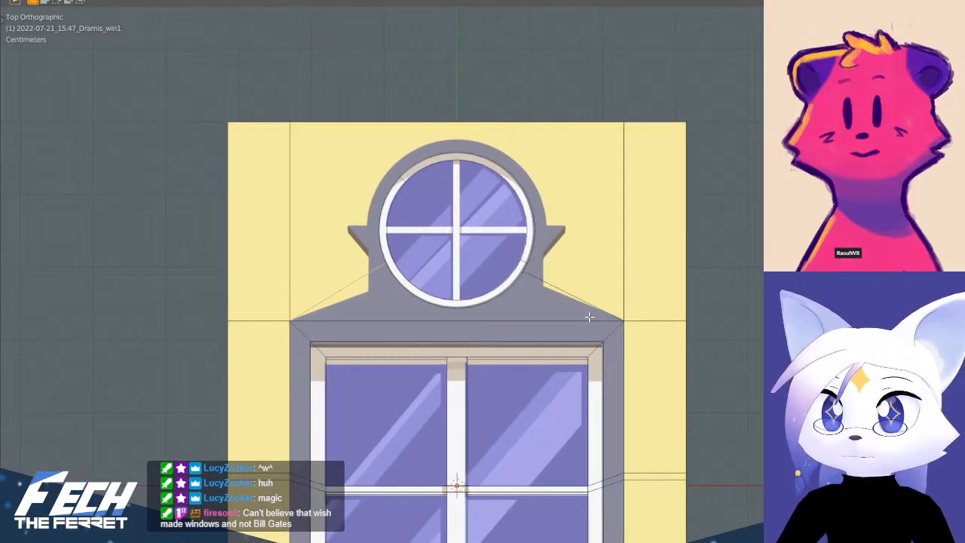
pyautogui.press('Tab')
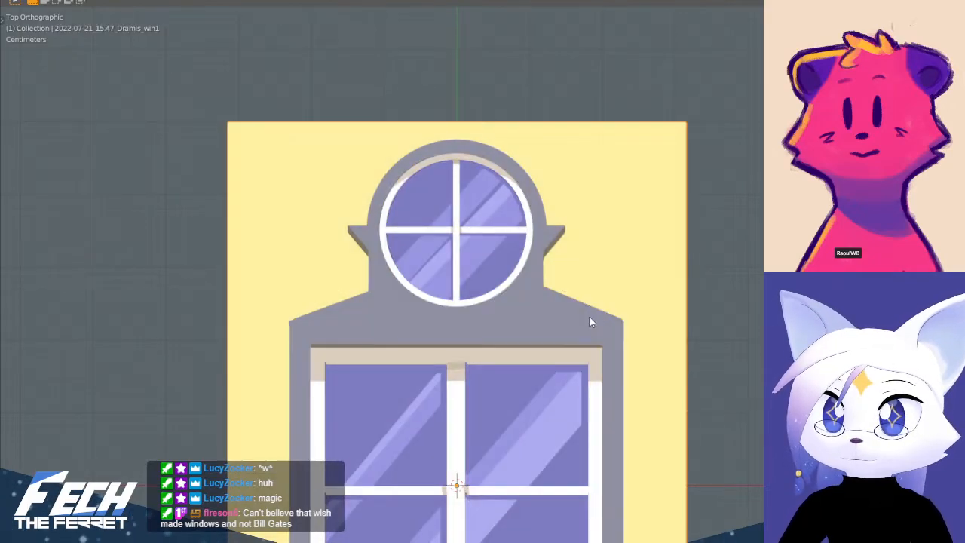
# - Undo the round window's boolean ring cut and the ring object used for it
pyautogui.hotkey('ctrl', 'z')
pyautogui.hotkey('ctrl', 'z')
pyautogui.hotkey('ctrl', 'z')
pyautogui.hotkey('ctrl', 'z')
pyautogui.hotkey('ctrl', 'z')
pyautogui.hotkey('ctrl', 'z')
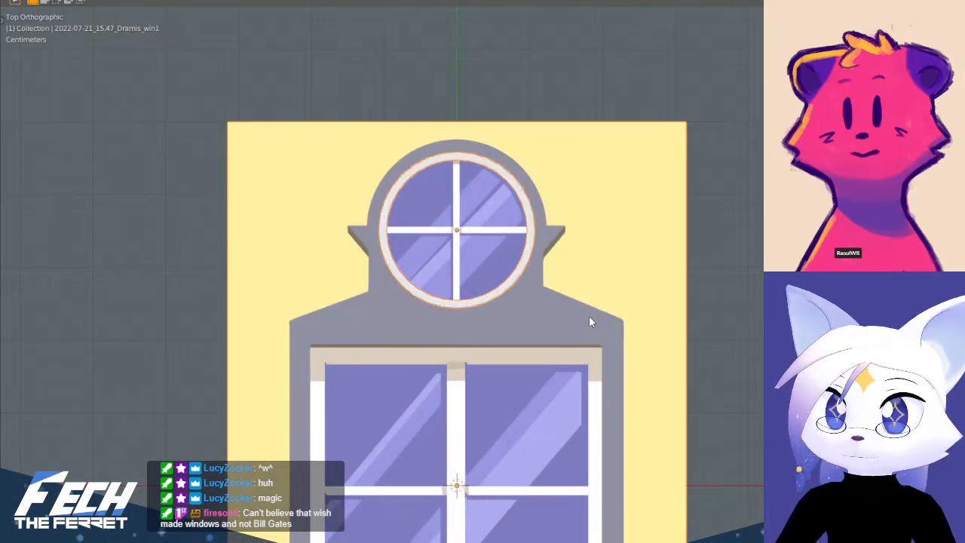
pyautogui.moveTo(589, 315); pyautogui.dragTo(472, 394, button='middle')
pyautogui.hotkey('ctrl', 'z')
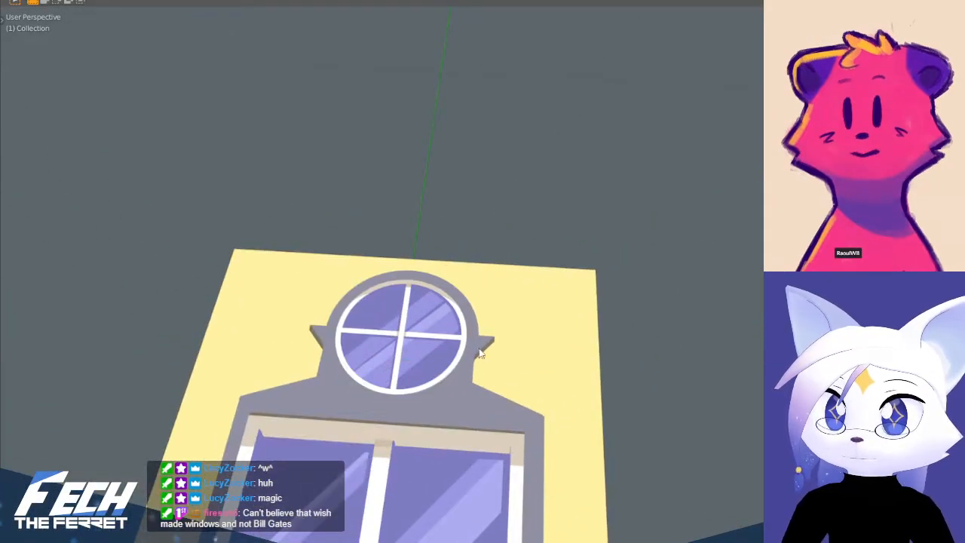
# - Return to the top orthographic view, select the window plane and enter Edit Mode on it
pyautogui.keyDown('shift'); pyautogui.moveTo(479, 349); pyautogui.dragTo(485, 267, button='middle'); pyautogui.keyUp('shift')
pyautogui.press('KP_7')
pyautogui.hotkey('ctrl', 'Tab')
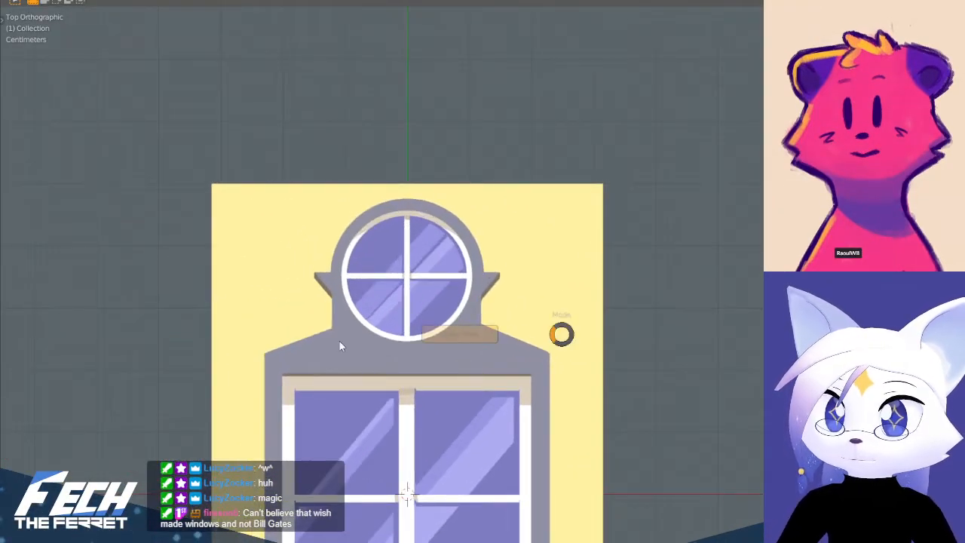
pyautogui.click(510, 355)
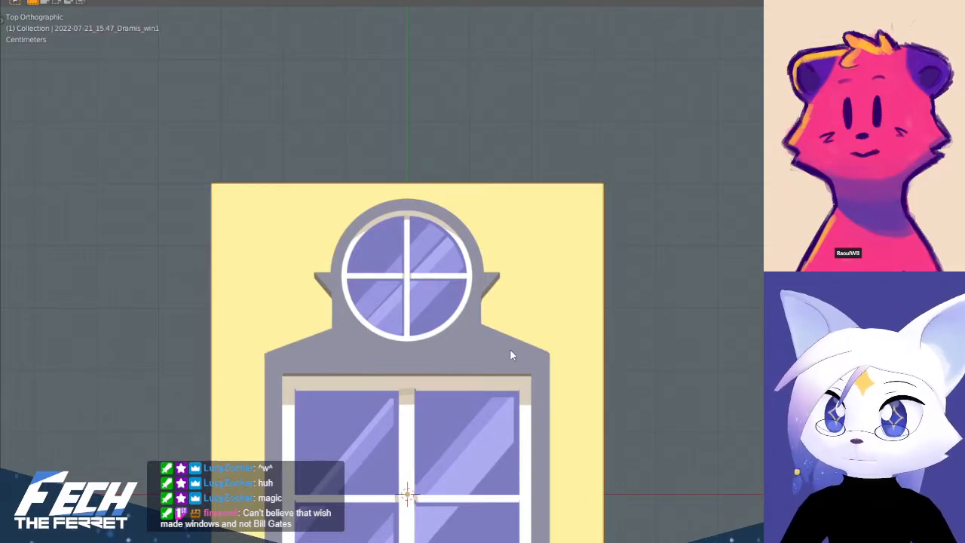
pyautogui.press('`')
pyautogui.click(682, 324)
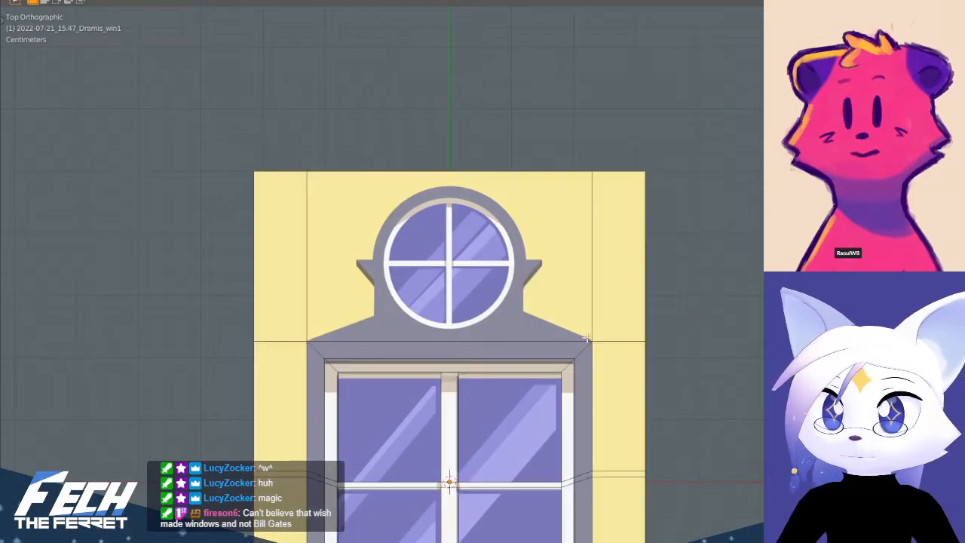
# - Cut a vertical centre edge through the round window and a horizontal loop cut level with the base of its grey surround
pyautogui.scroll(3, 490, 359)
pyautogui.keyDown('shift'); pyautogui.moveTo(531, 286); pyautogui.dragTo(562, 334, button='middle'); pyautogui.keyUp('shift')
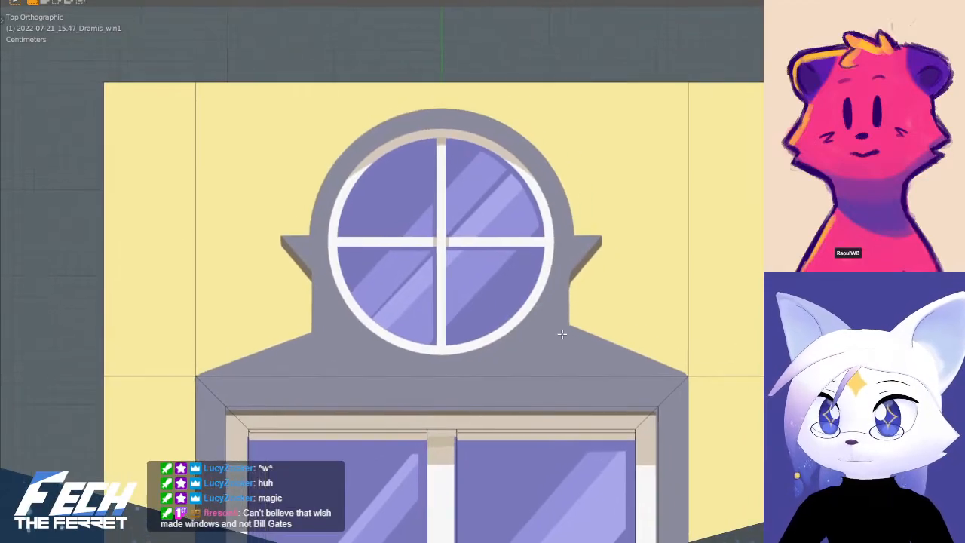
pyautogui.keyDown('shift'); pyautogui.moveTo(561, 334); pyautogui.dragTo(593, 345, button='middle'); pyautogui.keyUp('shift')
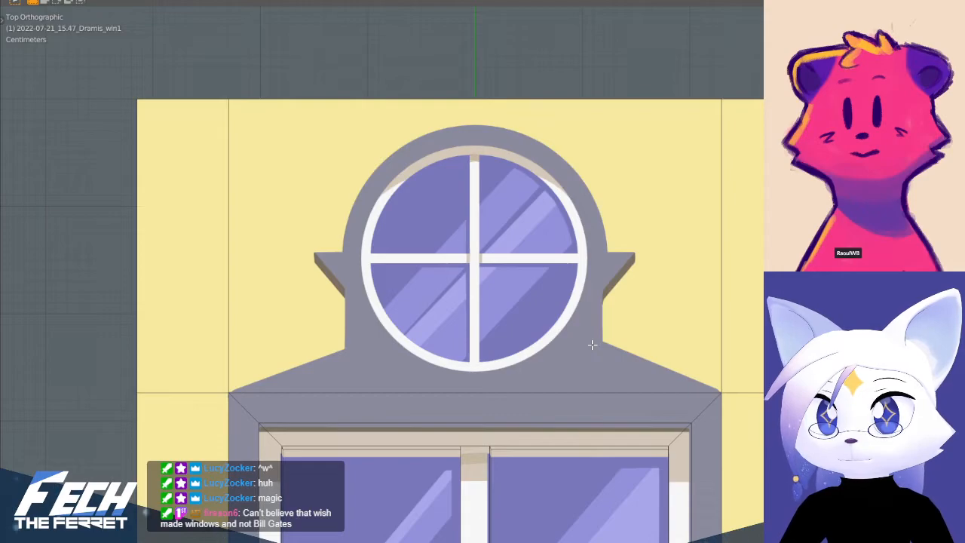
pyautogui.scroll(-6, 592, 345)
pyautogui.keyDown('shift'); pyautogui.moveTo(525, 435); pyautogui.dragTo(517, 353, button='middle'); pyautogui.keyUp('shift')
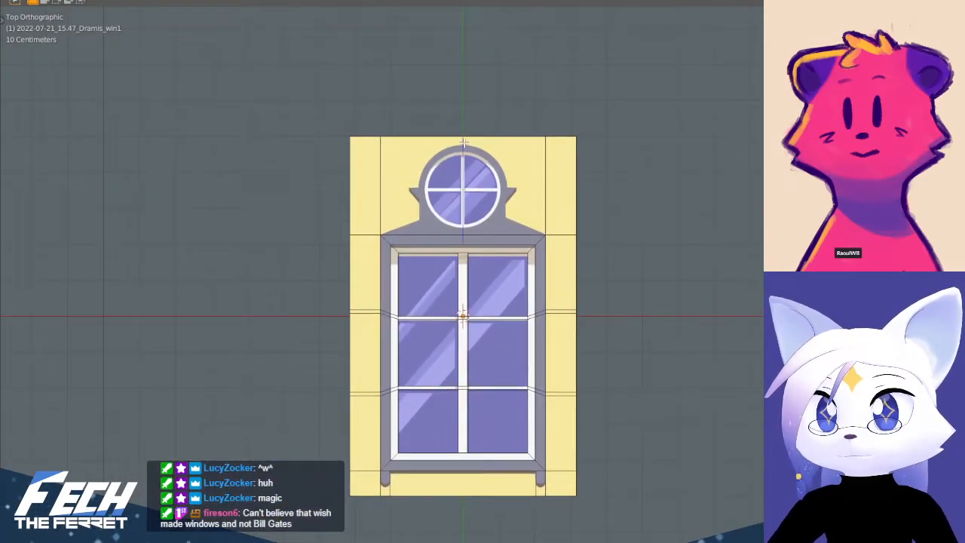
pyautogui.scroll(5, 570, 143)
pyautogui.keyDown('shift'); pyautogui.moveTo(507, 124); pyautogui.dragTo(503, 348, button='middle'); pyautogui.keyUp('shift')
pyautogui.hotkey('ctrl', 'r')
pyautogui.click(256, 234)
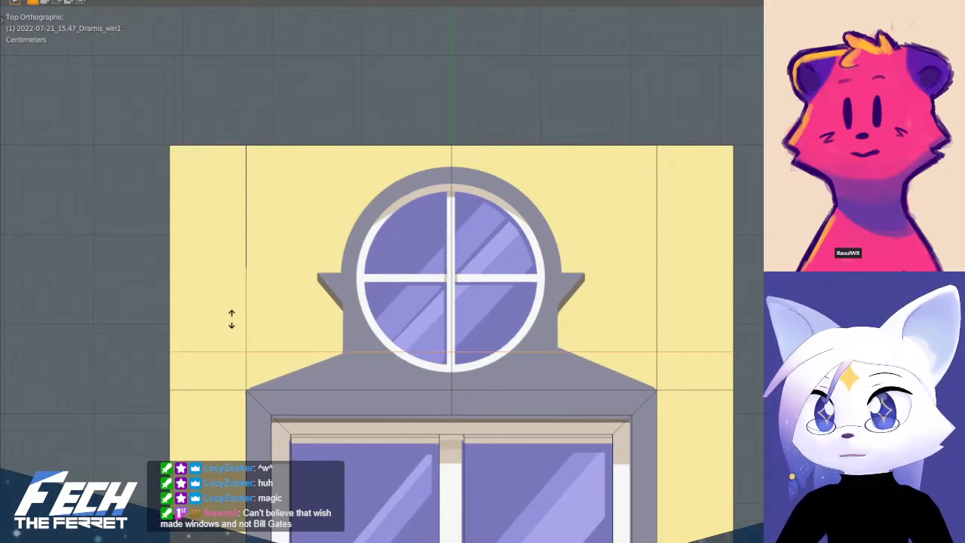
pyautogui.click(228, 319)
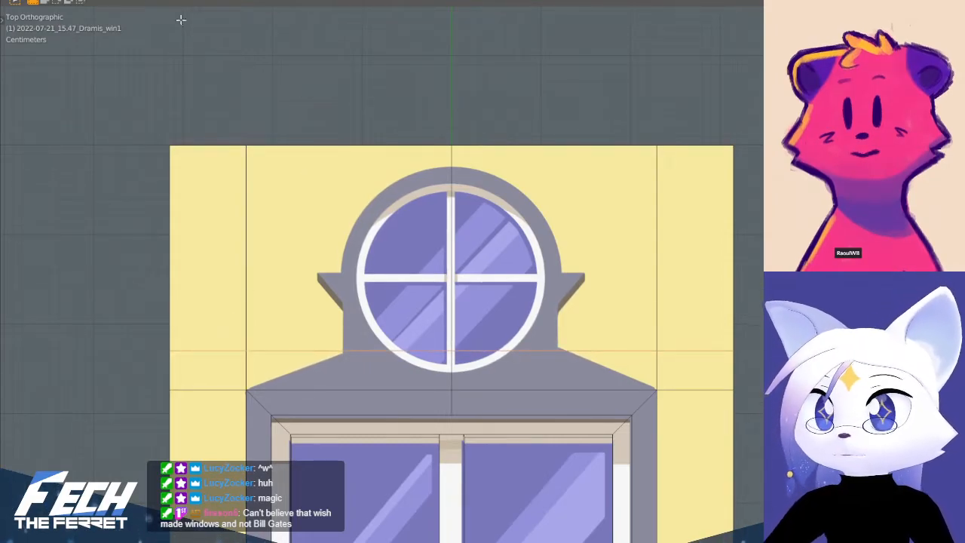
# - Add two vertical loop cuts aligned with the straight outer sides of the round window's grey surround
pyautogui.press('1')
pyautogui.scroll(1, 352, 359)
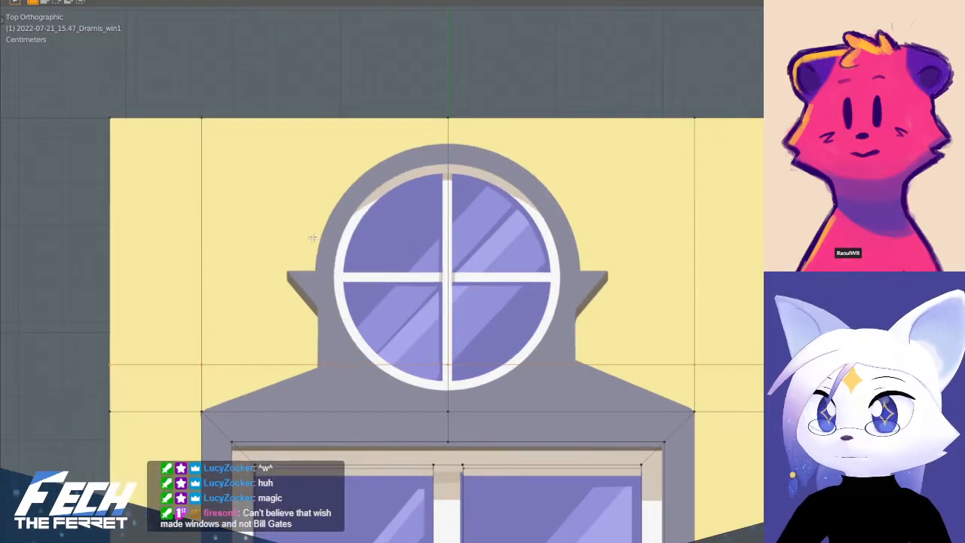
pyautogui.hotkey('ctrl', 'r')
pyautogui.click(324, 127)
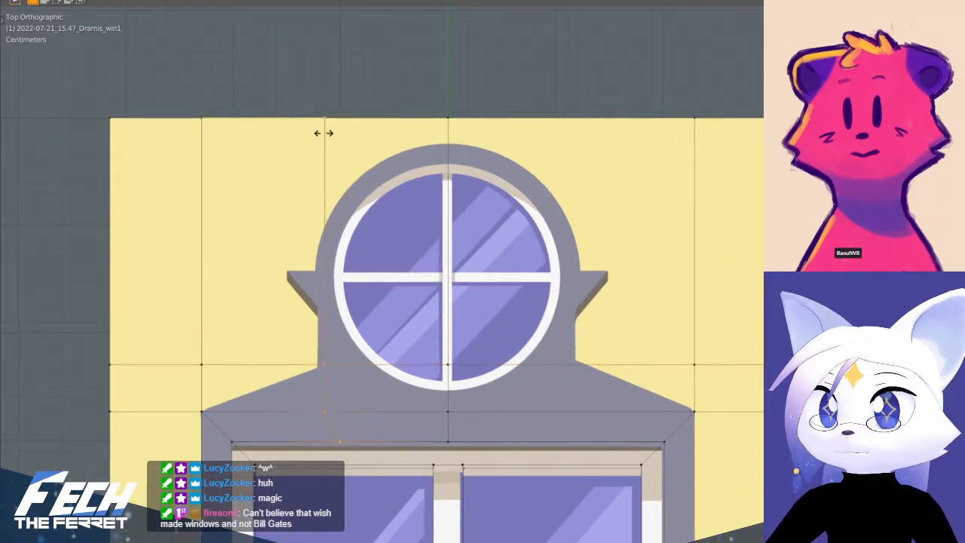
pyautogui.click(316, 132)
pyautogui.hotkey('ctrl', 'r')
pyautogui.click(566, 108)
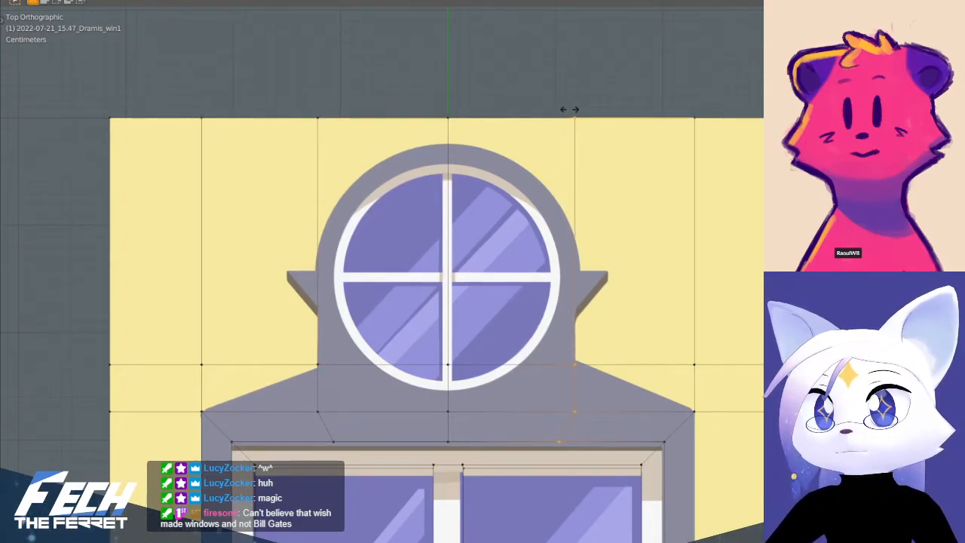
pyautogui.click(569, 109)
# - Cut diagonal edges along the surround's sloped shoulders and dissolve the short edges running from the shoulder corners to the large window frame
pyautogui.click(305, 370)
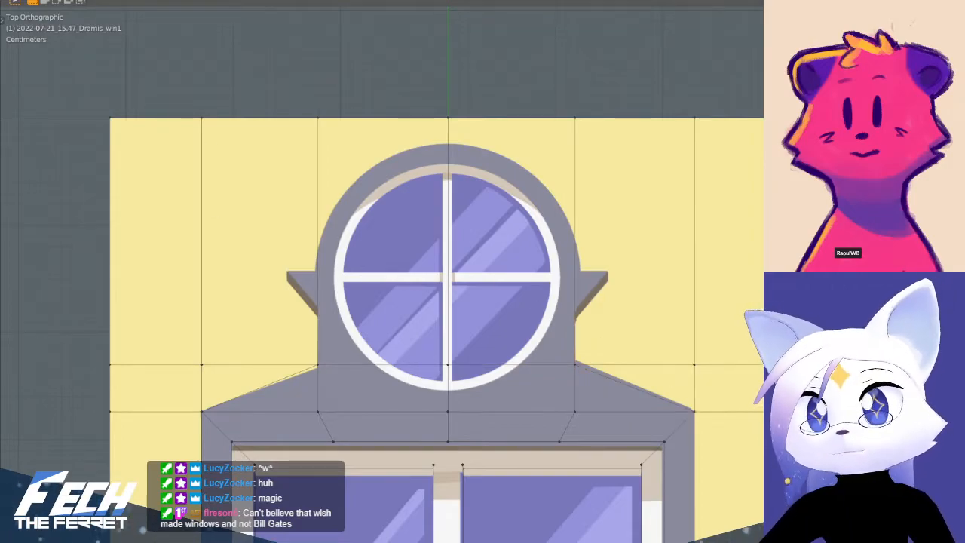
pyautogui.press('2')
pyautogui.click(320, 258)
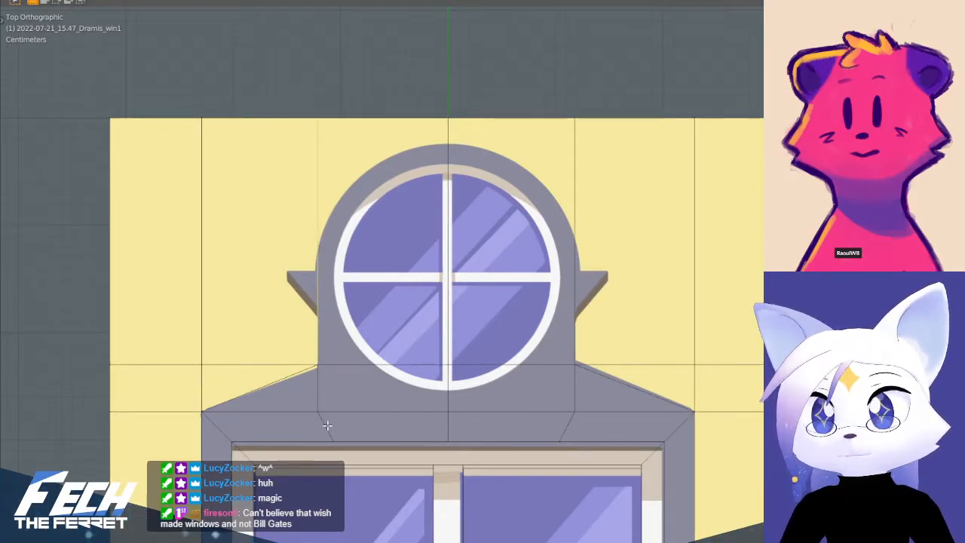
pyautogui.click(318, 392)
pyautogui.keyDown('shift'); pyautogui.click(576, 400); pyautogui.keyUp('shift')
pyautogui.press('x')
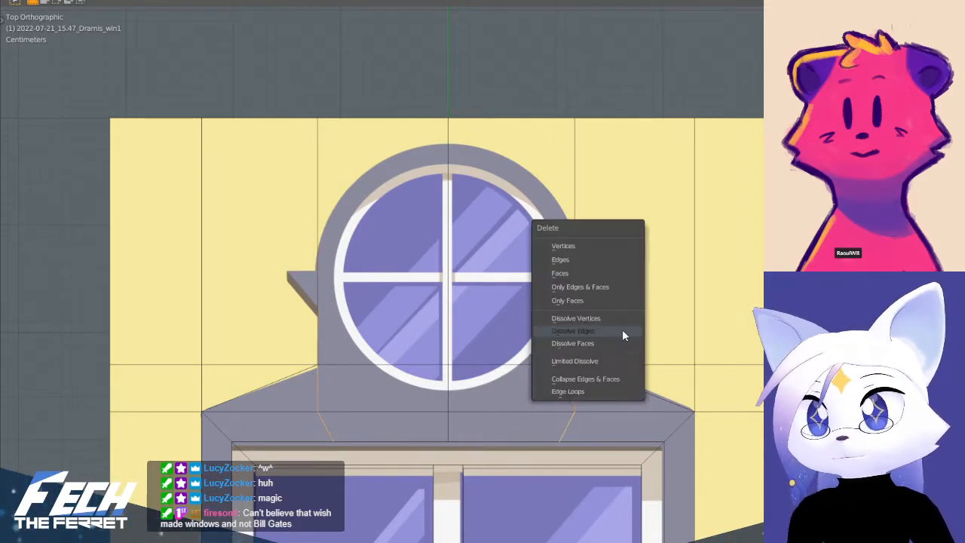
pyautogui.click(622, 330)
# - Add two horizontal loop cuts aligned with the top and the lower ends of the brackets beside the round window
pyautogui.scroll(-1, 523, 294)
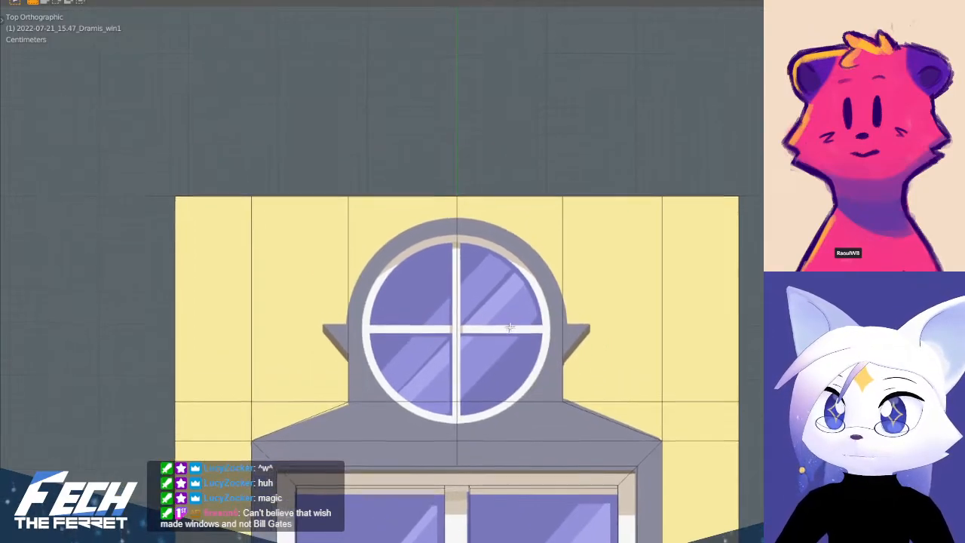
pyautogui.scroll(2, 522, 294)
pyautogui.keyDown('shift'); pyautogui.moveTo(523, 254); pyautogui.dragTo(519, 276, button='middle'); pyautogui.keyUp('shift')
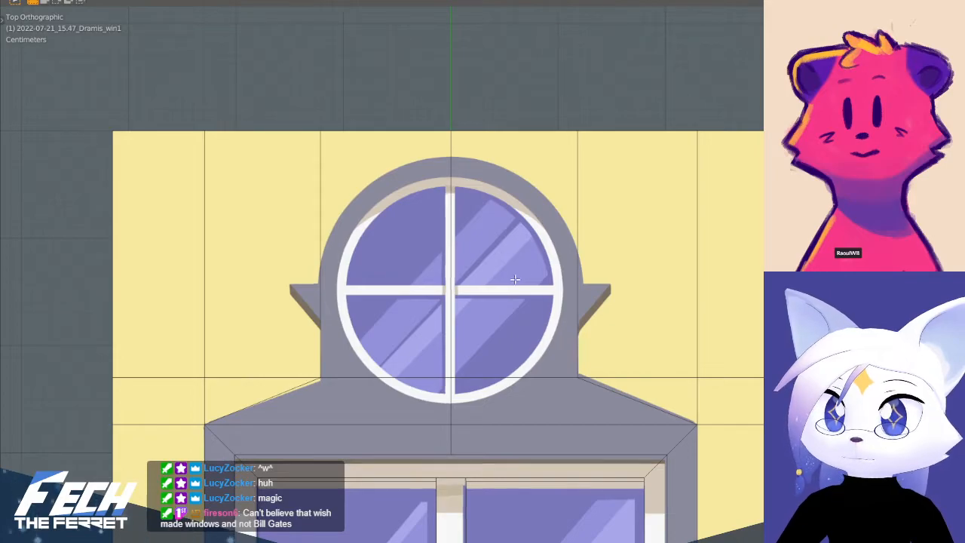
pyautogui.hotkey('ctrl', 'r')
pyautogui.click(216, 241)
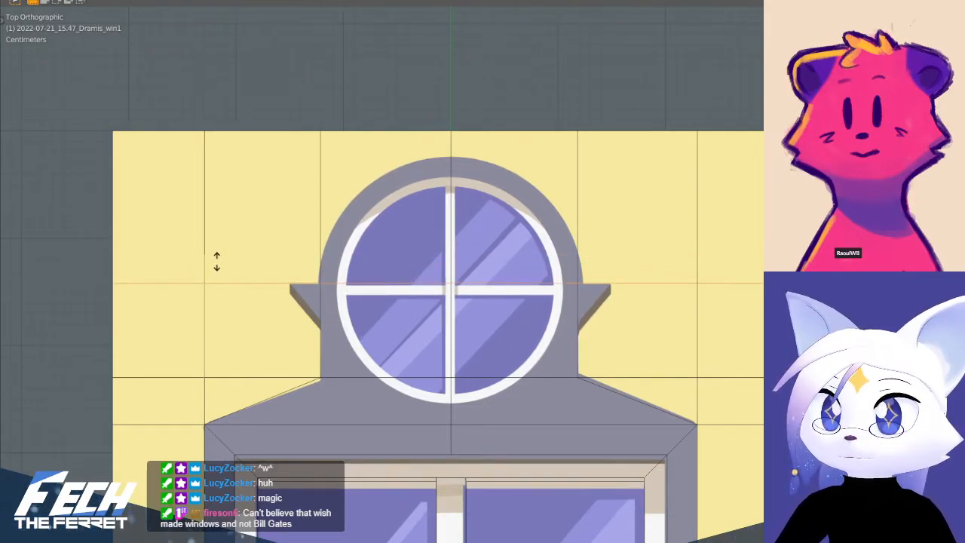
pyautogui.hotkey('ctrl', 'r')
pyautogui.click(133, 327)
# - Add a vertical loop cut at the outer tip of each bracket beside the round window
pyautogui.hotkey('ctrl', 'r')
pyautogui.click(603, 124)
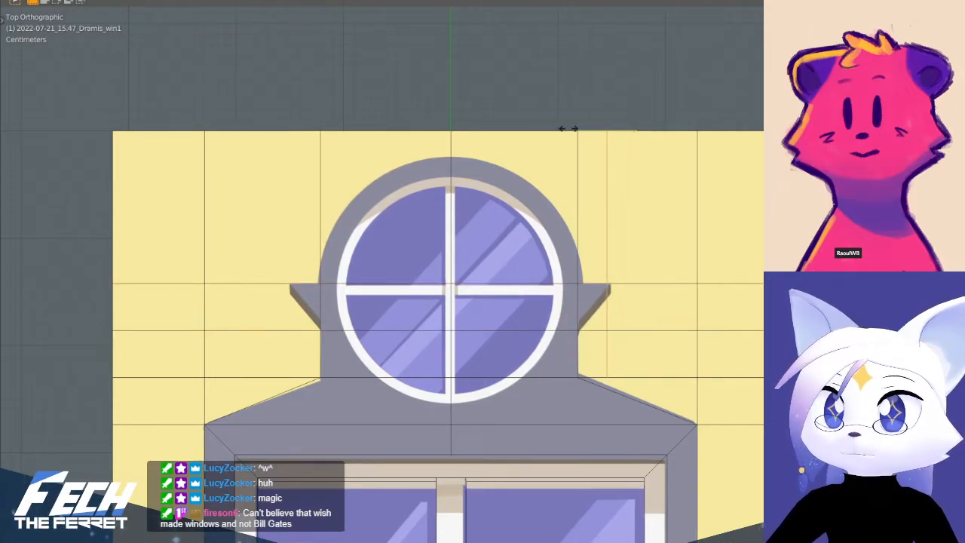
pyautogui.hotkey('ctrl', 'r')
pyautogui.click(259, 122)
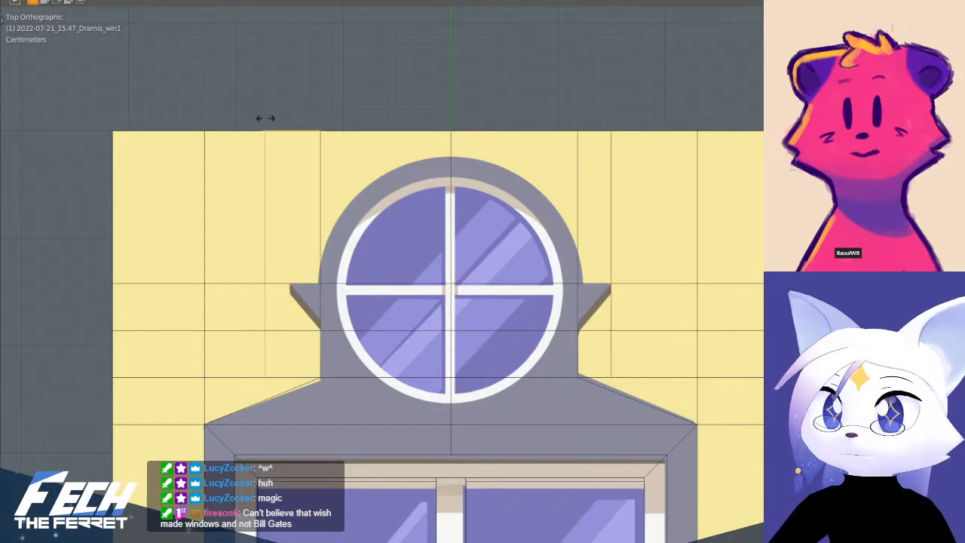
pyautogui.scroll(4, 508, 259)
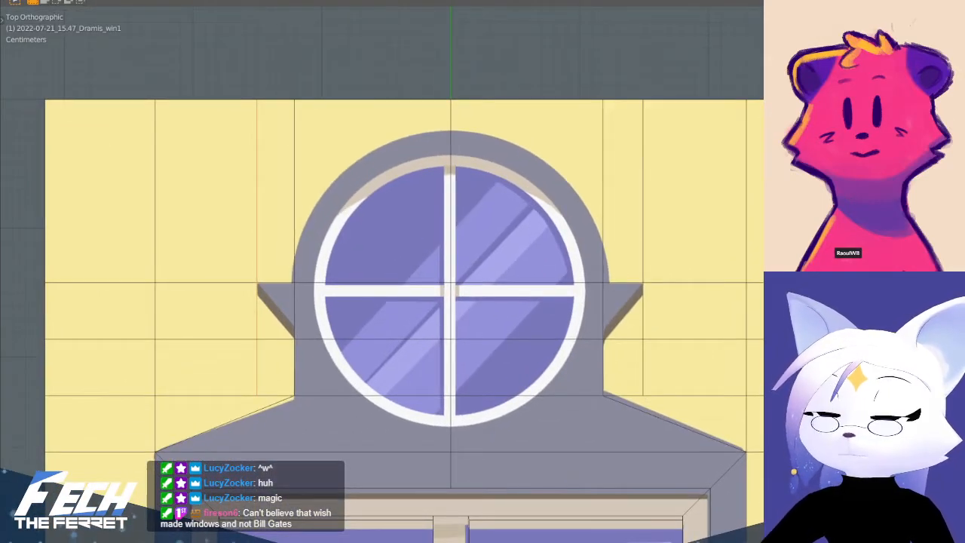
pyautogui.click(252, 301)
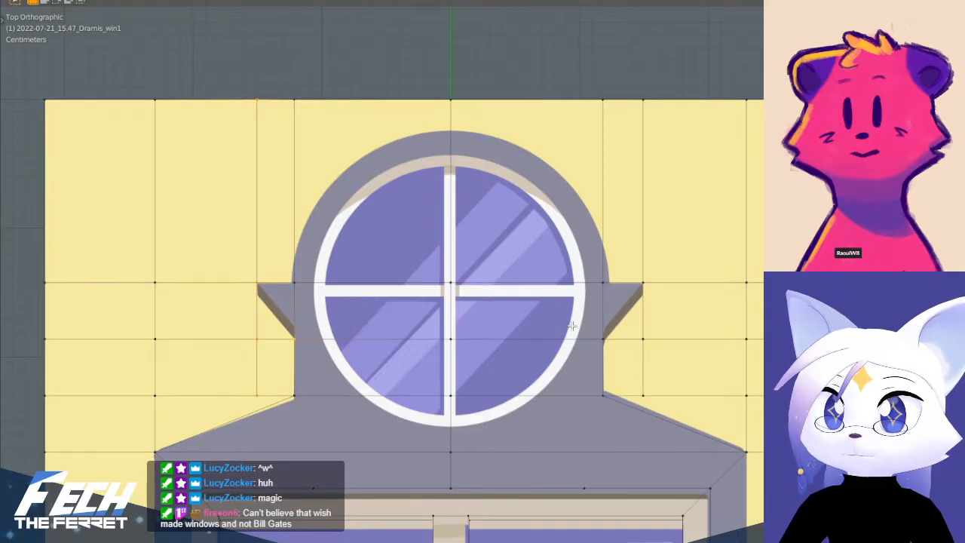
# - Cut diagonal edges along the undersides of both brackets and slide the horizontal edge between their lower ends slightly upward
pyautogui.keyDown('shift'); pyautogui.moveTo(343, 311); pyautogui.dragTo(379, 280, button='middle'); pyautogui.keyUp('shift')
pyautogui.click(297, 248)
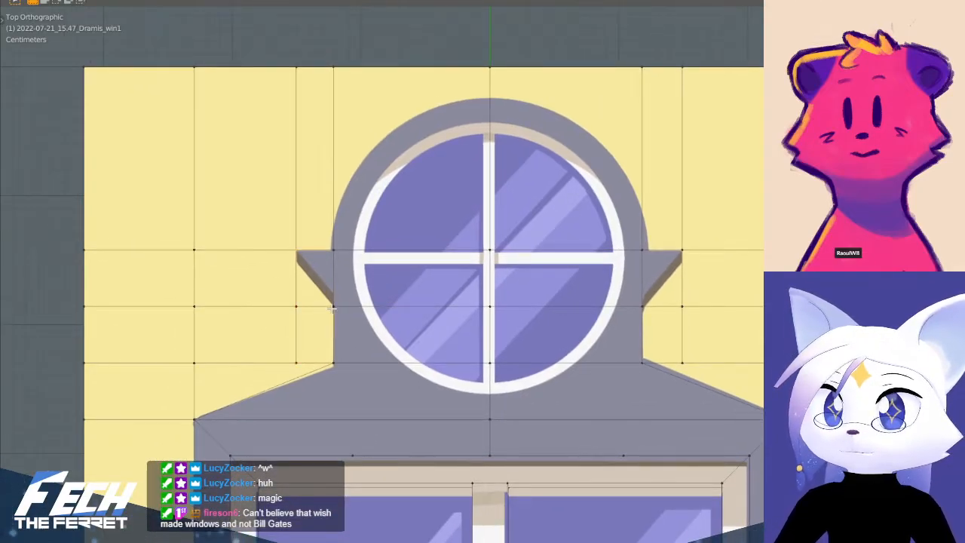
pyautogui.click(664, 307)
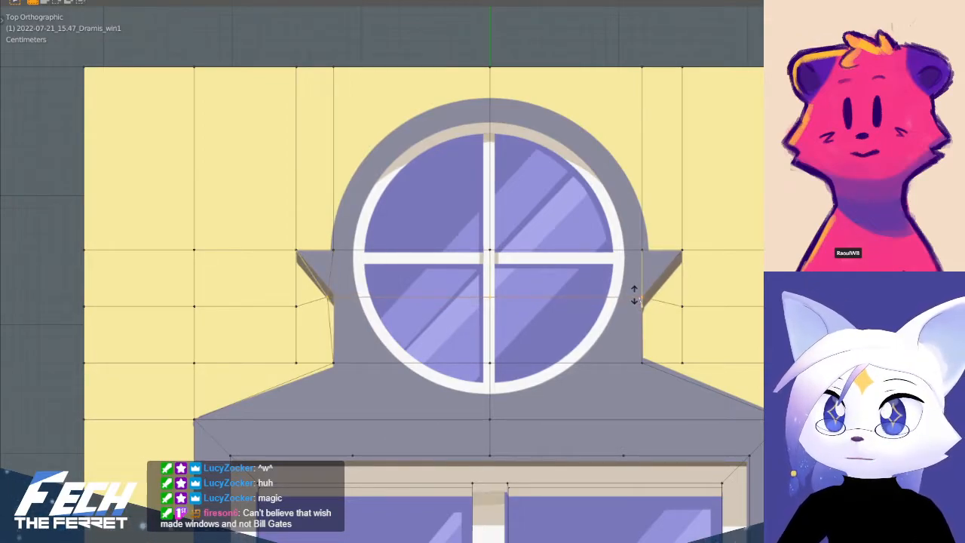
pyautogui.rightClick(548, 301)
pyautogui.press('g')
pyautogui.press('g')
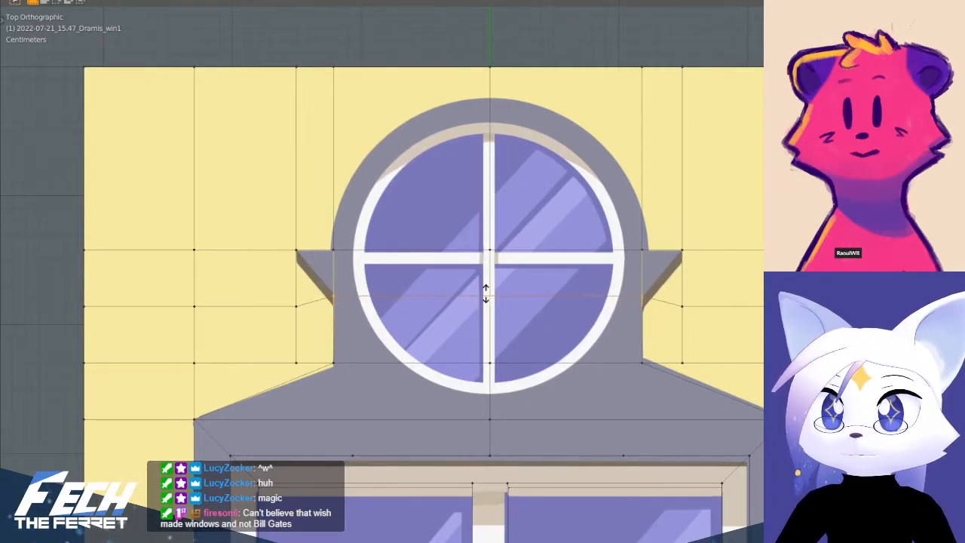
pyautogui.click(485, 292)
# - Dissolve the surplus horizontal and vertical edges across the yellow wall outside both brackets
pyautogui.scroll(-2, 474, 290)
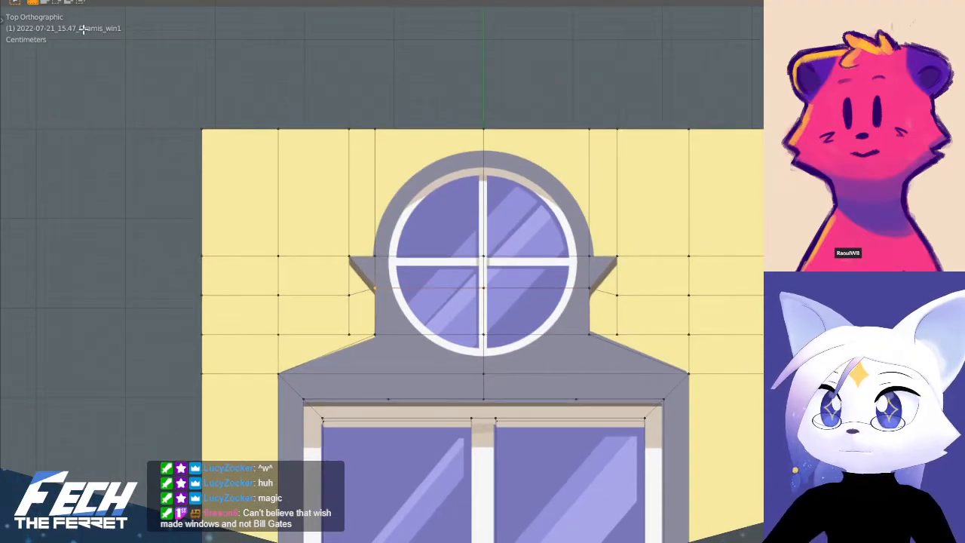
pyautogui.press('Tab')
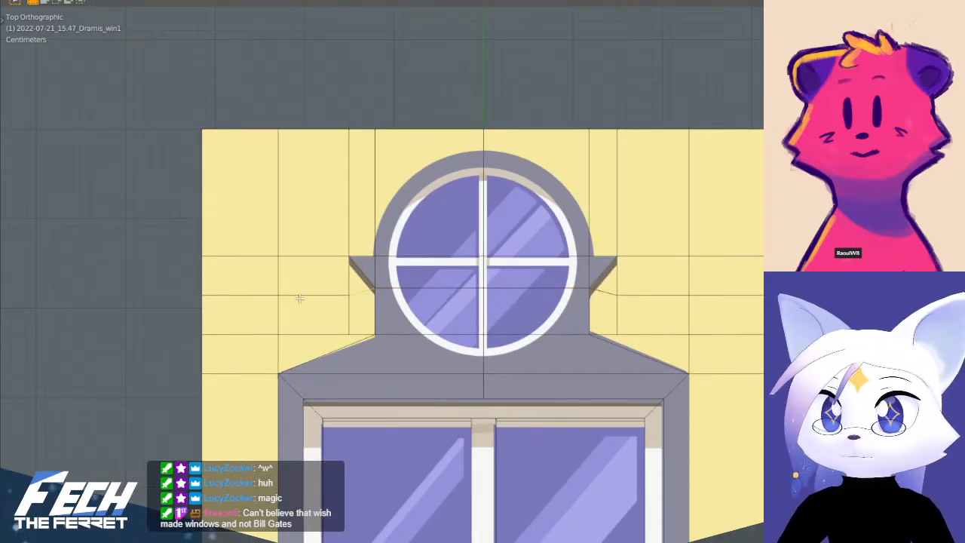
pyautogui.rightClick(615, 306)
pyautogui.press('Escape')
pyautogui.scroll(-3, 612, 277)
pyautogui.scroll(2, 595, 301)
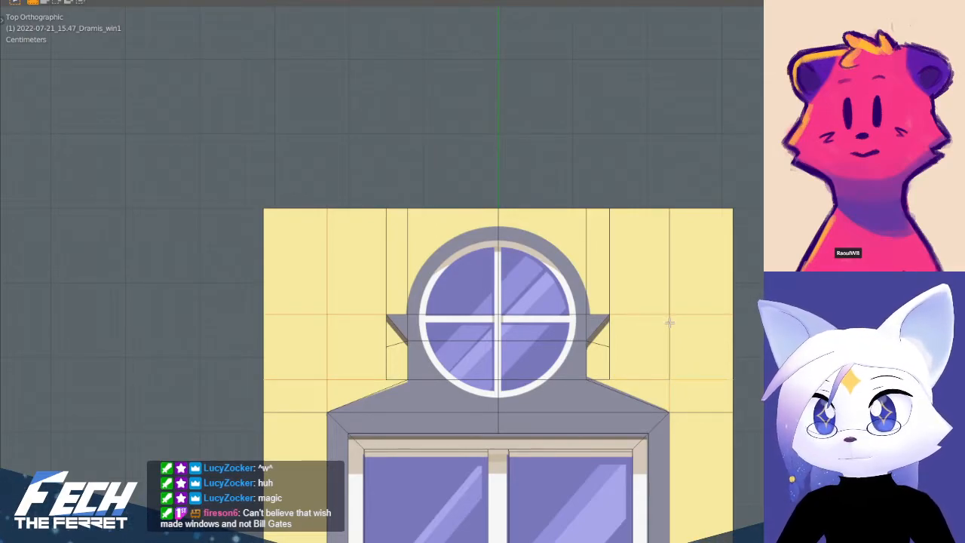
pyautogui.press('x')
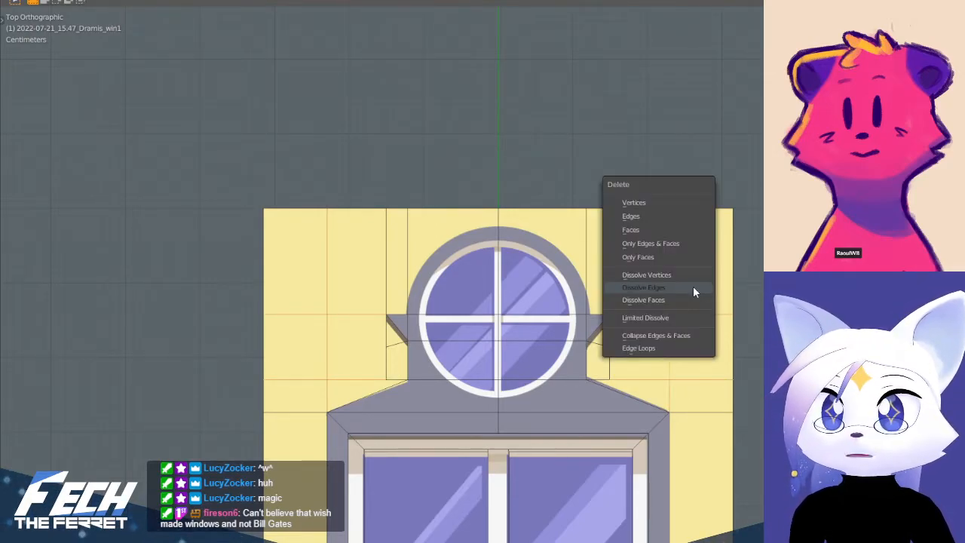
pyautogui.click(693, 287)
# - Examine the remaining edges around the round window, its brackets and the large window frame
pyautogui.scroll(2, 671, 333)
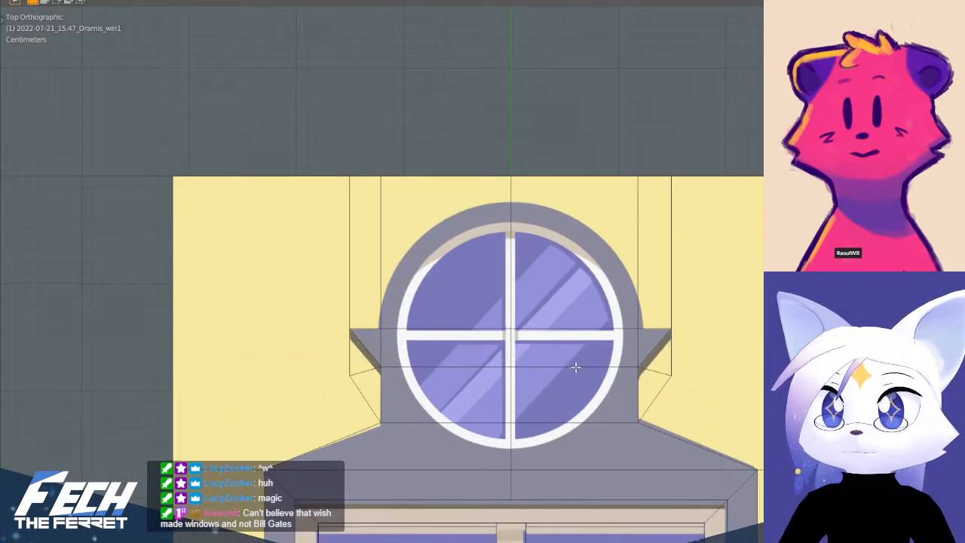
pyautogui.keyDown('shift'); pyautogui.moveTo(573, 339); pyautogui.dragTo(560, 190, button='middle'); pyautogui.keyUp('shift')
pyautogui.scroll(-1, 541, 248)
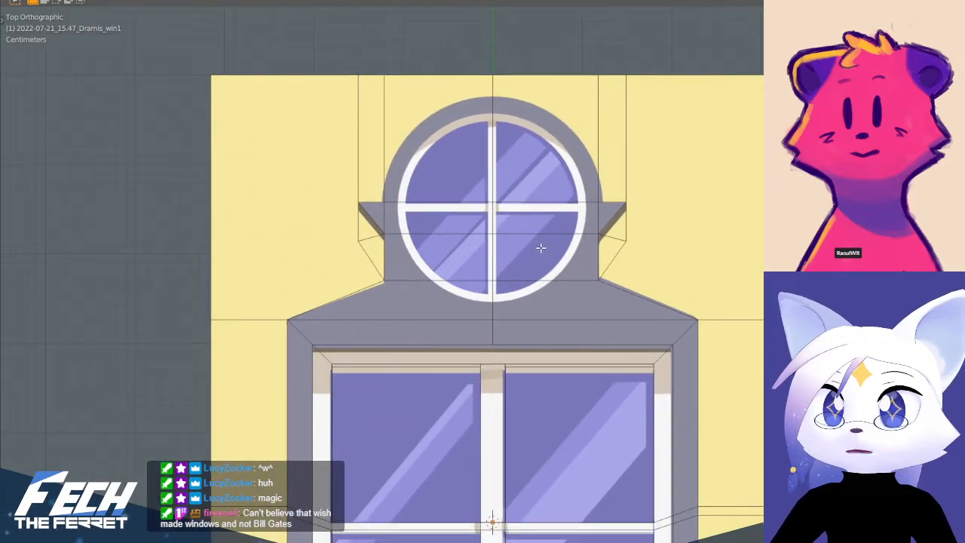
pyautogui.keyDown('shift'); pyautogui.moveTo(534, 255); pyautogui.dragTo(528, 376, button='middle'); pyautogui.keyUp('shift')
pyautogui.keyDown('shift'); pyautogui.moveTo(484, 321); pyautogui.dragTo(497, 266, button='middle'); pyautogui.keyUp('shift')
pyautogui.scroll(2, 497, 266)
pyautogui.keyDown('shift'); pyautogui.moveTo(395, 224); pyautogui.dragTo(387, 321, button='middle'); pyautogui.keyUp('shift')
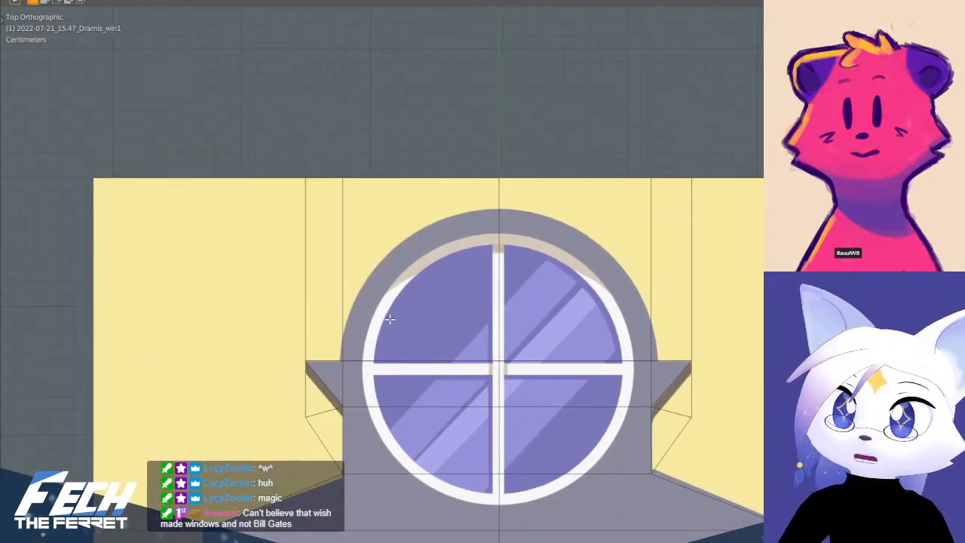
pyautogui.scroll(-3, 452, 264)
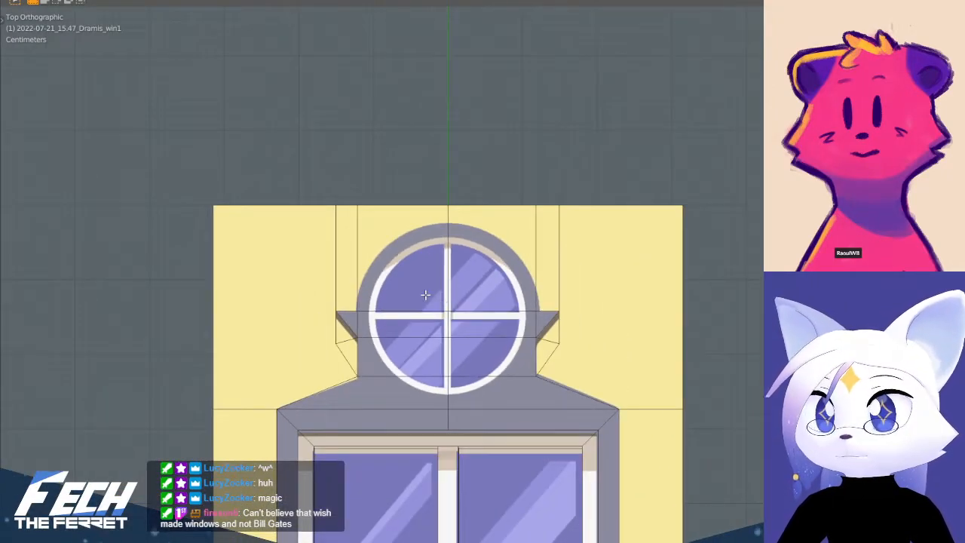
# - Compare the window image in Object Mode with its cut edges in Edit Mode around the round window and brackets
pyautogui.hotkey('ctrl', 'Tab')
pyautogui.click(484, 348)
pyautogui.hotkey('ctrl', 'Tab')
pyautogui.click(254, 264)
pyautogui.scroll(3, 398, 275)
pyautogui.keyDown('shift'); pyautogui.moveTo(398, 275); pyautogui.dragTo(498, 281, button='middle'); pyautogui.keyUp('shift')
pyautogui.hotkey('ctrl', 'Tab')
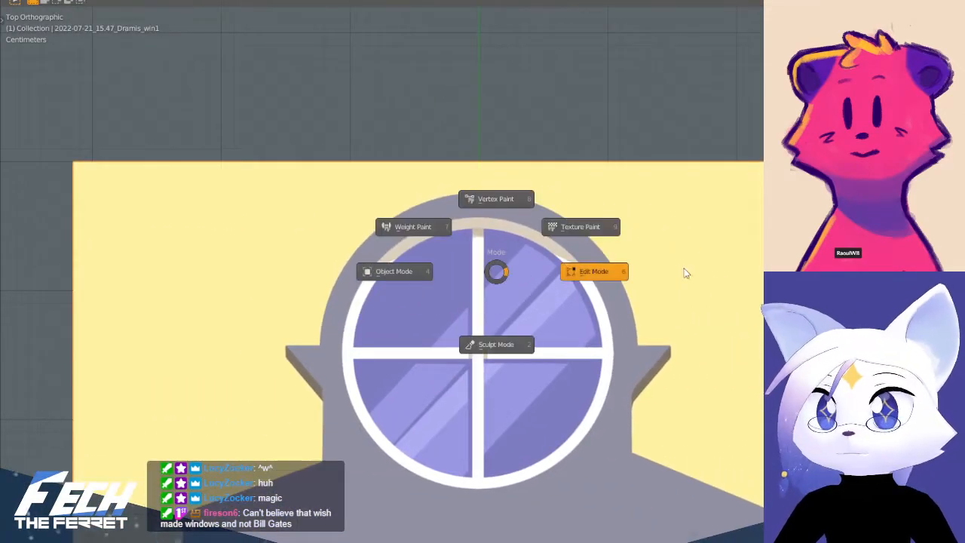
pyautogui.click(682, 271)
pyautogui.scroll(-3, 555, 291)
pyautogui.keyDown('shift'); pyautogui.moveTo(483, 317); pyautogui.dragTo(517, 123, button='middle'); pyautogui.keyUp('shift')
pyautogui.moveTo(518, 310); pyautogui.dragTo(431, 221, button='middle')
pyautogui.moveTo(420, 360); pyautogui.dragTo(502, 306, button='middle')
pyautogui.press('KP_7')
pyautogui.keyDown('shift'); pyautogui.moveTo(586, 225); pyautogui.dragTo(622, 542, button='middle'); pyautogui.keyUp('shift')
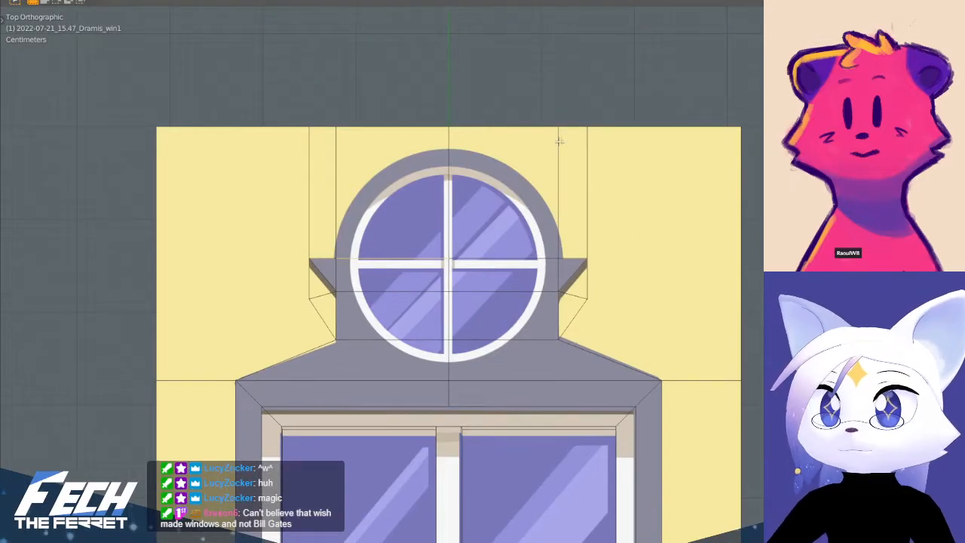
pyautogui.scroll(3, 560, 140)
pyautogui.keyDown('shift'); pyautogui.moveTo(347, 194); pyautogui.dragTo(385, 198, button='middle'); pyautogui.keyUp('shift')
pyautogui.hotkey('ctrl', 'Tab')
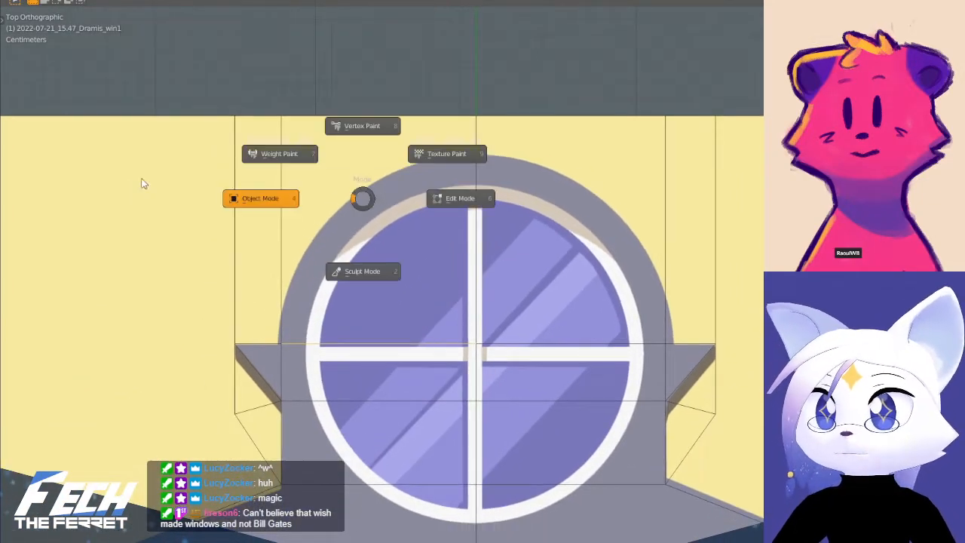
pyautogui.click(144, 183)
pyautogui.scroll(-3, 442, 153)
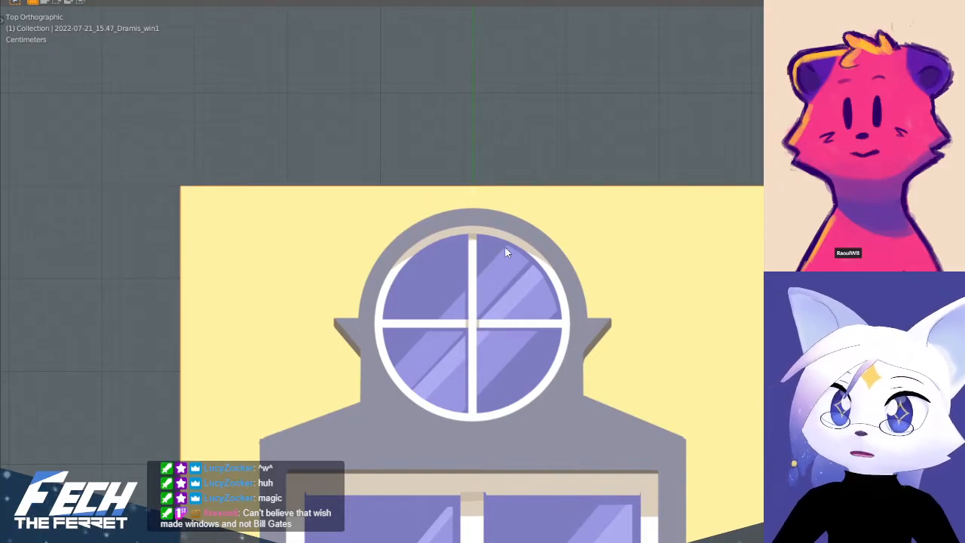
pyautogui.keyDown('shift'); pyautogui.moveTo(504, 248); pyautogui.dragTo(494, 213, button='middle'); pyautogui.keyUp('shift')
pyautogui.press('KP_7')
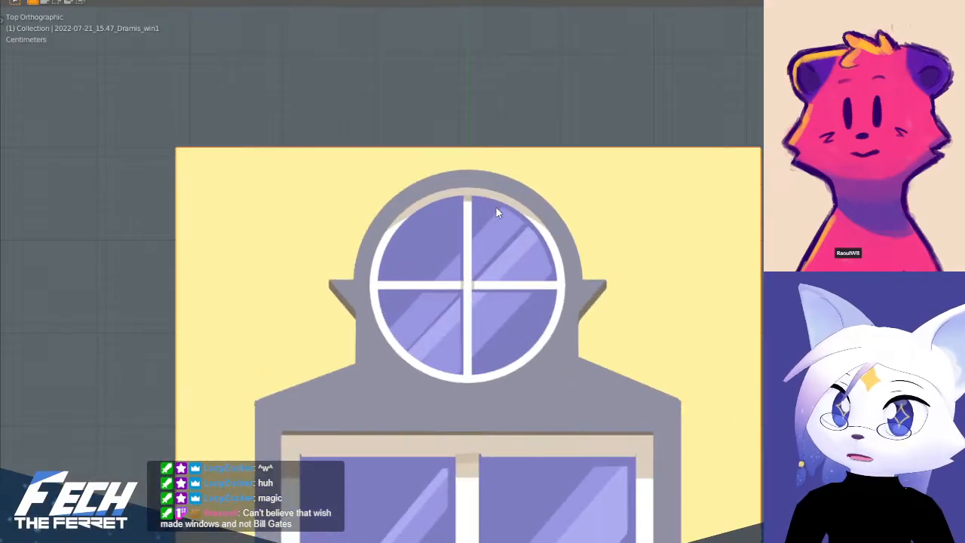
pyautogui.scroll(-3, 496, 207)
pyautogui.scroll(5, 511, 273)
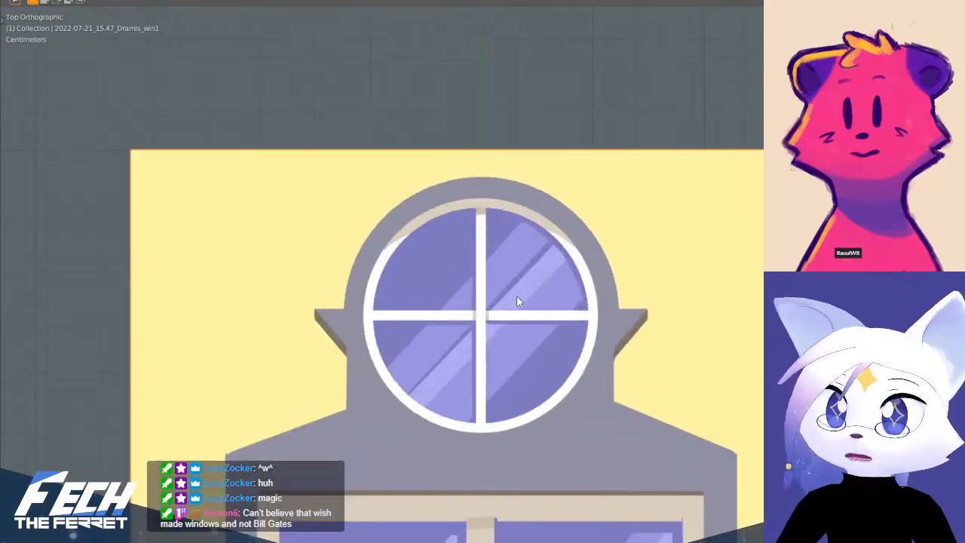
pyautogui.hotkey('ctrl', 'Tab')
pyautogui.click(620, 316)
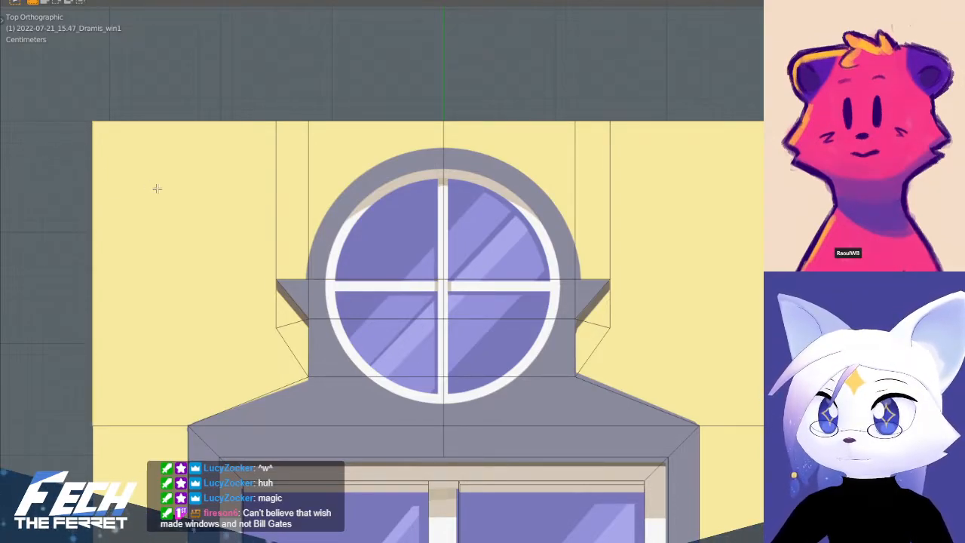
# - Dissolve the central vertical edge running through the round window down to the large window frame
pyautogui.keyDown('shift'); pyautogui.moveTo(157, 188); pyautogui.dragTo(161, 192, button='middle'); pyautogui.keyUp('shift')
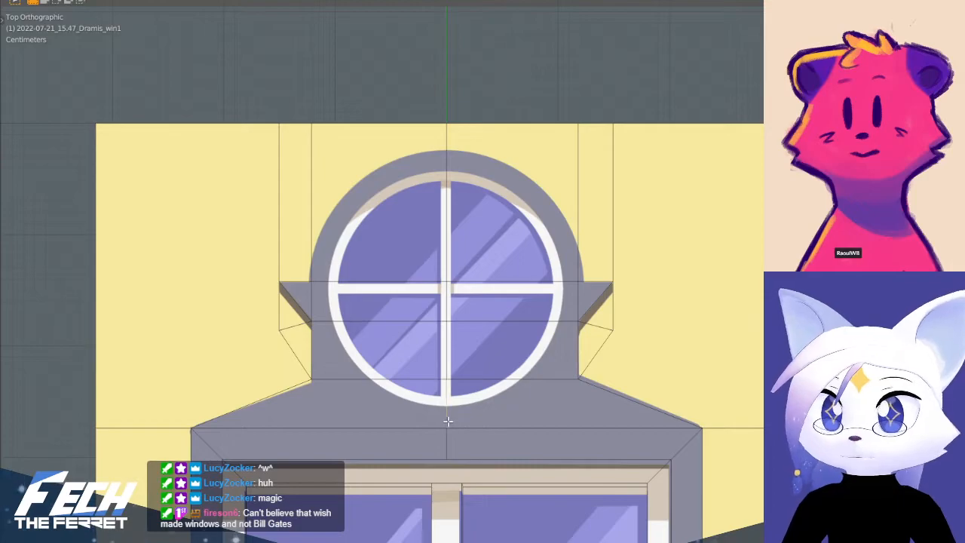
pyautogui.keyDown('alt'); pyautogui.click(443, 197); pyautogui.keyUp('alt')
pyautogui.press('x')
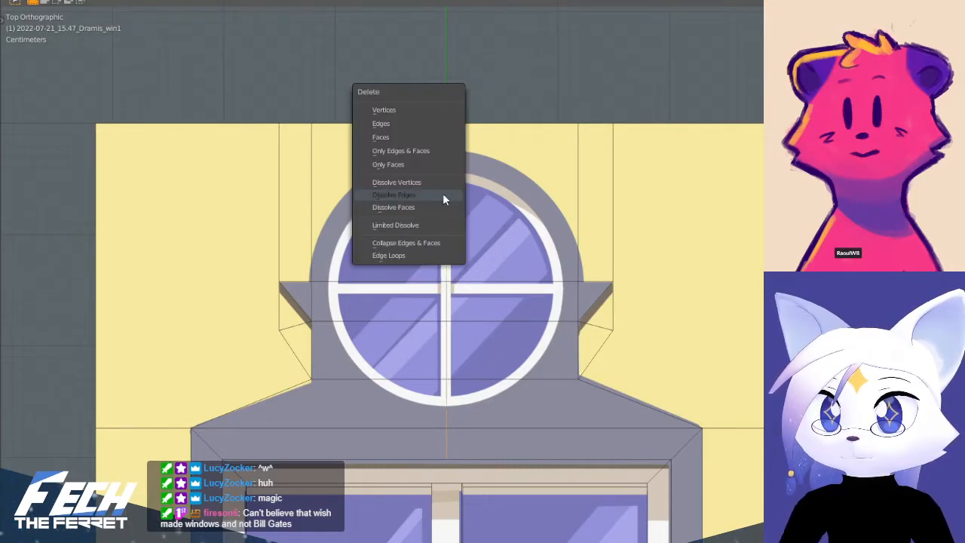
pyautogui.click(442, 195)
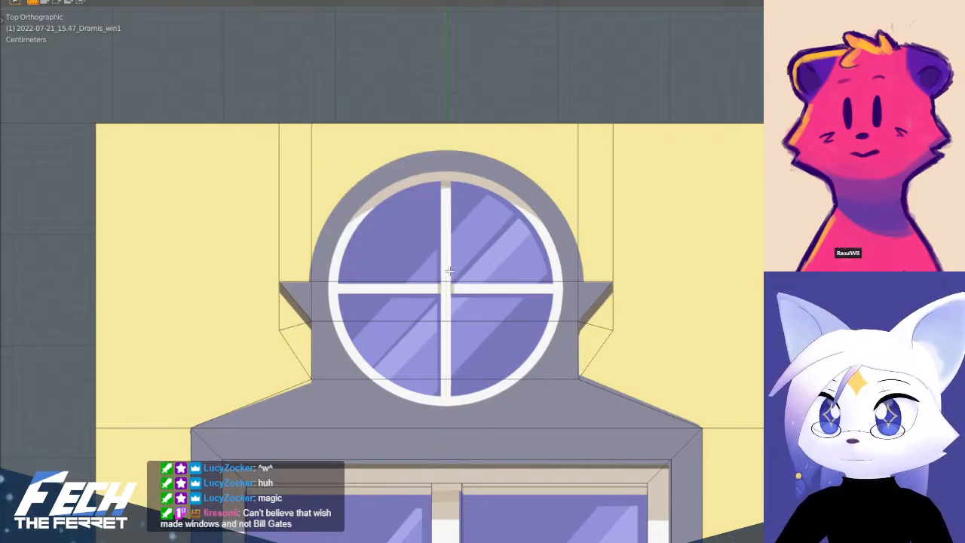
pyautogui.keyDown('shift'); pyautogui.moveTo(449, 271); pyautogui.dragTo(457, 295, button='middle'); pyautogui.keyUp('shift')
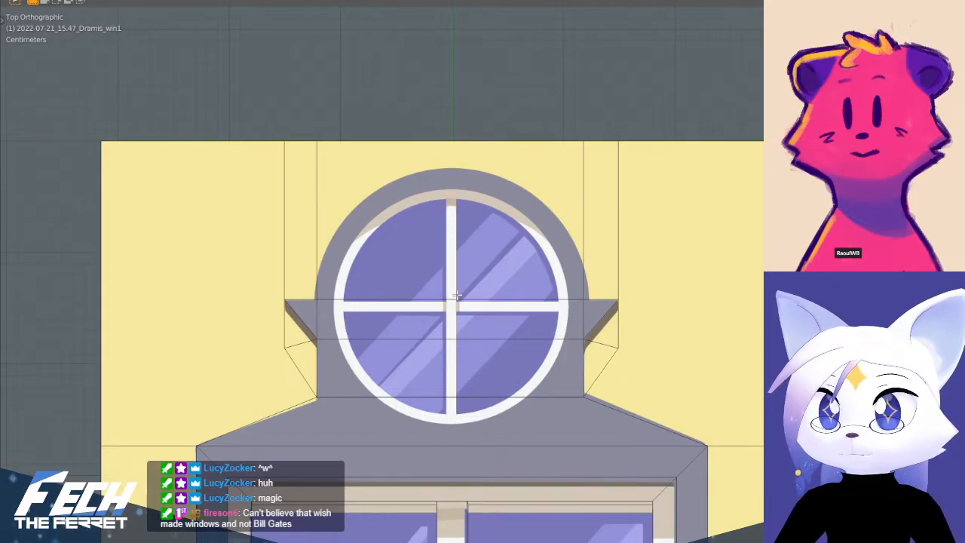
pyautogui.keyDown('shift'); pyautogui.moveTo(457, 295); pyautogui.dragTo(458, 296, button='middle'); pyautogui.keyUp('shift')
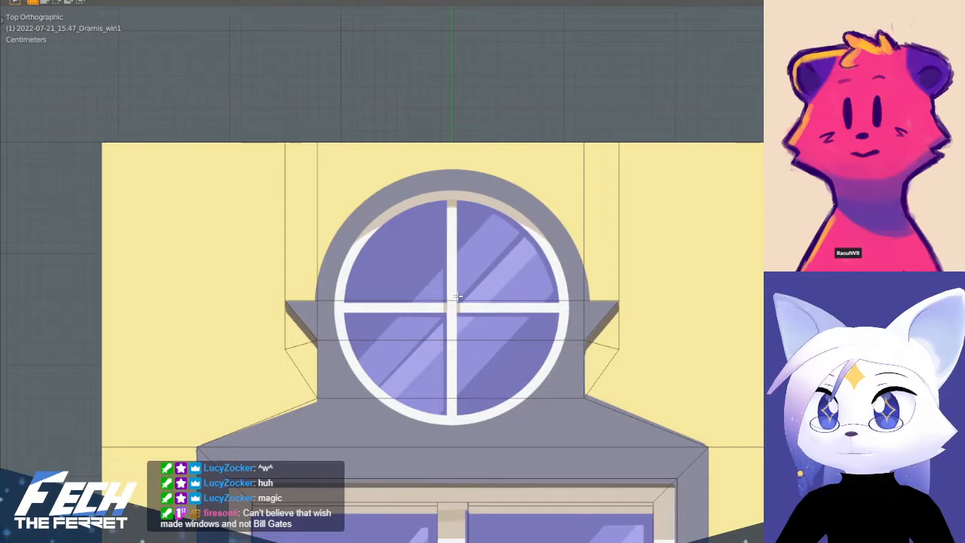
# - Return to Object Mode, add a mesh circle and scale it to about the width of the large window
pyautogui.hotkey('ctrl', 'Tab')
pyautogui.click(392, 294)
pyautogui.scroll(-1, 539, 213)
pyautogui.scroll(-2, 540, 214)
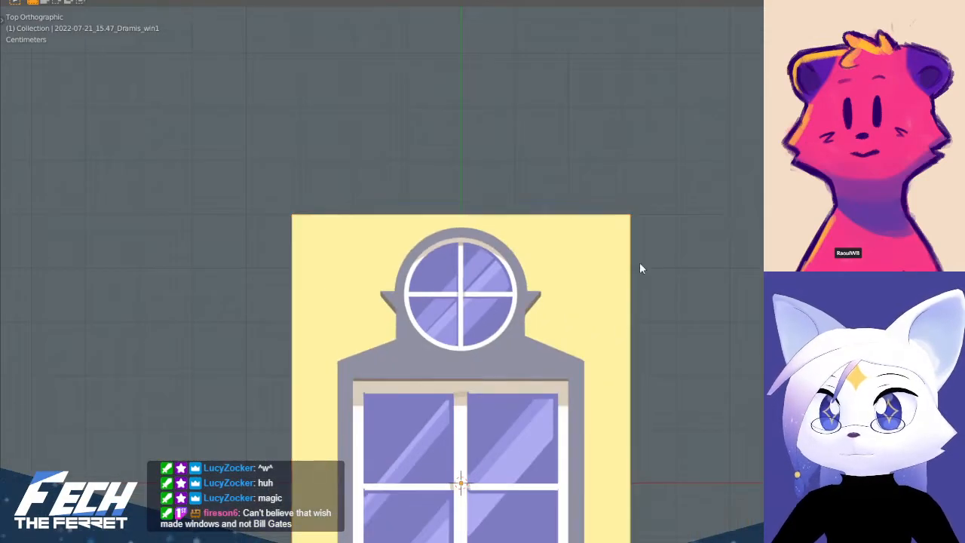
pyautogui.hotkey('shift', 'a')
pyautogui.moveTo(455, 275)
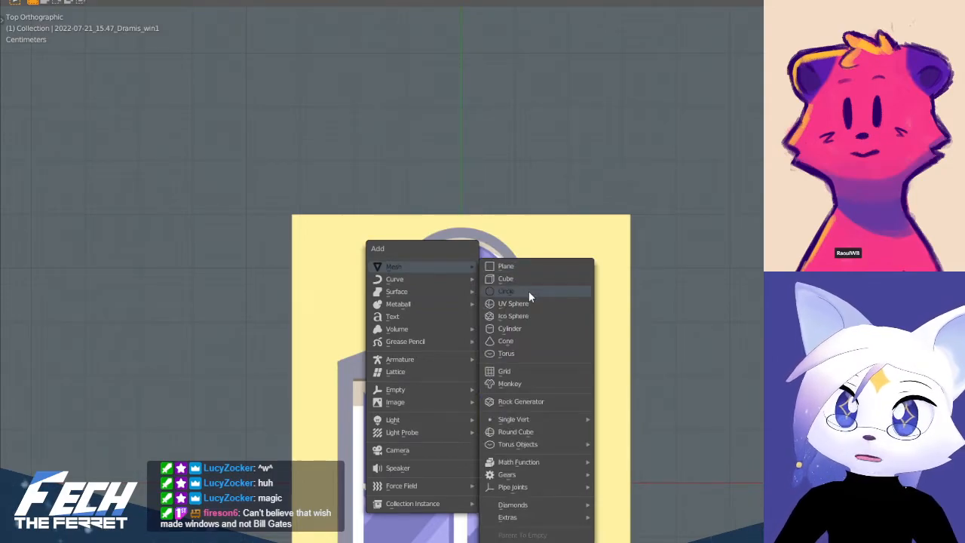
pyautogui.click(529, 291)
pyautogui.scroll(2, 710, 201)
pyautogui.scroll(-5, 701, 215)
pyautogui.press('s')
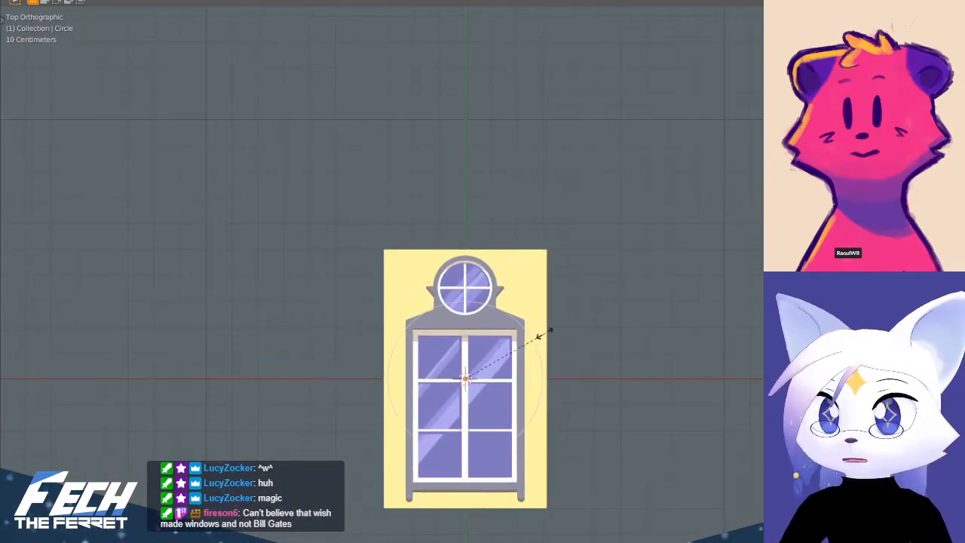
pyautogui.click(530, 351)
# - Raise the circle above the window image along Z and move it along Y to the round window's centre
pyautogui.press('KP_3')
pyautogui.press('g')
pyautogui.press('z')
pyautogui.click(473, 292)
pyautogui.press('KP_7')
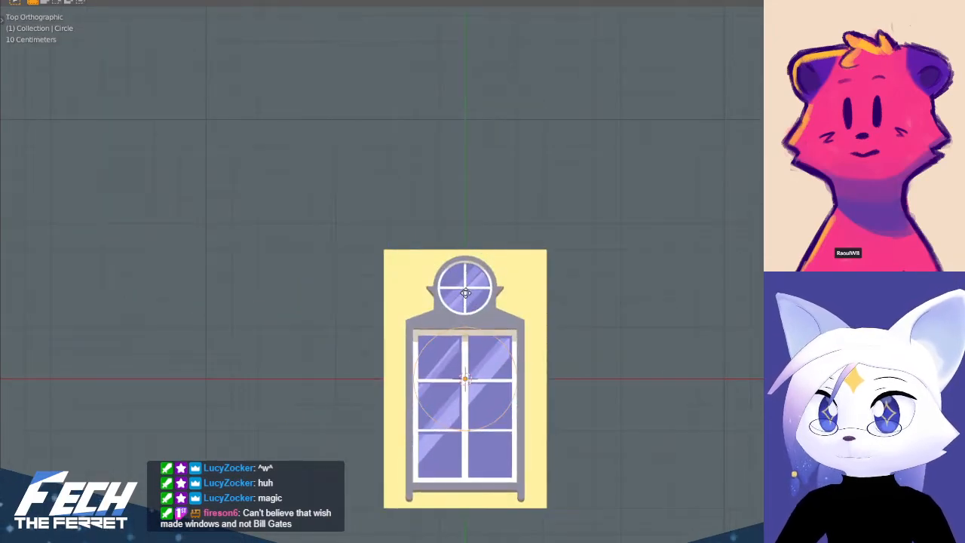
pyautogui.press('g')
pyautogui.press('g')
pyautogui.press('y')
pyautogui.click(467, 196)
pyautogui.scroll(5, 472, 278)
pyautogui.press('g')
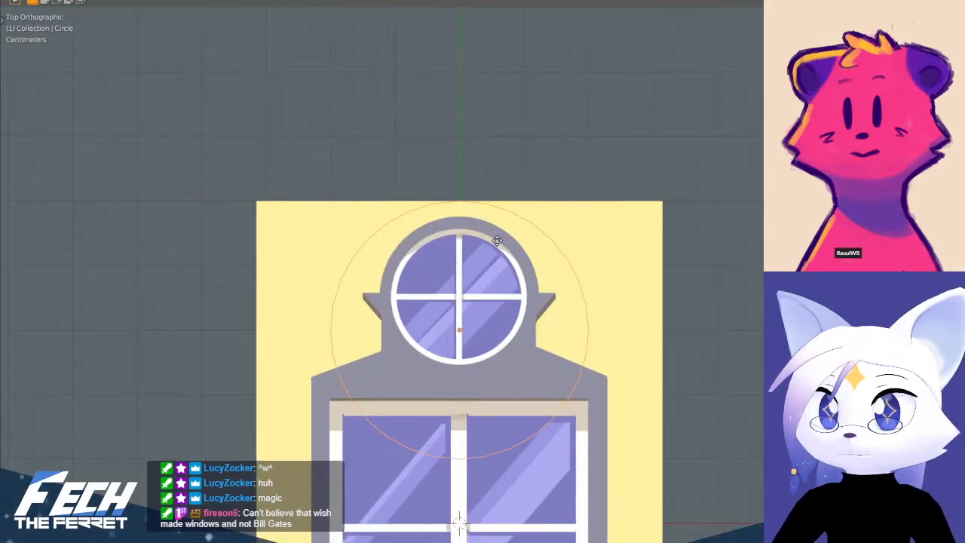
pyautogui.press('y')
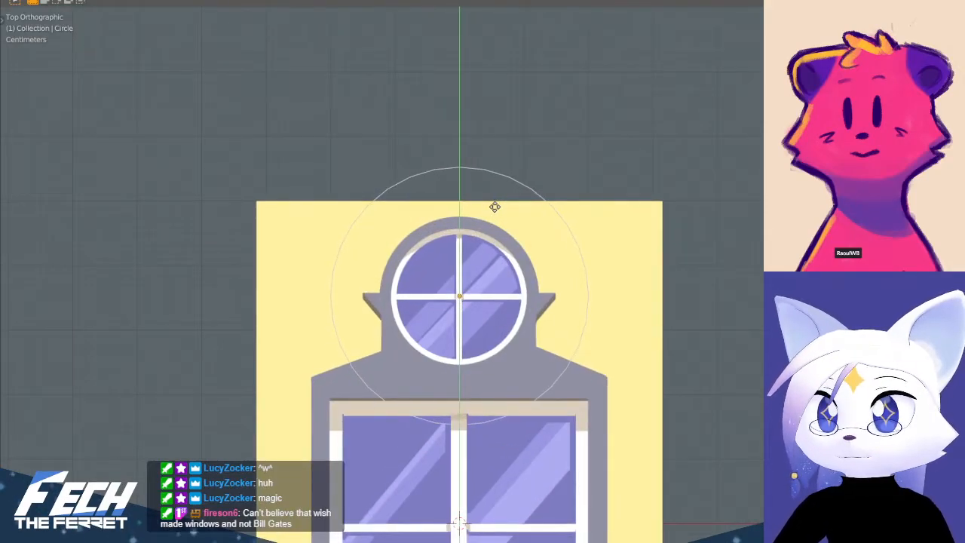
pyautogui.click(493, 207)
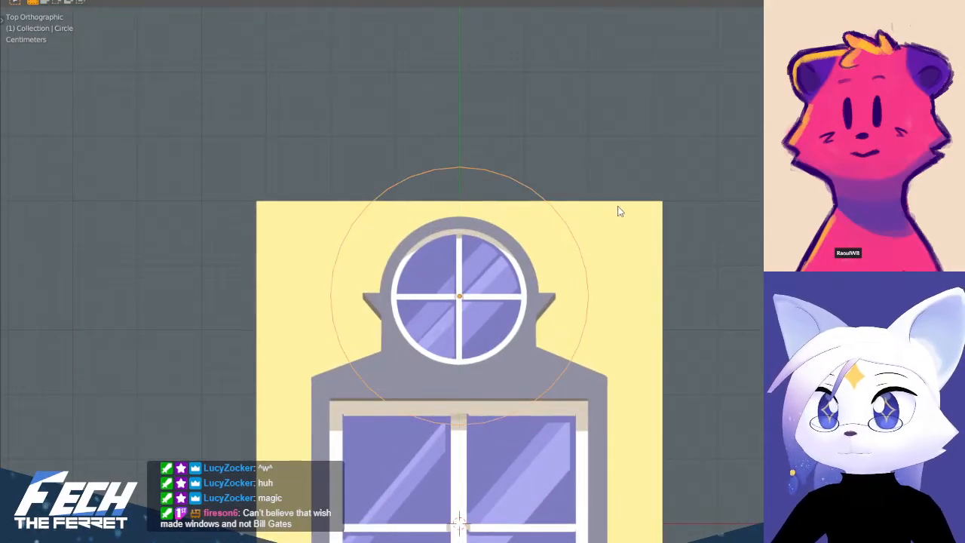
# - Scale the circle down to the outer edge of the round window's white frame and enter Edit Mode
pyautogui.scroll(3, 621, 209)
pyautogui.press('s')
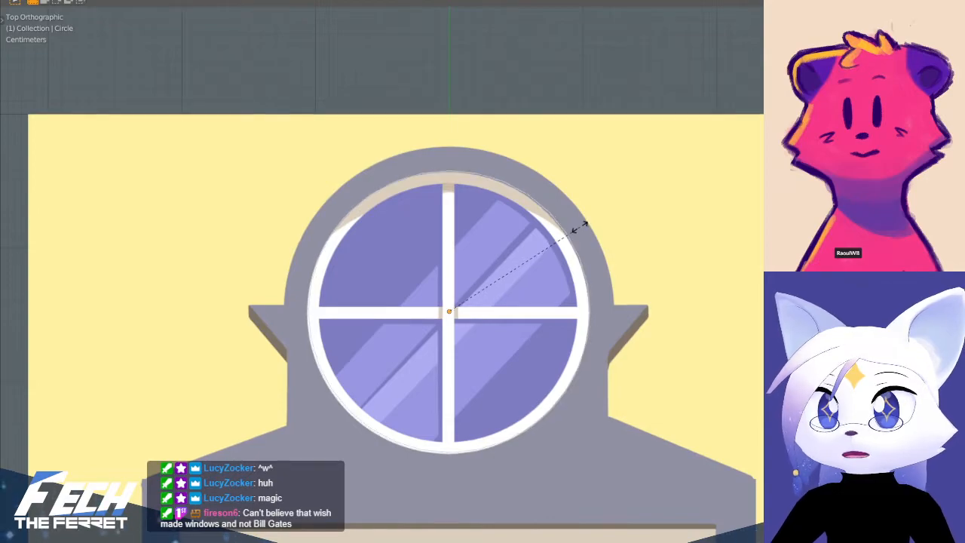
pyautogui.hotkey('ctrl', 'Tab')
pyautogui.click(689, 242)
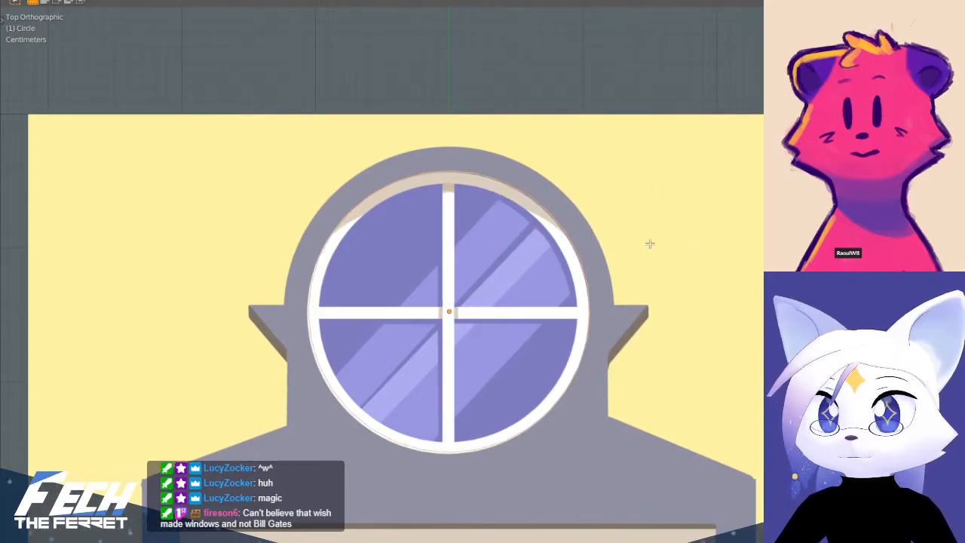
pyautogui.hotkey('alt', 'e')
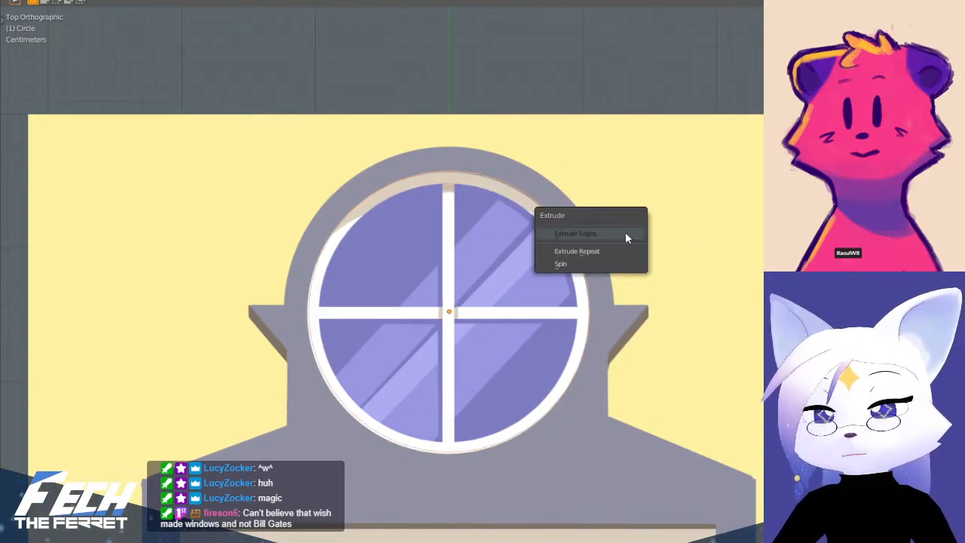
pyautogui.click(626, 234)
pyautogui.rightClick(633, 224)
pyautogui.hotkey('alt', 'e')
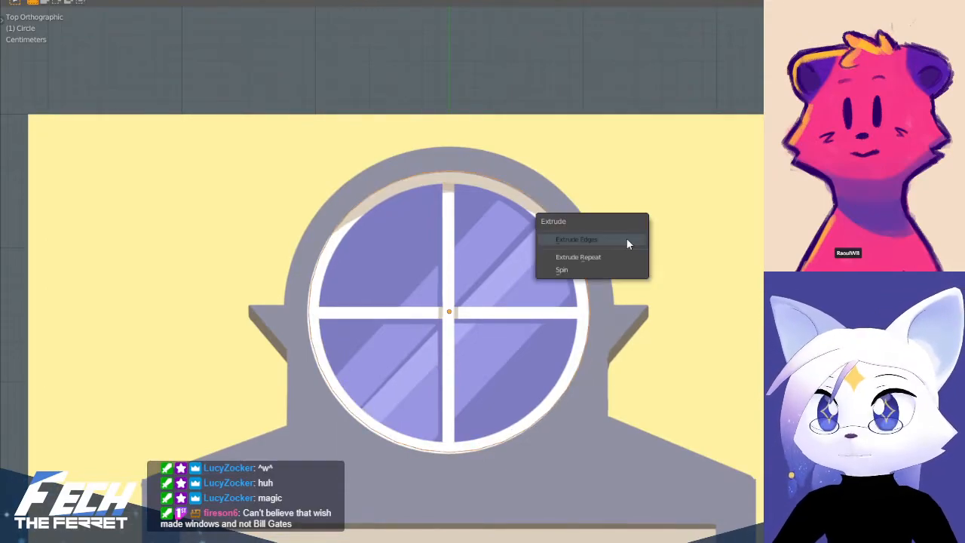
pyautogui.hotkey('alt', 'a')
# - Extrude the entire circle downward along Z to form a short cylindrical wall above the round window
pyautogui.moveTo(495, 257); pyautogui.dragTo(223, 103, button='middle')
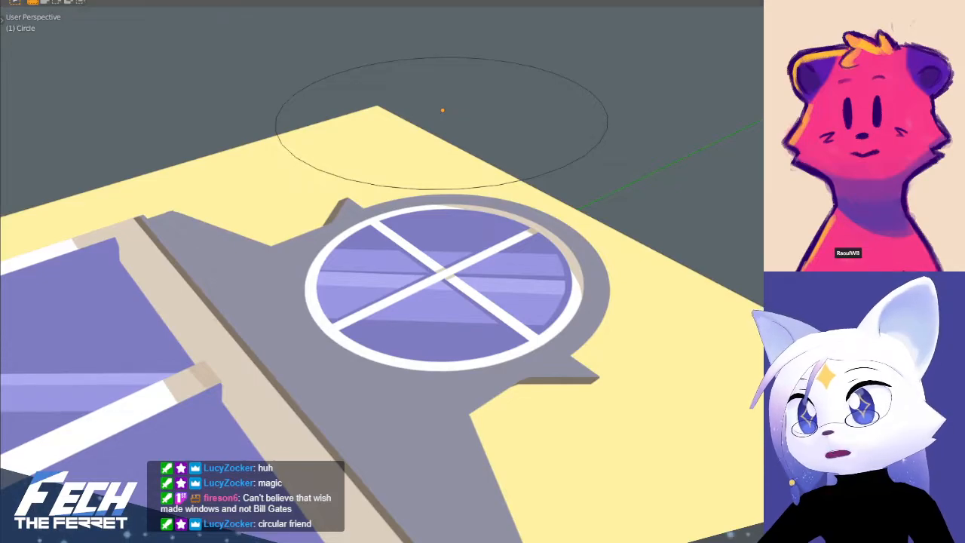
pyautogui.press('a')
pyautogui.press('e')
pyautogui.press('z')
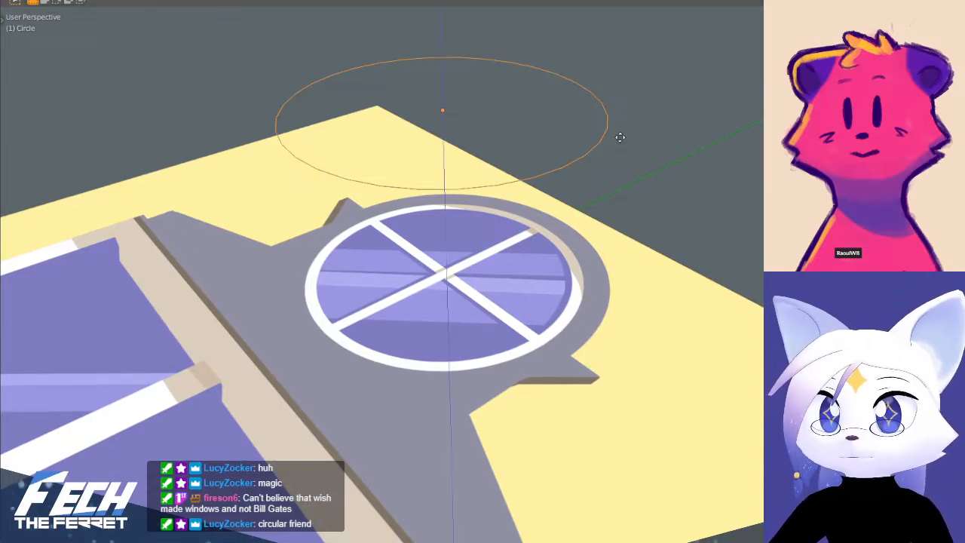
pyautogui.click(625, 213)
pyautogui.moveTo(625, 213); pyautogui.dragTo(464, 232, button='middle')
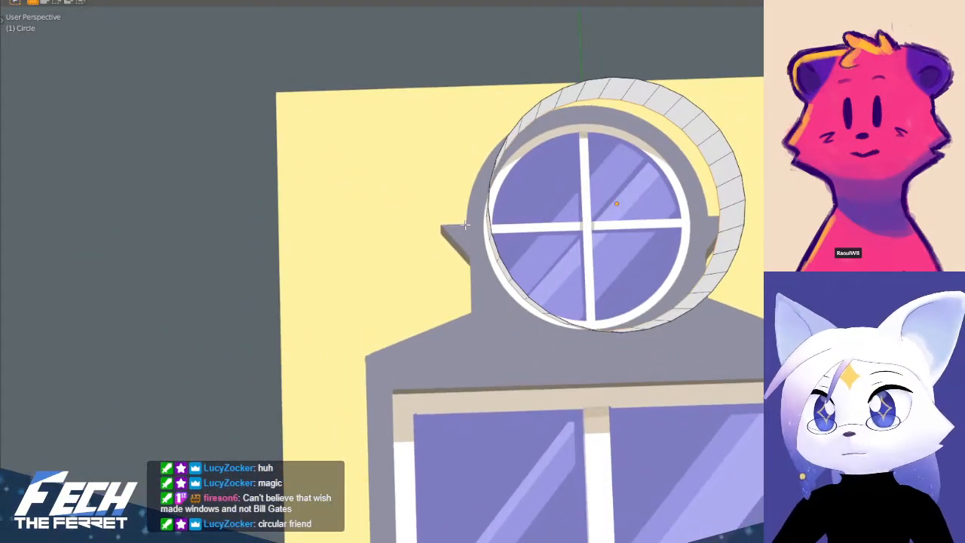
# - Extrude the cylindrical wall's faces outward to the outer edge of the grey surround, forming a thick ring
pyautogui.press('KP_7')
pyautogui.press('KP_Decimal')
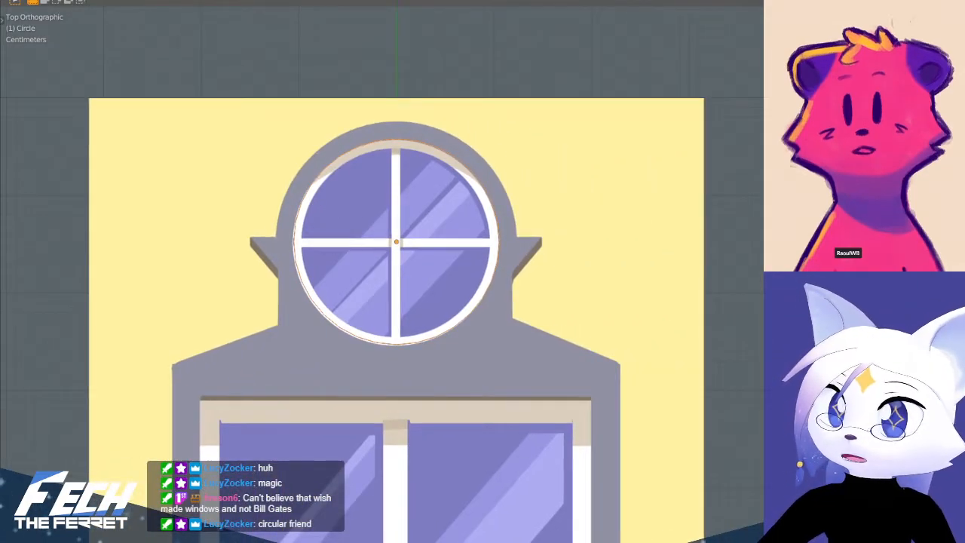
pyautogui.moveTo(489, 235); pyautogui.dragTo(442, 219, button='middle')
pyautogui.keyDown('alt'); pyautogui.click(450, 165); pyautogui.keyUp('alt')
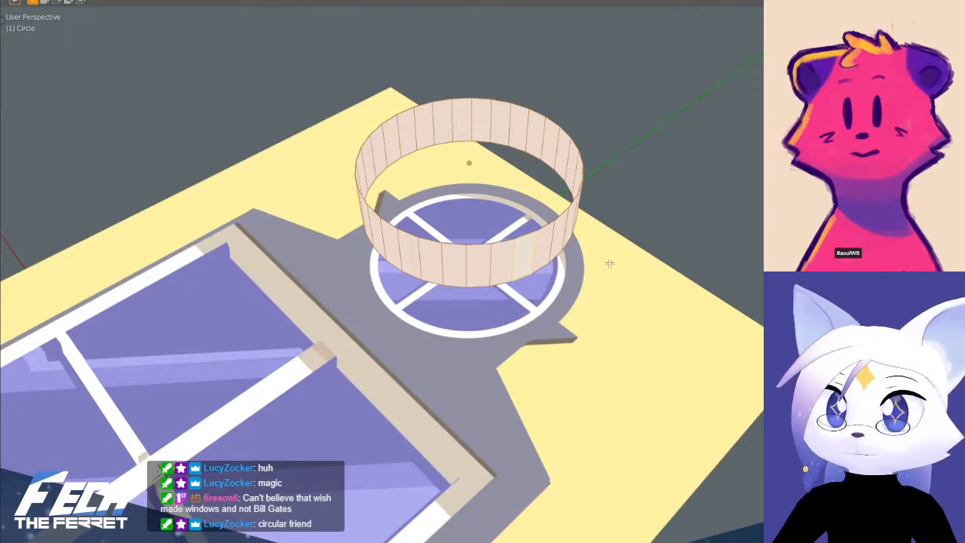
pyautogui.press('KP_7')
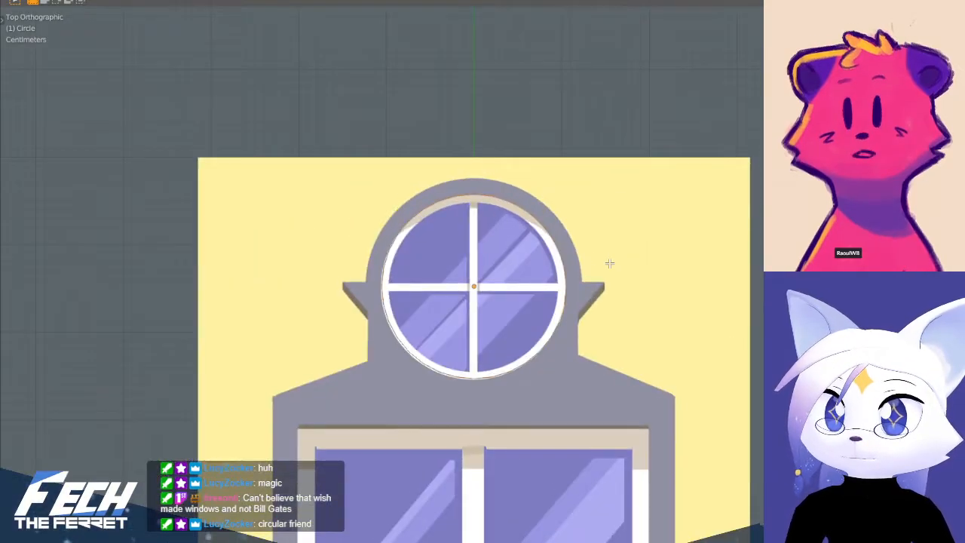
pyautogui.scroll(3, 574, 217)
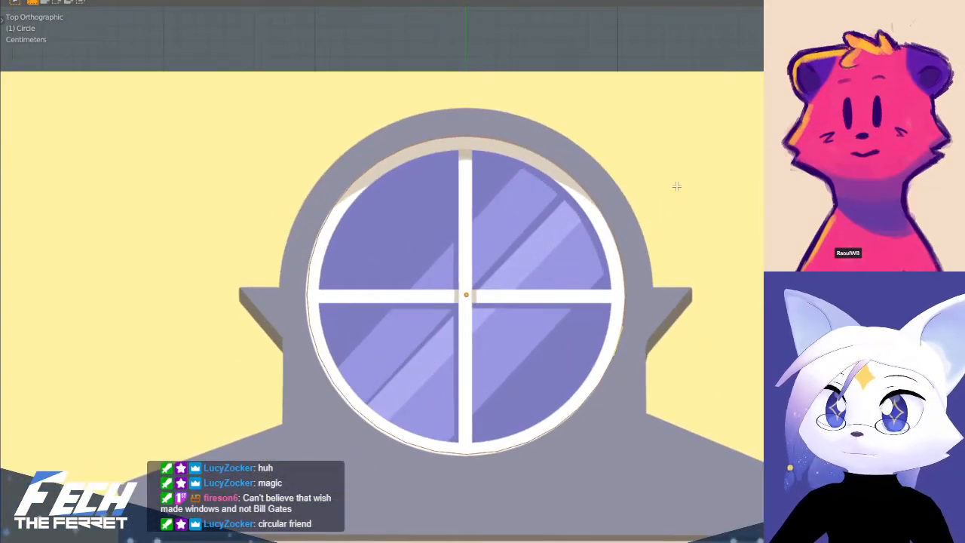
pyautogui.hotkey('alt', 'e')
pyautogui.click(681, 200)
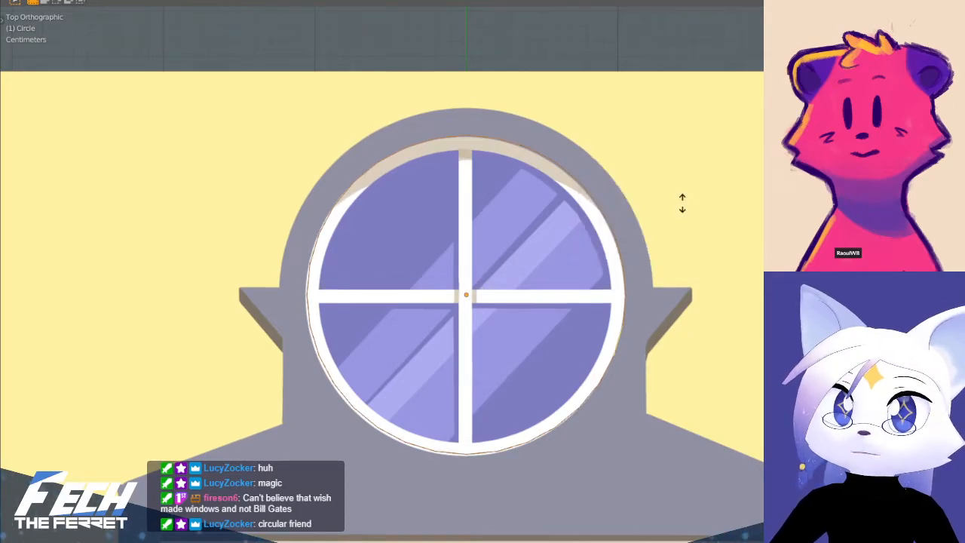
pyautogui.click(720, 182)
pyautogui.hotkey('alt', 'e')
pyautogui.click(673, 208)
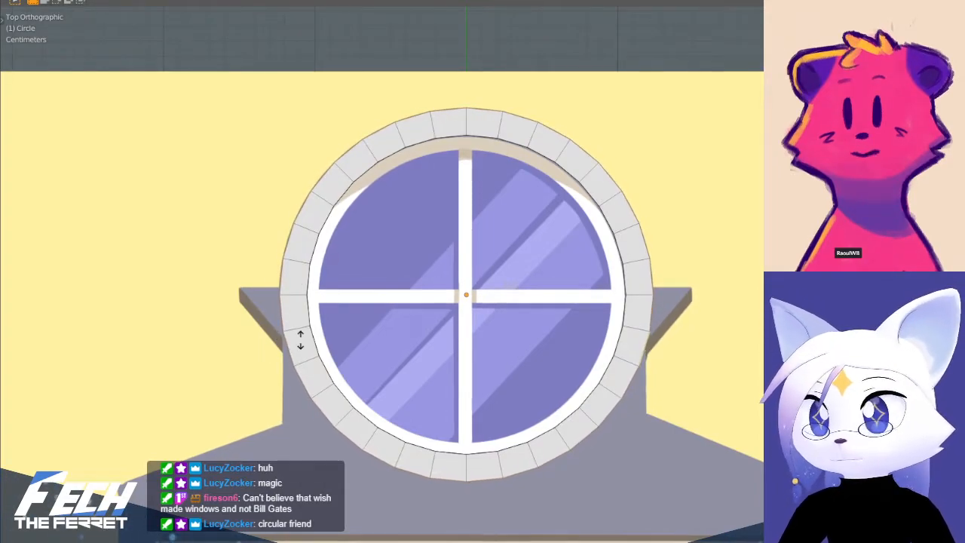
pyautogui.click(300, 339)
# - Select the ring's two inner edge loops and bridge them to close its inner wall with faces
pyautogui.moveTo(300, 339); pyautogui.dragTo(442, 237, button='middle')
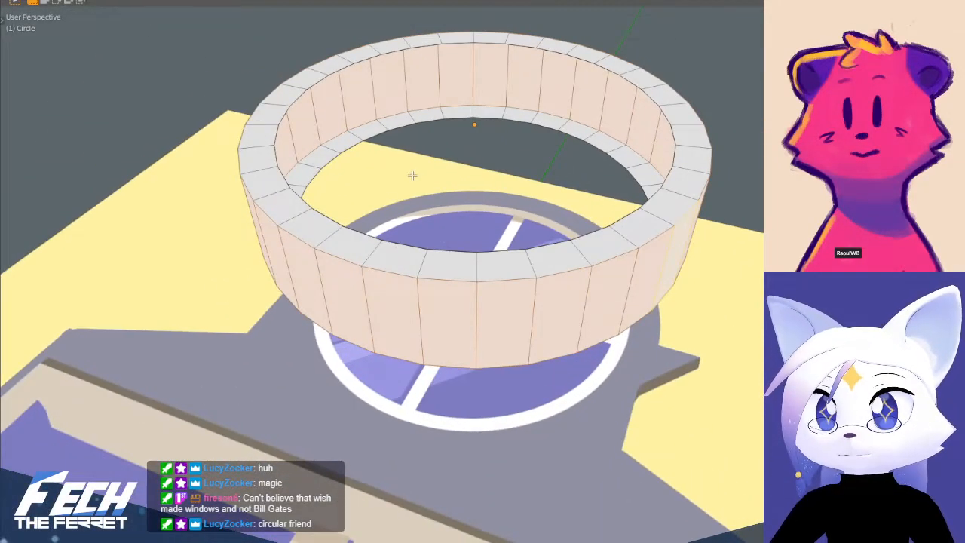
pyautogui.moveTo(413, 175); pyautogui.dragTo(212, 153, button='middle')
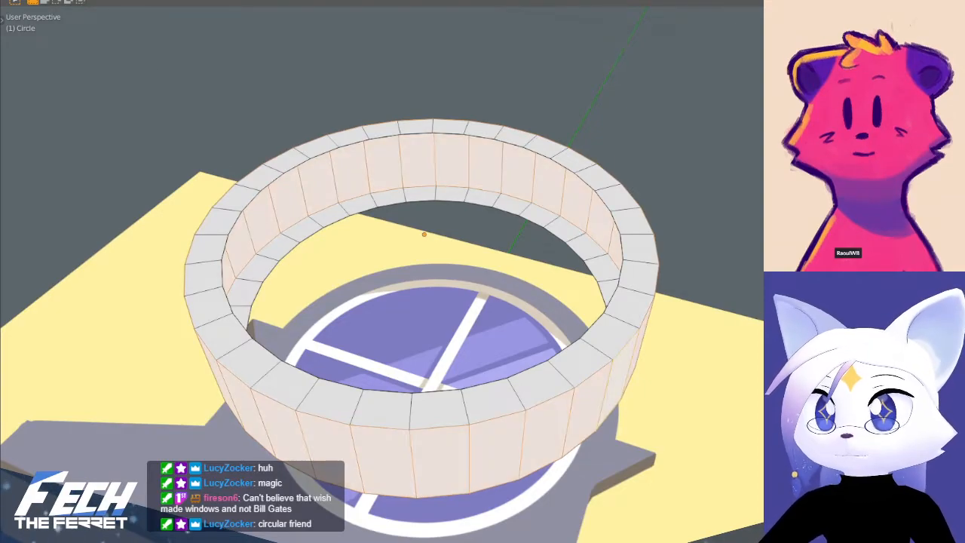
pyautogui.hotkey('alt', 'a')
pyautogui.keyDown('alt'); pyautogui.click(389, 170); pyautogui.keyUp('alt')
pyautogui.moveTo(423, 187); pyautogui.dragTo(419, 193, button='middle')
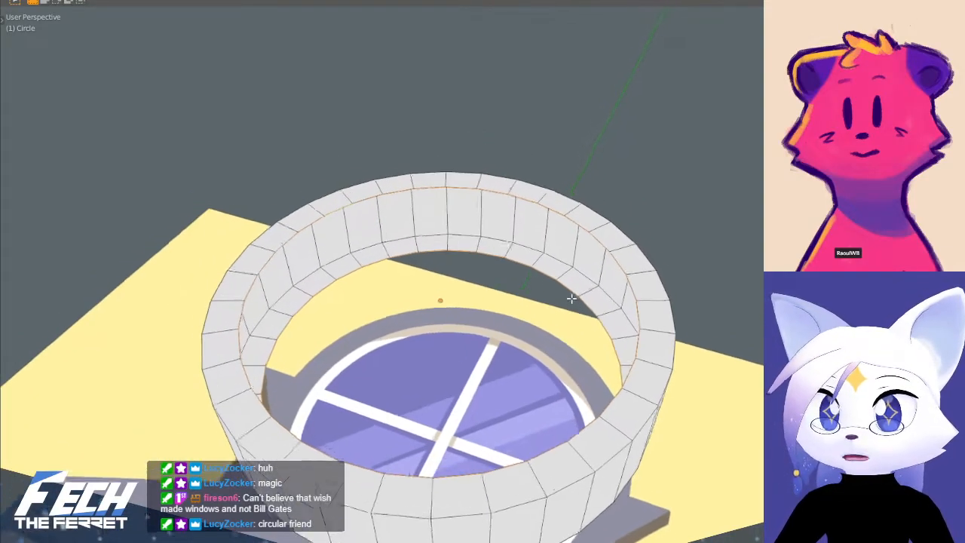
pyautogui.moveTo(569, 281); pyautogui.dragTo(575, 303, button='middle')
pyautogui.hotkey('ctrl', 'e')
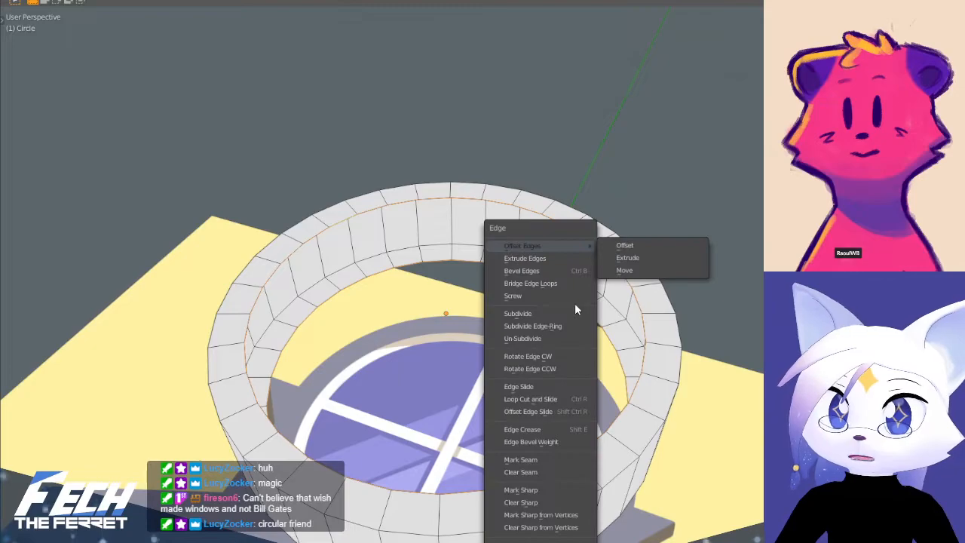
pyautogui.click(573, 257)
pyautogui.rightClick(572, 260)
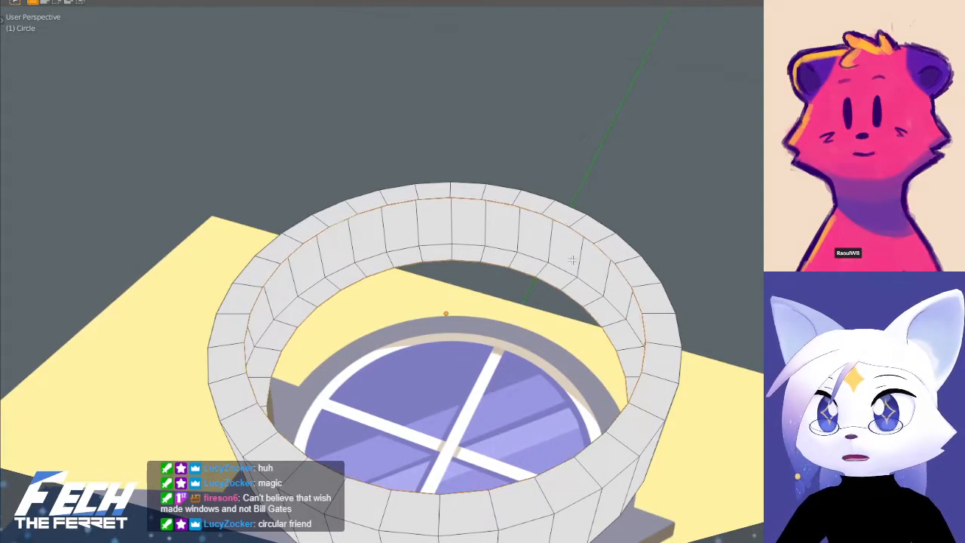
pyautogui.hotkey('ctrl', 'e')
pyautogui.click(565, 281)
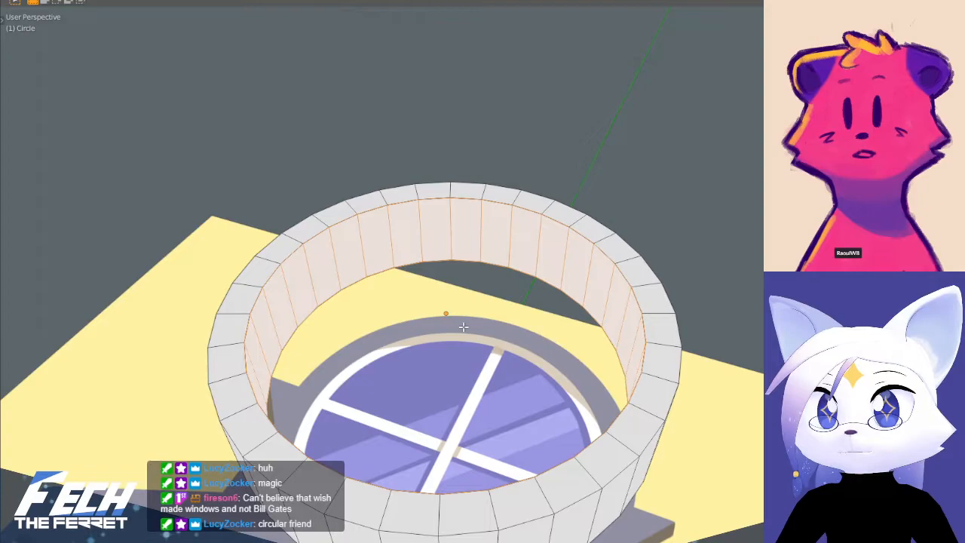
# - Return to Object Mode and duplicate the ring in place over the round window
pyautogui.moveTo(467, 320); pyautogui.dragTo(494, 363, button='middle')
pyautogui.press('KP_7')
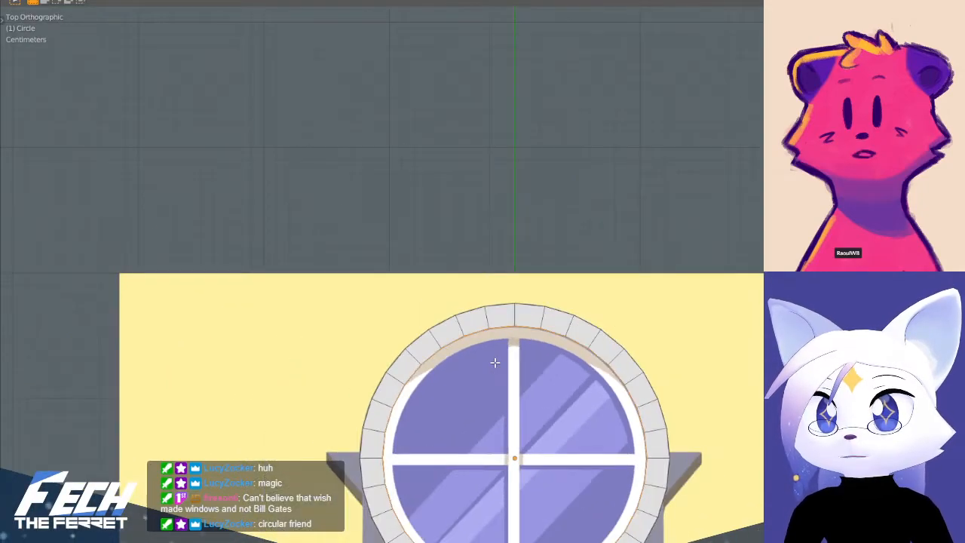
pyautogui.scroll(-3, 493, 361)
pyautogui.scroll(2, 489, 324)
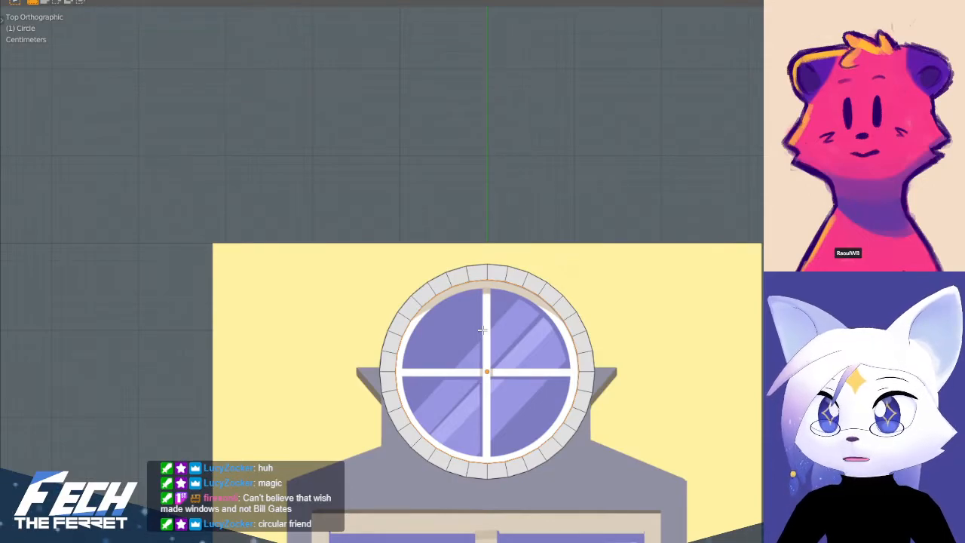
pyautogui.scroll(2, 483, 327)
pyautogui.keyDown('shift'); pyautogui.moveTo(525, 379); pyautogui.dragTo(452, 289, button='middle'); pyautogui.keyUp('shift')
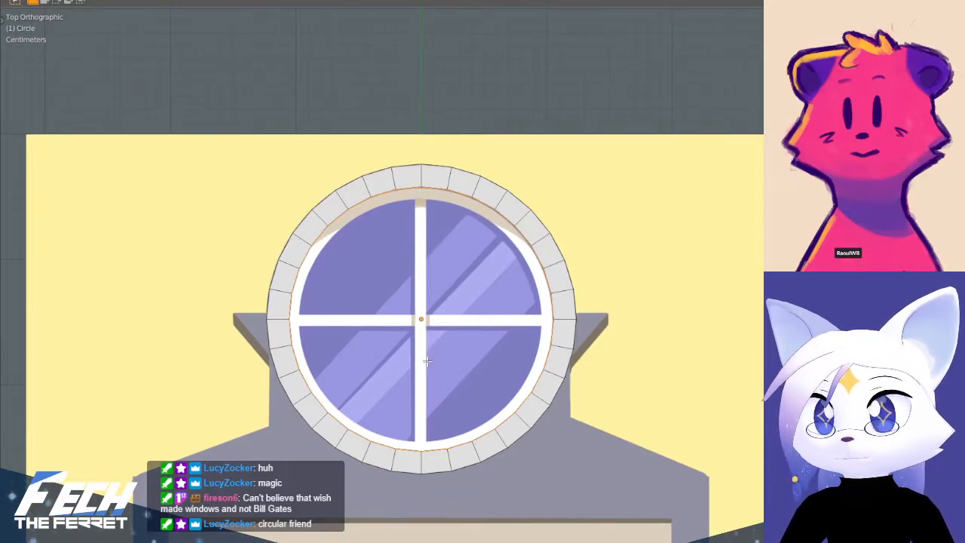
pyautogui.keyDown('shift'); pyautogui.moveTo(427, 351); pyautogui.dragTo(425, 339, button='middle'); pyautogui.keyUp('shift')
pyautogui.hotkey('ctrl', 'Tab')
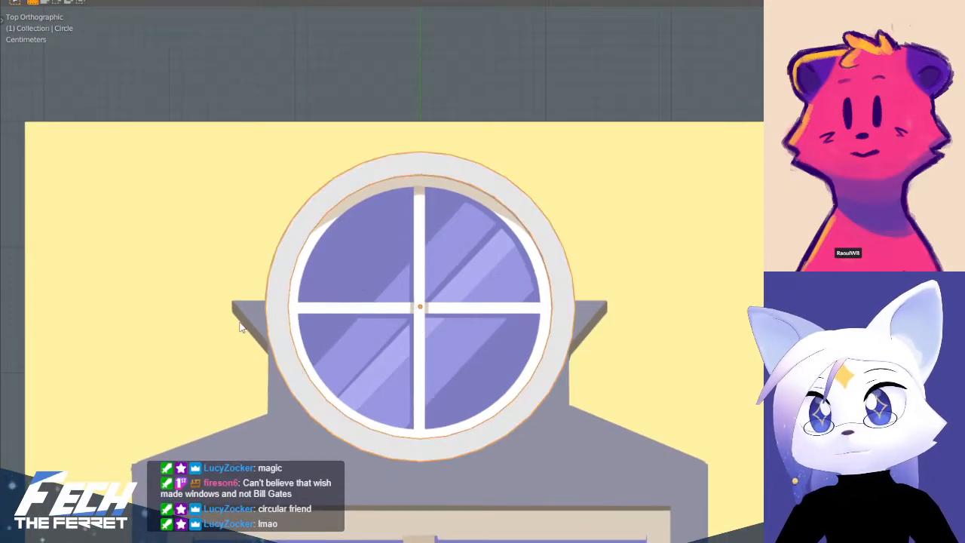
pyautogui.moveTo(525, 314); pyautogui.dragTo(466, 246, button='middle')
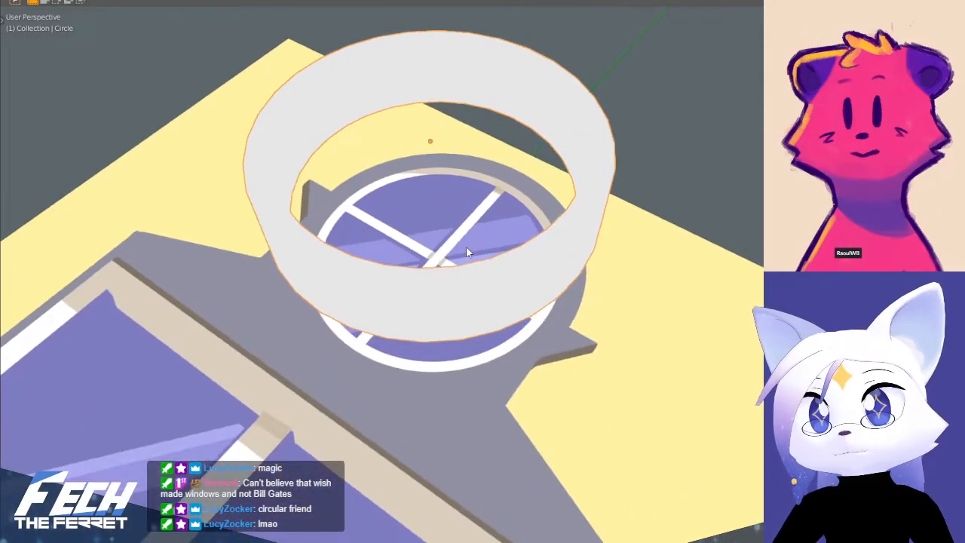
pyautogui.press('KP_7')
pyautogui.hotkey('shift', 'd')
pyautogui.press('Escape')
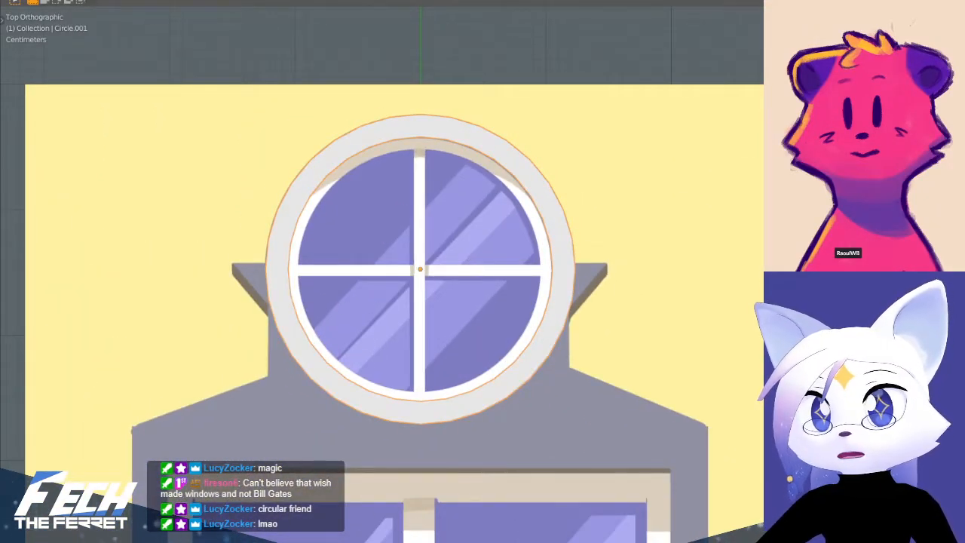
# - Enter Edit Mode on the duplicated ring and turn on X-ray in the top view
pyautogui.hotkey('ctrl', 'Tab')
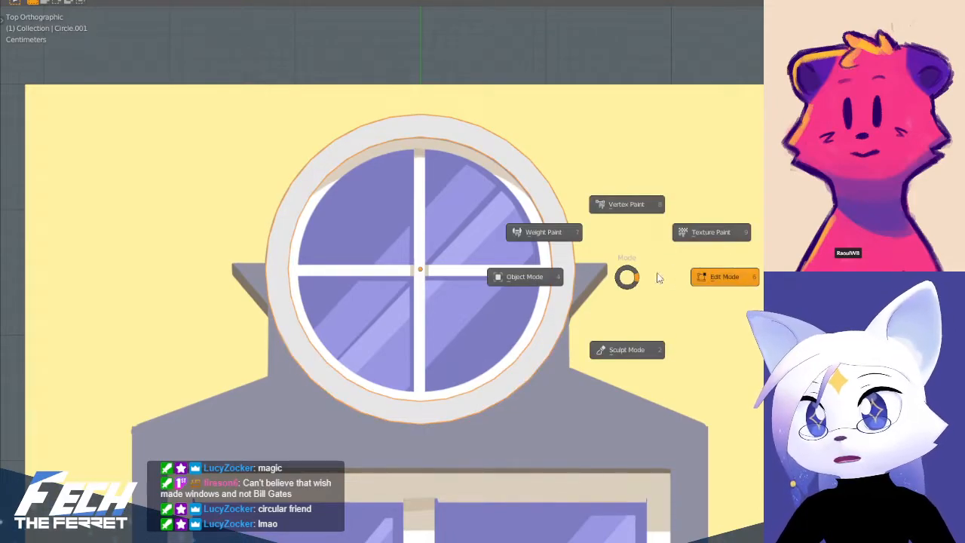
pyautogui.click(677, 281)
pyautogui.scroll(1, 468, 282)
pyautogui.hotkey('alt', 'z')
# - Try to delete the edges of the duplicate ring's lower part, and undo the deletion
pyautogui.press('b')
pyautogui.moveTo(209, 287); pyautogui.dragTo(706, 461)
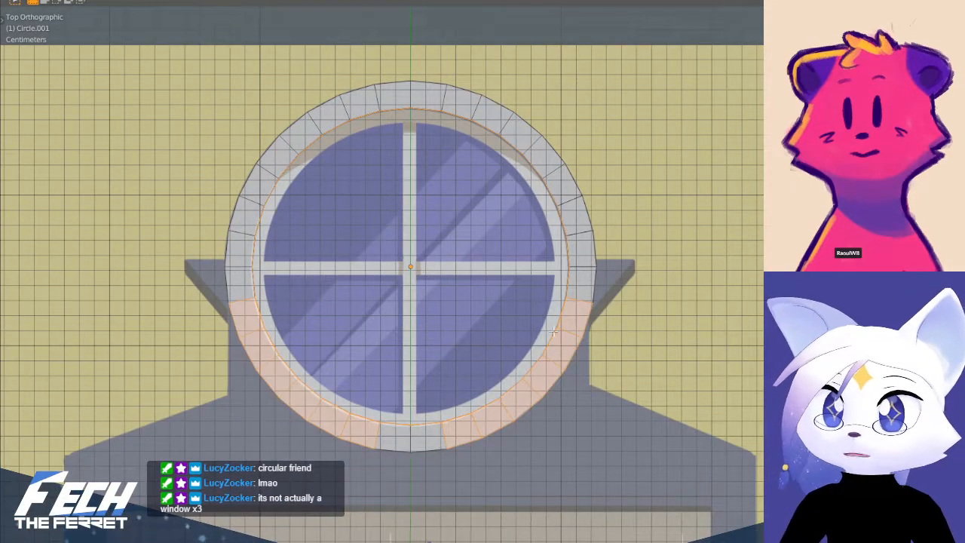
pyautogui.press('b')
pyautogui.moveTo(323, 359); pyautogui.dragTo(506, 480)
pyautogui.press('x')
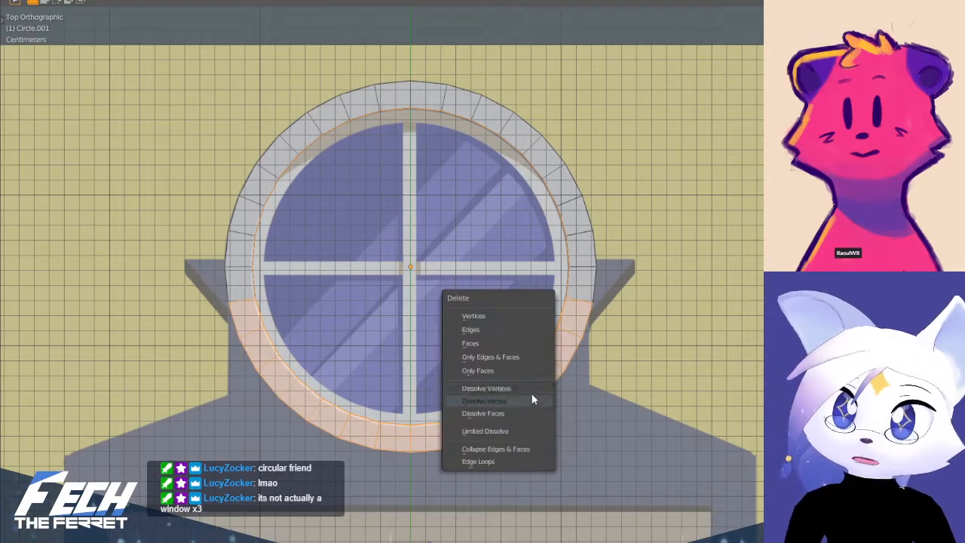
pyautogui.click(502, 329)
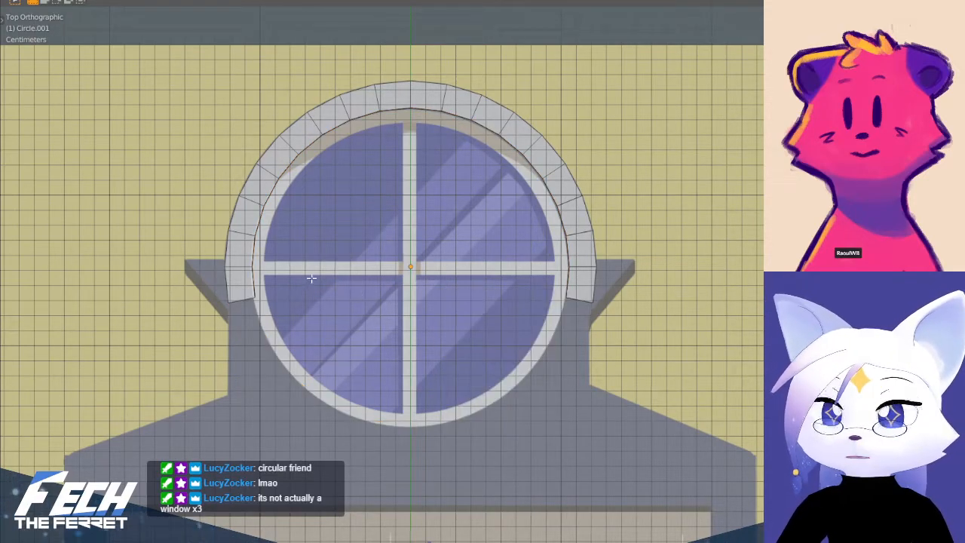
pyautogui.hotkey('ctrl', 'z')
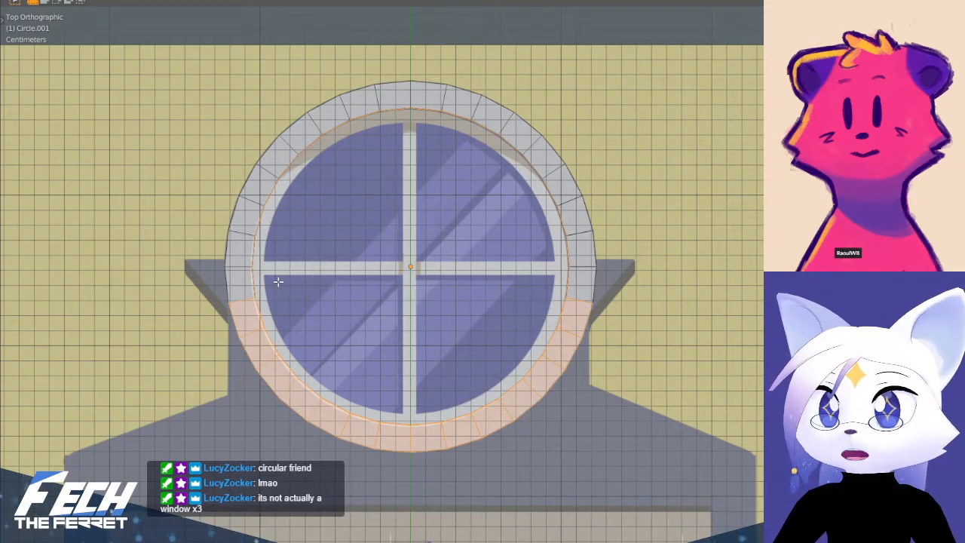
# - Select the duplicate ring's lower part in vertex mode and delete its vertices
pyautogui.click(169, 295)
pyautogui.moveTo(191, 277); pyautogui.dragTo(694, 446)
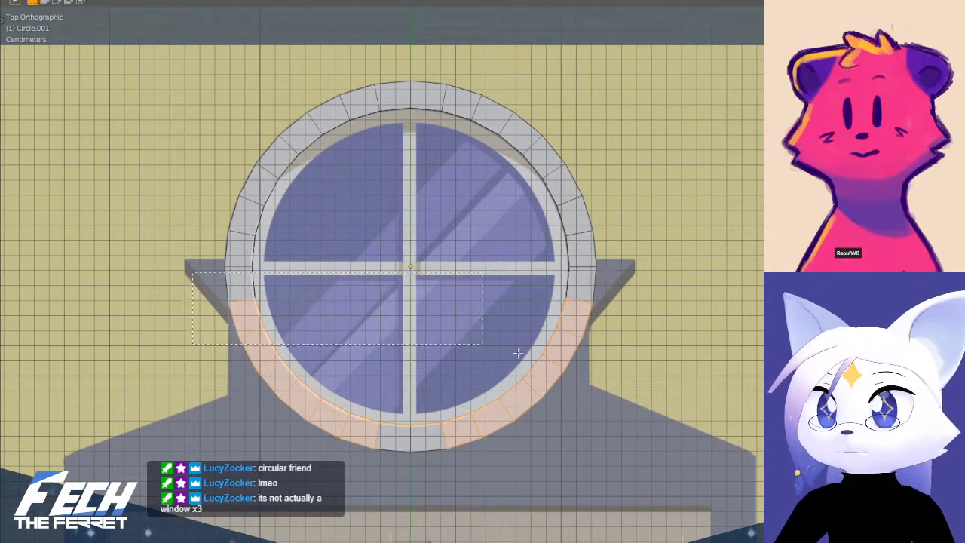
pyautogui.press('1')
pyautogui.press('x')
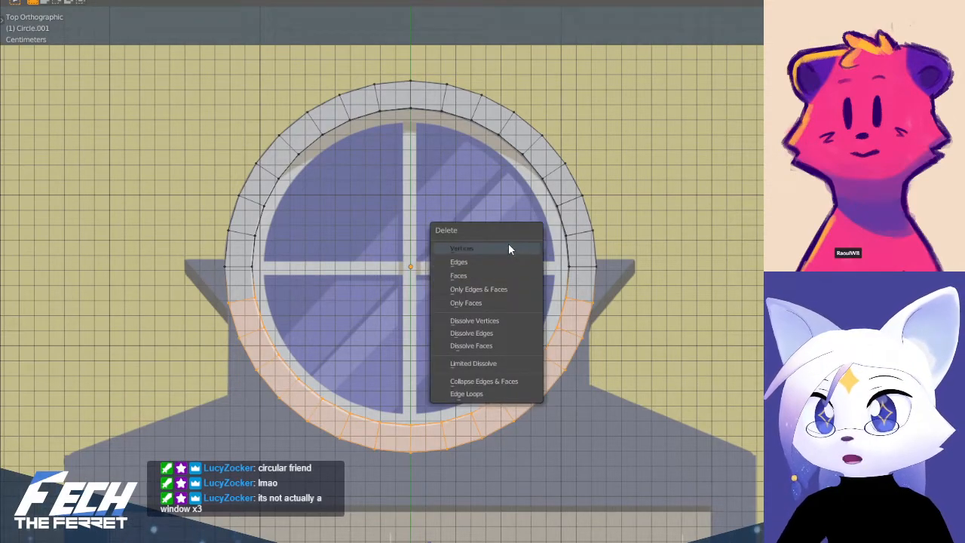
pyautogui.click(508, 242)
# - Select the vertices at the arch's left end and right end in turn
pyautogui.press('b')
pyautogui.moveTo(190, 240); pyautogui.dragTo(260, 273)
pyautogui.hotkey('alt', 'a')
pyautogui.press('b')
pyautogui.moveTo(533, 247); pyautogui.dragTo(717, 300)
# - Lower the arch along Z in the front view until it passes through the window image object
pyautogui.moveTo(513, 304); pyautogui.dragTo(440, 220, button='middle')
pyautogui.press('KP_1')
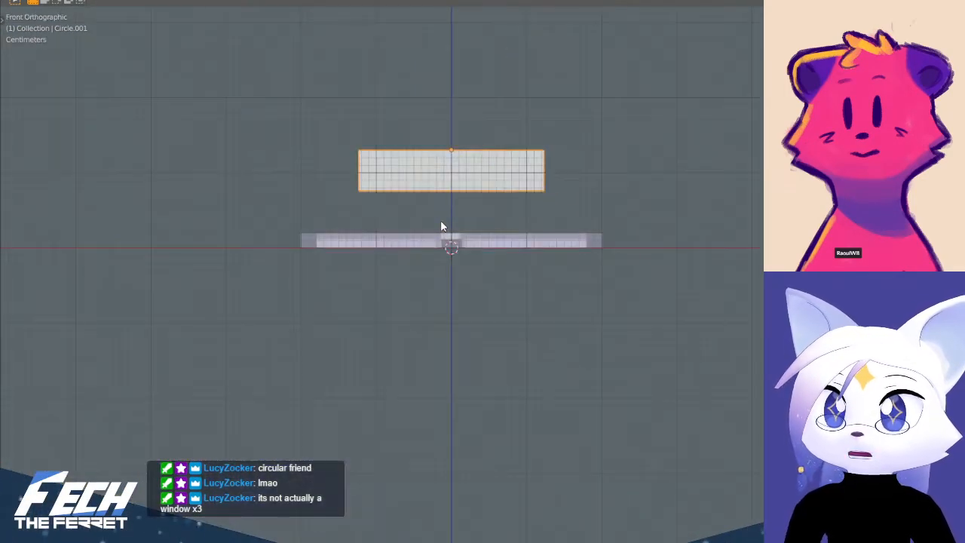
pyautogui.press('g')
pyautogui.press('z')
pyautogui.click(437, 294)
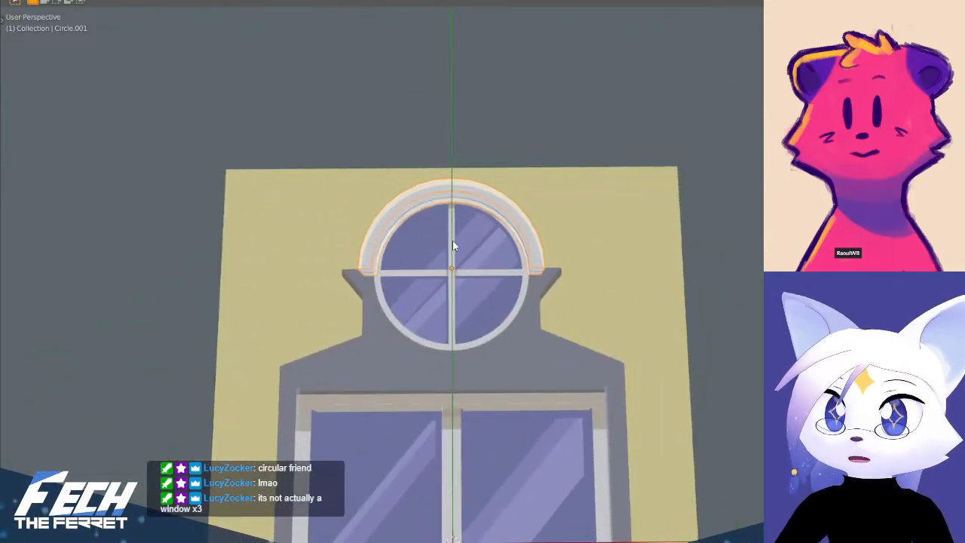
# - Select the window image object together with the arch and cut it with a boolean, using the arch as cutter
pyautogui.click(452, 239)
pyautogui.press('Tab')
pyautogui.scroll(3, 502, 212)
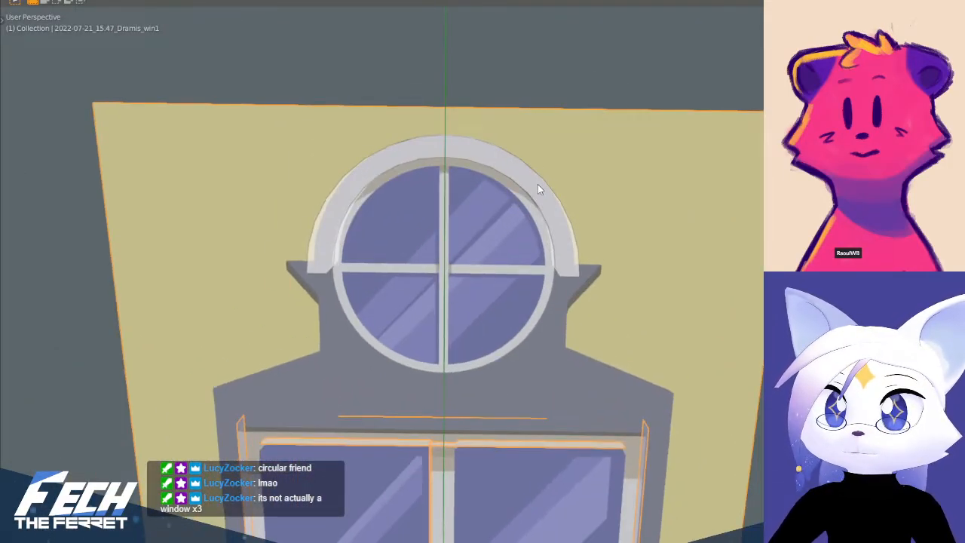
pyautogui.moveTo(628, 309); pyautogui.dragTo(621, 280, button='middle')
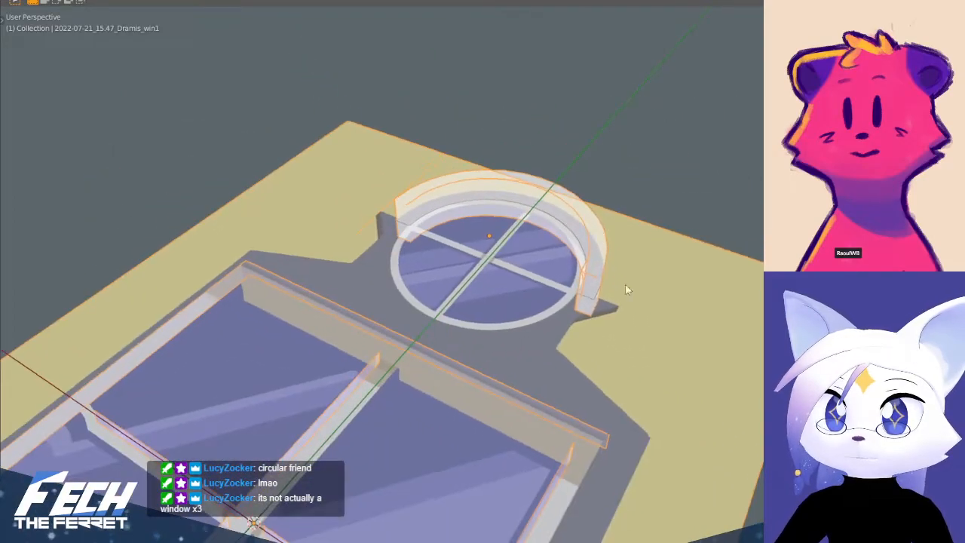
pyautogui.hotkey('shift', 'ctrl', 'b')
pyautogui.click(609, 308)
pyautogui.moveTo(609, 308)
pyautogui.mouseDown(button='middle')
pyautogui.moveTo(549, 257)
pyautogui.moveTo(605, 299)
pyautogui.mouseUp(button='middle')
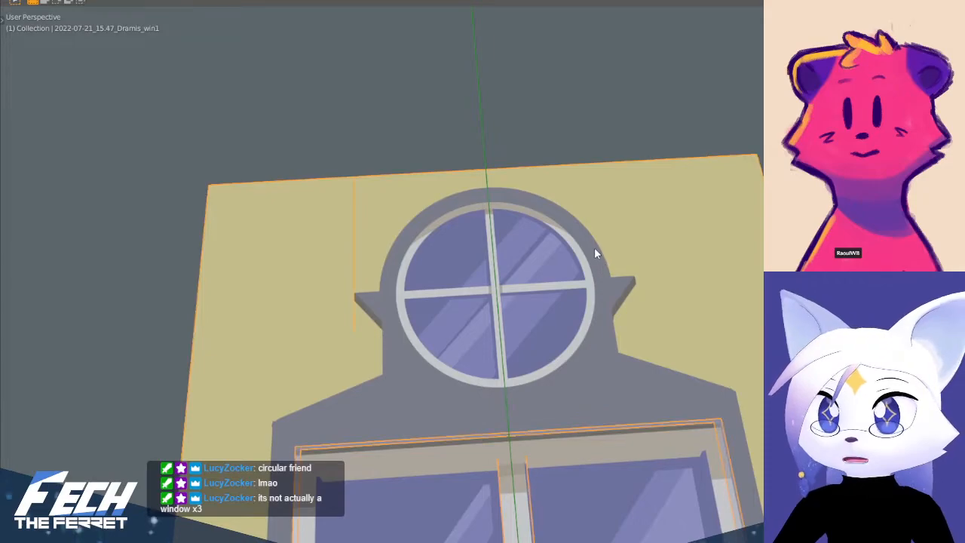
# - Select the cut window object containing the yellow wall and merge all its vertices by distance in Edit Mode
pyautogui.press('Tab')
pyautogui.press('Tab')
pyautogui.hotkey('alt', 'a')
pyautogui.click(733, 277)
pyautogui.press('Tab')
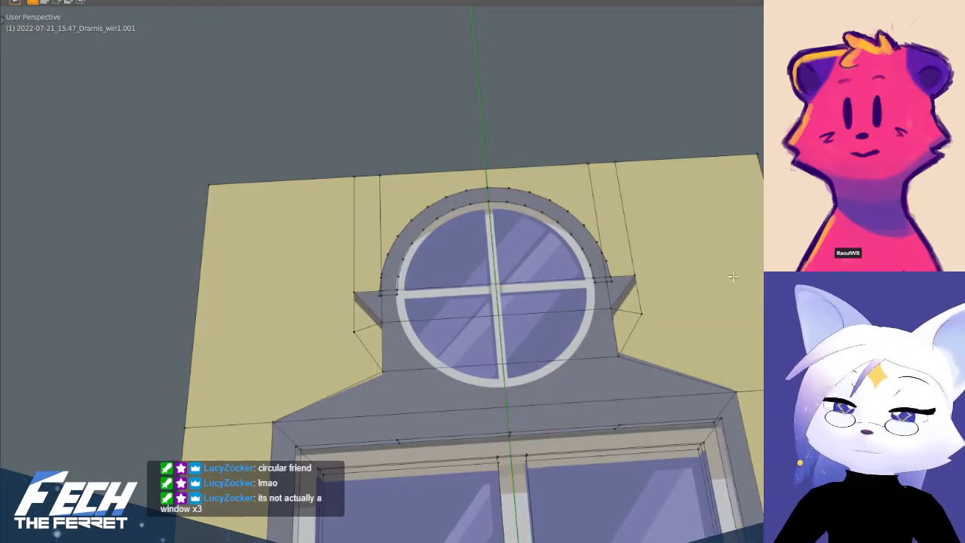
pyautogui.press('Tab')
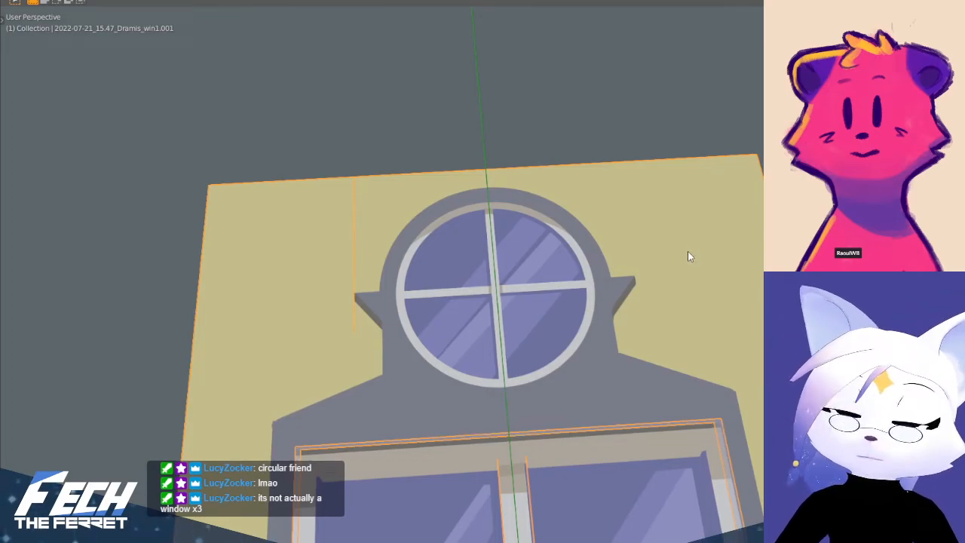
pyautogui.hotkey('ctrl', 'Tab')
pyautogui.click(754, 259)
pyautogui.press('a')
pyautogui.press('m')
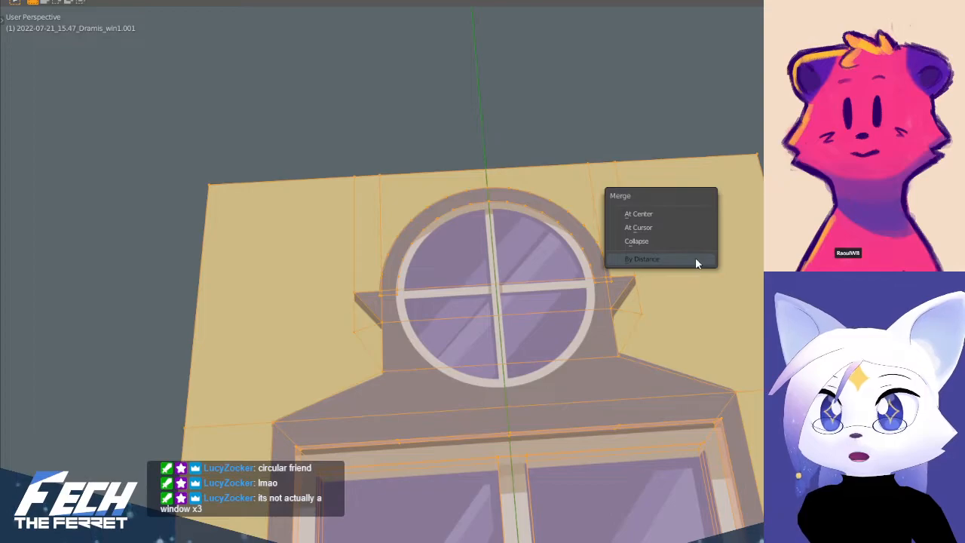
pyautogui.click(697, 260)
# - Examine the vertices at both ends of the arch cut, where it meets the grey side ledges
pyautogui.scroll(5, 337, 273)
pyautogui.hotkey('alt', 'a')
pyautogui.moveTo(337, 274); pyautogui.dragTo(422, 299, button='middle')
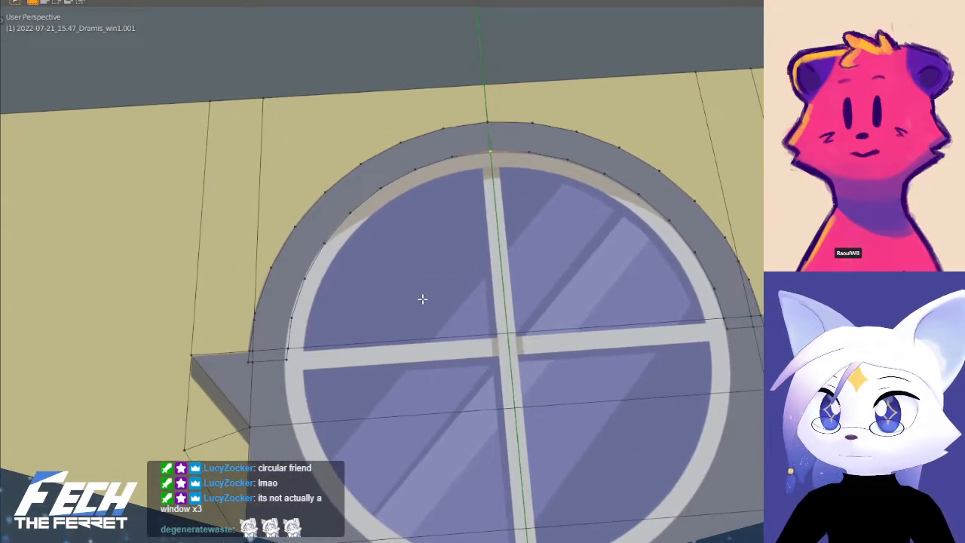
pyautogui.keyDown('shift'); pyautogui.moveTo(626, 252); pyautogui.dragTo(577, 299, button='middle'); pyautogui.keyUp('shift')
pyautogui.click(675, 374)
pyautogui.keyDown('shift'); pyautogui.moveTo(676, 387); pyautogui.dragTo(805, 361, button='middle'); pyautogui.keyUp('shift')
pyautogui.scroll(2, 258, 429)
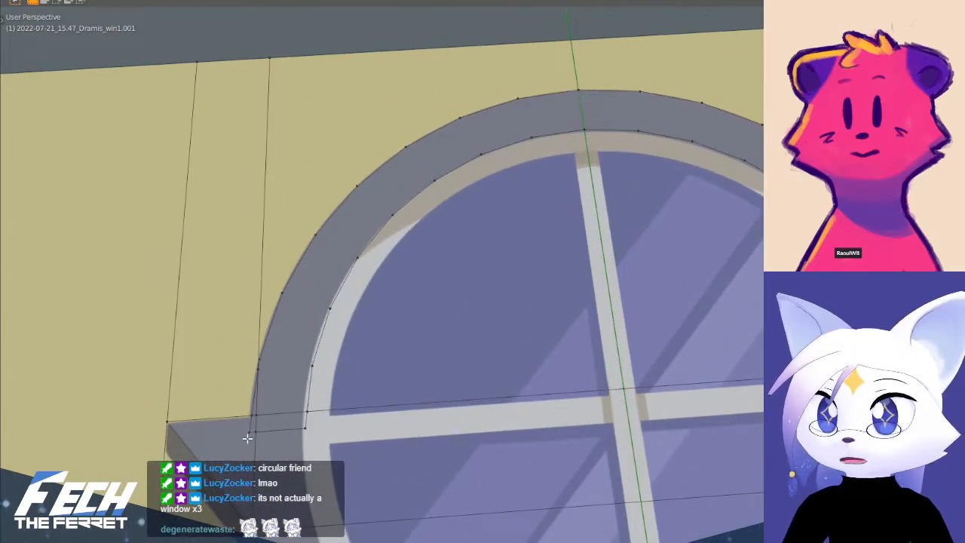
pyautogui.click(275, 432)
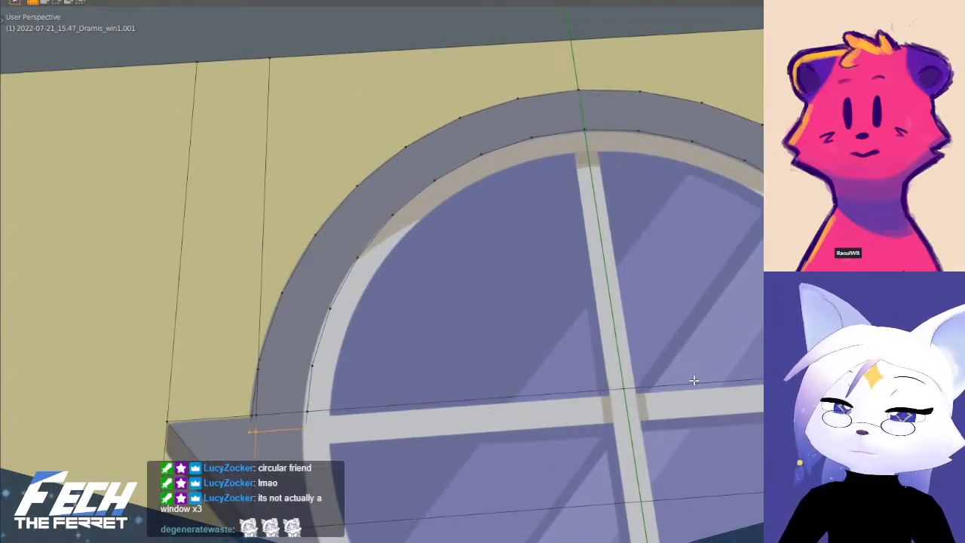
pyautogui.keyDown('shift'); pyautogui.moveTo(694, 381); pyautogui.dragTo(603, 381, button='middle'); pyautogui.keyUp('shift')
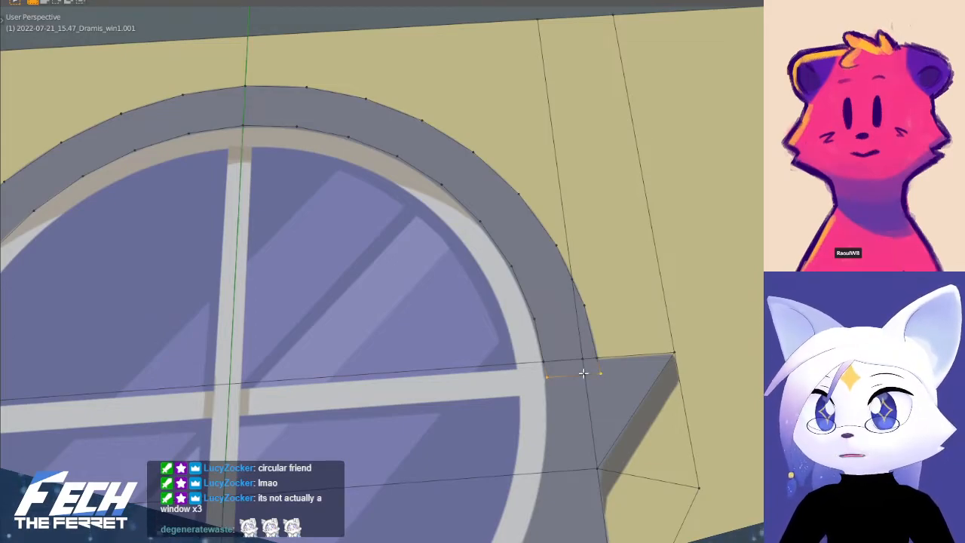
pyautogui.keyDown('shift'); pyautogui.moveTo(485, 313); pyautogui.dragTo(532, 321, button='middle'); pyautogui.keyUp('shift')
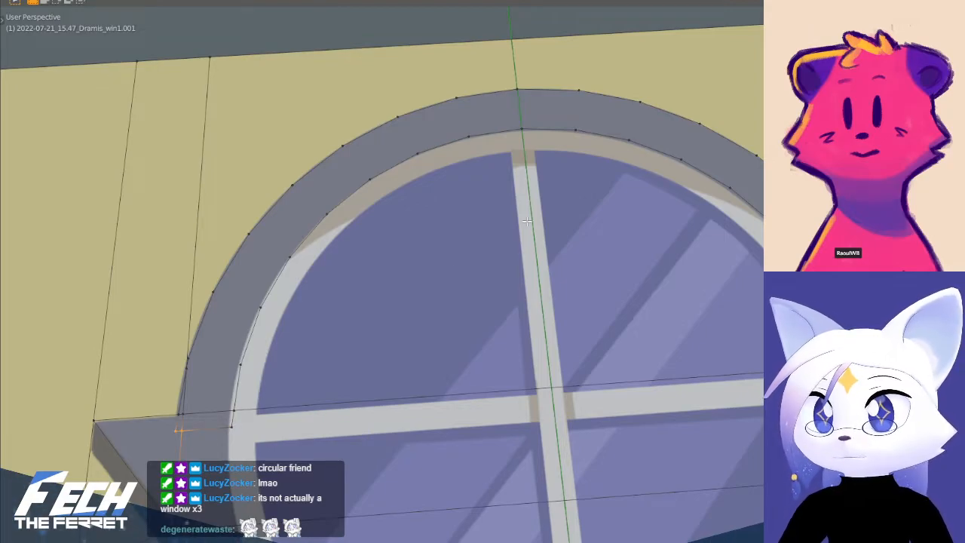
# - Dissolve the inner arc edges above the round window, leaving the straight edge across its middle unselected
pyautogui.click(232, 430)
pyautogui.press('KP_Decimal')
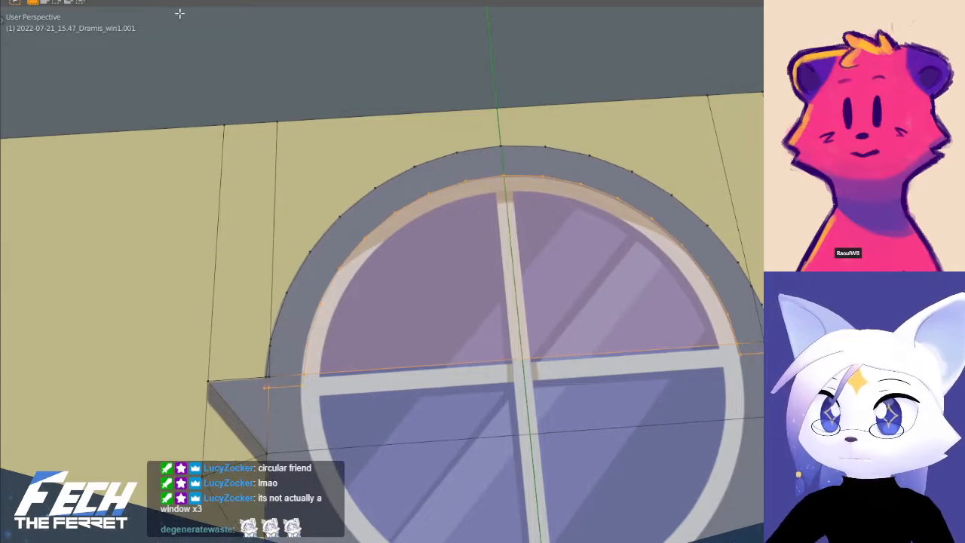
pyautogui.press('3')
pyautogui.press('2')
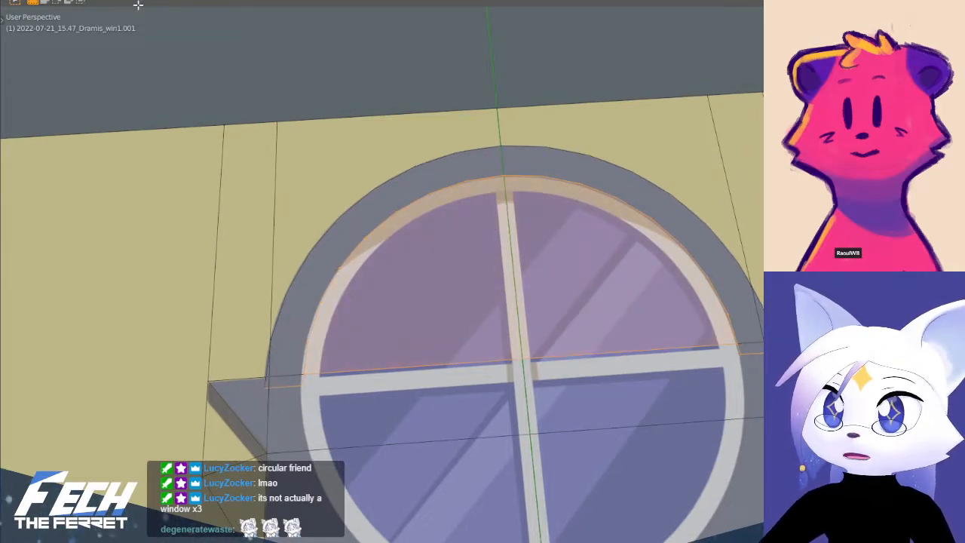
pyautogui.keyDown('shift'); pyautogui.click(469, 364); pyautogui.keyUp('shift')
pyautogui.moveTo(486, 303); pyautogui.dragTo(483, 271, button='middle')
pyautogui.press('x')
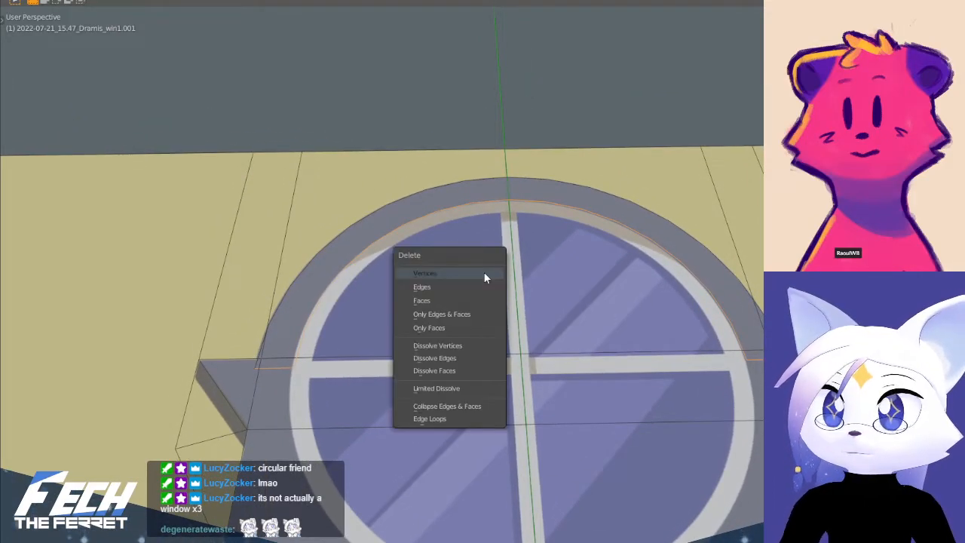
pyautogui.click(454, 358)
pyautogui.moveTo(454, 358); pyautogui.dragTo(566, 293, button='middle')
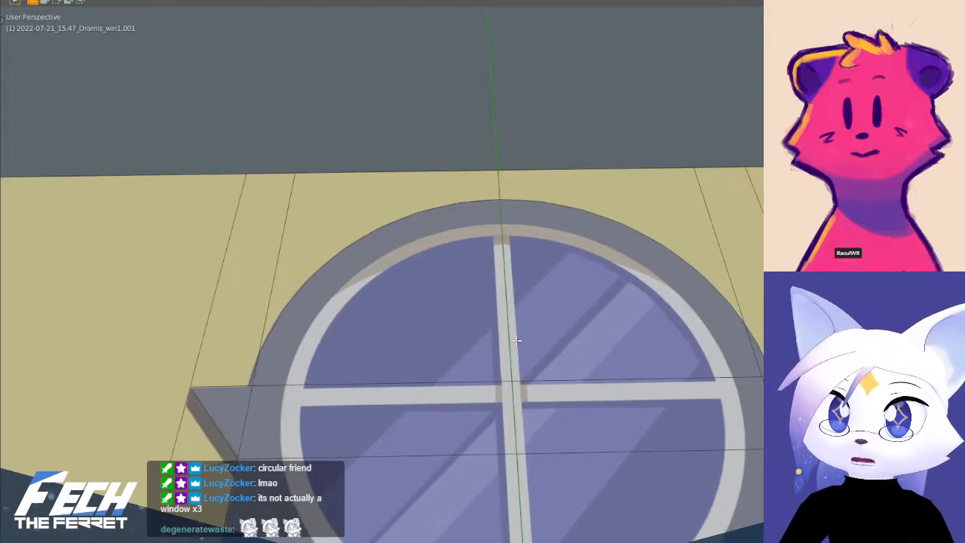
# - Dissolve the two slanted yellow wall edges that run into the arch on either side of the round window
pyautogui.moveTo(640, 299); pyautogui.dragTo(700, 324, button='middle')
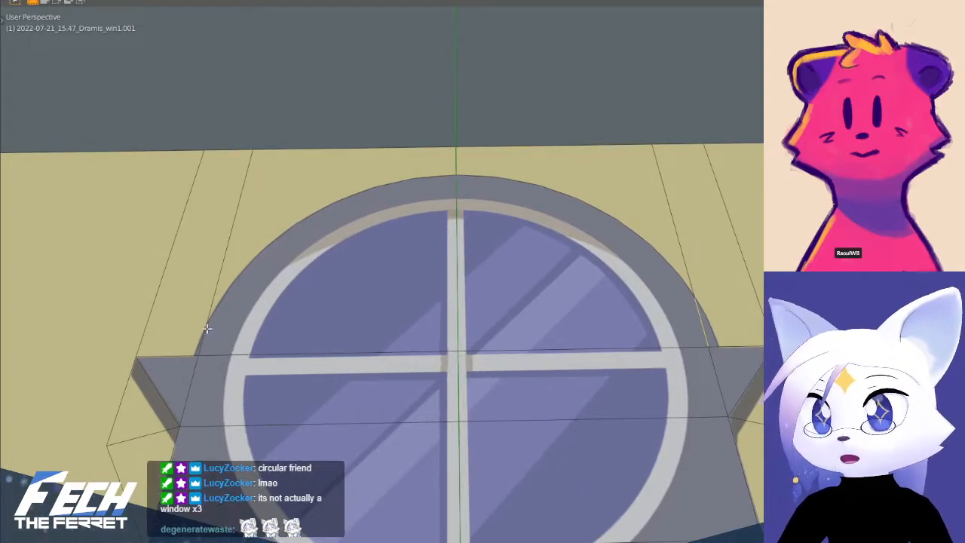
pyautogui.keyDown('shift'); pyautogui.click(247, 150); pyautogui.keyUp('shift')
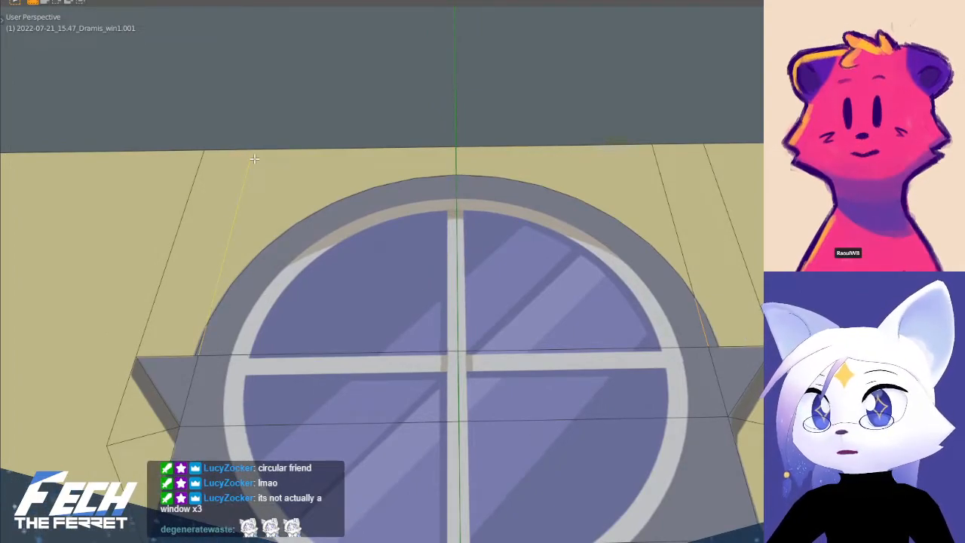
pyautogui.keyDown('shift'); pyautogui.click(659, 152); pyautogui.keyUp('shift')
pyautogui.press('x')
pyautogui.click(698, 290)
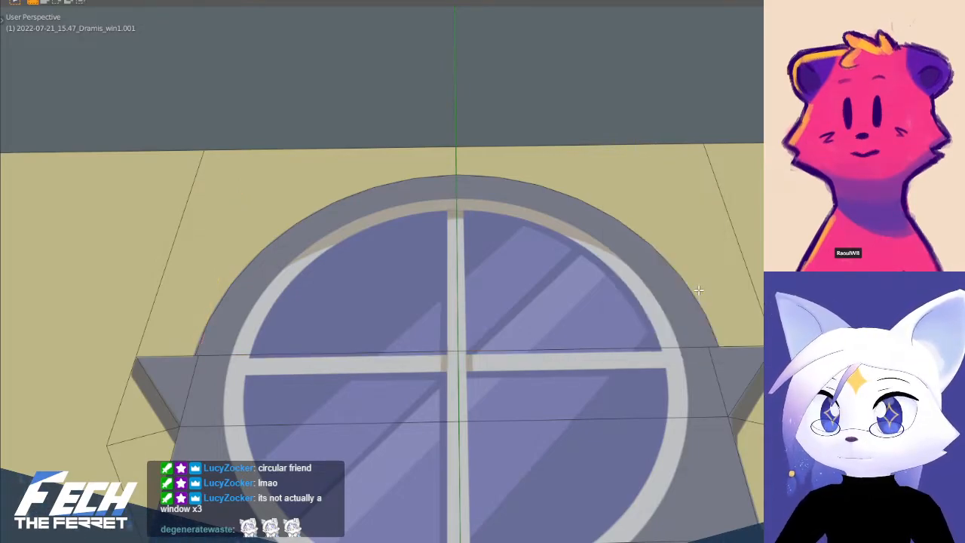
# - Examine the rounded feet below both lower corners of the window surround in the top view
pyautogui.keyDown('shift'); pyautogui.moveTo(553, 302); pyautogui.dragTo(557, 210, button='middle'); pyautogui.keyUp('shift')
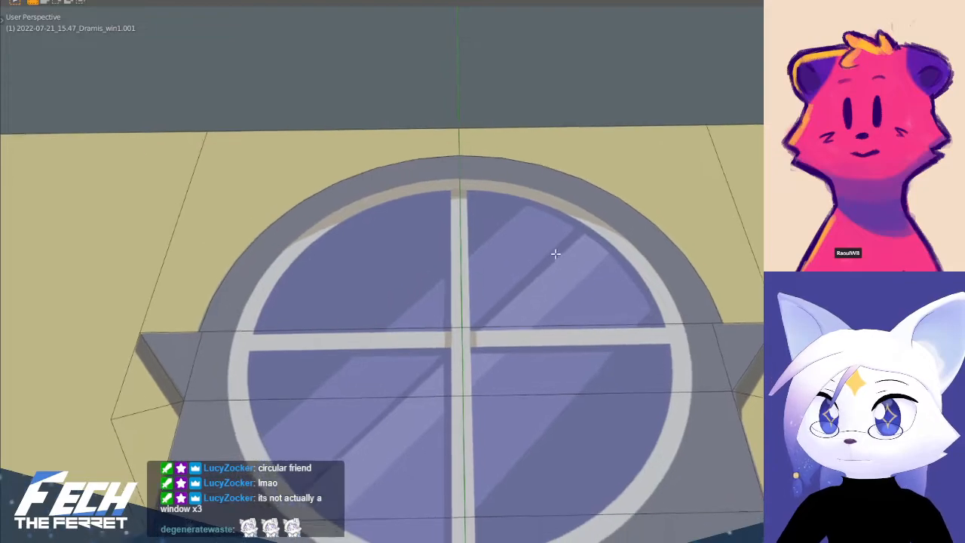
pyautogui.scroll(-2, 557, 210)
pyautogui.keyDown('shift'); pyautogui.moveTo(529, 277); pyautogui.dragTo(548, 239, button='middle'); pyautogui.keyUp('shift')
pyautogui.scroll(-4, 558, 291)
pyautogui.keyDown('shift'); pyautogui.moveTo(522, 302); pyautogui.dragTo(515, 185, button='middle'); pyautogui.keyUp('shift')
pyautogui.scroll(-2, 516, 196)
pyautogui.keyDown('shift'); pyautogui.moveTo(479, 332); pyautogui.dragTo(481, 280, button='middle'); pyautogui.keyUp('shift')
pyautogui.scroll(-1, 483, 257)
pyautogui.keyDown('shift'); pyautogui.moveTo(452, 323); pyautogui.dragTo(452, 246, button='middle'); pyautogui.keyUp('shift')
pyautogui.press('KP_7')
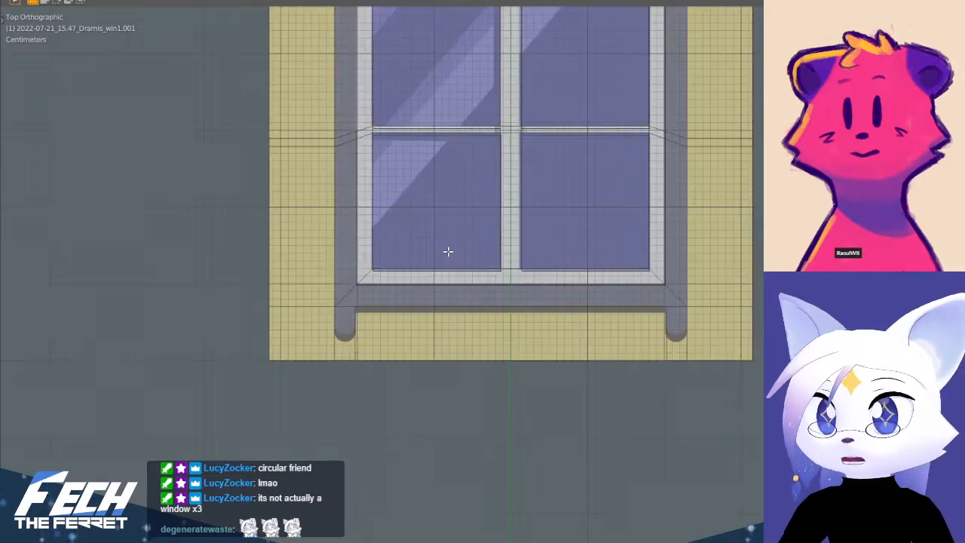
pyautogui.scroll(-2, 452, 246)
pyautogui.keyDown('shift'); pyautogui.moveTo(386, 309); pyautogui.dragTo(416, 276, button='middle'); pyautogui.keyUp('shift')
pyautogui.scroll(7, 416, 276)
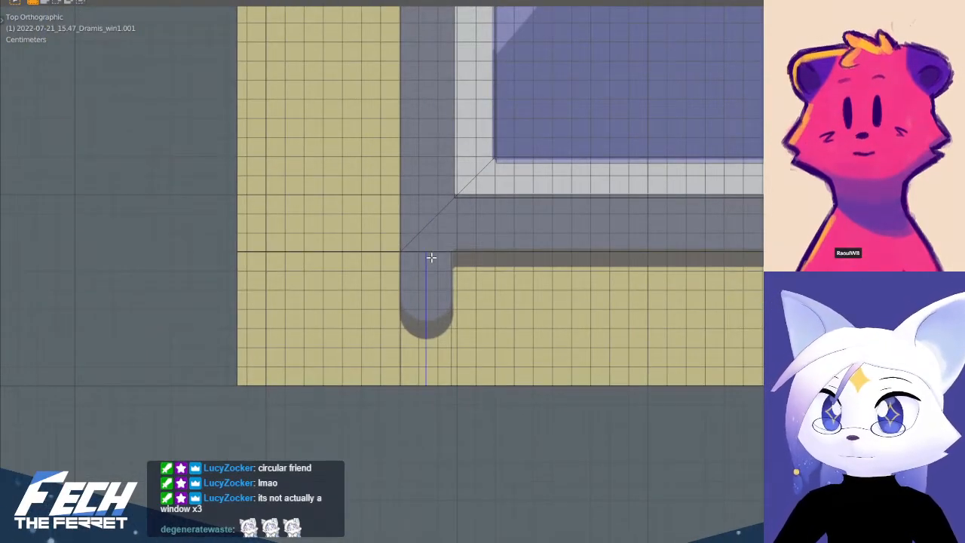
pyautogui.keyDown('shift'); pyautogui.moveTo(431, 259); pyautogui.dragTo(698, 264, button='middle'); pyautogui.keyUp('shift')
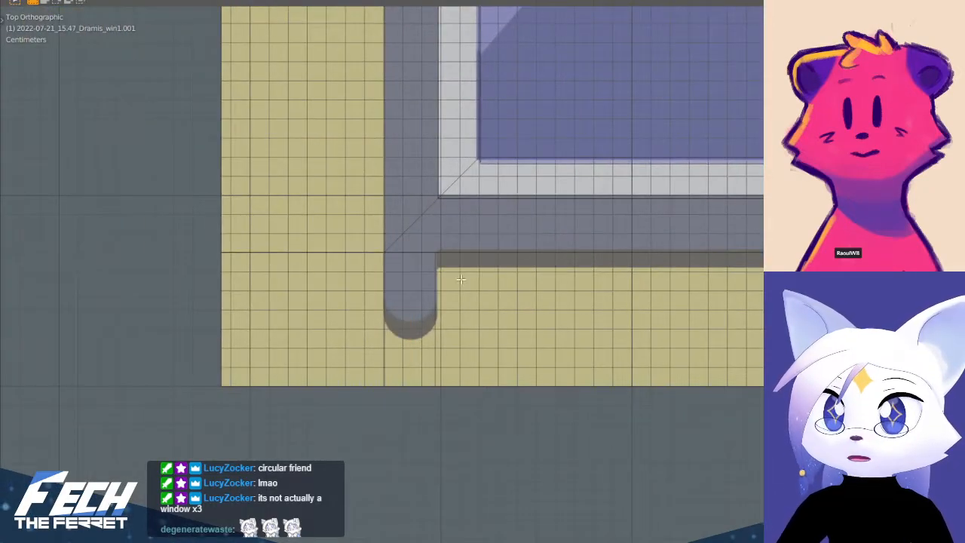
pyautogui.keyDown('shift'); pyautogui.moveTo(609, 280); pyautogui.dragTo(113, 285, button='middle'); pyautogui.keyUp('shift')
pyautogui.keyDown('shift'); pyautogui.moveTo(549, 290); pyautogui.dragTo(301, 288, button='middle'); pyautogui.keyUp('shift')
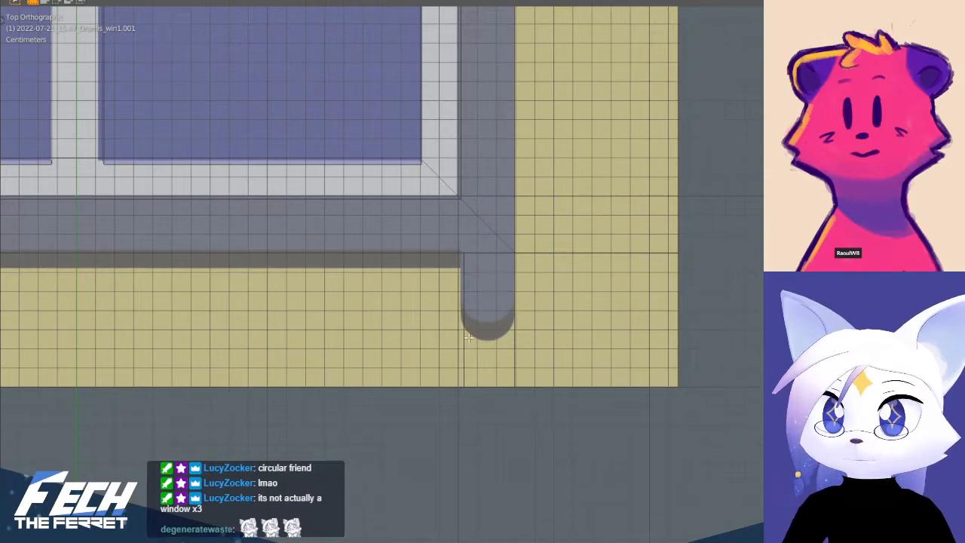
# - Add five evenly spaced lengthwise loop cuts through the right foot of the window surround
pyautogui.scroll(6, 488, 259)
pyautogui.click(489, 260)
pyautogui.scroll(1, 492, 275)
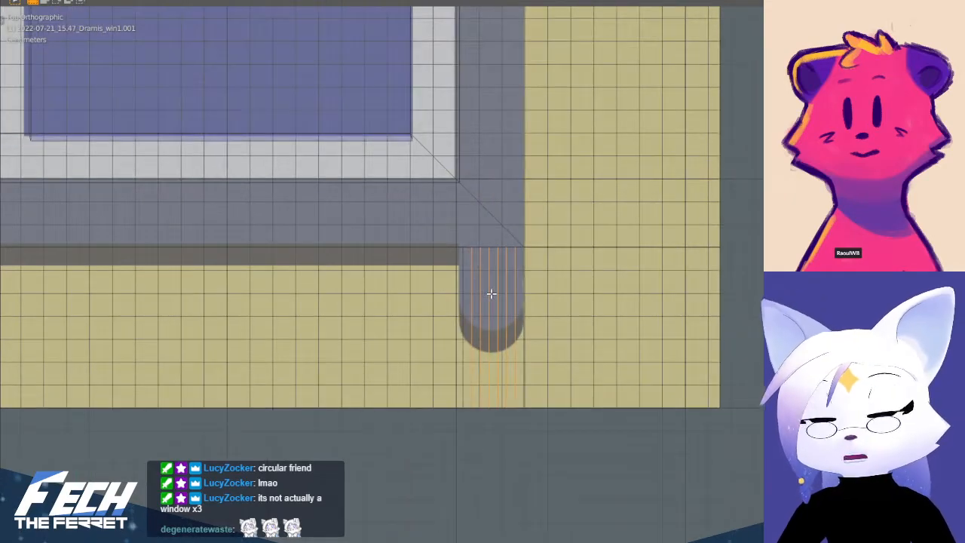
pyautogui.hotkey('alt', 'a')
pyautogui.hotkey('ctrl', 'r')
pyautogui.scroll(3, 491, 267)
pyautogui.scroll(-1, 492, 266)
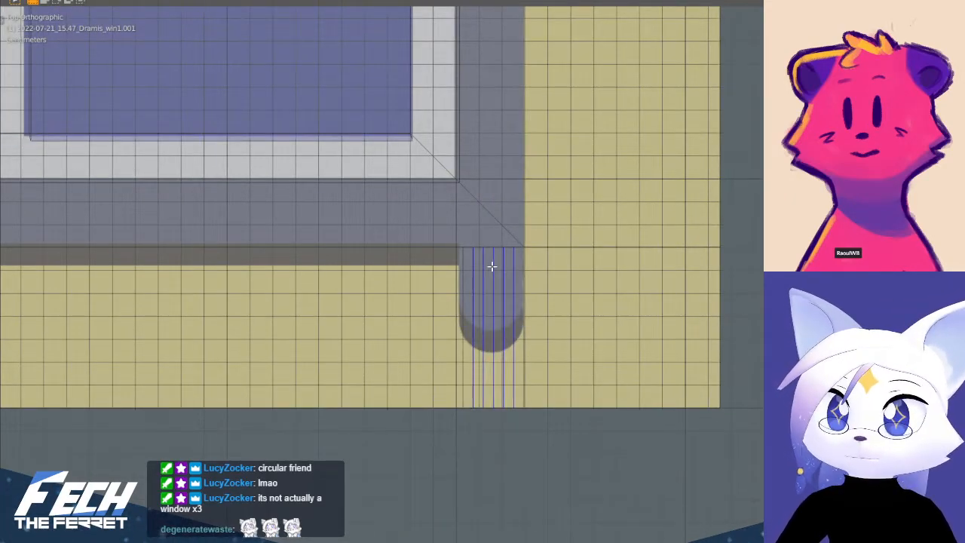
pyautogui.click(492, 266)
pyautogui.rightClick(492, 266)
pyautogui.scroll(2, 515, 278)
pyautogui.keyDown('shift'); pyautogui.moveTo(476, 296); pyautogui.dragTo(469, 264, button='middle'); pyautogui.keyUp('shift')
# - Add a loop cut crosswise through the right foot and slide it to just above the foot's rounded end
pyautogui.hotkey('ctrl', 'r')
pyautogui.click(447, 286)
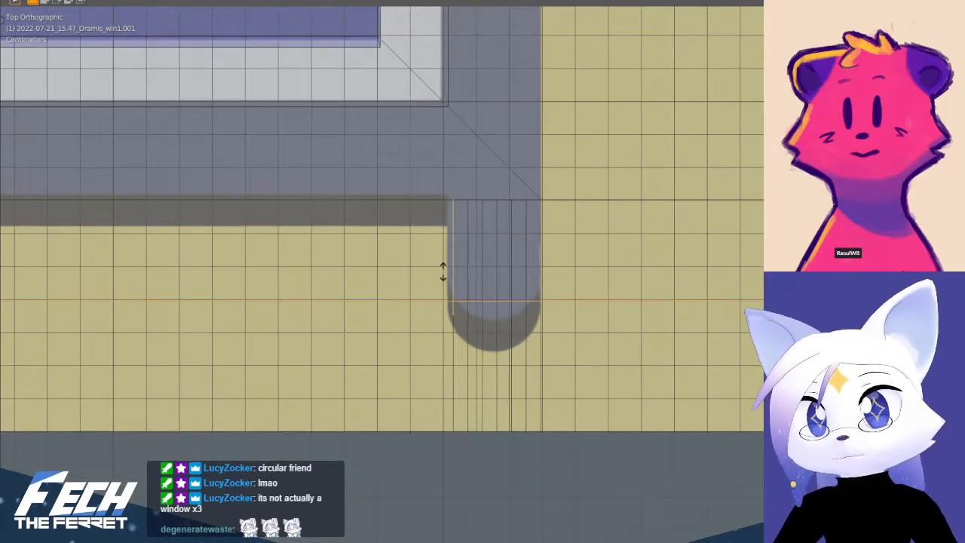
pyautogui.click(443, 257)
# - Set the proportional editing falloff to Sphere and try to move the middle vertex of the foot's cross cut downward
pyautogui.keyDown('alt'); pyautogui.click(445, 218); pyautogui.keyUp('alt')
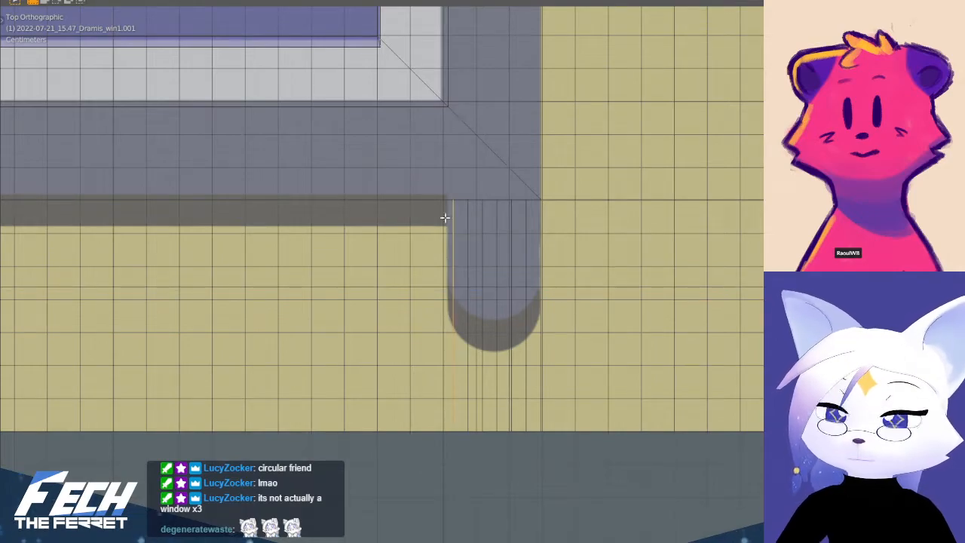
pyautogui.click(132, 1)
pyautogui.click(487, 286)
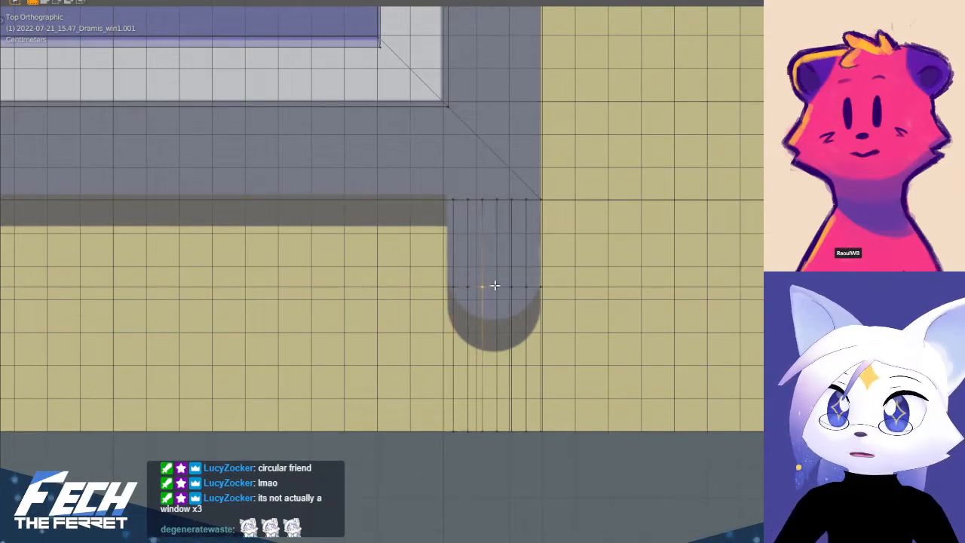
pyautogui.click(496, 286)
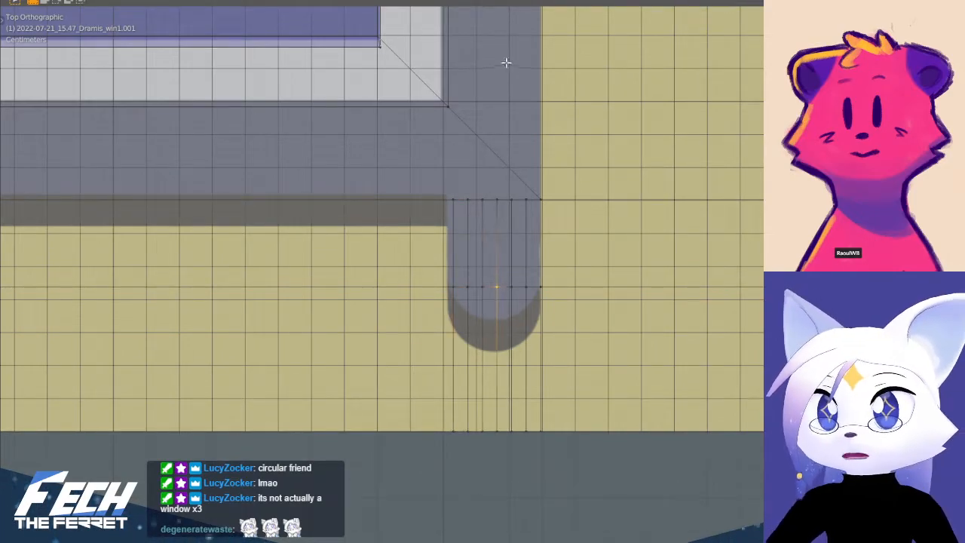
pyautogui.click(555, 4)
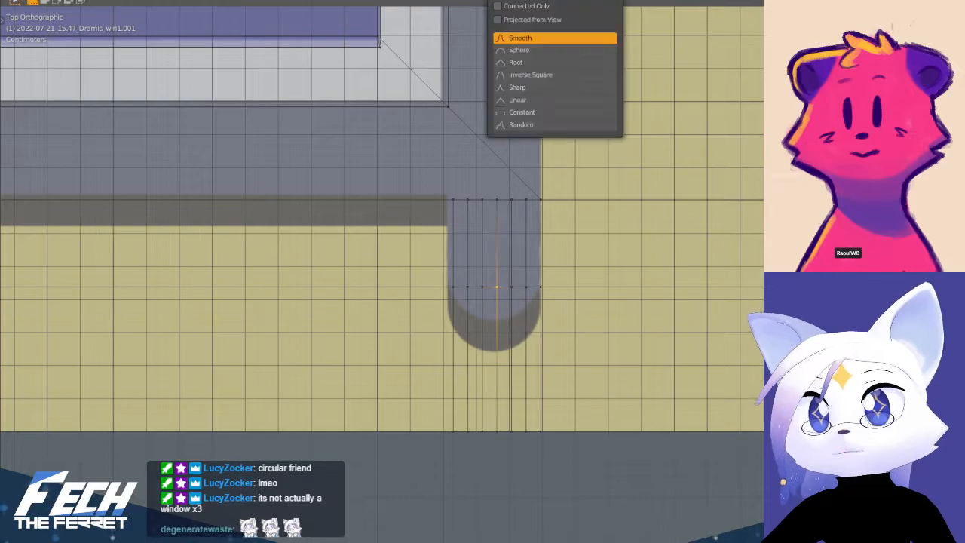
pyautogui.click(545, 51)
pyautogui.press('g')
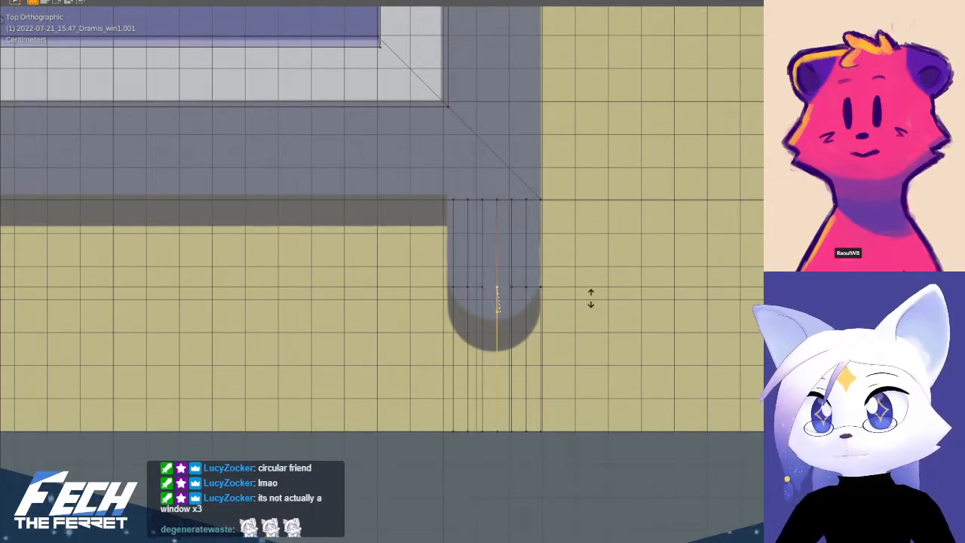
pyautogui.click(593, 301)
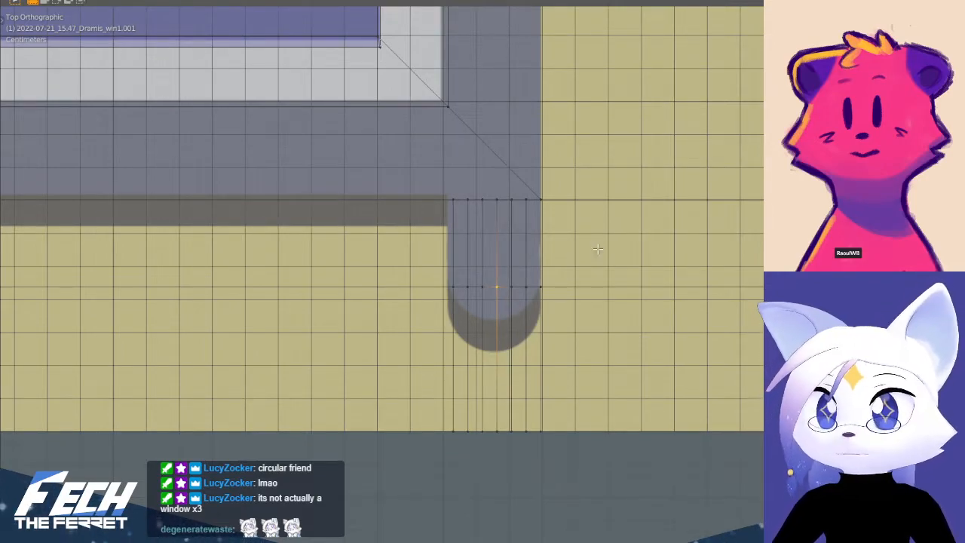
# - Try to slide the foot's middle vertex down along its edge to the lower rim of the light grey area
pyautogui.press('g')
pyautogui.press('g')
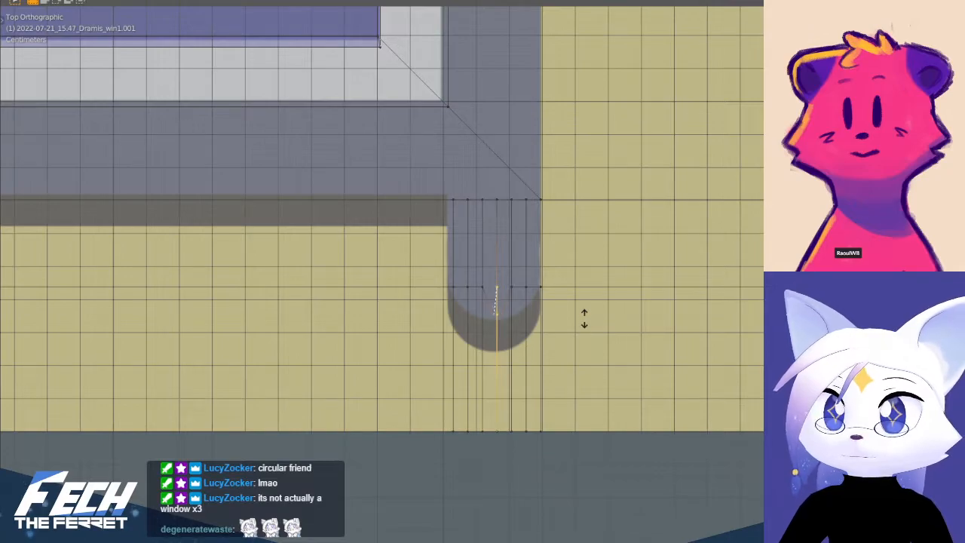
pyautogui.click(584, 321)
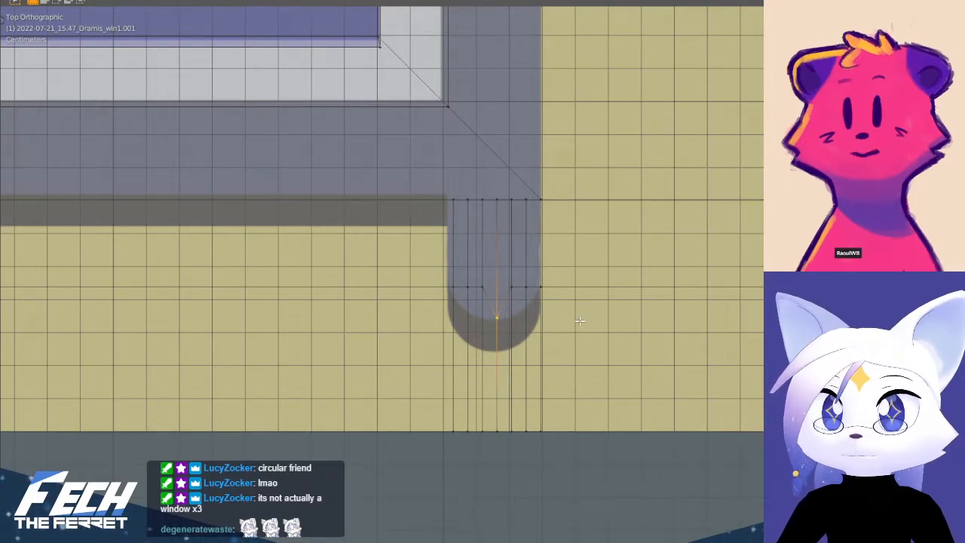
pyautogui.keyDown('shift'); pyautogui.moveTo(580, 320); pyautogui.dragTo(578, 356, button='middle'); pyautogui.keyUp('shift')
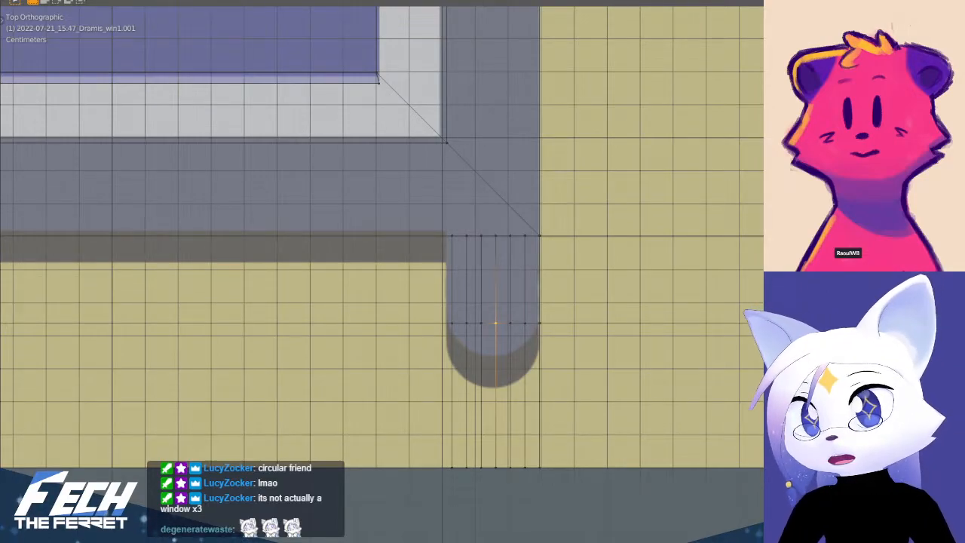
pyautogui.keyDown('shift'); pyautogui.moveTo(371, 138); pyautogui.dragTo(453, 172, button='middle'); pyautogui.keyUp('shift')
pyautogui.scroll(-2, 489, 276)
pyautogui.keyDown('shift'); pyautogui.moveTo(526, 307); pyautogui.dragTo(474, 288, button='middle'); pyautogui.keyUp('shift')
pyautogui.click(473, 309)
pyautogui.hotkey('alt', 'a')
pyautogui.keyDown('alt'); pyautogui.click(558, 314); pyautogui.keyUp('alt')
pyautogui.keyDown('shift'); pyautogui.moveTo(381, 284); pyautogui.dragTo(424, 346, button='middle'); pyautogui.keyUp('shift')
pyautogui.scroll(1, 494, 320)
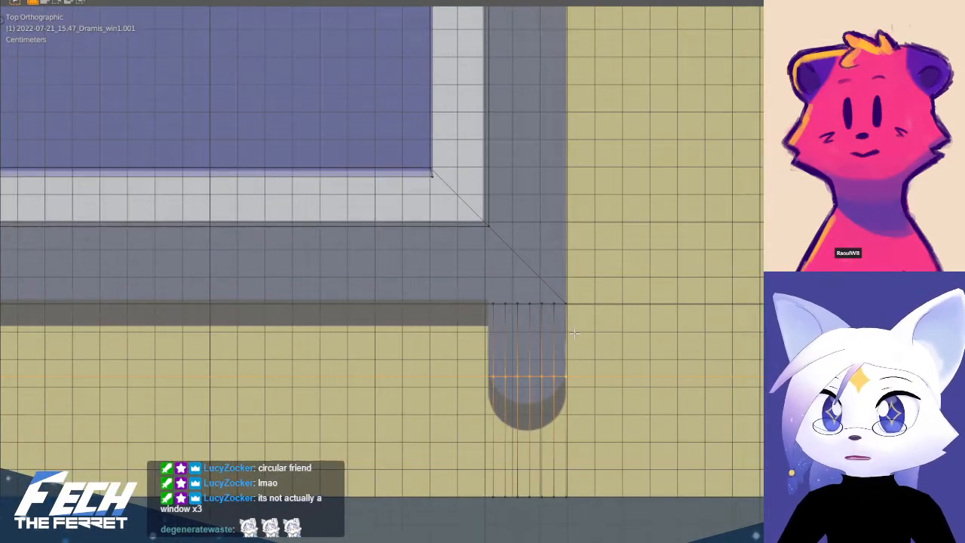
pyautogui.keyDown('shift'); pyautogui.moveTo(575, 333); pyautogui.dragTo(532, 291, button='middle'); pyautogui.keyUp('shift')
pyautogui.keyDown('alt'); pyautogui.click(519, 305); pyautogui.keyUp('alt')
pyautogui.keyDown('alt'); pyautogui.keyDown('shift'); pyautogui.click(498, 306); pyautogui.keyUp('shift'); pyautogui.keyUp('alt')
pyautogui.keyDown('alt'); pyautogui.keyDown('shift'); pyautogui.click(480, 305); pyautogui.keyUp('shift'); pyautogui.keyUp('alt')
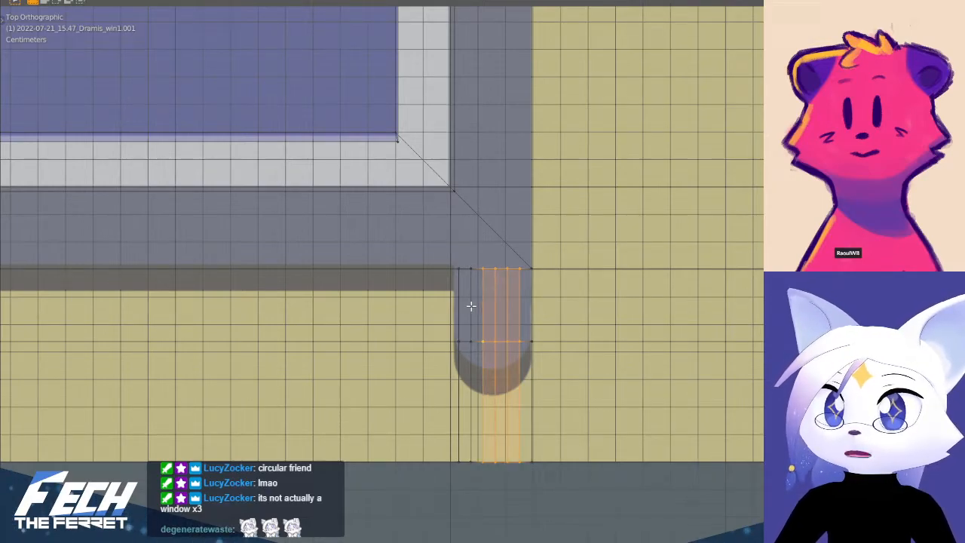
pyautogui.keyDown('alt'); pyautogui.keyDown('shift'); pyautogui.click(468, 305); pyautogui.keyUp('shift'); pyautogui.keyUp('alt')
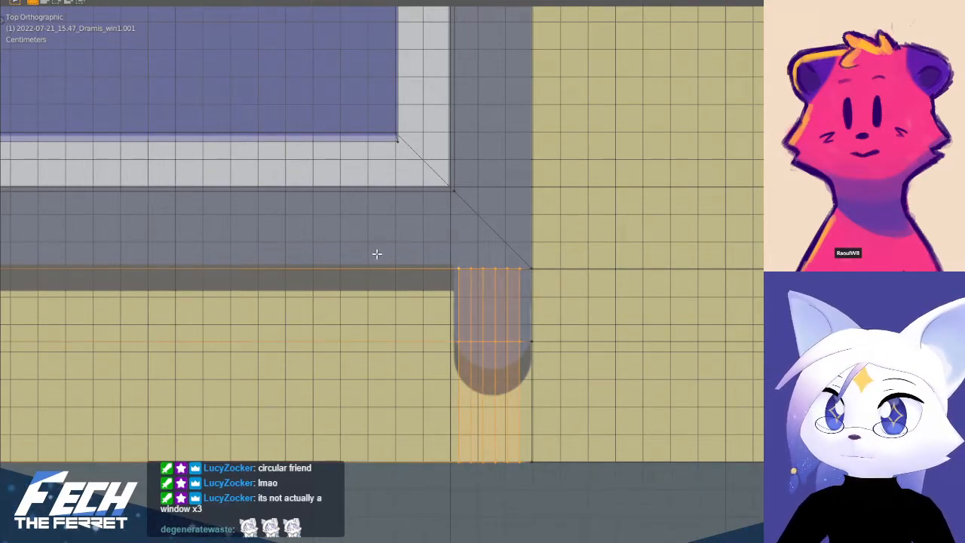
# - Select the six lengthwise edge loops of the right foot in edge mode and dissolve them
pyautogui.press('2')
pyautogui.keyDown('alt'); pyautogui.click(458, 292); pyautogui.keyUp('alt')
pyautogui.keyDown('alt'); pyautogui.keyDown('shift'); pyautogui.click(469, 293); pyautogui.keyUp('shift'); pyautogui.keyUp('alt')
pyautogui.keyDown('alt'); pyautogui.keyDown('shift'); pyautogui.click(483, 294); pyautogui.keyUp('shift'); pyautogui.keyUp('alt')
pyautogui.keyDown('alt'); pyautogui.keyDown('shift'); pyautogui.click(494, 297); pyautogui.keyUp('shift'); pyautogui.keyUp('alt')
pyautogui.keyDown('alt'); pyautogui.keyDown('shift'); pyautogui.click(507, 299); pyautogui.keyUp('shift'); pyautogui.keyUp('alt')
pyautogui.keyDown('alt'); pyautogui.keyDown('shift'); pyautogui.click(519, 299); pyautogui.keyUp('shift'); pyautogui.keyUp('alt')
pyautogui.press('x')
pyautogui.click(518, 301)
# - Compare the left and right feet in the top view and try new loop cuts through the right foot
pyautogui.scroll(-3, 499, 294)
pyautogui.moveTo(362, 287)
pyautogui.keyDown('shift'); pyautogui.mouseDown(button='middle')
pyautogui.moveTo(753, 288)
pyautogui.moveTo(392, 288)
pyautogui.moveTo(372, 298)
pyautogui.mouseUp(button='middle'); pyautogui.keyUp('shift')
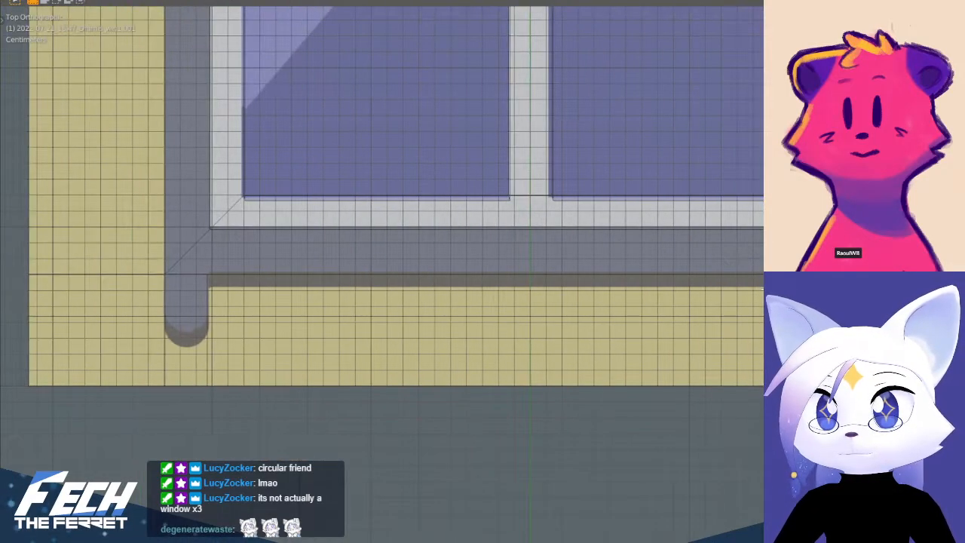
pyautogui.scroll(4, 477, 305)
pyautogui.keyDown('shift'); pyautogui.moveTo(488, 306); pyautogui.dragTo(474, 269, button='middle'); pyautogui.keyUp('shift')
pyautogui.scroll(-3, 453, 247)
pyautogui.press('Tab')
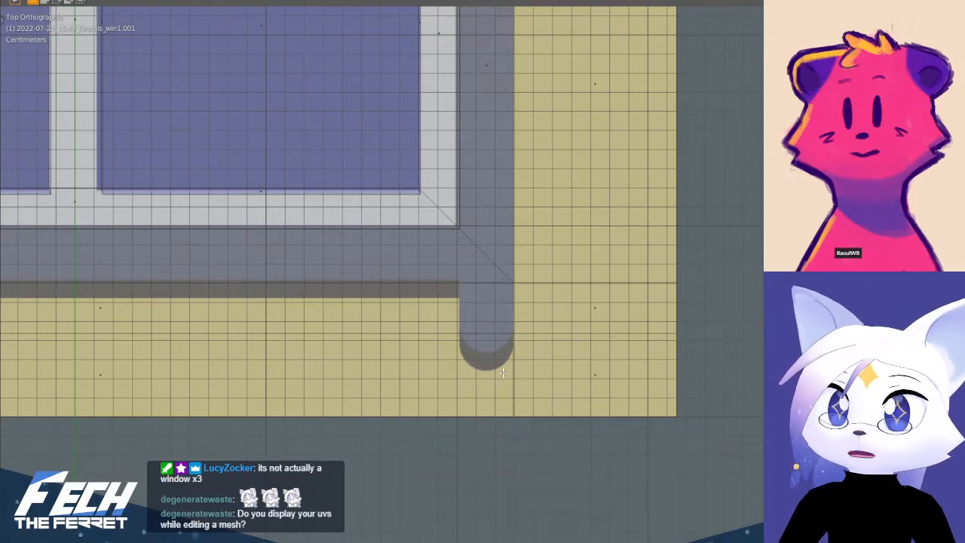
pyautogui.keyDown('shift'); pyautogui.moveTo(506, 353); pyautogui.dragTo(532, 399, button='middle'); pyautogui.keyUp('shift')
pyautogui.hotkey('ctrl', 'r')
pyautogui.scroll(5, 508, 330)
# - Undo the edge loop removal and dissolve only the right foot's inner lengthwise loops, keeping its outer edges
pyautogui.hotkey('ctrl', 'z')
pyautogui.hotkey('ctrl', 'z')
pyautogui.hotkey('ctrl', 'z')
pyautogui.hotkey('ctrl', 'z')
pyautogui.hotkey('ctrl', 'z')
pyautogui.hotkey('ctrl', 'z')
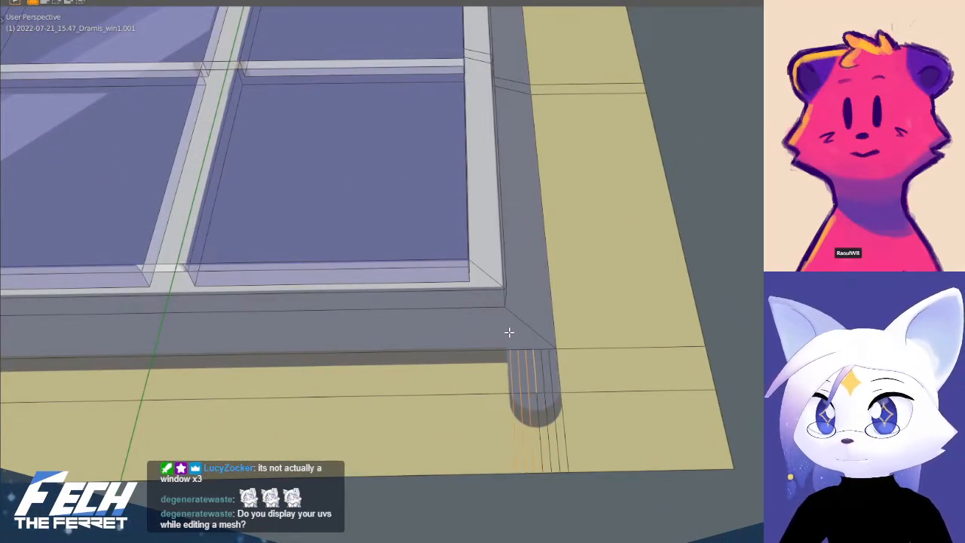
pyautogui.press('x')
pyautogui.click(550, 380)
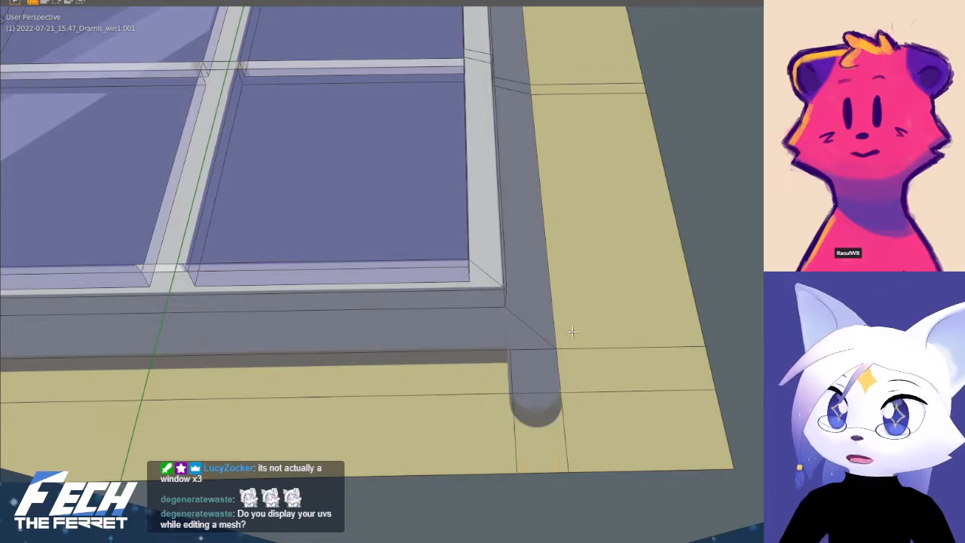
# - Examine the whole window mesh, from the round upper window down to the feet, in perspective and top view
pyautogui.keyDown('shift'); pyautogui.moveTo(481, 291); pyautogui.dragTo(610, 343, button='middle'); pyautogui.keyUp('shift')
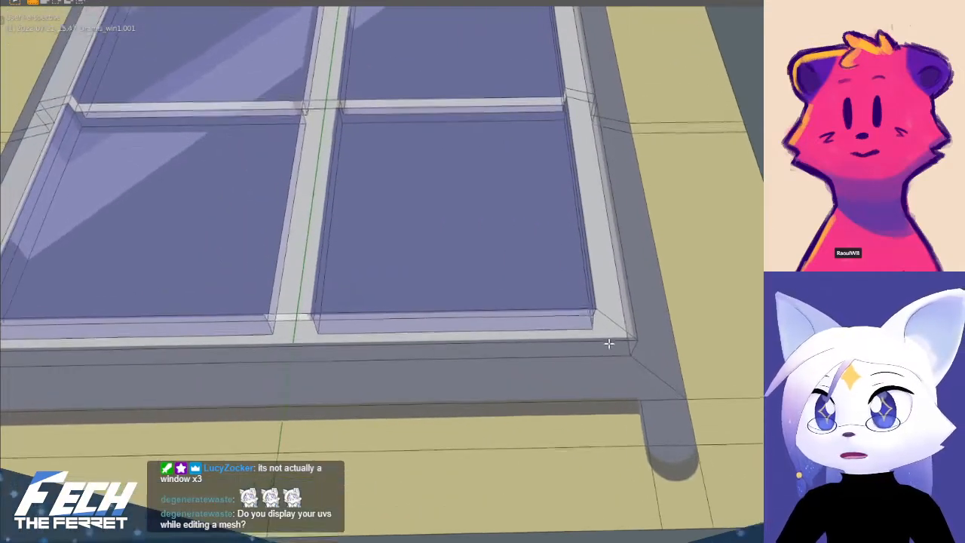
pyautogui.scroll(-5, 603, 326)
pyautogui.keyDown('shift'); pyautogui.moveTo(502, 173); pyautogui.dragTo(513, 289, button='middle'); pyautogui.keyUp('shift')
pyautogui.scroll(1, 513, 289)
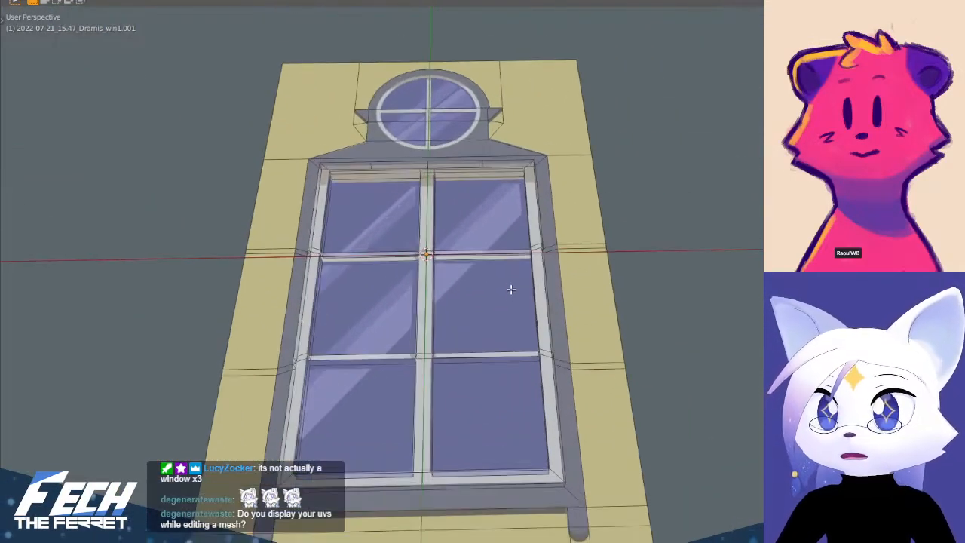
pyautogui.keyDown('shift'); pyautogui.moveTo(526, 162); pyautogui.dragTo(525, 329, button='middle'); pyautogui.keyUp('shift')
pyautogui.scroll(3, 511, 287)
pyautogui.scroll(2, 508, 235)
pyautogui.keyDown('shift'); pyautogui.moveTo(520, 242); pyautogui.dragTo(493, 161, button='middle'); pyautogui.keyUp('shift')
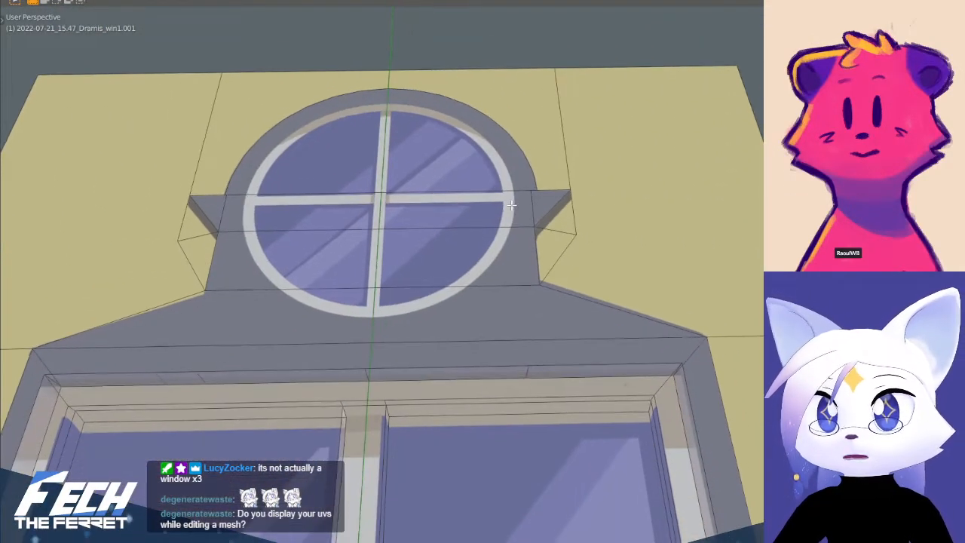
pyautogui.press('KP_7')
pyautogui.scroll(-5, 475, 212)
pyautogui.keyDown('shift'); pyautogui.moveTo(475, 346); pyautogui.dragTo(478, 113, button='middle'); pyautogui.keyUp('shift')
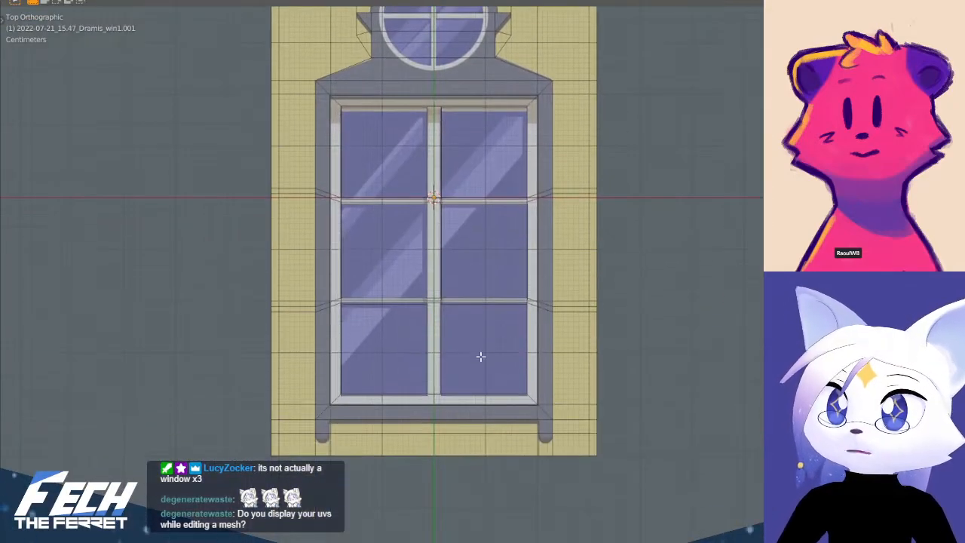
# - Examine the lower window and the right foot's rounded end against the reference image in the top view
pyautogui.keyDown('shift'); pyautogui.moveTo(482, 329); pyautogui.dragTo(472, 230, button='middle'); pyautogui.keyUp('shift')
pyautogui.scroll(1, 609, 344)
pyautogui.scroll(4, 528, 348)
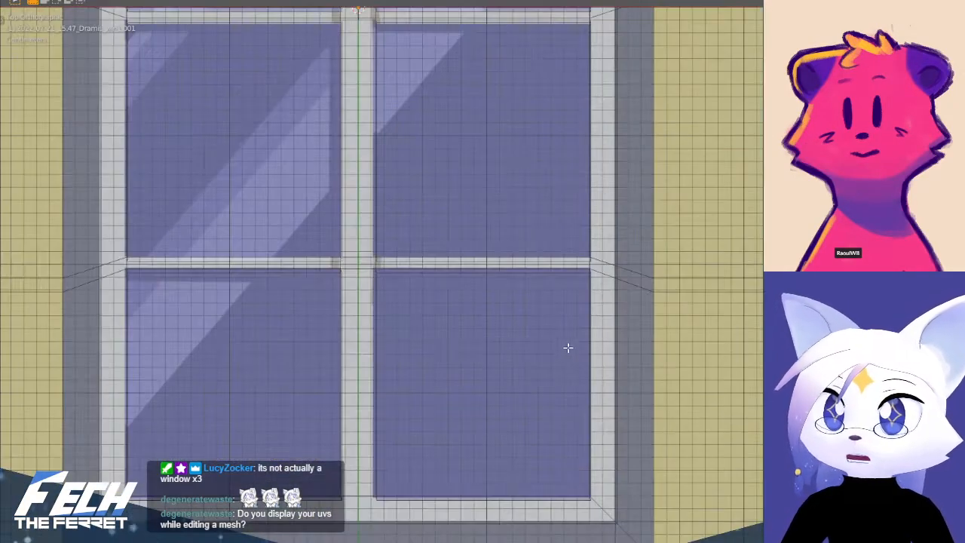
pyautogui.keyDown('shift'); pyautogui.moveTo(566, 345); pyautogui.dragTo(421, 184, button='middle'); pyautogui.keyUp('shift')
pyautogui.scroll(-4, 421, 185)
pyautogui.keyDown('shift'); pyautogui.moveTo(471, 343); pyautogui.dragTo(498, 384, button='middle'); pyautogui.keyUp('shift')
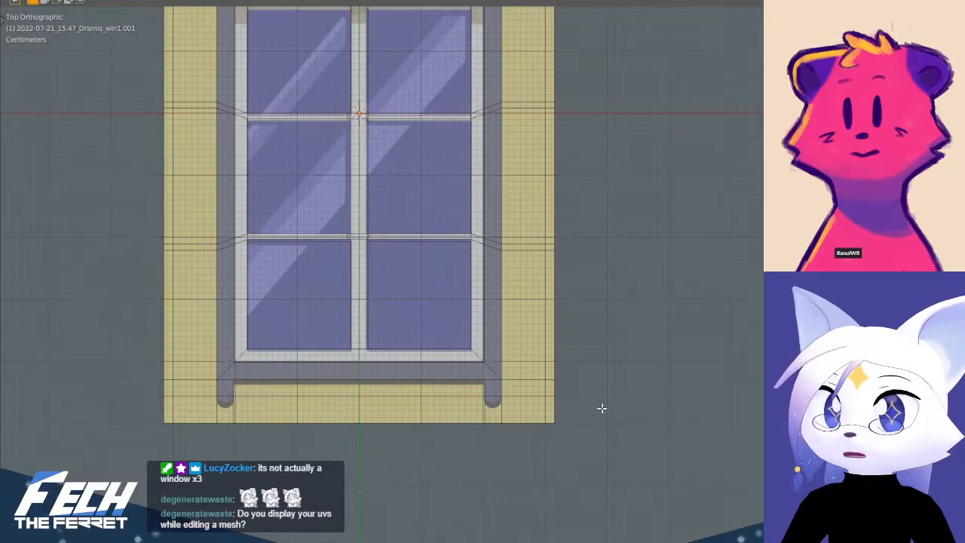
pyautogui.keyDown('shift'); pyautogui.moveTo(420, 365); pyautogui.dragTo(450, 299, button='middle'); pyautogui.keyUp('shift')
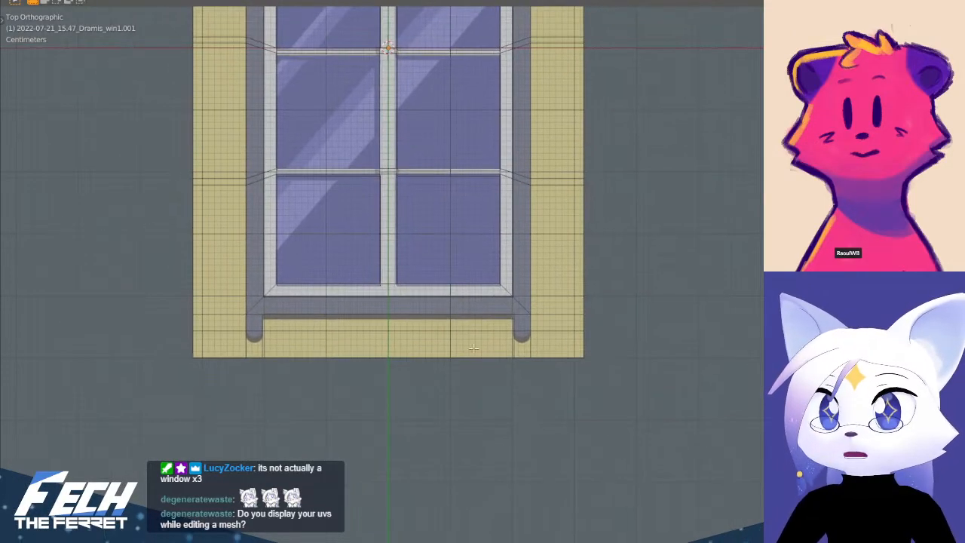
pyautogui.scroll(4, 483, 353)
pyautogui.keyDown('shift'); pyautogui.moveTo(580, 379); pyautogui.dragTo(556, 373, button='middle'); pyautogui.keyUp('shift')
pyautogui.keyDown('shift'); pyautogui.moveTo(491, 329); pyautogui.dragTo(431, 238, button='middle'); pyautogui.keyUp('shift')
pyautogui.scroll(4, 585, 282)
pyautogui.keyDown('shift'); pyautogui.moveTo(614, 290); pyautogui.dragTo(522, 285, button='middle'); pyautogui.keyUp('shift')
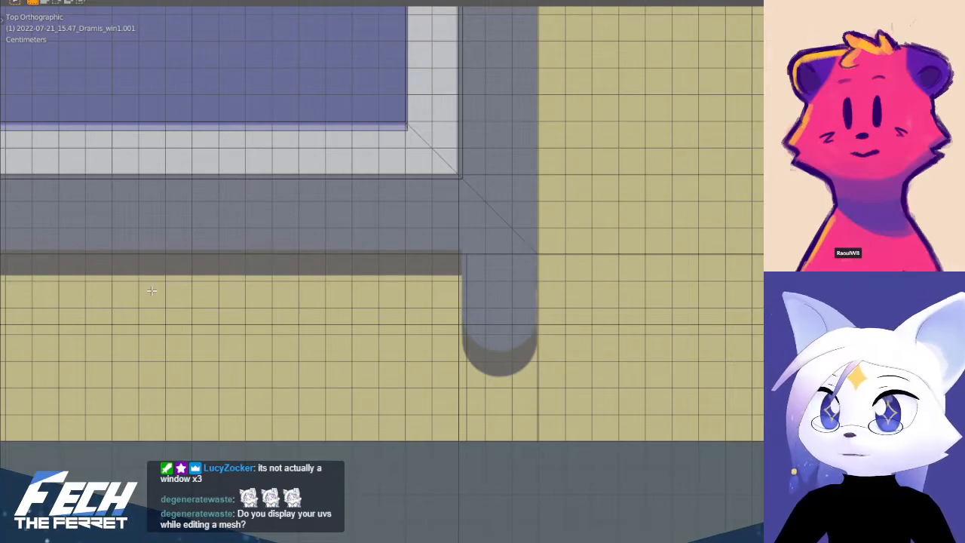
pyautogui.scroll(6, 123, 259)
pyautogui.scroll(-6, 122, 258)
pyautogui.keyDown('shift'); pyautogui.moveTo(492, 269); pyautogui.dragTo(445, 241, button='middle'); pyautogui.keyUp('shift')
pyautogui.scroll(4, 471, 283)
pyautogui.keyDown('shift'); pyautogui.moveTo(523, 271); pyautogui.dragTo(476, 198, button='middle'); pyautogui.keyUp('shift')
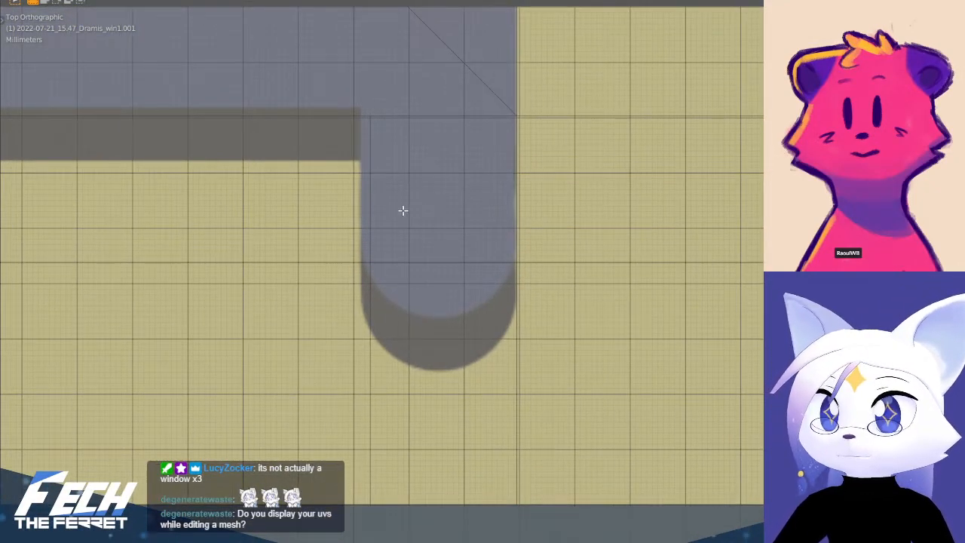
# - Select the right foot's inner side edge and check its alignment with the image in perspective and top view
pyautogui.click(355, 192)
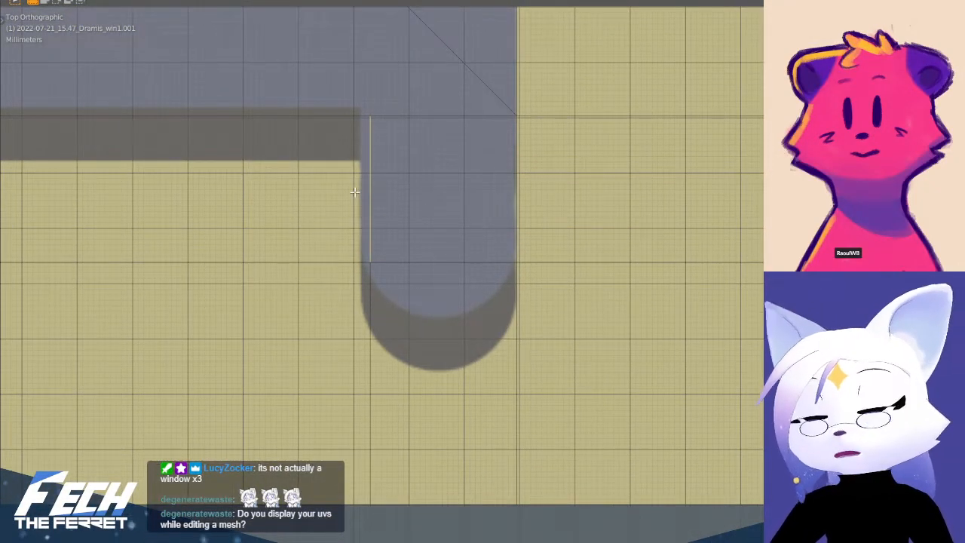
pyautogui.moveTo(351, 189); pyautogui.dragTo(374, 151, button='middle')
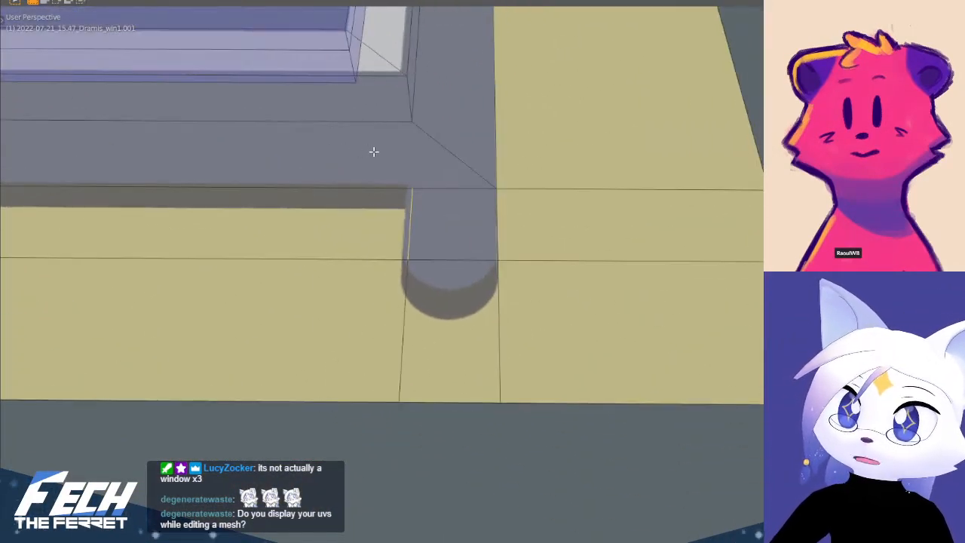
pyautogui.press('KP_7')
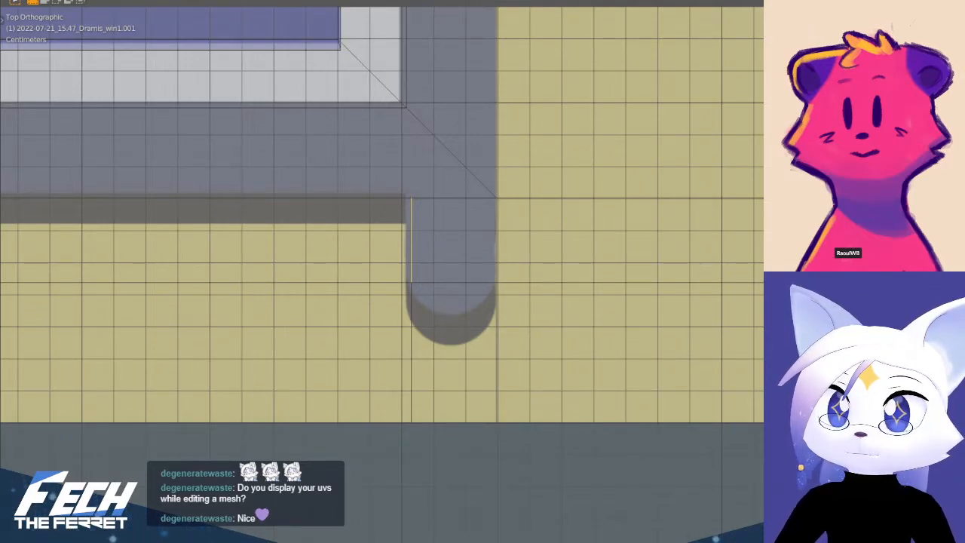
pyautogui.keyDown('shift'); pyautogui.moveTo(602, 129); pyautogui.dragTo(664, 272, button='middle'); pyautogui.keyUp('shift')
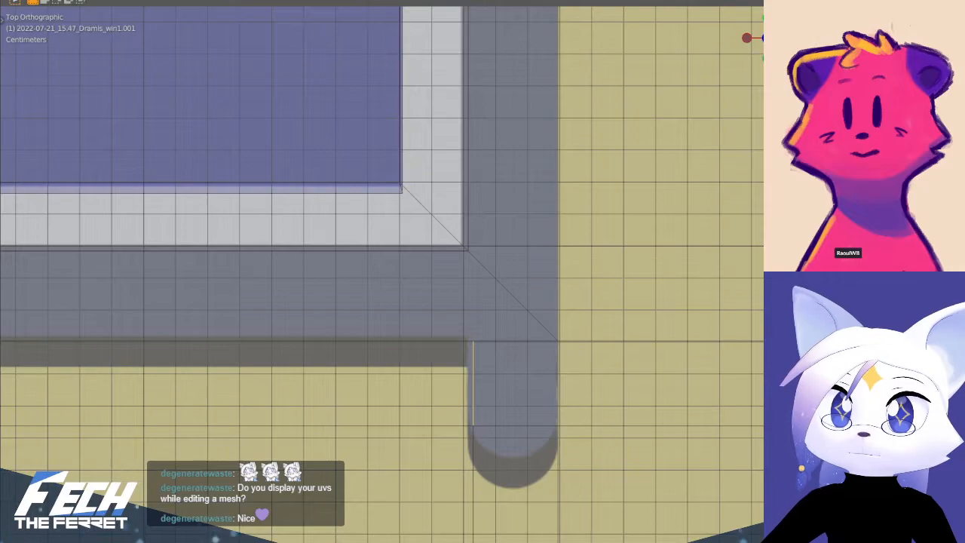
pyautogui.keyDown('shift'); pyautogui.moveTo(519, 337); pyautogui.dragTo(498, 171, button='middle'); pyautogui.keyUp('shift')
pyautogui.scroll(2, 472, 225)
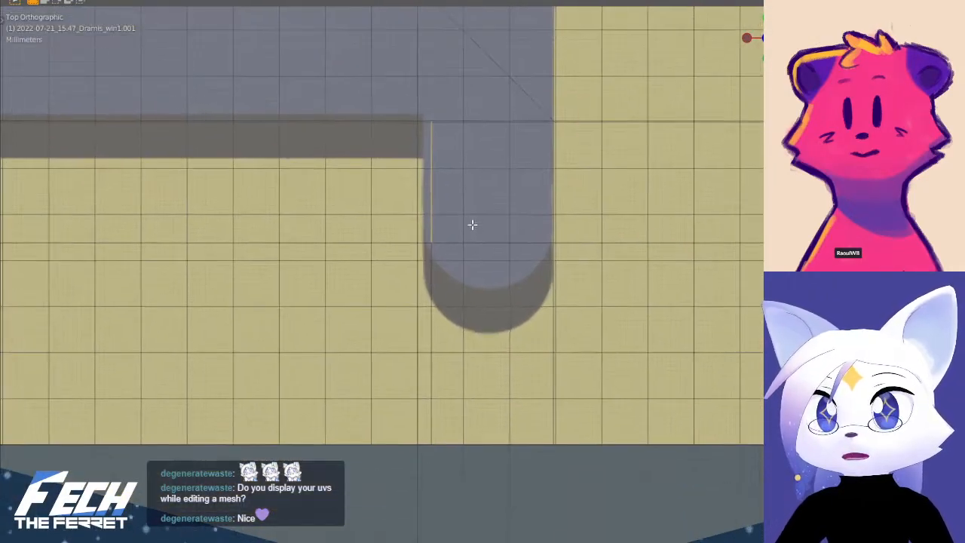
# - Add a horizontal loop cut across the right foot, level with the lowest point of the foot's lighter front face
pyautogui.keyDown('shift'); pyautogui.moveTo(472, 224); pyautogui.dragTo(468, 231, button='middle'); pyautogui.keyUp('shift')
pyautogui.hotkey('ctrl', 'r')
pyautogui.click(437, 332)
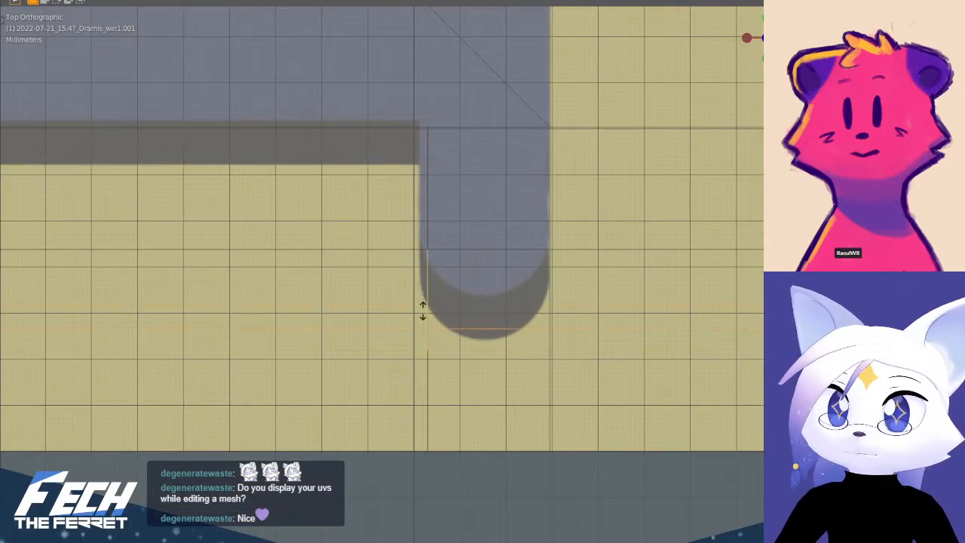
pyautogui.click(416, 275)
# - Add five evenly spaced lengthwise loop cuts through the right foot
pyautogui.hotkey('ctrl', 'r')
pyautogui.scroll(3, 500, 235)
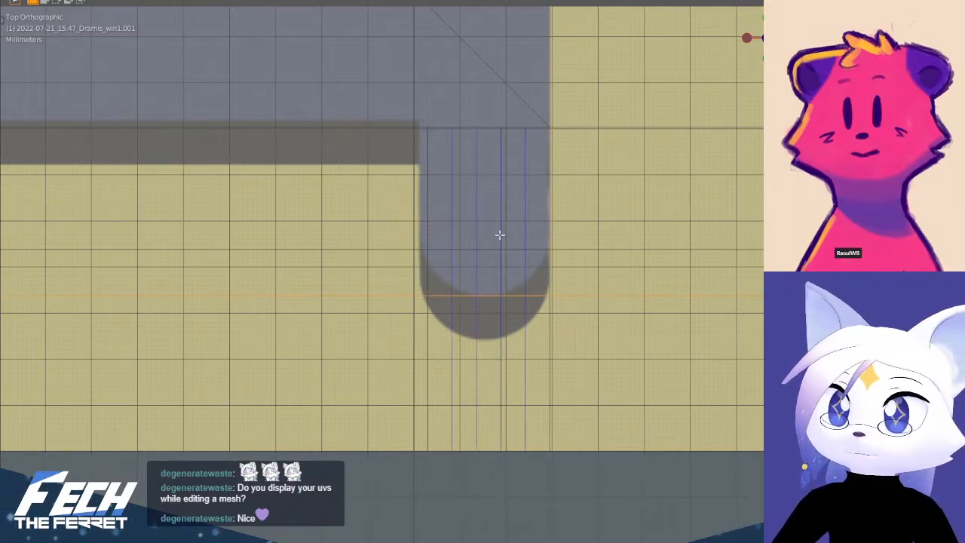
pyautogui.scroll(2, 500, 234)
pyautogui.scroll(-1, 500, 234)
pyautogui.click(500, 235)
pyautogui.rightClick(500, 234)
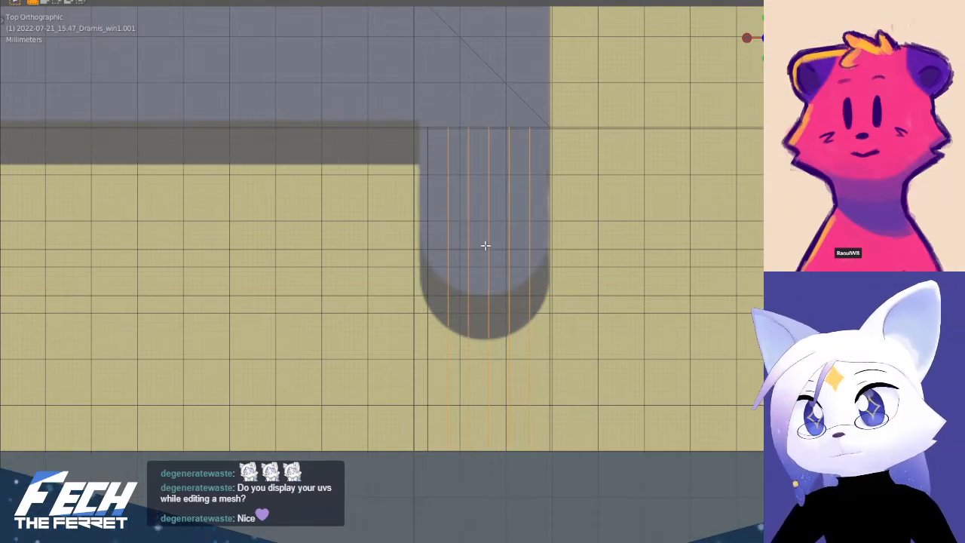
# - Move the right foot's middle end vertex down along Y with proportional editing, fitting the falloff to the foot's rounded outline
pyautogui.click(486, 250)
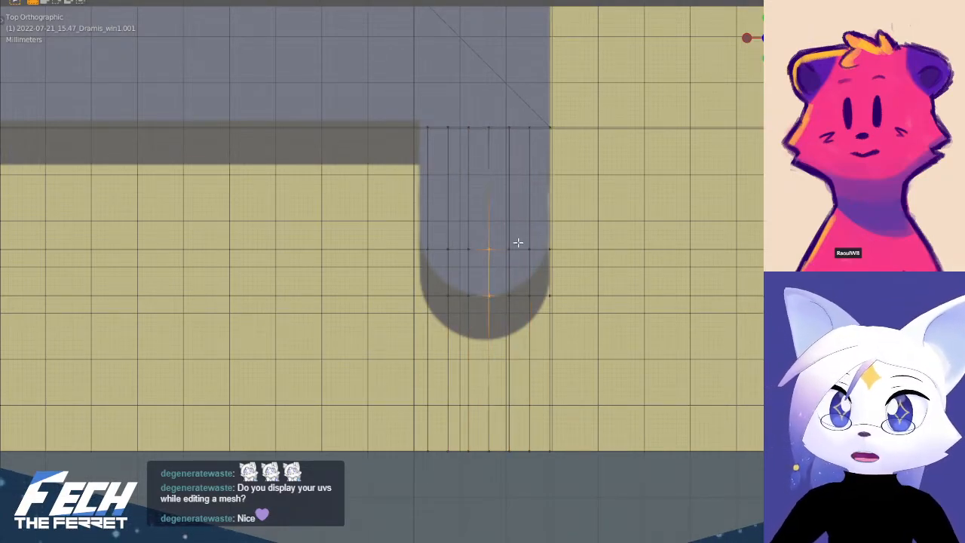
pyautogui.click(491, 247)
pyautogui.press('g')
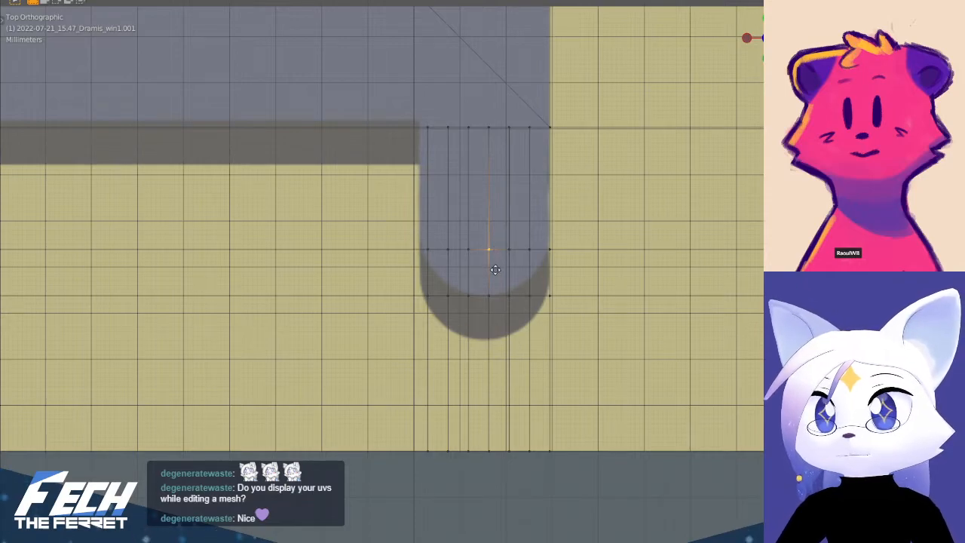
pyautogui.press('y')
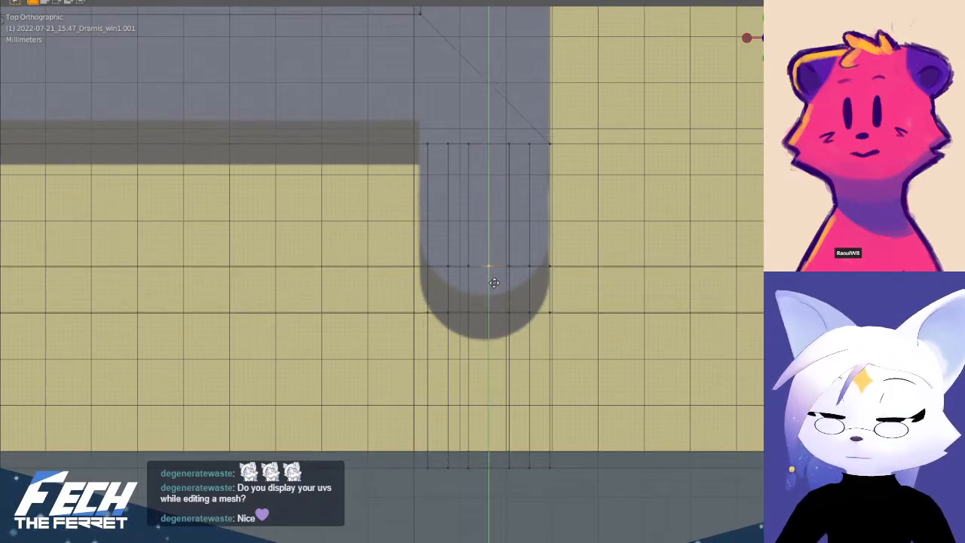
pyautogui.press('o')
pyautogui.scroll(8, 490, 269)
pyautogui.scroll(10, 490, 269)
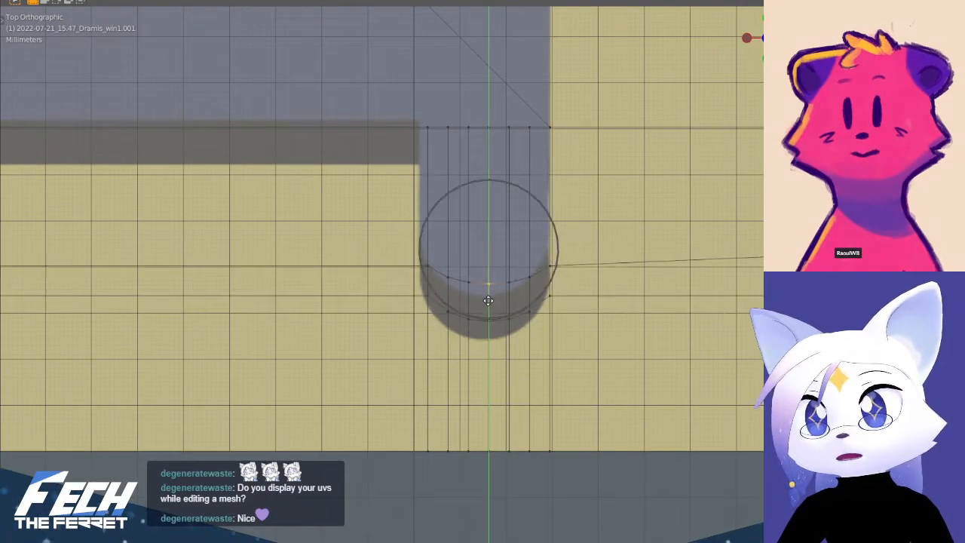
pyautogui.scroll(4, 485, 306)
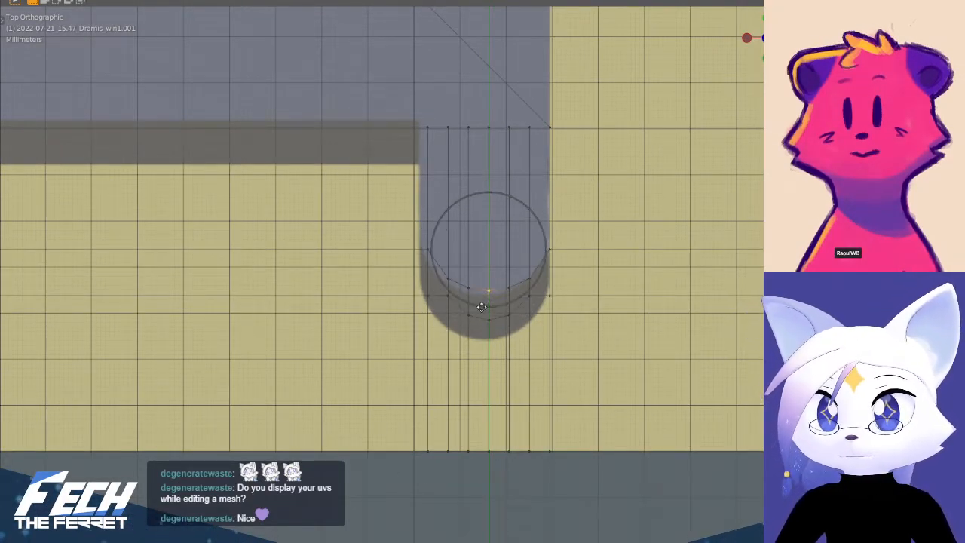
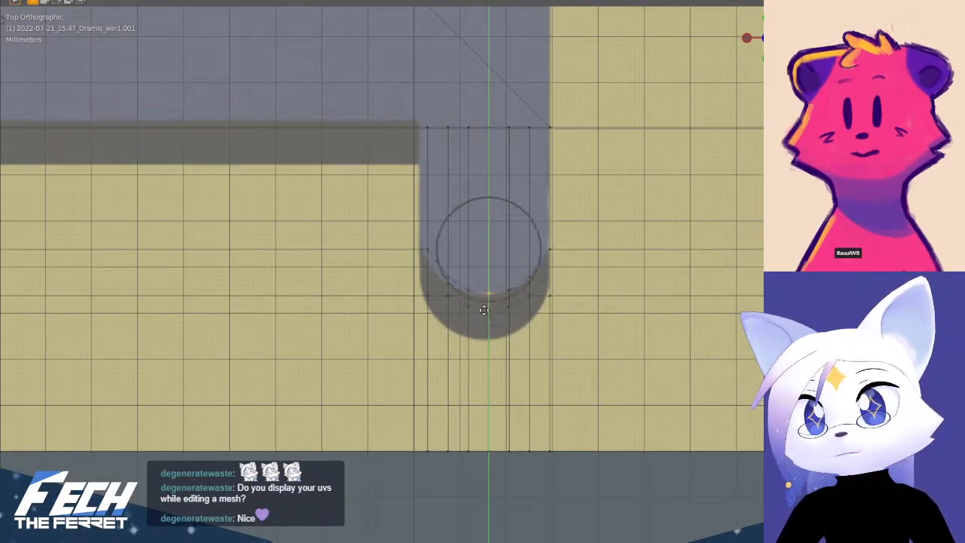
pyautogui.click(470, 315)
# - Try six evenly spaced lengthwise loop cuts through the left foot and undo them
pyautogui.scroll(-5, 460, 308)
pyautogui.keyDown('shift'); pyautogui.moveTo(43, 290); pyautogui.dragTo(671, 289, button='middle'); pyautogui.keyUp('shift')
pyautogui.keyDown('shift'); pyautogui.moveTo(442, 289); pyautogui.dragTo(370, 293, button='middle'); pyautogui.keyUp('shift')
pyautogui.hotkey('ctrl', 'r')
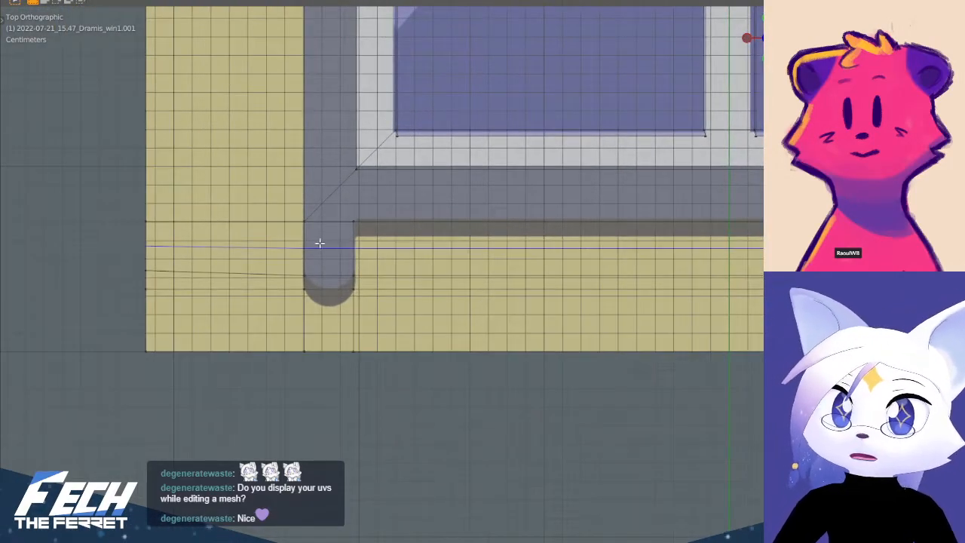
pyautogui.scroll(1, 323, 240)
pyautogui.rightClick(325, 251)
pyautogui.scroll(9, 325, 254)
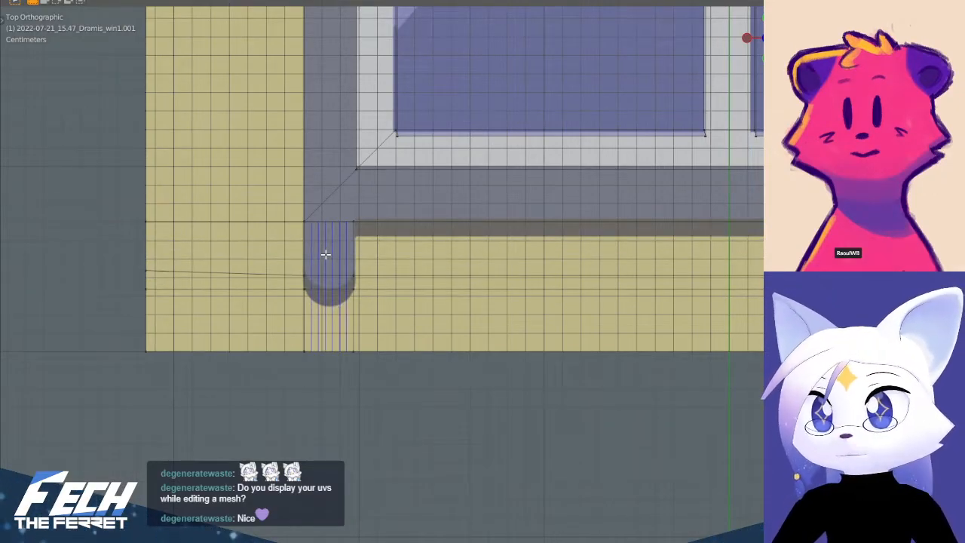
pyautogui.click(325, 255)
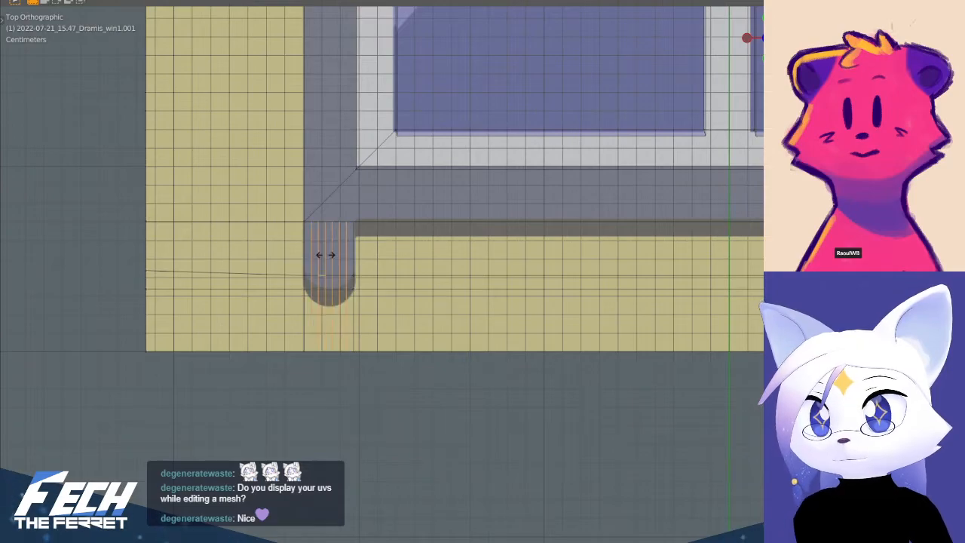
pyautogui.rightClick(326, 254)
pyautogui.scroll(6, 325, 255)
pyautogui.keyDown('shift'); pyautogui.moveTo(37, 267); pyautogui.dragTo(439, 271, button='middle'); pyautogui.keyUp('shift')
pyautogui.click(457, 264)
pyautogui.hotkey('ctrl', 'z')
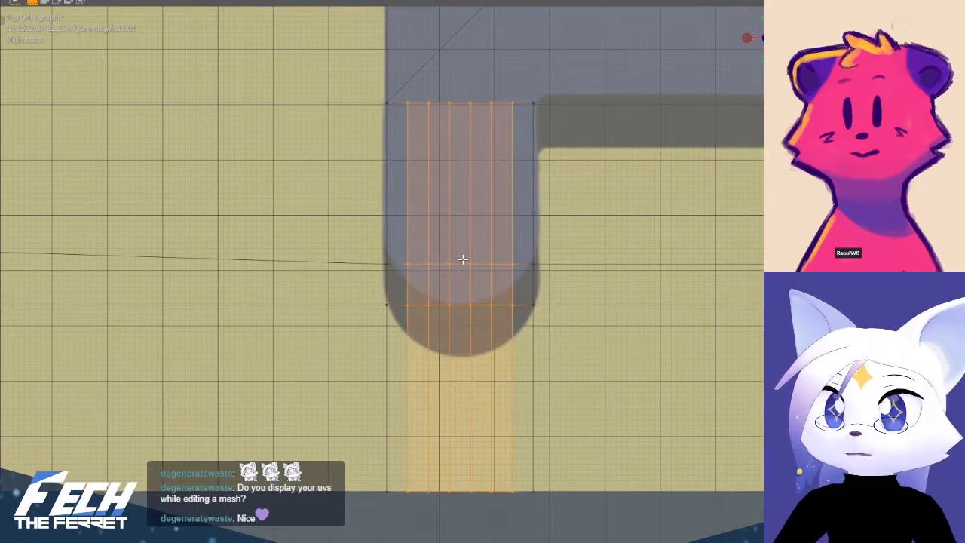
pyautogui.hotkey('ctrl', 'z')
# - Add five evenly spaced lengthwise loop cuts through the left foot
pyautogui.hotkey('ctrl', 'r')
pyautogui.scroll(3, 462, 259)
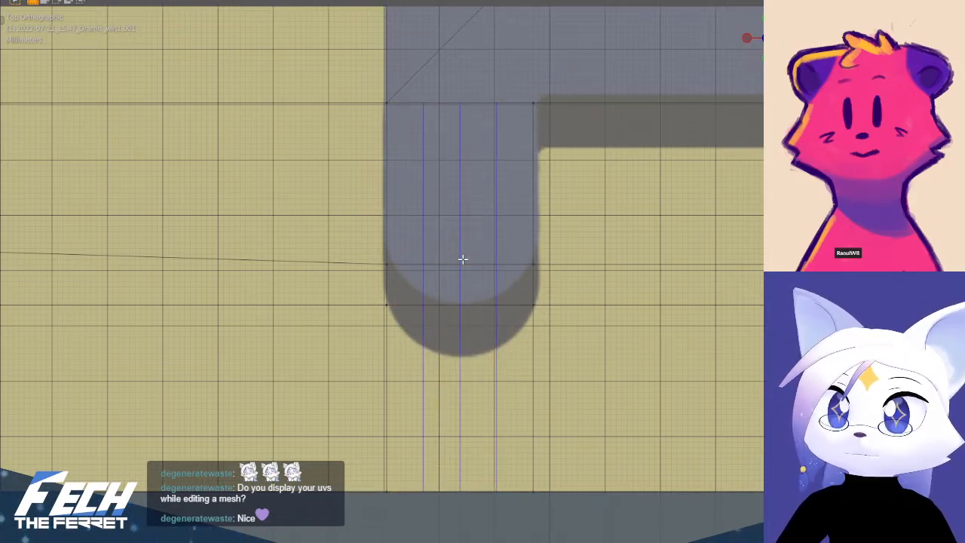
pyautogui.scroll(1, 463, 260)
pyautogui.click(463, 259)
pyautogui.rightClick(462, 259)
# - Select the left foot's middle end vertex and begin moving it with proportional editing to round the foot
pyautogui.click(480, 278)
pyautogui.click(456, 262)
pyautogui.press('g')
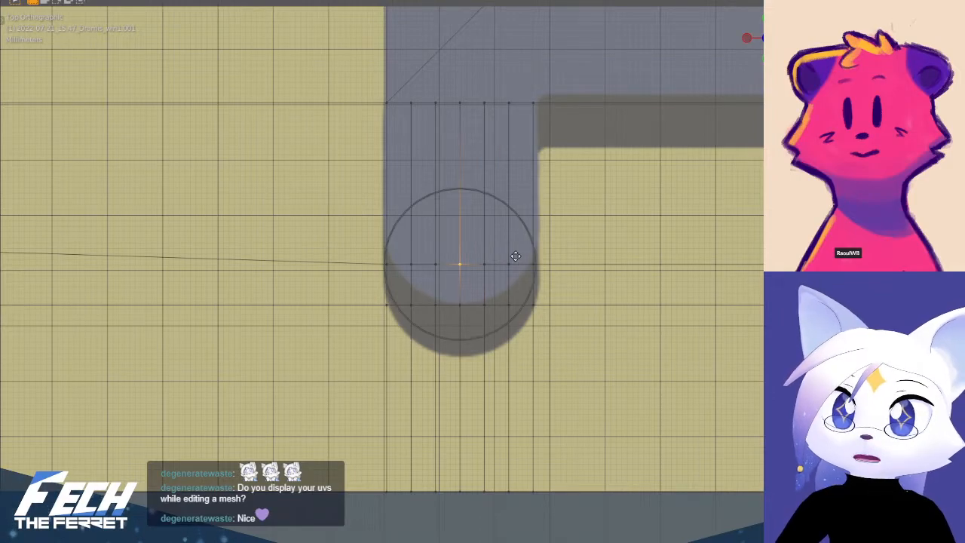
# - Shape the left foot's end into an arc following the texture by moving its vertices along Y with proportional editing
pyautogui.press('y')
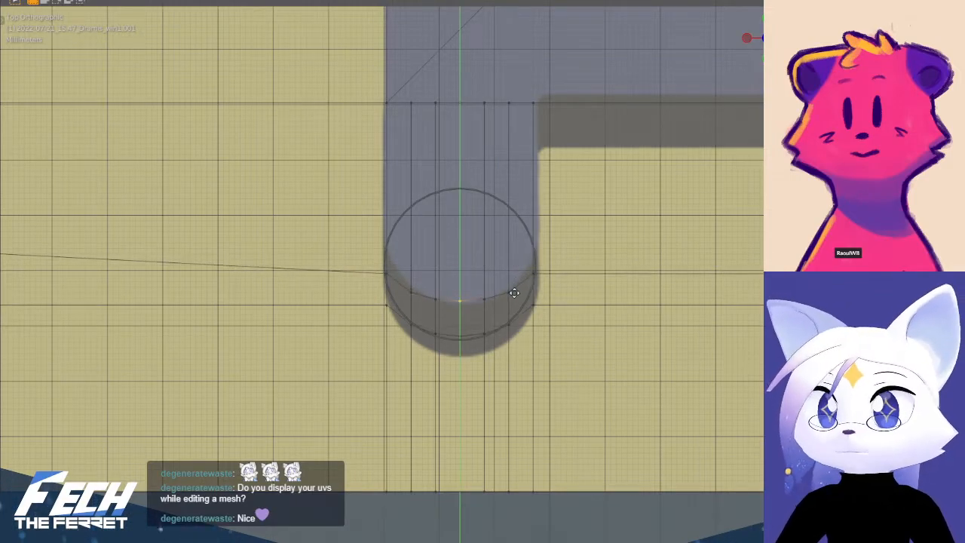
pyautogui.scroll(1, 517, 289)
pyautogui.scroll(2, 513, 293)
pyautogui.scroll(-3, 510, 299)
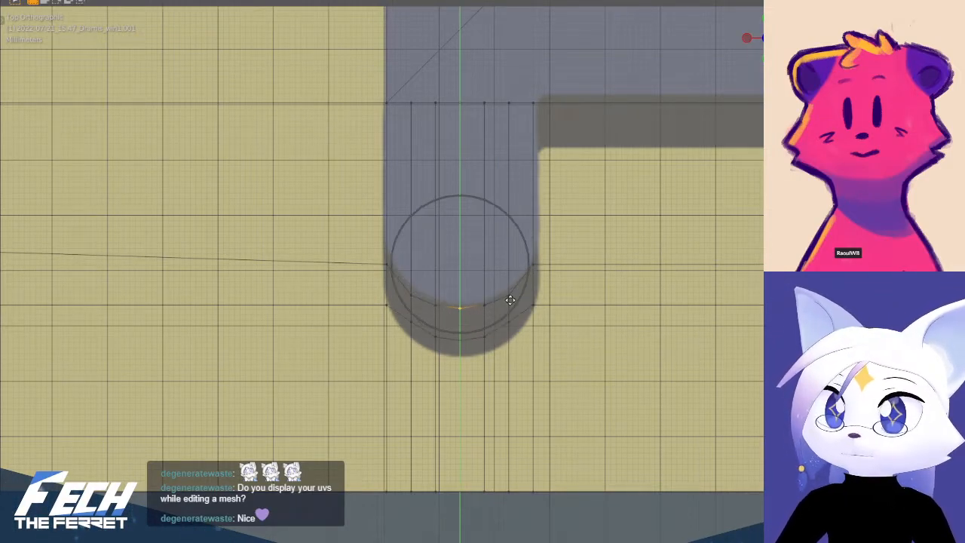
pyautogui.scroll(1, 511, 300)
pyautogui.click(512, 298)
pyautogui.click(511, 303)
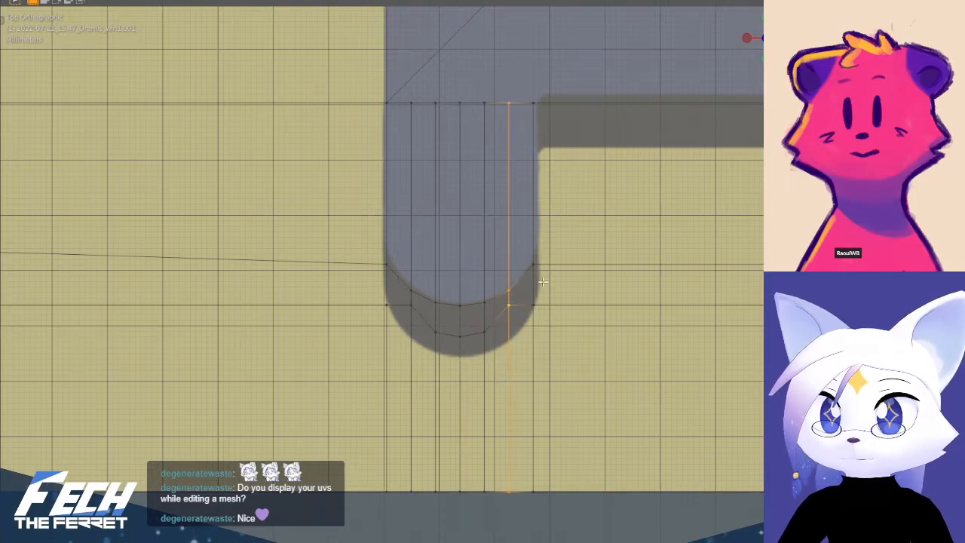
# - Dissolve the lower horizontal edge loop that runs across the wall and both rounded feet
pyautogui.scroll(-6, 536, 289)
pyautogui.keyDown('shift'); pyautogui.moveTo(579, 256); pyautogui.dragTo(90, 252, button='middle'); pyautogui.keyUp('shift')
pyautogui.keyDown('shift'); pyautogui.moveTo(503, 255); pyautogui.dragTo(358, 254, button='middle'); pyautogui.keyUp('shift')
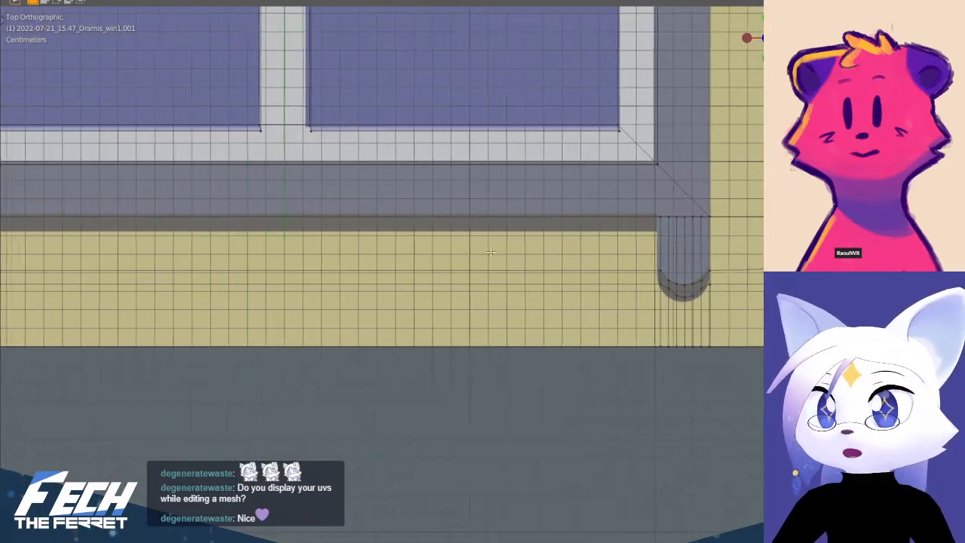
pyautogui.scroll(-4, 562, 257)
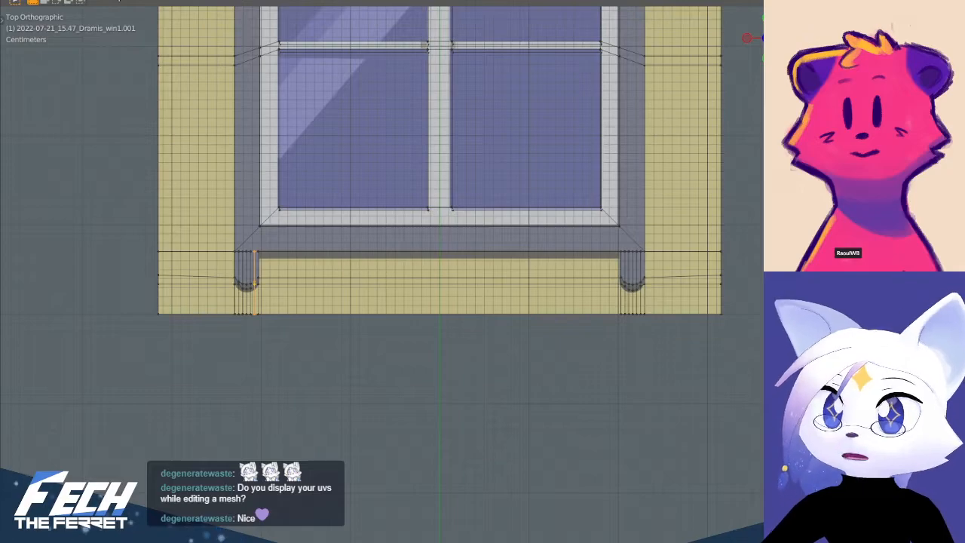
pyautogui.keyDown('alt'); pyautogui.click(370, 287); pyautogui.keyUp('alt')
pyautogui.scroll(3, 497, 278)
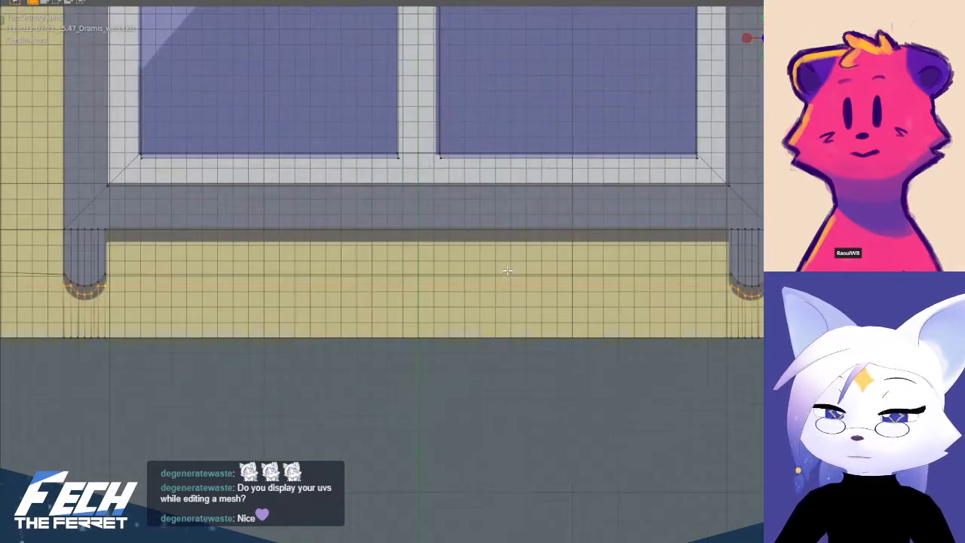
pyautogui.scroll(-3, 506, 275)
pyautogui.press('x')
pyautogui.click(506, 277)
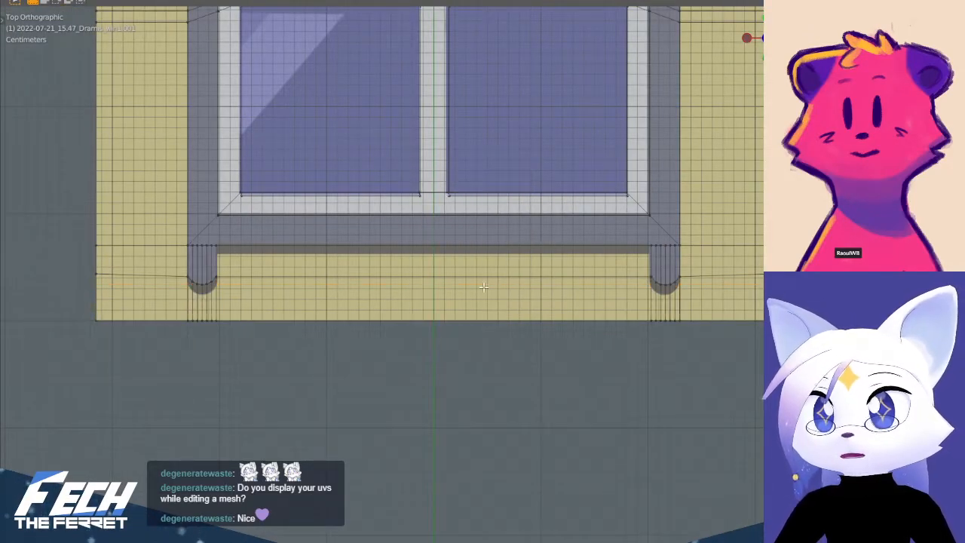
# - Dissolve the five inner vertical edges within the left foot, above its rounded end
pyautogui.keyDown('shift'); pyautogui.moveTo(155, 251); pyautogui.dragTo(384, 249, button='middle'); pyautogui.keyUp('shift')
pyautogui.scroll(4, 411, 287)
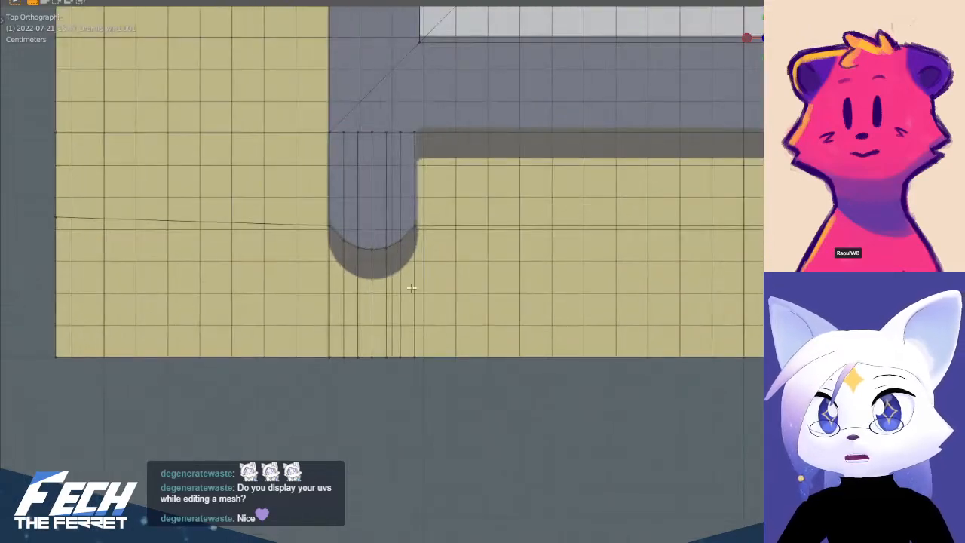
pyautogui.keyDown('alt'); pyautogui.click(354, 270); pyautogui.keyUp('alt')
pyautogui.click(364, 277)
pyautogui.hotkey('alt', 'a')
pyautogui.click(341, 207)
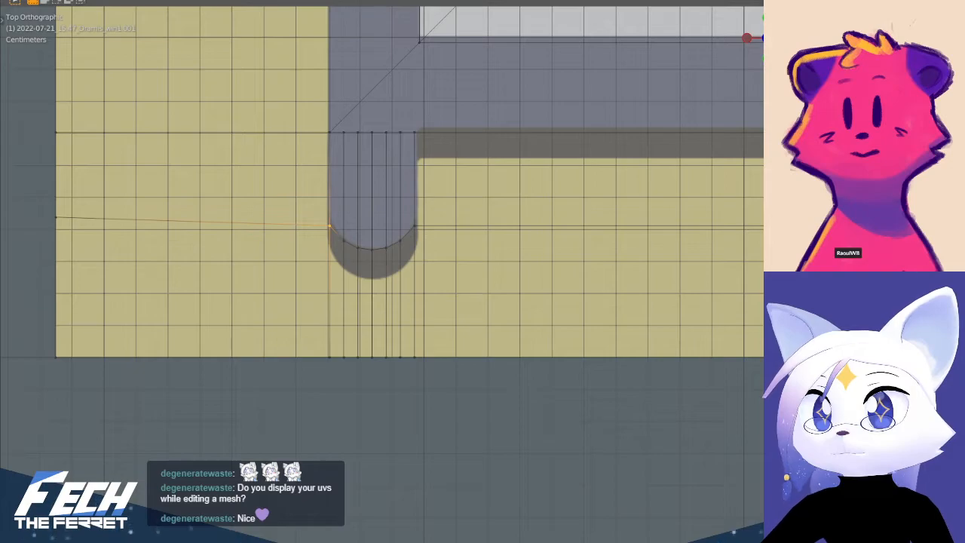
pyautogui.press('2')
pyautogui.keyDown('alt'); pyautogui.click(344, 187); pyautogui.keyUp('alt')
pyautogui.keyDown('alt'); pyautogui.keyDown('shift'); pyautogui.click(358, 190); pyautogui.keyUp('shift'); pyautogui.keyUp('alt')
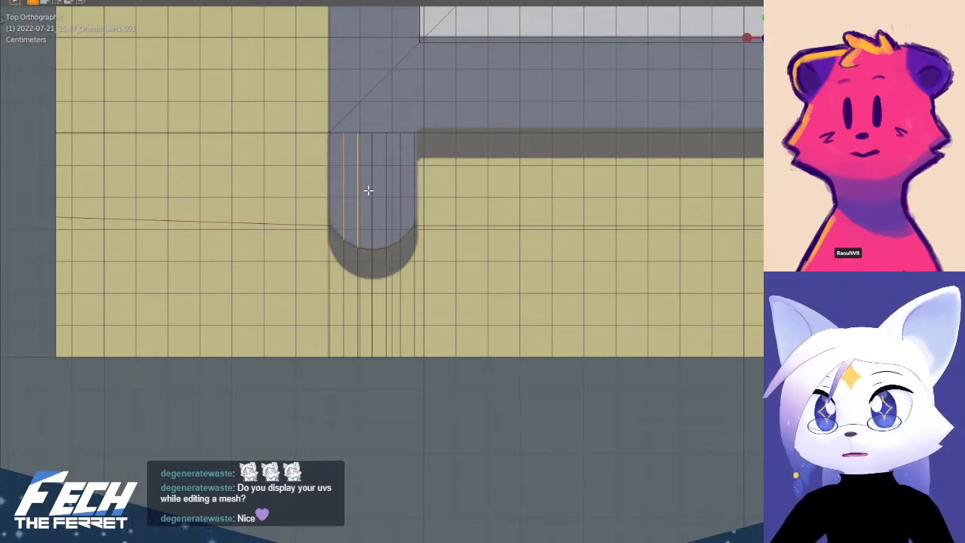
pyautogui.keyDown('alt'); pyautogui.keyDown('shift'); pyautogui.click(371, 191); pyautogui.keyUp('shift'); pyautogui.keyUp('alt')
pyautogui.keyDown('alt'); pyautogui.keyDown('shift'); pyautogui.click(386, 194); pyautogui.keyUp('shift'); pyautogui.keyUp('alt')
pyautogui.keyDown('alt'); pyautogui.keyDown('shift'); pyautogui.click(397, 196); pyautogui.keyUp('shift'); pyautogui.keyUp('alt')
pyautogui.press('x')
pyautogui.click(397, 197)
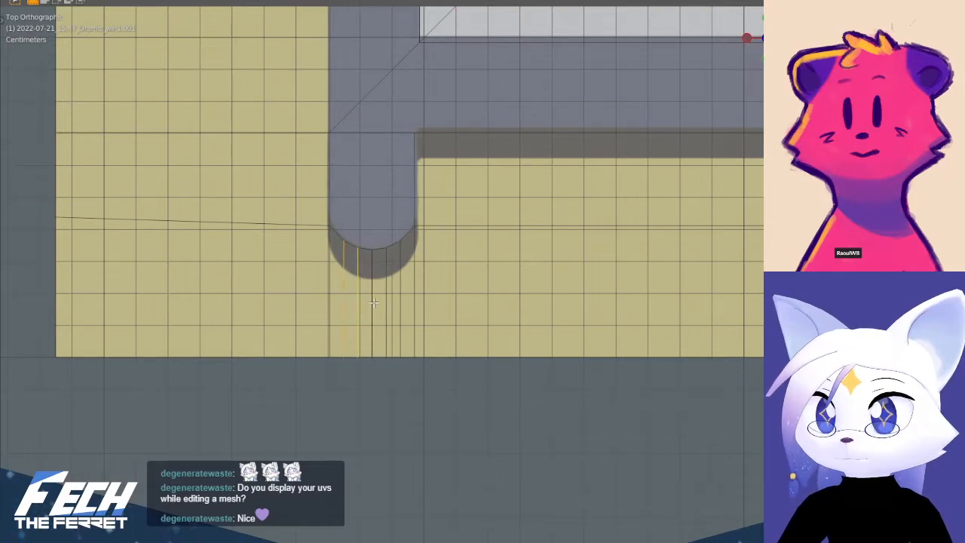
# - Try to dissolve the inner vertical edges below the left foot's rounded end
pyautogui.keyDown('alt'); pyautogui.keyDown('shift'); pyautogui.click(386, 303); pyautogui.keyUp('shift'); pyautogui.keyUp('alt')
pyautogui.keyDown('alt'); pyautogui.keyDown('shift'); pyautogui.click(413, 303); pyautogui.keyUp('shift'); pyautogui.keyUp('alt')
pyautogui.hotkey('ctrl', 'z')
pyautogui.press('x')
pyautogui.click(399, 295)
pyautogui.moveTo(403, 198); pyautogui.dragTo(486, 215, button='middle')
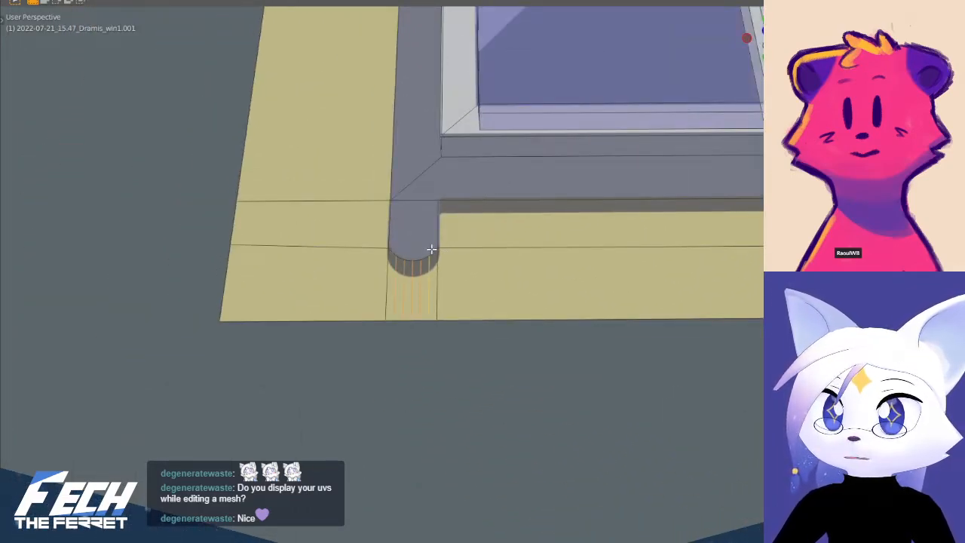
pyautogui.moveTo(431, 248); pyautogui.dragTo(419, 213, button='middle')
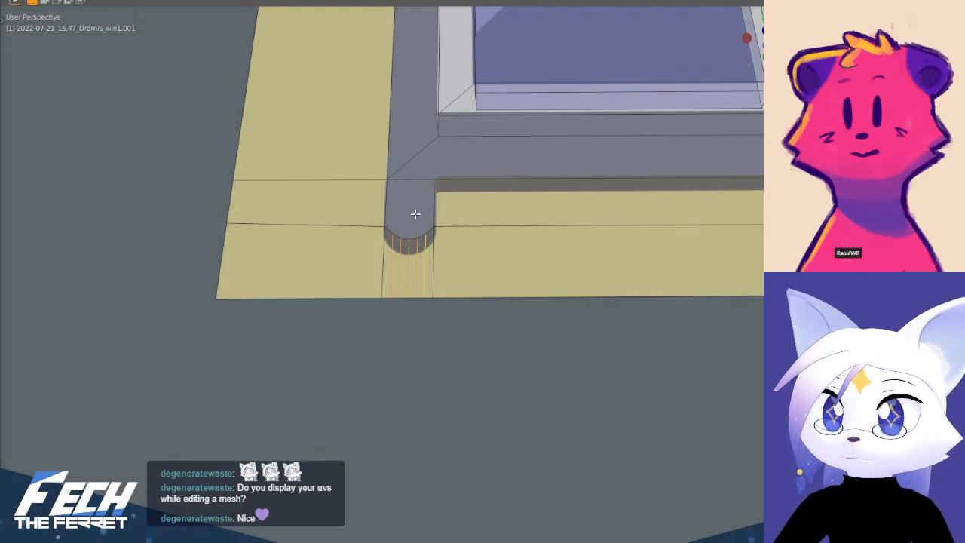
pyautogui.moveTo(415, 214); pyautogui.dragTo(420, 230, button='middle')
pyautogui.press('x')
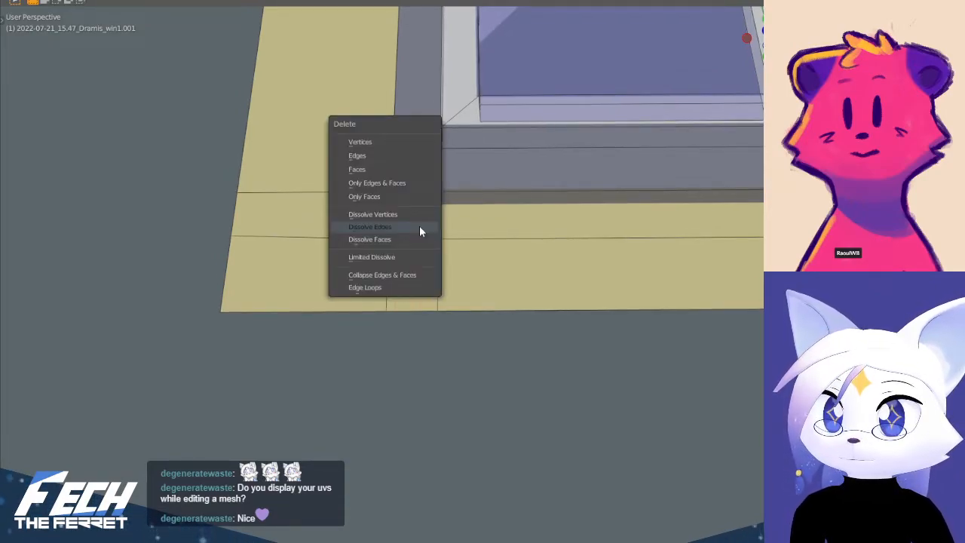
pyautogui.click(420, 228)
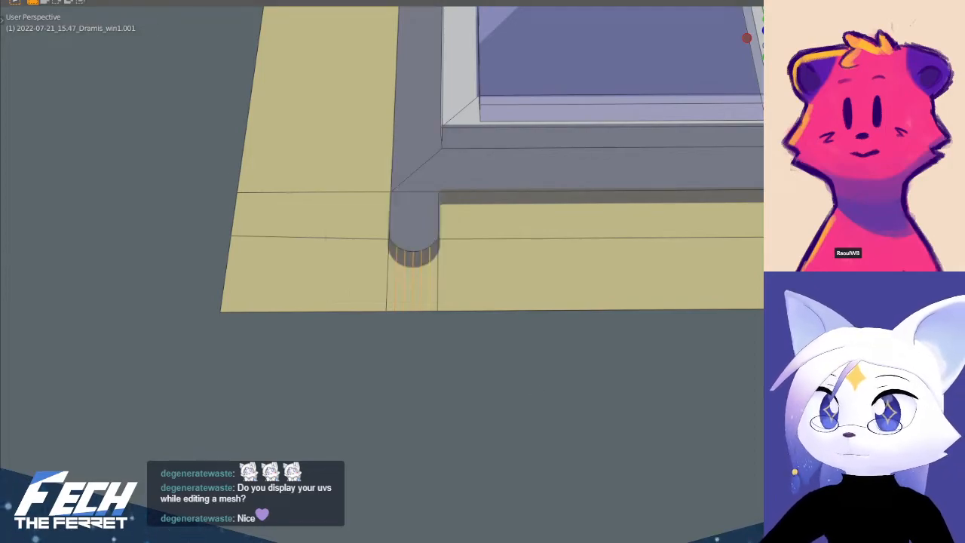
# - Dissolve the strip of narrow faces below the left foot into a single face
pyautogui.press('3')
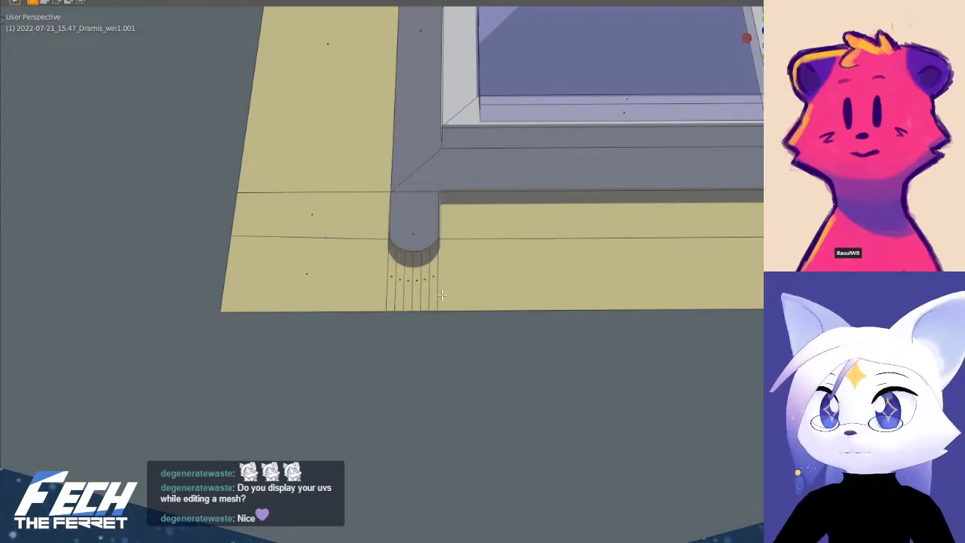
pyautogui.click(398, 287)
pyautogui.keyDown('ctrl'); pyautogui.click(435, 276); pyautogui.keyUp('ctrl')
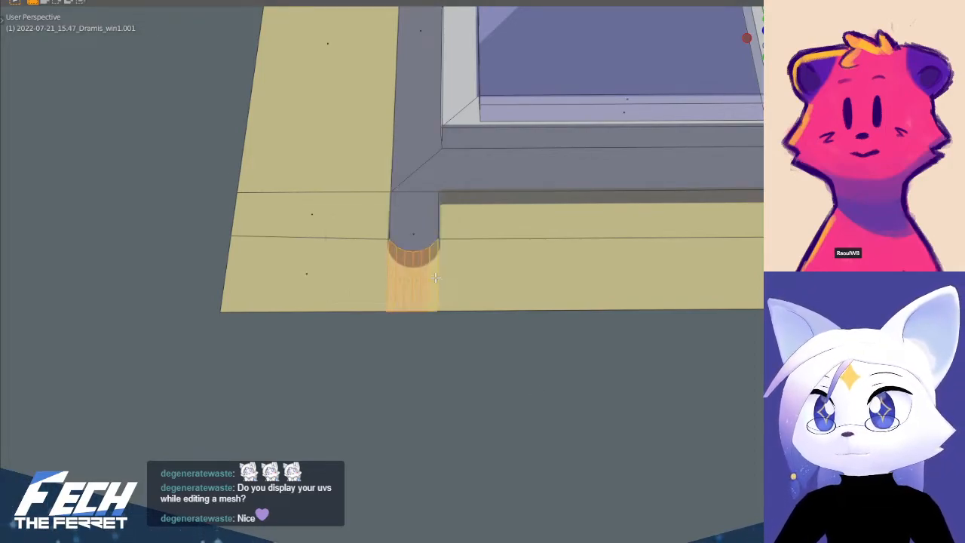
pyautogui.press('x')
pyautogui.click(427, 289)
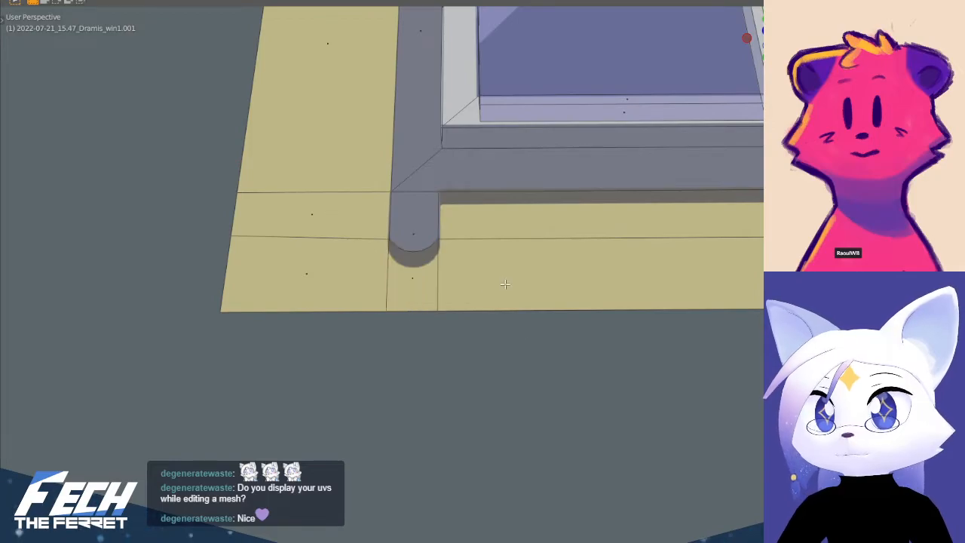
pyautogui.click(536, 340)
# - Dissolve the narrow vertical faces within the right foot into a single face
pyautogui.scroll(-6, 561, 325)
pyautogui.keyDown('shift'); pyautogui.moveTo(560, 325); pyautogui.dragTo(245, 329, button='middle'); pyautogui.keyUp('shift')
pyautogui.scroll(6, 267, 249)
pyautogui.keyDown('shift'); pyautogui.moveTo(268, 243); pyautogui.dragTo(500, 263, button='middle'); pyautogui.keyUp('shift')
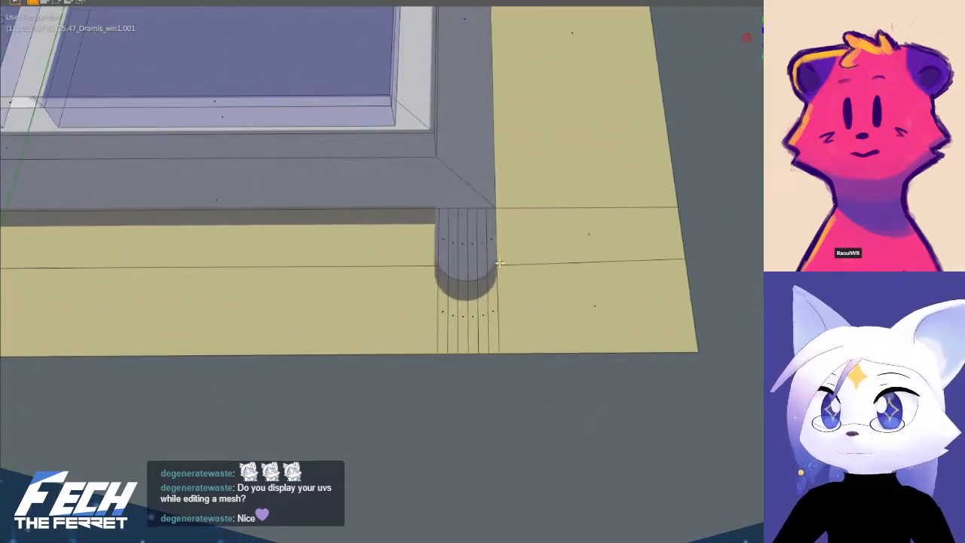
pyautogui.click(452, 237)
pyautogui.keyDown('ctrl'); pyautogui.click(491, 231); pyautogui.keyUp('ctrl')
pyautogui.press('x')
pyautogui.click(490, 234)
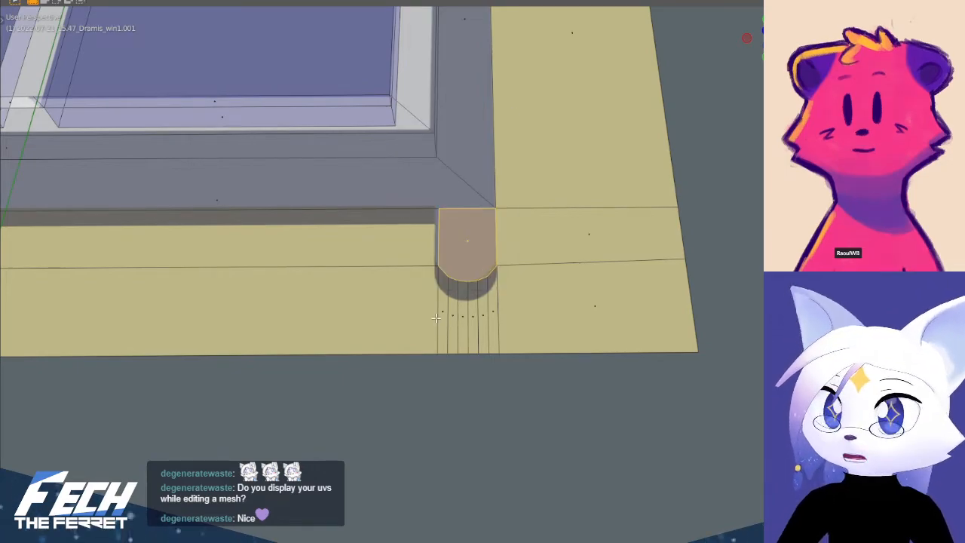
# - Dissolve the narrow faces below the right foot's rounded end into a single face
pyautogui.click(440, 318)
pyautogui.keyDown('ctrl'); pyautogui.click(491, 307); pyautogui.keyUp('ctrl')
pyautogui.press('x')
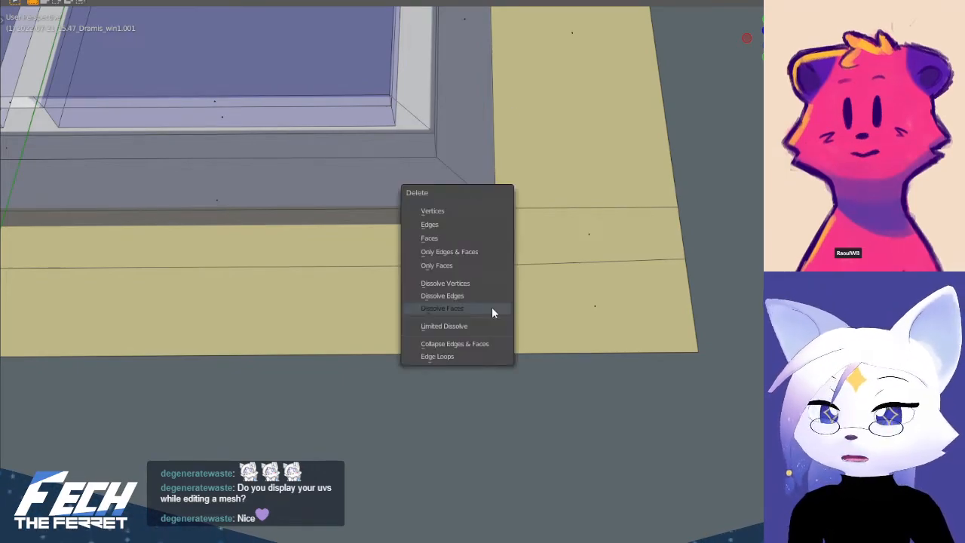
pyautogui.click(492, 307)
# - Select the faces of the round window, the surround beneath it and the two side brackets
pyautogui.moveTo(491, 307); pyautogui.dragTo(606, 311, button='middle')
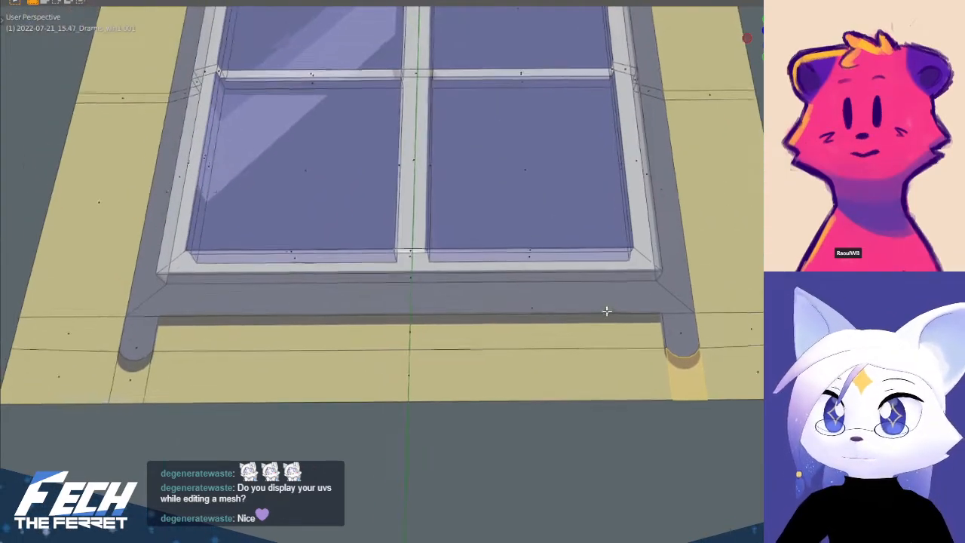
pyautogui.scroll(-3, 475, 278)
pyautogui.keyDown('shift'); pyautogui.moveTo(473, 201); pyautogui.dragTo(473, 376, button='middle'); pyautogui.keyUp('shift')
pyautogui.click(539, 498)
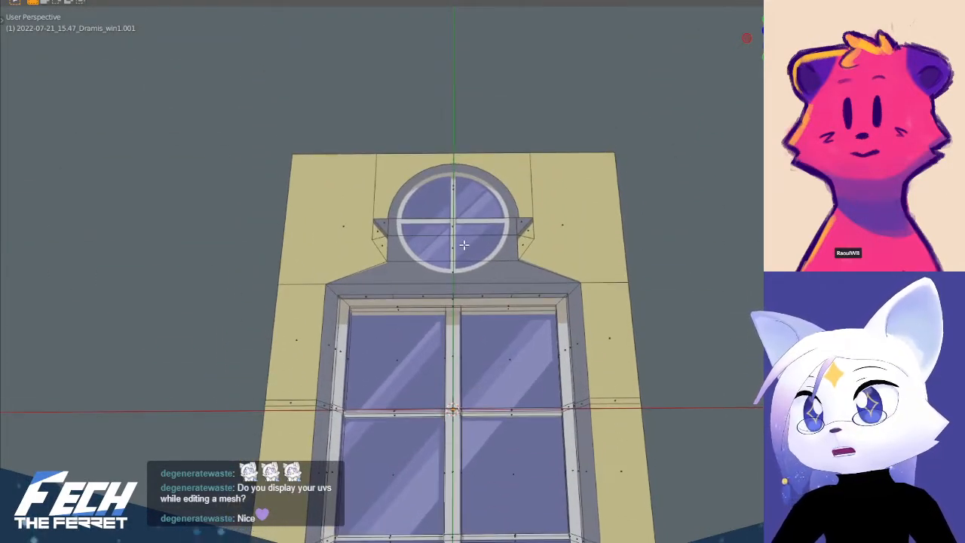
pyautogui.press('KP_7')
pyautogui.scroll(-3, 463, 243)
pyautogui.scroll(7, 433, 139)
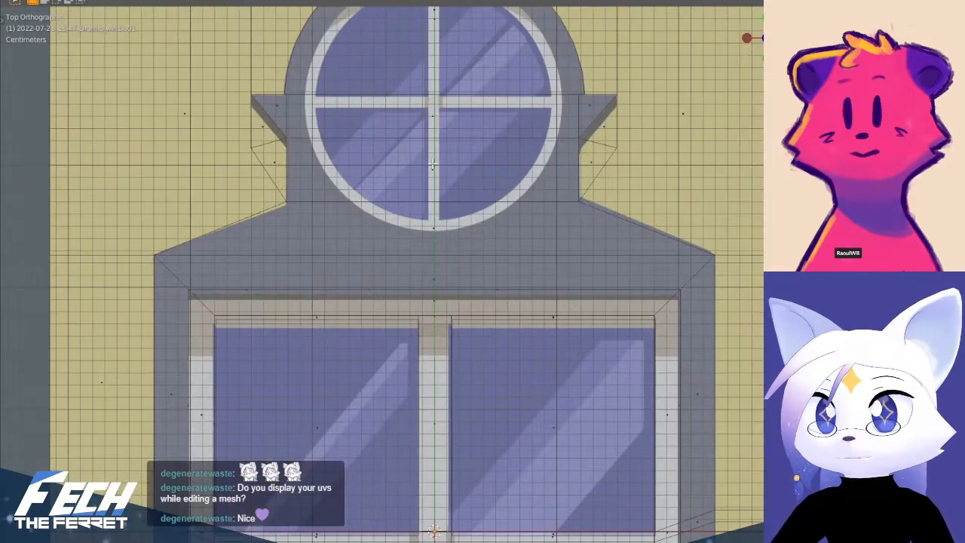
pyautogui.keyDown('shift'); pyautogui.moveTo(401, 97); pyautogui.dragTo(399, 263, button='middle'); pyautogui.keyUp('shift')
pyautogui.scroll(1, 397, 239)
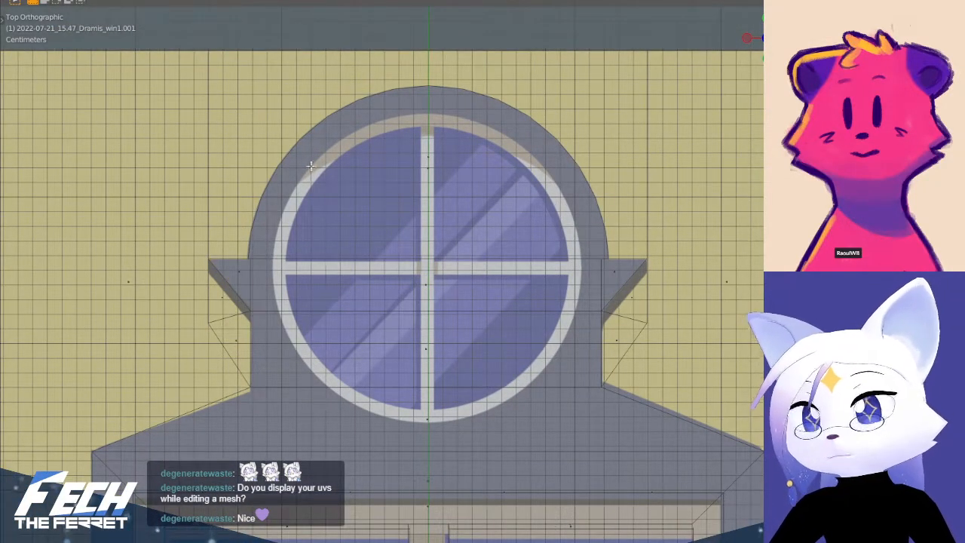
pyautogui.click(423, 166)
pyautogui.click(428, 157)
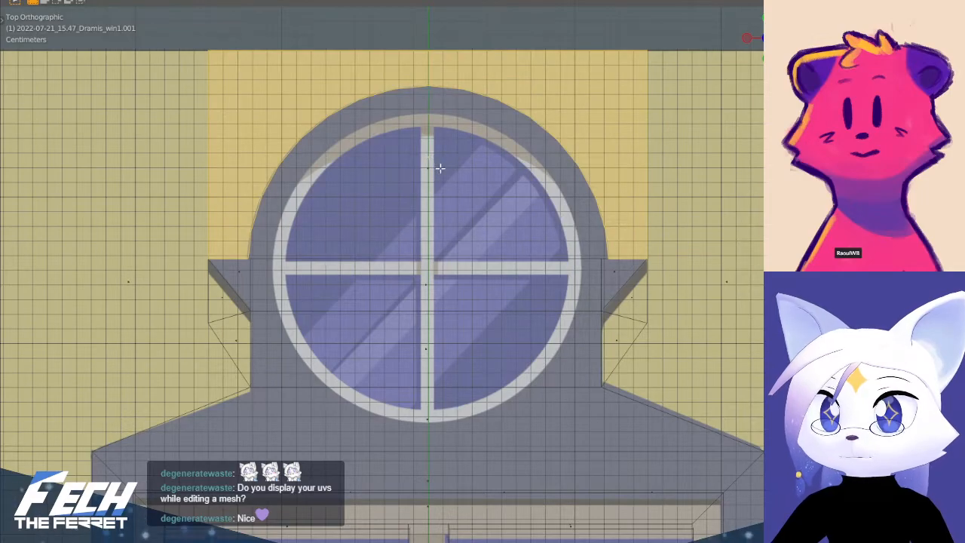
pyautogui.click(431, 175)
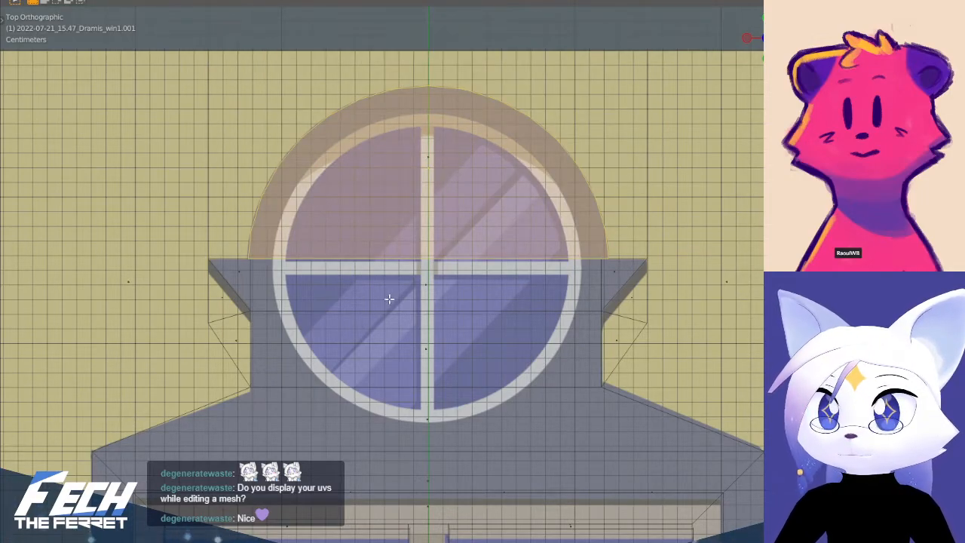
pyautogui.keyDown('shift'); pyautogui.click(273, 310); pyautogui.keyUp('shift')
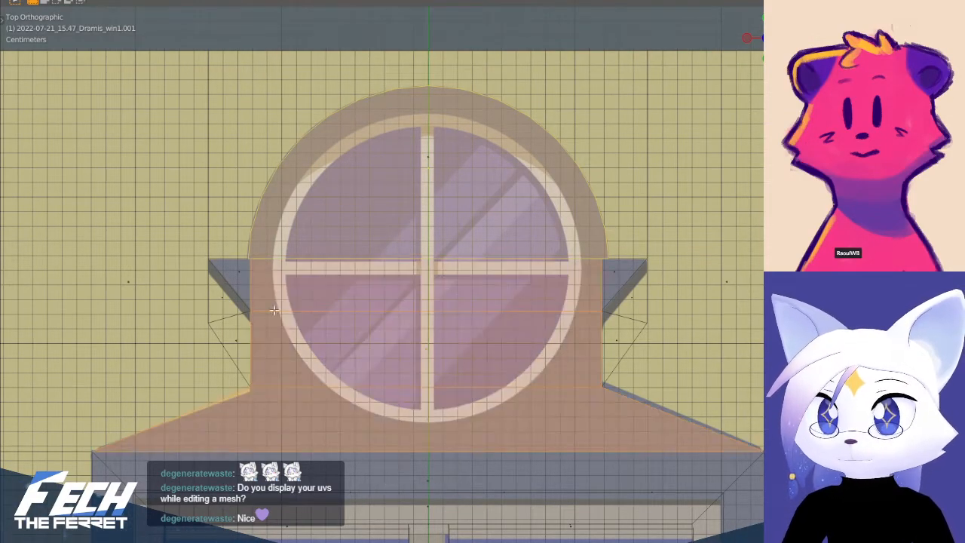
pyautogui.keyDown('shift'); pyautogui.click(228, 267); pyautogui.keyUp('shift')
pyautogui.keyDown('shift'); pyautogui.click(619, 271); pyautogui.keyUp('shift')
# - Extend the face selection to the lintel, both side frame strips and all faces of the large window
pyautogui.scroll(-3, 520, 371)
pyautogui.keyDown('shift'); pyautogui.moveTo(480, 345); pyautogui.dragTo(502, 184, button='middle'); pyautogui.keyUp('shift')
pyautogui.moveTo(431, 252); pyautogui.dragTo(437, 236, button='middle')
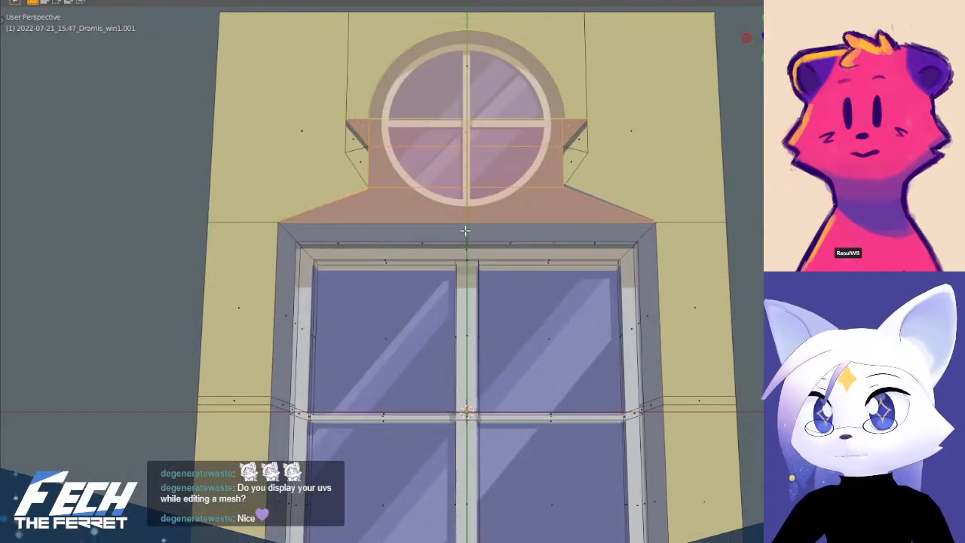
pyautogui.keyDown('shift'); pyautogui.click(470, 236); pyautogui.keyUp('shift')
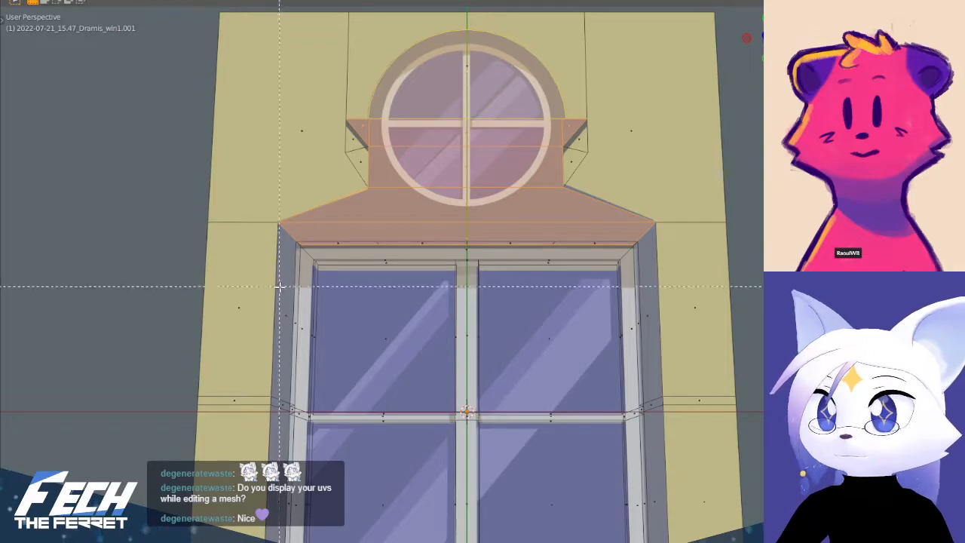
pyautogui.moveTo(279, 285); pyautogui.dragTo(290, 334)
pyautogui.scroll(-3, 329, 285)
pyautogui.press('KP_7')
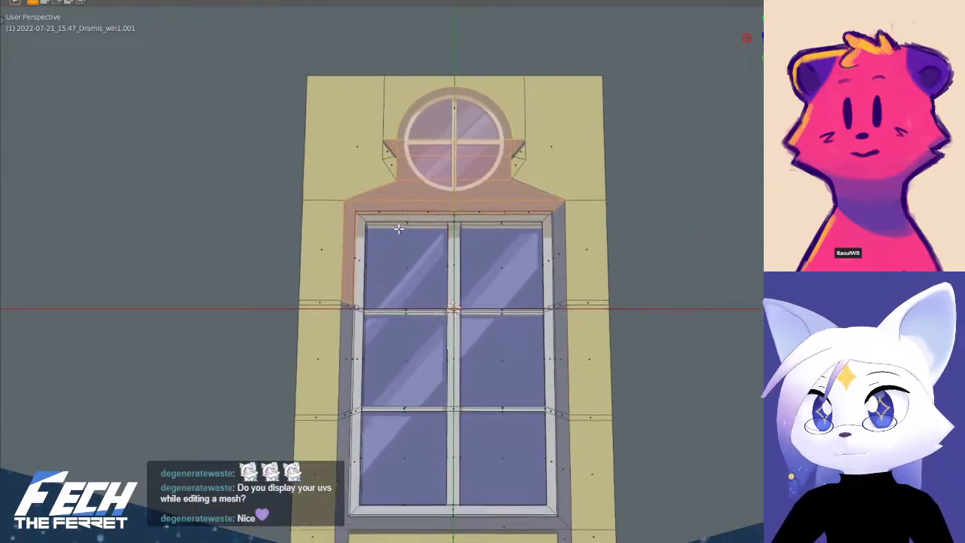
pyautogui.press('b')
pyautogui.moveTo(346, 191); pyautogui.dragTo(558, 503)
pyautogui.press('b')
pyautogui.moveTo(340, 275); pyautogui.dragTo(459, 500)
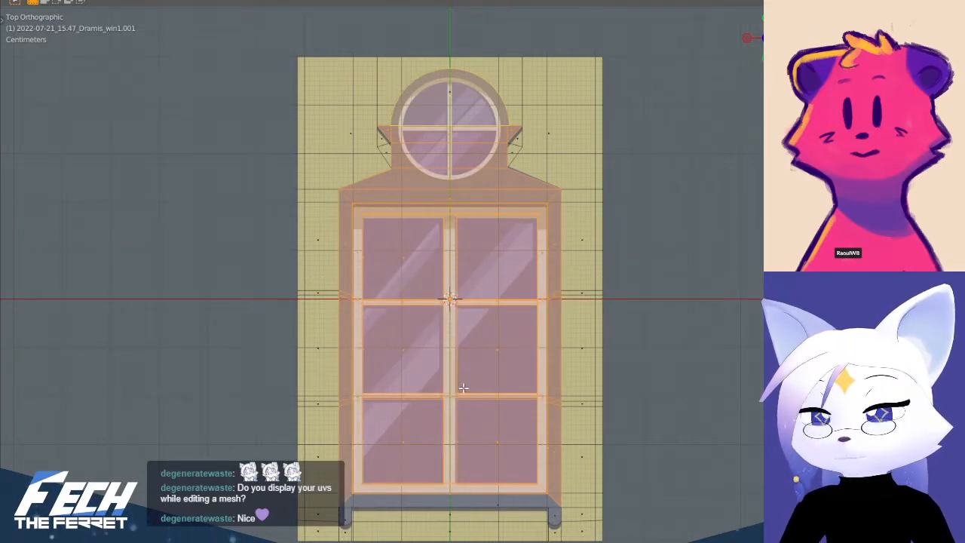
# - Add the frame's bottom bar and both rounded feet to the face selection, viewing the model from the right side
pyautogui.keyDown('shift'); pyautogui.moveTo(463, 388); pyautogui.dragTo(485, 247, button='middle'); pyautogui.keyUp('shift')
pyautogui.scroll(4, 476, 264)
pyautogui.keyDown('shift'); pyautogui.moveTo(275, 412); pyautogui.dragTo(302, 306, button='middle'); pyautogui.keyUp('shift')
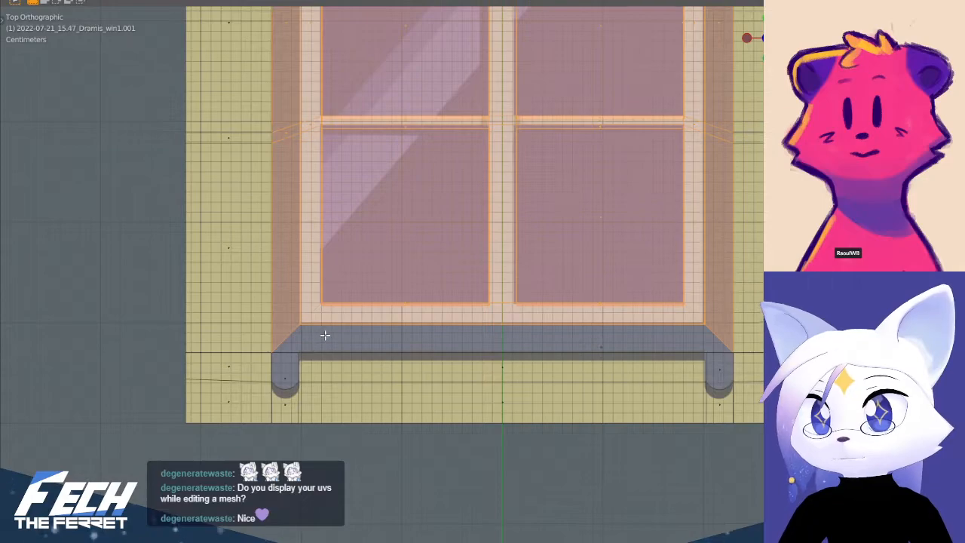
pyautogui.keyDown('shift'); pyautogui.click(615, 346); pyautogui.keyUp('shift')
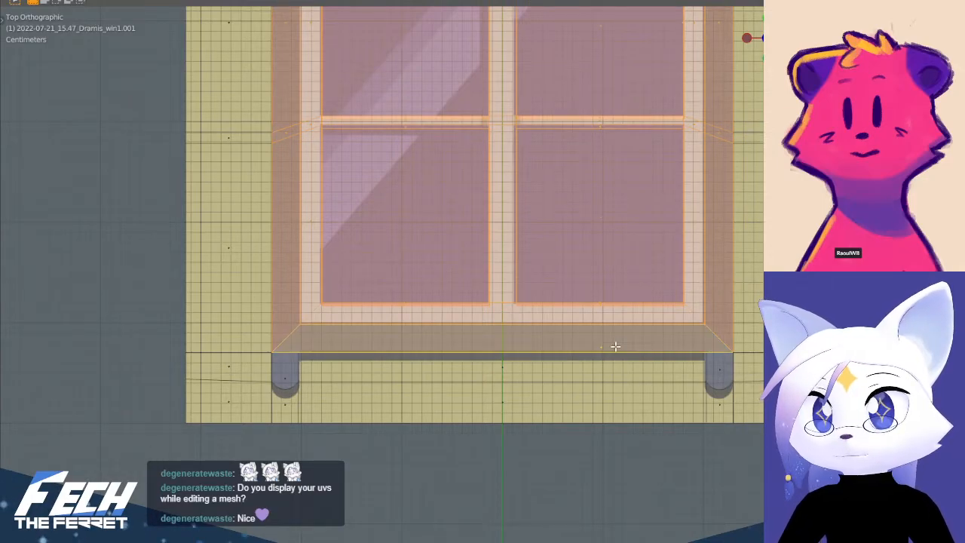
pyautogui.keyDown('shift'); pyautogui.click(284, 377); pyautogui.keyUp('shift')
pyautogui.keyDown('shift'); pyautogui.click(715, 370); pyautogui.keyUp('shift')
pyautogui.scroll(-4, 671, 302)
pyautogui.keyDown('shift'); pyautogui.moveTo(540, 183); pyautogui.dragTo(522, 426, button='middle'); pyautogui.keyUp('shift')
pyautogui.press('KP_3')
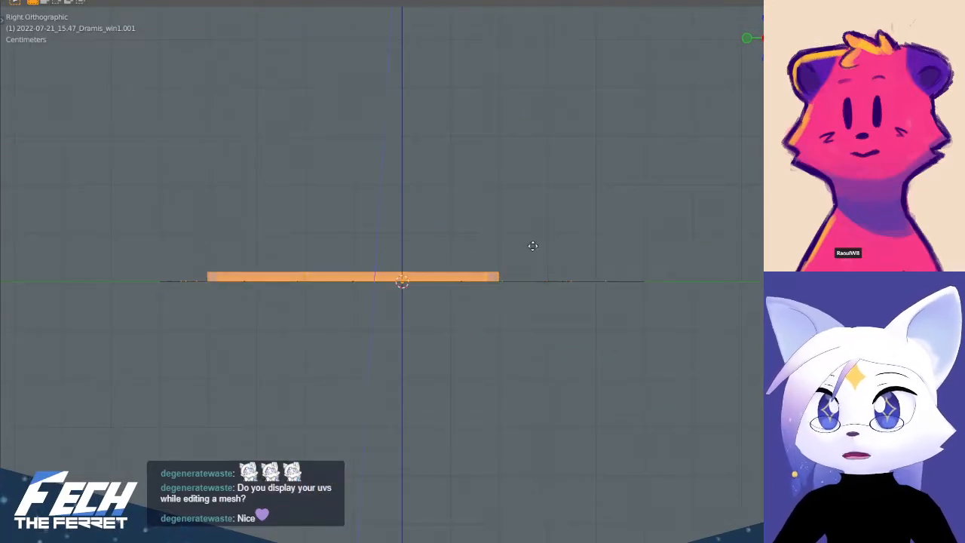
# - Try to extrude the selected window and frame faces upward along the Z axis
pyautogui.press('z')
pyautogui.press('z')
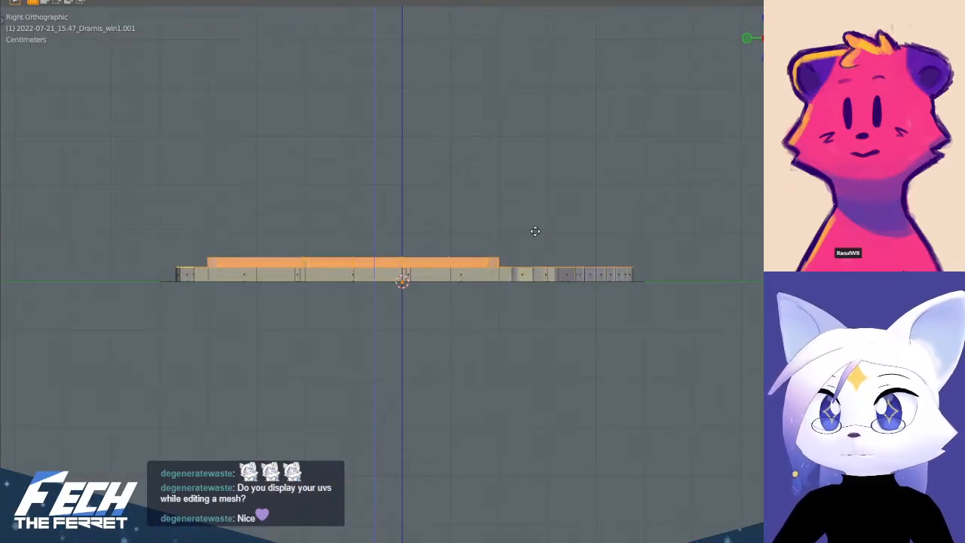
pyautogui.moveTo(500, 223); pyautogui.dragTo(516, 322, button='middle')
pyautogui.press('Tab')
pyautogui.moveTo(463, 271); pyautogui.dragTo(459, 235, button='middle')
pyautogui.press('Tab')
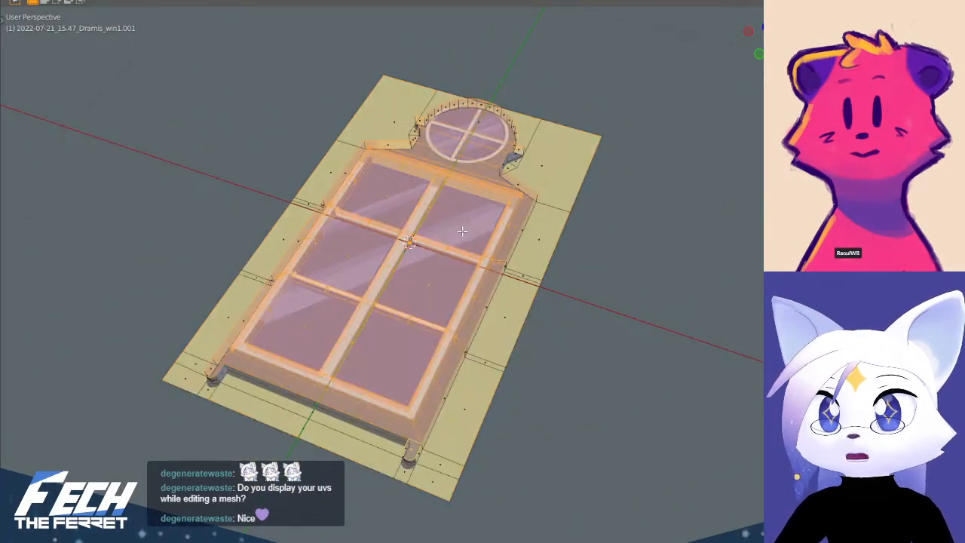
# - Undo and redo the last extrusion of the window and frame faces to compare both versions
pyautogui.moveTo(581, 233); pyautogui.dragTo(543, 215, button='middle')
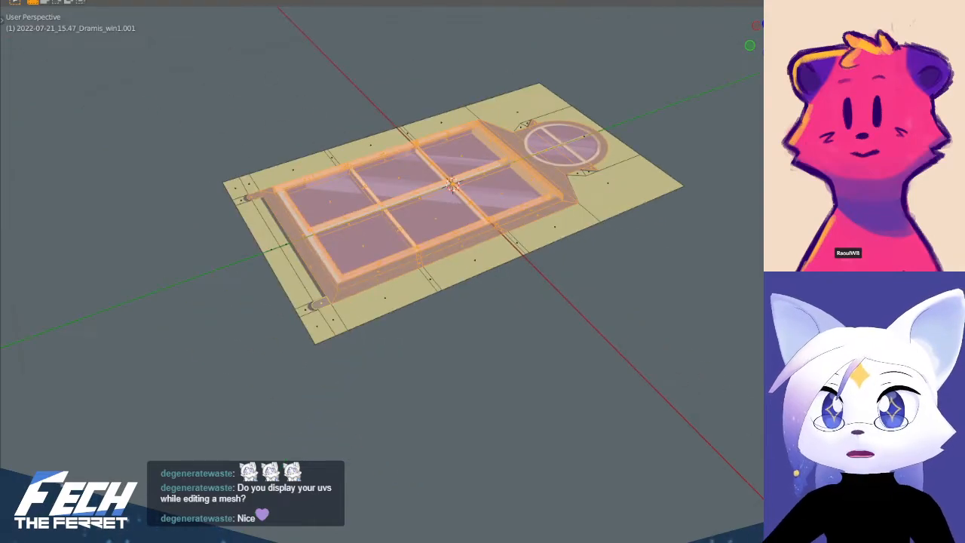
pyautogui.moveTo(477, 181); pyautogui.dragTo(523, 187, button='middle')
pyautogui.click(522, 187)
pyautogui.hotkey('ctrl', 'z')
pyautogui.hotkey('ctrl', 'shift', 'z')
pyautogui.hotkey('ctrl', 'z')
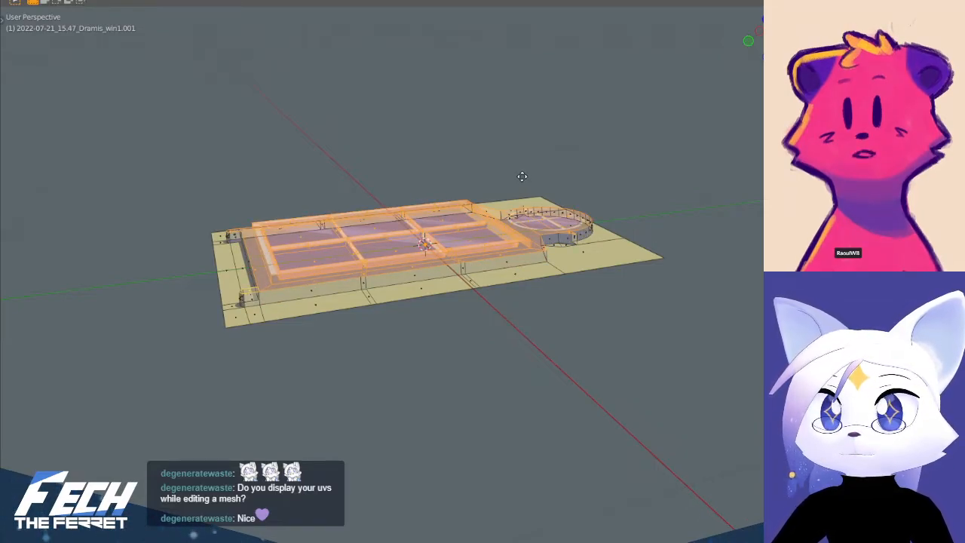
pyautogui.hotkey('ctrl', 'shift', 'z')
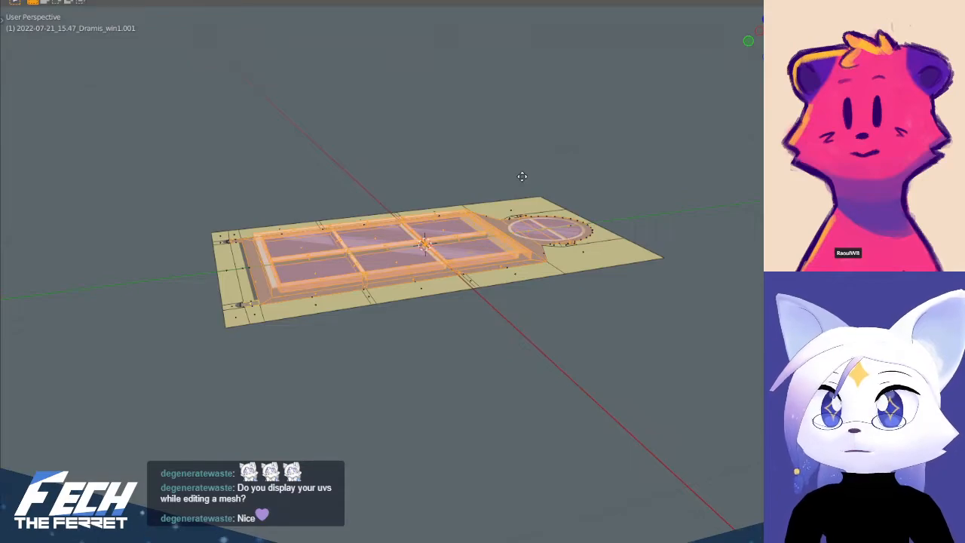
# - Extrude the selected window and frame faces upward from the wall in side view, and switch off X-ray display
pyautogui.press('KP_3')
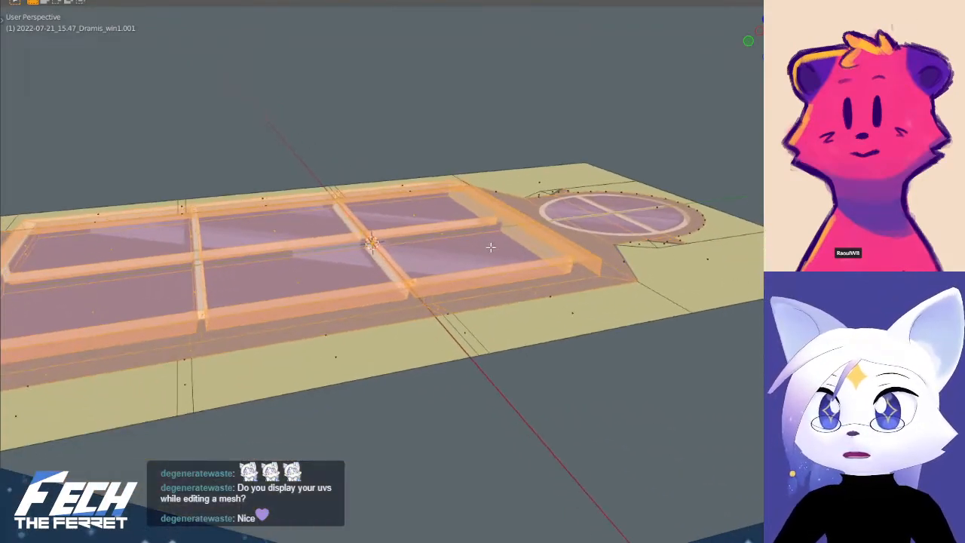
pyautogui.click(524, 221)
pyautogui.scroll(-3, 646, 185)
pyautogui.hotkey('ctrl', 'z')
pyautogui.press('e')
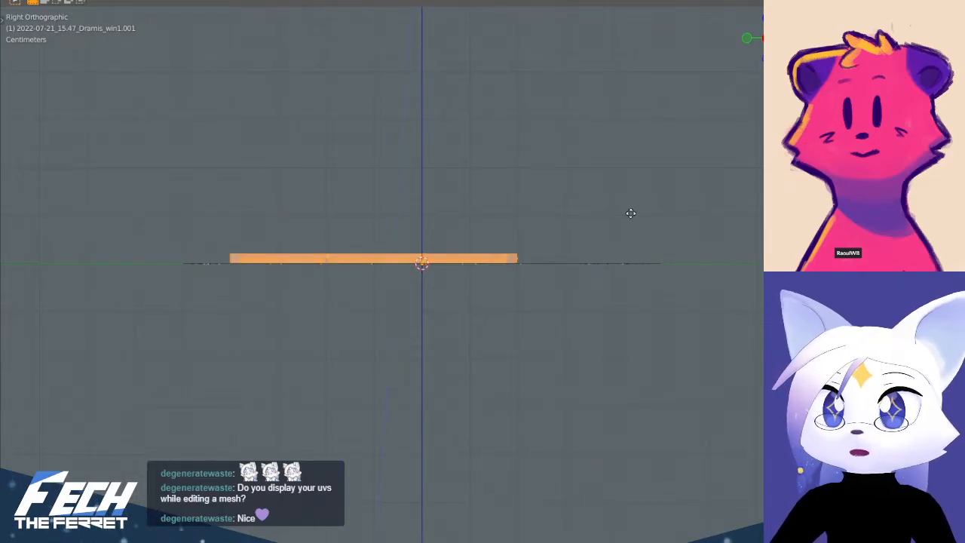
pyautogui.click(453, 215)
pyautogui.moveTo(453, 215); pyautogui.dragTo(317, 281, button='middle')
pyautogui.click(678, 383)
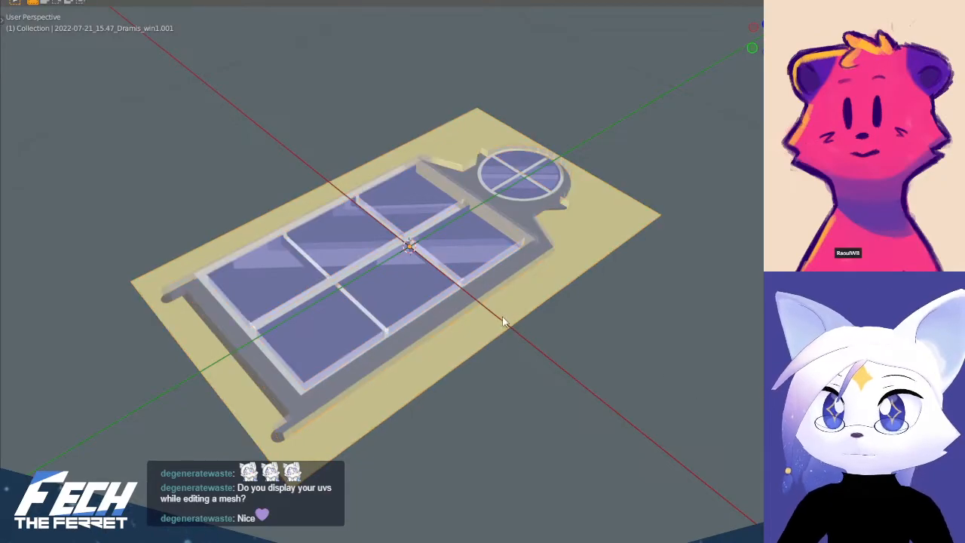
pyautogui.moveTo(504, 321); pyautogui.dragTo(581, 350, button='middle')
pyautogui.hotkey('alt', 'z')
# - Examine the extruded frame, window bars and round window from several angles
pyautogui.moveTo(371, 312)
pyautogui.mouseDown(button='middle')
pyautogui.moveTo(527, 267)
pyautogui.moveTo(575, 224)
pyautogui.moveTo(621, 218)
pyautogui.moveTo(653, 254)
pyautogui.moveTo(638, 288)
pyautogui.moveTo(593, 284)
pyautogui.moveTo(680, 201)
pyautogui.moveTo(525, 264)
pyautogui.moveTo(471, 365)
pyautogui.mouseUp(button='middle')
pyautogui.press('KP_7')
pyautogui.scroll(2, 588, 285)
pyautogui.scroll(2, 588, 284)
pyautogui.keyDown('shift'); pyautogui.moveTo(588, 283); pyautogui.dragTo(384, 314, button='middle'); pyautogui.keyUp('shift')
pyautogui.hotkey('ctrl', 'Tab')
pyautogui.click(576, 279)
pyautogui.moveTo(437, 241); pyautogui.dragTo(533, 268, button='middle')
pyautogui.scroll(-3, 654, 243)
pyautogui.scroll(5, 599, 316)
pyautogui.scroll(-5, 600, 316)
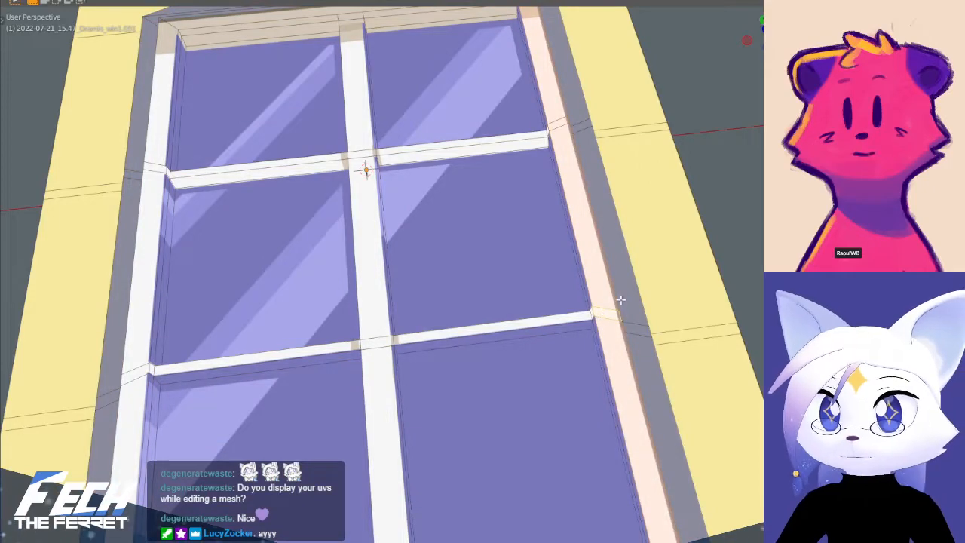
pyautogui.scroll(4, 621, 263)
pyautogui.moveTo(504, 336); pyautogui.dragTo(484, 265, button='middle')
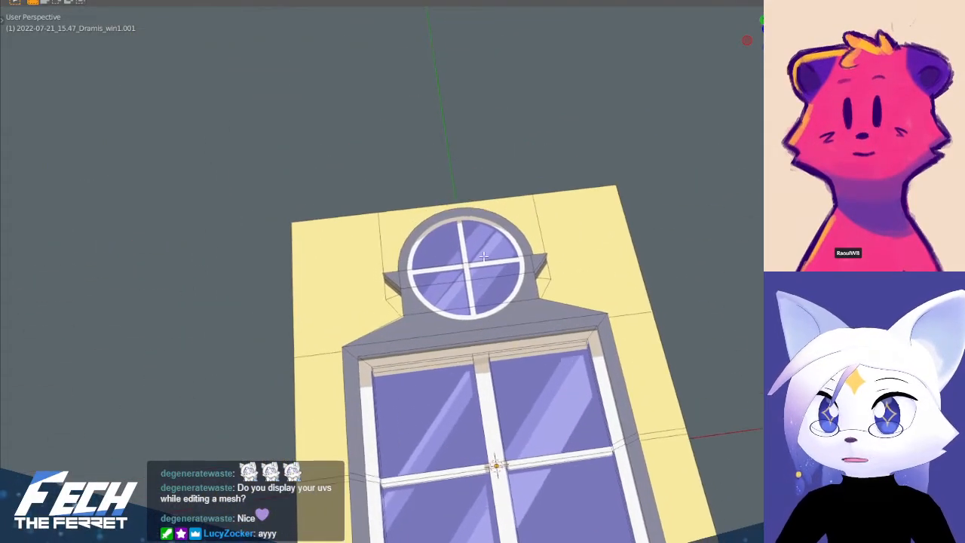
# - Reveal the hidden circular ring over the round window together with the whole facade, seen from the top
pyautogui.press('KP_7')
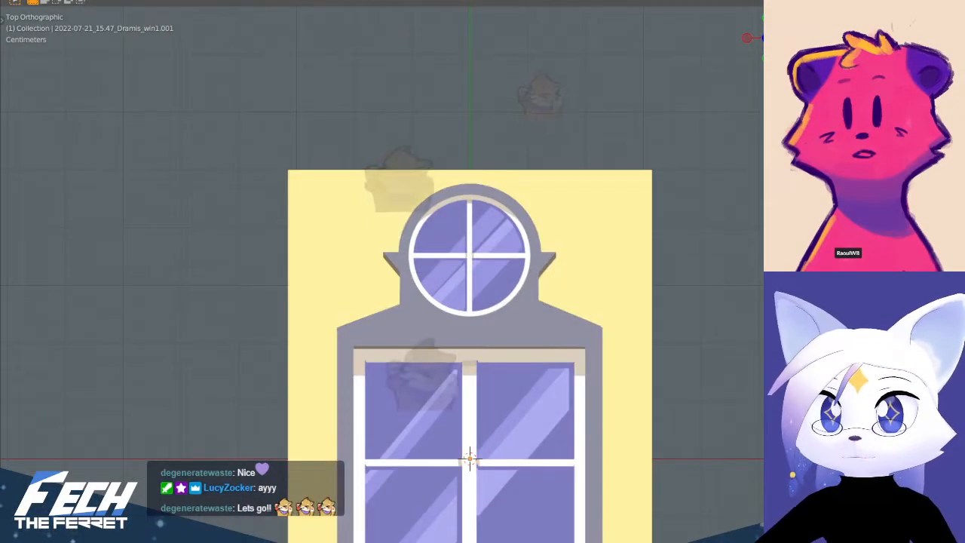
pyautogui.hotkey('alt', 'h')
pyautogui.hotkey('shift', 'h')
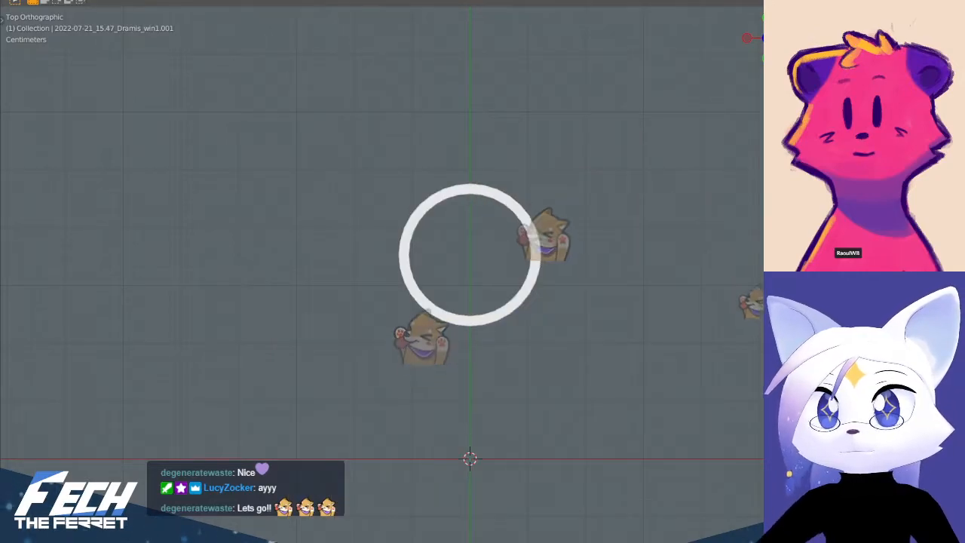
pyautogui.hotkey('alt', 'h')
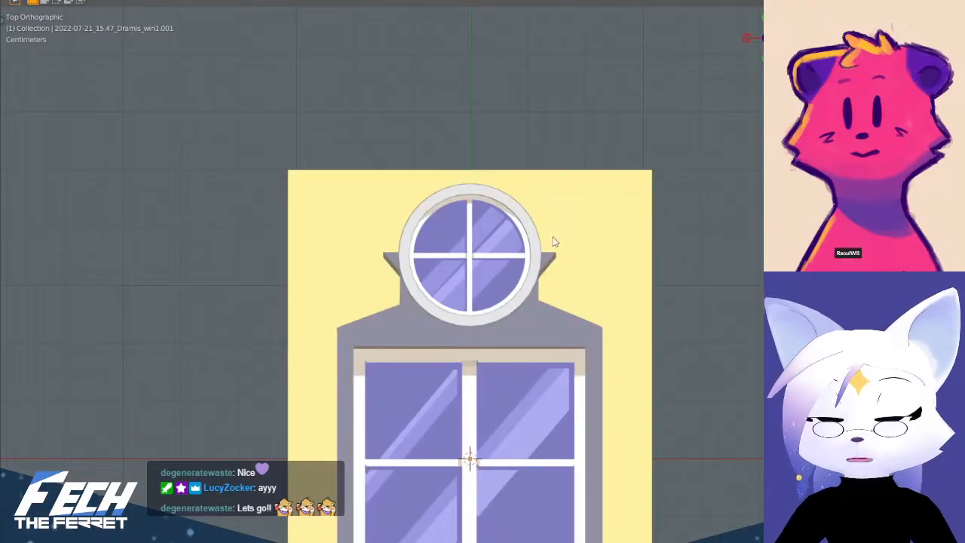
# - Scale the ring down so its inner edge fits the glass of the round window
pyautogui.click(521, 223)
pyautogui.scroll(4, 635, 155)
pyautogui.press('s')
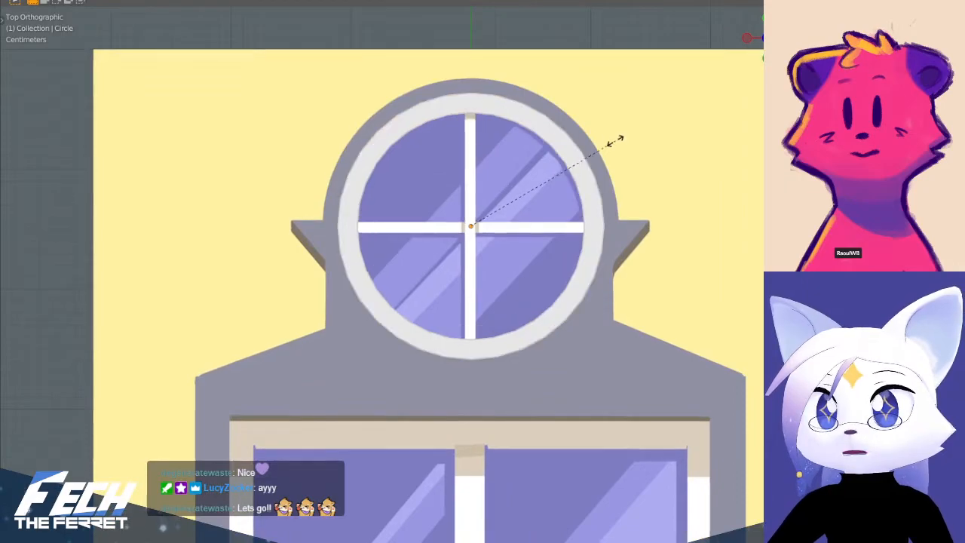
pyautogui.click(615, 141)
pyautogui.moveTo(499, 256); pyautogui.dragTo(442, 193, button='middle')
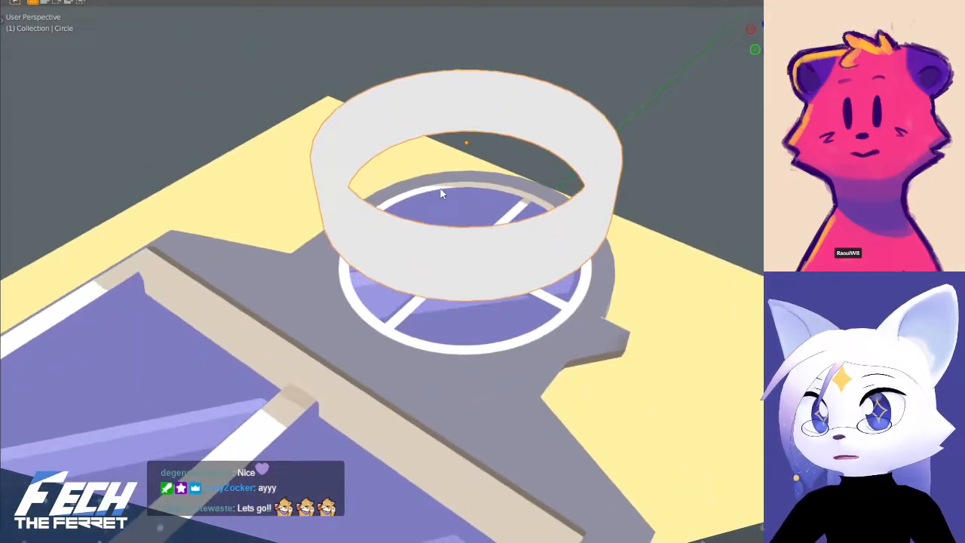
pyautogui.press('KP_7')
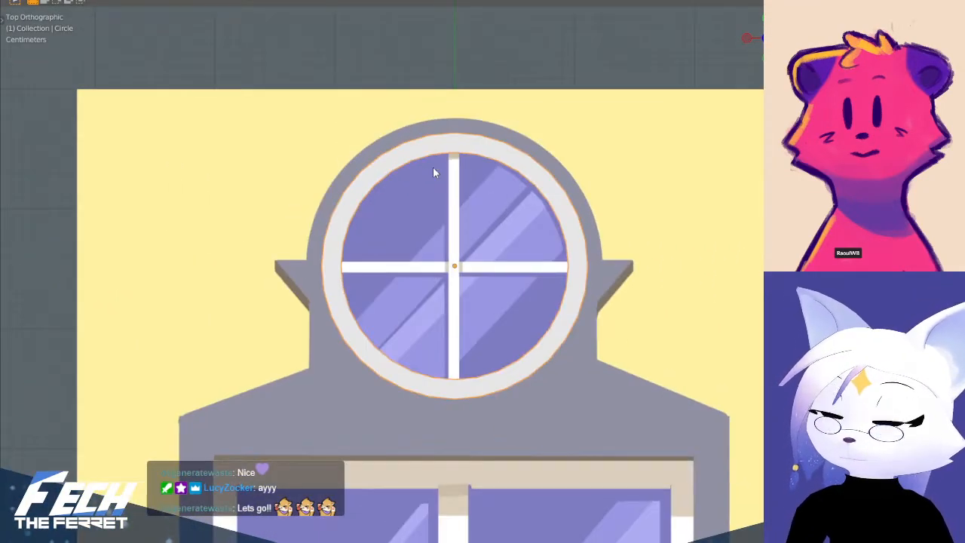
# - Lower the ring along the Z axis until it cuts through the facade around the round window
pyautogui.press('KP_3')
pyautogui.press('g')
pyautogui.press('z')
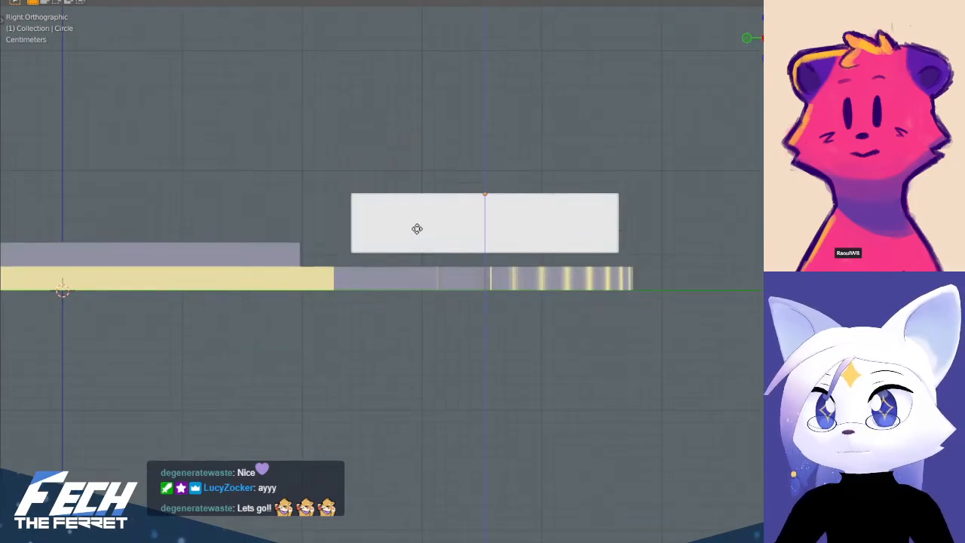
pyautogui.click(411, 282)
pyautogui.moveTo(445, 185); pyautogui.dragTo(464, 307, button='middle')
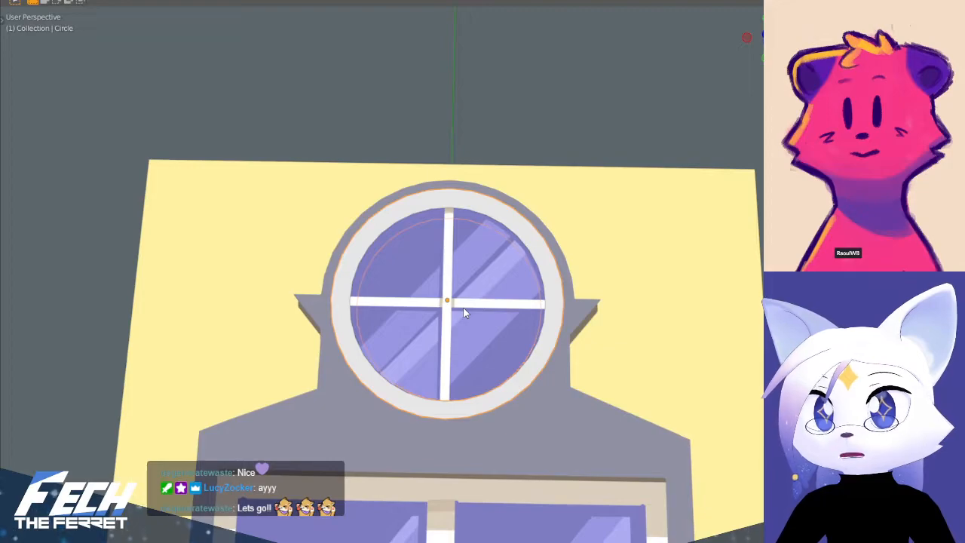
# - Raise the ring along the Z axis well above the facade and return to the top view
pyautogui.press('KP_7')
pyautogui.press('KP_3')
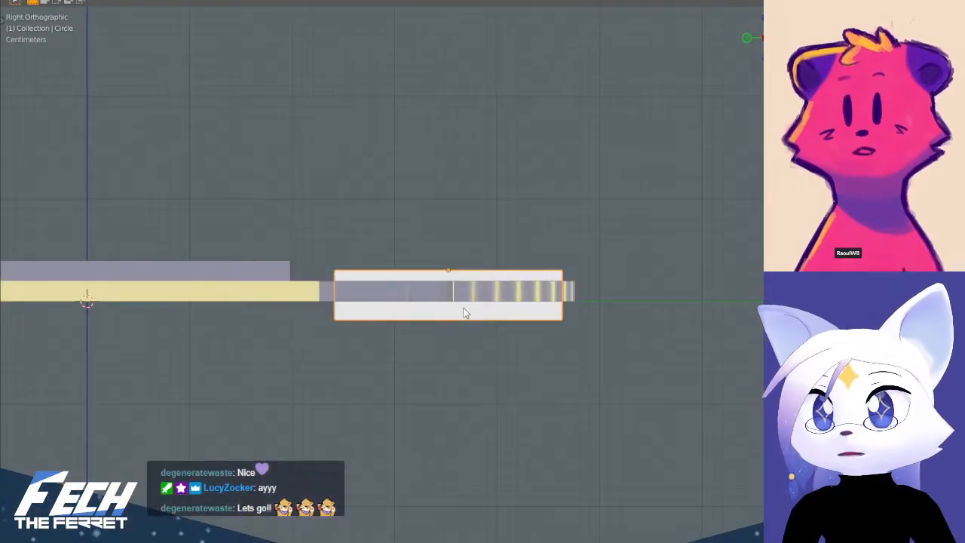
pyautogui.press('g')
pyautogui.press('z')
pyautogui.click(479, 118)
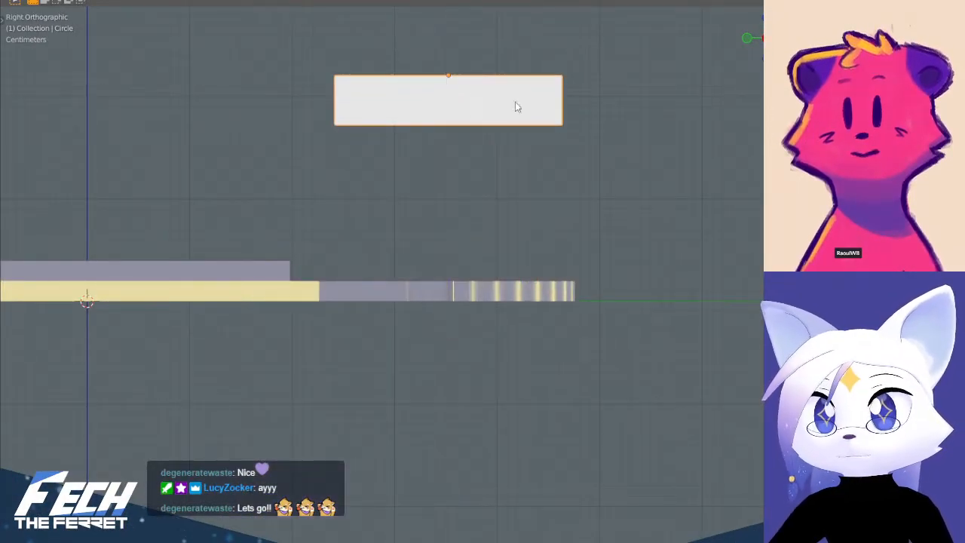
pyautogui.keyDown('shift'); pyautogui.moveTo(496, 153); pyautogui.dragTo(496, 259, button='middle'); pyautogui.keyUp('shift')
pyautogui.press('KP_7')
# - Switch the ring to Edit Mode with the round window in view
pyautogui.hotkey('ctrl', 'Tab')
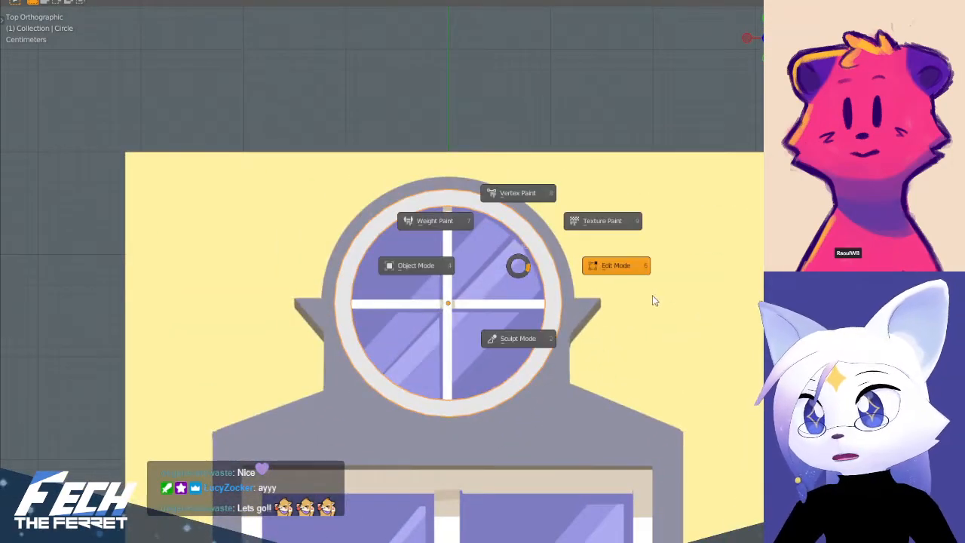
pyautogui.click(620, 265)
pyautogui.scroll(1, 485, 254)
pyautogui.keyDown('shift'); pyautogui.moveTo(442, 226); pyautogui.dragTo(446, 224, button='middle'); pyautogui.keyUp('shift')
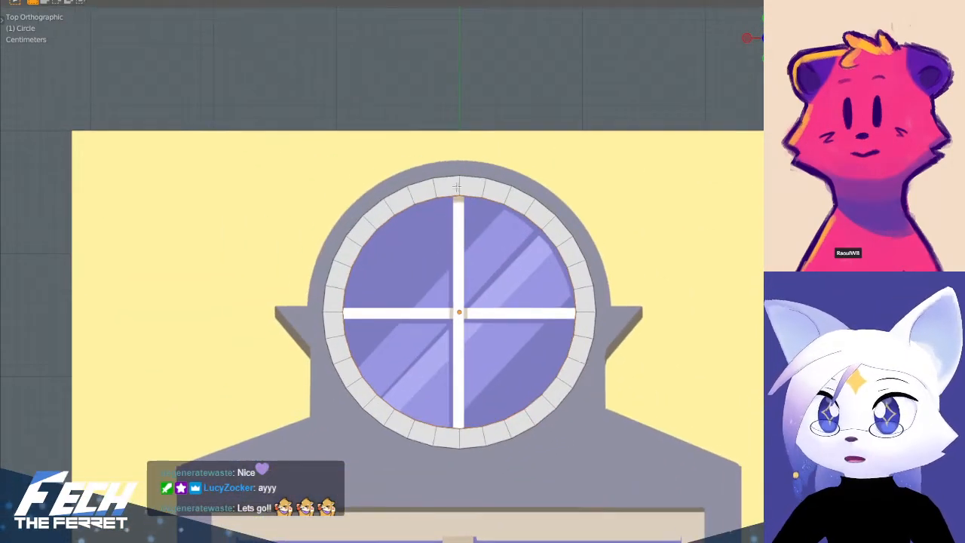
pyautogui.scroll(-3, 467, 283)
pyautogui.press('Tab')
pyautogui.hotkey('ctrl', 'Tab')
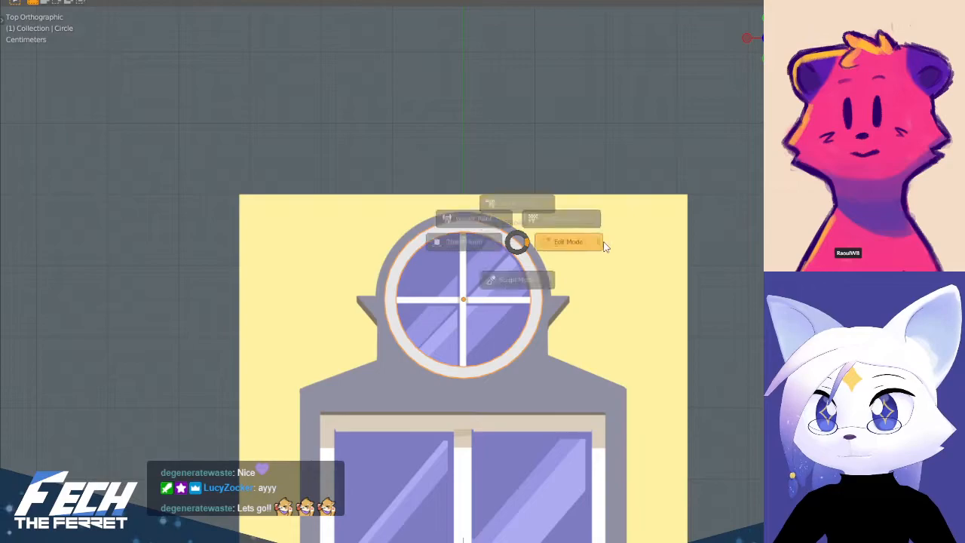
pyautogui.click(605, 247)
pyautogui.scroll(1, 463, 275)
pyautogui.scroll(1, 456, 262)
# - Add a plane to the ring's mesh and scale it down over the large window
pyautogui.hotkey('shift', 'a')
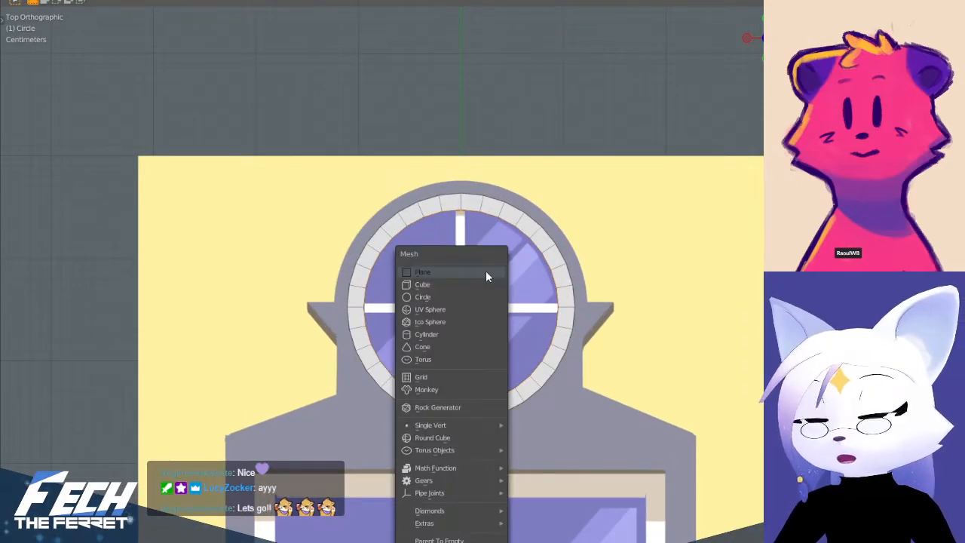
pyautogui.click(478, 281)
pyautogui.scroll(-6, 631, 211)
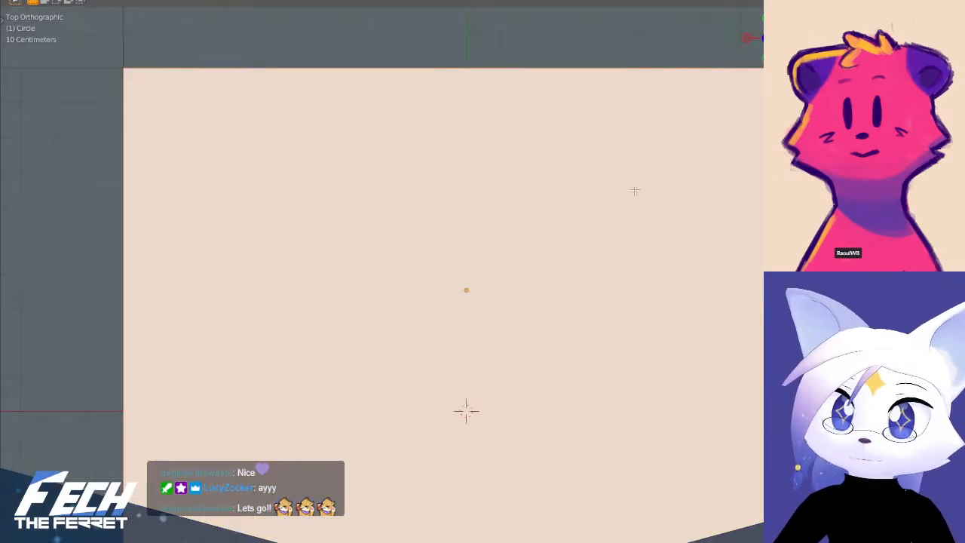
pyautogui.press('s')
pyautogui.click(500, 383)
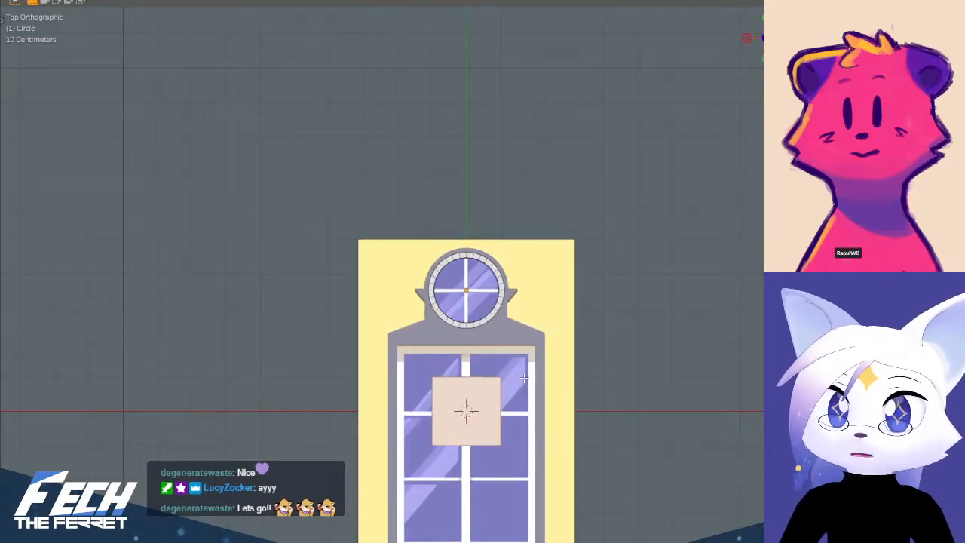
pyautogui.scroll(5, 601, 332)
pyautogui.press('s')
pyautogui.click(491, 514)
# - Undo the plane's scaling and its creation
pyautogui.keyDown('shift'); pyautogui.moveTo(491, 487); pyautogui.dragTo(469, 269, button='middle'); pyautogui.keyUp('shift')
pyautogui.hotkey('ctrl', 'z')
pyautogui.hotkey('ctrl', 'z')
pyautogui.hotkey('ctrl', 'z')
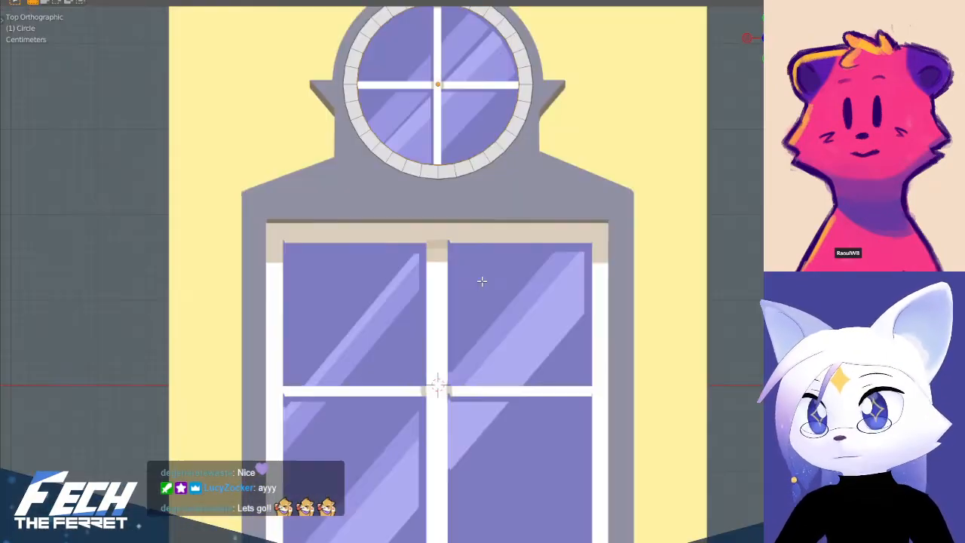
# - Snap the 3D cursor to the selected ring geometry and add a plane at the ring's centre
pyautogui.keyDown('shift'); pyautogui.moveTo(453, 153); pyautogui.dragTo(461, 285, button='middle'); pyautogui.keyUp('shift')
pyautogui.hotkey('shift', 's')
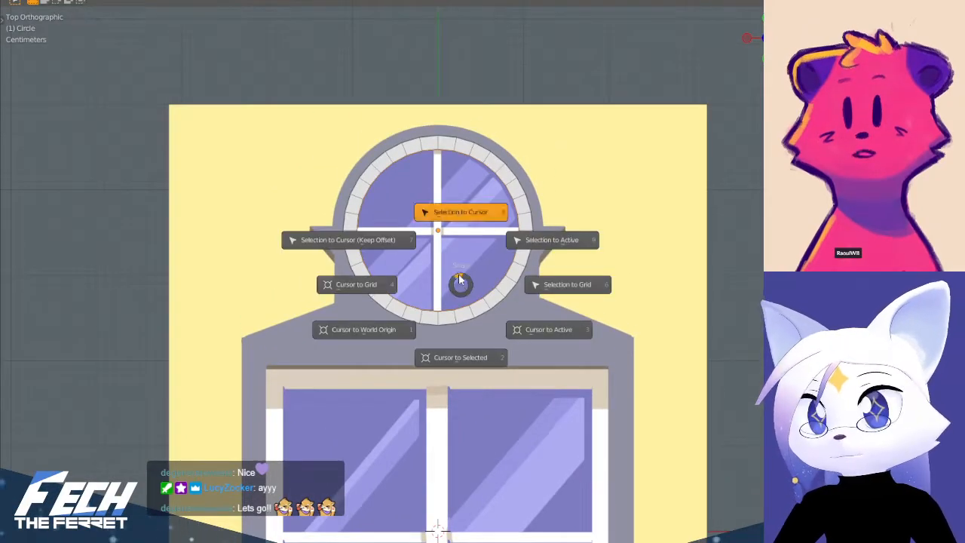
pyautogui.click(458, 355)
pyautogui.hotkey('shift', 'a')
pyautogui.click(475, 225)
# - Scale the plane down to a small square over the crossing of the round window's bars
pyautogui.press('s')
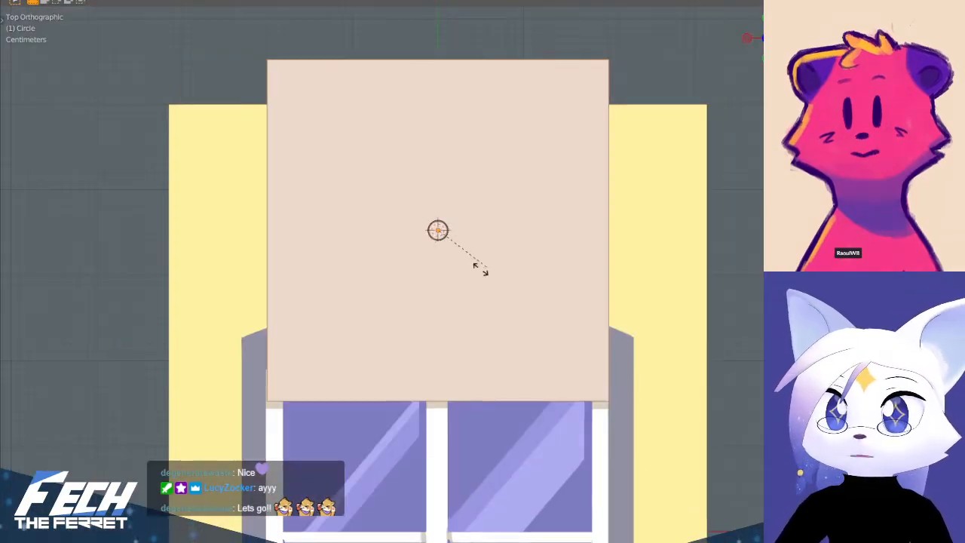
pyautogui.click(480, 269)
pyautogui.press('s')
pyautogui.click(487, 230)
pyautogui.scroll(4, 482, 134)
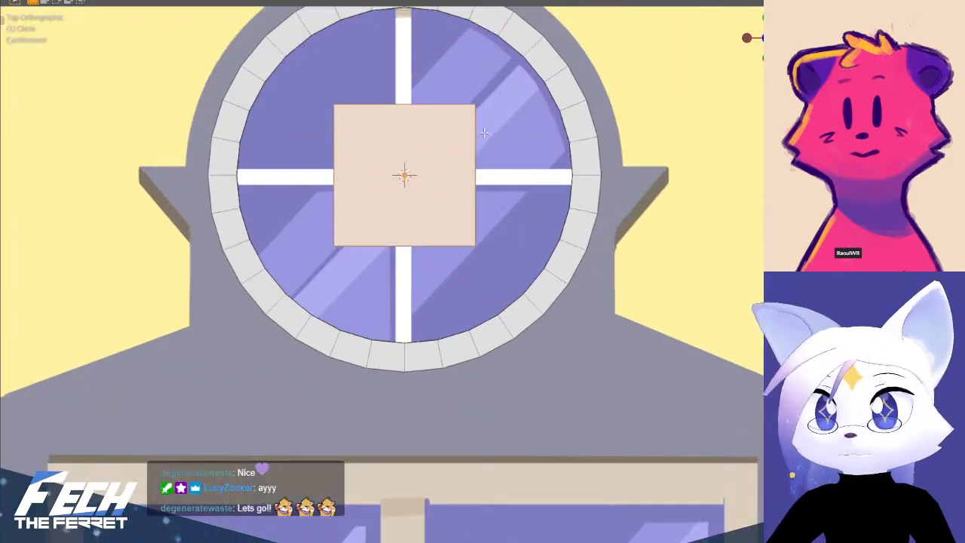
pyautogui.keyDown('shift'); pyautogui.moveTo(480, 143); pyautogui.dragTo(551, 271, button='middle'); pyautogui.keyUp('shift')
pyautogui.press('s')
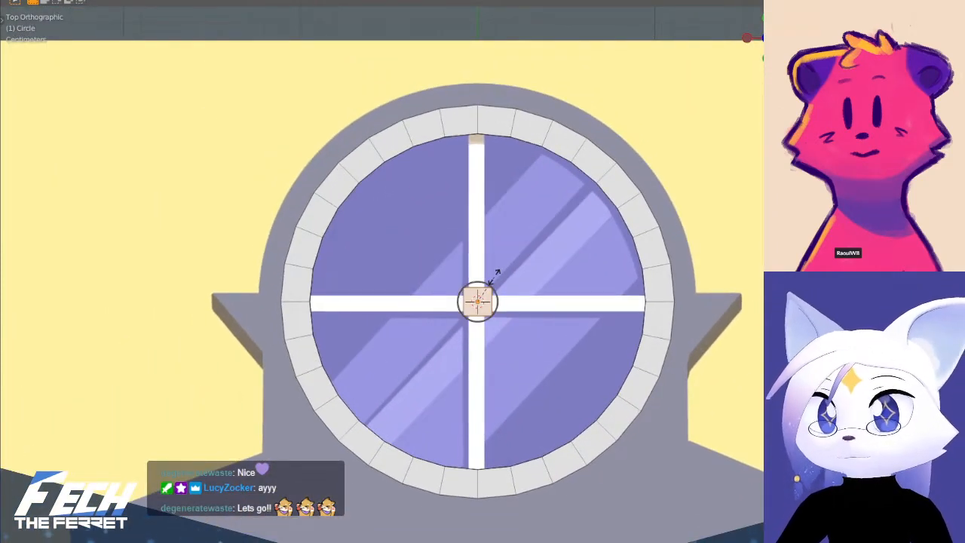
pyautogui.click(496, 272)
pyautogui.press('s')
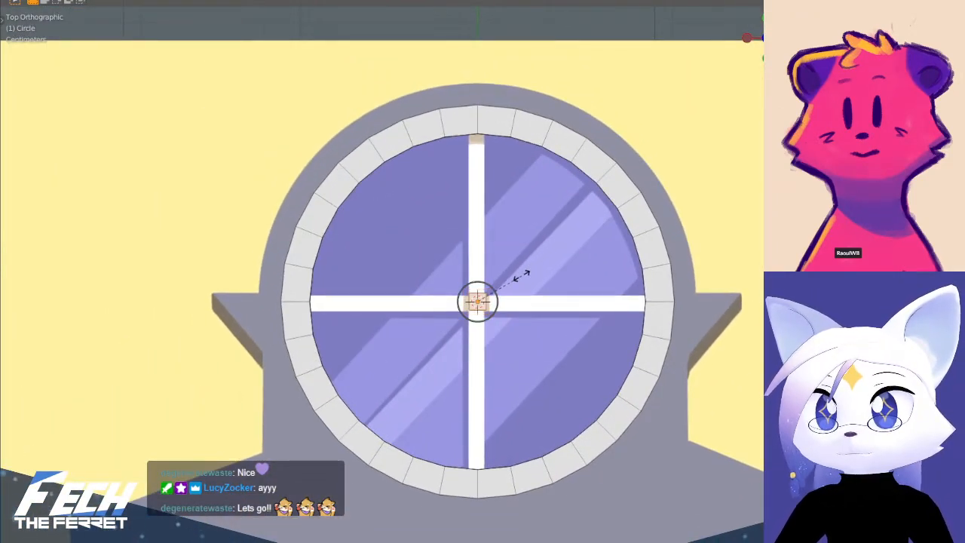
pyautogui.click(529, 270)
# - Try to move the small square along the Z and Y axes
pyautogui.press('g')
pyautogui.press('z')
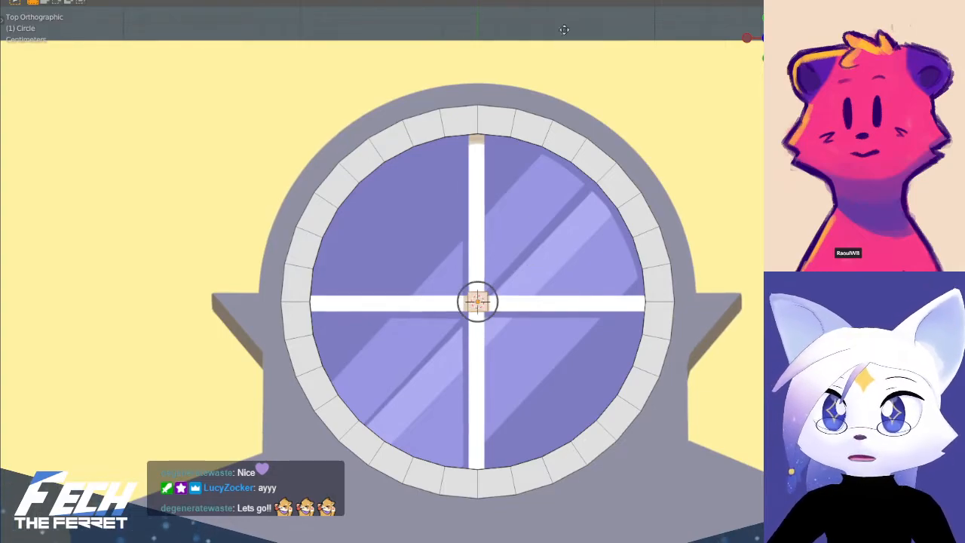
pyautogui.click(549, 115)
pyautogui.press('y')
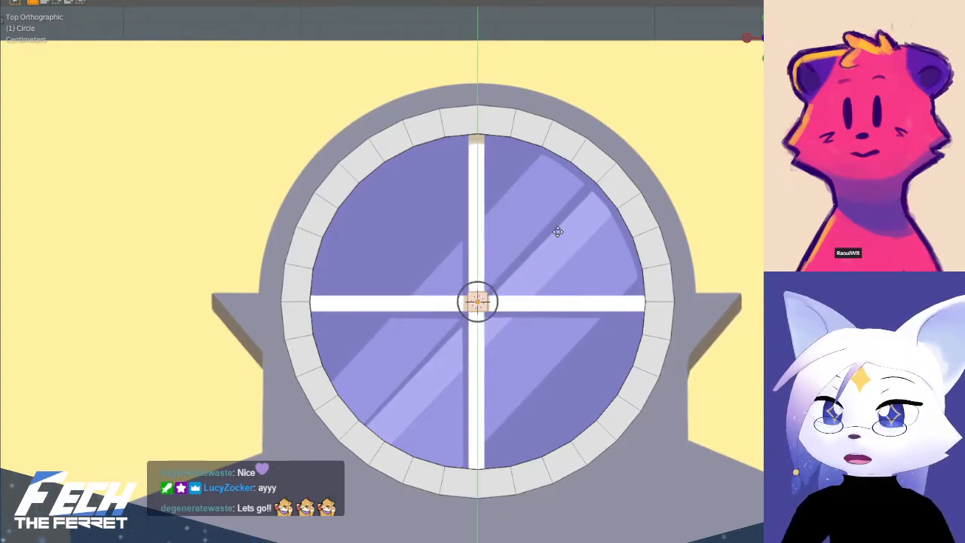
pyautogui.click(541, 159)
pyautogui.hotkey('ctrl', 'z')
# - Stretch the small square along the Y axis into a vertical bar spanning the ring's inner diameter
pyautogui.press('s')
pyautogui.press('y')
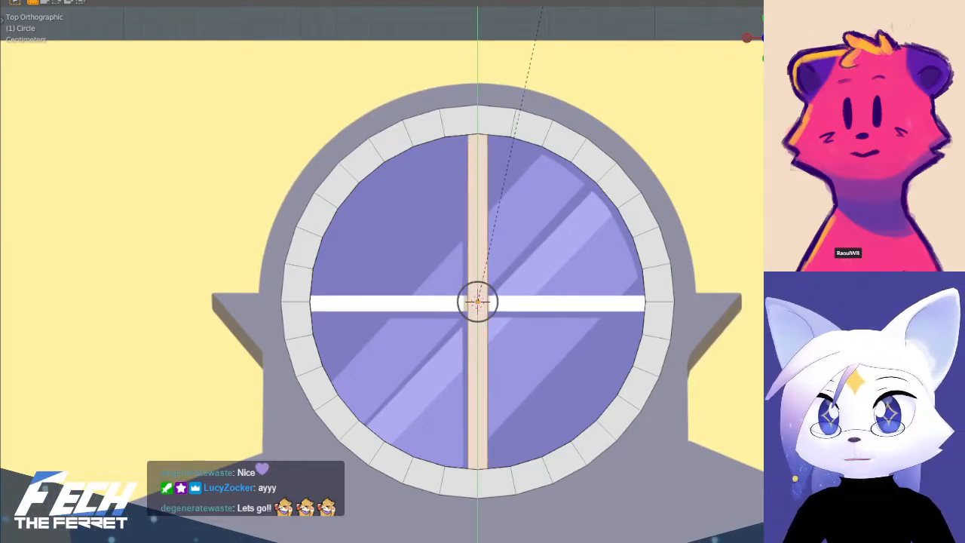
pyautogui.press('Return')
# - Try rotating the vertical bar itself to horizontal and undo the rotation
pyautogui.press('r')
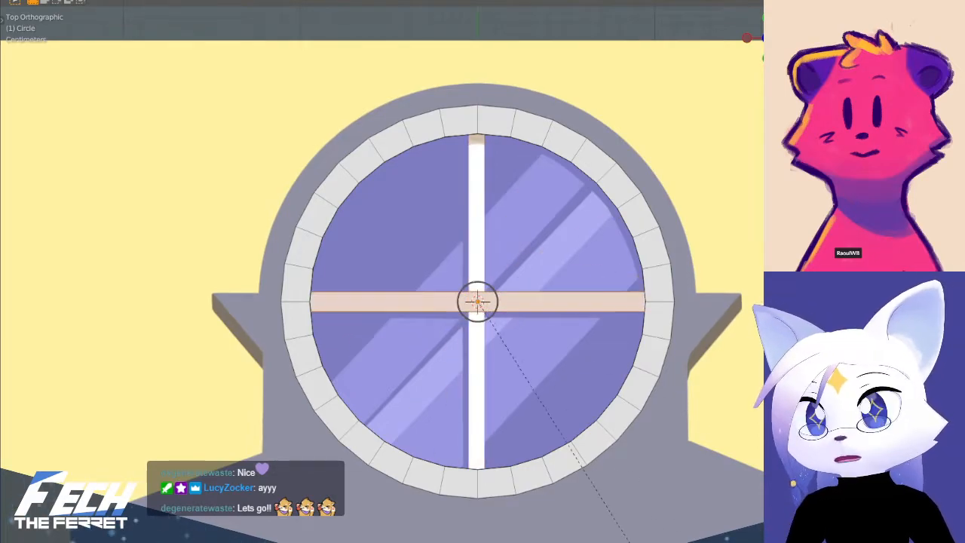
pyautogui.press('Return')
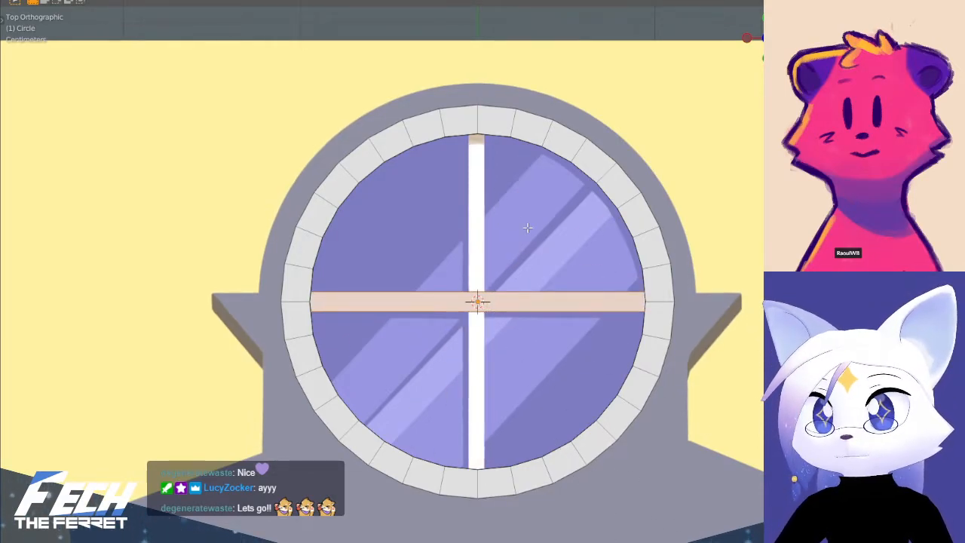
pyautogui.hotkey('ctrl', 'z')
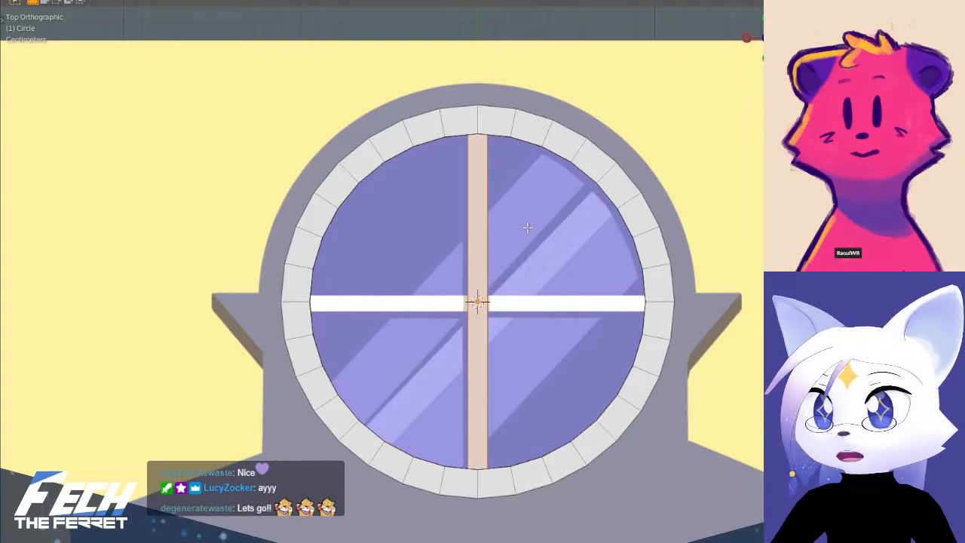
pyautogui.press('r')
pyautogui.press('Escape')
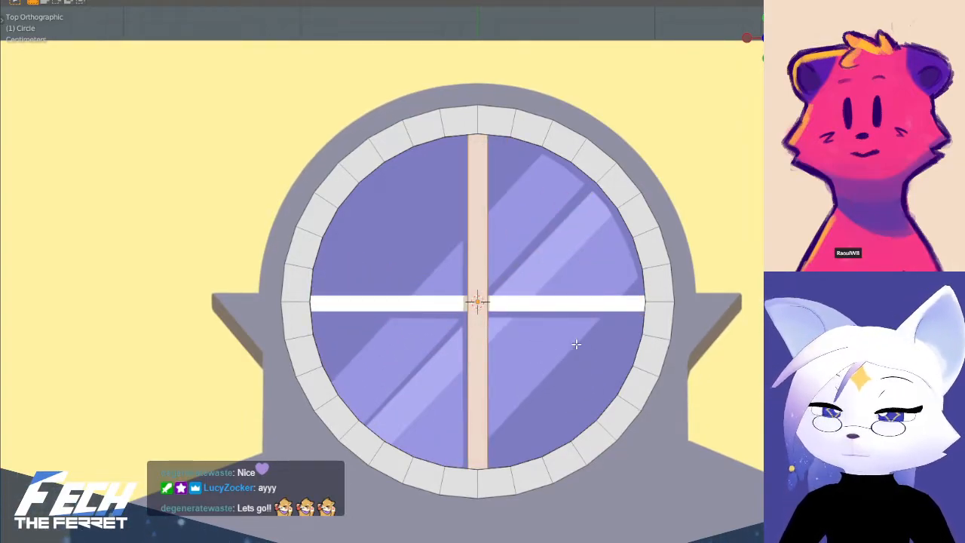
# - Try duplicating the vertical bar in place and rotating the copy freehand, and undo the rotation
pyautogui.hotkey('shift', 'd')
pyautogui.press('Escape')
pyautogui.press('r')
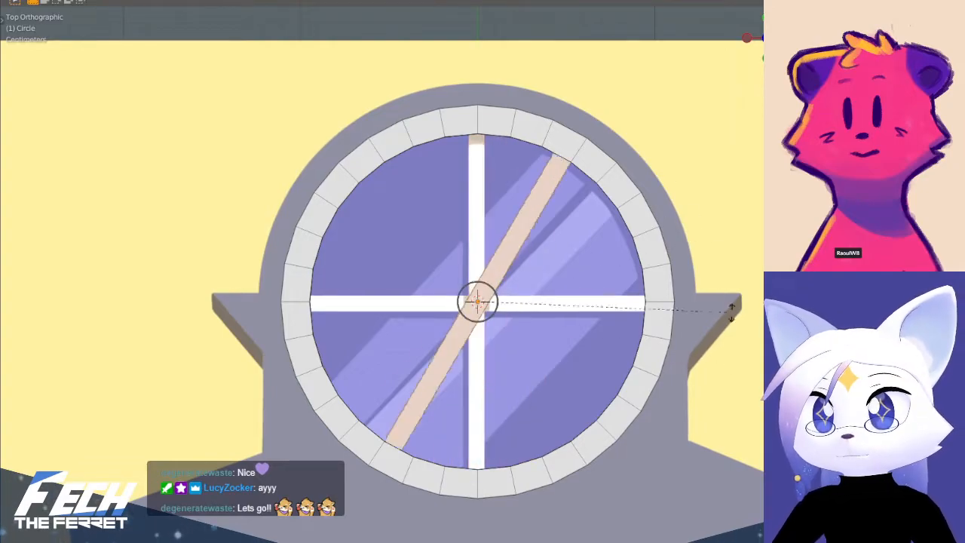
pyautogui.click(589, 522)
pyautogui.moveTo(589, 522); pyautogui.dragTo(450, 343, button='middle')
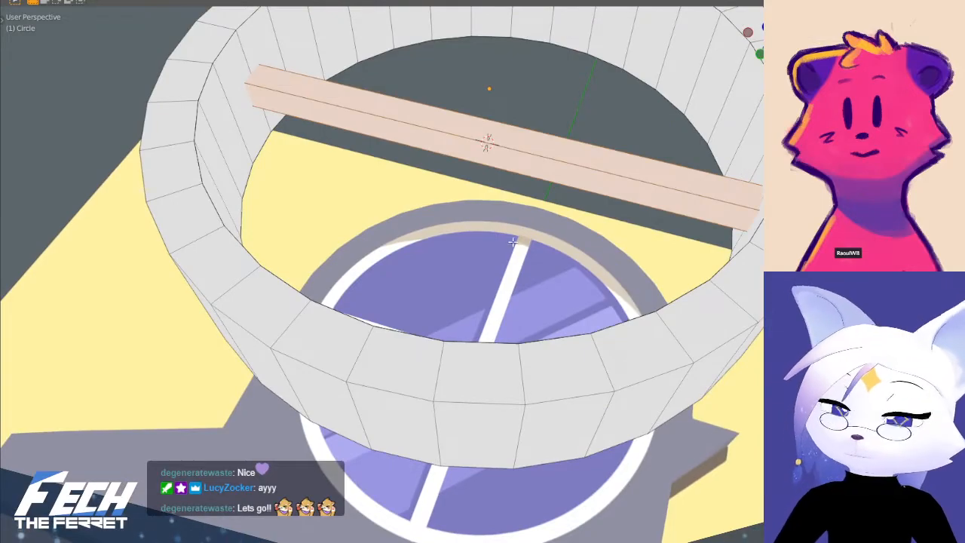
pyautogui.hotkey('ctrl', 'z')
# - Duplicate the vertical bar in place and rotate the copy 90 degrees with snapping so the bars form a cross
pyautogui.scroll(-6, 513, 240)
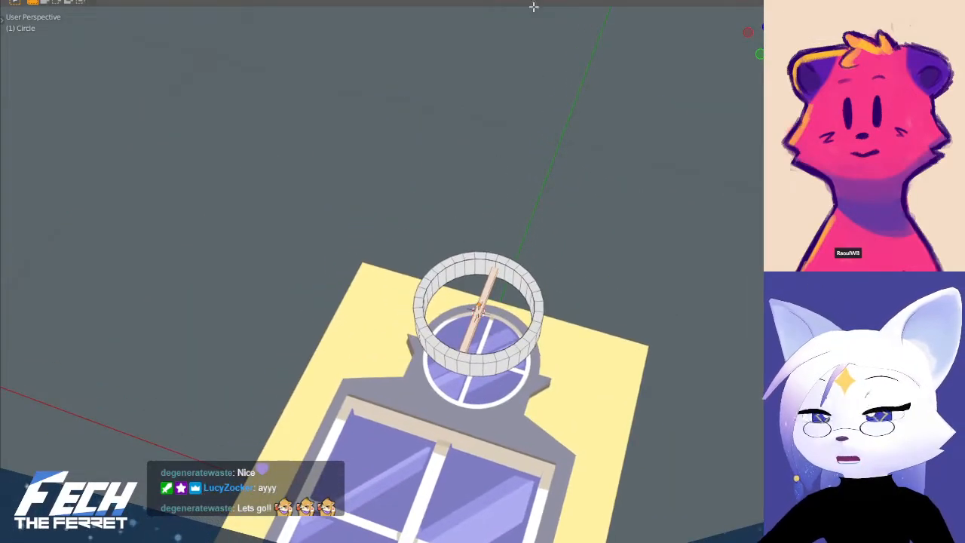
pyautogui.scroll(3, 526, 325)
pyautogui.press('KP_7')
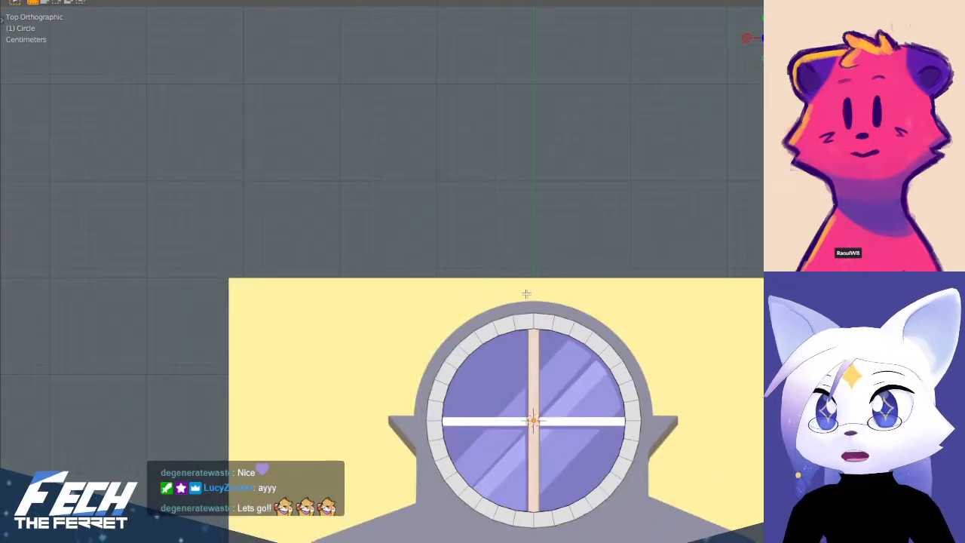
pyautogui.keyDown('shift'); pyautogui.moveTo(585, 384); pyautogui.dragTo(500, 287, button='middle'); pyautogui.keyUp('shift')
pyautogui.hotkey('shift', 'd')
pyautogui.rightClick(486, 277)
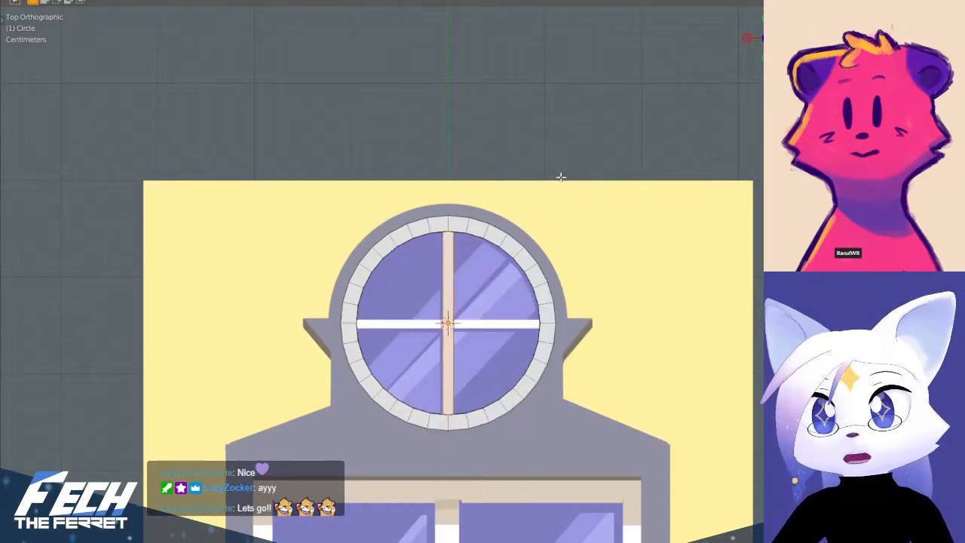
pyautogui.press('r')
pyautogui.click(645, 426)
pyautogui.hotkey('ctrl', 'z')
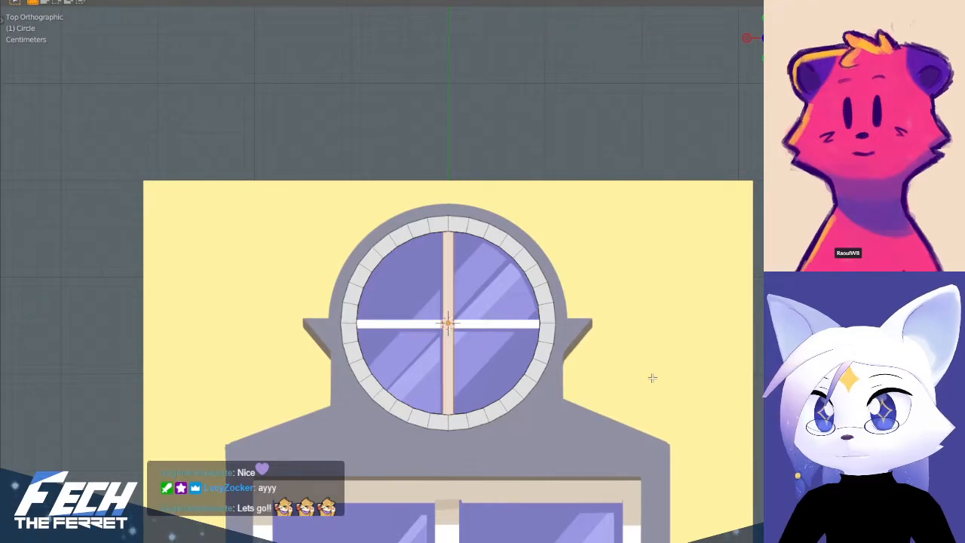
pyautogui.scroll(2, 521, 305)
pyautogui.press('r')
pyautogui.keyDown('ctrl'); pyautogui.click(562, 5); pyautogui.keyUp('ctrl')
# - Select both crossing bars and scale them along the Z axis to give them more depth inside the ring
pyautogui.scroll(-2, 446, 201)
pyautogui.moveTo(446, 200); pyautogui.dragTo(359, 119, button='middle')
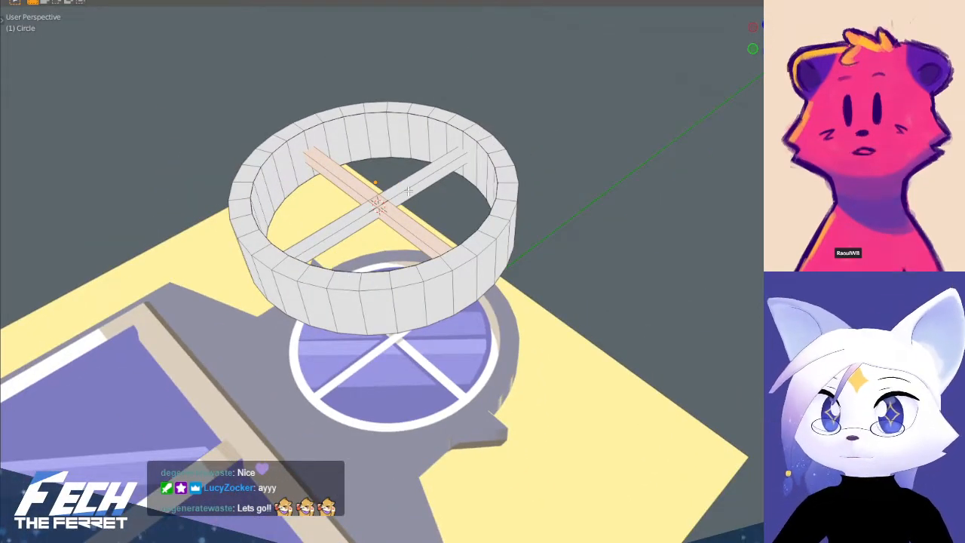
pyautogui.keyDown('shift'); pyautogui.click(457, 160); pyautogui.keyUp('shift')
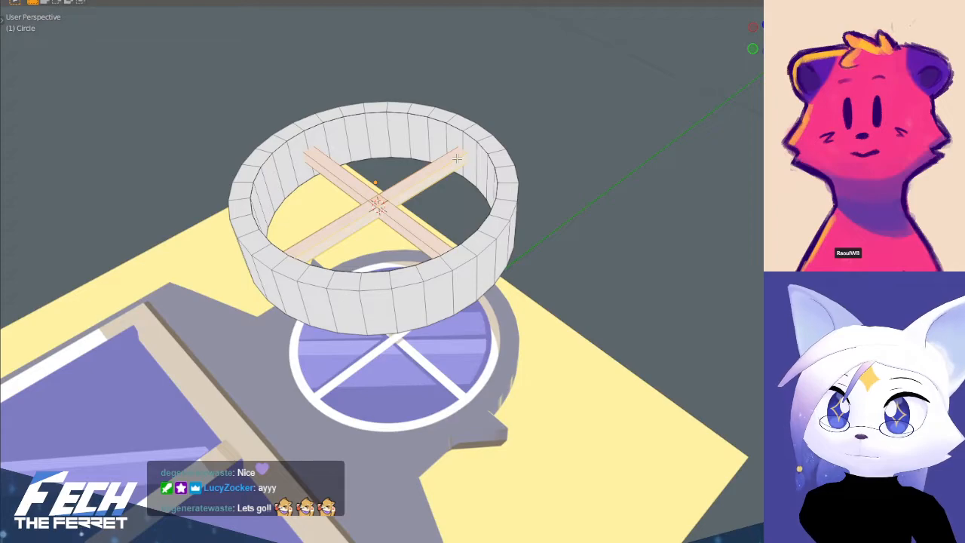
pyautogui.press('g')
pyautogui.press('z')
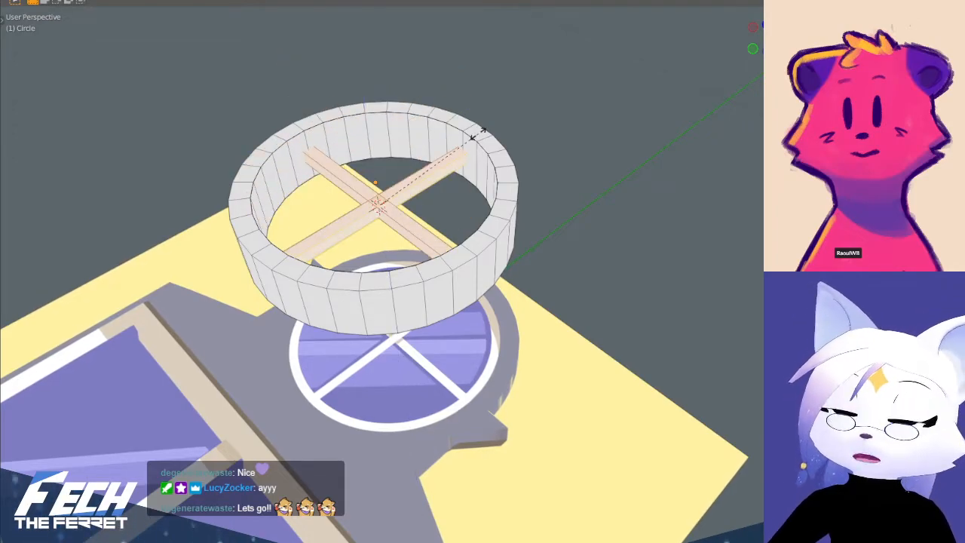
pyautogui.click(339, 260)
pyautogui.press('Tab')
pyautogui.moveTo(339, 259); pyautogui.dragTo(486, 380, button='middle')
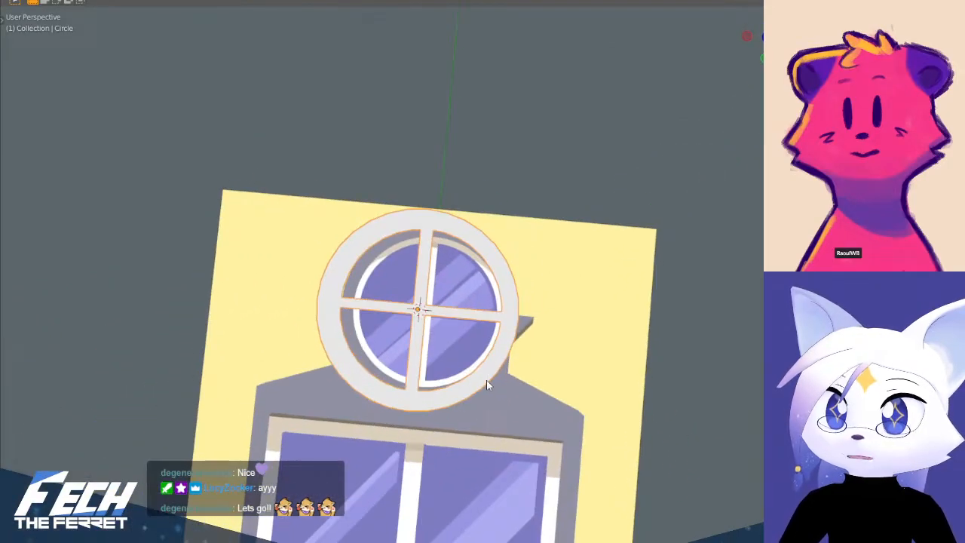
pyautogui.press('KP_7')
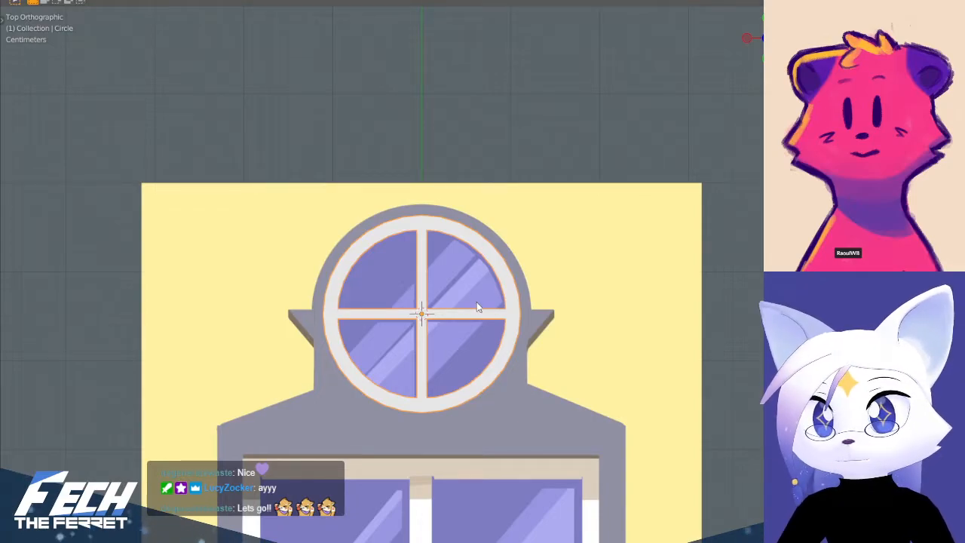
# - Examine the crossbars and where their ends meet the ring's inner wall, using Edit Mode and X-ray
pyautogui.scroll(2, 476, 307)
pyautogui.moveTo(476, 307); pyautogui.dragTo(360, 206, button='middle')
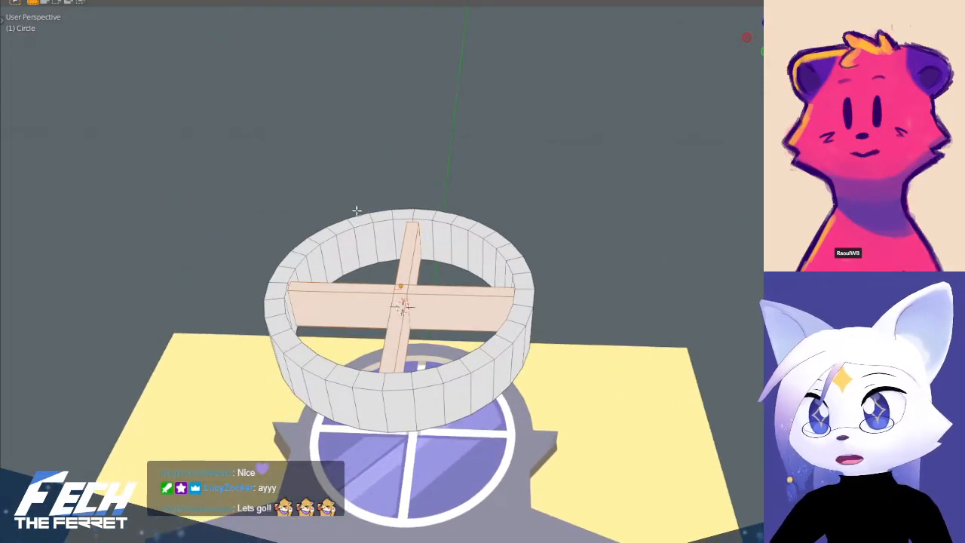
pyautogui.press('Tab')
pyautogui.hotkey('ctrl', 'Tab')
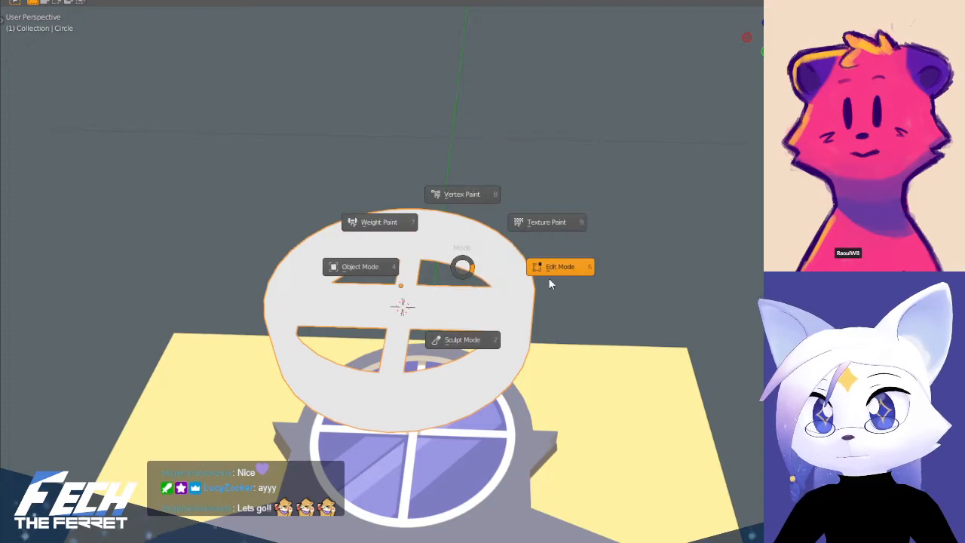
pyautogui.click(317, 270)
pyautogui.hotkey('ctrl', 'Tab')
pyautogui.click(653, 312)
pyautogui.moveTo(395, 285); pyautogui.dragTo(365, 297, button='middle')
pyautogui.click(469, 286)
pyautogui.scroll(3, 512, 269)
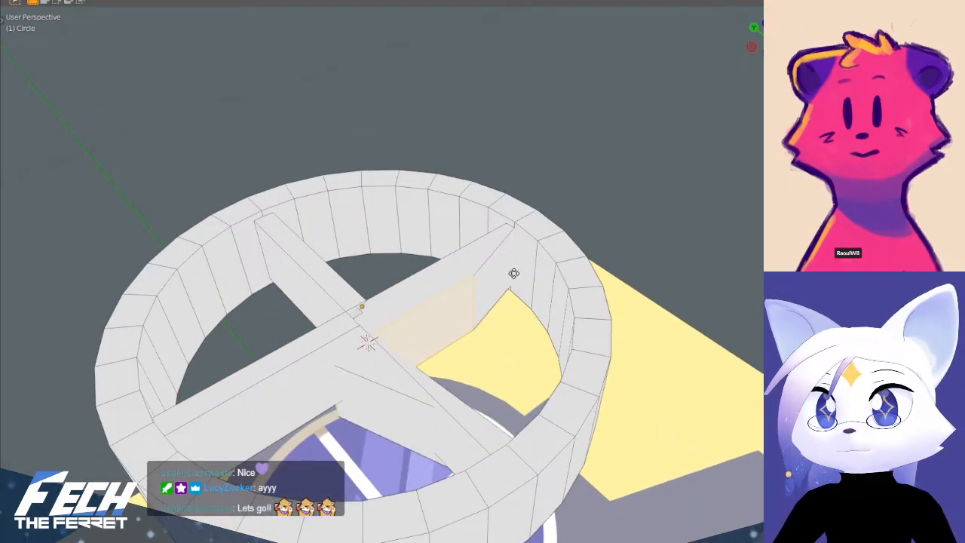
pyautogui.hotkey('alt', 'z')
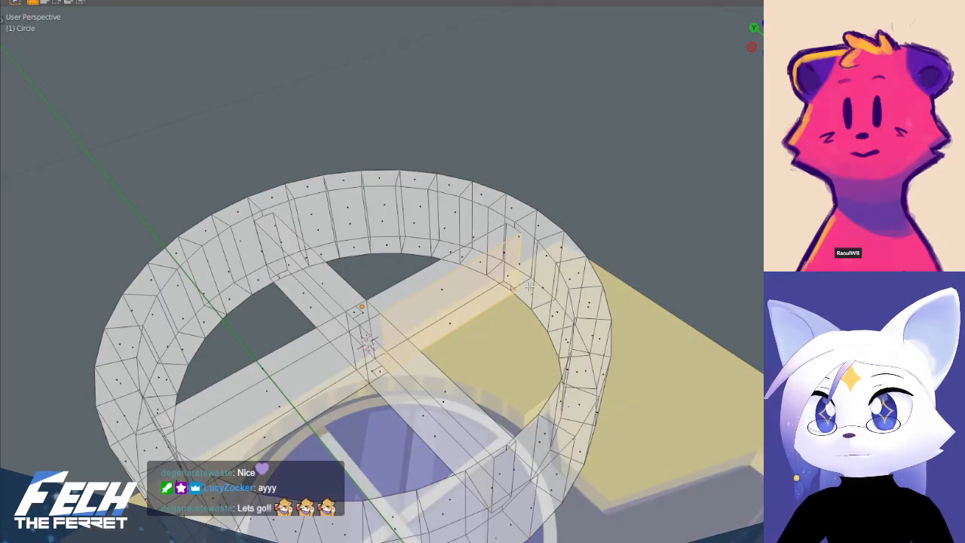
pyautogui.moveTo(525, 279); pyautogui.dragTo(617, 281, button='middle')
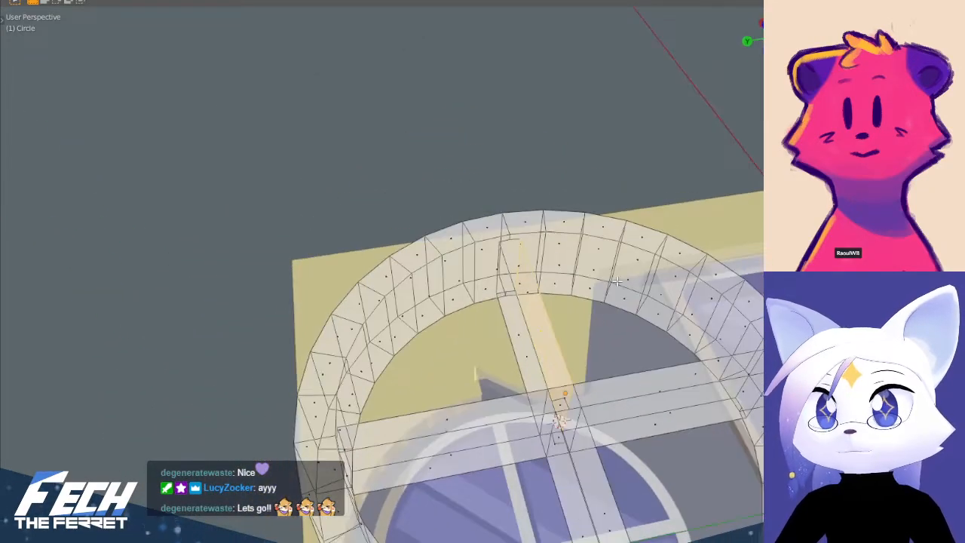
pyautogui.hotkey('alt', 'z')
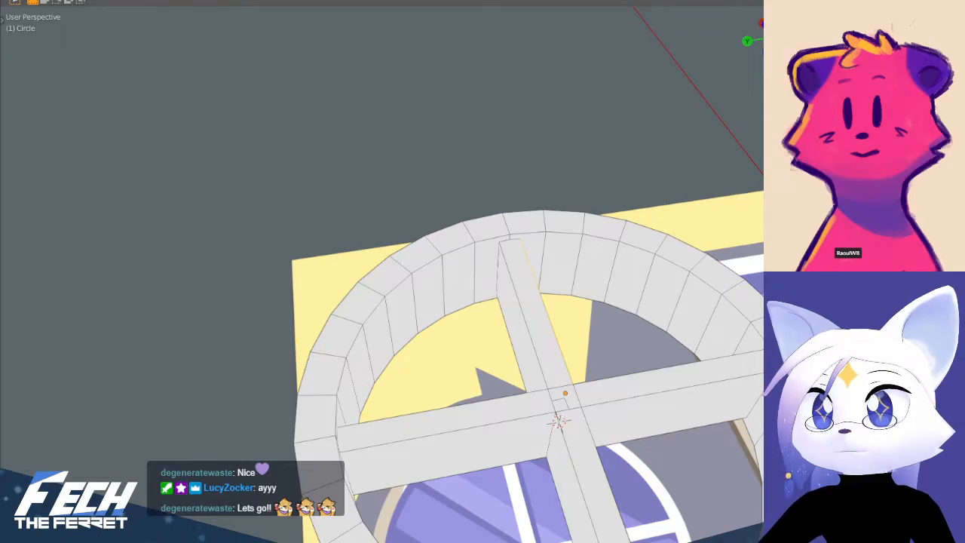
# - Try to move the ring geometry at the end of a bar, cancel the move and return to Object Mode
pyautogui.click(483, 263)
pyautogui.press('g')
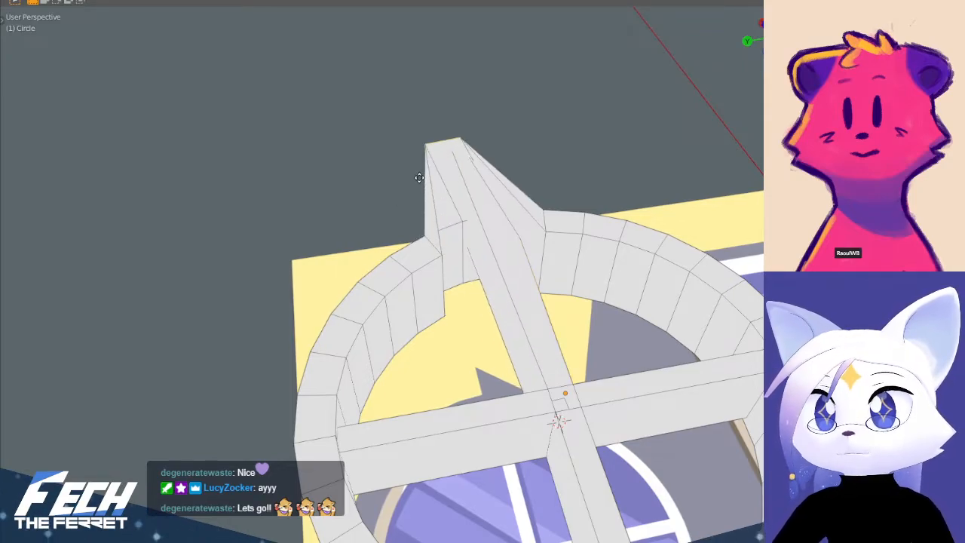
pyautogui.rightClick(498, 235)
pyautogui.hotkey('ctrl', 'Tab')
pyautogui.click(197, 283)
pyautogui.scroll(-3, 472, 315)
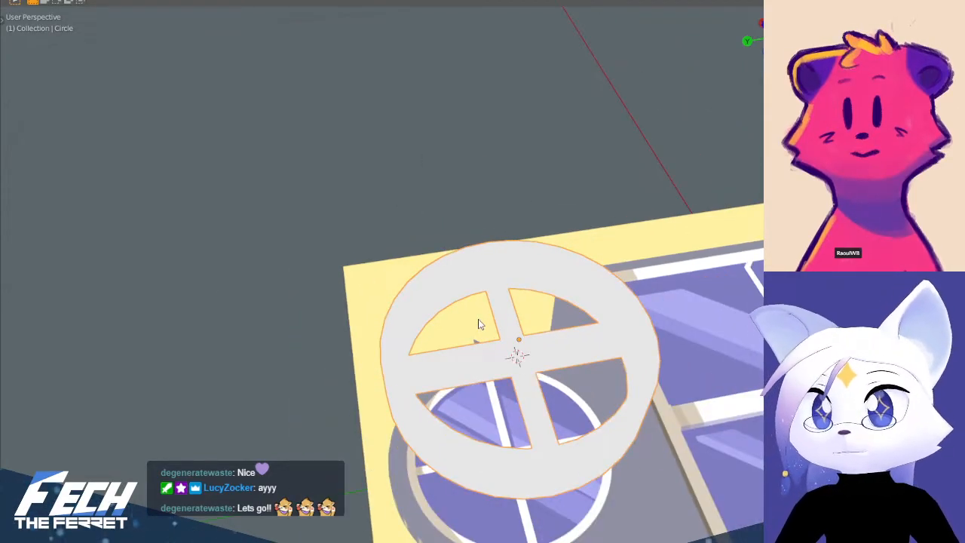
# - Move the ring with its crossbars down along the Z axis into the facade's round window
pyautogui.press('KP_7')
pyautogui.keyDown('shift'); pyautogui.moveTo(326, 248); pyautogui.dragTo(506, 248, button='middle'); pyautogui.keyUp('shift')
pyautogui.moveTo(506, 248); pyautogui.dragTo(487, 177, button='middle')
pyautogui.press('g')
pyautogui.press('z')
pyautogui.click(476, 287)
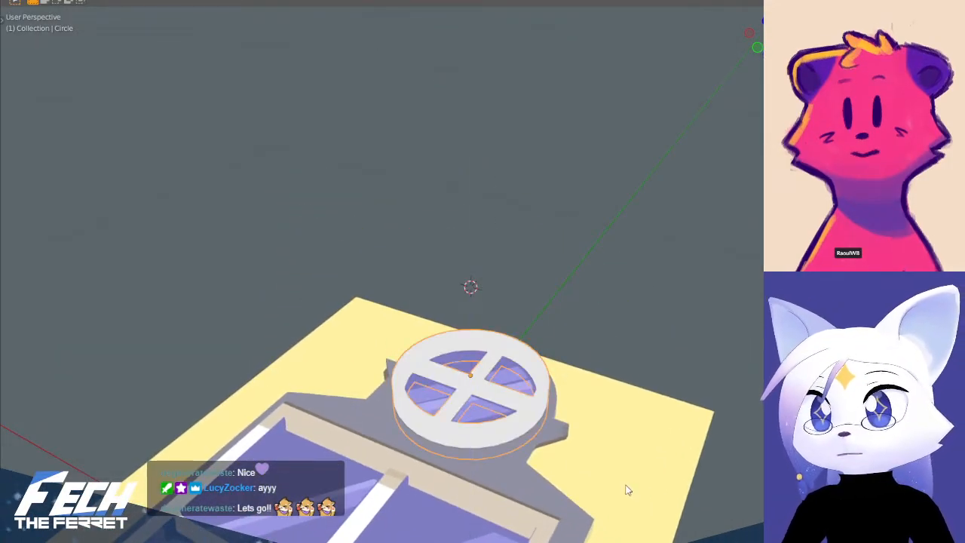
# - Add the facade to the selection and cut it with the ring using Bool Tool's Auto Boolean Slice
pyautogui.keyDown('shift'); pyautogui.click(626, 489); pyautogui.keyUp('shift')
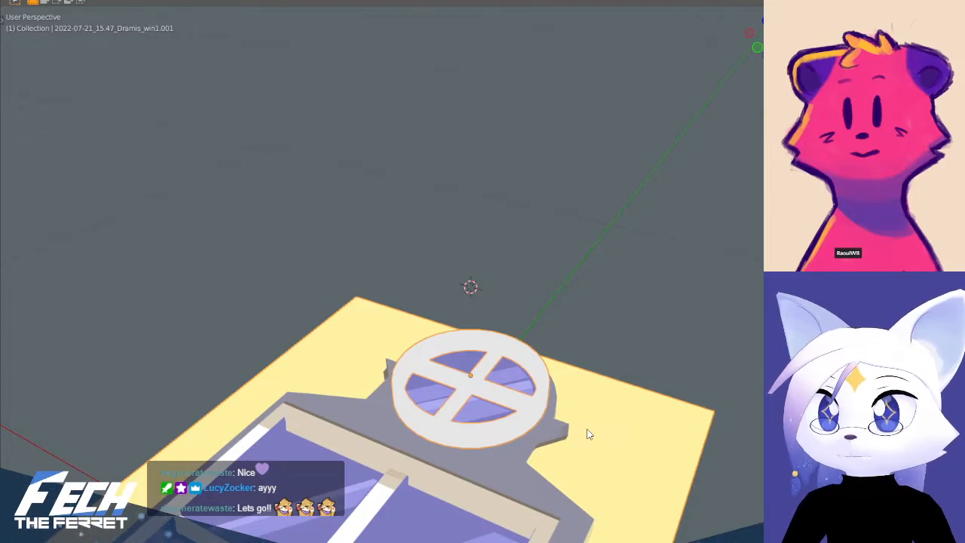
pyautogui.hotkey('ctrl', 'shift', 'b')
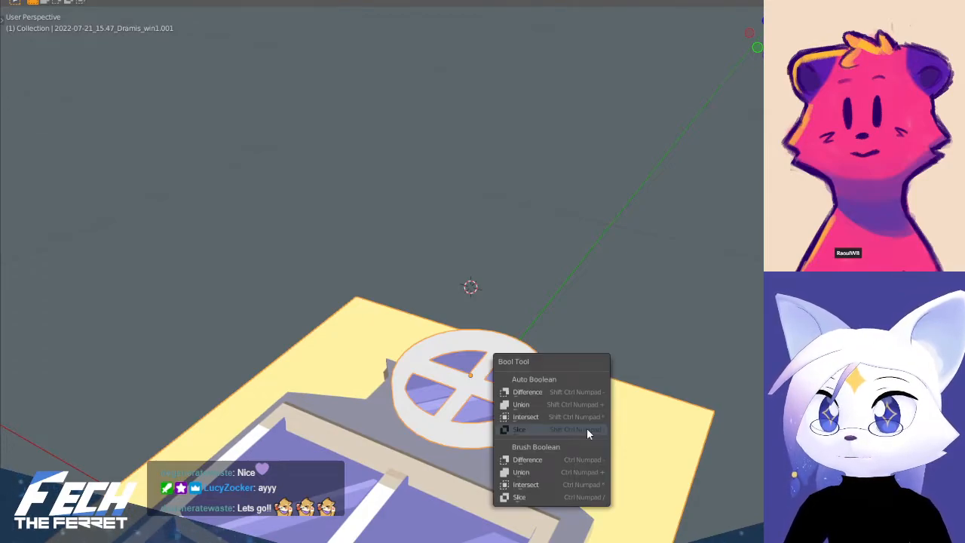
pyautogui.click(587, 428)
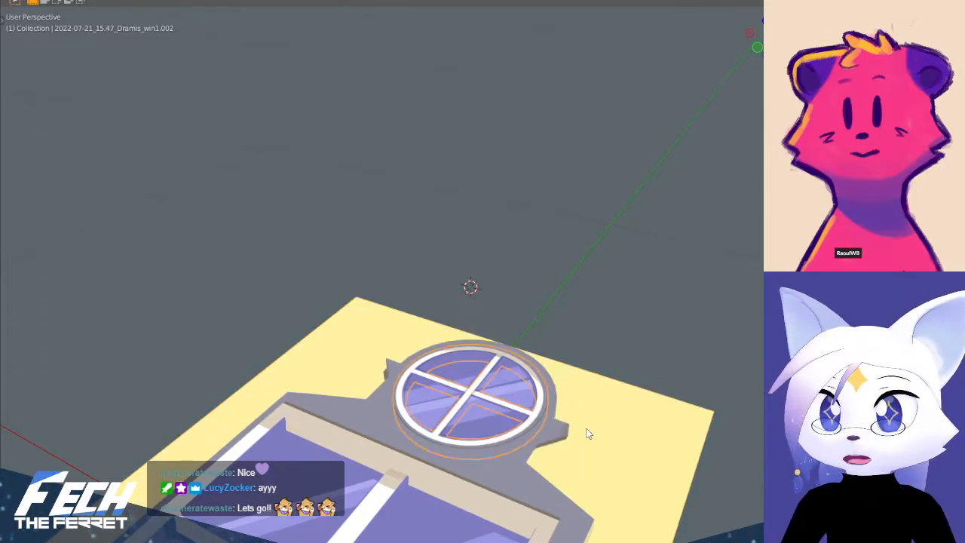
# - Delete the ring-shaped piece sliced out of the facade
pyautogui.moveTo(586, 427); pyautogui.dragTo(454, 374, button='middle')
pyautogui.moveTo(441, 239); pyautogui.dragTo(438, 352, button='middle')
pyautogui.click(438, 354)
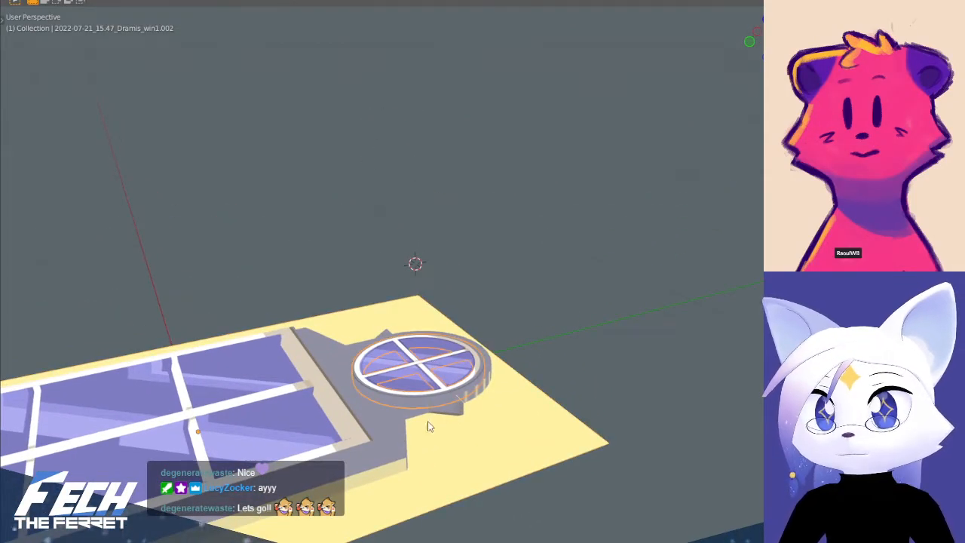
pyautogui.moveTo(427, 427); pyautogui.dragTo(405, 309, button='middle')
pyautogui.press('Delete')
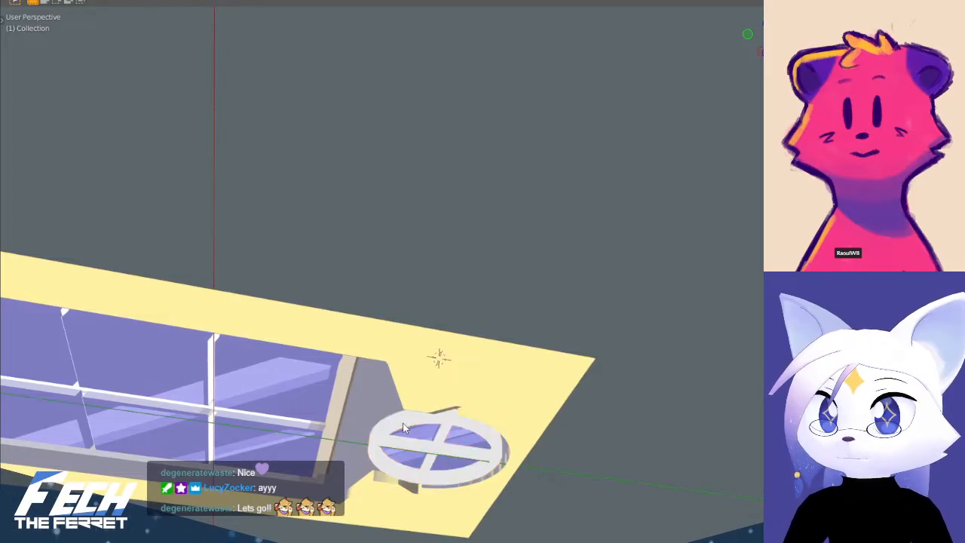
# - Inspect the facade mesh around the ring-shaped cut and undo back to before the sliced piece's deletion
pyautogui.moveTo(405, 361); pyautogui.dragTo(416, 407, button='middle')
pyautogui.click(385, 390)
pyautogui.click(379, 372)
pyautogui.hotkey('ctrl', 'Tab')
pyautogui.click(493, 382)
pyautogui.scroll(3, 483, 384)
pyautogui.moveTo(392, 392); pyautogui.dragTo(453, 261, button='middle')
pyautogui.hotkey('ctrl', 'z')
pyautogui.hotkey('ctrl', 'z')
pyautogui.hotkey('ctrl', 'z')
# - Open the facade mesh in Edit Mode and examine the selected ring-shaped faces left by the slice
pyautogui.click(520, 451)
pyautogui.hotkey('ctrl', 'Tab')
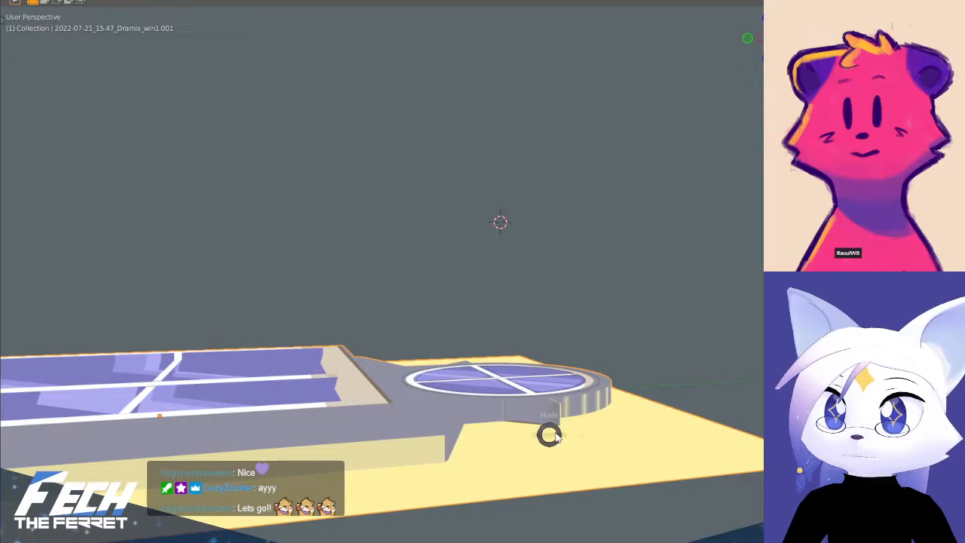
pyautogui.click(643, 420)
pyautogui.moveTo(528, 422); pyautogui.dragTo(506, 340, button='middle')
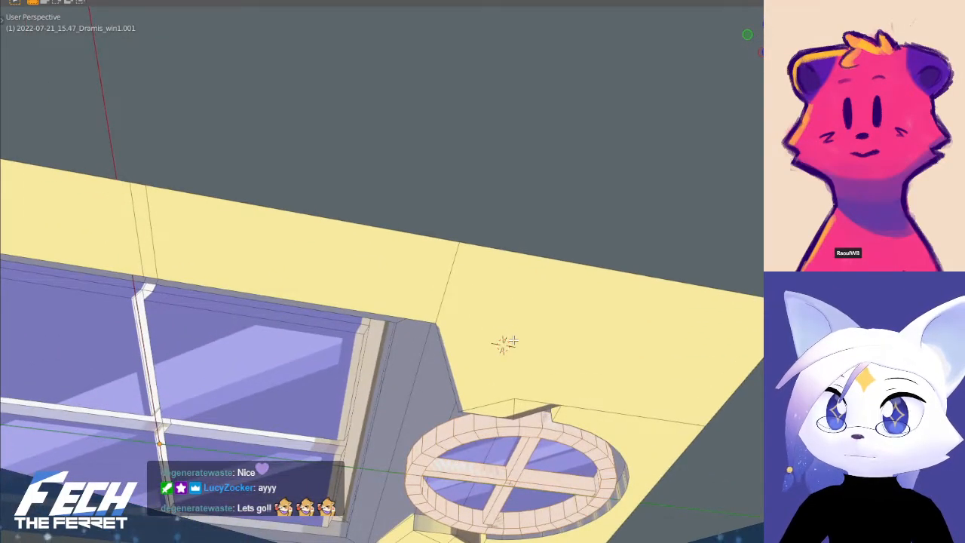
pyautogui.press('x')
pyautogui.press('Escape')
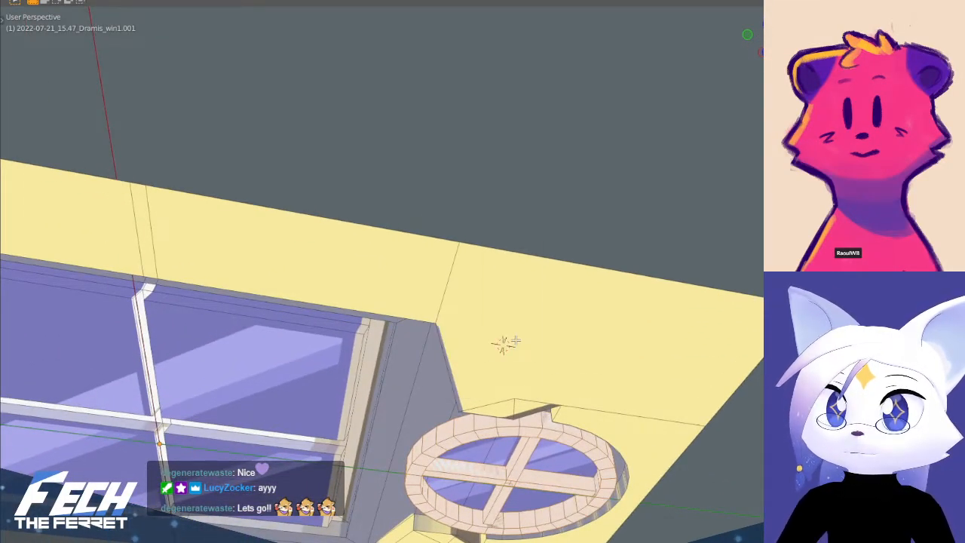
pyautogui.moveTo(503, 344); pyautogui.dragTo(487, 259, button='middle')
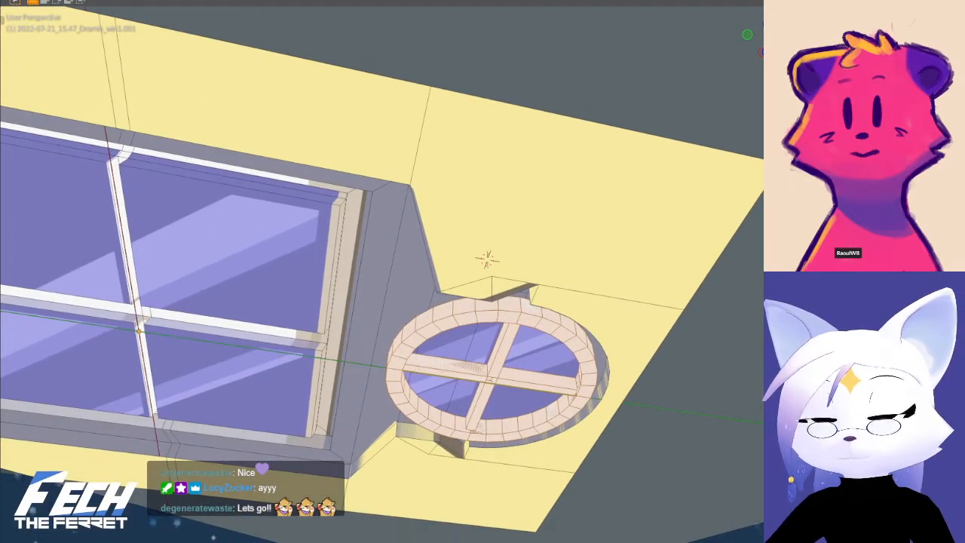
pyautogui.moveTo(522, 366)
pyautogui.mouseDown(button='middle')
pyautogui.moveTo(581, 404)
pyautogui.moveTo(527, 380)
pyautogui.mouseUp(button='middle')
pyautogui.rightClick(526, 379)
pyautogui.press('Escape')
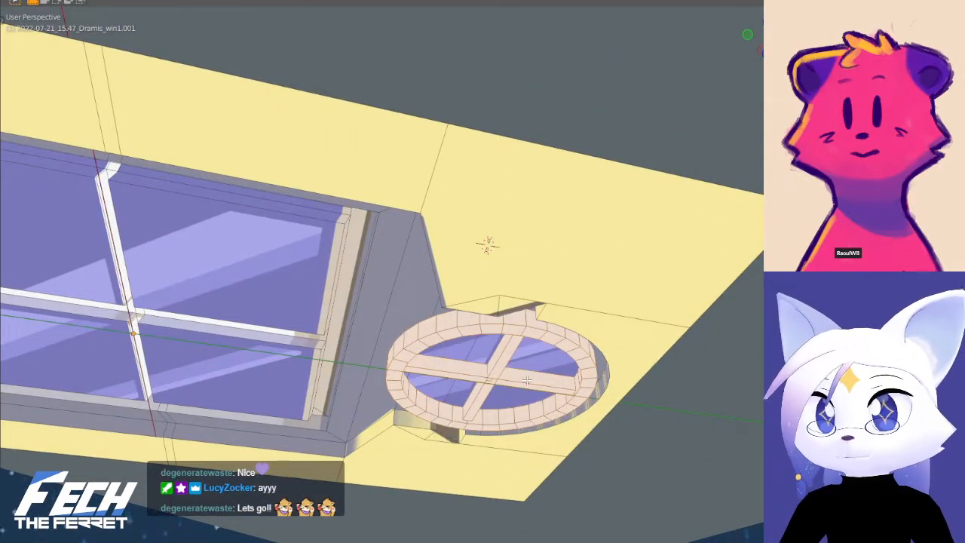
# - Select the linked ring-and-crossbar geometry inside the facade mesh and delete its faces
pyautogui.click(444, 330)
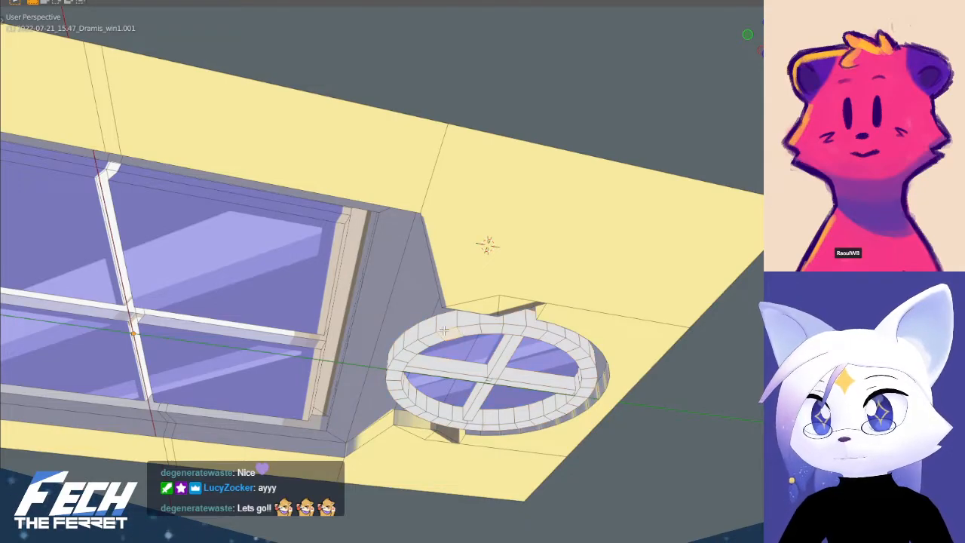
pyautogui.click(457, 318)
pyautogui.moveTo(452, 334); pyautogui.dragTo(501, 241, button='middle')
pyautogui.hotkey('ctrl', 'l')
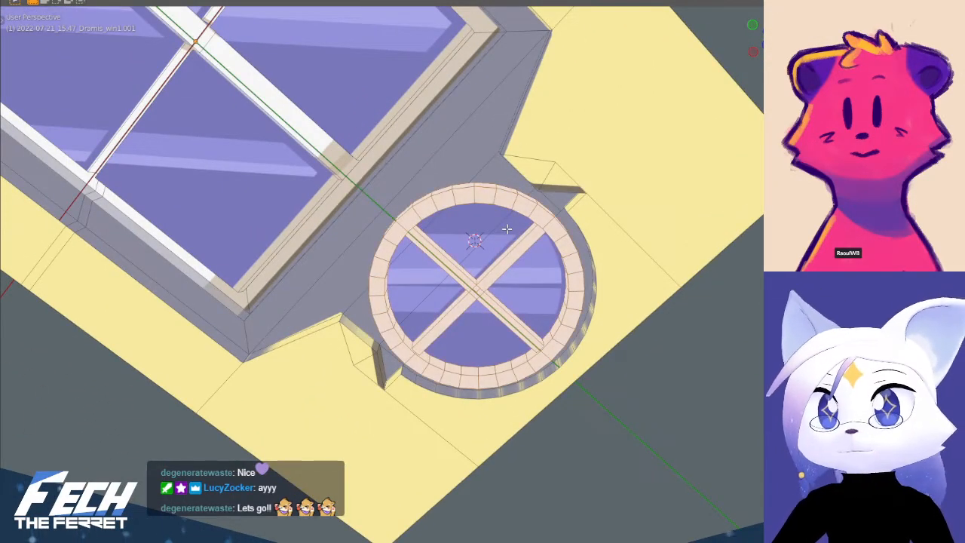
pyautogui.moveTo(507, 228); pyautogui.dragTo(506, 436, button='middle')
pyautogui.hotkey('ctrl', 'z')
pyautogui.press('x')
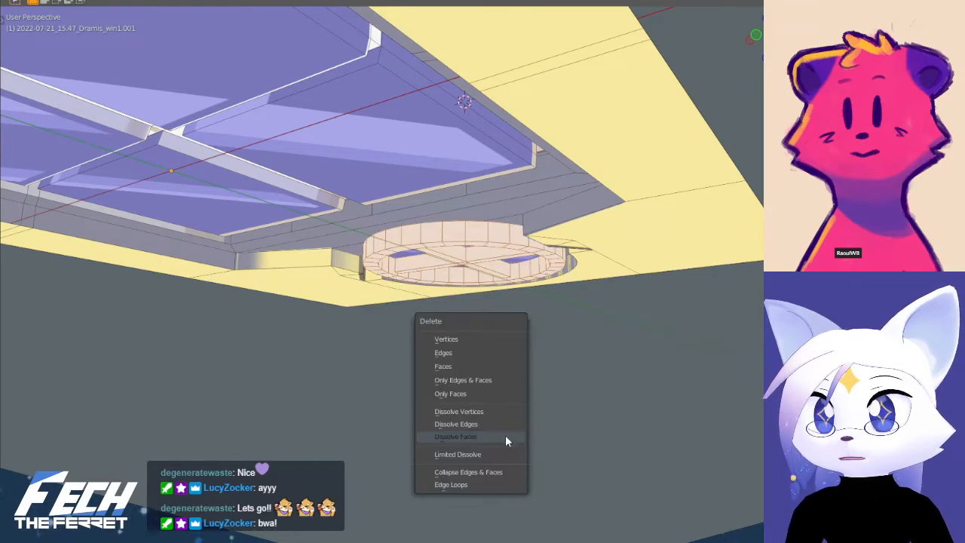
pyautogui.click(461, 366)
pyautogui.moveTo(448, 278); pyautogui.dragTo(424, 393, button='middle')
pyautogui.hotkey('ctrl', 'z')
# - Open the separate ring piece in Edit Mode and delete its geometry standing above the facade surface
pyautogui.moveTo(455, 293); pyautogui.dragTo(430, 172, button='middle')
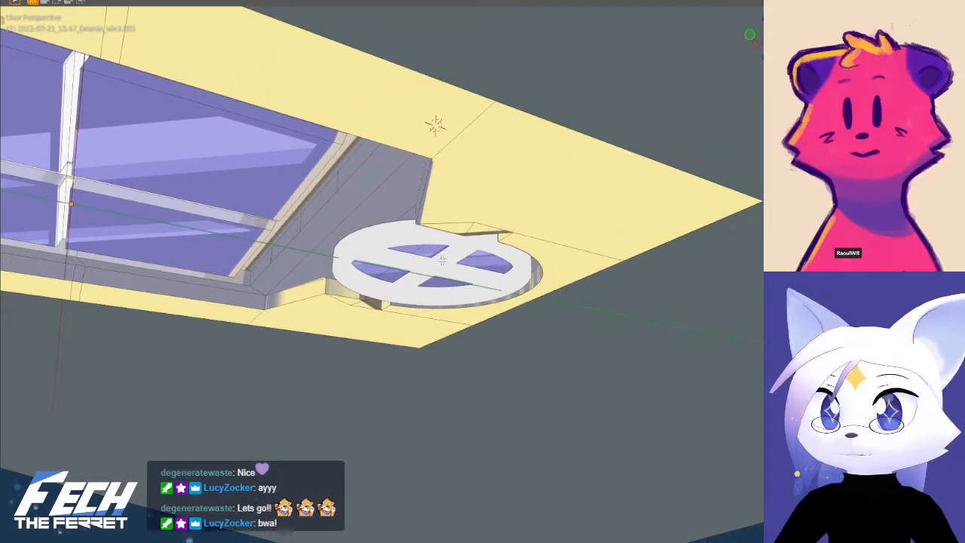
pyautogui.scroll(2, 444, 256)
pyautogui.hotkey('ctrl', 'Tab')
pyautogui.click(268, 229)
pyautogui.click(334, 232)
pyautogui.hotkey('ctrl', 'Tab')
pyautogui.click(482, 264)
pyautogui.keyDown('shift'); pyautogui.moveTo(401, 263); pyautogui.dragTo(410, 326, button='middle'); pyautogui.keyUp('shift')
pyautogui.press('x')
pyautogui.click(413, 273)
pyautogui.press('Tab')
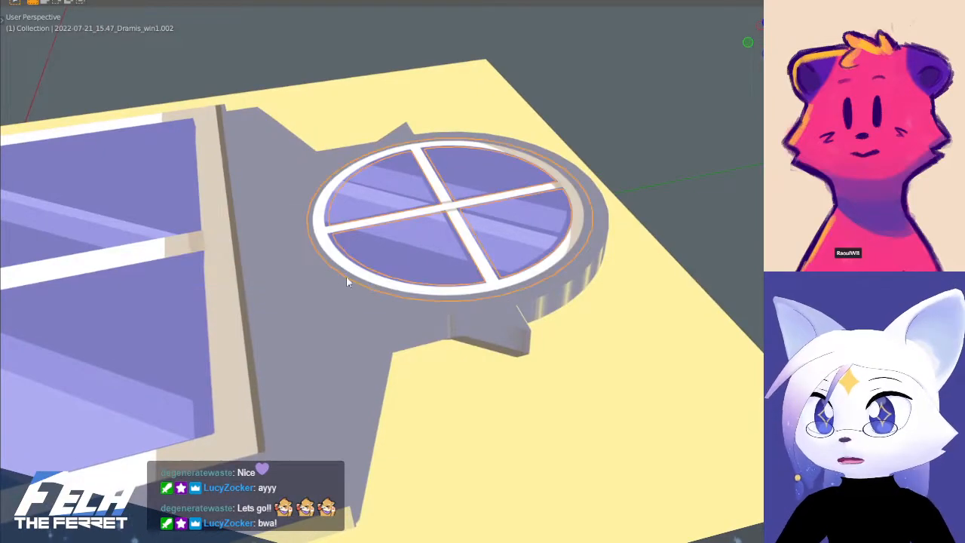
# - Join the flat ring piece with the facade and merge the overlapping vertices of the combined mesh
pyautogui.scroll(-1, 470, 233)
pyautogui.keyDown('shift'); pyautogui.moveTo(427, 161); pyautogui.dragTo(357, 259, button='middle'); pyautogui.keyUp('shift')
pyautogui.click(432, 324)
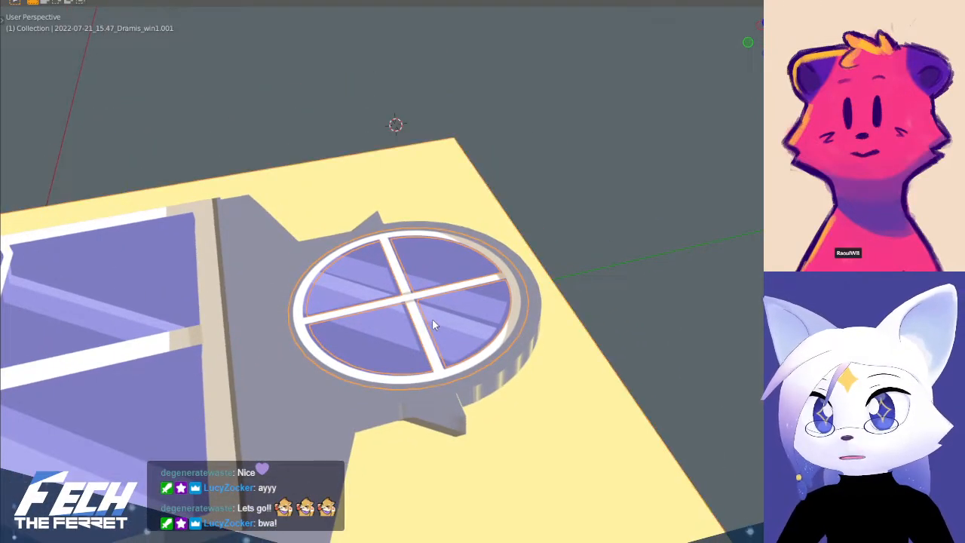
pyautogui.hotkey('alt', 'a')
pyautogui.hotkey('ctrl', 'Tab')
pyautogui.click(603, 317)
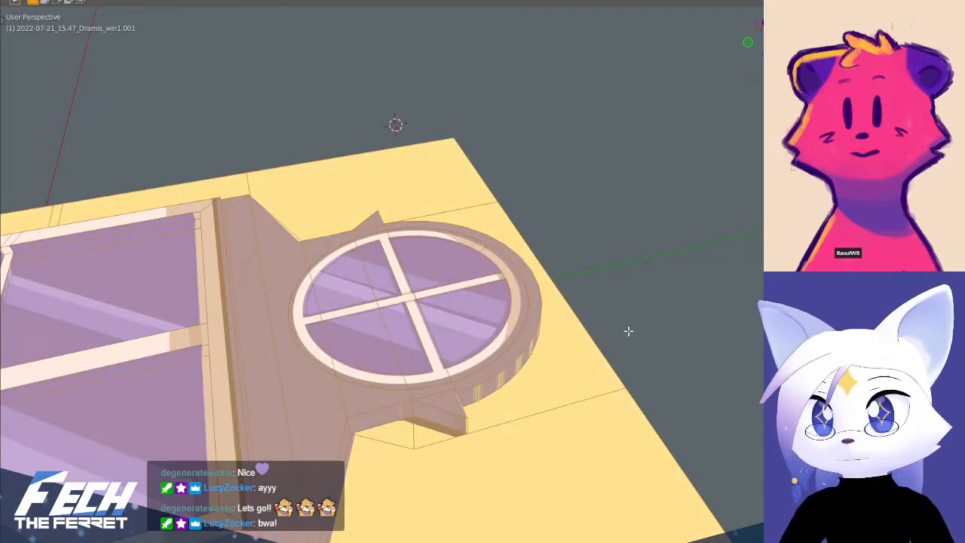
pyautogui.press('m')
pyautogui.click(620, 331)
# - Select all top faces of the round window's ring and crossbars from the top view
pyautogui.moveTo(427, 322); pyautogui.dragTo(566, 375, button='middle')
pyautogui.press('KP_7')
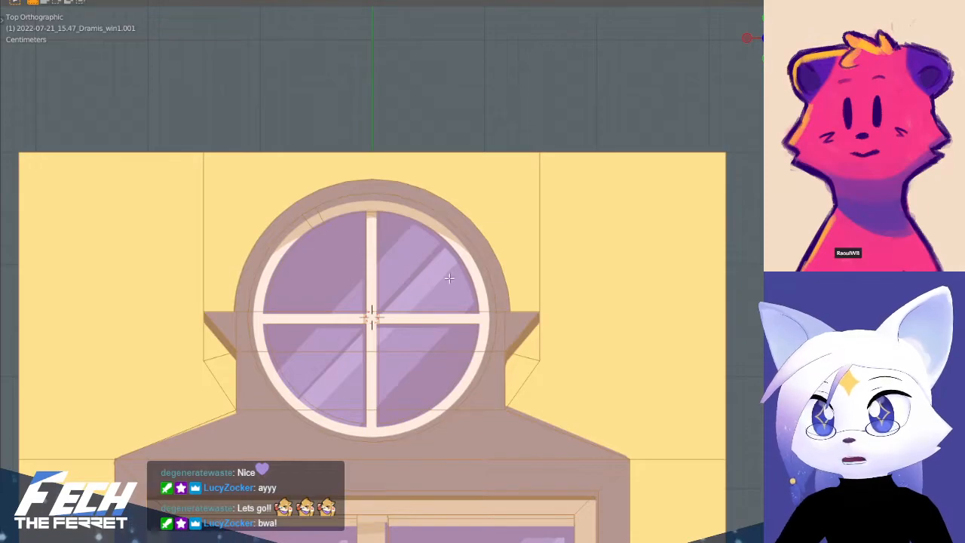
pyautogui.scroll(-1, 449, 278)
pyautogui.keyDown('shift'); pyautogui.moveTo(368, 302); pyautogui.dragTo(382, 283, button='middle'); pyautogui.keyUp('shift')
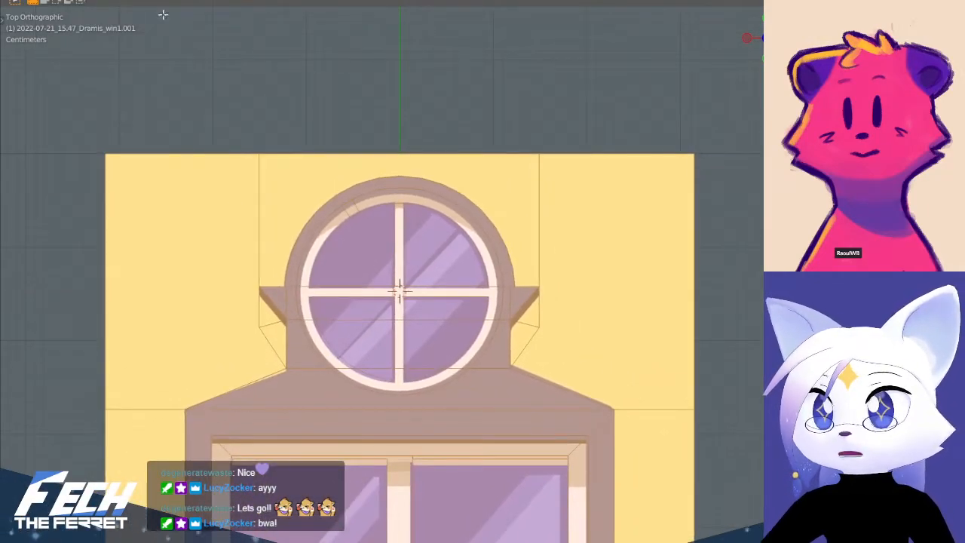
pyautogui.scroll(3, 417, 179)
pyautogui.click(260, 111)
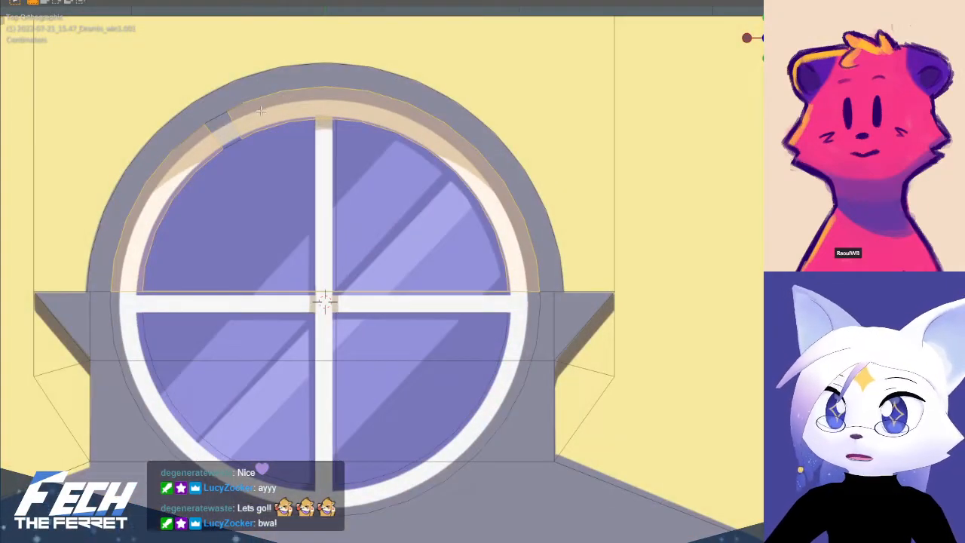
pyautogui.keyDown('shift'); pyautogui.click(223, 129); pyautogui.keyUp('shift')
pyautogui.keyDown('shift'); pyautogui.click(134, 309); pyautogui.keyUp('shift')
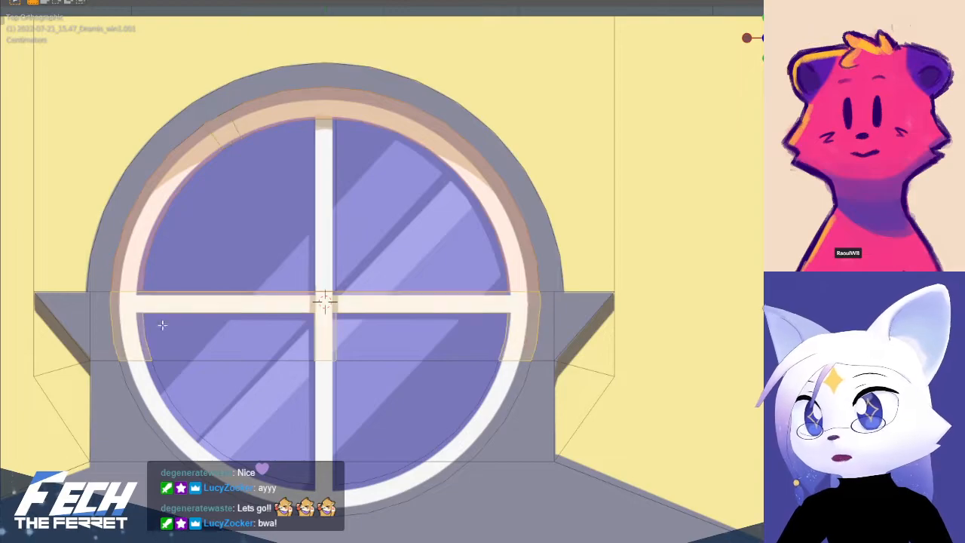
pyautogui.keyDown('shift'); pyautogui.click(210, 463); pyautogui.keyUp('shift')
pyautogui.keyDown('shift'); pyautogui.click(162, 421); pyautogui.keyUp('shift')
pyautogui.keyDown('shift'); pyautogui.click(486, 420); pyautogui.keyUp('shift')
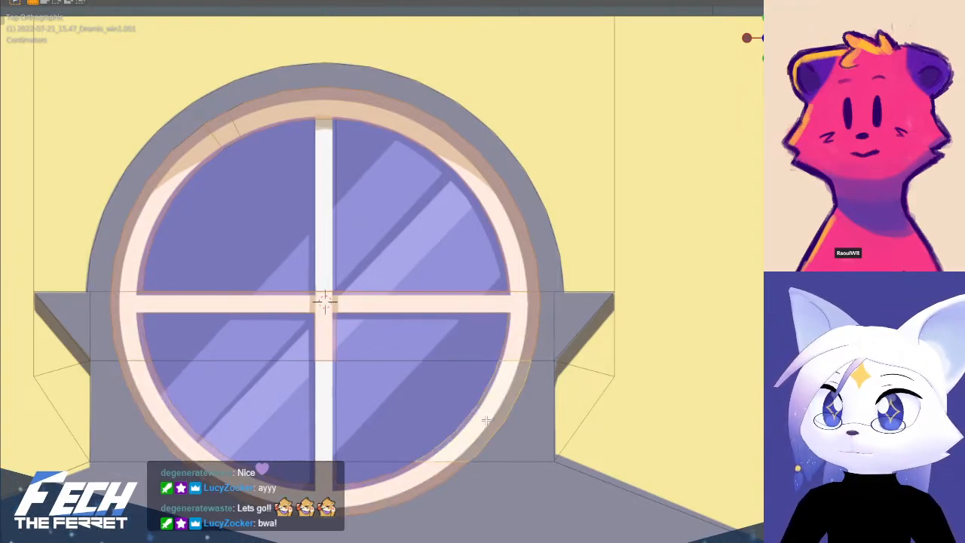
pyautogui.keyDown('shift'); pyautogui.click(331, 400); pyautogui.keyUp('shift')
# - Extrude the selected ring and crossbar faces upward to the height of the main window's frame
pyautogui.moveTo(318, 203); pyautogui.dragTo(246, 237, button='middle')
pyautogui.moveTo(472, 334); pyautogui.dragTo(504, 285, button='middle')
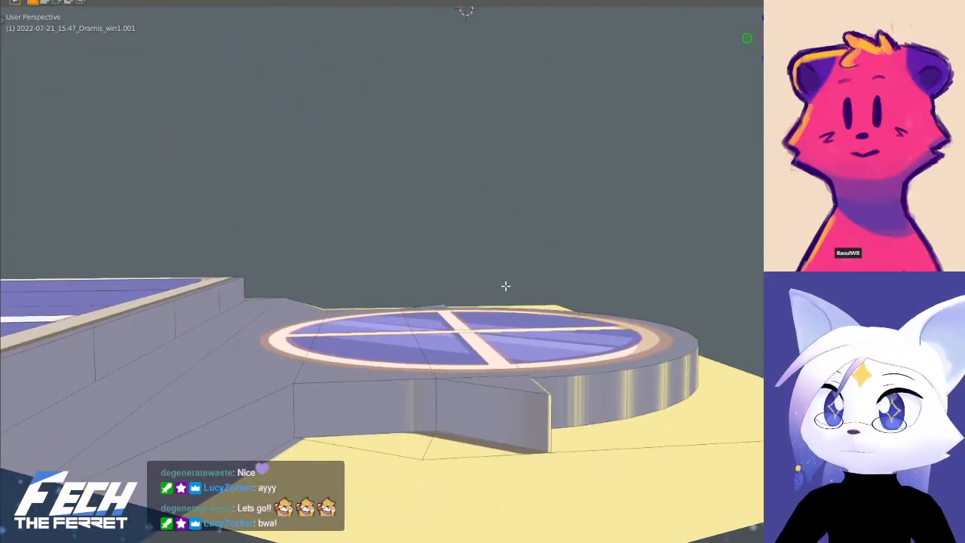
pyautogui.scroll(-5, 498, 270)
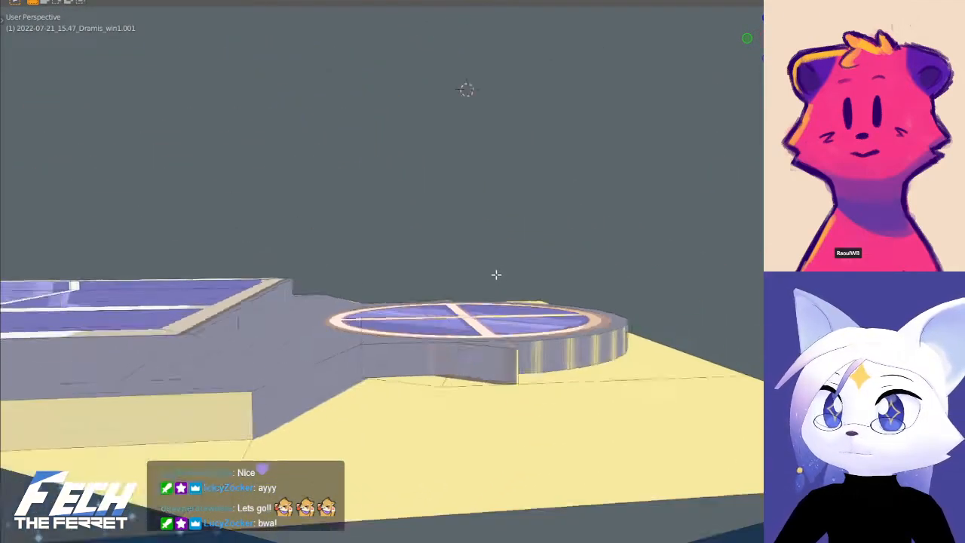
pyautogui.moveTo(465, 263); pyautogui.dragTo(402, 306, button='middle')
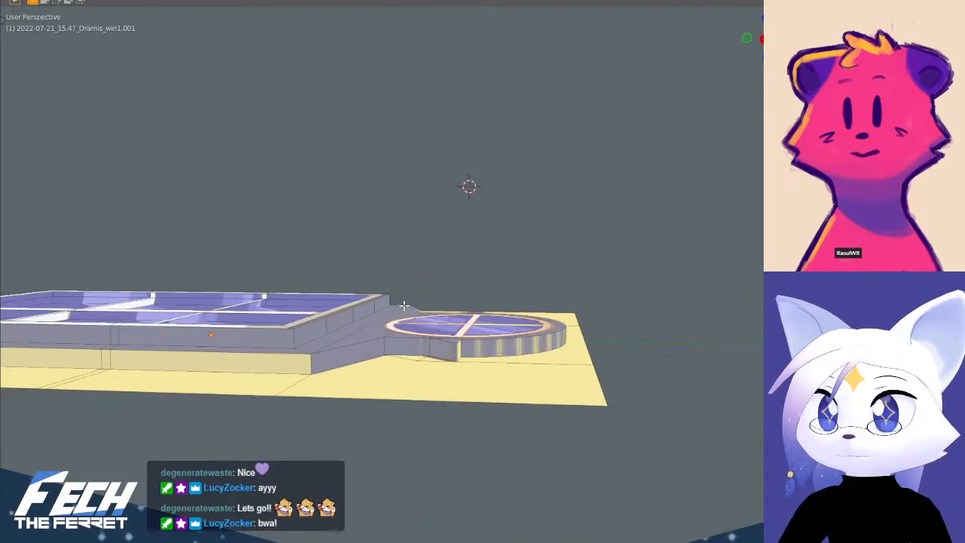
pyautogui.press('KP_7')
pyautogui.press('KP_3')
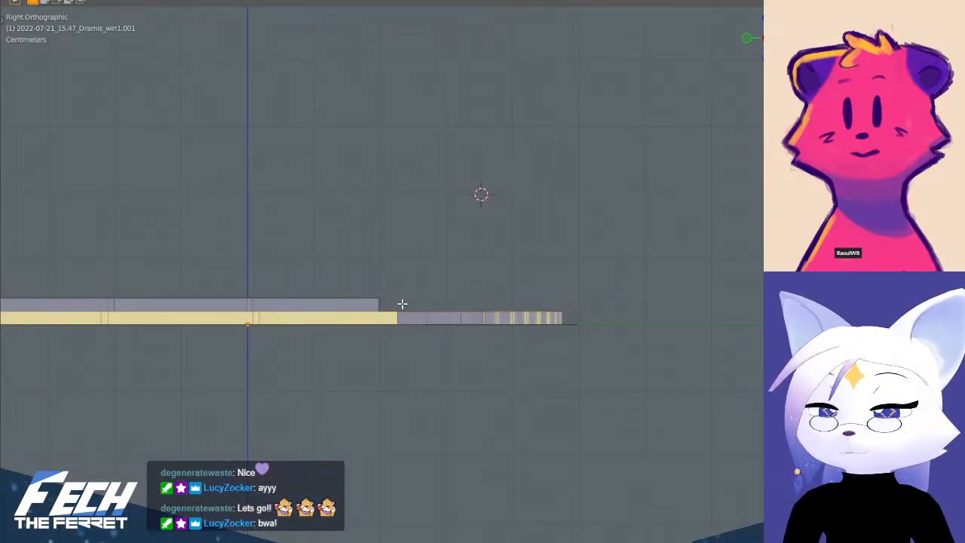
pyautogui.scroll(3, 488, 280)
pyautogui.press('g')
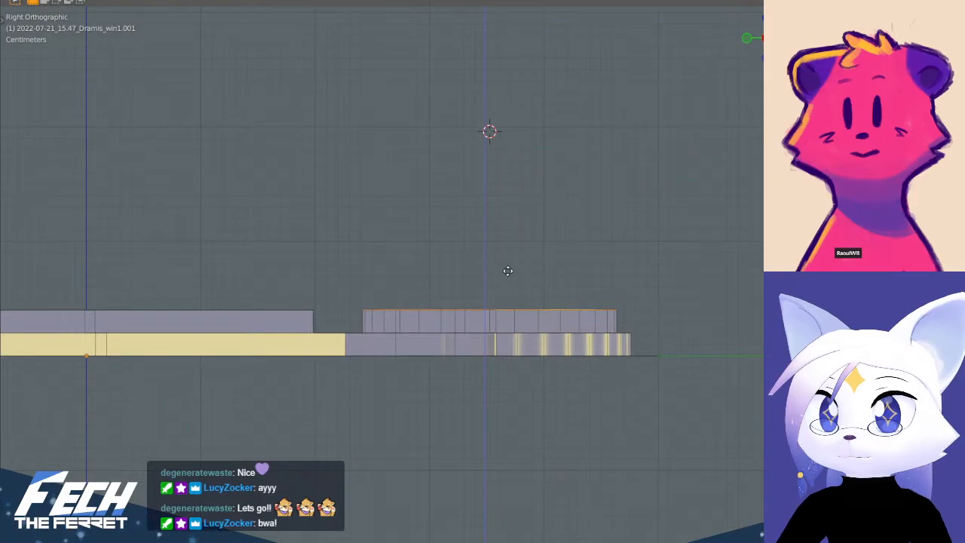
pyautogui.moveTo(350, 257); pyautogui.dragTo(422, 291, button='middle')
pyautogui.scroll(-2, 422, 291)
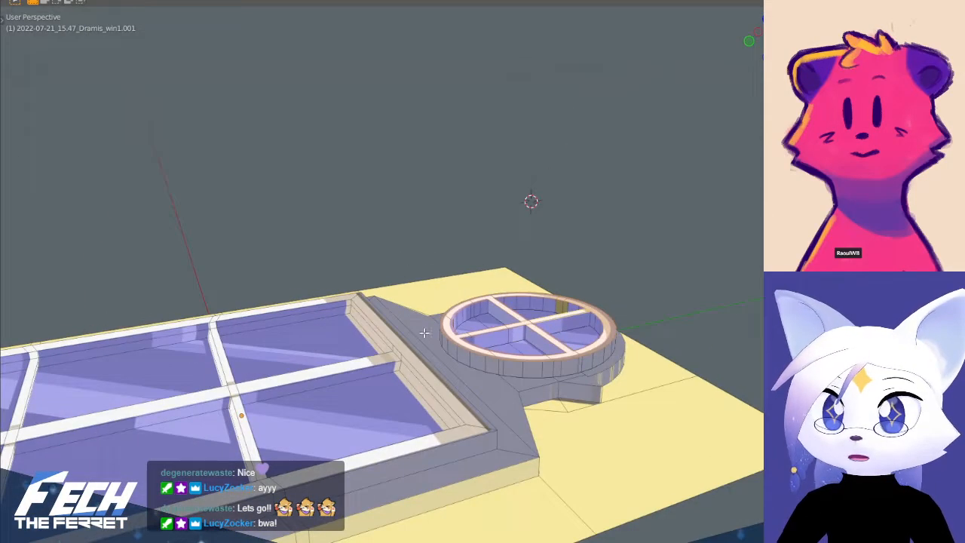
pyautogui.keyDown('shift'); pyautogui.moveTo(425, 333); pyautogui.dragTo(460, 249, button='middle'); pyautogui.keyUp('shift')
pyautogui.moveTo(437, 283); pyautogui.dragTo(400, 325, button='middle')
# - Review the raised round frame in Object Mode and examine in Edit Mode how its crossbar faces meet the ring
pyautogui.hotkey('ctrl', 'Tab')
pyautogui.click(330, 325)
pyautogui.scroll(-3, 470, 282)
pyautogui.keyDown('shift'); pyautogui.moveTo(314, 321); pyautogui.dragTo(401, 455, button='middle'); pyautogui.keyUp('shift')
pyautogui.keyDown('shift'); pyautogui.moveTo(395, 264); pyautogui.dragTo(381, 341, button='middle'); pyautogui.keyUp('shift')
pyautogui.hotkey('ctrl', 'Tab')
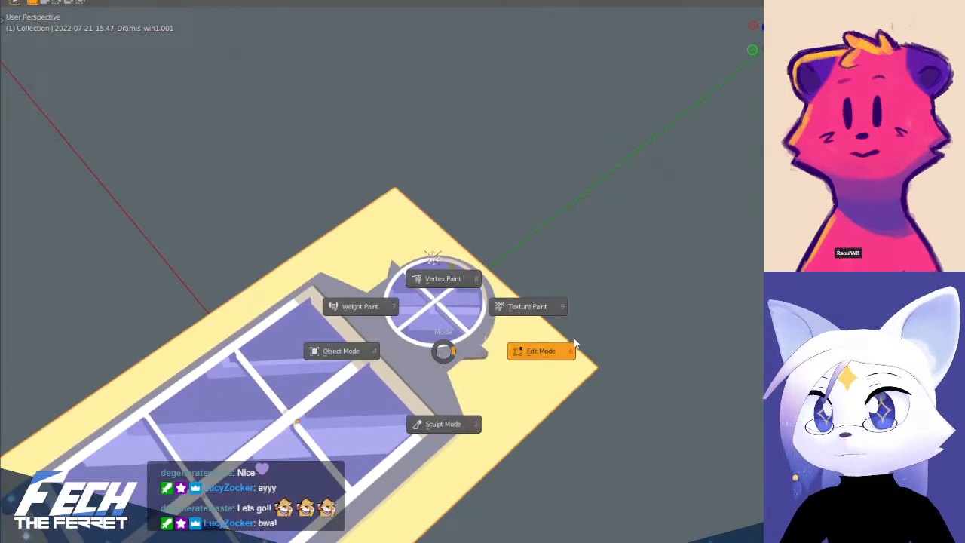
pyautogui.click(564, 346)
pyautogui.scroll(6, 448, 271)
pyautogui.click(315, 275)
pyautogui.keyDown('alt'); pyautogui.click(307, 287); pyautogui.keyUp('alt')
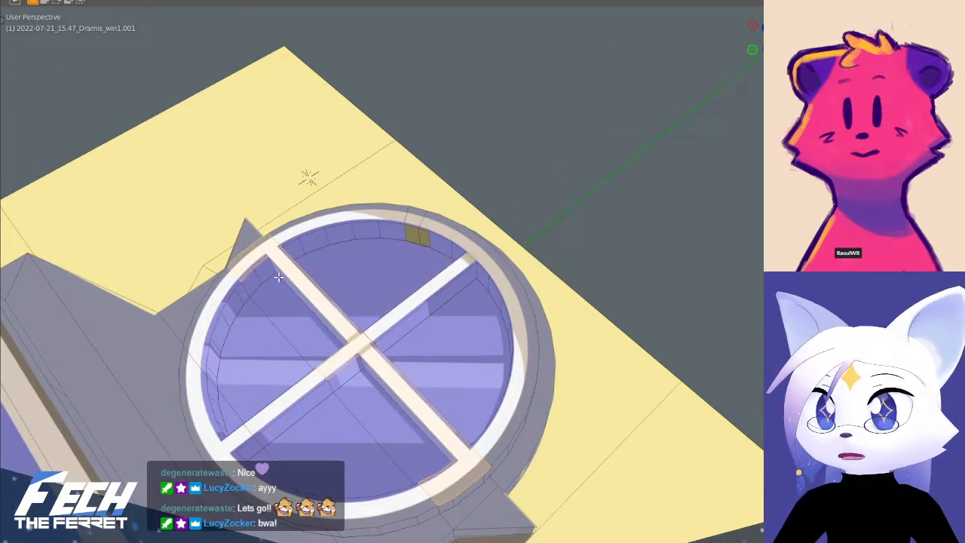
pyautogui.keyDown('shift'); pyautogui.moveTo(271, 254); pyautogui.dragTo(347, 258, button='middle'); pyautogui.keyUp('shift')
# - Connect the vertex pairs across the ends of the crossbars with edges, separating the bars from the ring
pyautogui.press('1')
pyautogui.scroll(3, 346, 263)
pyautogui.click(240, 246)
pyautogui.click(264, 229)
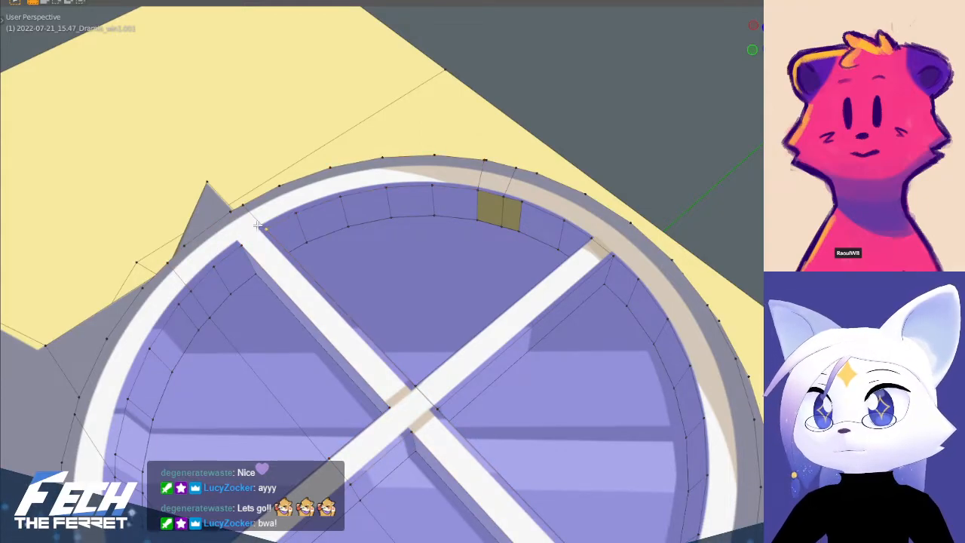
pyautogui.moveTo(437, 265); pyautogui.dragTo(534, 188, button='middle')
pyautogui.moveTo(530, 430); pyautogui.dragTo(562, 362, button='middle')
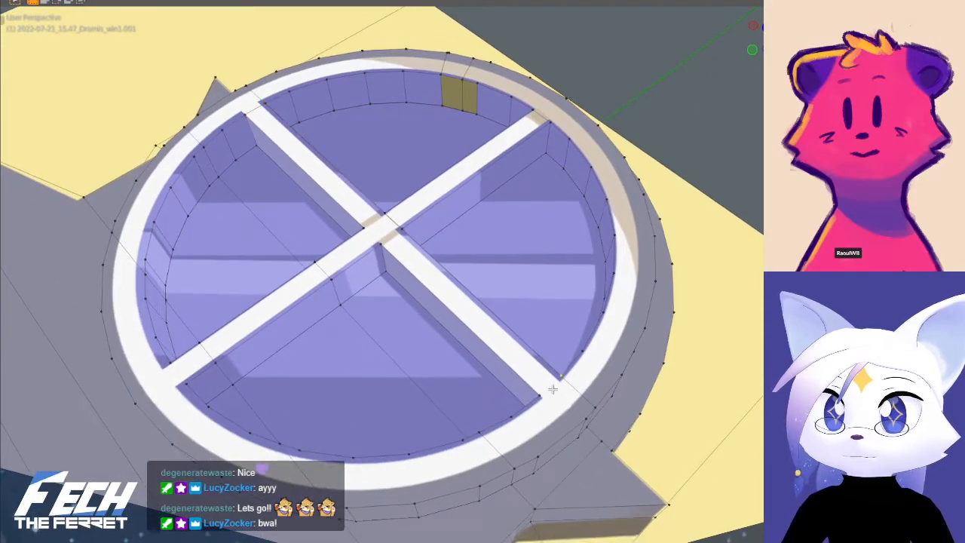
pyautogui.click(172, 360)
pyautogui.moveTo(268, 350); pyautogui.dragTo(381, 239, button='middle')
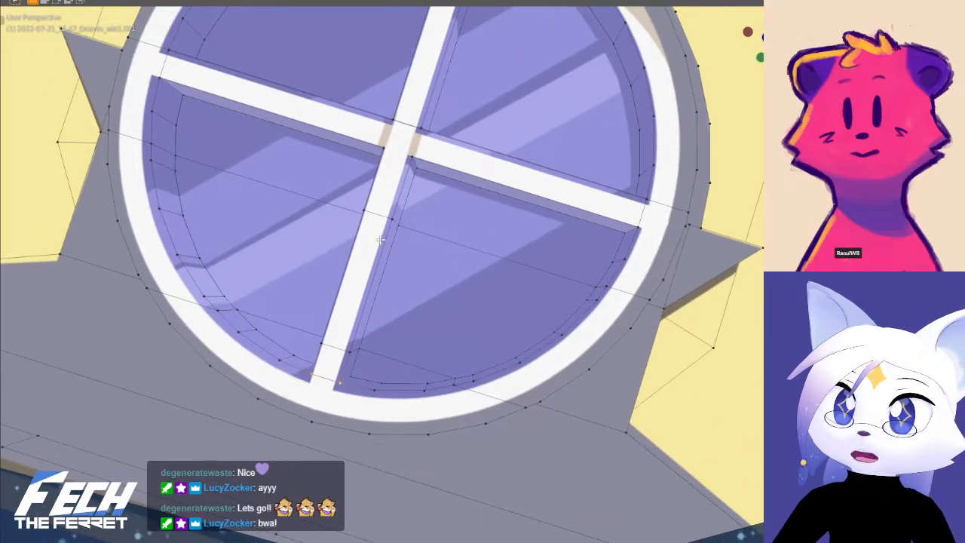
# - Select the horizontal edge line crossing the round window just below its horizontal bar and dissolve those edges
pyautogui.press('KP_7')
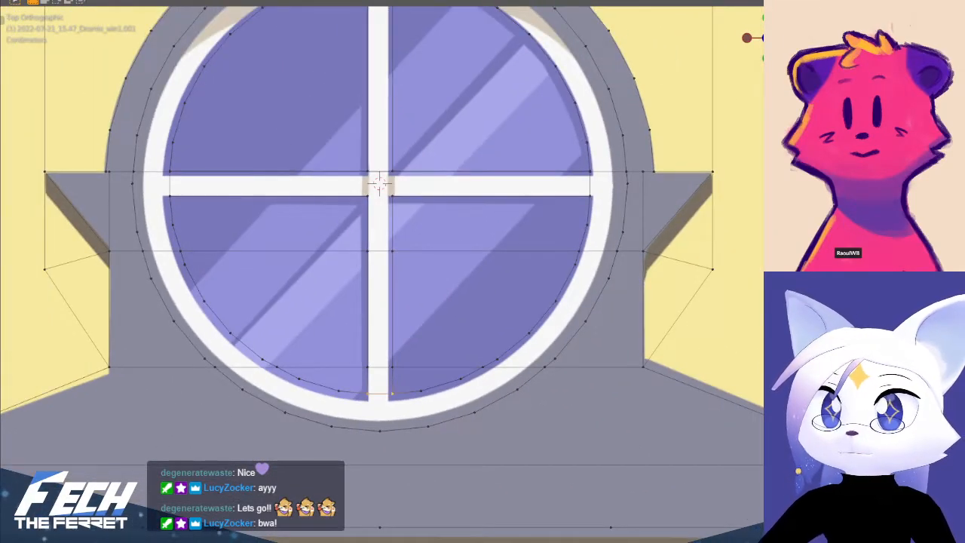
pyautogui.click(278, 251)
pyautogui.click(279, 252)
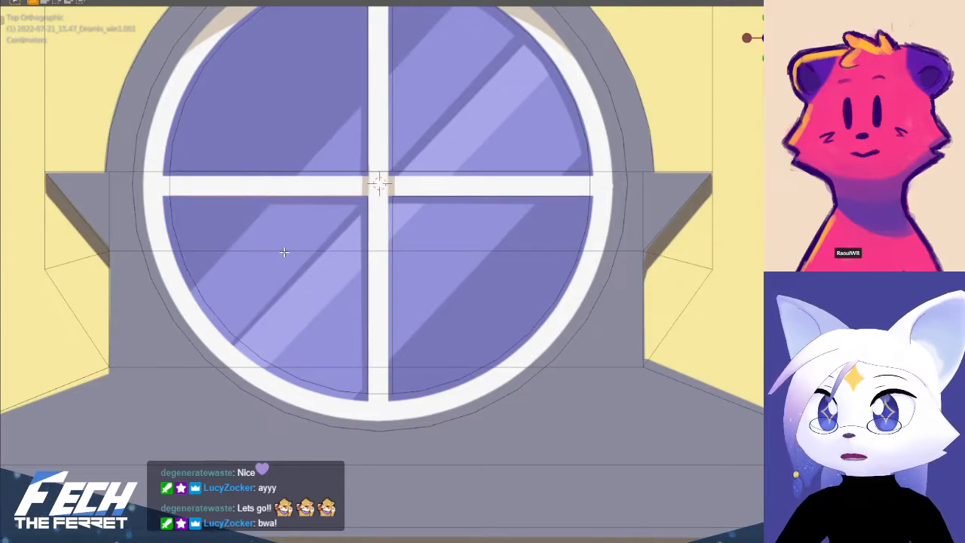
pyautogui.click(285, 252)
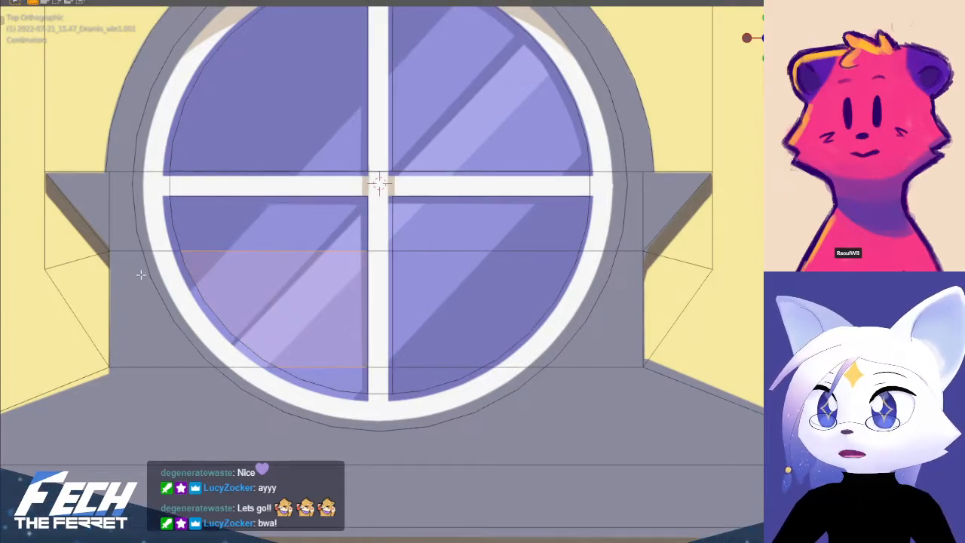
pyautogui.click(136, 250)
pyautogui.click(629, 248)
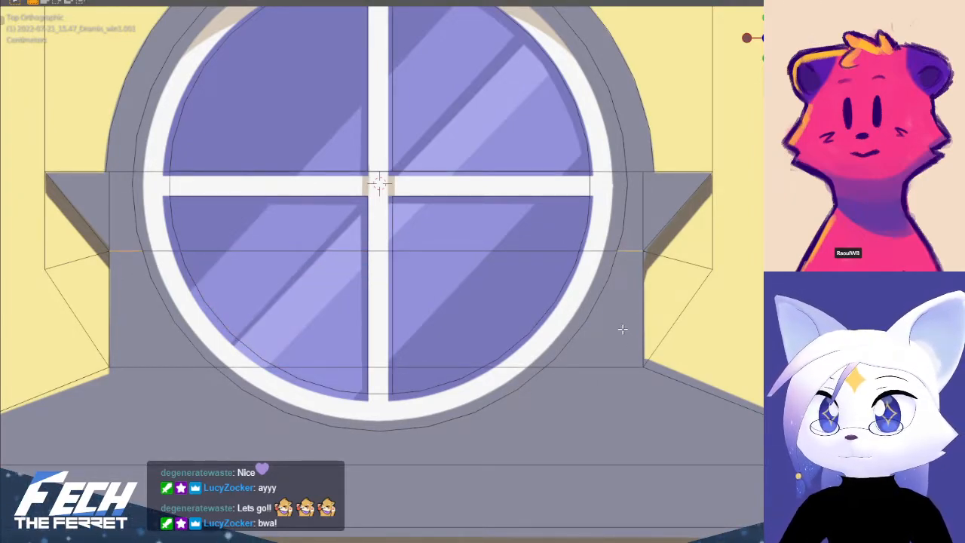
pyautogui.moveTo(275, 256); pyautogui.dragTo(237, 234, button='middle')
pyautogui.click(237, 234)
pyautogui.keyDown('ctrl'); pyautogui.click(361, 424); pyautogui.keyUp('ctrl')
pyautogui.scroll(-2, 489, 498)
pyautogui.moveTo(363, 427); pyautogui.dragTo(424, 390, button='middle')
pyautogui.press('x')
pyautogui.press('Escape')
pyautogui.press('x')
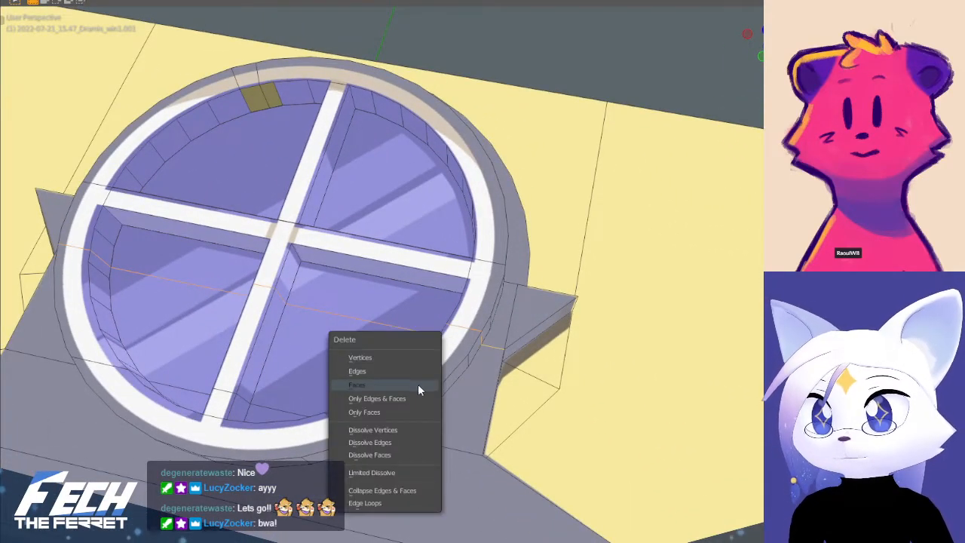
pyautogui.click(372, 444)
# - Select the lower horizontal edge line running across the ring, glass and surrounding wall and dissolve its edges
pyautogui.keyDown('shift'); pyautogui.moveTo(271, 311); pyautogui.dragTo(407, 375, button='middle'); pyautogui.keyUp('shift')
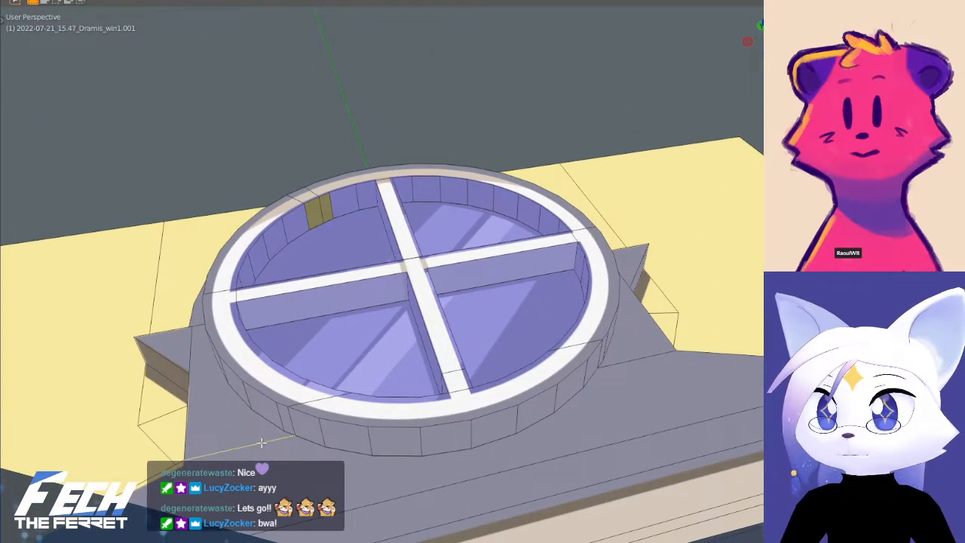
pyautogui.keyDown('shift'); pyautogui.click(409, 351); pyautogui.keyUp('shift')
pyautogui.keyDown('shift'); pyautogui.click(514, 362); pyautogui.keyUp('shift')
pyautogui.hotkey('ctrl', 'z')
pyautogui.keyDown('ctrl'); pyautogui.click(548, 363); pyautogui.keyUp('ctrl')
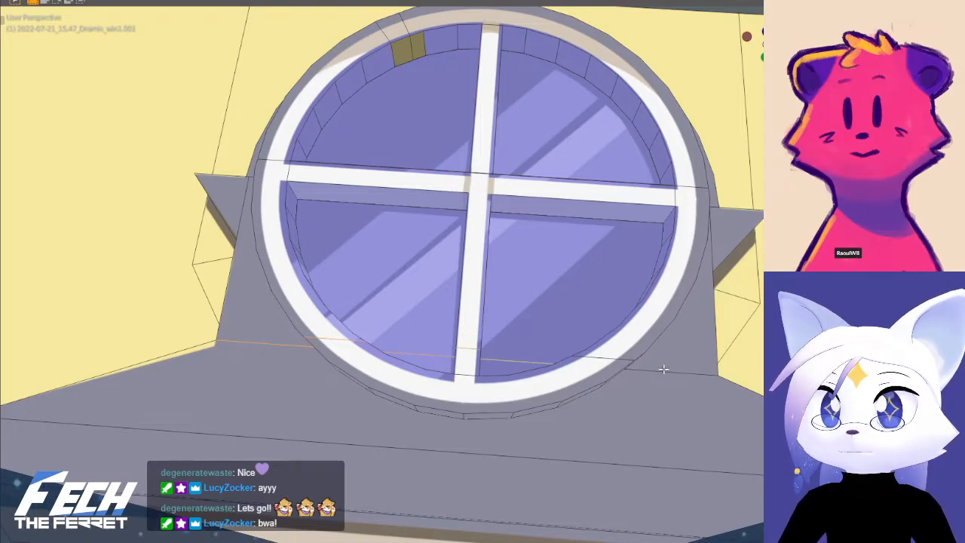
pyautogui.rightClick(682, 355)
pyautogui.click(682, 355)
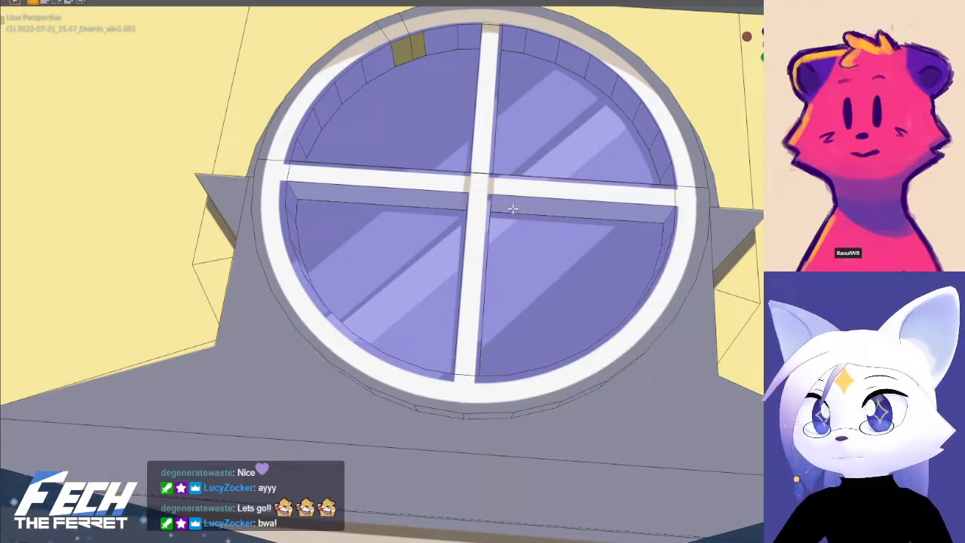
# - Select the top faces of the round window's crossbars and extrude them down to about half the ring's depth
pyautogui.moveTo(512, 209); pyautogui.dragTo(340, 176, button='middle')
pyautogui.click(469, 276)
pyautogui.scroll(2, 459, 257)
pyautogui.press('Tab')
pyautogui.click(518, 291)
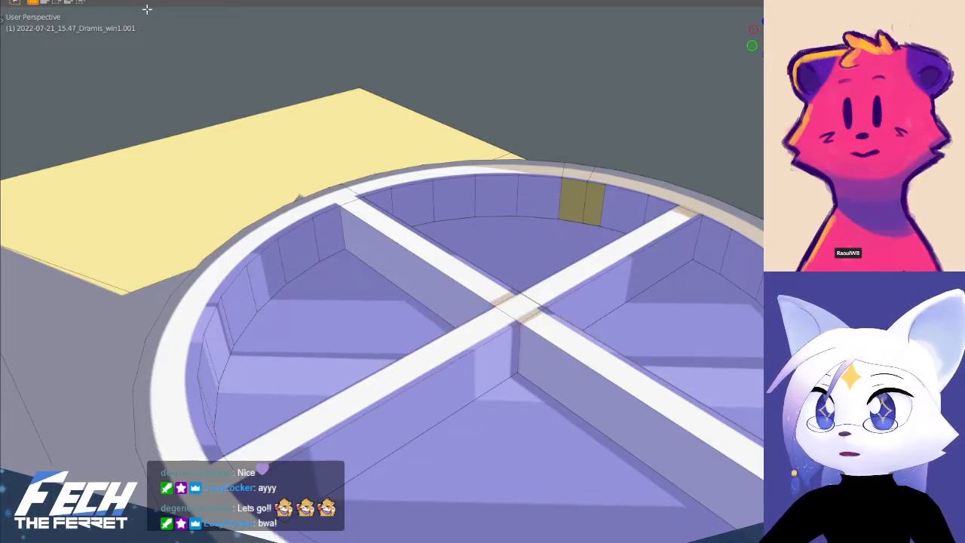
pyautogui.click(419, 245)
pyautogui.keyDown('shift'); pyautogui.click(597, 269); pyautogui.keyUp('shift')
pyautogui.keyDown('shift'); pyautogui.click(523, 306); pyautogui.keyUp('shift')
pyautogui.keyDown('shift'); pyautogui.click(465, 336); pyautogui.keyUp('shift')
pyautogui.keyDown('shift'); pyautogui.click(603, 351); pyautogui.keyUp('shift')
pyautogui.keyDown('shift'); pyautogui.moveTo(631, 322); pyautogui.dragTo(501, 255, button='middle'); pyautogui.keyUp('shift')
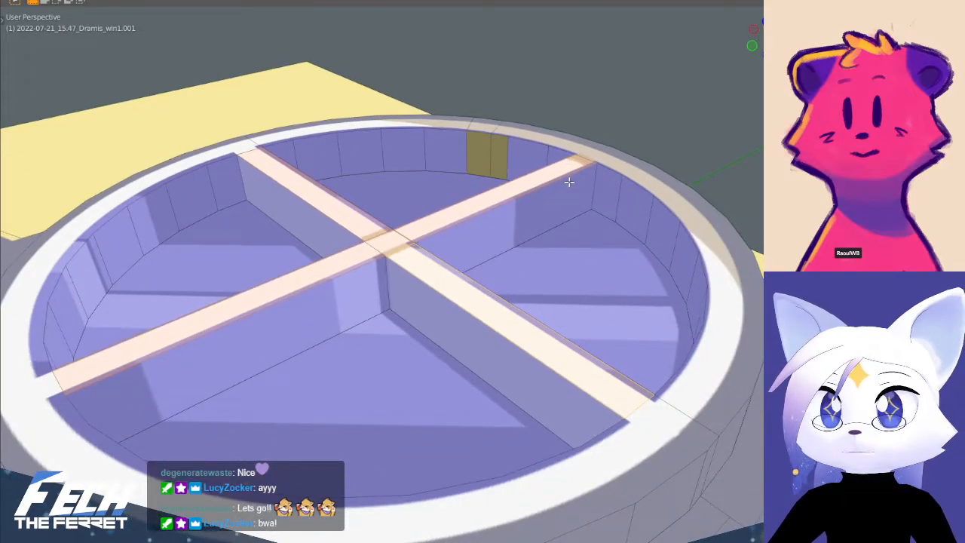
pyautogui.press('KP_3')
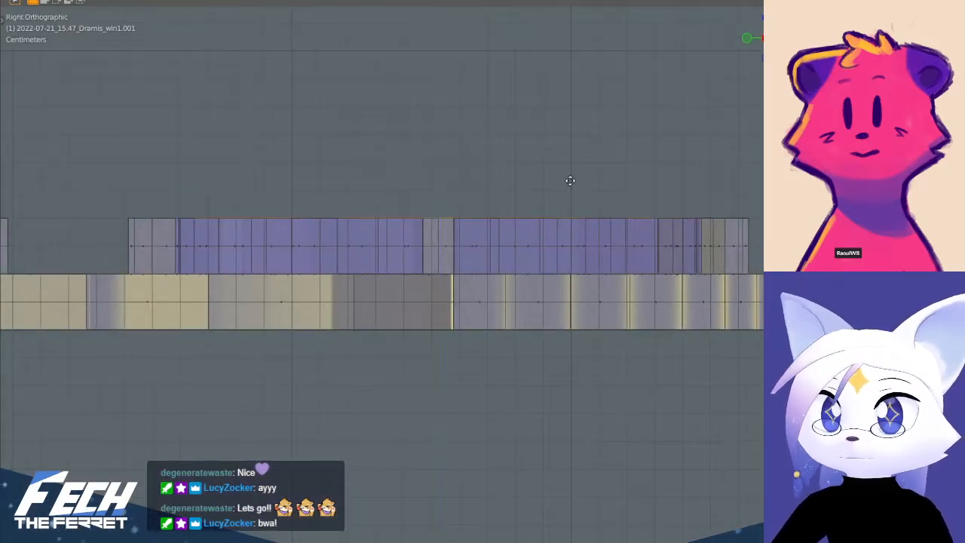
pyautogui.scroll(-6, 384, 177)
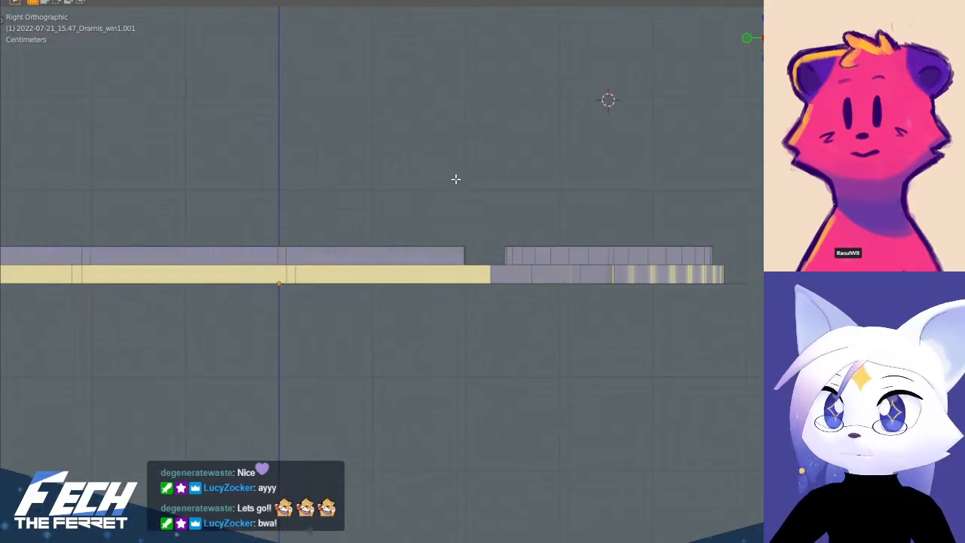
# - Compare the depths of the rectangular window's bars and the round window's crossbars from the side in see-through display
pyautogui.moveTo(459, 200)
pyautogui.mouseDown(button='middle')
pyautogui.moveTo(400, 218)
pyautogui.moveTo(365, 241)
pyautogui.moveTo(363, 257)
pyautogui.moveTo(577, 247)
pyautogui.mouseUp(button='middle')
pyautogui.hotkey('alt', 'z')
pyautogui.press('KP_3')
pyautogui.hotkey('alt', 'z')
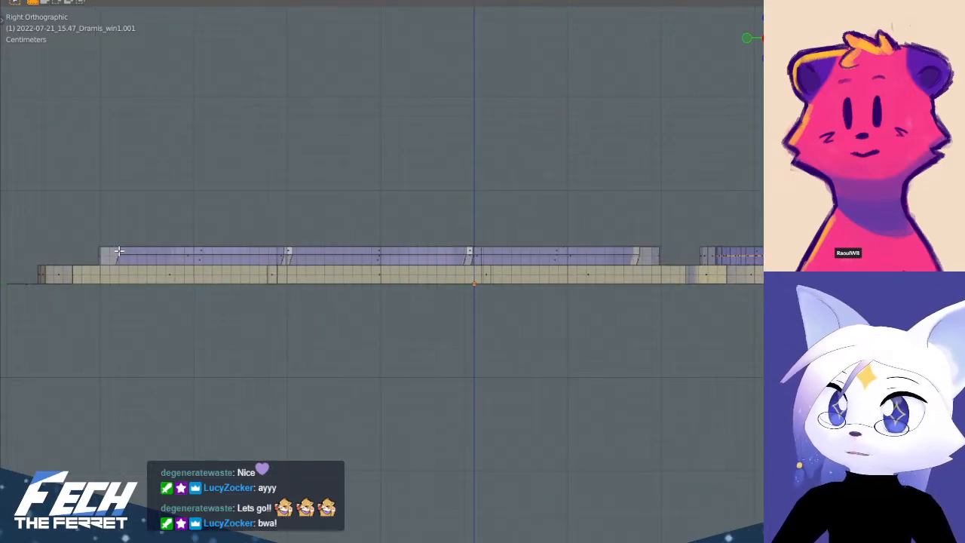
pyautogui.scroll(1, 157, 242)
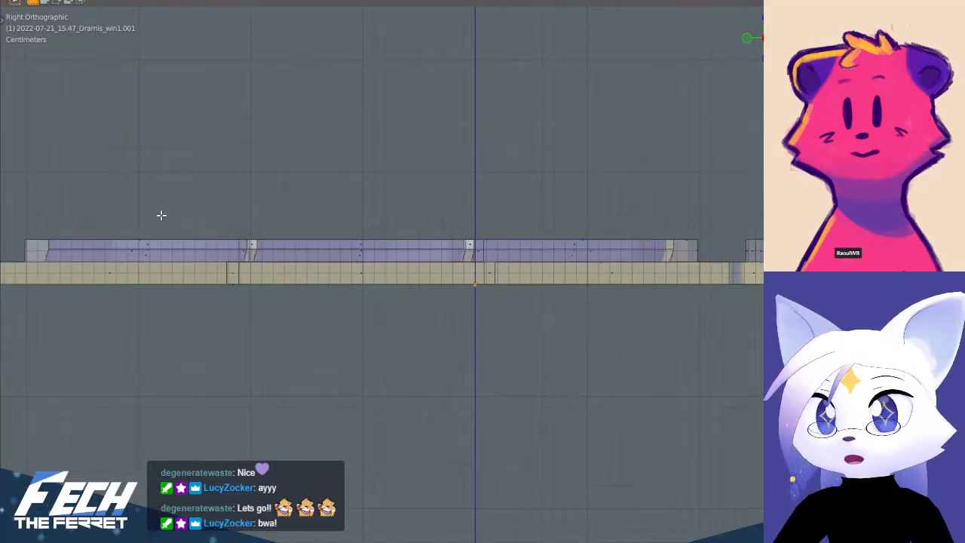
pyautogui.moveTo(491, 207); pyautogui.dragTo(551, 416, button='middle')
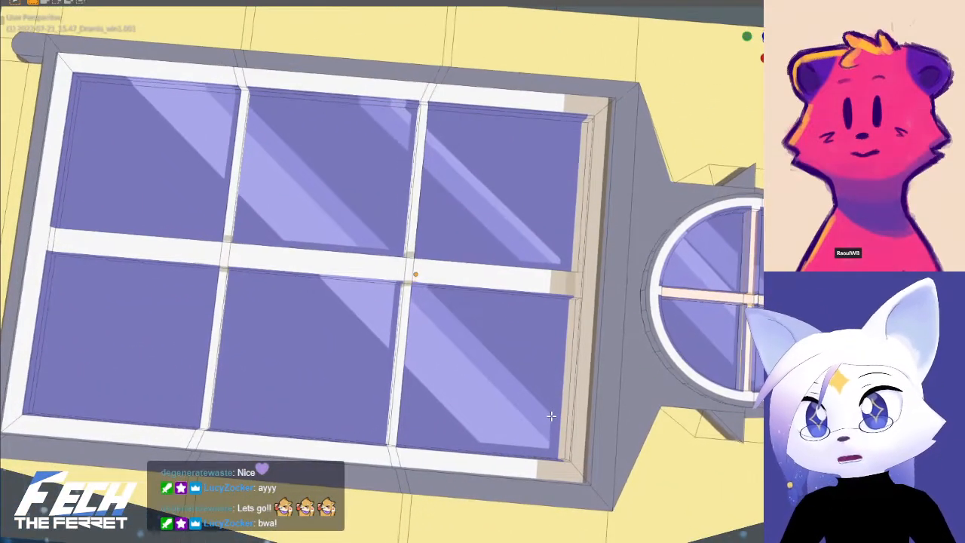
pyautogui.press('KP_3')
pyautogui.hotkey('alt', 'z')
pyautogui.keyDown('shift'); pyautogui.moveTo(349, 354); pyautogui.dragTo(478, 332, button='middle'); pyautogui.keyUp('shift')
pyautogui.scroll(1, 241, 328)
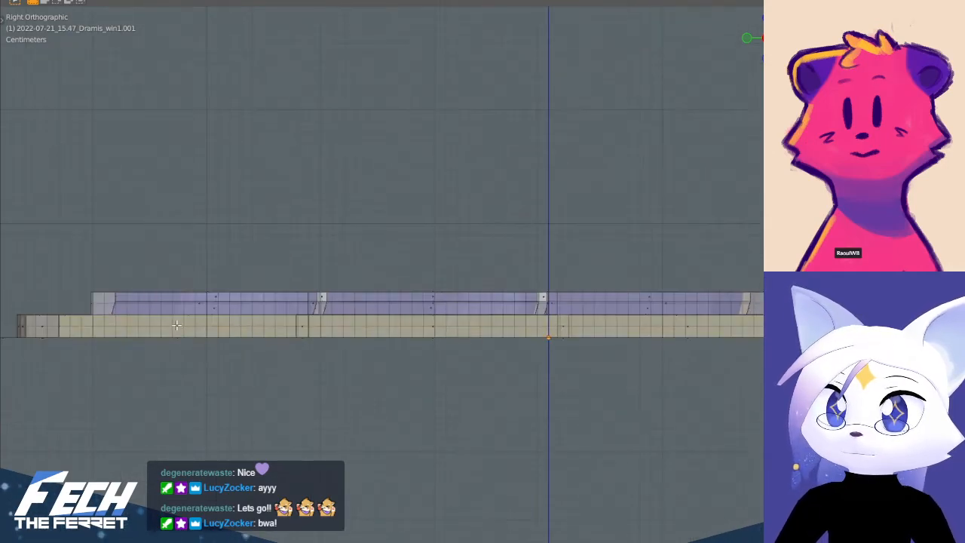
# - Select all six glass pane faces of the rectangular window
pyautogui.moveTo(176, 324); pyautogui.dragTo(201, 317, button='middle')
pyautogui.click(210, 303)
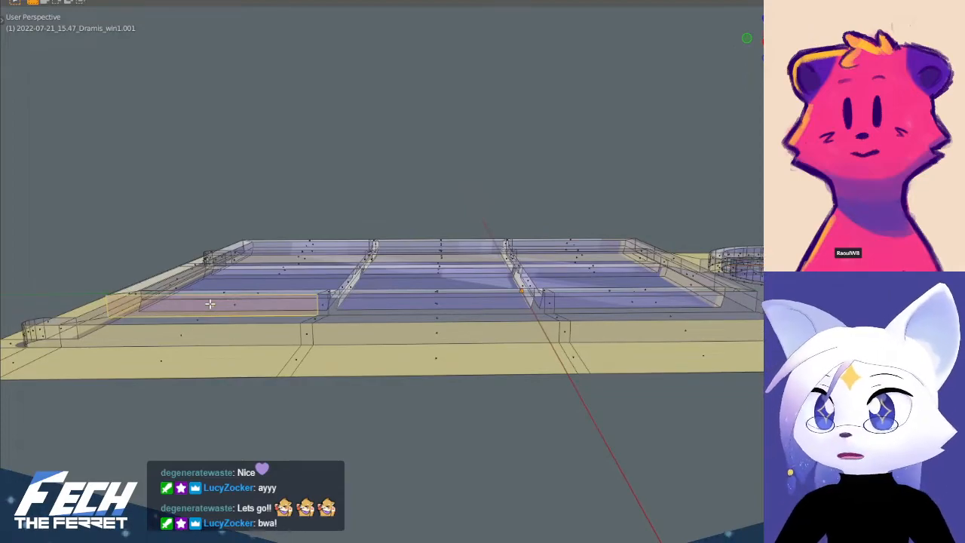
pyautogui.press('2')
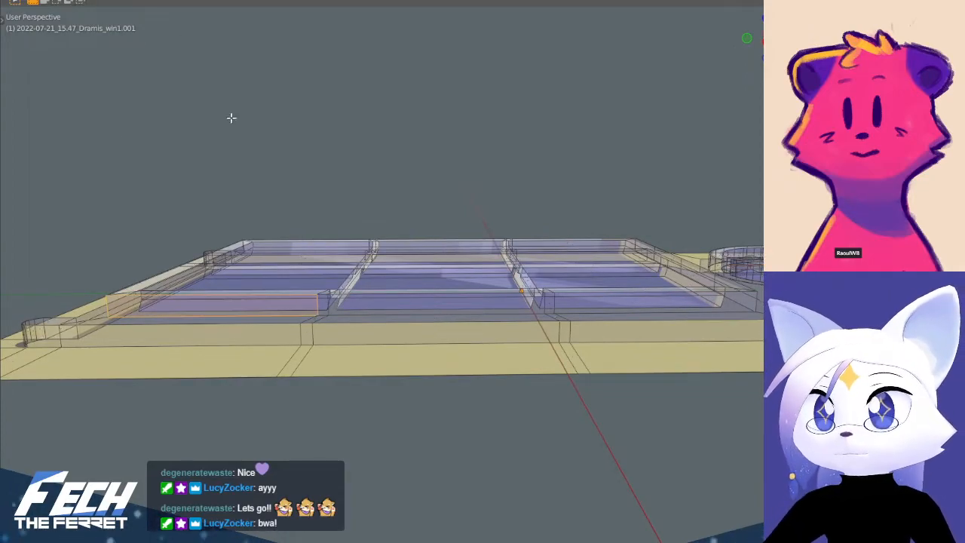
pyautogui.press('3')
pyautogui.click(271, 288)
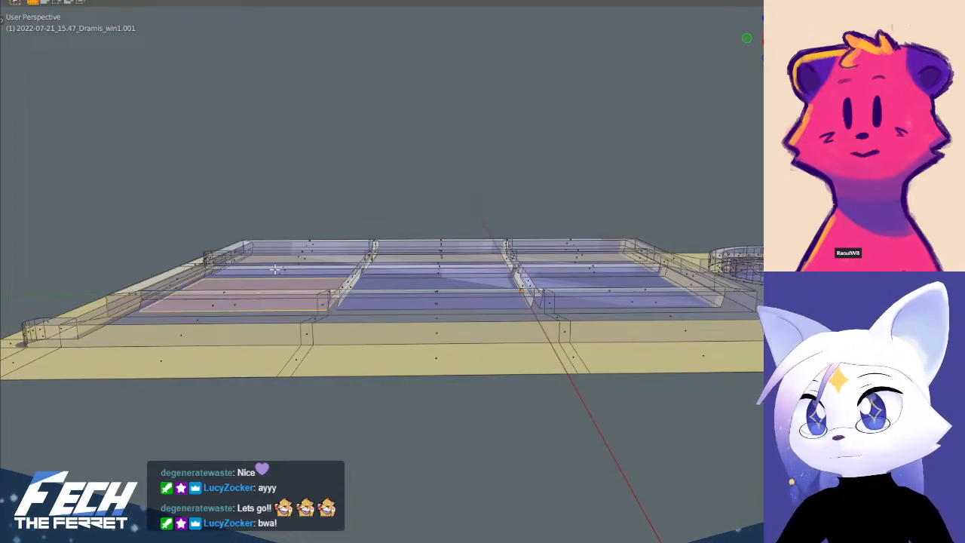
pyautogui.moveTo(271, 287); pyautogui.dragTo(294, 377, button='middle')
pyautogui.hotkey('alt', 'z')
pyautogui.keyDown('shift'); pyautogui.click(419, 169); pyautogui.keyUp('shift')
pyautogui.keyDown('shift'); pyautogui.click(241, 64); pyautogui.keyUp('shift')
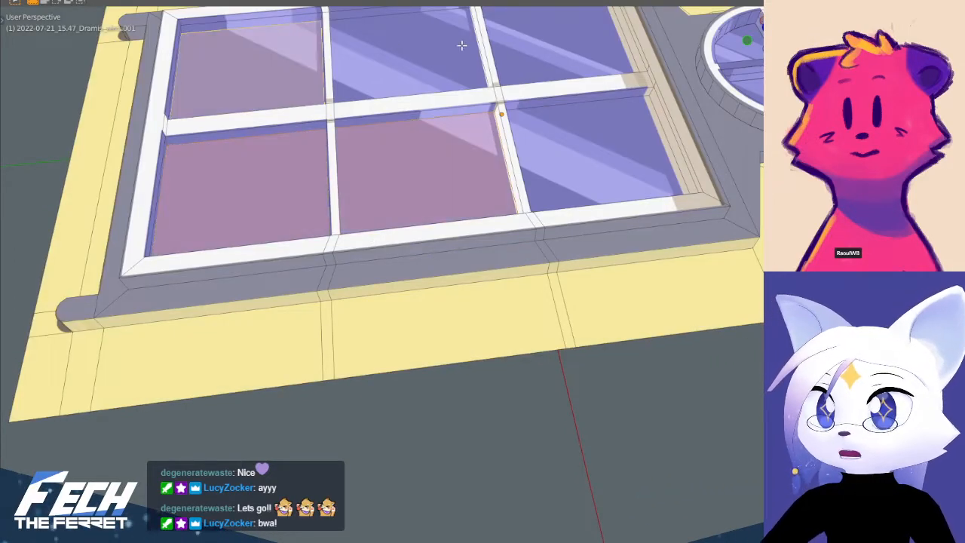
pyautogui.keyDown('shift'); pyautogui.click(420, 62); pyautogui.keyUp('shift')
pyautogui.keyDown('shift'); pyautogui.click(541, 64); pyautogui.keyUp('shift')
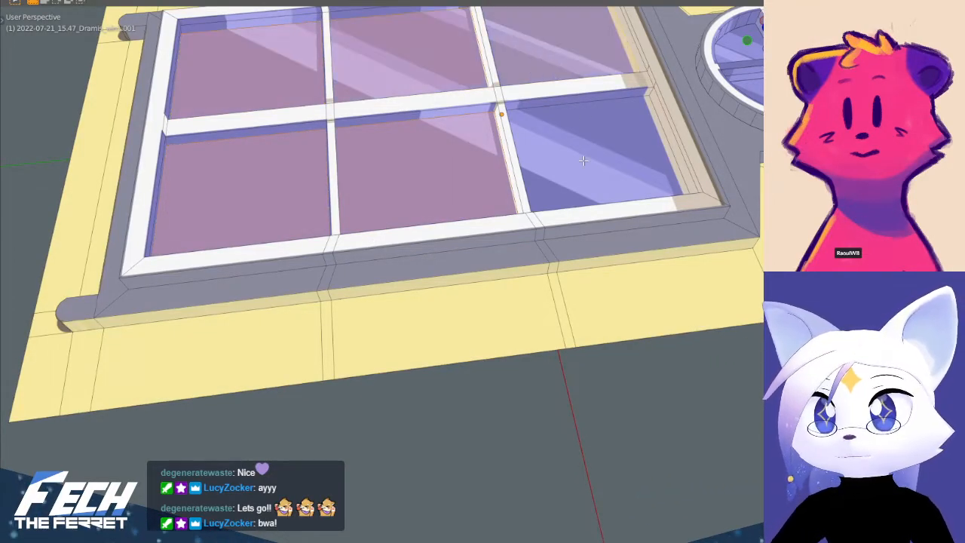
pyautogui.keyDown('shift'); pyautogui.click(580, 160); pyautogui.keyUp('shift')
# - Examine from straight above how the selected glass panes' upper edges line up with the facade texture
pyautogui.keyDown('shift'); pyautogui.moveTo(431, 129); pyautogui.dragTo(452, 249, button='middle'); pyautogui.keyUp('shift')
pyautogui.press('KP_7')
pyautogui.hotkey('alt', 'z')
pyautogui.hotkey('alt', 'z')
pyautogui.keyDown('shift'); pyautogui.moveTo(502, 102); pyautogui.dragTo(508, 295, button='middle'); pyautogui.keyUp('shift')
pyautogui.scroll(5, 470, 274)
pyautogui.scroll(-2, 461, 228)
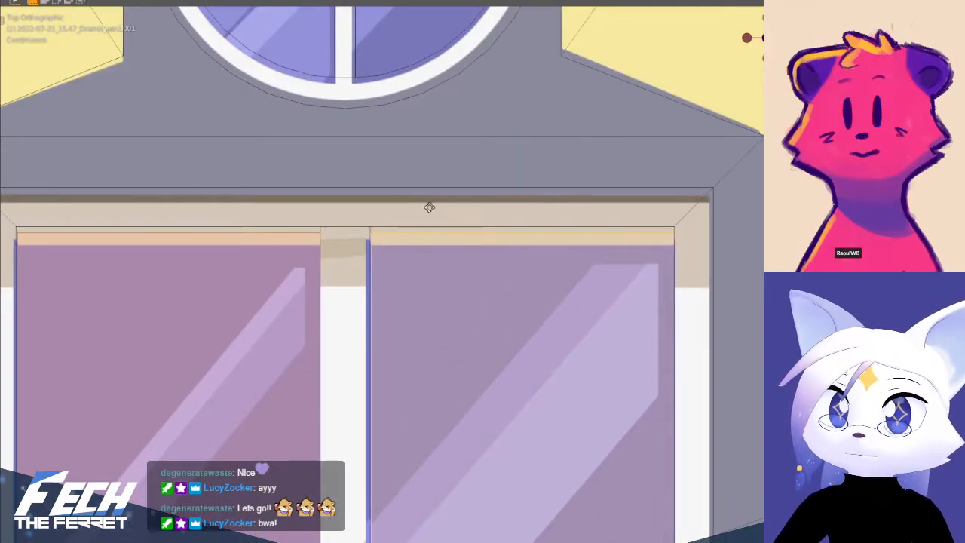
pyautogui.hotkey('alt', 'z')
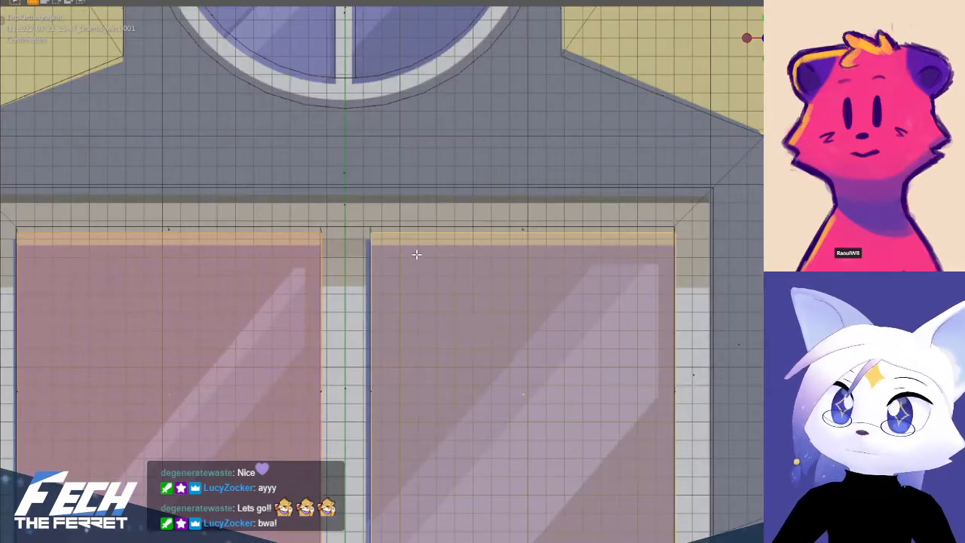
pyautogui.keyDown('shift'); pyautogui.moveTo(416, 254); pyautogui.dragTo(492, 243, button='middle'); pyautogui.keyUp('shift')
# - Switch to vertex selection and choose the transform pivot point for the selected panes
pyautogui.press('1')
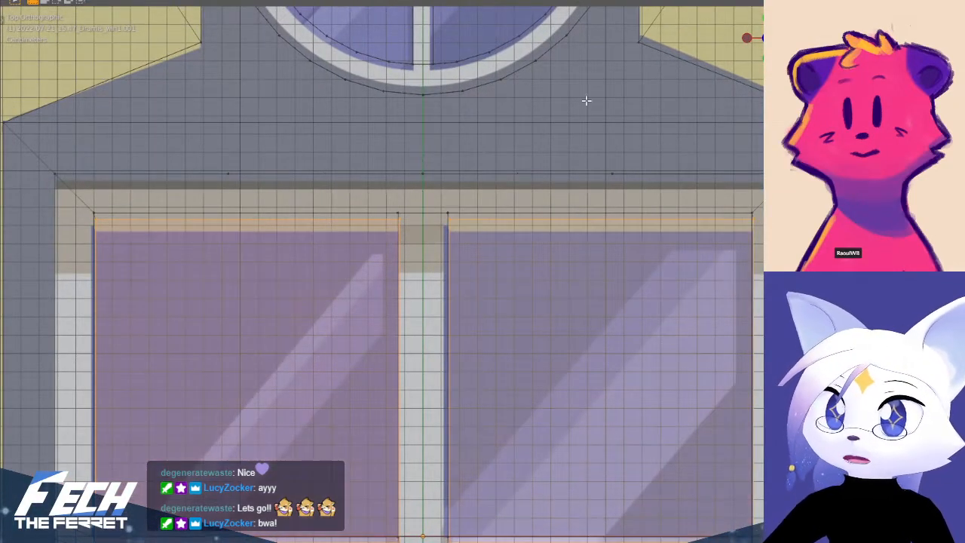
pyautogui.click(491, 2)
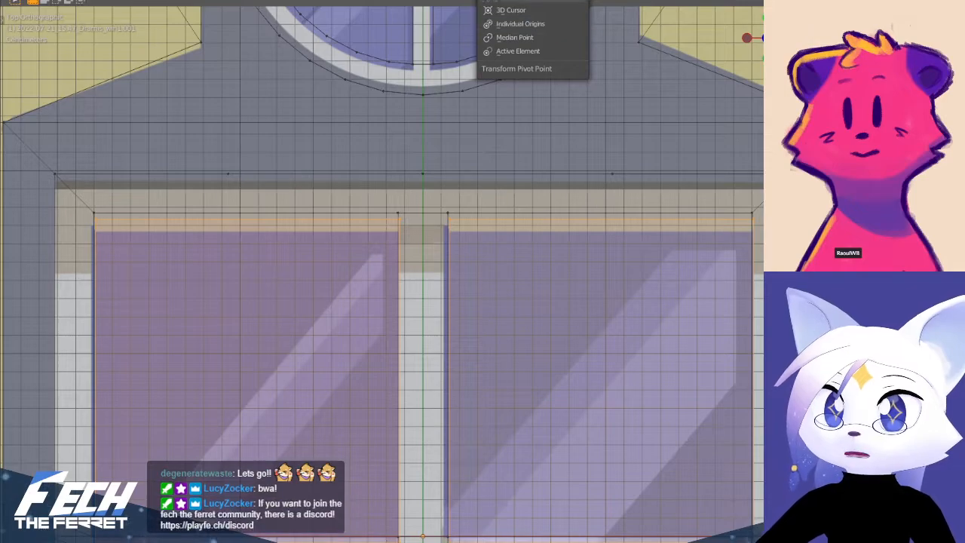
pyautogui.click(520, 1)
pyautogui.click(488, 31)
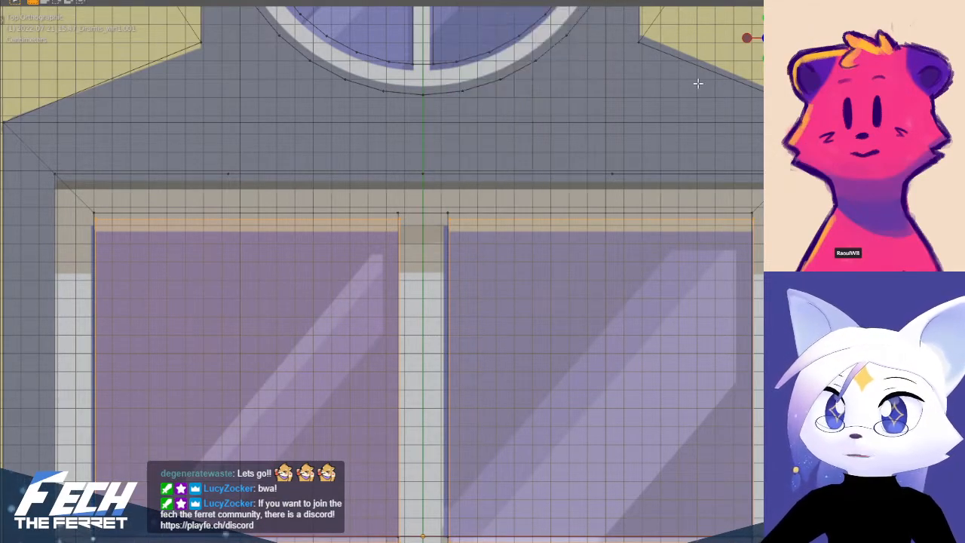
pyautogui.keyDown('shift'); pyautogui.moveTo(487, 135); pyautogui.dragTo(648, 171, button='middle'); pyautogui.keyUp('shift')
pyautogui.scroll(2, 209, 239)
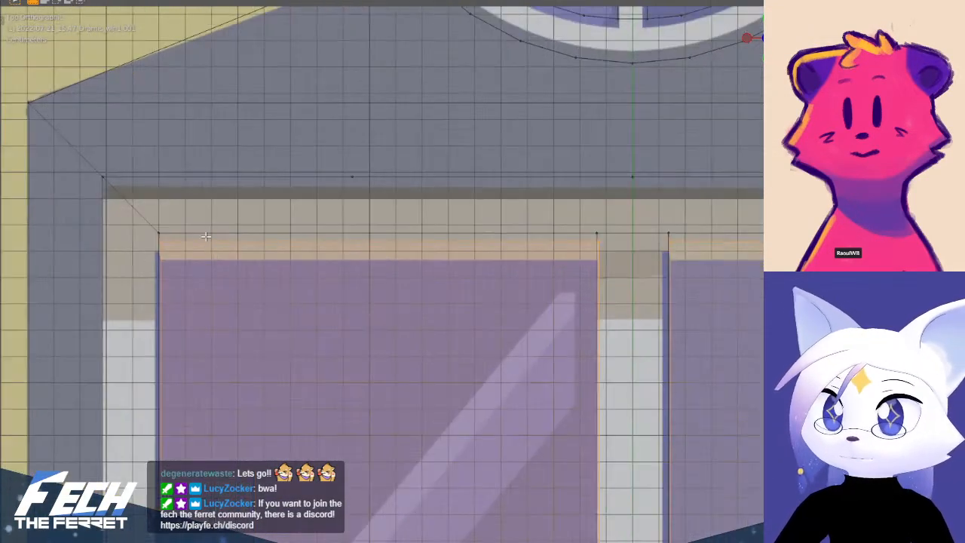
pyautogui.scroll(-4, 447, 229)
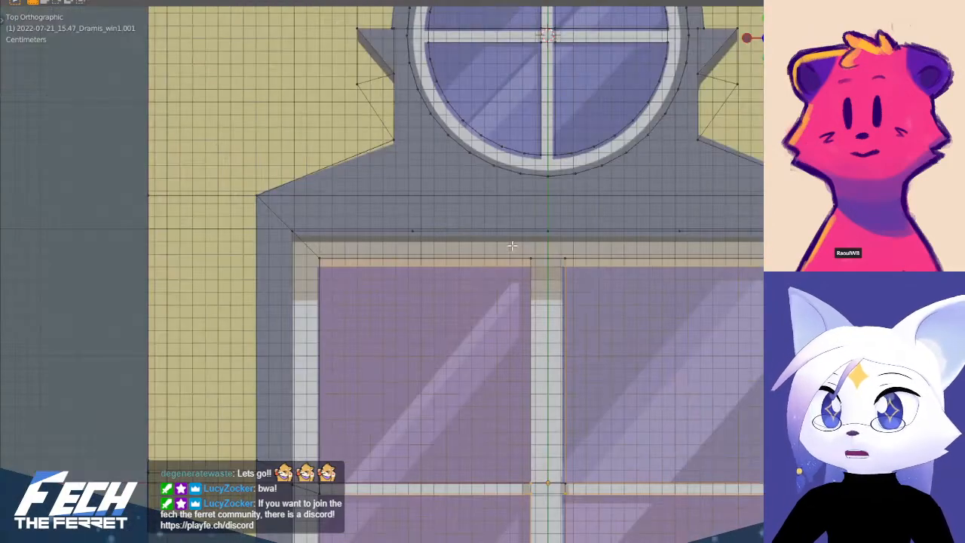
# - Review the windows in Object Mode and return to Edit Mode close to the round window's crossbars
pyautogui.hotkey('alt', 'z')
pyautogui.scroll(-6, 581, 275)
pyautogui.moveTo(581, 275); pyautogui.dragTo(386, 164, button='middle')
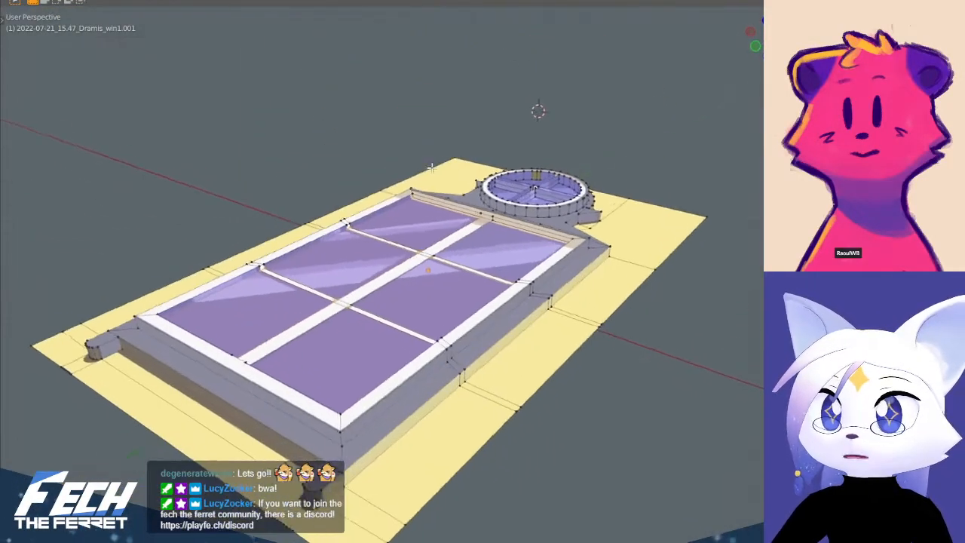
pyautogui.hotkey('ctrl', 'Tab')
pyautogui.click(192, 169)
pyautogui.moveTo(468, 294); pyautogui.dragTo(428, 300, button='middle')
pyautogui.scroll(5, 428, 300)
pyautogui.keyDown('shift'); pyautogui.moveTo(397, 268); pyautogui.dragTo(446, 272, button='middle'); pyautogui.keyUp('shift')
pyautogui.hotkey('ctrl', 'Tab')
pyautogui.click(574, 292)
pyautogui.scroll(4, 574, 292)
pyautogui.click(129, 3)
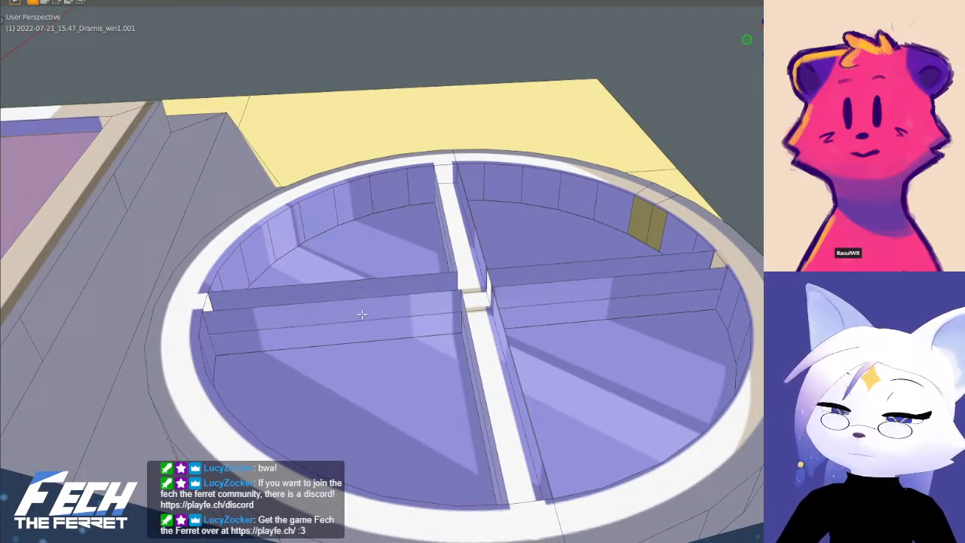
# - Try to delete the side wall faces along all four arms of the round window's crossbars
pyautogui.click(443, 316)
pyautogui.keyDown('shift'); pyautogui.click(468, 314); pyautogui.keyUp('shift')
pyautogui.hotkey('ctrl', 'z')
pyautogui.keyDown('shift'); pyautogui.click(462, 316); pyautogui.keyUp('shift')
pyautogui.moveTo(483, 313); pyautogui.dragTo(598, 298, button='middle')
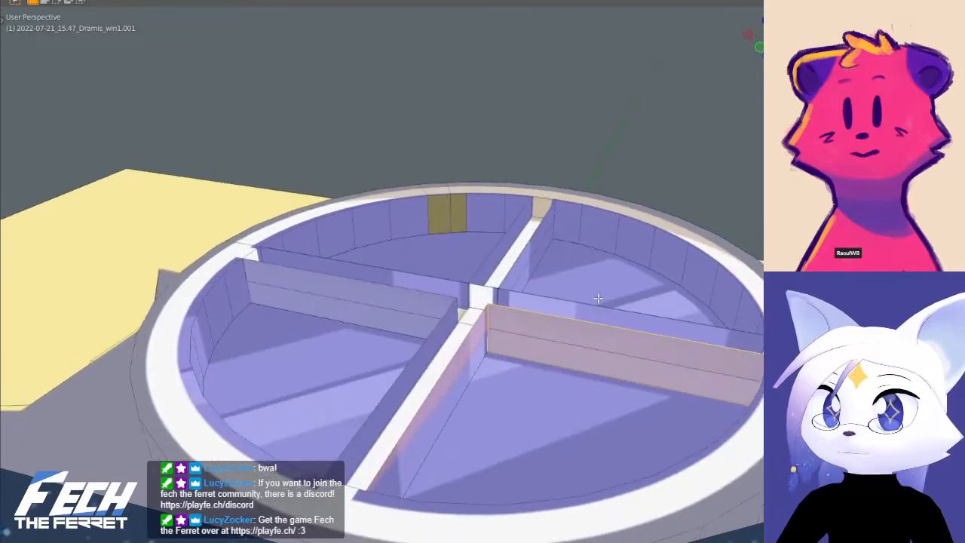
pyautogui.keyDown('shift'); pyautogui.click(517, 306); pyautogui.keyUp('shift')
pyautogui.keyDown('shift'); pyautogui.click(526, 263); pyautogui.keyUp('shift')
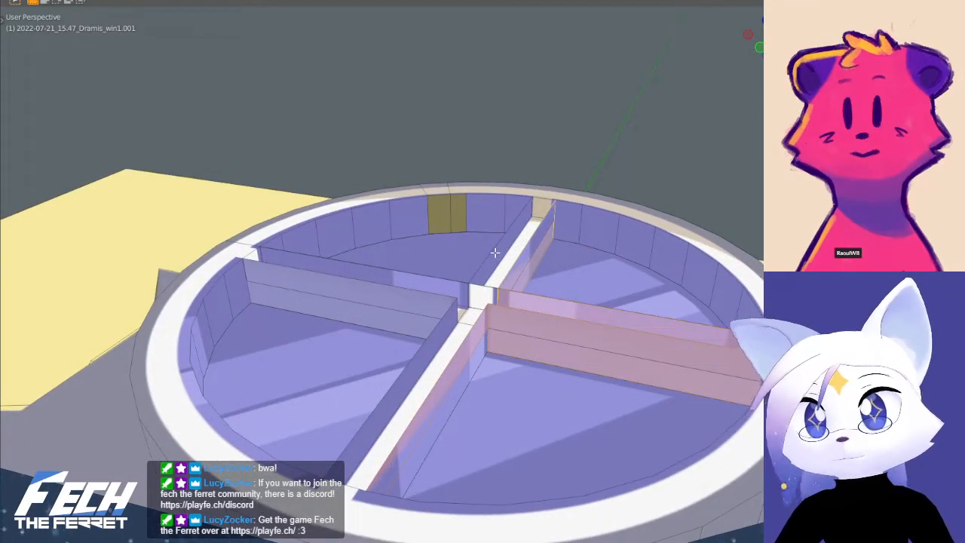
pyautogui.keyDown('shift'); pyautogui.click(496, 253); pyautogui.keyUp('shift')
pyautogui.keyDown('shift'); pyautogui.click(443, 285); pyautogui.keyUp('shift')
pyautogui.keyDown('shift'); pyautogui.click(414, 306); pyautogui.keyUp('shift')
pyautogui.keyDown('shift'); pyautogui.click(434, 332); pyautogui.keyUp('shift')
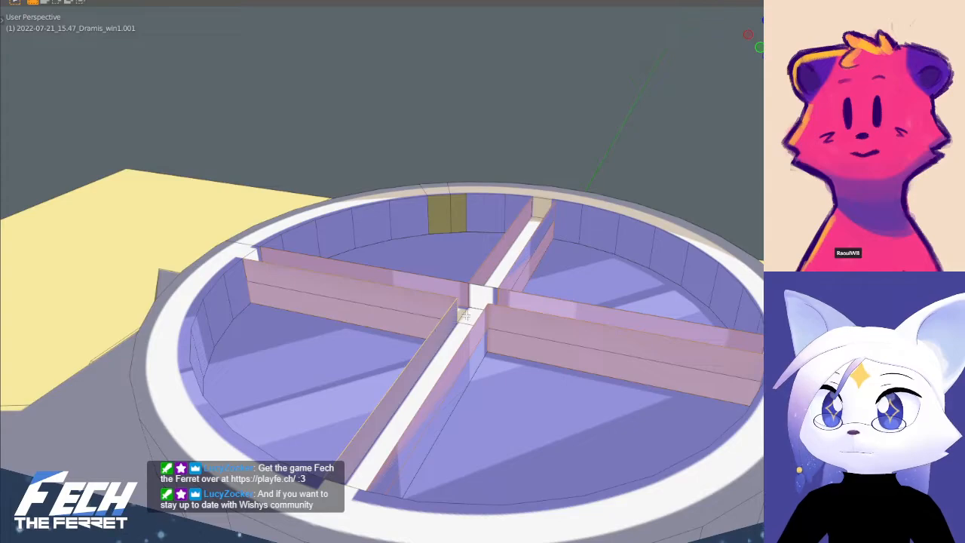
pyautogui.press('x')
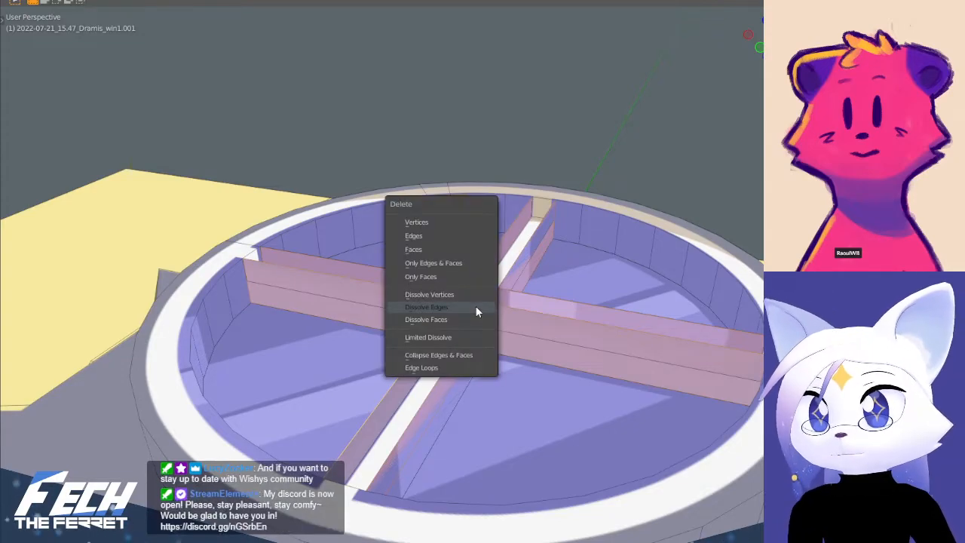
pyautogui.click(444, 247)
pyautogui.hotkey('ctrl', 'z')
pyautogui.press('x')
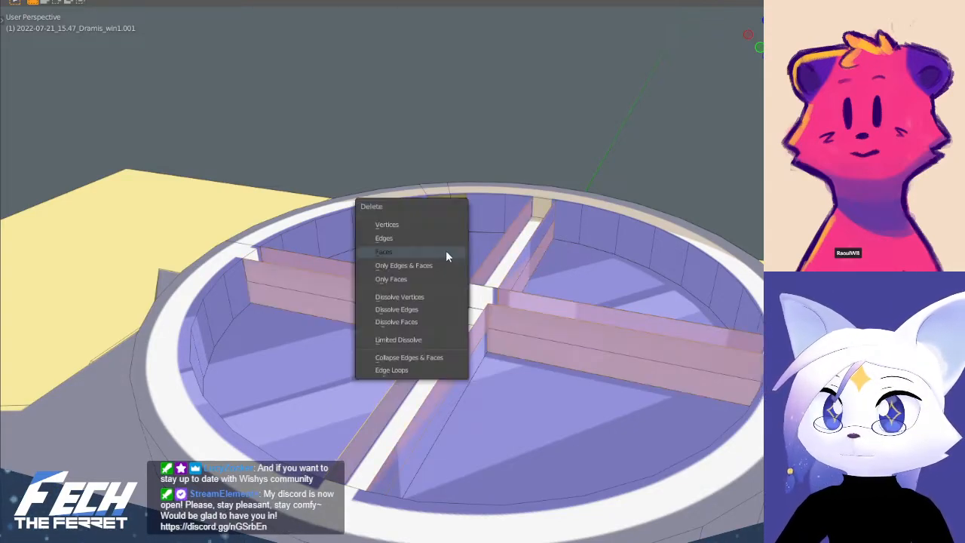
pyautogui.click(426, 252)
# - Undo the deletion of the crossbar side faces along with the most recent face selections
pyautogui.moveTo(430, 263); pyautogui.dragTo(420, 314, button='middle')
pyautogui.moveTo(454, 276); pyautogui.dragTo(475, 280, button='middle')
pyautogui.hotkey('ctrl', 'z')
pyautogui.hotkey('ctrl', 'z')
pyautogui.hotkey('ctrl', 'z')
pyautogui.hotkey('ctrl', 'z')
pyautogui.hotkey('ctrl', 'z')
pyautogui.hotkey('ctrl', 'z')
pyautogui.hotkey('ctrl', 'z')
pyautogui.hotkey('ctrl', 'z')
pyautogui.hotkey('ctrl', 'z')
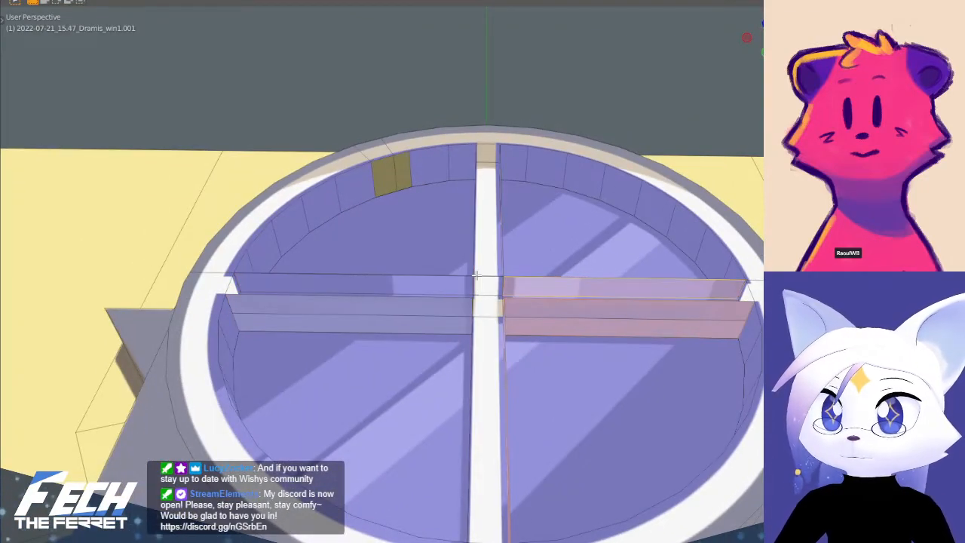
# - Merge the overlapping vertices across the whole facade mesh and clear the selection
pyautogui.moveTo(579, 293); pyautogui.dragTo(466, 304, button='middle')
pyautogui.click(467, 304)
pyautogui.press('a')
pyautogui.scroll(-4, 539, 249)
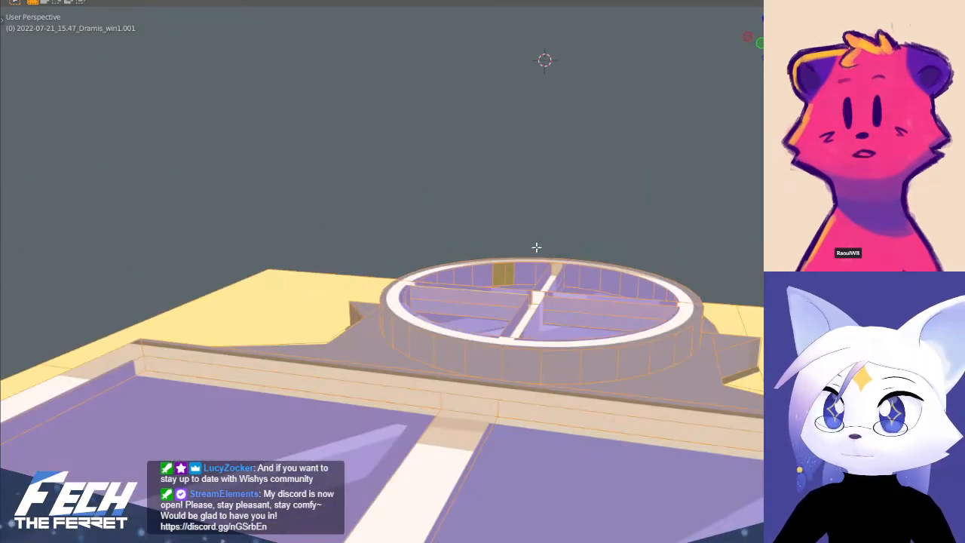
pyautogui.press('m')
pyautogui.click(534, 244)
pyautogui.scroll(4, 593, 236)
pyautogui.keyDown('shift'); pyautogui.moveTo(573, 228); pyautogui.dragTo(437, 239, button='middle'); pyautogui.keyUp('shift')
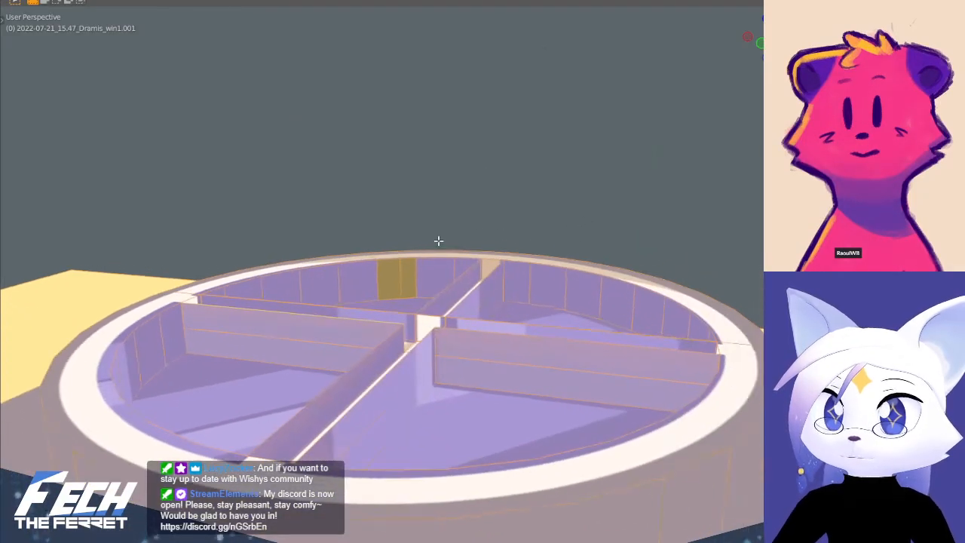
pyautogui.click(468, 201)
# - Select the face loops along the sides of the round window's crossbars and delete those faces
pyautogui.click(306, 315)
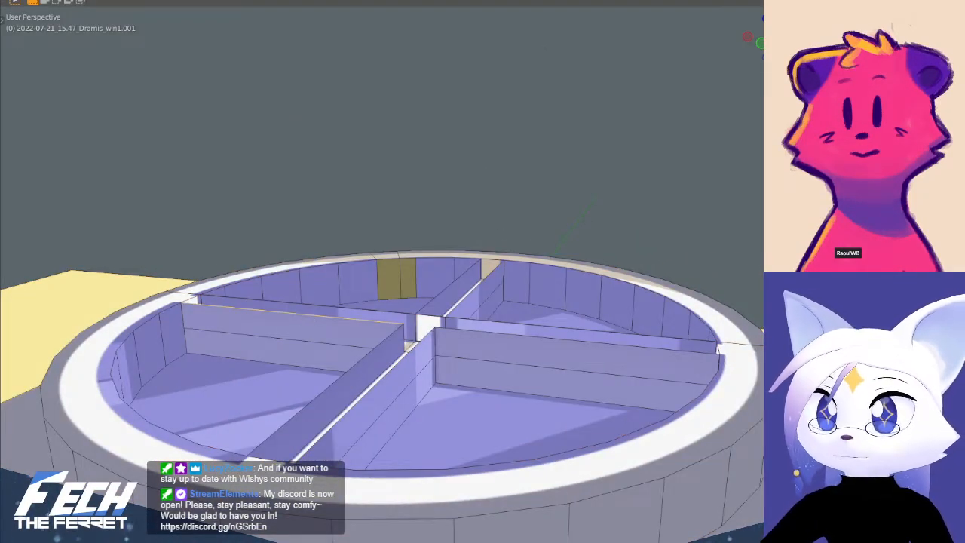
pyautogui.press('3')
pyautogui.keyDown('alt'); pyautogui.click(293, 331); pyautogui.keyUp('alt')
pyautogui.keyDown('alt'); pyautogui.keyDown('shift'); pyautogui.click(325, 309); pyautogui.keyUp('shift'); pyautogui.keyUp('alt')
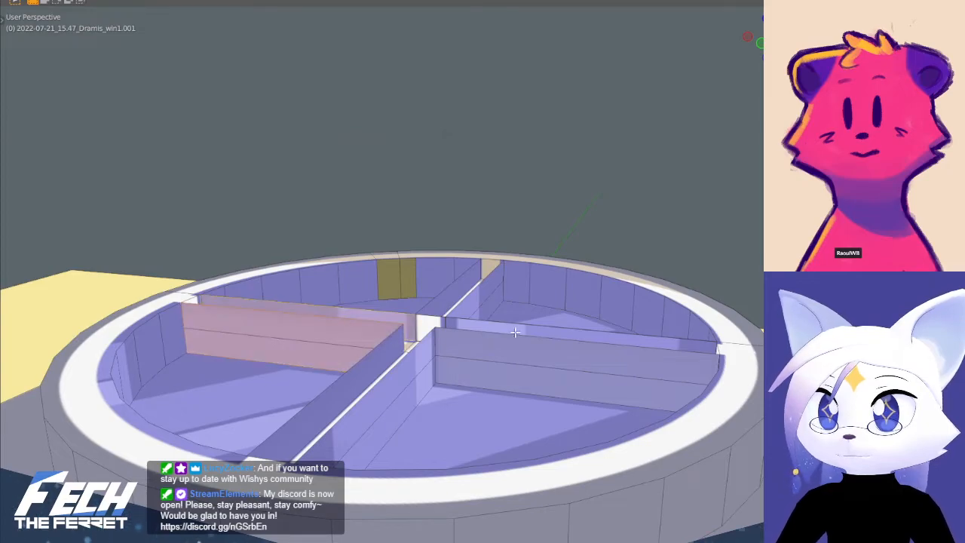
pyautogui.keyDown('alt'); pyautogui.keyDown('shift'); pyautogui.click(540, 332); pyautogui.keyUp('shift'); pyautogui.keyUp('alt')
pyautogui.keyDown('alt'); pyautogui.keyDown('shift'); pyautogui.click(532, 354); pyautogui.keyUp('shift'); pyautogui.keyUp('alt')
pyautogui.keyDown('alt'); pyautogui.keyDown('shift'); pyautogui.click(446, 309); pyautogui.keyUp('shift'); pyautogui.keyUp('alt')
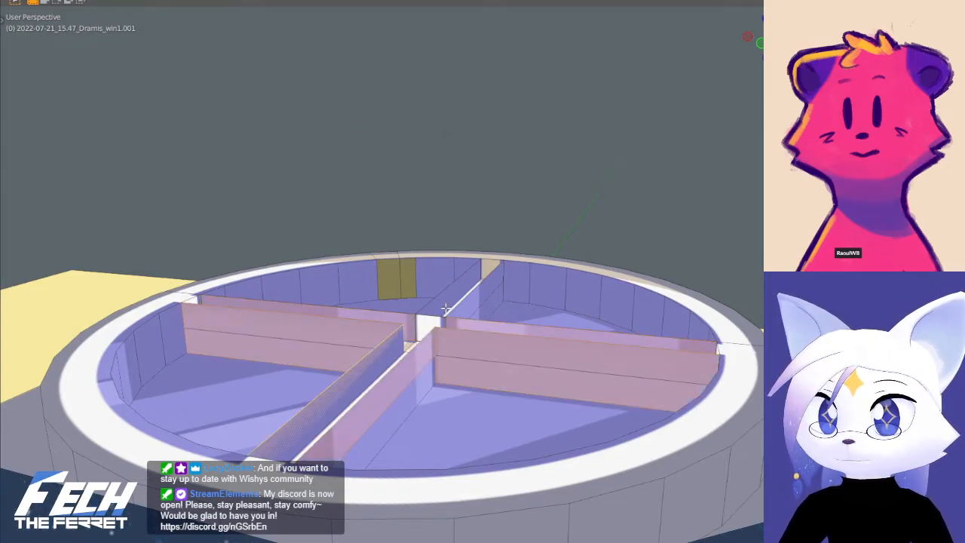
pyautogui.press('x')
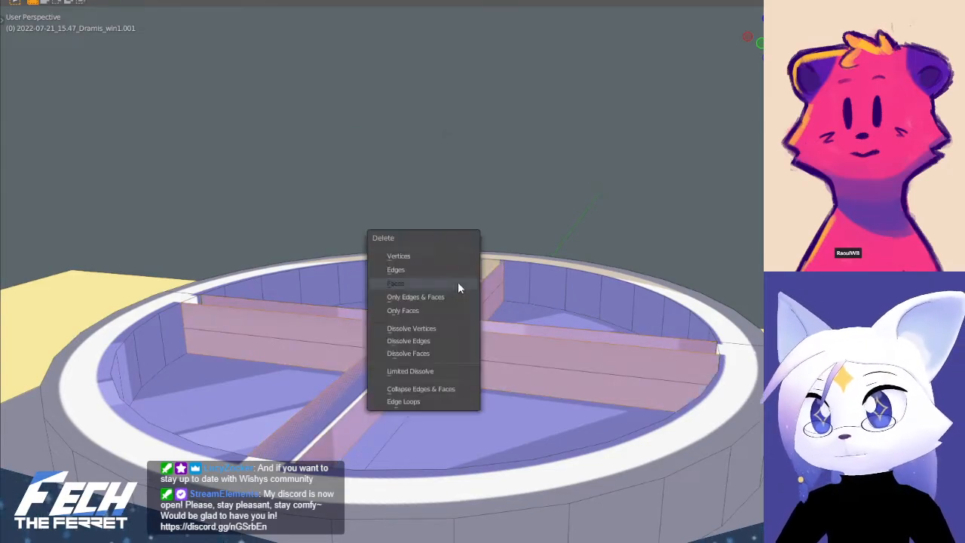
pyautogui.click(457, 281)
# - Finish deleting the selected crossbar side faces and delete the remaining side wall faces along the round window's crossbar arms
pyautogui.click(459, 296)
pyautogui.keyDown('shift'); pyautogui.click(475, 301); pyautogui.keyUp('shift')
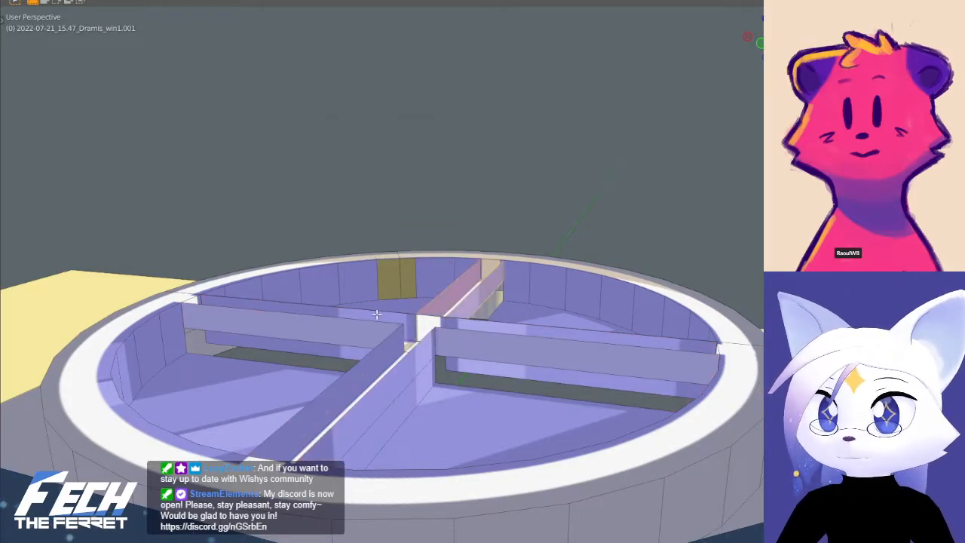
pyautogui.keyDown('shift'); pyautogui.click(365, 324); pyautogui.keyUp('shift')
pyautogui.keyDown('shift'); pyautogui.click(355, 330); pyautogui.keyUp('shift')
pyautogui.keyDown('shift'); pyautogui.click(496, 332); pyautogui.keyUp('shift')
pyautogui.keyDown('shift'); pyautogui.click(478, 344); pyautogui.keyUp('shift')
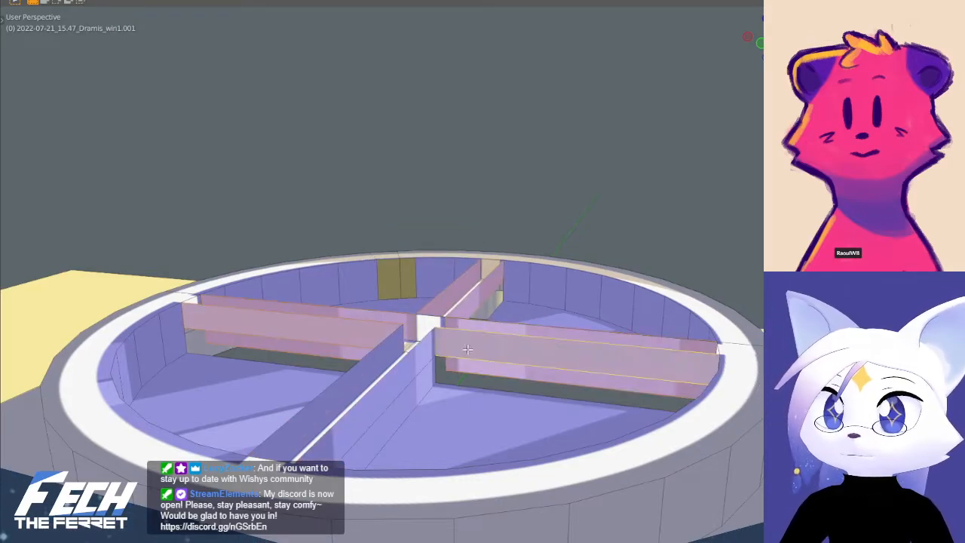
pyautogui.keyDown('shift'); pyautogui.click(414, 368); pyautogui.keyUp('shift')
pyautogui.keyDown('shift'); pyautogui.click(357, 369); pyautogui.keyUp('shift')
pyautogui.press('x')
pyautogui.click(357, 369)
# - Delete the leftover upright faces standing at the center crossing of the round window's crossbars
pyautogui.click(394, 323)
pyautogui.moveTo(394, 322); pyautogui.dragTo(375, 317, button='middle')
pyautogui.click(464, 357)
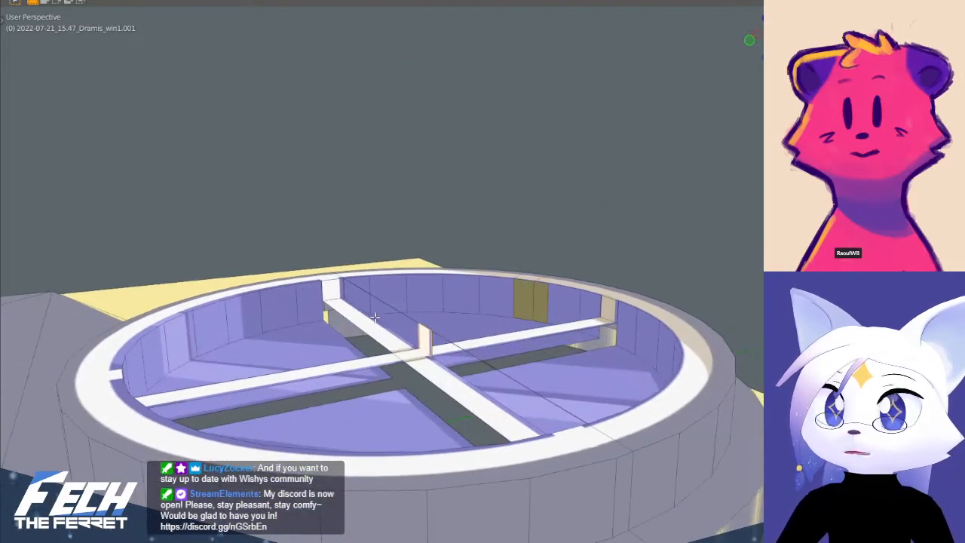
pyautogui.press('x')
pyautogui.click(374, 316)
pyautogui.click(426, 339)
pyautogui.press('x')
pyautogui.click(429, 335)
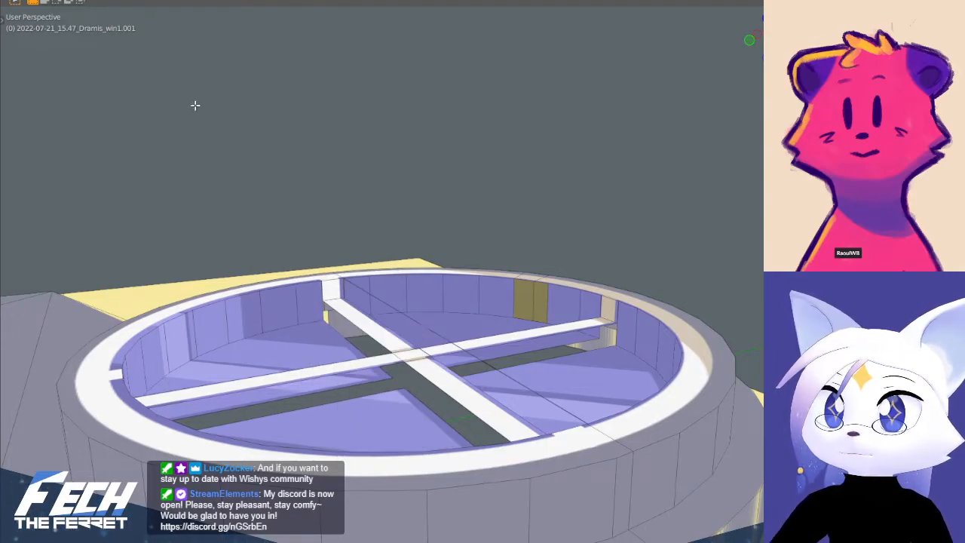
# - Select the stray loose edges running alongside one crossbar of the round window and delete them with their vertices
pyautogui.click(380, 294)
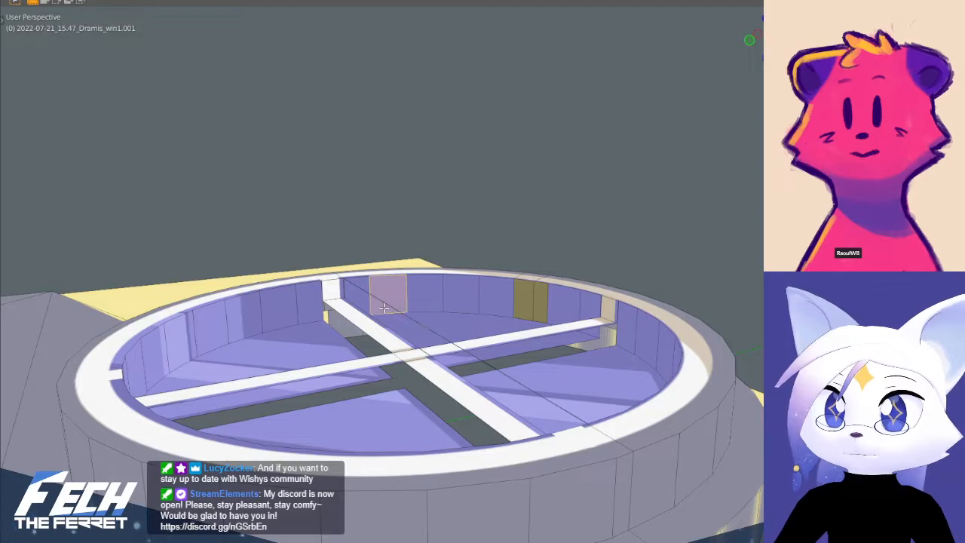
pyautogui.click(416, 323)
pyautogui.moveTo(416, 322); pyautogui.dragTo(531, 269, button='middle')
pyautogui.click(605, 332)
pyautogui.click(562, 346)
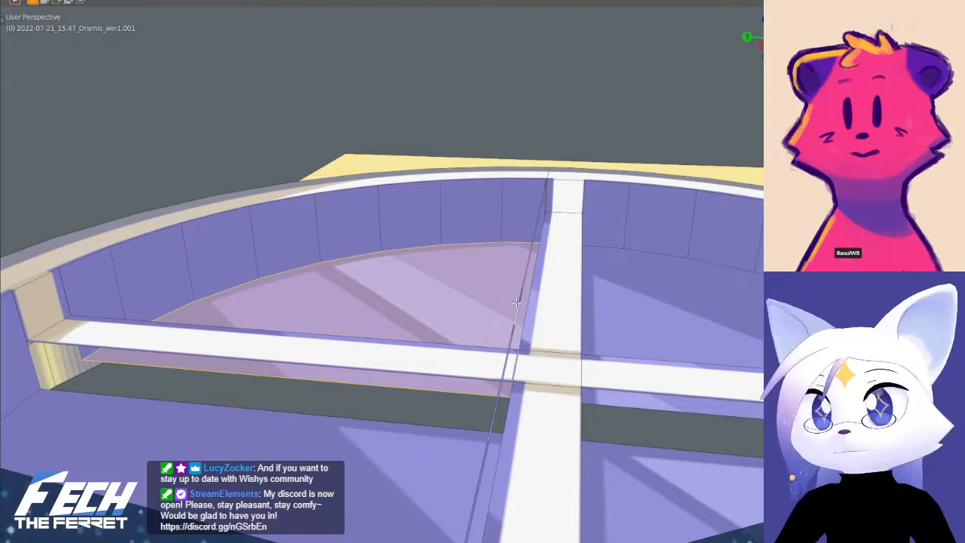
pyautogui.click(518, 302)
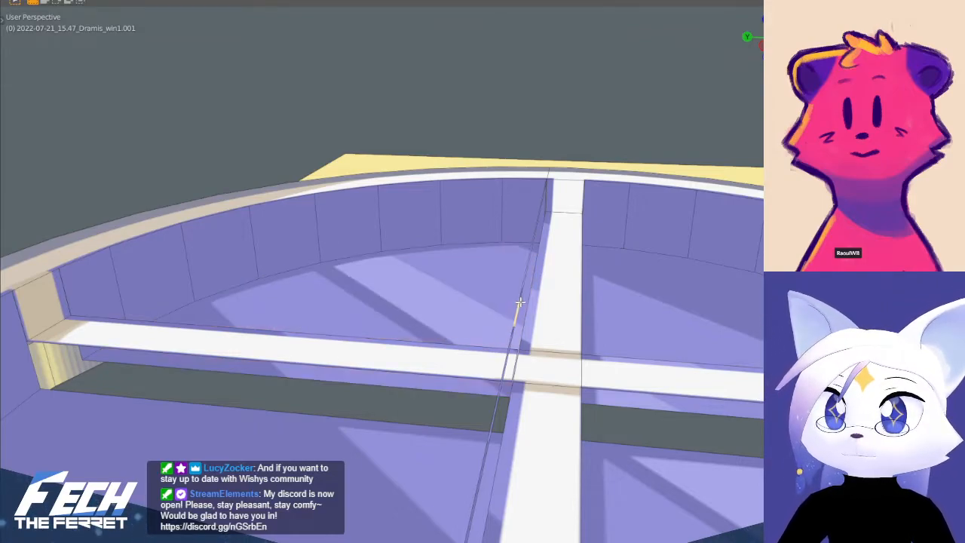
pyautogui.click(520, 291)
pyautogui.hotkey('ctrl', 'z')
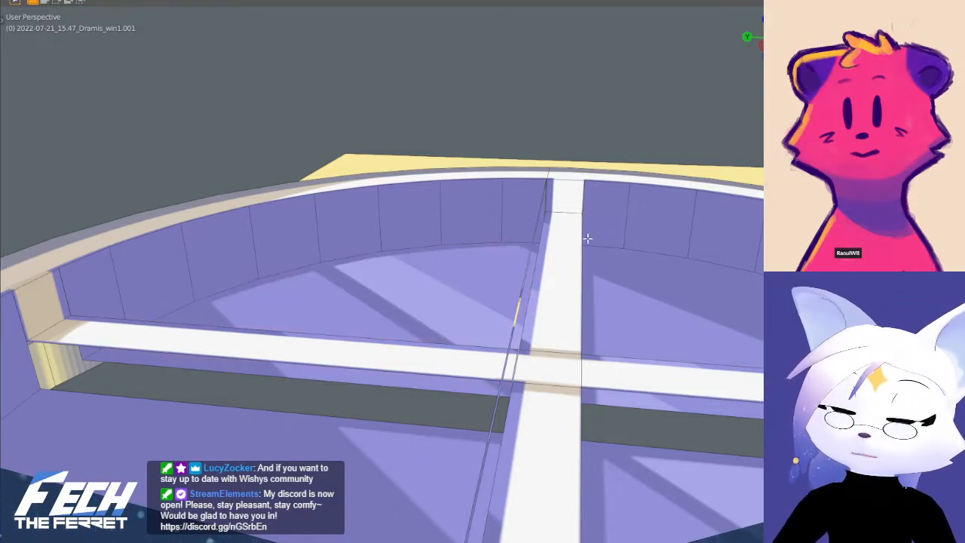
pyautogui.press('x')
pyautogui.click(584, 245)
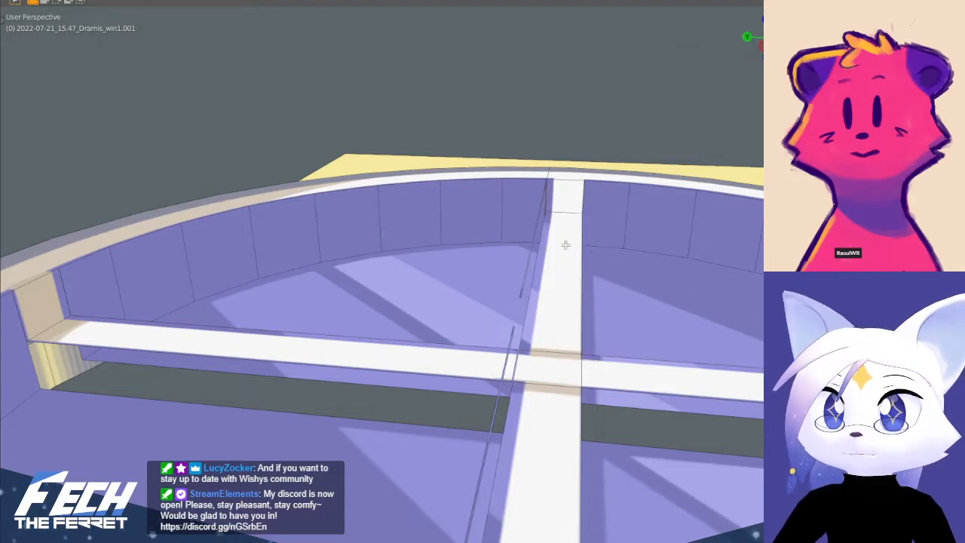
pyautogui.press('x')
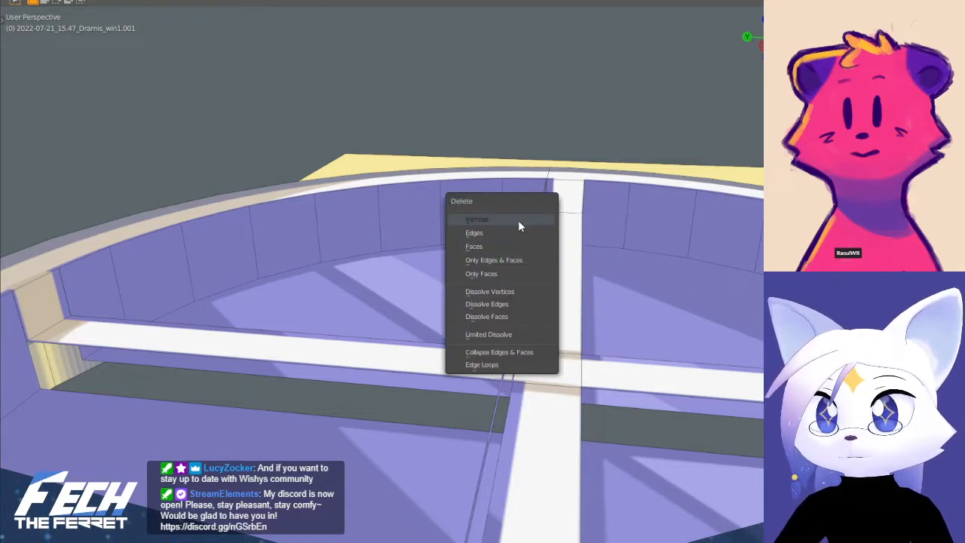
pyautogui.click(518, 220)
# - Select the whole facade mesh and merge its overlapping vertices by distance
pyautogui.scroll(-4, 518, 221)
pyautogui.moveTo(543, 297); pyautogui.dragTo(349, 308, button='middle')
pyautogui.press('a')
pyautogui.press('m')
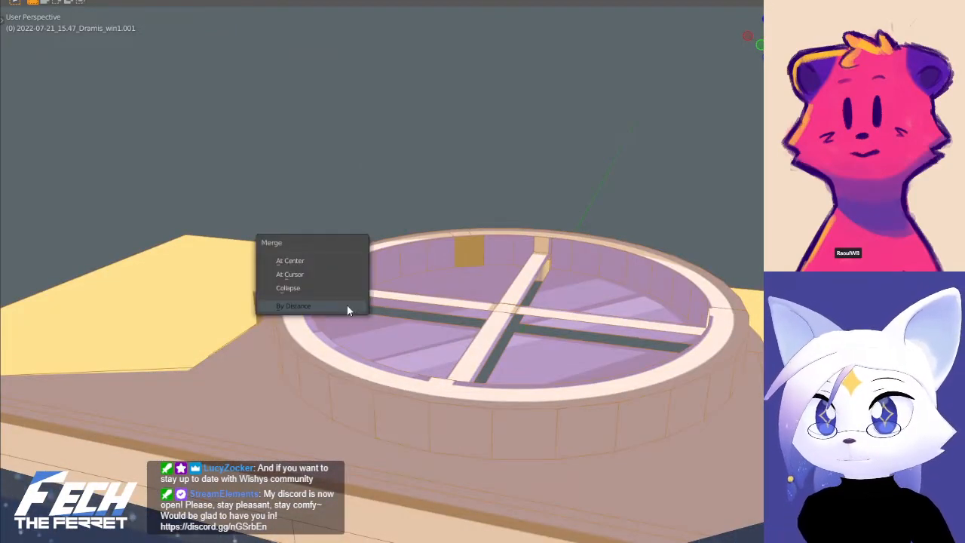
pyautogui.click(346, 304)
# - Fill the open walls along one side of a round window crossbar with faces between the upper and lower edges
pyautogui.scroll(2, 239, 126)
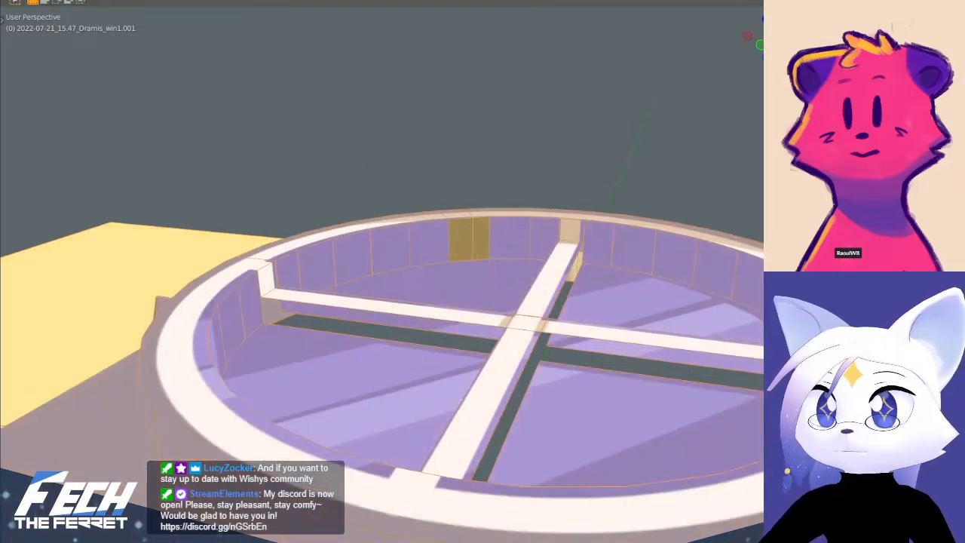
pyautogui.click(343, 337)
pyautogui.keyDown('shift'); pyautogui.click(345, 311); pyautogui.keyUp('shift')
pyautogui.press('f')
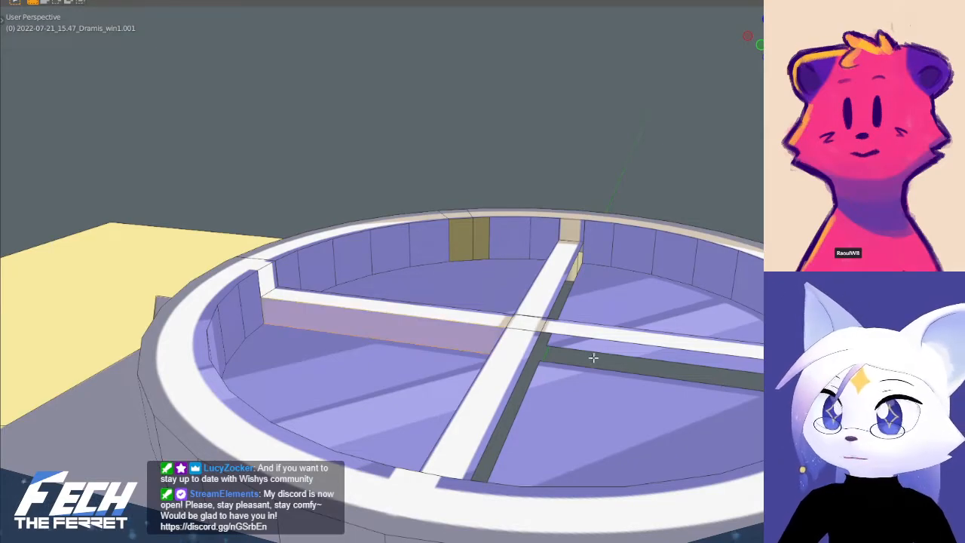
pyautogui.click(594, 363)
pyautogui.keyDown('shift'); pyautogui.click(594, 338); pyautogui.keyUp('shift')
pyautogui.press('f')
# - Fill further open side walls on the adjacent crossbar arms of the round window with faces between their upper and lower edges
pyautogui.moveTo(581, 358); pyautogui.dragTo(450, 392, button='middle')
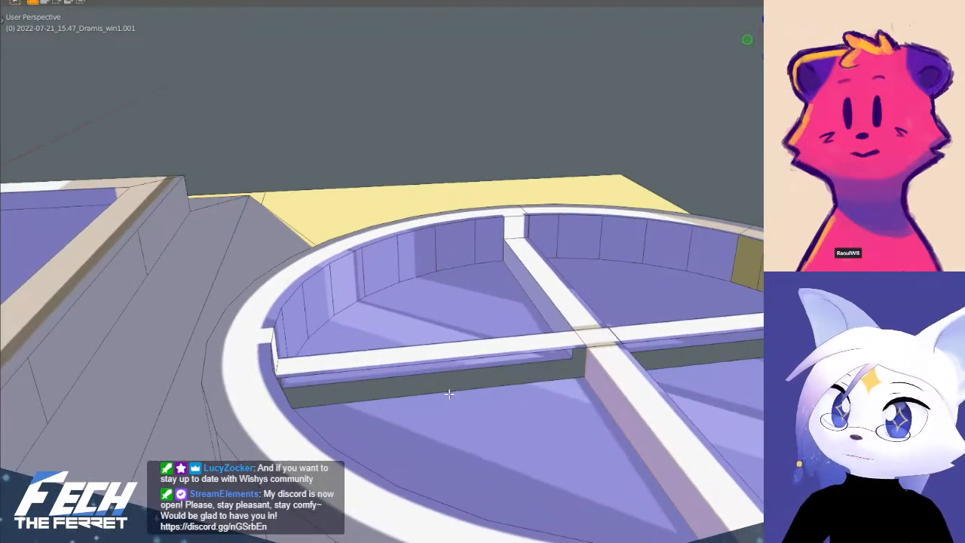
pyautogui.click(448, 357)
pyautogui.keyDown('shift'); pyautogui.click(453, 390); pyautogui.keyUp('shift')
pyautogui.press('f')
pyautogui.moveTo(469, 358); pyautogui.dragTo(648, 351, button='middle')
pyautogui.click(442, 370)
pyautogui.keyDown('shift'); pyautogui.click(426, 397); pyautogui.keyUp('shift')
pyautogui.press('f')
# - Close the last open side walls of the round window's crossbars with new faces
pyautogui.moveTo(340, 293); pyautogui.dragTo(465, 309, button='middle')
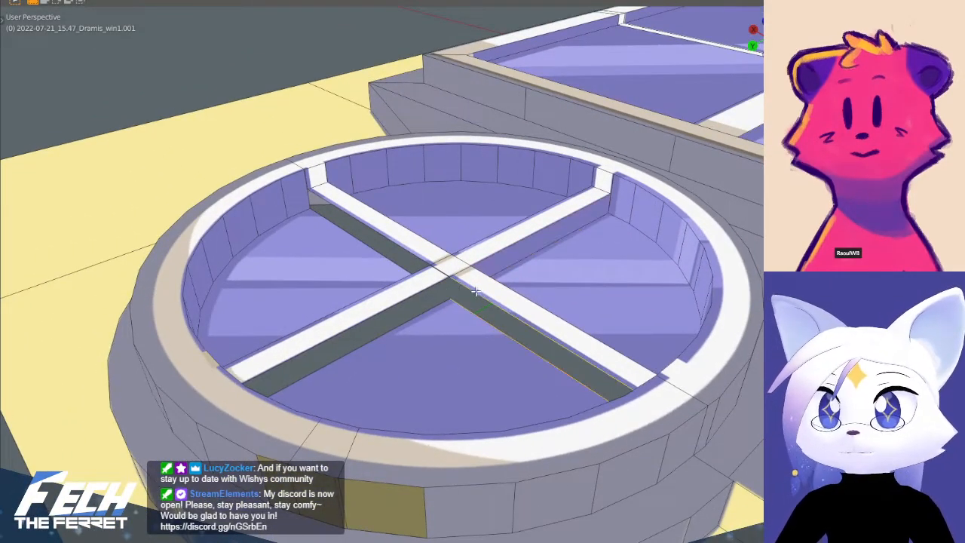
pyautogui.click(428, 307)
pyautogui.keyDown('shift'); pyautogui.click(422, 292); pyautogui.keyUp('shift')
pyautogui.press('f')
pyautogui.moveTo(378, 288); pyautogui.dragTo(596, 290, button='middle')
pyautogui.click(430, 331)
pyautogui.keyDown('shift'); pyautogui.click(433, 308); pyautogui.keyUp('shift')
pyautogui.press('f')
pyautogui.click(361, 330)
pyautogui.keyDown('shift'); pyautogui.click(349, 306); pyautogui.keyUp('shift')
pyautogui.press('f')
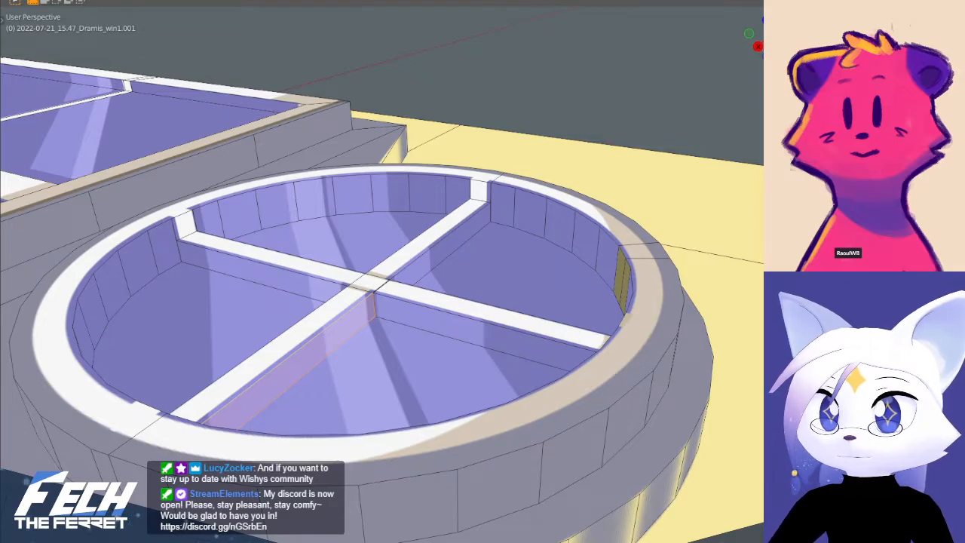
# - Select the six glass panes of the large window and show the mesh in X-ray from the right orthographic view
pyautogui.scroll(-2, 310, 124)
pyautogui.keyDown('shift'); pyautogui.moveTo(292, 202); pyautogui.dragTo(324, 181, button='middle'); pyautogui.keyUp('shift')
pyautogui.moveTo(408, 189); pyautogui.dragTo(406, 264, button='middle')
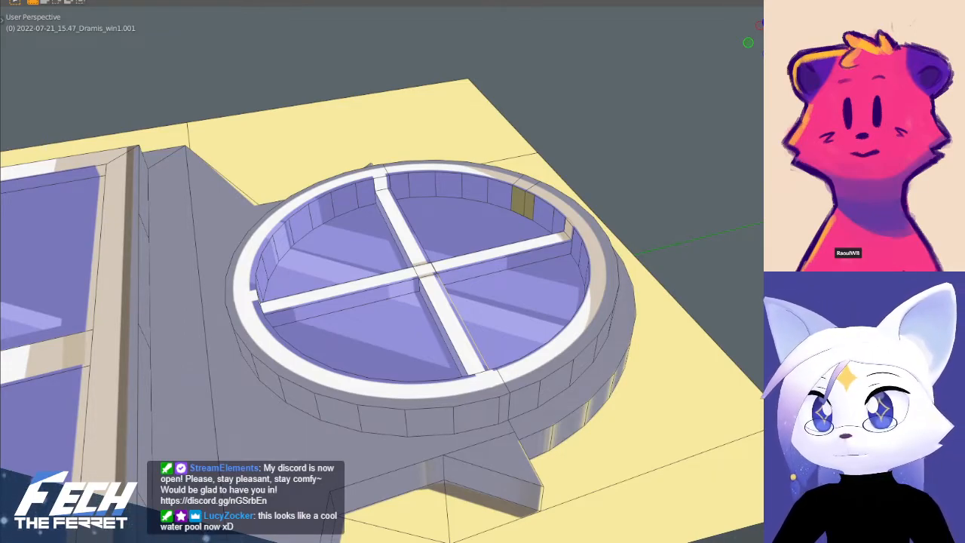
pyautogui.moveTo(343, 205); pyautogui.dragTo(434, 272, button='middle')
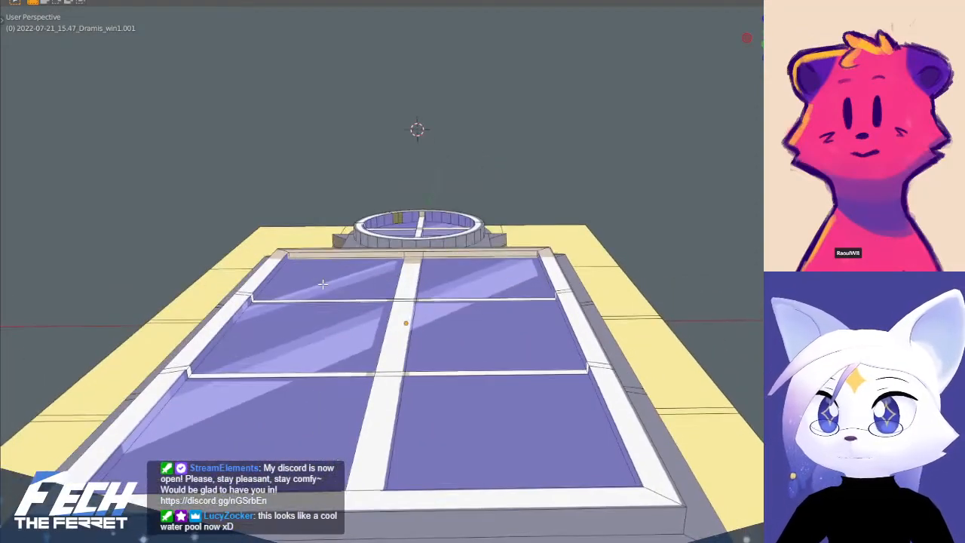
pyautogui.click(329, 281)
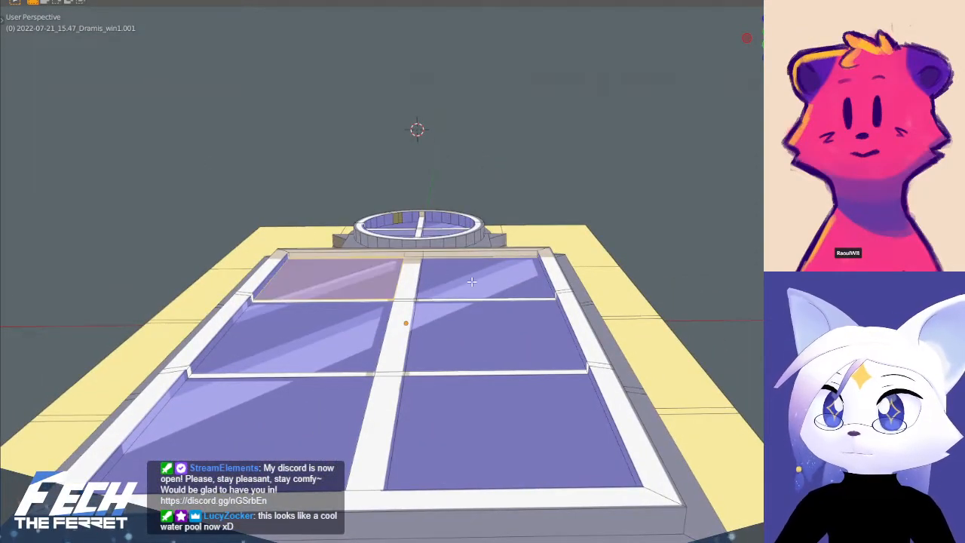
pyautogui.keyDown('shift'); pyautogui.click(472, 281); pyautogui.keyUp('shift')
pyautogui.keyDown('shift'); pyautogui.click(341, 324); pyautogui.keyUp('shift')
pyautogui.keyDown('shift'); pyautogui.click(450, 334); pyautogui.keyUp('shift')
pyautogui.keyDown('shift'); pyautogui.click(445, 381); pyautogui.keyUp('shift')
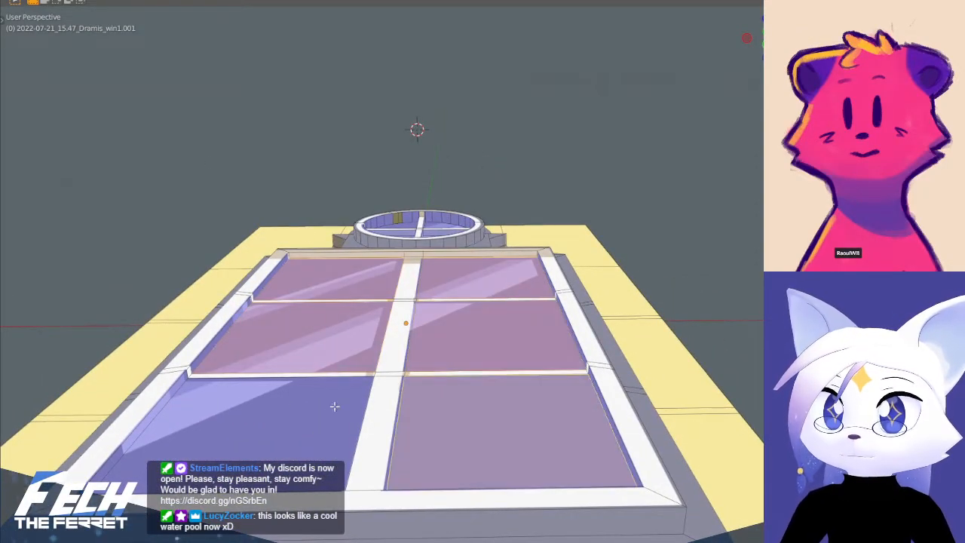
pyautogui.keyDown('shift'); pyautogui.click(286, 411); pyautogui.keyUp('shift')
pyautogui.moveTo(286, 411); pyautogui.dragTo(301, 333, button='middle')
pyautogui.hotkey('alt', 'z')
pyautogui.keyDown('alt'); pyautogui.moveTo(360, 348); pyautogui.dragTo(314, 349, button='middle'); pyautogui.keyUp('alt')
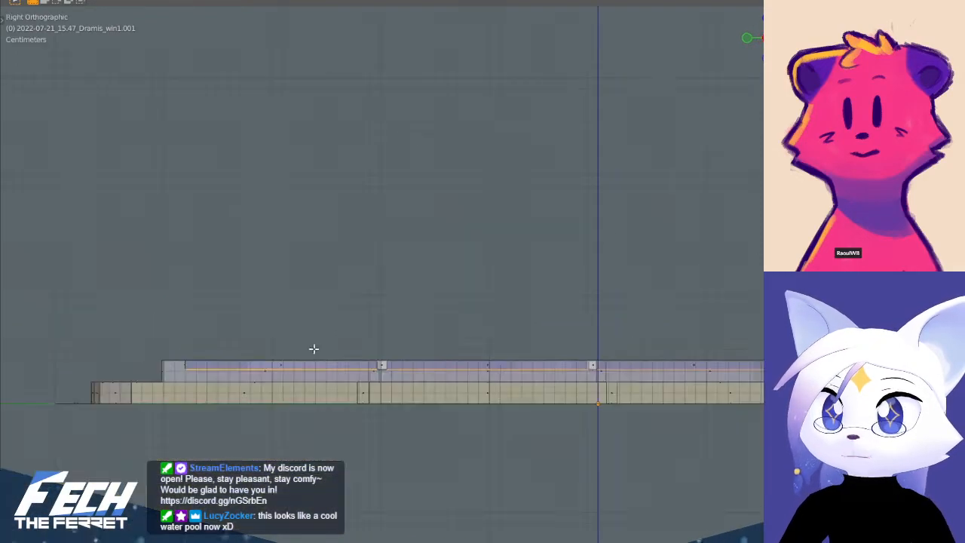
# - Try to lower the selected panes to the base of the raised frame using vertex snapping, and undo the move
pyautogui.scroll(1, 470, 306)
pyautogui.scroll(1, 542, 323)
pyautogui.press('g')
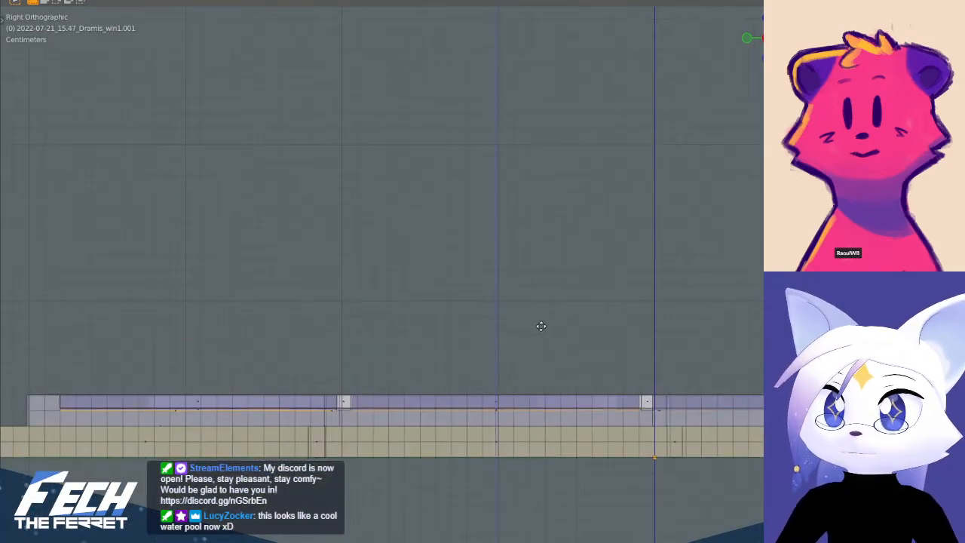
pyautogui.click(538, 340)
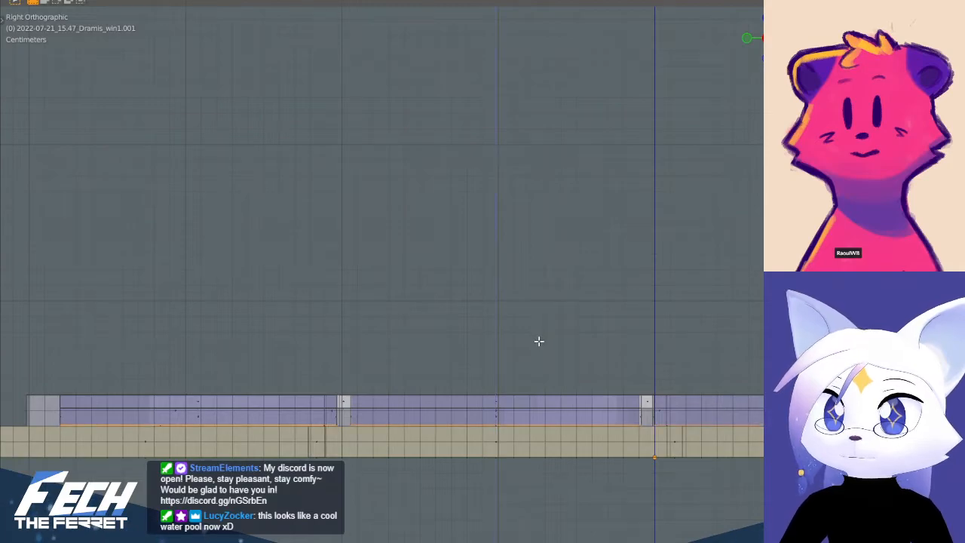
pyautogui.hotkey('ctrl', 'z')
# - Set snapping to Increment and lower the six selected glass panes deeper into the large window frame
pyautogui.click(520, 2)
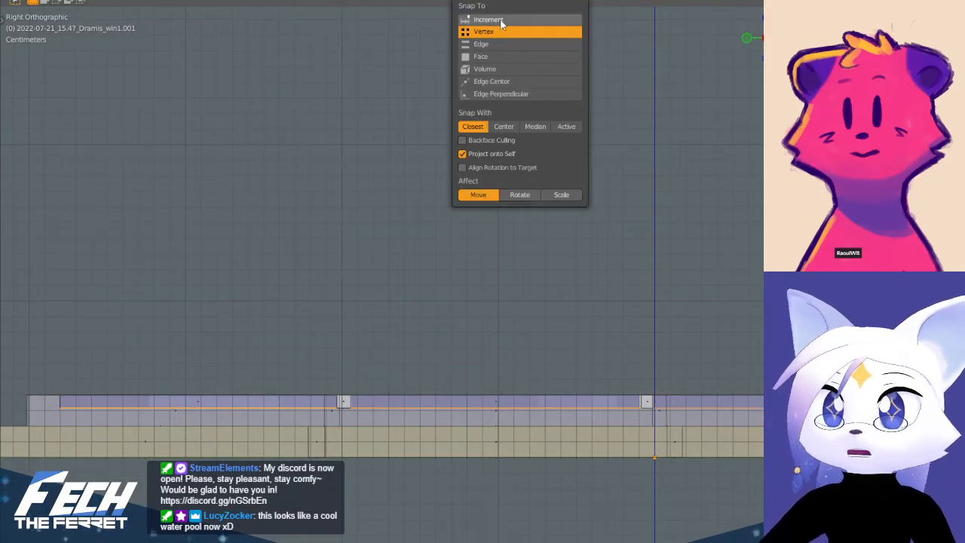
pyautogui.click(500, 23)
pyautogui.press('g')
pyautogui.click(433, 314)
# - Return to Object Mode and examine the relief of the facade and round window from several angles, without the texture
pyautogui.moveTo(440, 278); pyautogui.dragTo(325, 354, button='middle')
pyautogui.press('Tab')
pyautogui.scroll(4, 530, 287)
pyautogui.scroll(-5, 518, 290)
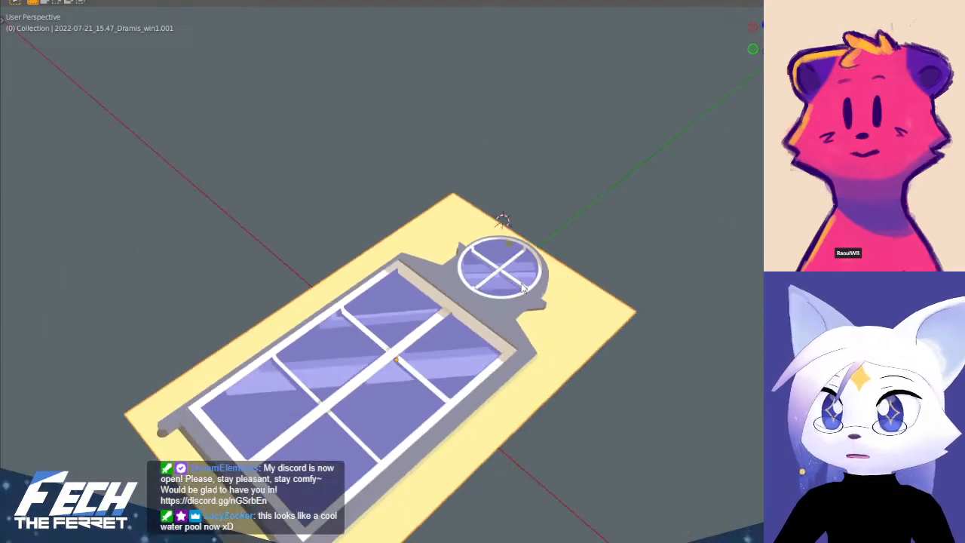
pyautogui.keyDown('shift'); pyautogui.moveTo(448, 318); pyautogui.dragTo(456, 210, button='middle'); pyautogui.keyUp('shift')
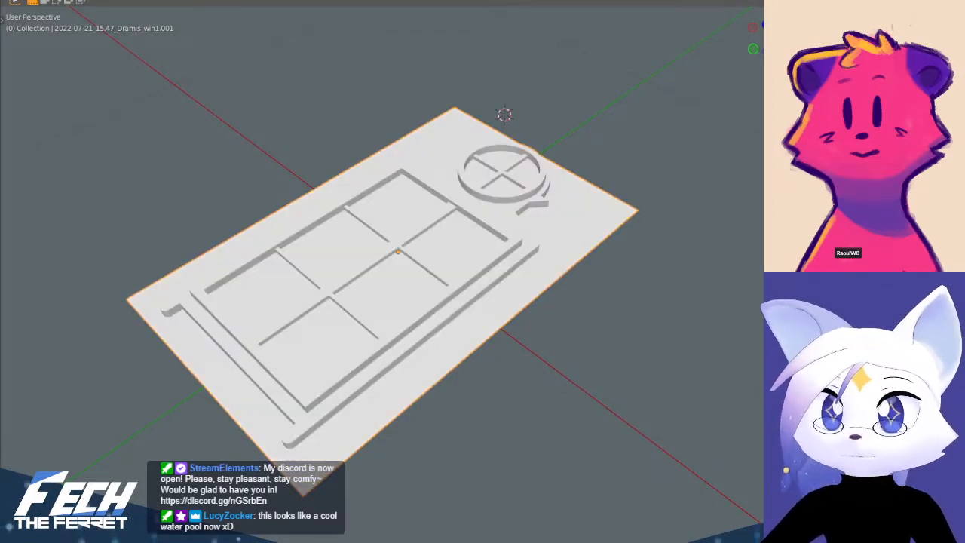
pyautogui.moveTo(633, 276)
pyautogui.mouseDown(button='middle')
pyautogui.moveTo(396, 273)
pyautogui.moveTo(450, 309)
pyautogui.moveTo(527, 224)
pyautogui.moveTo(507, 274)
pyautogui.moveTo(532, 271)
pyautogui.moveTo(512, 282)
pyautogui.moveTo(538, 308)
pyautogui.moveTo(529, 324)
pyautogui.moveTo(462, 290)
pyautogui.moveTo(473, 305)
pyautogui.moveTo(505, 280)
pyautogui.moveTo(566, 297)
pyautogui.moveTo(463, 329)
pyautogui.moveTo(348, 282)
pyautogui.moveTo(472, 312)
pyautogui.moveTo(366, 314)
pyautogui.moveTo(525, 299)
pyautogui.mouseUp(button='middle')
pyautogui.scroll(3, 516, 349)
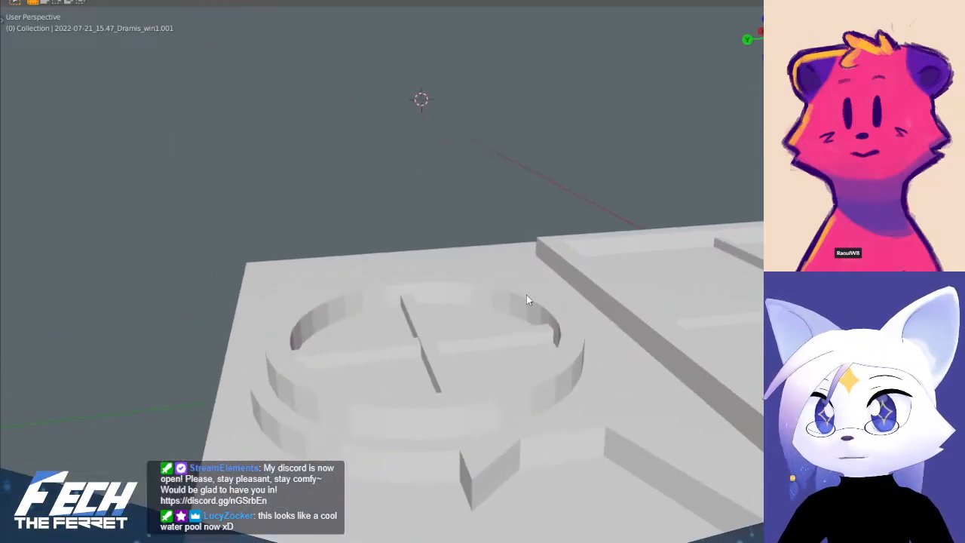
# - Re-enter Edit Mode, select the outer side face loop of the raised round frame and shade it smooth
pyautogui.hotkey('ctrl', 'Tab')
pyautogui.click(634, 305)
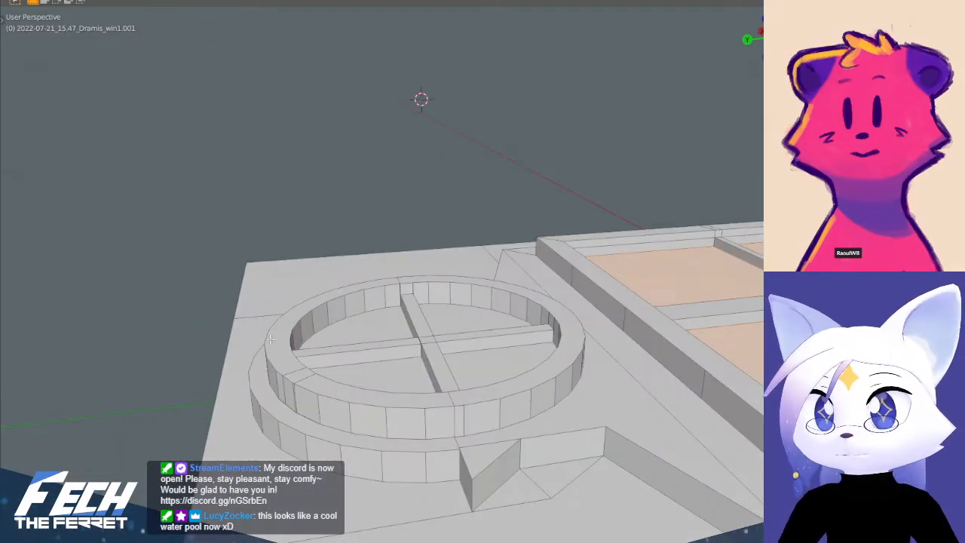
pyautogui.keyDown('alt'); pyautogui.click(315, 415); pyautogui.keyUp('alt')
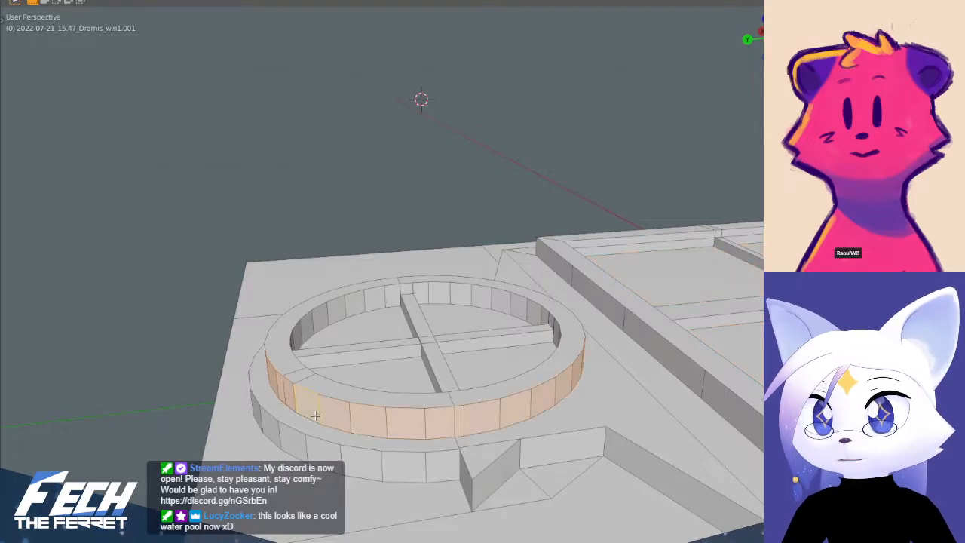
pyautogui.hotkey('ctrl', 'f')
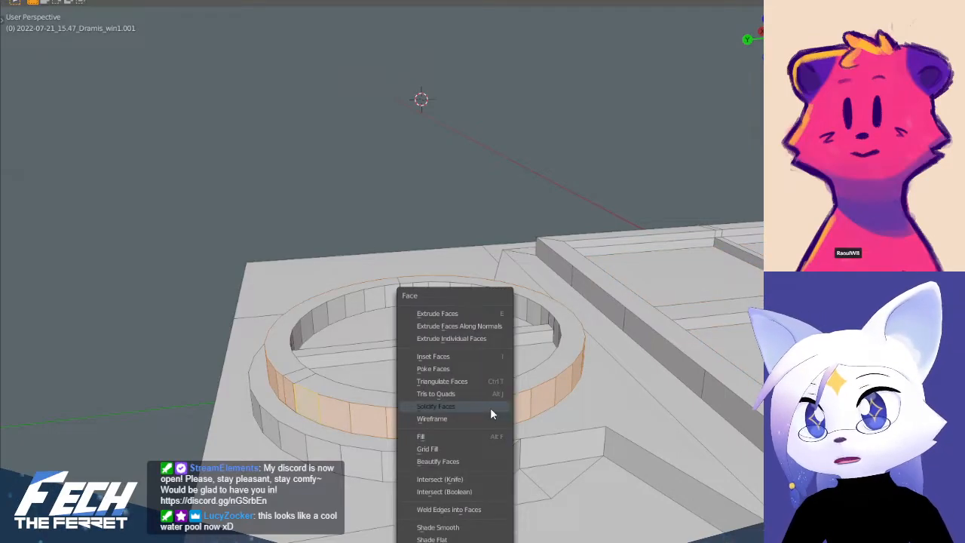
pyautogui.click(463, 528)
# - Select the outer side faces of the lower ring beneath the round frame and shade them smooth
pyautogui.click(339, 455)
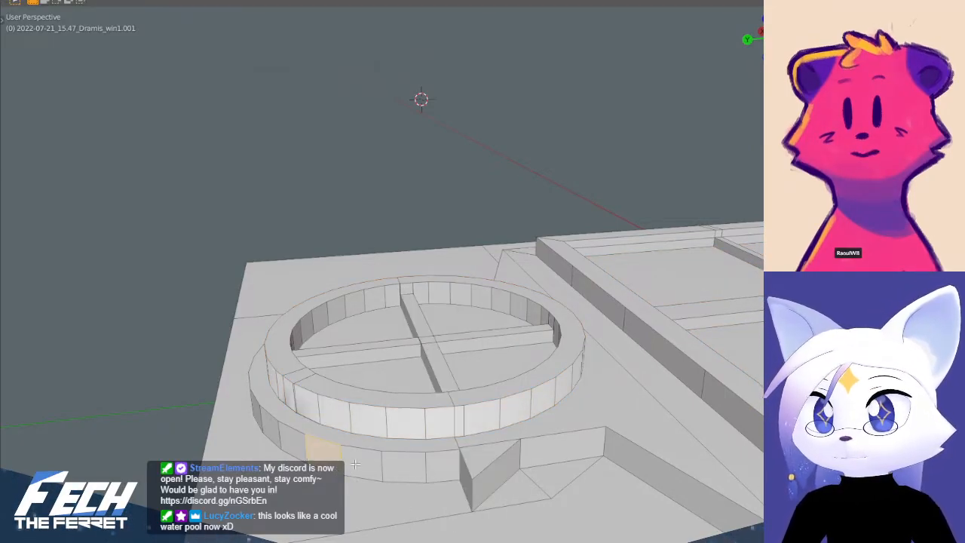
pyautogui.click(447, 473)
pyautogui.moveTo(443, 461); pyautogui.dragTo(508, 360, button='middle')
pyautogui.keyDown('alt'); pyautogui.click(337, 371); pyautogui.keyUp('alt')
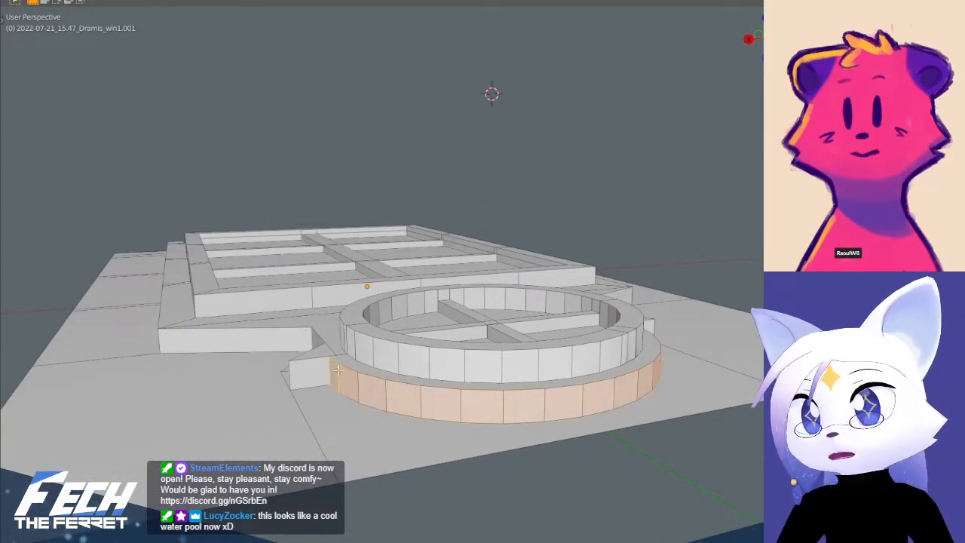
pyautogui.rightClick(350, 366)
pyautogui.press('Escape')
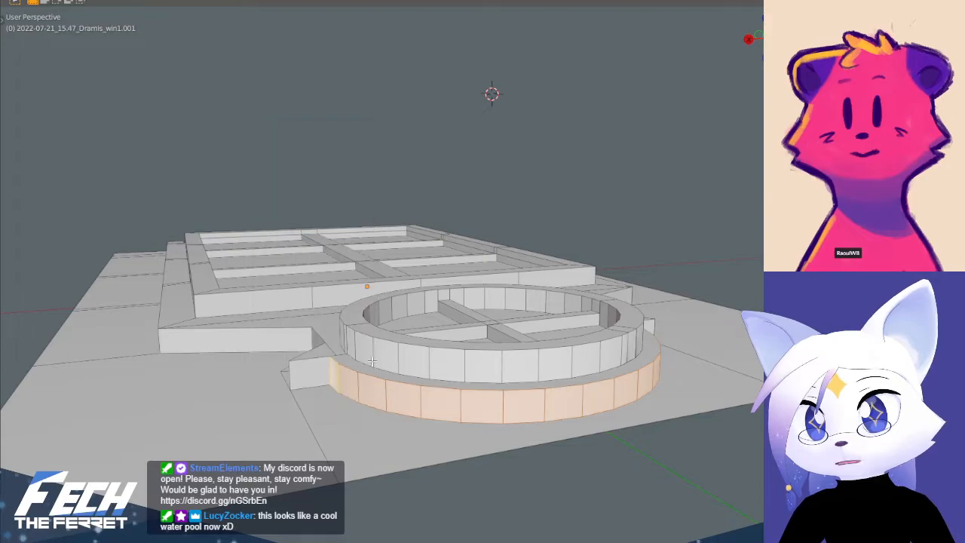
pyautogui.scroll(-5, 330, 305)
pyautogui.moveTo(330, 306); pyautogui.dragTo(572, 387, button='middle')
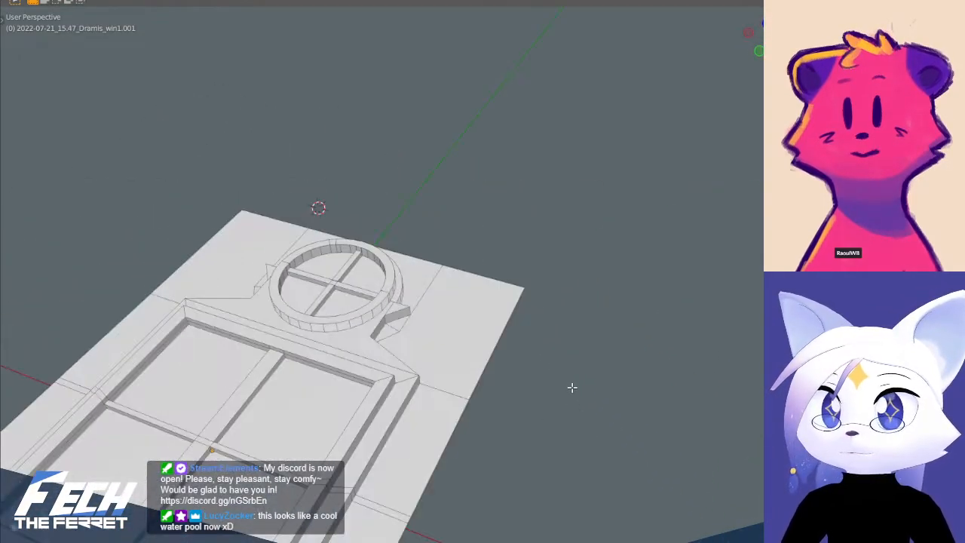
pyautogui.press('KP_7')
pyautogui.keyDown('shift'); pyautogui.moveTo(400, 347); pyautogui.dragTo(446, 122, button='middle'); pyautogui.keyUp('shift')
pyautogui.hotkey('ctrl', 'r')
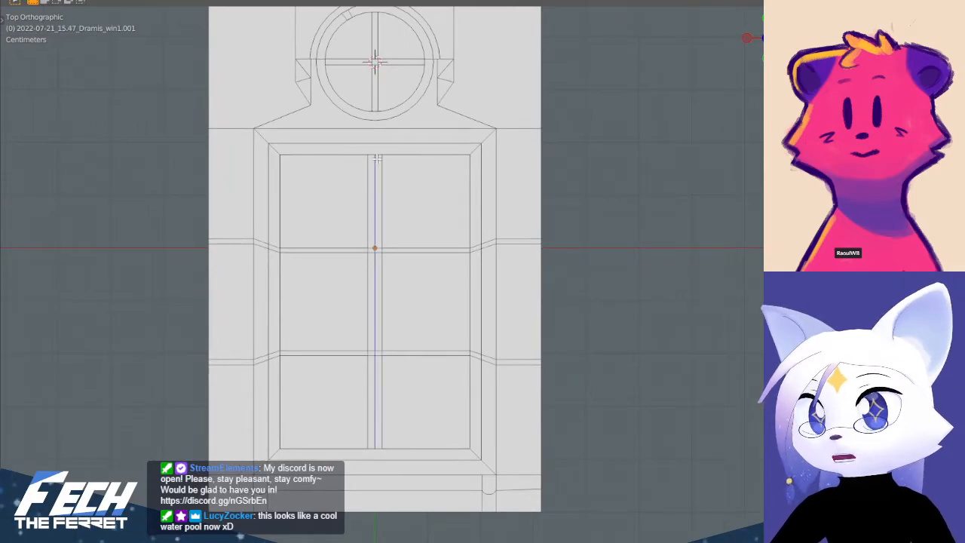
pyautogui.rightClick(376, 158)
pyautogui.scroll(-3, 407, 167)
pyautogui.moveTo(411, 185)
pyautogui.keyDown('shift'); pyautogui.mouseDown(button='middle')
pyautogui.moveTo(419, 221)
pyautogui.moveTo(423, 189)
pyautogui.mouseUp(button='middle'); pyautogui.keyUp('shift')
pyautogui.hotkey('ctrl', 'Tab')
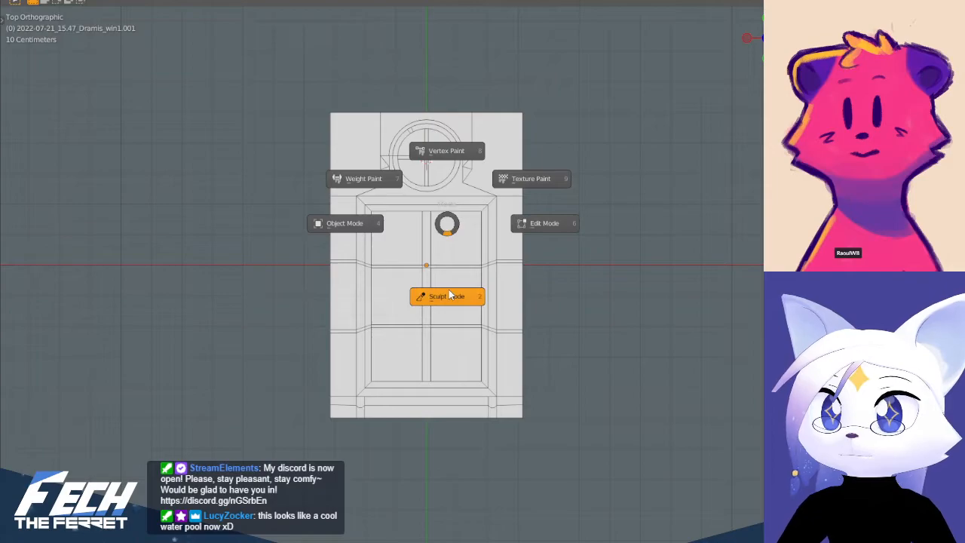
pyautogui.click(539, 223)
pyautogui.scroll(3, 426, 206)
pyautogui.keyDown('shift'); pyautogui.moveTo(392, 201); pyautogui.dragTo(469, 219, button='middle'); pyautogui.keyUp('shift')
pyautogui.hotkey('ctrl', 'Tab')
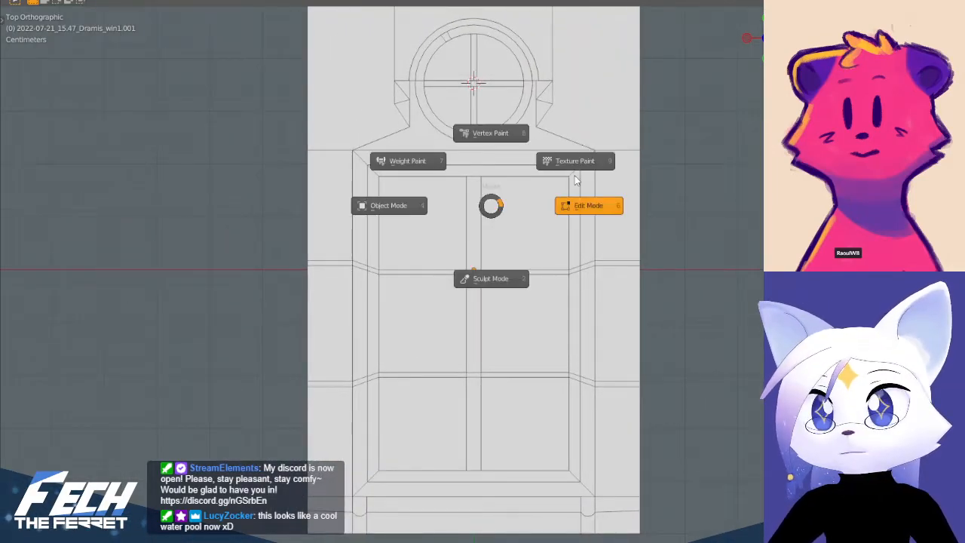
pyautogui.click(608, 204)
# - Add a centred loop cut along the vertical crossbar of the large window
pyautogui.hotkey('ctrl', 'r')
pyautogui.click(471, 181)
pyautogui.click(471, 180)
# - Knife-cut along the Y axis from the upper end of the centre loop through the round window and past the facade's upper edge
pyautogui.scroll(2, 471, 181)
pyautogui.press('k')
pyautogui.click(474, 251)
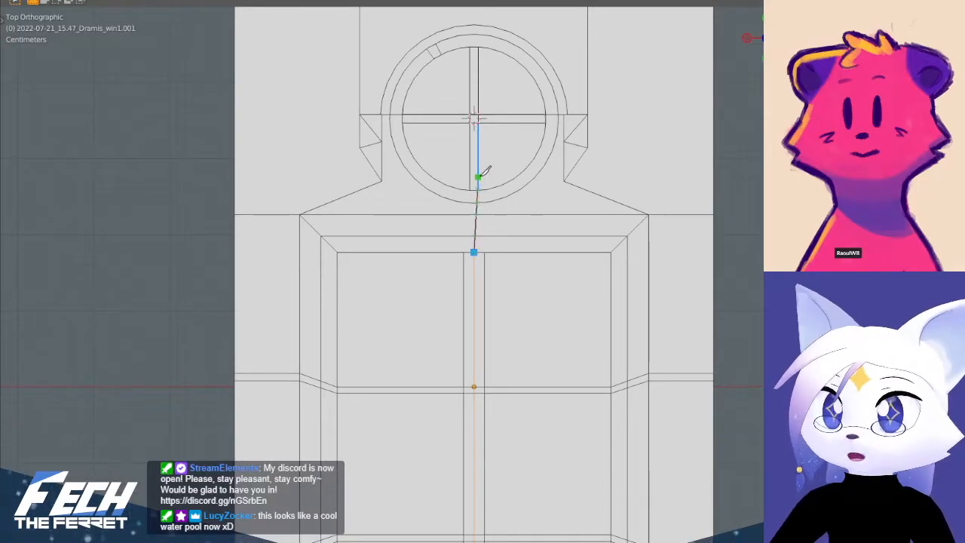
pyautogui.keyDown('shift'); pyautogui.moveTo(530, 144); pyautogui.dragTo(517, 266, button='middle'); pyautogui.keyUp('shift')
pyautogui.press('z')
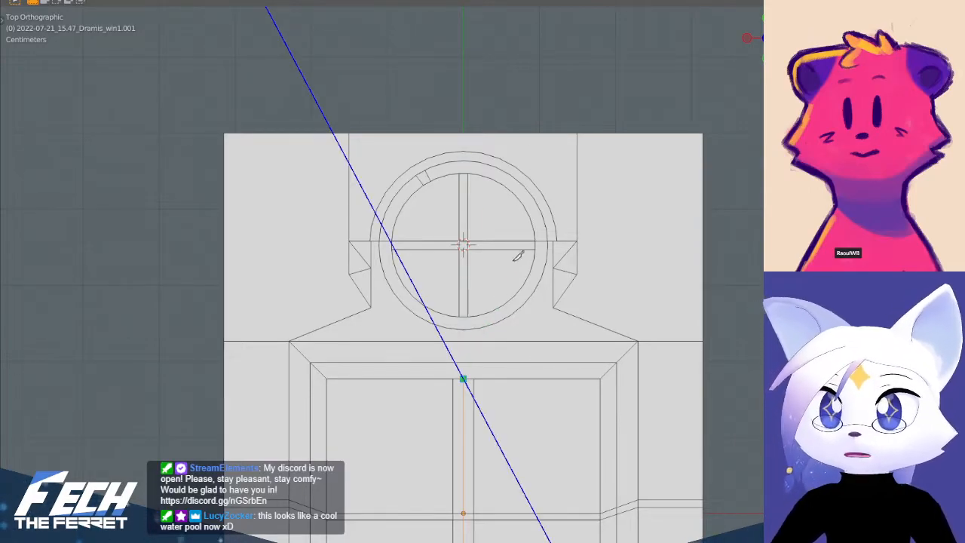
pyautogui.press('z')
pyautogui.press('z')
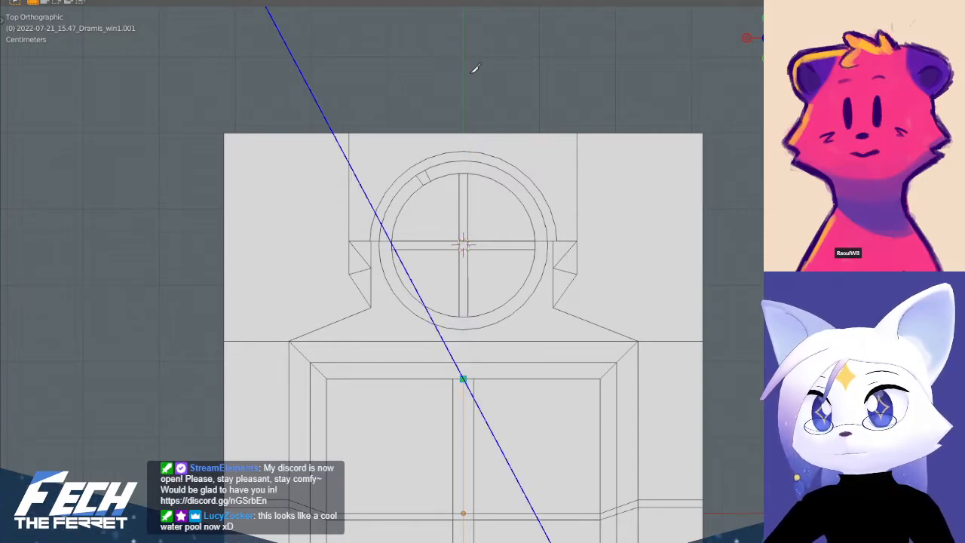
pyautogui.press('z')
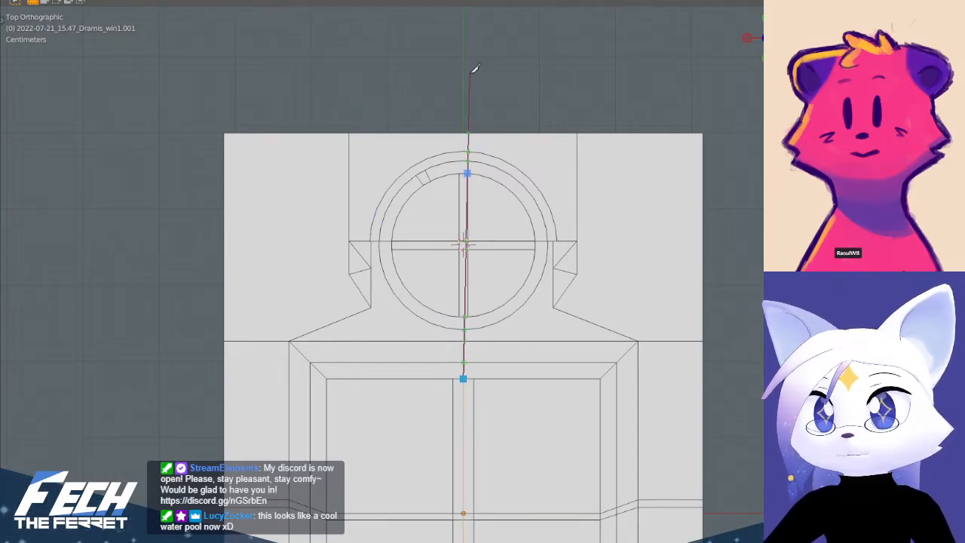
pyautogui.press('y')
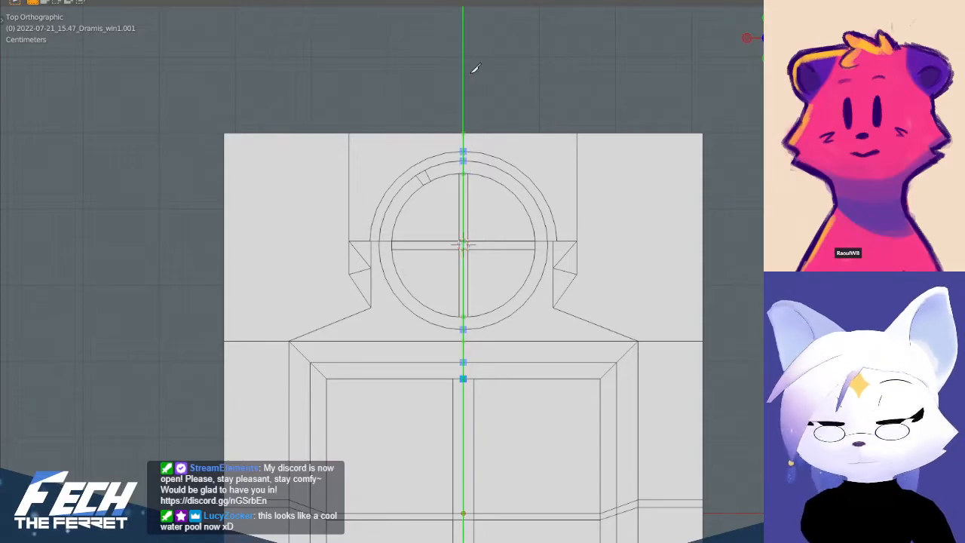
pyautogui.press('Return')
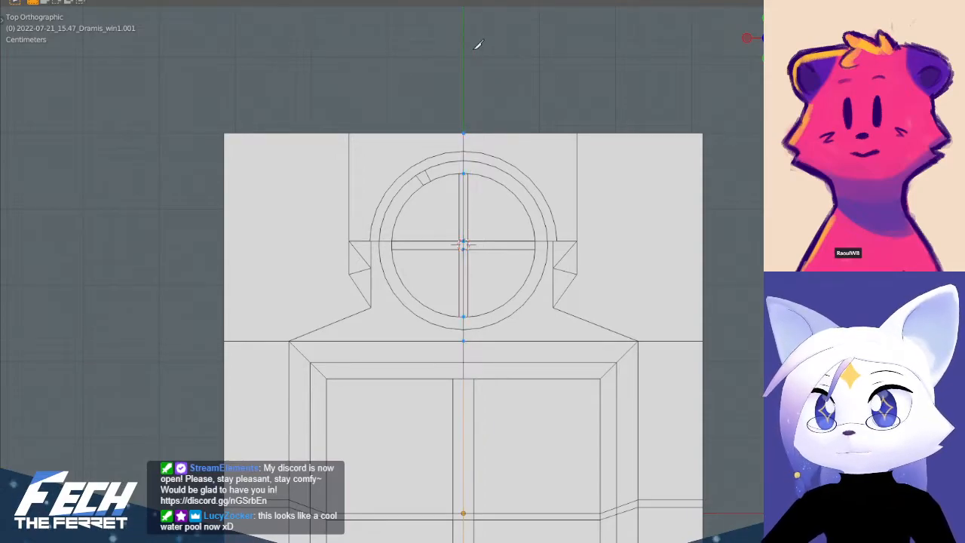
pyautogui.press('Return')
# - Knife-cut along the Y axis from the lower end of the centre loop past the facade's lower edge
pyautogui.scroll(-3, 473, 96)
pyautogui.keyDown('shift'); pyautogui.moveTo(449, 369); pyautogui.dragTo(452, 100, button='middle'); pyautogui.keyUp('shift')
pyautogui.scroll(5, 468, 251)
pyautogui.press('k')
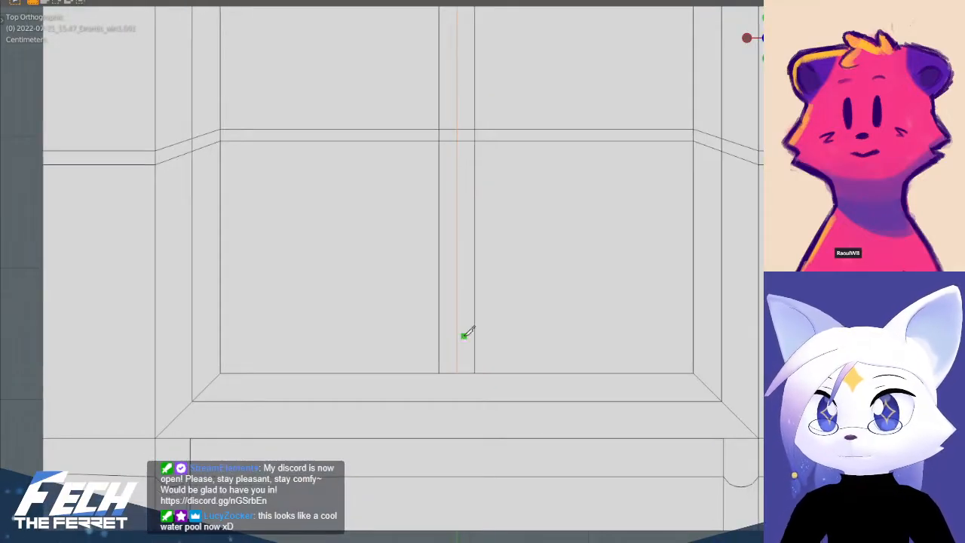
pyautogui.click(456, 372)
pyautogui.scroll(-1, 462, 536)
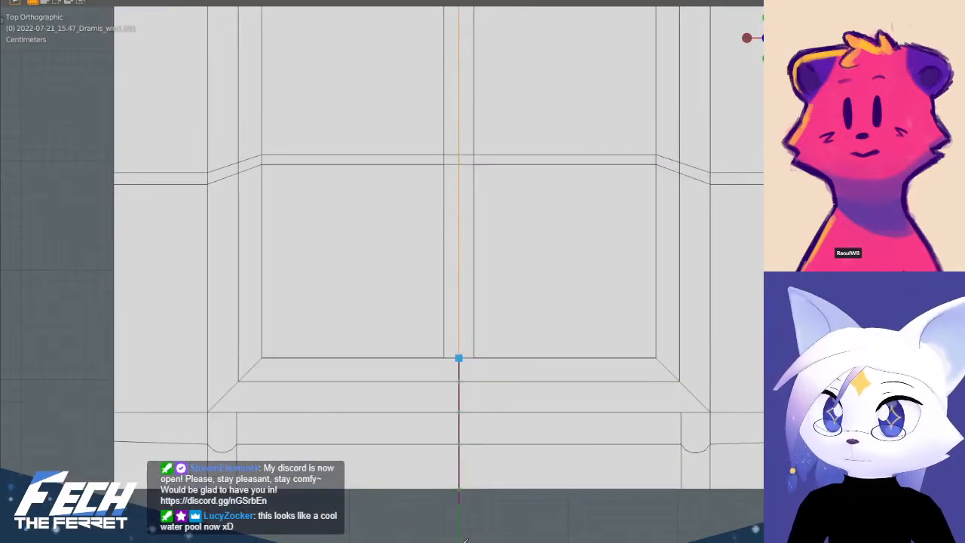
pyautogui.press('y')
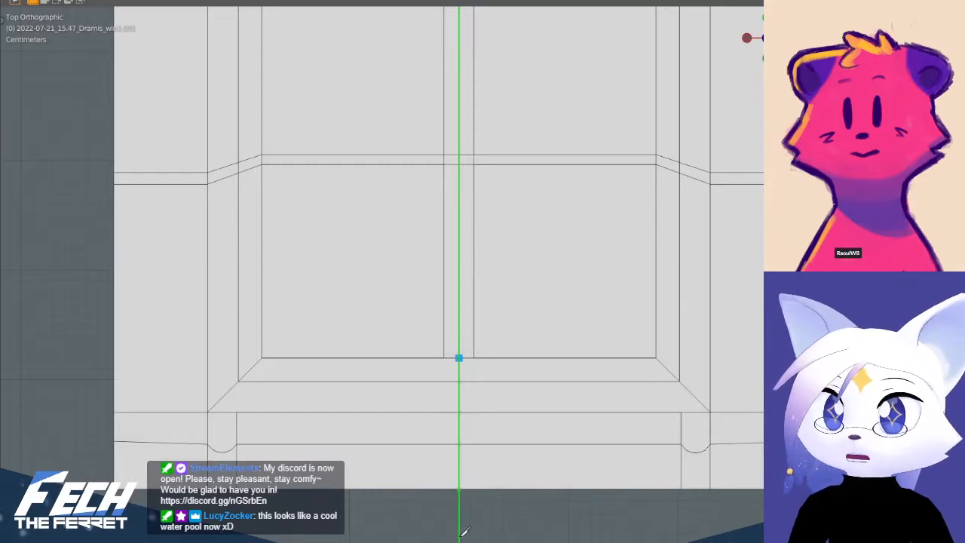
pyautogui.click(460, 536)
pyautogui.press('Return')
pyautogui.scroll(-4, 478, 470)
pyautogui.moveTo(478, 469); pyautogui.dragTo(444, 235, button='middle')
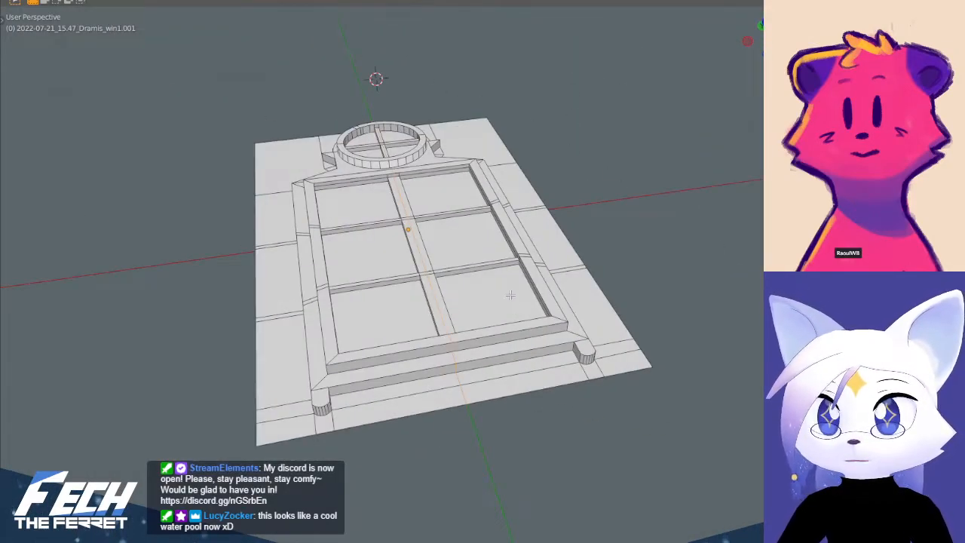
# - In top view, select all faces of the facade's left half in face select mode and delete them
pyautogui.press('KP_7')
pyautogui.press('Tab')
pyautogui.scroll(-5, 467, 282)
pyautogui.keyDown('shift'); pyautogui.moveTo(412, 241); pyautogui.dragTo(423, 346, button='middle'); pyautogui.keyUp('shift')
pyautogui.hotkey('ctrl', 'Tab')
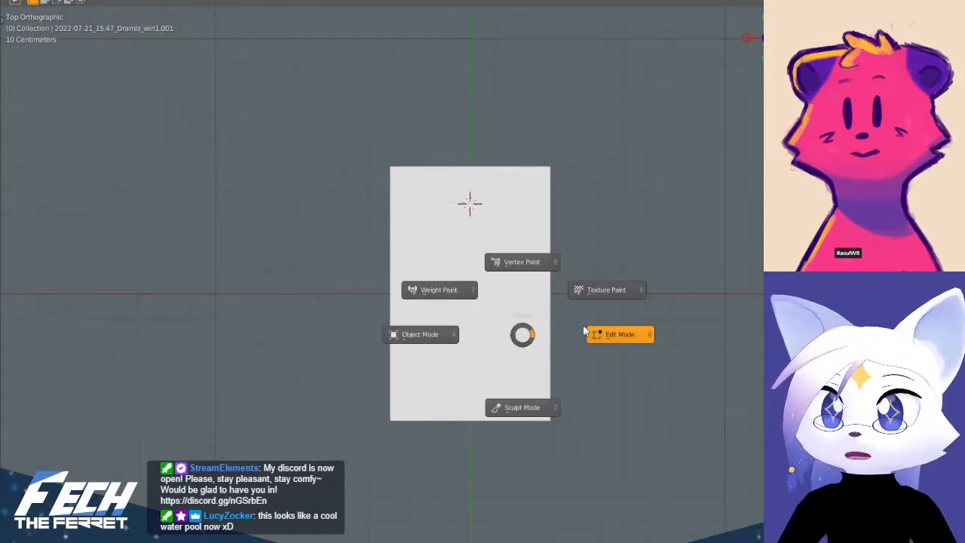
pyautogui.click(584, 332)
pyautogui.press('3')
pyautogui.moveTo(274, 37); pyautogui.dragTo(469, 494)
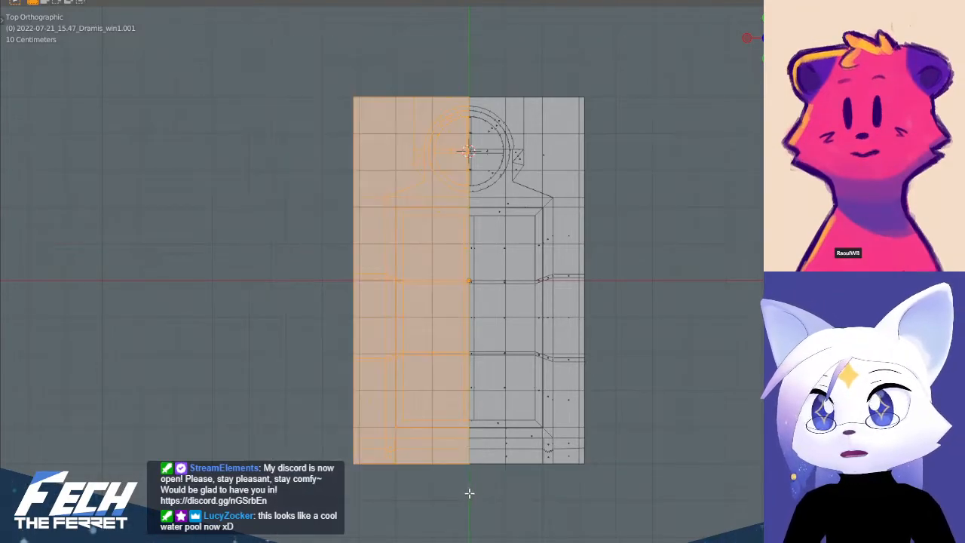
pyautogui.scroll(3, 480, 296)
pyautogui.press('x')
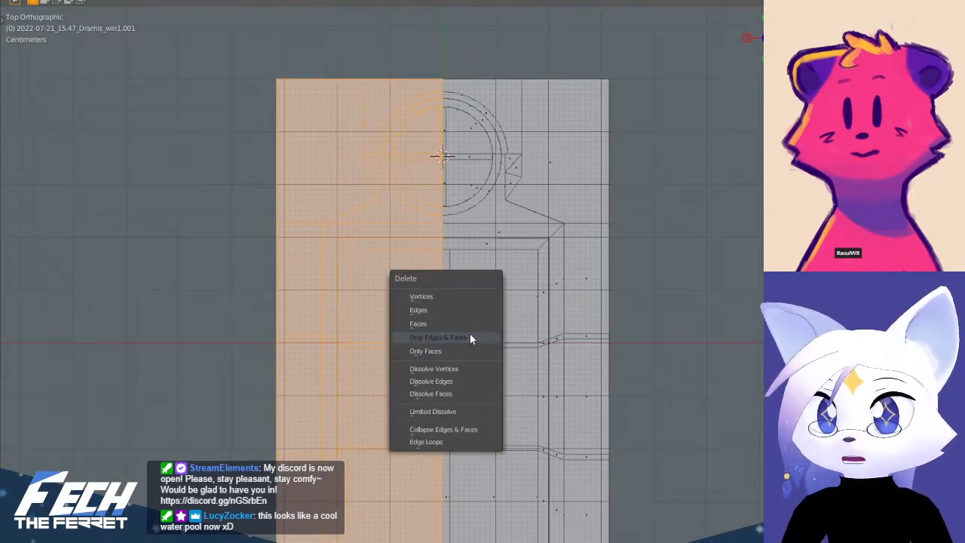
pyautogui.click(471, 319)
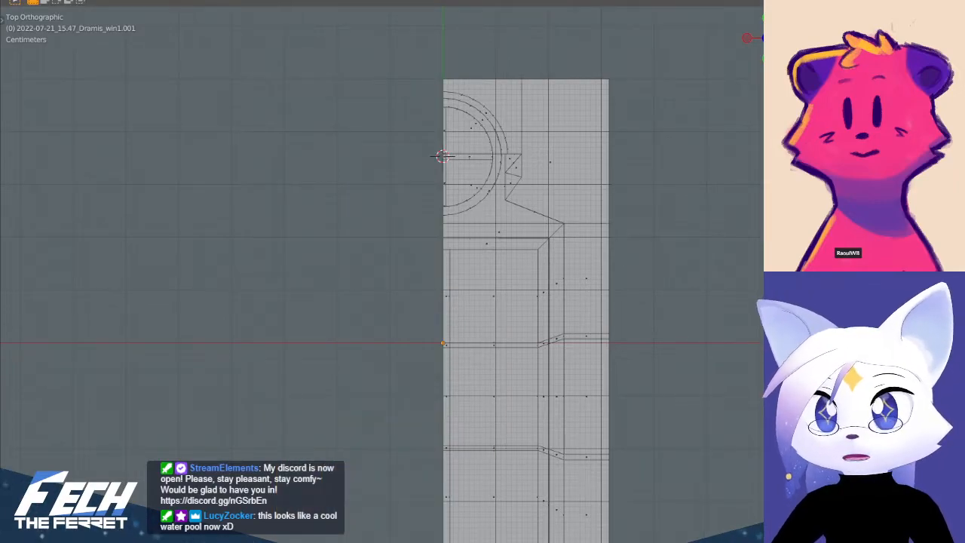
# - Restore the full facade by mirroring the remaining half across the centre line with a Mirror modifier
pyautogui.click(889, 354)
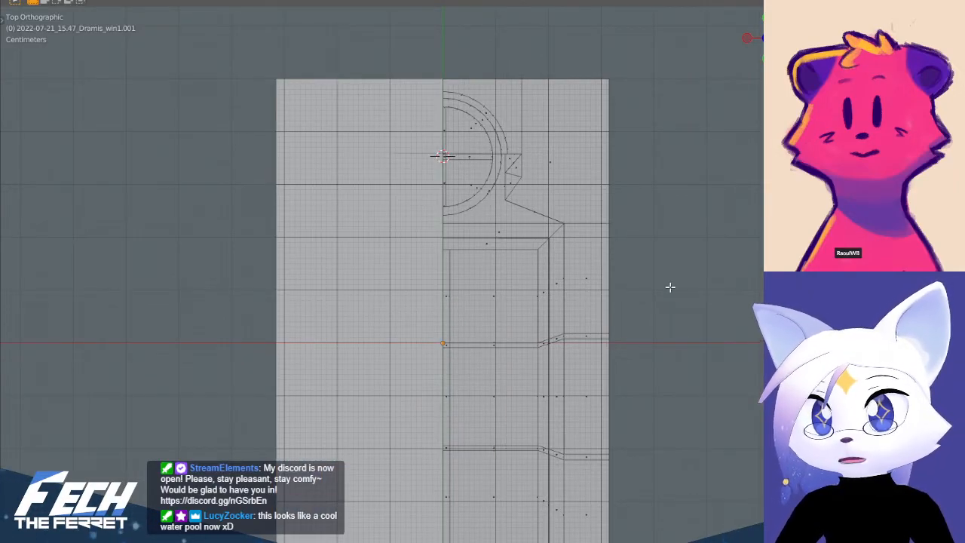
pyautogui.press('Tab')
pyautogui.moveTo(612, 278); pyautogui.dragTo(490, 361, button='middle')
# - Re-enter Edit Mode and select the inner side face of the round frame at the upper end of its vertical crossbar
pyautogui.hotkey('ctrl', 'Tab')
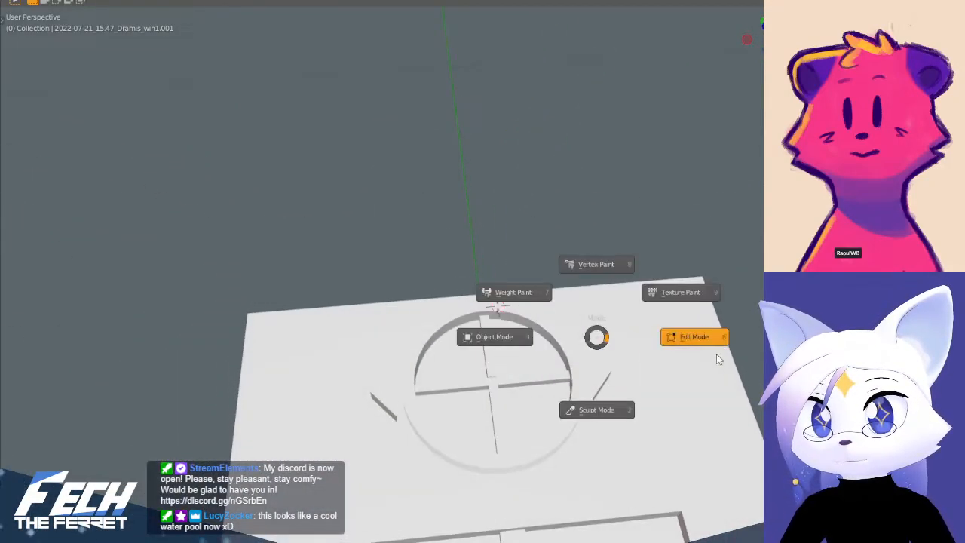
pyautogui.click(693, 336)
pyautogui.scroll(2, 533, 325)
pyautogui.moveTo(548, 363); pyautogui.dragTo(532, 321, button='middle')
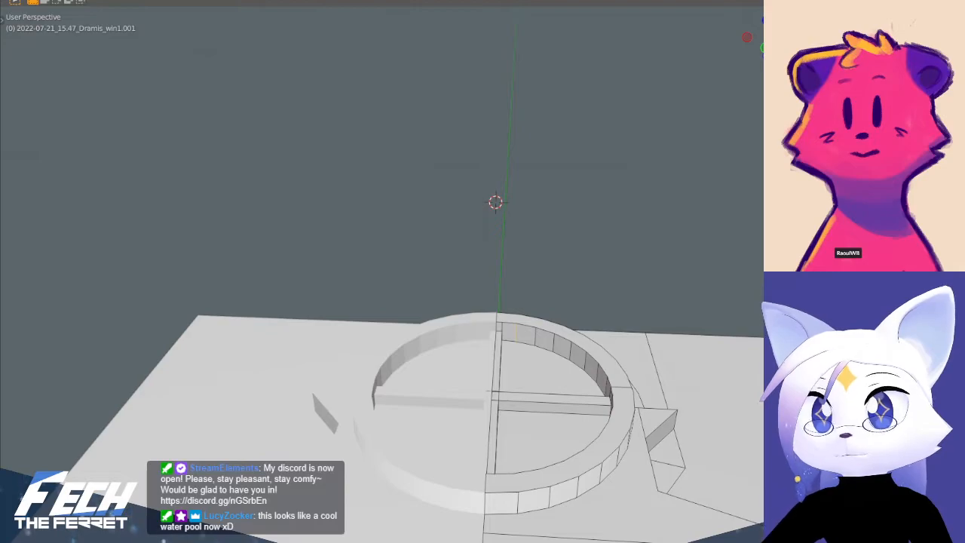
pyautogui.scroll(3, 576, 342)
pyautogui.moveTo(523, 377); pyautogui.dragTo(590, 296, button='middle')
pyautogui.keyDown('shift'); pyautogui.click(520, 262); pyautogui.keyUp('shift')
pyautogui.rightClick(590, 296)
pyautogui.click(238, 439)
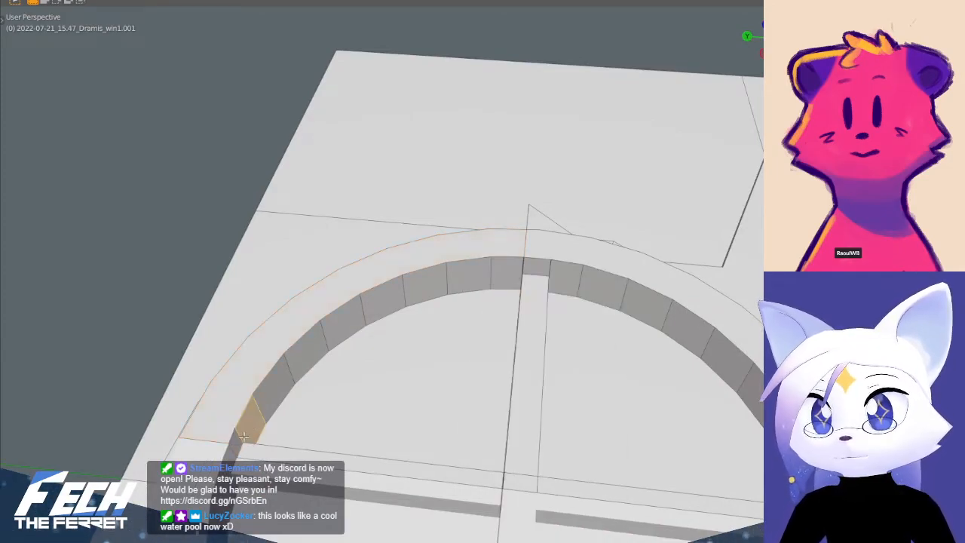
pyautogui.keyDown('ctrl'); pyautogui.click(430, 279); pyautogui.keyUp('ctrl')
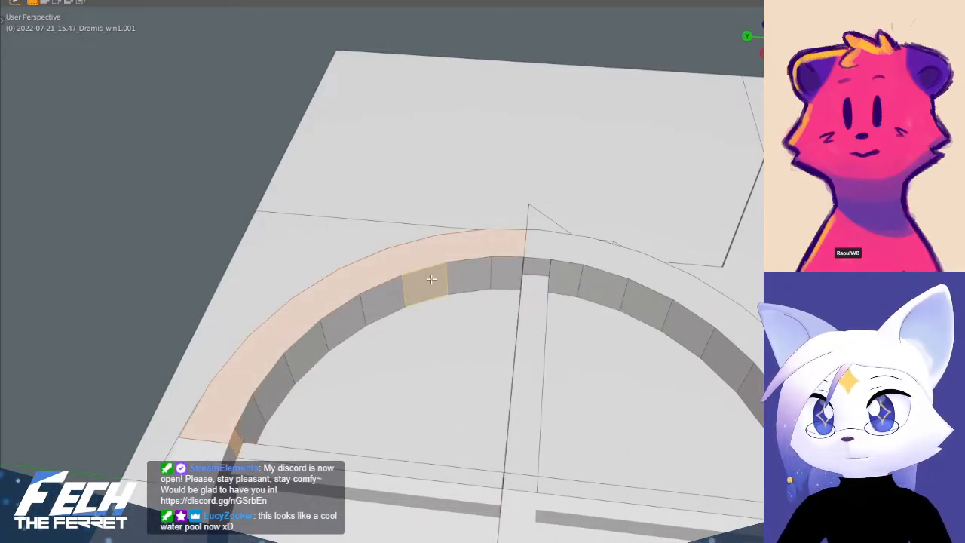
pyautogui.keyDown('ctrl'); pyautogui.click(499, 271); pyautogui.keyUp('ctrl')
pyautogui.hotkey('ctrl', 'z')
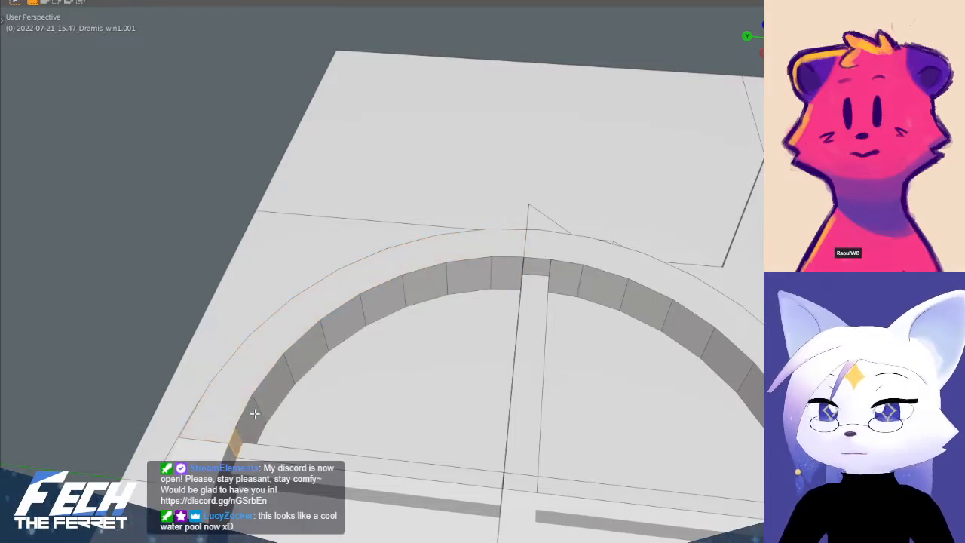
# - Add the round frame's inner side faces from the vertical crossbar's upper end to the horizontal crossbar to the selection
pyautogui.keyDown('shift'); pyautogui.click(277, 384); pyautogui.keyUp('shift')
pyautogui.keyDown('shift'); pyautogui.click(251, 422); pyautogui.keyUp('shift')
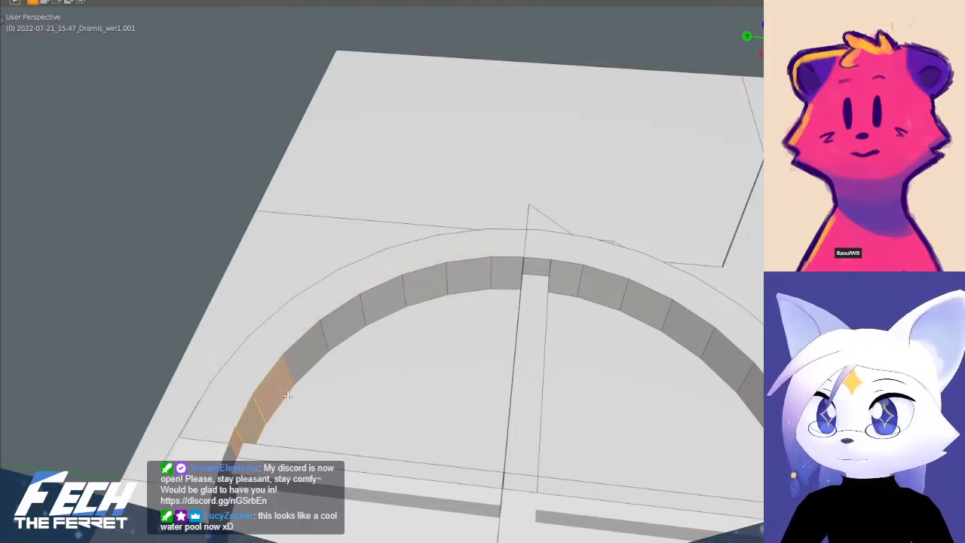
pyautogui.keyDown('shift'); pyautogui.click(308, 351); pyautogui.keyUp('shift')
pyautogui.keyDown('shift'); pyautogui.click(336, 323); pyautogui.keyUp('shift')
pyautogui.keyDown('shift'); pyautogui.click(386, 298); pyautogui.keyUp('shift')
pyautogui.keyDown('shift'); pyautogui.click(426, 282); pyautogui.keyUp('shift')
pyautogui.keyDown('shift'); pyautogui.click(469, 276); pyautogui.keyUp('shift')
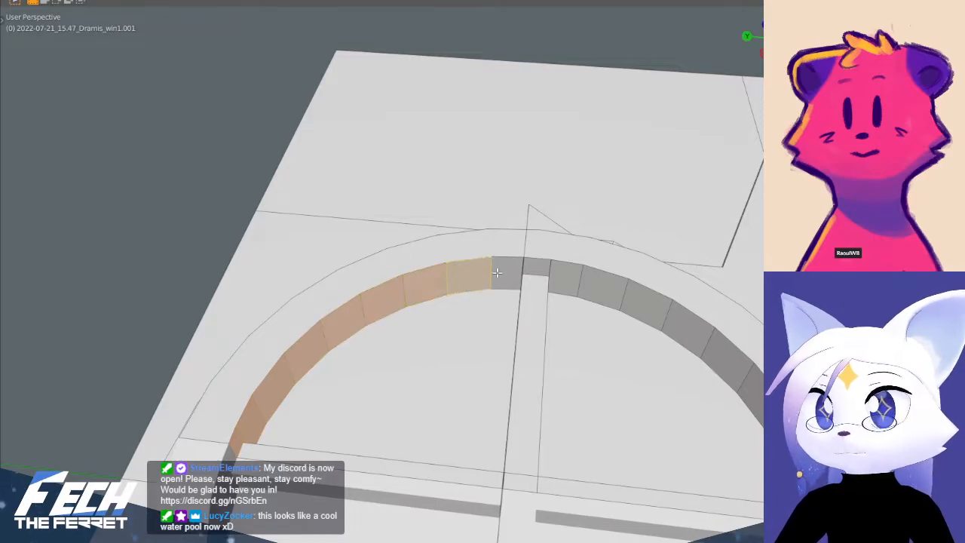
pyautogui.keyDown('shift'); pyautogui.click(512, 271); pyautogui.keyUp('shift')
# - Extend the selection along the round frame's inner side faces from the horizontal crossbar to the vertical crossbar's lower end
pyautogui.moveTo(531, 270); pyautogui.dragTo(405, 245, button='middle')
pyautogui.keyDown('shift'); pyautogui.click(392, 232); pyautogui.keyUp('shift')
pyautogui.keyDown('ctrl'); pyautogui.click(517, 257); pyautogui.keyUp('ctrl')
pyautogui.hotkey('ctrl', 'z')
pyautogui.keyDown('shift'); pyautogui.click(428, 247); pyautogui.keyUp('shift')
pyautogui.keyDown('shift'); pyautogui.click(470, 246); pyautogui.keyUp('shift')
pyautogui.keyDown('shift'); pyautogui.click(505, 251); pyautogui.keyUp('shift')
pyautogui.keyDown('shift'); pyautogui.click(563, 269); pyautogui.keyUp('shift')
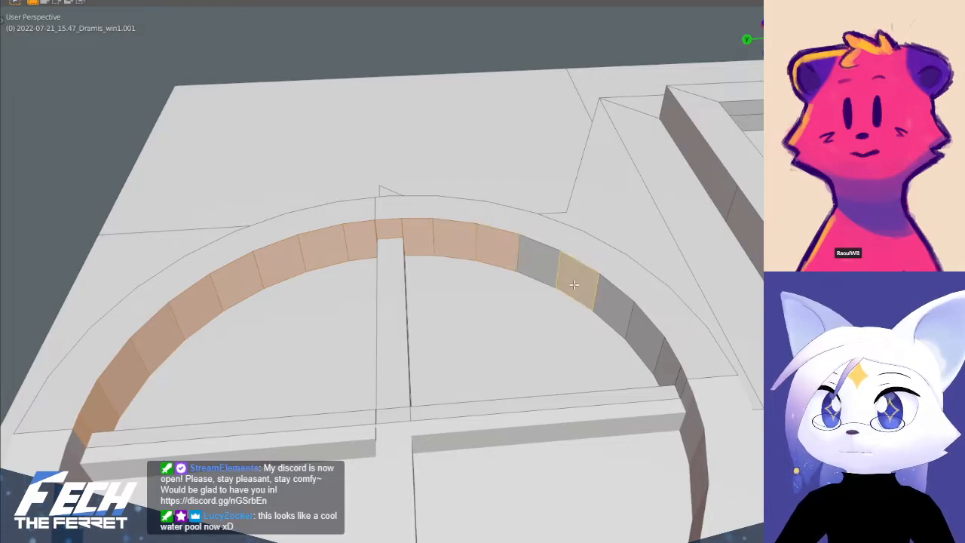
pyautogui.keyDown('shift'); pyautogui.click(541, 270); pyautogui.keyUp('shift')
pyautogui.keyDown('shift'); pyautogui.click(609, 309); pyautogui.keyUp('shift')
pyautogui.keyDown('shift'); pyautogui.click(648, 348); pyautogui.keyUp('shift')
pyautogui.keyDown('shift'); pyautogui.click(666, 367); pyautogui.keyUp('shift')
pyautogui.keyDown('shift'); pyautogui.click(682, 386); pyautogui.keyUp('shift')
# - Shade the selected inner side faces of the round frame smooth
pyautogui.hotkey('ctrl', 'v')
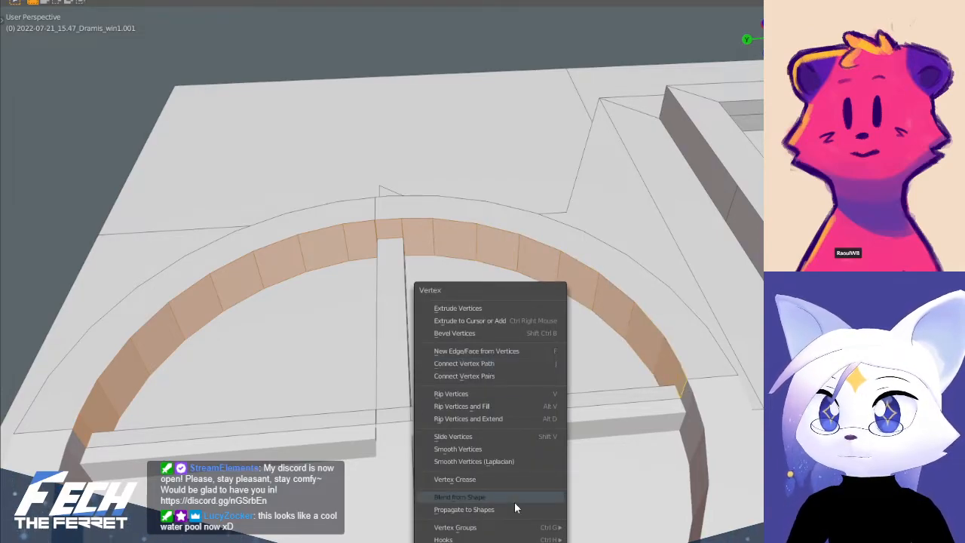
pyautogui.press('Escape')
pyautogui.hotkey('ctrl', 'f')
pyautogui.click(490, 301)
pyautogui.scroll(-3, 558, 229)
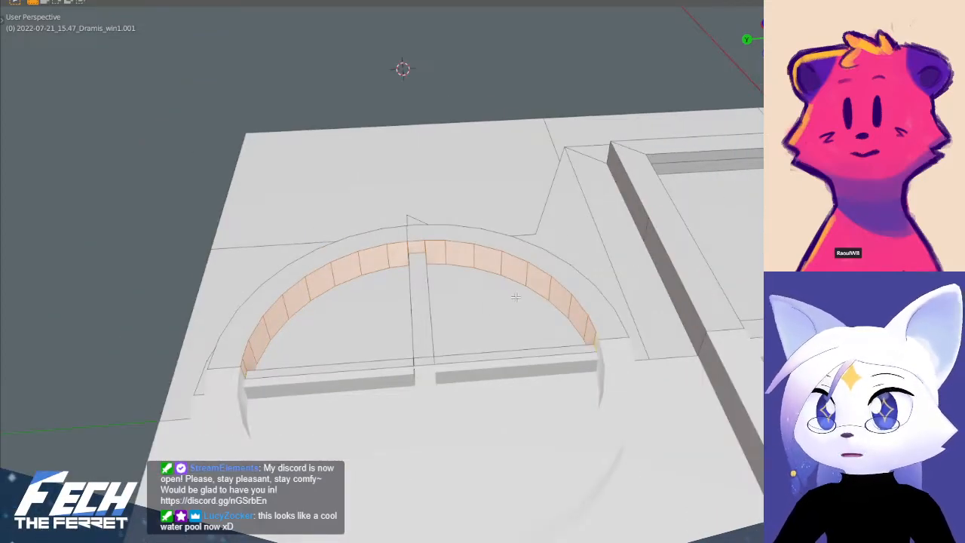
# - Return to Object Mode and examine the shading of the round frame from several angles
pyautogui.keyDown('shift'); pyautogui.moveTo(452, 282); pyautogui.dragTo(487, 309, button='middle'); pyautogui.keyUp('shift')
pyautogui.hotkey('ctrl', 'Tab')
pyautogui.click(216, 303)
pyautogui.moveTo(548, 342); pyautogui.dragTo(379, 327, button='middle')
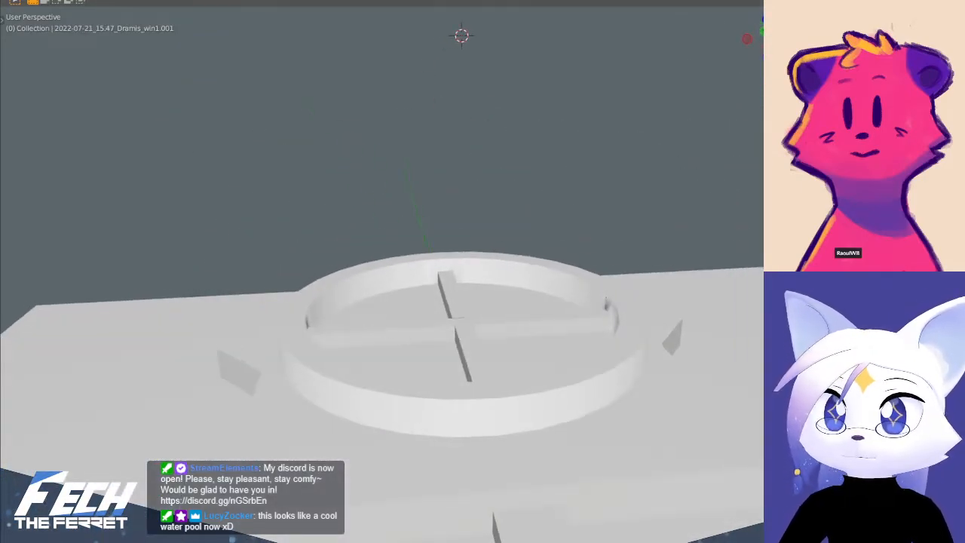
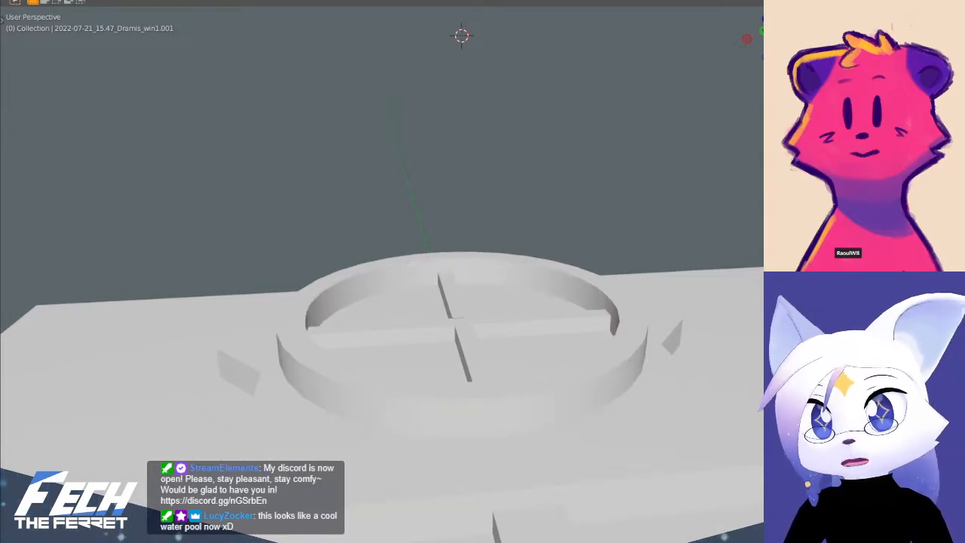
pyautogui.scroll(-3, 487, 325)
pyautogui.keyDown('shift'); pyautogui.moveTo(487, 324); pyautogui.dragTo(461, 218, button='middle'); pyautogui.keyUp('shift')
pyautogui.moveTo(461, 218)
pyautogui.mouseDown(button='middle')
pyautogui.moveTo(435, 241)
pyautogui.moveTo(328, 257)
pyautogui.moveTo(233, 240)
pyautogui.moveTo(151, 280)
pyautogui.moveTo(241, 215)
pyautogui.moveTo(362, 230)
pyautogui.moveTo(291, 216)
pyautogui.moveTo(407, 314)
pyautogui.moveTo(403, 381)
pyautogui.moveTo(368, 298)
pyautogui.mouseUp(button='middle')
# - Enter Edit Mode and select the flat base faces from beside the round window along the facade's long side to its lower corner
pyautogui.hotkey('ctrl', 'Tab')
pyautogui.click(638, 293)
pyautogui.moveTo(497, 278); pyautogui.dragTo(188, 72, button='middle')
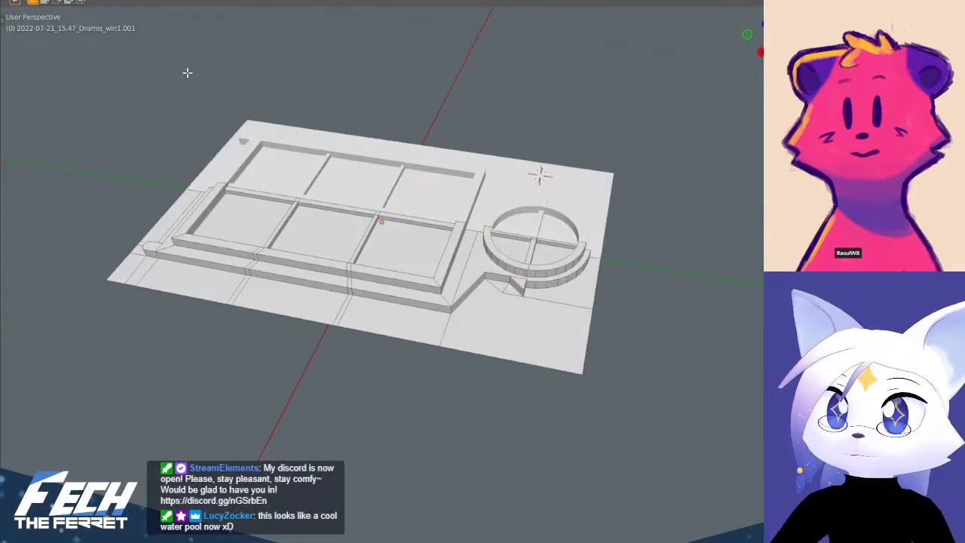
pyautogui.click(569, 293)
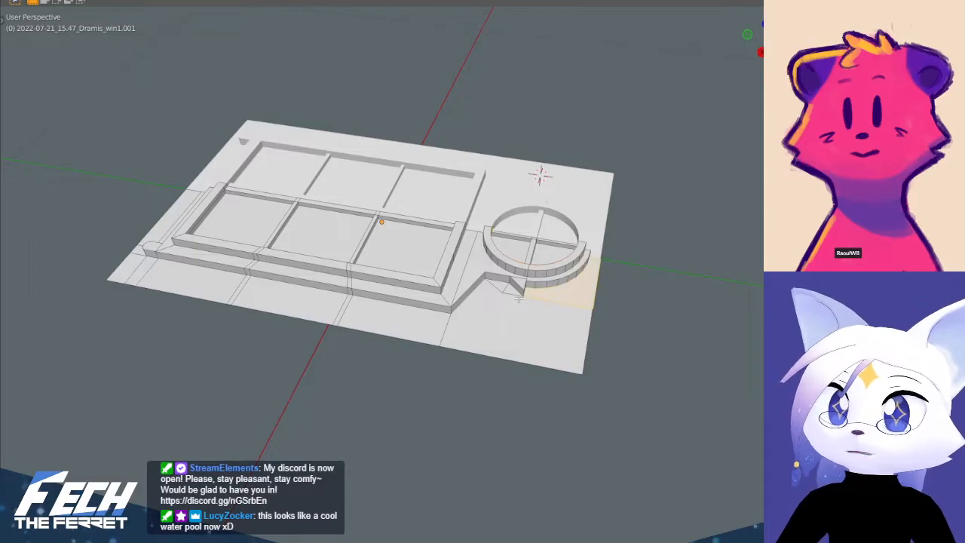
pyautogui.click(509, 331)
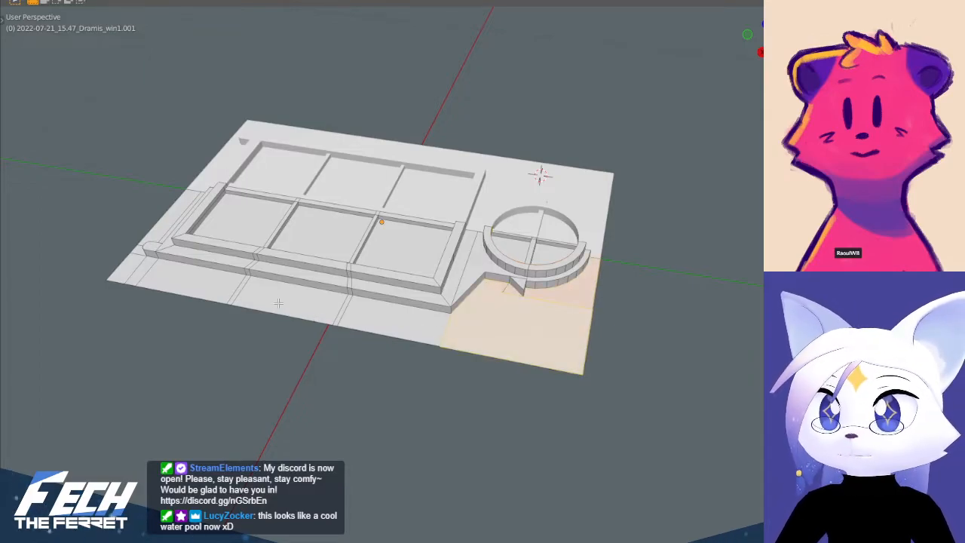
pyautogui.keyDown('ctrl'); pyautogui.click(132, 274); pyautogui.keyUp('ctrl')
# - Add the base faces below the window's lower end to the selection and delete all the selected surrounding faces
pyautogui.keyDown('shift'); pyautogui.moveTo(170, 236); pyautogui.dragTo(338, 280, button='middle'); pyautogui.keyUp('shift')
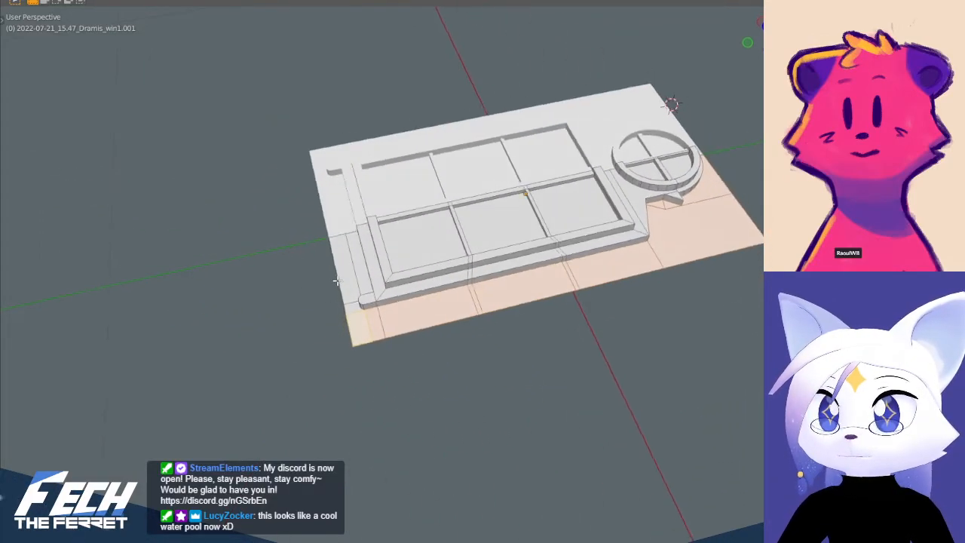
pyautogui.keyDown('shift'); pyautogui.click(355, 275); pyautogui.keyUp('shift')
pyautogui.keyDown('shift'); pyautogui.click(355, 301); pyautogui.keyUp('shift')
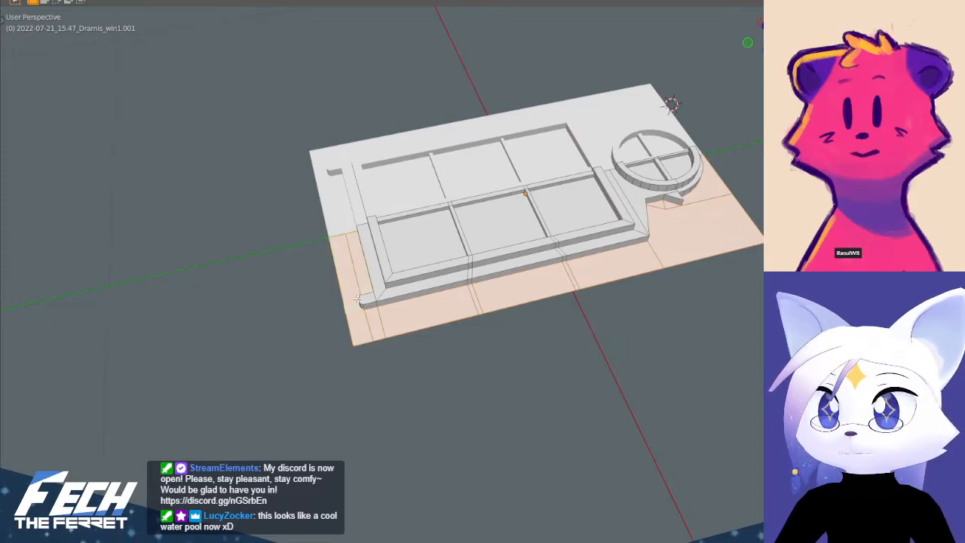
pyautogui.press('x')
pyautogui.click(407, 239)
pyautogui.moveTo(407, 240); pyautogui.dragTo(444, 327, button='middle')
pyautogui.keyDown('shift'); pyautogui.moveTo(435, 220); pyautogui.dragTo(491, 348, button='middle'); pyautogui.keyUp('shift')
pyautogui.scroll(3, 491, 347)
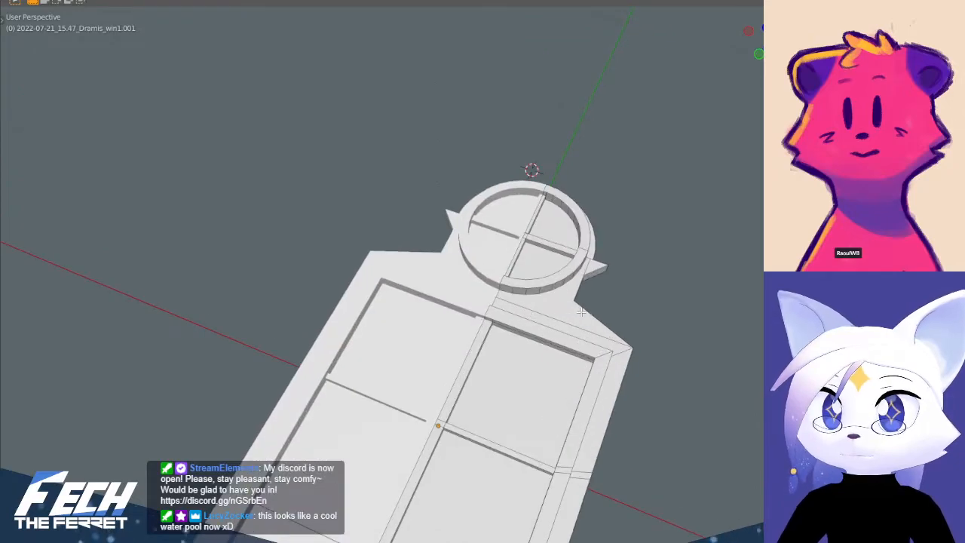
pyautogui.keyDown('shift'); pyautogui.moveTo(587, 313); pyautogui.dragTo(497, 290, button='middle'); pyautogui.keyUp('shift')
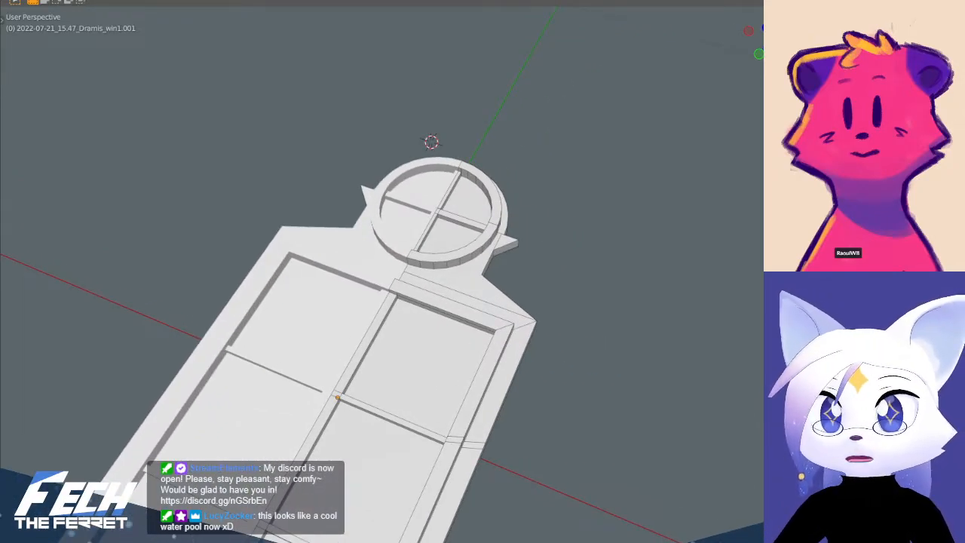
# - Preview the facade with its textures, examine both windows, and return to solid shading
pyautogui.press('z')
pyautogui.moveTo(608, 296); pyautogui.dragTo(485, 379, button='middle')
pyautogui.scroll(5, 452, 312)
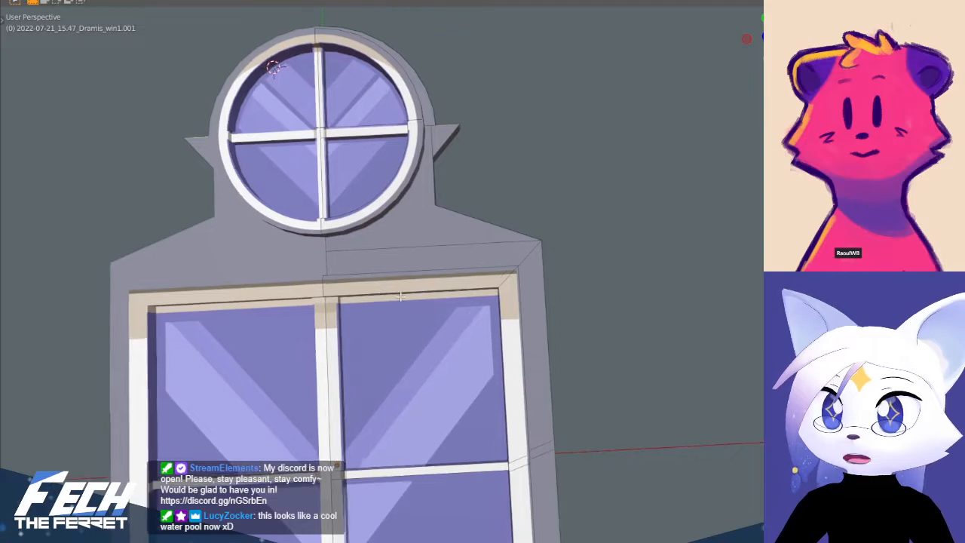
pyautogui.scroll(-3, 400, 296)
pyautogui.moveTo(400, 297); pyautogui.dragTo(536, 332, button='middle')
pyautogui.scroll(-2, 528, 411)
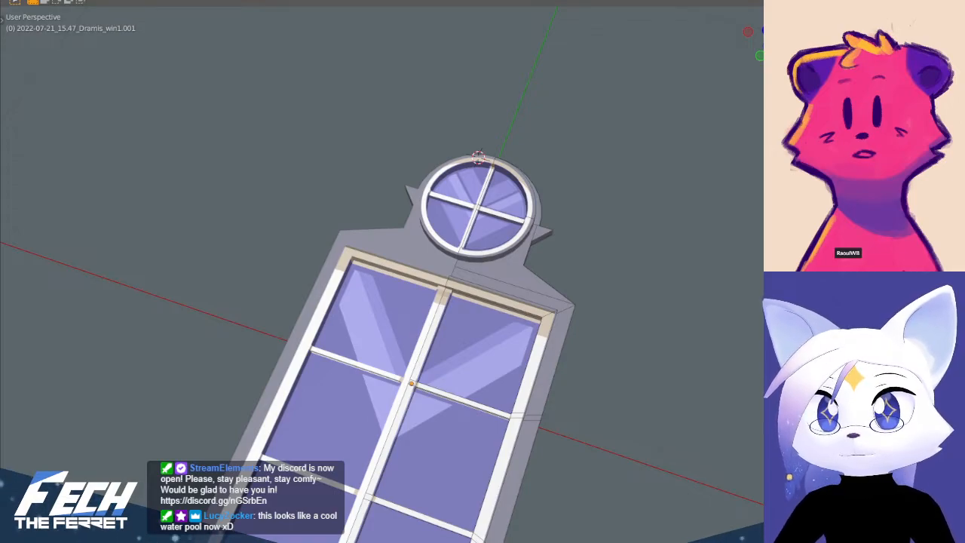
pyautogui.press('z')
# - Select the intermediate edges running along the inner side faces of the rectangular window frame and dissolve them
pyautogui.moveTo(603, 266); pyautogui.dragTo(417, 195, button='middle')
pyautogui.scroll(3, 475, 290)
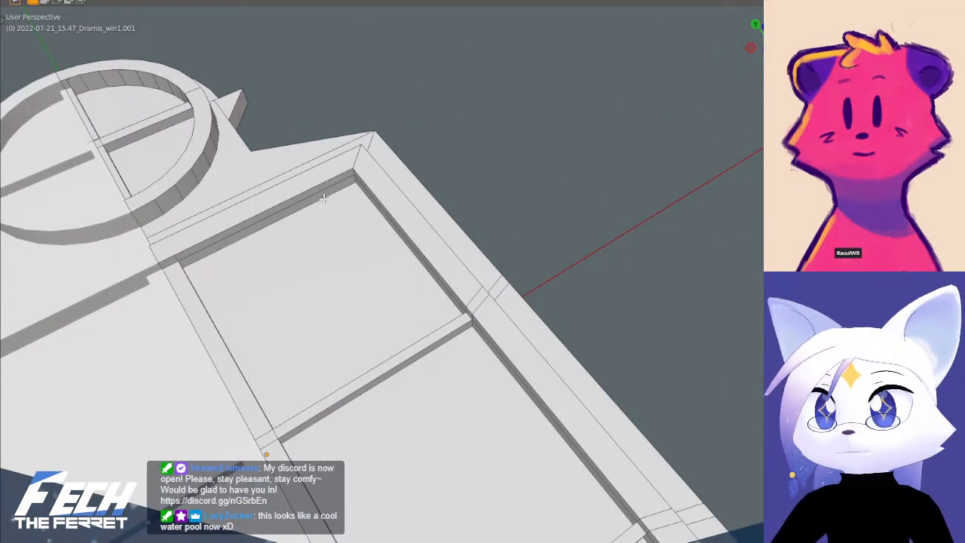
pyautogui.keyDown('shift'); pyautogui.moveTo(394, 282); pyautogui.dragTo(392, 125, button='middle'); pyautogui.keyUp('shift')
pyautogui.click(491, 217)
pyautogui.keyDown('shift'); pyautogui.moveTo(642, 381); pyautogui.dragTo(563, 230, button='middle'); pyautogui.keyUp('shift')
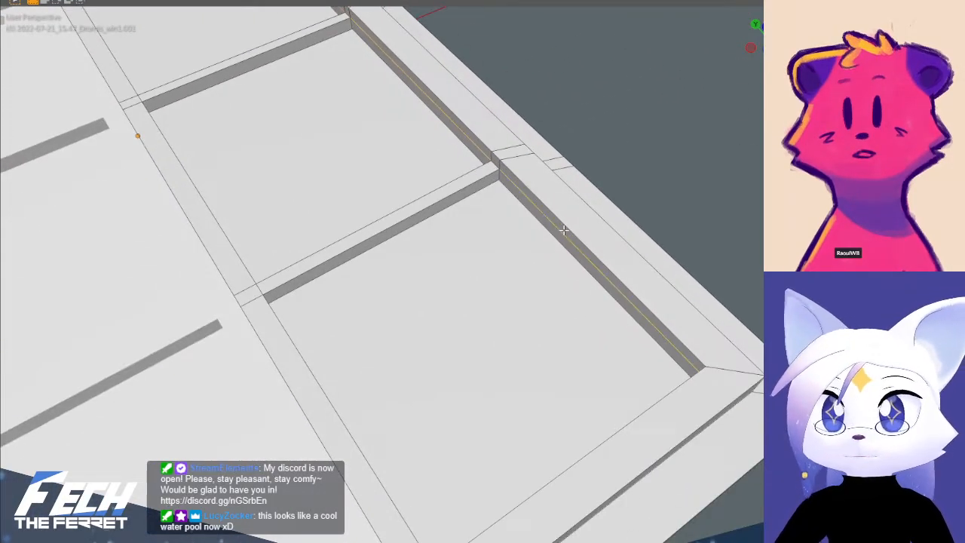
pyautogui.moveTo(637, 326); pyautogui.dragTo(687, 221, button='middle')
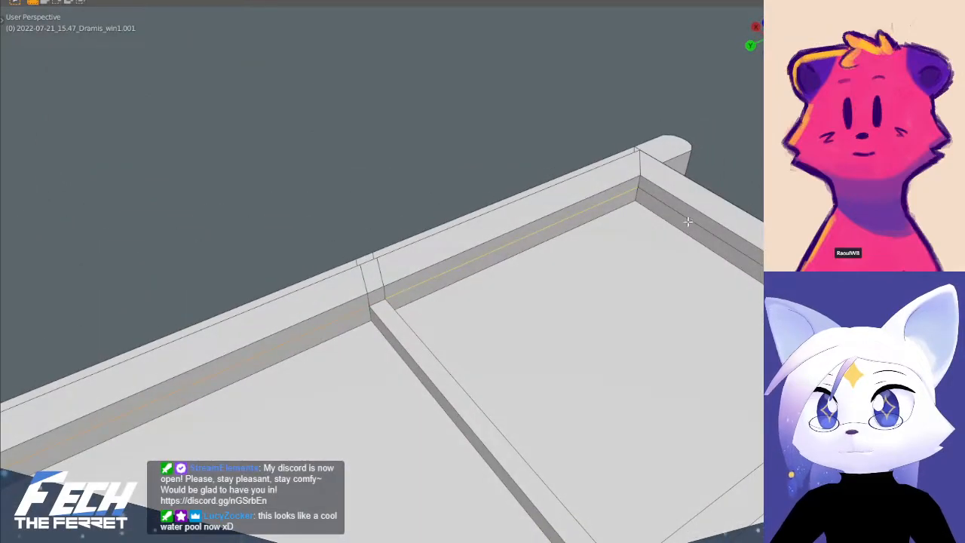
pyautogui.keyDown('shift'); pyautogui.moveTo(680, 264); pyautogui.dragTo(527, 210, button='middle'); pyautogui.keyUp('shift')
pyautogui.keyDown('shift'); pyautogui.click(603, 212); pyautogui.keyUp('shift')
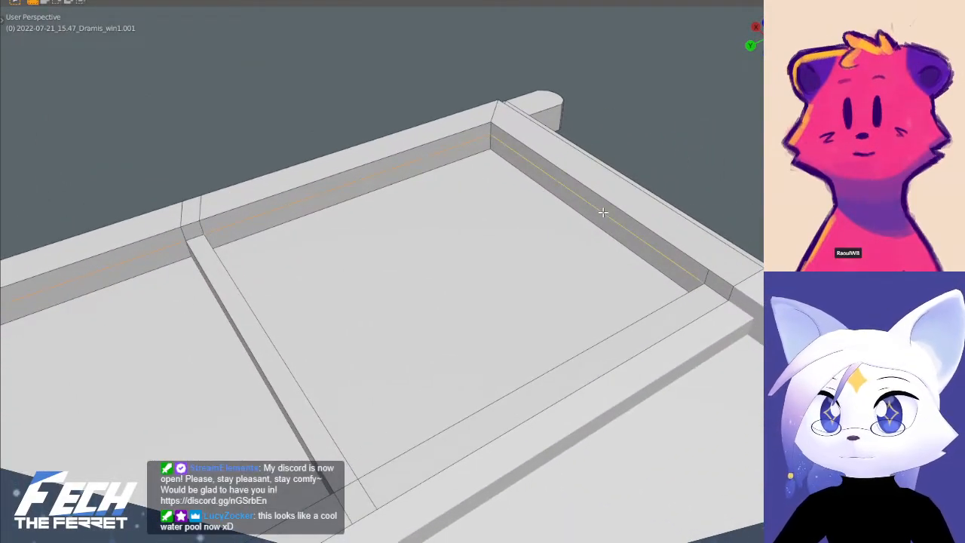
pyautogui.press('x')
pyautogui.click(592, 266)
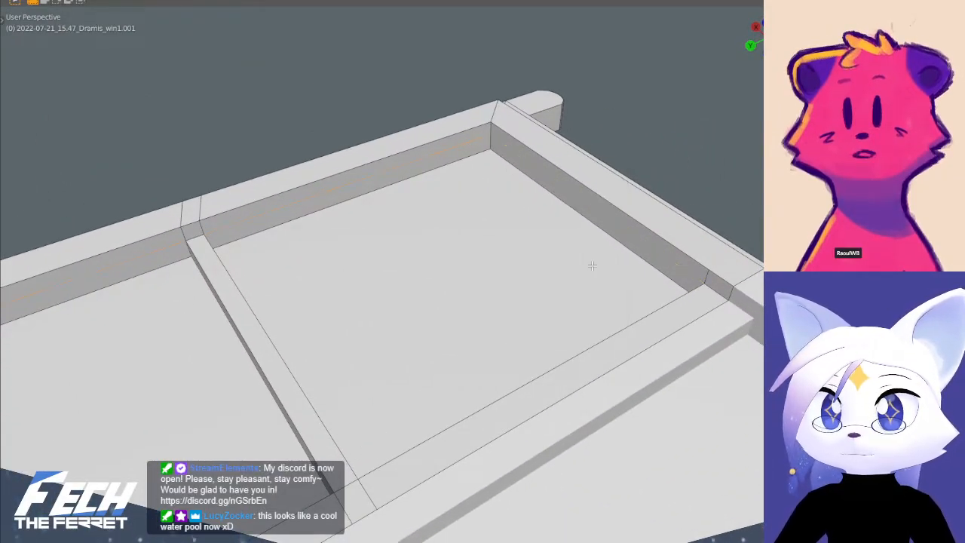
# - Switch to vertex selection and select the frame's inner-edge vertex beside the upper crossbar
pyautogui.keyDown('shift'); pyautogui.moveTo(392, 219); pyautogui.dragTo(494, 218, button='middle'); pyautogui.keyUp('shift')
pyautogui.keyDown('shift'); pyautogui.moveTo(377, 235); pyautogui.dragTo(629, 256, button='middle'); pyautogui.keyUp('shift')
pyautogui.moveTo(489, 258); pyautogui.dragTo(399, 261, button='middle')
pyautogui.keyDown('shift'); pyautogui.moveTo(272, 245); pyautogui.dragTo(638, 289, button='middle'); pyautogui.keyUp('shift')
pyautogui.keyDown('shift'); pyautogui.moveTo(358, 263); pyautogui.dragTo(385, 273, button='middle'); pyautogui.keyUp('shift')
pyautogui.keyDown('shift'); pyautogui.moveTo(412, 328); pyautogui.dragTo(419, 291, button='middle'); pyautogui.keyUp('shift')
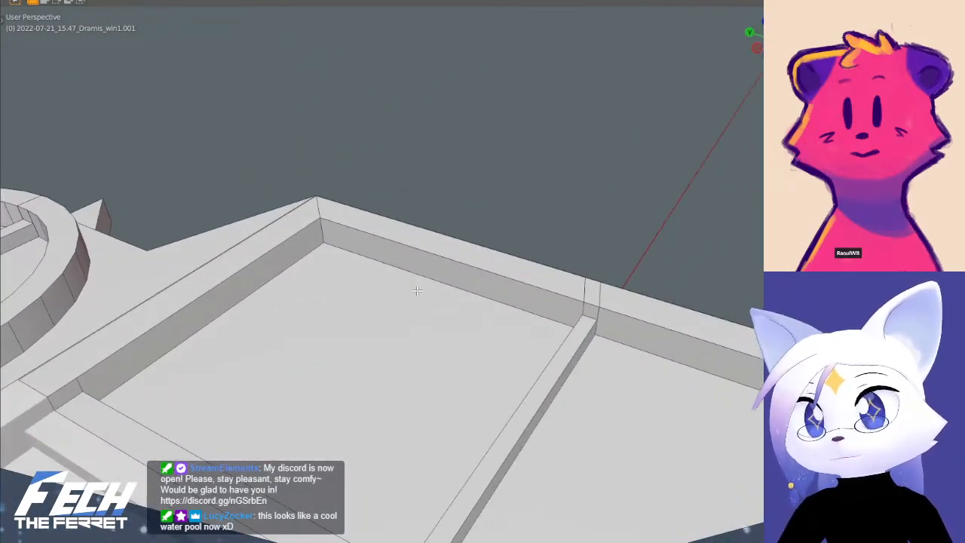
pyautogui.press('Tab')
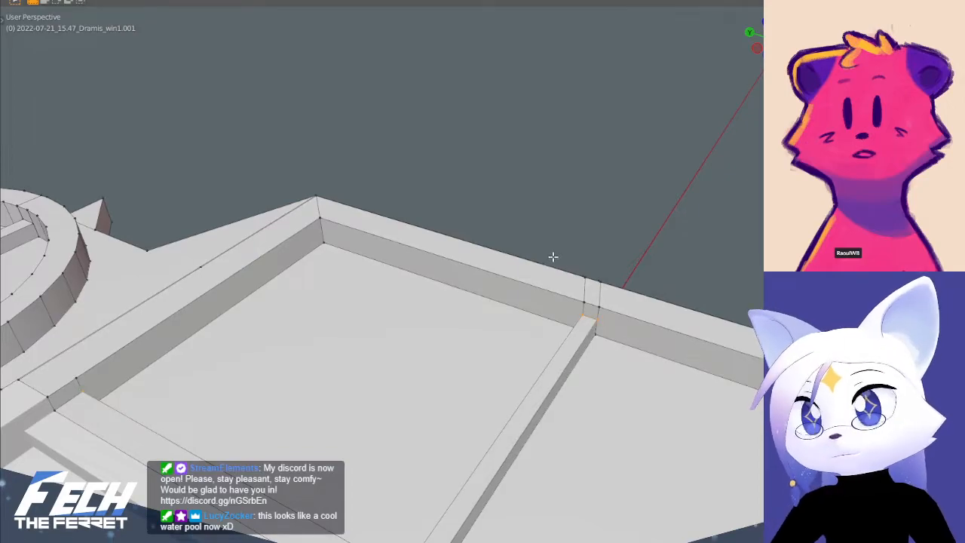
pyautogui.moveTo(553, 286); pyautogui.dragTo(540, 299, button='middle')
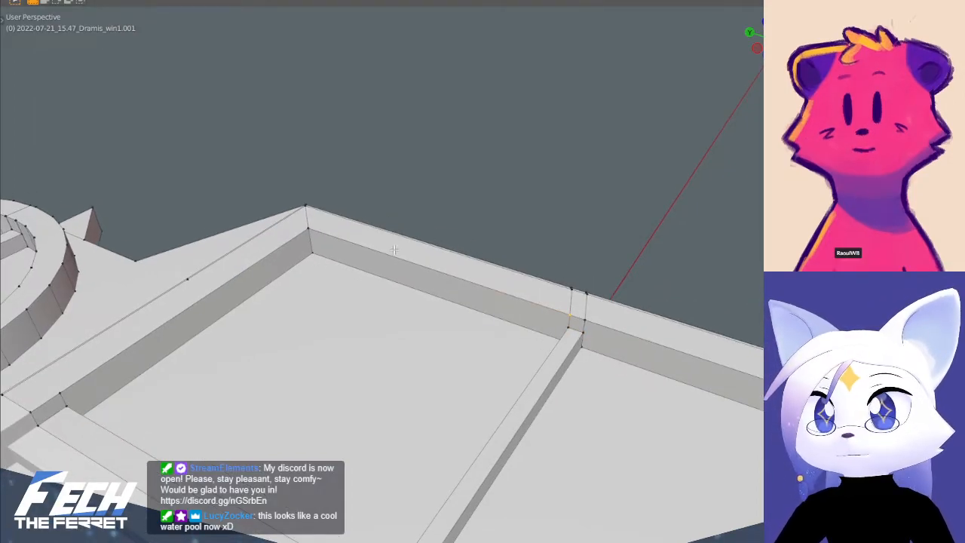
pyautogui.scroll(-5, 503, 233)
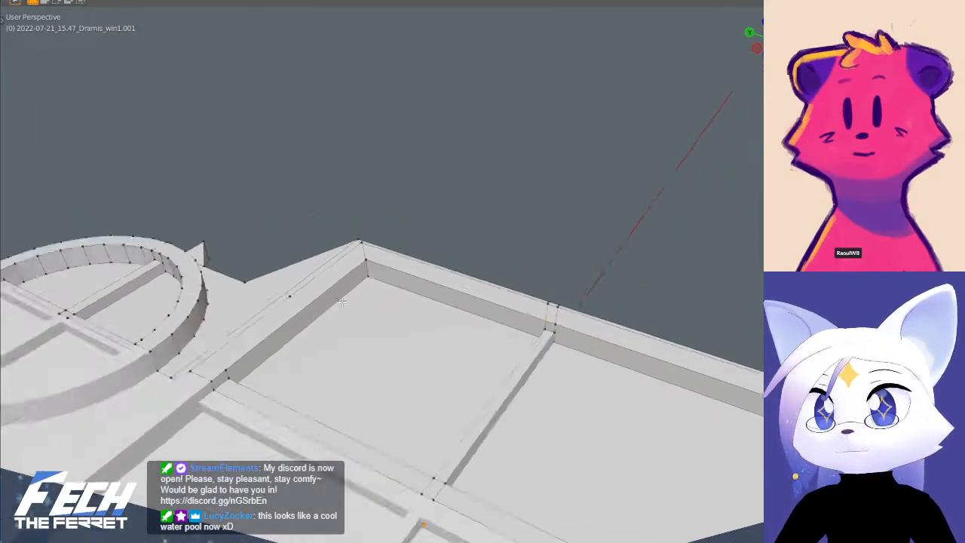
pyautogui.moveTo(460, 264); pyautogui.dragTo(539, 264, button='middle')
pyautogui.keyDown('shift'); pyautogui.moveTo(382, 216); pyautogui.dragTo(339, 328, button='middle'); pyautogui.keyUp('shift')
pyautogui.scroll(5, 409, 325)
pyautogui.keyDown('shift'); pyautogui.moveTo(410, 325); pyautogui.dragTo(357, 232, button='middle'); pyautogui.keyUp('shift')
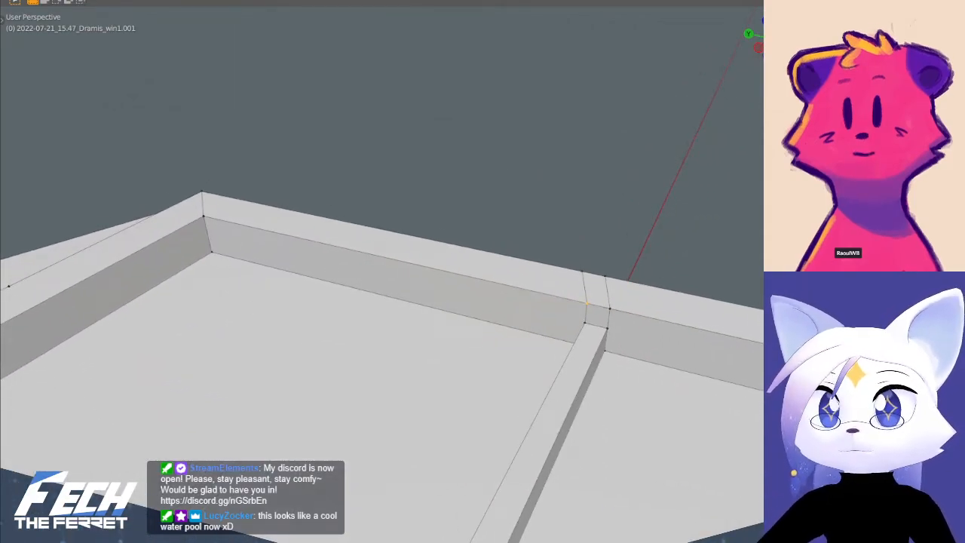
# - Move one inner-edge and one outer-edge frame vertex at the upper crossbar onto the frame's matching upper corner vertices
pyautogui.click(520, 3)
pyautogui.click(489, 34)
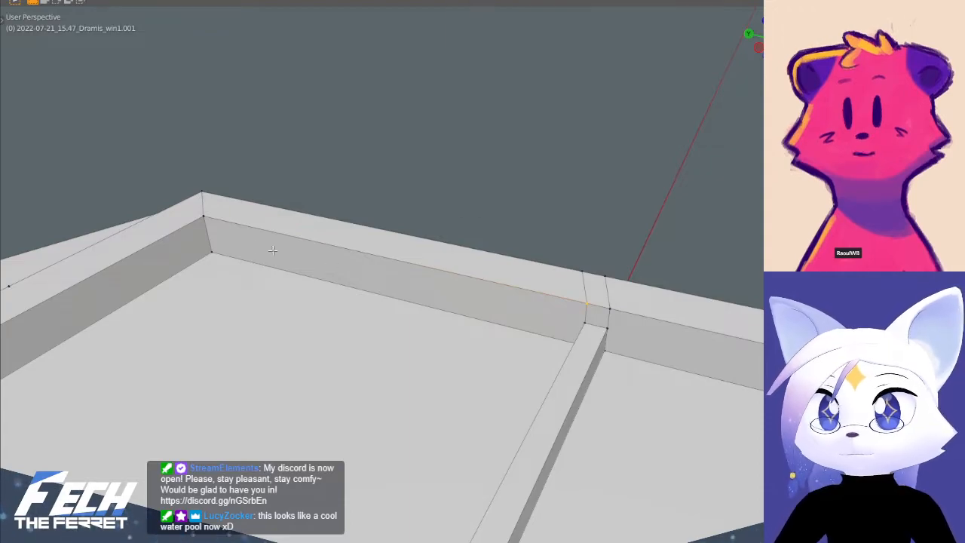
pyautogui.press('g')
pyautogui.click(585, 268)
pyautogui.press('g')
pyautogui.click(209, 183)
pyautogui.moveTo(528, 271); pyautogui.dragTo(388, 245, button='middle')
pyautogui.scroll(-4, 452, 282)
pyautogui.keyDown('shift'); pyautogui.moveTo(487, 295); pyautogui.dragTo(458, 282, button='middle'); pyautogui.keyUp('shift')
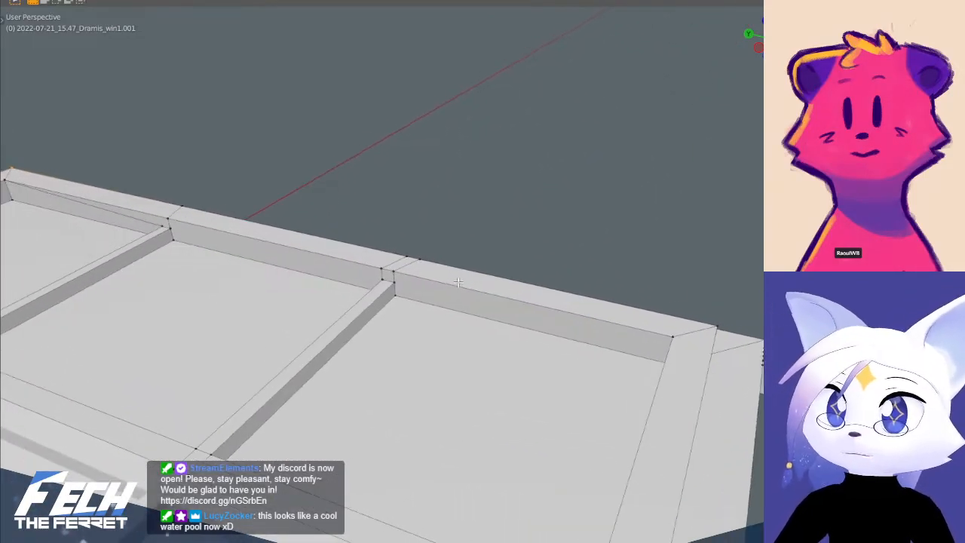
# - Move one inner-edge and one outer-edge frame vertex at the lower crossbar onto the frame's matching lower corner vertices
pyautogui.click(395, 272)
pyautogui.press('g')
pyautogui.click(679, 317)
pyautogui.press('g')
pyautogui.click(722, 322)
# - Try to move the remaining frame vertices at the two crossbars onto the nearest frame corners
pyautogui.press('g')
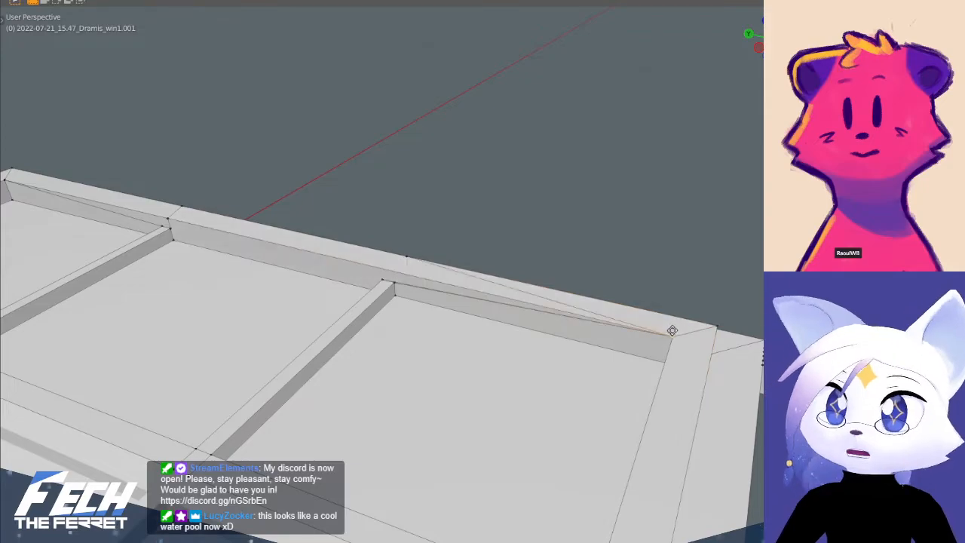
pyautogui.click(415, 251)
pyautogui.press('g')
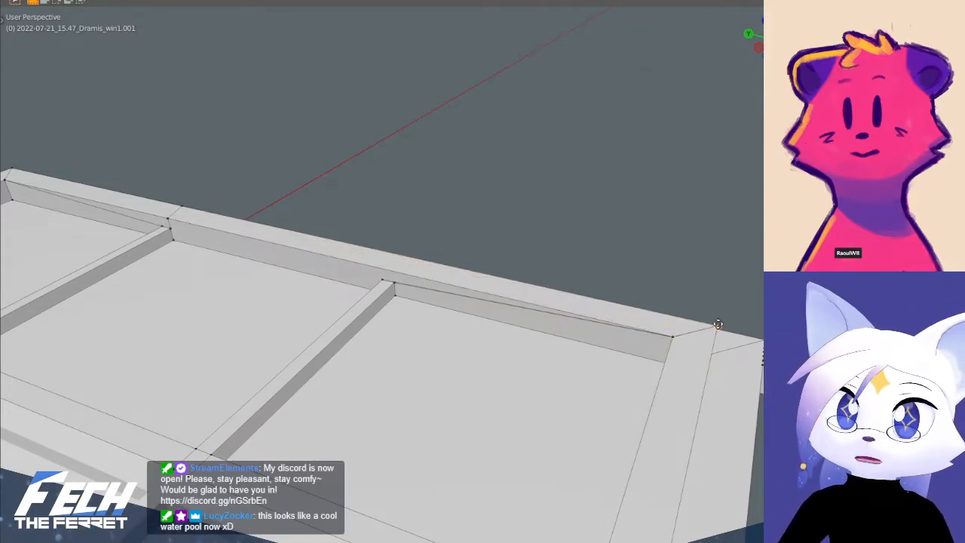
pyautogui.moveTo(250, 231); pyautogui.dragTo(533, 306, button='middle')
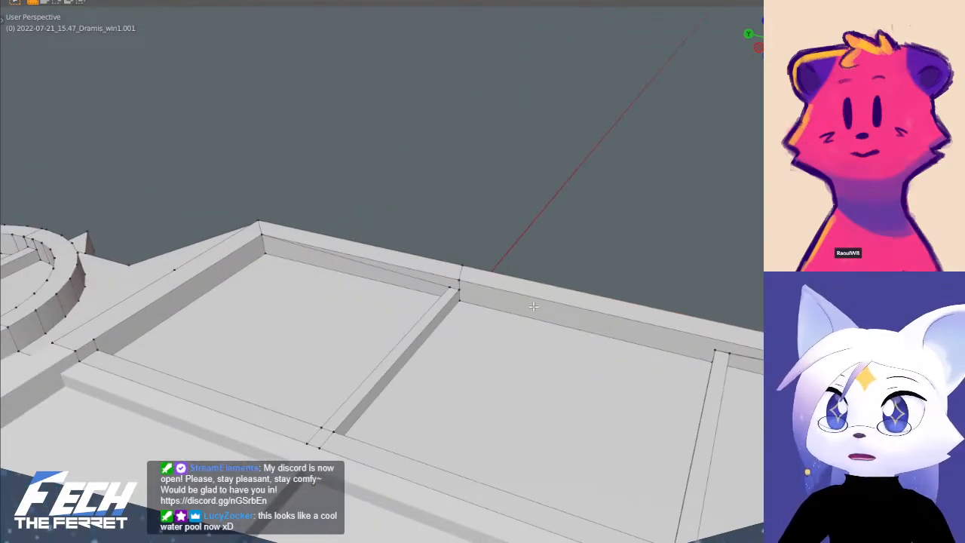
pyautogui.click(308, 237)
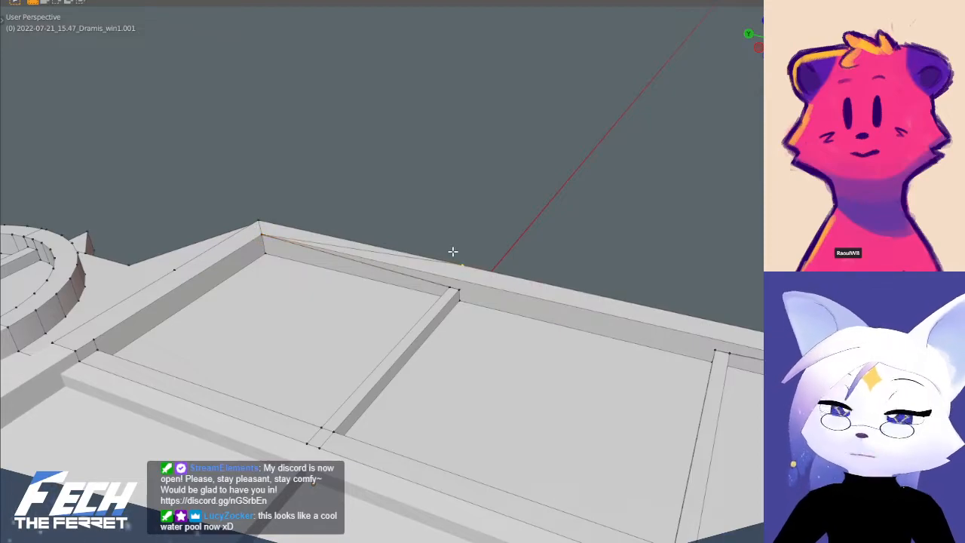
pyautogui.press('g')
pyautogui.click(258, 217)
# - Undo the last vertex moves along the frame's long side
pyautogui.scroll(-3, 543, 342)
pyautogui.keyDown('shift'); pyautogui.moveTo(543, 342); pyautogui.dragTo(476, 252, button='middle'); pyautogui.keyUp('shift')
pyautogui.keyDown('shift'); pyautogui.moveTo(370, 177); pyautogui.dragTo(468, 269, button='middle'); pyautogui.keyUp('shift')
pyautogui.scroll(3, 467, 274)
pyautogui.hotkey('ctrl', 'z')
pyautogui.hotkey('ctrl', 'z')
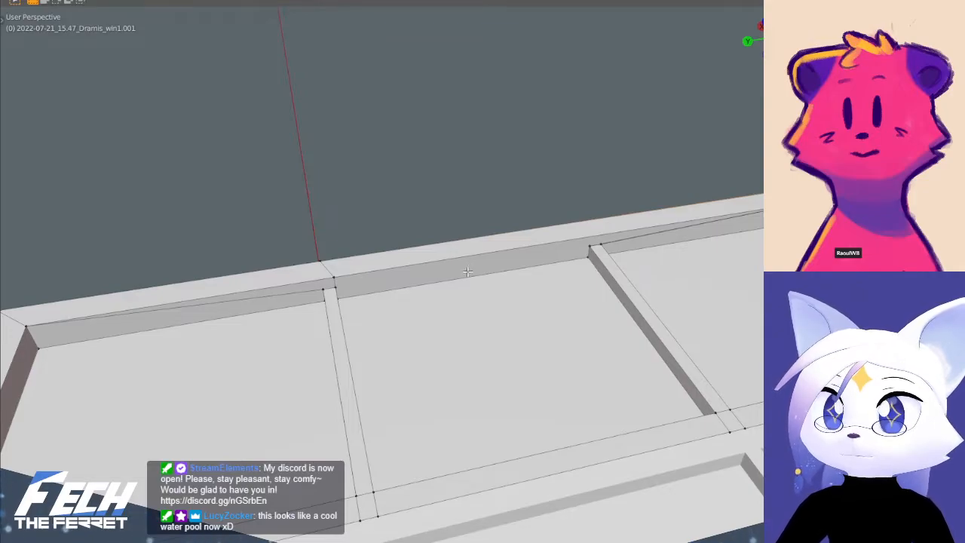
pyautogui.hotkey('ctrl', 'z')
pyautogui.hotkey('ctrl', 'z')
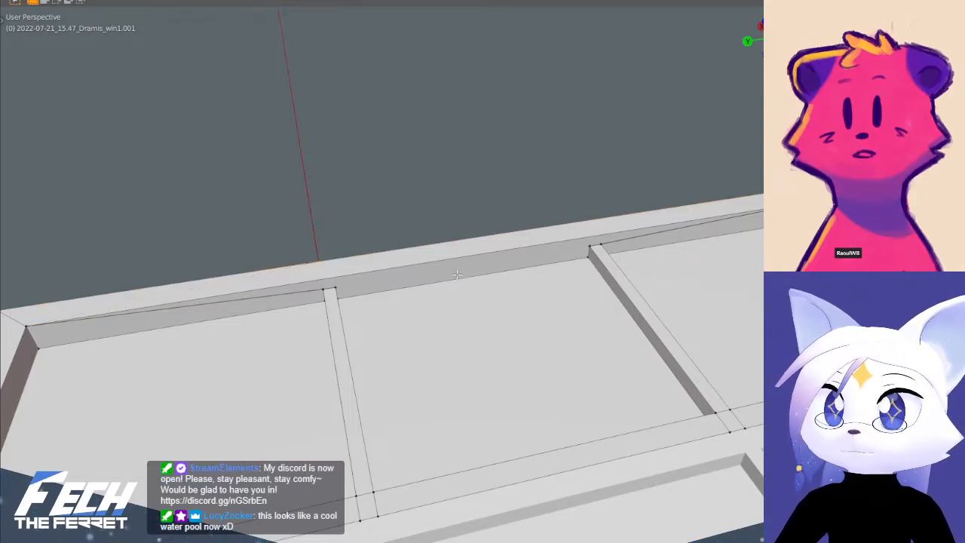
# - Restore the remaining inner-edge and outer-edge frame vertices at the upper and lower crossbars
pyautogui.scroll(-3, 457, 275)
pyautogui.keyDown('shift'); pyautogui.moveTo(400, 240); pyautogui.dragTo(382, 231, button='middle'); pyautogui.keyUp('shift')
pyautogui.moveTo(409, 354); pyautogui.dragTo(388, 383, button='middle')
pyautogui.scroll(2, 341, 394)
pyautogui.keyDown('shift'); pyautogui.moveTo(352, 415); pyautogui.dragTo(361, 341, button='middle'); pyautogui.keyUp('shift')
pyautogui.scroll(-3, 501, 359)
pyautogui.keyDown('shift'); pyautogui.moveTo(502, 361); pyautogui.dragTo(517, 435, button='middle'); pyautogui.keyUp('shift')
pyautogui.keyDown('shift'); pyautogui.moveTo(480, 391); pyautogui.dragTo(482, 423, button='middle'); pyautogui.keyUp('shift')
pyautogui.press('f')
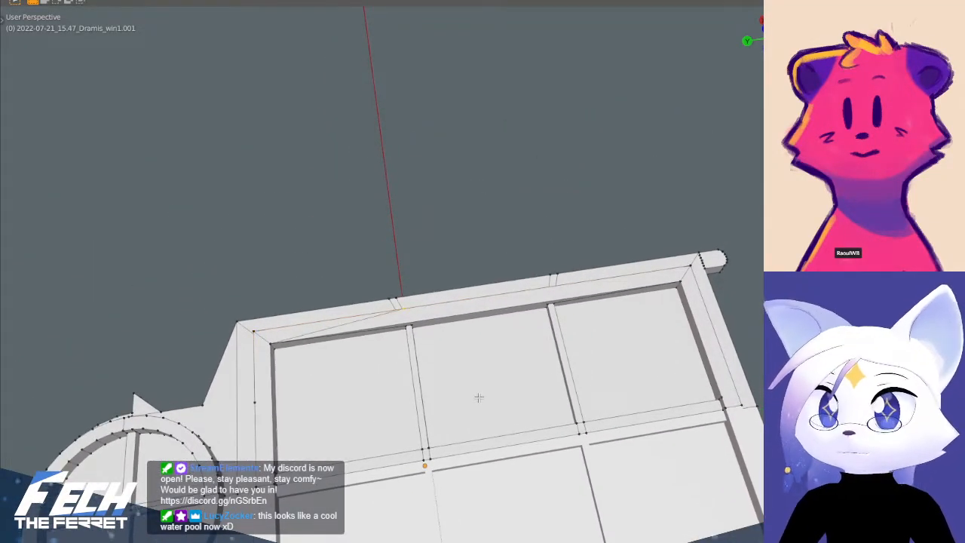
pyautogui.press('f')
pyautogui.scroll(4, 471, 324)
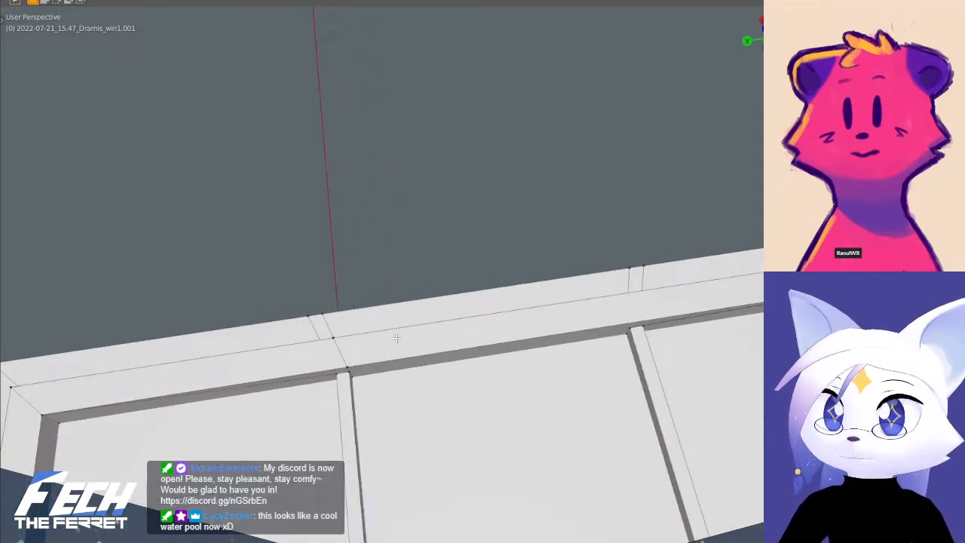
pyautogui.keyDown('shift'); pyautogui.moveTo(394, 328); pyautogui.dragTo(374, 245, button='middle'); pyautogui.keyUp('shift')
pyautogui.moveTo(505, 315); pyautogui.dragTo(486, 291, button='middle')
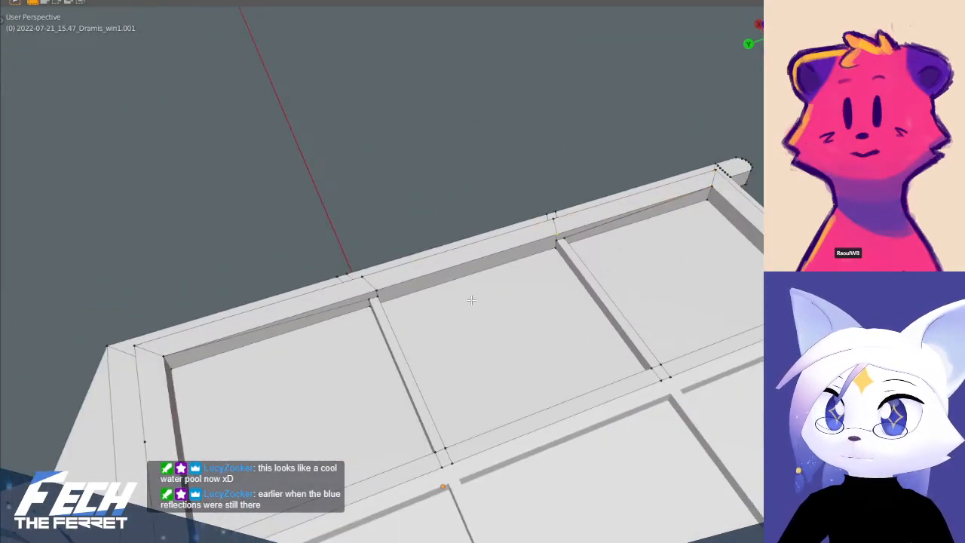
# - Merge the frame's two inner-edge vertices at the crossbars at their center, and likewise the two outer-edge vertices
pyautogui.scroll(-3, 474, 307)
pyautogui.moveTo(513, 326); pyautogui.dragTo(354, 317, button='middle')
pyautogui.scroll(4, 483, 307)
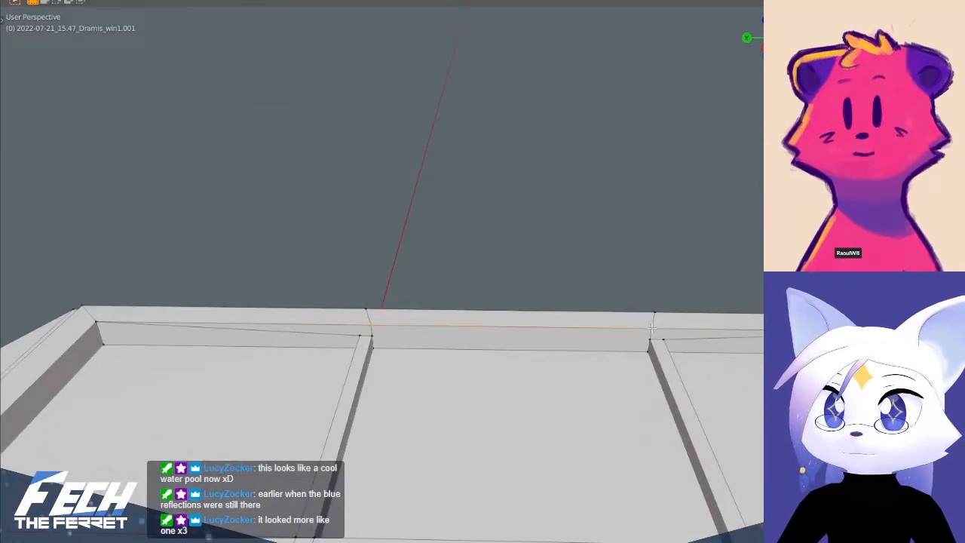
pyautogui.press('m')
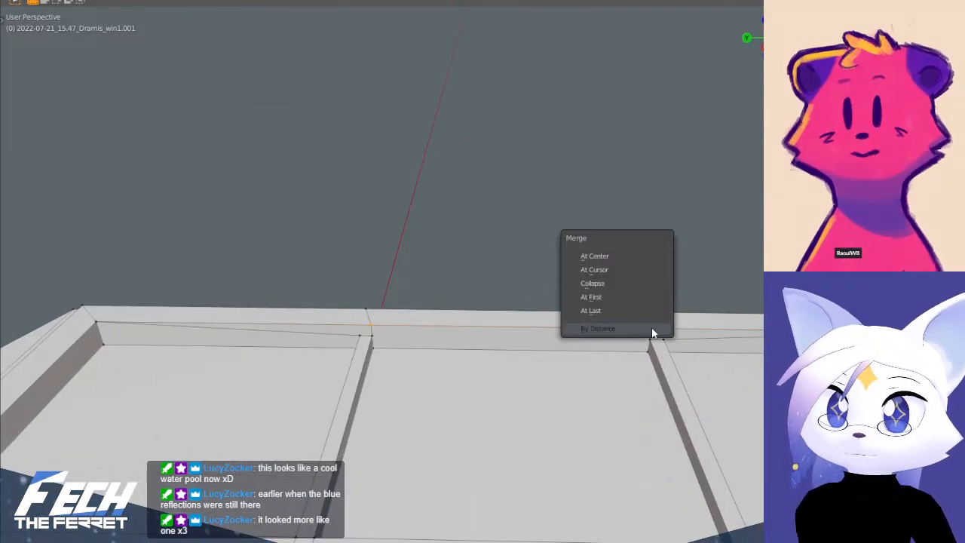
pyautogui.click(638, 256)
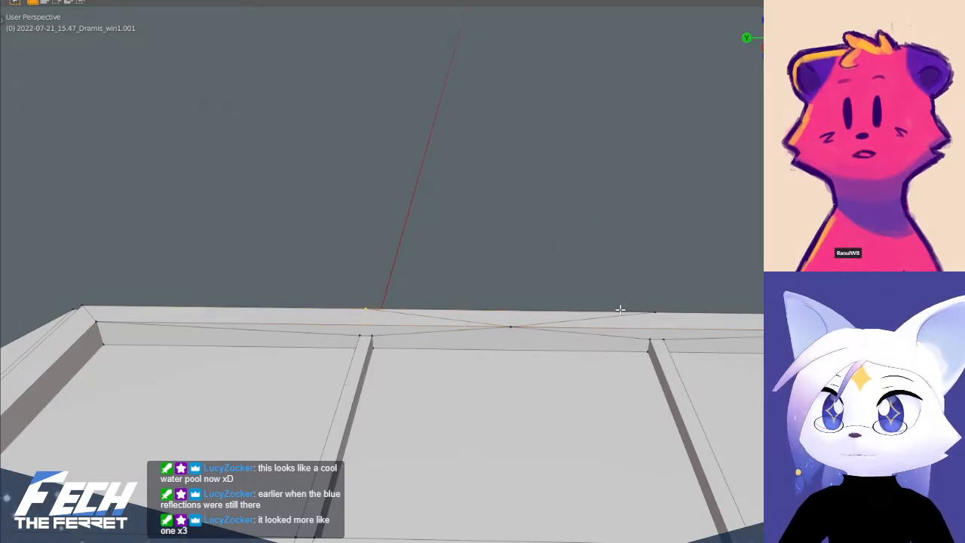
pyautogui.press('m')
pyautogui.click(658, 268)
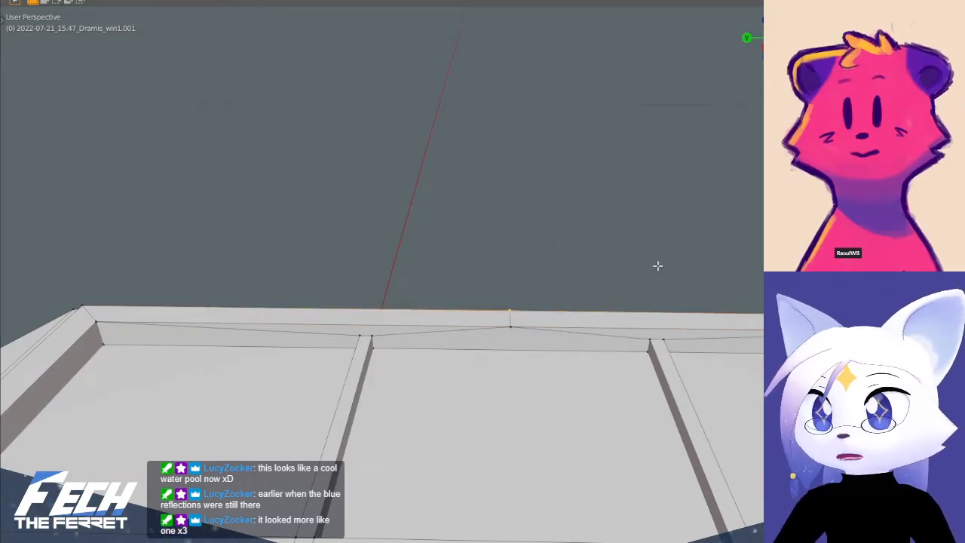
pyautogui.scroll(-1, 581, 289)
pyautogui.moveTo(504, 319); pyautogui.dragTo(303, 406, button='middle')
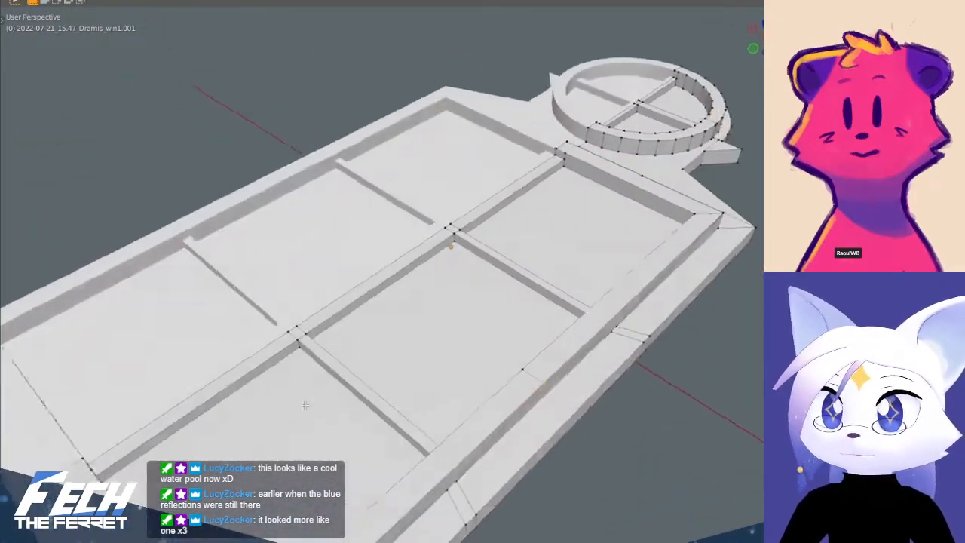
# - Dissolve the redundant vertices on the frame's short side next to the round window
pyautogui.scroll(-2, 304, 406)
pyautogui.keyDown('shift'); pyautogui.moveTo(478, 308); pyautogui.dragTo(458, 367, button='middle'); pyautogui.keyUp('shift')
pyautogui.scroll(5, 552, 322)
pyautogui.press('x')
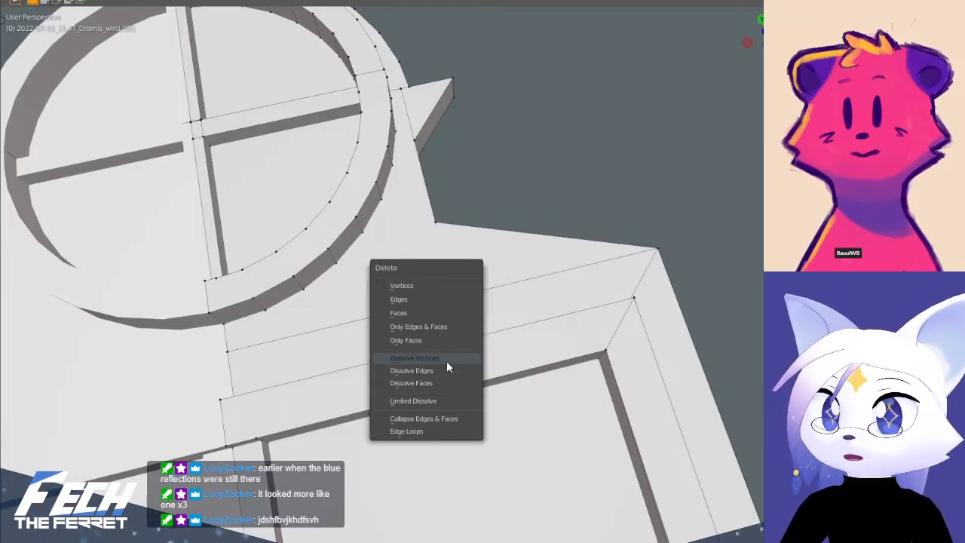
pyautogui.click(447, 360)
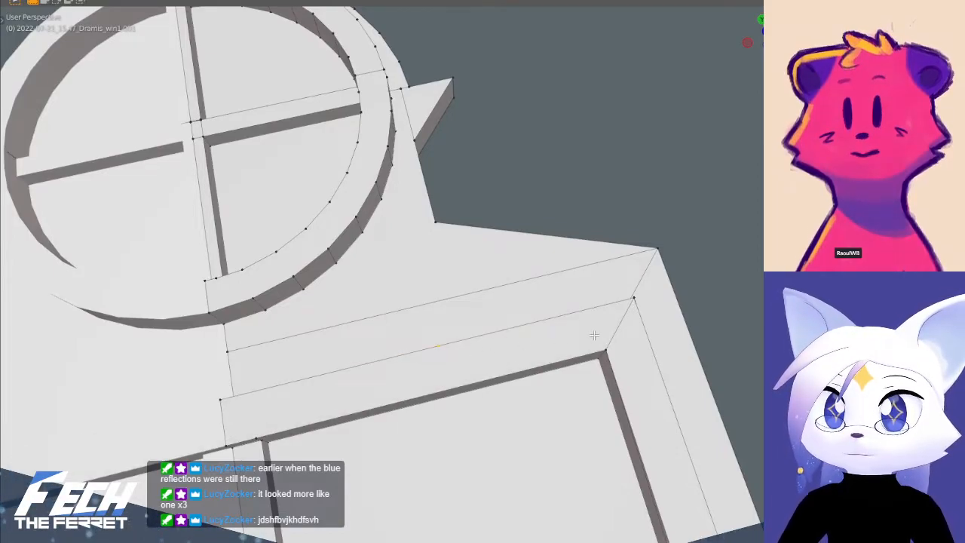
pyautogui.press('x')
pyautogui.click(593, 334)
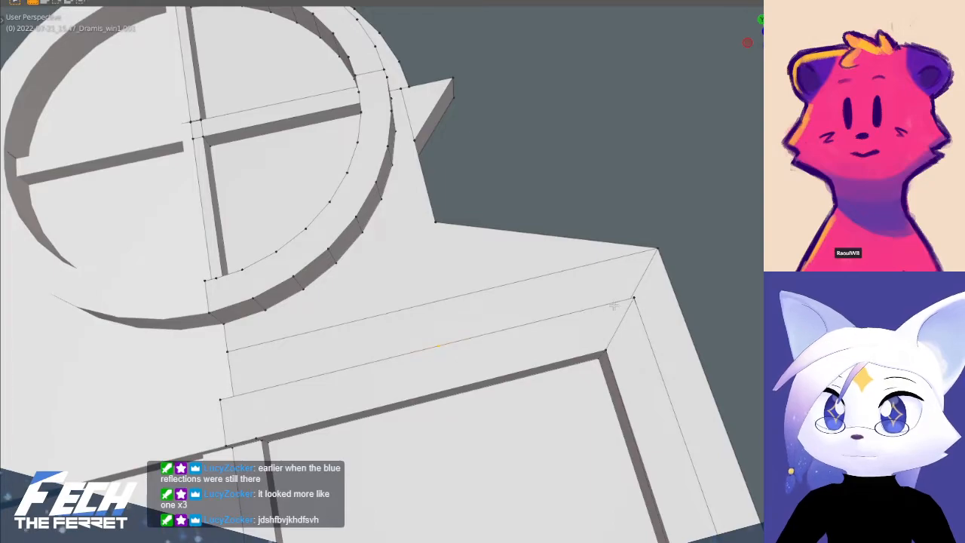
# - Move the leftover vertex on the frame's short side near the round window onto the nearest frame corner
pyautogui.moveTo(505, 380); pyautogui.dragTo(477, 279, button='middle')
pyautogui.moveTo(319, 384); pyautogui.dragTo(377, 369, button='middle')
pyautogui.click(379, 344)
pyautogui.click(737, 340)
pyautogui.scroll(-2, 513, 396)
pyautogui.moveTo(513, 396); pyautogui.dragTo(511, 369, button='middle')
pyautogui.moveTo(393, 285); pyautogui.dragTo(450, 353, button='middle')
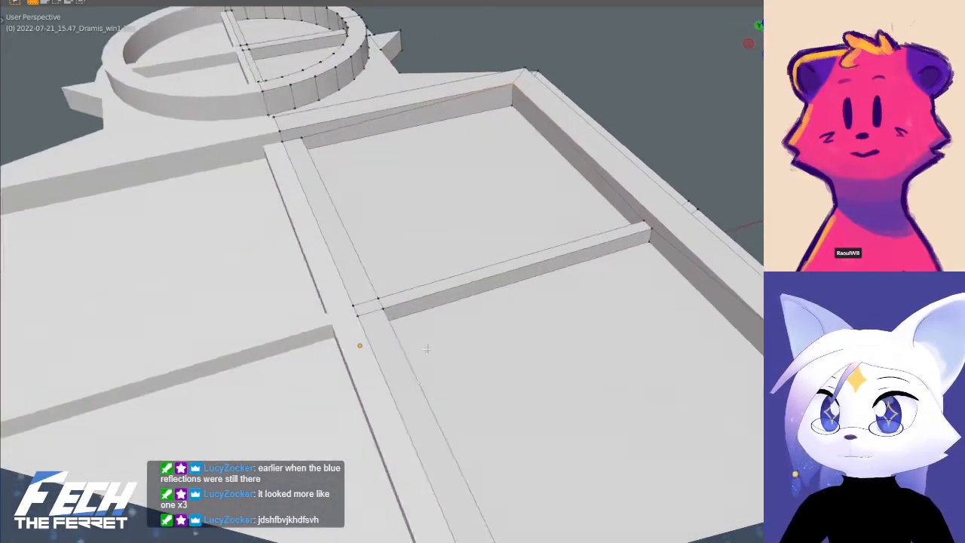
# - Merge the two crossbar vertices along the central bar's mirror line at their center
pyautogui.scroll(-3, 517, 337)
pyautogui.keyDown('shift'); pyautogui.moveTo(424, 340); pyautogui.dragTo(411, 260, button='middle'); pyautogui.keyUp('shift')
pyautogui.scroll(-3, 434, 374)
pyautogui.keyDown('shift'); pyautogui.moveTo(529, 401); pyautogui.dragTo(566, 401, button='middle'); pyautogui.keyUp('shift')
pyautogui.keyDown('shift'); pyautogui.moveTo(486, 383); pyautogui.dragTo(586, 382, button='middle'); pyautogui.keyUp('shift')
pyautogui.keyDown('shift'); pyautogui.moveTo(378, 358); pyautogui.dragTo(482, 334, button='middle'); pyautogui.keyUp('shift')
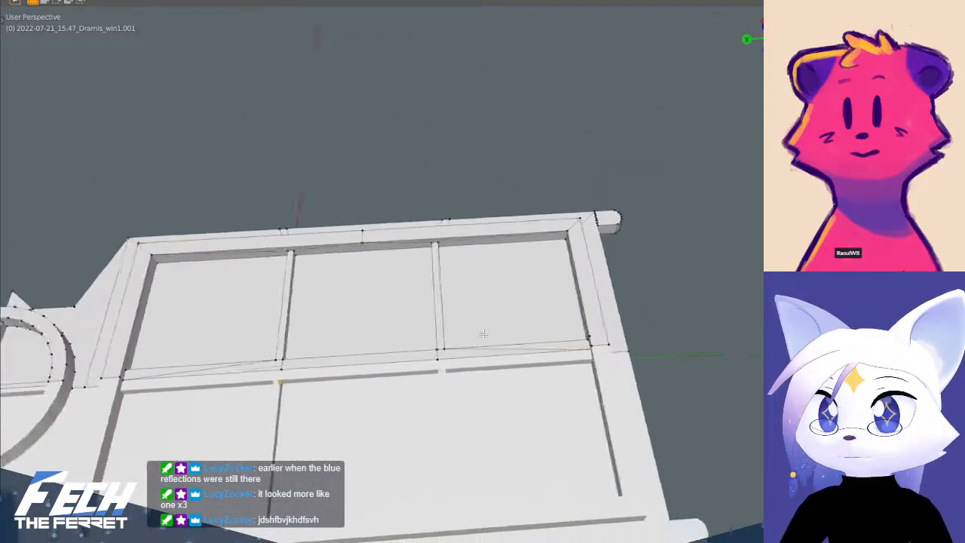
pyautogui.scroll(2, 482, 334)
pyautogui.keyDown('shift'); pyautogui.moveTo(313, 367); pyautogui.dragTo(412, 350, button='middle'); pyautogui.keyUp('shift')
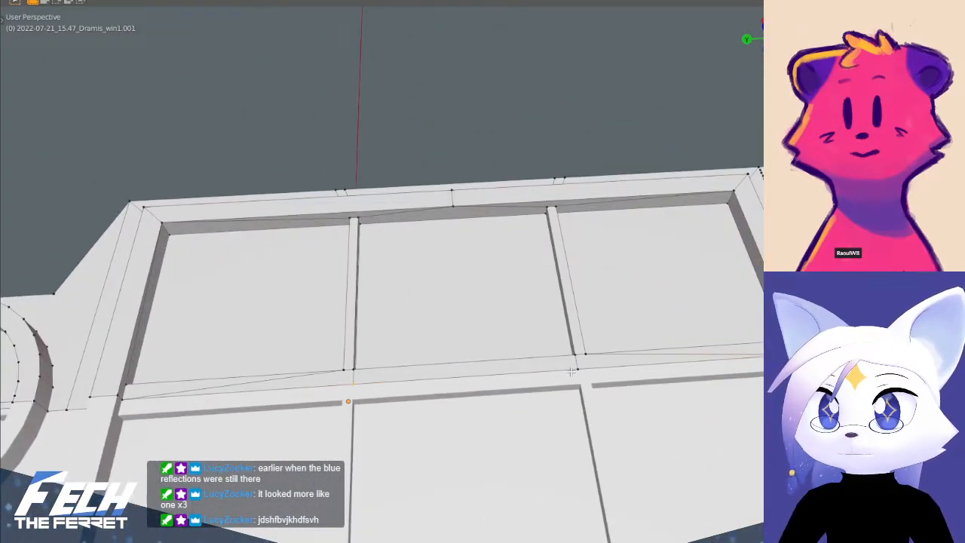
pyautogui.press('m')
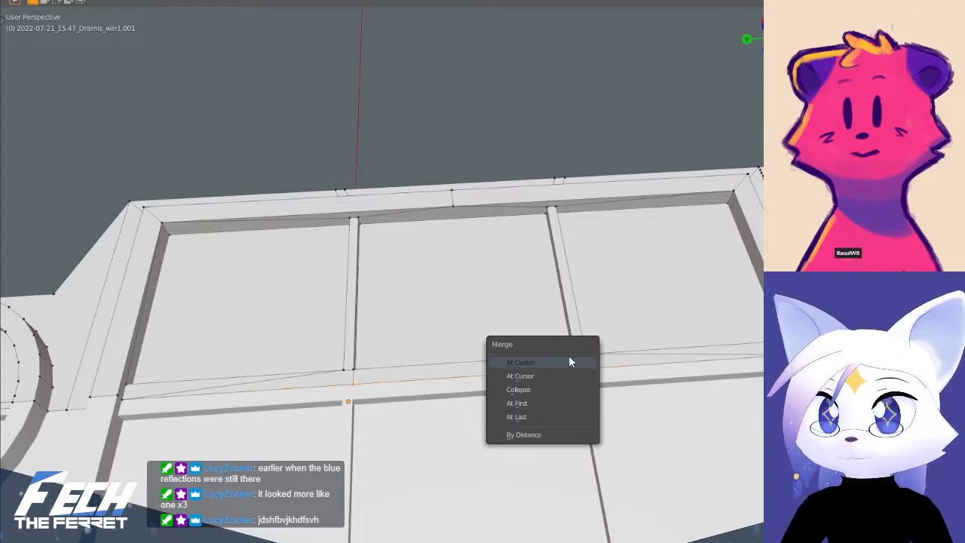
pyautogui.click(569, 358)
# - Dissolve the extra vertices where the rounded foot joins the base's lower corner
pyautogui.scroll(-6, 500, 301)
pyautogui.moveTo(500, 300); pyautogui.dragTo(422, 361, button='middle')
pyautogui.scroll(5, 438, 363)
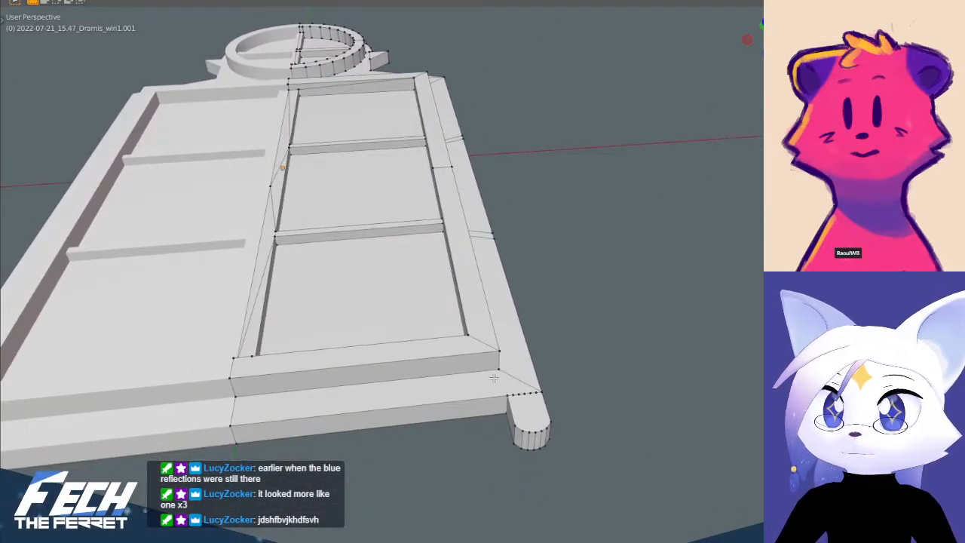
pyautogui.scroll(2, 542, 400)
pyautogui.moveTo(541, 400); pyautogui.dragTo(469, 360, button='middle')
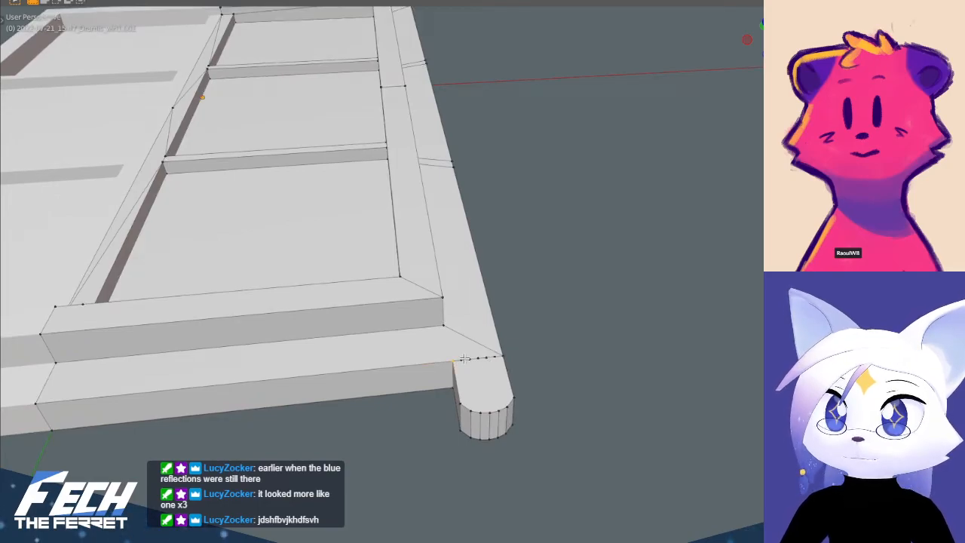
pyautogui.rightClick(536, 346)
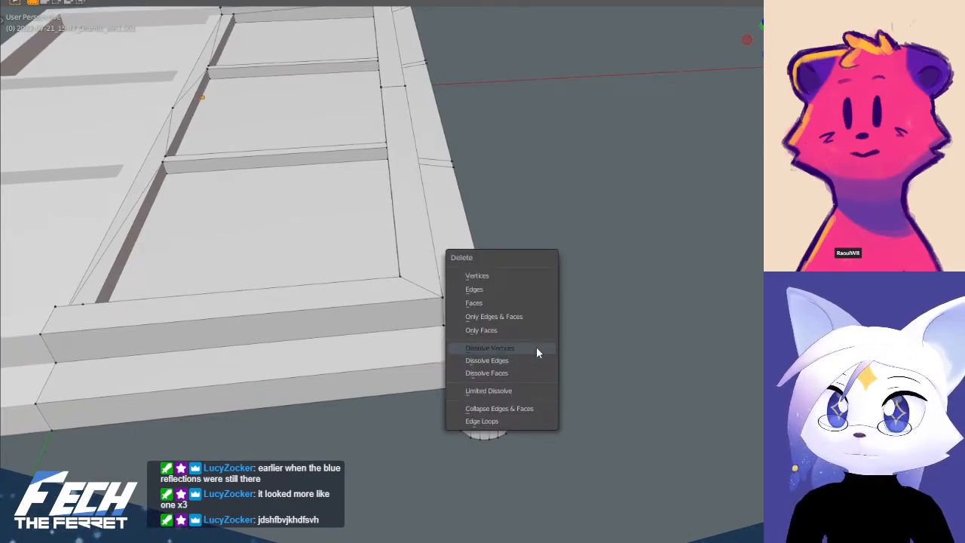
pyautogui.press('Escape')
# - Merge the two middle crossbar vertices on the base's inner long edge at their center
pyautogui.moveTo(536, 347); pyautogui.dragTo(362, 213, button='middle')
pyautogui.scroll(2, 343, 265)
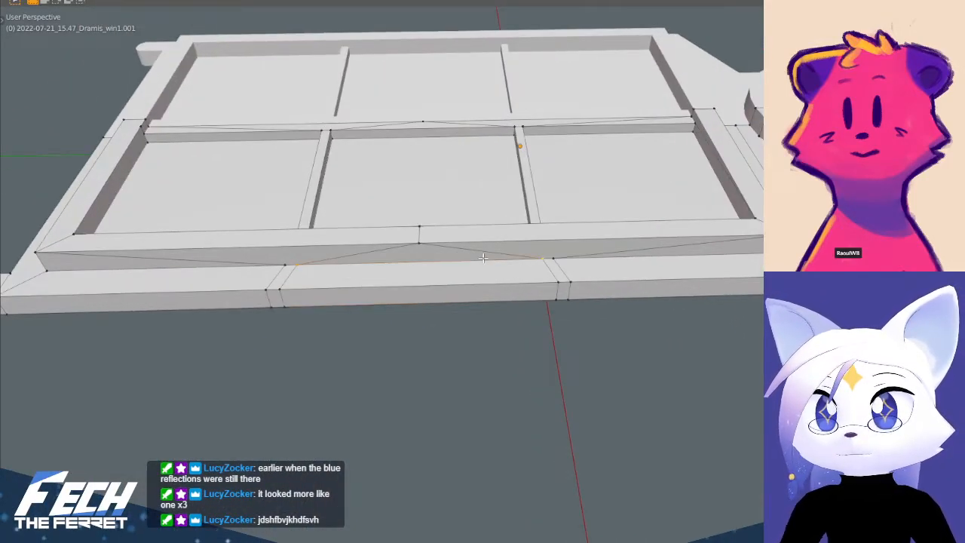
pyautogui.press('m')
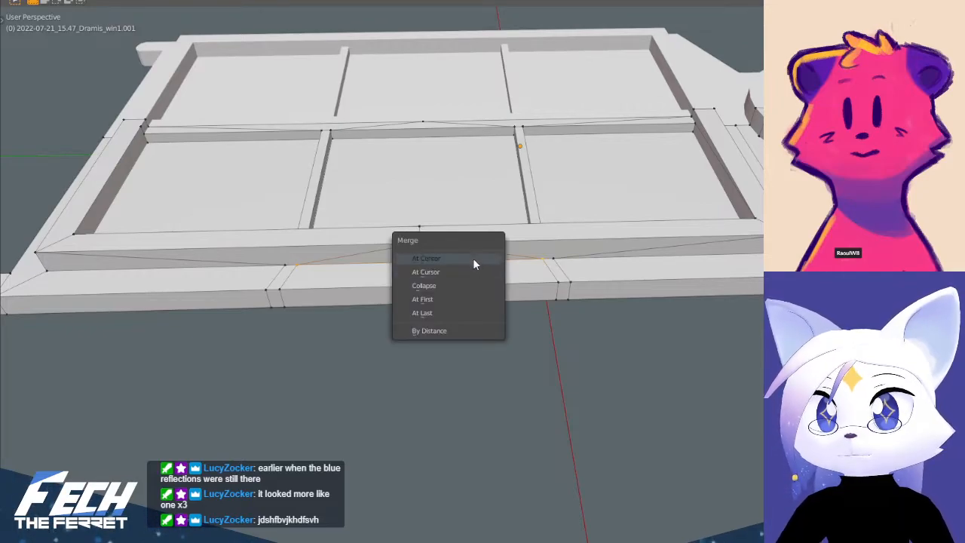
pyautogui.click(465, 258)
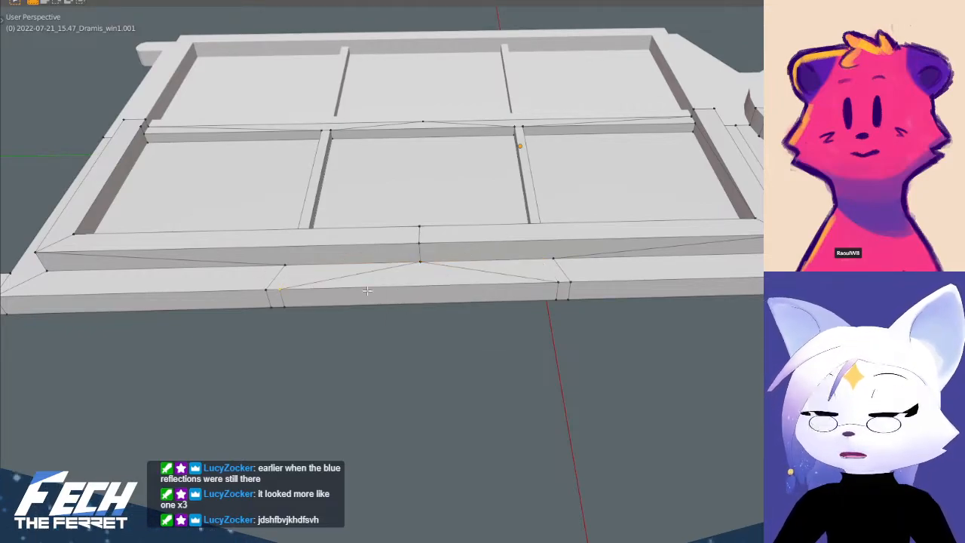
# - Bridge the two middle vertical edges on the base's outer long side with Merge enabled, joining them at the midpoint
pyautogui.press('2')
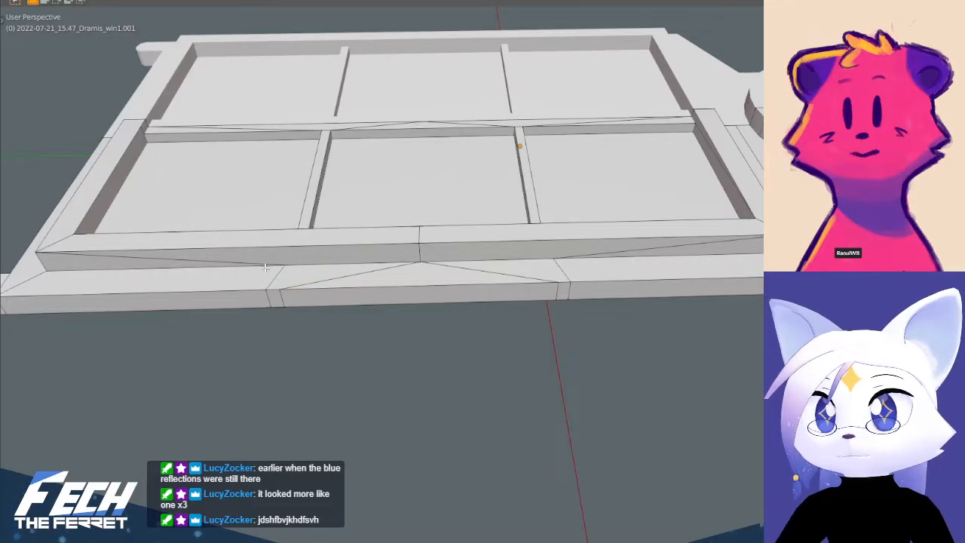
pyautogui.hotkey('ctrl', 'e')
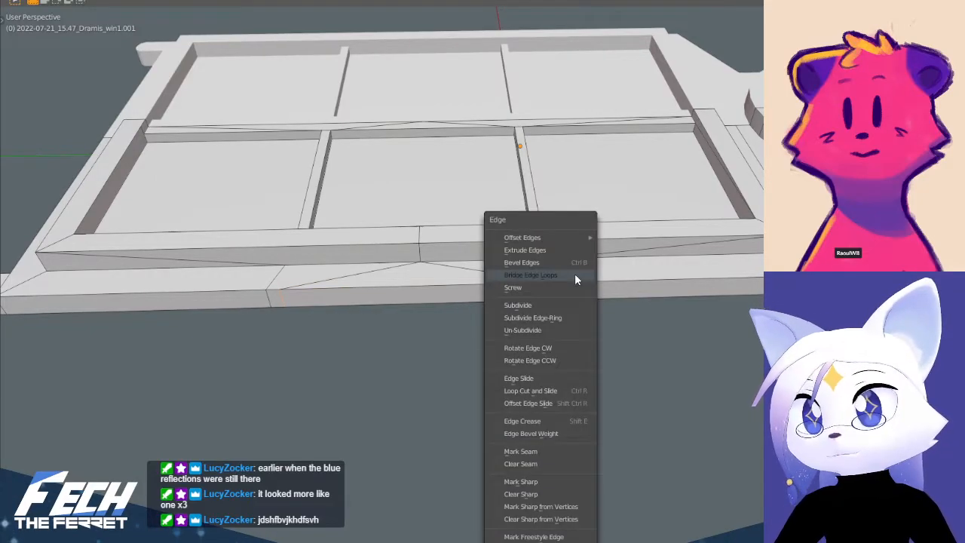
pyautogui.click(572, 273)
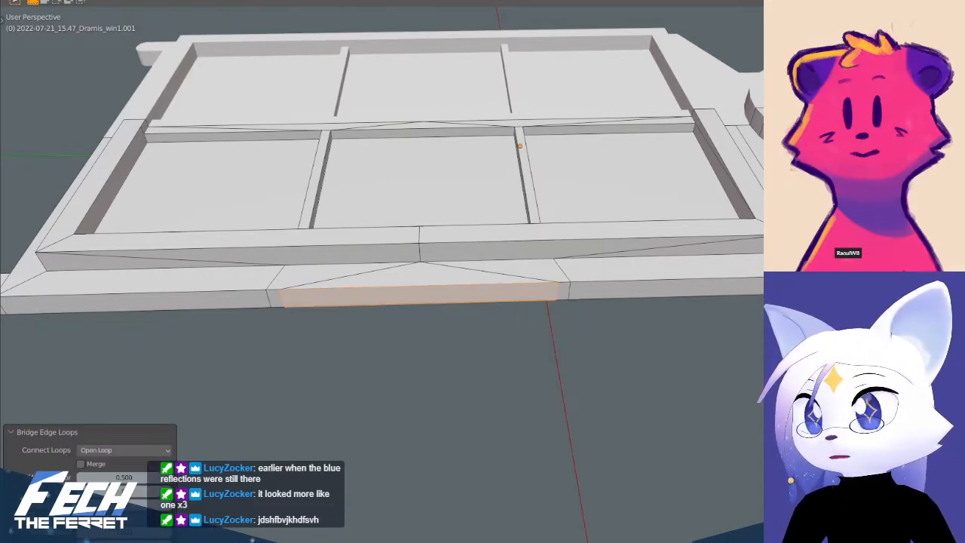
pyautogui.click(81, 463)
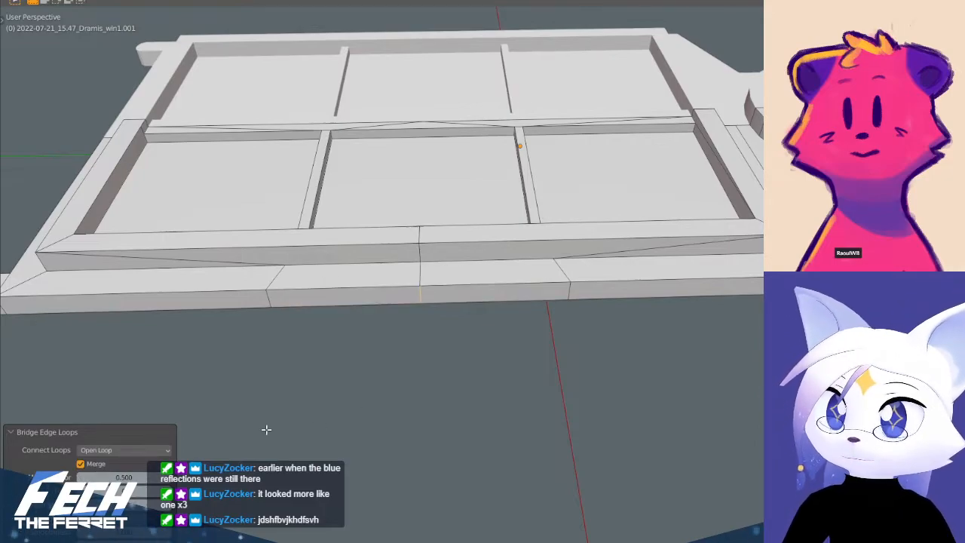
pyautogui.click(12, 432)
# - Bridge and merge the outer vertical edge at the lower crossbar into the foot-end corner edge with a merge factor of 0
pyautogui.moveTo(284, 346); pyautogui.dragTo(424, 300, button='middle')
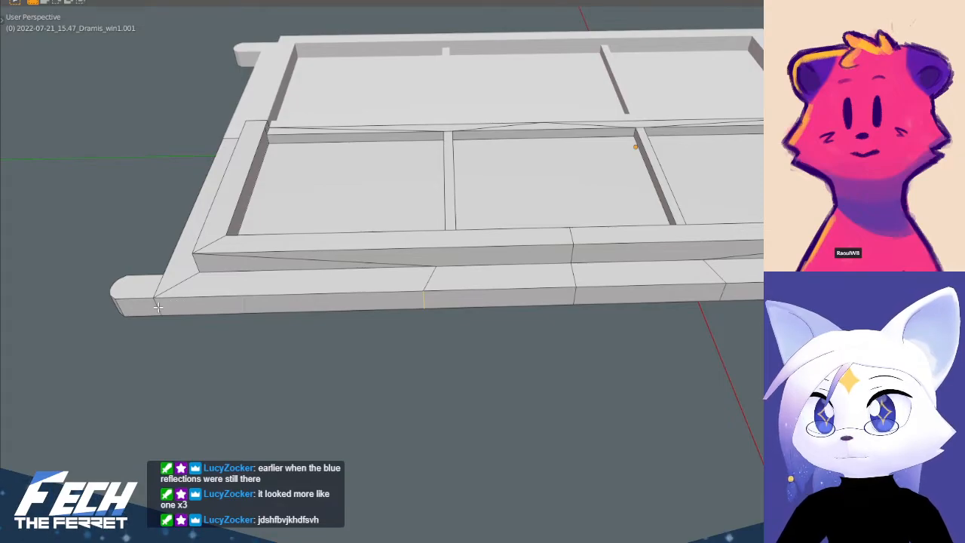
pyautogui.press('m')
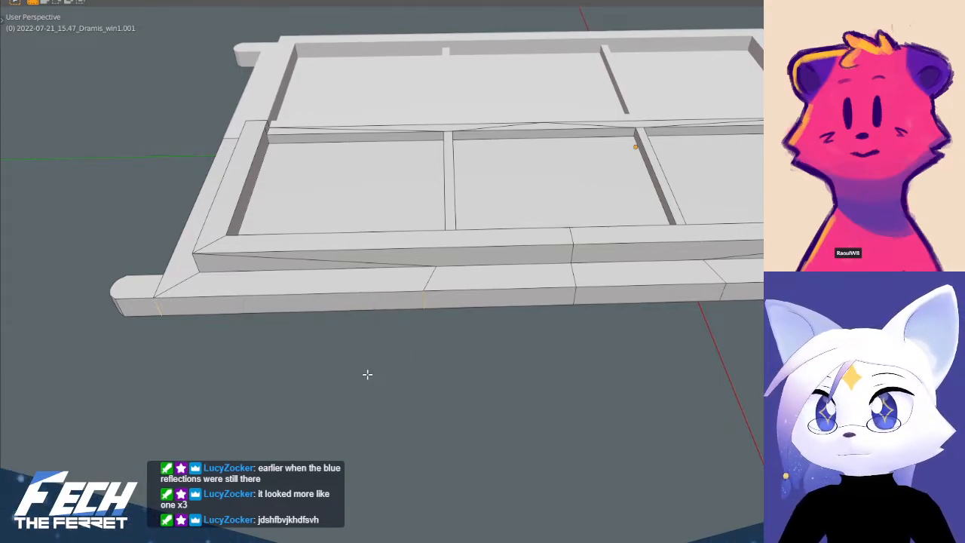
pyautogui.hotkey('ctrl', 'e')
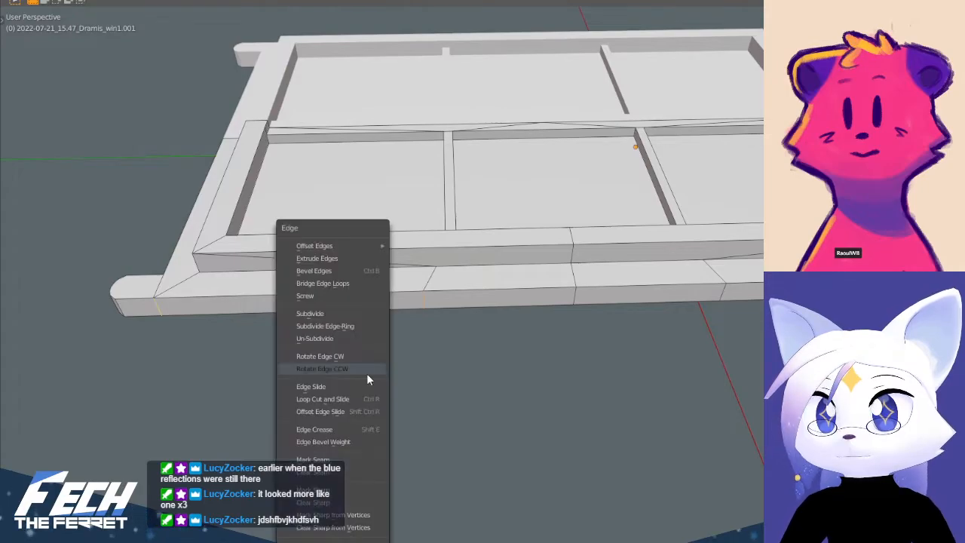
pyautogui.click(345, 285)
pyautogui.click(47, 532)
pyautogui.moveTo(121, 477); pyautogui.dragTo(79, 477)
# - Bridge and merge the outer vertical edge at the upper crossbar into the round-window-end corner edge with a merge factor of 1
pyautogui.moveTo(704, 334); pyautogui.dragTo(370, 326, button='middle')
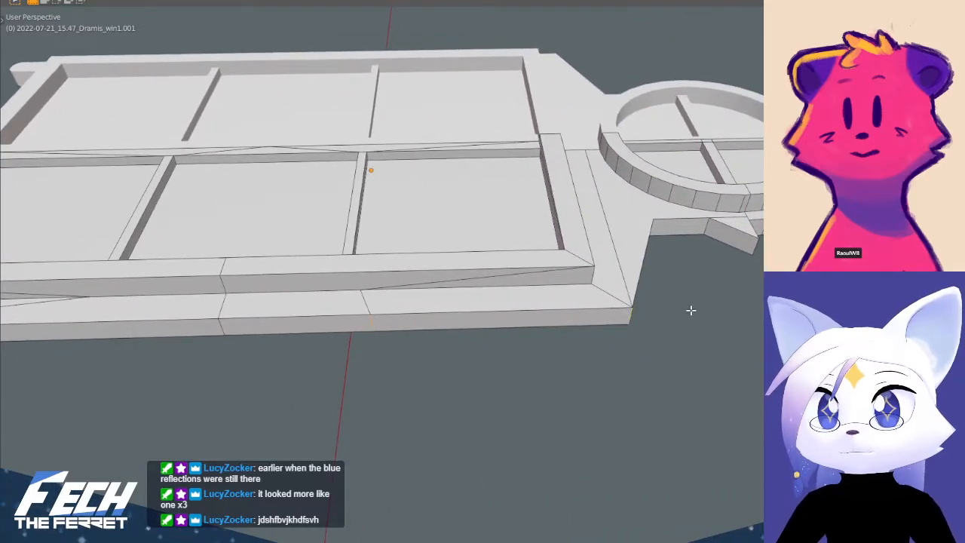
pyautogui.hotkey('ctrl', 'e')
pyautogui.click(688, 278)
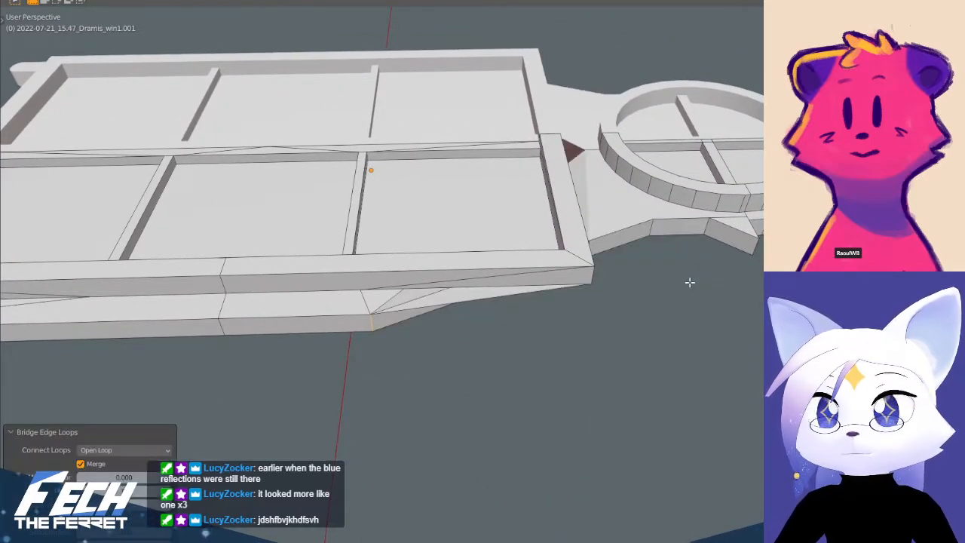
pyautogui.moveTo(113, 478); pyautogui.dragTo(143, 477)
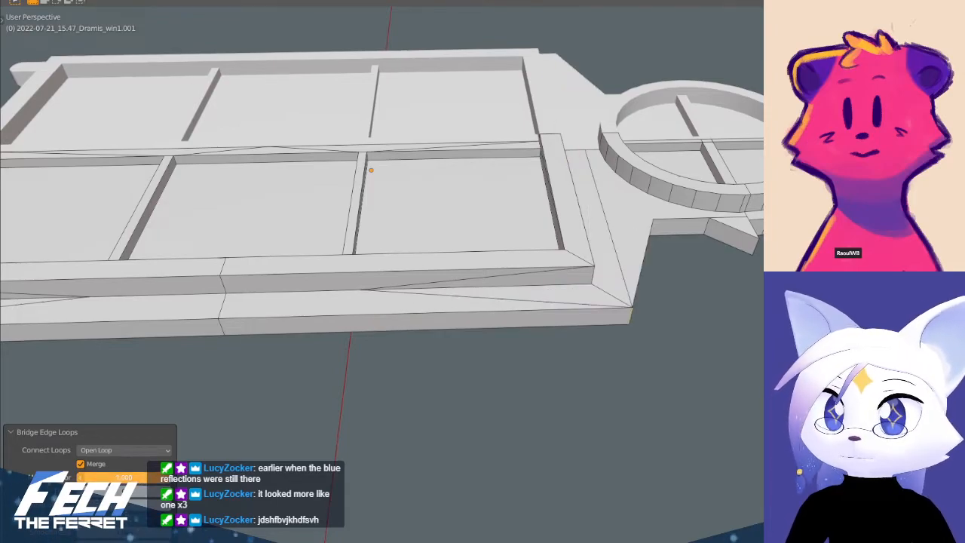
# - Slide the remaining crossbar vertices along the raised frame's bottom long edge onto its two corners
pyautogui.moveTo(244, 348); pyautogui.dragTo(318, 260, button='middle')
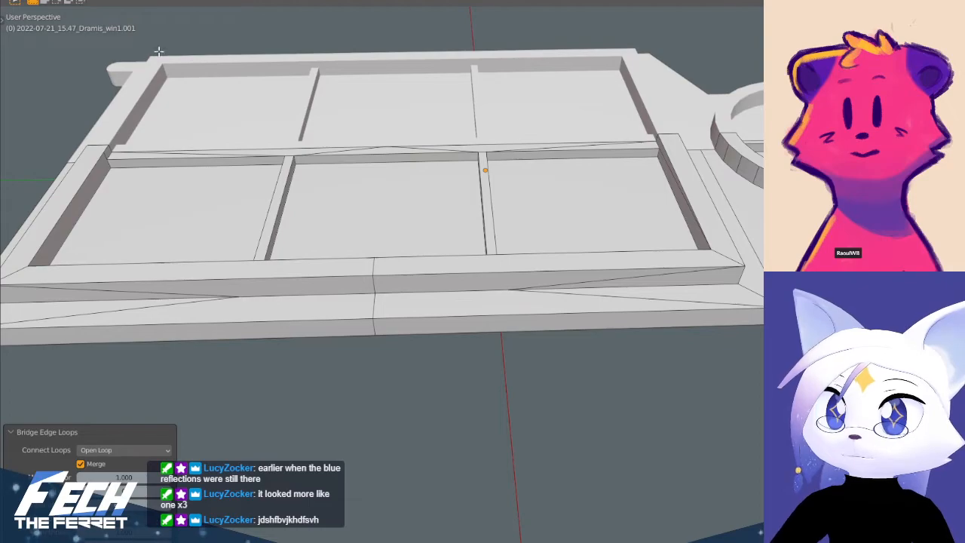
pyautogui.press('1')
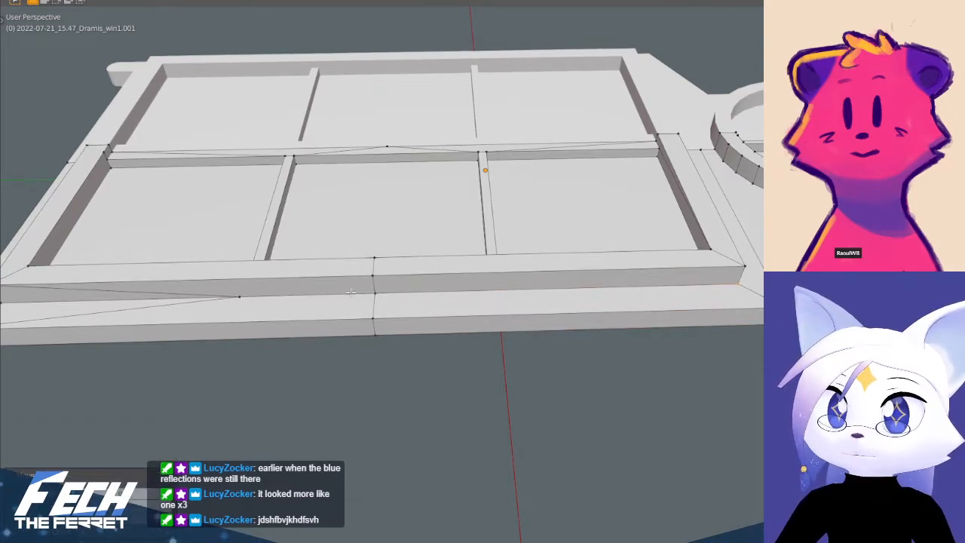
pyautogui.moveTo(513, 294); pyautogui.dragTo(570, 294, button='middle')
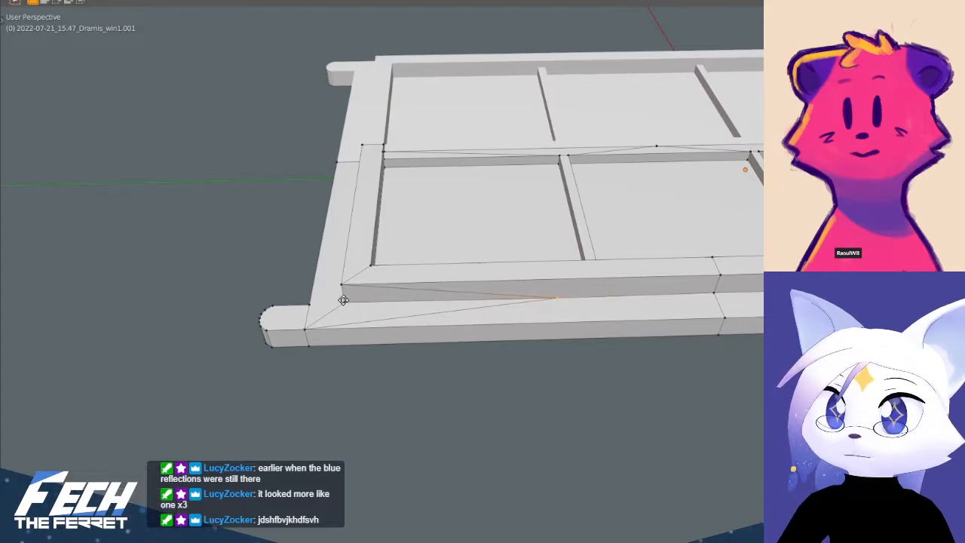
# - Move the stray vertex on the raised frame's bottom short edge near the round window onto the frame corner
pyautogui.scroll(-3, 576, 286)
pyautogui.keyDown('shift'); pyautogui.moveTo(643, 308); pyautogui.dragTo(351, 365, button='middle'); pyautogui.keyUp('shift')
pyautogui.moveTo(517, 340); pyautogui.dragTo(504, 340, button='middle')
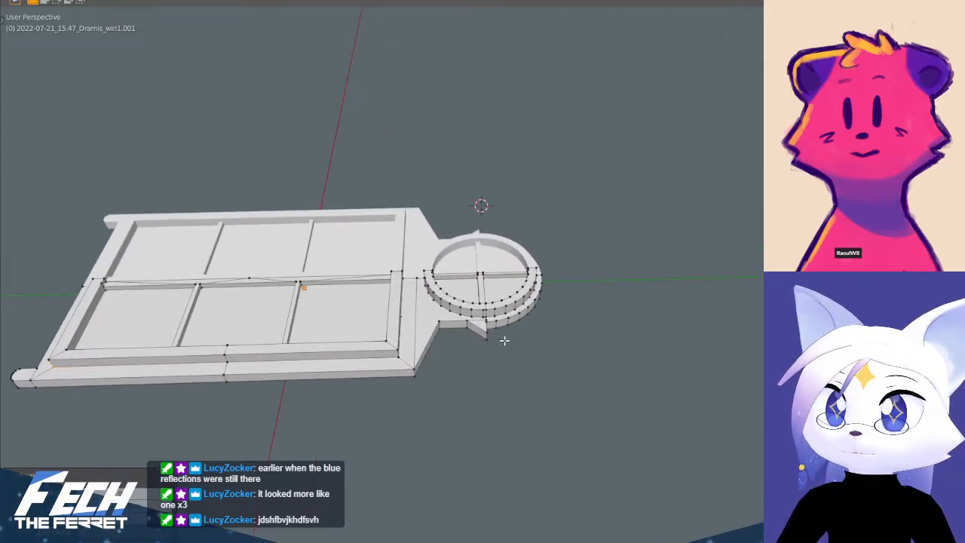
pyautogui.scroll(4, 505, 340)
pyautogui.keyDown('shift'); pyautogui.moveTo(388, 403); pyautogui.dragTo(340, 321, button='middle'); pyautogui.keyUp('shift')
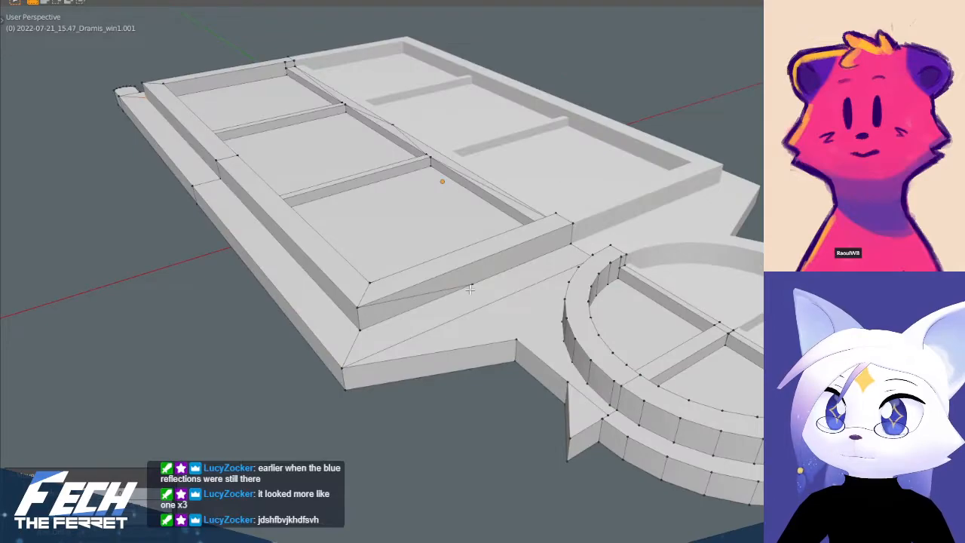
pyautogui.click(360, 323)
pyautogui.keyDown('shift'); pyautogui.moveTo(415, 317); pyautogui.dragTo(508, 316, button='middle'); pyautogui.keyUp('shift')
pyautogui.moveTo(430, 229); pyautogui.dragTo(500, 325, button='middle')
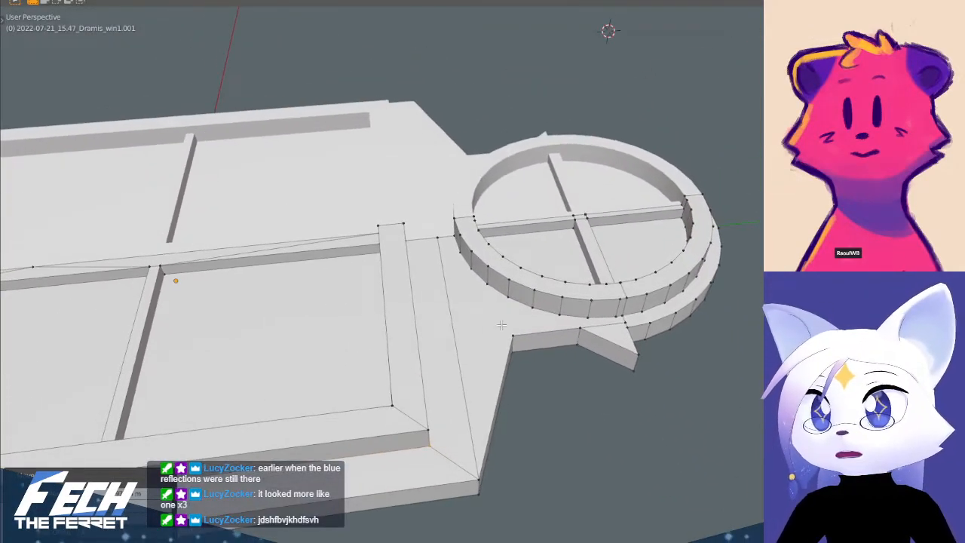
# - Move the stray vertex at the base of the pointed spike beside the round window onto the adjoining vertex
pyautogui.click(501, 325)
pyautogui.keyDown('shift'); pyautogui.moveTo(463, 269); pyautogui.dragTo(479, 322, button='middle'); pyautogui.keyUp('shift')
pyautogui.scroll(3, 483, 324)
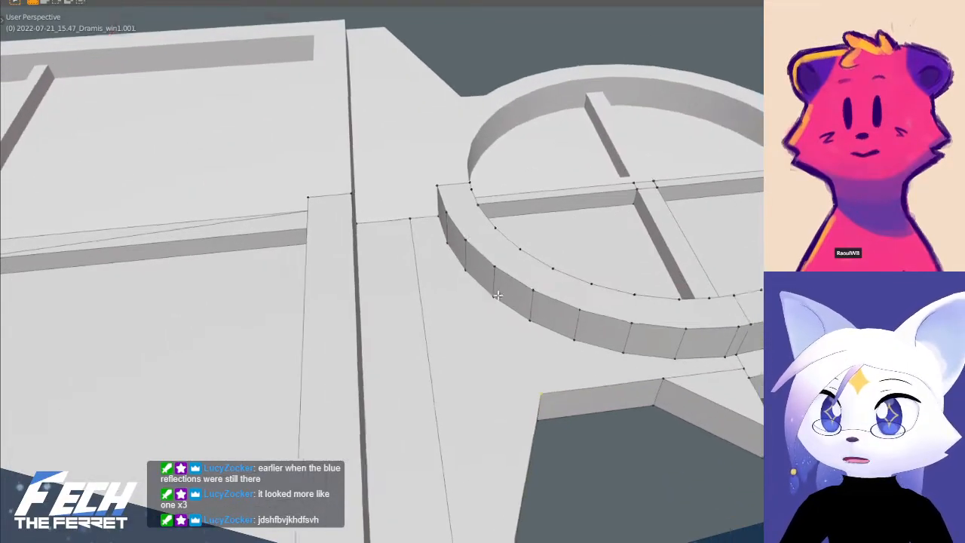
pyautogui.moveTo(566, 298); pyautogui.dragTo(741, 352, button='middle')
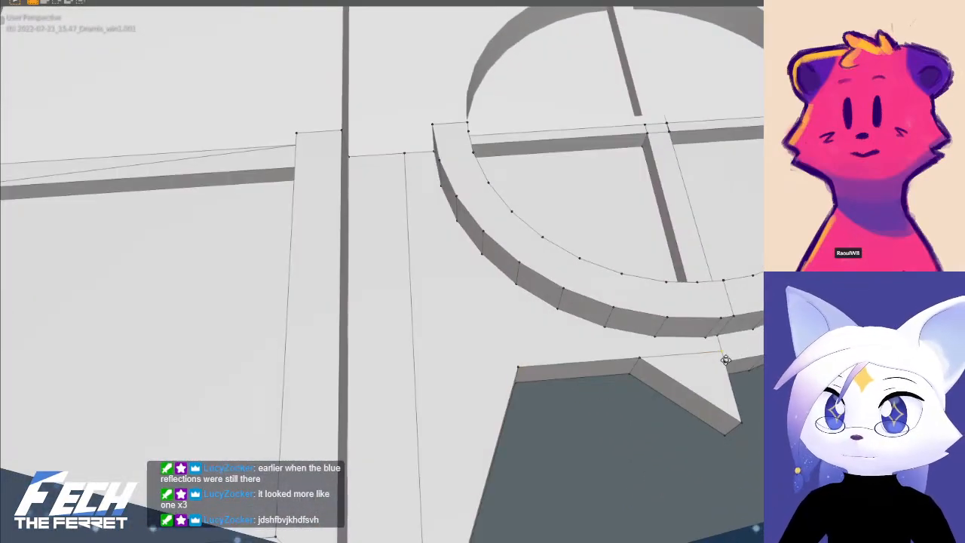
pyautogui.click(725, 360)
pyautogui.scroll(-4, 503, 358)
pyautogui.moveTo(452, 308); pyautogui.dragTo(566, 263, button='middle')
pyautogui.scroll(-2, 526, 268)
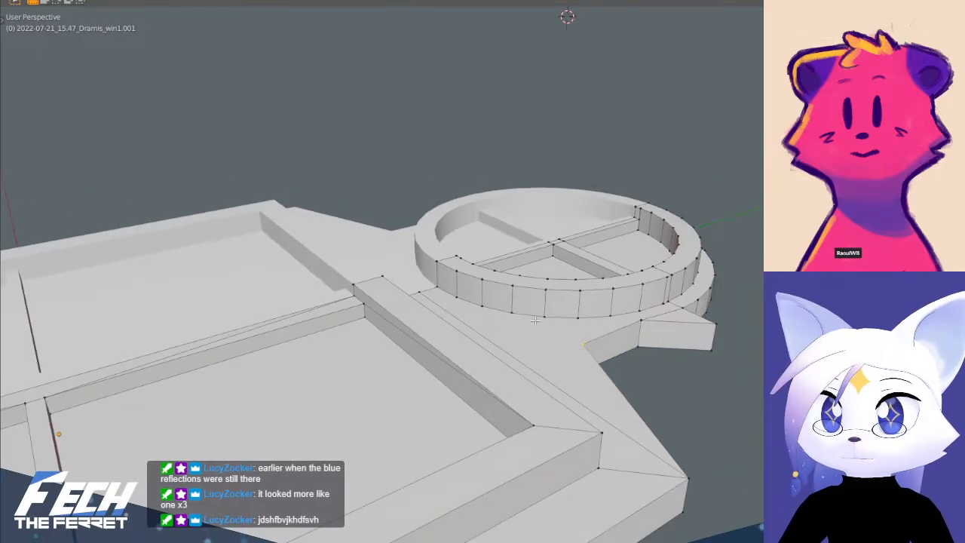
pyautogui.moveTo(540, 346); pyautogui.dragTo(515, 360, button='middle')
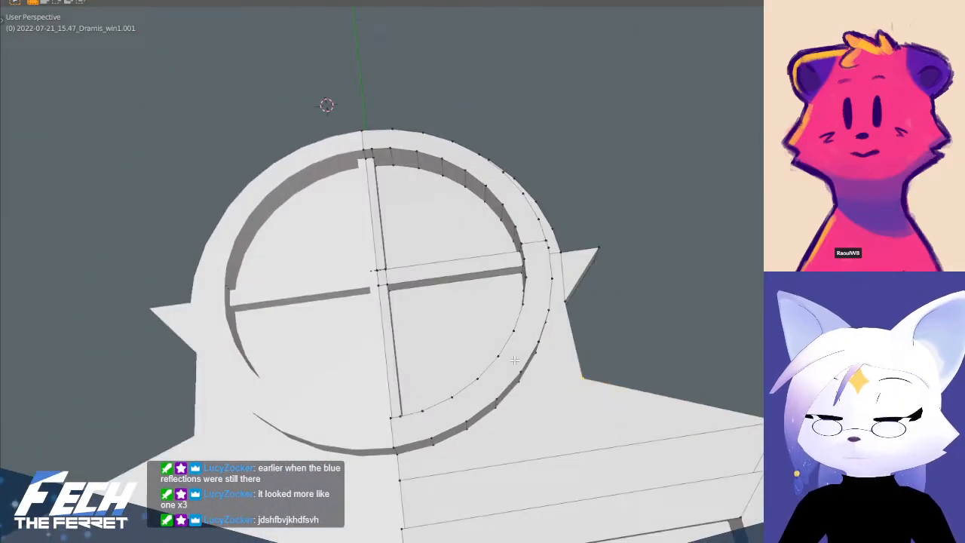
# - Snap the stray vertices at the crossbar intersection of the round window onto the adjoining crossbar corners
pyautogui.scroll(-1, 451, 322)
pyautogui.scroll(6, 452, 298)
pyautogui.keyDown('shift'); pyautogui.moveTo(282, 228); pyautogui.dragTo(566, 379, button='middle'); pyautogui.keyUp('shift')
pyautogui.scroll(6, 565, 379)
pyautogui.moveTo(634, 390); pyautogui.dragTo(344, 273, button='middle')
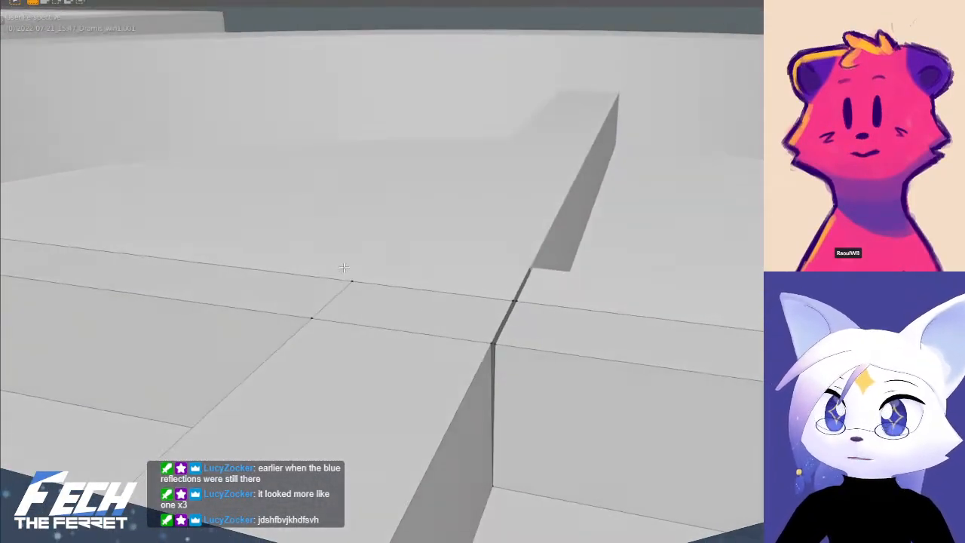
pyautogui.moveTo(508, 376); pyautogui.dragTo(502, 373)
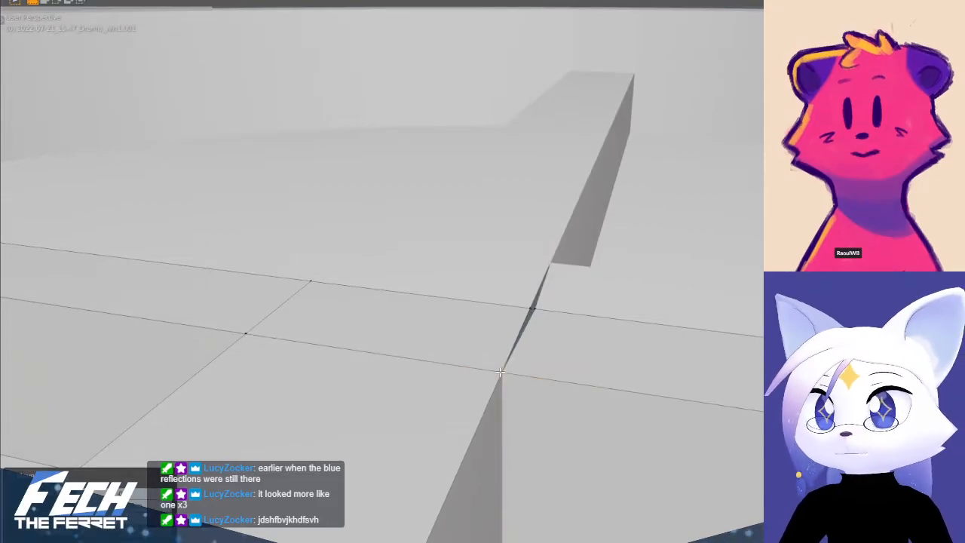
pyautogui.moveTo(528, 304); pyautogui.dragTo(525, 306)
# - Move the two centre-line vertices at the crossbar intersection onto the opposite ends of the vertical crossbar
pyautogui.scroll(-4, 476, 309)
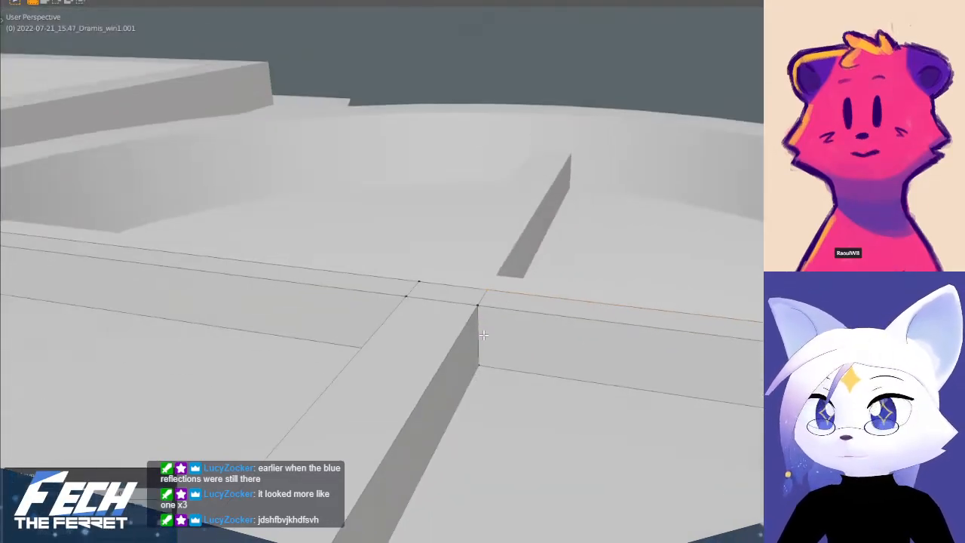
pyautogui.moveTo(424, 307); pyautogui.dragTo(451, 363, button='middle')
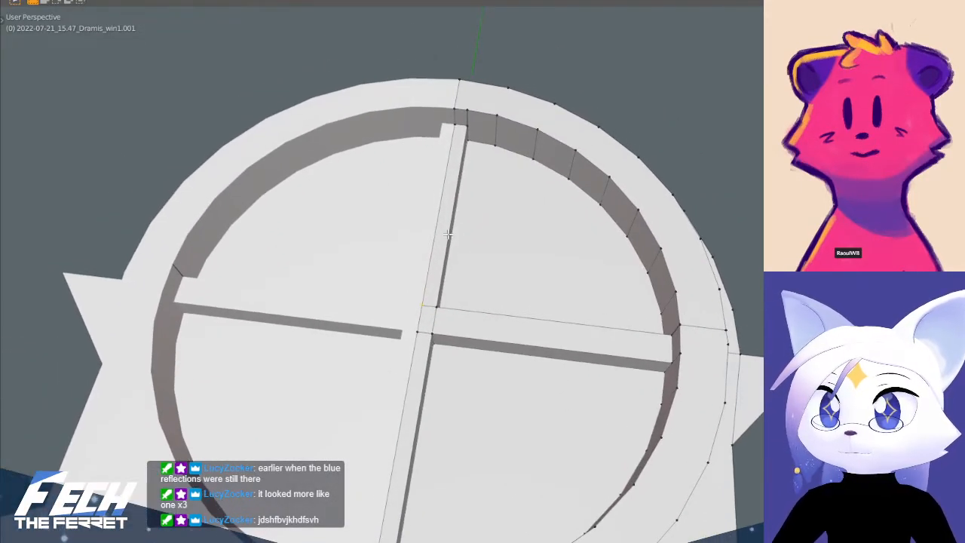
pyautogui.click(453, 126)
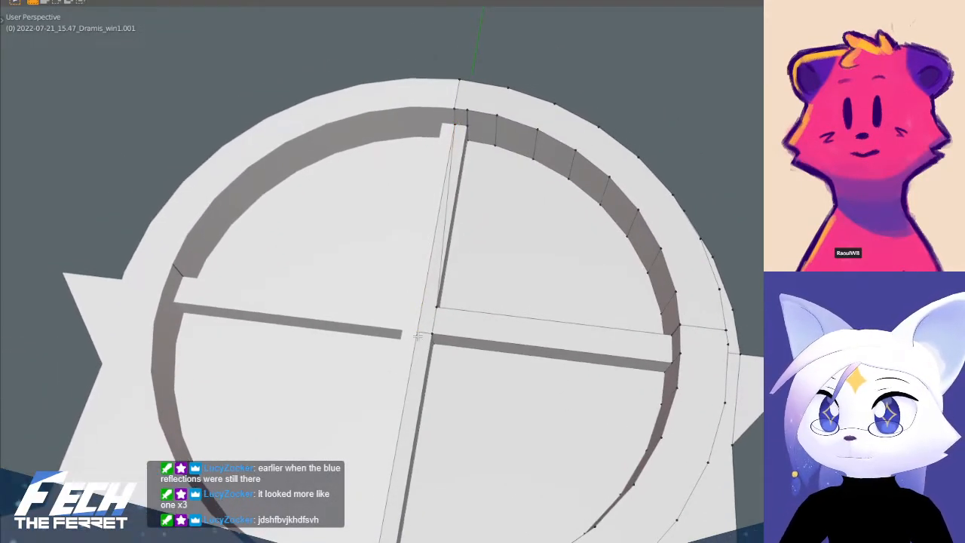
pyautogui.scroll(-3, 400, 405)
pyautogui.moveTo(425, 371); pyautogui.dragTo(525, 306, button='middle')
pyautogui.click(526, 294)
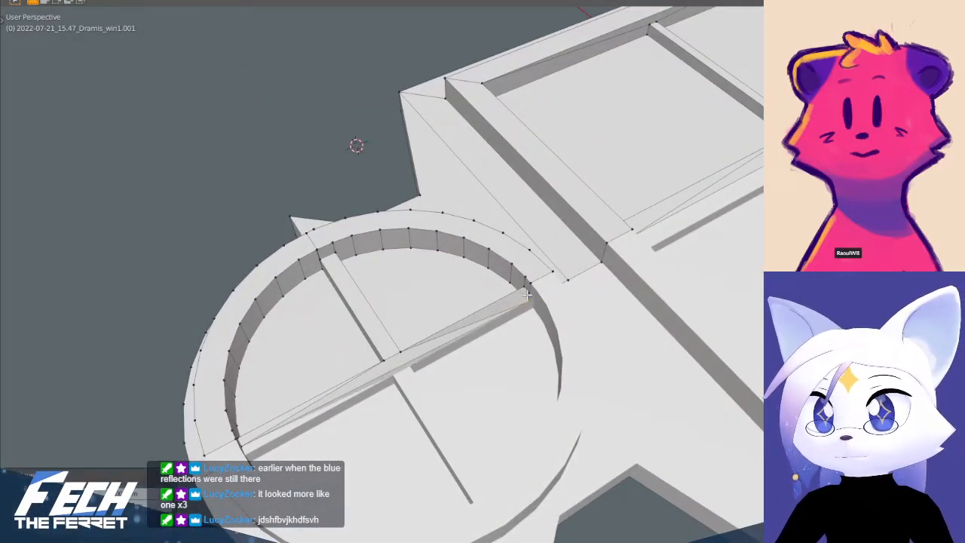
pyautogui.hotkey('ctrl', 'z')
pyautogui.press('g')
pyautogui.click(530, 289)
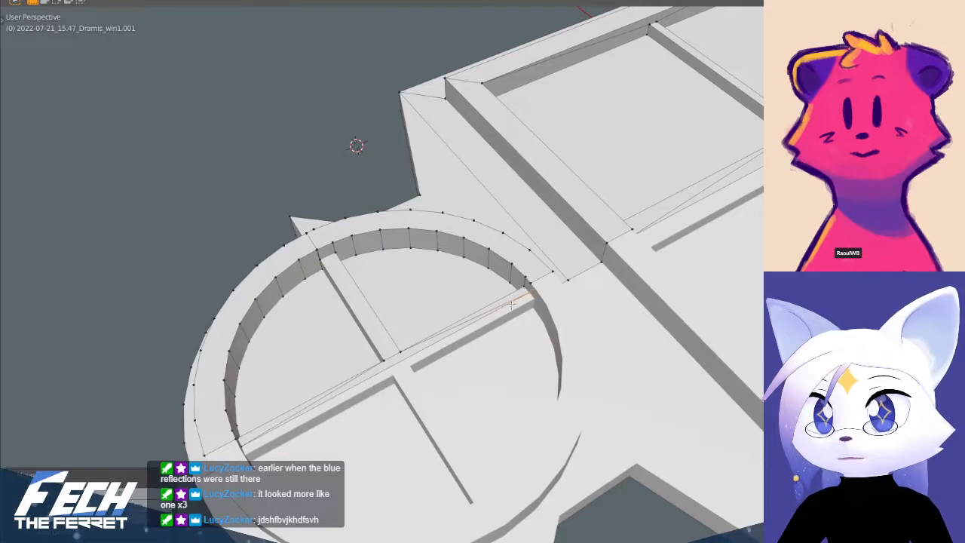
# - Snap the stray vertex at the horizontal crossbar's end onto the adjoining vertex on the round window's inner wall
pyautogui.moveTo(375, 249); pyautogui.dragTo(463, 303, button='middle')
pyautogui.scroll(5, 393, 141)
pyautogui.scroll(6, 463, 303)
pyautogui.click(427, 362)
pyautogui.press('g')
pyautogui.click(426, 363)
pyautogui.moveTo(431, 433); pyautogui.dragTo(471, 273, button='middle')
pyautogui.click(462, 438)
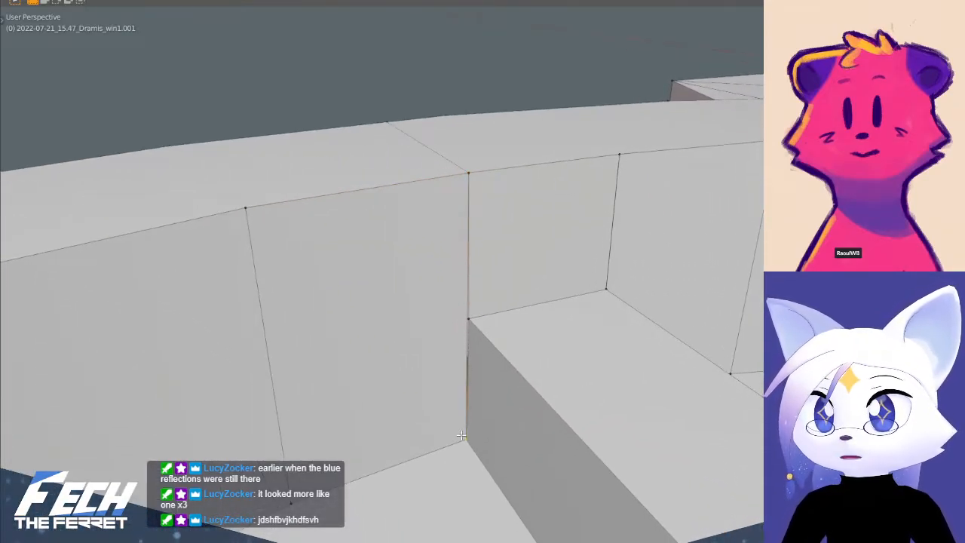
pyautogui.scroll(2, 463, 437)
pyautogui.press('g')
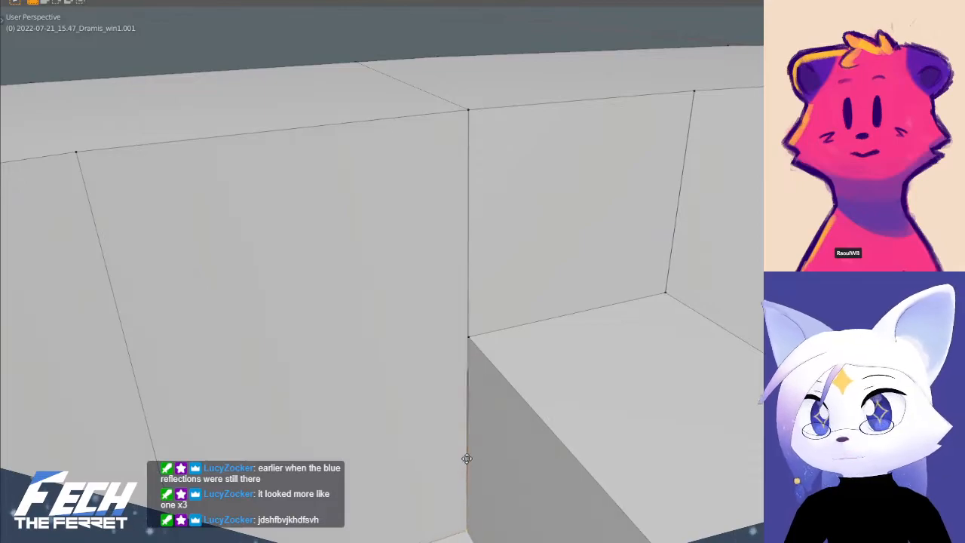
pyautogui.rightClick(419, 427)
# - Try single-axis moves along Y and Z to align the crossbar end's upper corner with the inner rim vertex above it
pyautogui.moveTo(472, 331); pyautogui.dragTo(427, 311, button='middle')
pyautogui.press('y')
pyautogui.keyDown('ctrl'); pyautogui.click(473, 111); pyautogui.keyUp('ctrl')
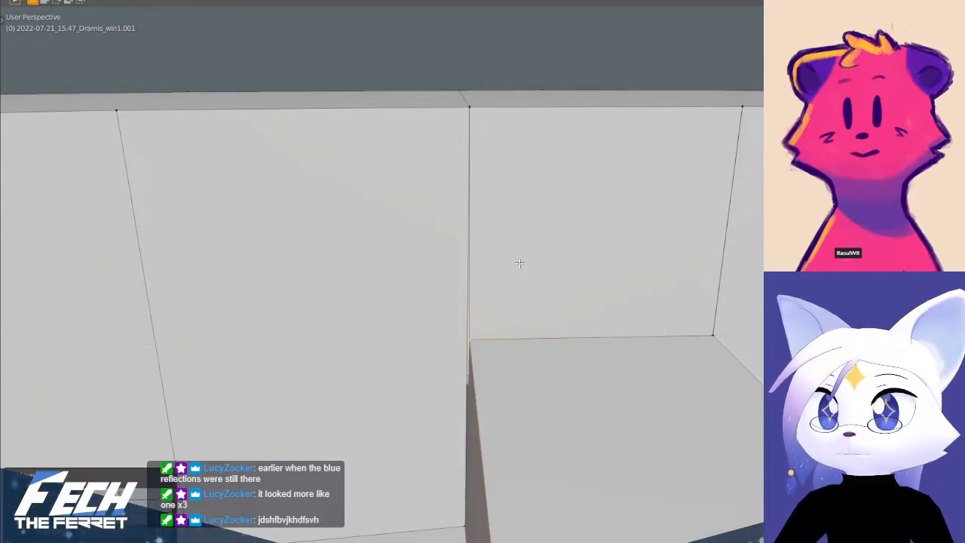
pyautogui.moveTo(514, 276); pyautogui.dragTo(471, 338, button='middle')
pyautogui.press('g')
pyautogui.press('z')
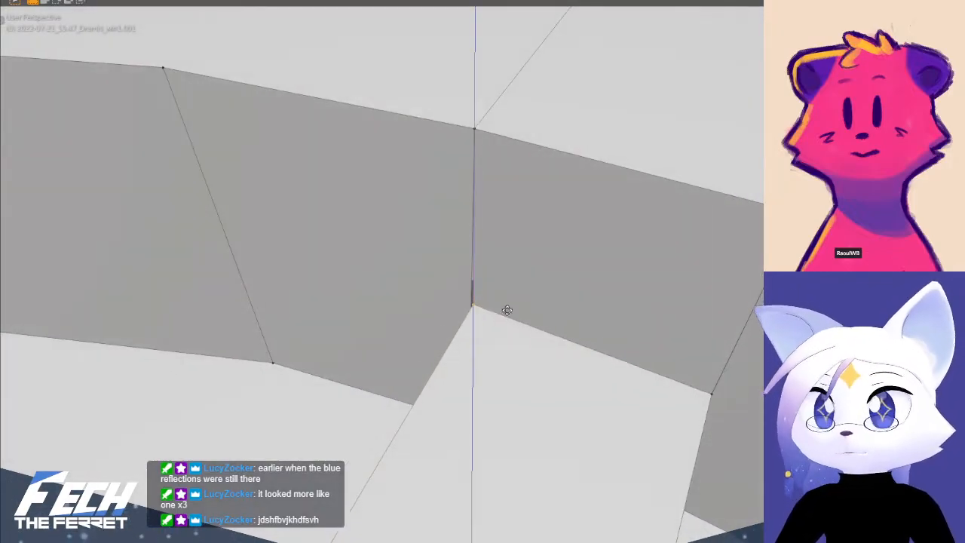
pyautogui.rightClick(485, 318)
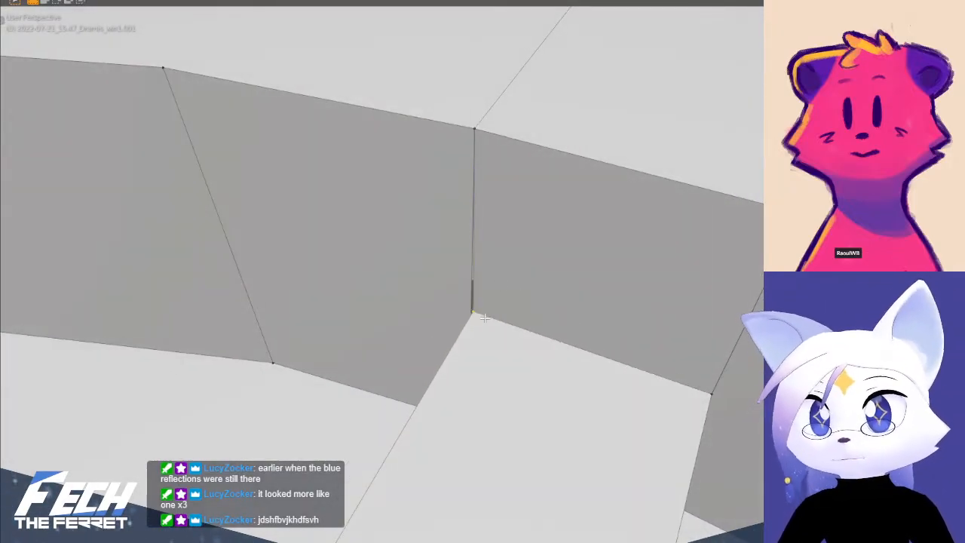
# - Align the crossbar end's upper corner with the inner rim vertex above it, moving it only in the XY plane
pyautogui.hotkey('shift', 'z')
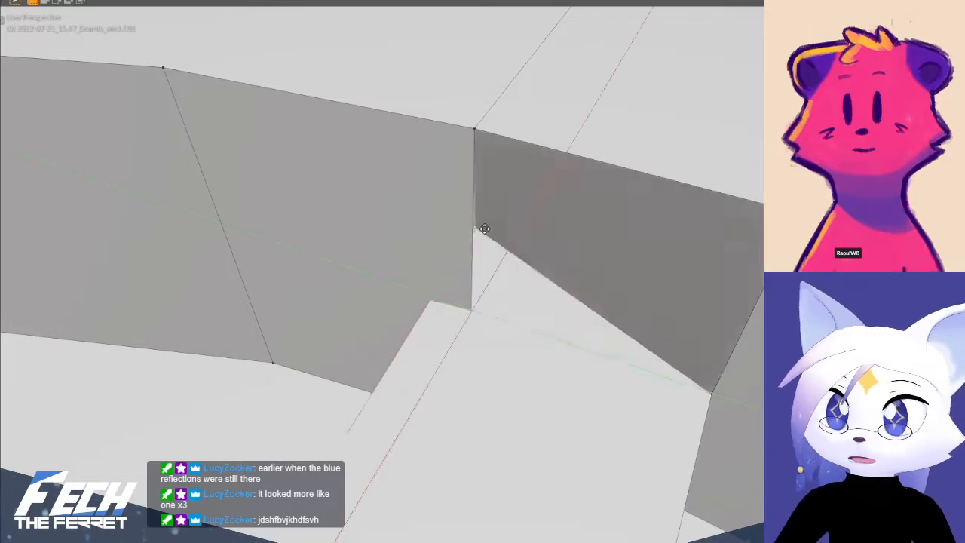
pyautogui.click(473, 120)
pyautogui.moveTo(501, 290); pyautogui.dragTo(580, 275, button='middle')
pyautogui.moveTo(580, 264); pyautogui.dragTo(478, 206, button='middle')
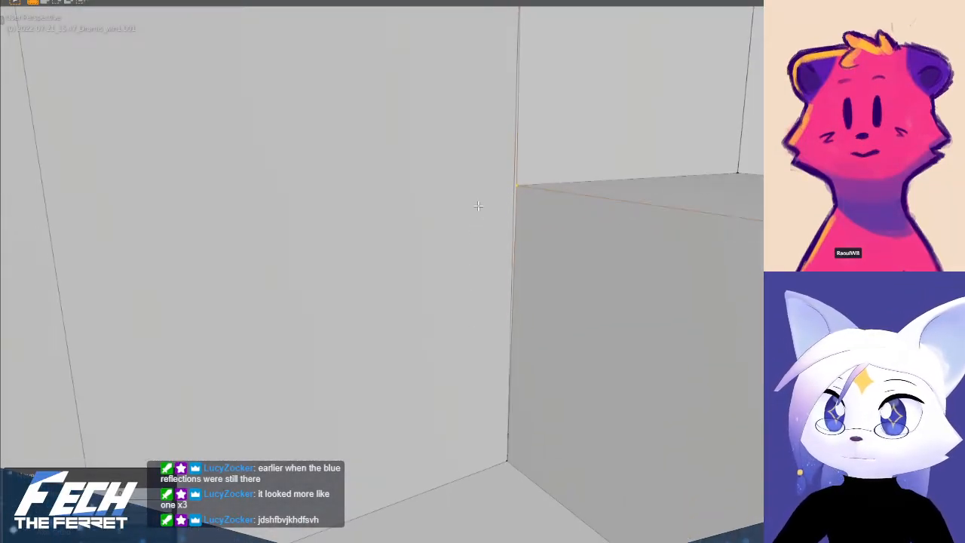
# - Snap the separate rim vertex above the horizontal crossbar's end onto the adjoining rim corner to close the narrow gap
pyautogui.moveTo(478, 206); pyautogui.dragTo(448, 122, button='middle')
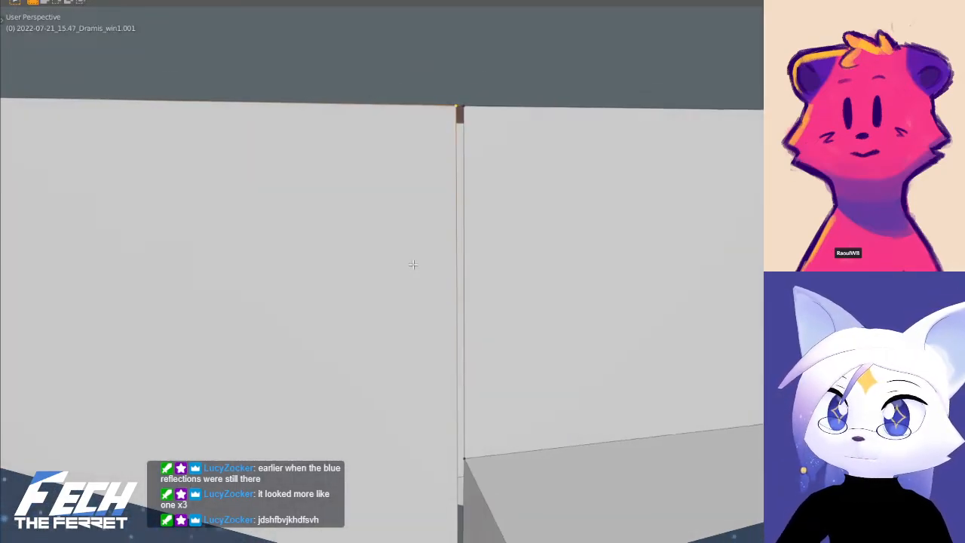
pyautogui.moveTo(430, 269); pyautogui.dragTo(515, 322, button='middle')
pyautogui.moveTo(495, 355); pyautogui.dragTo(495, 329, button='middle')
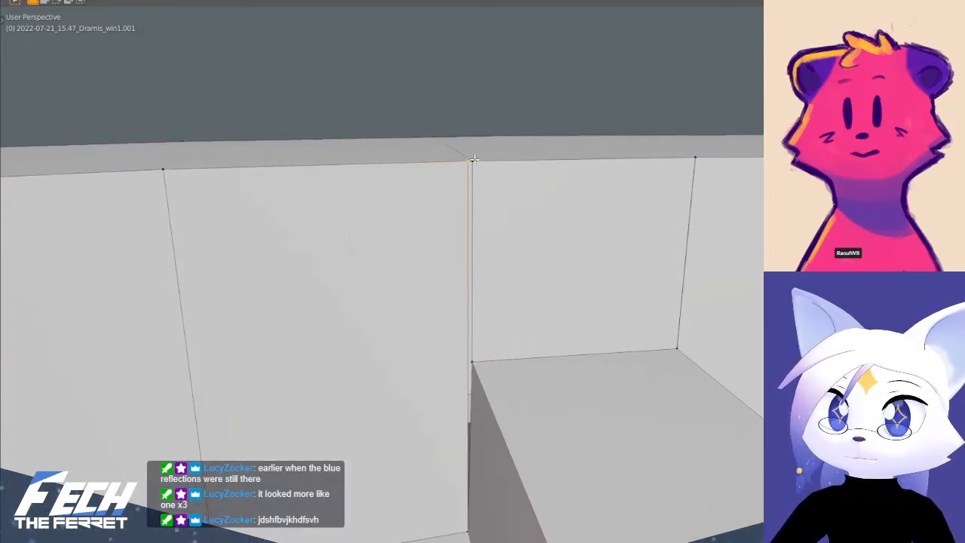
pyautogui.click(474, 159)
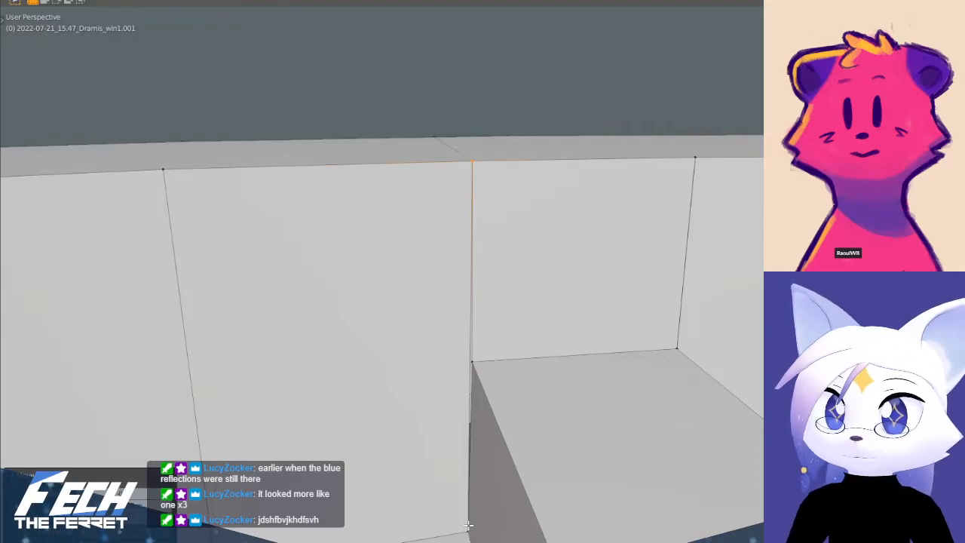
# - Align the inner wall's bottom vertex beside the crossbar with the rim corner above it, keeping its height
pyautogui.click(468, 525)
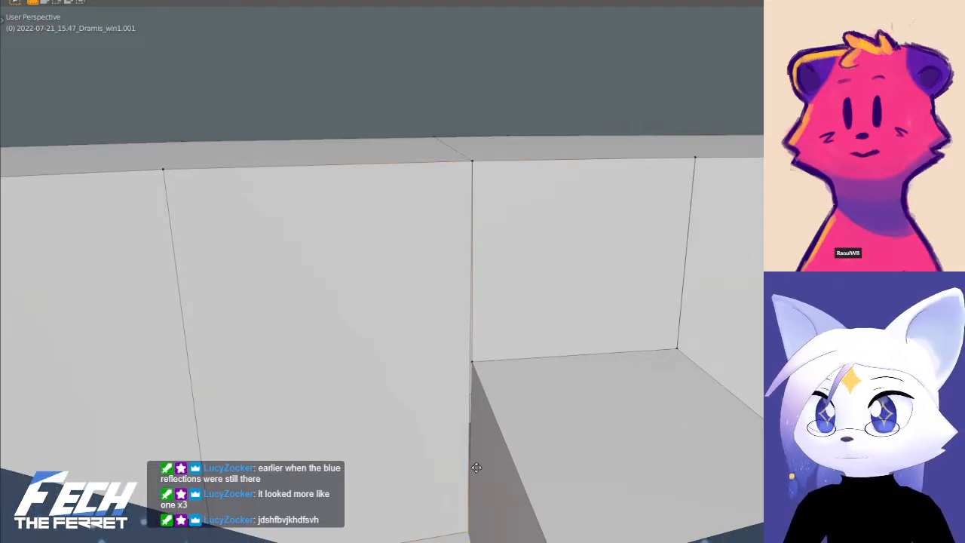
pyautogui.press('g')
pyautogui.press('x')
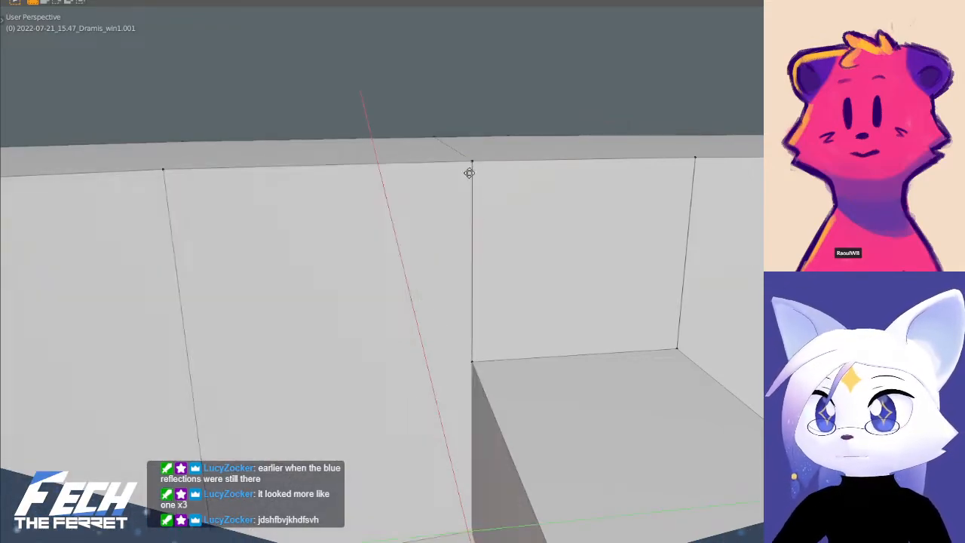
pyautogui.click(469, 157)
# - Dissolve the redundant edge path running down the round window's outer wall and across the base ledge to the spike
pyautogui.moveTo(468, 368); pyautogui.dragTo(501, 341, button='middle')
pyautogui.moveTo(560, 275); pyautogui.dragTo(454, 363, button='middle')
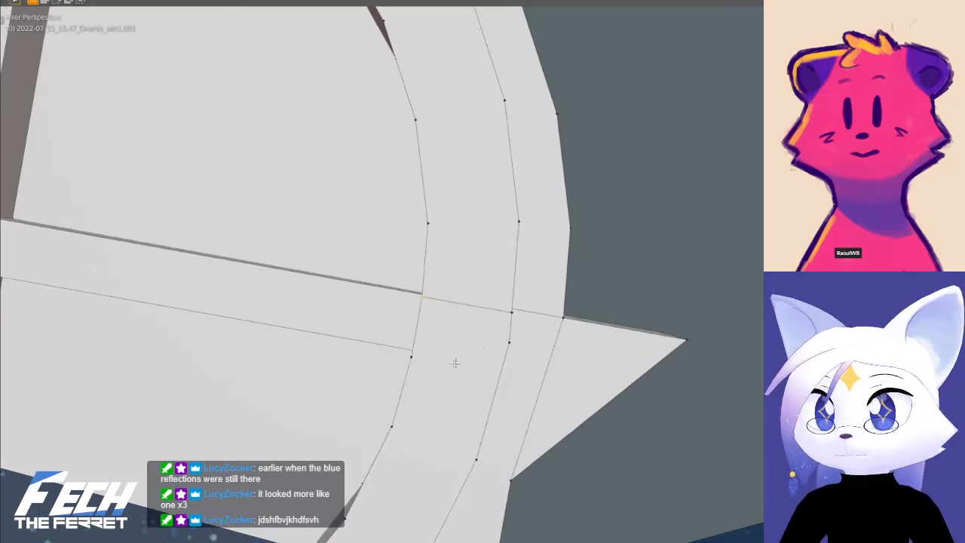
pyautogui.moveTo(274, 130); pyautogui.dragTo(456, 278, button='middle')
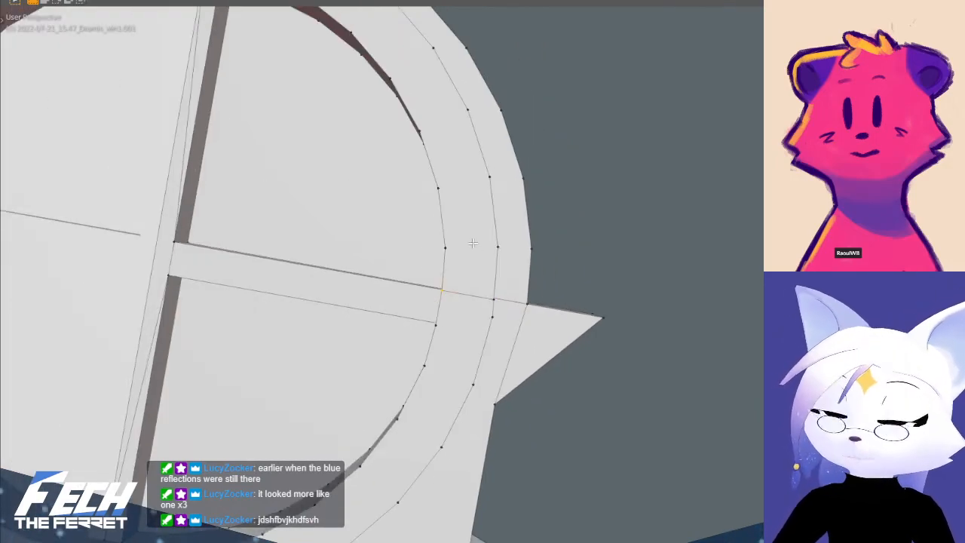
pyautogui.press('KP_7')
pyautogui.scroll(-3, 463, 260)
pyautogui.keyDown('shift'); pyautogui.moveTo(459, 280); pyautogui.dragTo(476, 261, button='middle'); pyautogui.keyUp('shift')
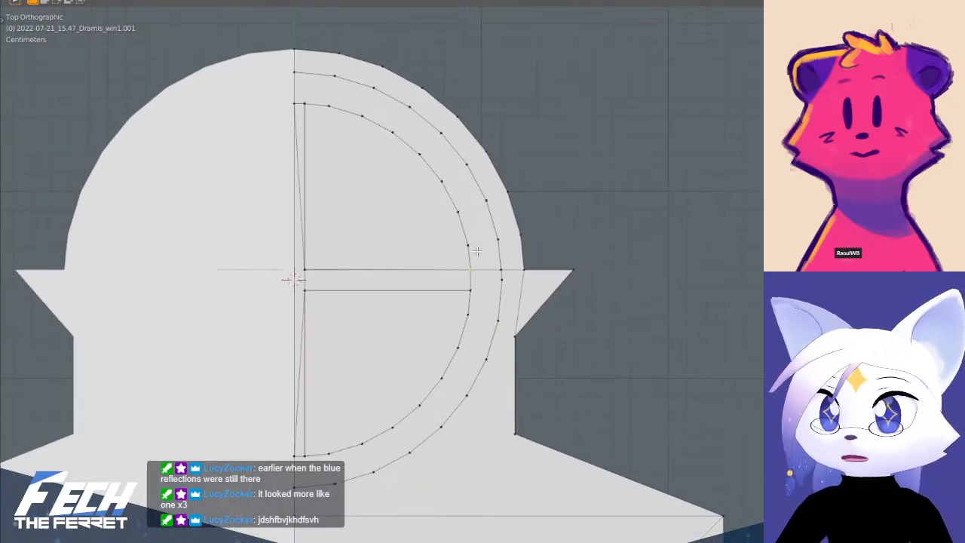
pyautogui.scroll(4, 477, 251)
pyautogui.keyDown('shift'); pyautogui.moveTo(491, 324); pyautogui.dragTo(501, 174, button='middle'); pyautogui.keyUp('shift')
pyautogui.scroll(3, 405, 189)
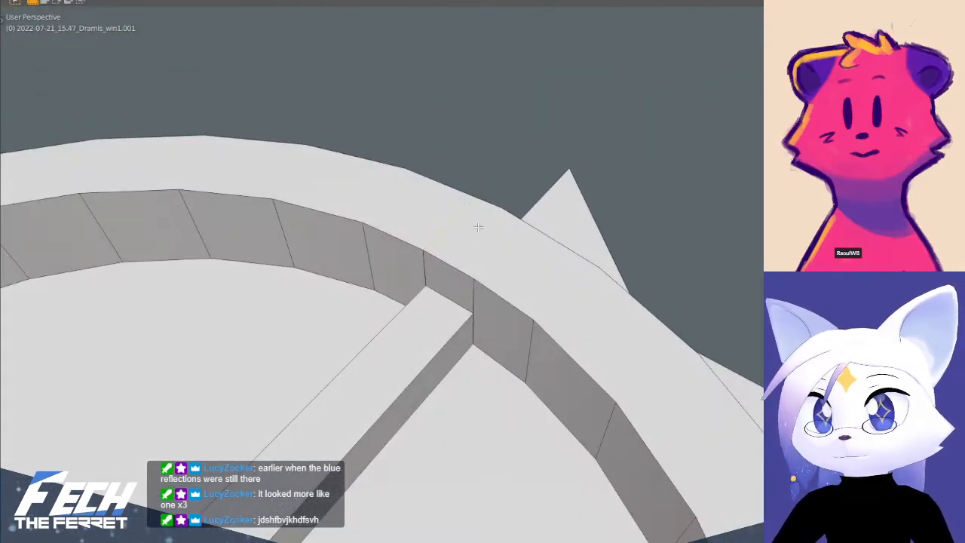
pyautogui.moveTo(485, 226); pyautogui.dragTo(274, 187, button='middle')
pyautogui.keyDown('ctrl'); pyautogui.click(487, 286); pyautogui.keyUp('ctrl')
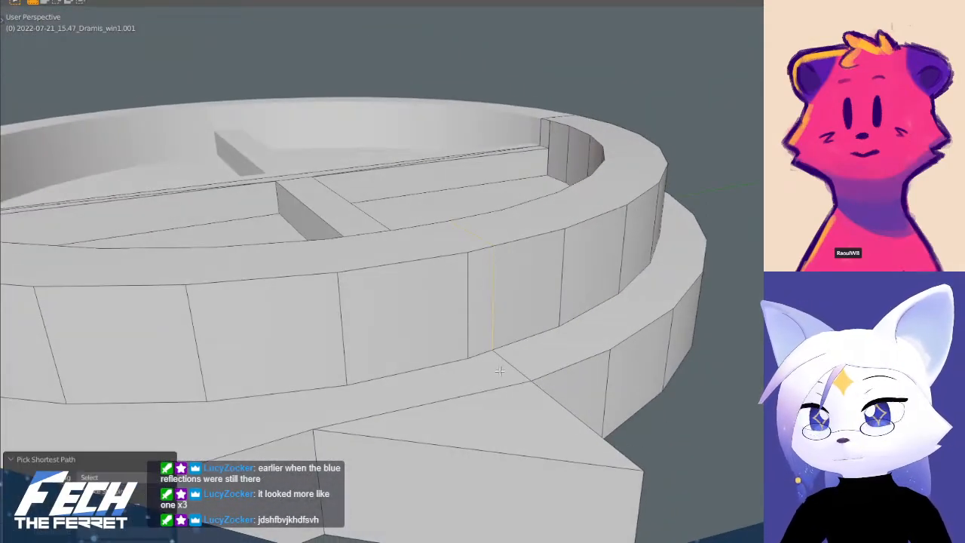
pyautogui.press('x')
pyautogui.click(517, 348)
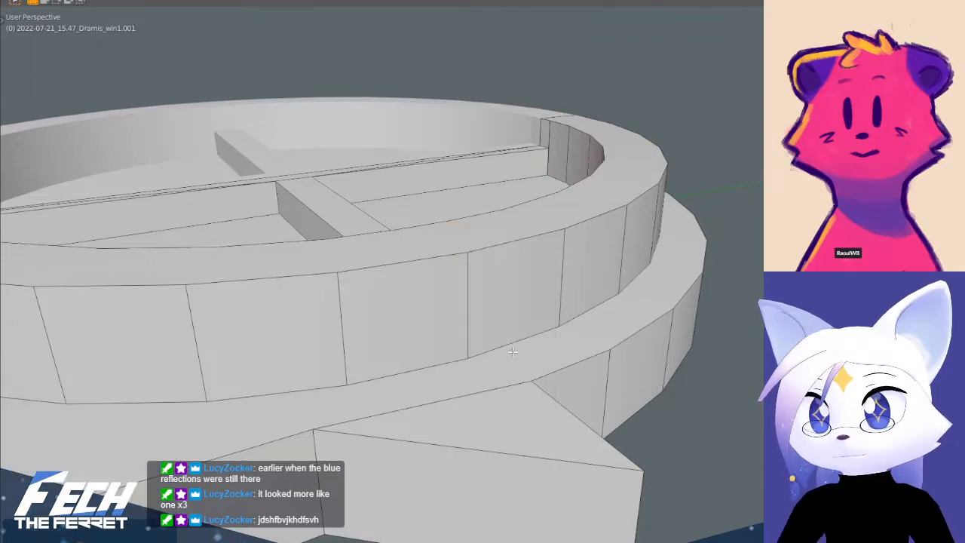
# - Merge all vertices of the window frame mesh by distance and clear the selection
pyautogui.scroll(-4, 490, 343)
pyautogui.moveTo(370, 292); pyautogui.dragTo(553, 376, button='middle')
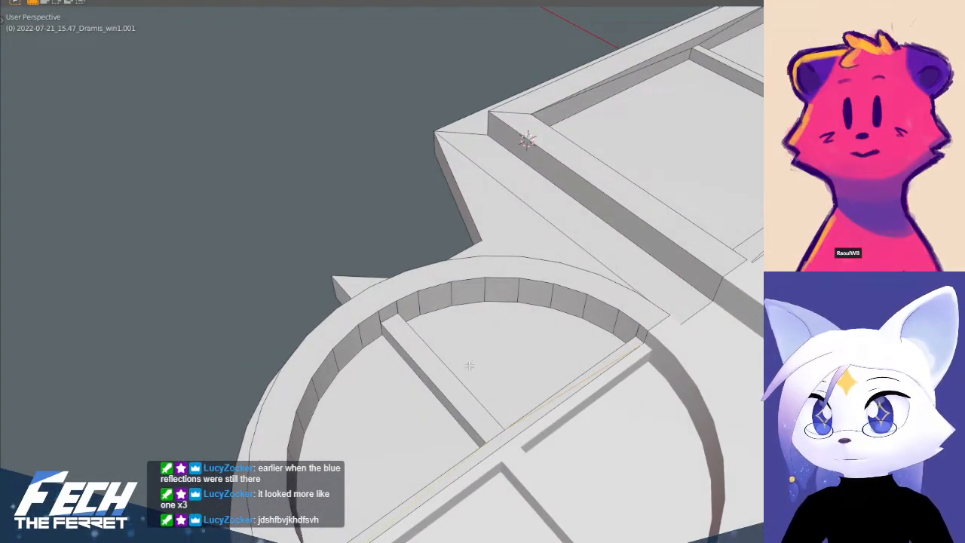
pyautogui.scroll(-5, 469, 368)
pyautogui.moveTo(469, 367); pyautogui.dragTo(556, 337, button='middle')
pyautogui.press('a')
pyautogui.press('m')
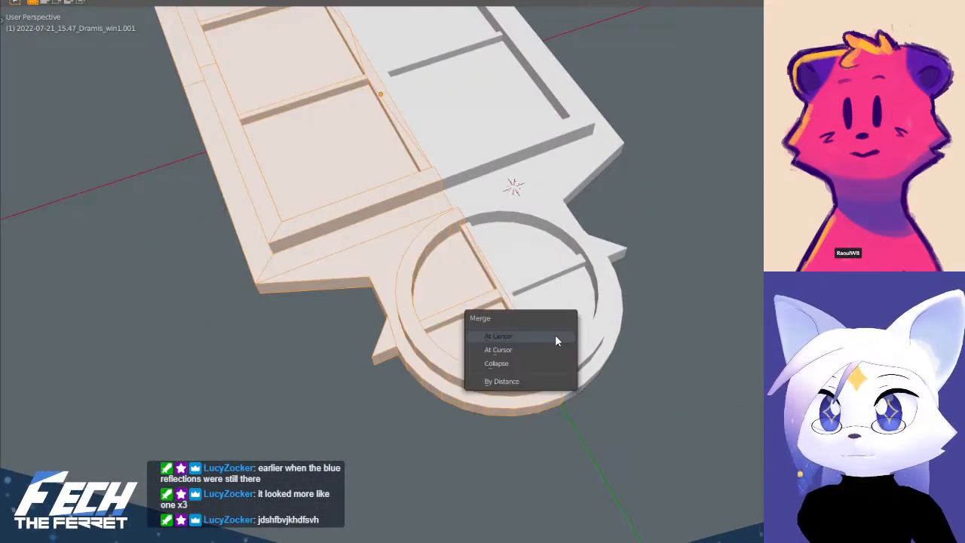
pyautogui.click(503, 381)
pyautogui.scroll(3, 694, 368)
pyautogui.hotkey('alt', 'a')
pyautogui.keyDown('shift'); pyautogui.moveTo(465, 279); pyautogui.dragTo(494, 280, button='middle'); pyautogui.keyUp('shift')
pyautogui.scroll(-6, 510, 213)
pyautogui.keyDown('shift'); pyautogui.moveTo(510, 214); pyautogui.dragTo(704, 293, button='middle'); pyautogui.keyUp('shift')
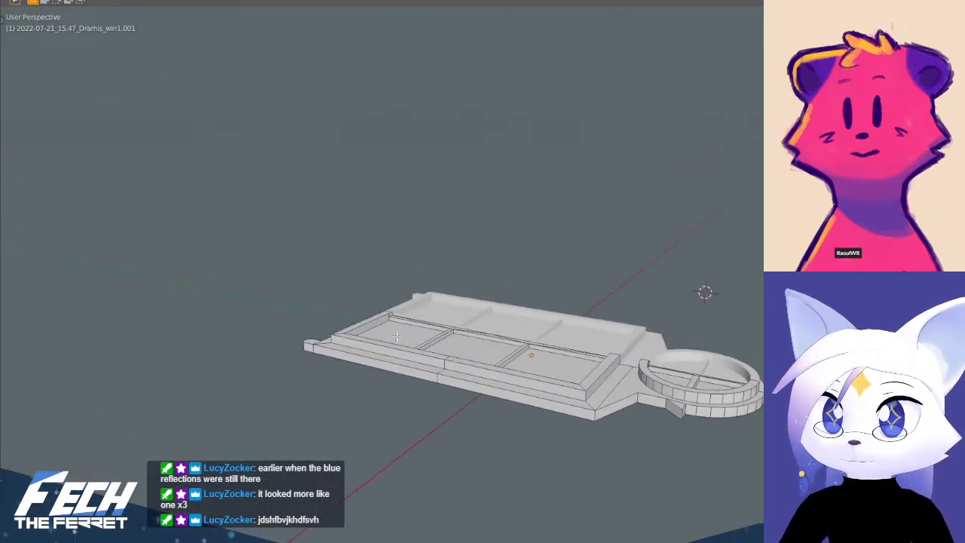
# - Change the snapping option and lower the upper geometry of the raised window frame and round rim, thinning the raised layer by about a third
pyautogui.press('KP_1')
pyautogui.scroll(7, 517, 325)
pyautogui.keyDown('shift'); pyautogui.moveTo(516, 325); pyautogui.dragTo(526, 199, button='middle'); pyautogui.keyUp('shift')
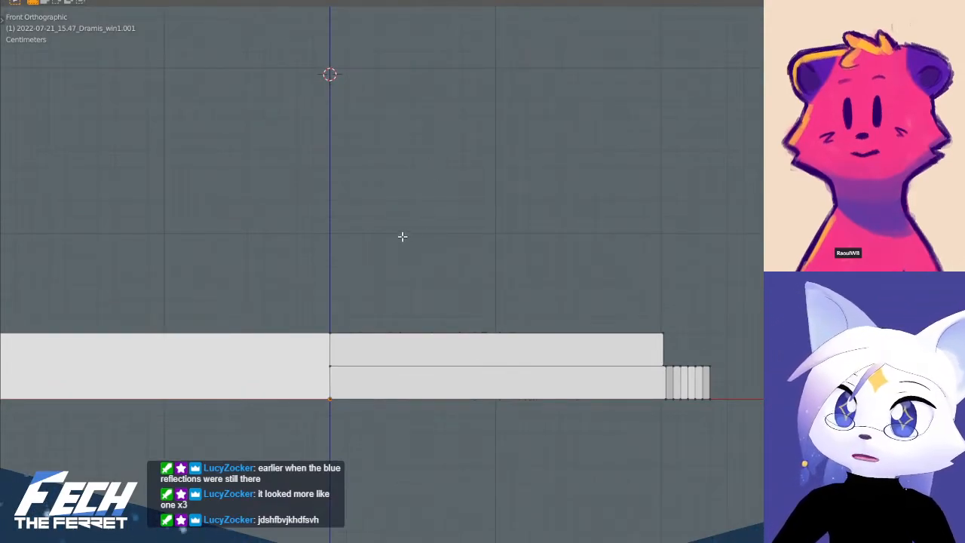
pyautogui.hotkey('alt', 'z')
pyautogui.press('b')
pyautogui.moveTo(273, 276)
pyautogui.mouseDown()
pyautogui.moveTo(559, 349)
pyautogui.moveTo(683, 349)
pyautogui.moveTo(691, 360)
pyautogui.moveTo(676, 365)
pyautogui.mouseUp()
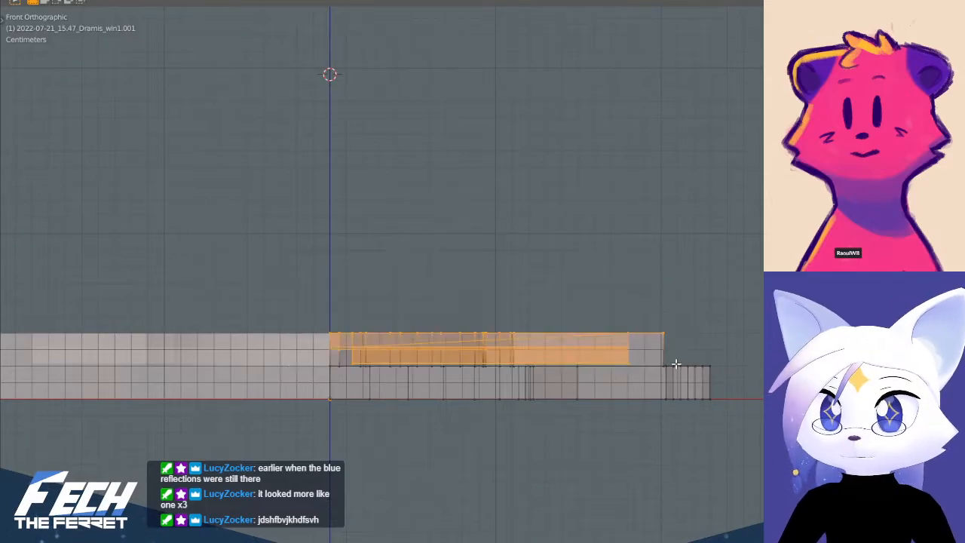
pyautogui.click(618, 290)
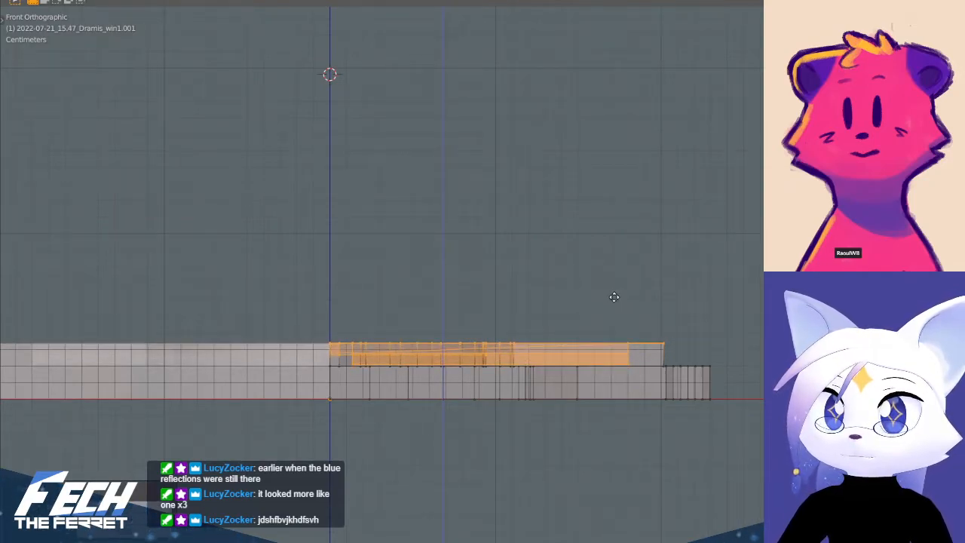
pyautogui.rightClick(614, 297)
pyautogui.click(521, 2)
pyautogui.click(551, 22)
pyautogui.press('g')
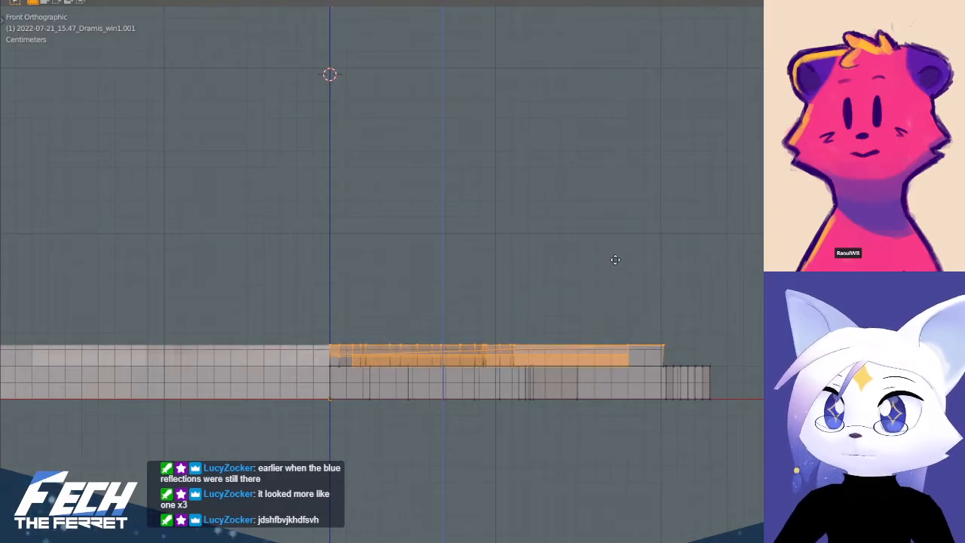
pyautogui.click(615, 260)
pyautogui.hotkey('alt', 'z')
# - Raise the three rectangular pane faces and the two round-window pane faces slightly along the Z axis, just above the base
pyautogui.moveTo(540, 276); pyautogui.dragTo(435, 374, button='middle')
pyautogui.scroll(-2, 468, 328)
pyautogui.click(638, 307)
pyautogui.scroll(2, 551, 305)
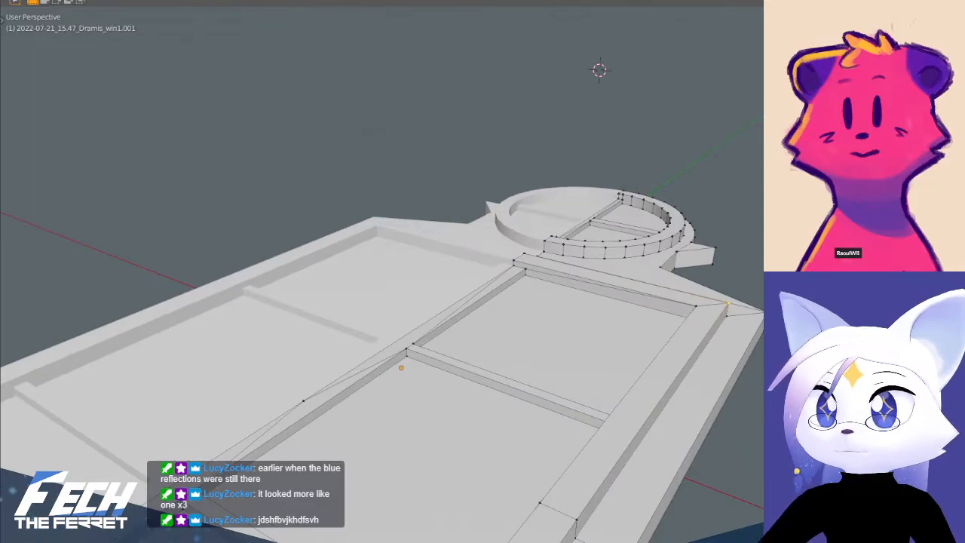
pyautogui.click(440, 392)
pyautogui.keyDown('shift'); pyautogui.click(488, 346); pyautogui.keyUp('shift')
pyautogui.keyDown('shift'); pyautogui.moveTo(331, 433); pyautogui.dragTo(381, 326, button='middle'); pyautogui.keyUp('shift')
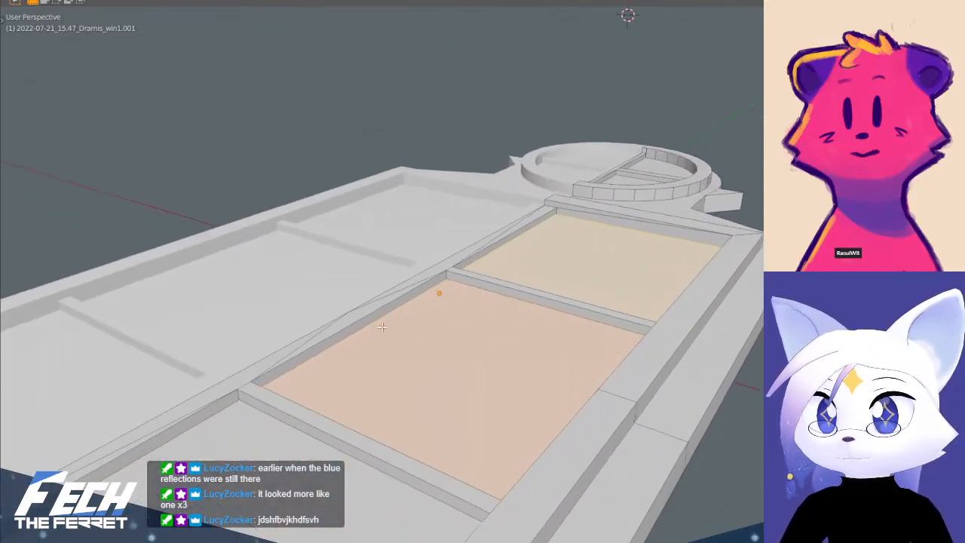
pyautogui.keyDown('shift'); pyautogui.click(274, 452); pyautogui.keyUp('shift')
pyautogui.keyDown('shift'); pyautogui.moveTo(503, 280); pyautogui.dragTo(388, 446, button='middle'); pyautogui.keyUp('shift')
pyautogui.keyDown('shift'); pyautogui.click(525, 337); pyautogui.keyUp('shift')
pyautogui.keyDown('shift'); pyautogui.click(555, 307); pyautogui.keyUp('shift')
pyautogui.moveTo(532, 407); pyautogui.dragTo(482, 365, button='middle')
pyautogui.press('g')
pyautogui.press('z')
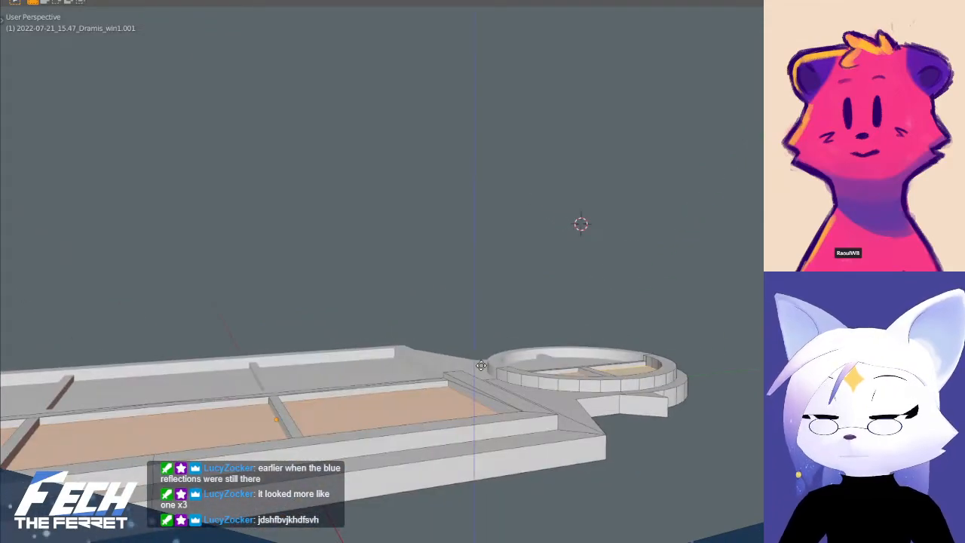
pyautogui.click(482, 364)
# - Align the top faces of the round window's crossbars with the height of the rectangular window's mullions, using snapping
pyautogui.moveTo(482, 364); pyautogui.dragTo(324, 396, button='middle')
pyautogui.moveTo(444, 377); pyautogui.dragTo(530, 295, button='middle')
pyautogui.press('KP_3')
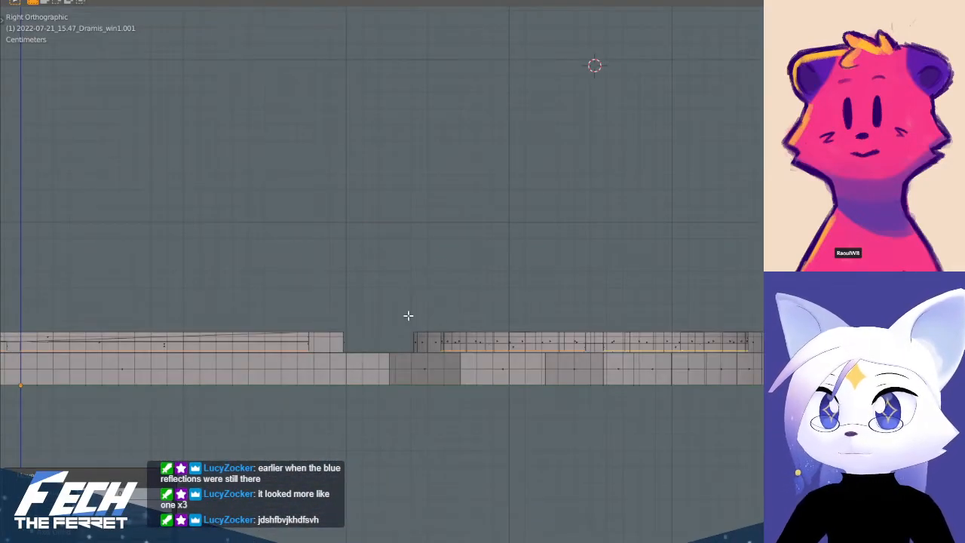
pyautogui.scroll(6, 521, 336)
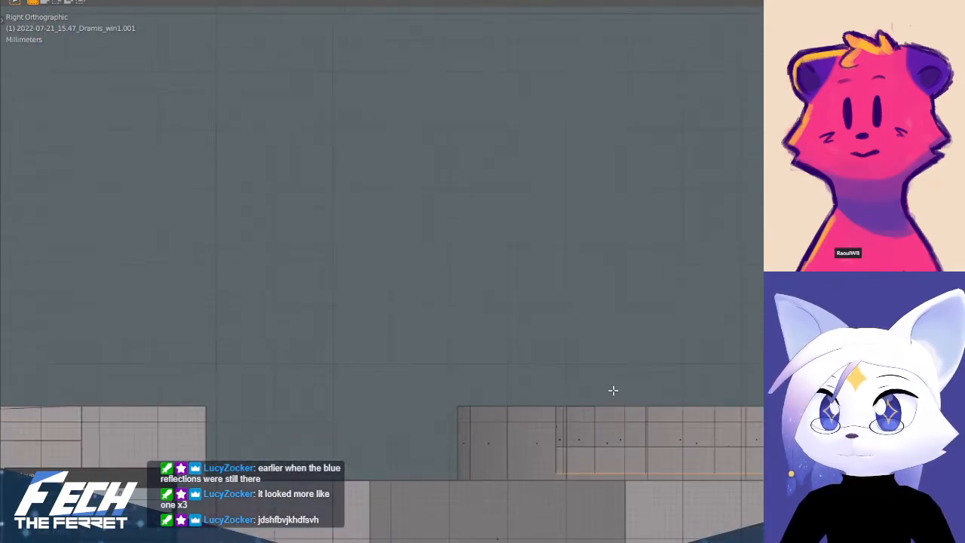
pyautogui.scroll(-3, 445, 336)
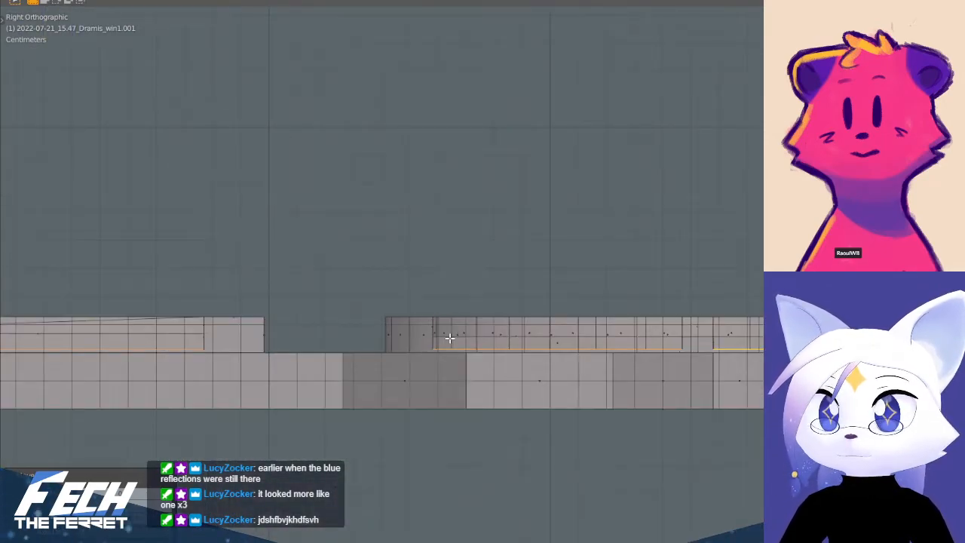
pyautogui.moveTo(495, 319); pyautogui.dragTo(516, 287, button='middle')
pyautogui.click(567, 248)
pyautogui.click(532, 210)
pyautogui.click(642, 217)
pyautogui.keyDown('shift'); pyautogui.click(714, 207); pyautogui.keyUp('shift')
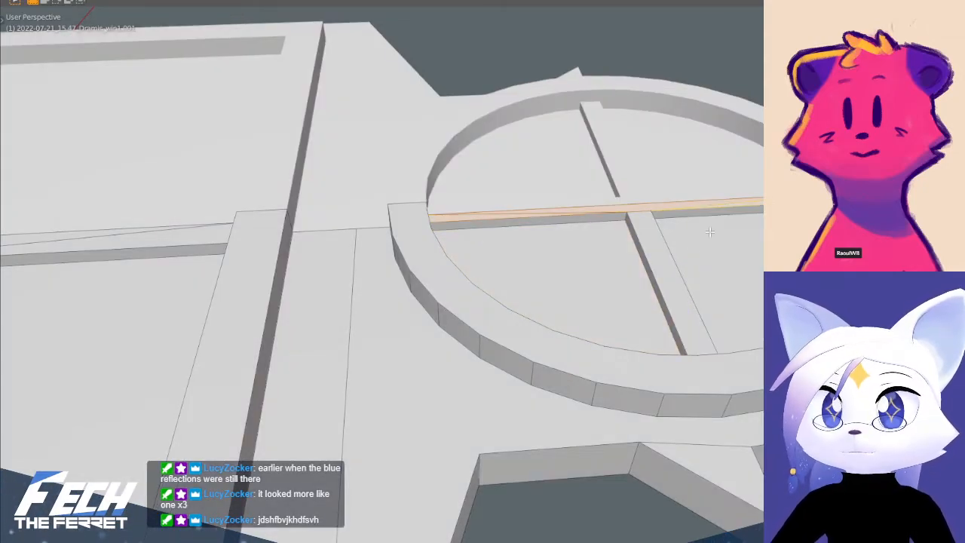
pyautogui.keyDown('shift'); pyautogui.click(661, 256); pyautogui.keyUp('shift')
pyautogui.hotkey('alt', 'z')
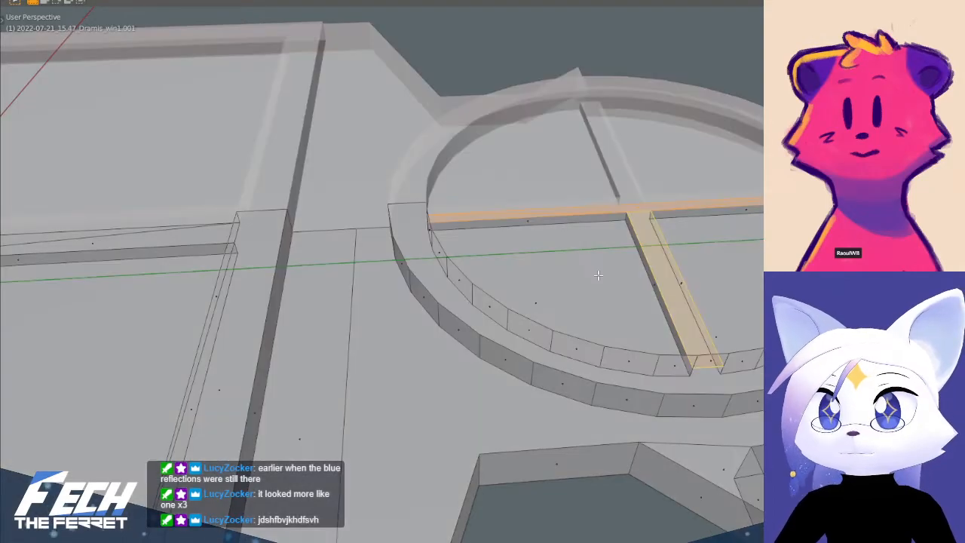
pyautogui.press('KP_3')
pyautogui.keyDown('shift'); pyautogui.moveTo(255, 336); pyautogui.dragTo(318, 327, button='middle'); pyautogui.keyUp('shift')
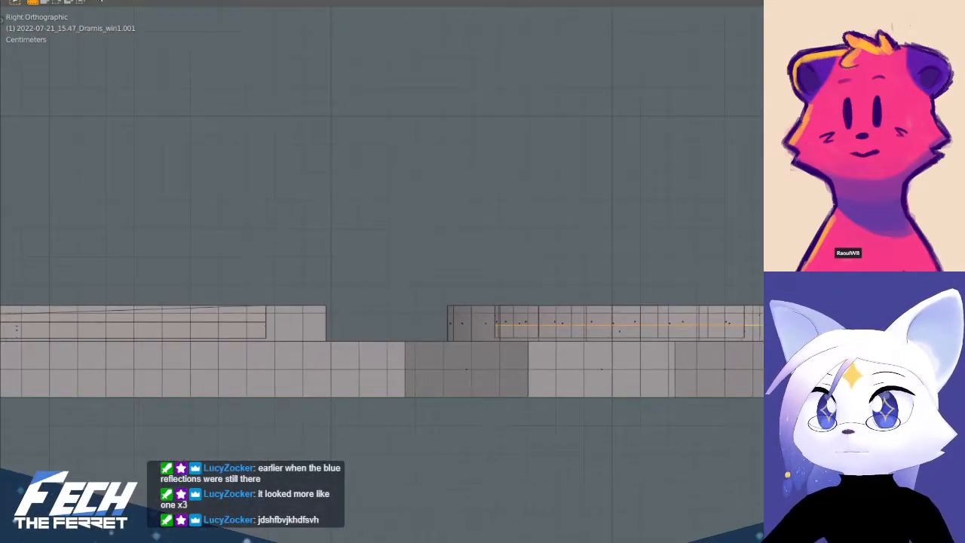
pyautogui.click(490, 2)
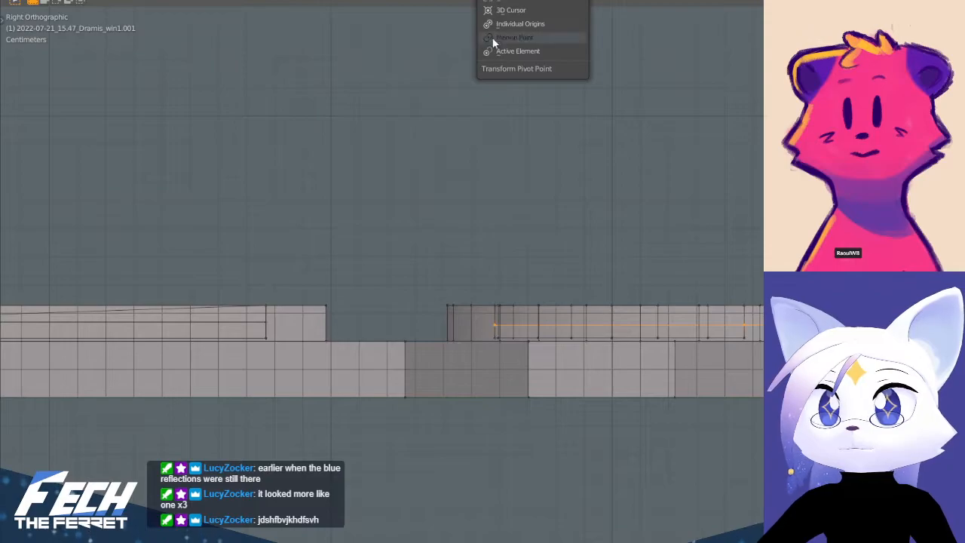
pyautogui.moveTo(520, 1)
pyautogui.click(505, 30)
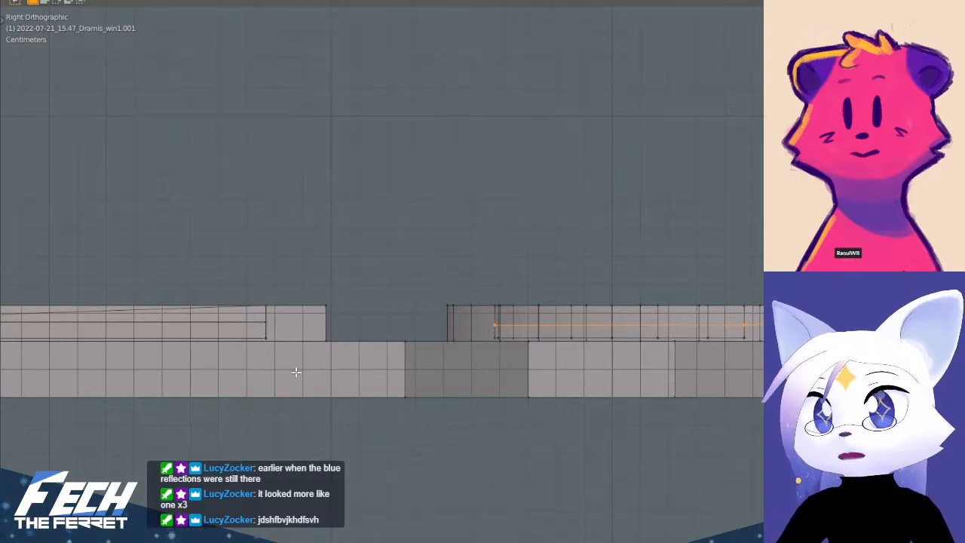
pyautogui.keyDown('shift'); pyautogui.moveTo(475, 288); pyautogui.dragTo(159, 28, button='middle'); pyautogui.keyUp('shift')
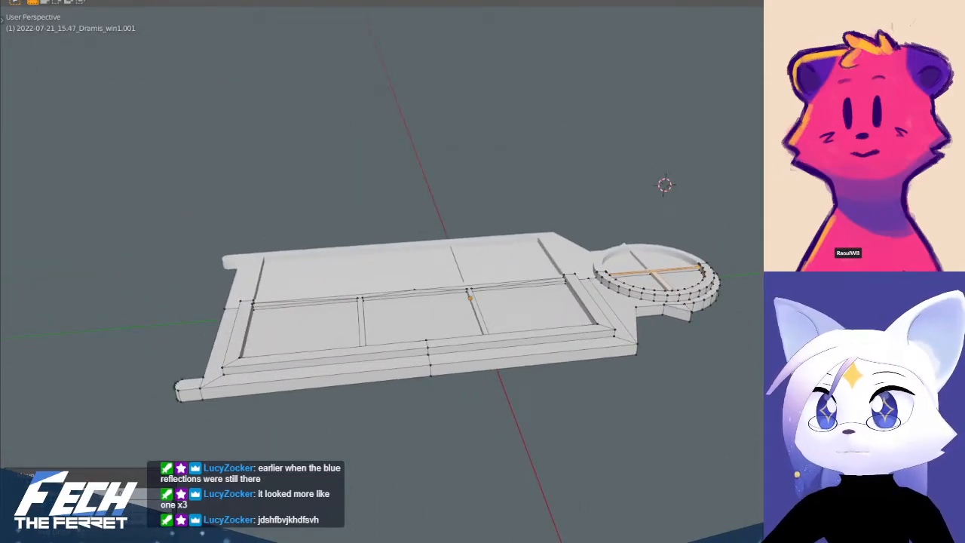
pyautogui.press('3')
pyautogui.click(322, 321)
pyautogui.keyDown('shift'); pyautogui.click(471, 313); pyautogui.keyUp('shift')
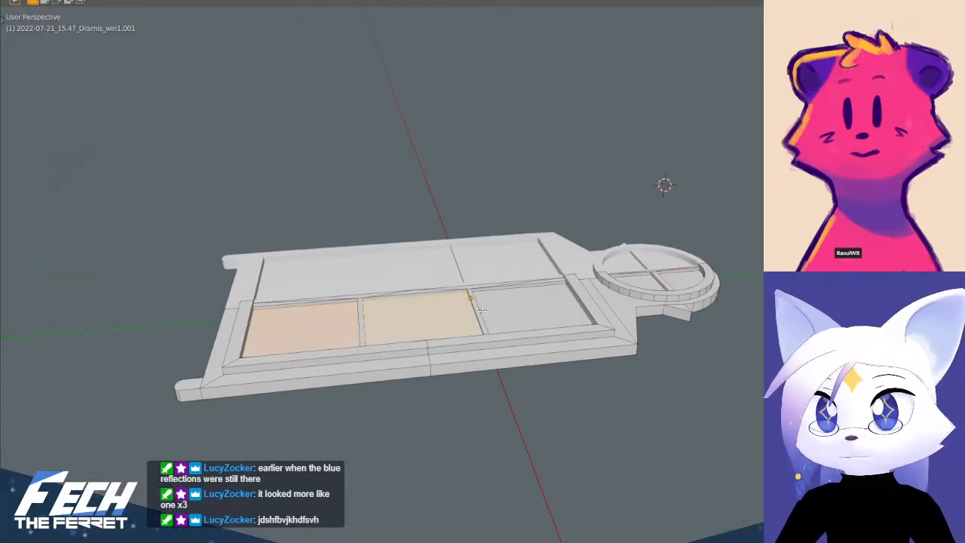
pyautogui.keyDown('shift'); pyautogui.click(528, 309); pyautogui.keyUp('shift')
pyautogui.press('KP_3')
pyautogui.scroll(1, 513, 286)
pyautogui.hotkey('alt', 'z')
pyautogui.scroll(4, 682, 376)
pyautogui.keyDown('shift'); pyautogui.moveTo(719, 388); pyautogui.dragTo(460, 295, button='middle'); pyautogui.keyUp('shift')
pyautogui.scroll(2, 645, 275)
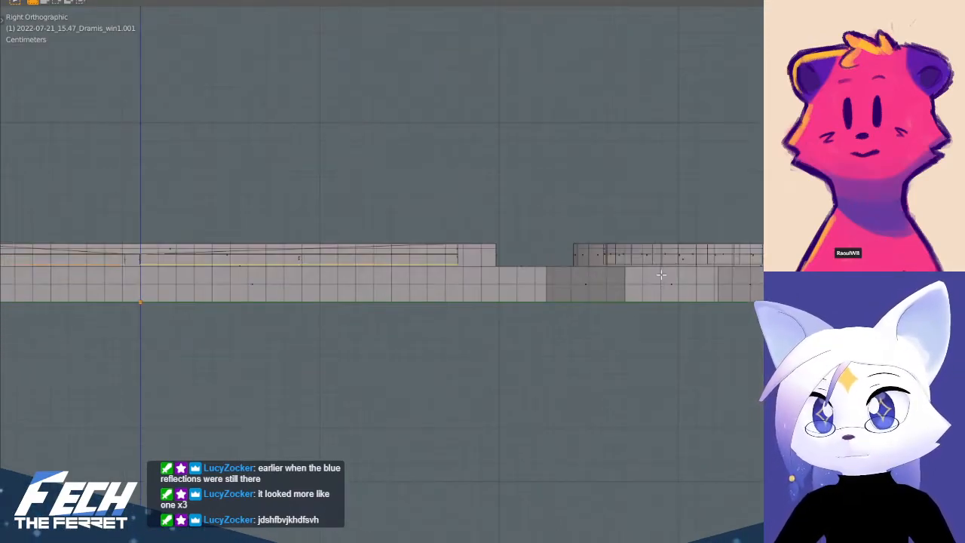
pyautogui.rightClick(443, 273)
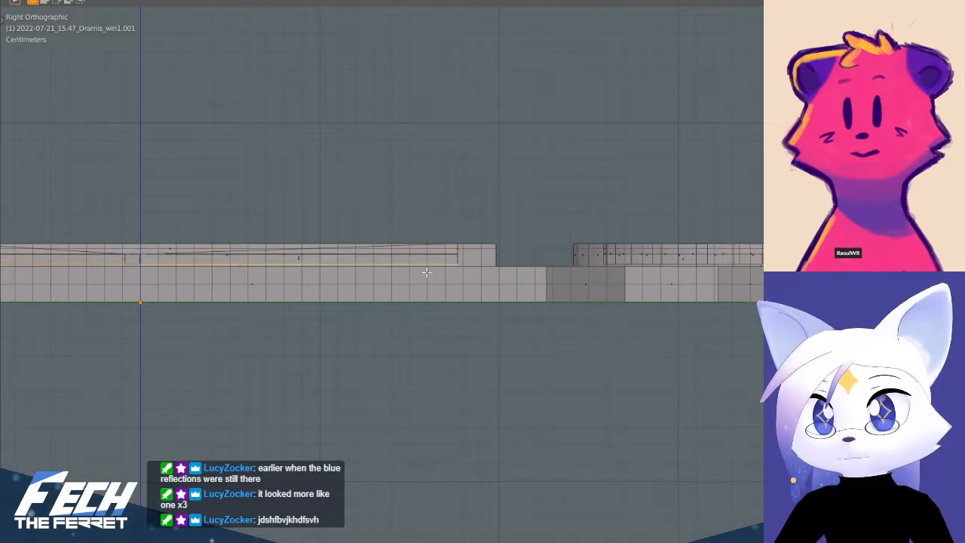
pyautogui.moveTo(332, 255); pyautogui.dragTo(459, 244, button='middle')
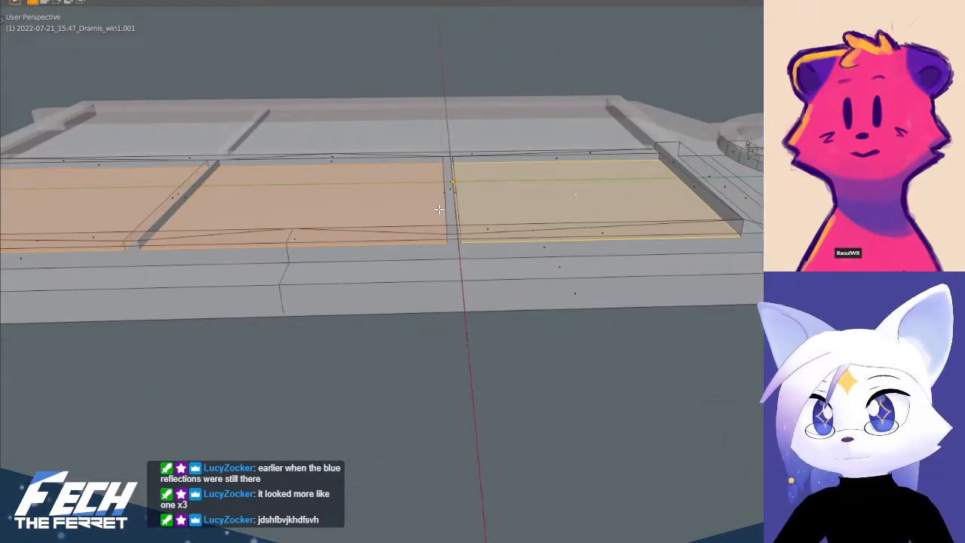
pyautogui.hotkey('alt', 'z')
pyautogui.moveTo(439, 209); pyautogui.dragTo(527, 257, button='middle')
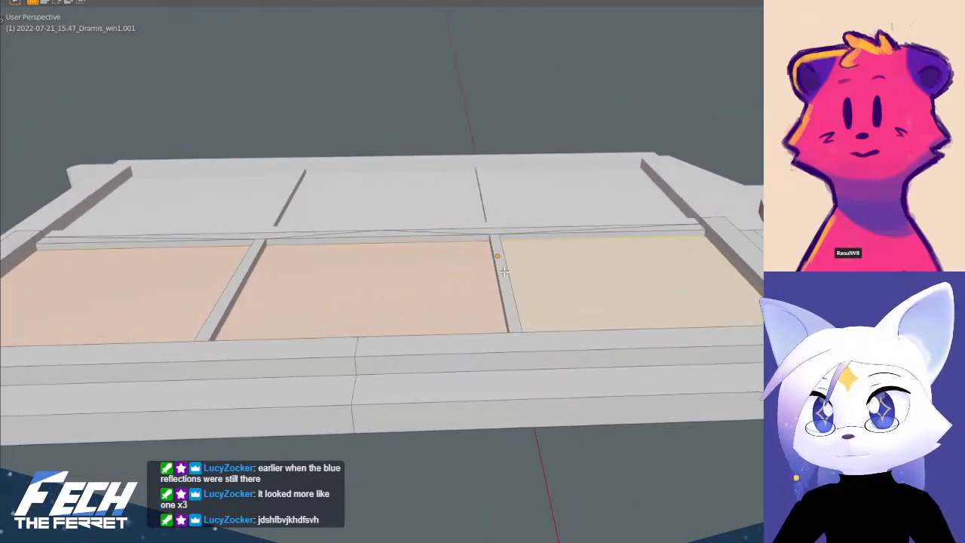
pyautogui.moveTo(637, 255); pyautogui.dragTo(688, 257, button='middle')
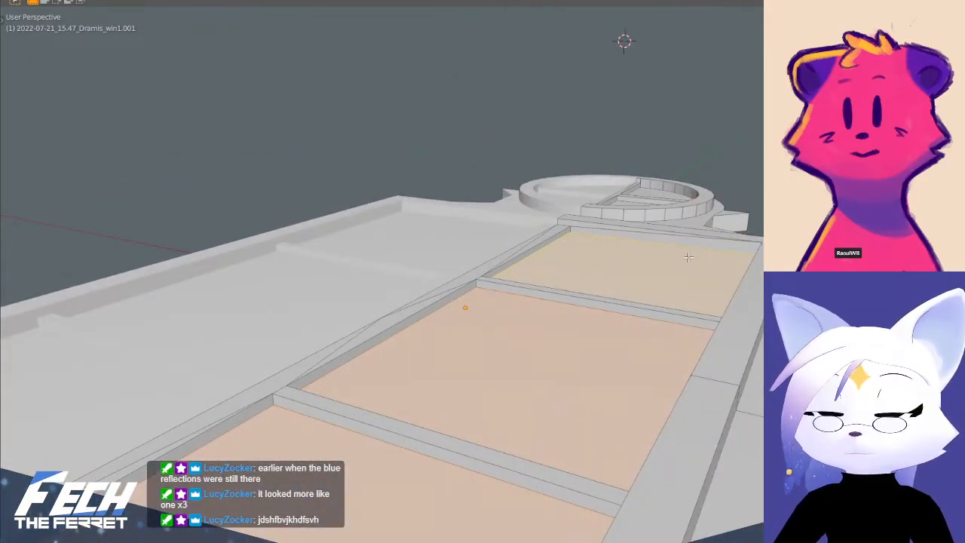
pyautogui.moveTo(688, 257); pyautogui.dragTo(428, 243, button='middle')
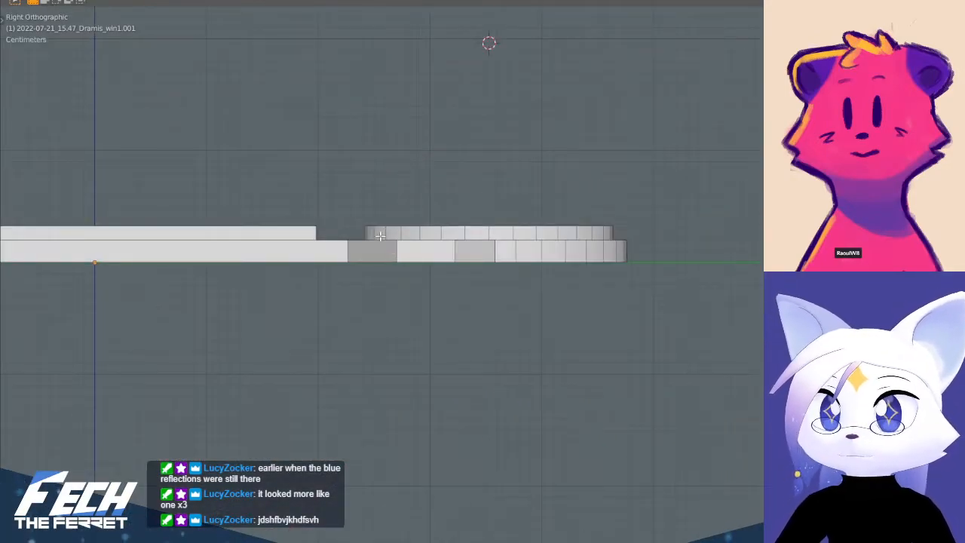
# - Select the round window's crossbar top faces and compare their height with the rectangular window's mullions in the see-through side view
pyautogui.hotkey('alt', 'z')
pyautogui.scroll(3, 391, 209)
pyautogui.keyDown('shift'); pyautogui.moveTo(355, 195); pyautogui.dragTo(585, 318, button='middle'); pyautogui.keyUp('shift')
pyautogui.hotkey('alt', 'a')
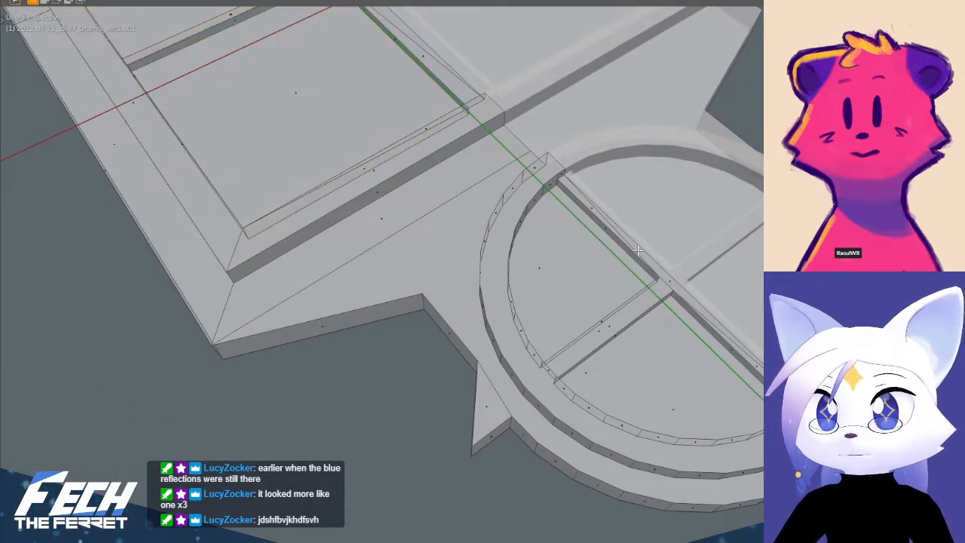
pyautogui.click(669, 287)
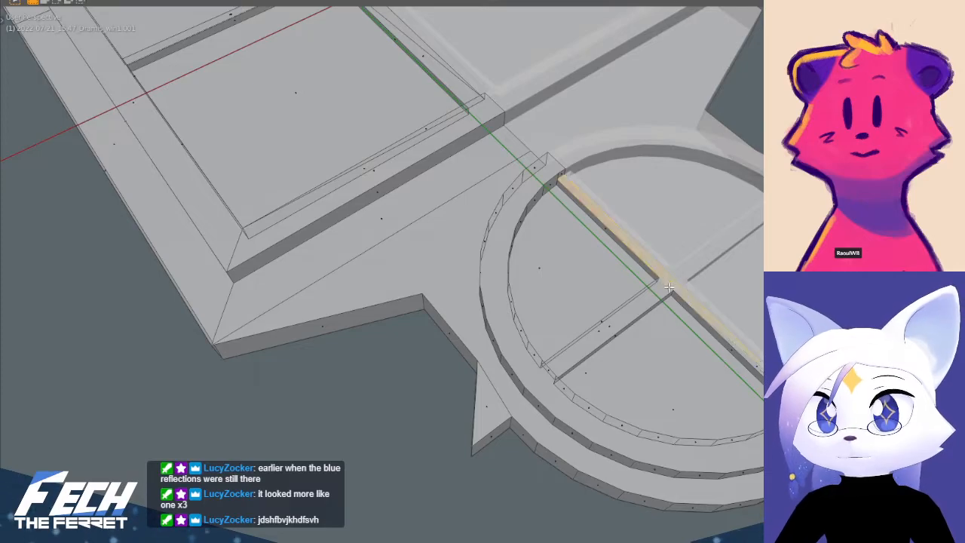
pyautogui.keyDown('shift'); pyautogui.click(629, 323); pyautogui.keyUp('shift')
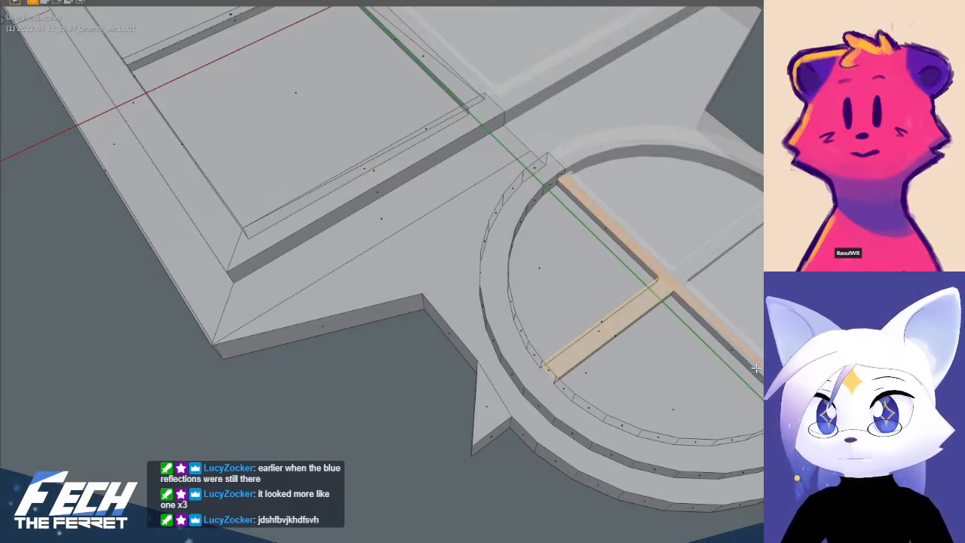
pyautogui.press('KP_3')
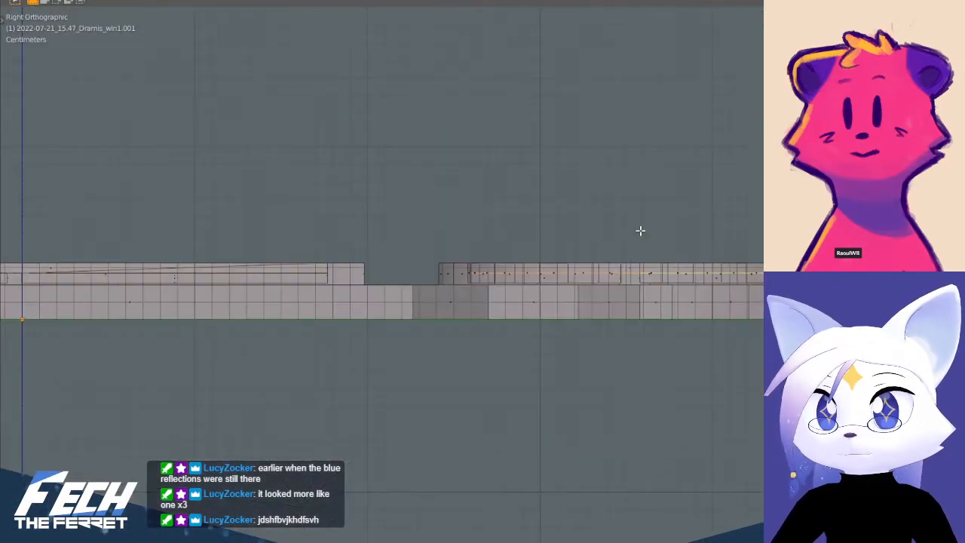
pyautogui.keyDown('shift'); pyautogui.moveTo(357, 237); pyautogui.dragTo(483, 204, button='middle'); pyautogui.keyUp('shift')
pyautogui.scroll(2, 484, 204)
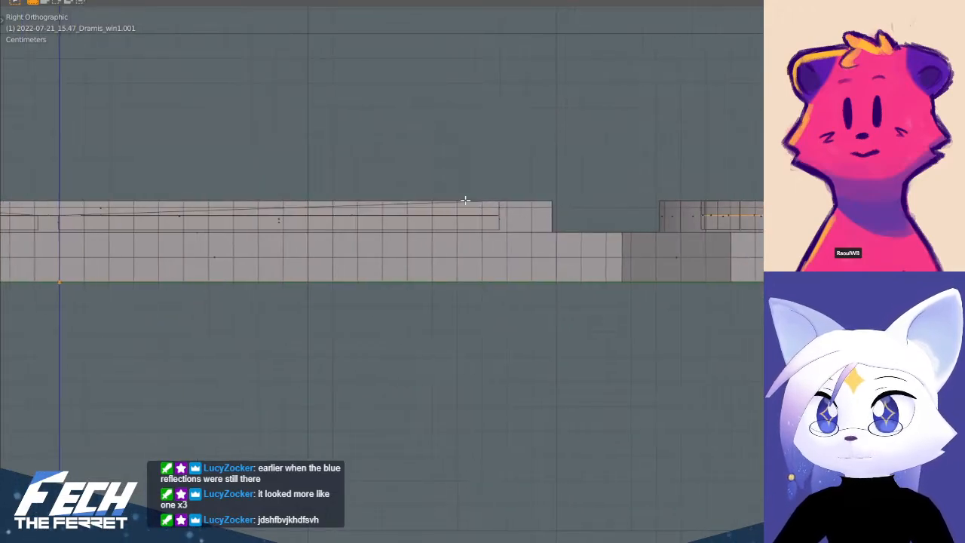
# - Delete the two pane faces inside the round window to leave open holes between the crossbars
pyautogui.moveTo(644, 174); pyautogui.dragTo(611, 194, button='middle')
pyautogui.moveTo(505, 161); pyautogui.dragTo(427, 208, button='middle')
pyautogui.click(427, 197)
pyautogui.press('x')
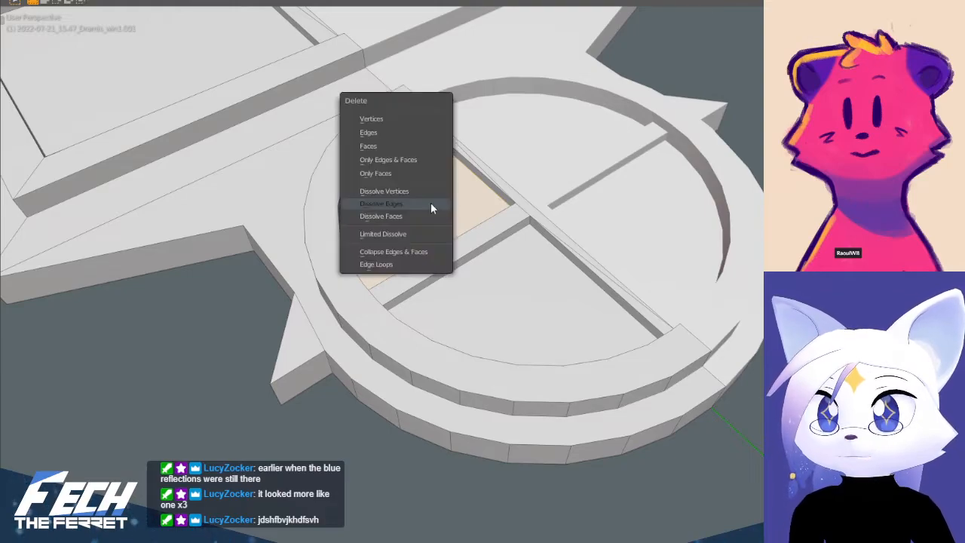
pyautogui.click(406, 141)
pyautogui.click(526, 287)
pyautogui.press('x')
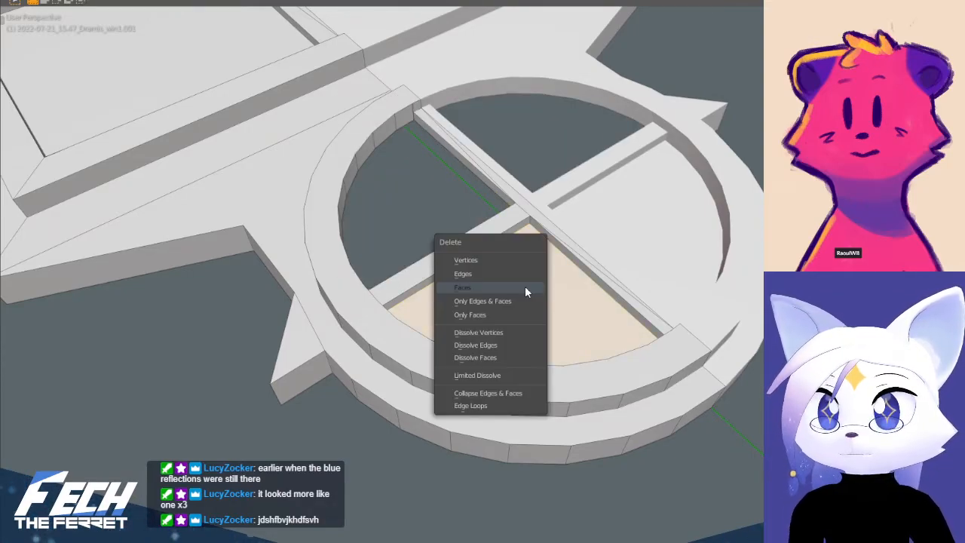
pyautogui.click(523, 287)
# - Try to fill the round window's open pane nearest the rectangular window with a face, and undo the fill
pyautogui.keyDown('alt'); pyautogui.click(390, 140); pyautogui.keyUp('alt')
pyautogui.moveTo(448, 167); pyautogui.dragTo(468, 188, button='middle')
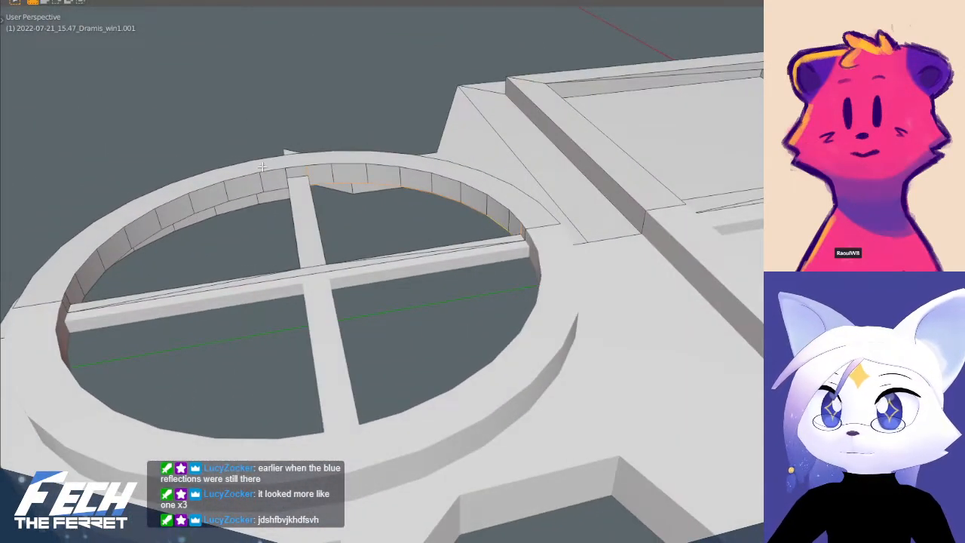
pyautogui.moveTo(304, 170); pyautogui.dragTo(505, 156, button='middle')
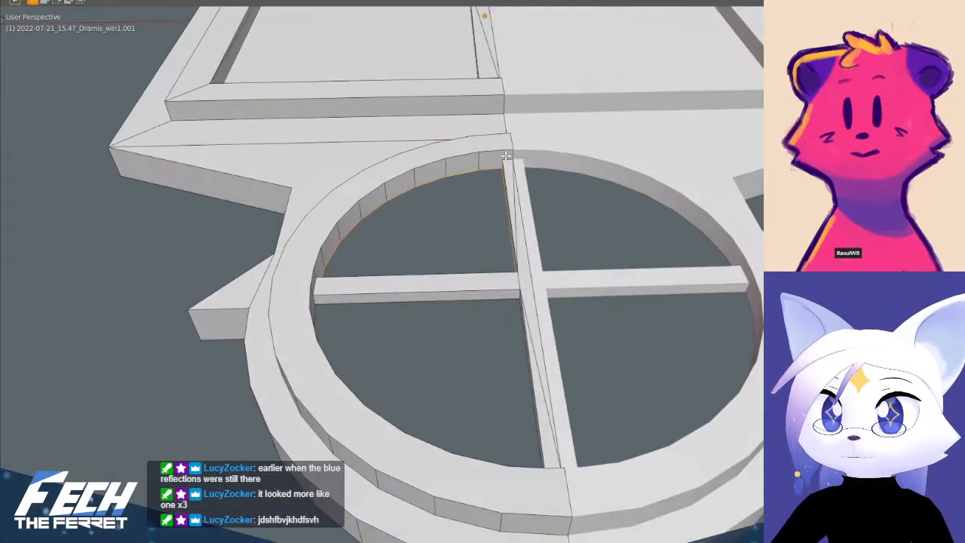
pyautogui.press('f')
pyautogui.moveTo(565, 191); pyautogui.dragTo(499, 193, button='middle')
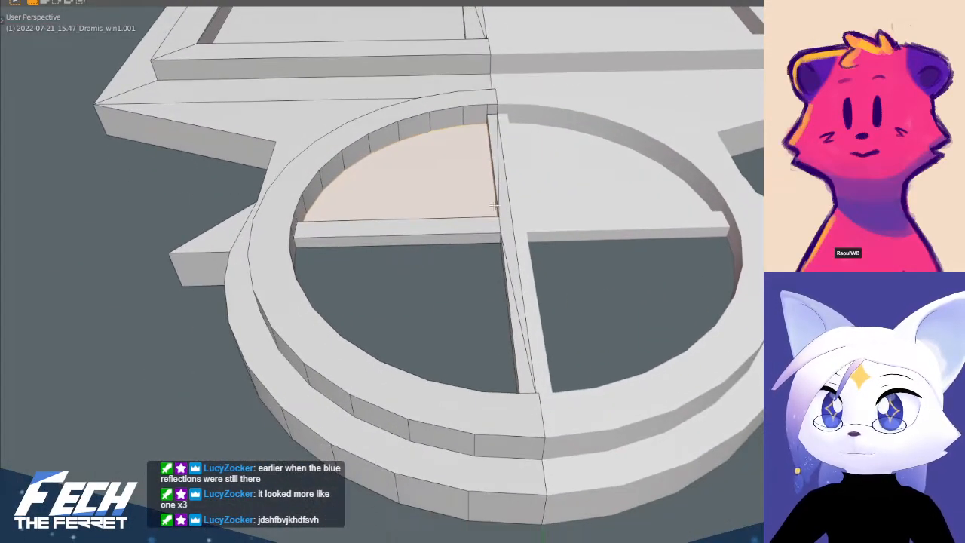
pyautogui.hotkey('ctrl', 'z')
# - Try moving the crossbar's end corner vertex where it meets the round window's inner wall, and undo the move
pyautogui.moveTo(400, 243); pyautogui.dragTo(600, 207, button='middle')
pyautogui.scroll(3, 424, 114)
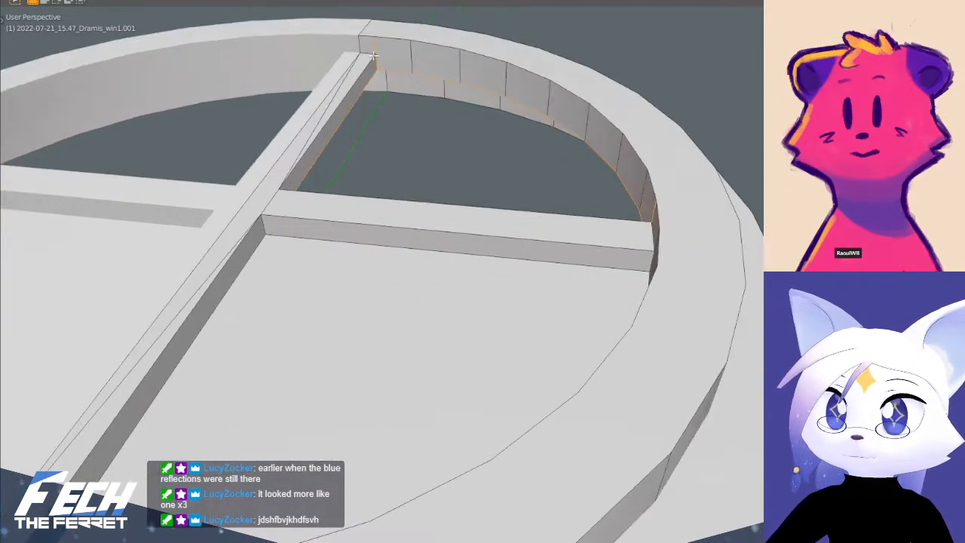
pyautogui.moveTo(397, 67); pyautogui.dragTo(552, 223, button='middle')
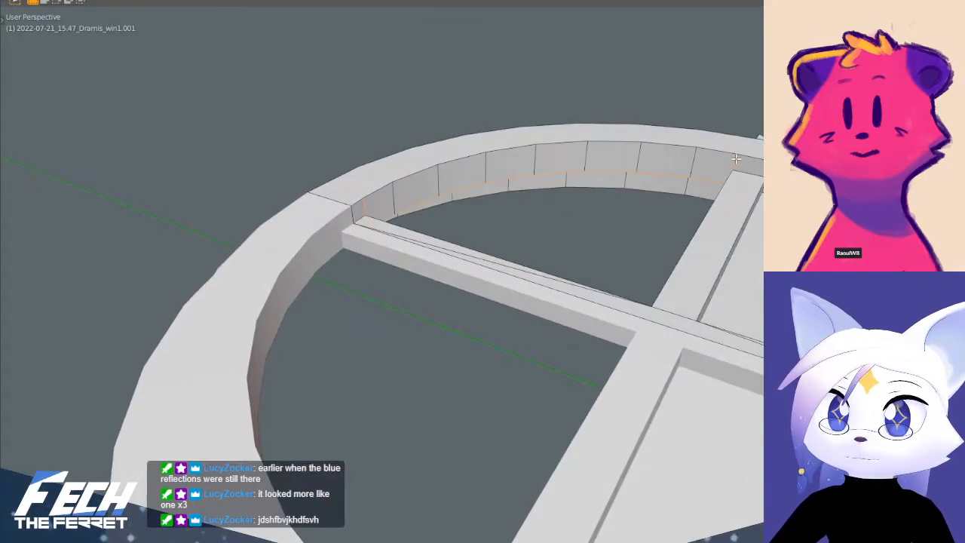
pyautogui.scroll(3, 293, 134)
pyautogui.moveTo(293, 134); pyautogui.dragTo(352, 153, button='middle')
pyautogui.scroll(4, 352, 153)
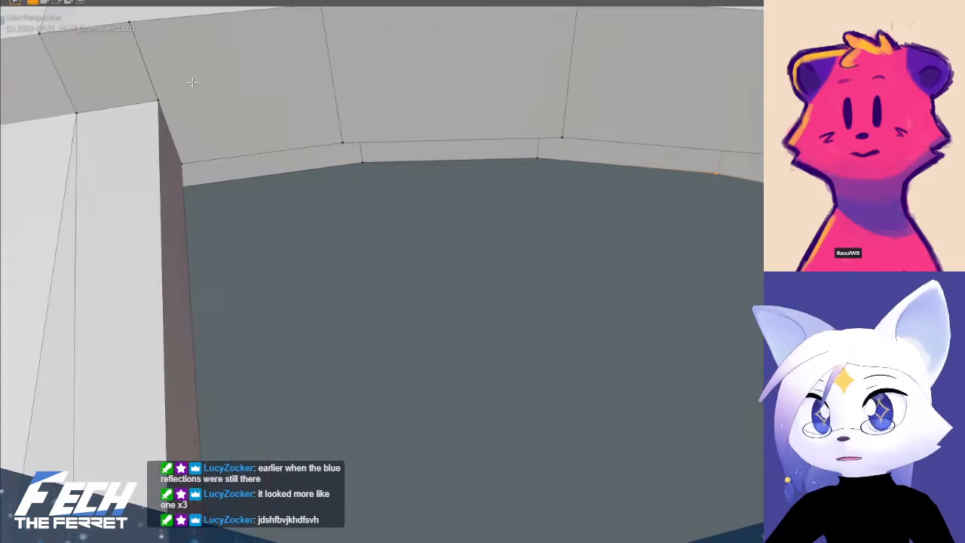
pyautogui.keyDown('shift'); pyautogui.moveTo(202, 89); pyautogui.dragTo(394, 203, button='middle'); pyautogui.keyUp('shift')
pyautogui.scroll(3, 346, 172)
pyautogui.moveTo(275, 138); pyautogui.dragTo(246, 136, button='middle')
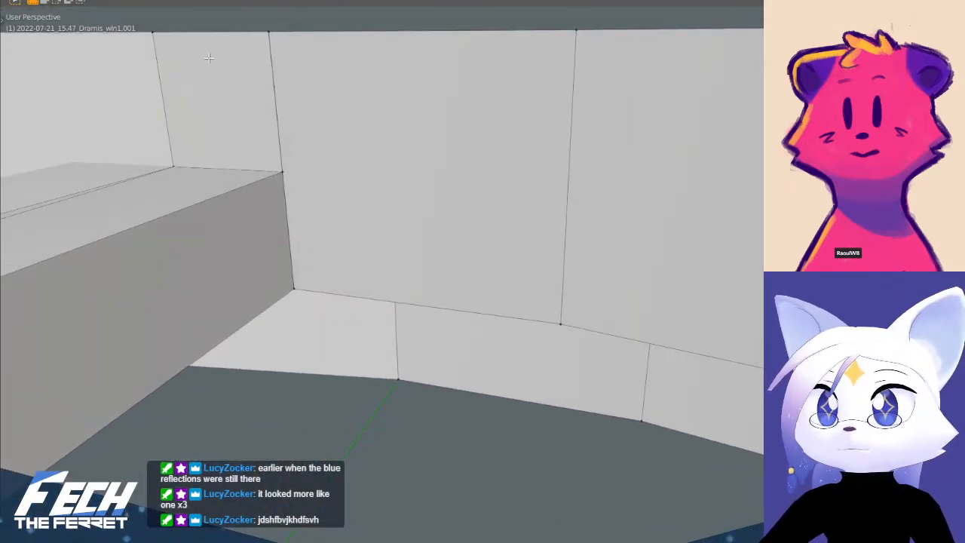
pyautogui.click(288, 171)
pyautogui.press('g')
pyautogui.click(197, 168)
pyautogui.hotkey('ctrl', 'z')
# - Select the boundary loop of the round window's open outer pane and extend the selection at the crossbar end
pyautogui.scroll(-4, 423, 194)
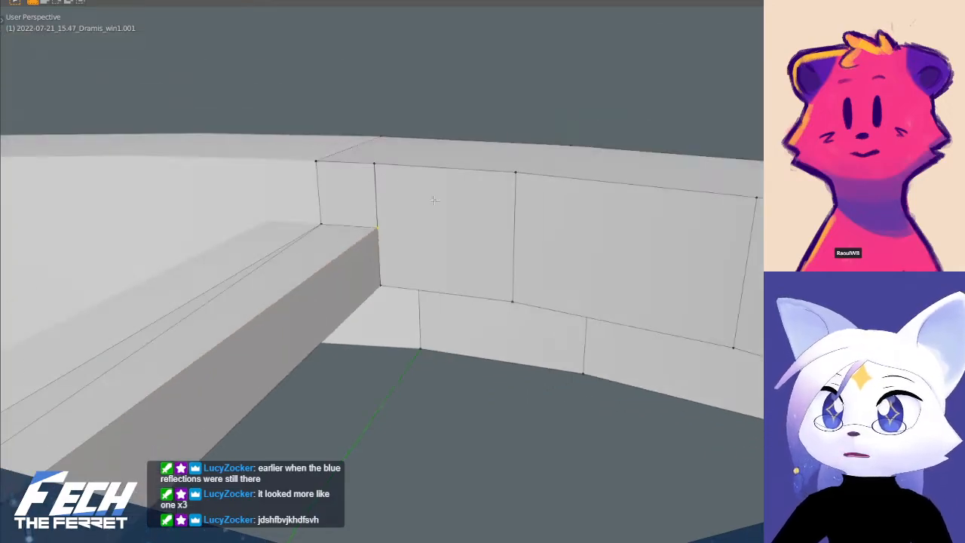
pyautogui.moveTo(424, 194); pyautogui.dragTo(471, 219, button='middle')
pyautogui.scroll(-5, 244, 141)
pyautogui.moveTo(243, 140); pyautogui.dragTo(111, 50, button='middle')
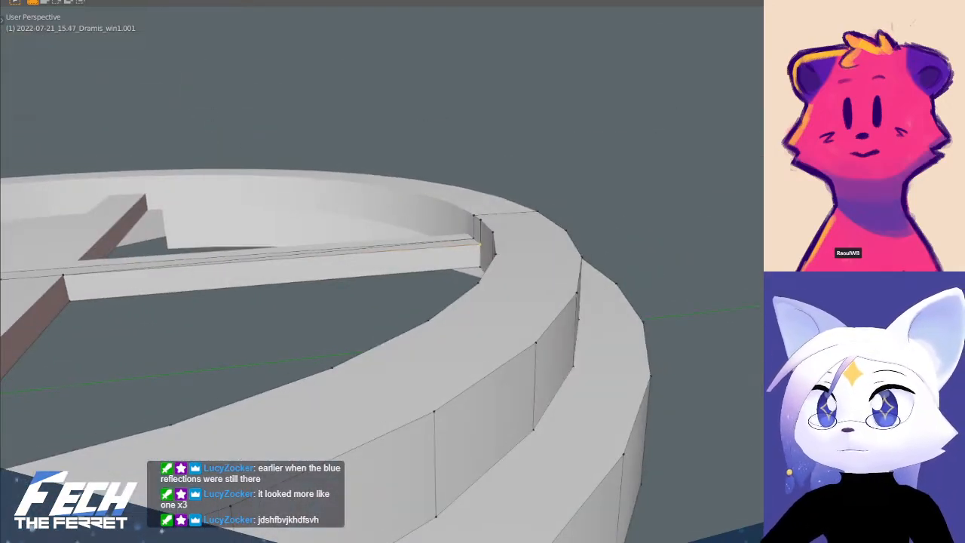
pyautogui.keyDown('alt'); pyautogui.click(249, 282); pyautogui.keyUp('alt')
pyautogui.moveTo(249, 282); pyautogui.dragTo(408, 312, button='middle')
pyautogui.scroll(3, 268, 181)
pyautogui.moveTo(268, 181)
pyautogui.mouseDown(button='middle')
pyautogui.moveTo(180, 148)
pyautogui.moveTo(322, 152)
pyautogui.mouseUp(button='middle')
pyautogui.keyDown('shift'); pyautogui.click(336, 147); pyautogui.keyUp('shift')
# - Deselect the surplus vertices where the crossbar meets the ring and fill the outer pane's boundary with a face
pyautogui.scroll(-8, 336, 147)
pyautogui.keyDown('shift'); pyautogui.moveTo(517, 205); pyautogui.dragTo(535, 237, button='middle'); pyautogui.keyUp('shift')
pyautogui.press('b')
pyautogui.rightClick(471, 187)
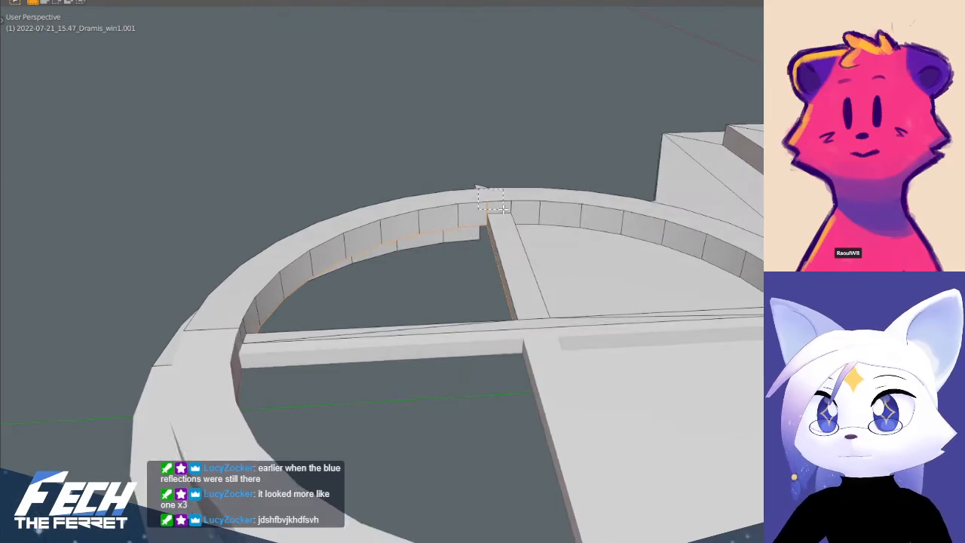
pyautogui.scroll(3, 486, 180)
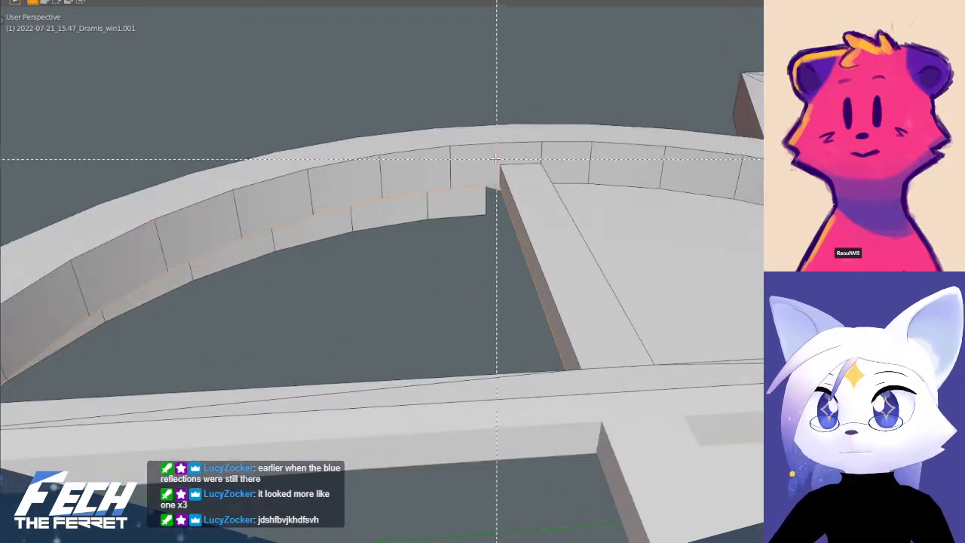
pyautogui.scroll(-5, 532, 202)
pyautogui.press('f')
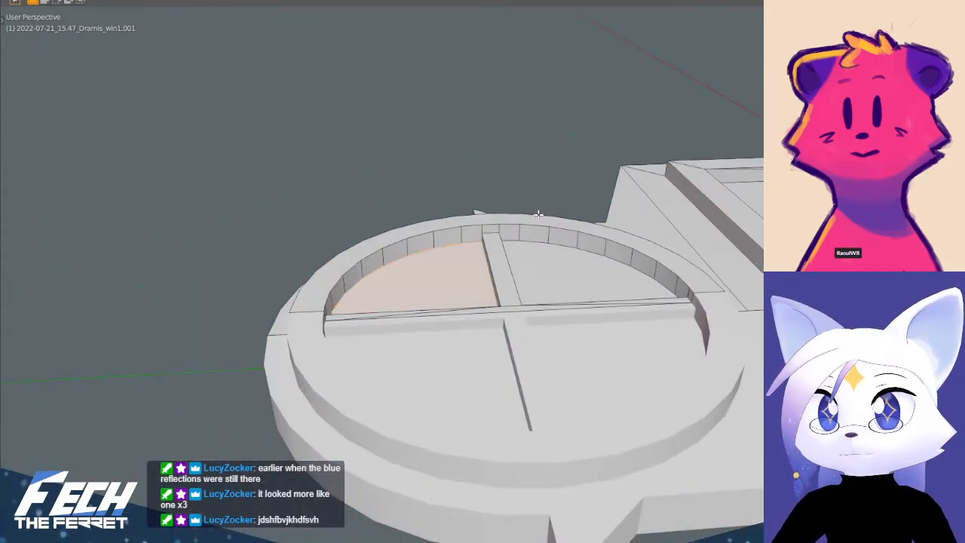
pyautogui.scroll(3, 538, 217)
pyautogui.moveTo(524, 253); pyautogui.dragTo(422, 252, button='middle')
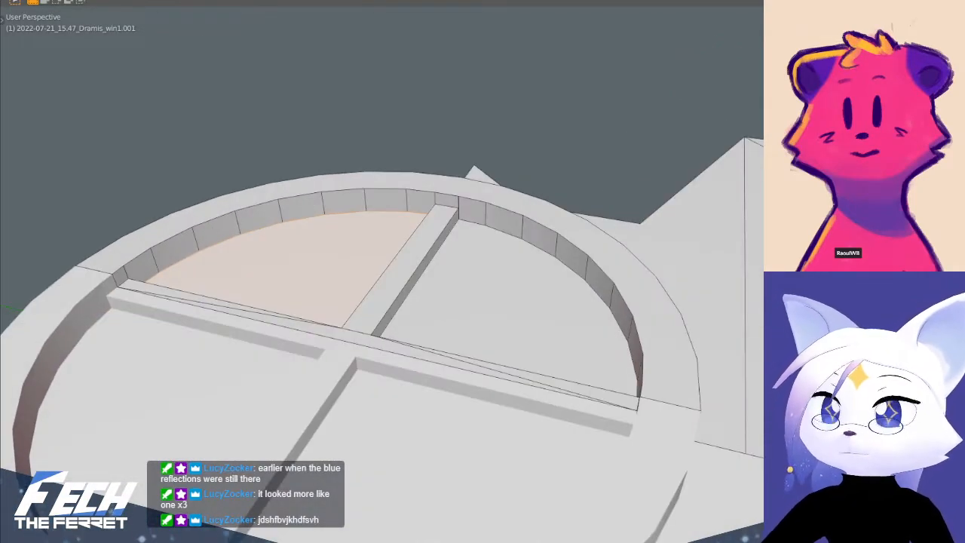
# - Delete the round window's pane face nearest the rectangular window
pyautogui.hotkey('alt', 'a')
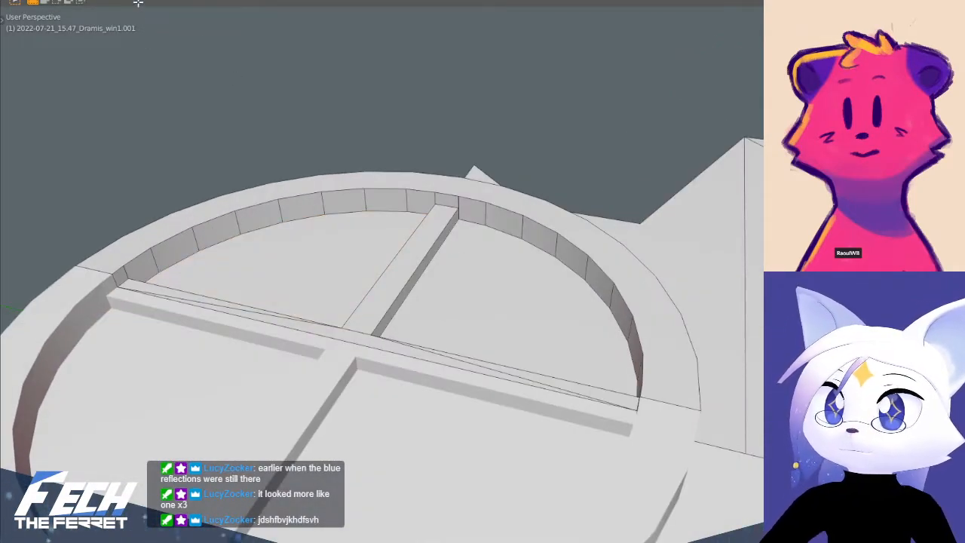
pyautogui.click(513, 315)
pyautogui.press('x')
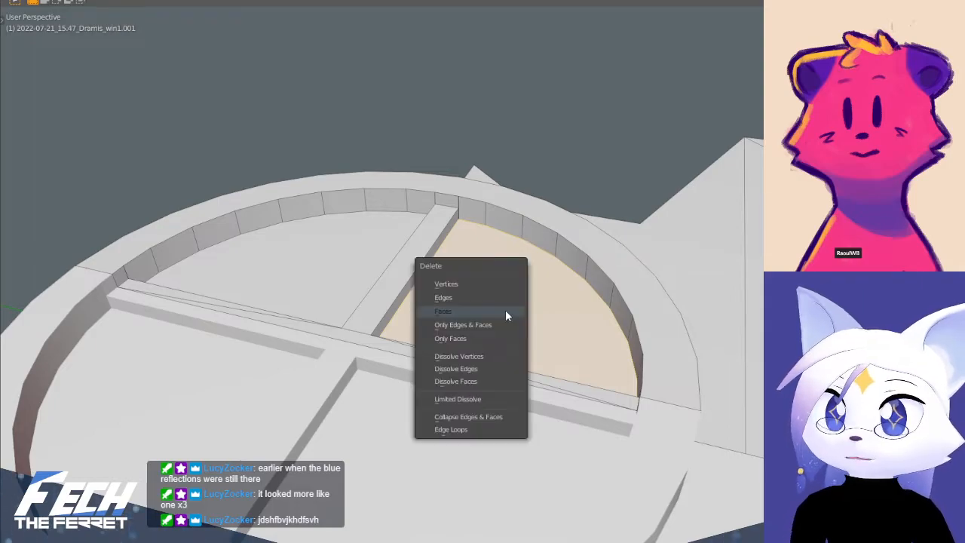
pyautogui.click(505, 309)
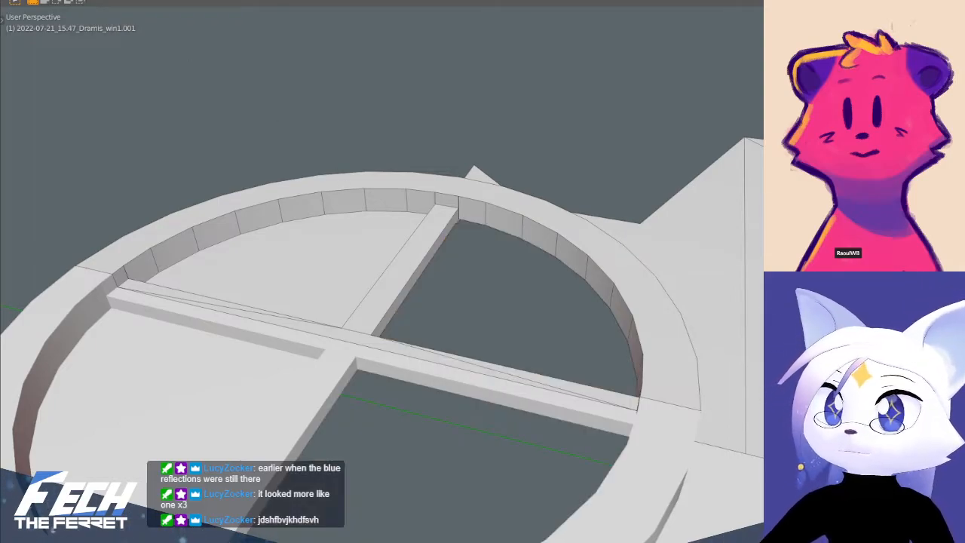
# - Select the bottom boundary of the emptied pane, fill it with a new face, and return to Object Mode
pyautogui.keyDown('alt'); pyautogui.click(436, 251); pyautogui.keyUp('alt')
pyautogui.keyDown('alt'); pyautogui.click(437, 251); pyautogui.keyUp('alt')
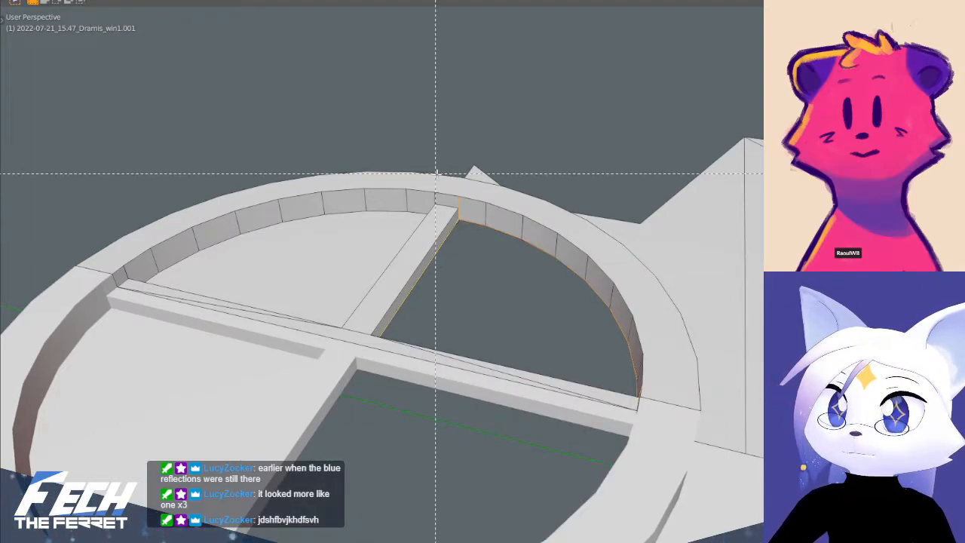
pyautogui.moveTo(478, 199); pyautogui.dragTo(753, 203, button='middle')
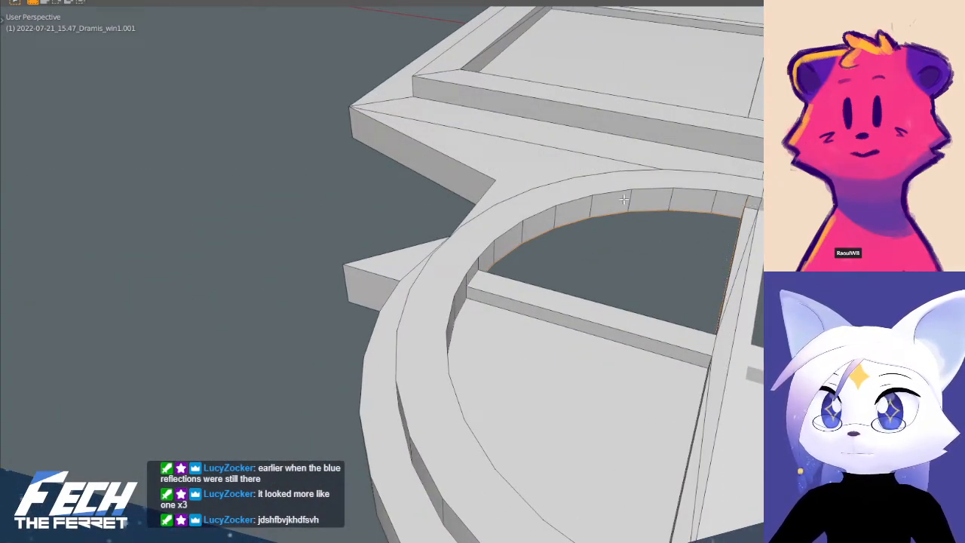
pyautogui.press('f')
pyautogui.scroll(-8, 626, 226)
pyautogui.press('Tab')
# - Examine the complete window frame from low, angled and top views to check the heights of its frame, crossbars and panes
pyautogui.moveTo(625, 275); pyautogui.dragTo(655, 215, button='middle')
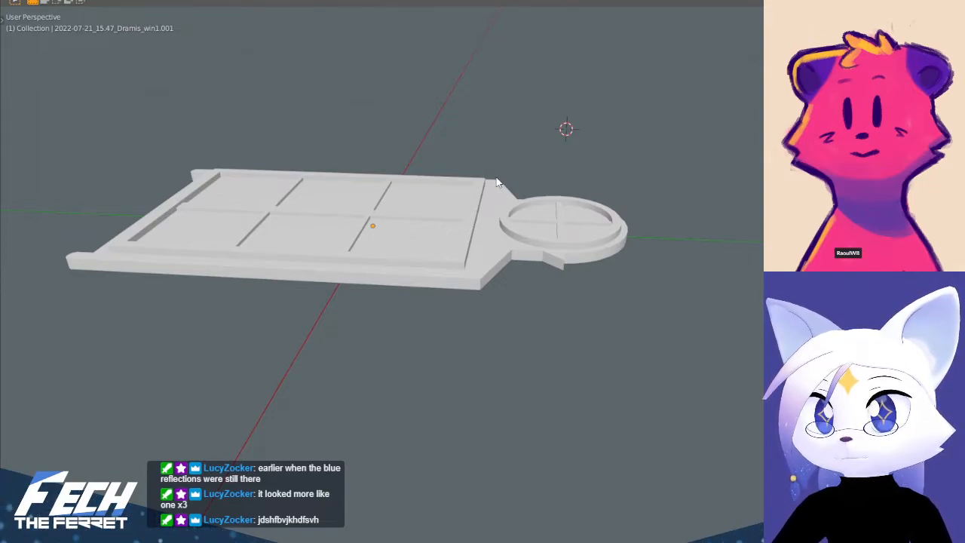
pyautogui.scroll(2, 611, 174)
pyautogui.moveTo(611, 175); pyautogui.dragTo(496, 161, button='middle')
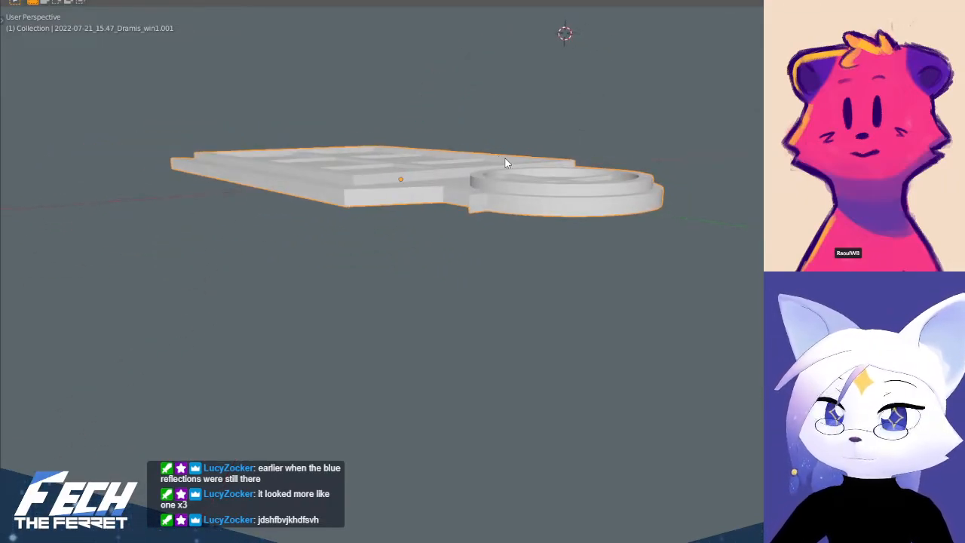
pyautogui.moveTo(565, 262); pyautogui.dragTo(699, 213, button='middle')
pyautogui.scroll(-6, 694, 226)
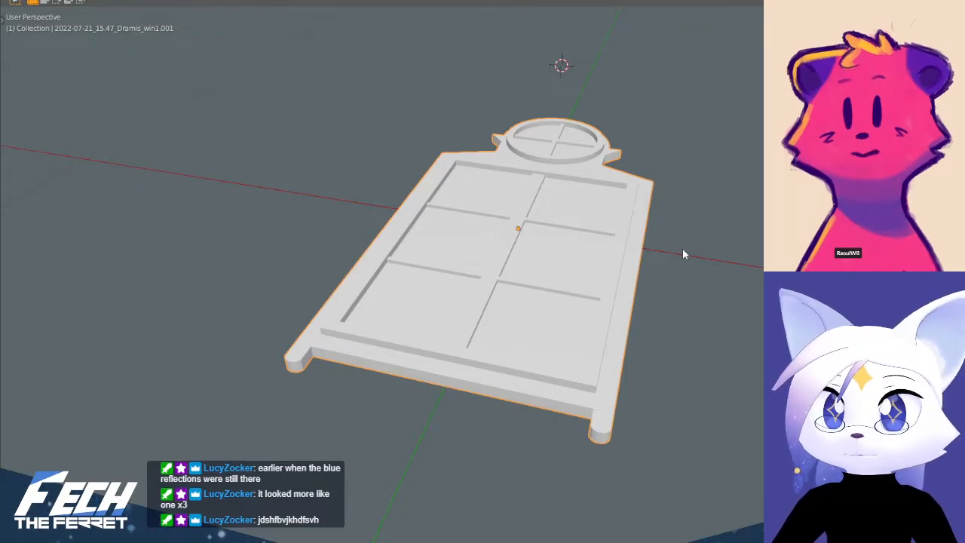
pyautogui.moveTo(695, 296); pyautogui.dragTo(638, 310, button='middle')
pyautogui.moveTo(612, 211); pyautogui.dragTo(532, 304, button='middle')
pyautogui.press('KP_7')
pyautogui.hotkey('alt', 'z')
pyautogui.hotkey('alt', 'z')
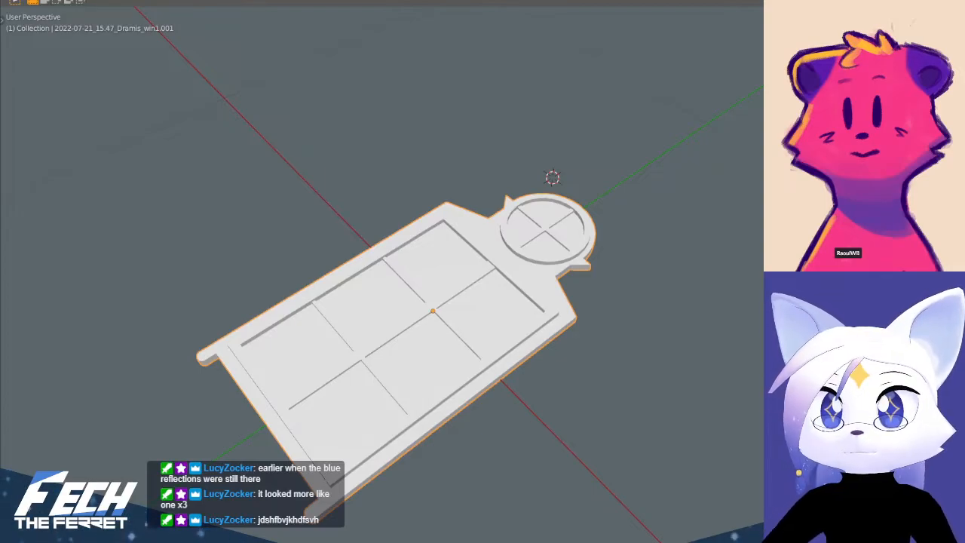
pyautogui.press('z')
pyautogui.moveTo(663, 316); pyautogui.dragTo(684, 382, button='middle')
# - Show the deselected window frame in the top orthographic view and split the viewport into two side-by-side areas
pyautogui.press('KP_7')
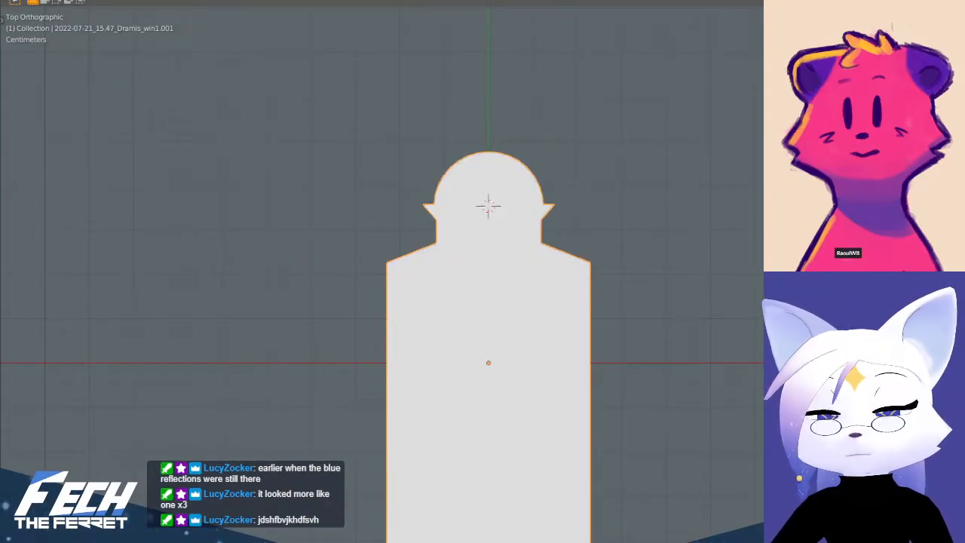
pyautogui.click(715, 370)
pyautogui.keyDown('shift'); pyautogui.moveTo(740, 312); pyautogui.dragTo(721, 211, button='middle'); pyautogui.keyUp('shift')
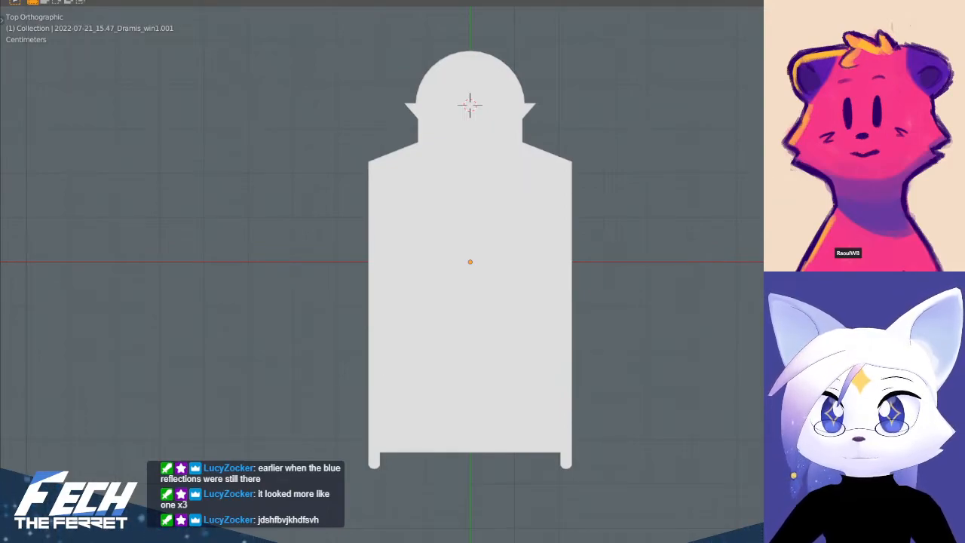
pyautogui.keyDown('shift'); pyautogui.moveTo(717, 279); pyautogui.dragTo(695, 248, button='middle'); pyautogui.keyUp('shift')
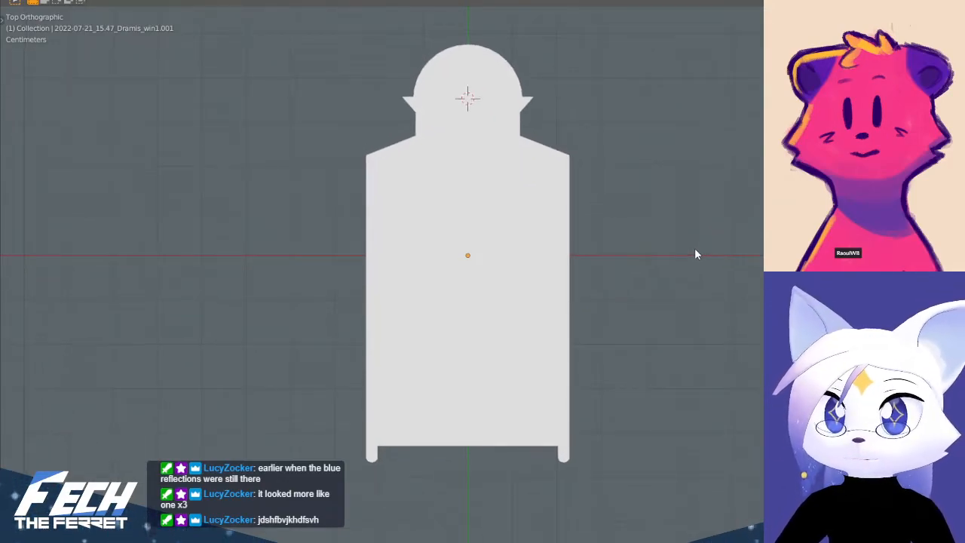
pyautogui.scroll(2, 573, 218)
pyautogui.keyDown('shift'); pyautogui.moveTo(509, 175); pyautogui.dragTo(504, 198, button='middle'); pyautogui.keyUp('shift')
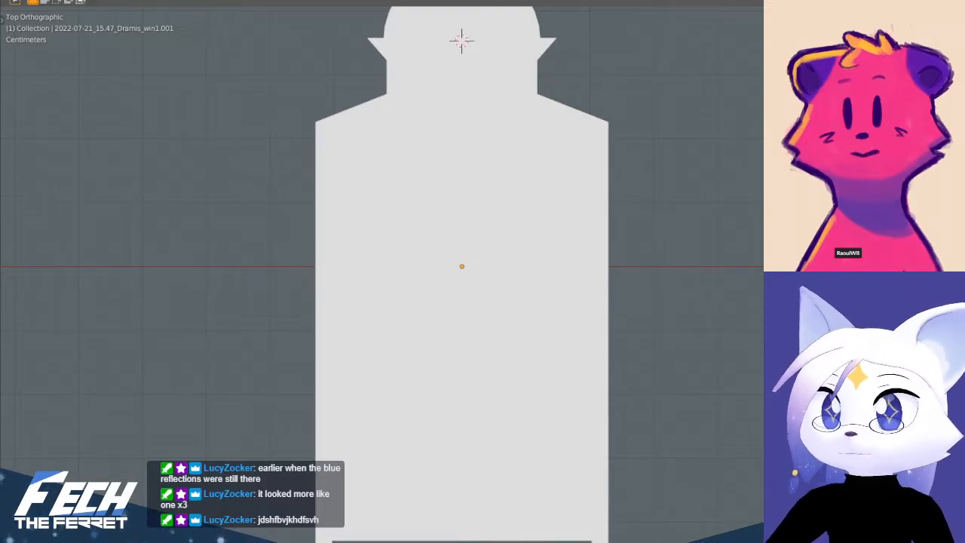
pyautogui.moveTo(2, 2); pyautogui.dragTo(290, 2)
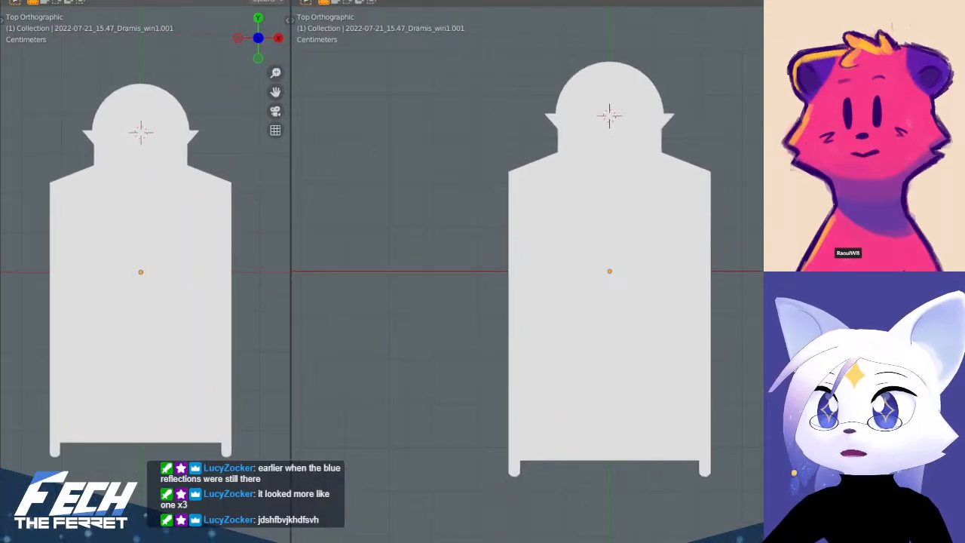
# - Change the newly split area from a 3D Viewport to the UV Editor
pyautogui.click(59, 1)
pyautogui.moveTo(15, 1)
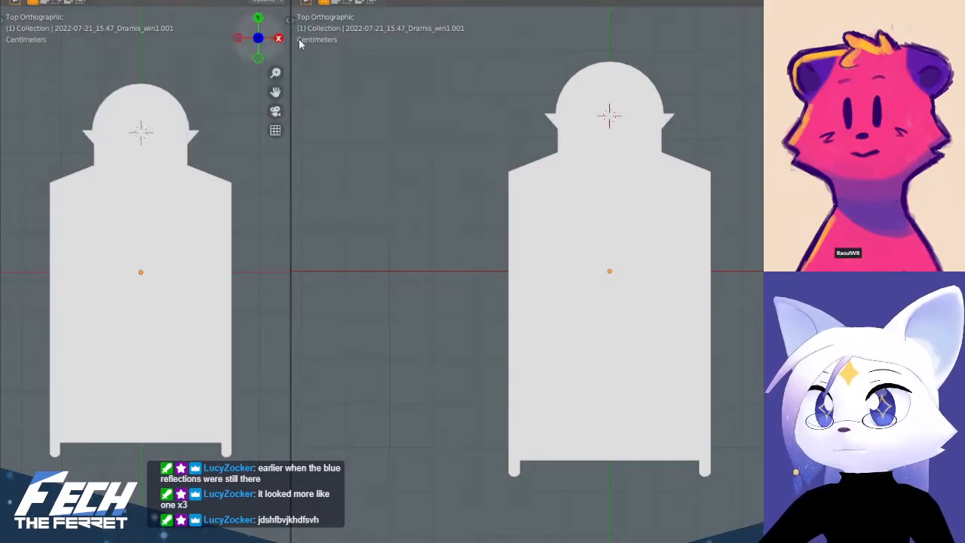
pyautogui.click(15, 1)
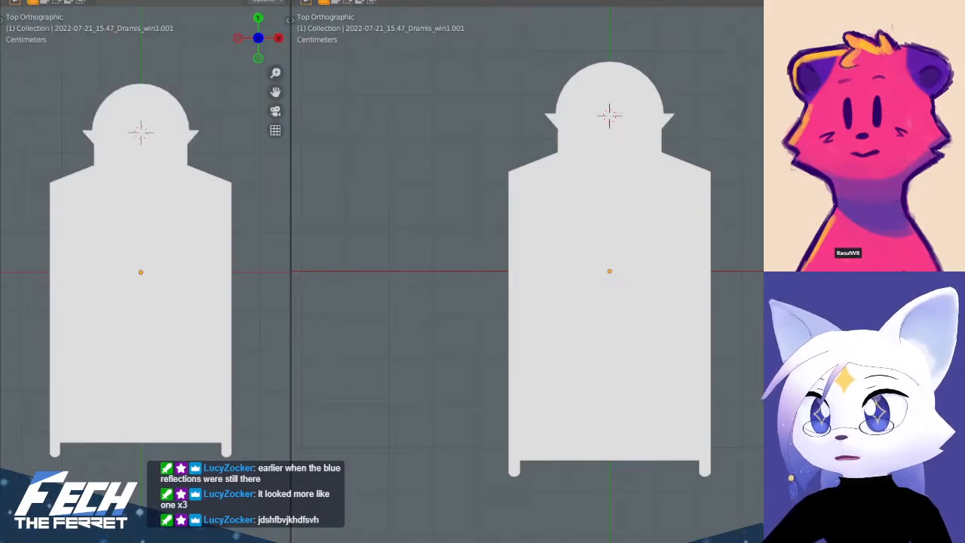
pyautogui.click(15, 1)
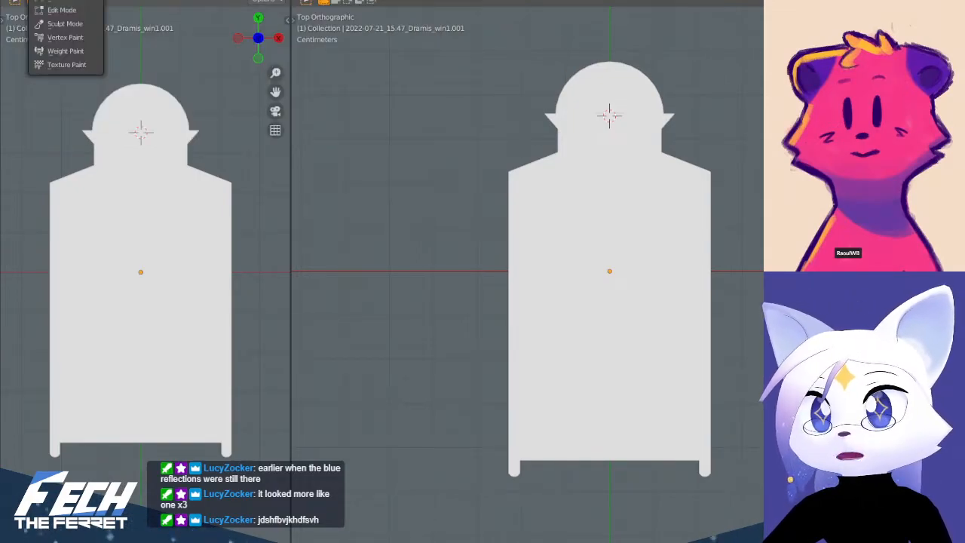
pyautogui.click(15, 1)
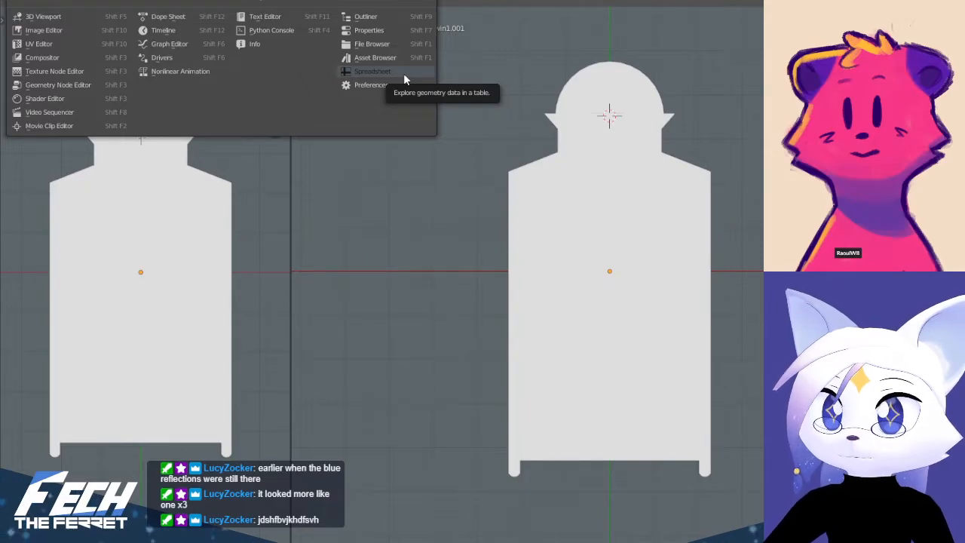
pyautogui.click(109, 43)
# - Display the reference image 2022-07-21_15.47_Dramis_win1.png in the UV Editor with the whole window in frame
pyautogui.scroll(1, 161, 151)
pyautogui.click(138, 2)
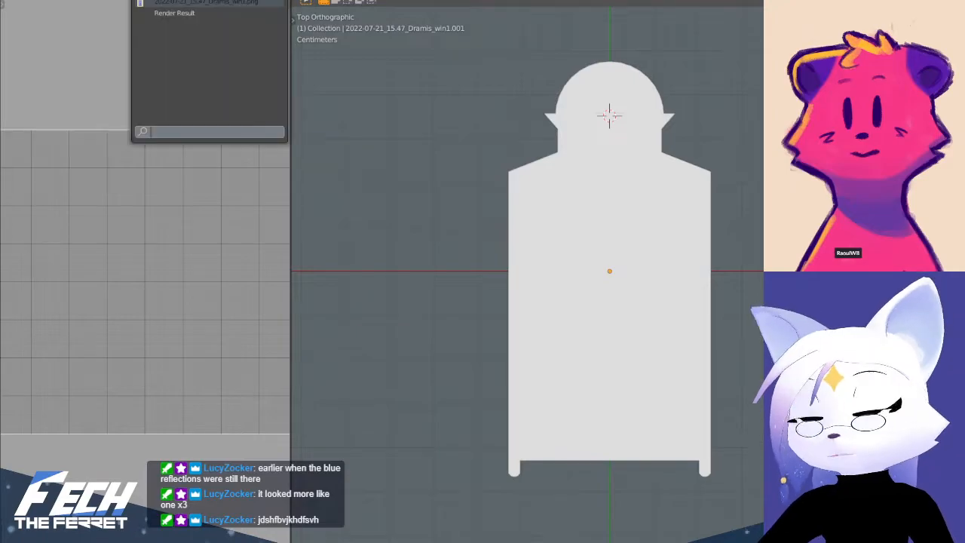
pyautogui.click(200, 3)
pyautogui.scroll(-4, 151, 177)
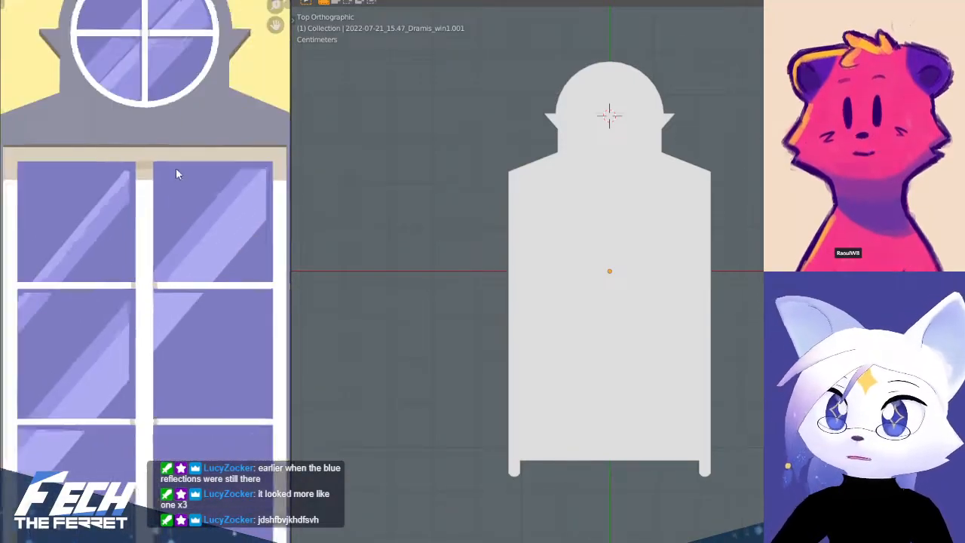
pyautogui.moveTo(151, 177); pyautogui.dragTo(155, 144, button='middle')
pyautogui.scroll(1, 163, 128)
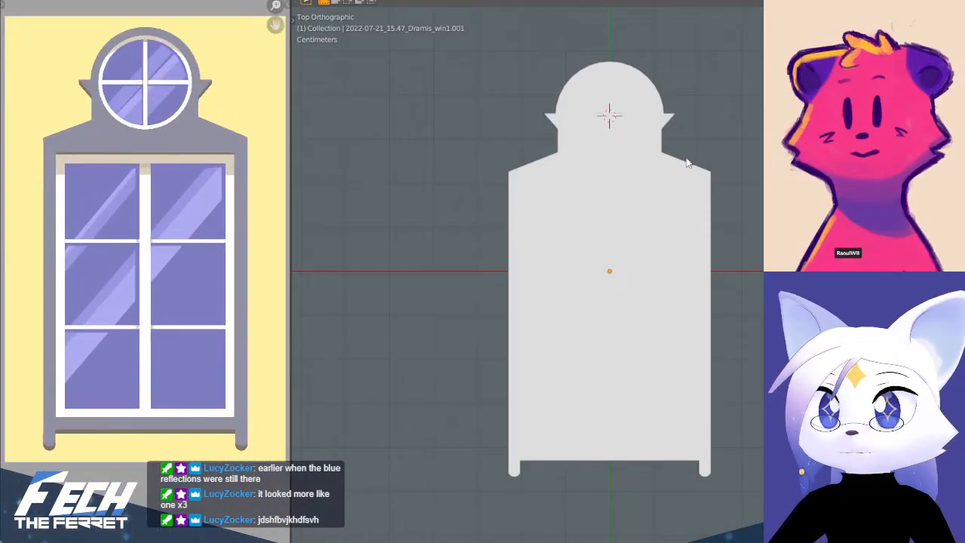
# - Select the window frame model and switch it to Edit Mode in the top view
pyautogui.click(619, 192)
pyautogui.hotkey('ctrl', 'Tab')
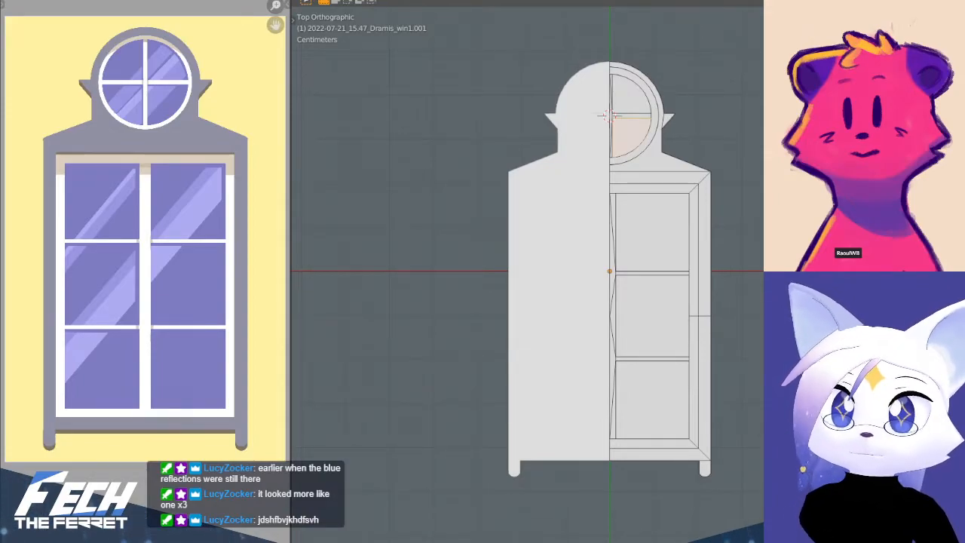
# - Clear the mesh selection and select the face loop of the trim surrounding the large lower window
pyautogui.keyDown('shift'); pyautogui.moveTo(735, 206); pyautogui.dragTo(720, 212, button='middle'); pyautogui.keyUp('shift')
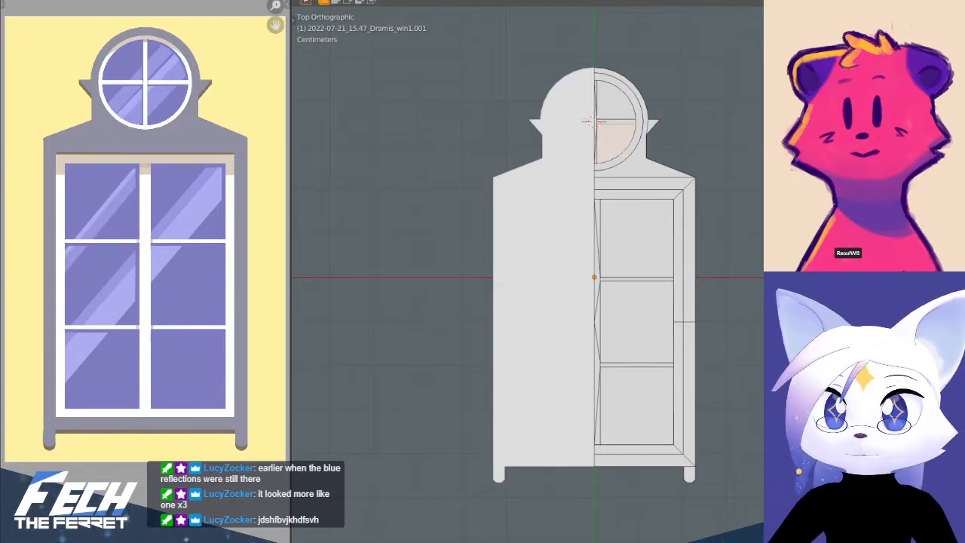
pyautogui.scroll(2, 603, 257)
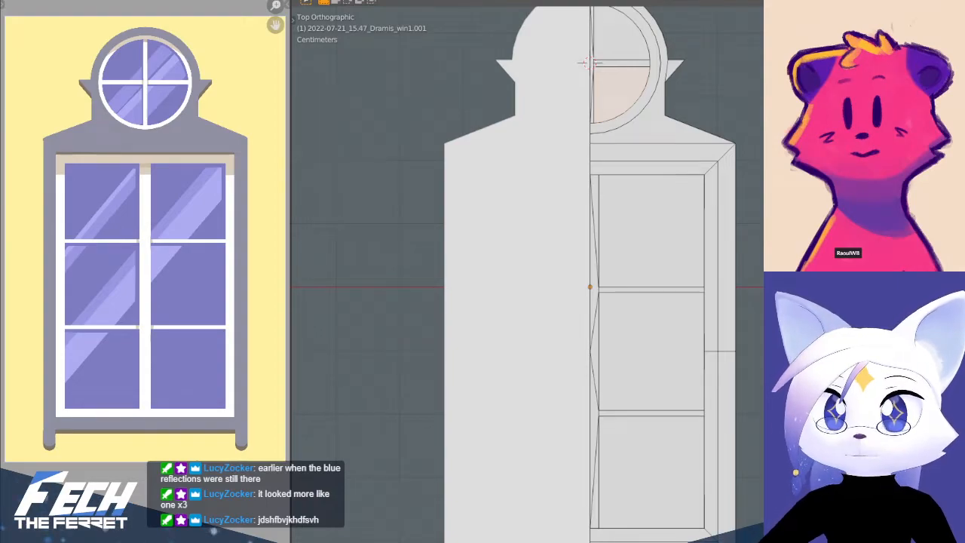
pyautogui.scroll(-3, 732, 207)
pyautogui.keyDown('shift'); pyautogui.moveTo(732, 207); pyautogui.dragTo(701, 176, button='middle'); pyautogui.keyUp('shift')
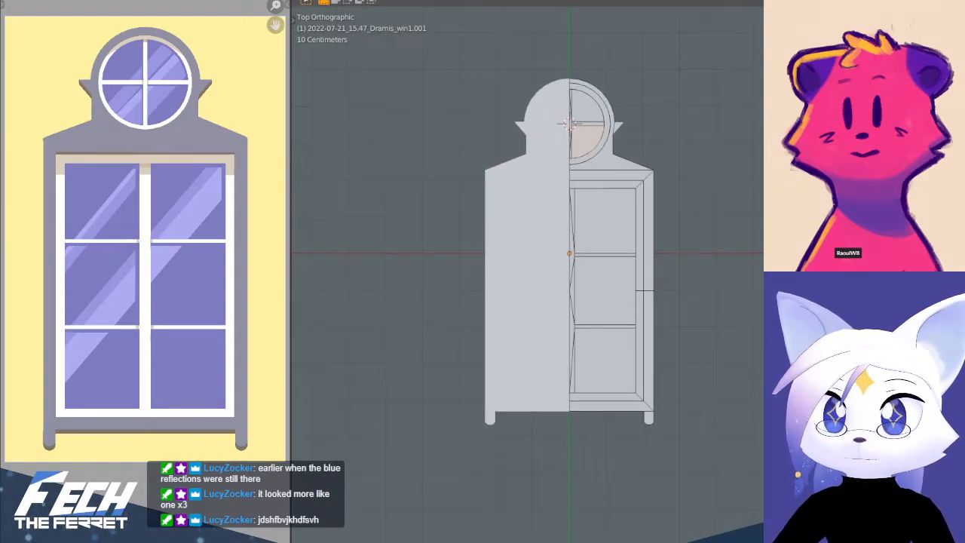
pyautogui.scroll(1, 637, 237)
pyautogui.click(643, 223)
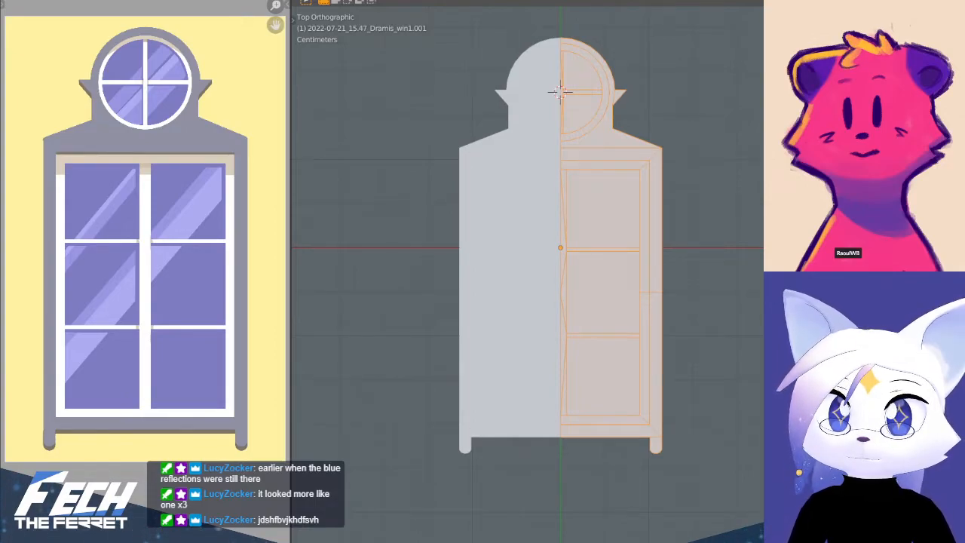
pyautogui.hotkey('alt', 'a')
pyautogui.keyDown('shift'); pyautogui.moveTo(659, 201); pyautogui.dragTo(671, 243, button='middle'); pyautogui.keyUp('shift')
pyautogui.scroll(1, 672, 286)
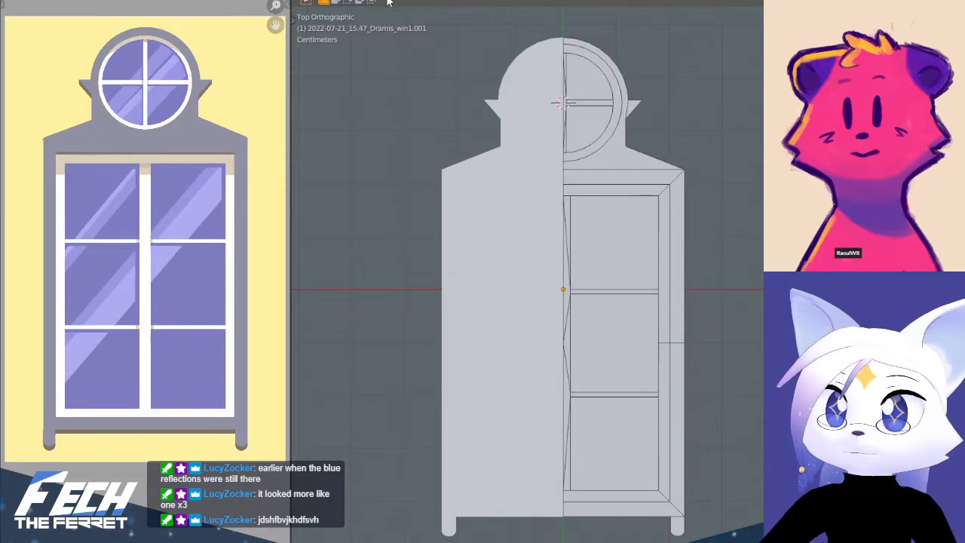
pyautogui.keyDown('alt'); pyautogui.click(661, 190); pyautogui.keyUp('alt')
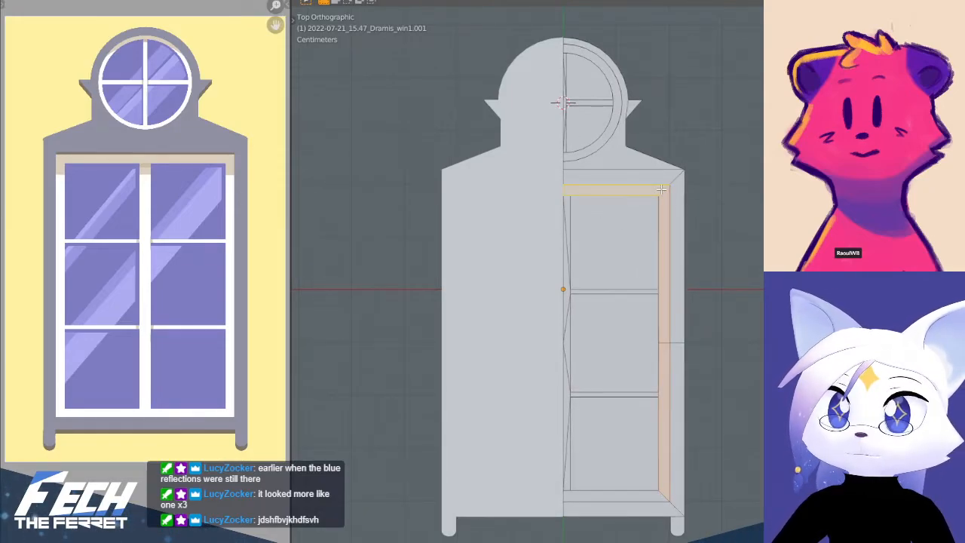
pyautogui.keyDown('shift'); pyautogui.scroll(-3, 618, 405); pyautogui.keyUp('shift')
pyautogui.keyDown('shift'); pyautogui.click(649, 401); pyautogui.keyUp('shift')
pyautogui.keyDown('shift'); pyautogui.scroll(3, 599, 213); pyautogui.keyUp('shift')
pyautogui.scroll(4, 581, 334)
pyautogui.scroll(-4, 554, 264)
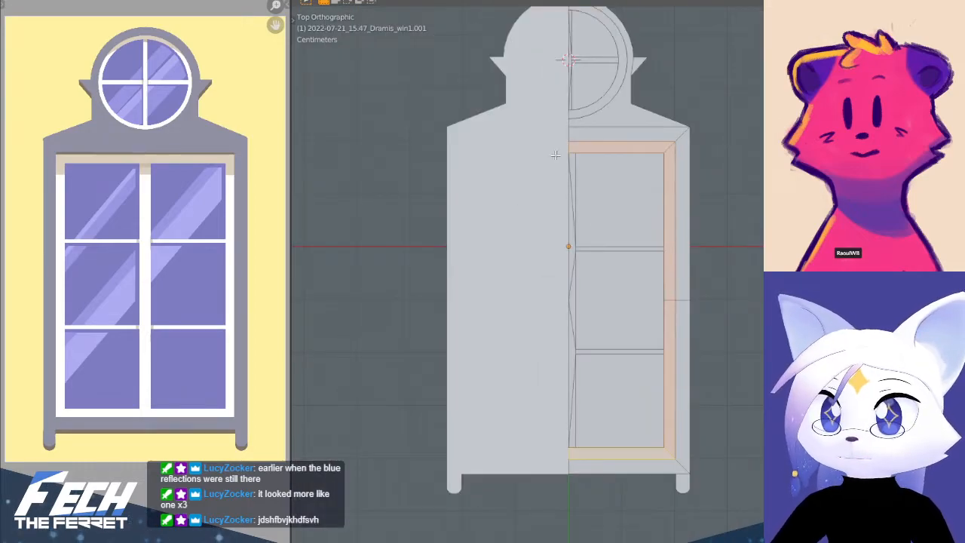
# - Add the lower window's central vertical bar and its two horizontal glazing bars to the face selection
pyautogui.keyDown('ctrl'); pyautogui.click(570, 161); pyautogui.keyUp('ctrl')
pyautogui.scroll(2, 606, 236)
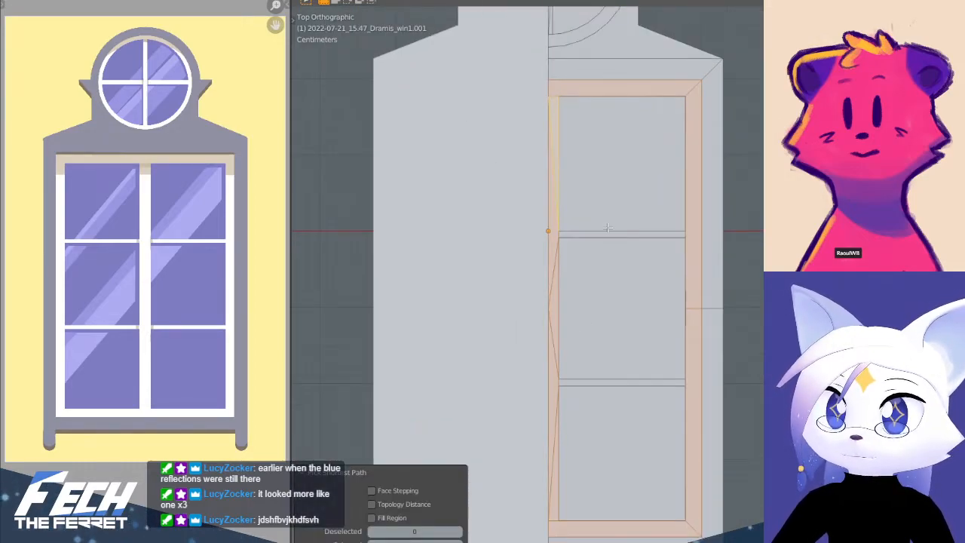
pyautogui.keyDown('shift'); pyautogui.click(606, 235); pyautogui.keyUp('shift')
pyautogui.keyDown('shift'); pyautogui.click(618, 383); pyautogui.keyUp('shift')
pyautogui.keyDown('shift'); pyautogui.scroll(12, 582, 181); pyautogui.keyUp('shift')
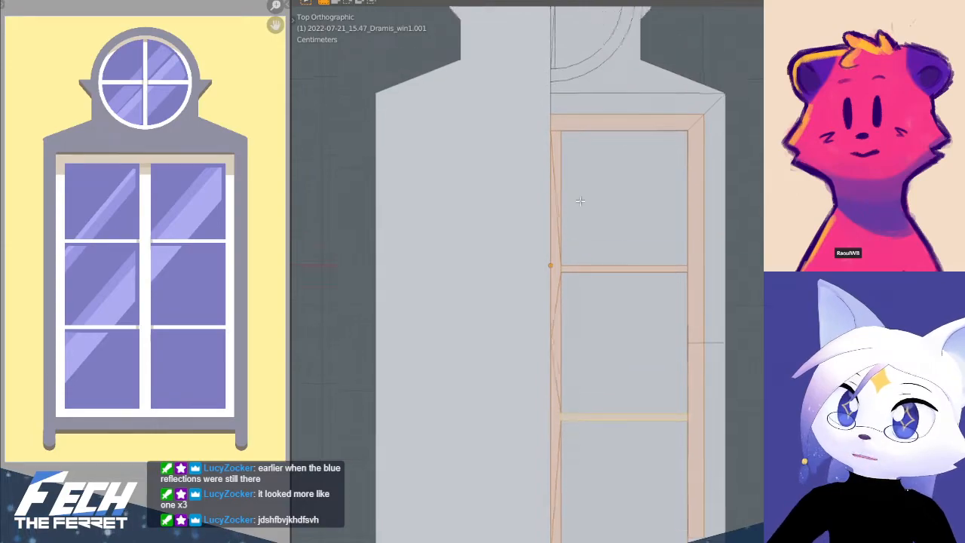
# - Add the round window's ring and crossbars to the trim selection, and sample the outer frame's grey from the reference image
pyautogui.keyDown('shift'); pyautogui.click(559, 269); pyautogui.keyUp('shift')
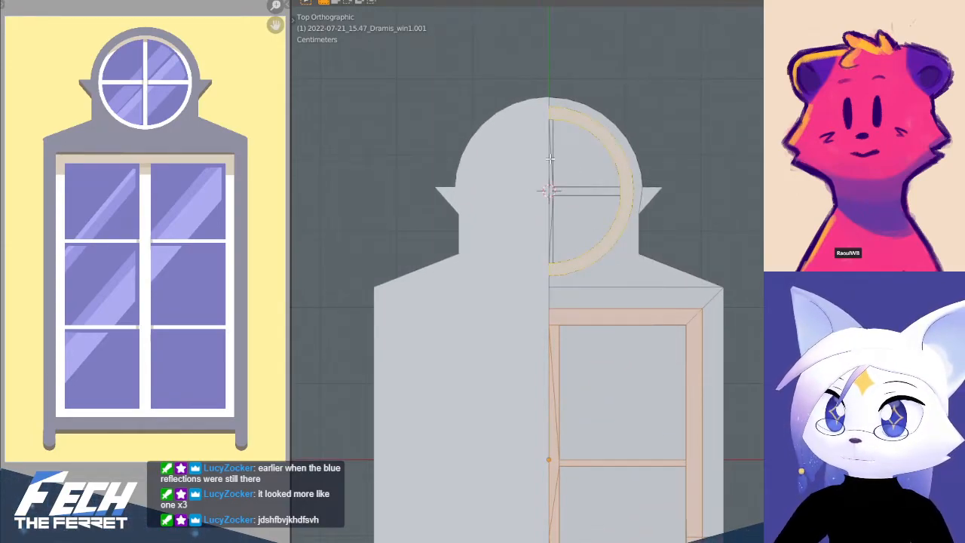
pyautogui.keyDown('ctrl'); pyautogui.click(550, 127); pyautogui.keyUp('ctrl')
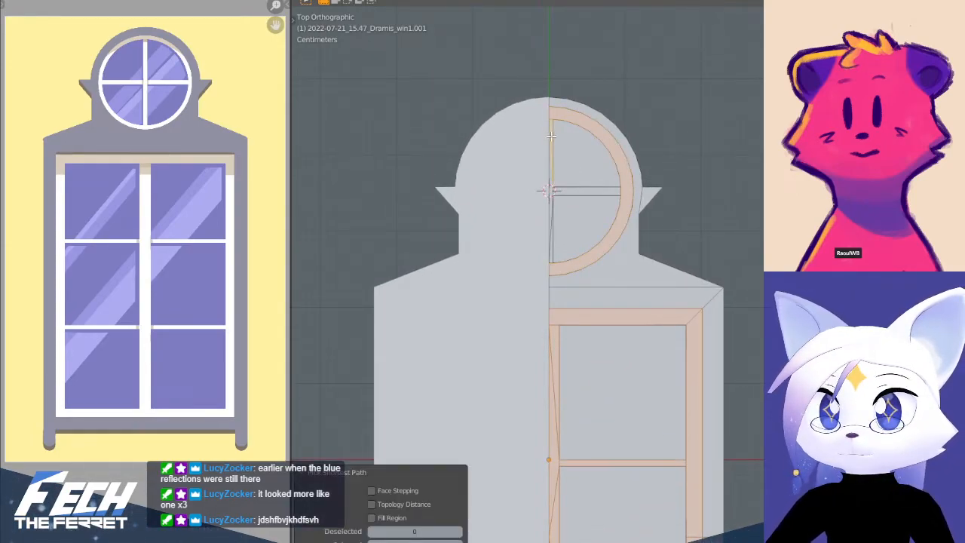
pyautogui.hotkey('ctrl', 'z')
pyautogui.scroll(4, 556, 159)
pyautogui.scroll(-4, 533, 101)
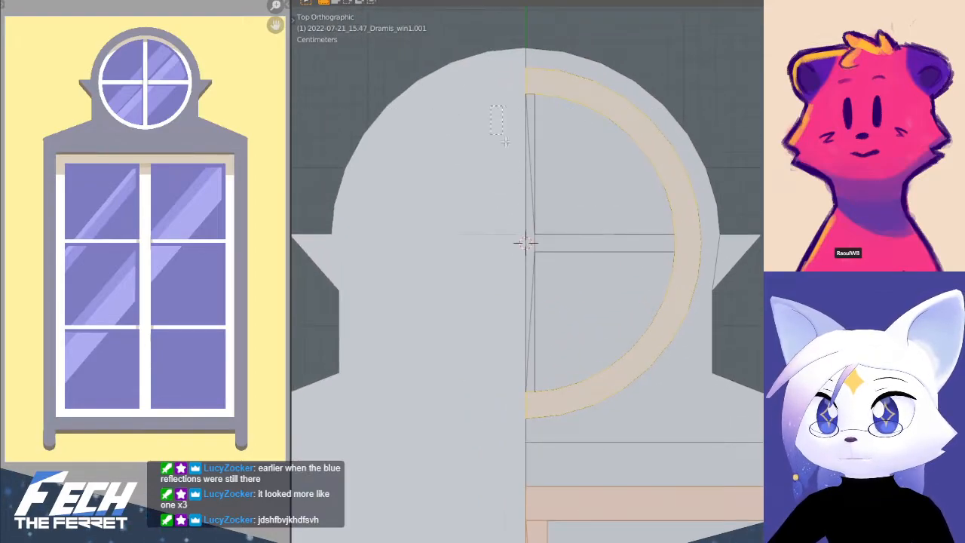
pyautogui.moveTo(490, 106); pyautogui.dragTo(533, 366)
pyautogui.keyDown('shift'); pyautogui.click(602, 245); pyautogui.keyUp('shift')
pyautogui.scroll(-6, 610, 245)
pyautogui.keyDown('shift'); pyautogui.moveTo(608, 395); pyautogui.dragTo(636, 188, button='middle'); pyautogui.keyUp('shift')
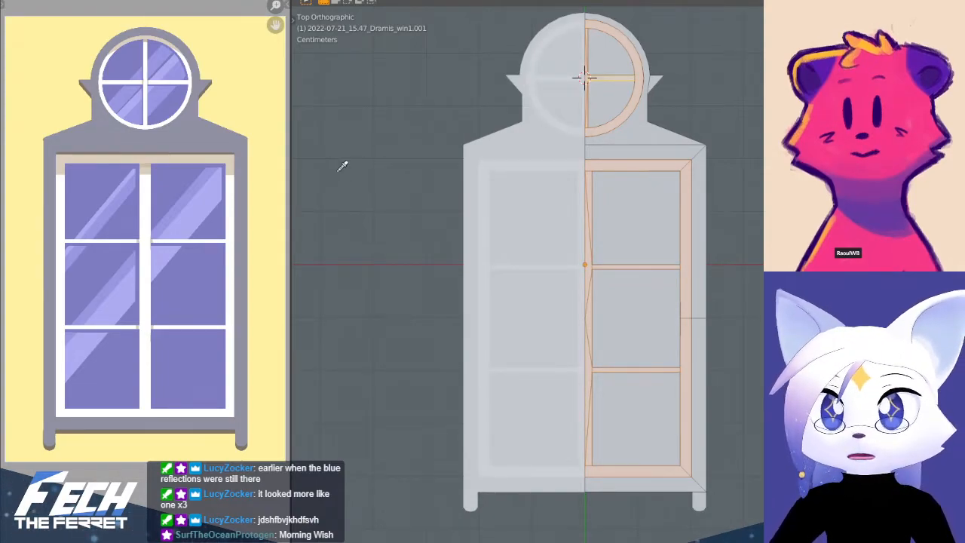
pyautogui.click(243, 160)
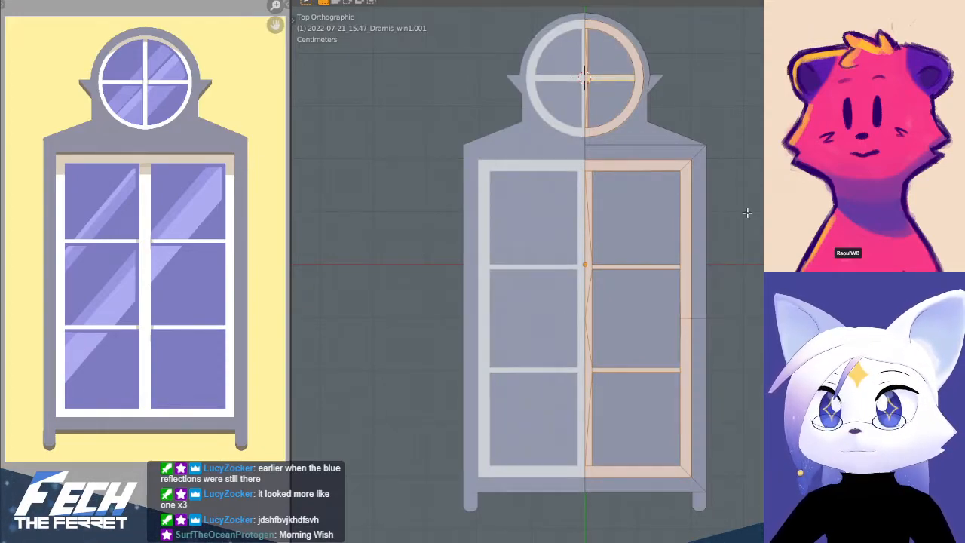
# - Select the three lower glass panes and both round window panes, and sample their blue-violet colour from the reference glass
pyautogui.click(602, 218)
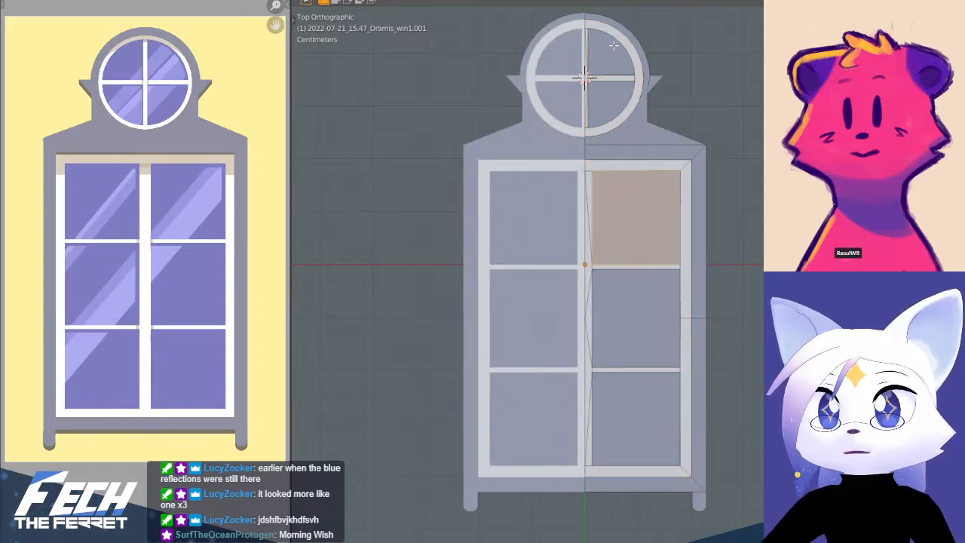
pyautogui.keyDown('shift'); pyautogui.click(613, 47); pyautogui.keyUp('shift')
pyautogui.keyDown('shift'); pyautogui.click(608, 91); pyautogui.keyUp('shift')
pyautogui.keyDown('shift'); pyautogui.click(644, 325); pyautogui.keyUp('shift')
pyautogui.keyDown('shift'); pyautogui.click(635, 418); pyautogui.keyUp('shift')
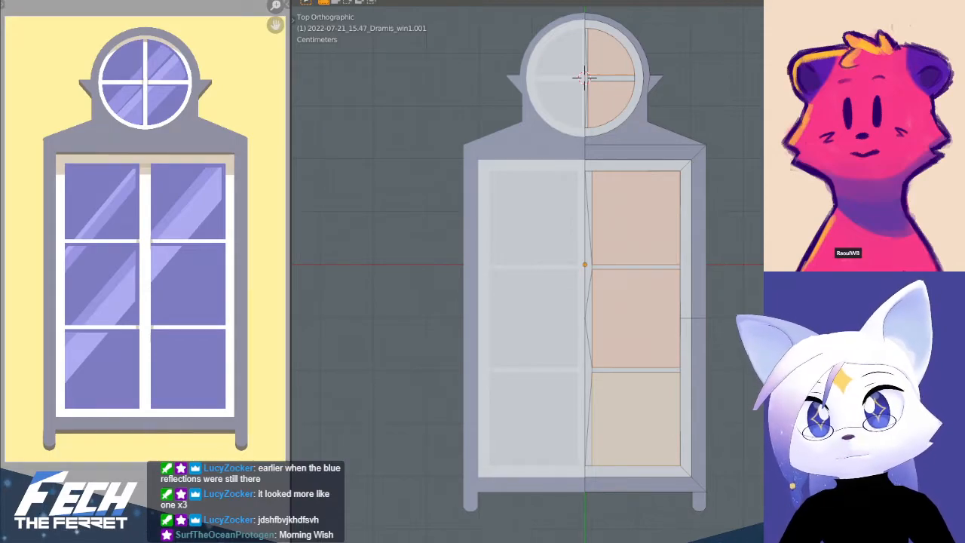
pyautogui.click(183, 267)
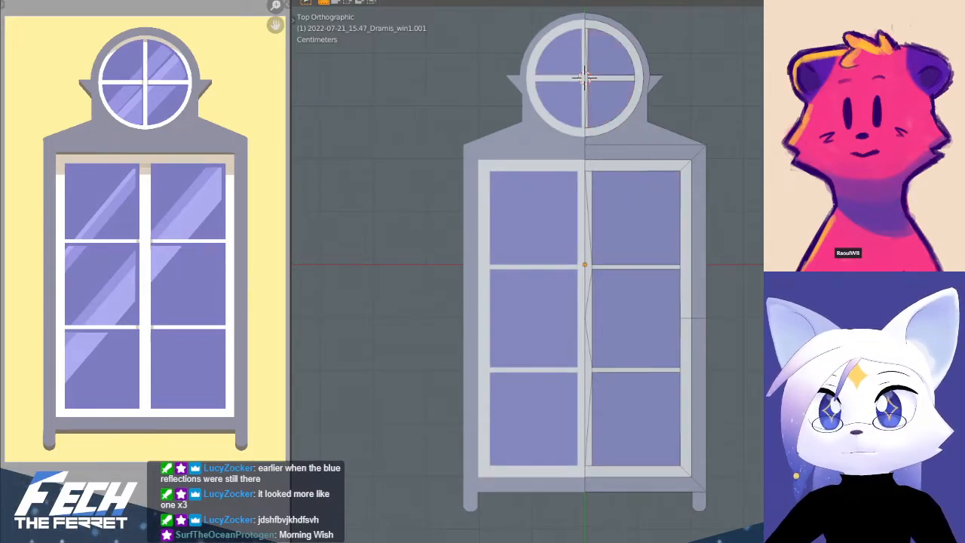
# - Select the grey frame's outer side faces, give them a darker mauve shade, and clear the selection
pyautogui.moveTo(644, 141); pyautogui.dragTo(586, 134, button='middle')
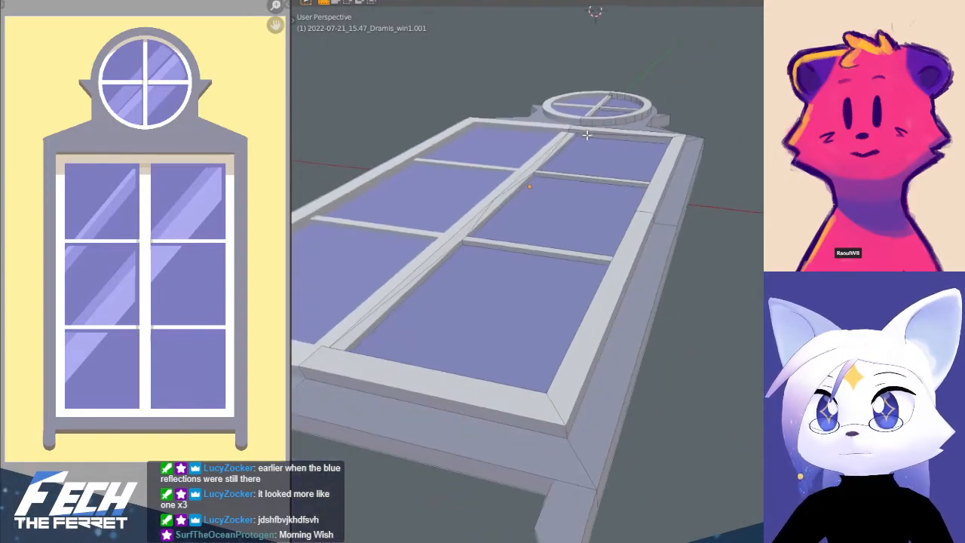
pyautogui.scroll(-4, 591, 136)
pyautogui.keyDown('shift'); pyautogui.moveTo(594, 289); pyautogui.dragTo(609, 276, button='middle'); pyautogui.keyUp('shift')
pyautogui.moveTo(628, 348); pyautogui.dragTo(603, 299, button='middle')
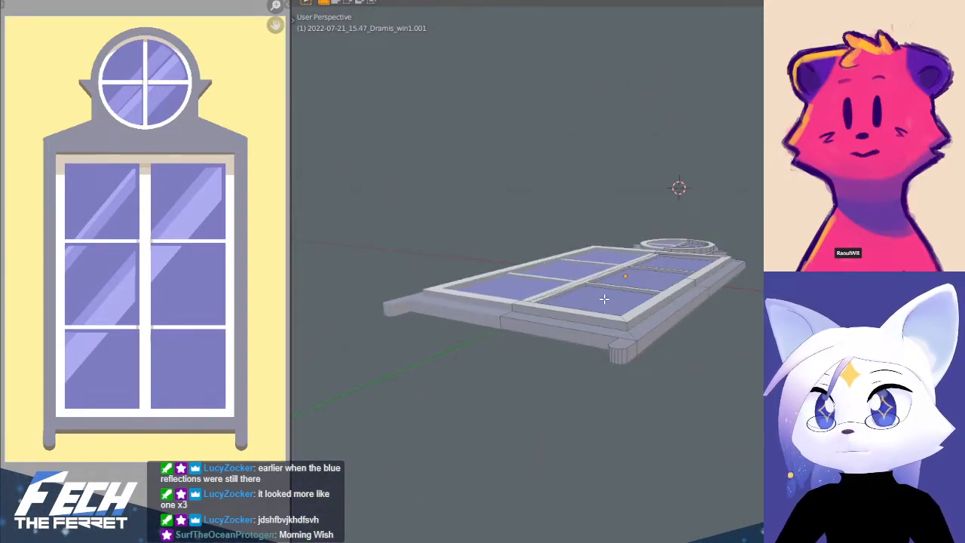
pyautogui.click(621, 354)
pyautogui.moveTo(697, 230); pyautogui.dragTo(702, 257, button='middle')
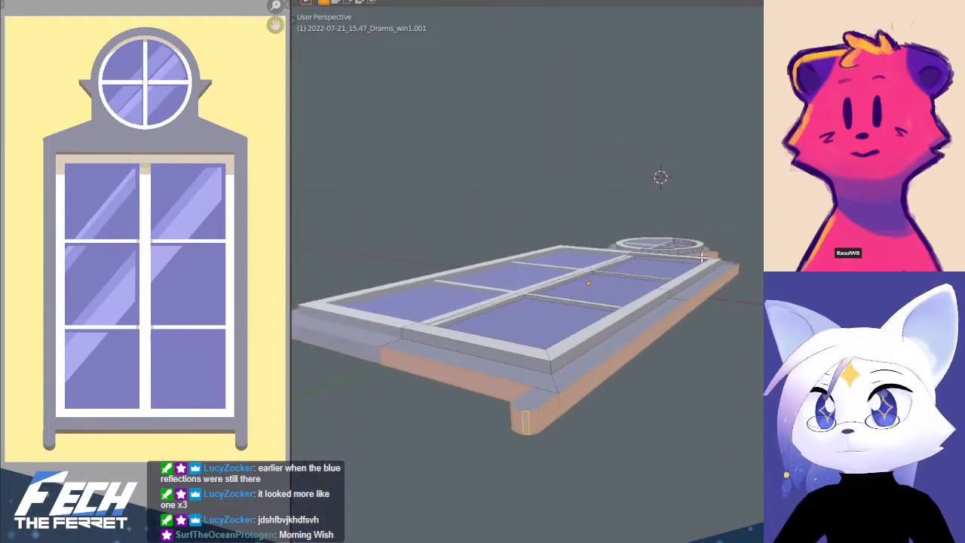
pyautogui.moveTo(538, 397); pyautogui.dragTo(578, 352, button='middle')
pyautogui.scroll(-3, 608, 269)
pyautogui.keyDown('shift'); pyautogui.moveTo(609, 283); pyautogui.dragTo(697, 321, button='middle'); pyautogui.keyUp('shift')
pyautogui.scroll(3, 615, 287)
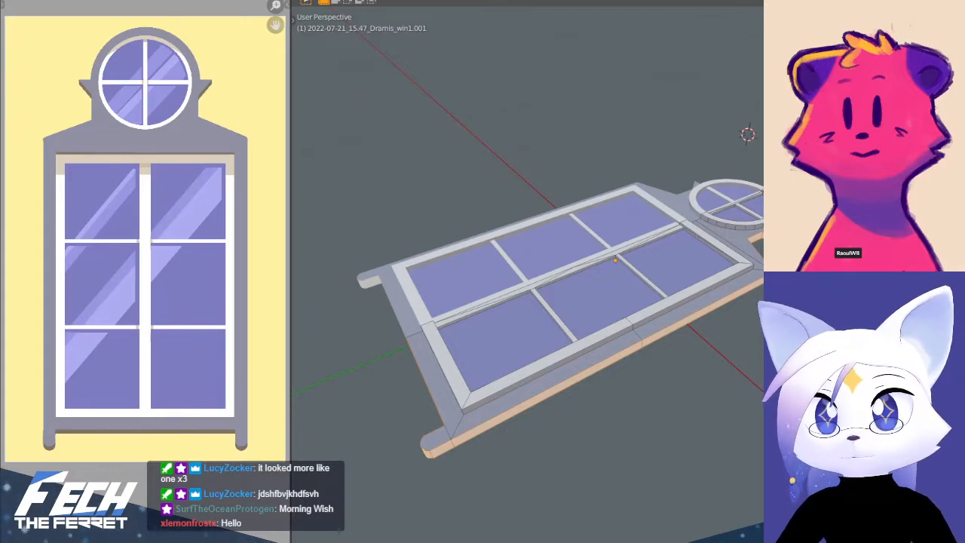
pyautogui.click(672, 458)
# - Select the outer side faces of the white trim around the lower window and of the round window's ring
pyautogui.moveTo(615, 270); pyautogui.dragTo(555, 347, button='middle')
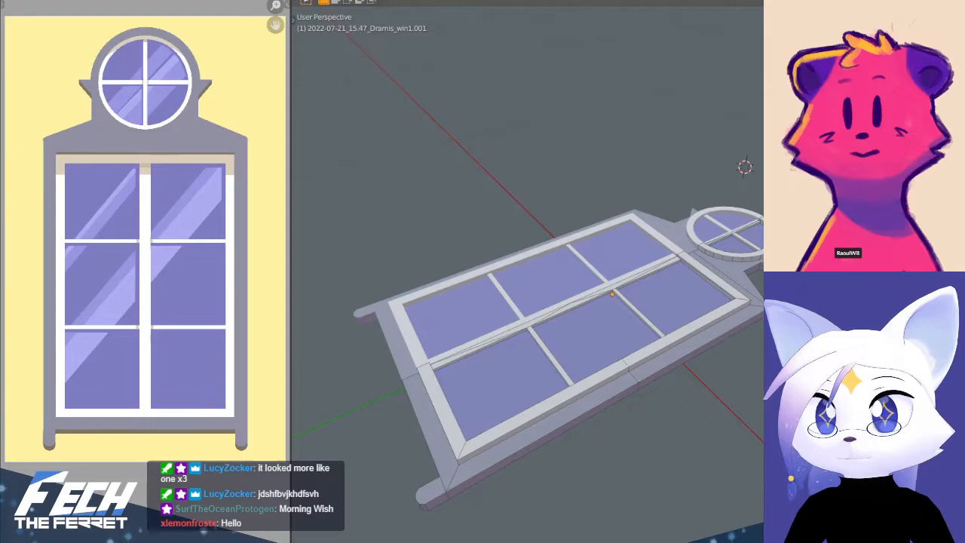
pyautogui.moveTo(728, 260); pyautogui.dragTo(720, 230, button='middle')
pyautogui.scroll(2, 708, 241)
pyautogui.keyDown('shift'); pyautogui.moveTo(652, 290); pyautogui.dragTo(705, 217, button='middle'); pyautogui.keyUp('shift')
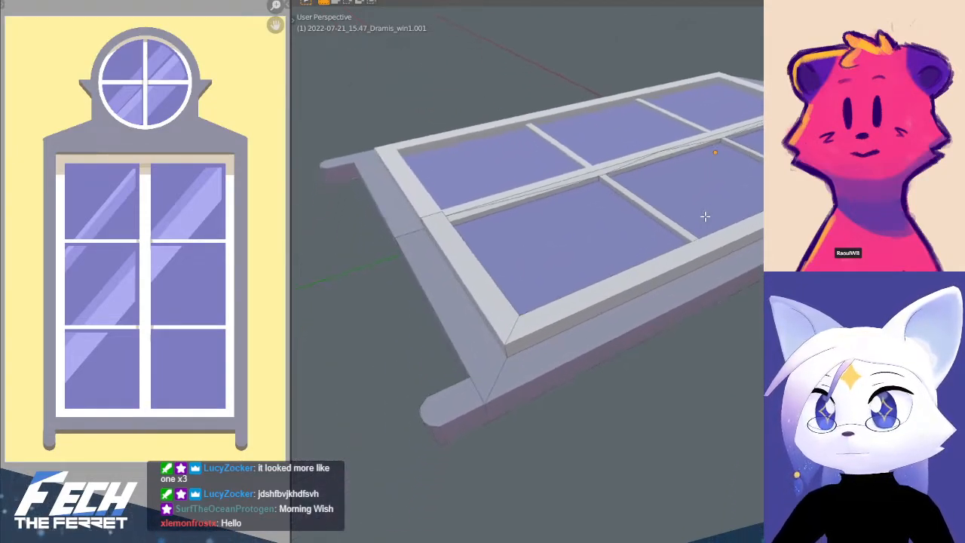
pyautogui.click(502, 347)
pyautogui.keyDown('alt'); pyautogui.click(509, 350); pyautogui.keyUp('alt')
pyautogui.keyDown('shift'); pyautogui.moveTo(708, 240); pyautogui.dragTo(533, 404, button='middle'); pyautogui.keyUp('shift')
pyautogui.keyDown('shift'); pyautogui.moveTo(712, 257); pyautogui.dragTo(662, 271, button='middle'); pyautogui.keyUp('shift')
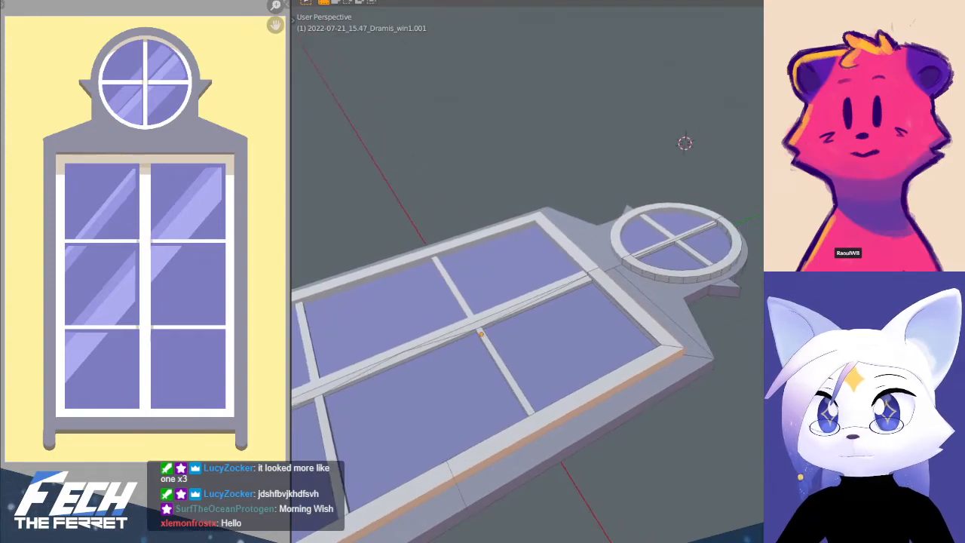
pyautogui.scroll(3, 661, 271)
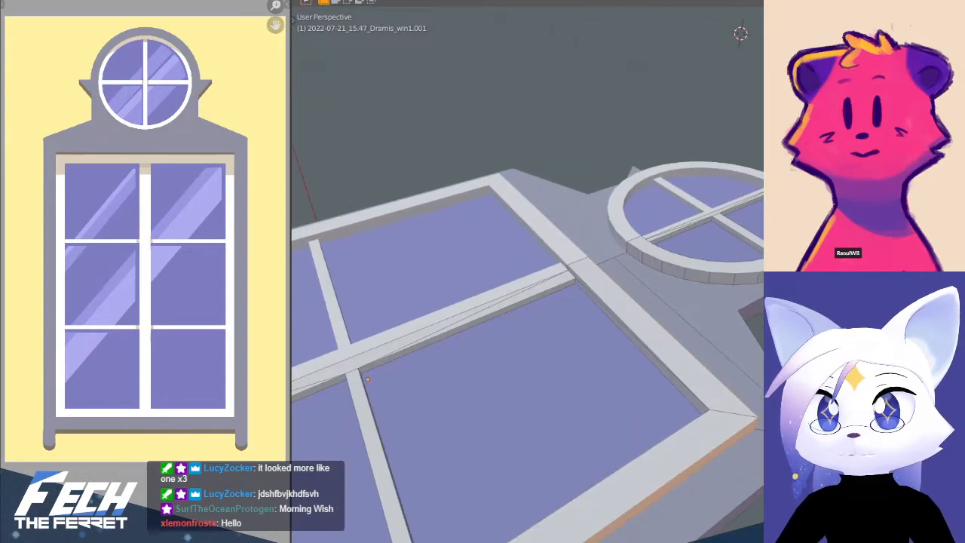
pyautogui.keyDown('alt'); pyautogui.click(759, 276); pyautogui.keyUp('alt')
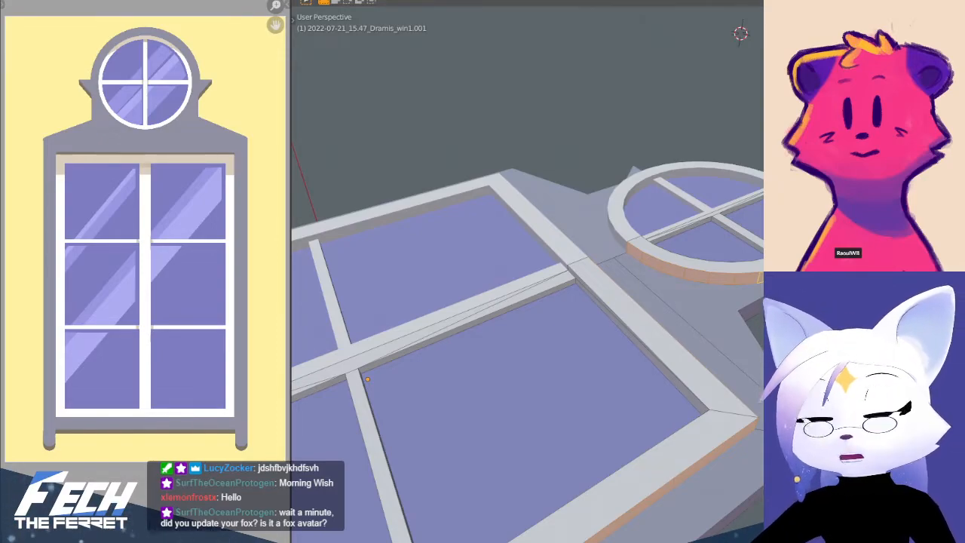
# - Sample the beige trim shadow from the reference image, and sample the grey again for the outer frame
pyautogui.scroll(-2, 681, 325)
pyautogui.keyDown('shift'); pyautogui.moveTo(677, 284); pyautogui.dragTo(627, 273, button='middle'); pyautogui.keyUp('shift')
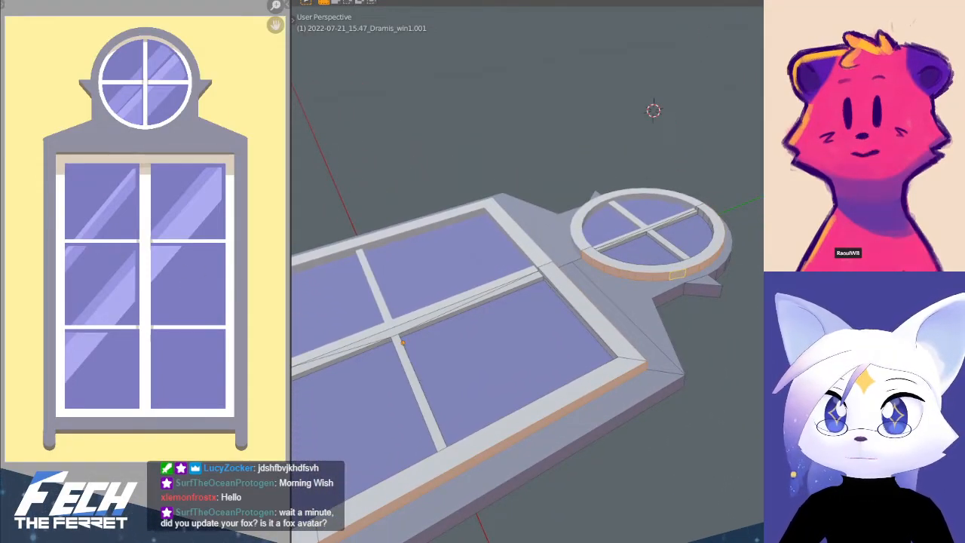
pyautogui.click(211, 156)
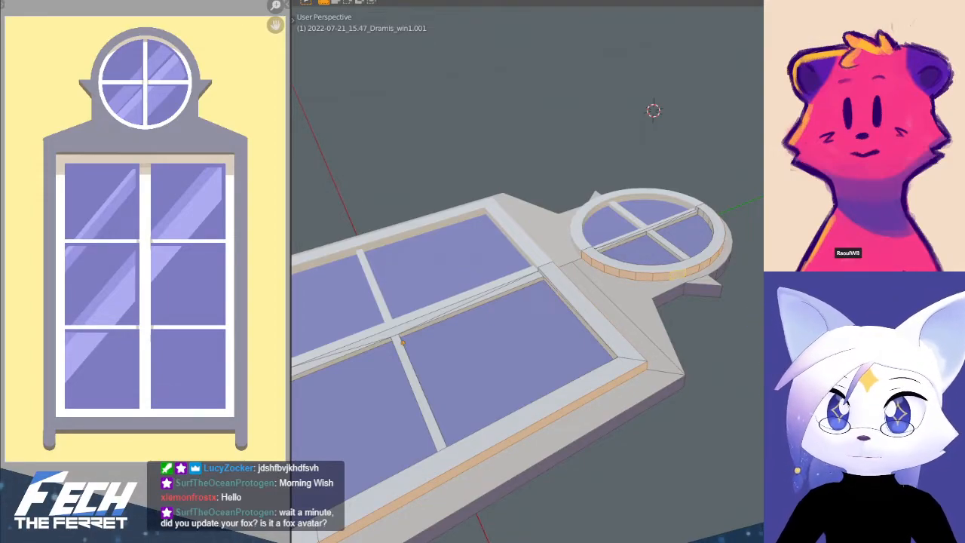
pyautogui.click(199, 132)
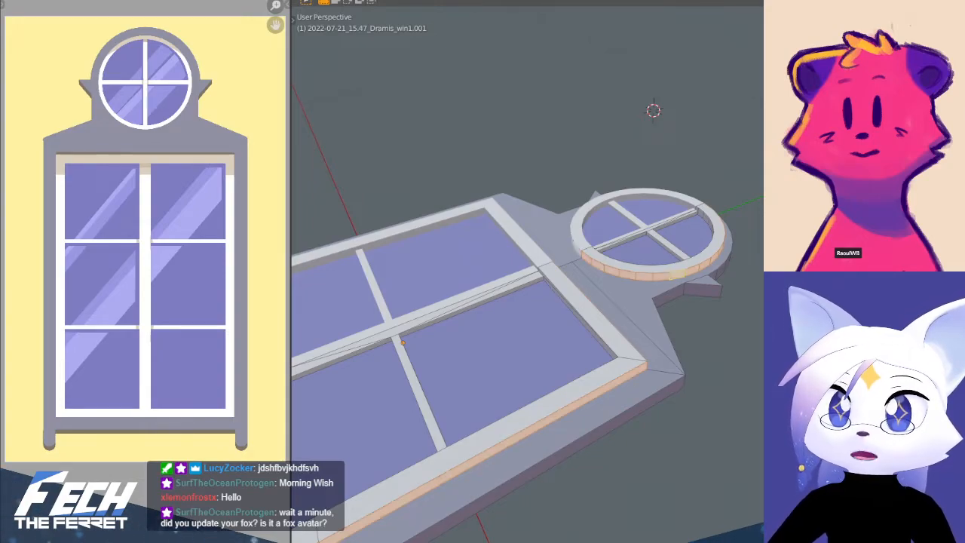
# - Add the inner side faces of the round window's ring to the selection of trim side faces
pyautogui.moveTo(561, 284); pyautogui.dragTo(701, 274, button='middle')
pyautogui.scroll(3, 555, 223)
pyautogui.keyDown('shift'); pyautogui.click(581, 241); pyautogui.keyUp('shift')
pyautogui.keyDown('alt'); pyautogui.keyDown('shift'); pyautogui.click(587, 240); pyautogui.keyUp('shift'); pyautogui.keyUp('alt')
pyautogui.scroll(3, 708, 254)
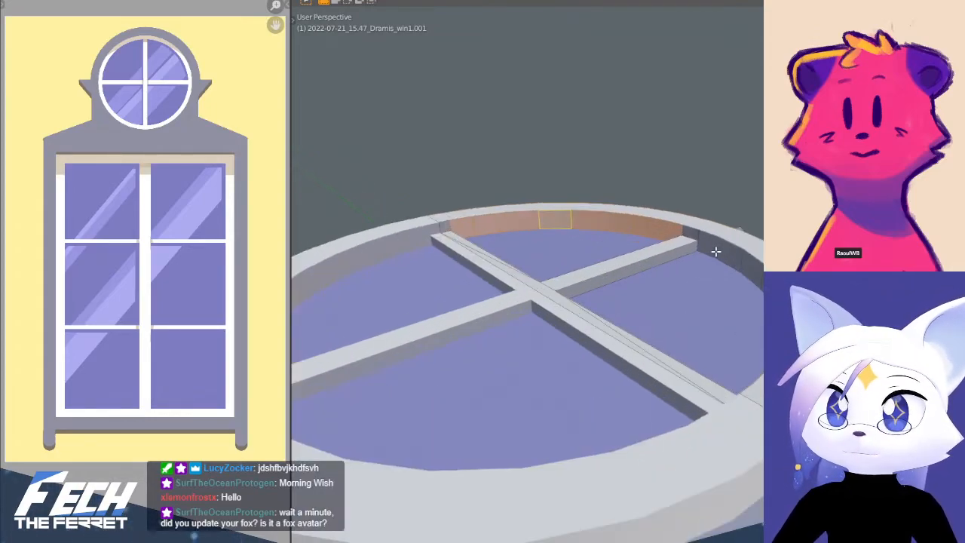
pyautogui.keyDown('shift'); pyautogui.click(713, 246); pyautogui.keyUp('shift')
pyautogui.keyDown('shift'); pyautogui.click(688, 234); pyautogui.keyUp('shift')
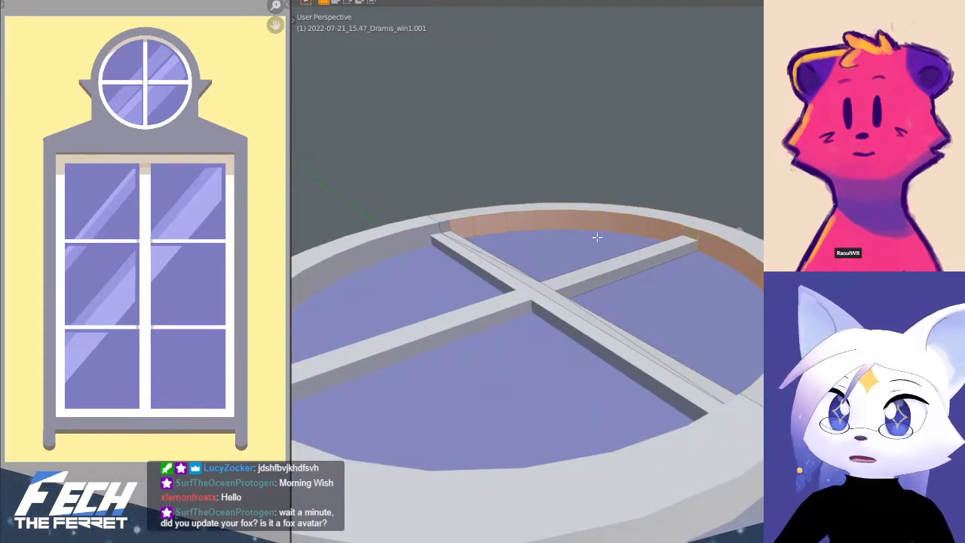
# - Add the side faces of the round window's crossbars to the selection
pyautogui.moveTo(489, 239); pyautogui.dragTo(905, 263, button='middle')
pyautogui.keyDown('shift'); pyautogui.click(671, 283); pyautogui.keyUp('shift')
pyautogui.moveTo(757, 302); pyautogui.dragTo(663, 249, button='middle')
pyautogui.keyDown('shift'); pyautogui.click(679, 281); pyautogui.keyUp('shift')
pyautogui.moveTo(601, 166); pyautogui.dragTo(724, 269, button='middle')
# - Add the inner side faces around the lower window's pane openings to the selection
pyautogui.scroll(3, 686, 242)
pyautogui.moveTo(687, 241); pyautogui.dragTo(928, 297, button='middle')
pyautogui.keyDown('alt'); pyautogui.keyDown('shift'); pyautogui.click(689, 216); pyautogui.keyUp('shift'); pyautogui.keyUp('alt')
pyautogui.keyDown('shift'); pyautogui.moveTo(741, 234); pyautogui.dragTo(709, 172, button='middle'); pyautogui.keyUp('shift')
pyautogui.keyDown('alt'); pyautogui.keyDown('shift'); pyautogui.click(737, 257); pyautogui.keyUp('shift'); pyautogui.keyUp('alt')
pyautogui.hotkey('ctrl', 'z')
pyautogui.keyDown('shift'); pyautogui.click(643, 172); pyautogui.keyUp('shift')
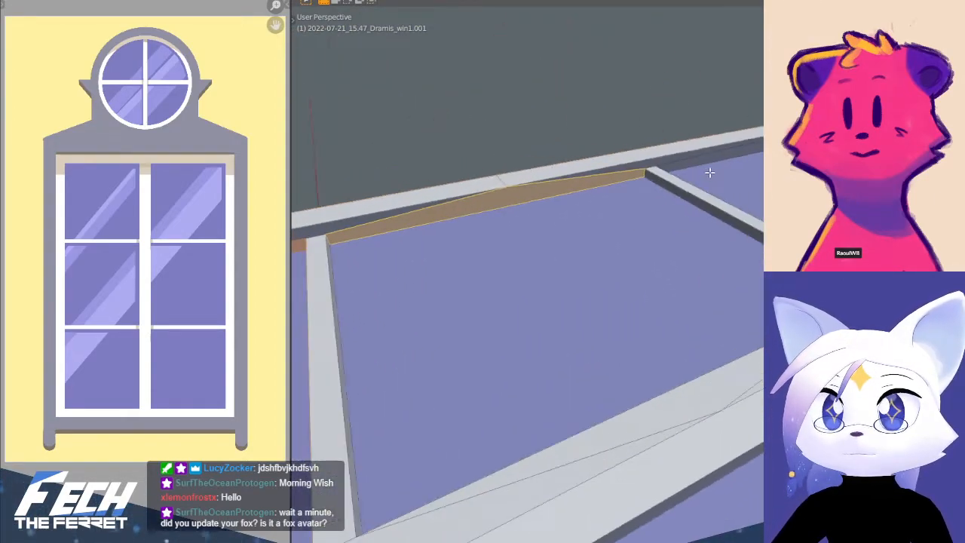
pyautogui.keyDown('alt'); pyautogui.keyDown('shift'); pyautogui.click(646, 174); pyautogui.keyUp('shift'); pyautogui.keyUp('alt')
# - Add the remaining side faces along the lower window's trim and the small end face of its central bar to the selection
pyautogui.moveTo(644, 174); pyautogui.dragTo(573, 222, button='middle')
pyautogui.click(494, 189)
pyautogui.click(554, 218)
pyautogui.moveTo(660, 230); pyautogui.dragTo(698, 230, button='middle')
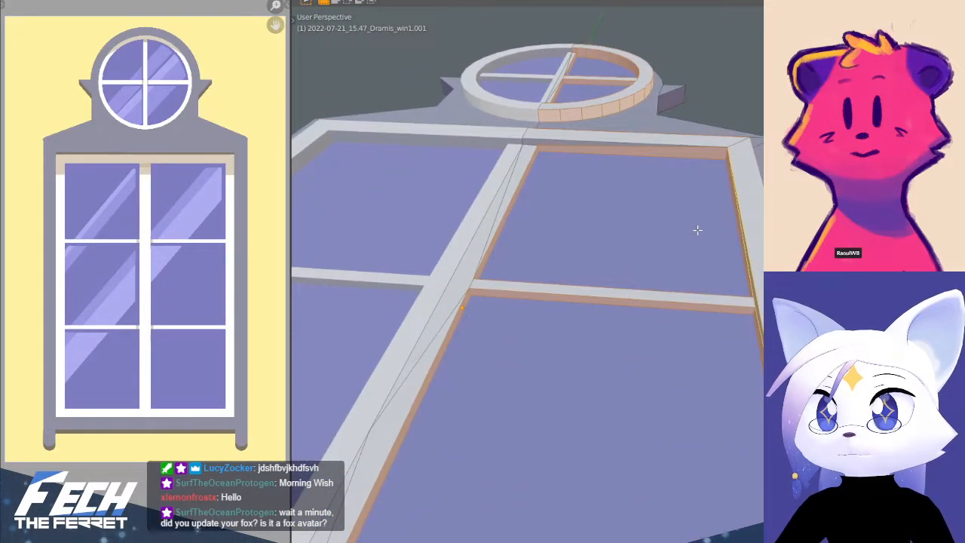
pyautogui.keyDown('shift'); pyautogui.click(530, 141); pyautogui.keyUp('shift')
pyautogui.moveTo(549, 261); pyautogui.dragTo(317, 305, button='middle')
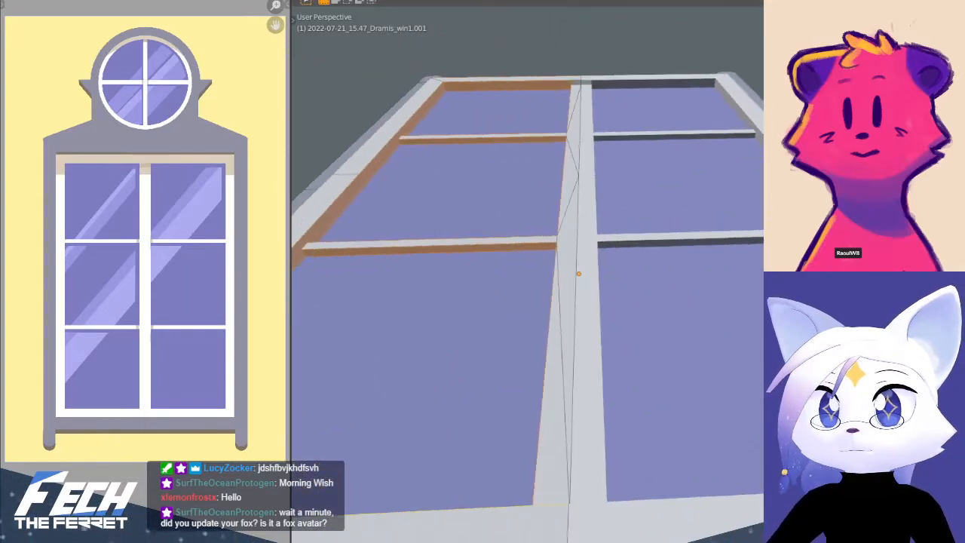
pyautogui.moveTo(582, 155); pyautogui.dragTo(573, 101, button='middle')
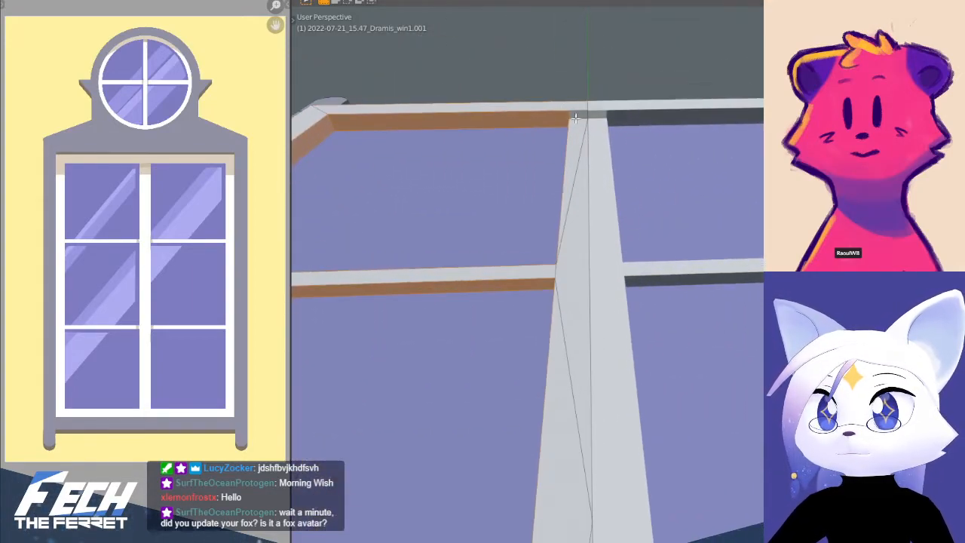
pyautogui.moveTo(565, 139); pyautogui.dragTo(701, 233, button='middle')
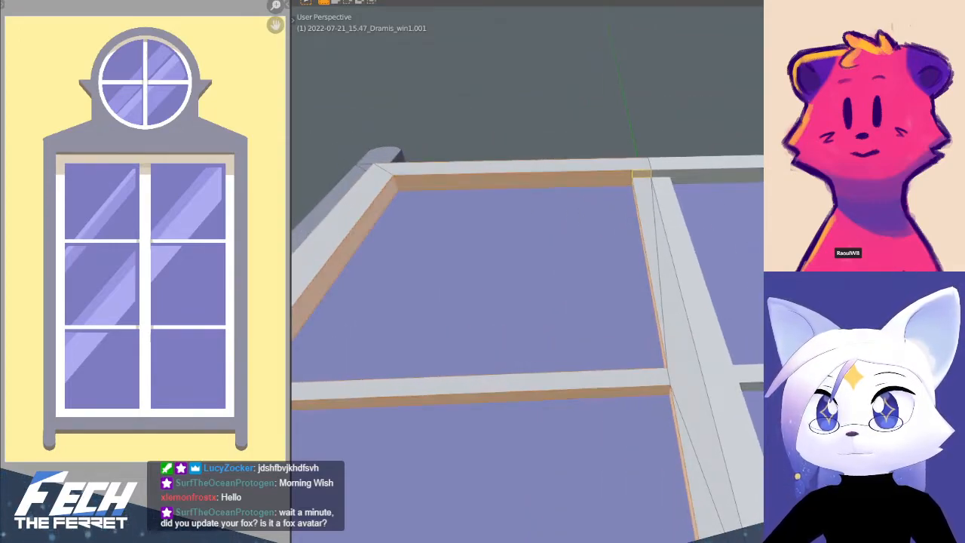
# - Return to object mode and examine the whole window's colouring
pyautogui.scroll(-4, 671, 181)
pyautogui.keyDown('shift'); pyautogui.moveTo(602, 226); pyautogui.dragTo(567, 126, button='middle'); pyautogui.keyUp('shift')
pyautogui.keyDown('shift'); pyautogui.moveTo(653, 210); pyautogui.dragTo(655, 218, button='middle'); pyautogui.keyUp('shift')
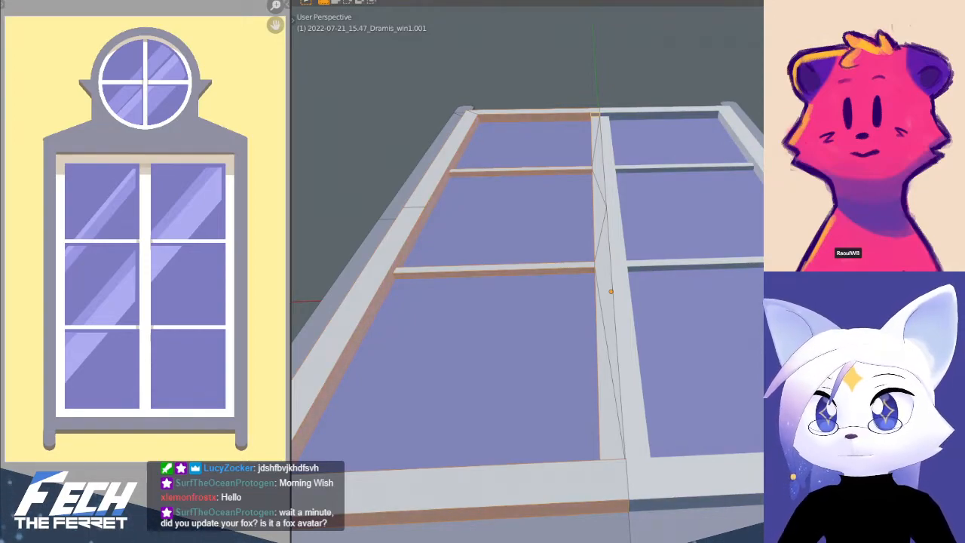
pyautogui.scroll(-5, 664, 268)
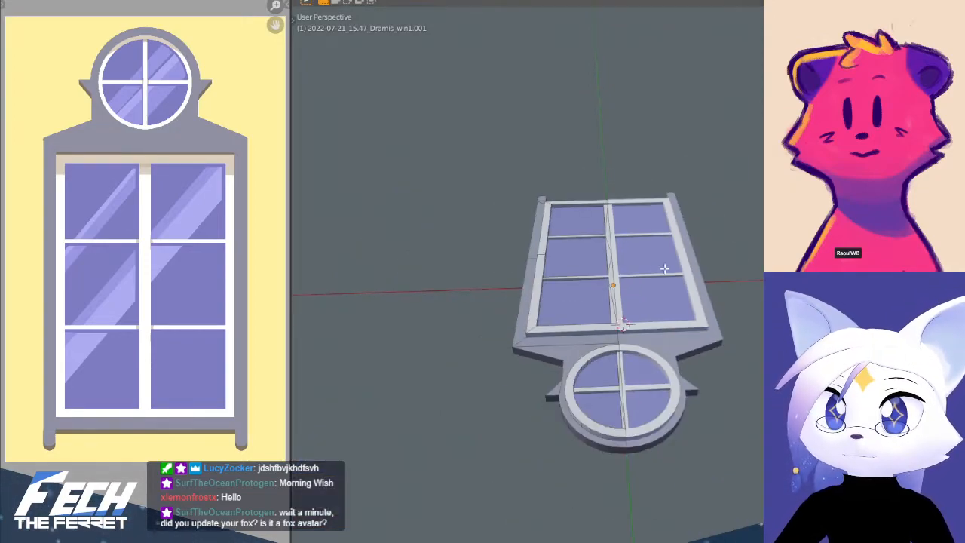
pyautogui.moveTo(664, 268); pyautogui.dragTo(652, 205, button='middle')
pyautogui.press('Tab')
pyautogui.moveTo(605, 329); pyautogui.dragTo(751, 269, button='middle')
pyautogui.scroll(-4, 641, 304)
pyautogui.moveTo(660, 336)
pyautogui.keyDown('shift'); pyautogui.mouseDown(button='middle')
pyautogui.moveTo(657, 295)
pyautogui.moveTo(655, 333)
pyautogui.mouseUp(button='middle'); pyautogui.keyUp('shift')
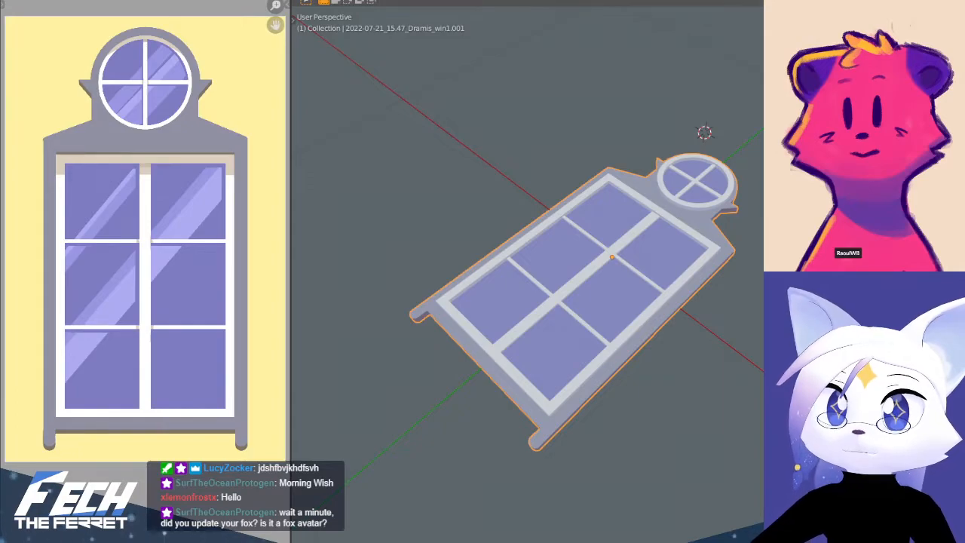
# - Compare viewport shading modes on the window and return to the coloured display
pyautogui.press('z')
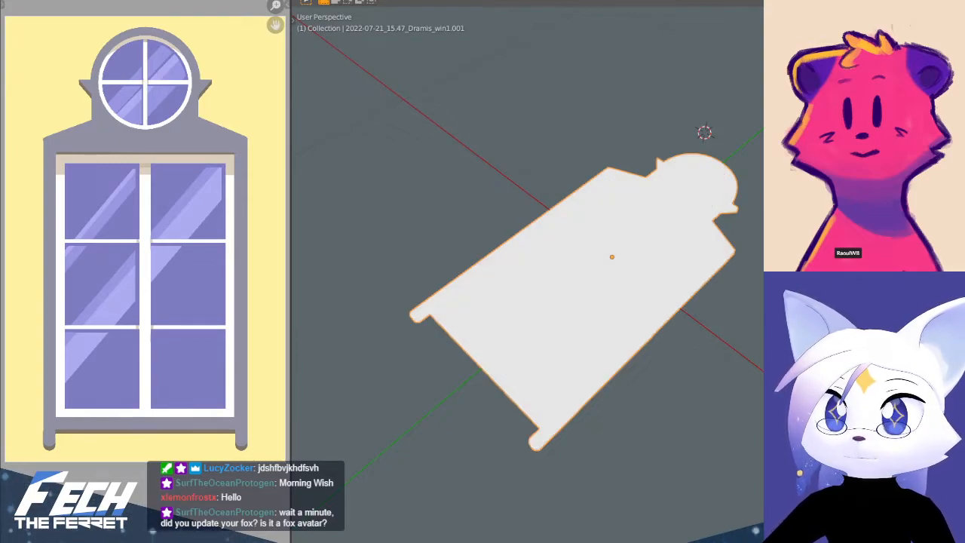
pyautogui.hotkey('ctrl', 'z')
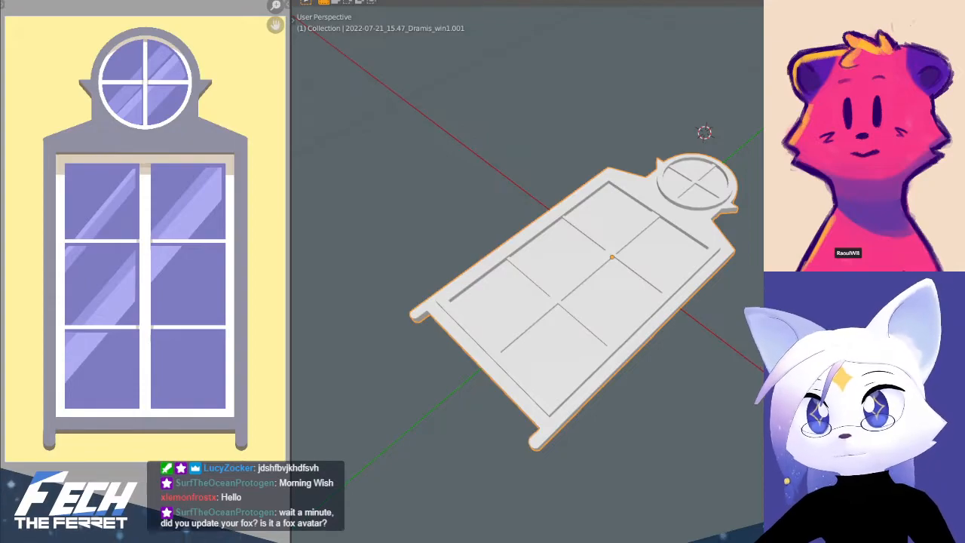
pyautogui.press('z')
pyautogui.click(644, 352)
pyautogui.moveTo(644, 351); pyautogui.dragTo(725, 330, button='middle')
pyautogui.moveTo(623, 295); pyautogui.dragTo(637, 232, button='middle')
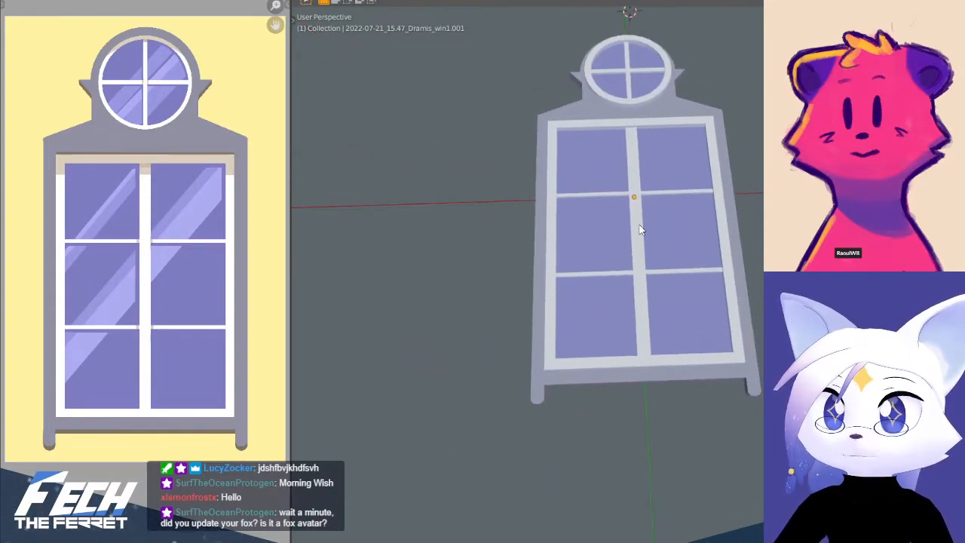
# - Try to move the front face of the lower window's central bar in the right side view
pyautogui.scroll(5, 639, 226)
pyautogui.press('Tab')
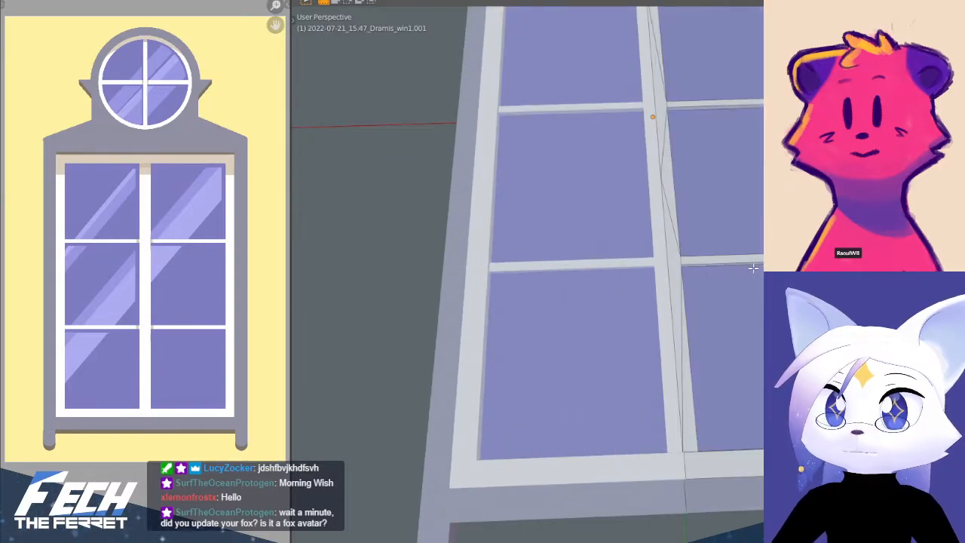
pyautogui.moveTo(651, 275); pyautogui.dragTo(594, 282, button='middle')
pyautogui.keyDown('ctrl'); pyautogui.click(618, 343); pyautogui.keyUp('ctrl')
pyautogui.press('KP_3')
pyautogui.scroll(3, 621, 289)
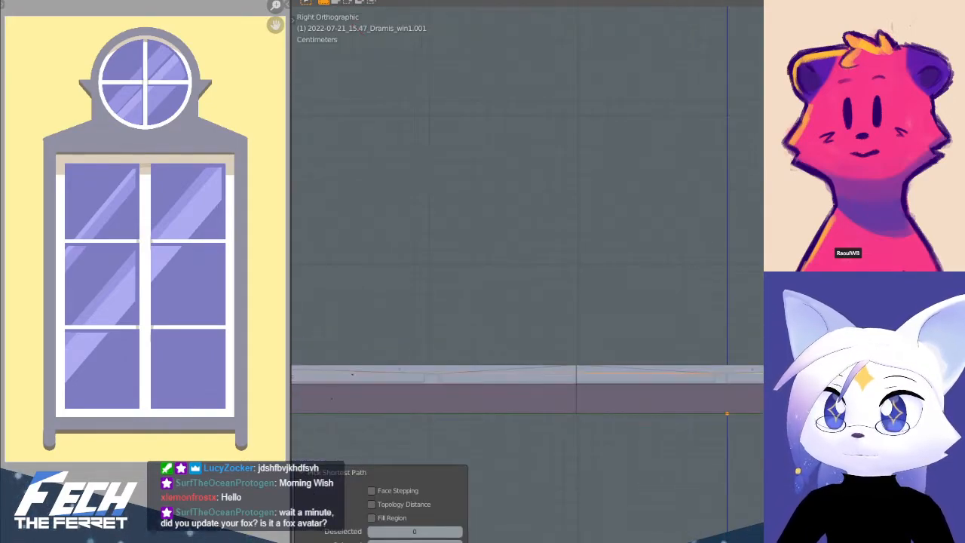
pyautogui.hotkey('alt', 'z')
pyautogui.keyDown('shift'); pyautogui.moveTo(859, 327); pyautogui.dragTo(603, 248, button='middle'); pyautogui.keyUp('shift')
pyautogui.scroll(3, 616, 283)
pyautogui.keyDown('shift'); pyautogui.moveTo(791, 272); pyautogui.dragTo(746, 263, button='middle'); pyautogui.keyUp('shift')
pyautogui.press('g')
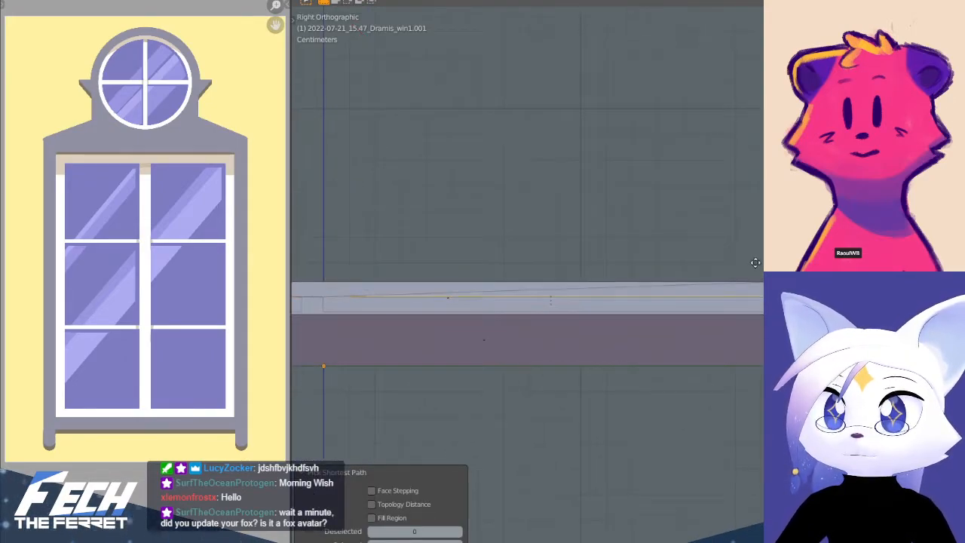
pyautogui.click(755, 257)
pyautogui.hotkey('ctrl', 'z')
pyautogui.keyDown('shift'); pyautogui.moveTo(775, 247); pyautogui.dragTo(676, 396, button='middle'); pyautogui.keyUp('shift')
pyautogui.hotkey('alt', 'z')
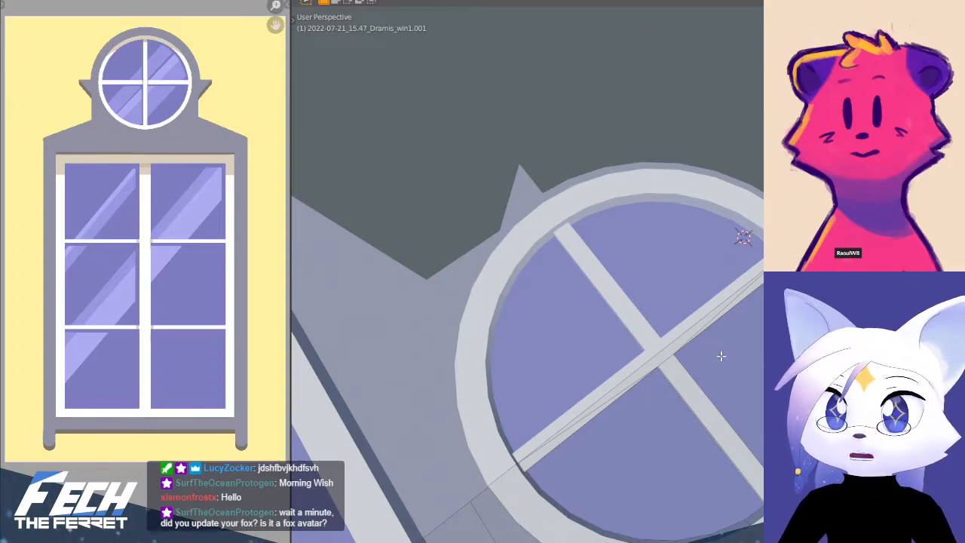
# - Select the thin front faces of the round window's long central crossbar along with the lower window's central bar
pyautogui.scroll(2, 720, 356)
pyautogui.keyDown('shift'); pyautogui.moveTo(716, 372); pyautogui.dragTo(673, 257, button='middle'); pyautogui.keyUp('shift')
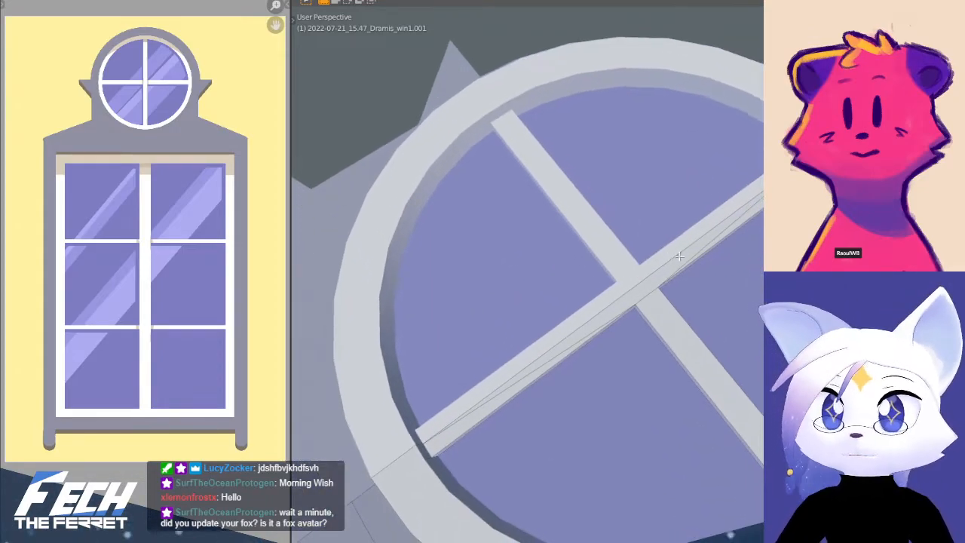
pyautogui.scroll(4, 581, 241)
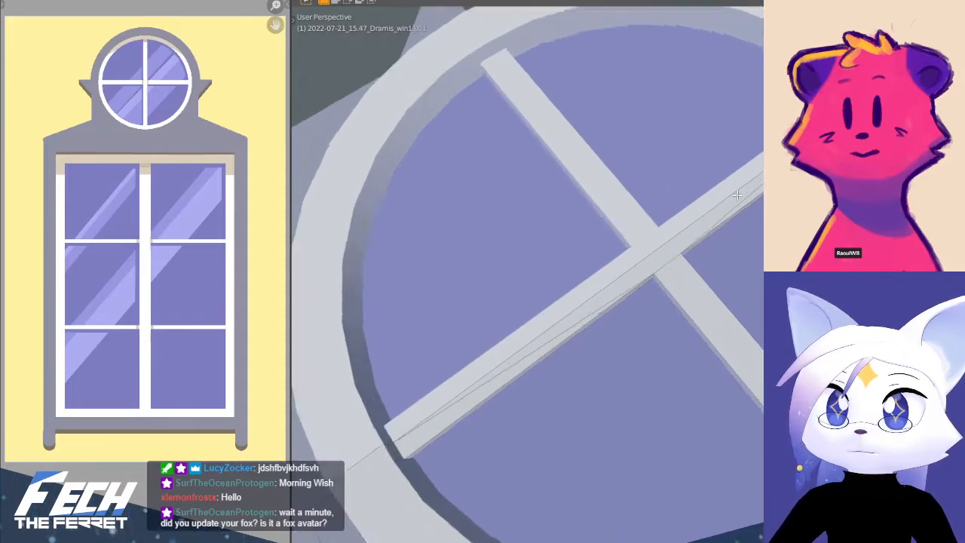
pyautogui.click(753, 199)
pyautogui.keyDown('shift'); pyautogui.click(538, 353); pyautogui.keyUp('shift')
pyautogui.keyDown('shift'); pyautogui.moveTo(468, 384); pyautogui.dragTo(740, 211, button='middle'); pyautogui.keyUp('shift')
pyautogui.scroll(-3, 574, 367)
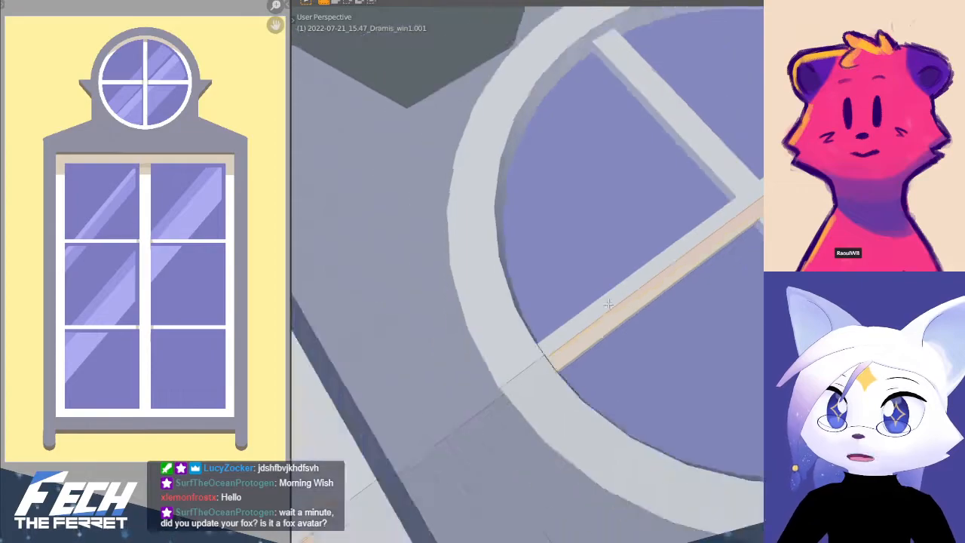
# - Extrude the selected central bar faces outward by about 0.0028 m in the right side view
pyautogui.press('KP_3')
pyautogui.keyDown('shift'); pyautogui.moveTo(636, 271); pyautogui.dragTo(648, 215, button='middle'); pyautogui.keyUp('shift')
pyautogui.scroll(3, 691, 289)
pyautogui.keyDown('shift'); pyautogui.moveTo(704, 282); pyautogui.dragTo(606, 326, button='middle'); pyautogui.keyUp('shift')
pyautogui.scroll(3, 685, 235)
pyautogui.keyDown('shift'); pyautogui.moveTo(706, 204); pyautogui.dragTo(652, 265, button='middle'); pyautogui.keyUp('shift')
pyautogui.hotkey('alt', 'z')
pyautogui.scroll(-5, 657, 222)
pyautogui.keyDown('shift'); pyautogui.moveTo(301, 239); pyautogui.dragTo(627, 245, button='middle'); pyautogui.keyUp('shift')
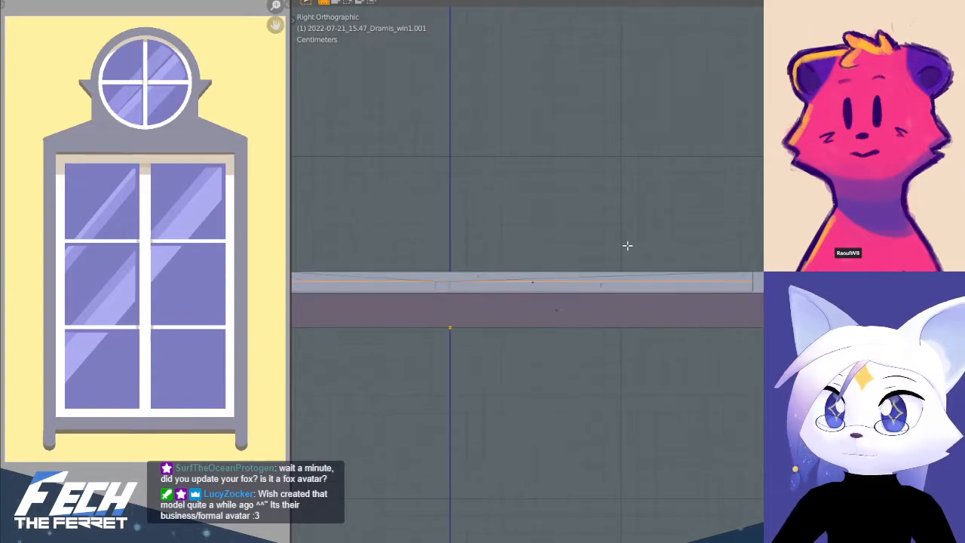
pyautogui.scroll(3, 743, 239)
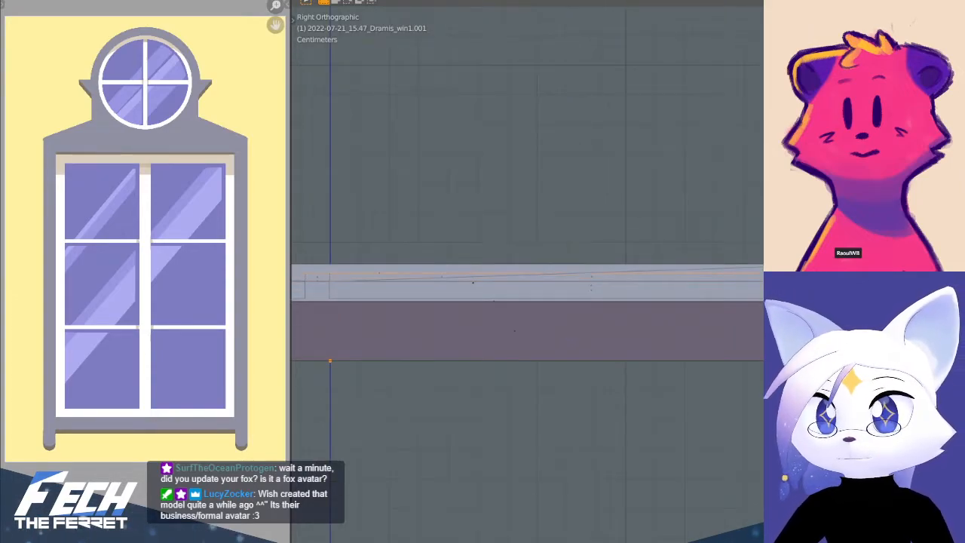
pyautogui.press('e')
pyautogui.moveTo(678, 226); pyautogui.dragTo(634, 229, button='middle')
pyautogui.scroll(-3, 731, 204)
pyautogui.scroll(3, 633, 229)
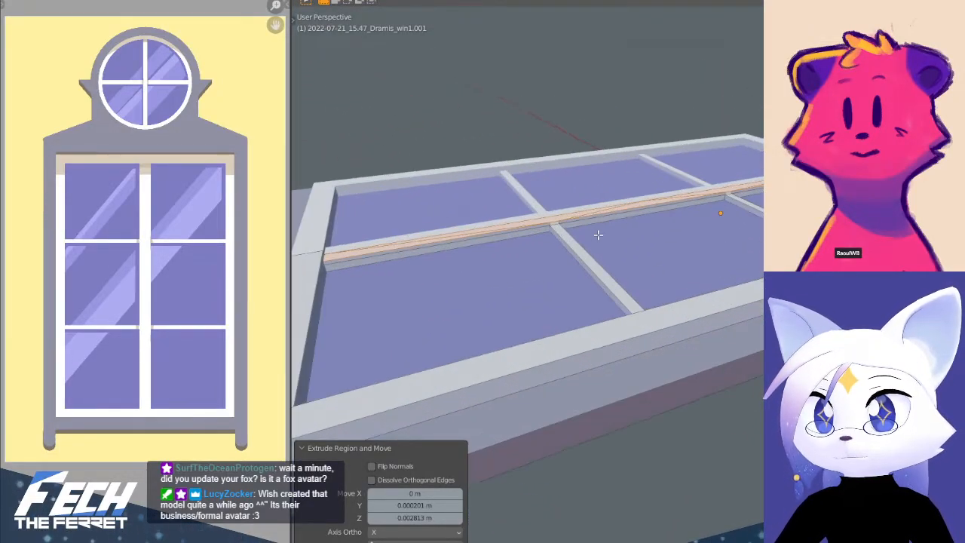
# - Select only the face at the centre of the round window's crossbars, and return to object mode
pyautogui.scroll(2, 546, 220)
pyautogui.hotkey('alt', 'a')
pyautogui.keyDown('shift'); pyautogui.moveTo(654, 186); pyautogui.dragTo(568, 199, button='middle'); pyautogui.keyUp('shift')
pyautogui.keyDown('shift'); pyautogui.moveTo(655, 185); pyautogui.dragTo(324, 280, button='middle'); pyautogui.keyUp('shift')
pyautogui.scroll(4, 591, 214)
pyautogui.click(557, 199)
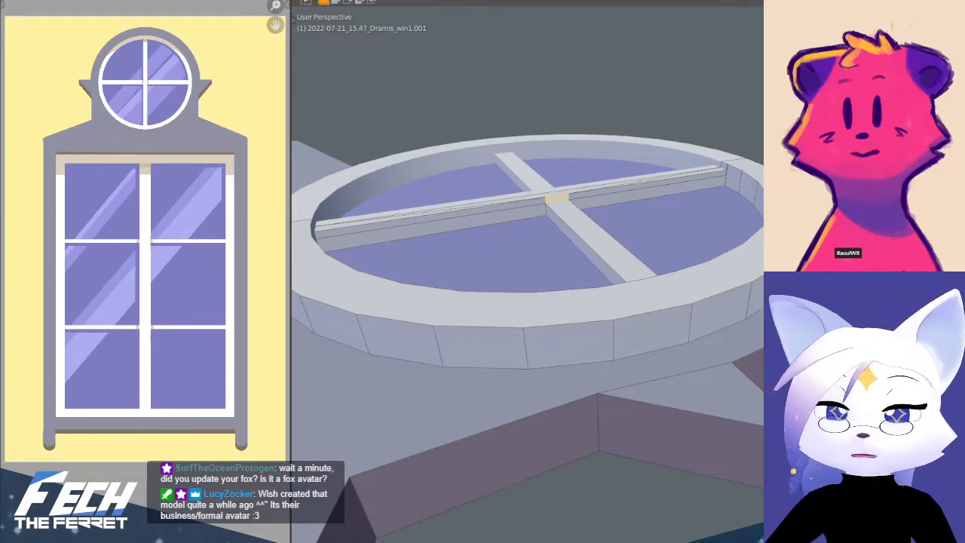
pyautogui.hotkey('ctrl', 'Tab')
pyautogui.click(465, 168)
pyautogui.scroll(-6, 543, 293)
pyautogui.moveTo(543, 293); pyautogui.dragTo(596, 338, button='middle')
pyautogui.keyDown('shift'); pyautogui.moveTo(491, 341); pyautogui.dragTo(716, 200, button='middle'); pyautogui.keyUp('shift')
pyautogui.scroll(-2, 678, 226)
pyautogui.moveTo(607, 237); pyautogui.dragTo(651, 267, button='middle')
pyautogui.press('KP_1')
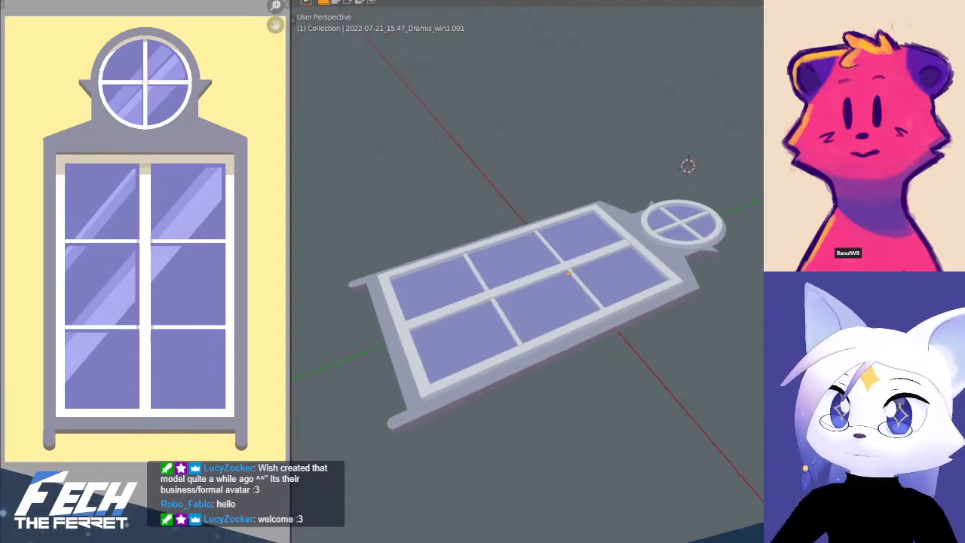
# - Inspect the window object's settings in the sidebar, and hide the sidebar
pyautogui.click(682, 278)
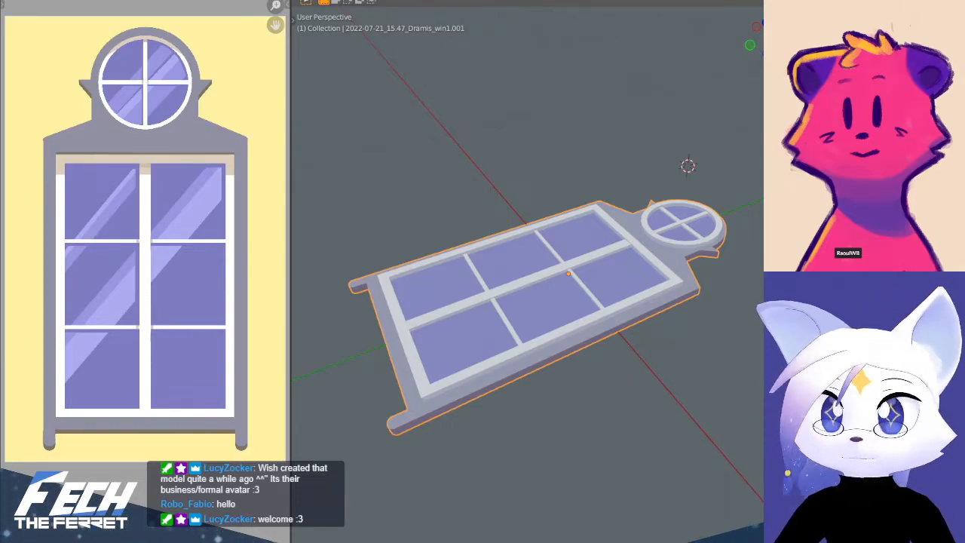
pyautogui.moveTo(798, 224); pyautogui.dragTo(744, 223)
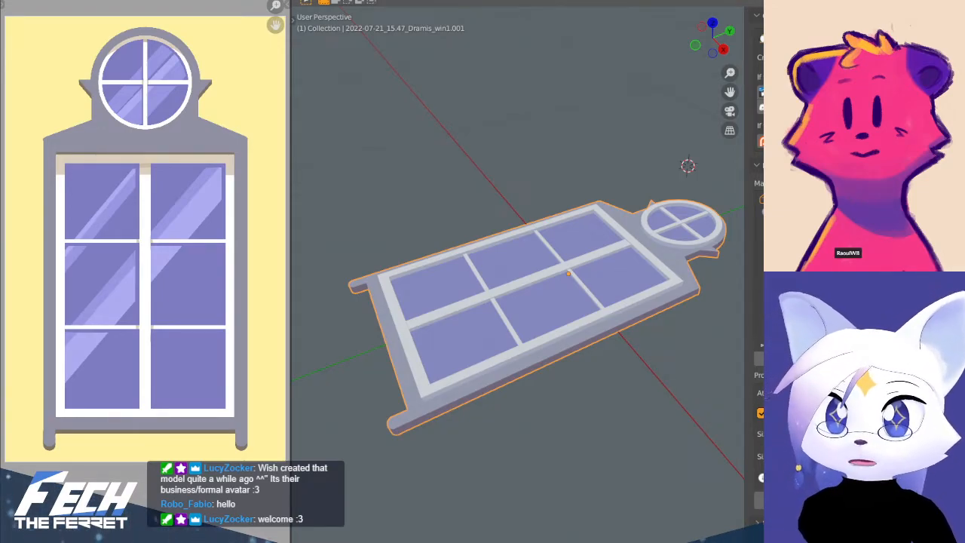
pyautogui.click(626, 496)
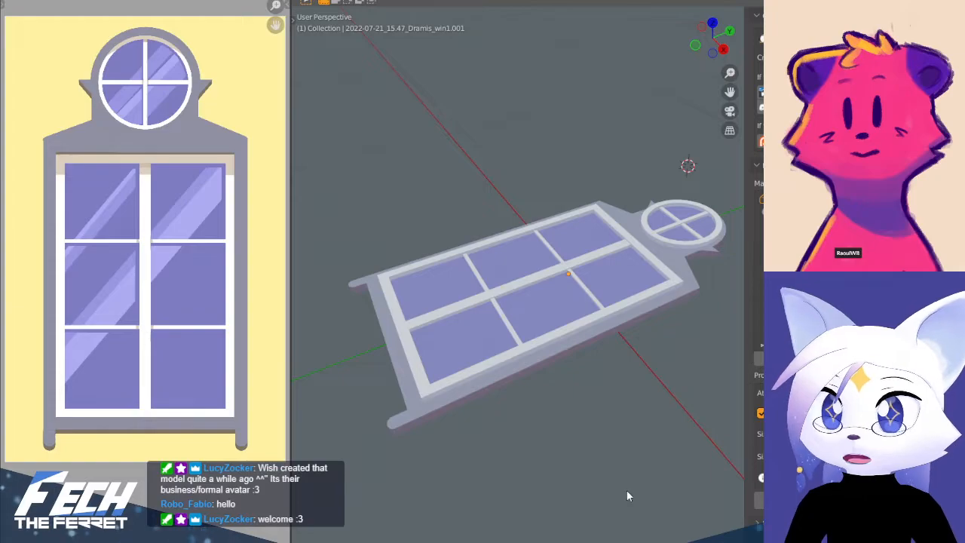
pyautogui.press('Escape')
pyautogui.press('n')
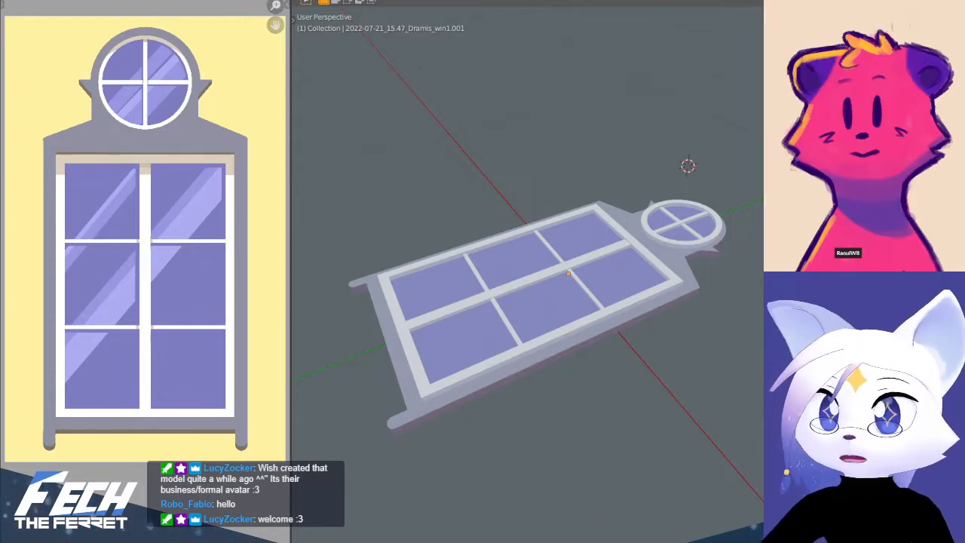
# - Switch to the UV editing workspace and put the window model in object mode beside its colour palette texture
pyautogui.hotkey('ctrl', 'pagedown')
pyautogui.hotkey('ctrl', 'pagedown')
pyautogui.hotkey('ctrl', 'pagedown')
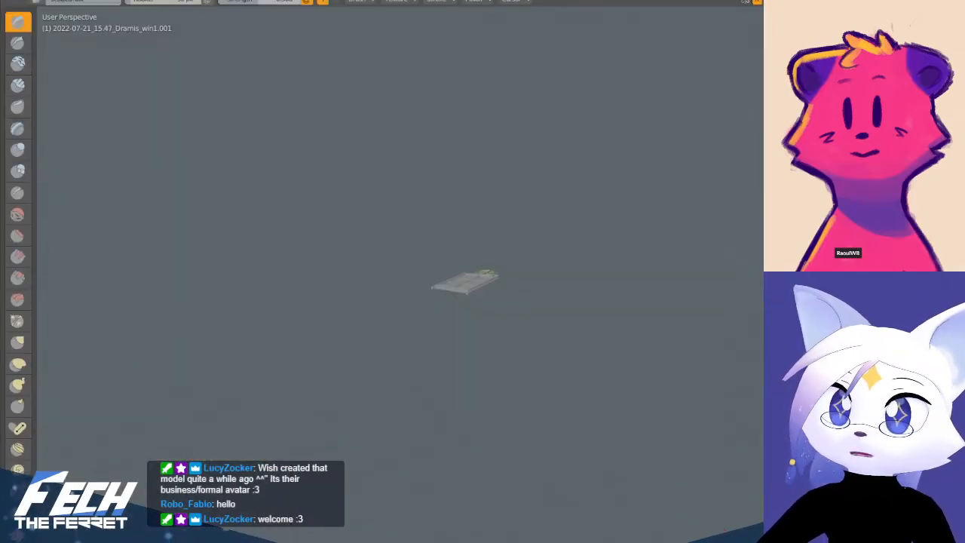
pyautogui.scroll(5, 217, 244)
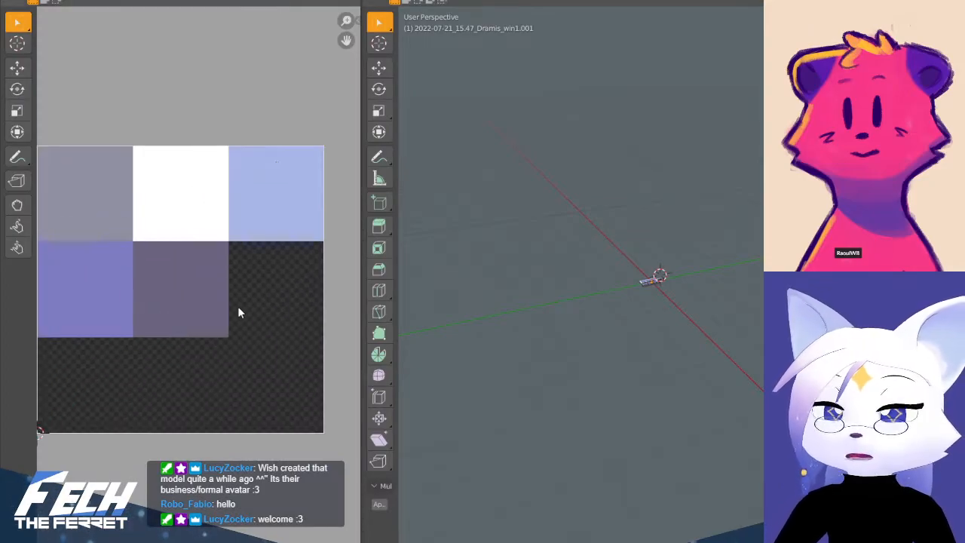
pyautogui.moveTo(250, 275); pyautogui.dragTo(254, 276, button='middle')
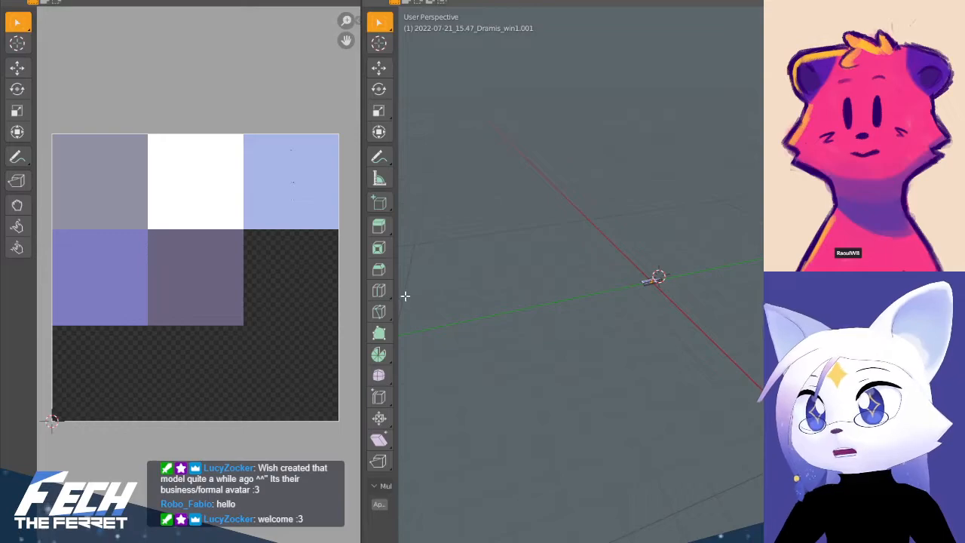
pyautogui.scroll(-3, 229, 423)
pyautogui.moveTo(223, 360); pyautogui.dragTo(226, 371, button='middle')
pyautogui.scroll(10, 689, 375)
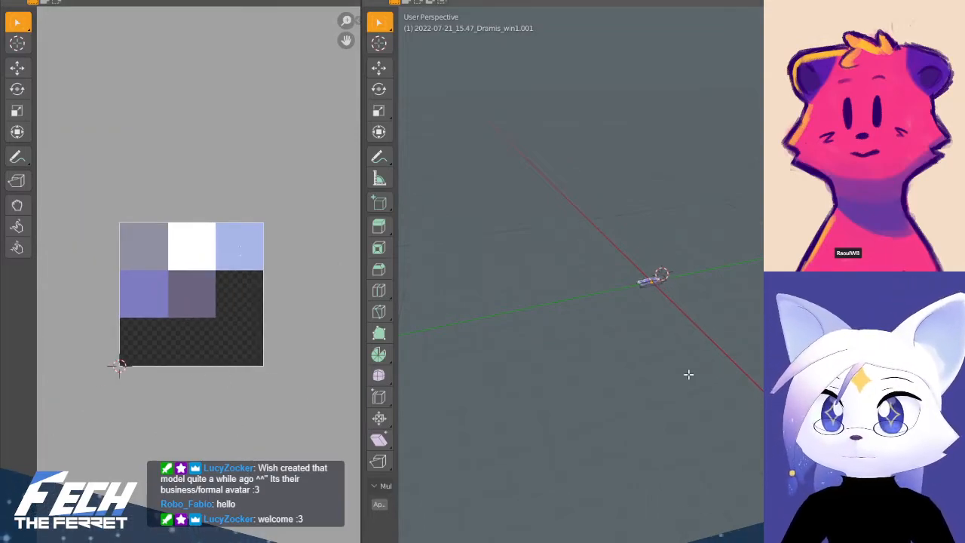
pyautogui.scroll(5, 702, 390)
pyautogui.moveTo(730, 394); pyautogui.dragTo(760, 415, button='middle')
pyautogui.press('Tab')
pyautogui.moveTo(711, 361); pyautogui.dragTo(691, 276, button='middle')
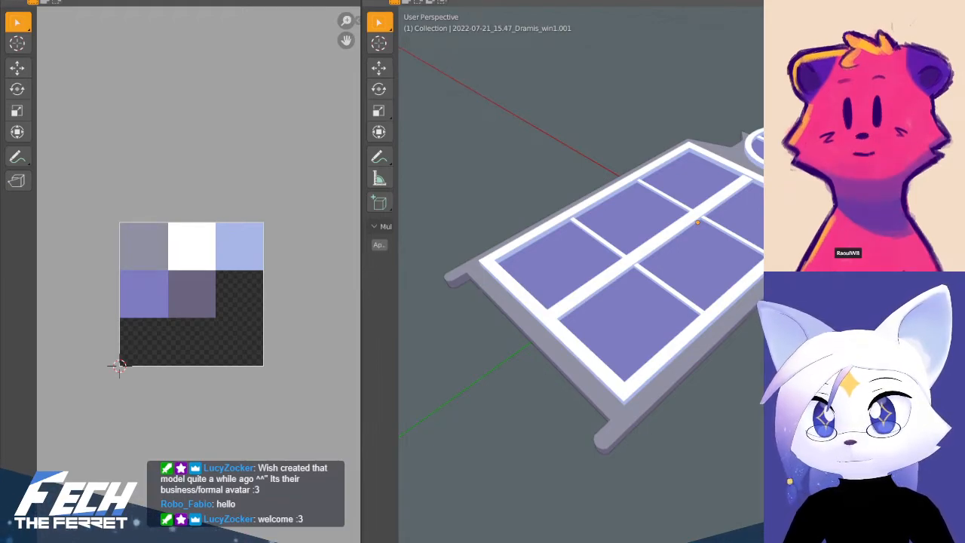
# - Compare the window model's colours with the swatches in the palette texture
pyautogui.moveTo(769, 351)
pyautogui.keyDown('shift'); pyautogui.mouseDown(button='middle')
pyautogui.moveTo(712, 357)
pyautogui.moveTo(755, 352)
pyautogui.mouseUp(button='middle'); pyautogui.keyUp('shift')
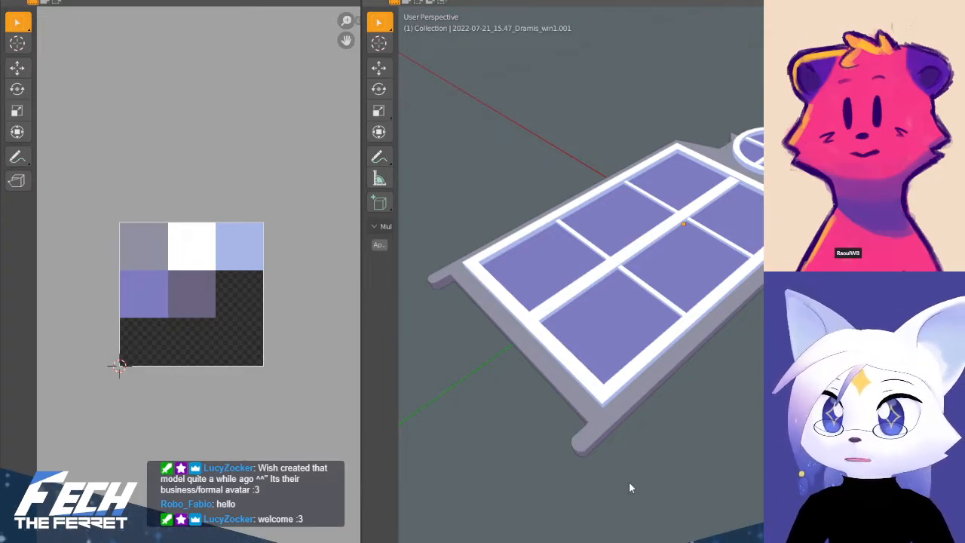
pyautogui.scroll(4, 226, 312)
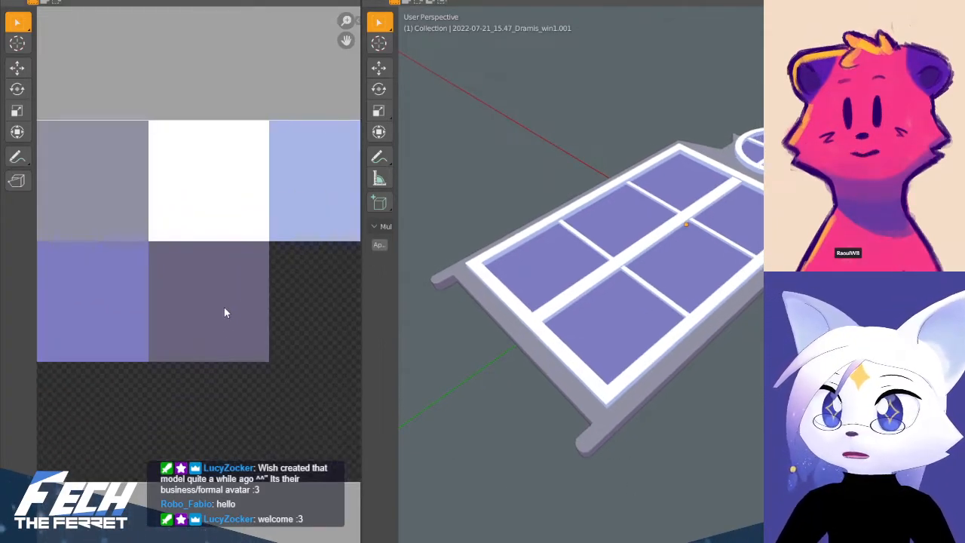
pyautogui.scroll(-2, 726, 341)
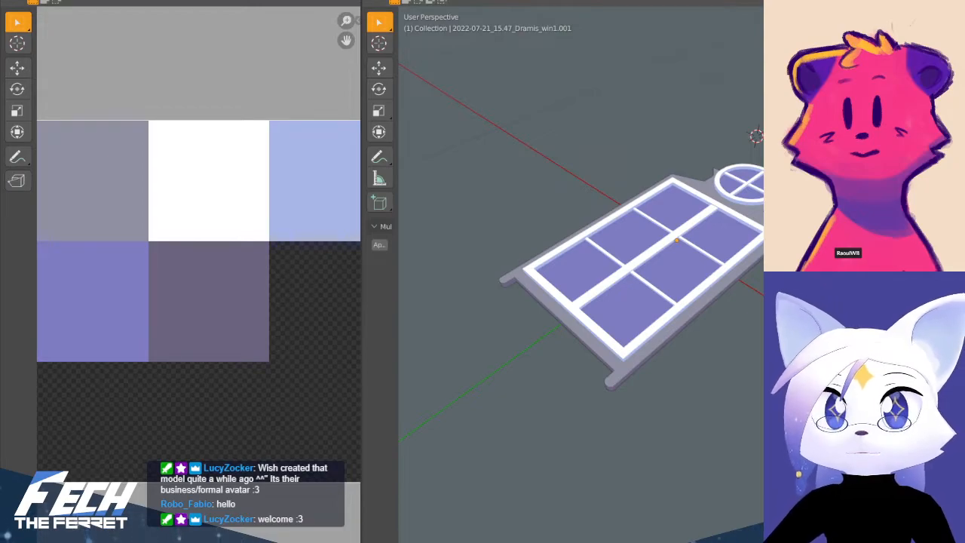
pyautogui.scroll(-4, 195, 316)
pyautogui.scroll(2, 224, 297)
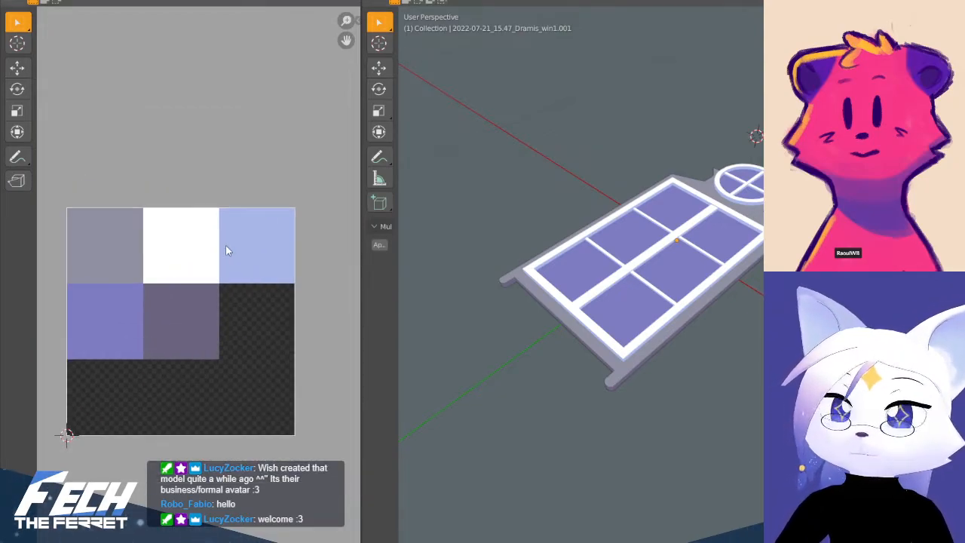
# - Examine the palette texture's image properties in the UV editor's sidebar, and hide the sidebar again
pyautogui.moveTo(223, 254); pyautogui.dragTo(293, 216, button='middle')
pyautogui.press('n')
pyautogui.click(353, 46)
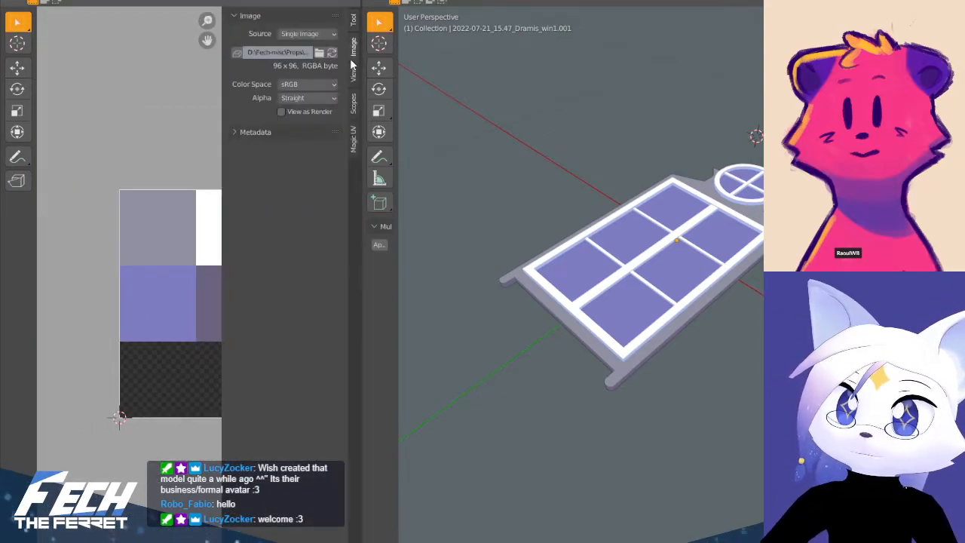
pyautogui.press('n')
pyautogui.scroll(-2, 166, 129)
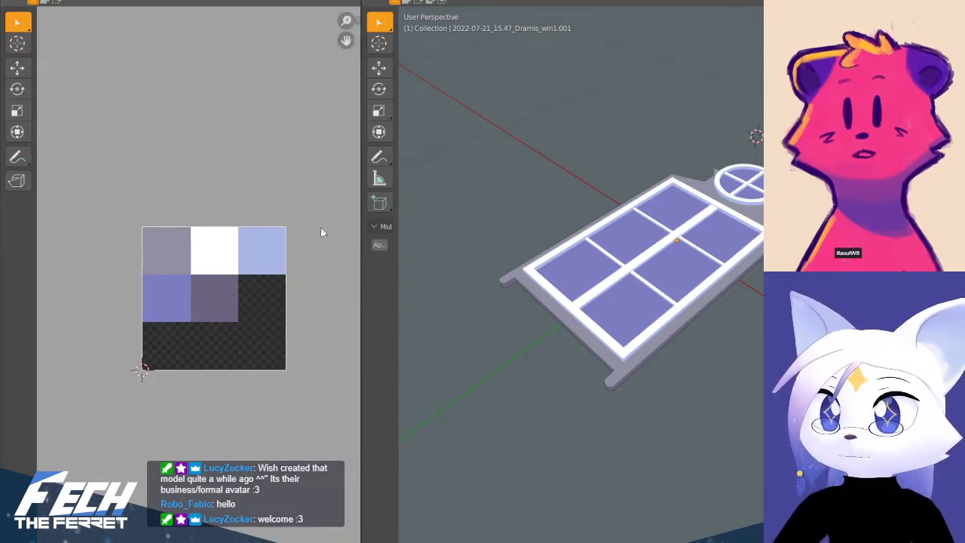
pyautogui.moveTo(686, 339); pyautogui.dragTo(796, 338, button='middle')
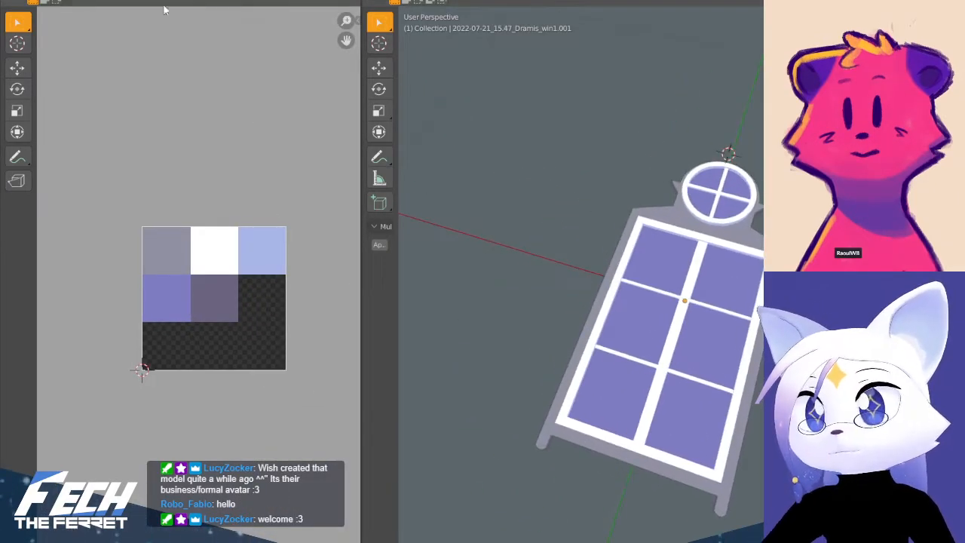
# - Return to the workspace with the reference image and compare the window model with it in different shading modes and from above
pyautogui.click(169, 1)
pyautogui.moveTo(600, 344); pyautogui.dragTo(562, 248, button='middle')
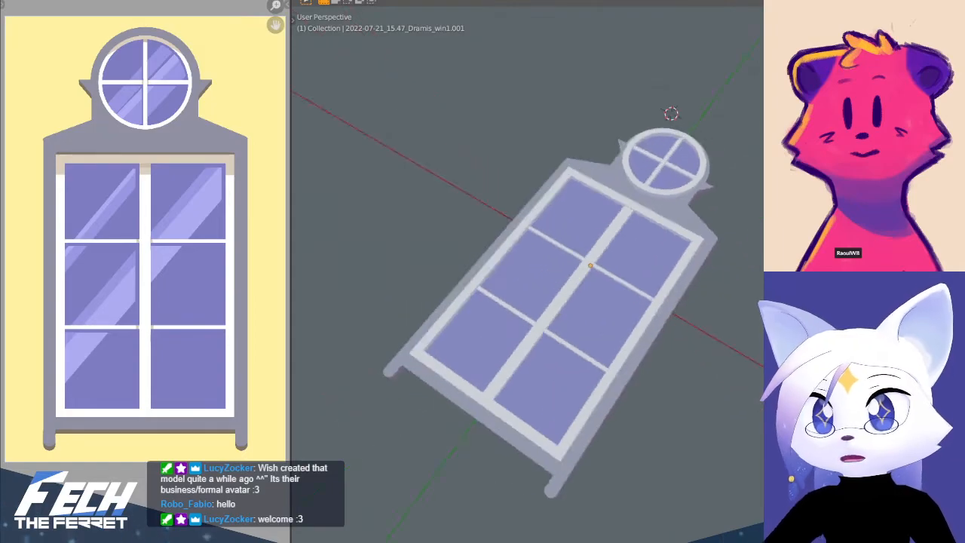
pyautogui.hotkey('shift', 'z')
pyautogui.hotkey('shift', 'z')
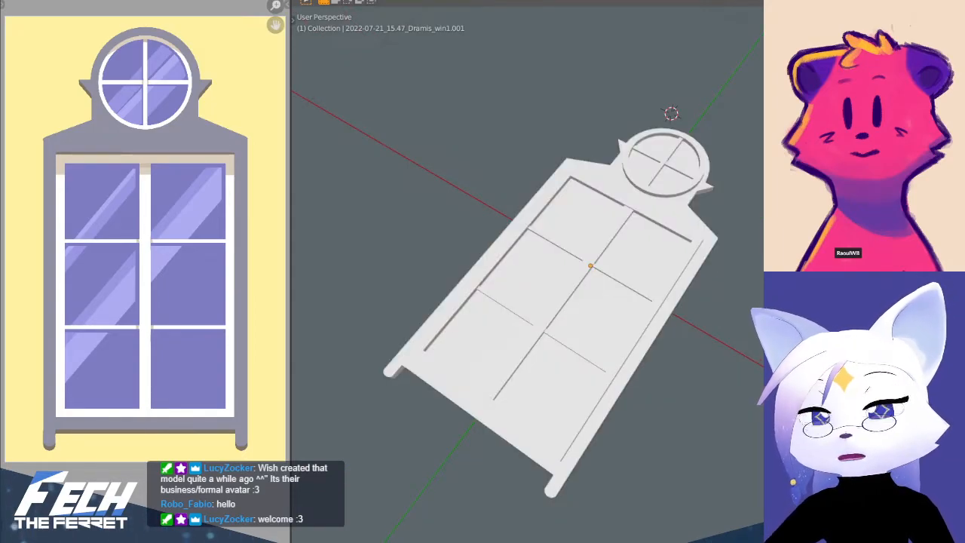
pyautogui.hotkey('alt', 'z')
pyautogui.moveTo(688, 458); pyautogui.dragTo(654, 326, button='middle')
pyautogui.keyDown('shift'); pyautogui.moveTo(595, 385); pyautogui.dragTo(709, 317, button='middle'); pyautogui.keyUp('shift')
pyautogui.press('KP_7')
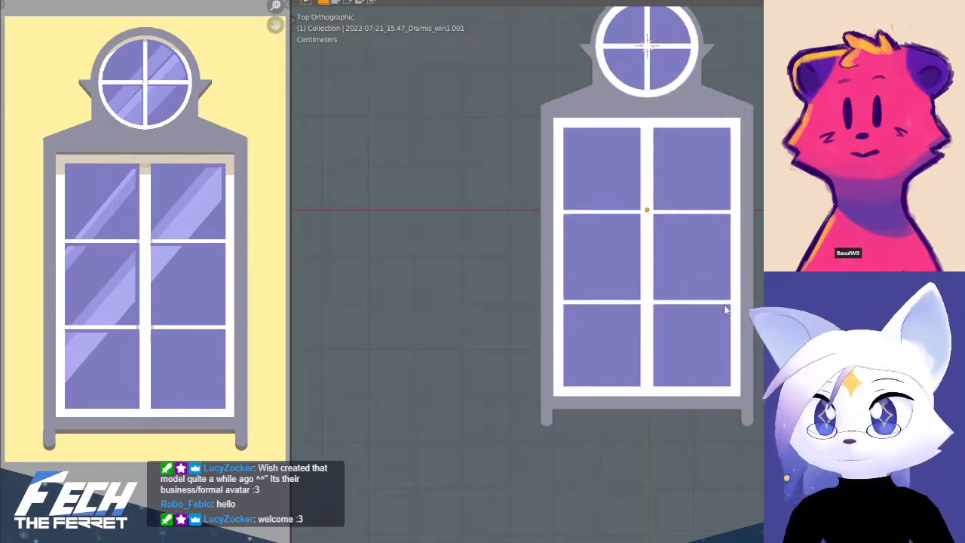
pyautogui.scroll(-5, 724, 305)
pyautogui.keyDown('shift'); pyautogui.moveTo(754, 229); pyautogui.dragTo(692, 271, button='middle'); pyautogui.keyUp('shift')
pyautogui.scroll(2, 728, 214)
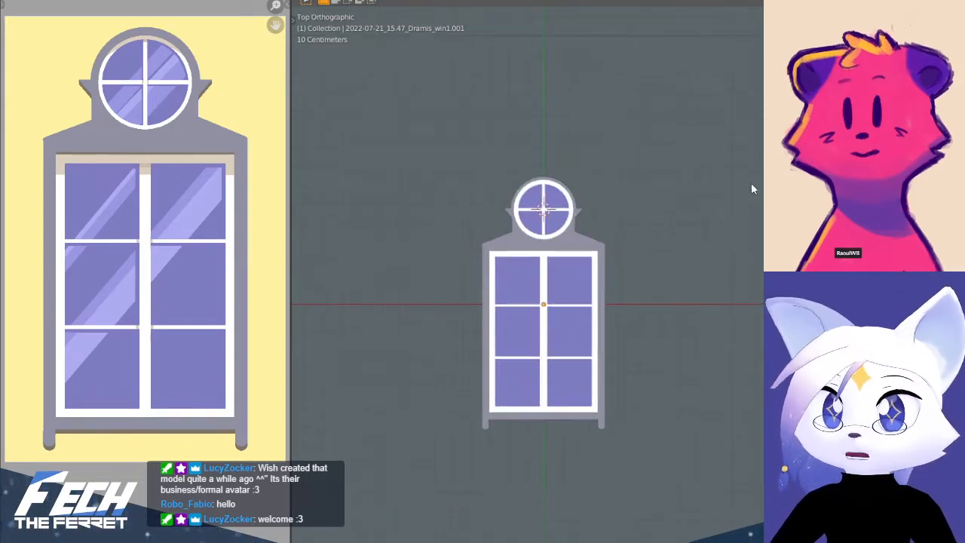
# - Rename the window object as Window
pyautogui.press('a')
pyautogui.write('Window')
pyautogui.press('Return')
pyautogui.click(703, 295)
pyautogui.keyDown('shift'); pyautogui.moveTo(626, 290); pyautogui.dragTo(679, 279, button='middle'); pyautogui.keyUp('shift')
pyautogui.scroll(3, 680, 325)
pyautogui.keyDown('shift'); pyautogui.moveTo(684, 327); pyautogui.dragTo(611, 218, button='middle'); pyautogui.keyUp('shift')
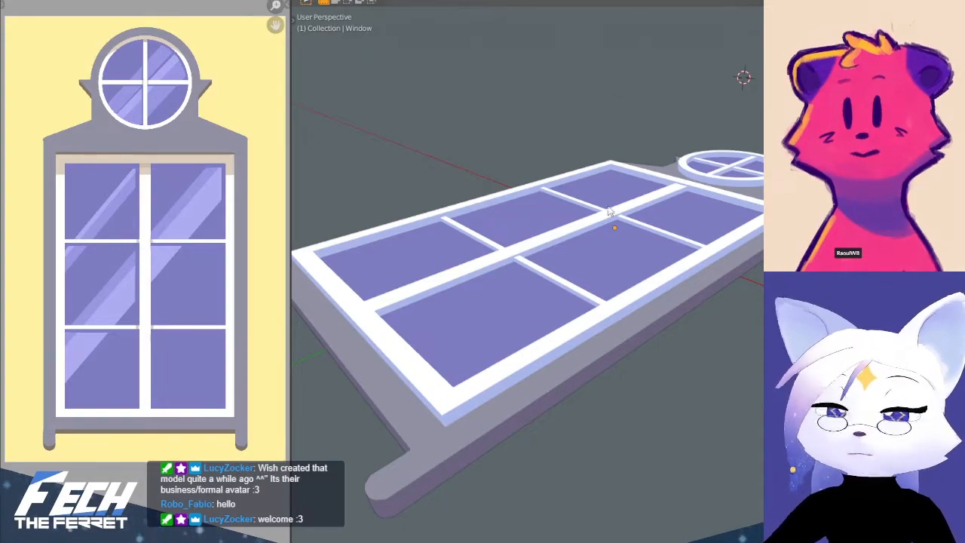
pyautogui.moveTo(567, 220); pyautogui.dragTo(707, 314, button='middle')
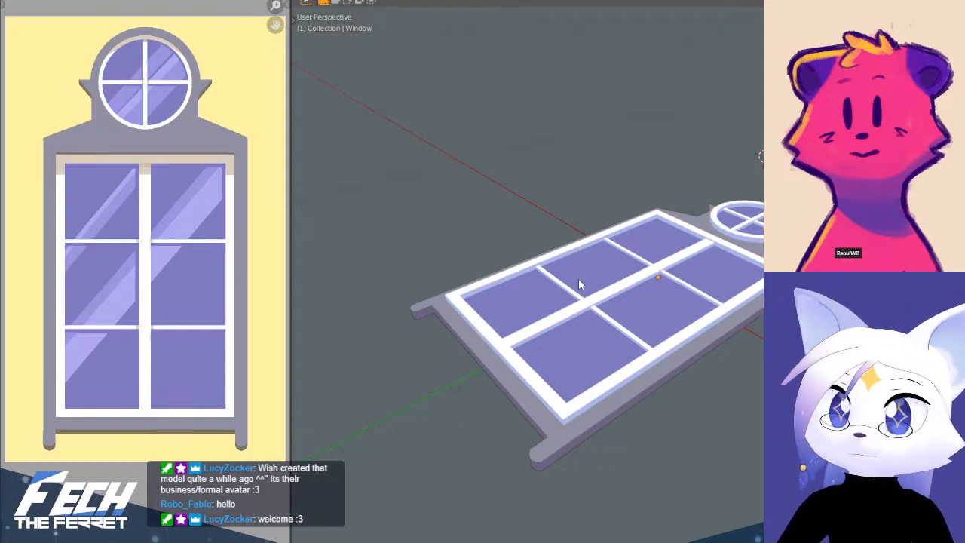
# - Move the entire window mesh upward along the Y axis to centre its tall lower window on the object's origin, and return to object mode
pyautogui.press('KP_7')
pyautogui.scroll(-4, 591, 285)
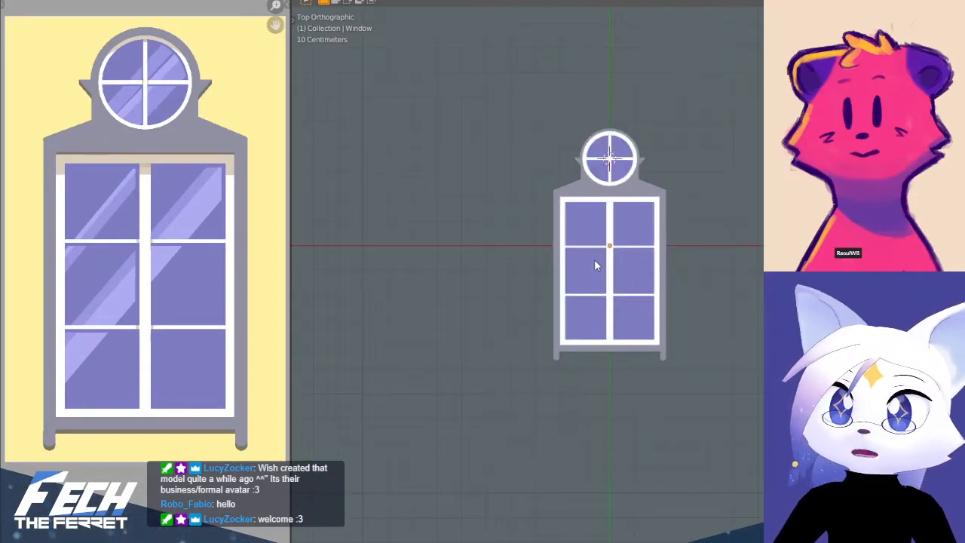
pyautogui.keyDown('shift'); pyautogui.moveTo(589, 281); pyautogui.dragTo(560, 285, button='middle'); pyautogui.keyUp('shift')
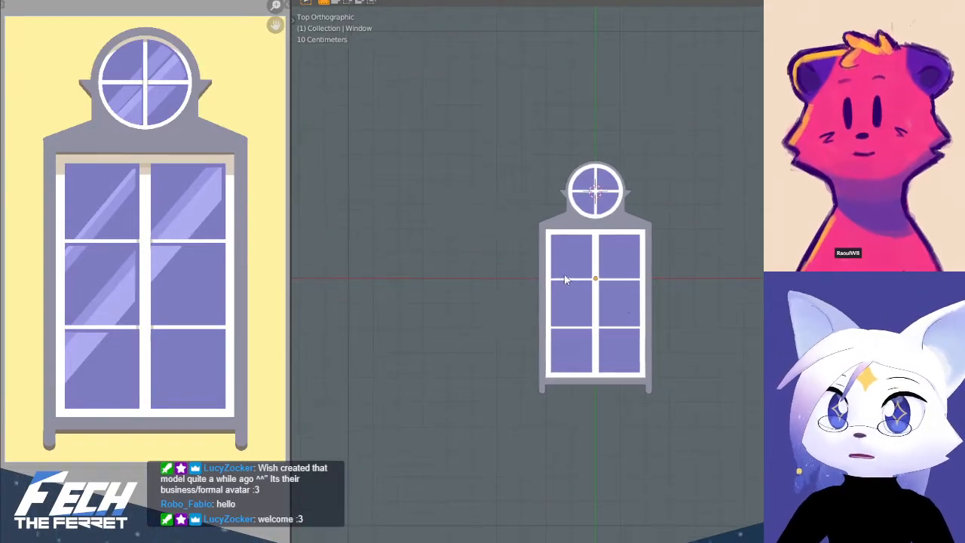
pyautogui.hotkey('ctrl', 'Tab')
pyautogui.click(715, 292)
pyautogui.press('a')
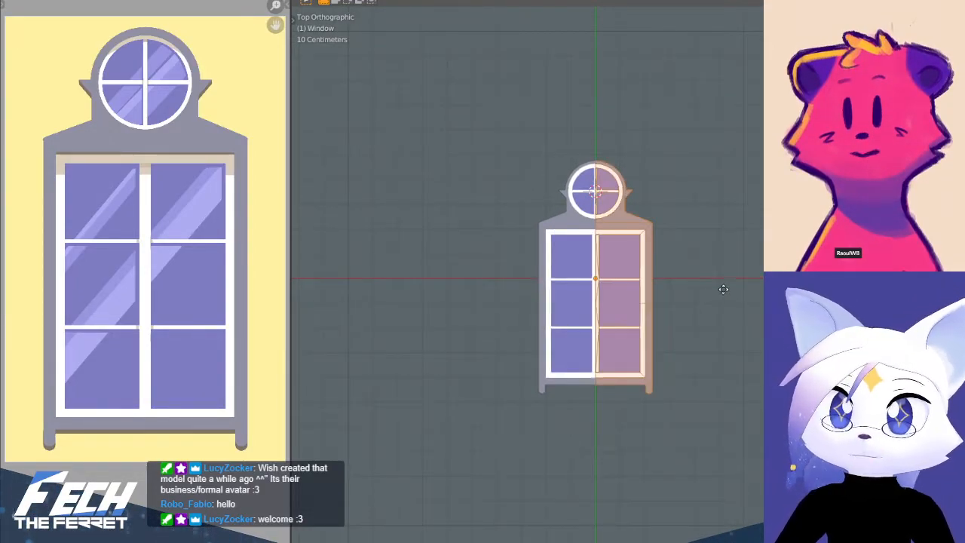
pyautogui.click(719, 234)
pyautogui.hotkey('ctrl', 'z')
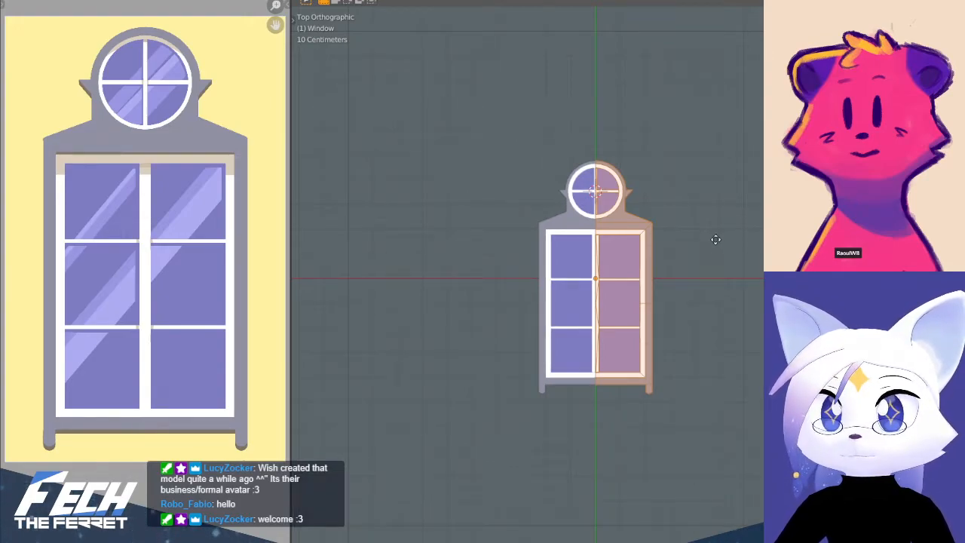
pyautogui.press('g')
pyautogui.press('y')
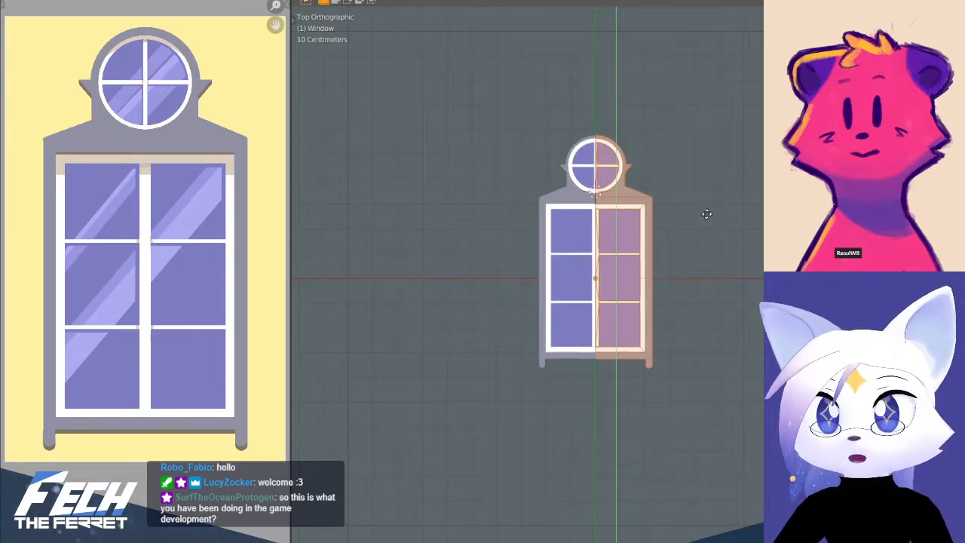
pyautogui.click(706, 214)
pyautogui.hotkey('ctrl', 'Tab')
pyautogui.scroll(-2, 711, 209)
pyautogui.hotkey('ctrl', 'Tab')
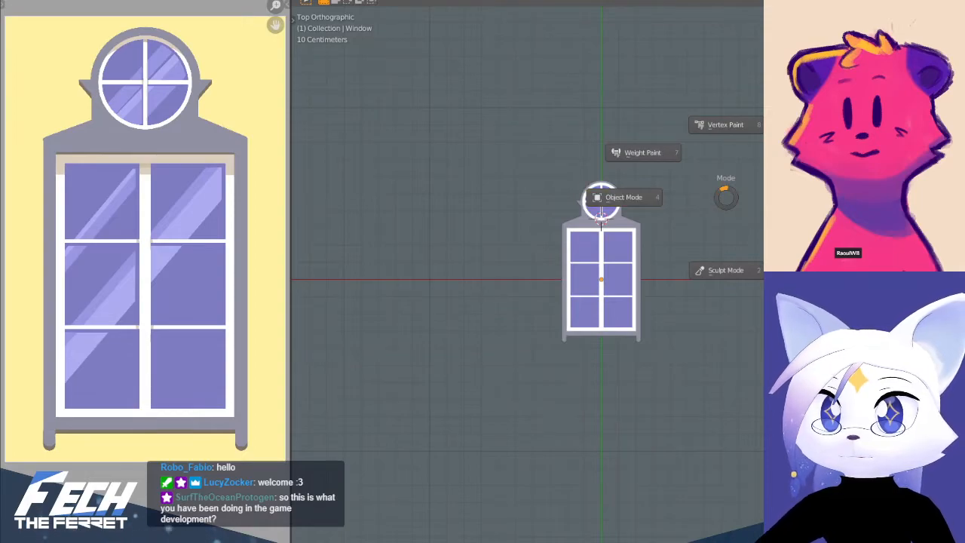
pyautogui.click(621, 202)
# - Examine the round window's frame thickness from above and compare it with the reference image
pyautogui.scroll(4, 627, 203)
pyautogui.keyDown('shift'); pyautogui.moveTo(672, 224); pyautogui.dragTo(740, 279, button='middle'); pyautogui.keyUp('shift')
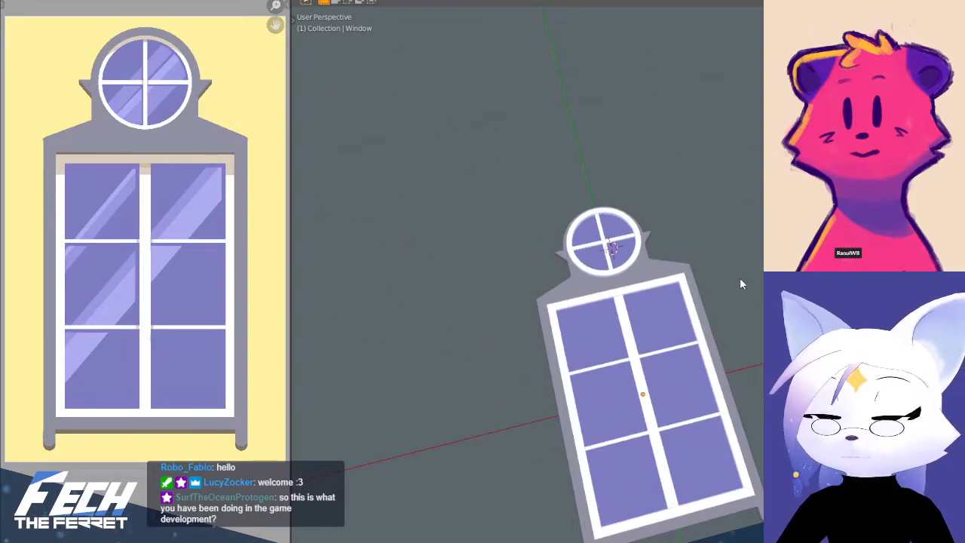
pyautogui.press('KP_7')
pyautogui.scroll(5, 654, 269)
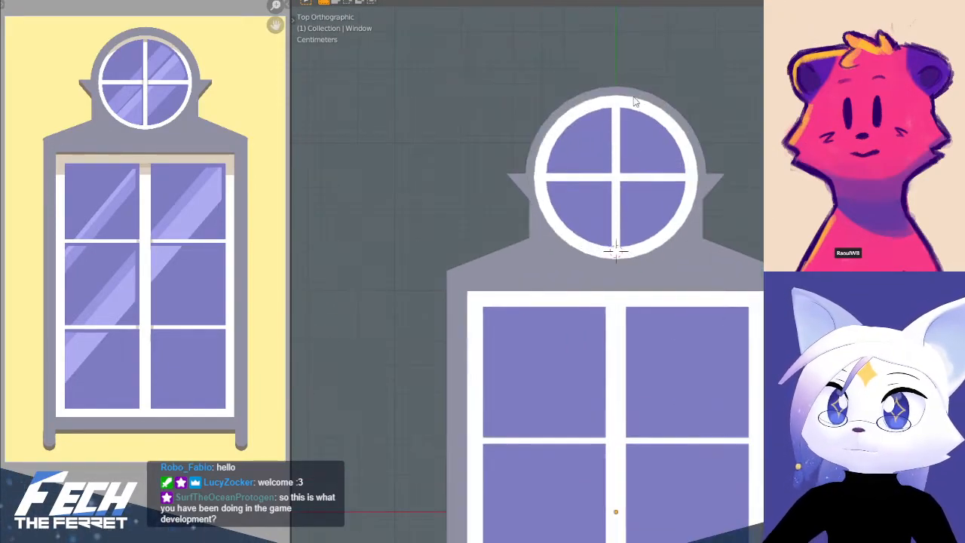
pyautogui.scroll(5, 626, 309)
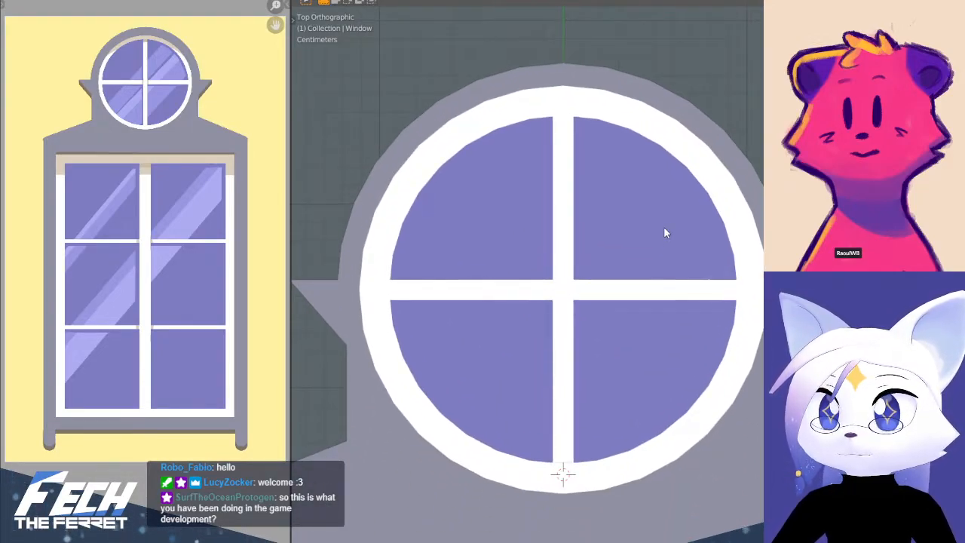
pyautogui.scroll(-6, 663, 230)
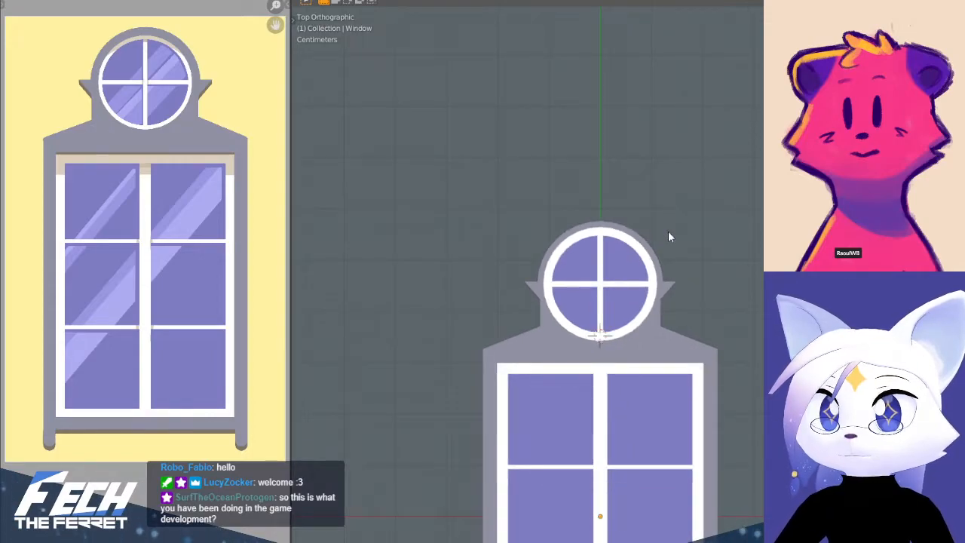
pyautogui.scroll(5, 618, 286)
pyautogui.moveTo(631, 335)
pyautogui.keyDown('shift'); pyautogui.mouseDown(button='middle')
pyautogui.moveTo(686, 155)
pyautogui.moveTo(730, 226)
pyautogui.moveTo(556, 202)
pyautogui.moveTo(521, 216)
pyautogui.mouseUp(button='middle'); pyautogui.keyUp('shift')
# - Enter edit mode on the window object and select the loop of outer side faces around the round window's white frame
pyautogui.click(690, 279)
pyautogui.hotkey('ctrl', 'Tab')
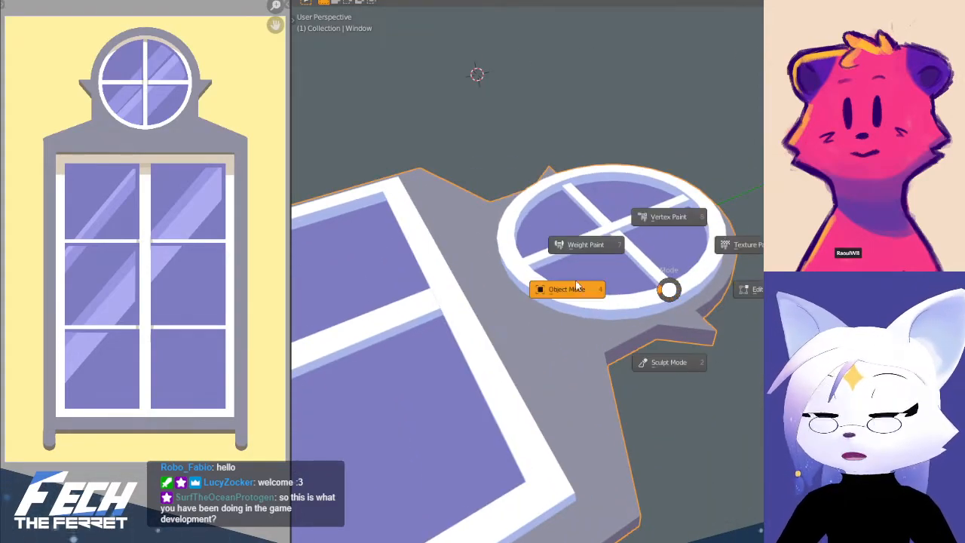
pyautogui.click(754, 289)
pyautogui.scroll(3, 685, 302)
pyautogui.keyDown('alt'); pyautogui.click(667, 348); pyautogui.keyUp('alt')
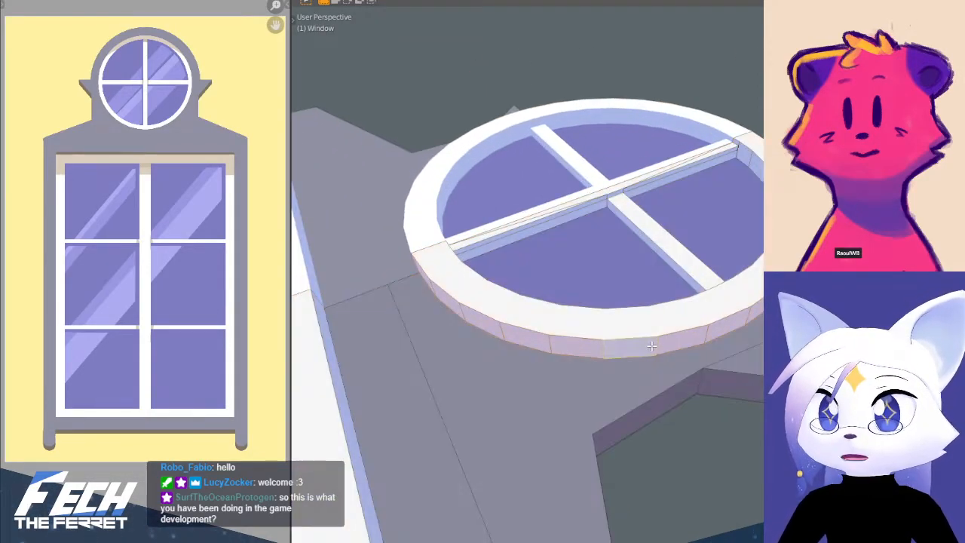
pyautogui.moveTo(652, 346); pyautogui.dragTo(715, 309, button='middle')
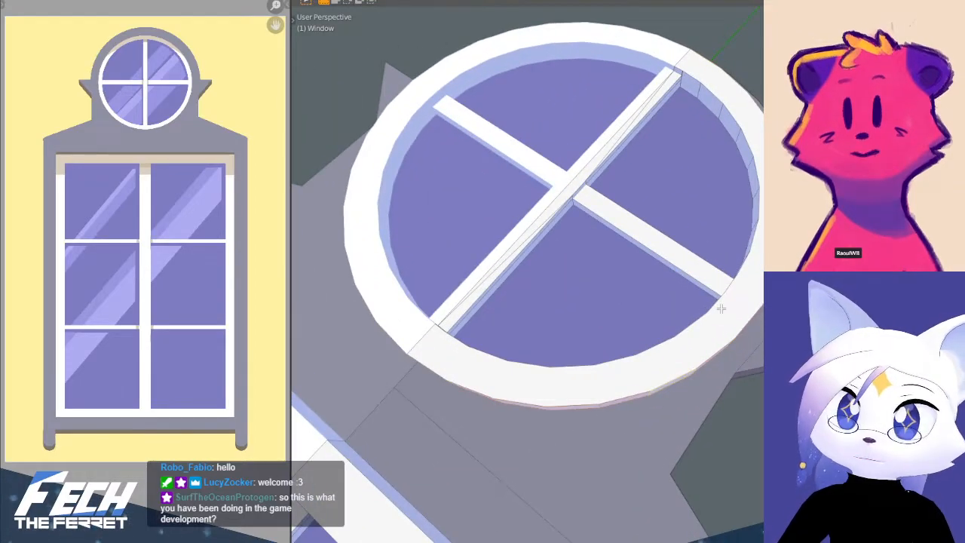
pyautogui.press('KP_7')
pyautogui.scroll(-7, 605, 259)
pyautogui.scroll(3, 594, 260)
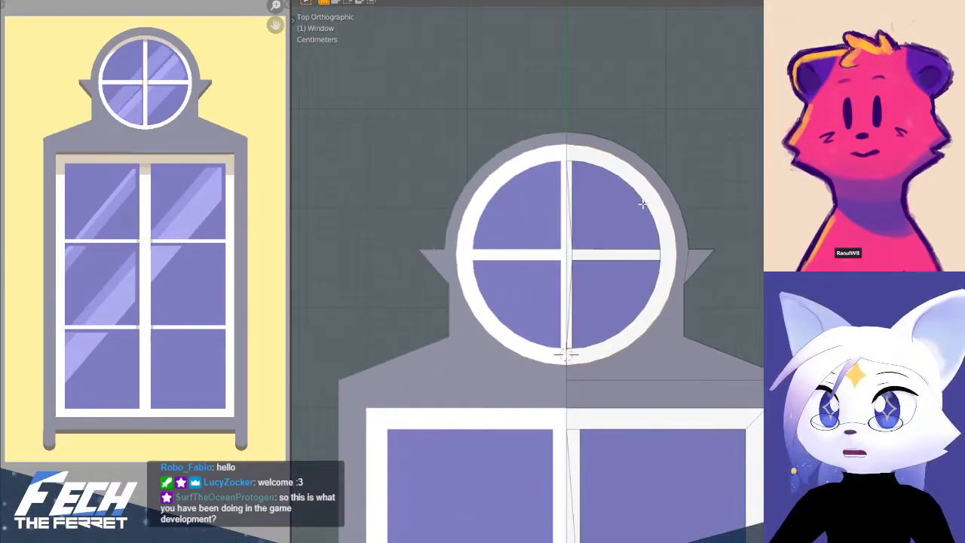
pyautogui.hotkey('shift', 's')
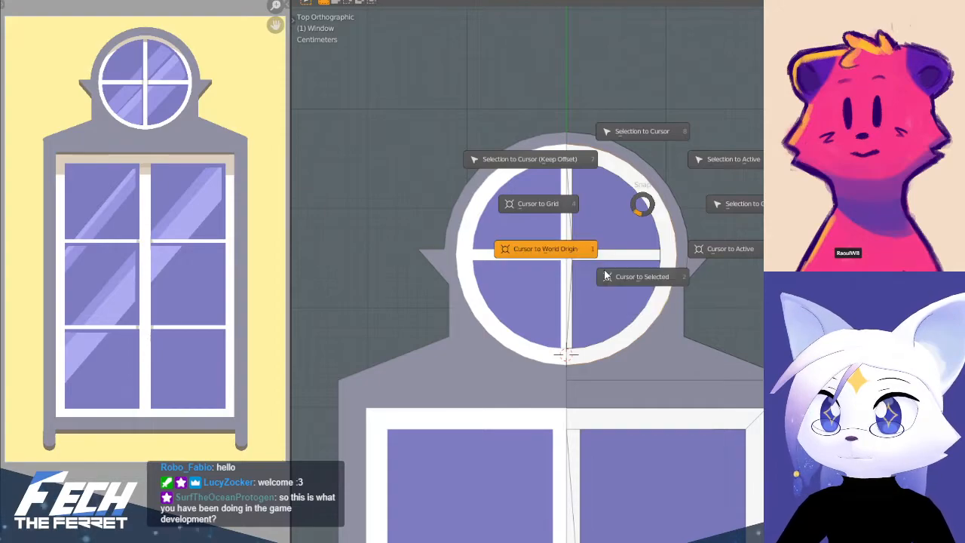
pyautogui.press('Escape')
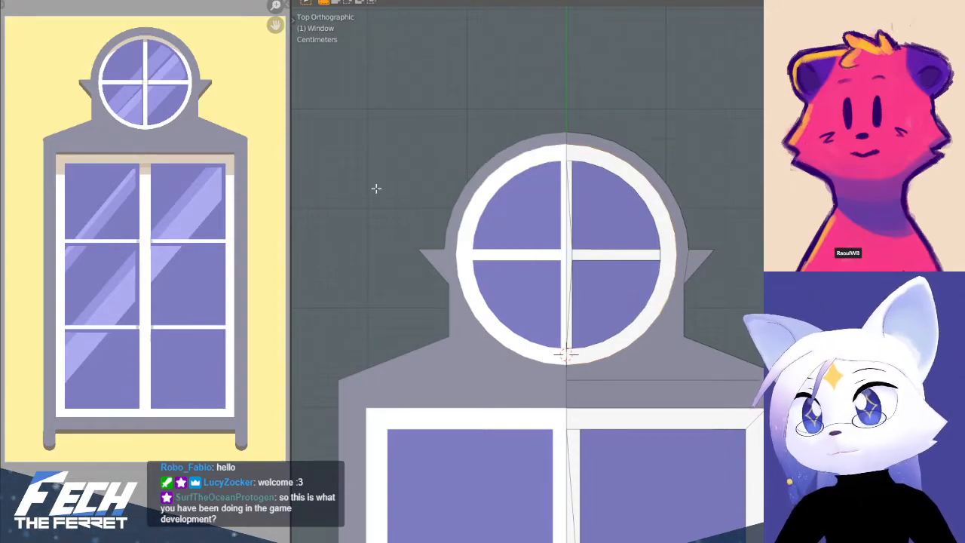
# - Snap the 3D cursor to the round window's centre using the outermost upper and lower vertices of its white frame
pyautogui.moveTo(489, 95); pyautogui.dragTo(584, 323, button='middle')
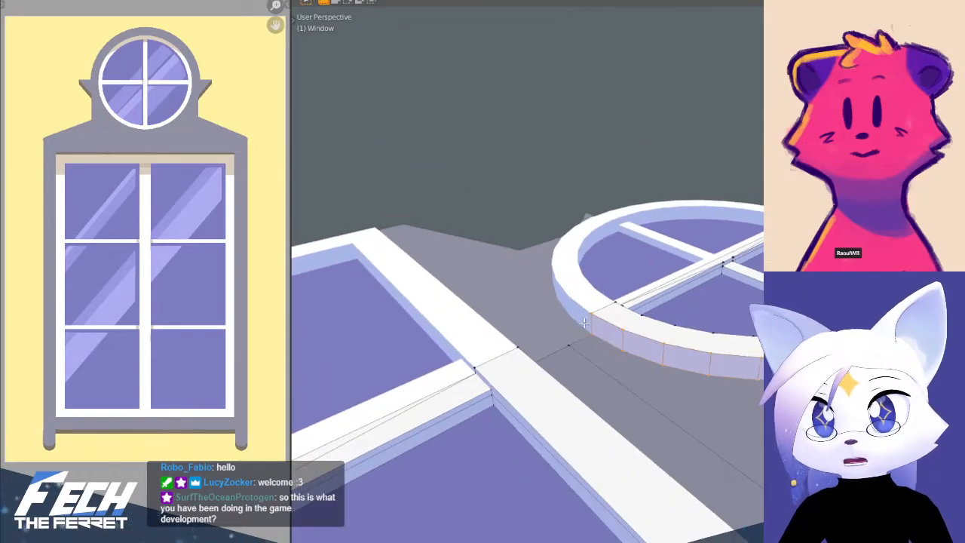
pyautogui.moveTo(713, 273); pyautogui.dragTo(570, 336, button='middle')
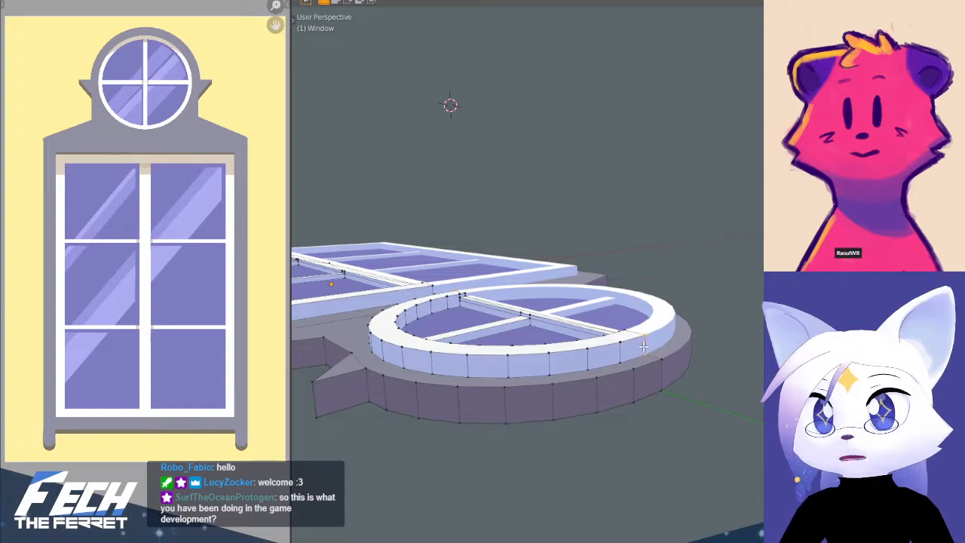
pyautogui.press('KP_7')
pyautogui.scroll(1, 711, 281)
pyautogui.keyDown('shift'); pyautogui.moveTo(689, 259); pyautogui.dragTo(612, 205, button='middle'); pyautogui.keyUp('shift')
pyautogui.keyDown('shift'); pyautogui.moveTo(634, 365); pyautogui.dragTo(631, 351, button='middle'); pyautogui.keyUp('shift')
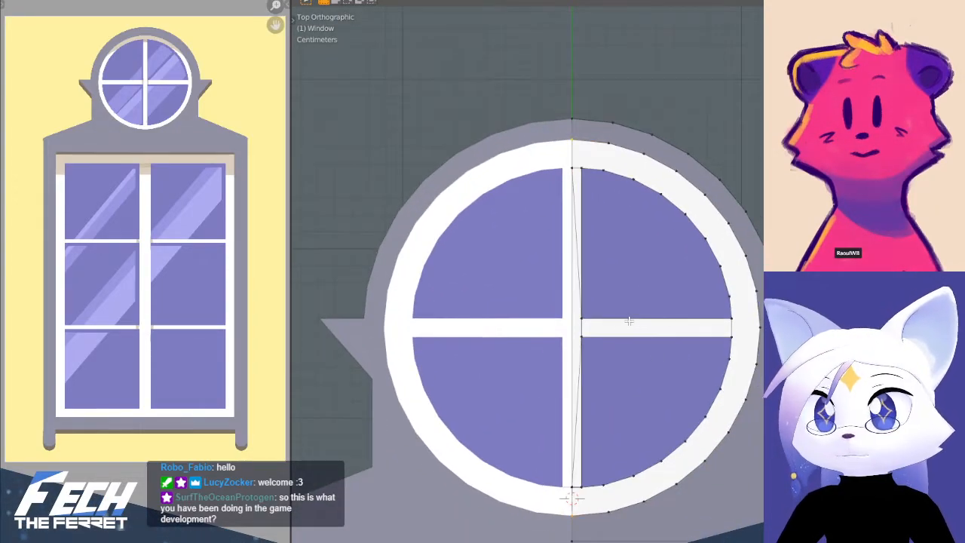
pyautogui.hotkey('shift', 's')
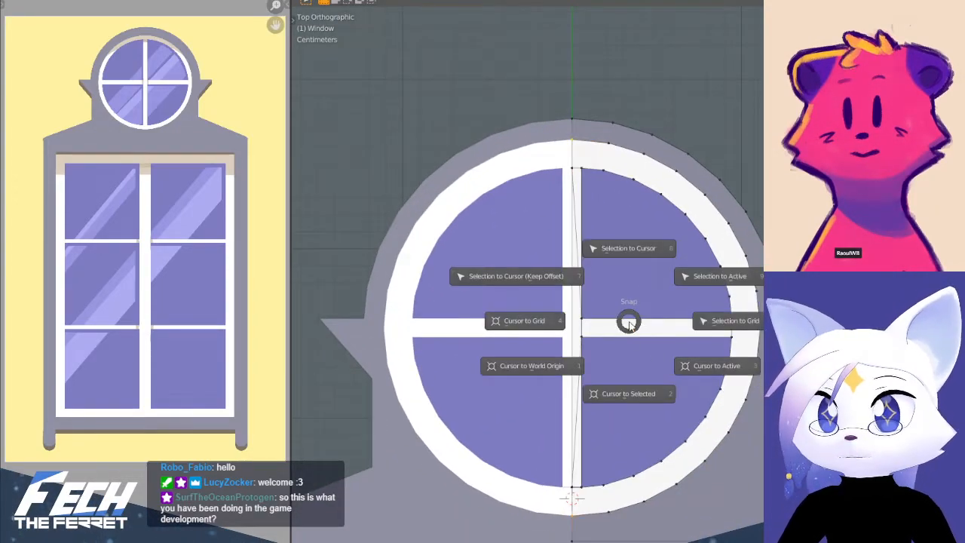
pyautogui.click(613, 393)
# - Try to thin the round window's white frame by scaling its outer side faces inward around the 3D cursor
pyautogui.keyDown('shift'); pyautogui.moveTo(610, 339); pyautogui.dragTo(394, 48, button='middle'); pyautogui.keyUp('shift')
pyautogui.keyDown('alt'); pyautogui.click(515, 414); pyautogui.keyUp('alt')
pyautogui.moveTo(532, 358); pyautogui.dragTo(617, 402, button='middle')
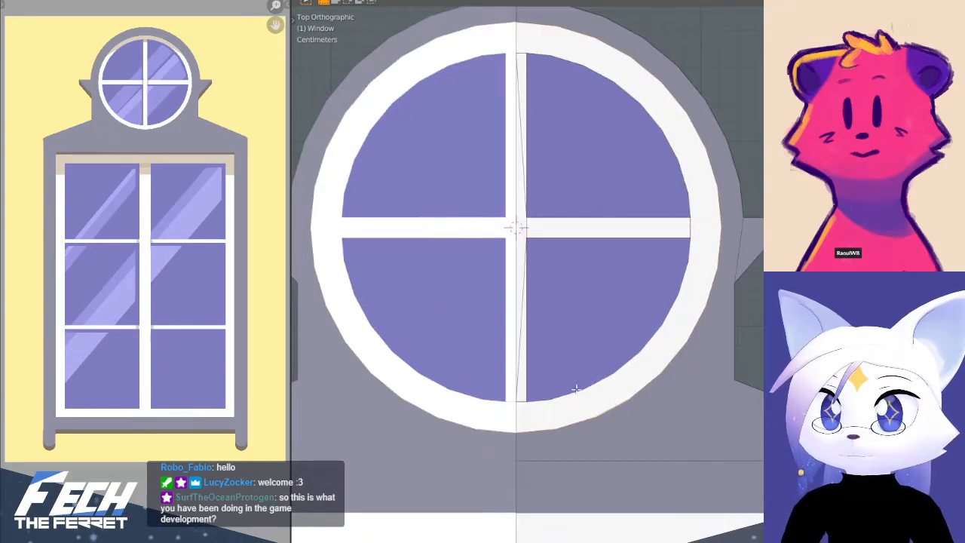
pyautogui.keyDown('shift'); pyautogui.moveTo(679, 113); pyautogui.dragTo(712, 171, button='middle'); pyautogui.keyUp('shift')
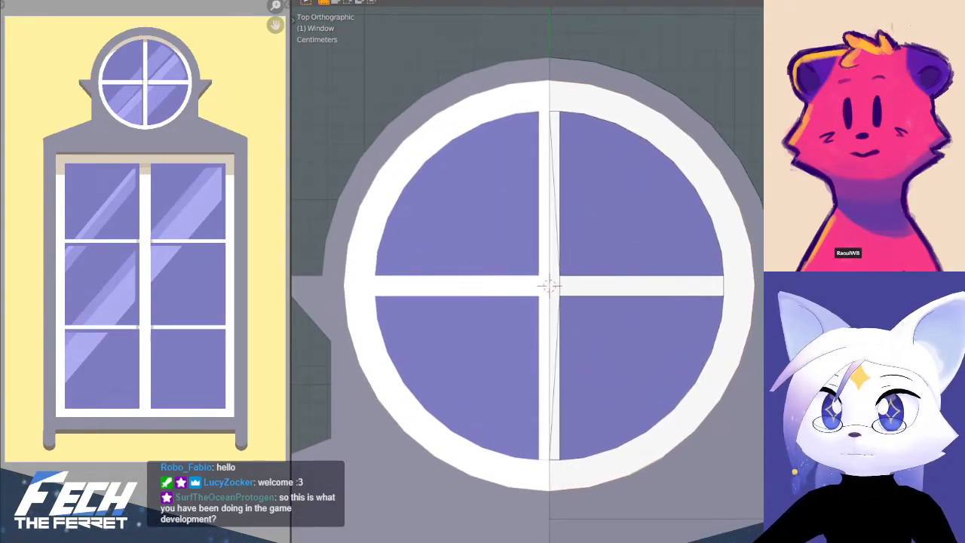
pyautogui.moveTo(693, 158)
pyautogui.keyDown('shift'); pyautogui.mouseDown(button='middle')
pyautogui.moveTo(704, 164)
pyautogui.moveTo(698, 154)
pyautogui.mouseUp(button='middle'); pyautogui.keyUp('shift')
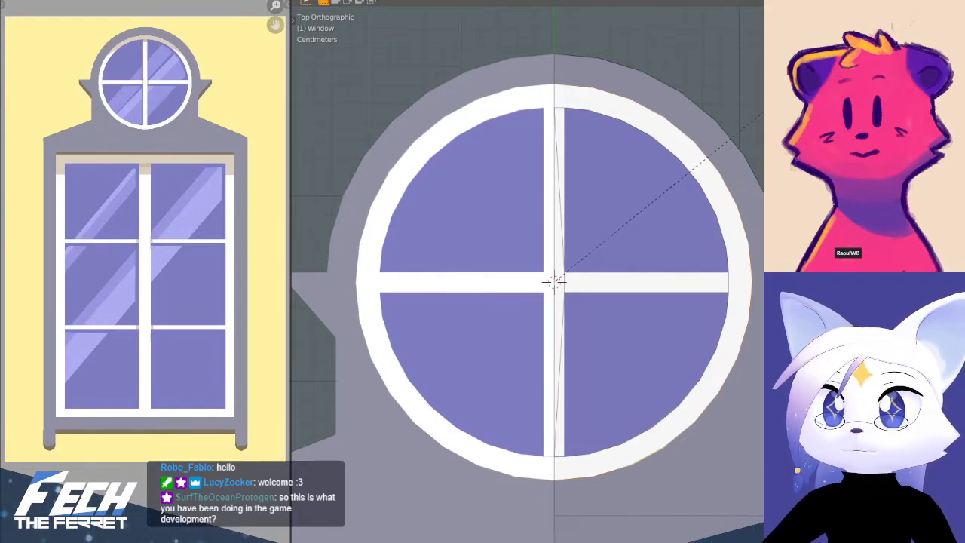
pyautogui.click(711, 112)
pyautogui.hotkey('ctrl', 'Tab')
pyautogui.click(487, 112)
pyautogui.scroll(-9, 714, 117)
pyautogui.moveTo(736, 204); pyautogui.dragTo(538, 136, button='middle')
# - Thin the round window's white frame by scaling its outer side faces to 0.947 in X and Y only, and leave edit mode
pyautogui.press('Tab')
pyautogui.hotkey('alt', 'a')
pyautogui.press('KP_7')
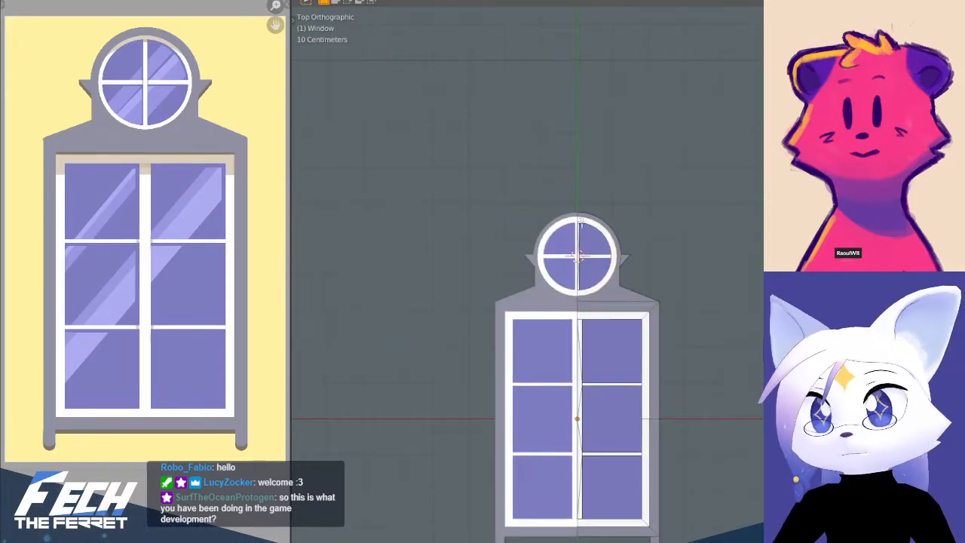
pyautogui.scroll(8, 619, 172)
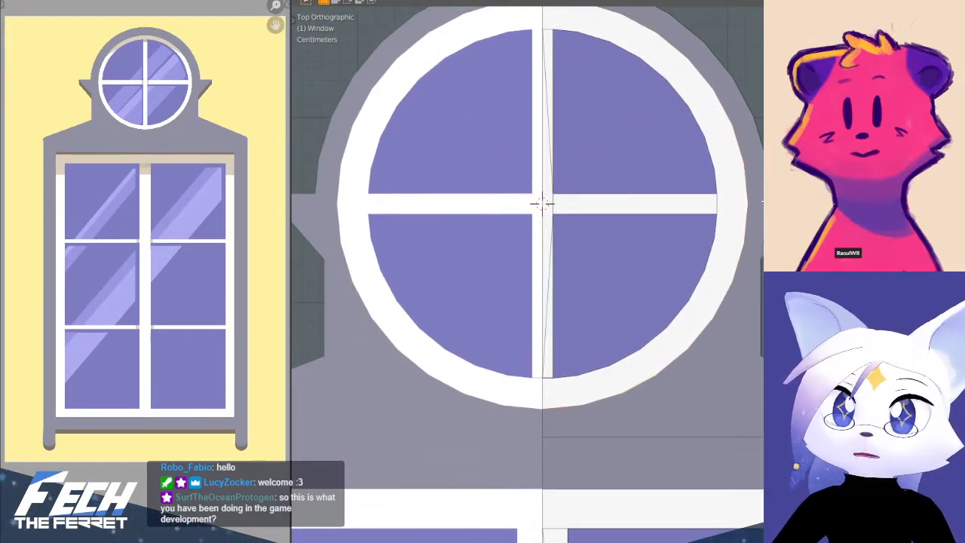
pyautogui.hotkey('shift', 'z')
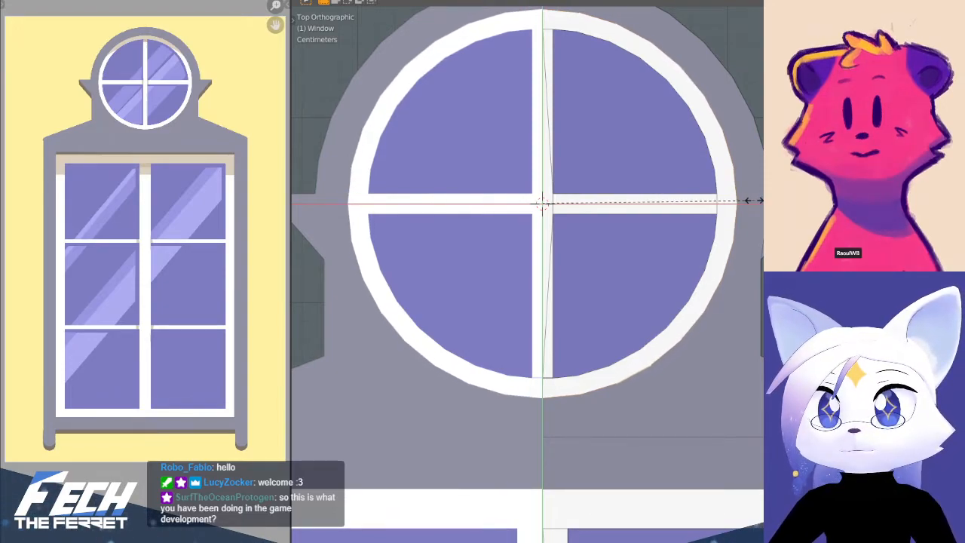
pyautogui.click(750, 200)
pyautogui.scroll(-4, 651, 163)
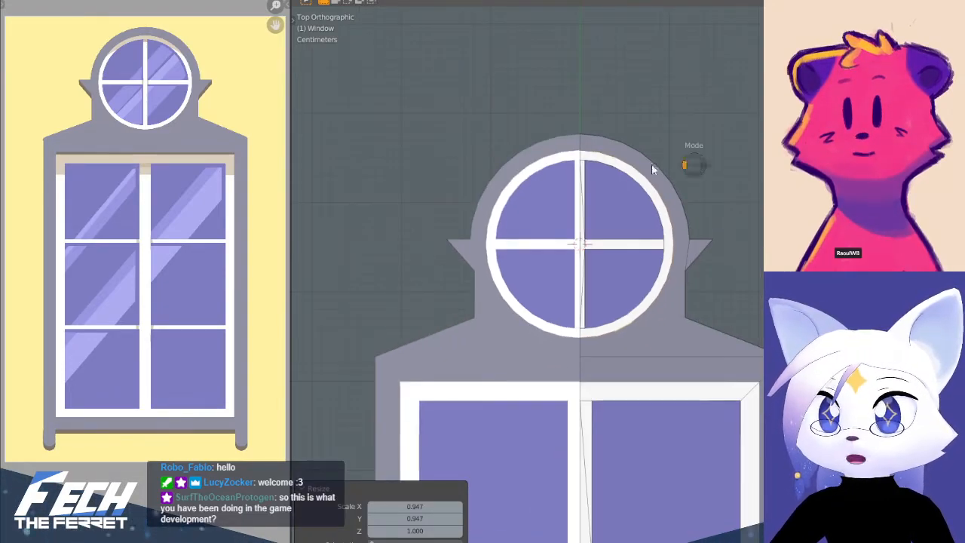
pyautogui.press('Tab')
# - Examine the thinned round frame in perspective and inspect the whole window from above, the side and the front
pyautogui.moveTo(701, 272); pyautogui.dragTo(637, 189, button='middle')
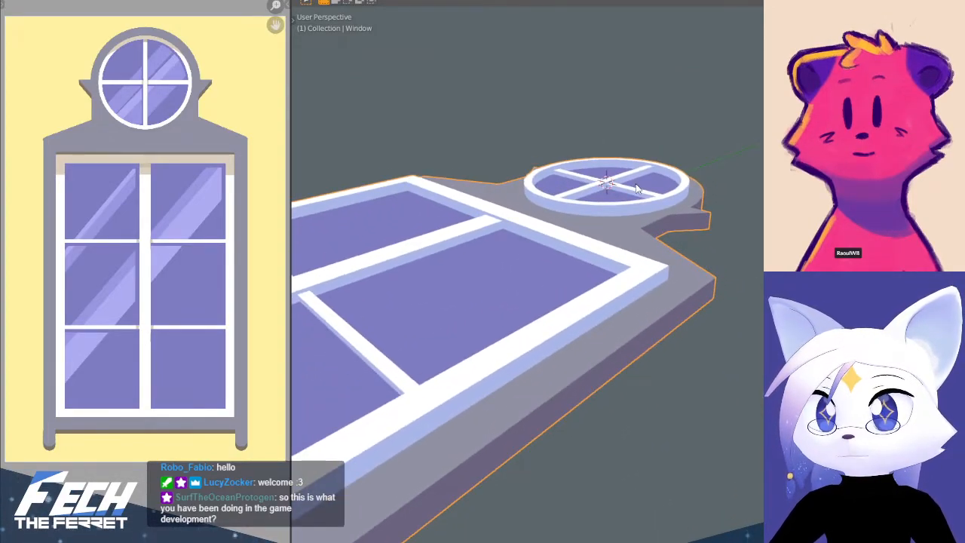
pyautogui.press('KP_7')
pyautogui.scroll(-4, 725, 180)
pyautogui.keyDown('shift'); pyautogui.moveTo(725, 181); pyautogui.dragTo(439, 80, button='middle'); pyautogui.keyUp('shift')
pyautogui.press('KP_3')
pyautogui.press('KP_1')
pyautogui.keyDown('shift'); pyautogui.moveTo(599, 256); pyautogui.dragTo(817, 217, button='middle'); pyautogui.keyUp('shift')
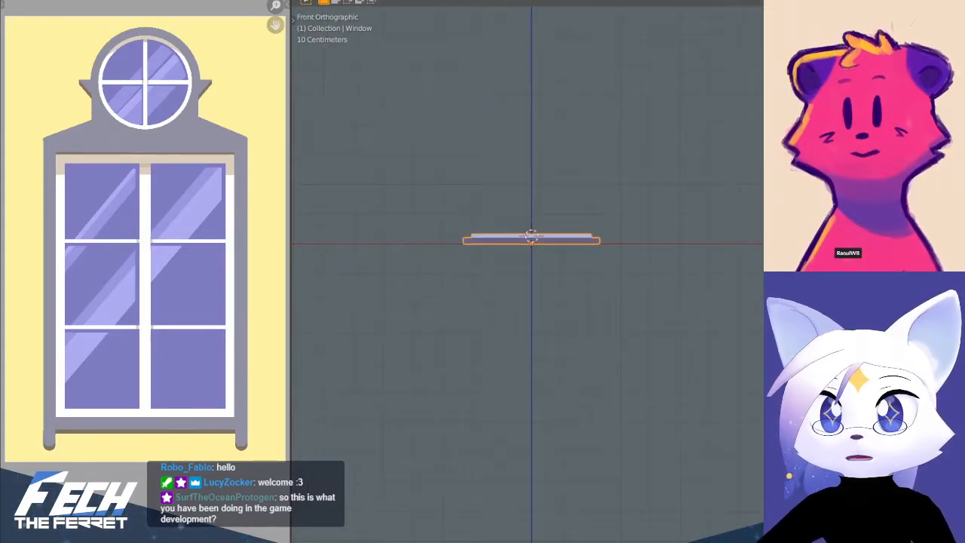
# - Hide the window object and snap the 3D cursor to the world origin
pyautogui.press('h')
pyautogui.scroll(3, 560, 233)
pyautogui.keyDown('shift'); pyautogui.moveTo(529, 168); pyautogui.dragTo(672, 263, button='middle'); pyautogui.keyUp('shift')
pyautogui.hotkey('shift', 's')
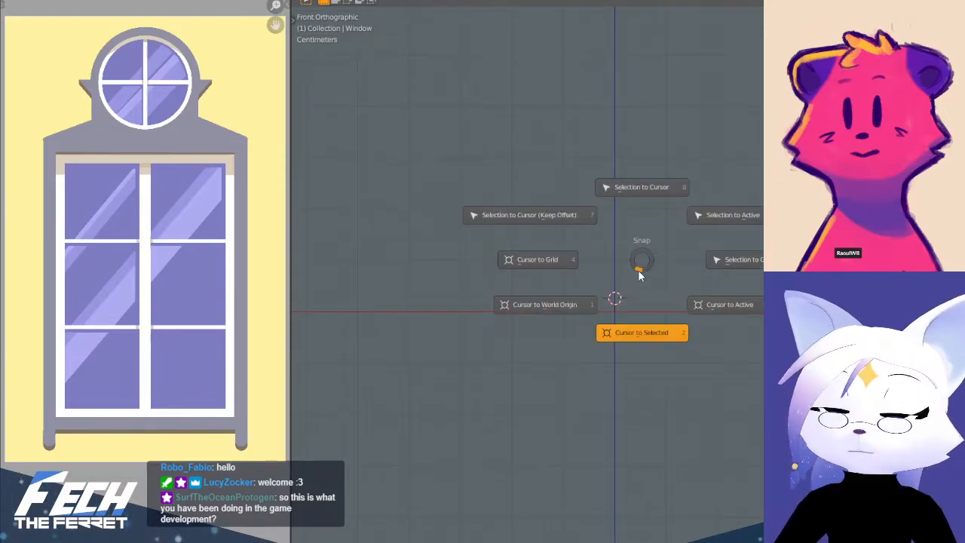
pyautogui.click(630, 339)
pyautogui.hotkey('shift', 's')
pyautogui.click(414, 368)
pyautogui.hotkey('shift', 's')
pyautogui.click(511, 408)
pyautogui.keyDown('shift'); pyautogui.moveTo(688, 260); pyautogui.dragTo(653, 191, button='middle'); pyautogui.keyUp('shift')
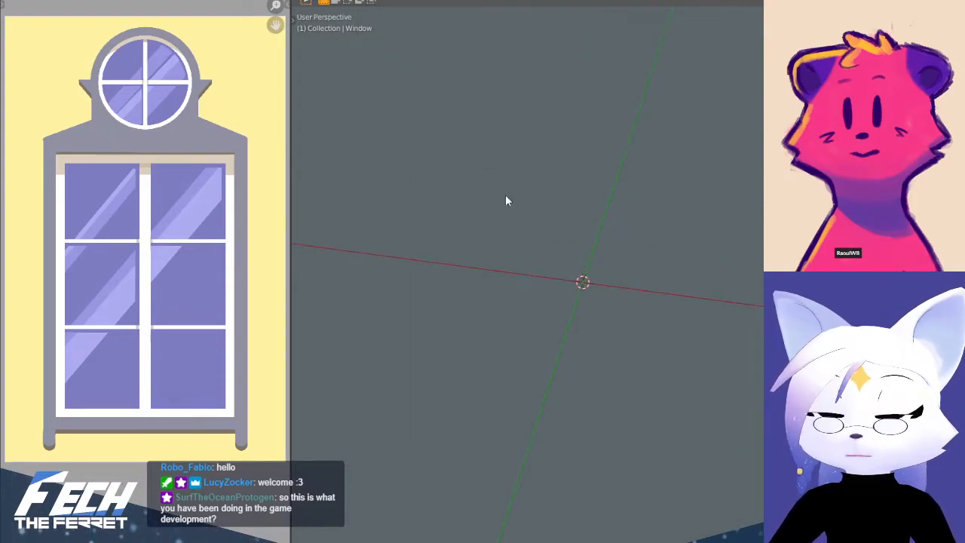
# - Add a 2 m cube at the world origin
pyautogui.hotkey('shift', 'a')
pyautogui.moveTo(508, 195)
pyautogui.click(572, 208)
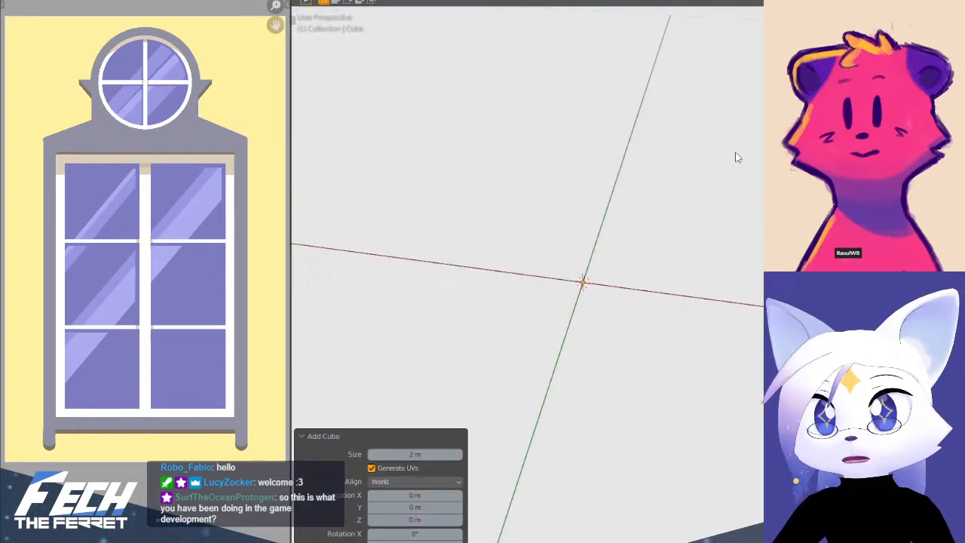
pyautogui.scroll(-6, 673, 258)
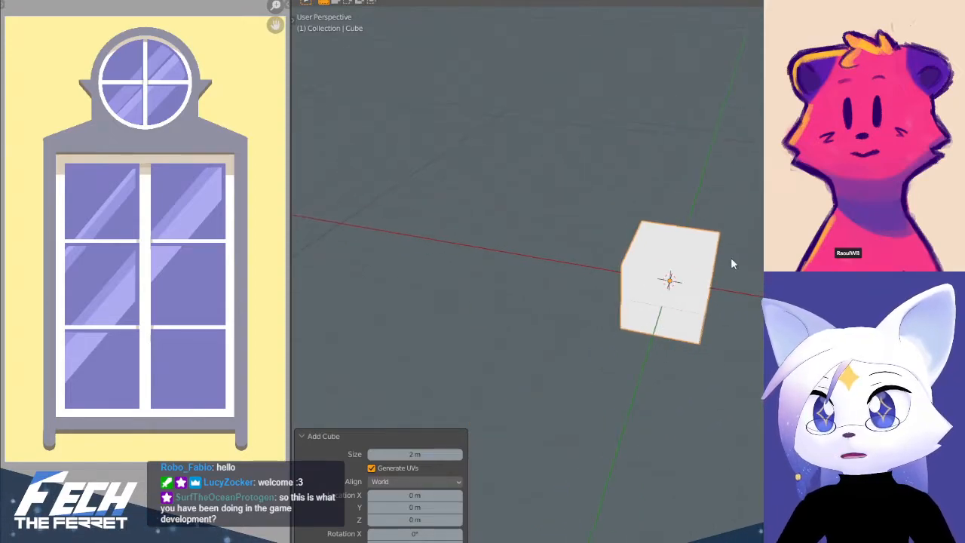
pyautogui.moveTo(675, 336); pyautogui.dragTo(562, 348, button='middle')
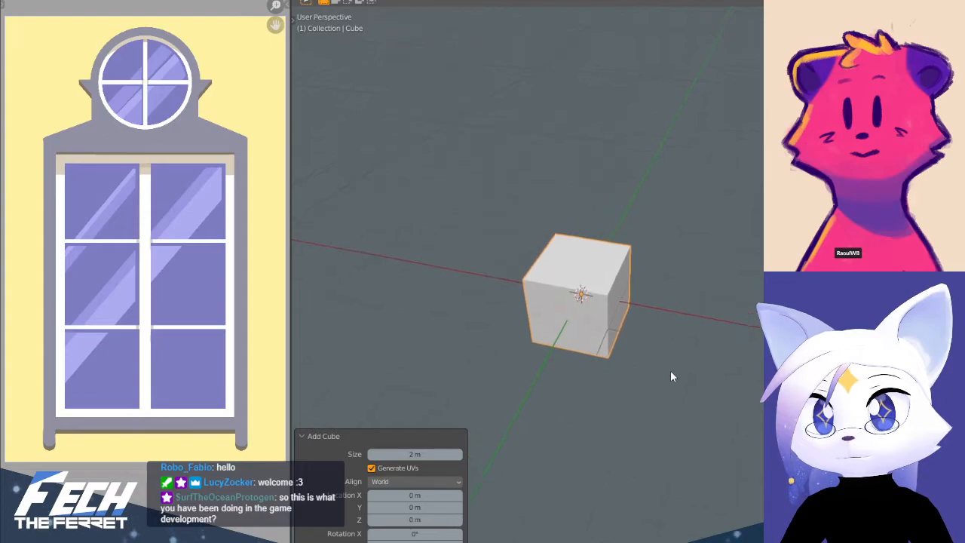
pyautogui.scroll(2, 683, 377)
pyautogui.keyDown('shift'); pyautogui.moveTo(694, 393); pyautogui.dragTo(688, 393, button='middle'); pyautogui.keyUp('shift')
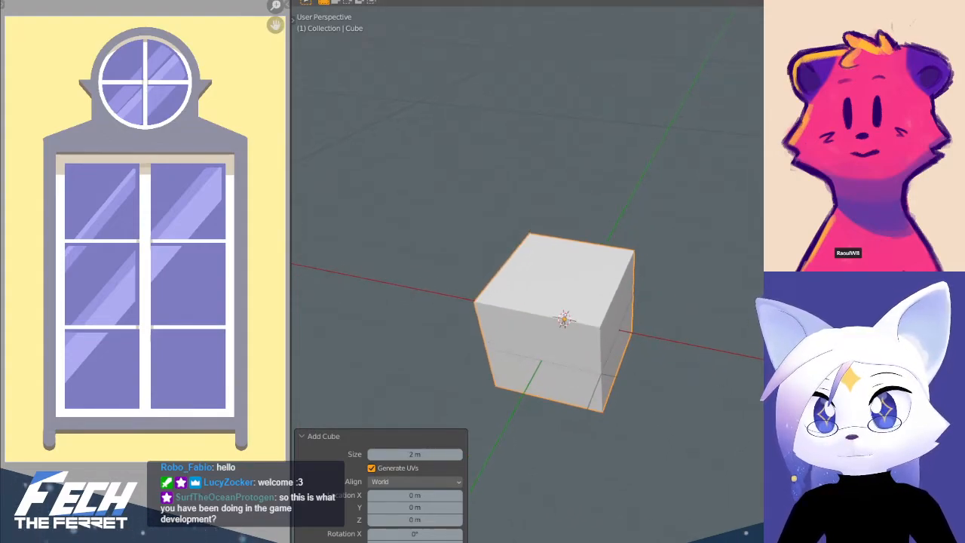
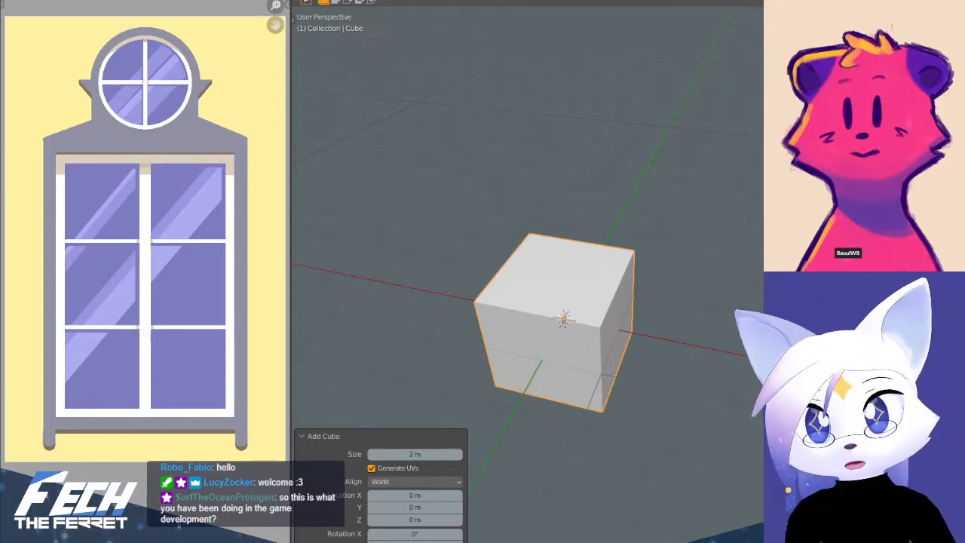
pyautogui.keyDown('shift'); pyautogui.moveTo(670, 175); pyautogui.dragTo(737, 182, button='middle'); pyautogui.keyUp('shift')
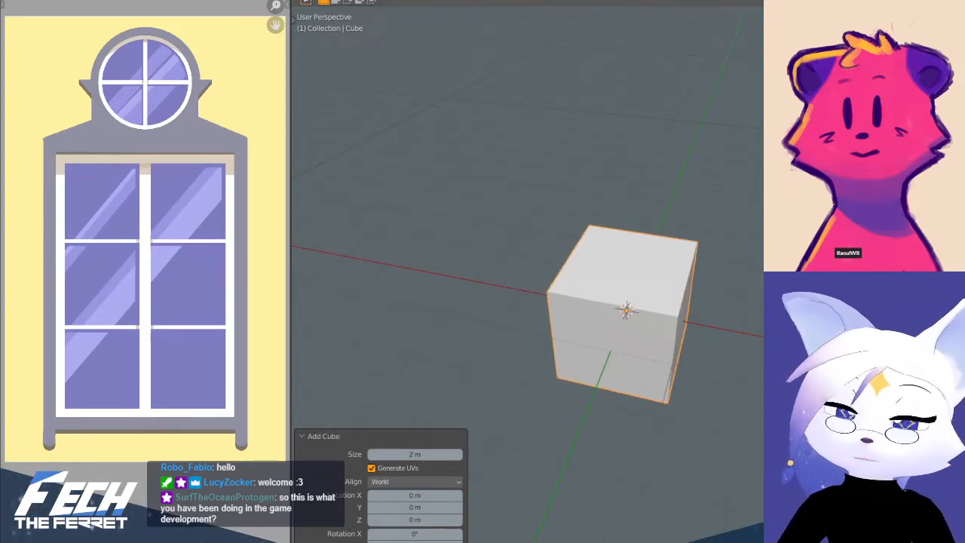
# - Try moving the cube freely in the perspective view, and undo the move
pyautogui.hotkey('alt', 'a')
pyautogui.click(658, 300)
pyautogui.moveTo(657, 300); pyautogui.dragTo(634, 237, button='middle')
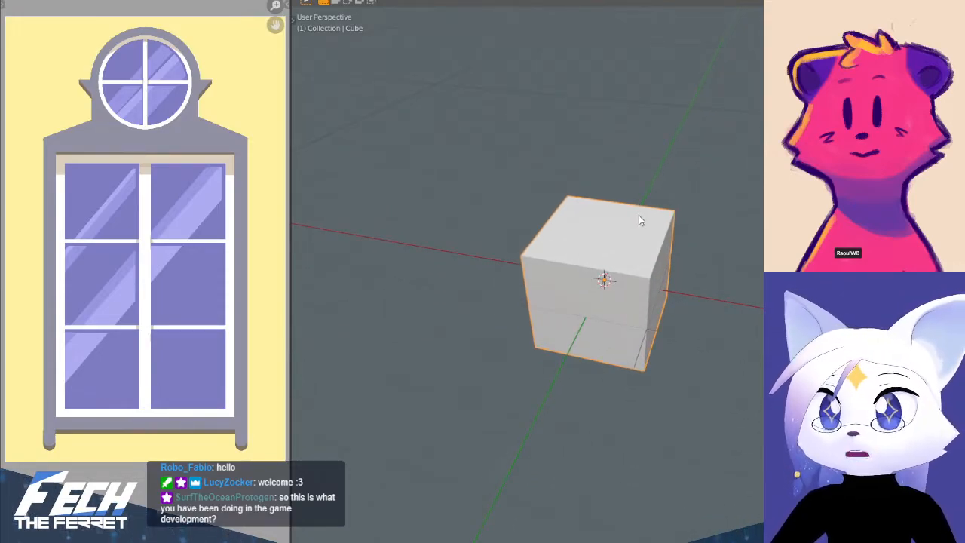
pyautogui.press('g')
pyautogui.click(744, 146)
pyautogui.moveTo(748, 197)
pyautogui.mouseDown(button='middle')
pyautogui.moveTo(761, 193)
pyautogui.moveTo(746, 190)
pyautogui.mouseUp(button='middle')
pyautogui.hotkey('ctrl', 'z')
pyautogui.keyDown('shift'); pyautogui.moveTo(670, 218); pyautogui.dragTo(664, 229, button='middle'); pyautogui.keyUp('shift')
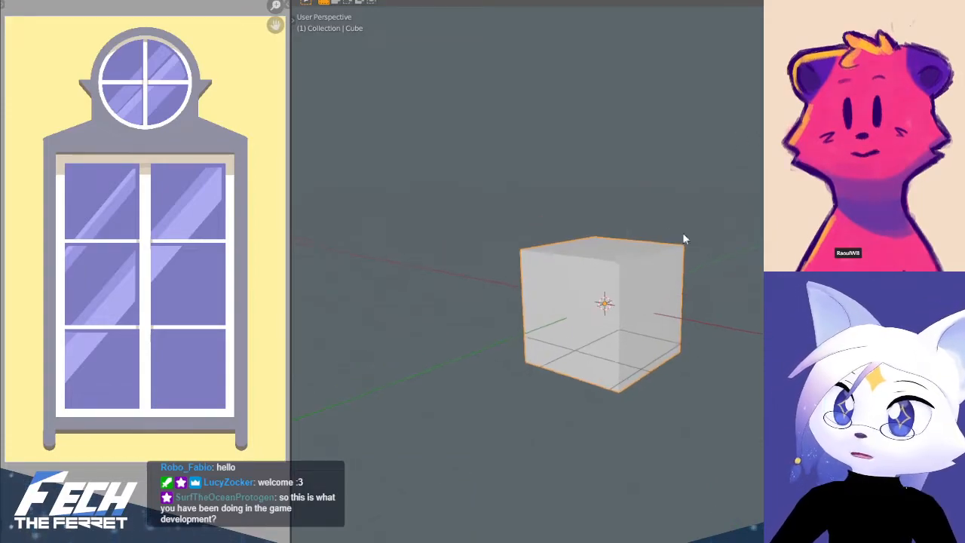
# - Try moving the cube freely and constrained to the Z axis and the X axis
pyautogui.moveTo(617, 259); pyautogui.dragTo(652, 268, button='middle')
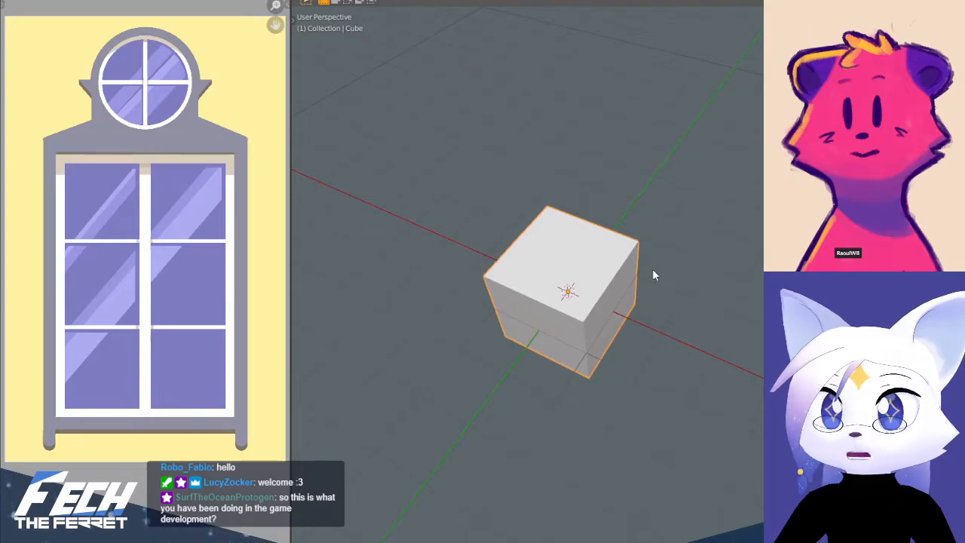
pyautogui.press('g')
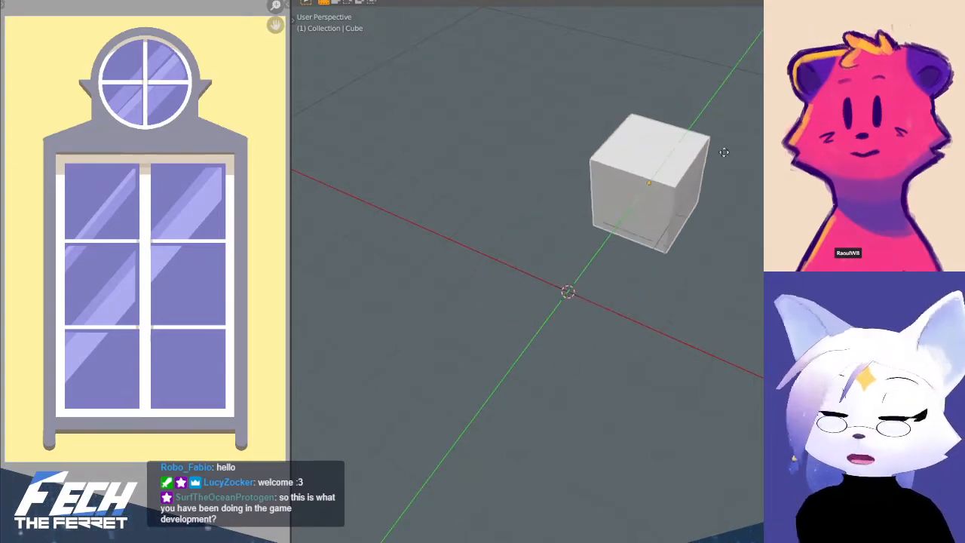
pyautogui.press('z')
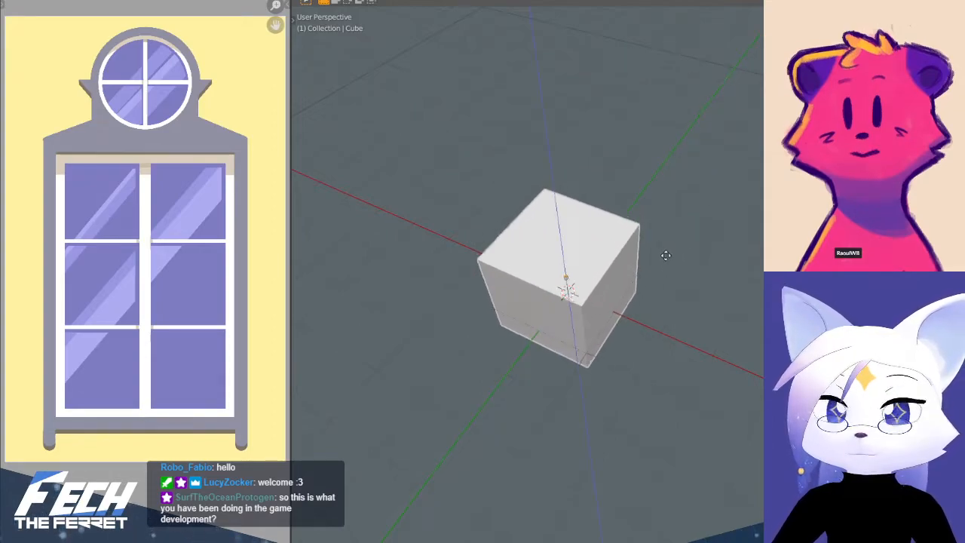
pyautogui.press('x')
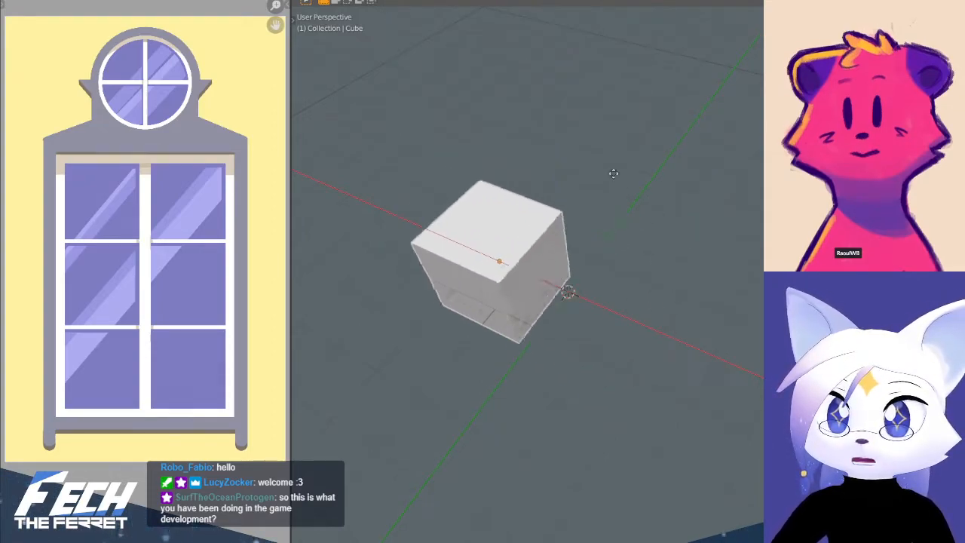
pyautogui.click(649, 259)
pyautogui.moveTo(667, 311)
pyautogui.keyDown('shift'); pyautogui.mouseDown(button='middle')
pyautogui.moveTo(672, 298)
pyautogui.moveTo(668, 325)
pyautogui.mouseUp(button='middle'); pyautogui.keyUp('shift')
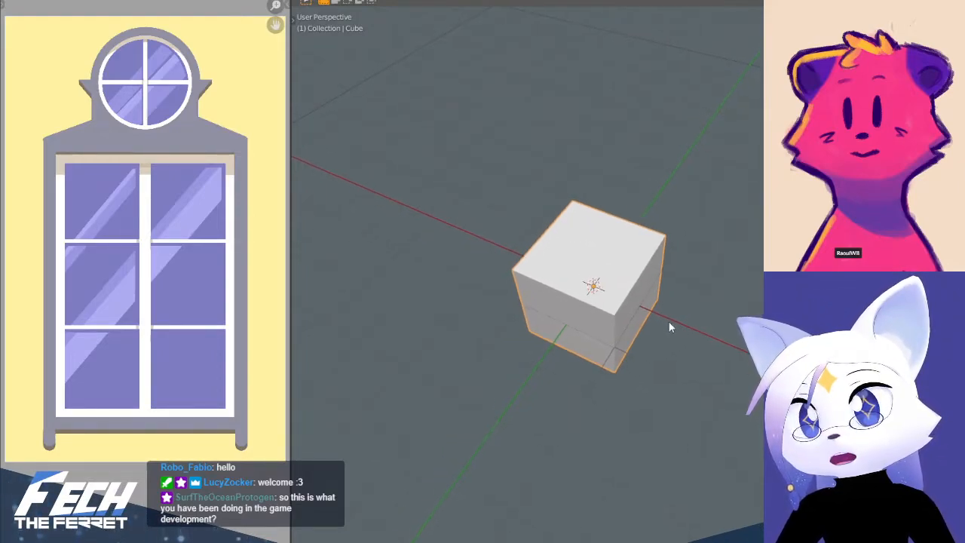
# - Try moving the cube along the Z axis and within the XY plane, and undo the move
pyautogui.press('g')
pyautogui.press('z')
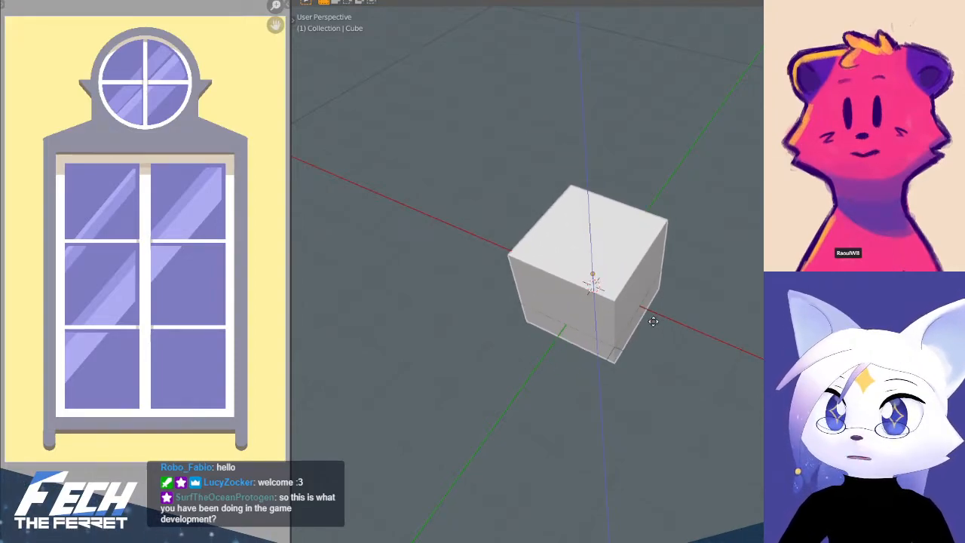
pyautogui.press('x')
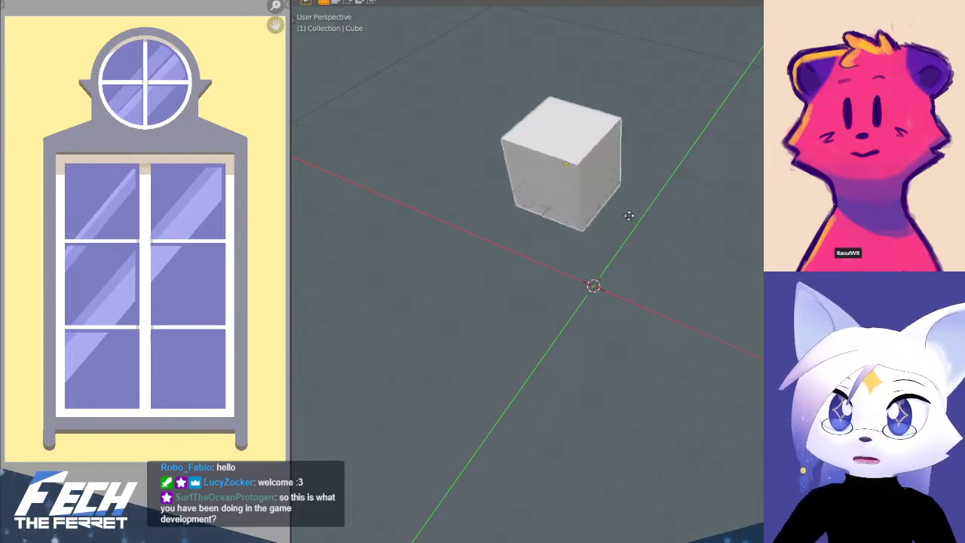
pyautogui.rightClick(670, 234)
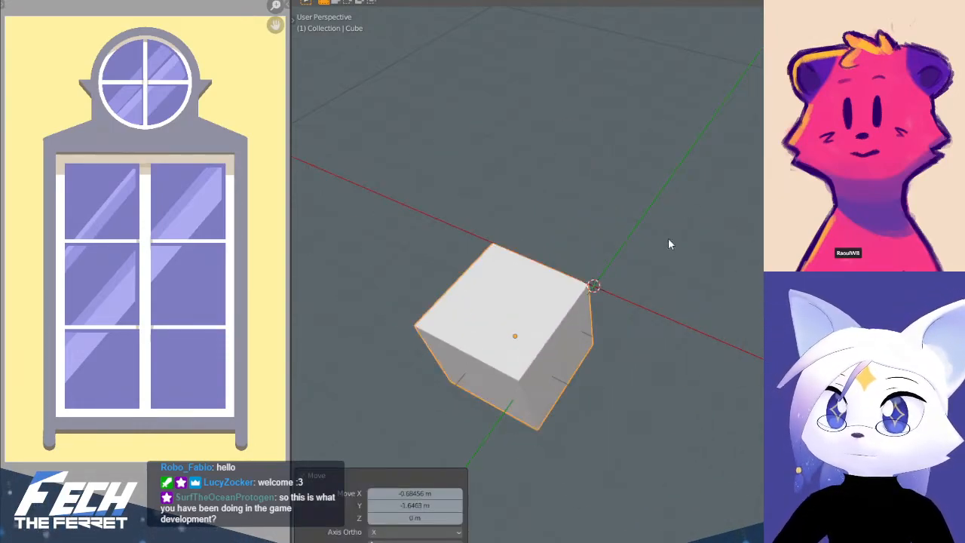
pyautogui.keyDown('shift'); pyautogui.moveTo(615, 278); pyautogui.dragTo(605, 194, button='middle'); pyautogui.keyUp('shift')
pyautogui.keyDown('shift'); pyautogui.moveTo(596, 230); pyautogui.dragTo(676, 324, button='middle'); pyautogui.keyUp('shift')
pyautogui.hotkey('ctrl', 'z')
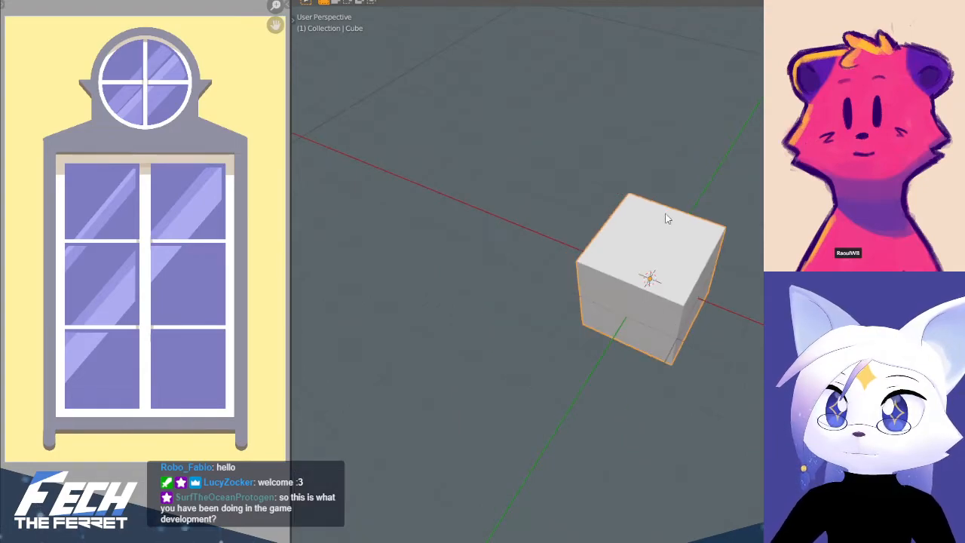
# - Delete the cube and unhide the window object
pyautogui.keyDown('shift'); pyautogui.moveTo(666, 217); pyautogui.dragTo(577, 299, button='middle'); pyautogui.keyUp('shift')
pyautogui.press('Delete')
pyautogui.press('KP_1')
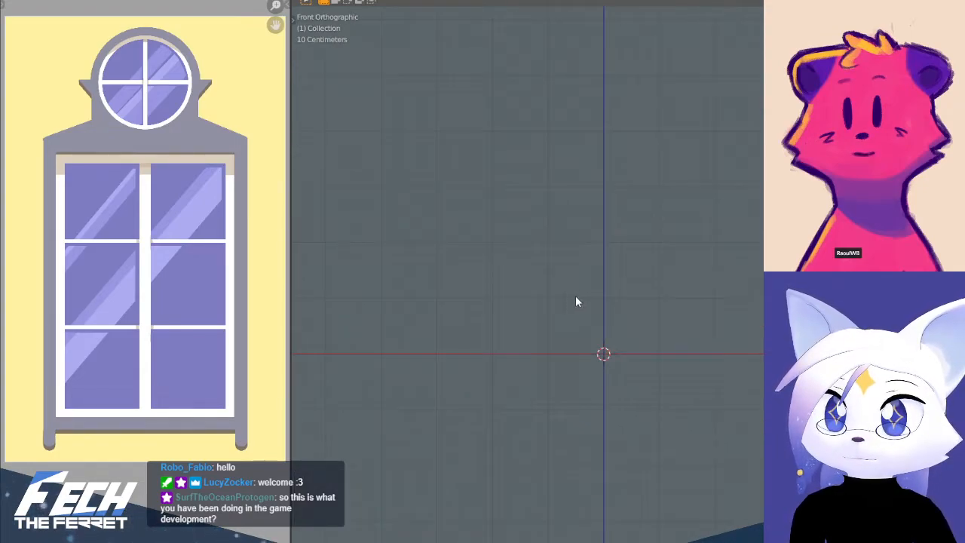
pyautogui.keyDown('shift'); pyautogui.moveTo(657, 257); pyautogui.dragTo(533, 222, button='middle'); pyautogui.keyUp('shift')
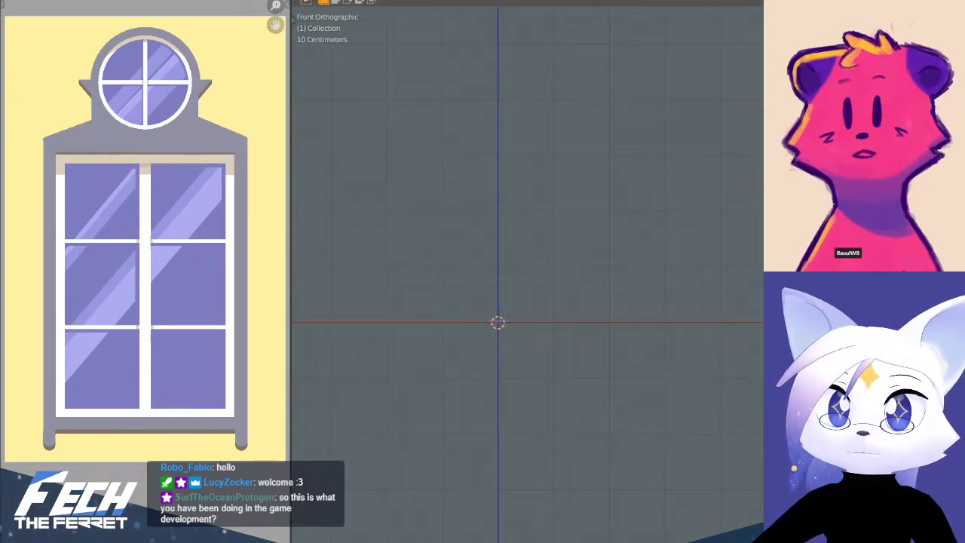
pyautogui.keyDown('shift'); pyautogui.moveTo(517, 294); pyautogui.dragTo(616, 295, button='middle'); pyautogui.keyUp('shift')
pyautogui.press('KP_7')
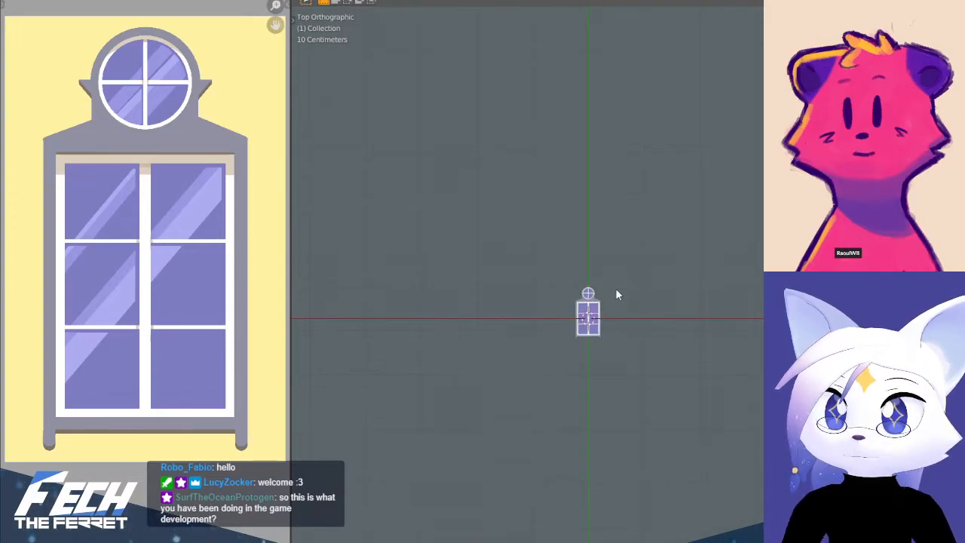
pyautogui.scroll(8, 615, 291)
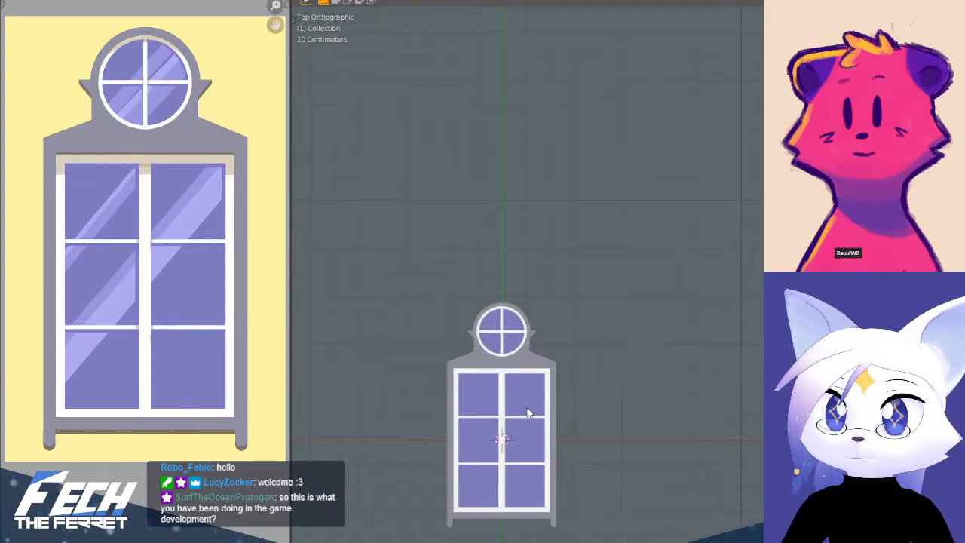
pyautogui.keyDown('shift'); pyautogui.moveTo(528, 407); pyautogui.dragTo(602, 338, button='middle'); pyautogui.keyUp('shift')
# - Examine the window object's alignment to the world origin from the side, from below, in perspective and from above
pyautogui.click(603, 338)
pyautogui.press('KP_3')
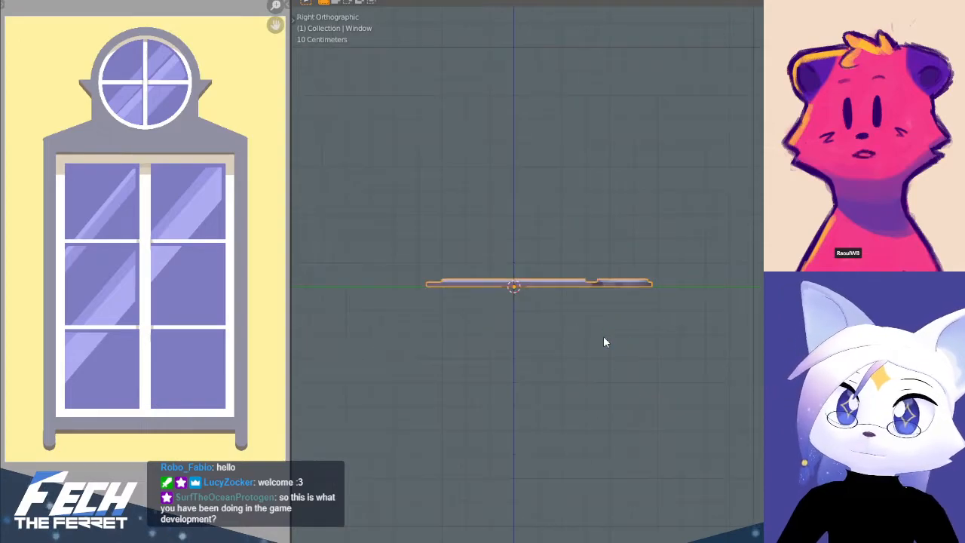
pyautogui.keyDown('shift'); pyautogui.moveTo(544, 234); pyautogui.dragTo(621, 278, button='middle'); pyautogui.keyUp('shift')
pyautogui.moveTo(555, 340); pyautogui.dragTo(528, 216, button='middle')
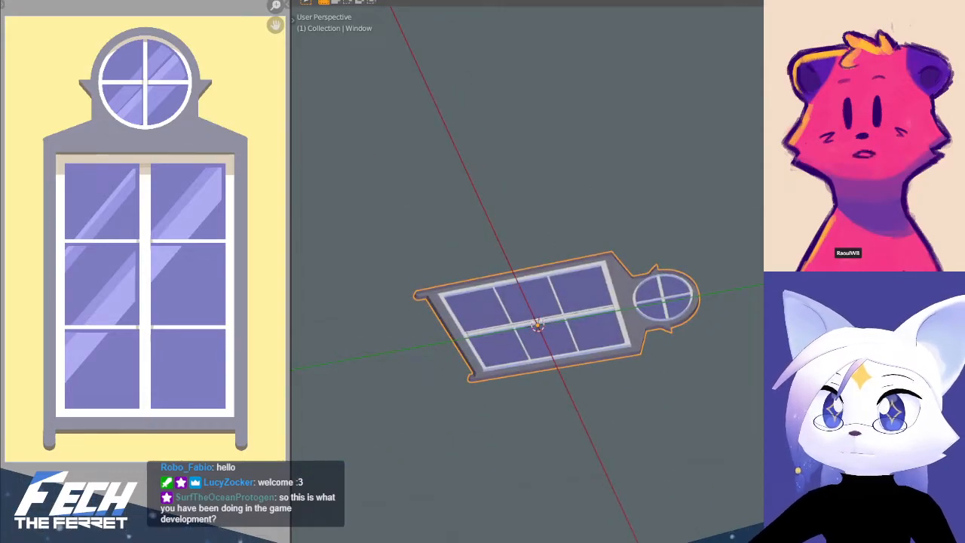
pyautogui.click(607, 428)
pyautogui.moveTo(607, 432); pyautogui.dragTo(696, 424, button='middle')
pyautogui.moveTo(603, 334); pyautogui.dragTo(647, 343, button='middle')
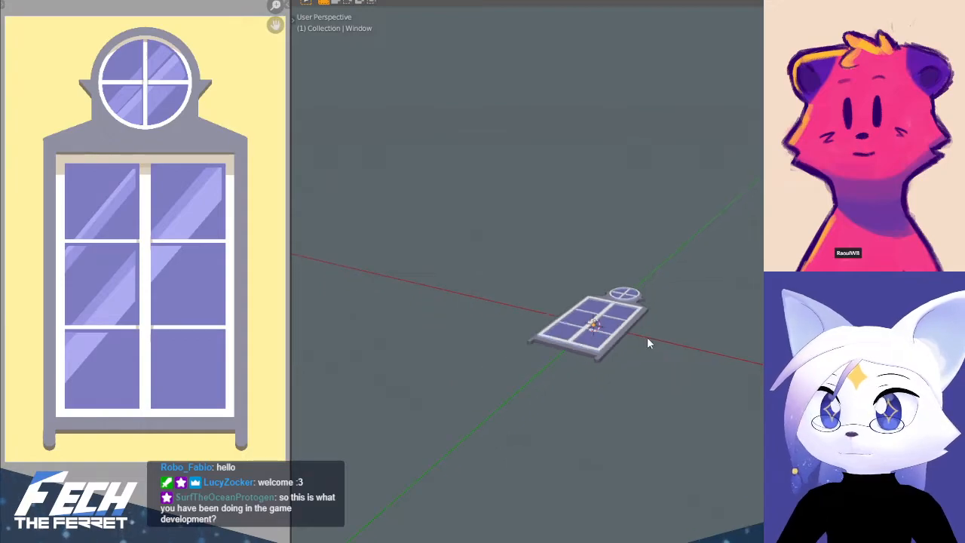
pyautogui.press('KP_7')
pyautogui.scroll(4, 650, 259)
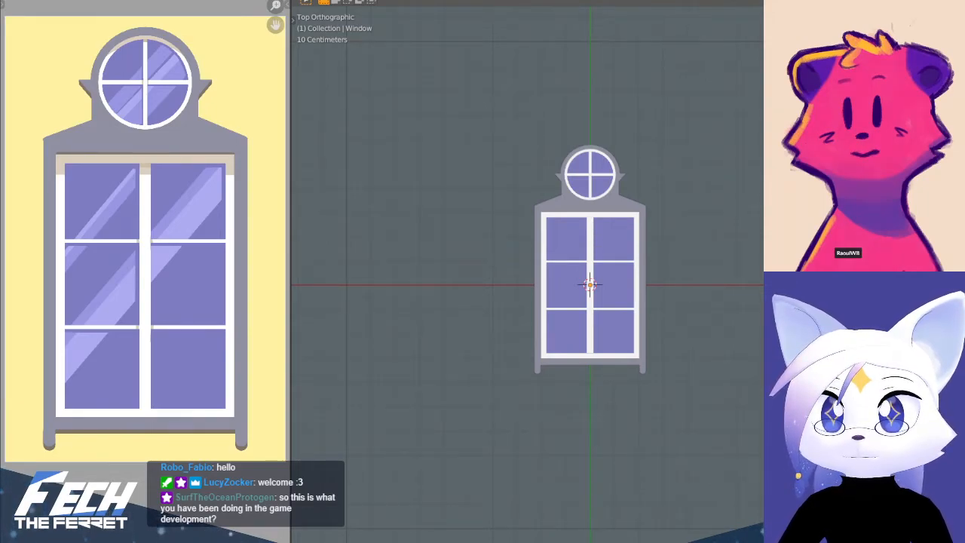
pyautogui.scroll(-1, 408, 178)
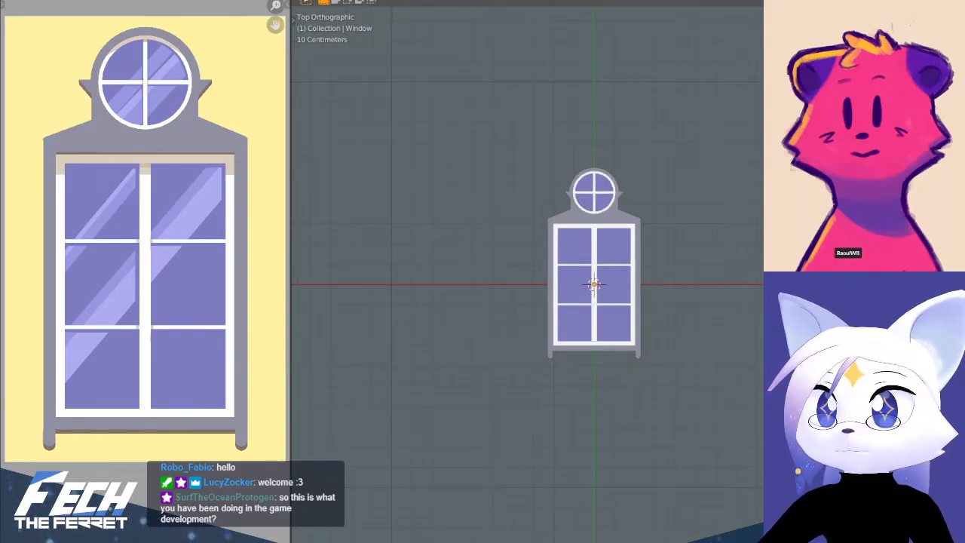
# - Start a new General file and view the empty scene from above
pyautogui.click(27, 2)
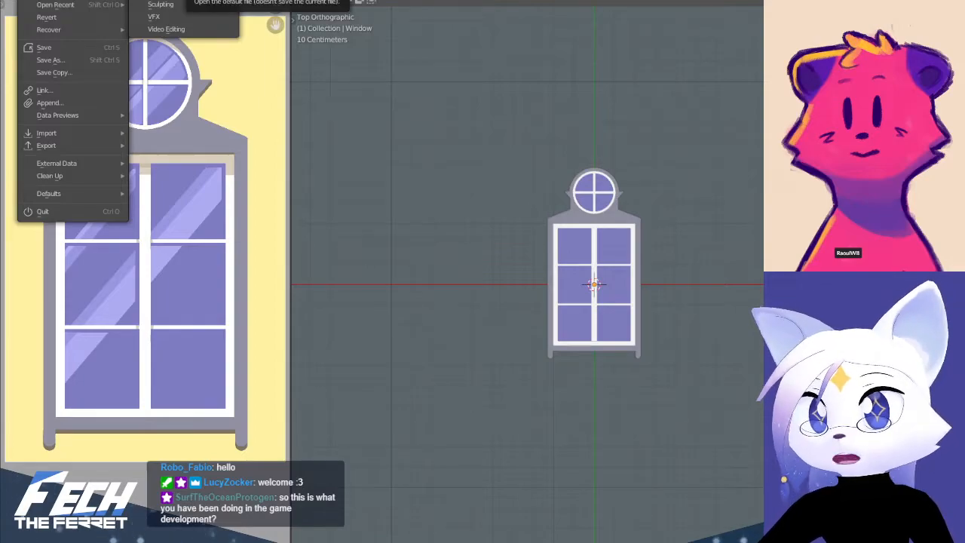
pyautogui.click(183, 0)
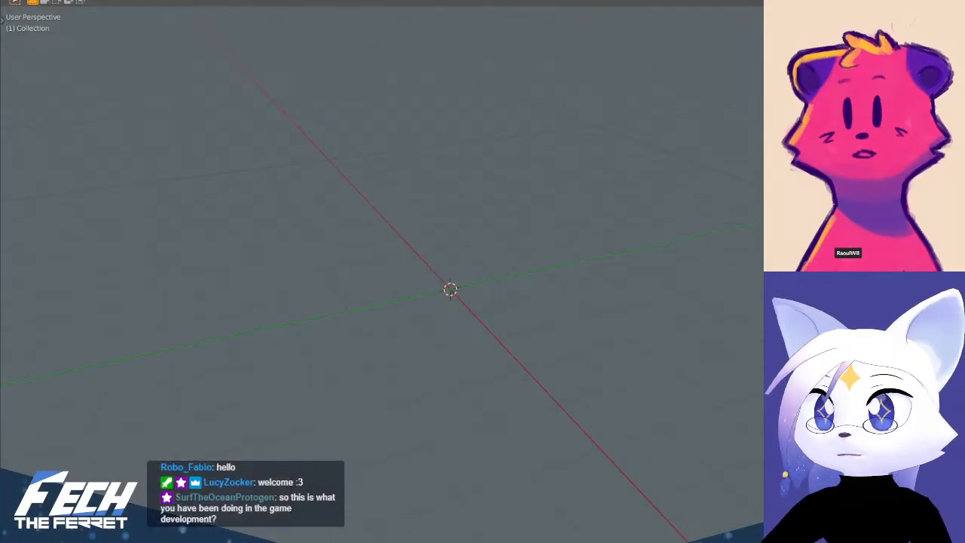
pyautogui.click(27, 1)
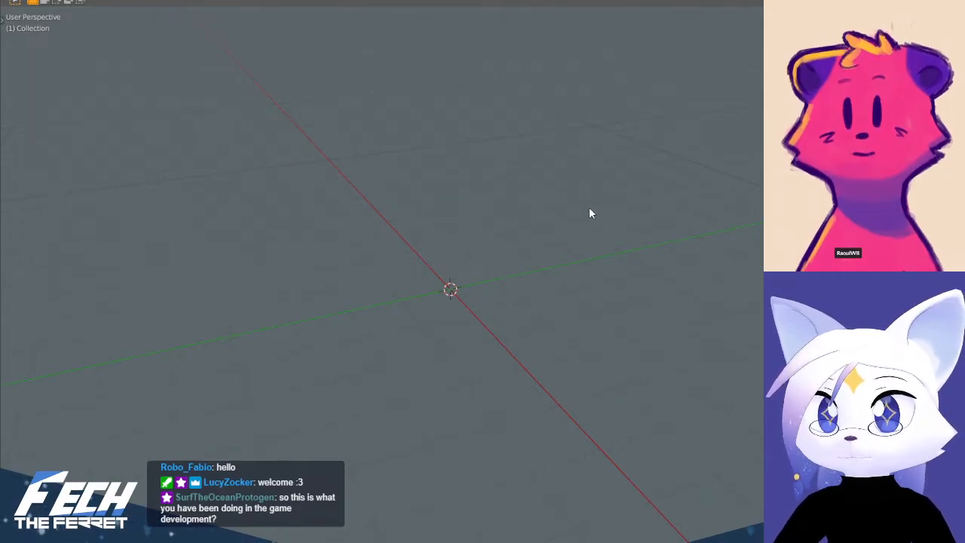
pyautogui.press('KP_7')
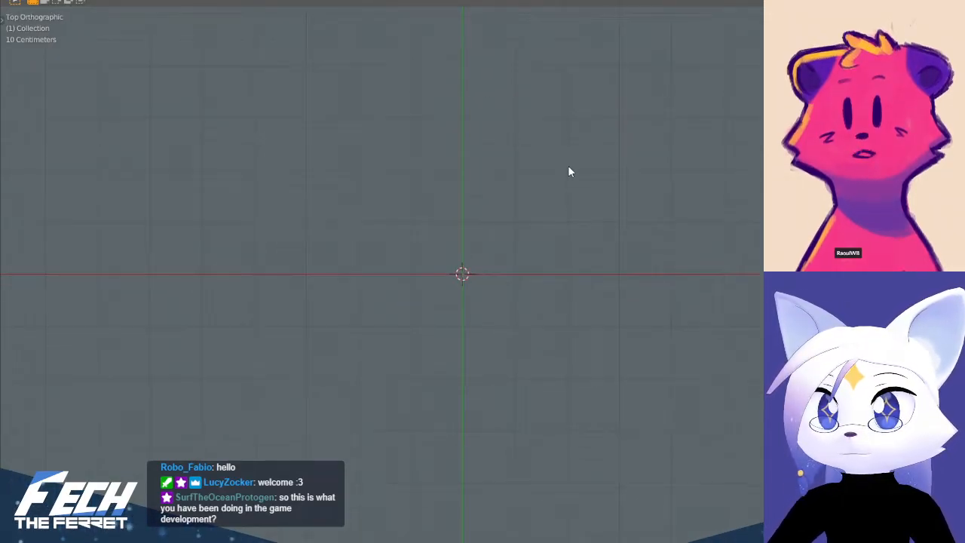
pyautogui.moveTo(557, 208)
pyautogui.keyDown('shift'); pyautogui.mouseDown(button='middle')
pyautogui.moveTo(554, 193)
pyautogui.moveTo(560, 215)
pyautogui.mouseUp(button='middle'); pyautogui.keyUp('shift')
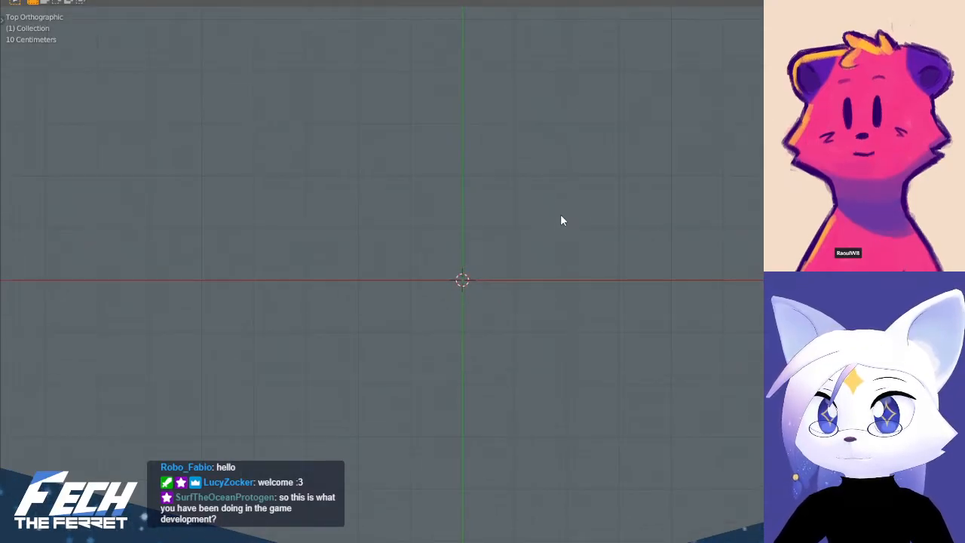
pyautogui.scroll(2, 523, 201)
pyautogui.keyDown('shift'); pyautogui.moveTo(504, 177); pyautogui.dragTo(508, 189, button='middle'); pyautogui.keyUp('shift')
pyautogui.scroll(-1, 575, 206)
pyautogui.keyDown('shift'); pyautogui.moveTo(569, 206); pyautogui.dragTo(561, 234, button='middle'); pyautogui.keyUp('shift')
pyautogui.scroll(-1, 563, 229)
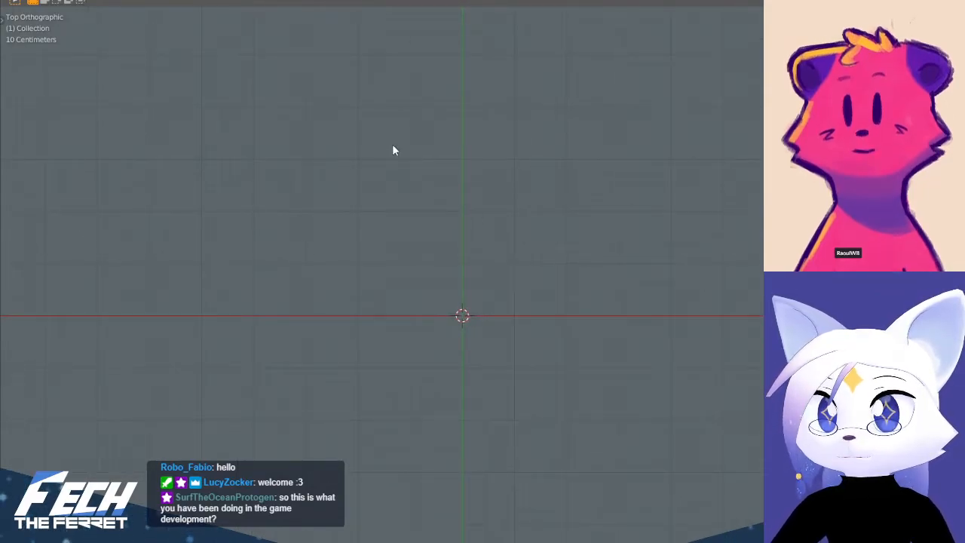
pyautogui.click(18, 0)
pyautogui.moveTo(84, 8)
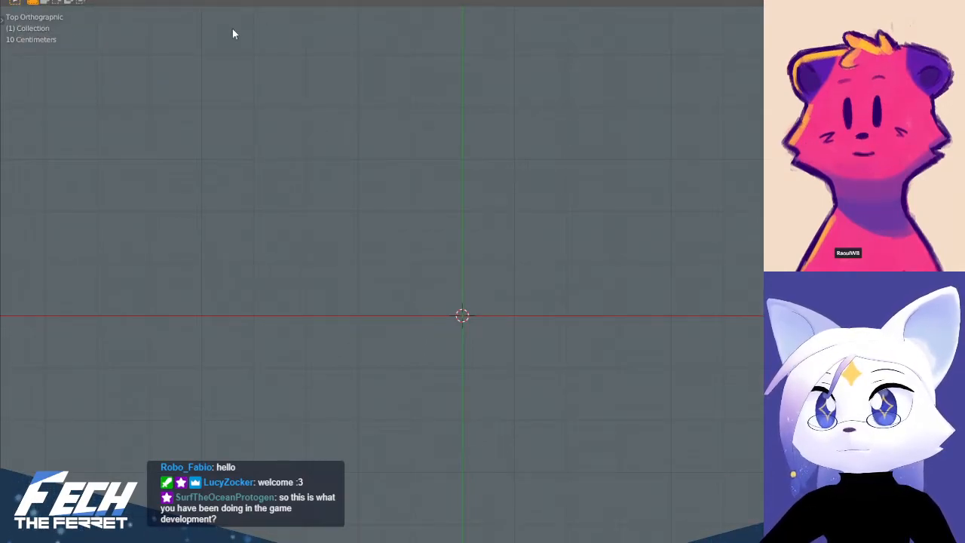
# - Split the 3D viewport vertically into a narrower and a wider area
pyautogui.moveTo(2, 3); pyautogui.dragTo(307, 4)
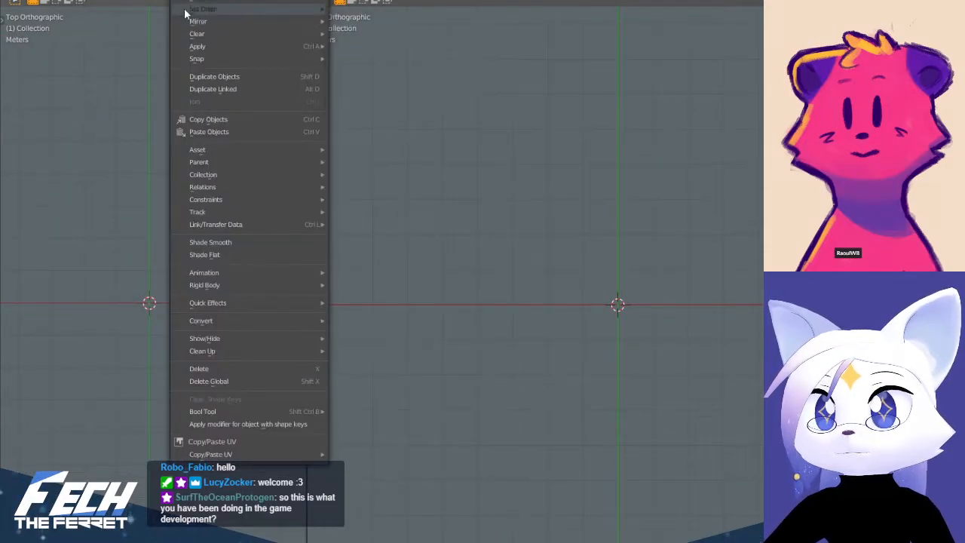
pyautogui.click(113, 1)
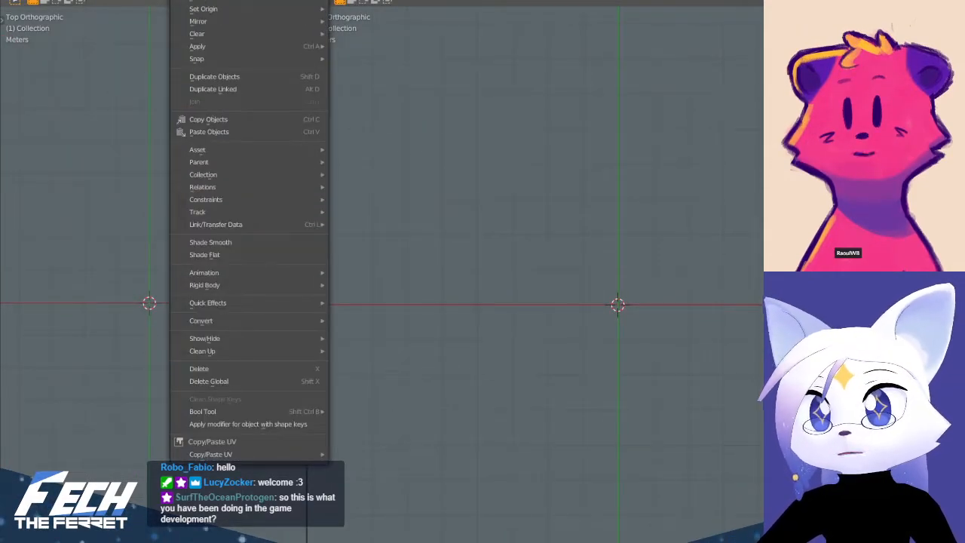
pyautogui.keyDown('shift'); pyautogui.moveTo(239, 14); pyautogui.dragTo(241, 1, button='middle'); pyautogui.keyUp('shift')
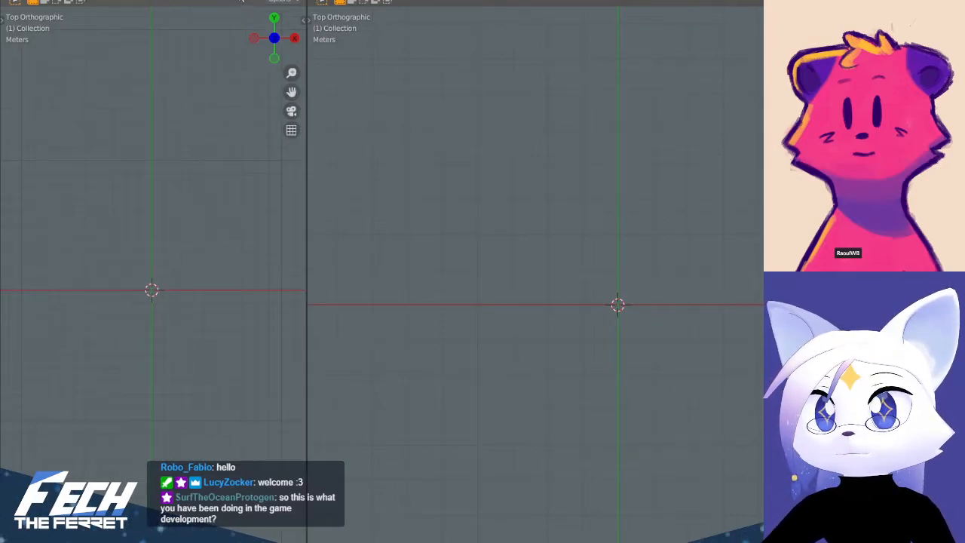
pyautogui.scroll(4, 226, 126)
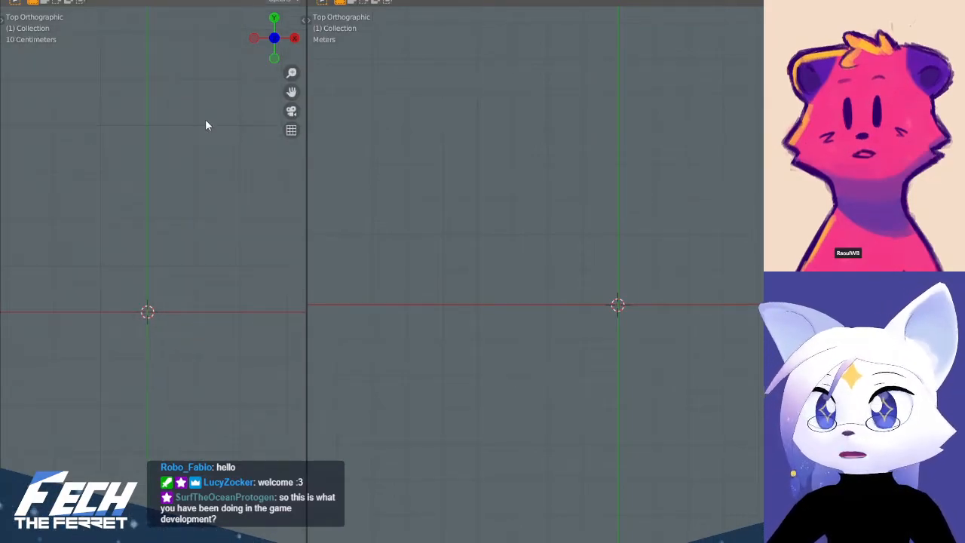
pyautogui.scroll(-2, 203, 134)
pyautogui.moveTo(199, 136)
pyautogui.keyDown('shift'); pyautogui.mouseDown(button='middle')
pyautogui.moveTo(208, 144)
pyautogui.moveTo(201, 148)
pyautogui.mouseUp(button='middle'); pyautogui.keyUp('shift')
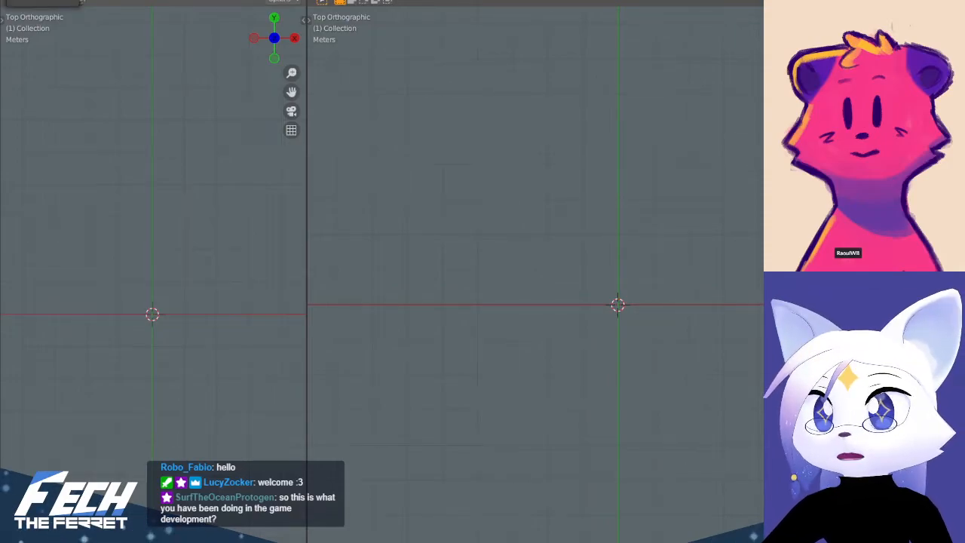
# - Change the narrower area to an Image Editor showing the whole door reference picture
pyautogui.click(16, 2)
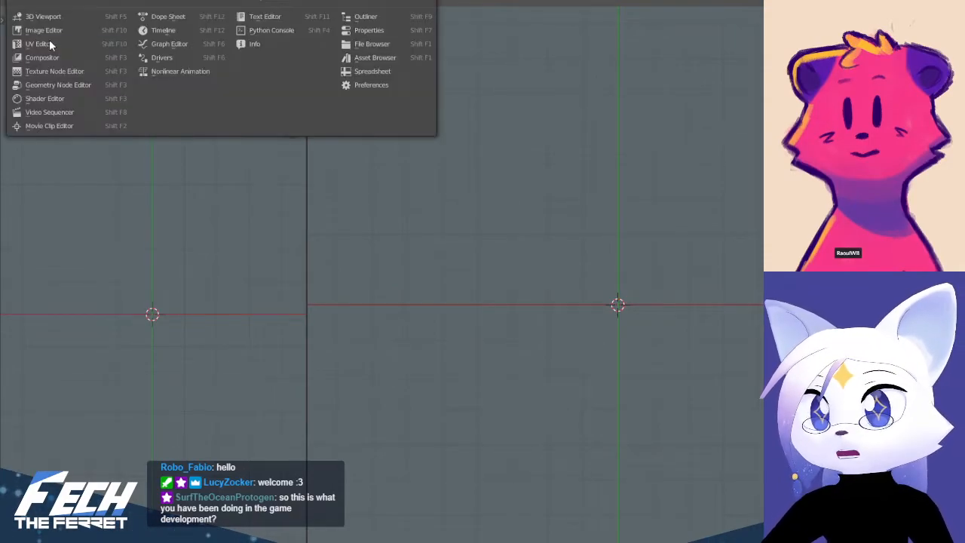
pyautogui.click(55, 39)
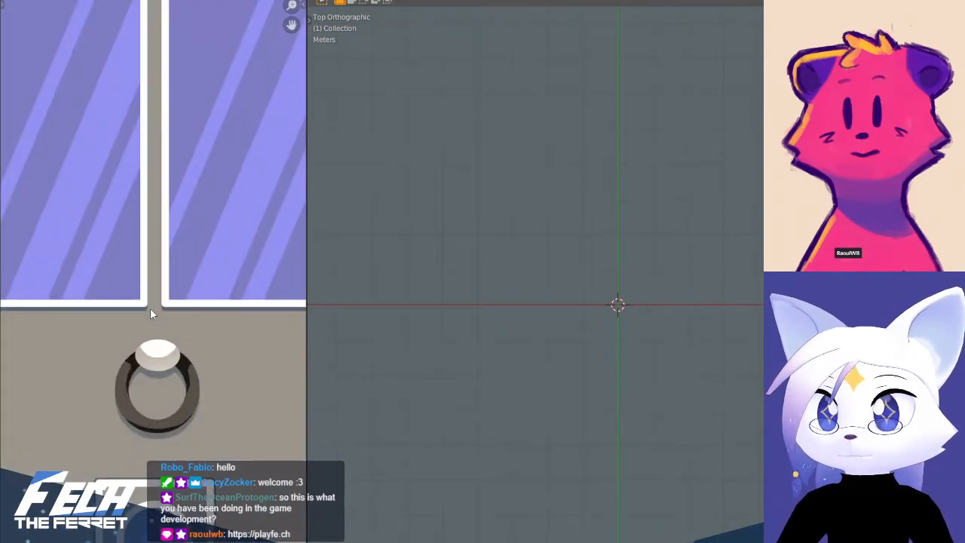
pyautogui.scroll(-8, 158, 312)
pyautogui.scroll(4, 226, 268)
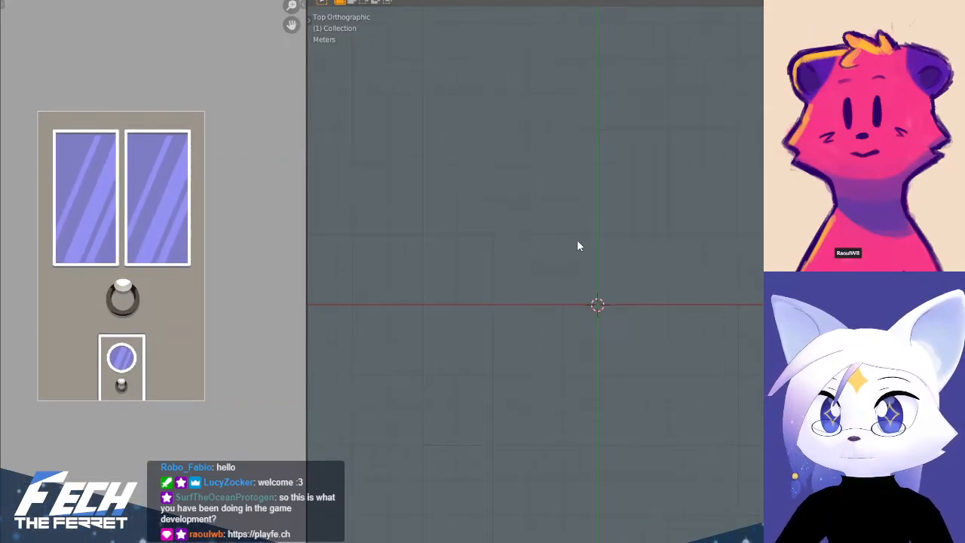
# - Add the door picture as a reference image at the world origin in the top view
pyautogui.hotkey('shift', 'a')
pyautogui.moveTo(577, 241)
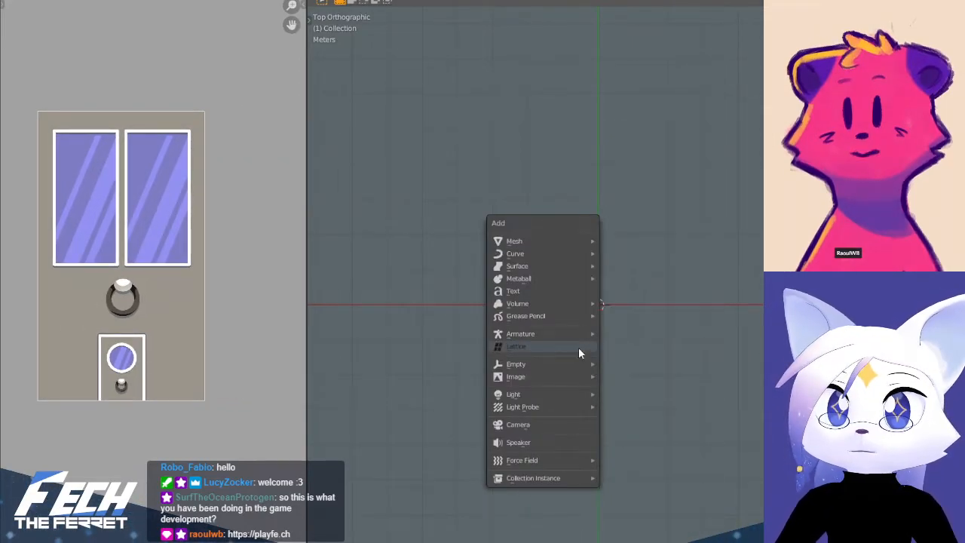
pyautogui.moveTo(567, 384)
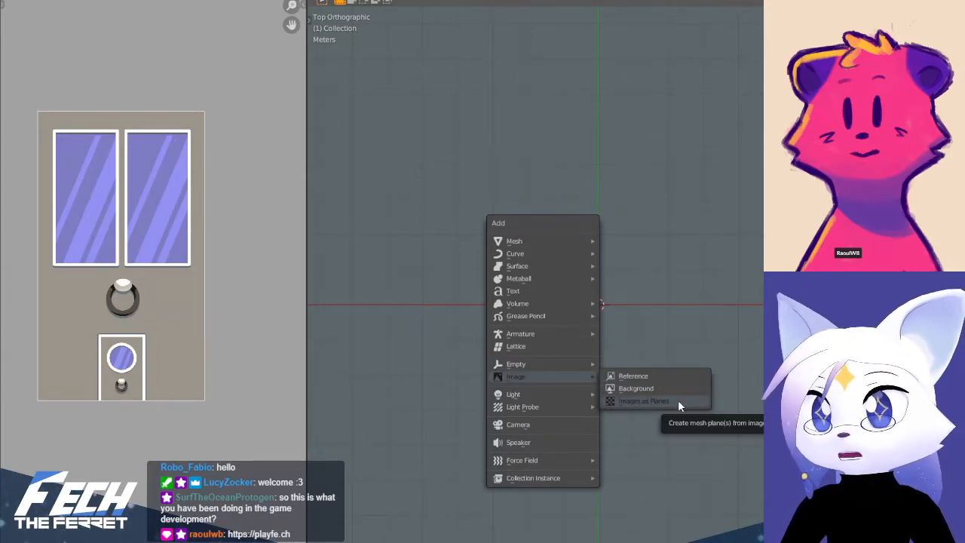
pyautogui.click(672, 376)
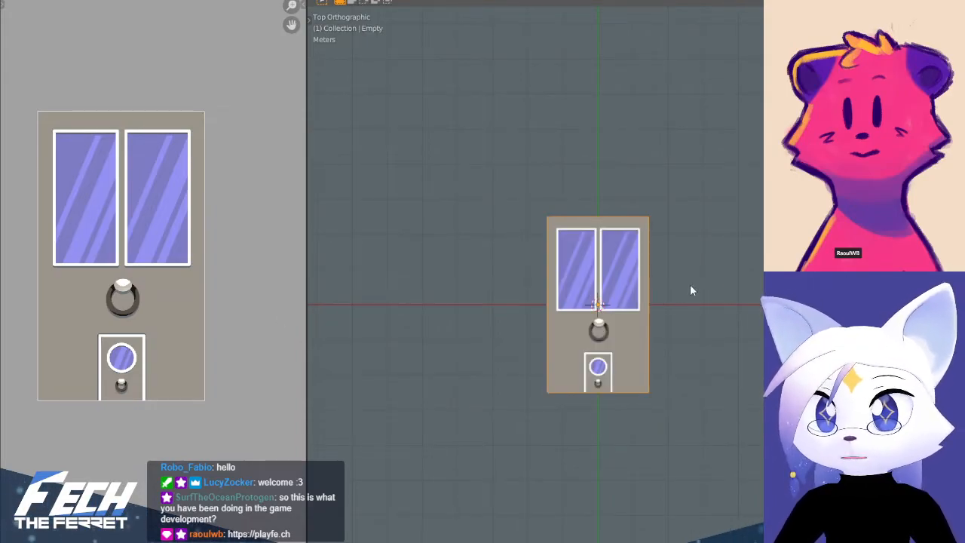
pyautogui.scroll(3, 722, 281)
pyautogui.keyDown('shift'); pyautogui.moveTo(715, 257); pyautogui.dragTo(720, 214, button='middle'); pyautogui.keyUp('shift')
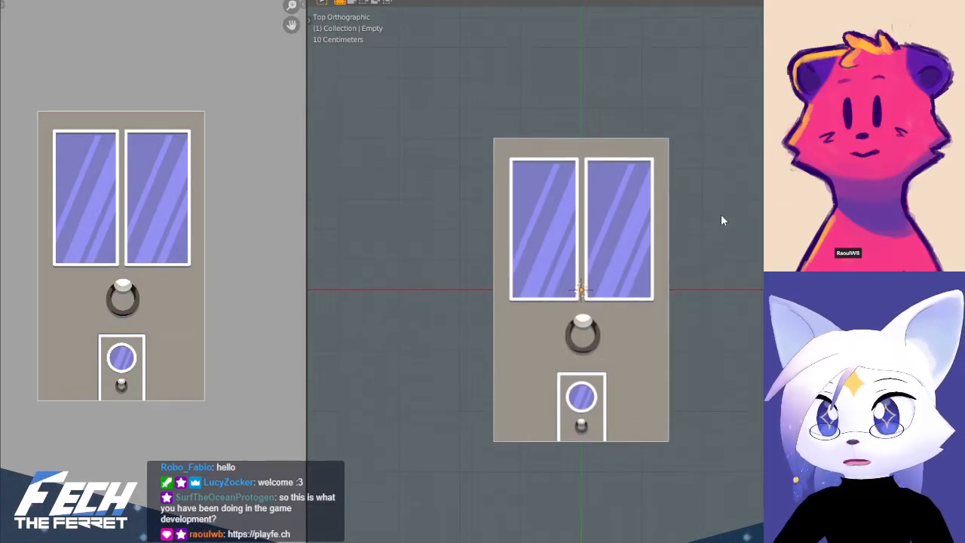
pyautogui.keyDown('shift'); pyautogui.moveTo(628, 230); pyautogui.dragTo(607, 157, button='middle'); pyautogui.keyUp('shift')
pyautogui.press('KP_7')
pyautogui.keyDown('shift'); pyautogui.moveTo(706, 223); pyautogui.dragTo(726, 205, button='middle'); pyautogui.keyUp('shift')
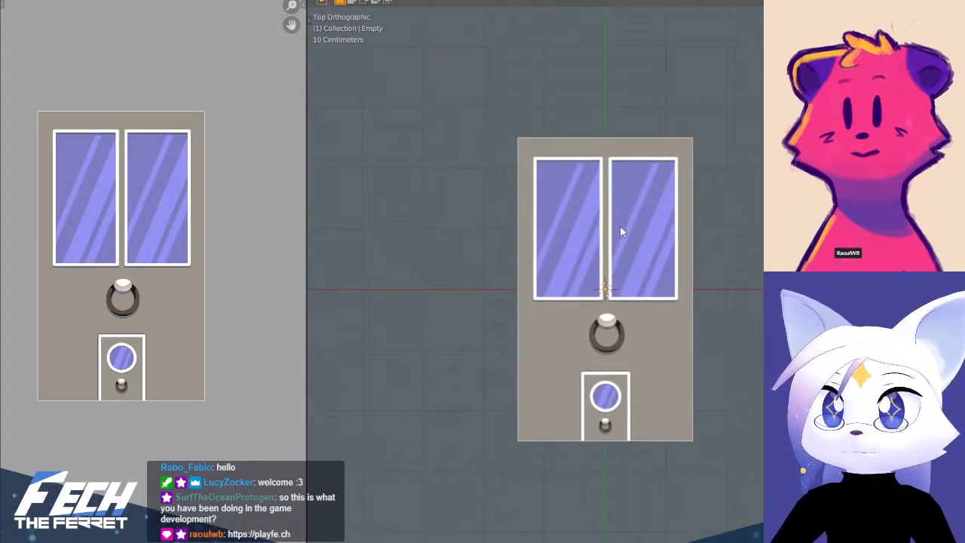
# - Add a cube at the origin and scale it down to a small block over the door reference
pyautogui.hotkey('shift', 'a')
pyautogui.moveTo(644, 89)
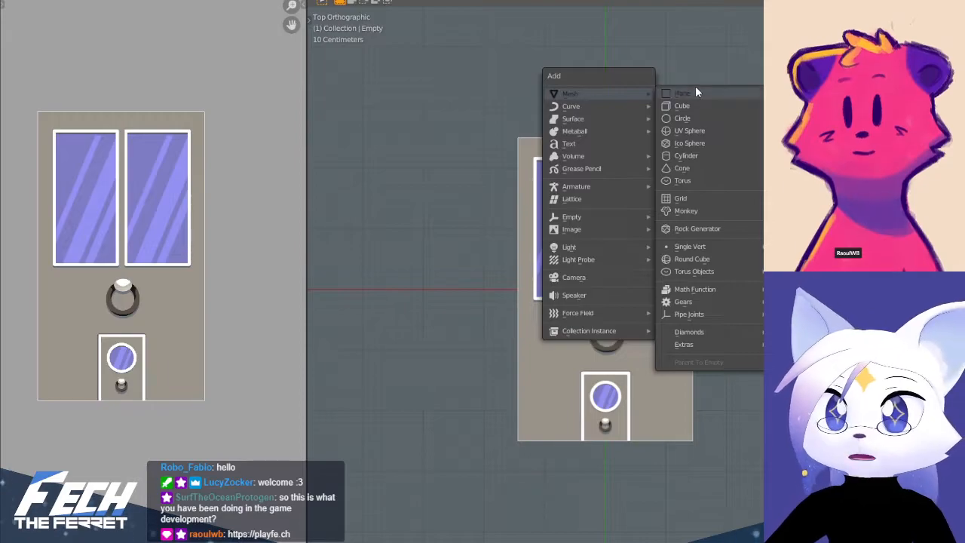
pyautogui.click(694, 105)
pyautogui.scroll(3, 701, 210)
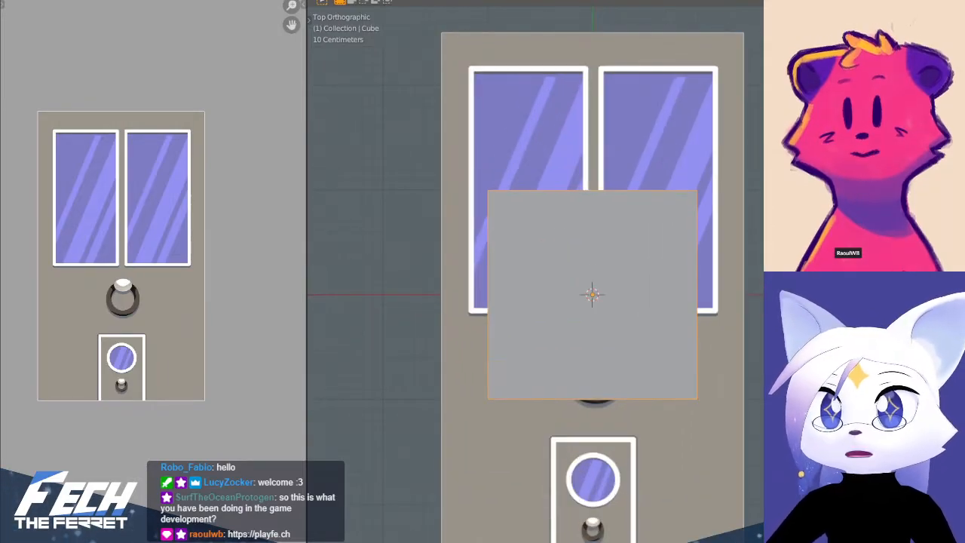
pyautogui.press('s')
pyautogui.click(647, 243)
# - Delete the cube's bottom face in Edit Mode from the right view, with X-ray on to reach all its vertices
pyautogui.press('KP_3')
pyautogui.keyDown('shift'); pyautogui.moveTo(617, 256); pyautogui.dragTo(615, 225, button='middle'); pyautogui.keyUp('shift')
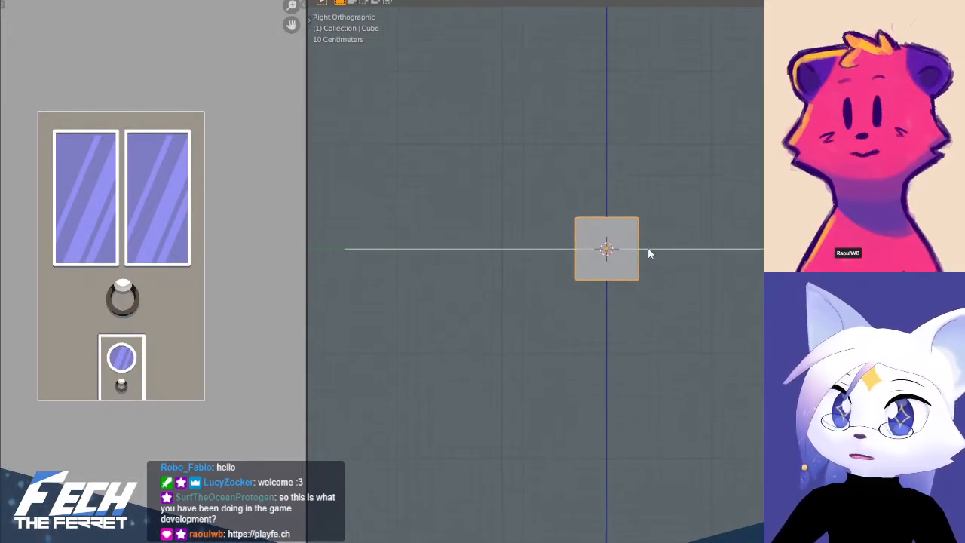
pyautogui.hotkey('ctrl', 'Tab')
pyautogui.click(754, 250)
pyautogui.scroll(3, 676, 286)
pyautogui.click(540, 278)
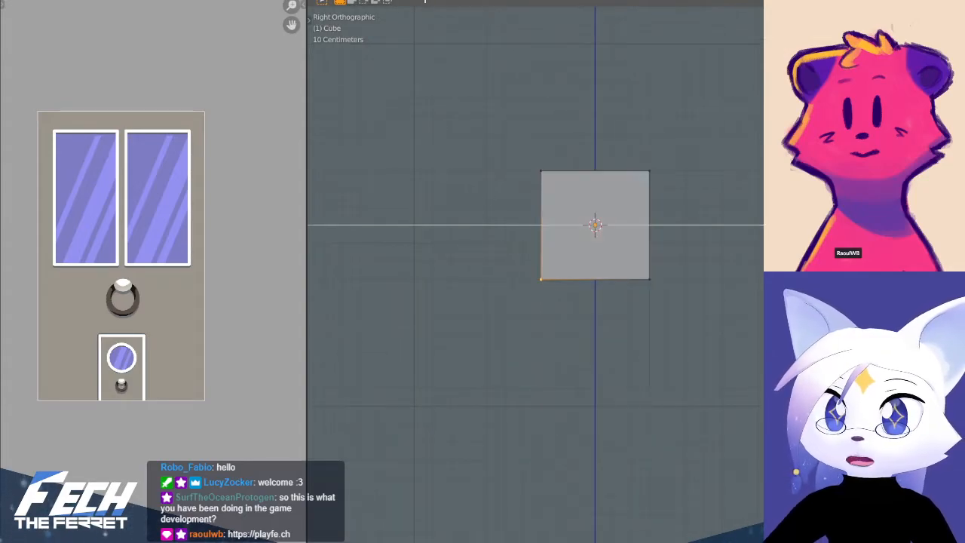
pyautogui.moveTo(495, 283); pyautogui.dragTo(689, 268)
pyautogui.press('x')
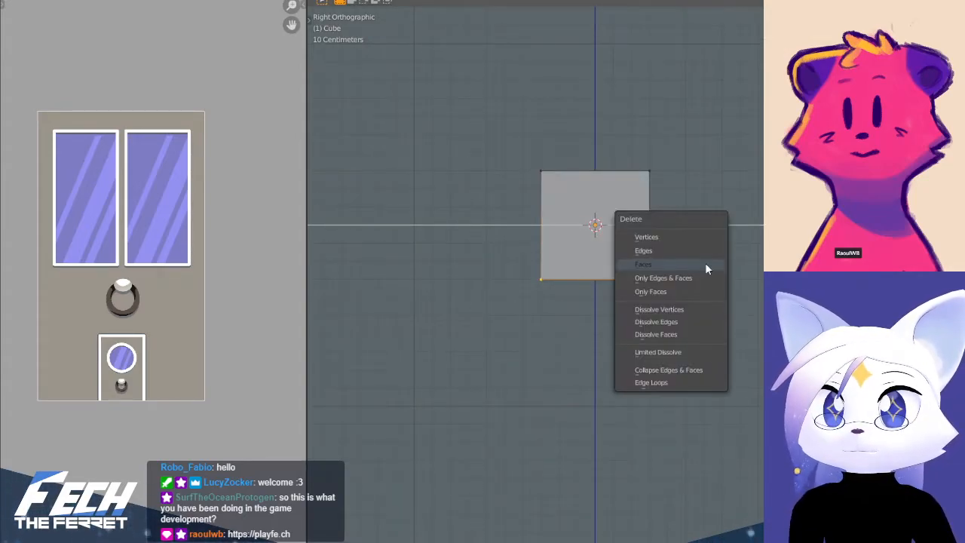
pyautogui.click(705, 263)
pyautogui.hotkey('alt', 'z')
pyautogui.click(453, 280)
pyautogui.moveTo(475, 268); pyautogui.dragTo(762, 303)
pyautogui.press('x')
pyautogui.click(735, 289)
# - Move the cube's bottom vertices and its top vertices along the Z axis to adjust its thickness
pyautogui.keyDown('shift'); pyautogui.moveTo(488, 205); pyautogui.dragTo(497, 294, button='middle'); pyautogui.keyUp('shift')
pyautogui.moveTo(497, 341); pyautogui.dragTo(679, 380)
pyautogui.press('g')
pyautogui.press('z')
pyautogui.click(466, 223)
pyautogui.click(603, 265)
pyautogui.moveTo(520, 227); pyautogui.dragTo(701, 276)
pyautogui.press('g')
pyautogui.press('z')
pyautogui.click(721, 310)
# - Move the cube's geometry over the door's right window pane in Edit Mode, keeping the object origin at the world origin
pyautogui.press('KP_7')
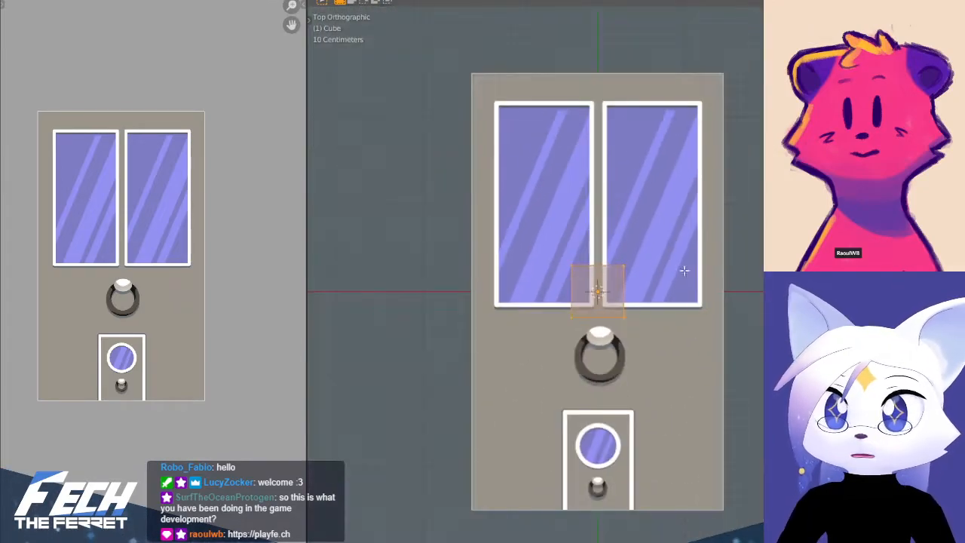
pyautogui.hotkey('ctrl', 'Tab')
pyautogui.click(425, 195)
pyautogui.hotkey('ctrl', 'Tab')
pyautogui.click(745, 243)
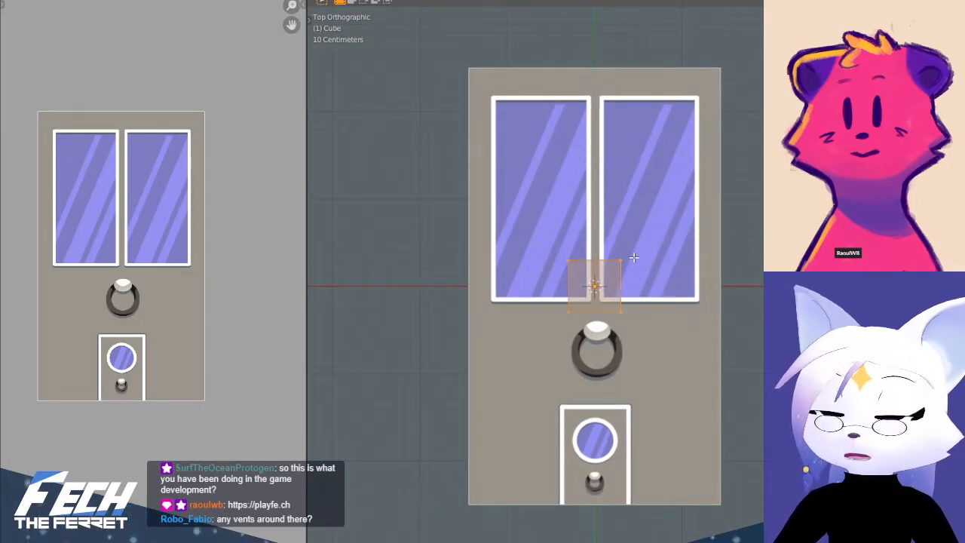
pyautogui.press('g')
pyautogui.click(673, 220)
pyautogui.hotkey('ctrl', 'z')
pyautogui.press('g')
pyautogui.click(706, 151)
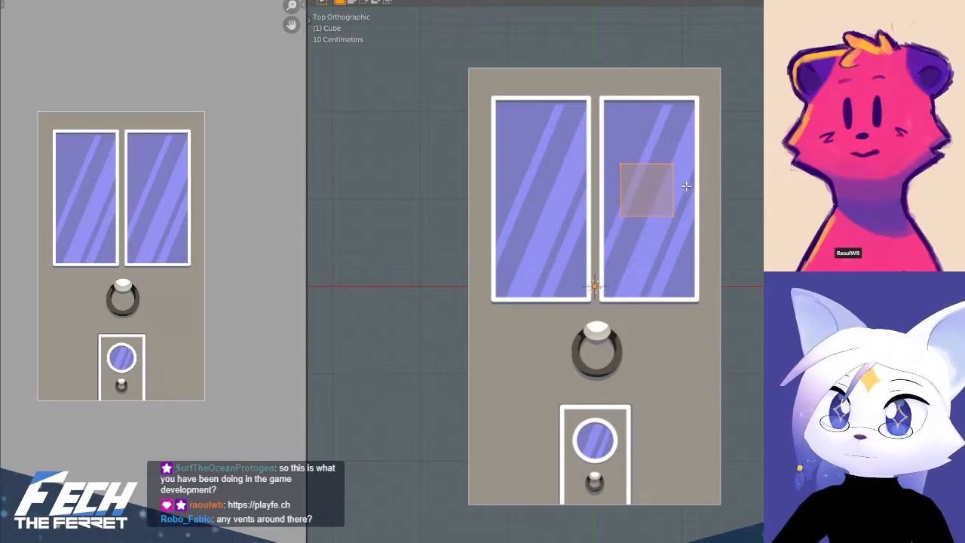
# - Add a Mirror modifier so the block also covers the door's left window pane
pyautogui.hotkey('ctrl', 'Tab')
pyautogui.click(547, 187)
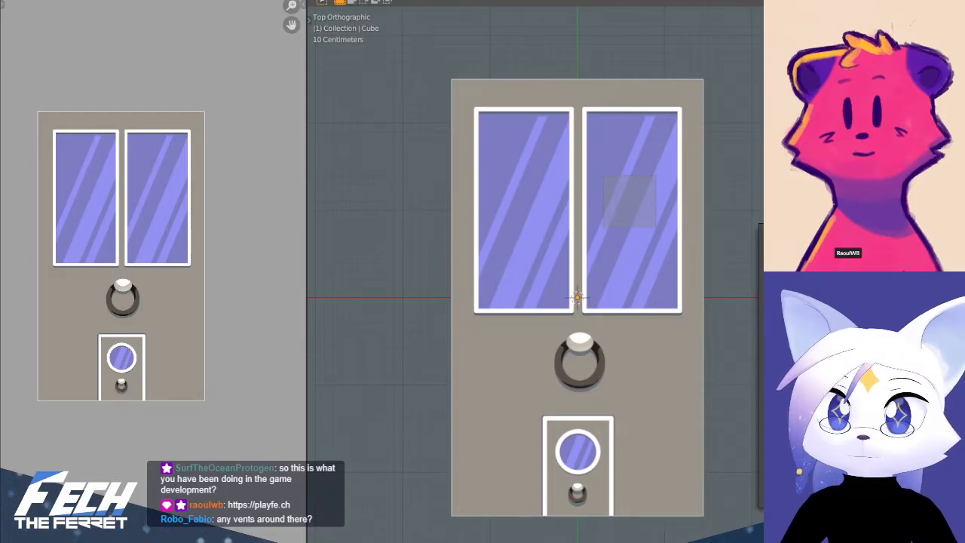
pyautogui.click(799, 340)
pyautogui.keyDown('shift'); pyautogui.moveTo(685, 180); pyautogui.dragTo(677, 213, button='middle'); pyautogui.keyUp('shift')
pyautogui.keyDown('shift'); pyautogui.moveTo(591, 246); pyautogui.dragTo(610, 234, button='middle'); pyautogui.keyUp('shift')
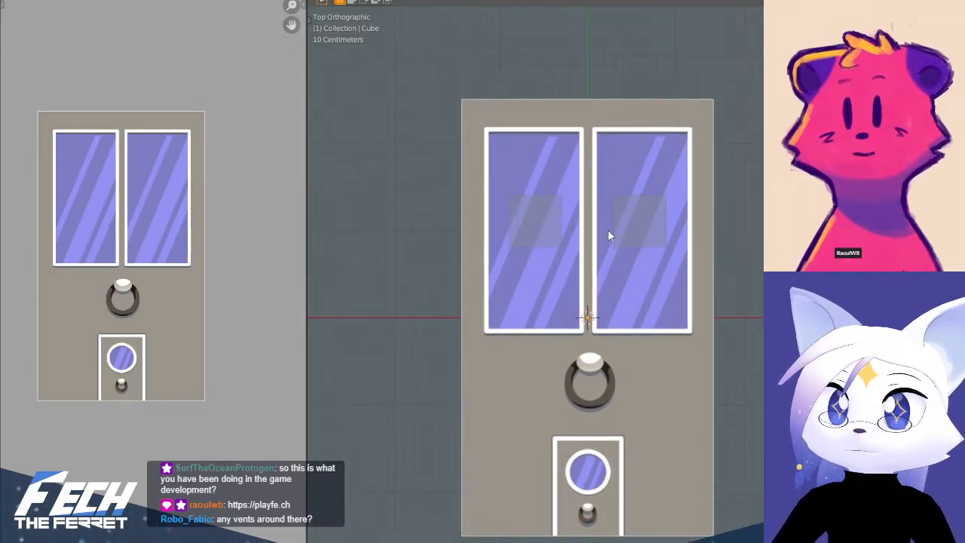
pyautogui.moveTo(695, 243); pyautogui.dragTo(649, 238, button='middle')
pyautogui.click(649, 238)
# - Scale the block's mesh along the X axis to about the width of the right window including its frame
pyautogui.hotkey('ctrl', 'Tab')
pyautogui.click(799, 252)
pyautogui.press('KP_7')
pyautogui.hotkey('alt', 'z')
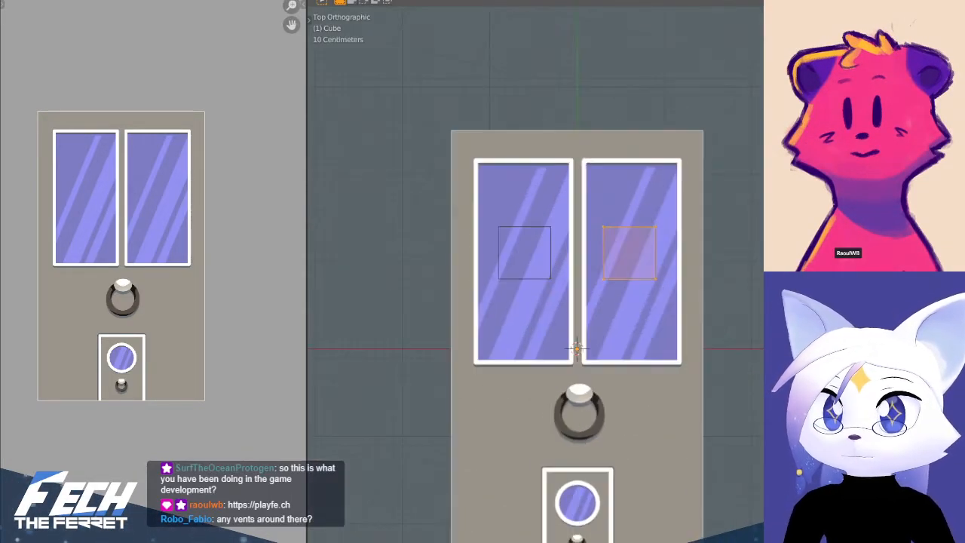
pyautogui.scroll(3, 651, 198)
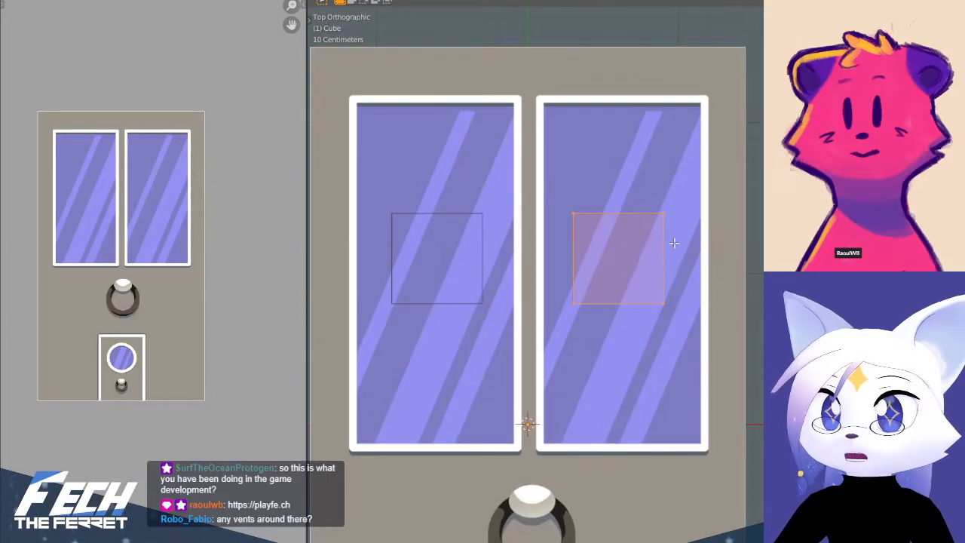
pyautogui.scroll(-3, 663, 226)
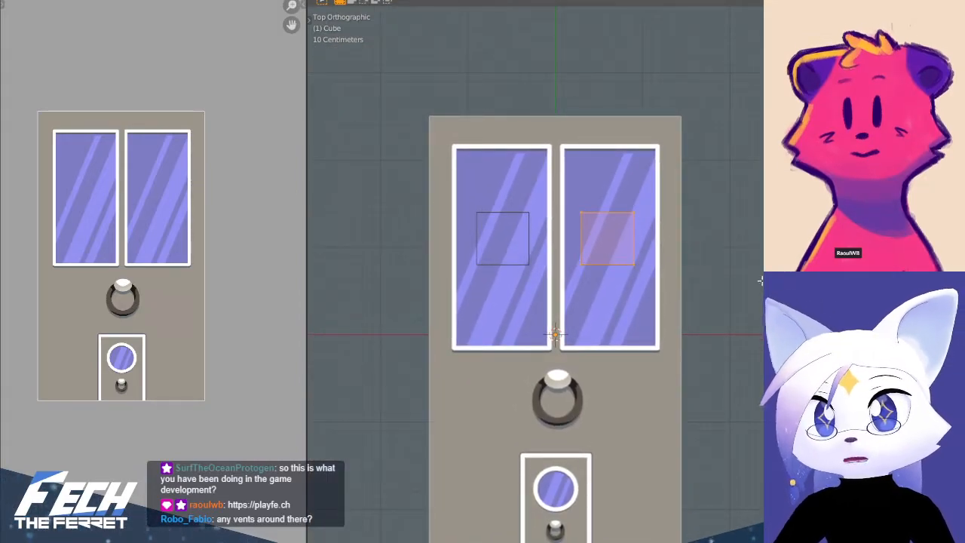
pyautogui.scroll(2, 637, 138)
pyautogui.press('s')
pyautogui.press('x')
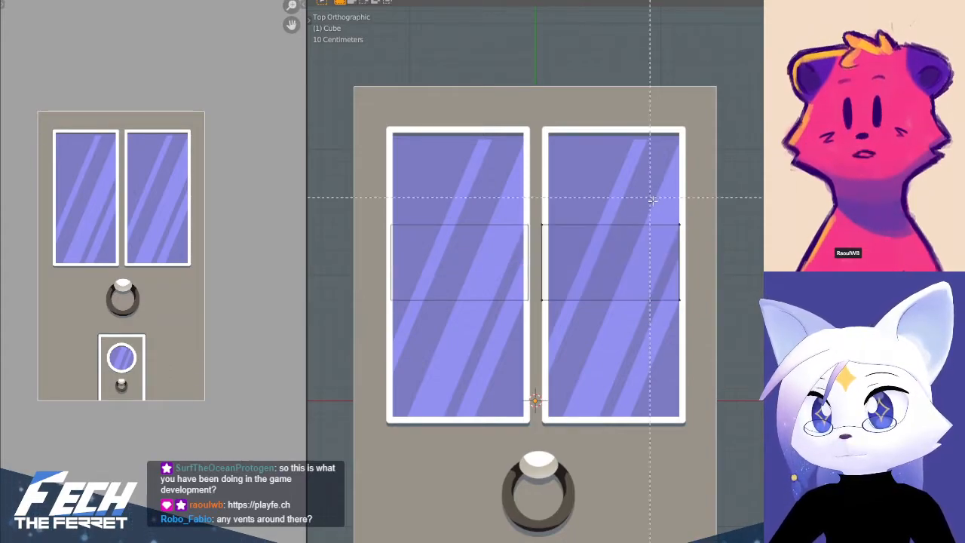
# - Move the block's right-side vertices along the X axis to the outer edge of the right window frame
pyautogui.scroll(3, 685, 208)
pyautogui.press('g')
pyautogui.press('x')
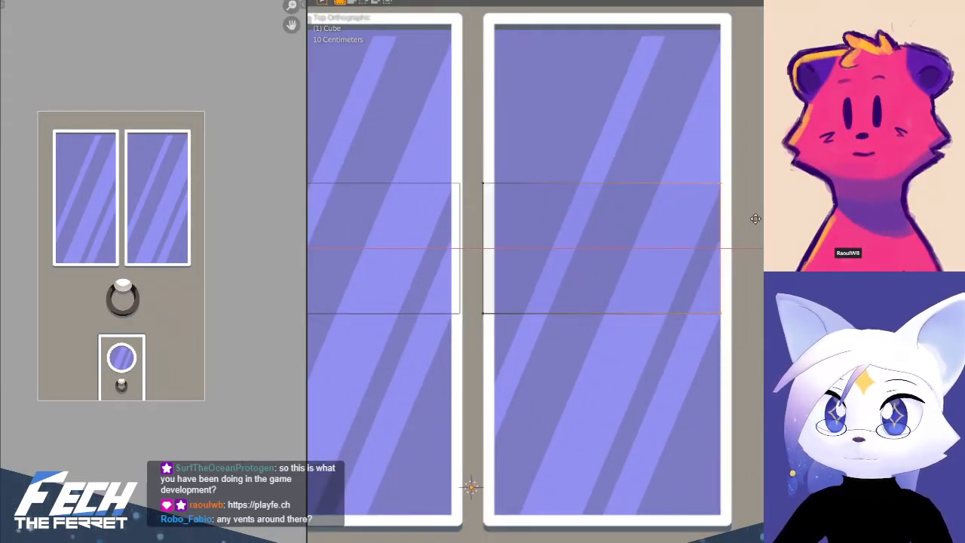
pyautogui.click(757, 219)
pyautogui.scroll(-2, 734, 197)
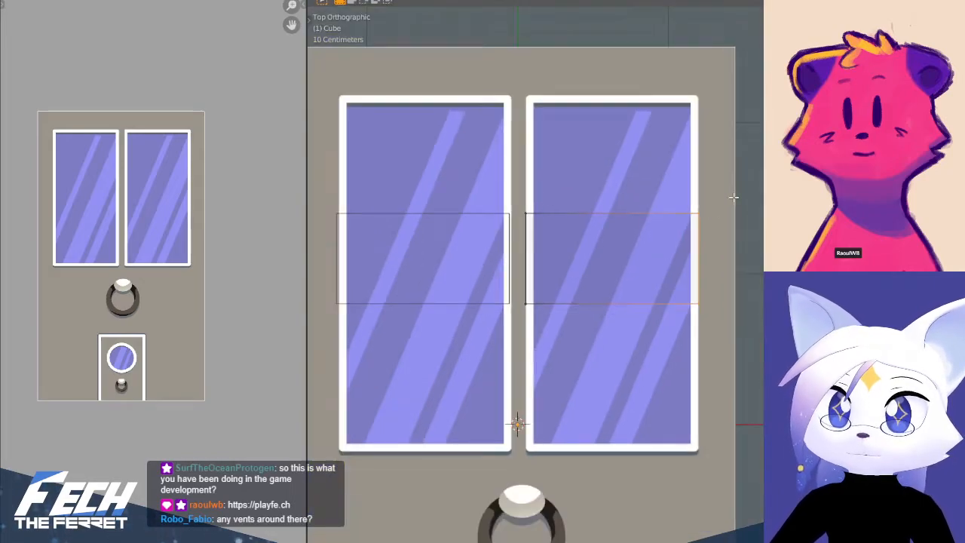
# - Move only the block's upper vertices along the Y axis to the top edge of the right window frame
pyautogui.press('g')
pyautogui.press('y')
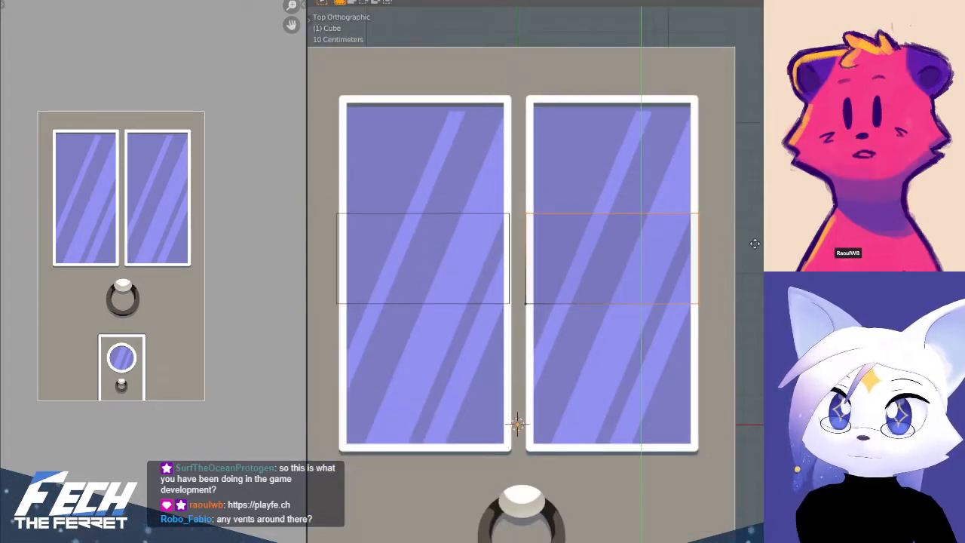
pyautogui.rightClick(754, 139)
pyautogui.keyDown('ctrl'); pyautogui.moveTo(668, 278); pyautogui.dragTo(716, 321); pyautogui.keyUp('ctrl')
pyautogui.press('g')
pyautogui.press('y')
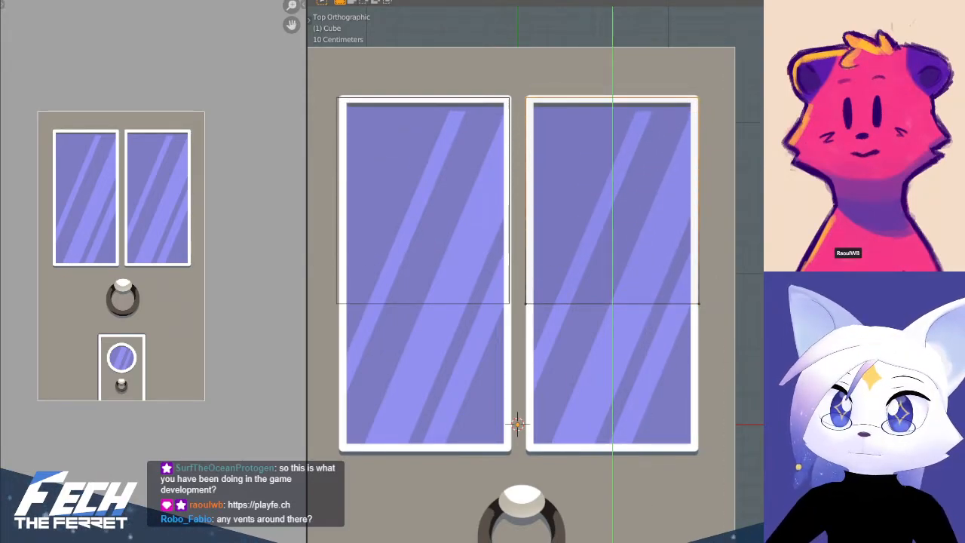
pyautogui.click(607, 304)
# - Move the block's lower vertices along the Y axis to the bottom edge of the right window frame
pyautogui.hotkey('alt', 'a')
pyautogui.press('b')
pyautogui.moveTo(512, 286); pyautogui.dragTo(742, 336)
pyautogui.press('h')
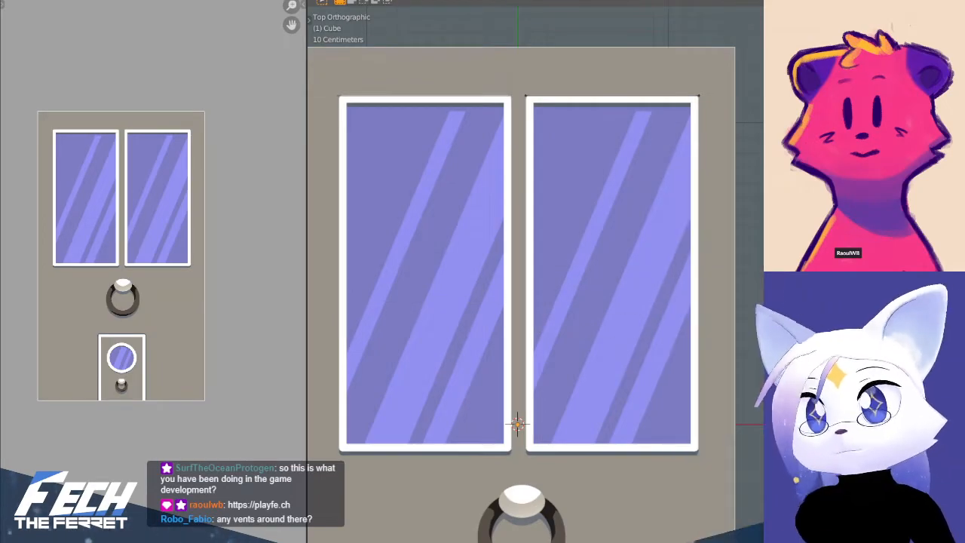
pyautogui.press('g')
pyautogui.press('y')
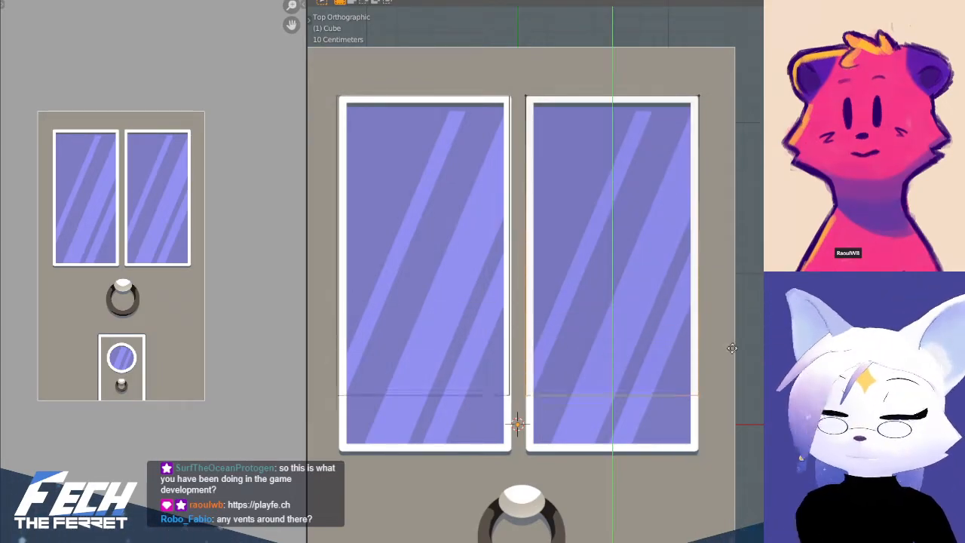
pyautogui.click(726, 396)
# - Inset the block's front face to the width of the white window frame
pyautogui.click(748, 246)
pyautogui.click(607, 248)
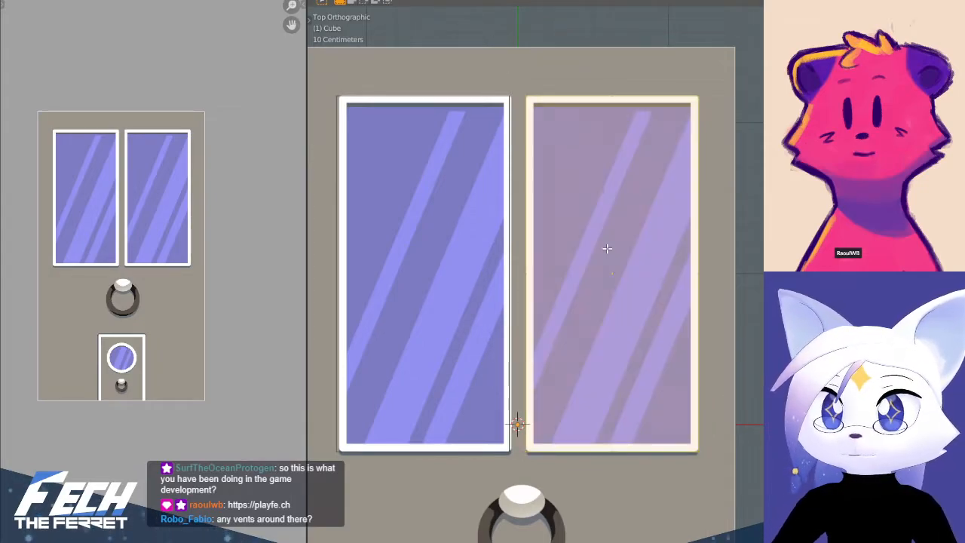
pyautogui.click(754, 188)
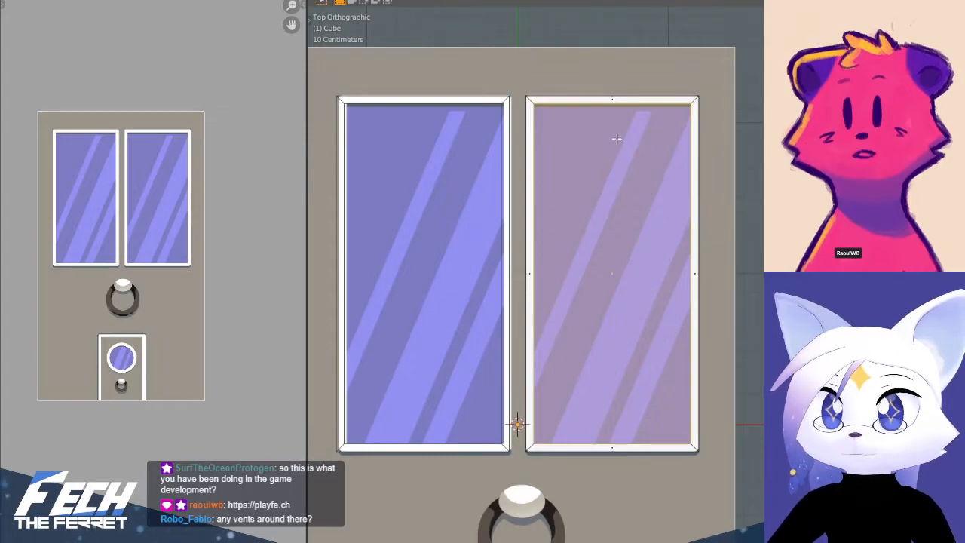
# - Recess the inset pane face into the block along the Z axis, about midway through its thickness
pyautogui.press('KP_3')
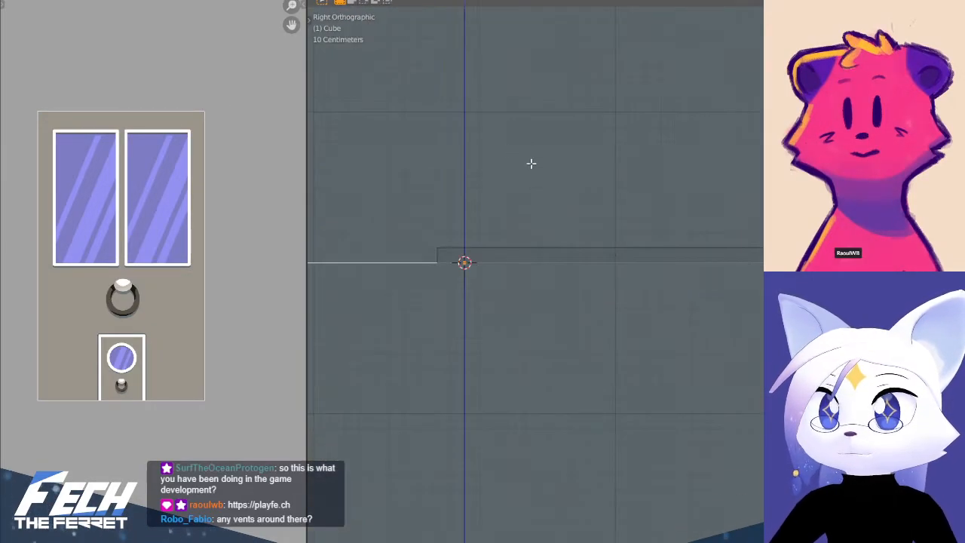
pyautogui.moveTo(541, 149); pyautogui.dragTo(621, 218, button='middle')
pyautogui.press('KP_3')
pyautogui.scroll(1, 645, 112)
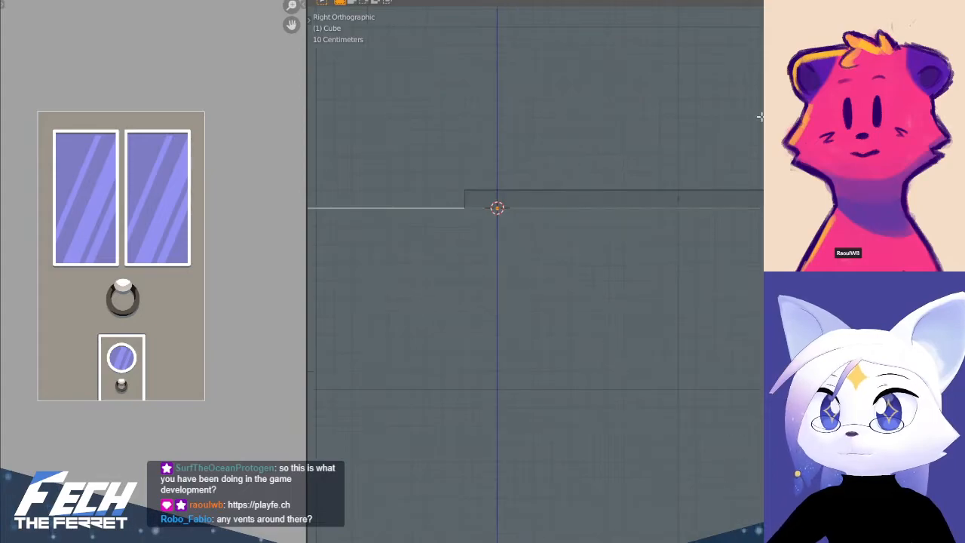
pyautogui.scroll(4, 535, 275)
pyautogui.keyDown('shift'); pyautogui.moveTo(717, 84); pyautogui.dragTo(701, 198, button='middle'); pyautogui.keyUp('shift')
pyautogui.scroll(2, 707, 182)
pyautogui.click(728, 174)
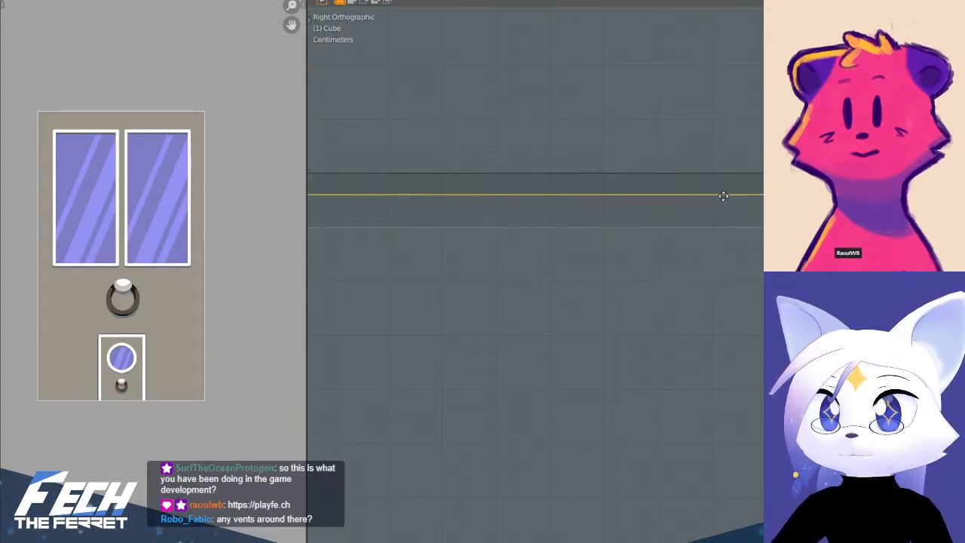
pyautogui.click(724, 202)
# - Examine the recessed window blocks against the door reference in Object Mode from several angles
pyautogui.scroll(-5, 726, 144)
pyautogui.moveTo(618, 145)
pyautogui.mouseDown(button='middle')
pyautogui.moveTo(641, 220)
pyautogui.moveTo(629, 258)
pyautogui.moveTo(641, 234)
pyautogui.mouseUp(button='middle')
pyautogui.scroll(-4, 639, 219)
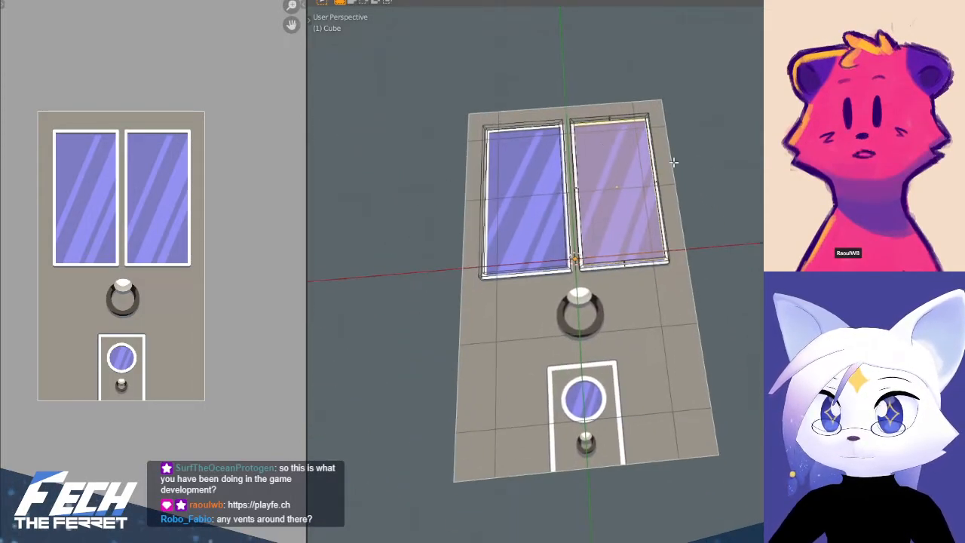
pyautogui.press('Tab')
pyautogui.scroll(3, 731, 214)
pyautogui.press('KP_3')
pyautogui.moveTo(621, 151); pyautogui.dragTo(718, 266, button='middle')
pyautogui.press('KP_7')
pyautogui.moveTo(669, 349); pyautogui.dragTo(741, 101, button='middle')
pyautogui.keyDown('shift'); pyautogui.moveTo(611, 183); pyautogui.dragTo(652, 191, button='middle'); pyautogui.keyUp('shift')
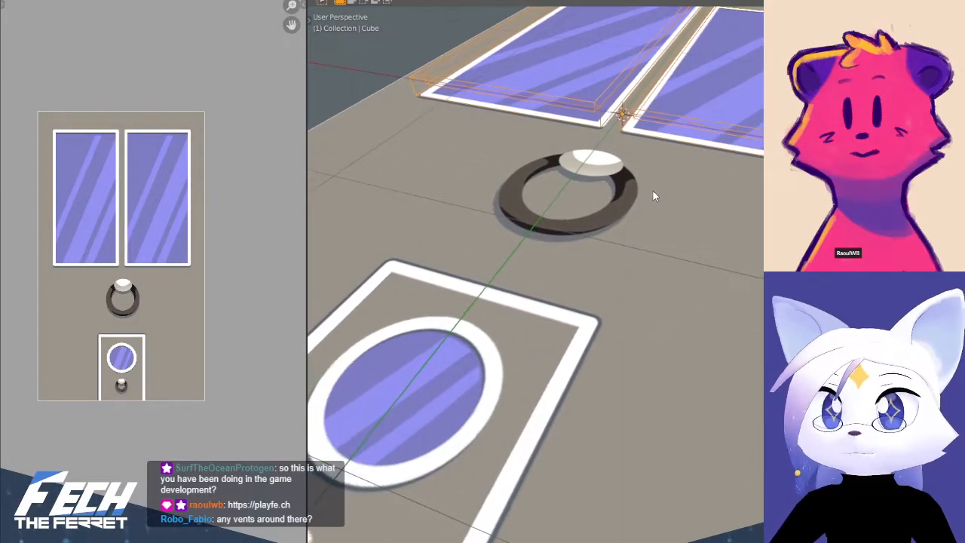
pyautogui.press('KP_7')
pyautogui.scroll(-4, 651, 189)
pyautogui.keyDown('shift'); pyautogui.moveTo(763, 214); pyautogui.dragTo(735, 265, button='middle'); pyautogui.keyUp('shift')
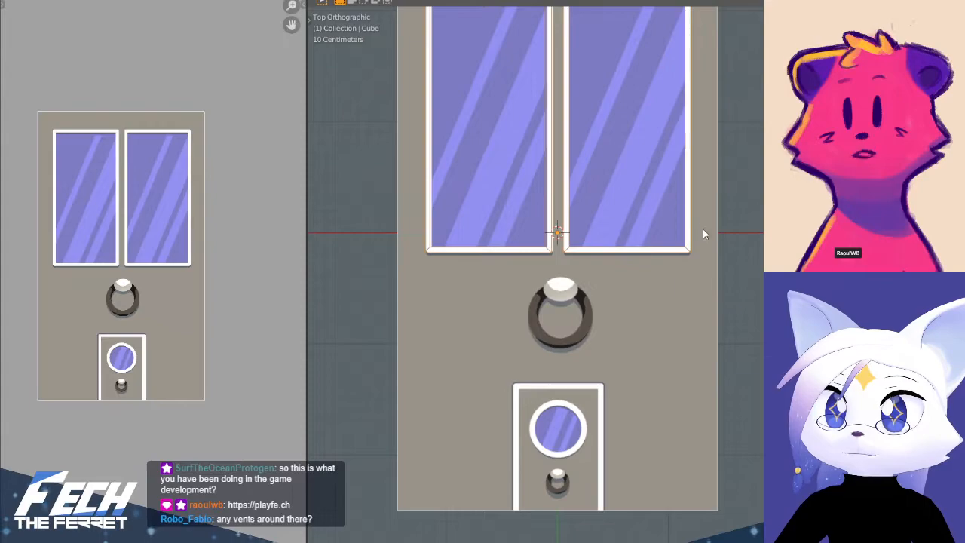
# - Try adding a UV sphere to the window mesh in Edit Mode and undo it
pyautogui.press('Tab')
pyautogui.scroll(1, 700, 272)
pyautogui.keyDown('shift'); pyautogui.moveTo(631, 299); pyautogui.dragTo(554, 218, button='middle'); pyautogui.keyUp('shift')
pyautogui.hotkey('alt', 'a')
pyautogui.hotkey('shift', 'a')
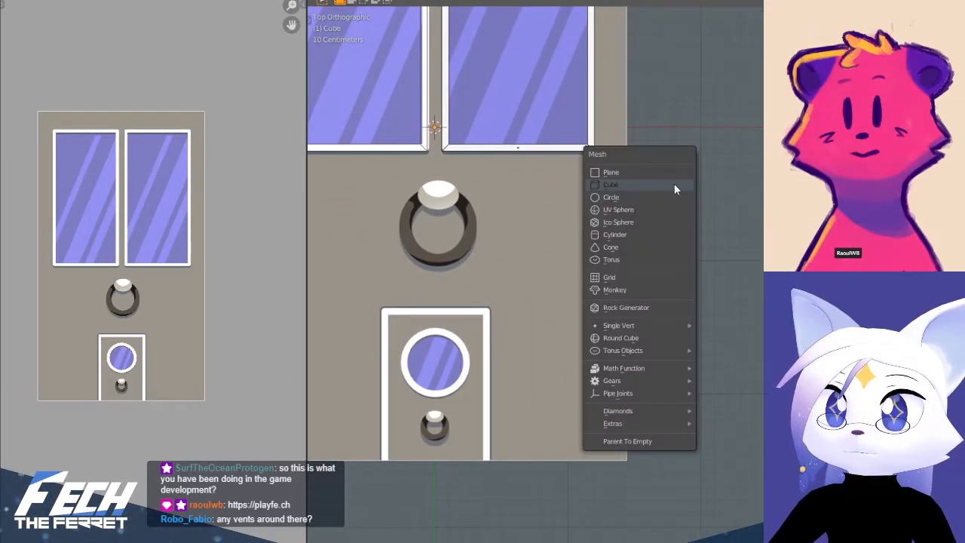
pyautogui.click(646, 210)
pyautogui.press('g')
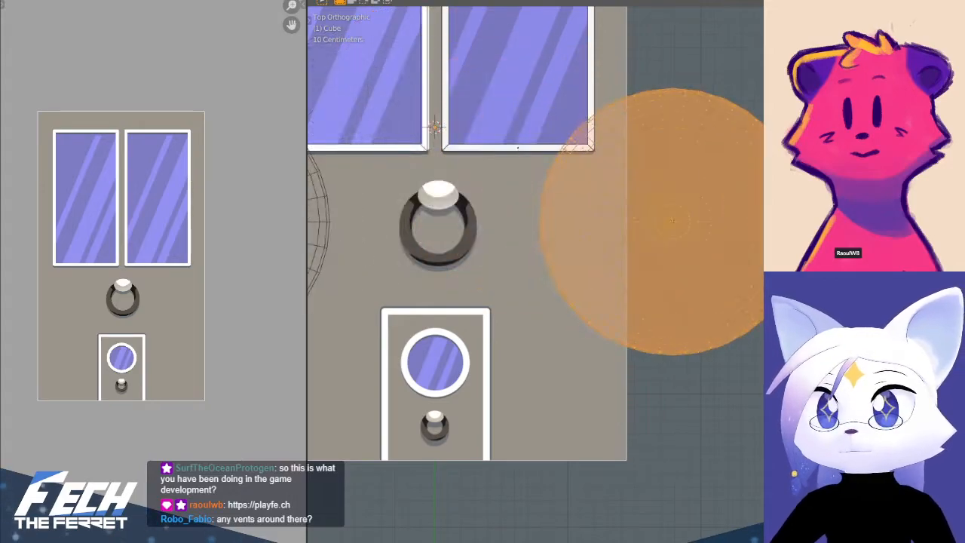
pyautogui.scroll(-4, 535, 272)
pyautogui.hotkey('ctrl', 'z')
pyautogui.hotkey('ctrl', 'z')
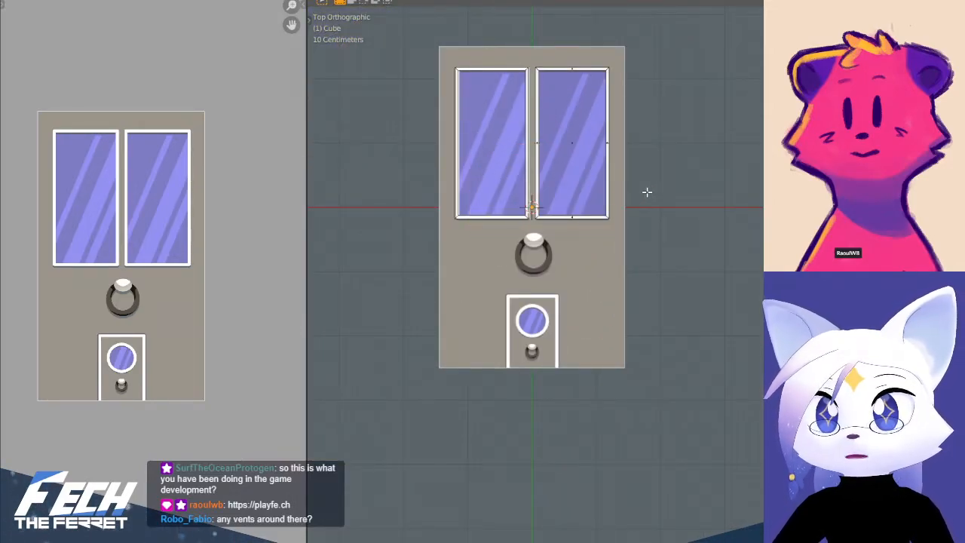
# - Add a torus to the mesh, scaled down and moved along the Y axis over the large door knocker
pyautogui.hotkey('shift', 'a')
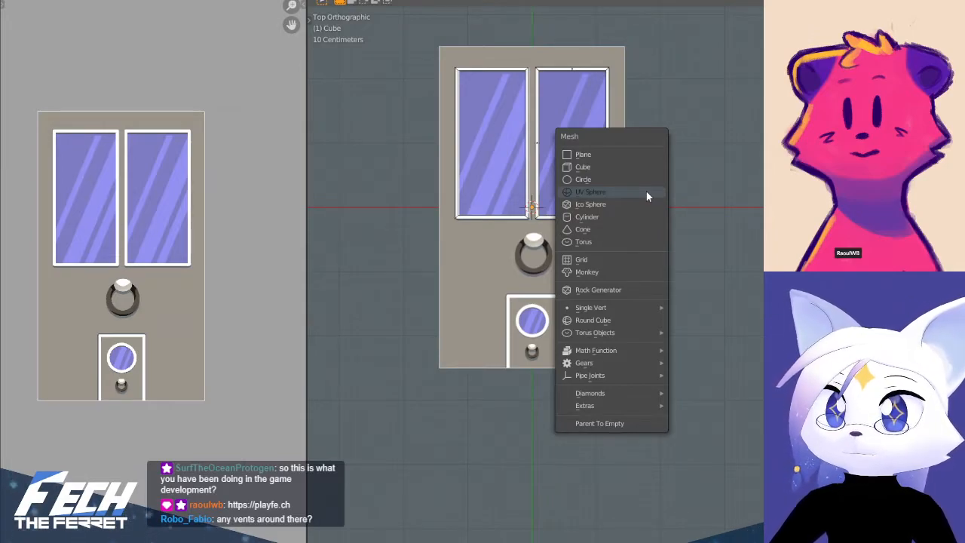
pyautogui.click(565, 243)
pyautogui.scroll(6, 566, 243)
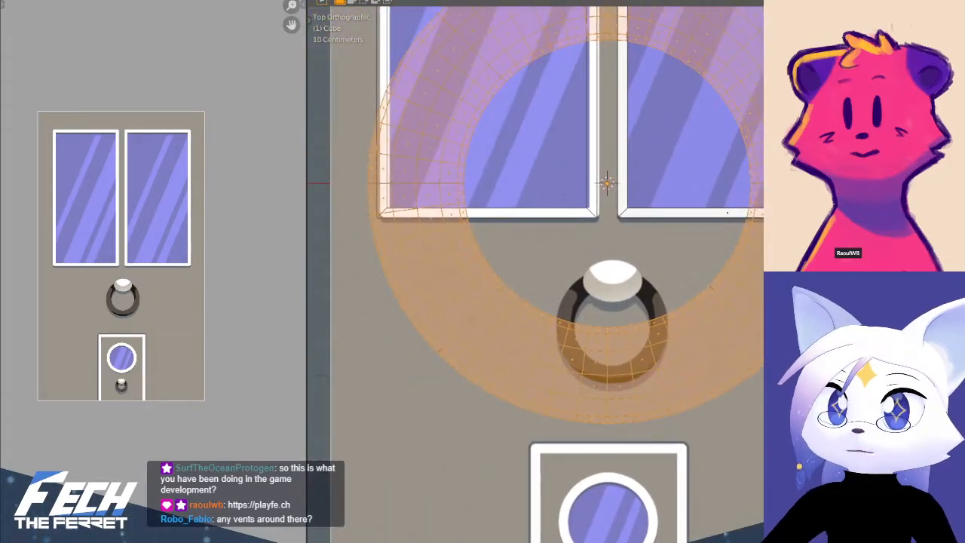
pyautogui.press('s')
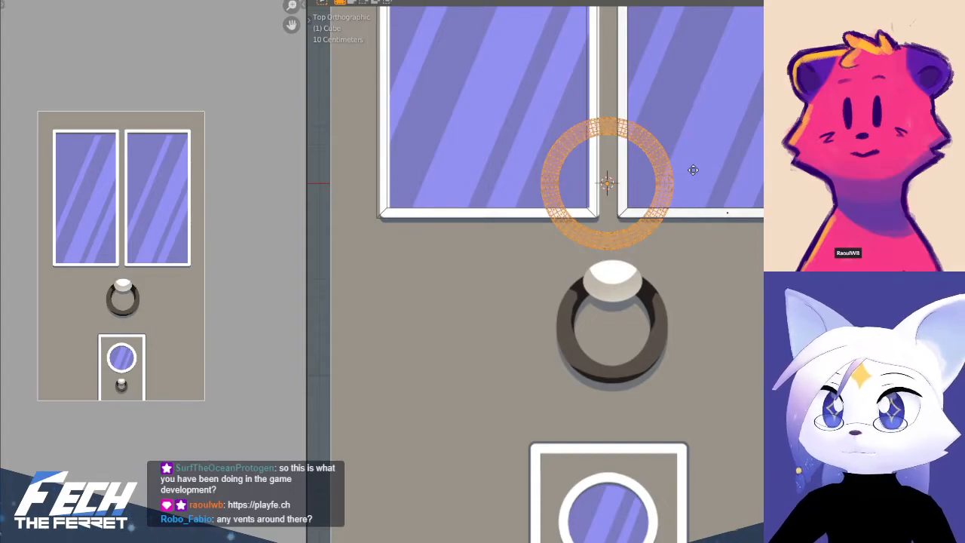
pyautogui.press('y')
pyautogui.click(682, 310)
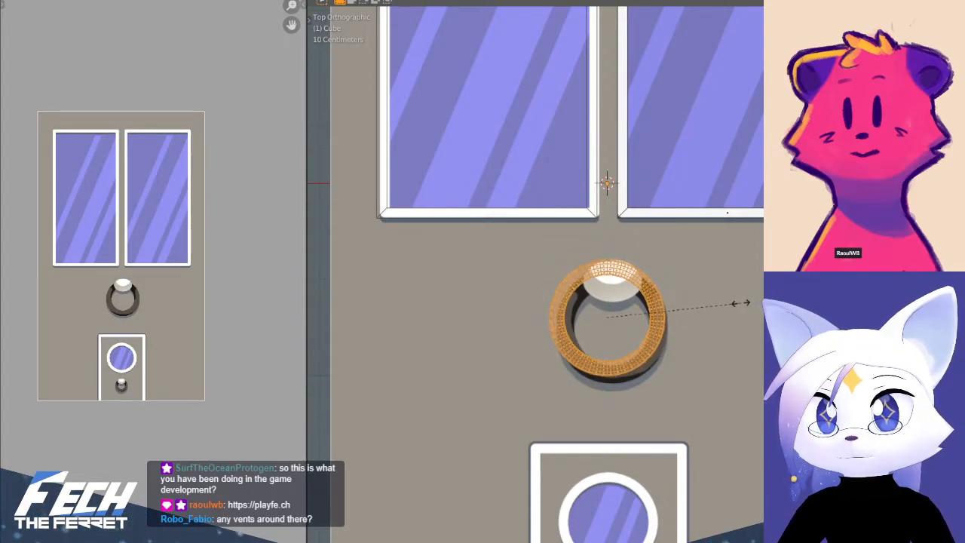
# - Scale the torus to the size of the knocker ring and adjust its position along the Y axis
pyautogui.click(741, 303)
pyautogui.press('h')
pyautogui.hotkey('alt', 'h')
pyautogui.press('g')
pyautogui.press('y')
pyautogui.click(737, 308)
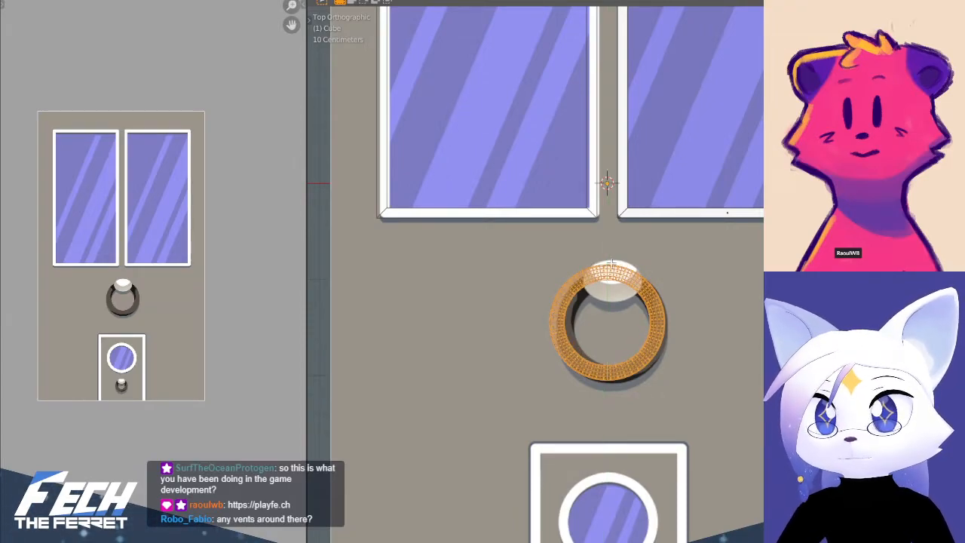
# - Delete the vertices of the torus's left half so the Mirror modifier supplies that side
pyautogui.keyDown('shift'); pyautogui.moveTo(603, 262); pyautogui.dragTo(592, 244, button='middle'); pyautogui.keyUp('shift')
pyautogui.scroll(1, 598, 215)
pyautogui.press('Tab')
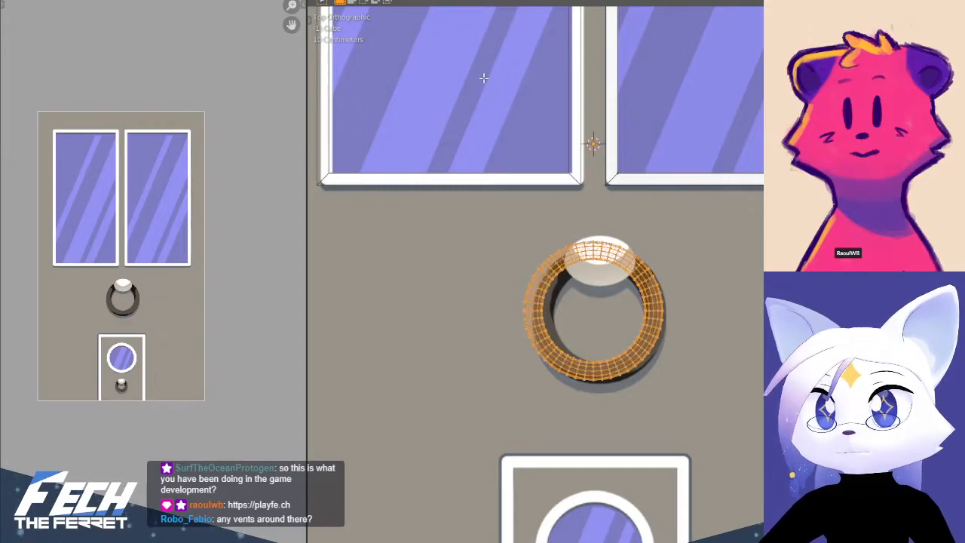
pyautogui.click(513, 200)
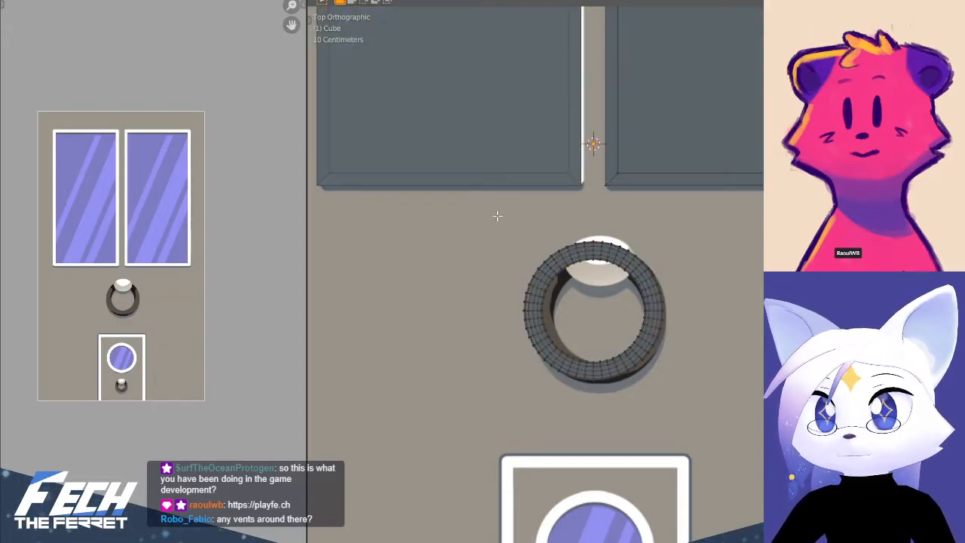
pyautogui.moveTo(459, 209); pyautogui.dragTo(590, 438)
pyautogui.press('x')
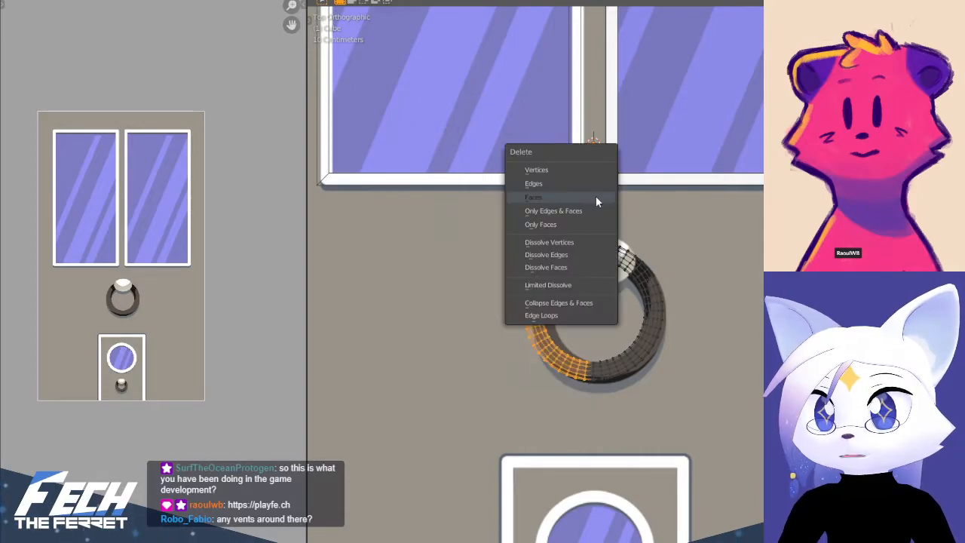
pyautogui.click(582, 171)
# - Select every second cross-section edge loop of the torus using Checker Deselect and Edge Loops, and dissolve those edges
pyautogui.moveTo(582, 171); pyautogui.dragTo(557, 242, button='middle')
pyautogui.moveTo(540, 159); pyautogui.dragTo(528, 192, button='middle')
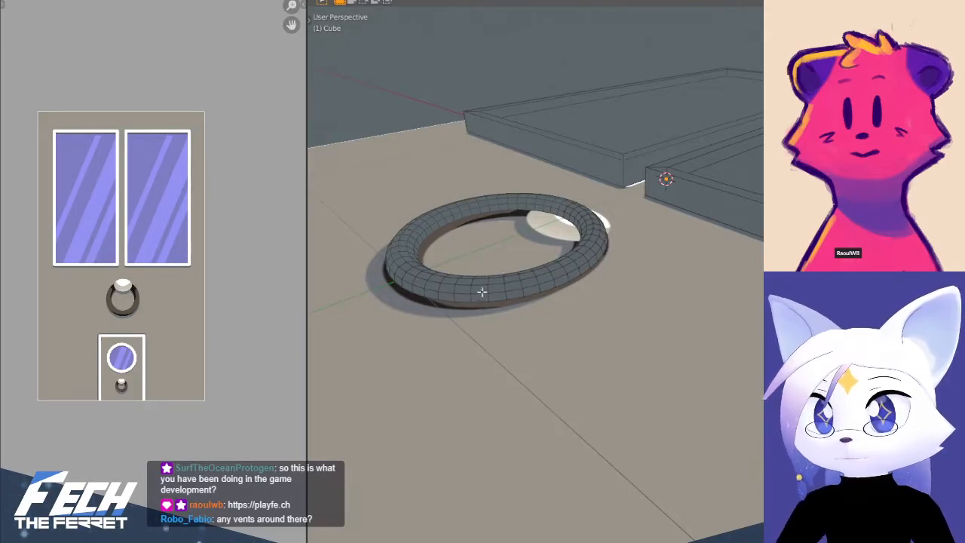
pyautogui.moveTo(475, 152); pyautogui.dragTo(582, 226, button='middle')
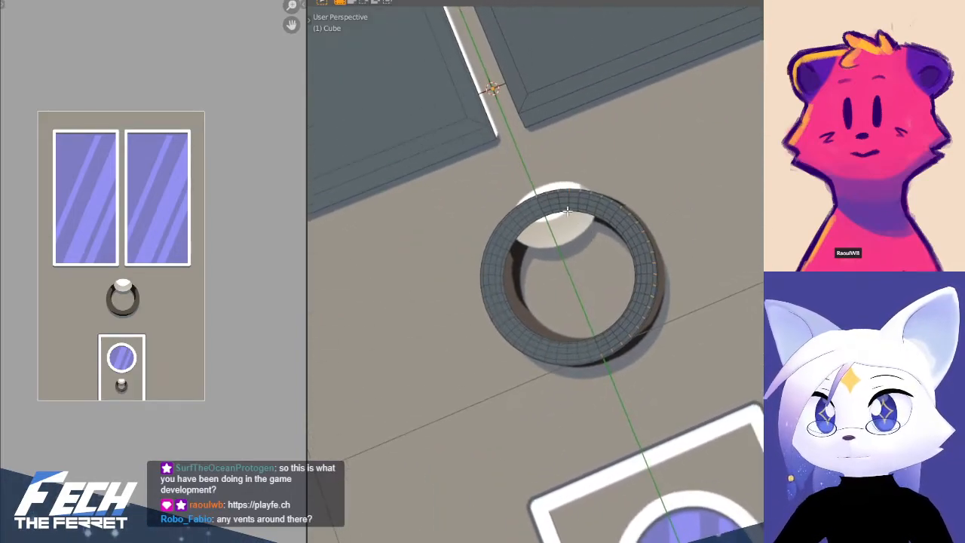
pyautogui.click(491, 1)
pyautogui.click(544, 96)
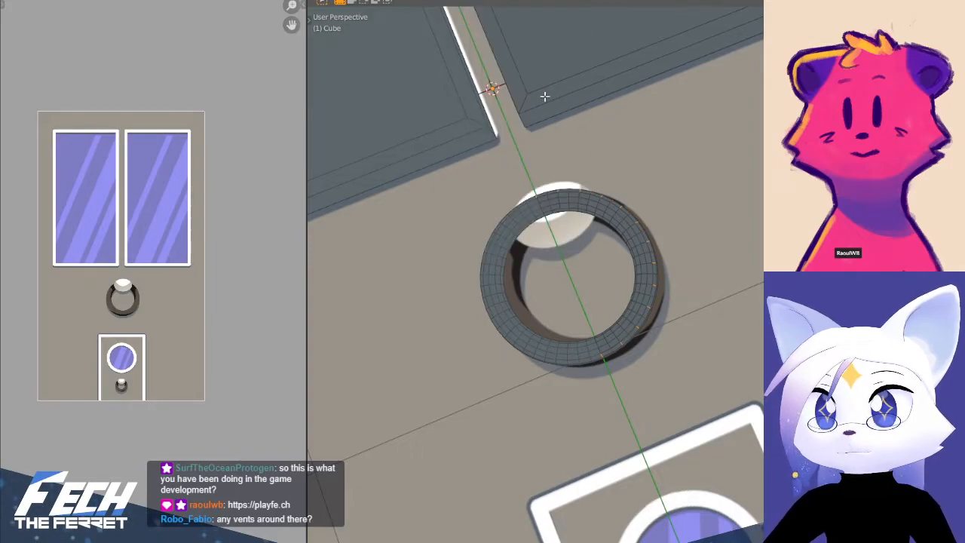
pyautogui.press('KP_7')
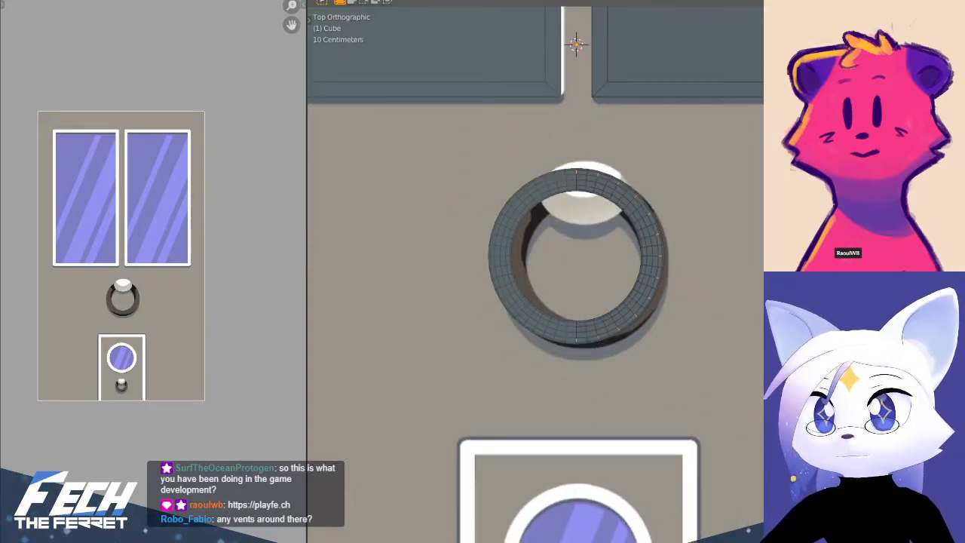
pyautogui.click(491, 1)
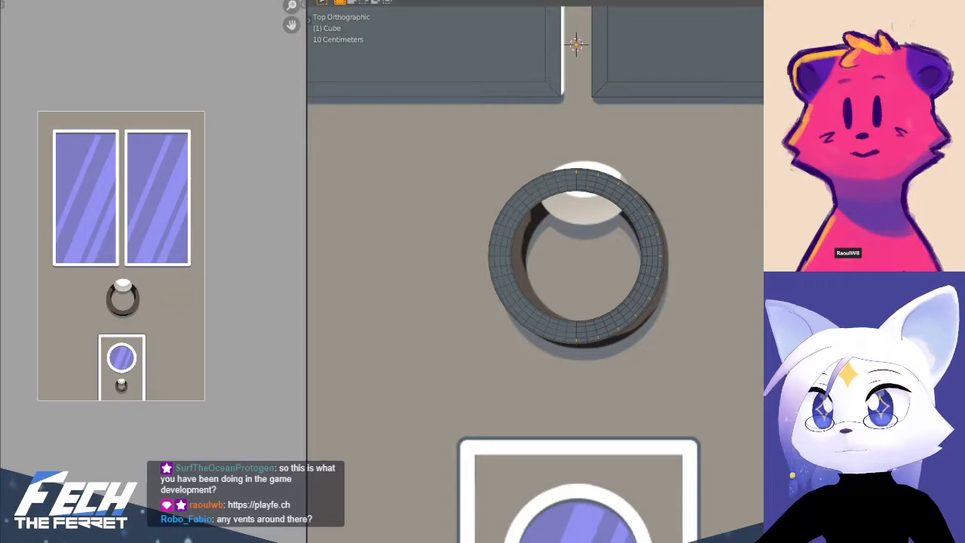
pyautogui.click(491, 2)
pyautogui.moveTo(529, 184)
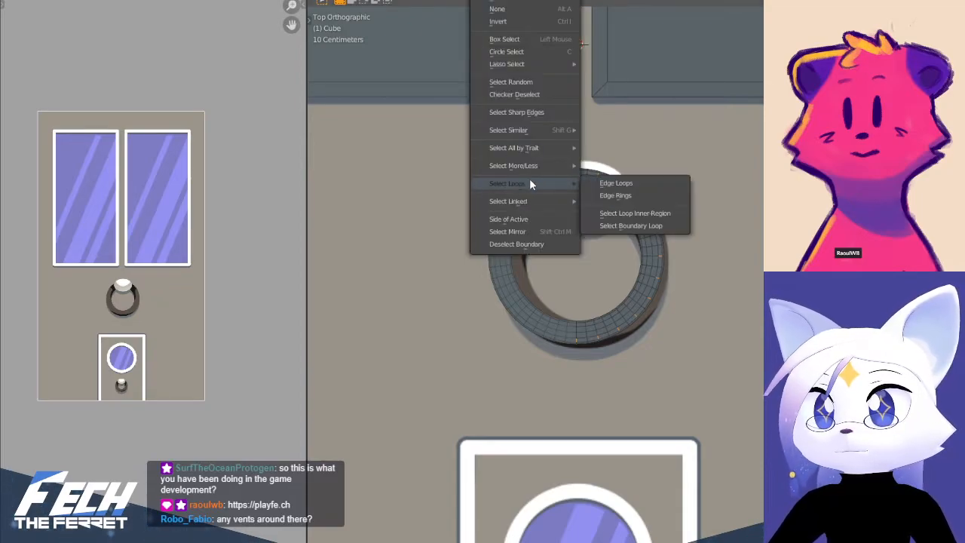
pyautogui.click(612, 184)
pyautogui.press('x')
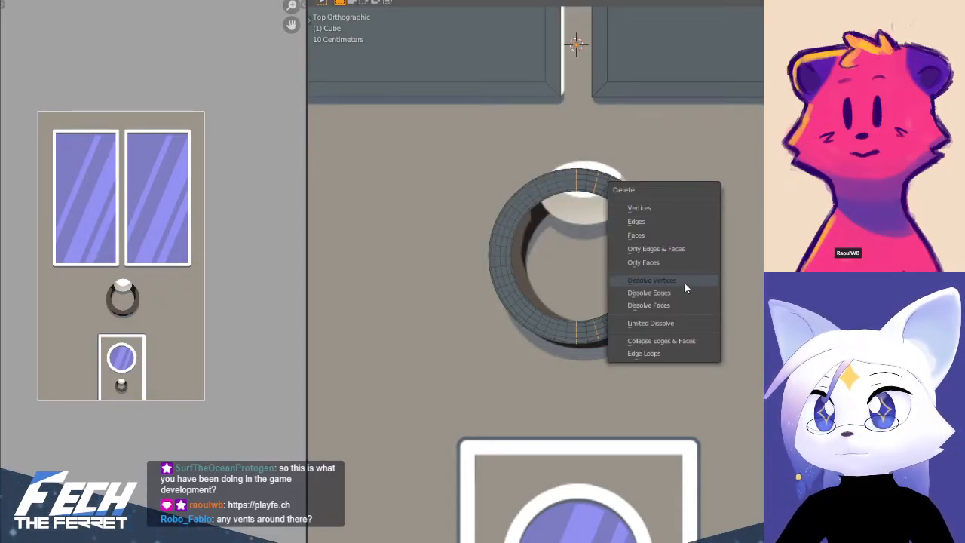
pyautogui.click(683, 293)
pyautogui.keyDown('shift'); pyautogui.moveTo(660, 174); pyautogui.dragTo(632, 226, button='middle'); pyautogui.keyUp('shift')
pyautogui.scroll(-5, 632, 226)
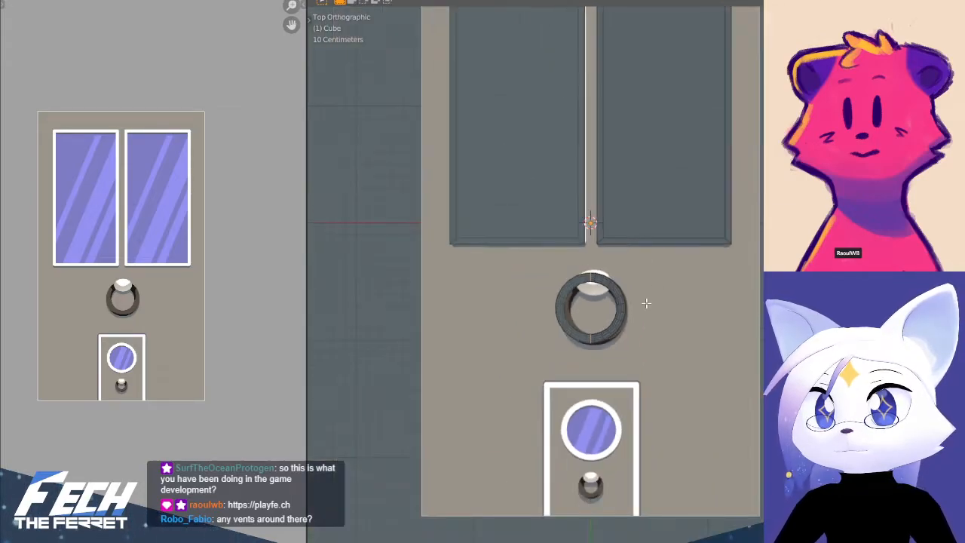
pyautogui.scroll(6, 618, 237)
pyautogui.keyDown('shift'); pyautogui.moveTo(610, 246); pyautogui.dragTo(654, 238, button='middle'); pyautogui.keyUp('shift')
pyautogui.scroll(2, 595, 278)
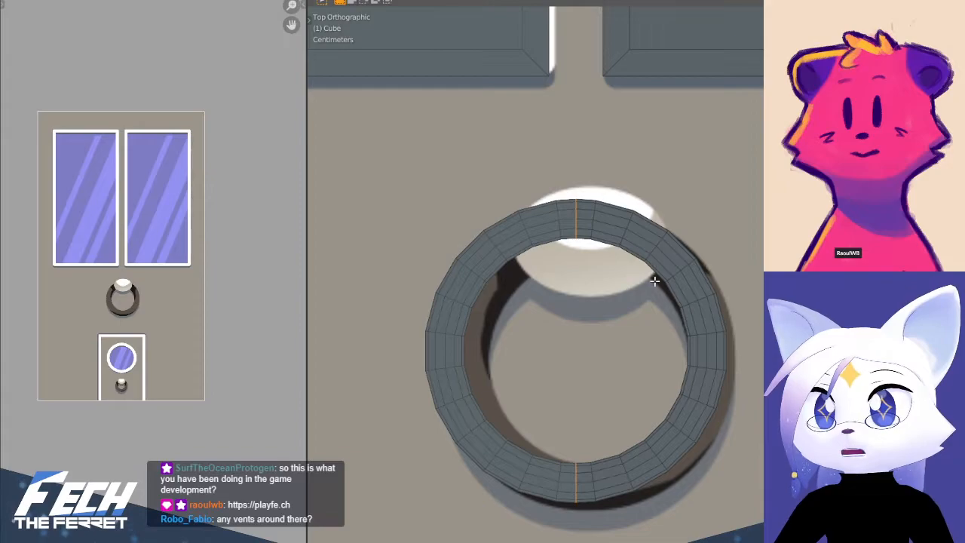
pyautogui.keyDown('shift'); pyautogui.moveTo(654, 280); pyautogui.dragTo(653, 287, button='middle'); pyautogui.keyUp('shift')
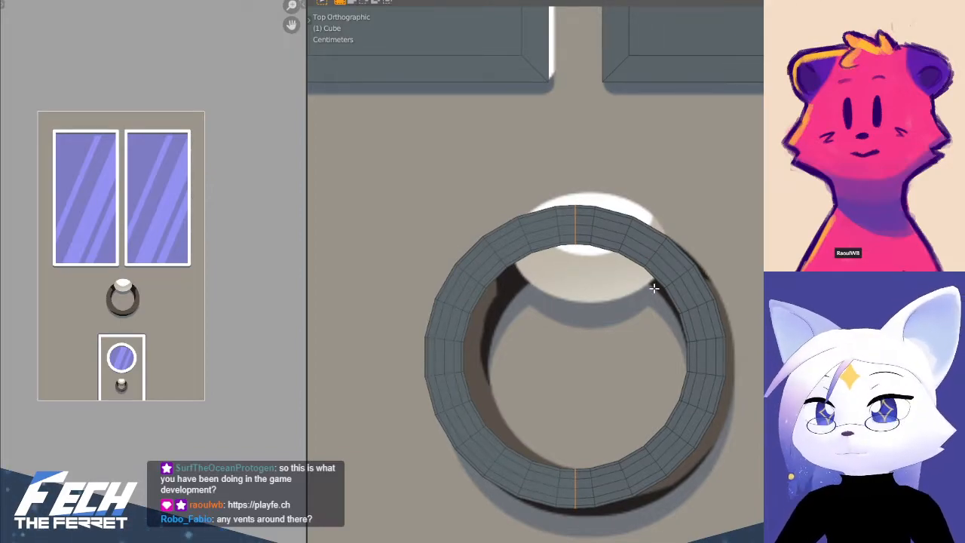
# - Select every second lengthwise edge loop around the torus using Checker Deselect and Edge Loops, and dissolve those edges
pyautogui.moveTo(652, 291); pyautogui.dragTo(566, 227, button='middle')
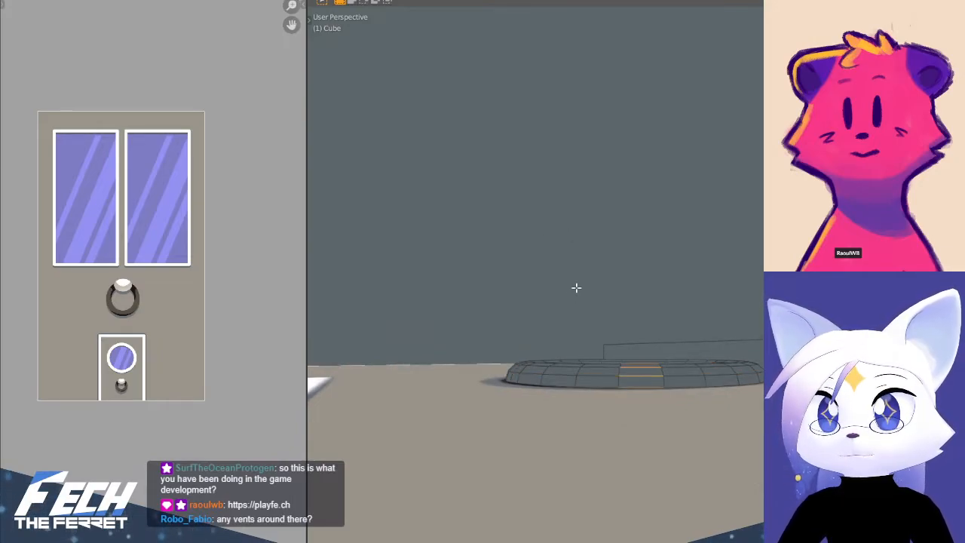
pyautogui.click(480, 2)
pyautogui.click(520, 94)
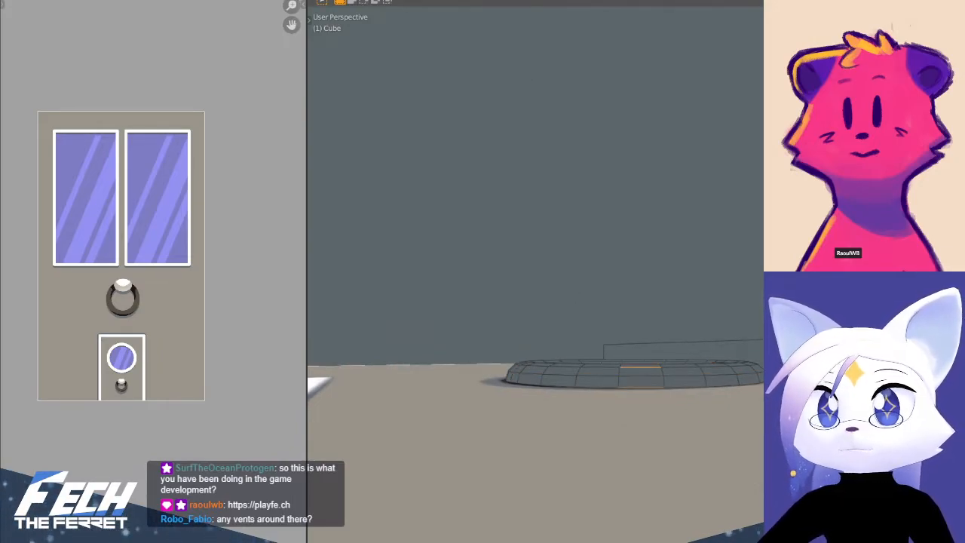
pyautogui.click(479, 2)
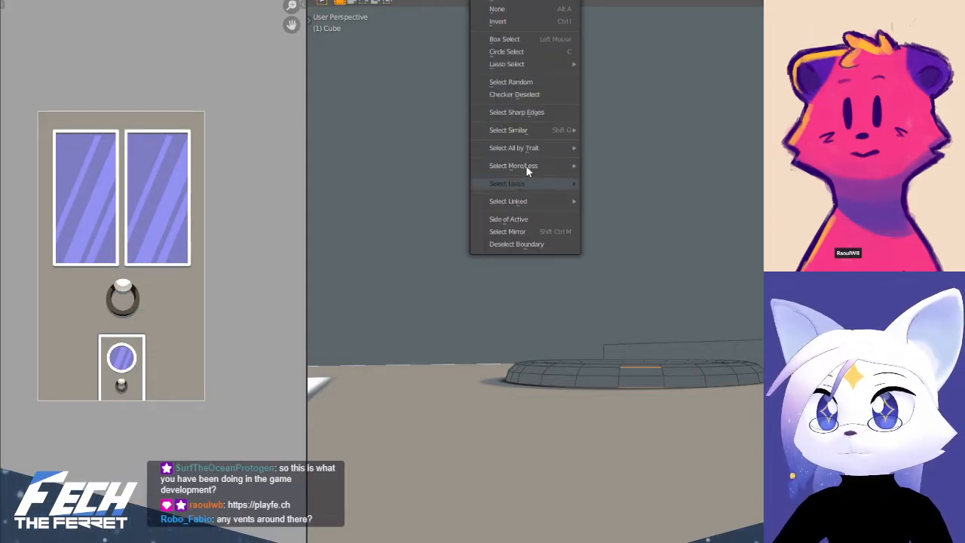
pyautogui.moveTo(530, 186)
pyautogui.click(625, 194)
pyautogui.press('x')
pyautogui.click(647, 220)
pyautogui.moveTo(622, 205); pyautogui.dragTo(666, 370, button='middle')
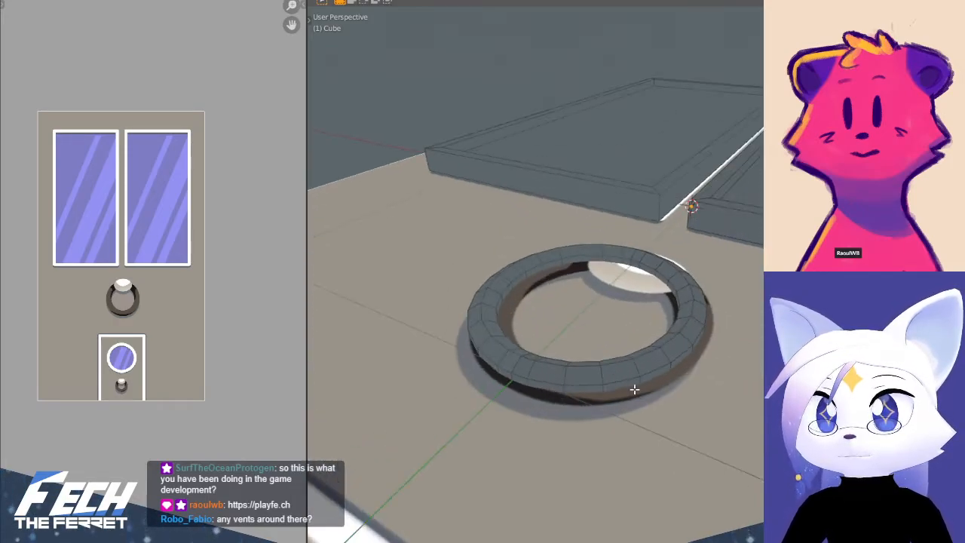
# - Select the whole torus ring, raise it along the Z axis until it rests on the door surface, and return to Object Mode
pyautogui.press('a')
pyautogui.hotkey('alt', 'a')
pyautogui.press('l')
pyautogui.press('KP_3')
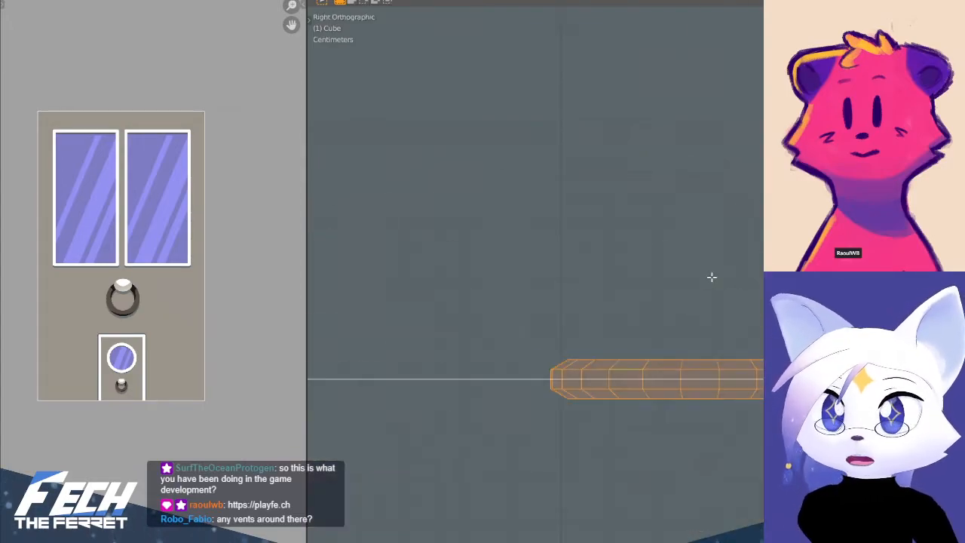
pyautogui.scroll(-2, 711, 277)
pyautogui.keyDown('shift'); pyautogui.moveTo(784, 281); pyautogui.dragTo(650, 214, button='middle'); pyautogui.keyUp('shift')
pyautogui.press('g')
pyautogui.press('z')
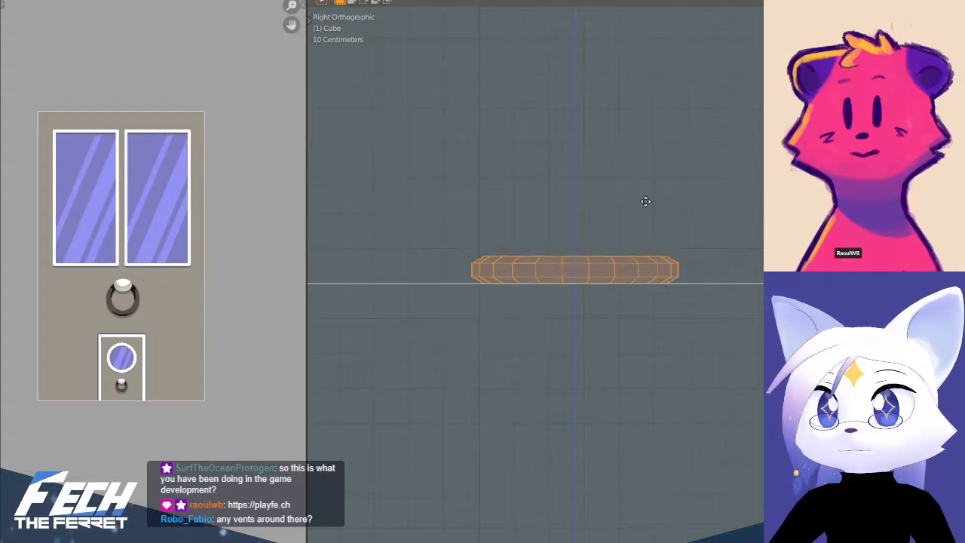
pyautogui.moveTo(644, 203); pyautogui.dragTo(689, 282, button='middle')
pyautogui.hotkey('alt', 'z')
pyautogui.hotkey('alt', 'z')
pyautogui.keyDown('shift'); pyautogui.moveTo(584, 155); pyautogui.dragTo(626, 284, button='middle'); pyautogui.keyUp('shift')
pyautogui.press('Tab')
# - Examine the ring's height and placement over the reference image from the side and from above
pyautogui.scroll(-1, 721, 280)
pyautogui.click(732, 256)
pyautogui.keyDown('shift'); pyautogui.moveTo(732, 257); pyautogui.dragTo(507, 216, button='middle'); pyautogui.keyUp('shift')
pyautogui.press('KP_3')
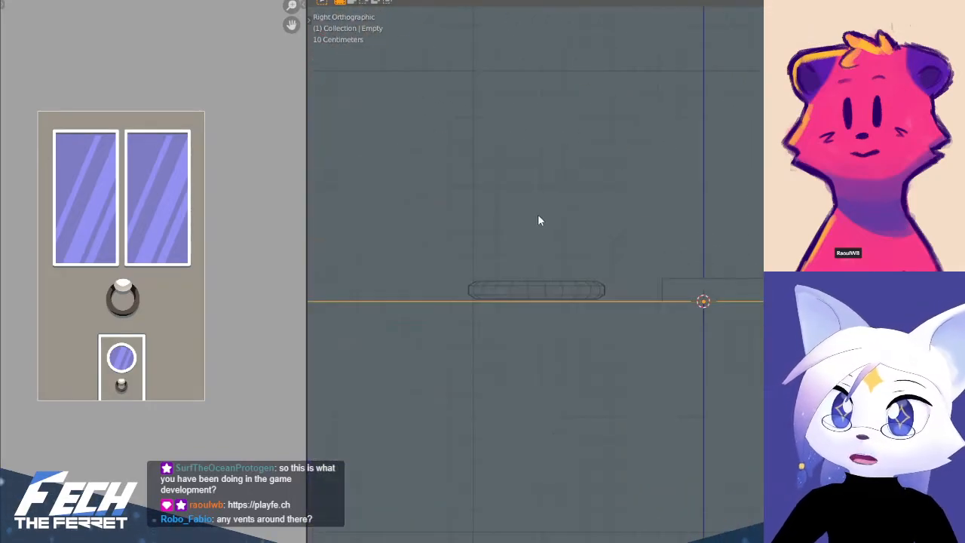
pyautogui.keyDown('shift'); pyautogui.moveTo(590, 202); pyautogui.dragTo(592, 143, button='middle'); pyautogui.keyUp('shift')
pyautogui.keyDown('shift'); pyautogui.moveTo(596, 224); pyautogui.dragTo(528, 318, button='middle'); pyautogui.keyUp('shift')
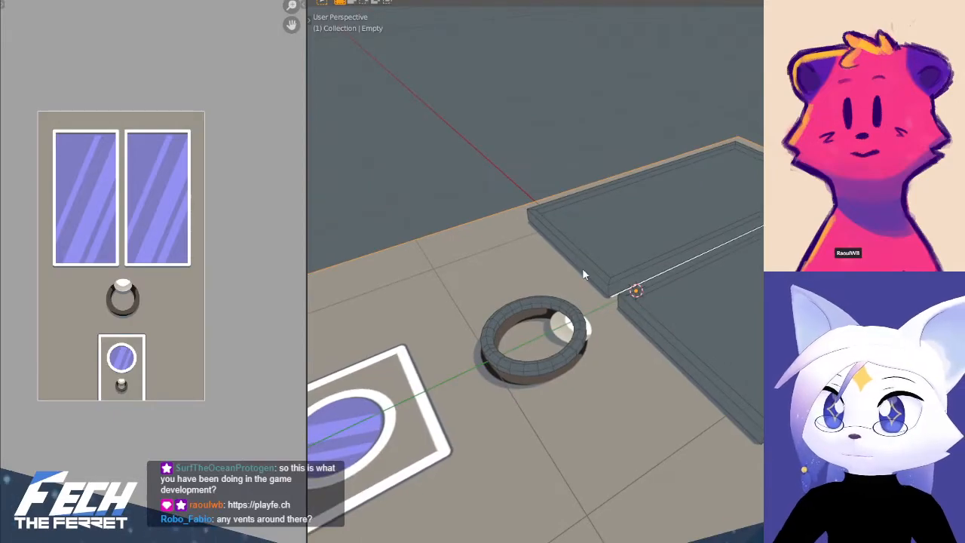
pyautogui.press('KP_7')
pyautogui.scroll(-4, 663, 316)
pyautogui.scroll(7, 603, 267)
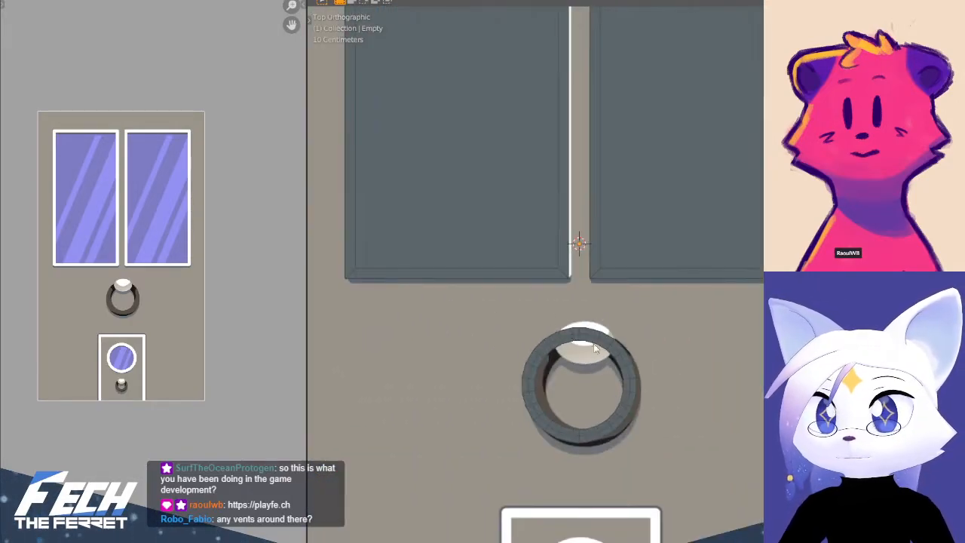
# - Add a UV sphere with 16 segments and 8 rings as a separate object
pyautogui.keyDown('shift'); pyautogui.moveTo(597, 351); pyautogui.dragTo(636, 239, button='middle'); pyautogui.keyUp('shift')
pyautogui.hotkey('shift', 'a')
pyautogui.moveTo(640, 228)
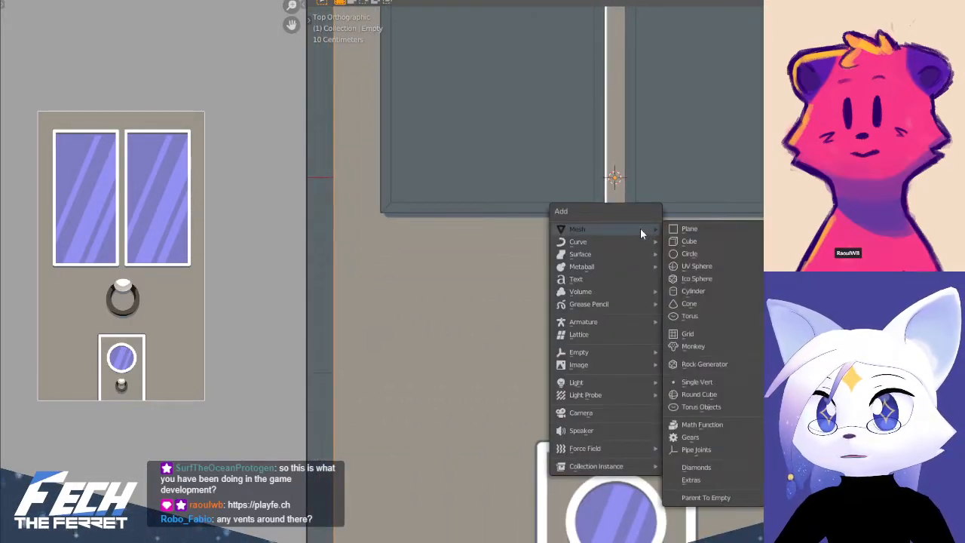
pyautogui.click(736, 267)
pyautogui.scroll(-2, 516, 327)
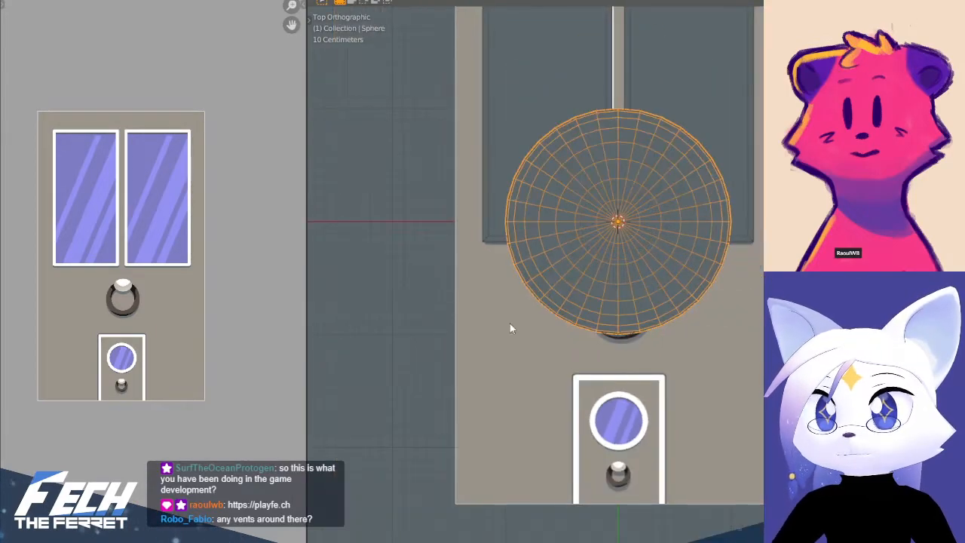
pyautogui.click(354, 541)
pyautogui.click(413, 427)
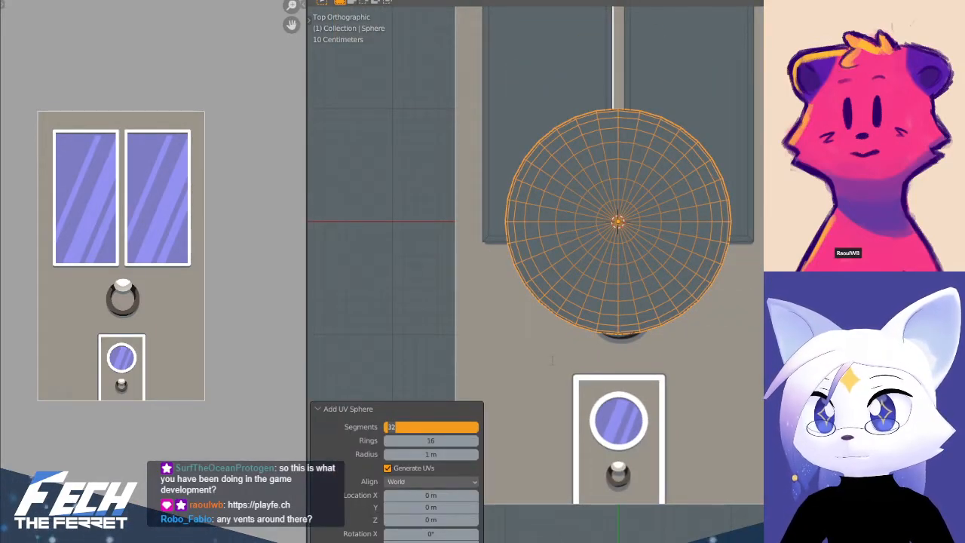
pyautogui.write('16')
pyautogui.press('Return')
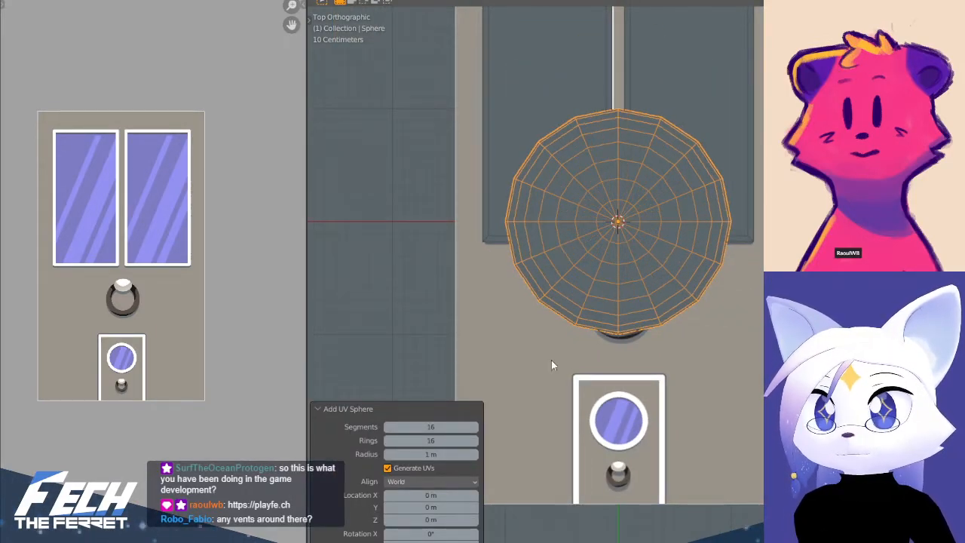
pyautogui.click(433, 444)
pyautogui.write('8')
pyautogui.press('Return')
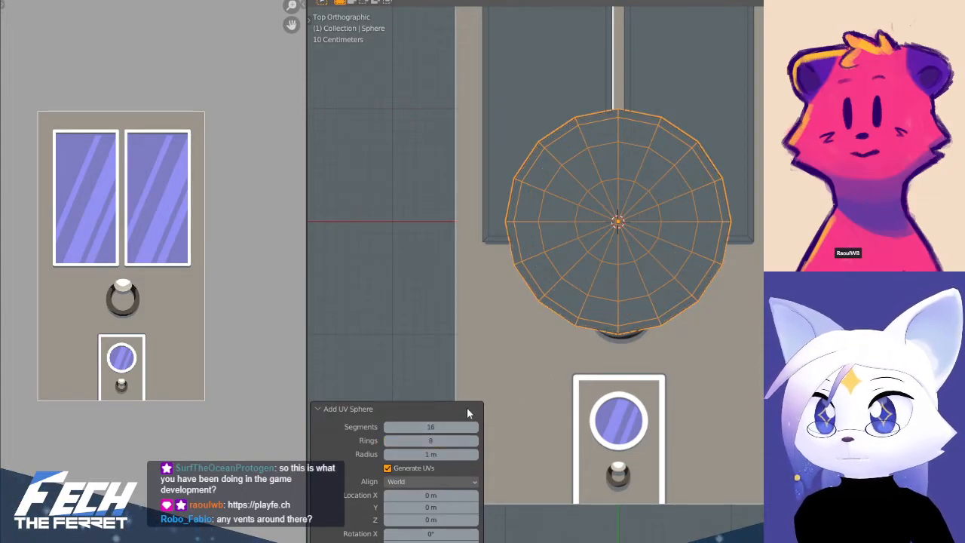
# - Set the sphere's segments to 24 and scale it to 0.2
pyautogui.click(443, 426)
pyautogui.write('24')
pyautogui.press('Return')
pyautogui.keyDown('shift'); pyautogui.moveTo(642, 266); pyautogui.dragTo(663, 282, button='middle'); pyautogui.keyUp('shift')
pyautogui.write('s.2')
pyautogui.press('Return')
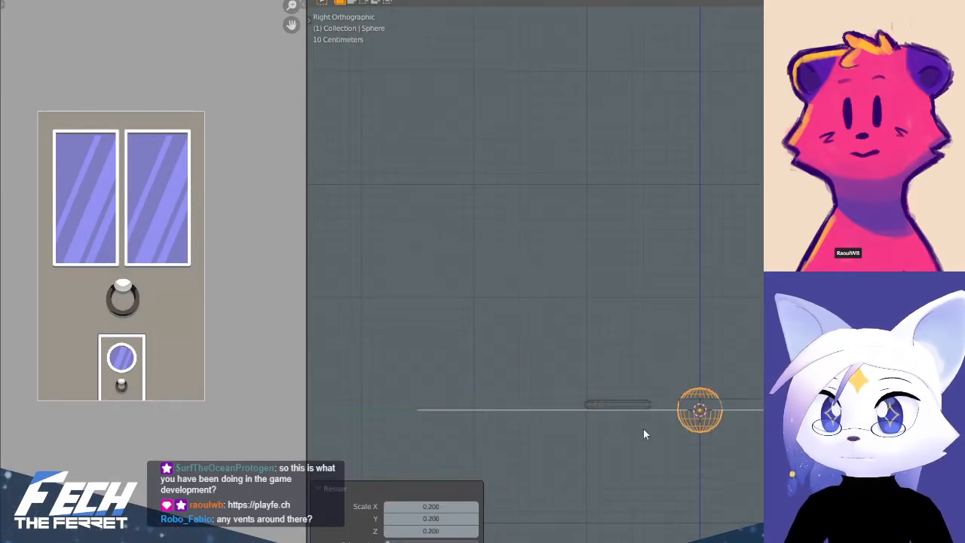
# - Rotate the sphere 90° about the Z axis and move it -0.4 m along Y and 0.2 m along Z
pyautogui.press('KP_7')
pyautogui.press('g')
pyautogui.press('z')
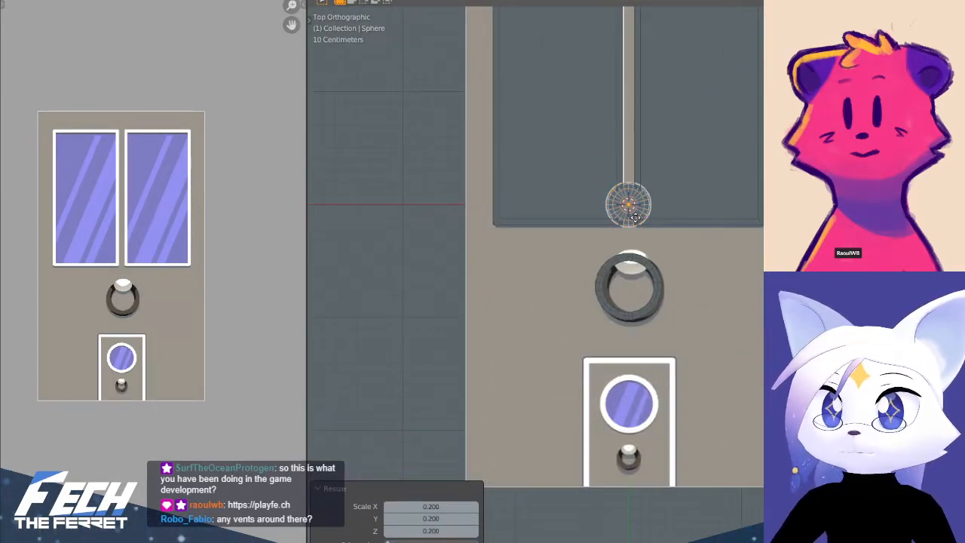
pyautogui.click(627, 293)
pyautogui.press('KP_1')
pyautogui.write('rz90')
pyautogui.press('Return')
pyautogui.press('KP_3')
pyautogui.press('r')
pyautogui.press('Escape')
pyautogui.press('g')
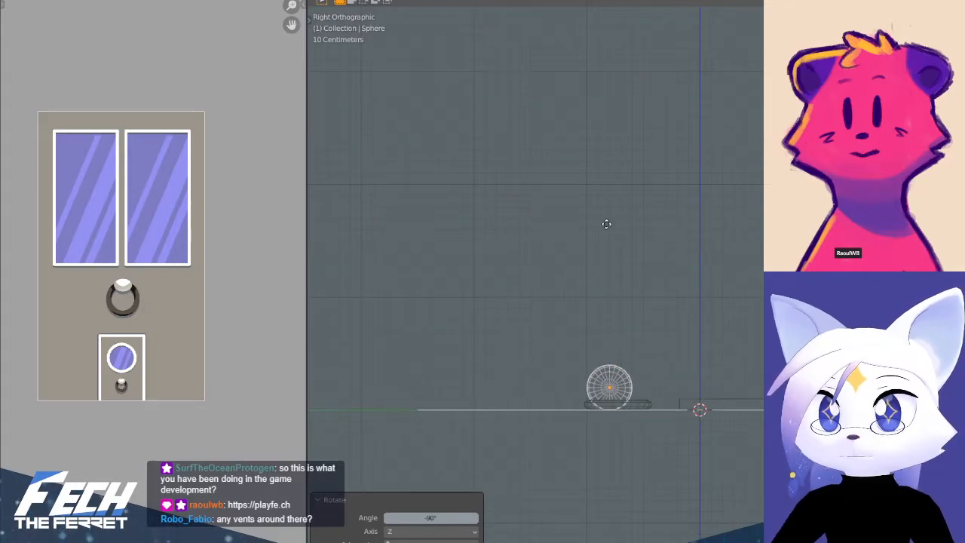
pyautogui.click(644, 231)
pyautogui.press('KP_7')
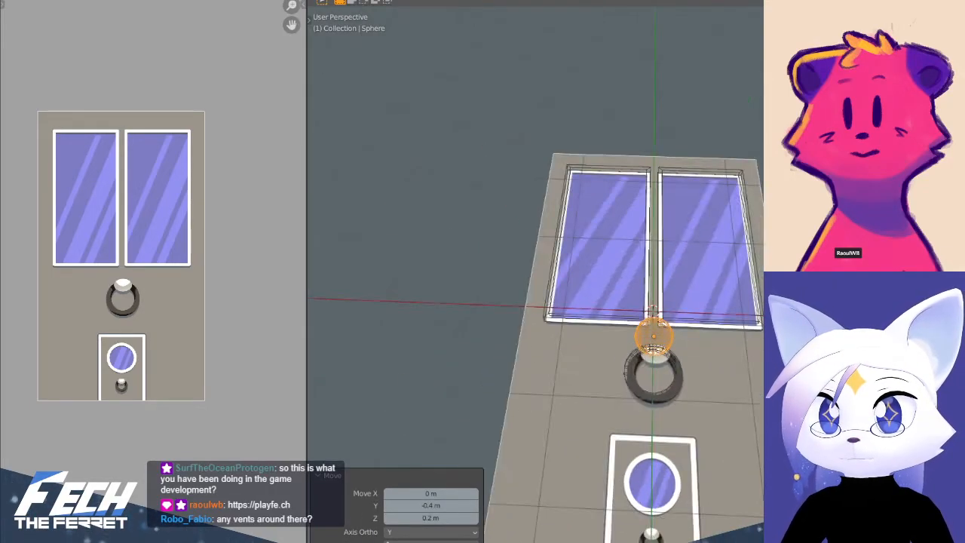
pyautogui.scroll(3, 747, 281)
pyautogui.scroll(3, 508, 177)
pyautogui.keyDown('shift'); pyautogui.moveTo(747, 226); pyautogui.dragTo(740, 205, button='middle'); pyautogui.keyUp('shift')
pyautogui.press('g')
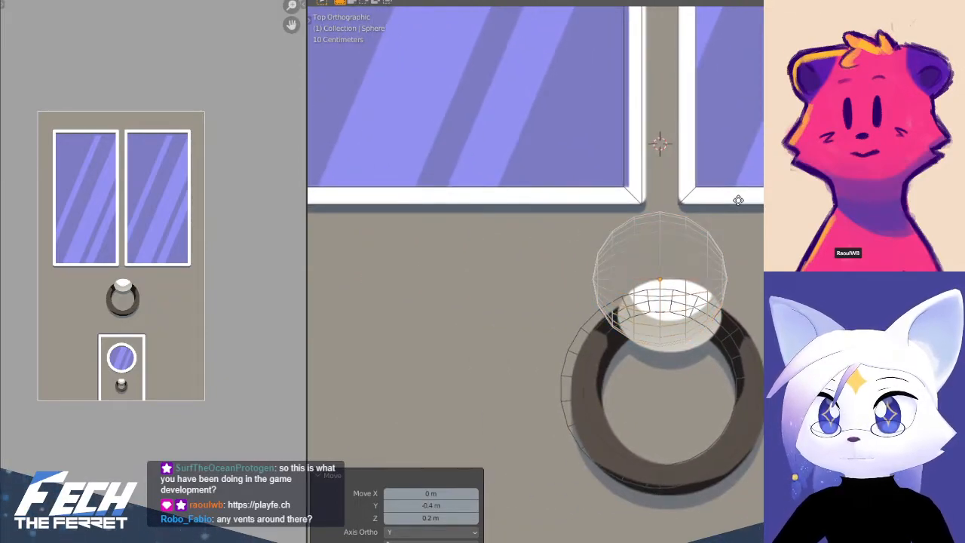
pyautogui.click(734, 224)
pyautogui.hotkey('ctrl', 'z')
pyautogui.press('g')
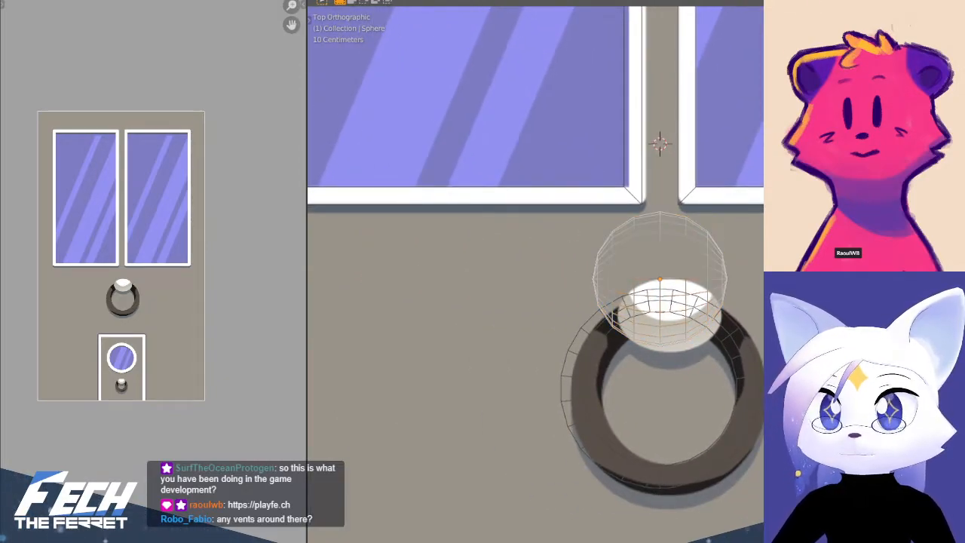
pyautogui.click(761, 237)
pyautogui.hotkey('ctrl', 'z')
pyautogui.hotkey('ctrl', 'z')
pyautogui.scroll(-6, 622, 281)
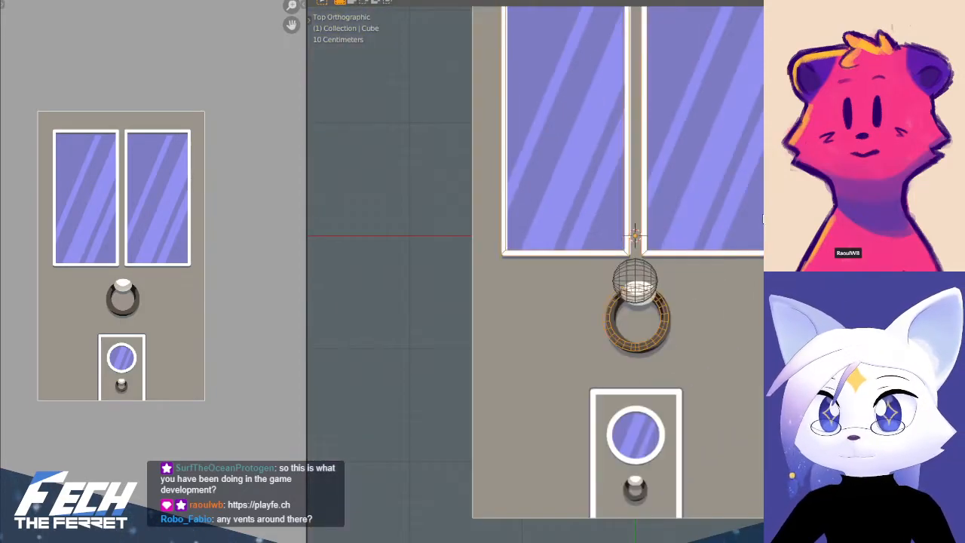
# - Move the sphere -0.1 m along the Y axis and scale it down to fit the knocker's white knob
pyautogui.click(639, 279)
pyautogui.press('g')
pyautogui.press('y')
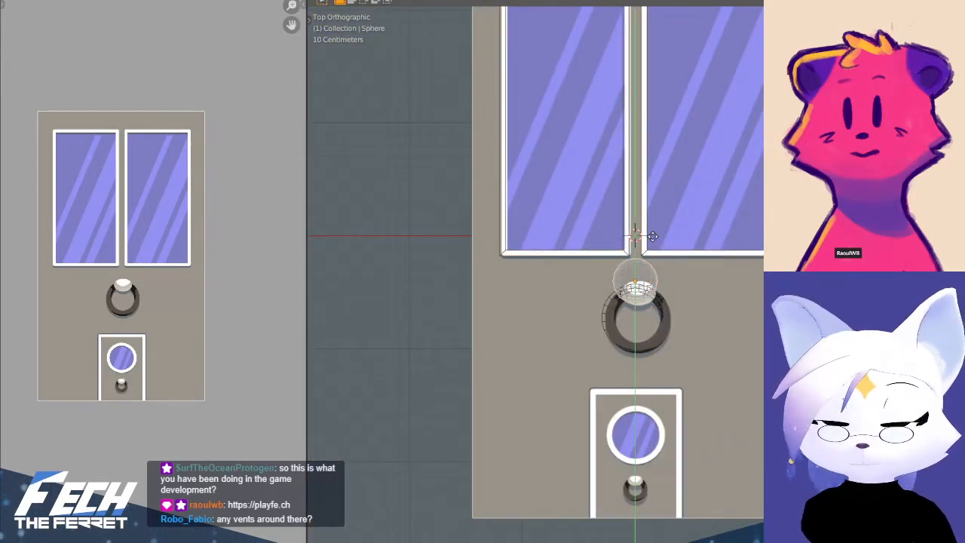
pyautogui.click(652, 246)
pyautogui.scroll(4, 641, 256)
pyautogui.press('s')
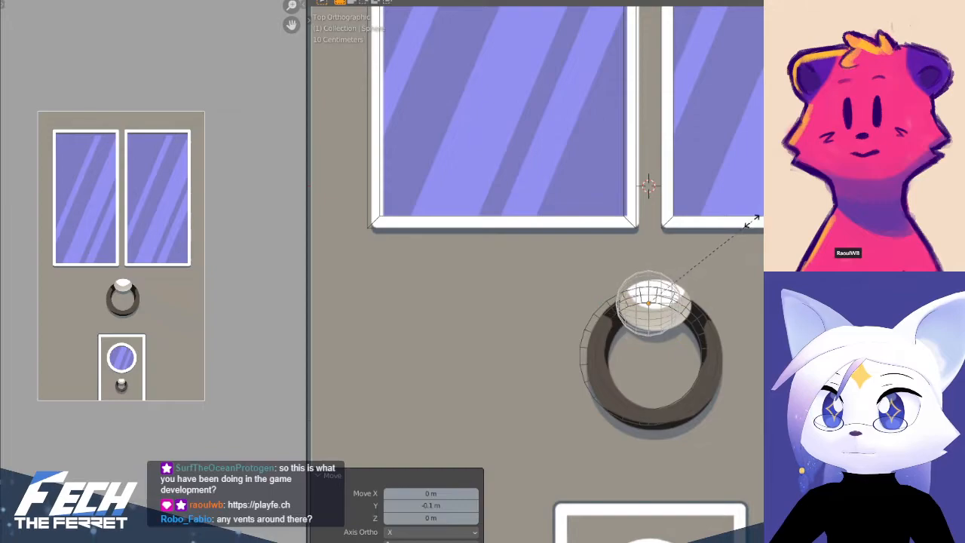
pyautogui.click(741, 227)
# - Flatten the sphere along the Y axis to about 0.686 and shift it along Y over the knocker's knob
pyautogui.press('s')
pyautogui.press('y')
pyautogui.click(711, 250)
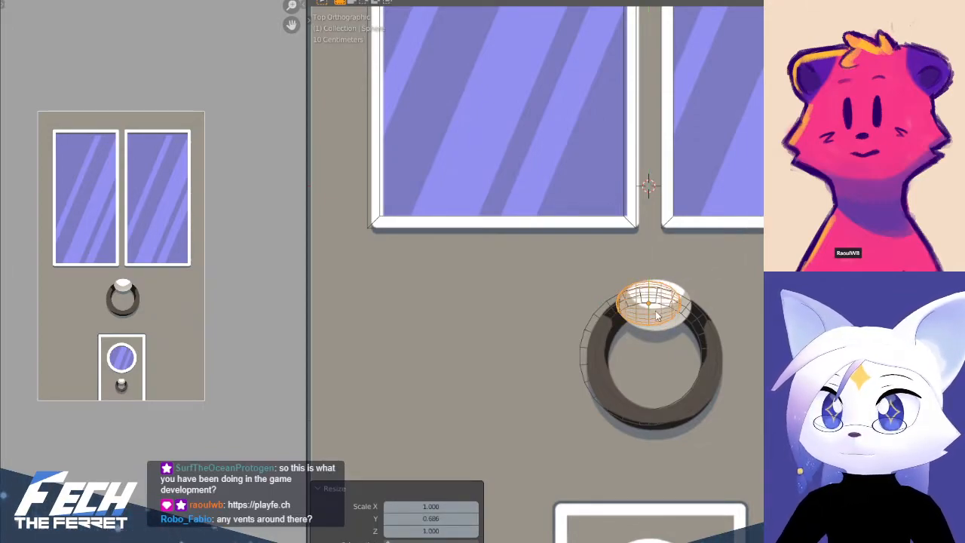
pyautogui.scroll(2, 660, 315)
pyautogui.press('y')
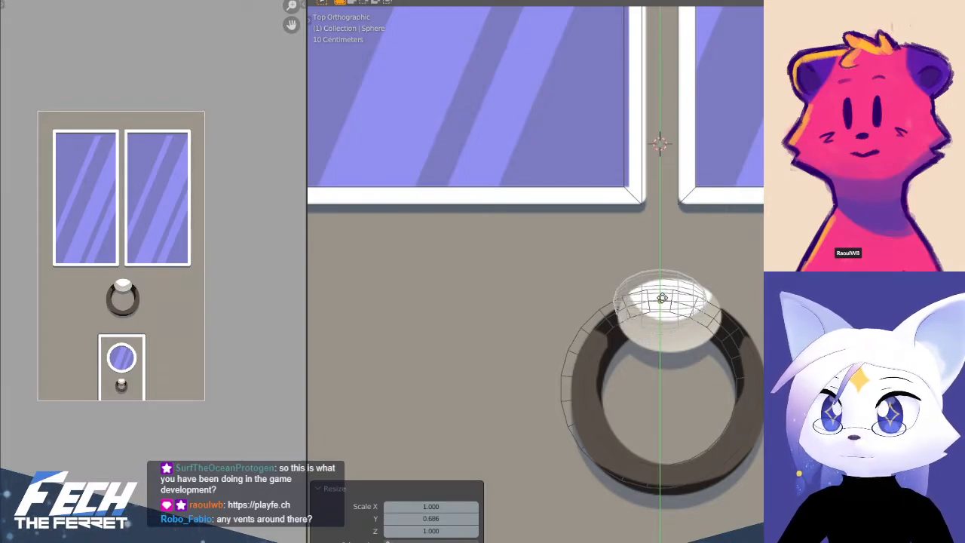
pyautogui.click(662, 300)
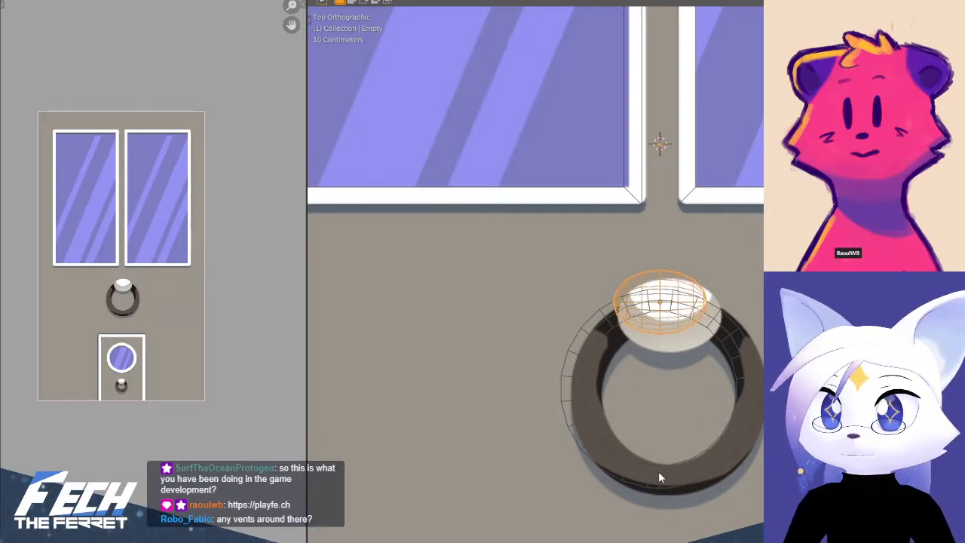
# - Reselect the sphere, move it about -0.019 m along the Y axis and scale it uniformly by 1.1
pyautogui.click(595, 324)
pyautogui.keyDown('shift'); pyautogui.click(632, 305); pyautogui.keyUp('shift')
pyautogui.moveTo(631, 305); pyautogui.dragTo(506, 143, button='middle')
pyautogui.moveTo(614, 287); pyautogui.dragTo(653, 438, button='middle')
pyautogui.press('KP_7')
pyautogui.keyDown('shift'); pyautogui.moveTo(695, 228); pyautogui.dragTo(589, 226, button='middle'); pyautogui.keyUp('shift')
pyautogui.click(575, 255)
pyautogui.click(573, 250)
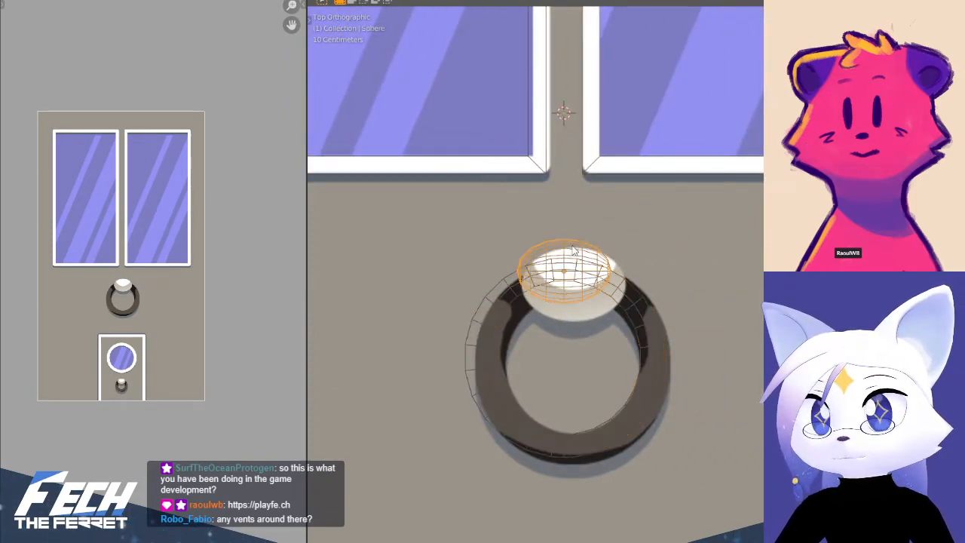
pyautogui.click(574, 259)
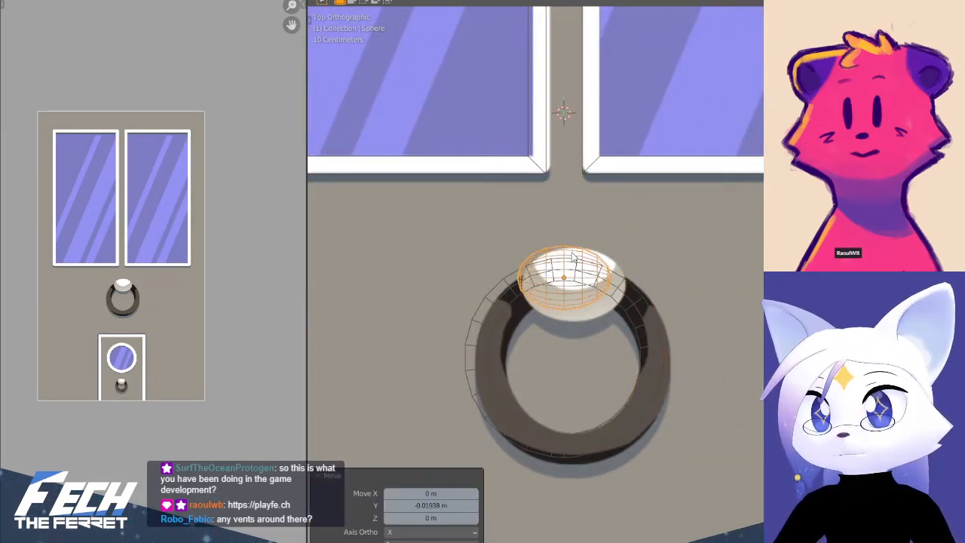
pyautogui.click(650, 246)
# - Lower the sphere along the Z axis until its centre lies on the door plane
pyautogui.press('KP_3')
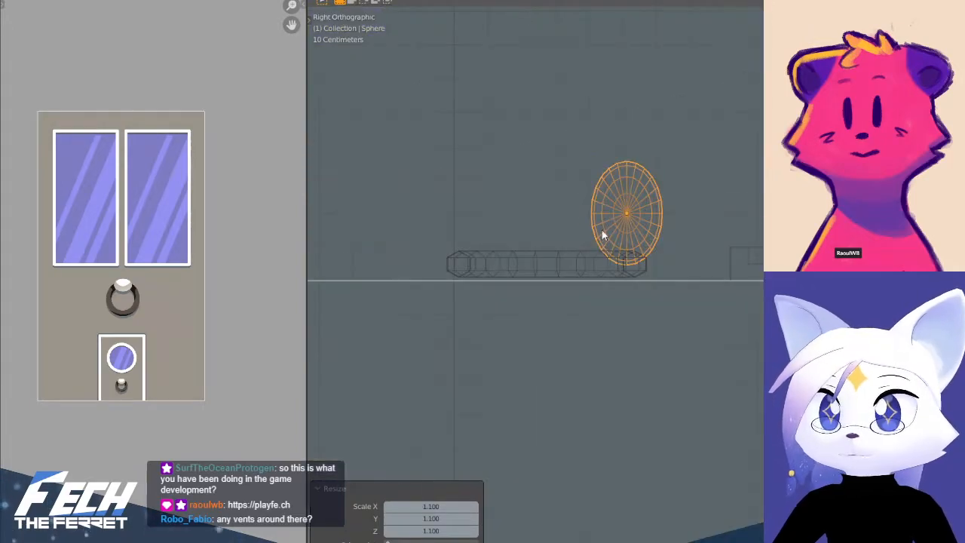
pyautogui.press('g')
pyautogui.press('z')
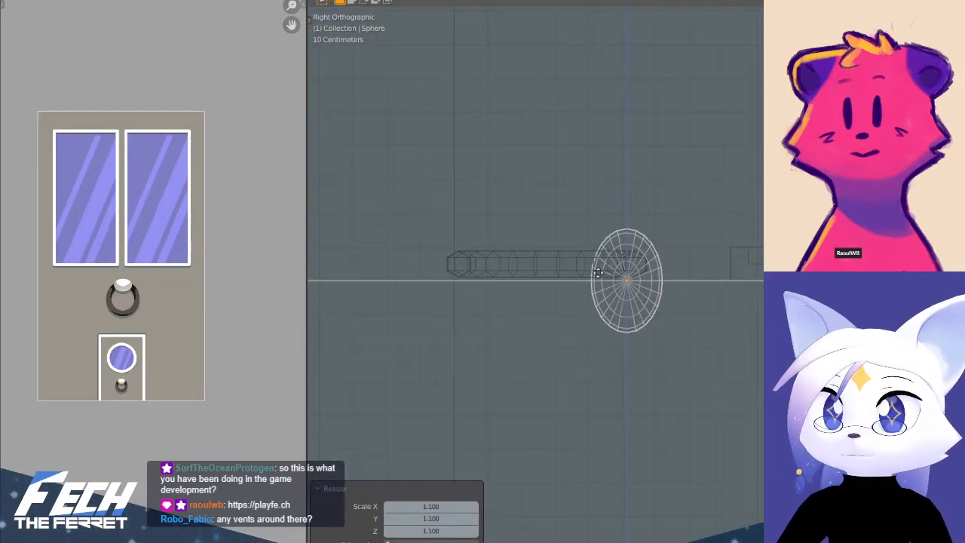
pyautogui.click(598, 273)
# - Delete the vertices of the sphere's half below the door plane in Edit Mode, then return to Object Mode
pyautogui.scroll(3, 711, 364)
pyautogui.hotkey('ctrl', 'Tab')
pyautogui.click(720, 331)
pyautogui.scroll(3, 596, 396)
pyautogui.click(542, 413)
pyautogui.press('b')
pyautogui.moveTo(465, 278); pyautogui.dragTo(763, 438)
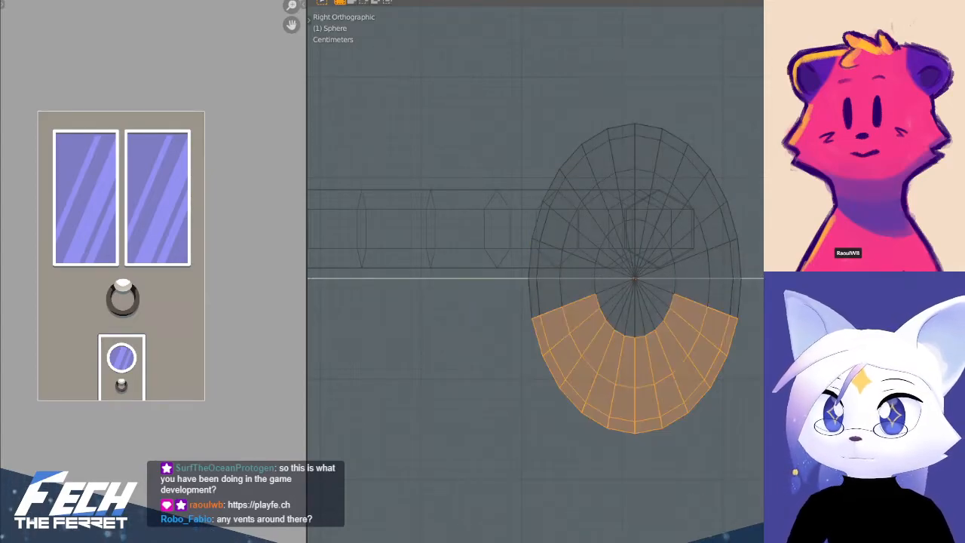
pyautogui.scroll(-1, 688, 327)
pyautogui.press('x')
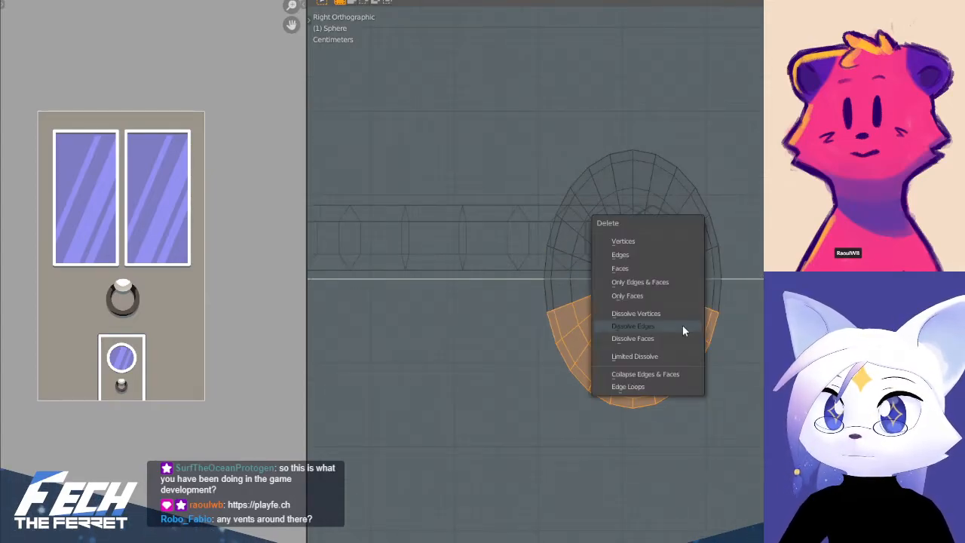
pyautogui.click(628, 237)
pyautogui.scroll(-2, 629, 237)
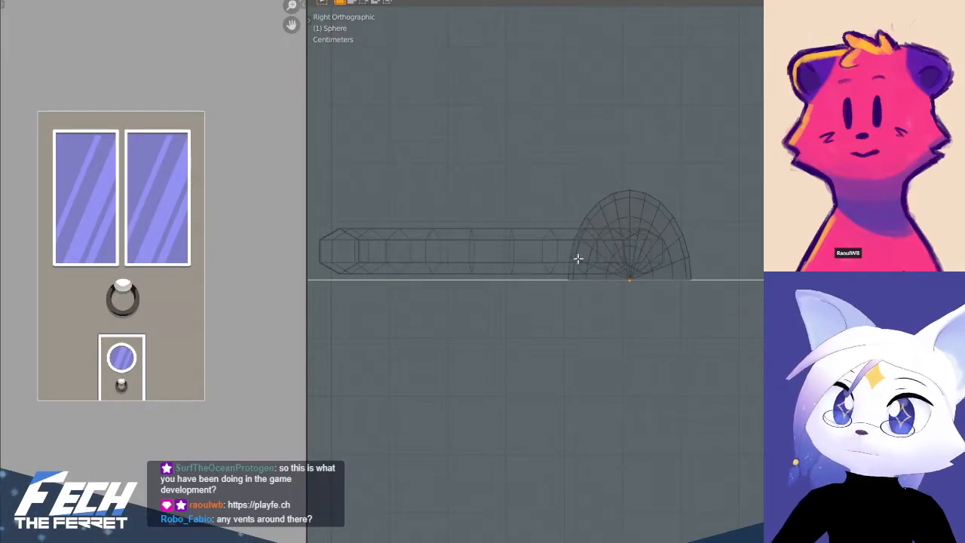
pyautogui.hotkey('ctrl', 'Tab')
pyautogui.click(401, 323)
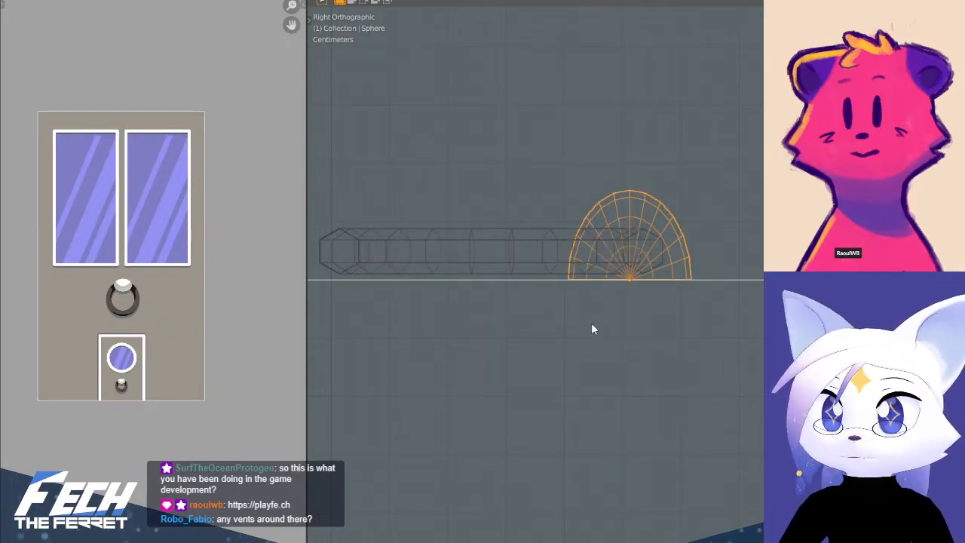
pyautogui.moveTo(591, 333); pyautogui.dragTo(698, 432, button='middle')
pyautogui.scroll(-3, 631, 289)
pyautogui.moveTo(560, 249); pyautogui.dragTo(635, 338, button='middle')
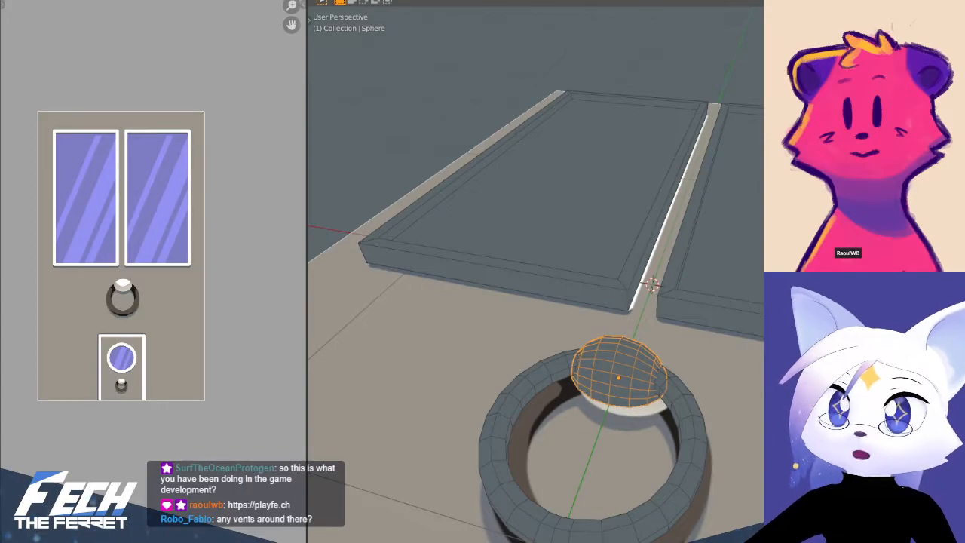
# - Examine the half-sphere knob over the knocker ring in top view and in perspective against the reference image
pyautogui.scroll(-6, 670, 413)
pyautogui.keyDown('shift'); pyautogui.moveTo(670, 412); pyautogui.dragTo(603, 446, button='middle'); pyautogui.keyUp('shift')
pyautogui.keyDown('shift'); pyautogui.moveTo(658, 246); pyautogui.dragTo(639, 282, button='middle'); pyautogui.keyUp('shift')
pyautogui.press('KP_7')
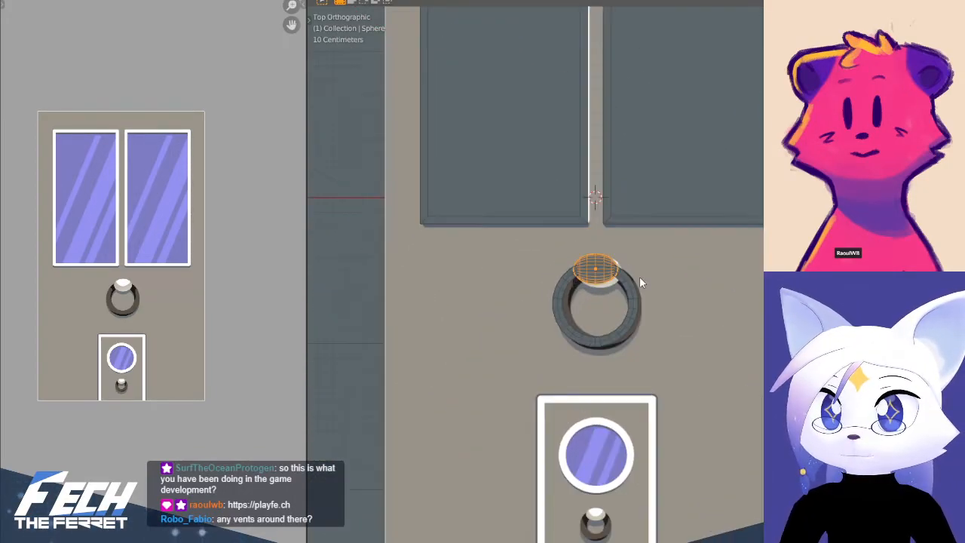
pyautogui.scroll(4, 692, 263)
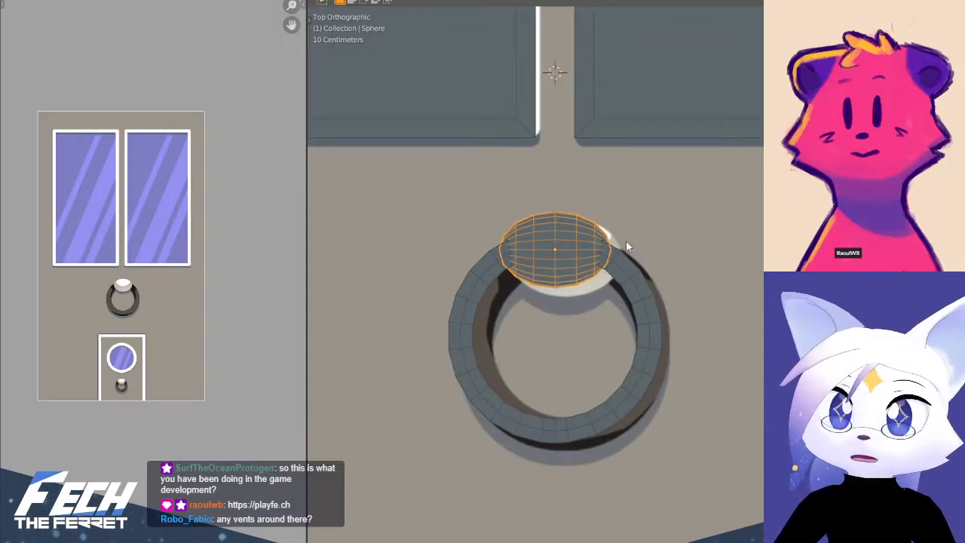
pyautogui.click(697, 234)
pyautogui.scroll(-7, 694, 230)
pyautogui.moveTo(695, 218); pyautogui.dragTo(512, 276, button='middle')
pyautogui.click(742, 300)
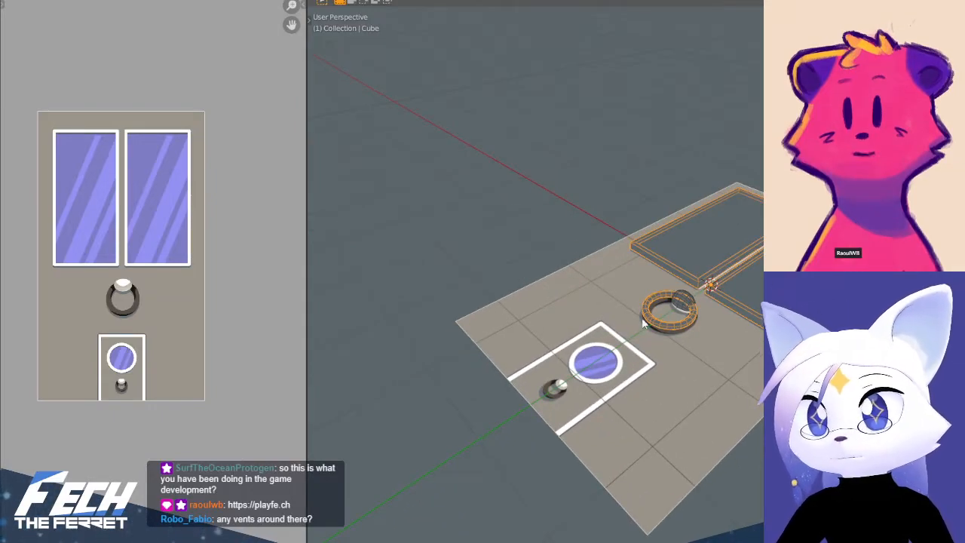
pyautogui.press('Tab')
pyautogui.press('Tab')
pyautogui.keyDown('shift'); pyautogui.click(687, 302); pyautogui.keyUp('shift')
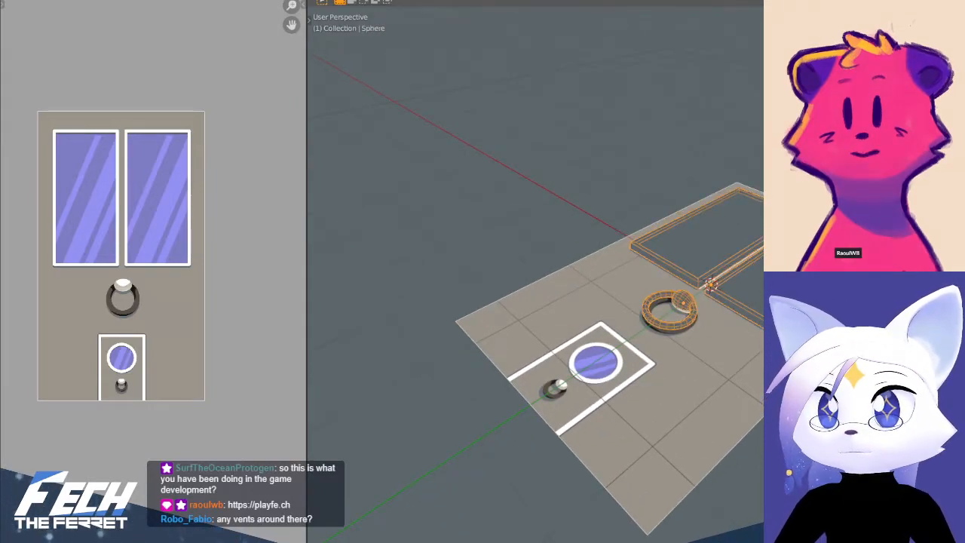
pyautogui.press('Tab')
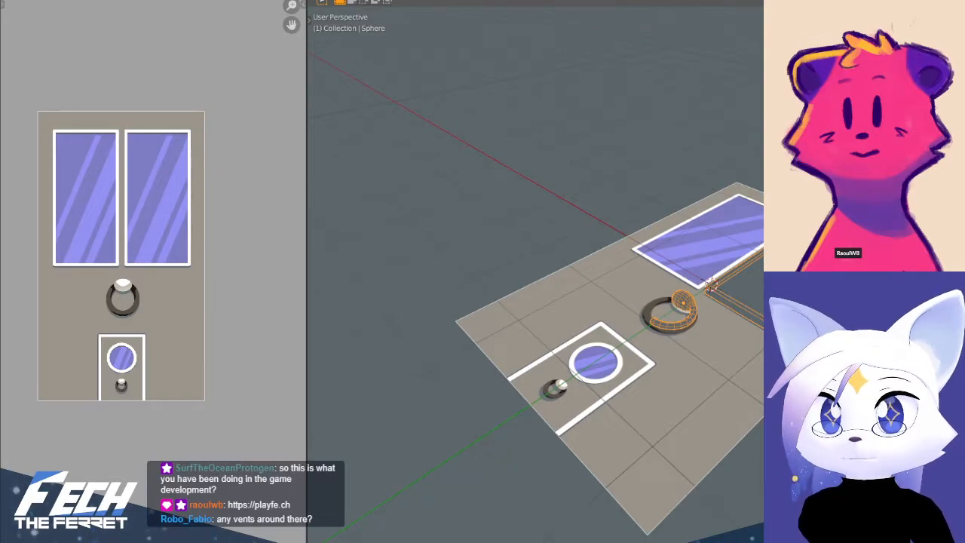
pyautogui.press('KP_7')
pyautogui.press('Tab')
# - Delete the vertices of the half-sphere knob's negative X half in Edit Mode, then return to Object Mode
pyautogui.click(657, 212)
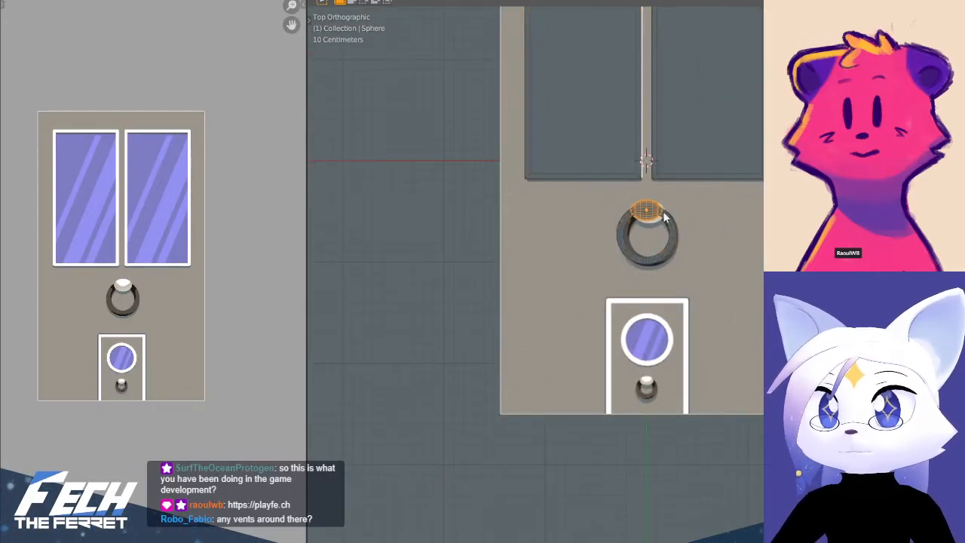
pyautogui.press('Tab')
pyautogui.scroll(4, 611, 146)
pyautogui.keyDown('shift'); pyautogui.moveTo(611, 146); pyautogui.dragTo(556, 206, button='middle'); pyautogui.keyUp('shift')
pyautogui.hotkey('shift', 'z')
pyautogui.moveTo(541, 166); pyautogui.dragTo(584, 263)
pyautogui.press('x')
pyautogui.click(535, 108)
pyautogui.scroll(-5, 633, 157)
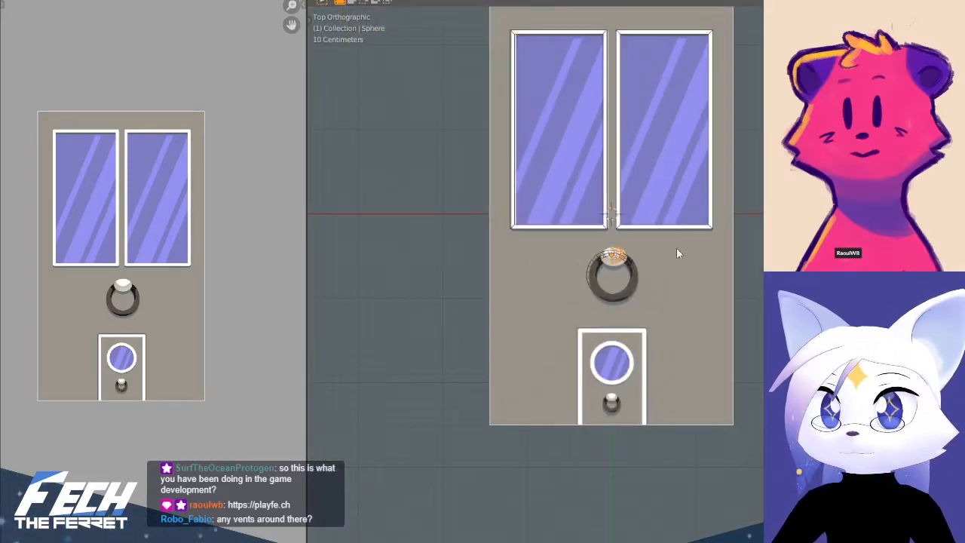
pyautogui.hotkey('shift', 'z')
pyautogui.press('Tab')
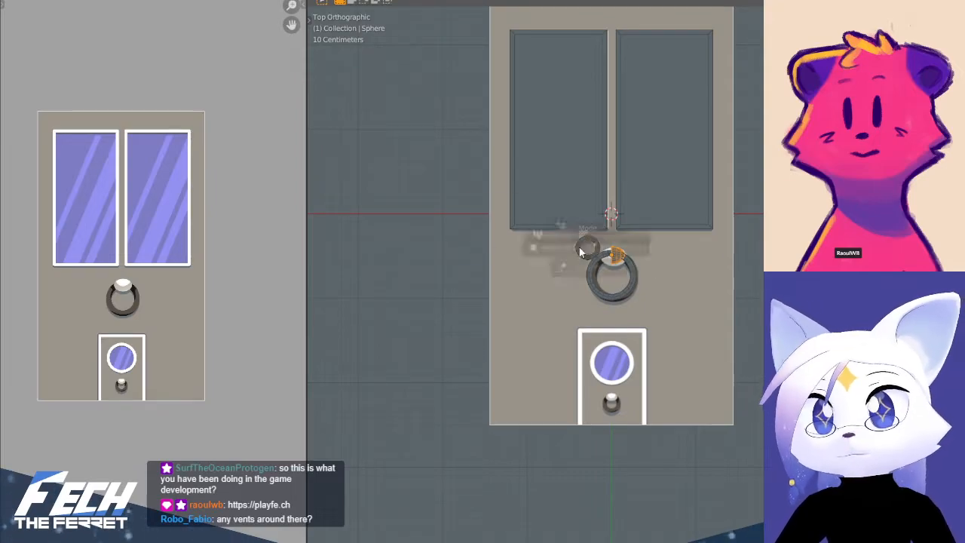
# - Join the remaining part of the sphere into the mirrored window frame and knocker object
pyautogui.keyDown('shift'); pyautogui.click(639, 225); pyautogui.keyUp('shift')
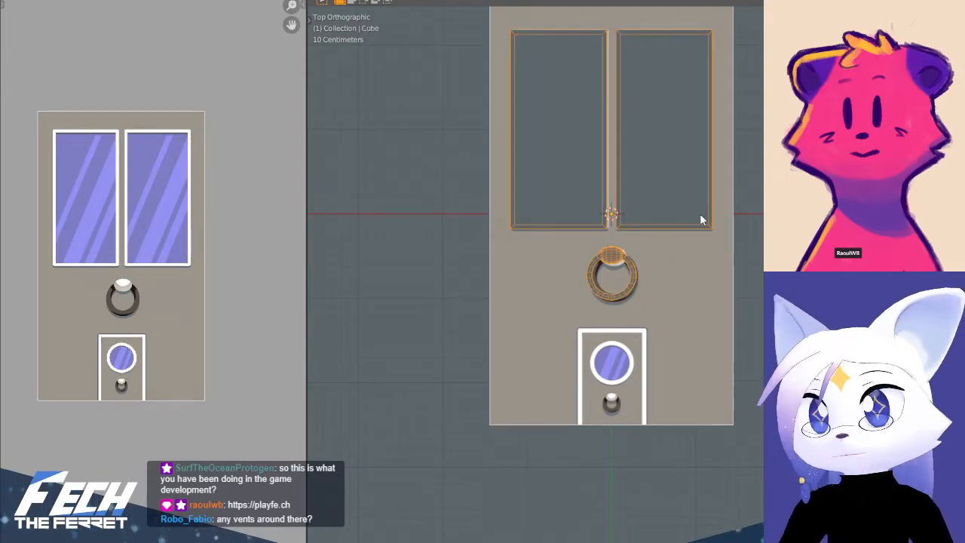
pyautogui.press('Tab')
pyautogui.scroll(5, 605, 287)
pyautogui.keyDown('shift'); pyautogui.moveTo(626, 445); pyautogui.dragTo(624, 257, button='middle'); pyautogui.keyUp('shift')
pyautogui.scroll(-3, 630, 288)
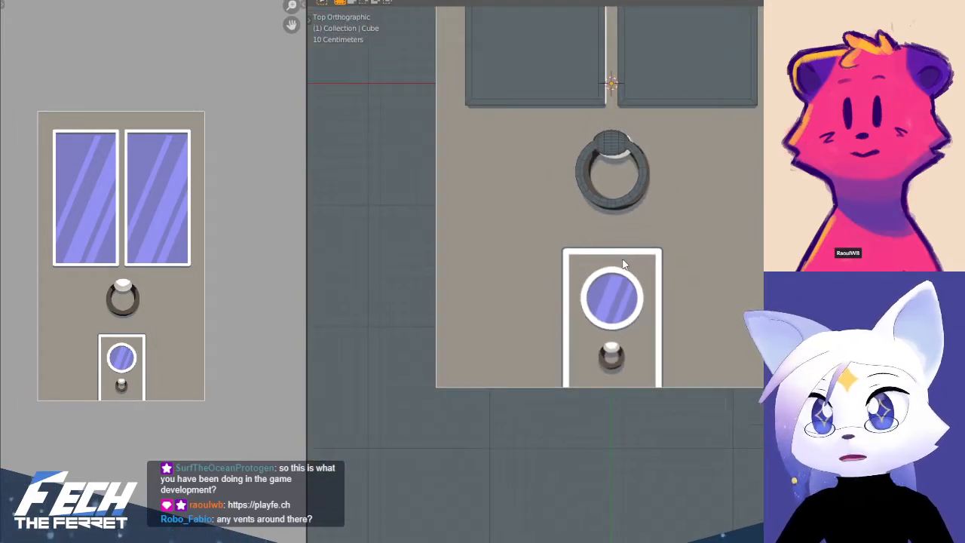
pyautogui.scroll(-4, 624, 257)
pyautogui.keyDown('shift'); pyautogui.moveTo(621, 329); pyautogui.dragTo(620, 335, button='middle'); pyautogui.keyUp('shift')
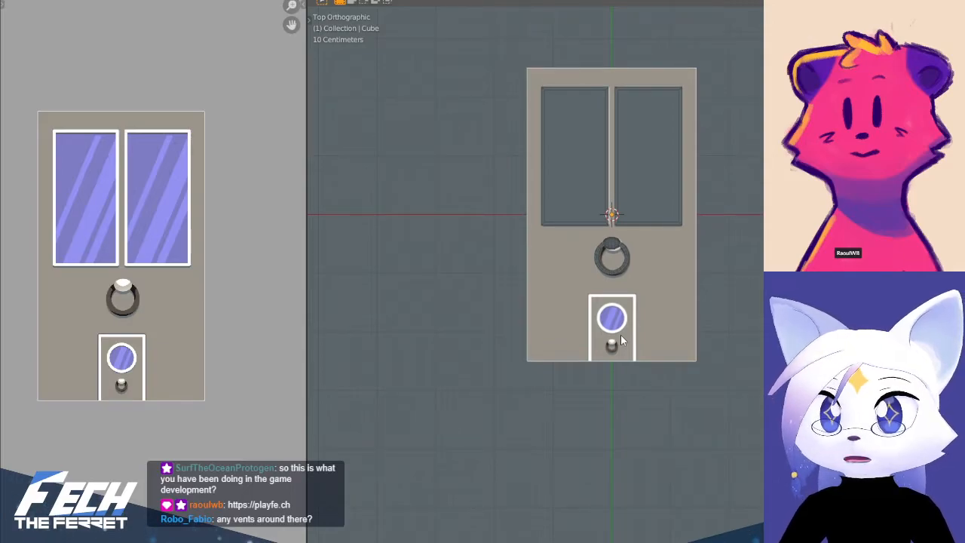
# - Add a vertical loop cut through the middle of the window frame in the joined object's Edit Mode
pyautogui.click(652, 215)
pyautogui.press('Tab')
pyautogui.scroll(4, 621, 282)
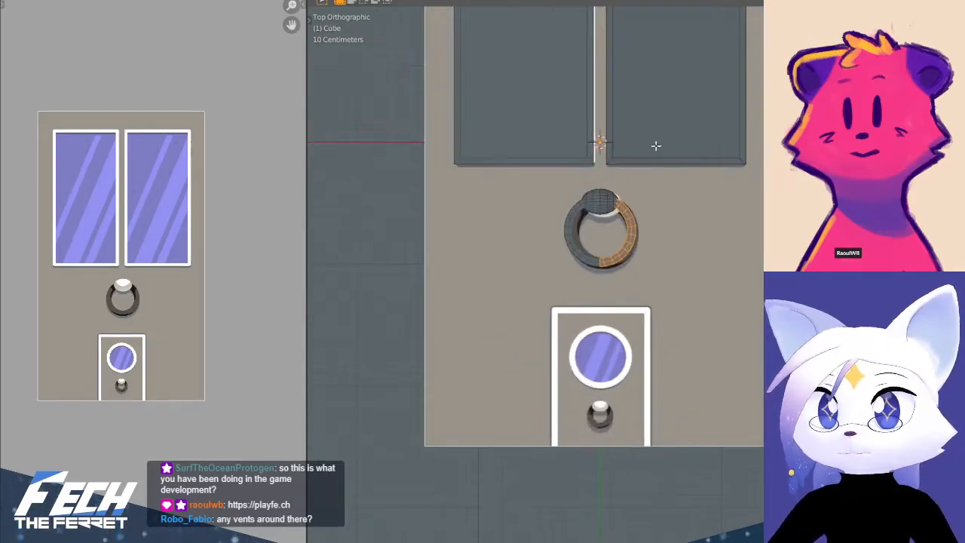
pyautogui.keyDown('shift'); pyautogui.moveTo(689, 63); pyautogui.dragTo(656, 240, button='middle'); pyautogui.keyUp('shift')
pyautogui.click(648, 60)
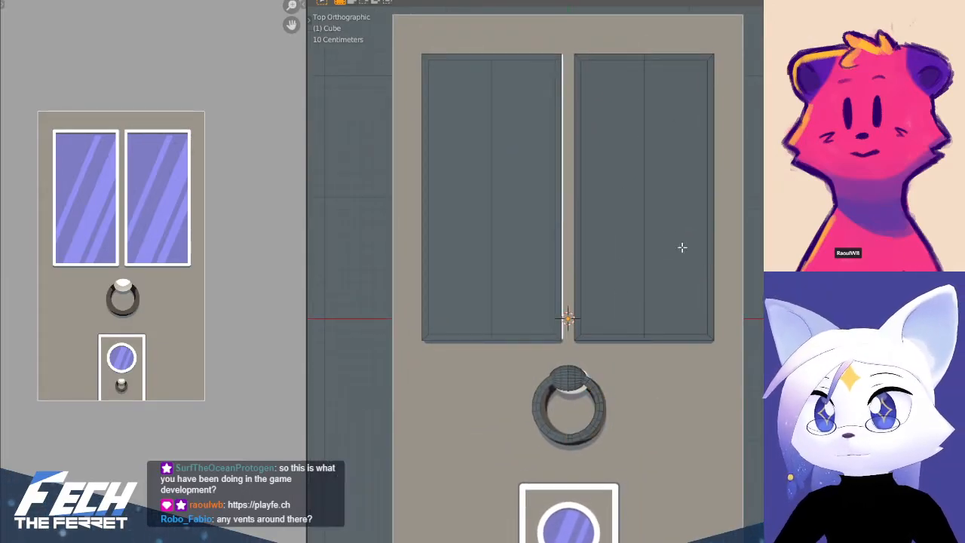
pyautogui.keyDown('shift'); pyautogui.moveTo(668, 129); pyautogui.dragTo(656, 126, button='middle'); pyautogui.keyUp('shift')
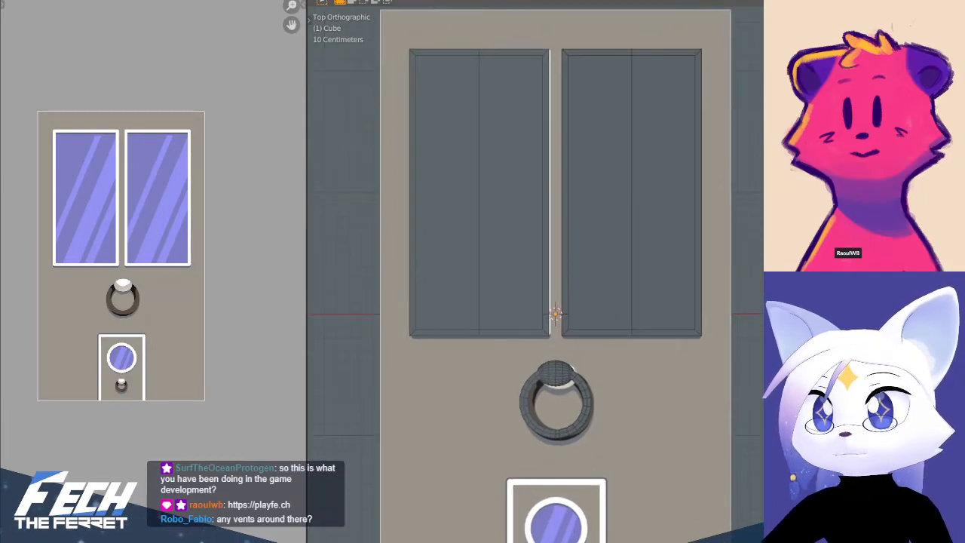
# - Duplicate the outer half of the window frame and place the copy beside the small door below the knocker
pyautogui.hotkey('shift', 'z')
pyautogui.moveTo(640, 22); pyautogui.dragTo(742, 355)
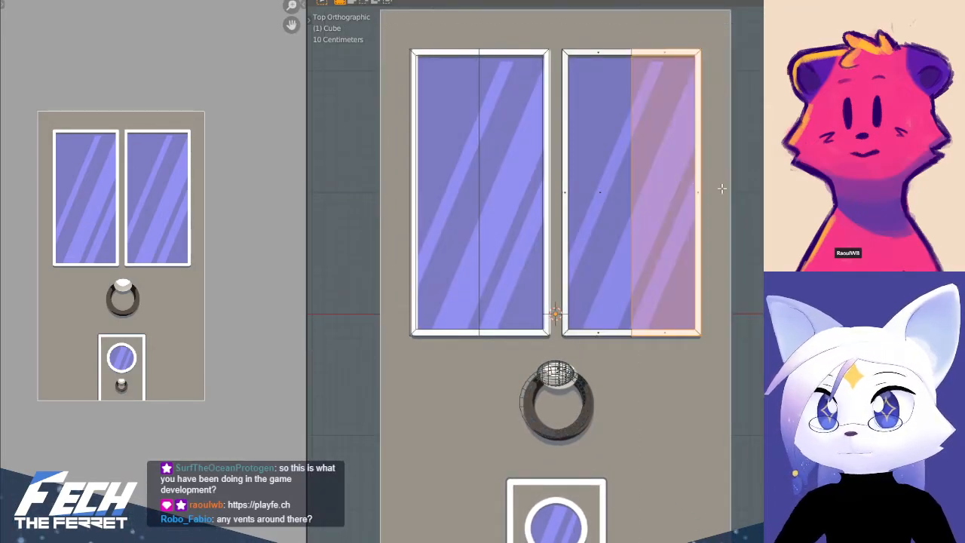
pyautogui.scroll(-3, 716, 181)
pyautogui.hotkey('shift', 'd')
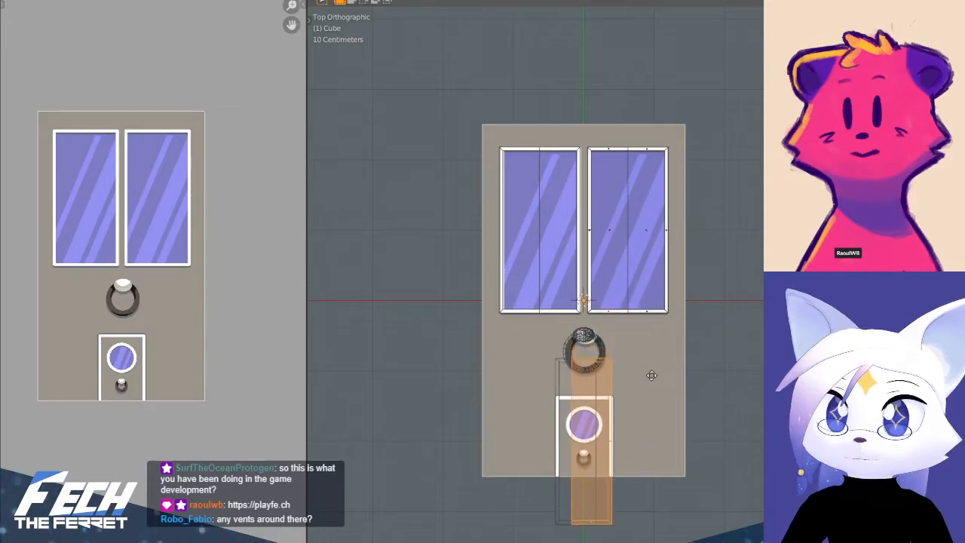
pyautogui.click(693, 397)
pyautogui.click(702, 145)
pyautogui.scroll(3, 701, 145)
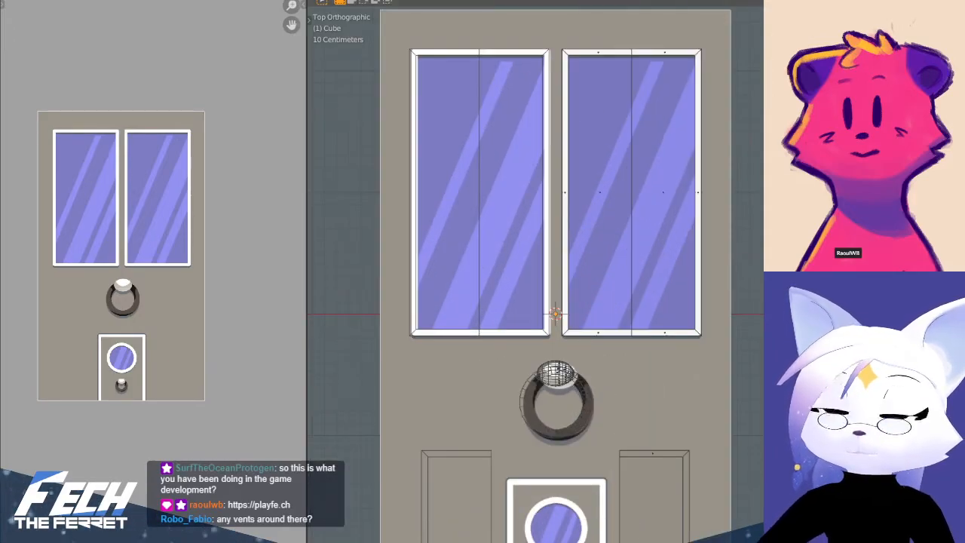
# - Dissolve the vertical centre edge loop of the original upper window frame
pyautogui.click(625, 110)
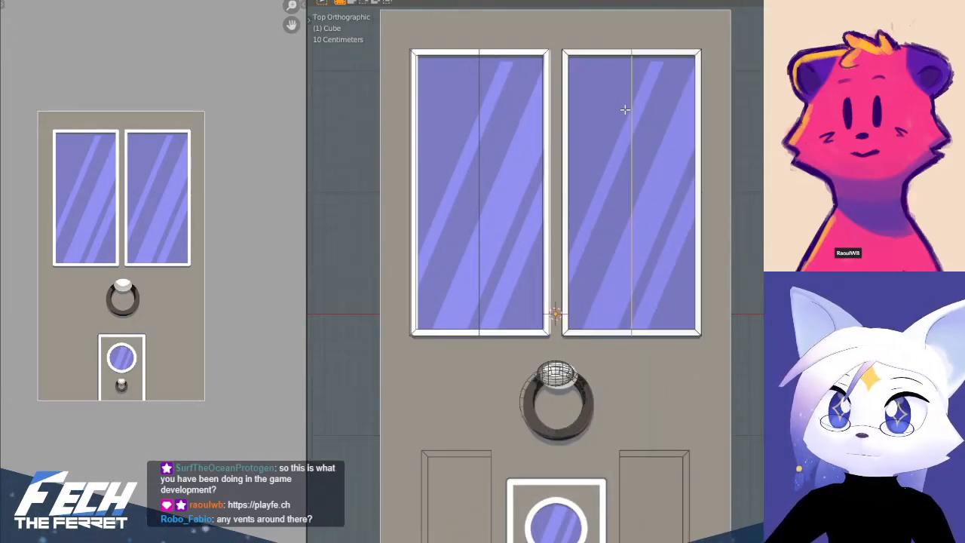
pyautogui.press('x')
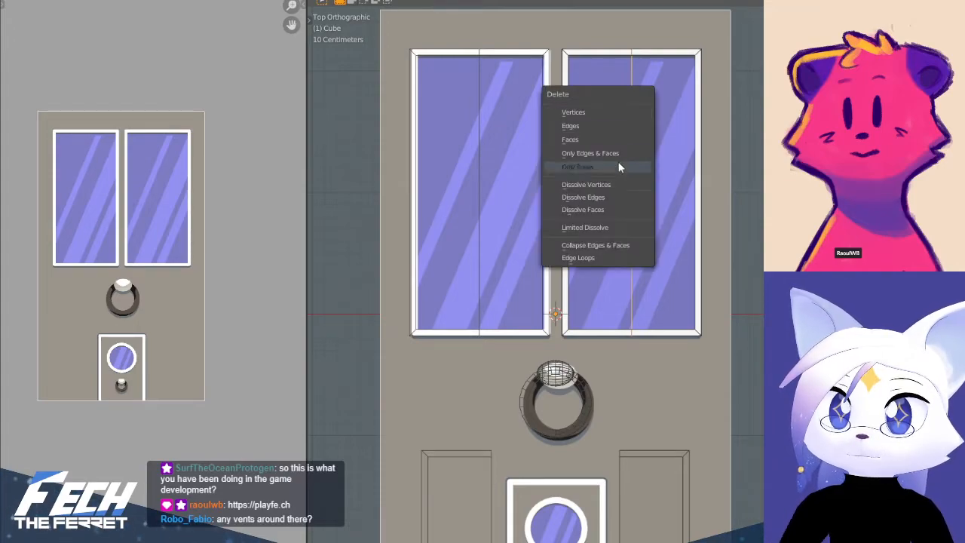
pyautogui.click(609, 195)
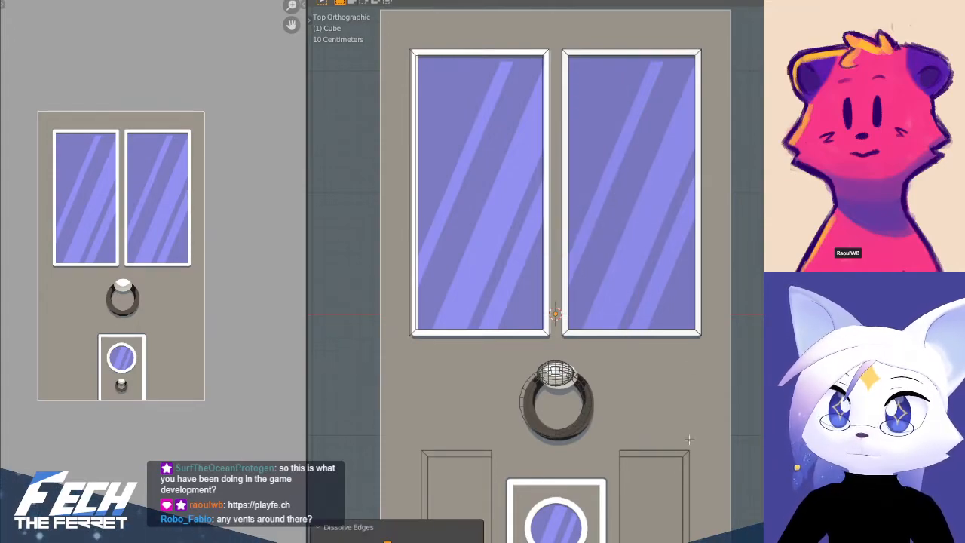
pyautogui.keyDown('shift'); pyautogui.moveTo(688, 439); pyautogui.dragTo(607, 214, button='middle'); pyautogui.keyUp('shift')
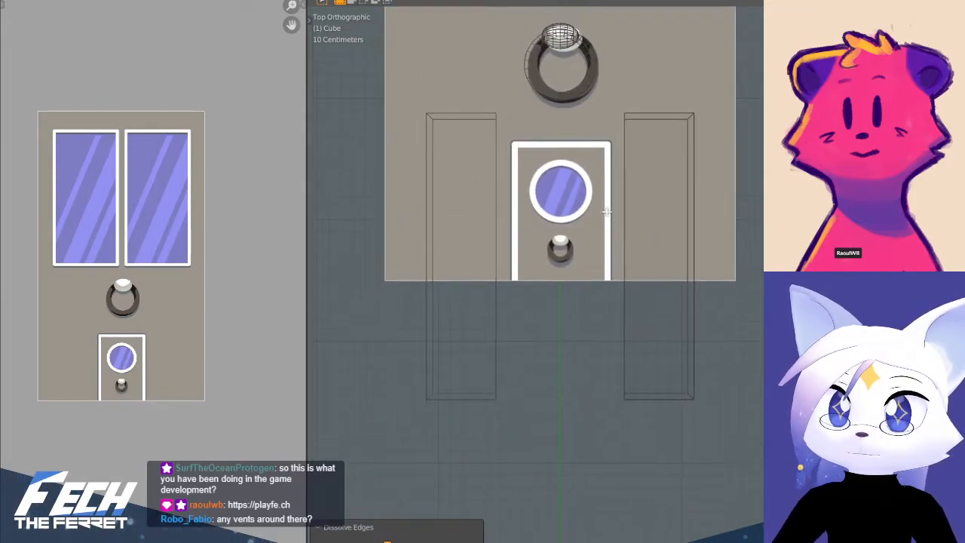
# - Move the loose mirrored frame onto the small door in top view and shrink it to roughly the door's width
pyautogui.press('1')
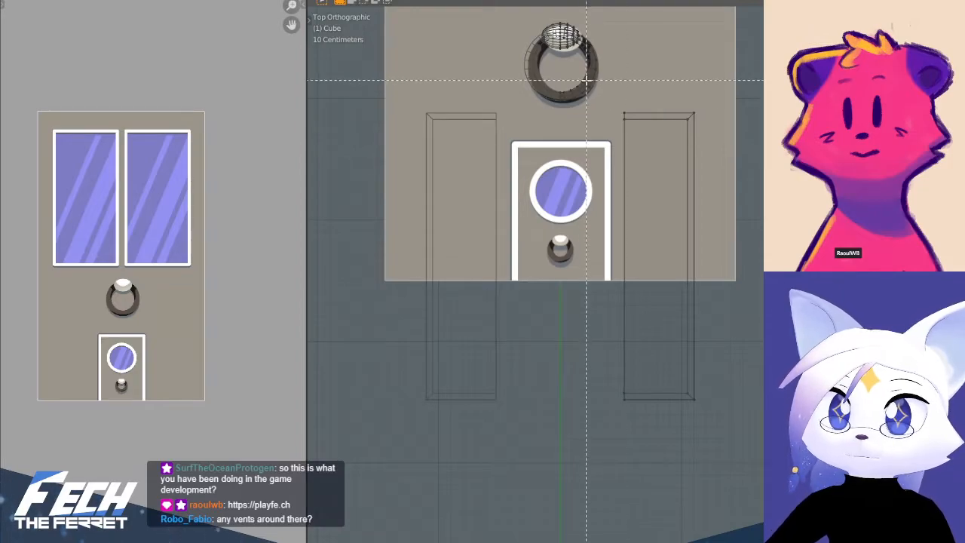
pyautogui.moveTo(587, 78); pyautogui.dragTo(713, 419)
pyautogui.press('g')
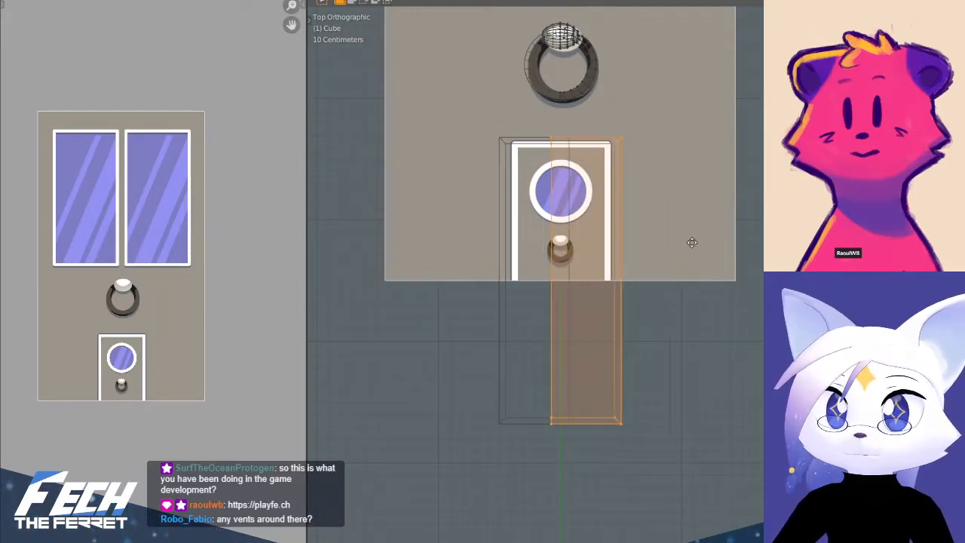
pyautogui.click(702, 239)
pyautogui.press('s')
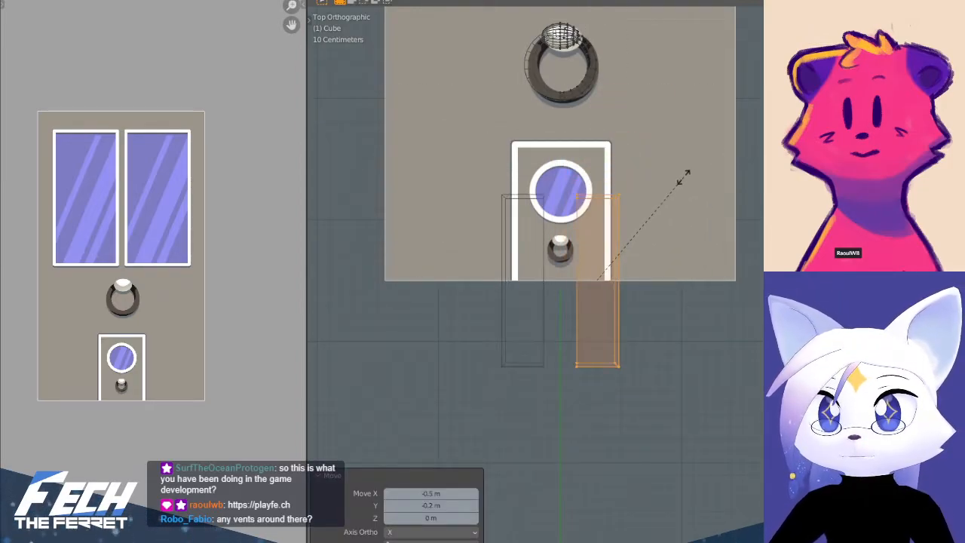
pyautogui.click(682, 178)
pyautogui.press('g')
pyautogui.click(661, 129)
# - Scale the frame up by 1.2 and shift it about -0.1 m in Y to meet the small door's top edge
pyautogui.scroll(3, 670, 86)
pyautogui.keyDown('shift'); pyautogui.moveTo(627, 97); pyautogui.dragTo(700, 240, button='middle'); pyautogui.keyUp('shift')
pyautogui.press('s')
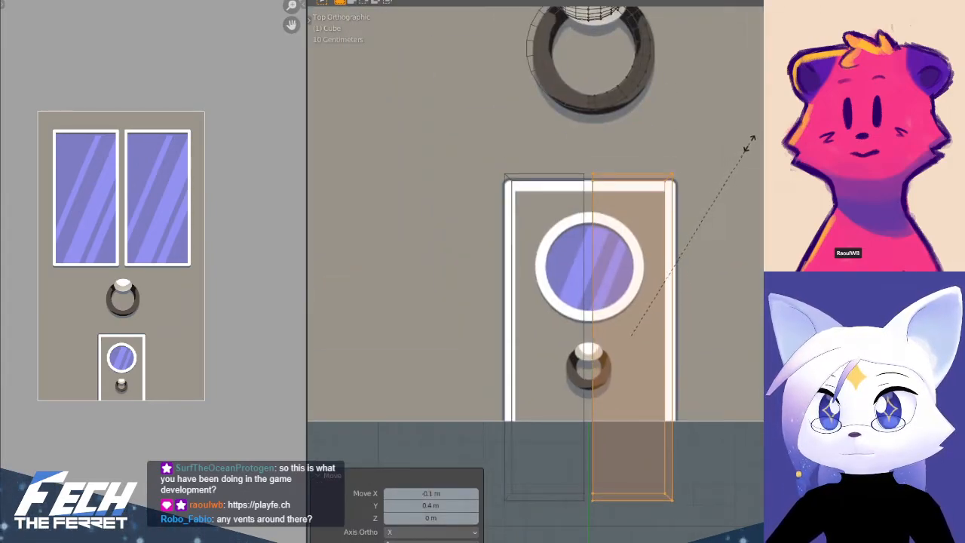
pyautogui.click(758, 142)
pyautogui.press('g')
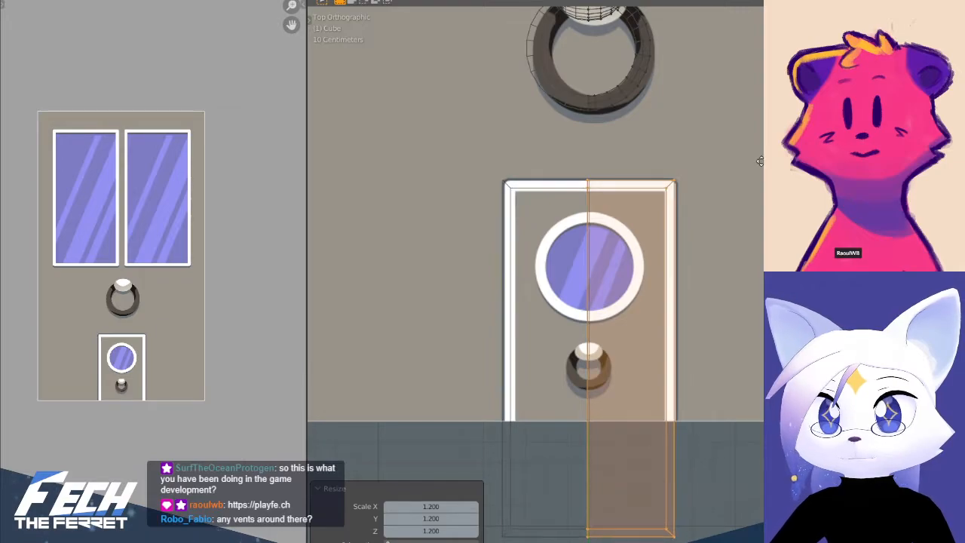
pyautogui.click(760, 167)
# - Enlarge the frame further by 1.1 and 1.048, repositioning it to match the small door's white border thickness and upper corner
pyautogui.press('s')
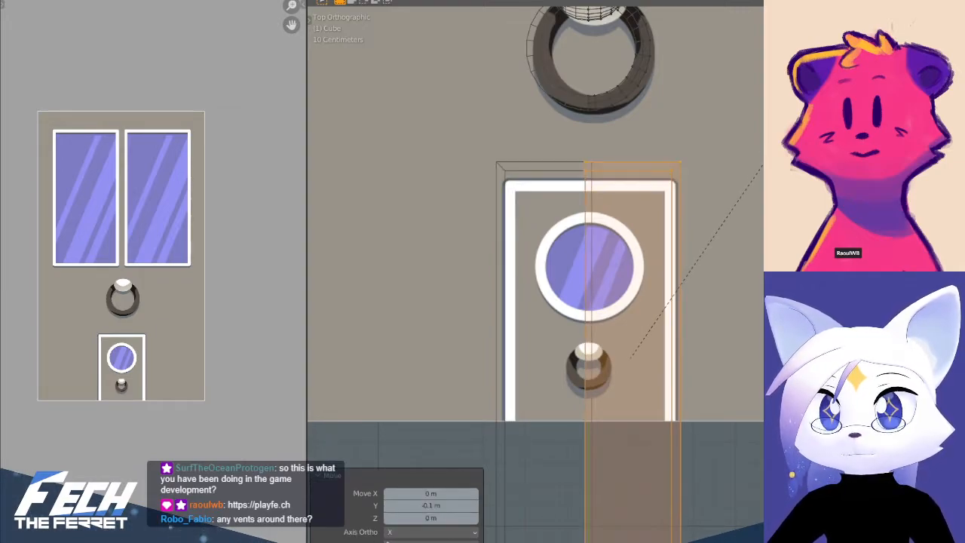
pyautogui.click(761, 163)
pyautogui.press('g')
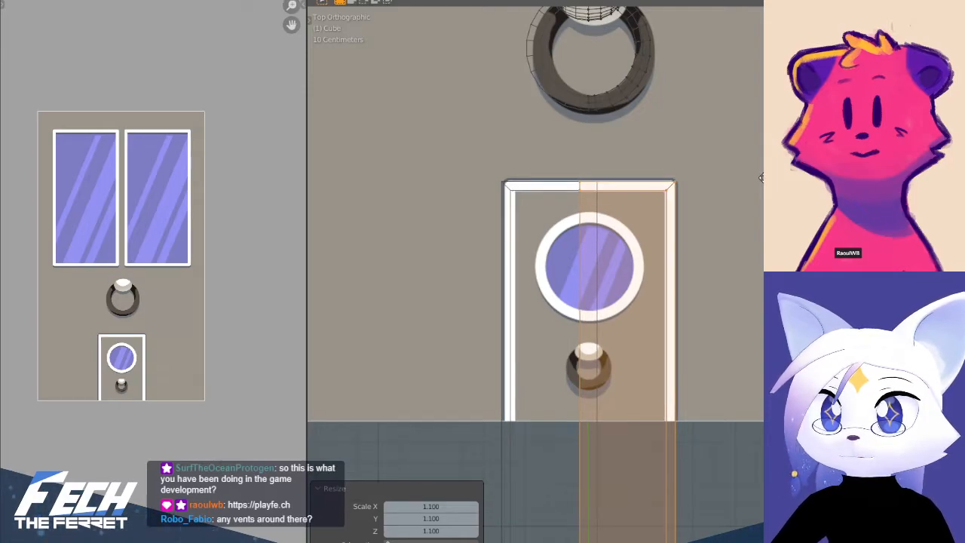
pyautogui.click(761, 178)
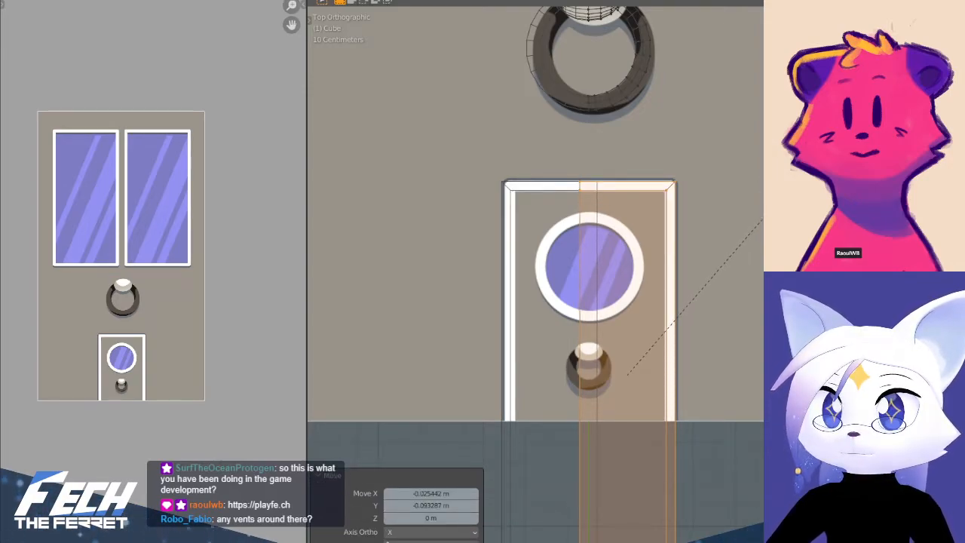
pyautogui.click(762, 220)
pyautogui.press('g')
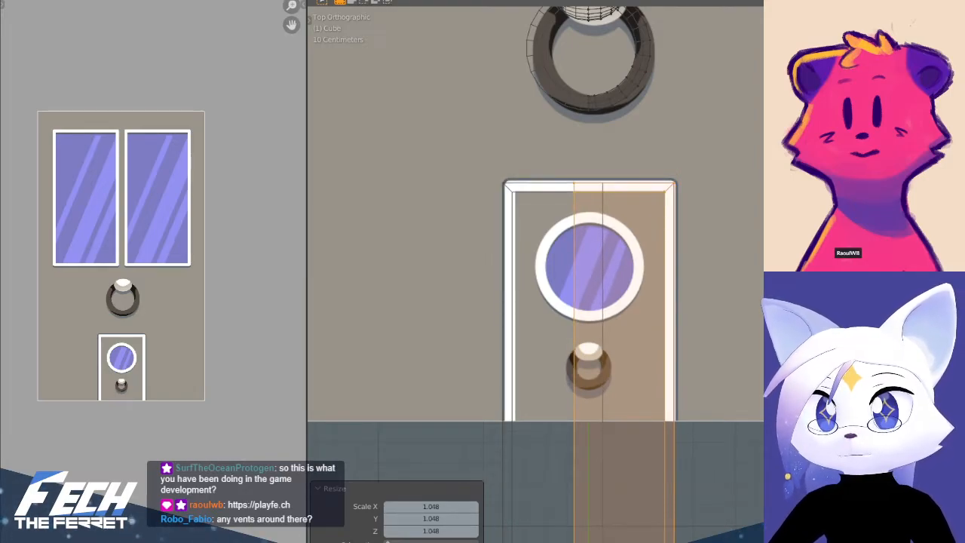
pyautogui.click(622, 281)
# - Move the frame half's inner vertical edge along X onto the small door's centre line
pyautogui.hotkey('alt', 'a')
pyautogui.scroll(-3, 621, 281)
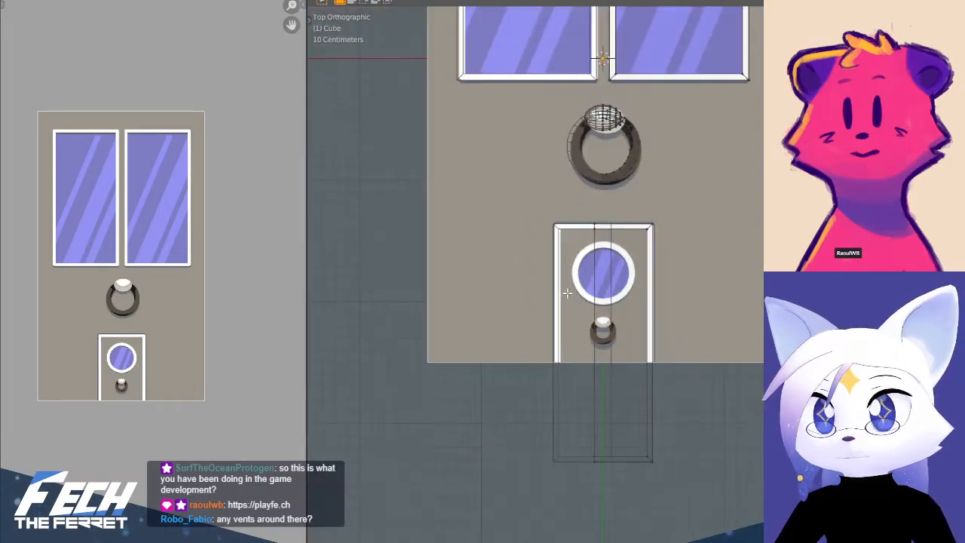
pyautogui.click(593, 276)
pyautogui.scroll(2, 619, 254)
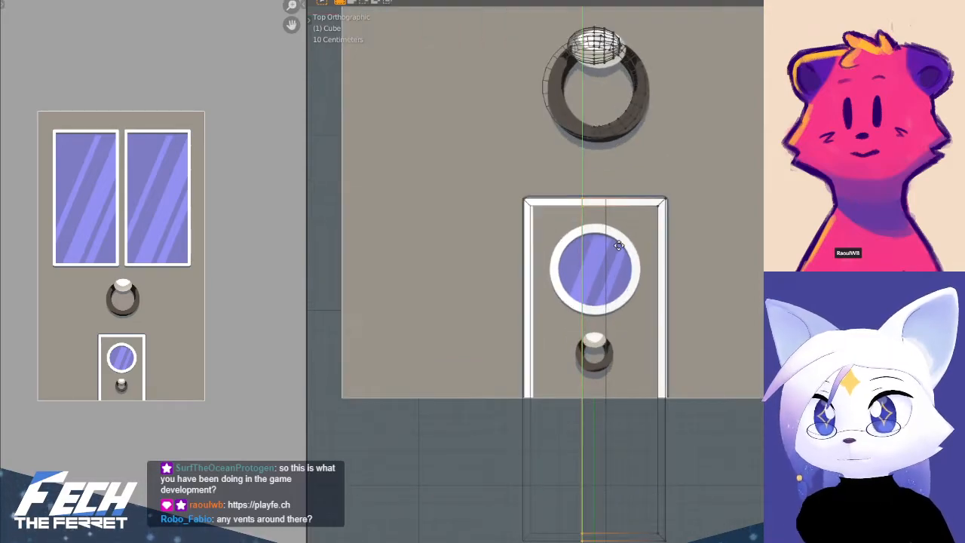
pyautogui.click(641, 249)
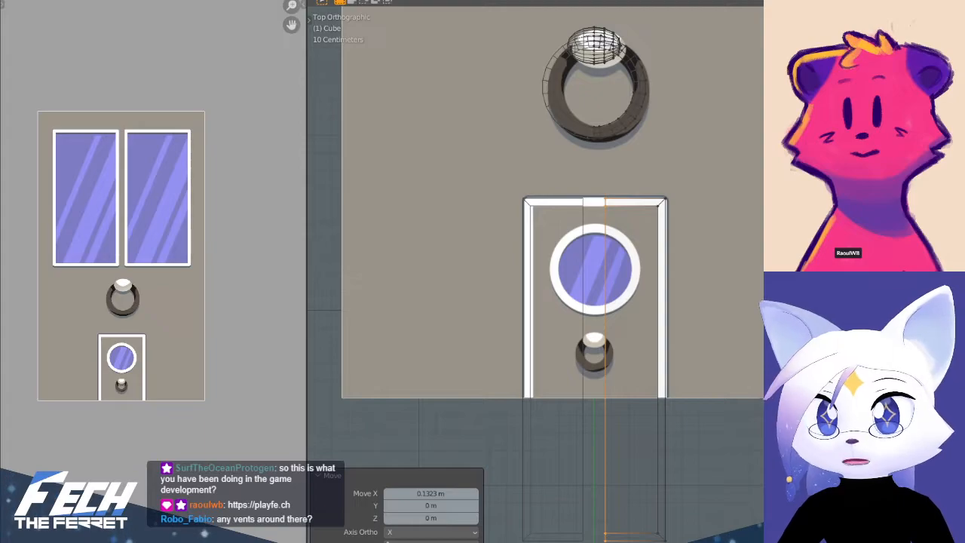
pyautogui.press('g')
pyautogui.press('x')
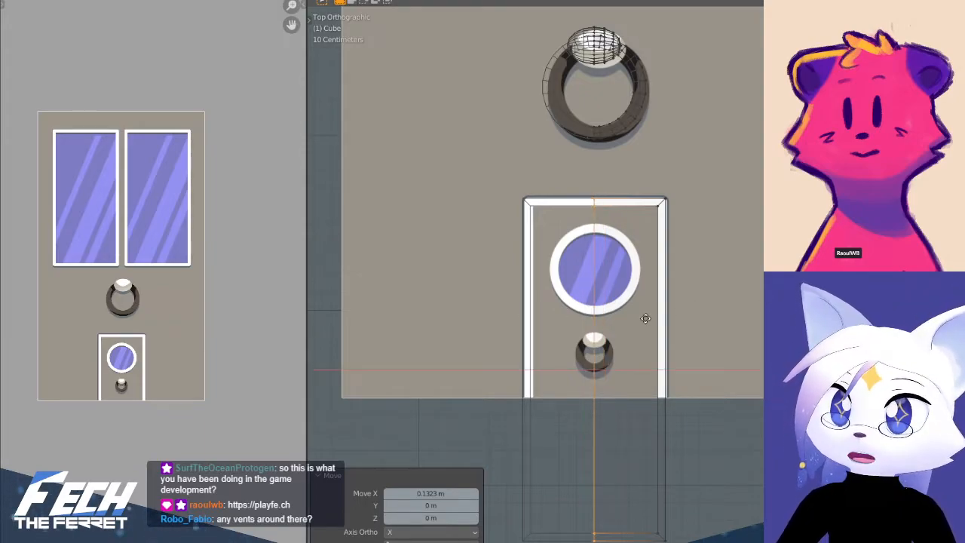
pyautogui.keyDown('shift'); pyautogui.moveTo(712, 530); pyautogui.dragTo(715, 422, button='middle'); pyautogui.keyUp('shift')
# - Raise the frame's lower end about 0.814 m along Y to the bottom edge of the reference door
pyautogui.moveTo(528, 369); pyautogui.dragTo(716, 490)
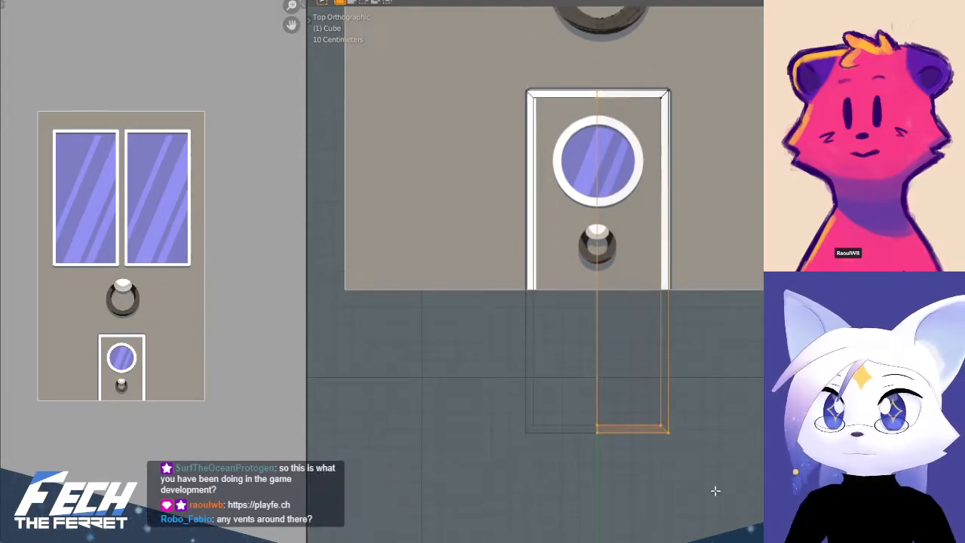
pyautogui.click(732, 465)
pyautogui.moveTo(505, 411); pyautogui.dragTo(682, 470)
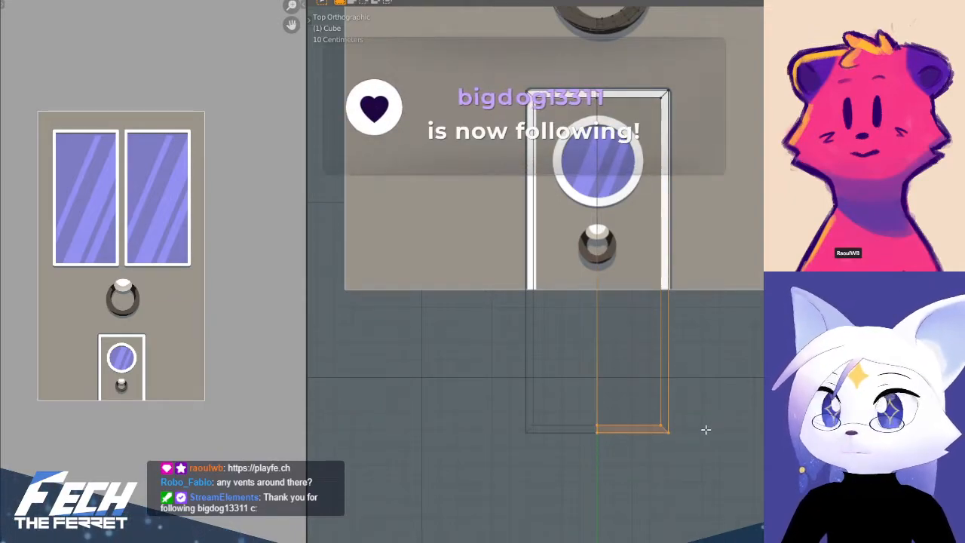
pyautogui.press('g')
pyautogui.press('y')
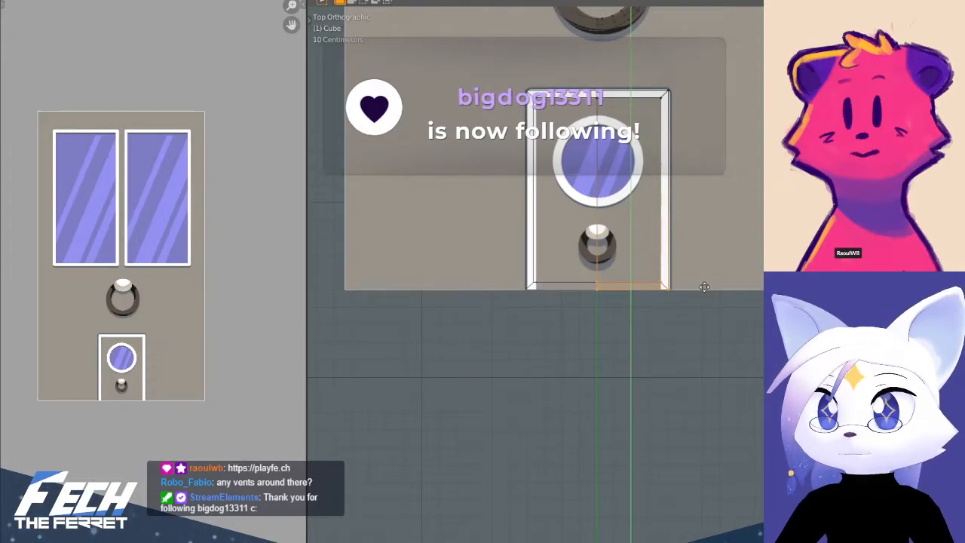
pyautogui.click(703, 286)
pyautogui.moveTo(703, 286); pyautogui.dragTo(622, 354, button='middle')
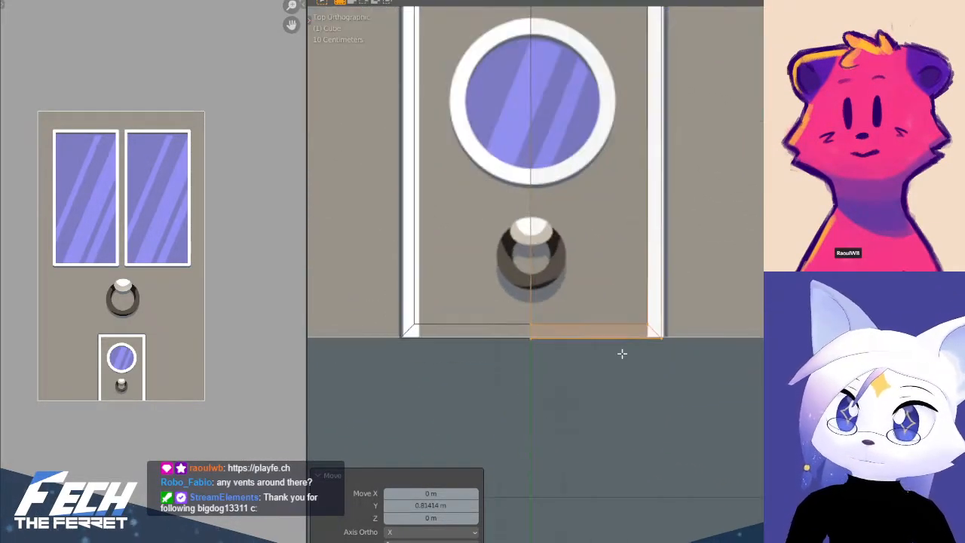
# - Delete the faces of the frame's bottom bar to leave the small door frame open at the bottom
pyautogui.click(632, 362)
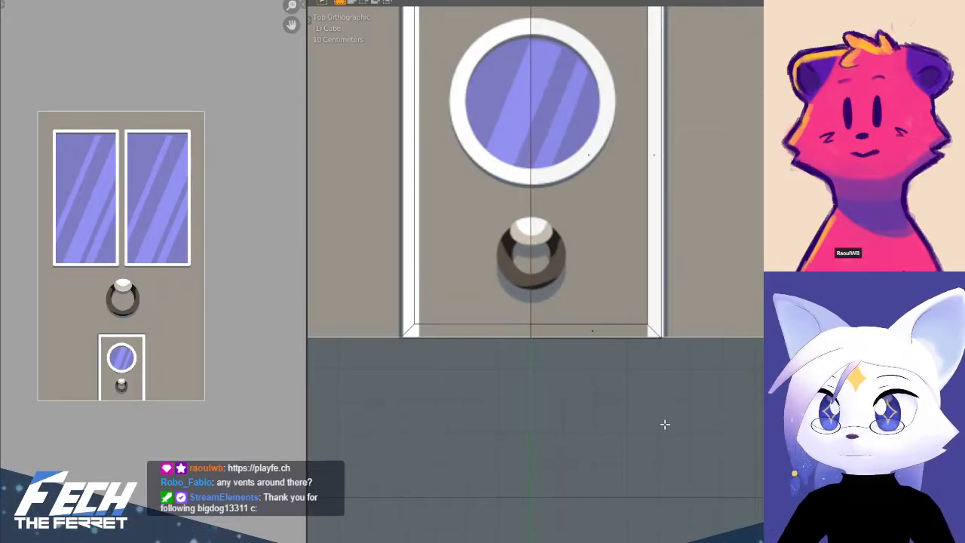
pyautogui.press('b')
pyautogui.moveTo(557, 308); pyautogui.dragTo(615, 391)
pyautogui.press('x')
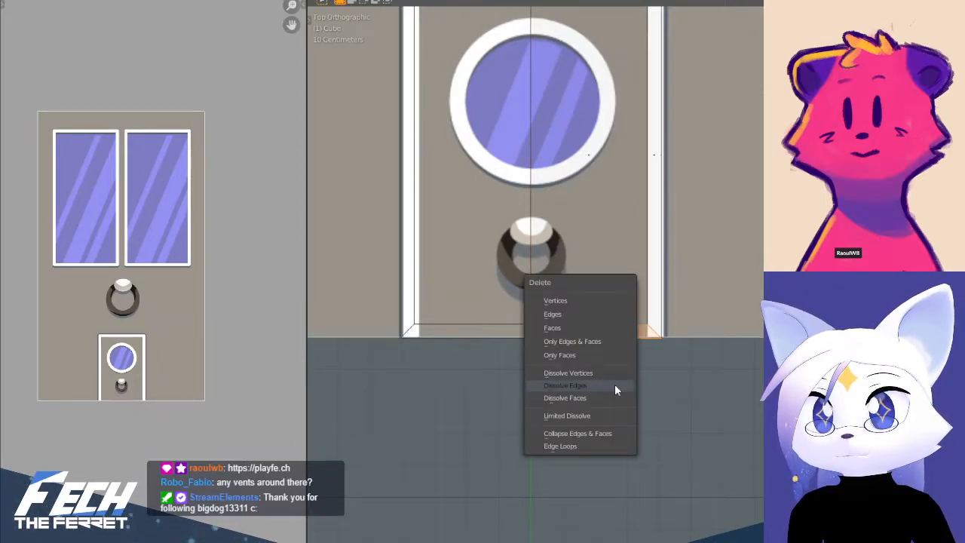
pyautogui.click(596, 331)
pyautogui.keyDown('shift'); pyautogui.moveTo(579, 334); pyautogui.dragTo(583, 358, button='middle'); pyautogui.keyUp('shift')
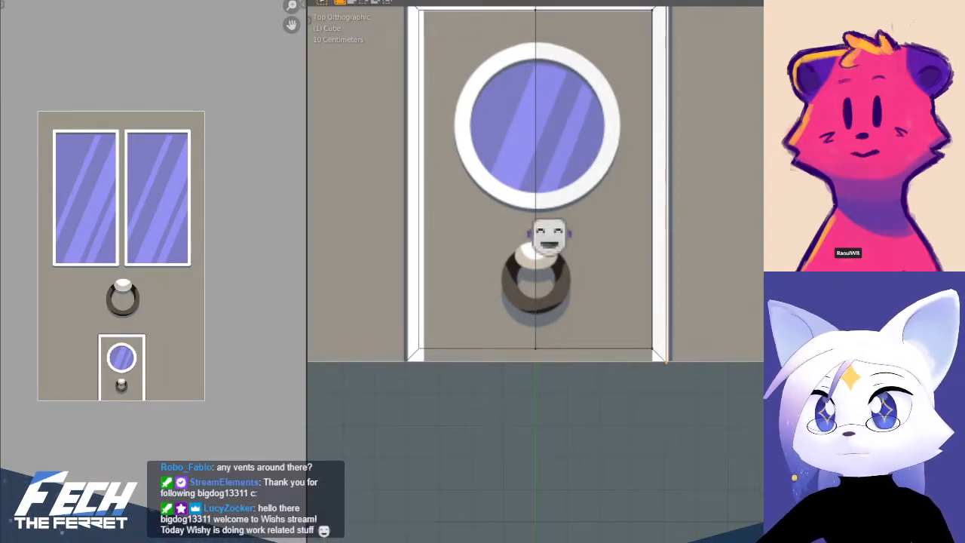
# - Move the frame's outer bottom corner about 0.044 m up along Y to level it with the inner corner
pyautogui.press('g')
pyautogui.press('y')
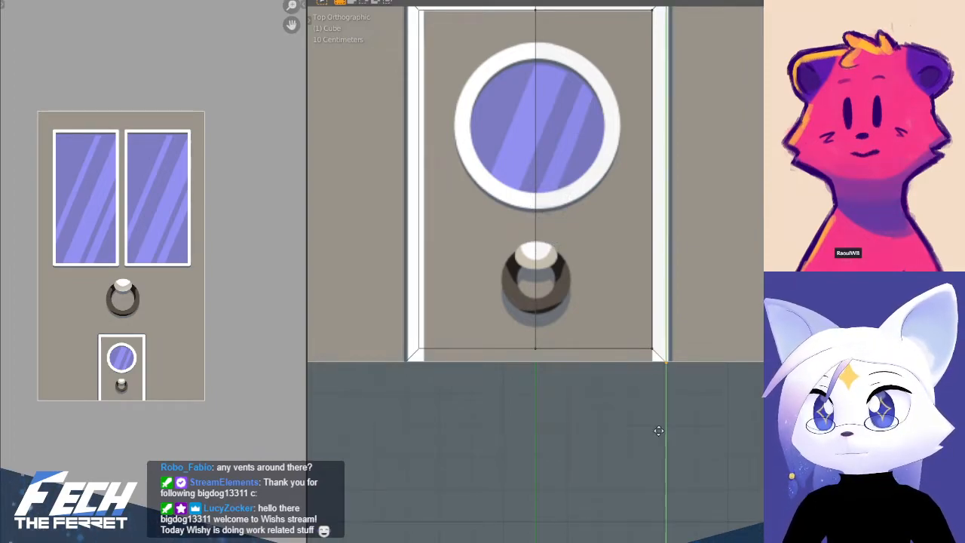
pyautogui.click(652, 346)
pyautogui.keyDown('shift'); pyautogui.moveTo(533, 403); pyautogui.dragTo(537, 428, button='middle'); pyautogui.keyUp('shift')
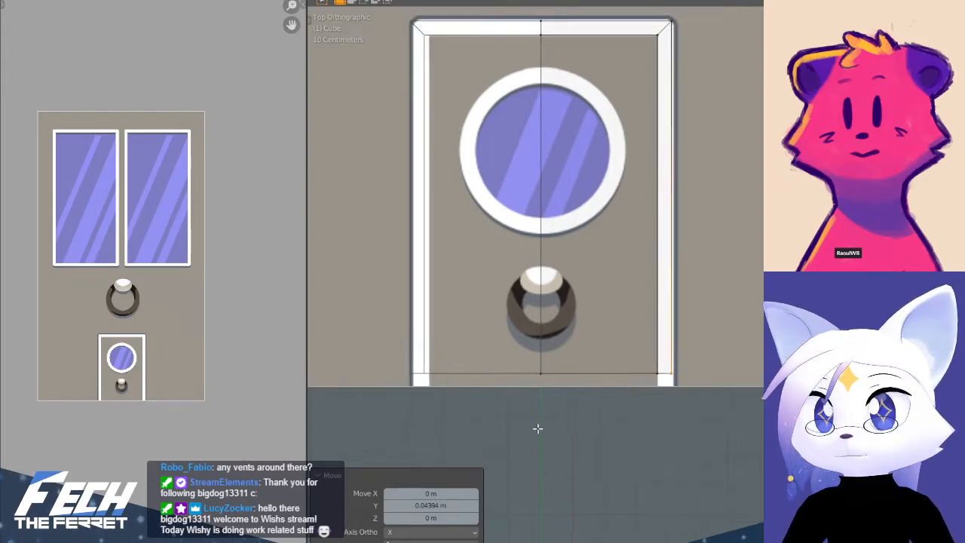
# - Move all bottom vertices of the small door frame about -0.041 m along Y to the reference image's lower edge
pyautogui.moveTo(595, 391); pyautogui.dragTo(720, 380)
pyautogui.press('y')
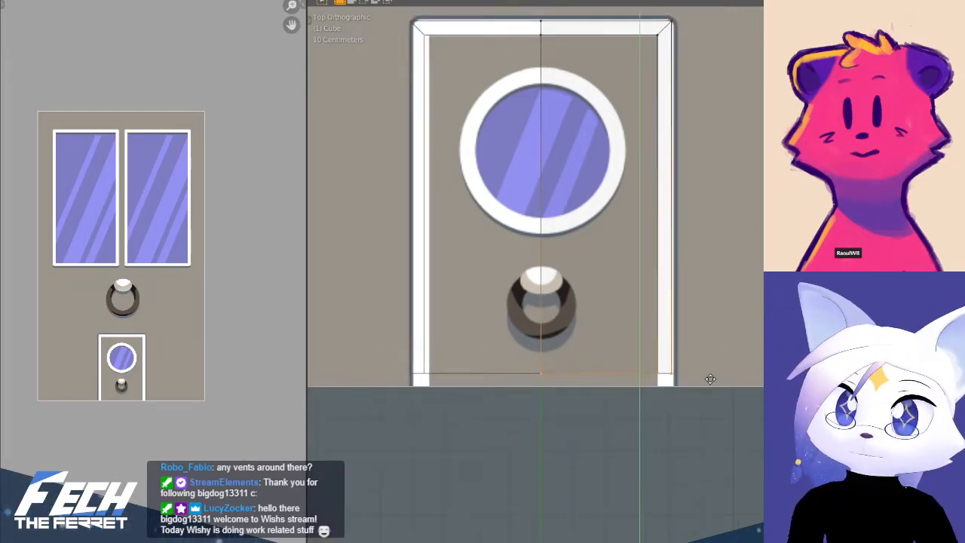
pyautogui.click(712, 391)
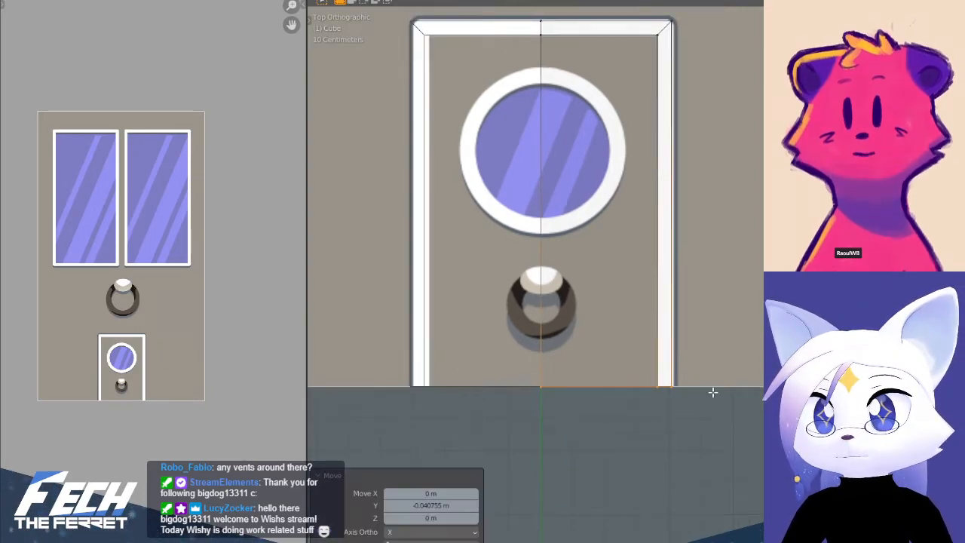
# - Select the large window's glass face and the top face loop of its frame, and scale them to 0.7 along Z
pyautogui.scroll(-3, 713, 400)
pyautogui.moveTo(646, 420); pyautogui.dragTo(564, 267, button='middle')
pyautogui.scroll(4, 619, 395)
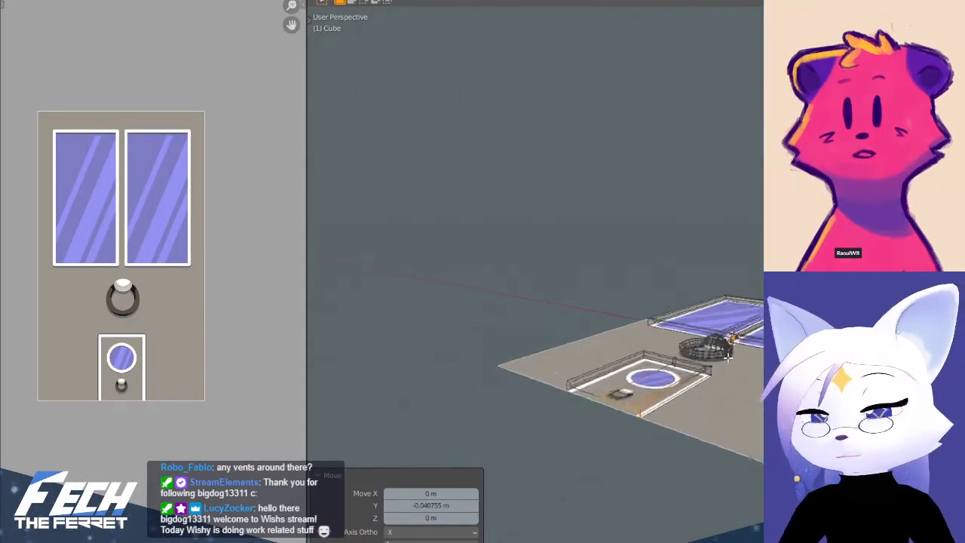
pyautogui.moveTo(711, 410); pyautogui.dragTo(592, 356, button='middle')
pyautogui.hotkey('alt', 'z')
pyautogui.scroll(-4, 638, 282)
pyautogui.press('3')
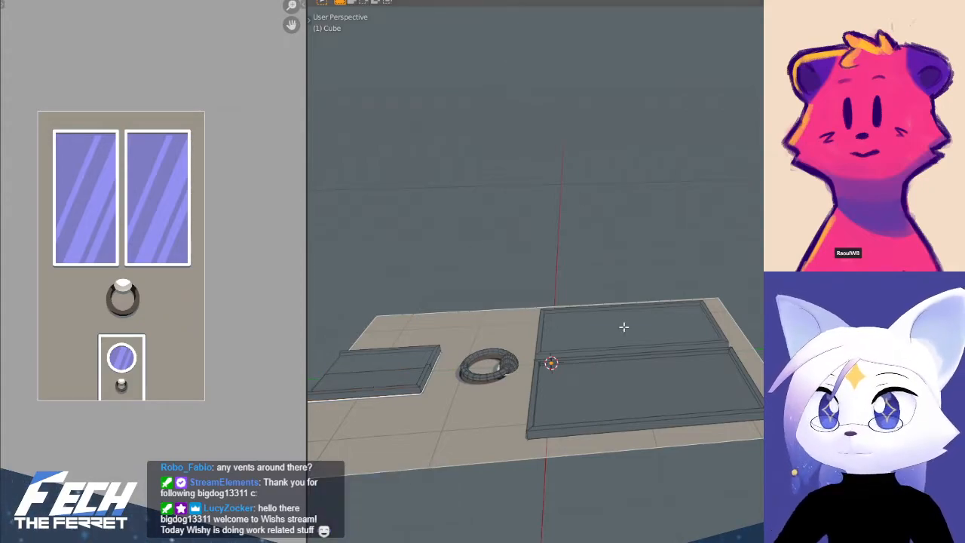
pyautogui.click(587, 379)
pyautogui.scroll(3, 539, 333)
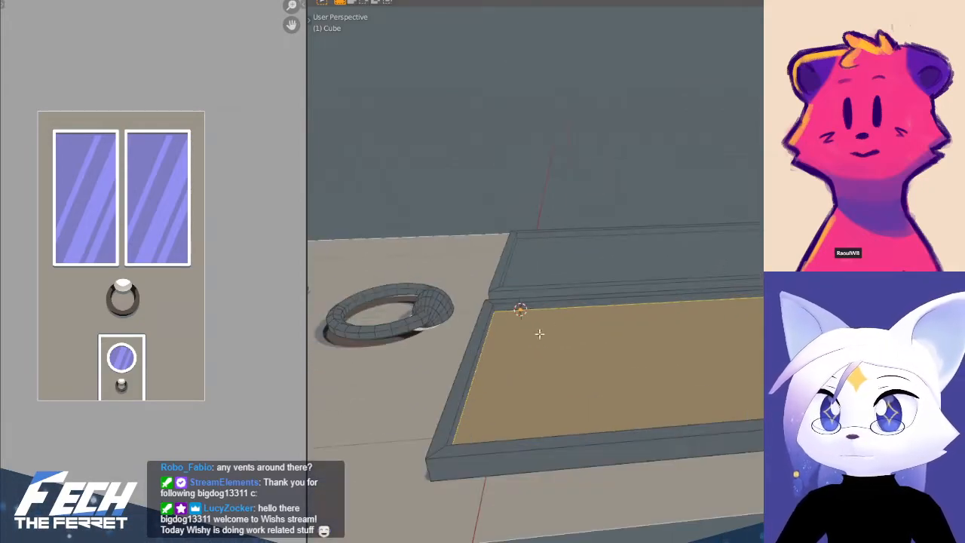
pyautogui.keyDown('alt'); pyautogui.keyDown('shift'); pyautogui.click(433, 452); pyautogui.keyUp('shift'); pyautogui.keyUp('alt')
pyautogui.press('KP_3')
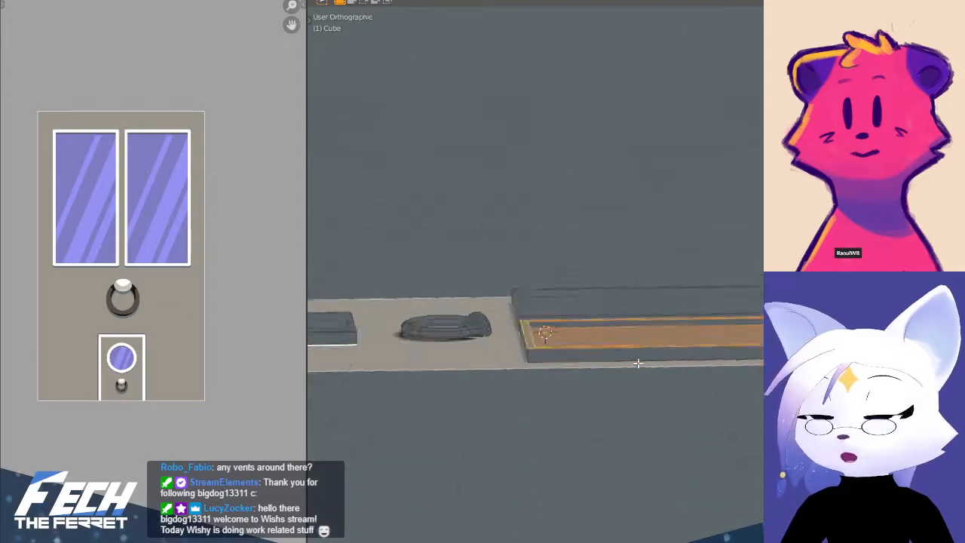
pyautogui.hotkey('shift', 'z')
pyautogui.scroll(3, 755, 342)
pyautogui.keyDown('shift'); pyautogui.moveTo(758, 301); pyautogui.dragTo(701, 260, button='middle'); pyautogui.keyUp('shift')
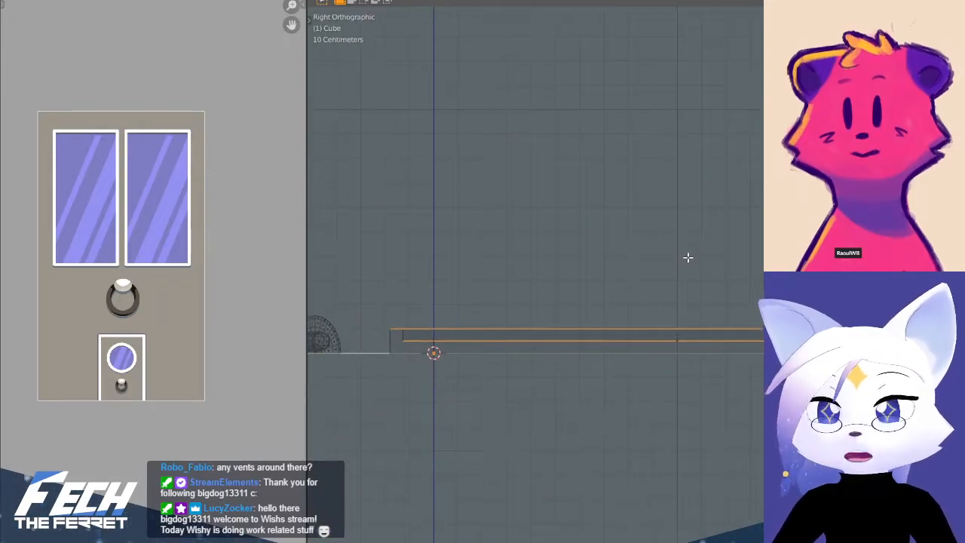
pyautogui.click(728, 269)
pyautogui.press('s')
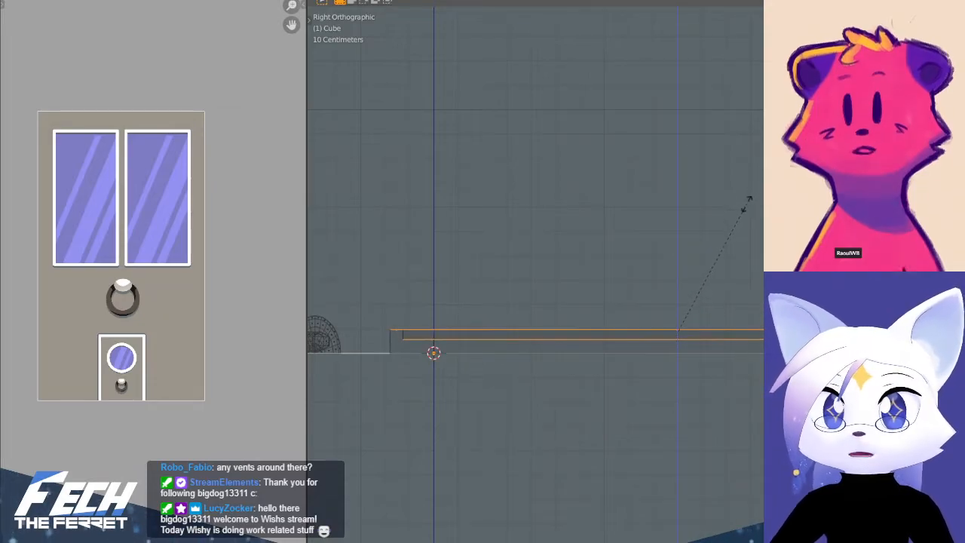
pyautogui.click(733, 228)
# - Lower the selected window glass and frame top by about 0.0195 m along Z
pyautogui.press('s')
pyautogui.press('z')
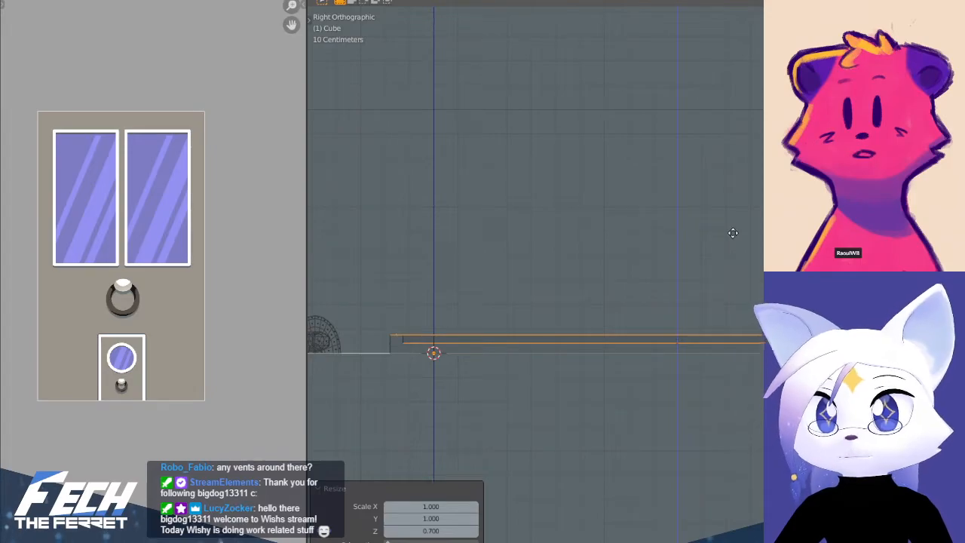
pyautogui.click(732, 233)
# - Select the small door's inner panel face and examine its depth within the frame from the side
pyautogui.scroll(-5, 618, 275)
pyautogui.keyDown('shift'); pyautogui.moveTo(556, 258); pyautogui.dragTo(605, 245, button='middle'); pyautogui.keyUp('shift')
pyautogui.keyDown('shift'); pyautogui.moveTo(490, 285); pyautogui.dragTo(548, 273, button='middle'); pyautogui.keyUp('shift')
pyautogui.scroll(3, 563, 279)
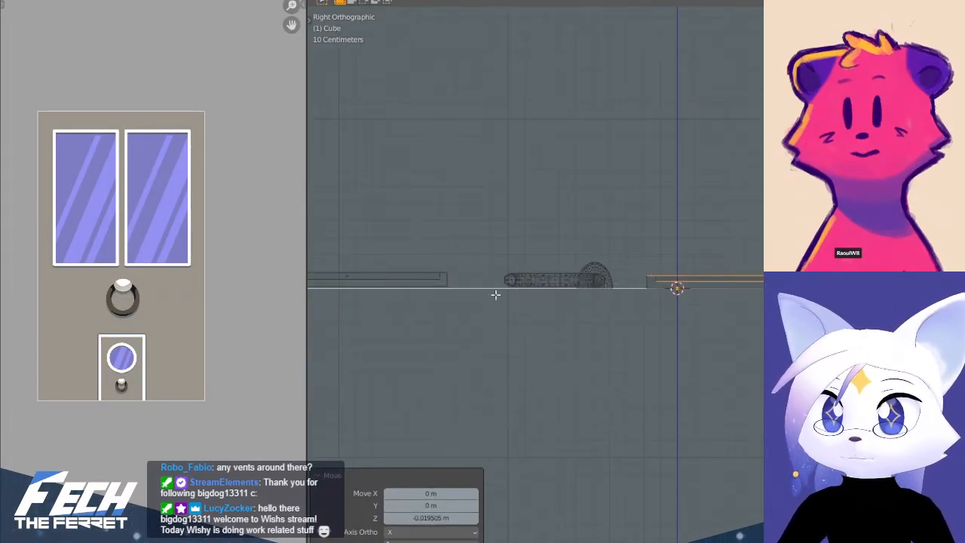
pyautogui.keyDown('shift'); pyautogui.moveTo(337, 258); pyautogui.dragTo(494, 269, button='middle'); pyautogui.keyUp('shift')
pyautogui.click(511, 288)
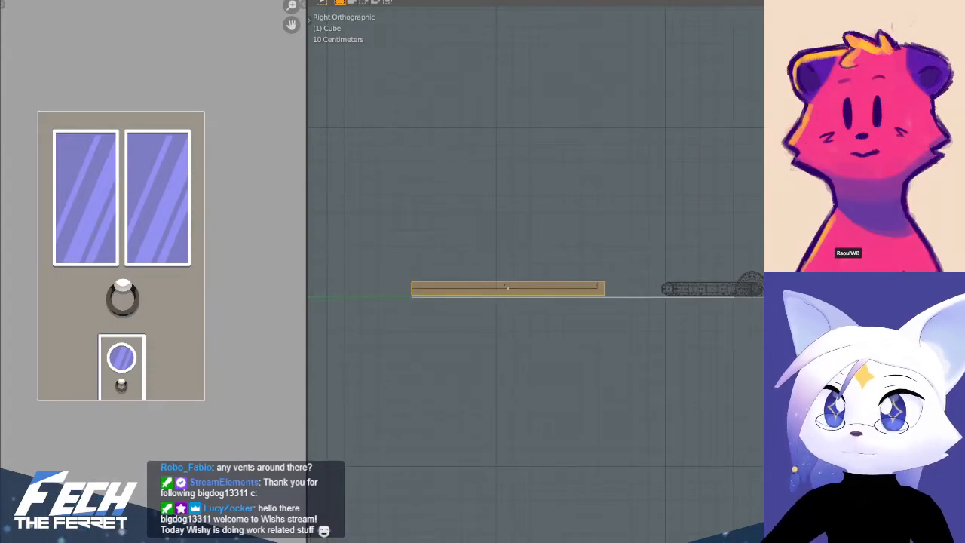
pyautogui.moveTo(506, 287); pyautogui.dragTo(608, 298, button='middle')
pyautogui.click(482, 151)
pyautogui.hotkey('shift', 'z')
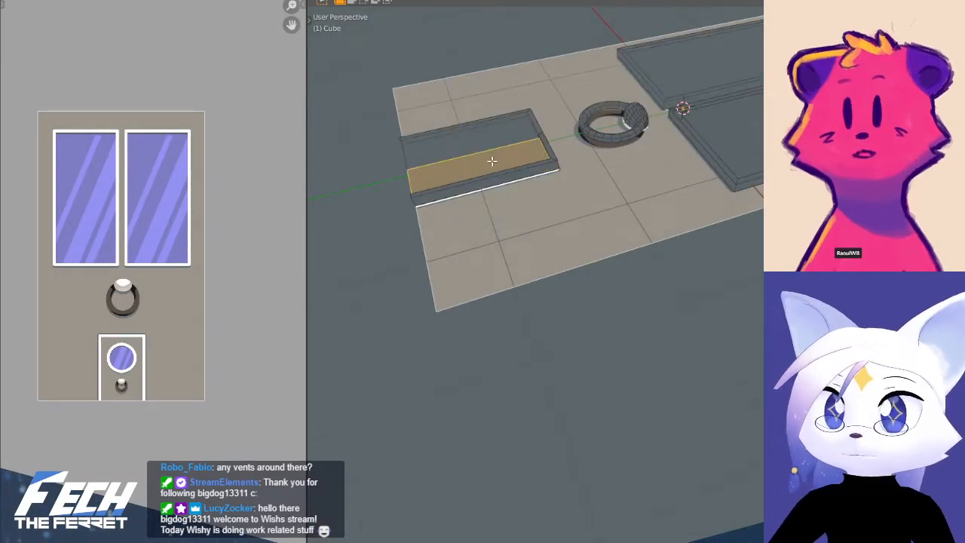
pyautogui.moveTo(484, 151)
pyautogui.mouseDown(button='middle')
pyautogui.moveTo(476, 217)
pyautogui.moveTo(549, 258)
pyautogui.moveTo(586, 257)
pyautogui.mouseUp(button='middle')
pyautogui.press('KP_3')
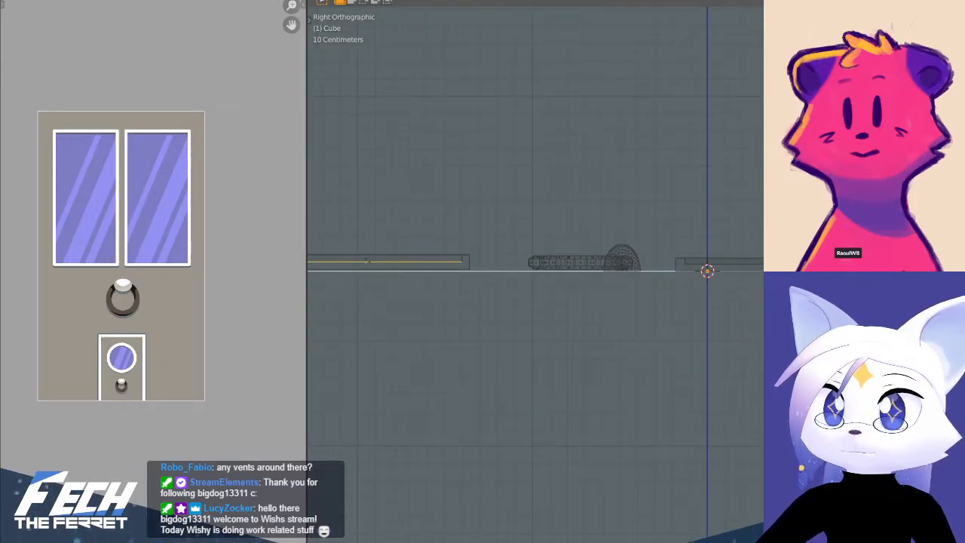
# - Compare the large window's frame and glass depths with the knocker and the small door frame in side view
pyautogui.scroll(6, 741, 251)
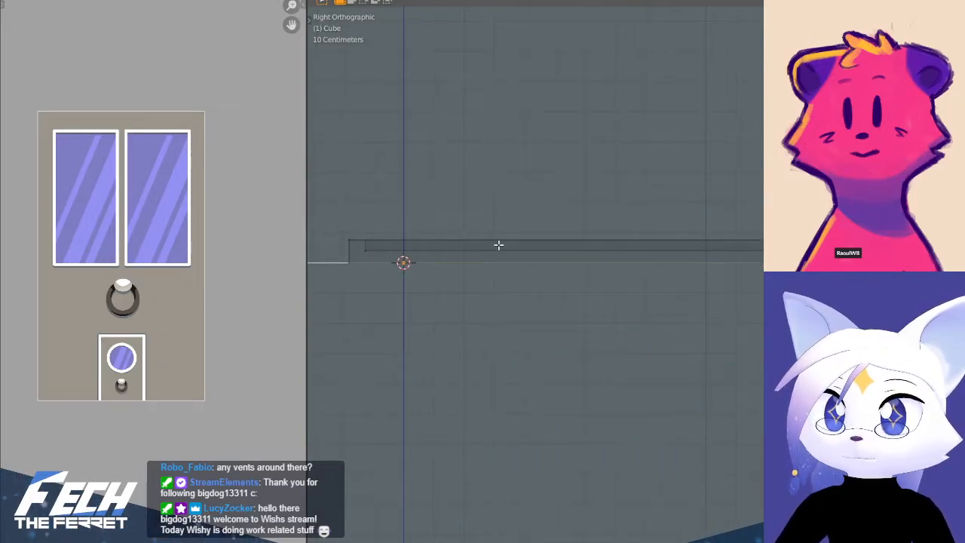
pyautogui.click(366, 249)
pyautogui.scroll(-5, 422, 224)
pyautogui.keyDown('shift'); pyautogui.moveTo(341, 225); pyautogui.dragTo(615, 228, button='middle'); pyautogui.keyUp('shift')
pyautogui.moveTo(395, 230); pyautogui.dragTo(603, 267)
pyautogui.keyDown('shift'); pyautogui.moveTo(717, 236); pyautogui.dragTo(517, 261, button='middle'); pyautogui.keyUp('shift')
pyautogui.scroll(4, 378, 243)
pyautogui.keyDown('shift'); pyautogui.moveTo(428, 229); pyautogui.dragTo(761, 231, button='middle'); pyautogui.keyUp('shift')
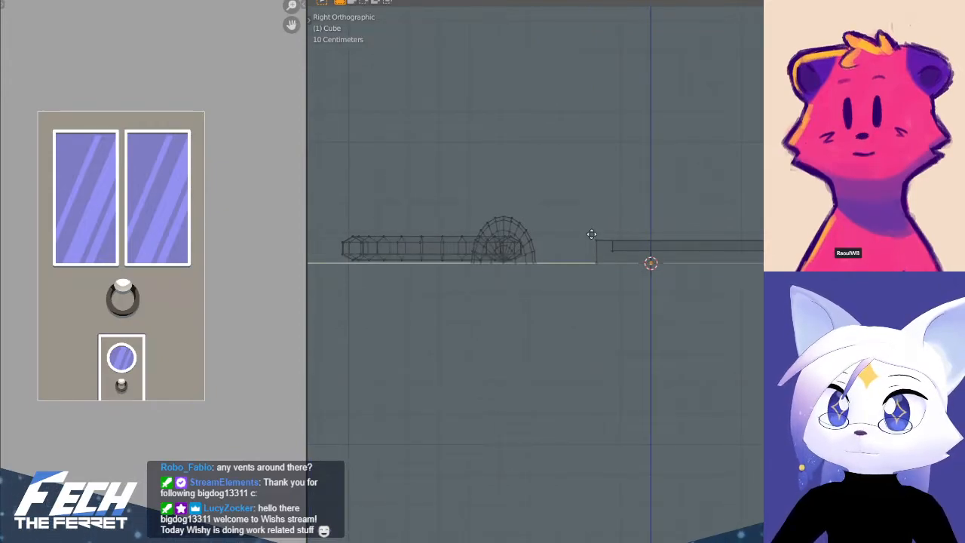
pyautogui.click(596, 239)
pyautogui.scroll(-6, 596, 238)
pyautogui.keyDown('shift'); pyautogui.moveTo(443, 310); pyautogui.dragTo(553, 288, button='middle'); pyautogui.keyUp('shift')
pyautogui.click(519, 173)
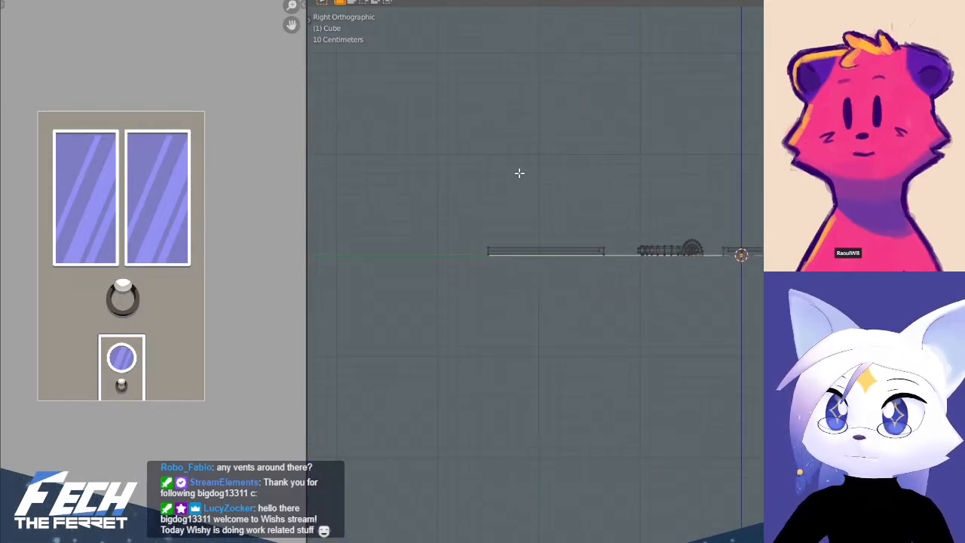
# - Inspect the whole door and the small door area from above, ending in Edit Mode
pyautogui.moveTo(529, 200); pyautogui.dragTo(588, 271, button='middle')
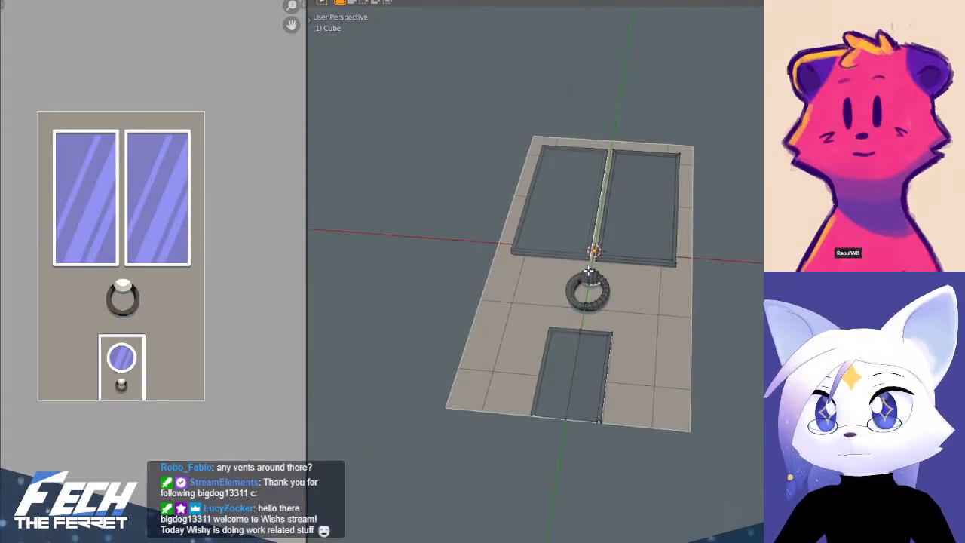
pyautogui.scroll(1, 610, 339)
pyautogui.keyDown('shift'); pyautogui.moveTo(610, 294); pyautogui.dragTo(547, 267, button='middle'); pyautogui.keyUp('shift')
pyautogui.press('KP_7')
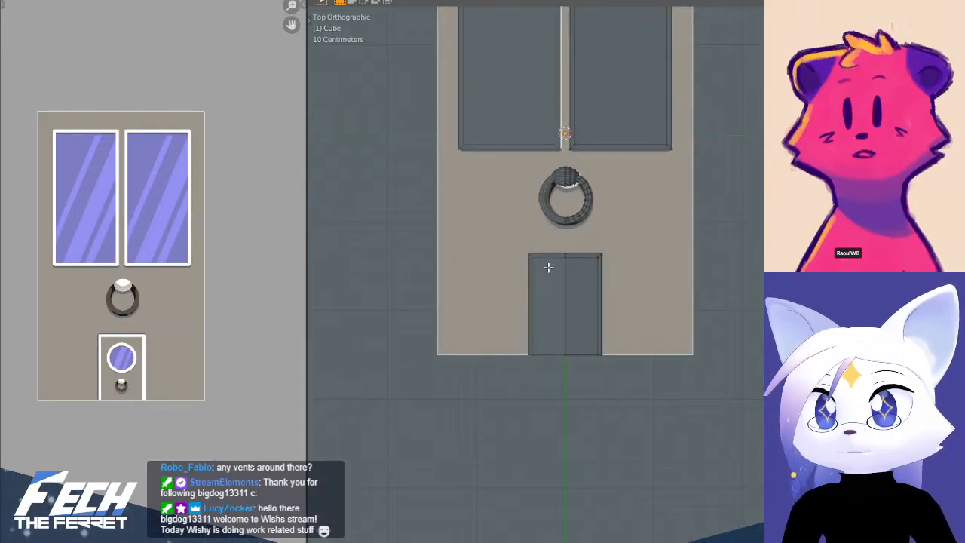
pyautogui.keyDown('shift'); pyautogui.moveTo(636, 120); pyautogui.dragTo(642, 241, button='middle'); pyautogui.keyUp('shift')
pyautogui.hotkey('ctrl', 'Tab')
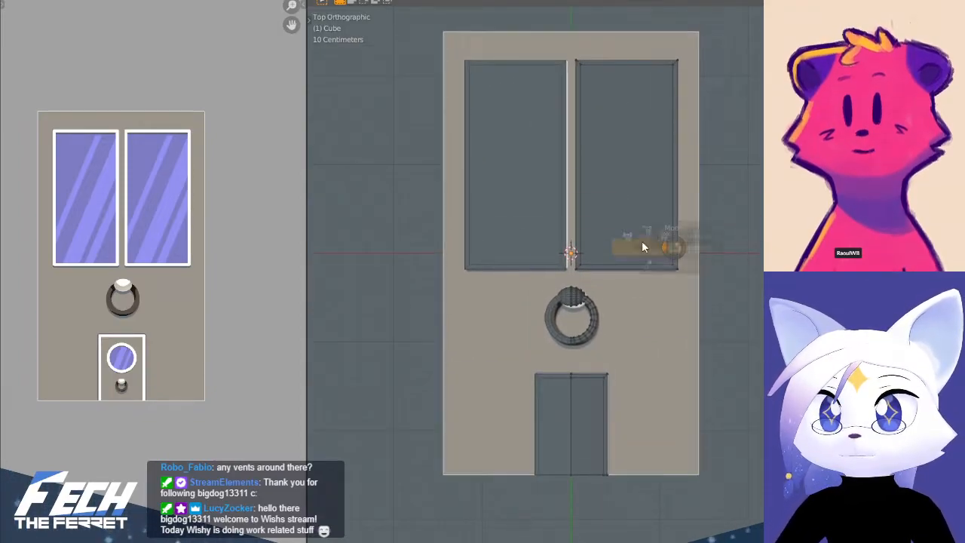
pyautogui.keyDown('shift'); pyautogui.moveTo(754, 297); pyautogui.dragTo(749, 258, button='middle'); pyautogui.keyUp('shift')
pyautogui.hotkey('ctrl', 'Tab')
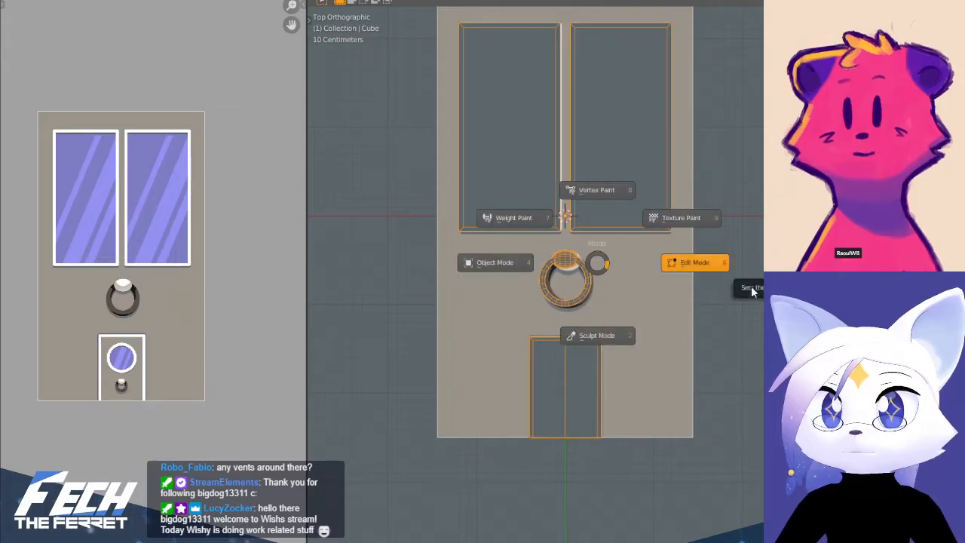
pyautogui.click(751, 288)
pyautogui.scroll(2, 666, 332)
pyautogui.keyDown('shift'); pyautogui.moveTo(567, 334); pyautogui.dragTo(625, 214, button='middle'); pyautogui.keyUp('shift')
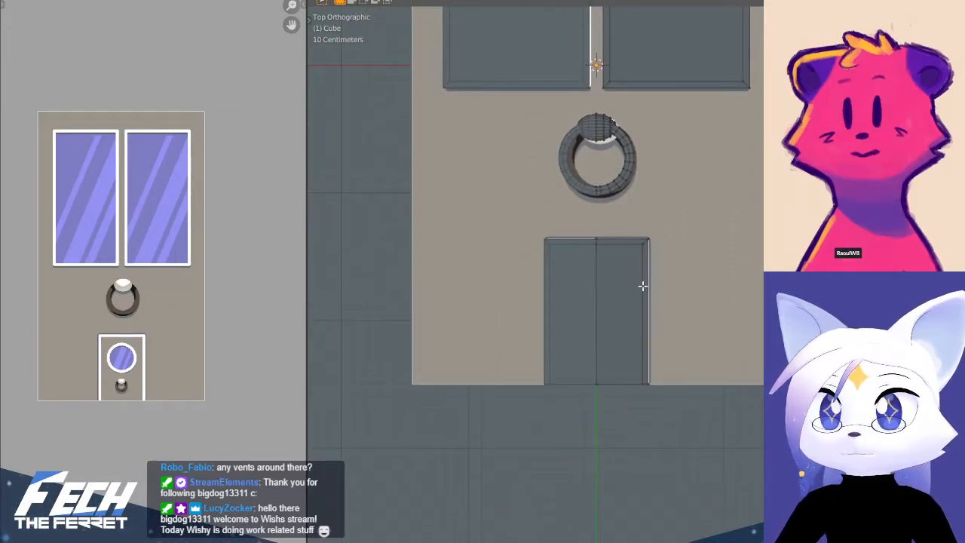
pyautogui.press('KP_3')
pyautogui.press('KP_7')
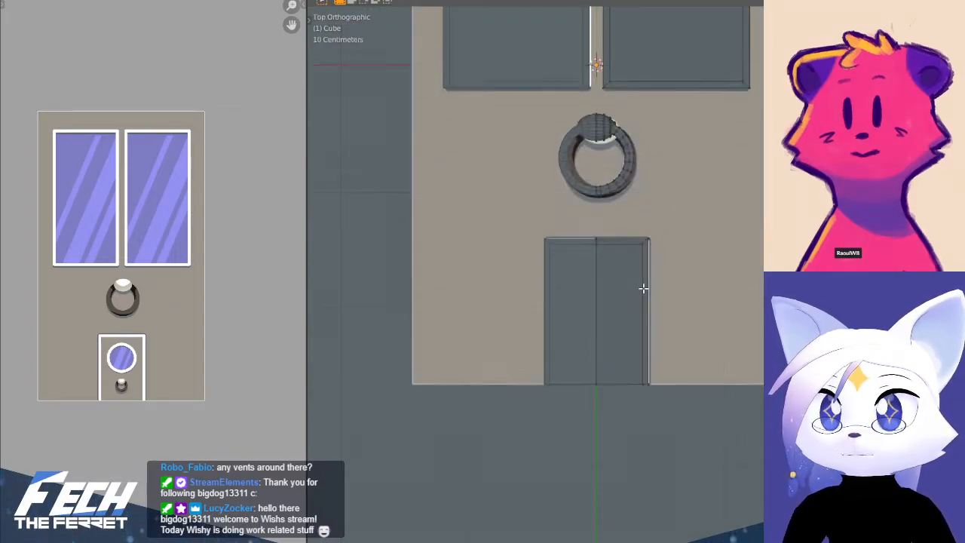
pyautogui.keyDown('shift'); pyautogui.moveTo(628, 281); pyautogui.dragTo(625, 306, button='middle'); pyautogui.keyUp('shift')
pyautogui.hotkey('shift', 'a')
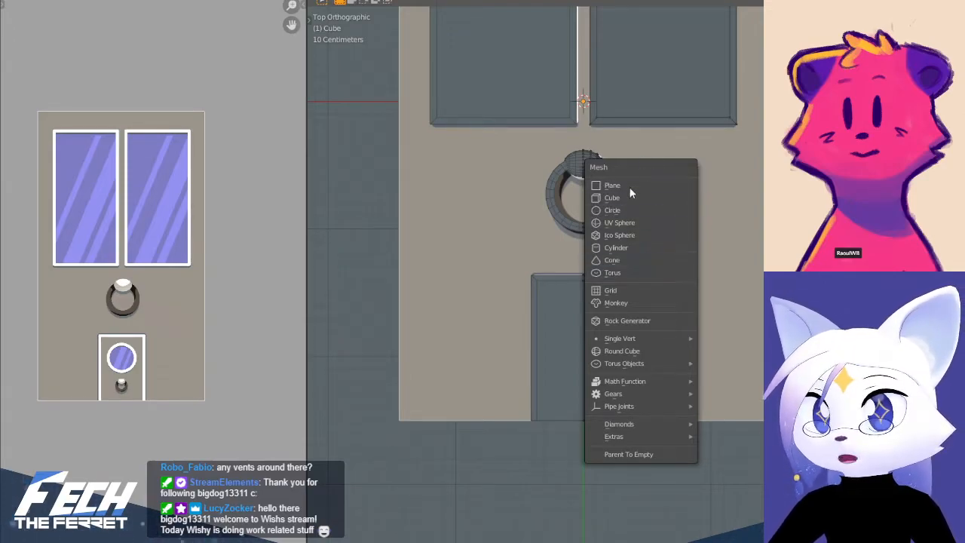
pyautogui.click(612, 210)
pyautogui.scroll(-5, 648, 188)
pyautogui.press('z')
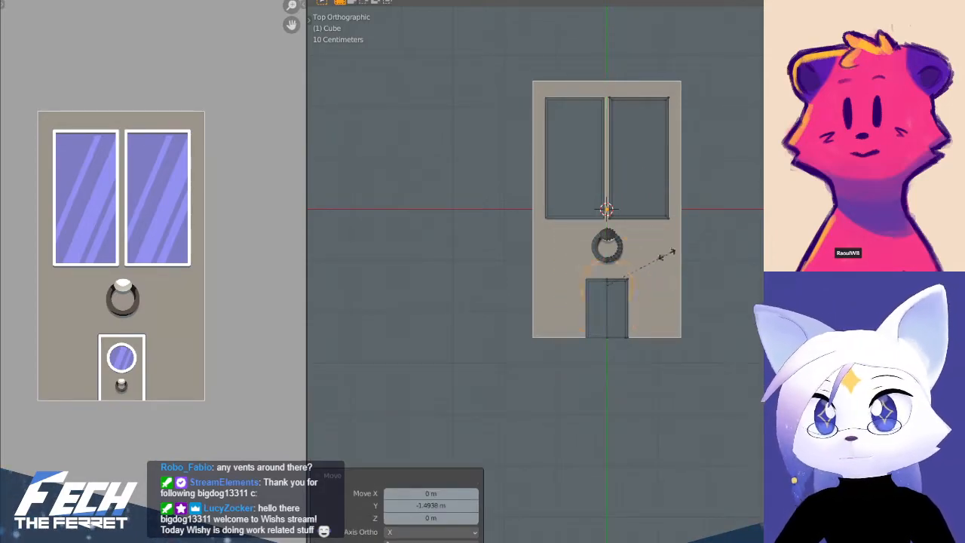
pyautogui.click(663, 255)
pyautogui.press('KP_3')
pyautogui.scroll(5, 676, 240)
pyautogui.press('g')
pyautogui.press('z')
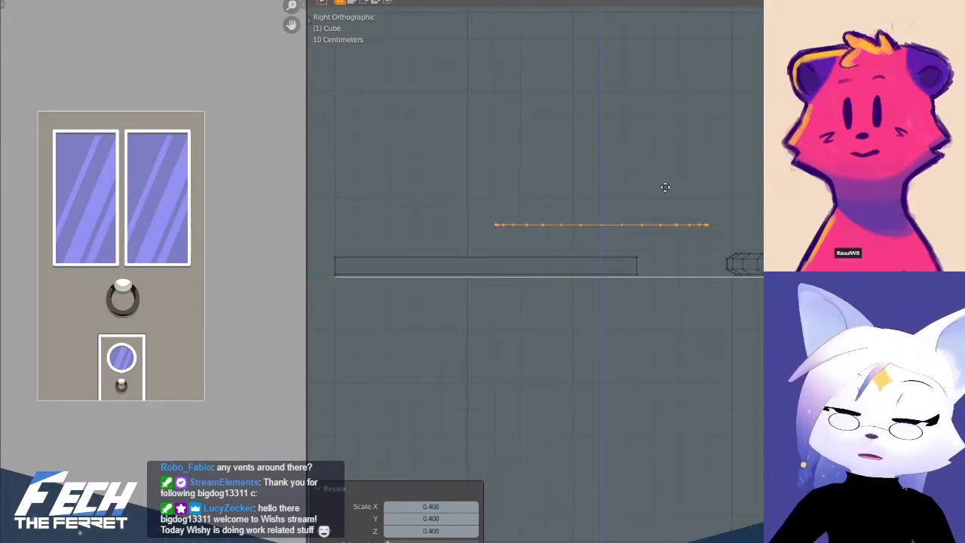
pyautogui.press('Escape')
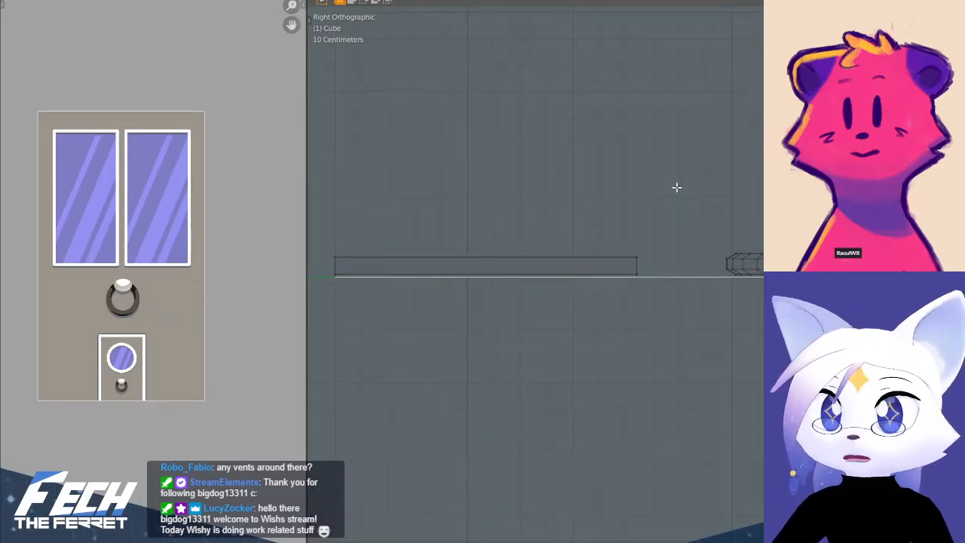
# - Add a mesh circle with 24 vertices and scale it to 0.3
pyautogui.moveTo(676, 187); pyautogui.dragTo(677, 225, button='middle')
pyautogui.hotkey('shift', 'a')
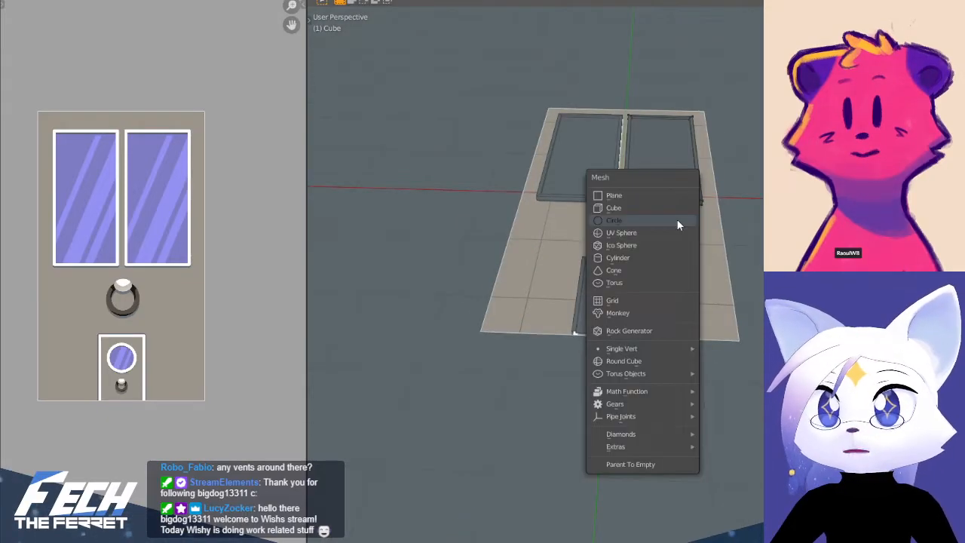
pyautogui.click(676, 221)
pyautogui.click(458, 426)
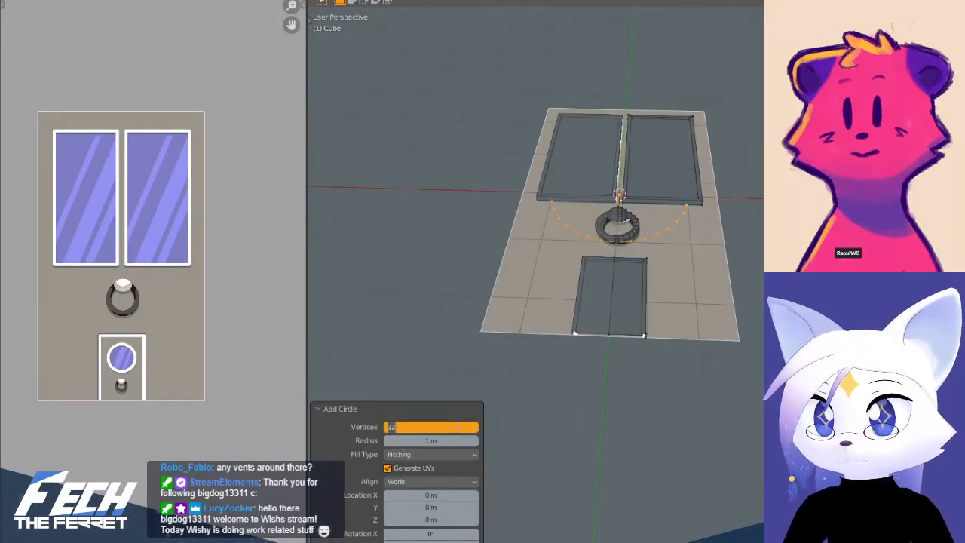
pyautogui.press('Return')
pyautogui.press('KP_7')
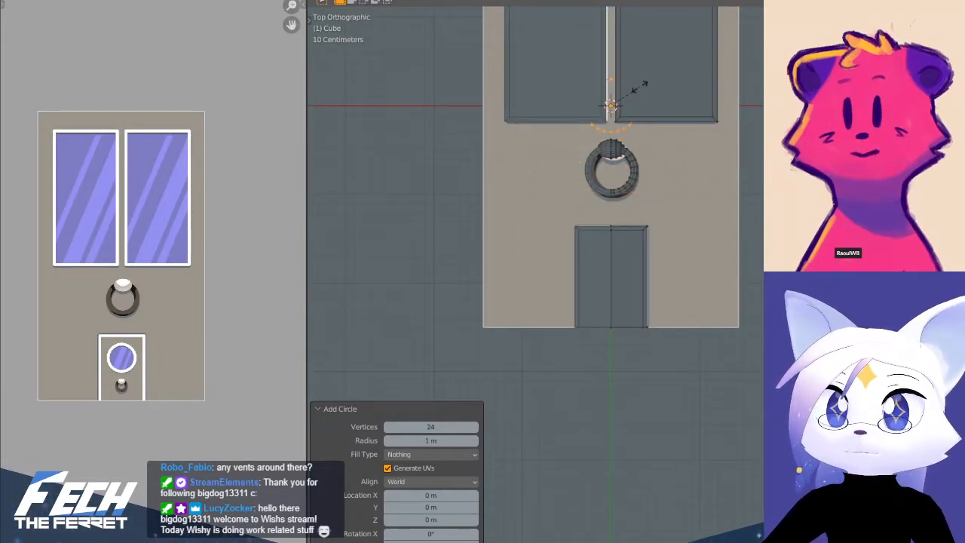
pyautogui.press('Return')
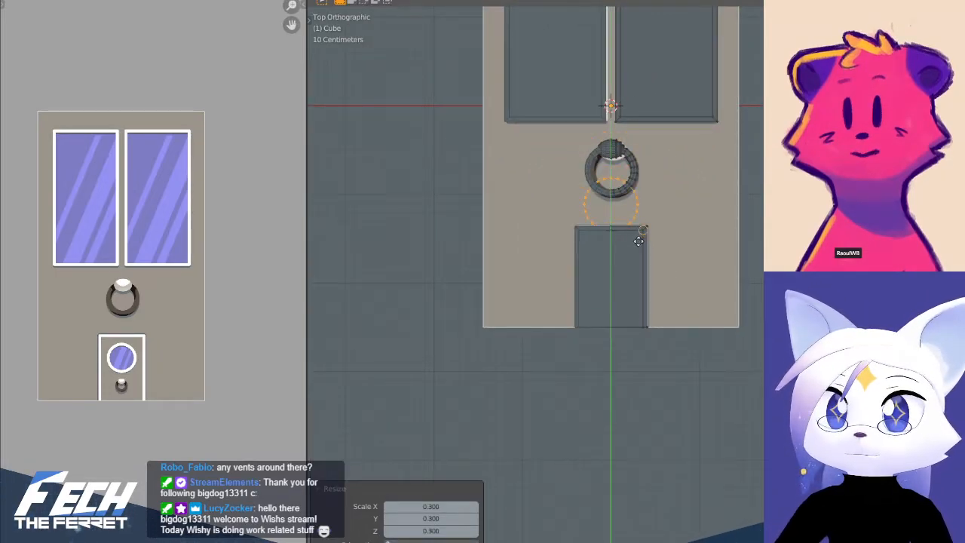
# - Move the circle down along Y onto the small door's round window in the reference image and scale it to 0.9
pyautogui.click(638, 242)
pyautogui.hotkey('shift', 'z')
pyautogui.scroll(5, 675, 189)
pyautogui.press('g')
pyautogui.press('y')
pyautogui.click(670, 300)
pyautogui.press('s')
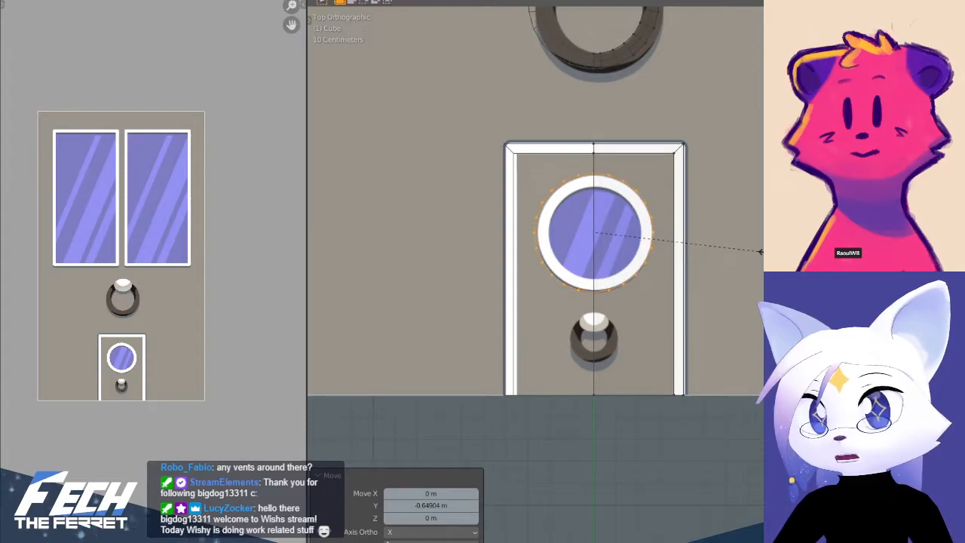
pyautogui.press('Return')
pyautogui.scroll(2, 724, 193)
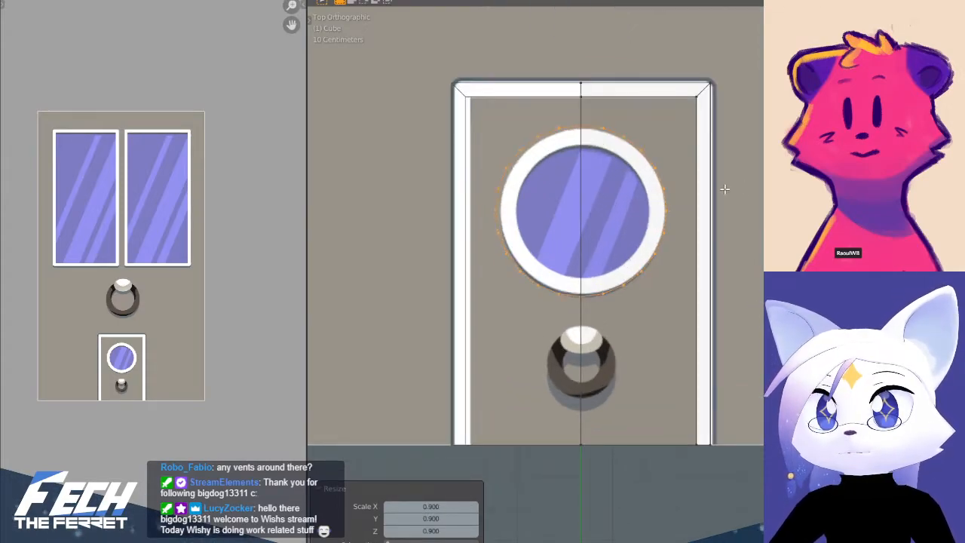
# - Fill the circle with a face and inset it about 0.2065 m to match the inner edge of the round window's white ring
pyautogui.press('KP_3')
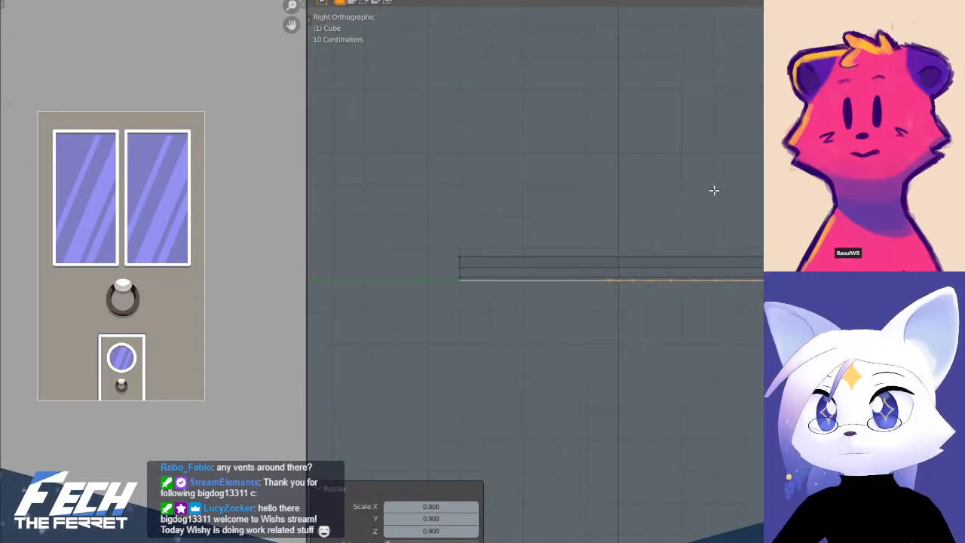
pyautogui.press('KP_7')
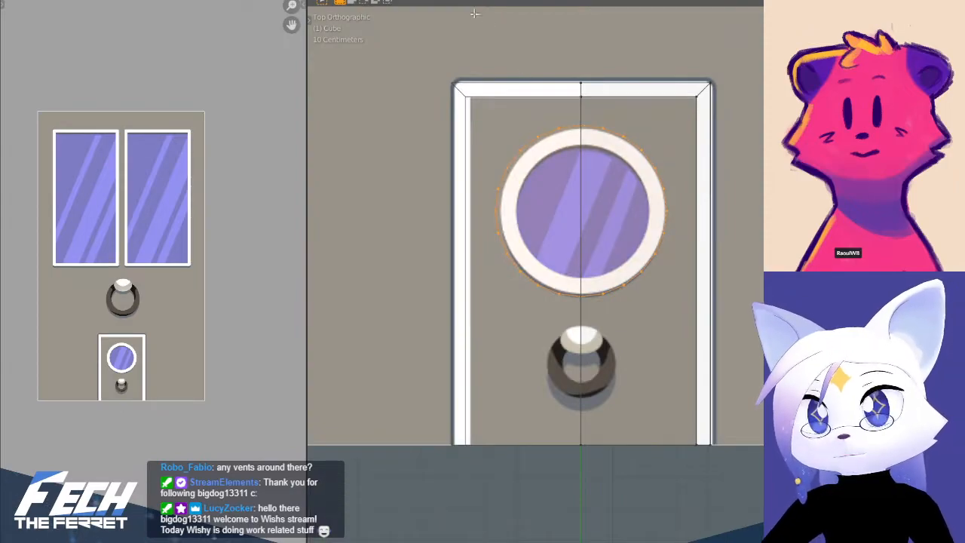
pyautogui.click(568, 240)
pyautogui.keyDown('shift'); pyautogui.moveTo(550, 183); pyautogui.dragTo(560, 233, button='middle'); pyautogui.keyUp('shift')
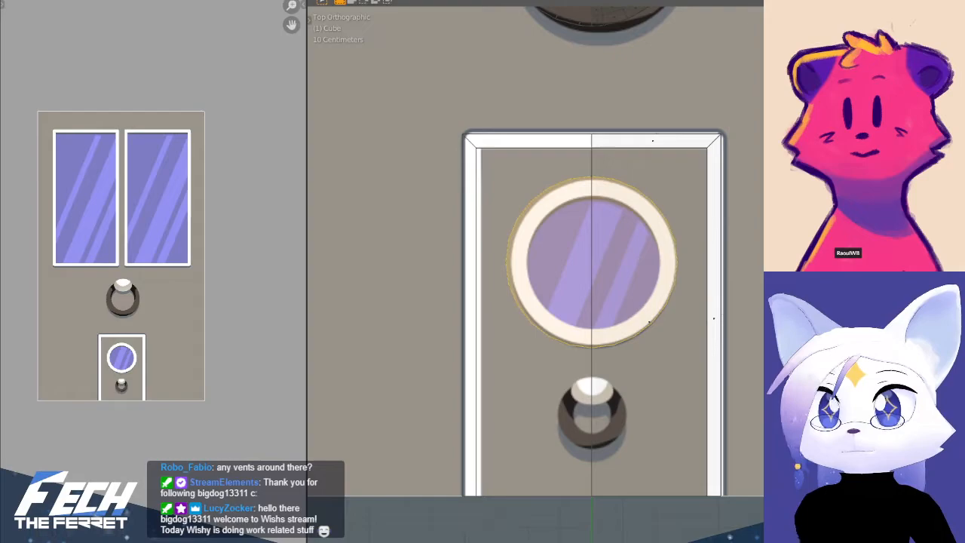
pyautogui.press('u')
pyautogui.press('i')
pyautogui.click(678, 305)
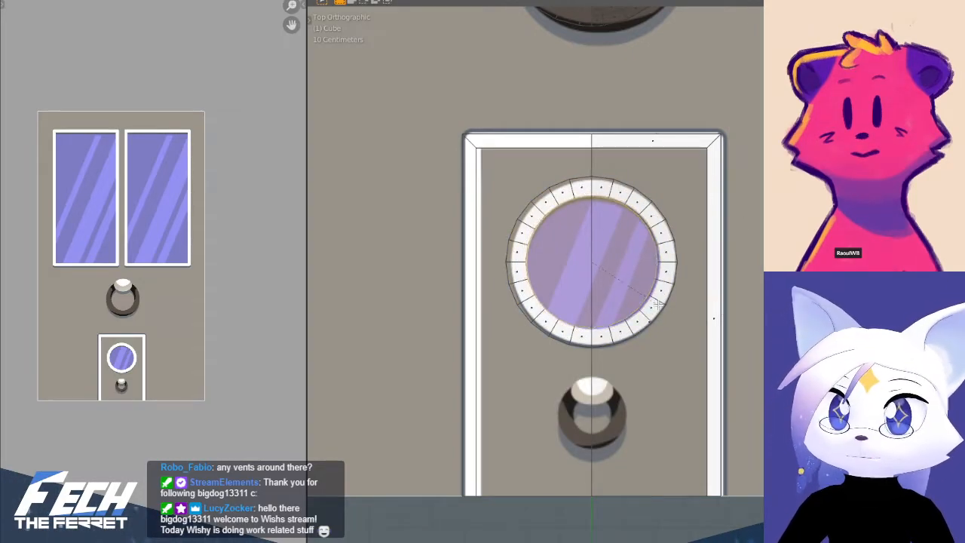
# - Select the full loop of ring faces around the round window's glass
pyautogui.moveTo(658, 303); pyautogui.dragTo(679, 309, button='middle')
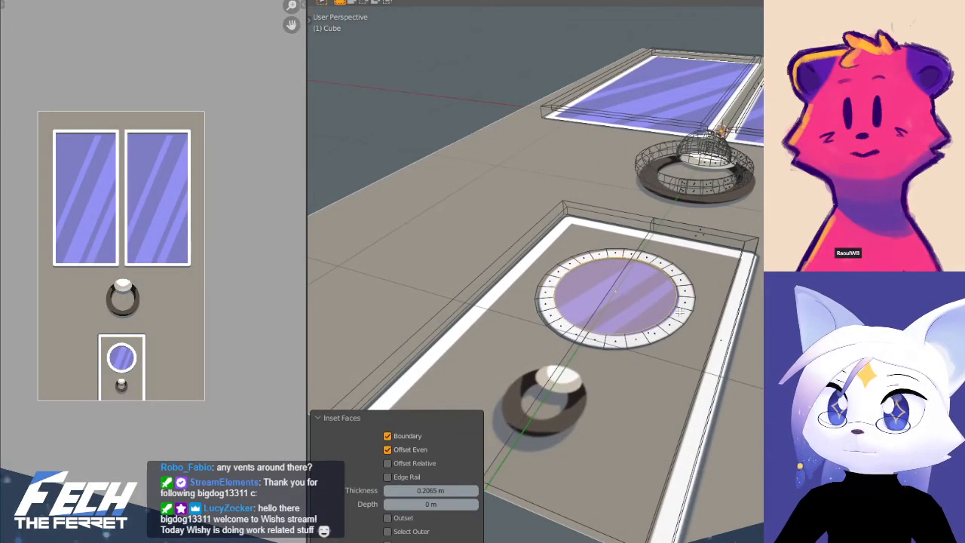
pyautogui.keyDown('alt'); pyautogui.click(665, 331); pyautogui.keyUp('alt')
pyautogui.scroll(2, 658, 249)
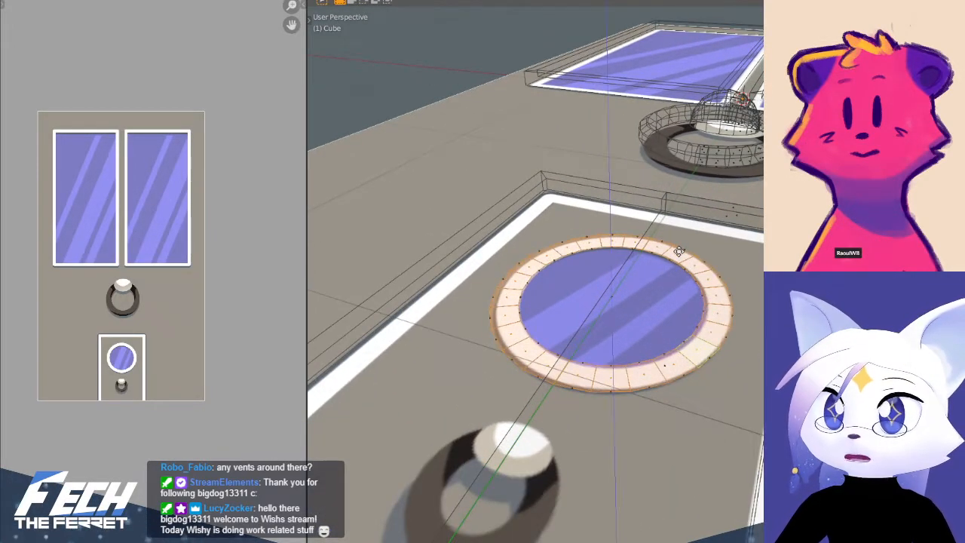
pyautogui.press('e')
pyautogui.rightClick(673, 247)
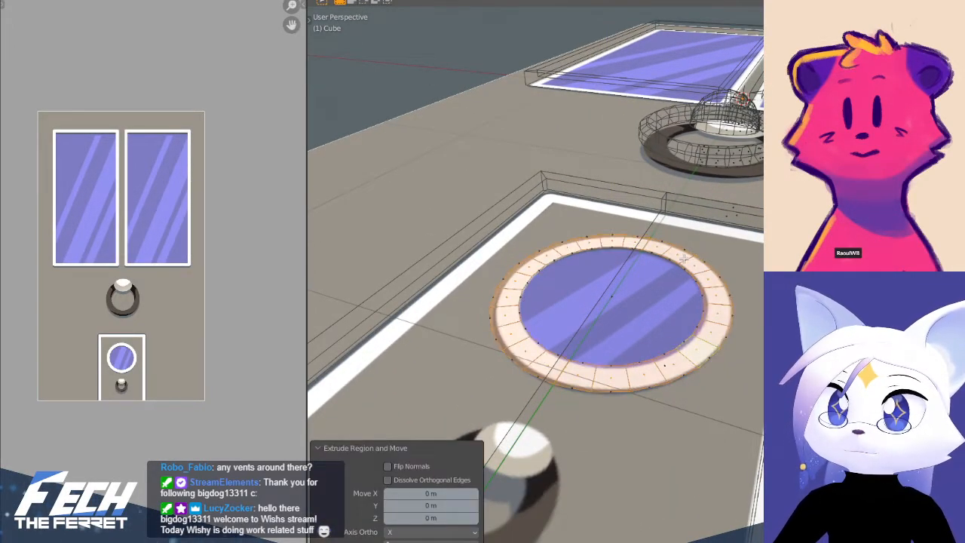
pyautogui.press('y')
pyautogui.press('z')
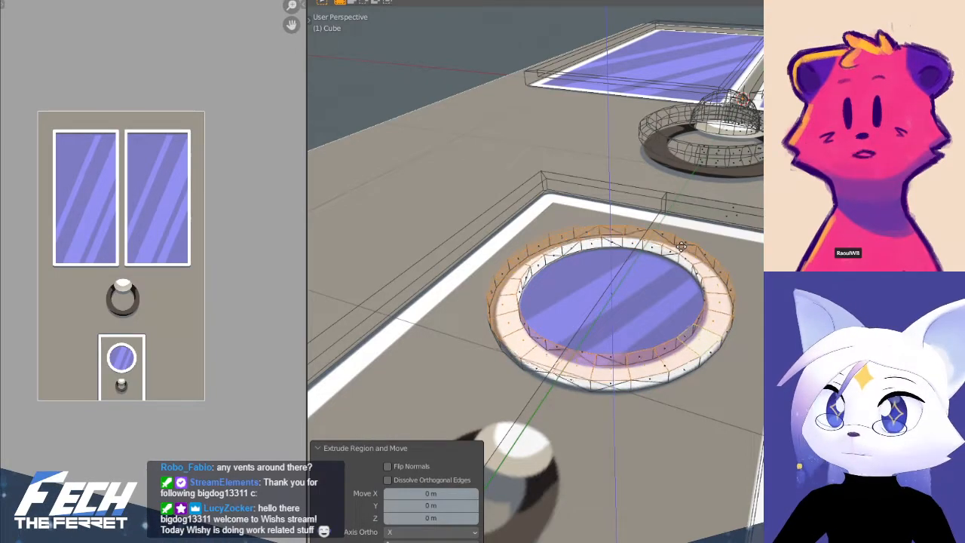
pyautogui.click(680, 245)
pyautogui.hotkey('ctrl', 'z')
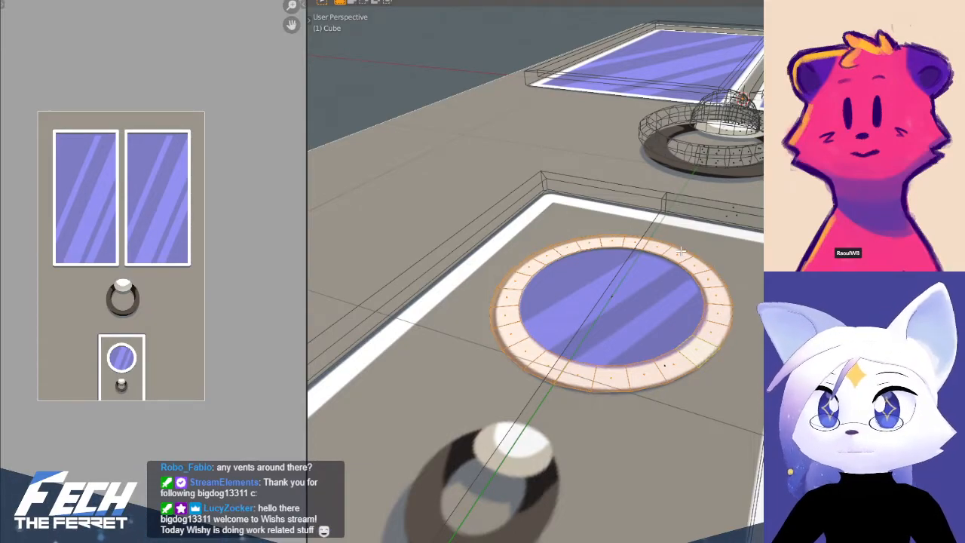
# - Extrude the selected ring faces upward along Z to form the round window's raised frame
pyautogui.press('e')
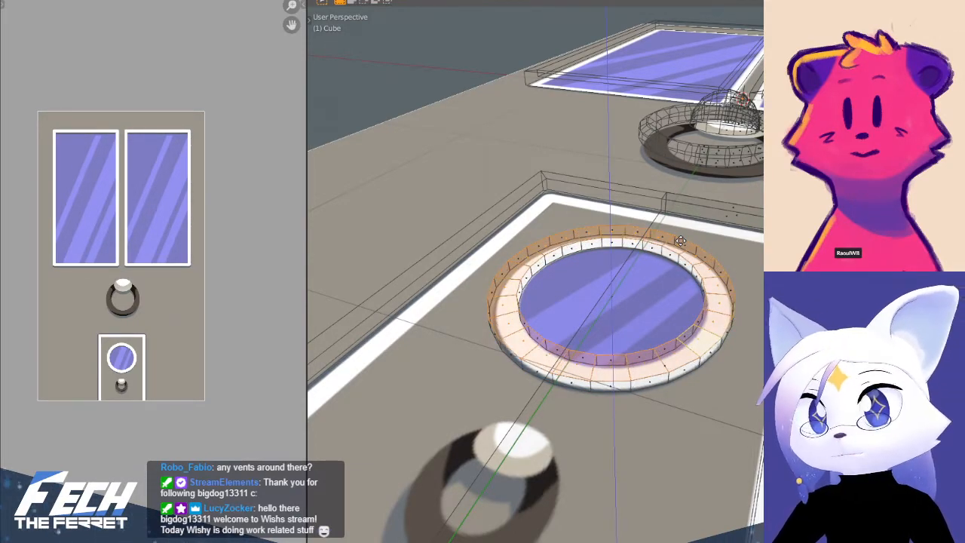
pyautogui.click(668, 241)
pyautogui.moveTo(668, 241); pyautogui.dragTo(663, 264, button='middle')
# - Select the lower inner edge loop around the round glass and raise it about 0.015 m along Z
pyautogui.press('2')
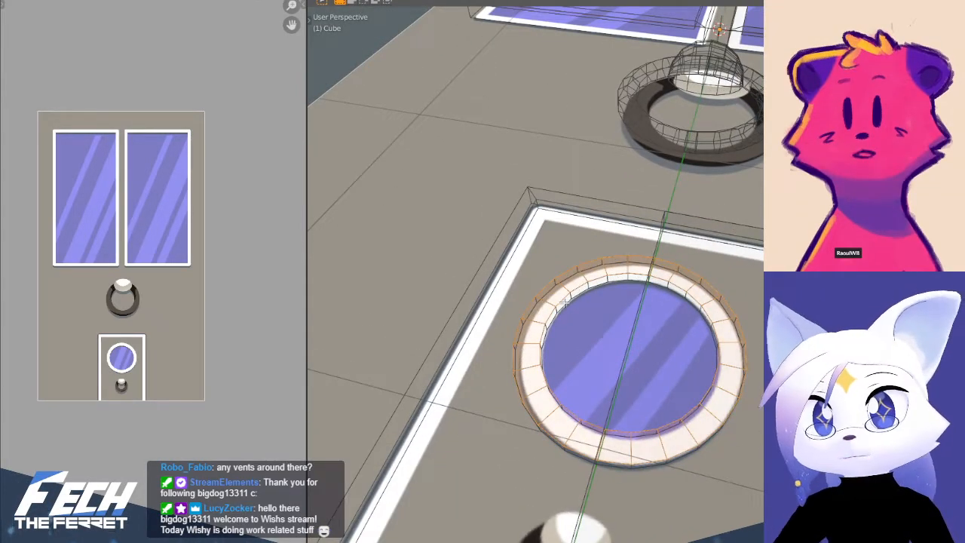
pyautogui.doubleClick(571, 303)
pyautogui.moveTo(680, 315); pyautogui.dragTo(683, 244, button='middle')
pyautogui.press('g')
pyautogui.press('z')
pyautogui.click(677, 258)
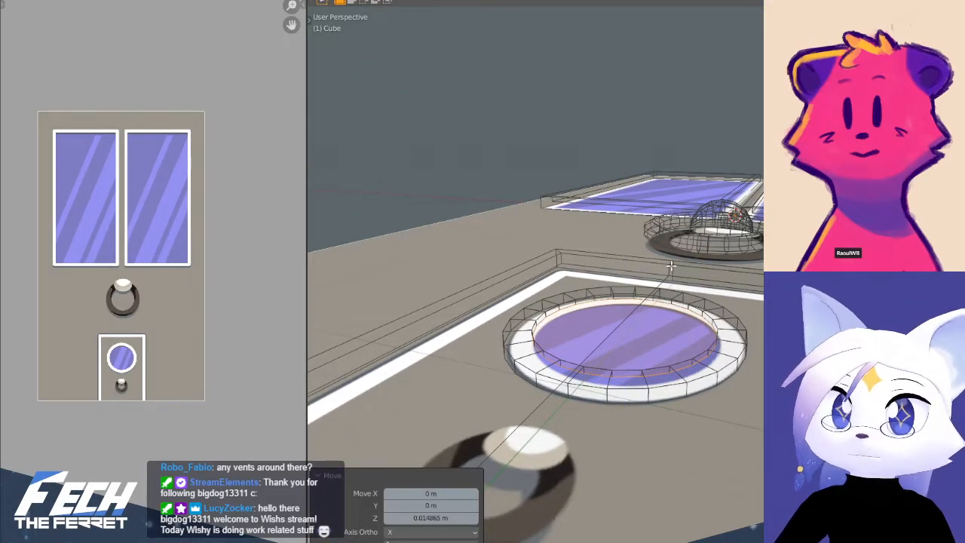
# - Leave Edit Mode and examine the round window's raised frame against the reference image
pyautogui.hotkey('ctrl', 'Tab')
pyautogui.click(407, 288)
pyautogui.scroll(-4, 603, 257)
pyautogui.hotkey('alt', 'z')
pyautogui.moveTo(644, 259)
pyautogui.mouseDown(button='middle')
pyautogui.moveTo(643, 283)
pyautogui.moveTo(642, 263)
pyautogui.mouseUp(button='middle')
pyautogui.hotkey('alt', 'z')
pyautogui.scroll(2, 623, 310)
pyautogui.click(630, 332)
pyautogui.scroll(2, 632, 326)
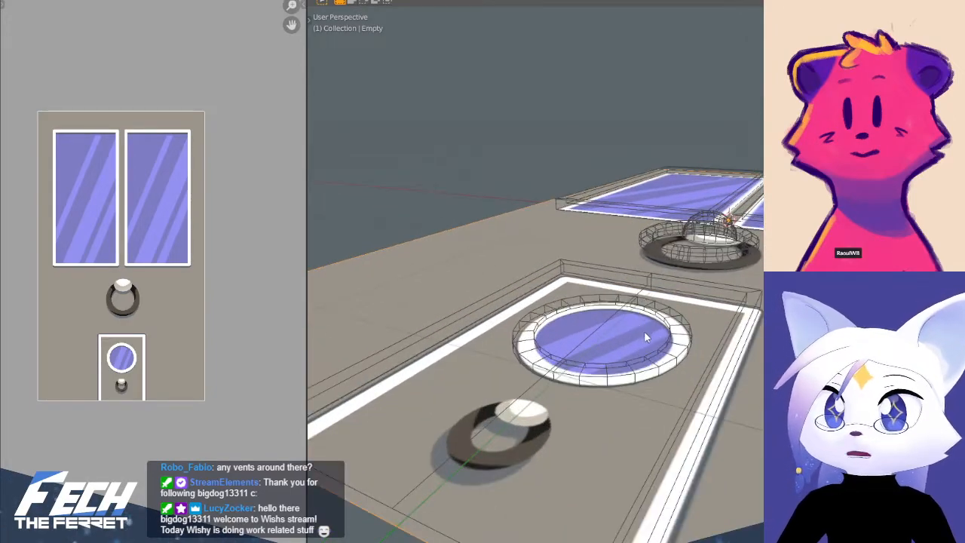
# - Reopen the door mesh for editing, select all linked geometry of the round window frame and raise it about 0.196 m along Z
pyautogui.scroll(1, 703, 359)
pyautogui.click(692, 360)
pyautogui.hotkey('ctrl', 'Tab')
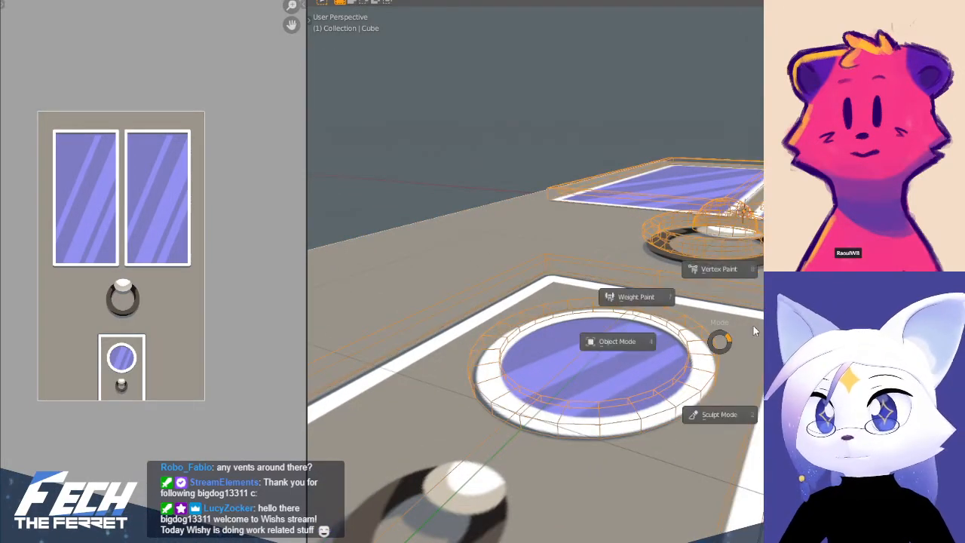
pyautogui.click(720, 340)
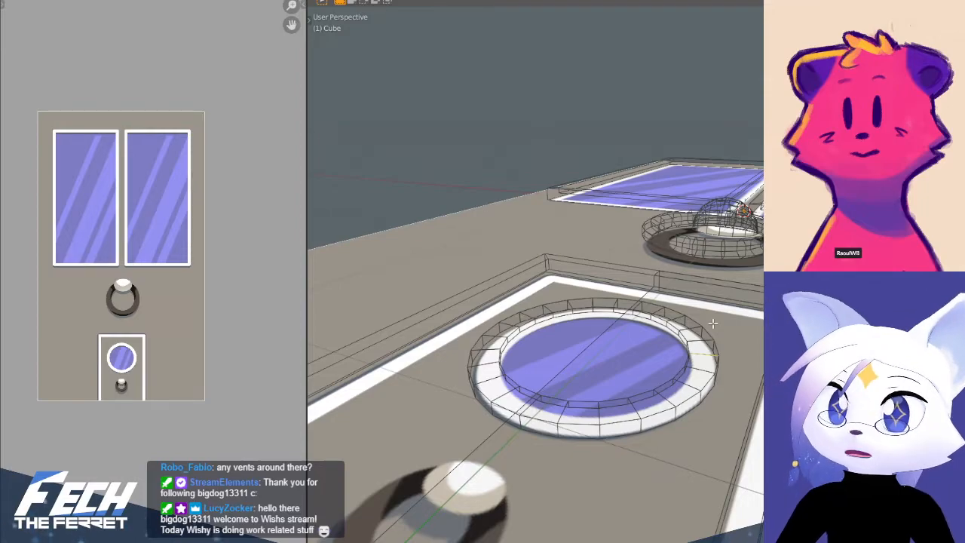
pyautogui.hotkey('ctrl', 'l')
pyautogui.scroll(-4, 712, 322)
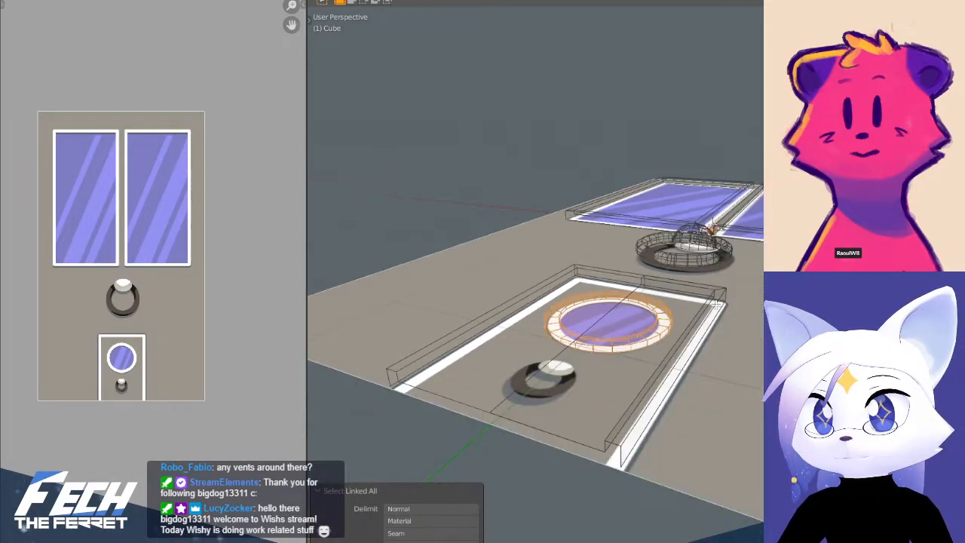
pyautogui.press('g')
pyautogui.press('z')
pyautogui.click(716, 259)
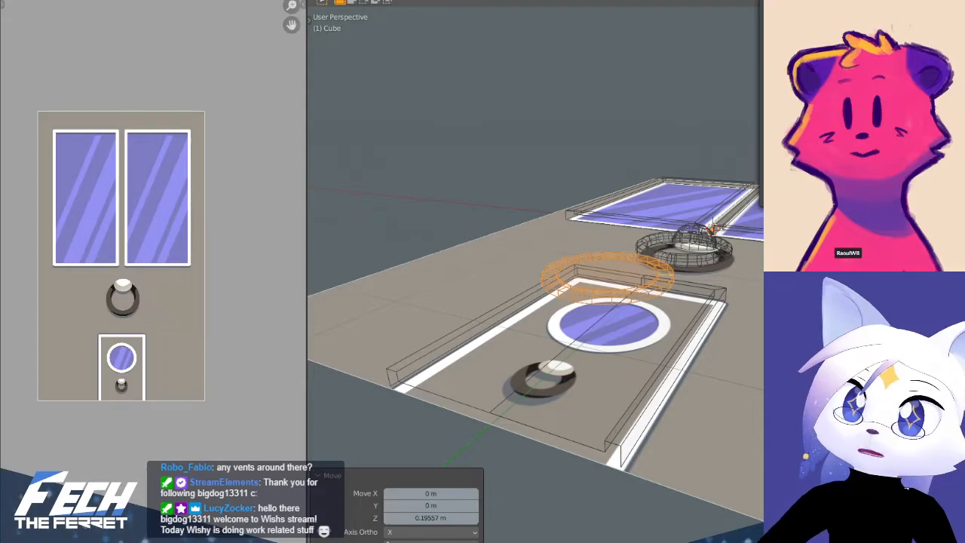
# - Lower the round window frame about 0.17 m along Z towards the small door's surface
pyautogui.press('KP_7')
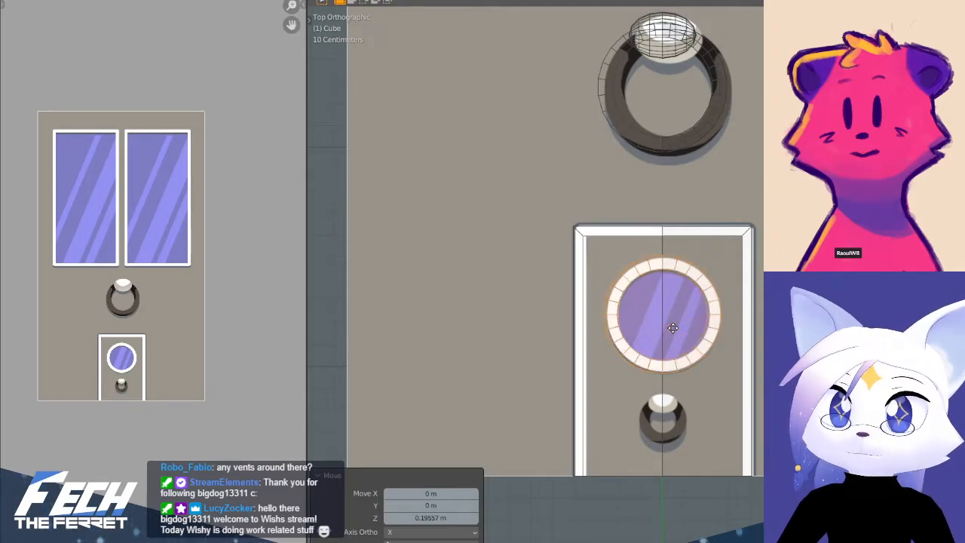
pyautogui.moveTo(712, 387); pyautogui.dragTo(700, 276, button='middle')
pyautogui.scroll(6, 699, 234)
pyautogui.scroll(-1, 697, 235)
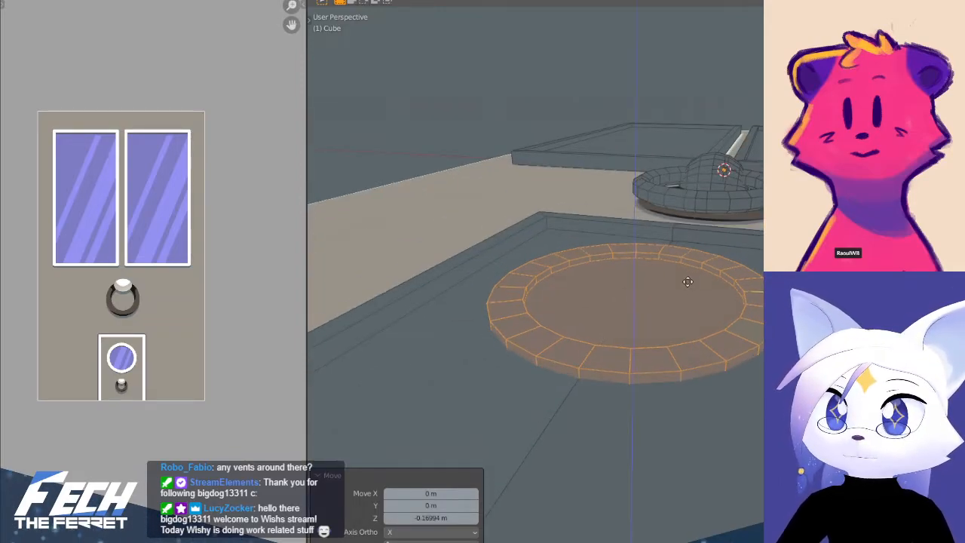
# - Examine the round window's placement on the small door in Object Mode, finishing in the top view
pyautogui.scroll(-6, 687, 281)
pyautogui.press('Tab')
pyautogui.moveTo(588, 362); pyautogui.dragTo(670, 427, button='middle')
pyautogui.scroll(-3, 670, 433)
pyautogui.keyDown('shift'); pyautogui.moveTo(614, 291); pyautogui.dragTo(642, 354, button='middle'); pyautogui.keyUp('shift')
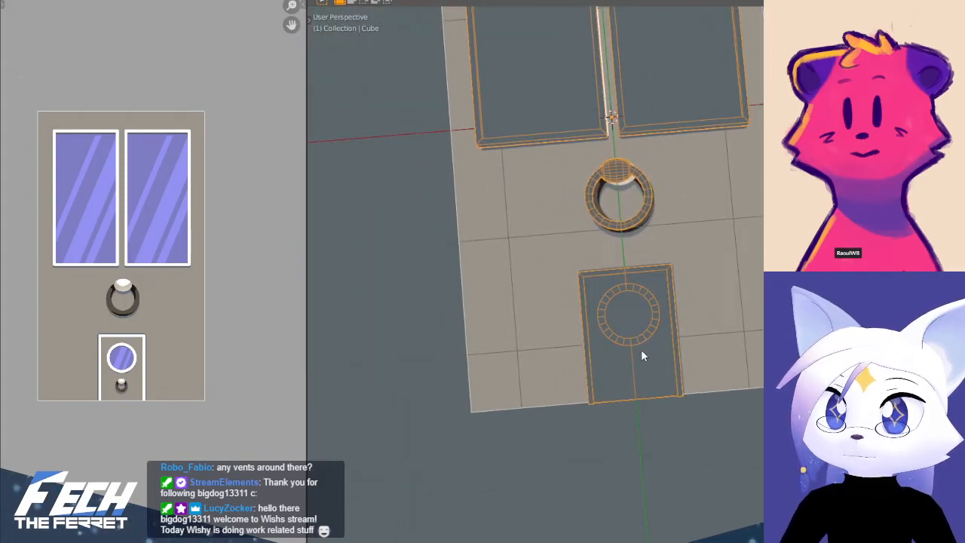
pyautogui.press('KP_3')
pyautogui.press('KP_7')
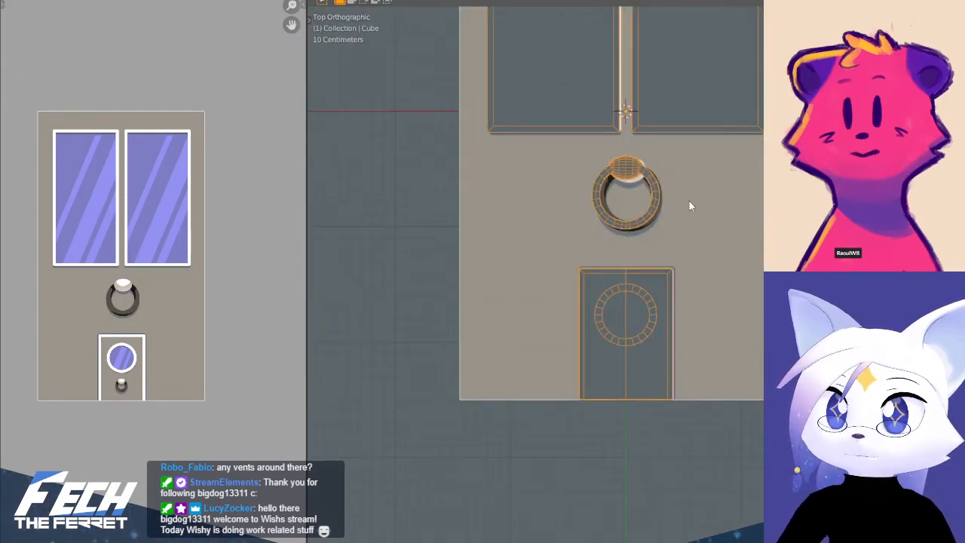
# - Connect the opposite vertices of the round glass's inner loop with an edge along the door's vertical centre line
pyautogui.click(637, 320)
pyautogui.scroll(3, 695, 364)
pyautogui.keyDown('shift'); pyautogui.moveTo(575, 392); pyautogui.dragTo(567, 331, button='middle'); pyautogui.keyUp('shift')
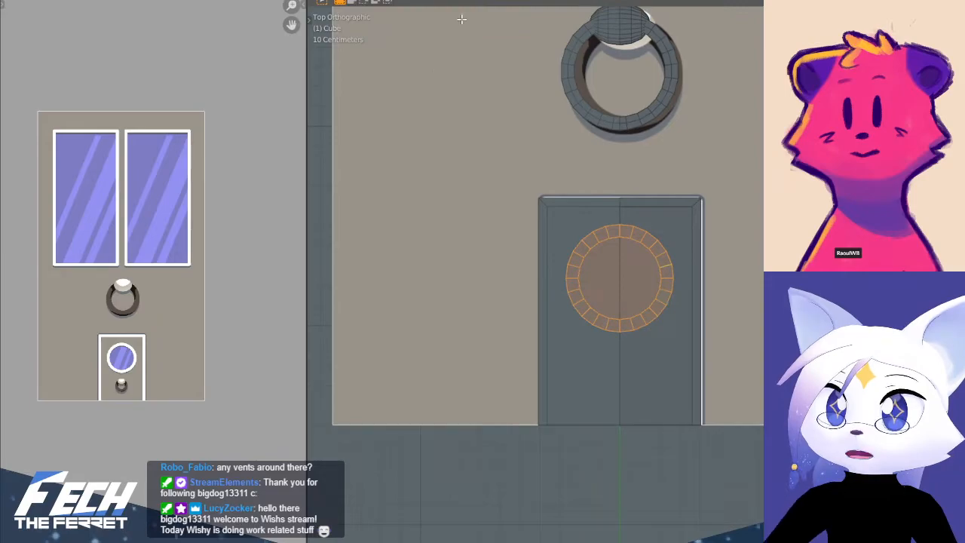
pyautogui.scroll(2, 593, 226)
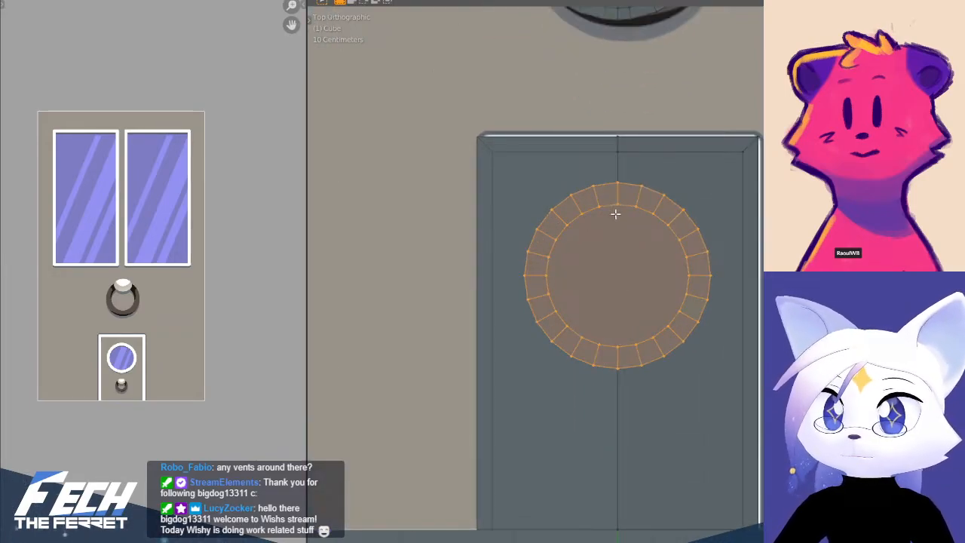
pyautogui.hotkey('alt', 'a')
pyautogui.moveTo(618, 207); pyautogui.dragTo(618, 134, button='middle')
pyautogui.moveTo(613, 204); pyautogui.dragTo(626, 333, button='middle')
pyautogui.click(626, 332)
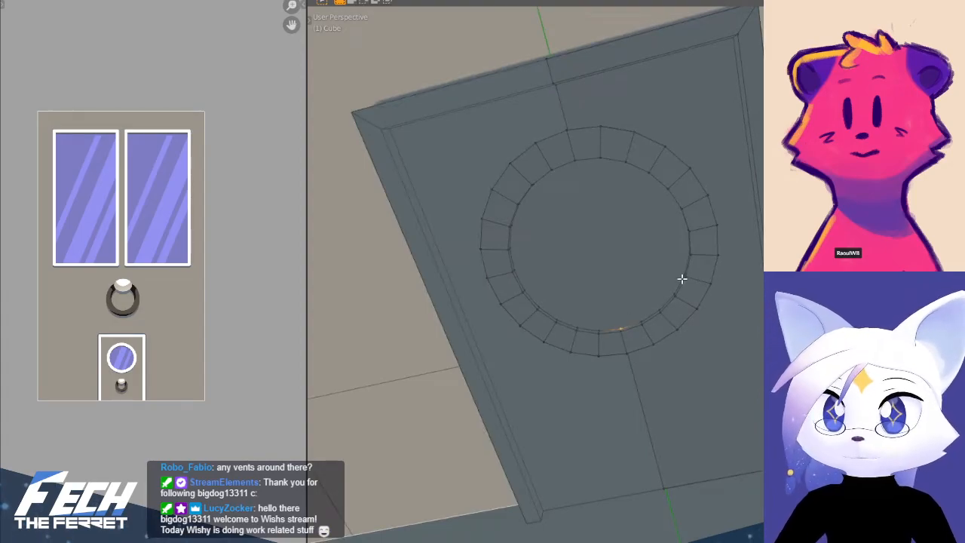
pyautogui.press('j')
pyautogui.moveTo(592, 248); pyautogui.dragTo(564, 234, button='middle')
pyautogui.press('KP_7')
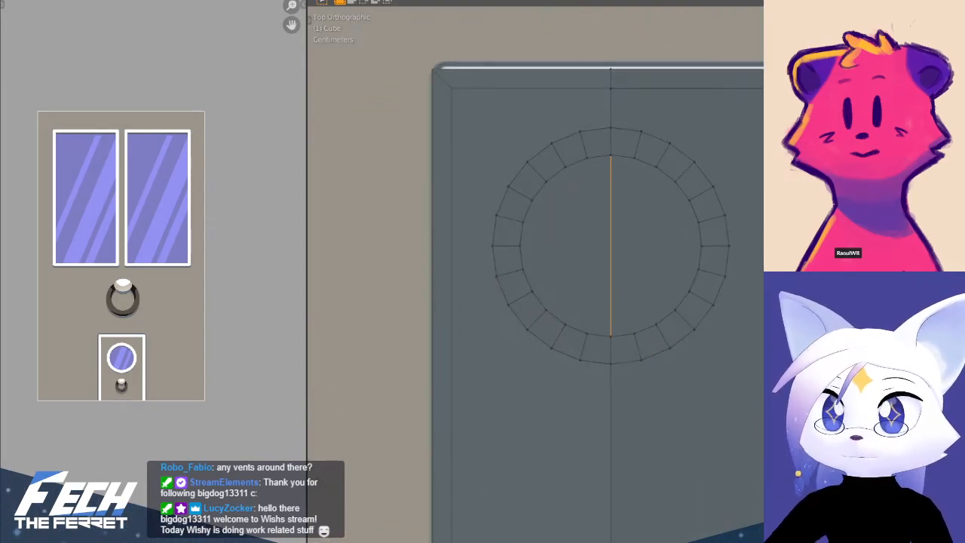
# - Delete the faces of the round window's left half, leaving that side to the mirror
pyautogui.press('3')
pyautogui.hotkey('alt', 'z')
pyautogui.press('b')
pyautogui.moveTo(494, 111); pyautogui.dragTo(609, 396)
pyautogui.press('x')
pyautogui.click(626, 208)
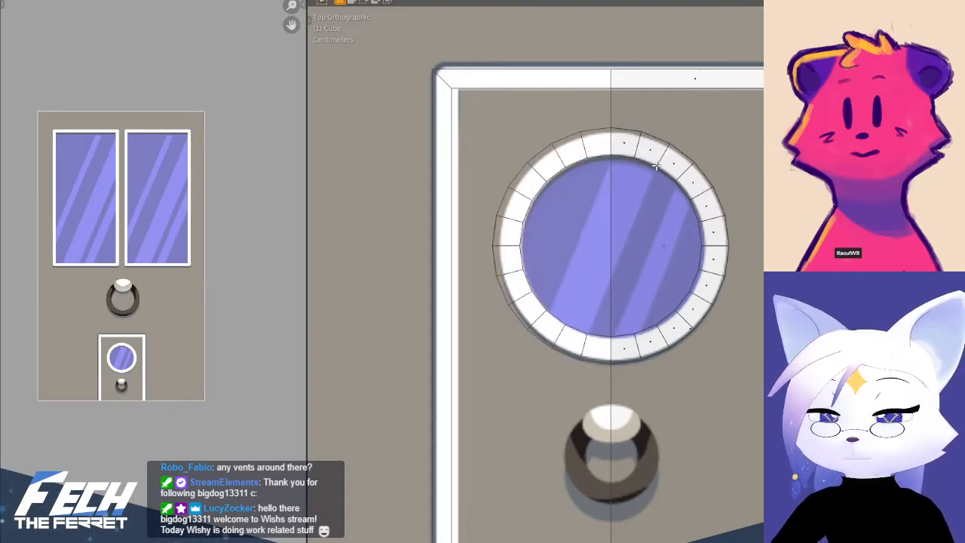
# - Duplicate the large door knocker's ring and knob and move the copy along Y down to the small door
pyautogui.press('Tab')
pyautogui.scroll(-5, 612, 163)
pyautogui.scroll(-1, 609, 158)
pyautogui.keyDown('shift'); pyautogui.moveTo(631, 160); pyautogui.dragTo(625, 180, button='middle'); pyautogui.keyUp('shift')
pyautogui.press('Tab')
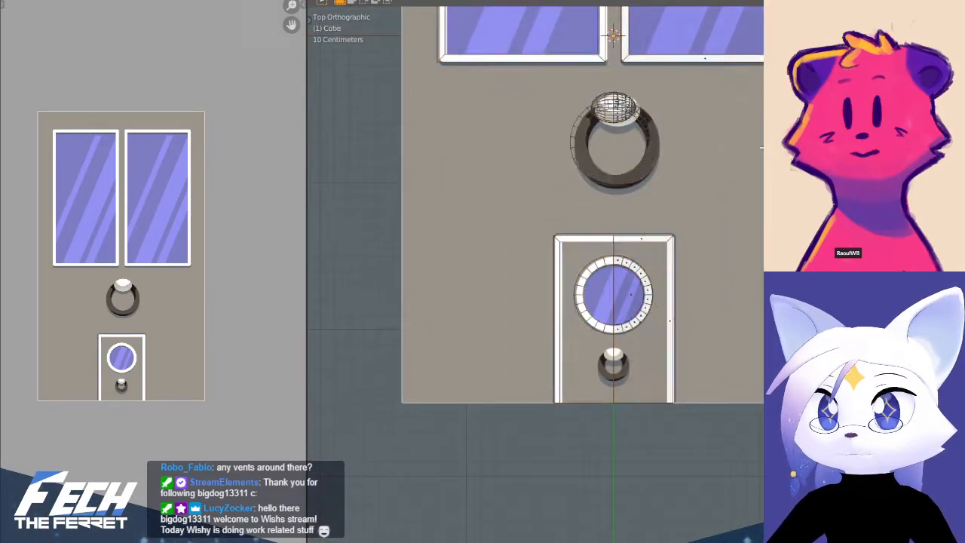
pyautogui.press('a')
pyautogui.scroll(2, 683, 91)
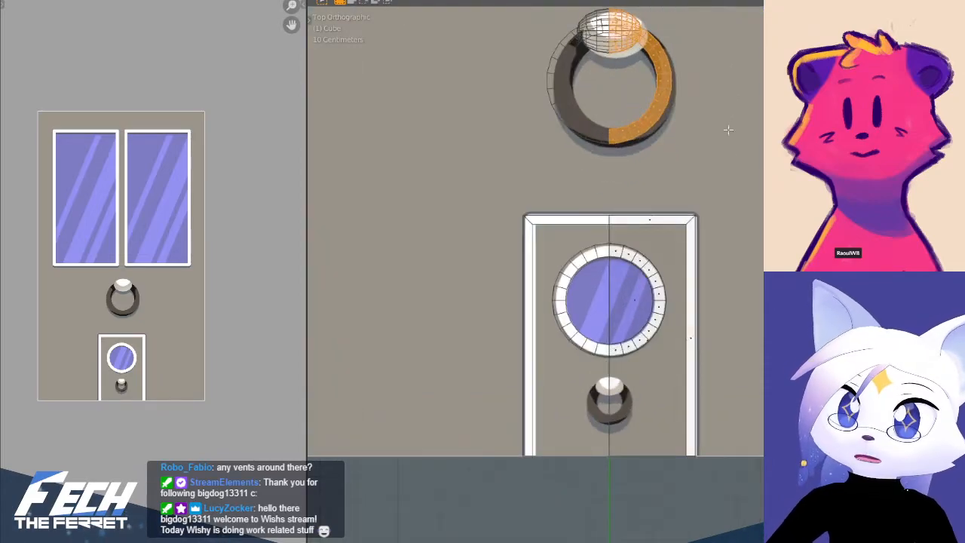
pyautogui.press('g')
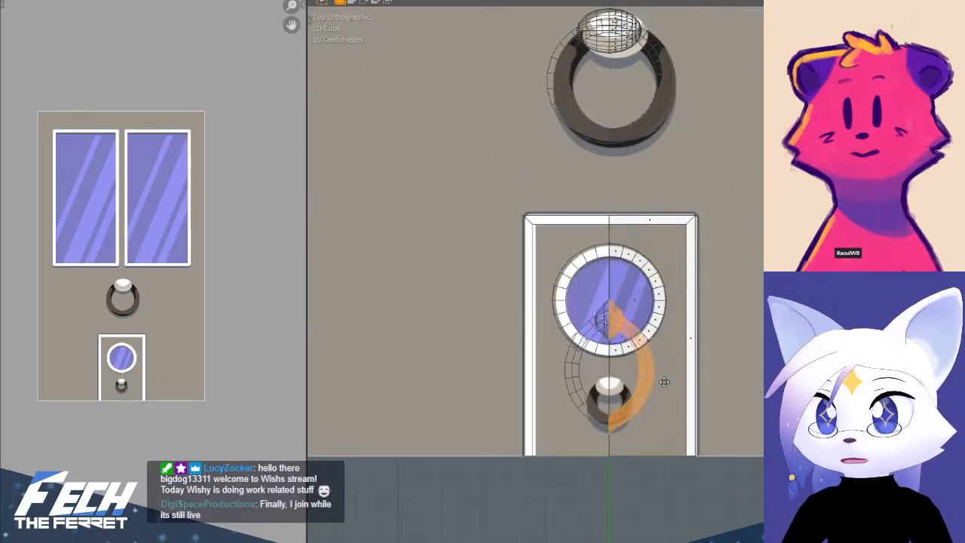
pyautogui.press('Escape')
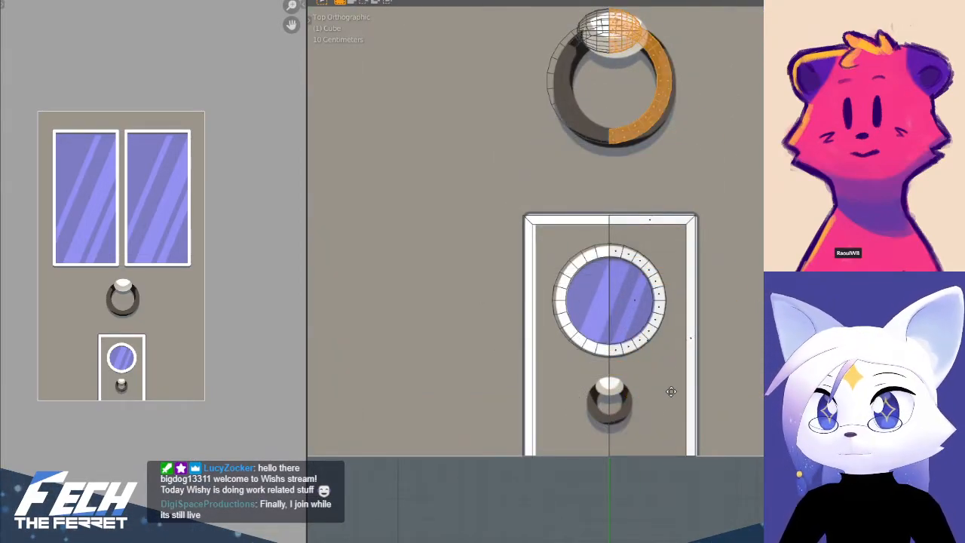
pyautogui.press('g')
pyautogui.press('y')
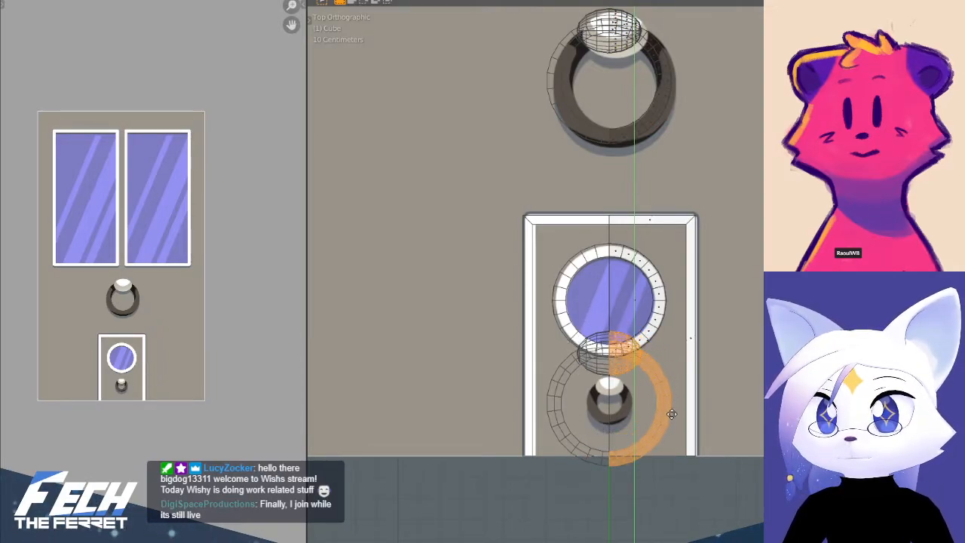
pyautogui.click(667, 461)
# - Try a uniform scale-down of the knocker copy and undo it
pyautogui.keyDown('shift'); pyautogui.moveTo(642, 374); pyautogui.dragTo(638, 190, button='middle'); pyautogui.keyUp('shift')
pyautogui.press('s')
pyautogui.click(714, 218)
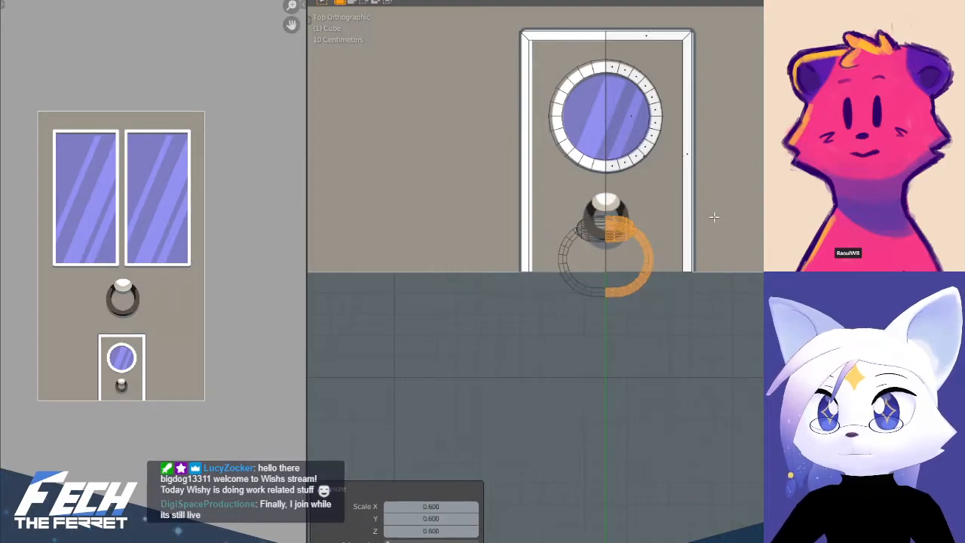
pyautogui.hotkey('ctrl', 'z')
pyautogui.keyDown('shift'); pyautogui.moveTo(735, 69); pyautogui.dragTo(736, 157, button='middle'); pyautogui.keyUp('shift')
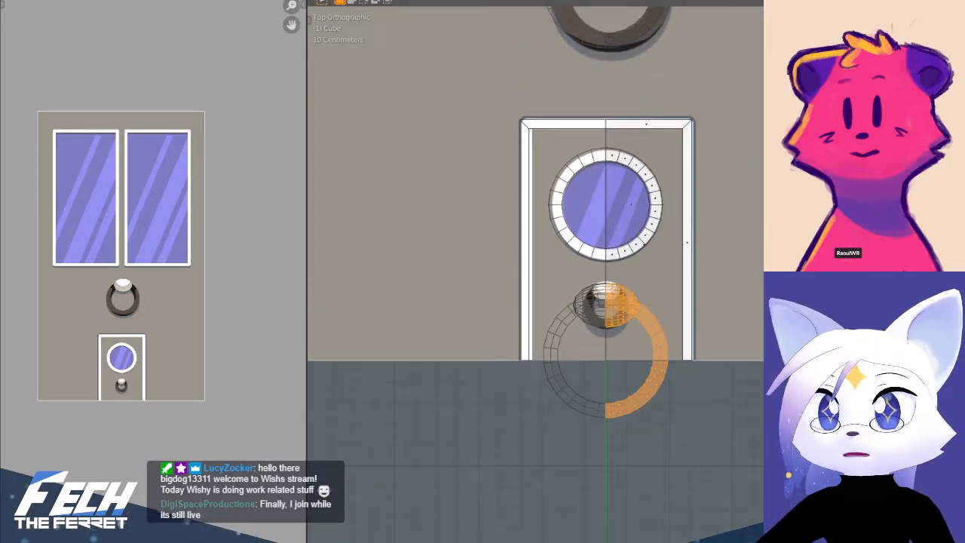
# - Scale the knocker copy down uniformly by 0.6 and again by 0.8 to approach the small knocker's size
pyautogui.scroll(2, 702, 300)
pyautogui.keyDown('shift'); pyautogui.moveTo(638, 344); pyautogui.dragTo(649, 313, button='middle'); pyautogui.keyUp('shift')
pyautogui.press('s')
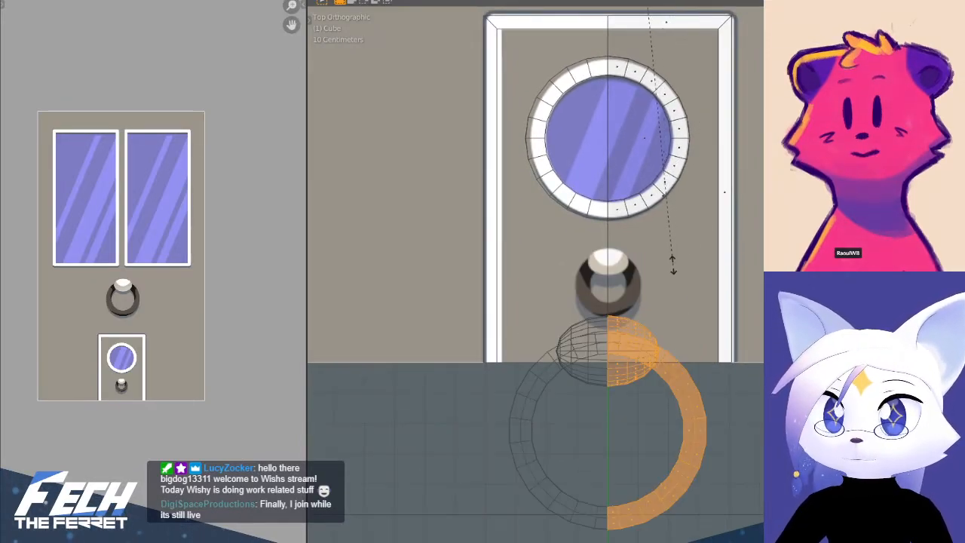
pyautogui.click(498, 526)
pyautogui.keyDown('shift'); pyautogui.moveTo(649, 345); pyautogui.dragTo(642, 493, button='middle'); pyautogui.keyUp('shift')
pyautogui.press('s')
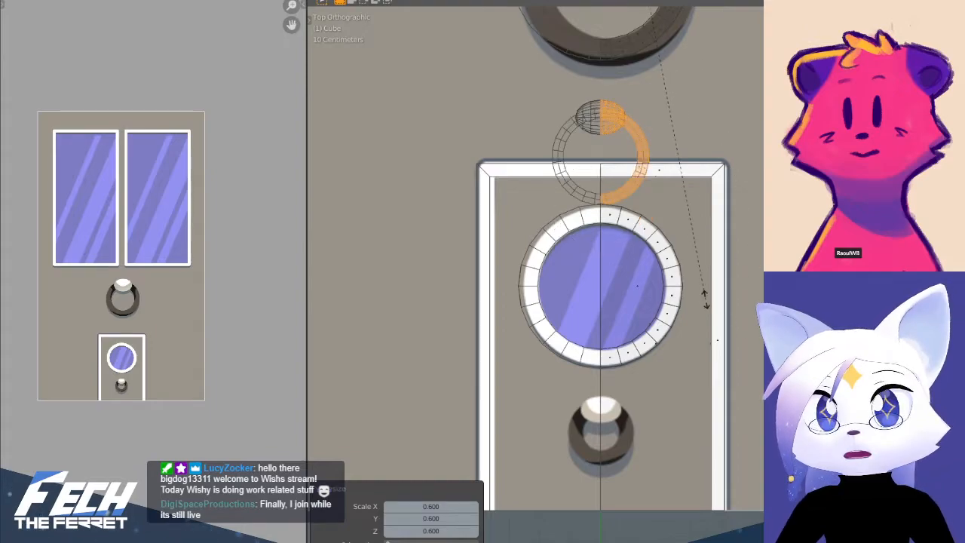
# - Move the knocker copy about -1.087 m along Y so its knob sits on the small door's reference knob
pyautogui.press('g')
pyautogui.press('y')
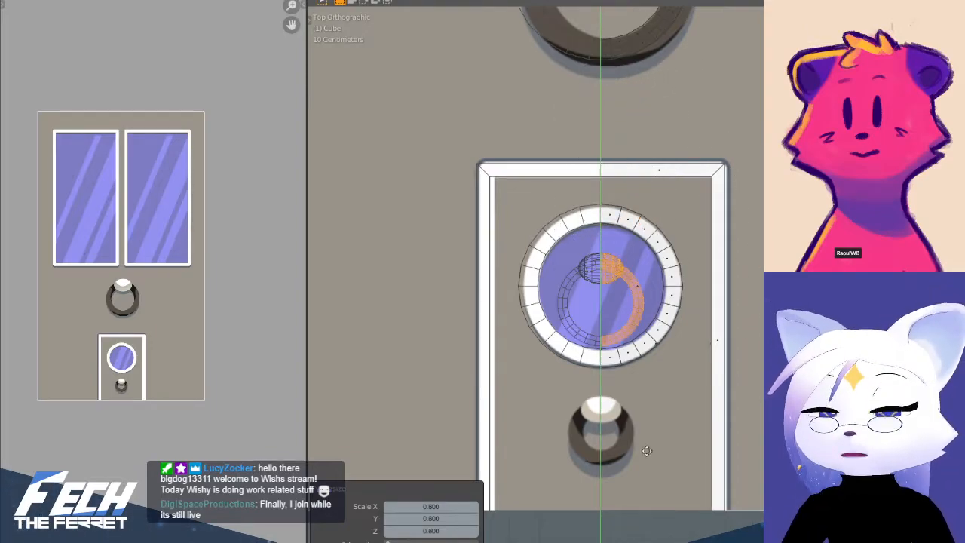
pyautogui.click(648, 21)
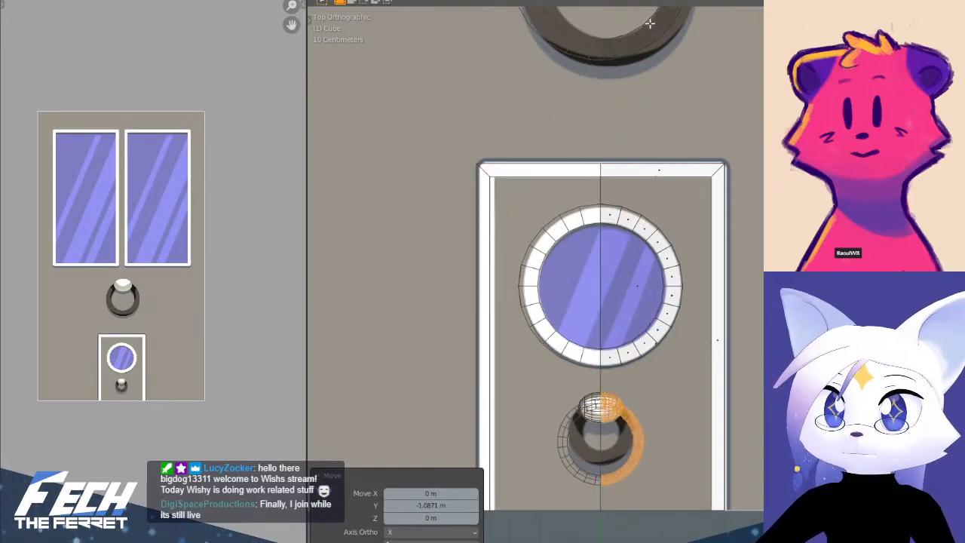
# - Select the small knocker's whole ring as linked geometry, without the knob
pyautogui.keyDown('shift'); pyautogui.moveTo(661, 401); pyautogui.dragTo(657, 191, button='middle'); pyautogui.keyUp('shift')
pyautogui.click(631, 223)
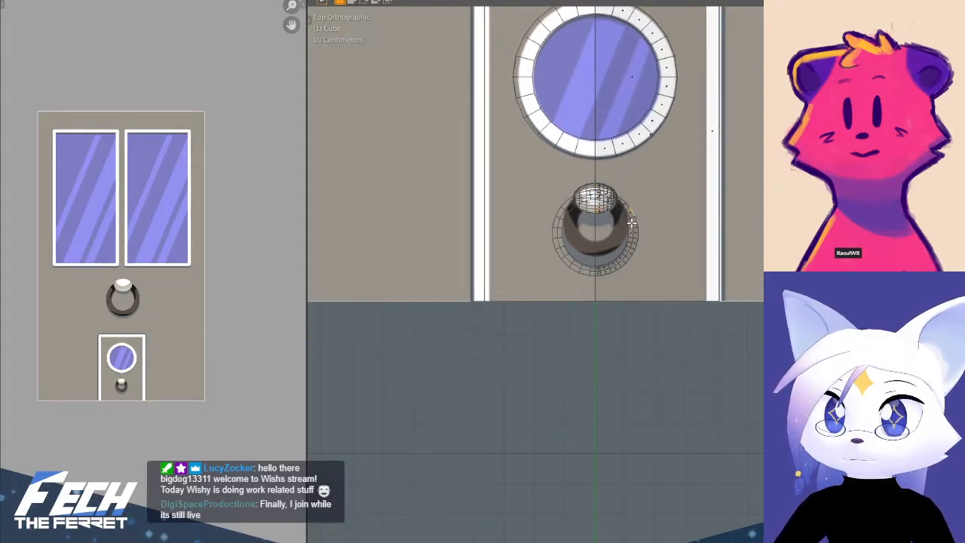
pyautogui.hotkey('ctrl', 'l')
pyautogui.scroll(-2, 745, 139)
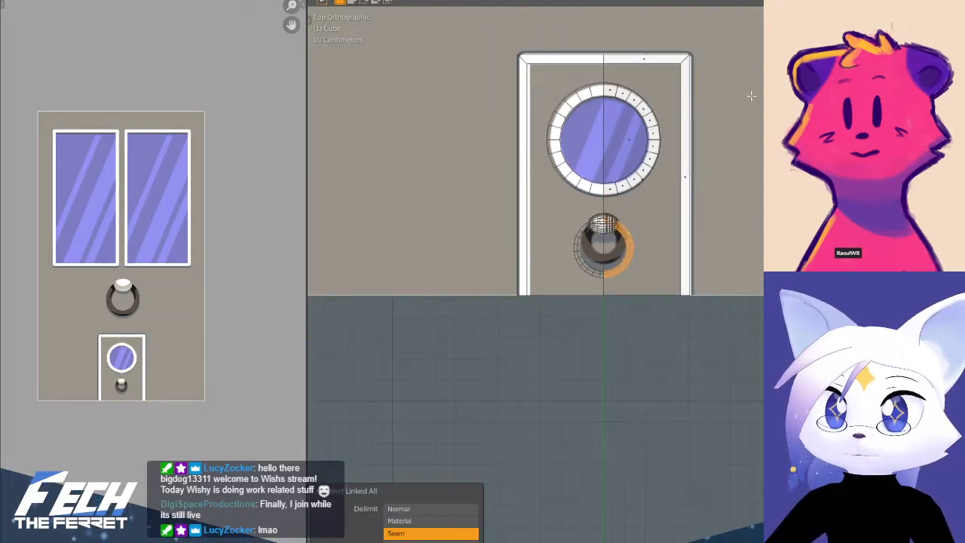
pyautogui.keyDown('shift'); pyautogui.moveTo(720, 139); pyautogui.dragTo(718, 182, button='middle'); pyautogui.keyUp('shift')
# - Try to scale the small knocker's ring along Y only and undo it
pyautogui.press('s')
pyautogui.press('y')
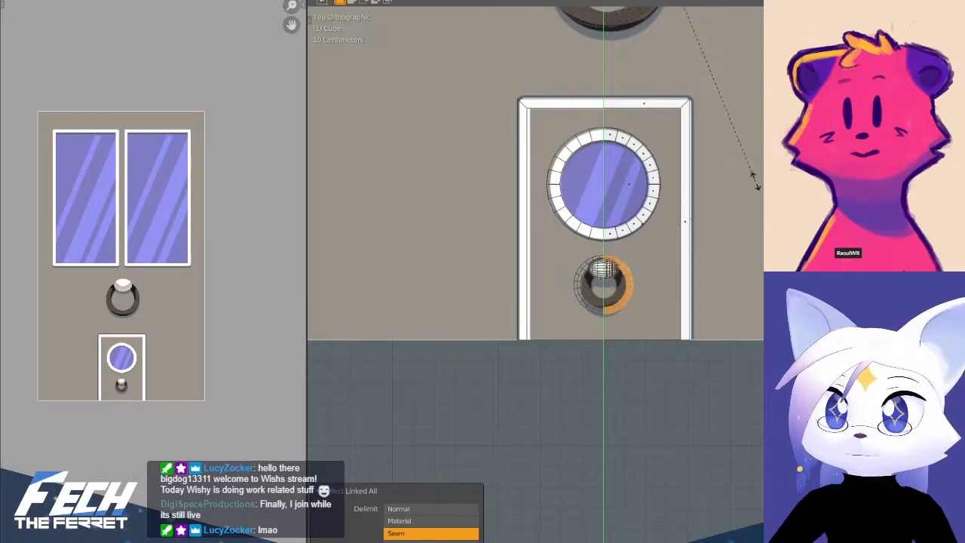
pyautogui.click(589, 123)
pyautogui.hotkey('ctrl', 'z')
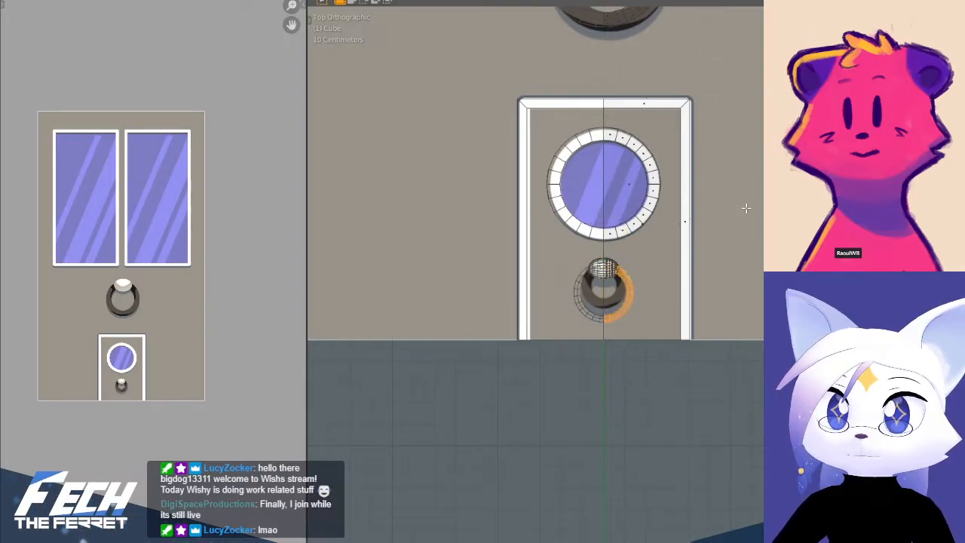
# - Scale the small knocker's ring down uniformly and move it about -0.882 m along Y onto the reference ring
pyautogui.press('s')
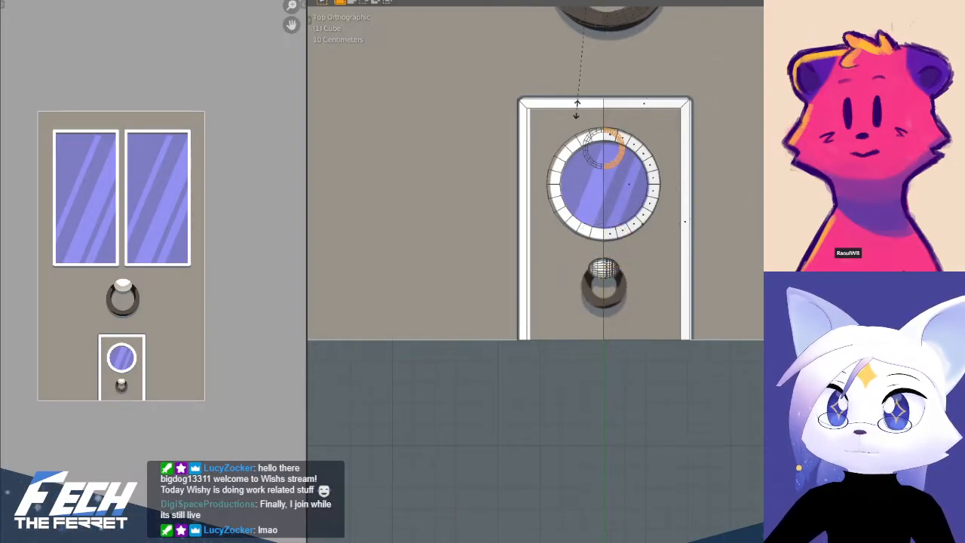
pyautogui.click(574, 47)
pyautogui.press('g')
pyautogui.press('y')
pyautogui.click(741, 363)
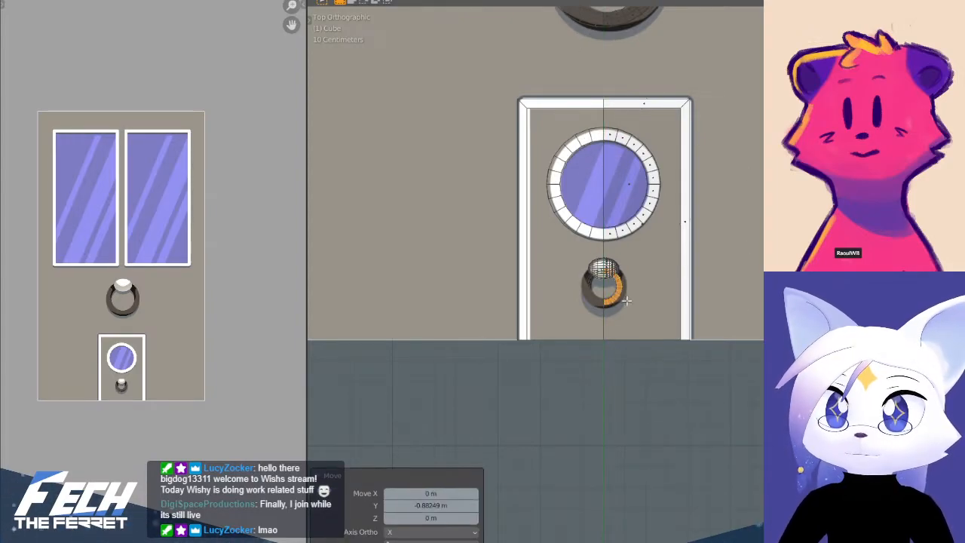
# - Fatten the small knocker's ring with an offset of about 0.0345 m and check it from the side
pyautogui.scroll(7, 621, 283)
pyautogui.hotkey('alt', 's')
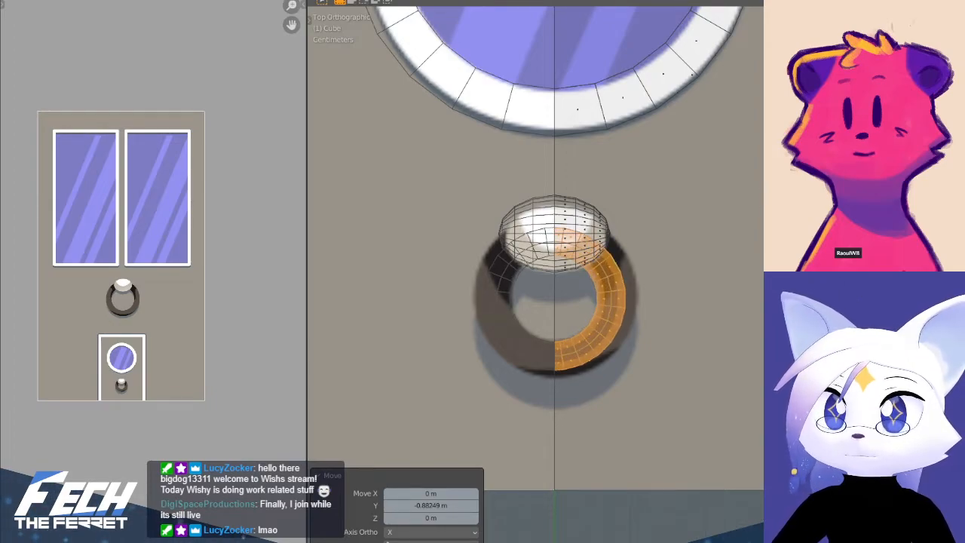
pyautogui.press('Return')
pyautogui.scroll(-3, 728, 224)
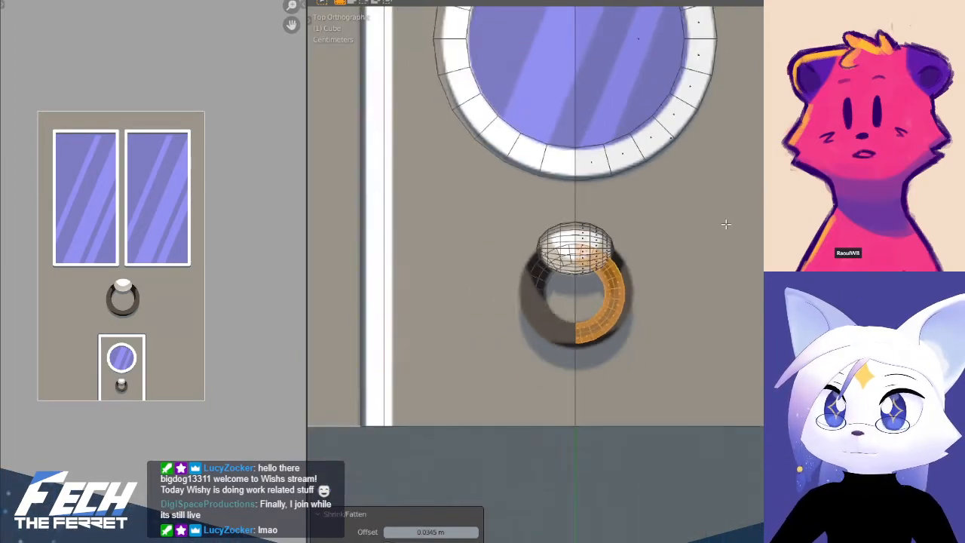
pyautogui.press('KP_3')
pyautogui.moveTo(627, 220)
pyautogui.keyDown('shift'); pyautogui.mouseDown(button='middle')
pyautogui.moveTo(618, 212)
pyautogui.moveTo(621, 224)
pyautogui.mouseUp(button='middle'); pyautogui.keyUp('shift')
pyautogui.press('KP_1')
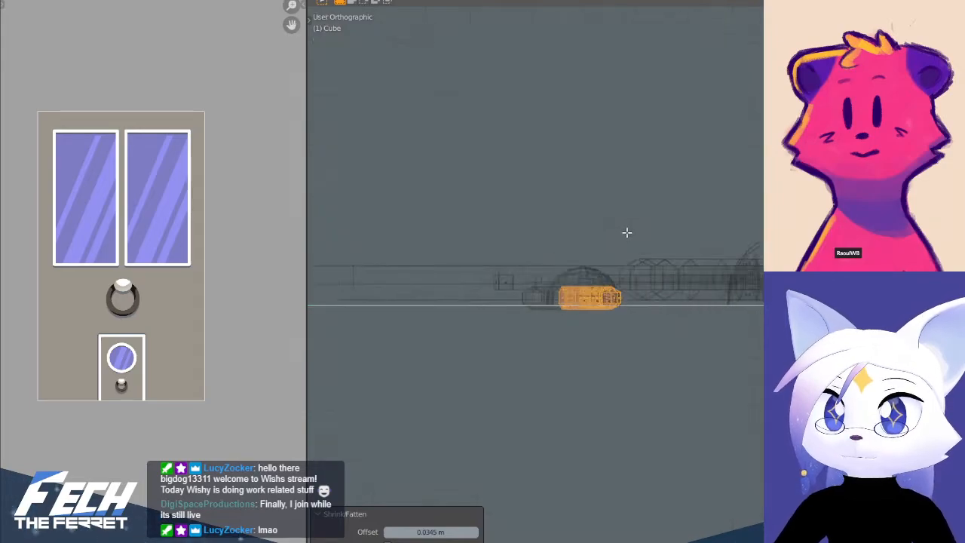
pyautogui.press('KP_7')
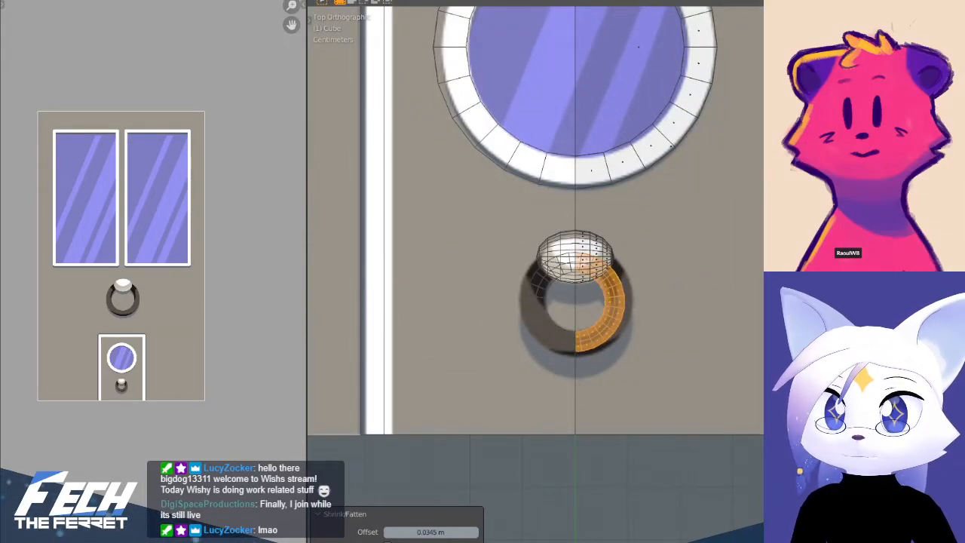
# - Retry fattening the small knocker's ring, and undo back to before its last move along Y
pyautogui.scroll(4, 693, 316)
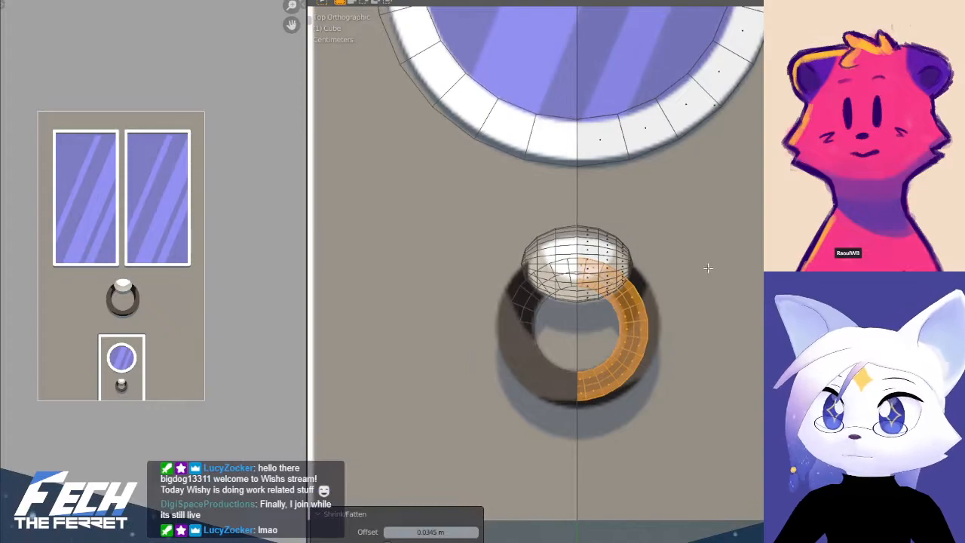
pyautogui.hotkey('ctrl', 'z')
pyautogui.hotkey('alt', 's')
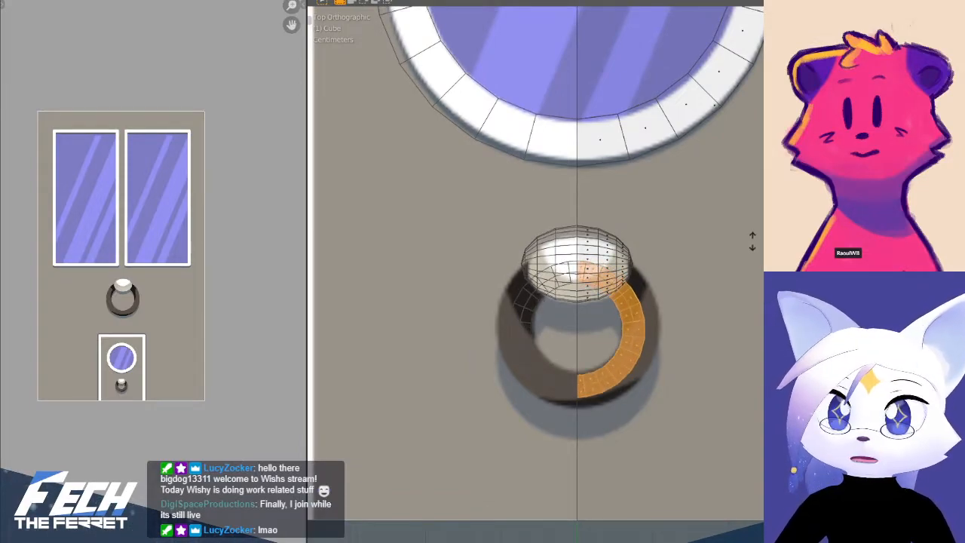
pyautogui.click(732, 223)
pyautogui.hotkey('ctrl', 'z')
# - Try to scale the small knocker's ring by 1.1 along Y only and undo it
pyautogui.scroll(-6, 732, 223)
pyautogui.press('s')
pyautogui.press('y')
pyautogui.press('Return')
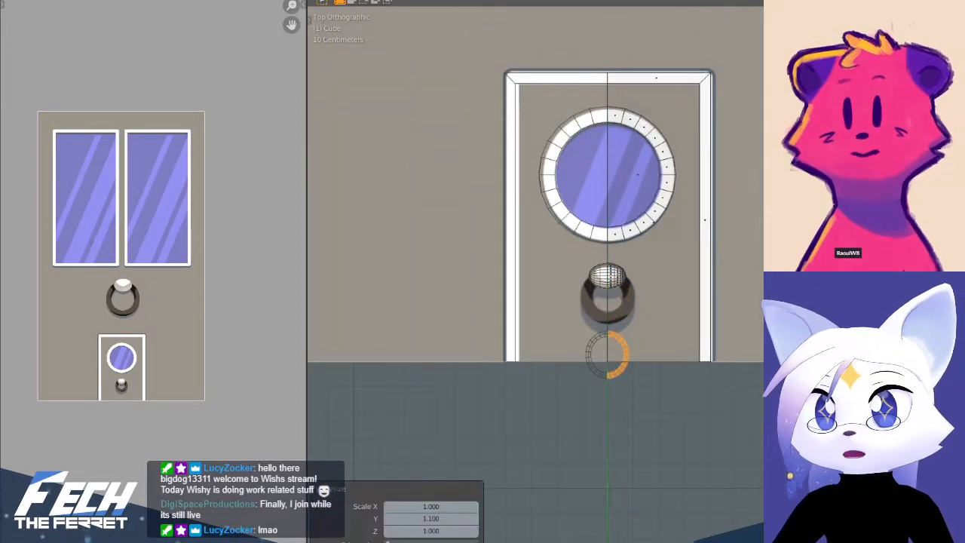
pyautogui.hotkey('ctrl', 'z')
# - Scale the small knocker's ring uniformly by 1.1 and move it along Y onto the small reference ring
pyautogui.write('1.1')
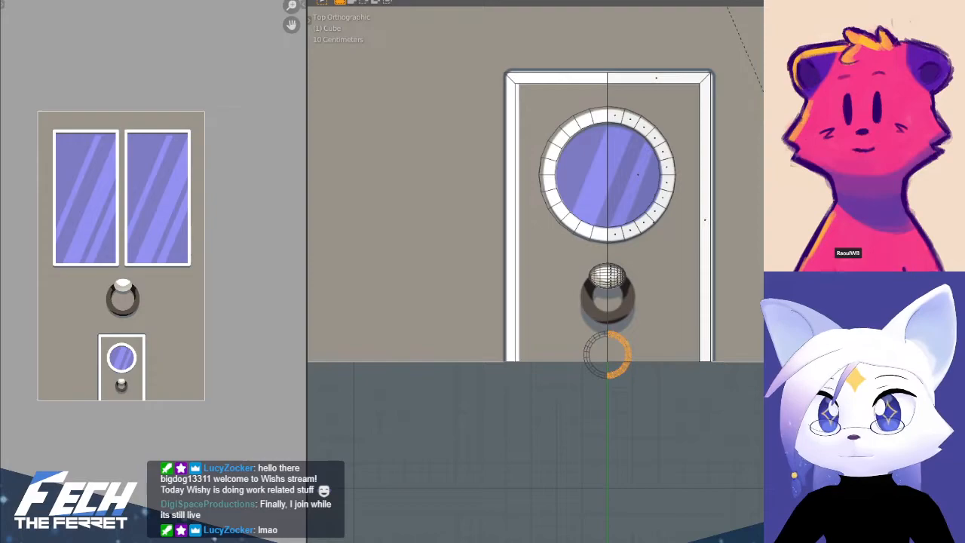
pyautogui.press('Return')
pyautogui.press('s')
pyautogui.press('y')
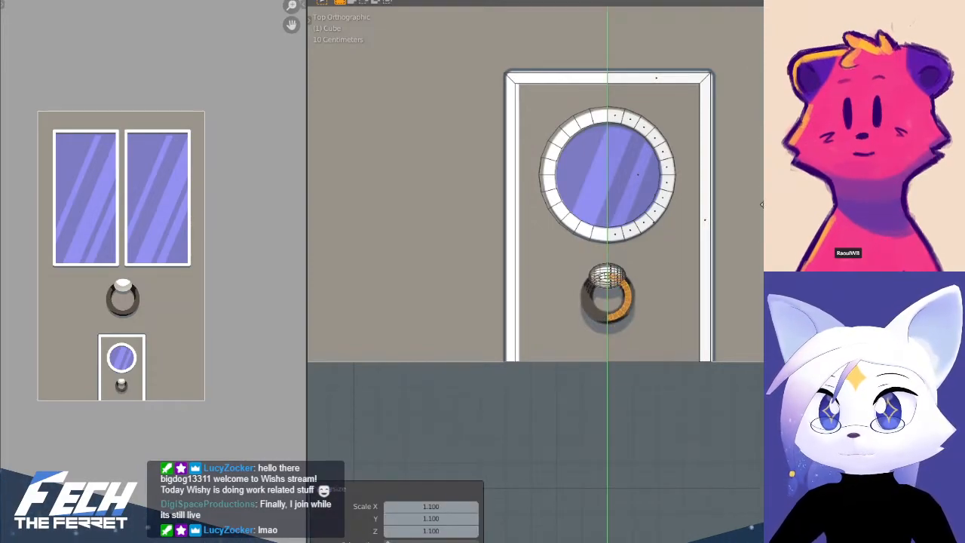
pyautogui.click(761, 205)
# - Fatten the small knocker's ring with an offset of about 0.0431 m to match the reference thickness
pyautogui.scroll(7, 726, 252)
pyautogui.hotkey('alt', 's')
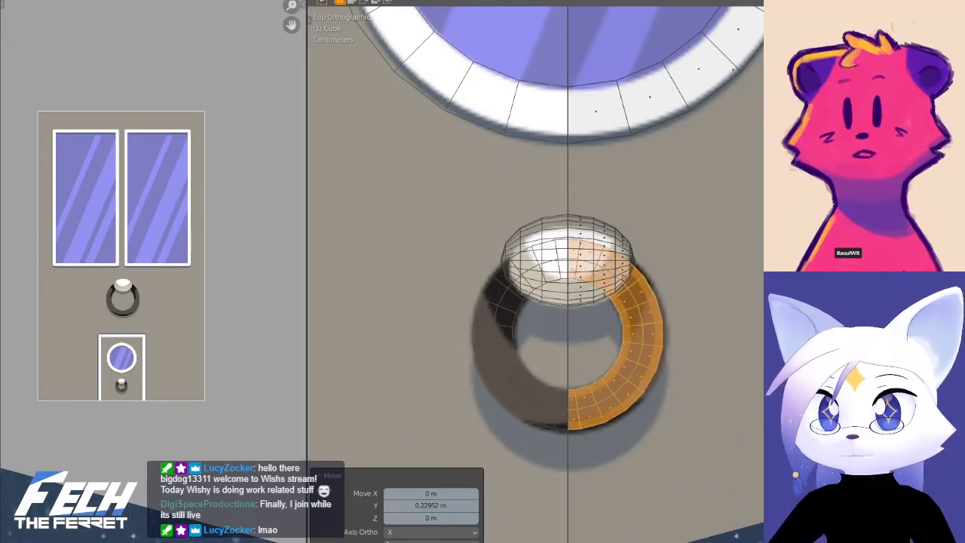
pyautogui.click(609, 280)
# - Raise the small knocker's ring along Z in the see-through side view until it sits beside the knob
pyautogui.hotkey('shift', 'z')
pyautogui.moveTo(610, 279); pyautogui.dragTo(563, 187, button='middle')
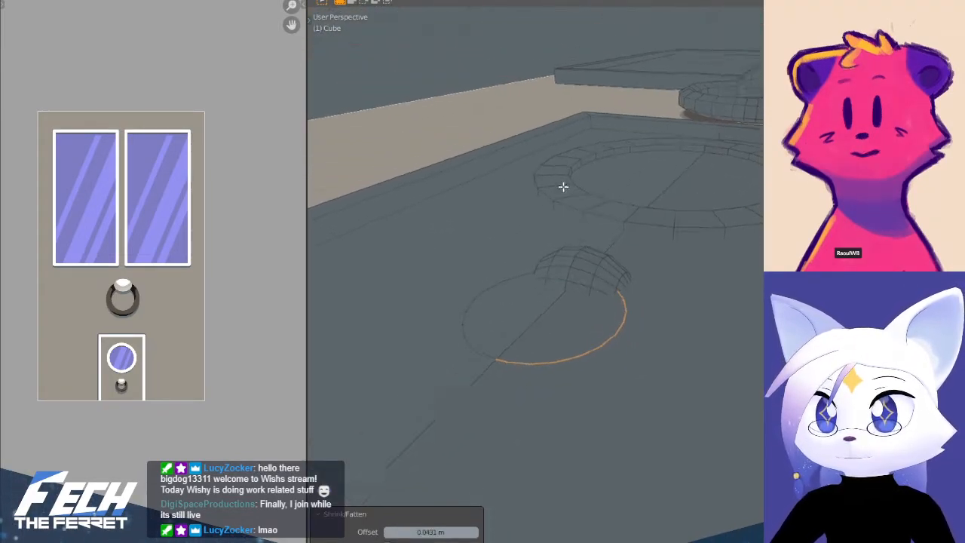
pyautogui.hotkey('alt', 'z')
pyautogui.moveTo(549, 283); pyautogui.dragTo(485, 238, button='middle')
pyautogui.press('KP_3')
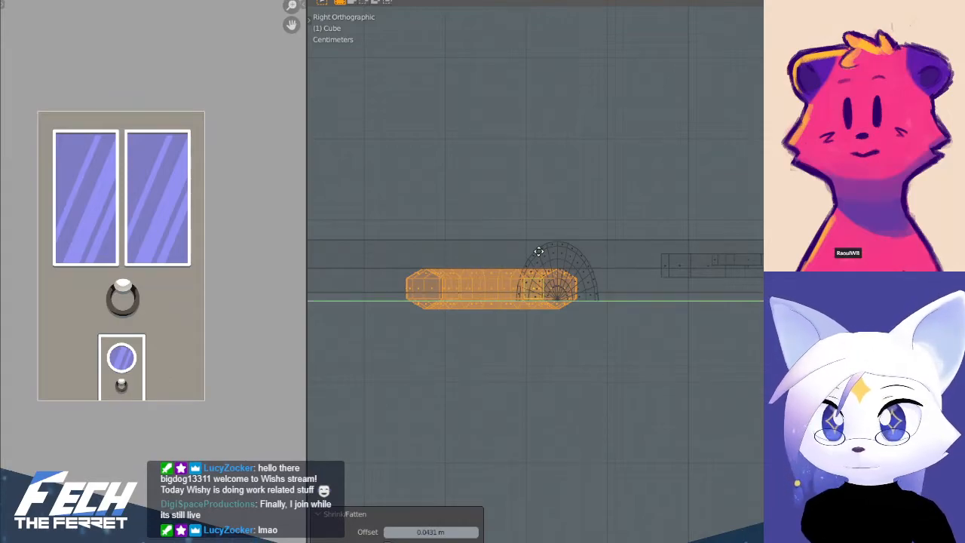
pyautogui.click(541, 236)
# - Add the small knob's linked geometry to the selection and raise the whole small knocker along Z
pyautogui.keyDown('shift'); pyautogui.click(560, 249); pyautogui.keyUp('shift')
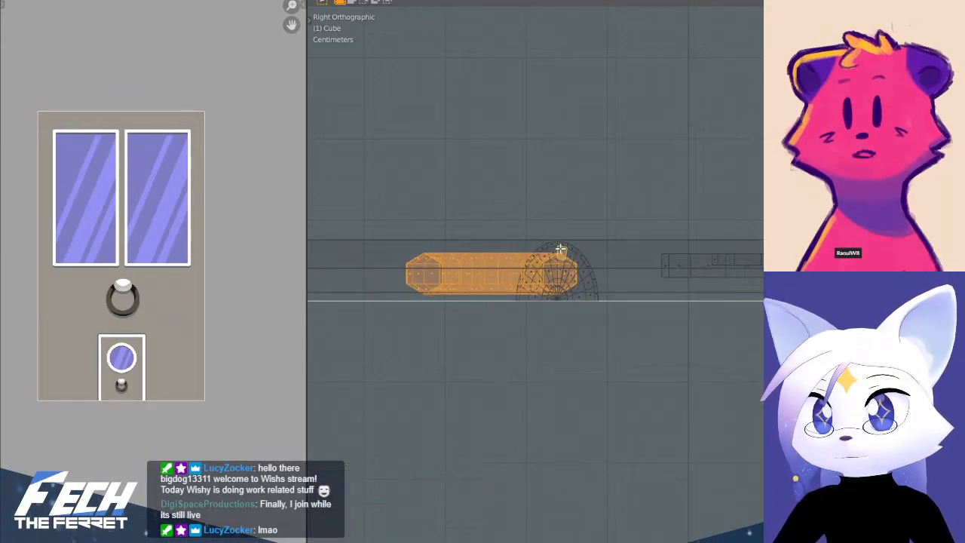
pyautogui.hotkey('ctrl', 'l')
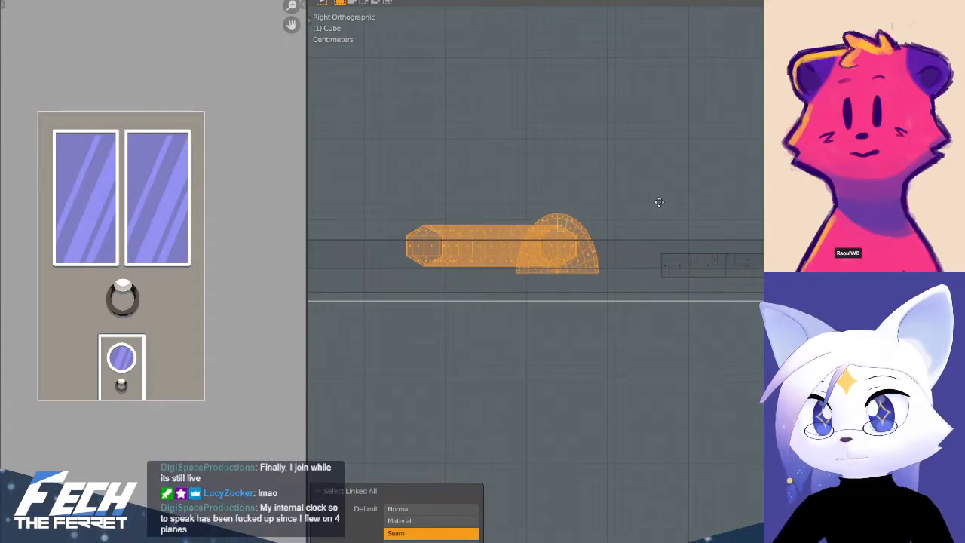
pyautogui.click(648, 194)
# - Select the small door's round window as linked geometry and move it along Z
pyautogui.moveTo(640, 192); pyautogui.dragTo(745, 240, button='middle')
pyautogui.click(745, 240)
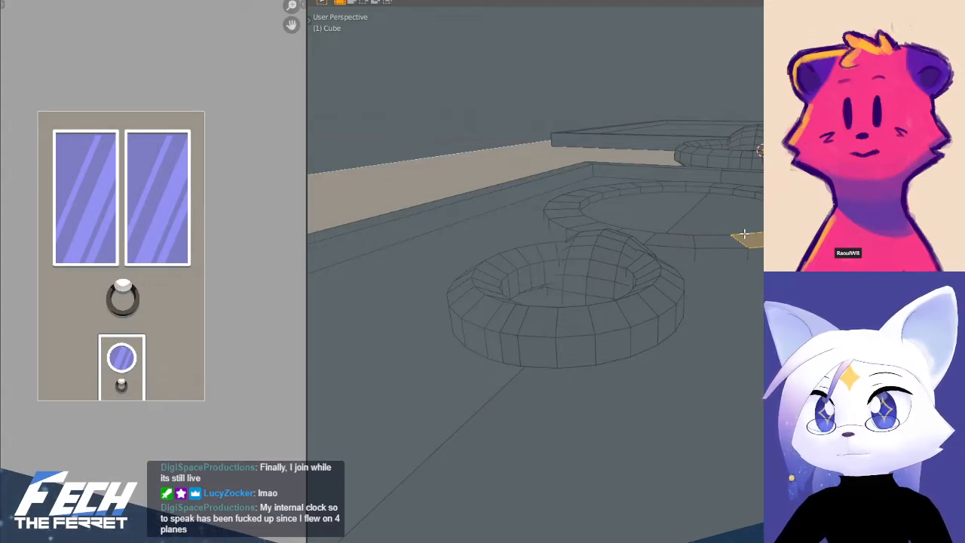
pyautogui.hotkey('ctrl', 'l')
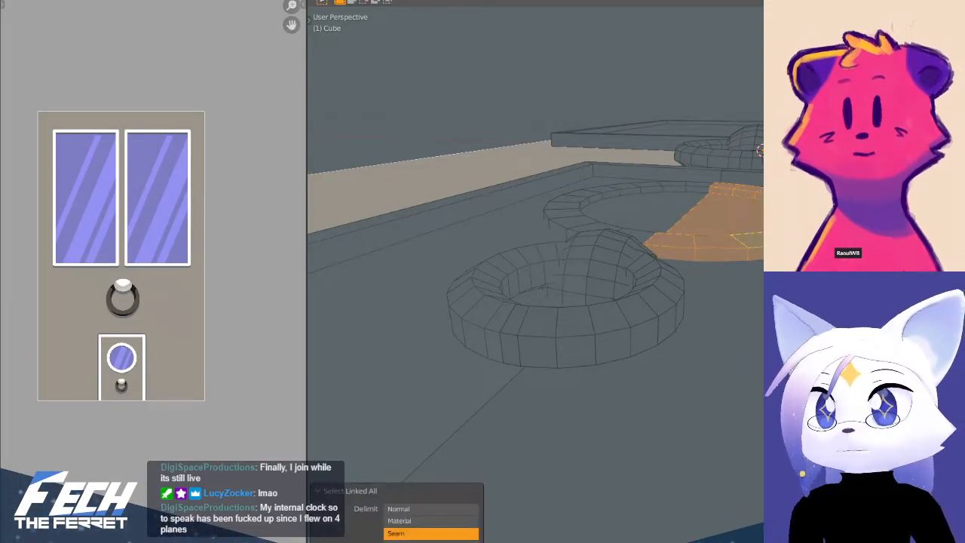
pyautogui.press('g')
pyautogui.press('z')
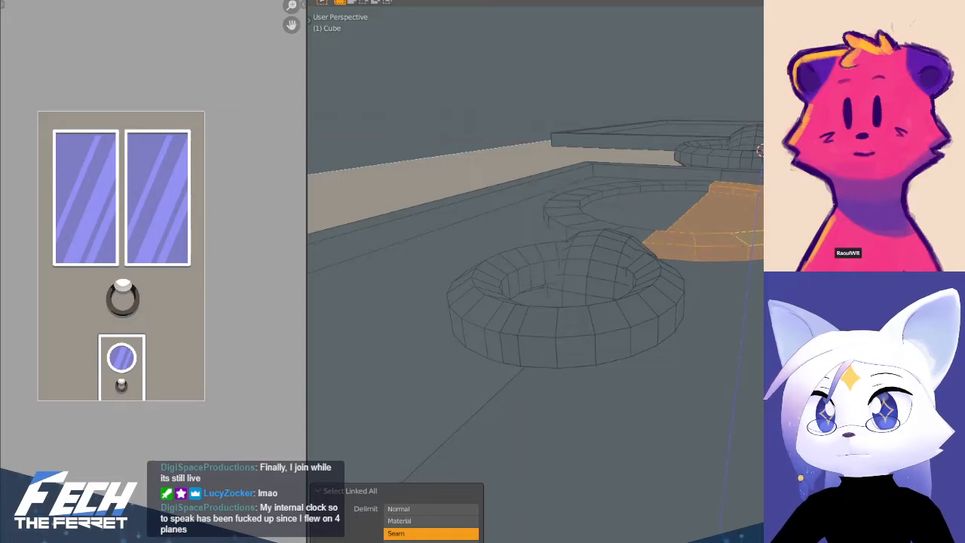
pyautogui.click(640, 173)
# - Return to Object Mode and examine the whole door model against the reference from above and at an angle
pyautogui.scroll(-4, 641, 173)
pyautogui.moveTo(641, 173); pyautogui.dragTo(683, 294, button='middle')
pyautogui.press('a')
pyautogui.scroll(-4, 659, 229)
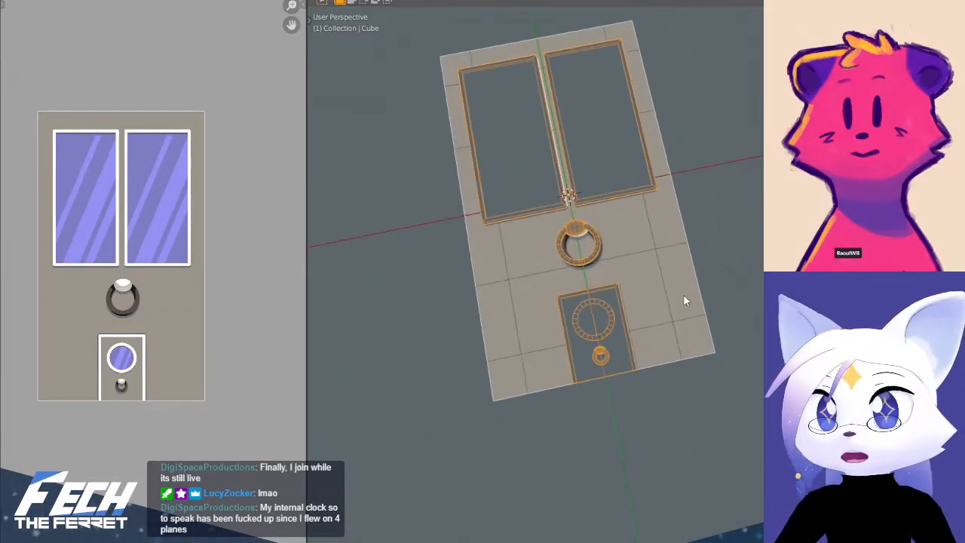
pyautogui.press('KP_7')
pyautogui.hotkey('alt', 'z')
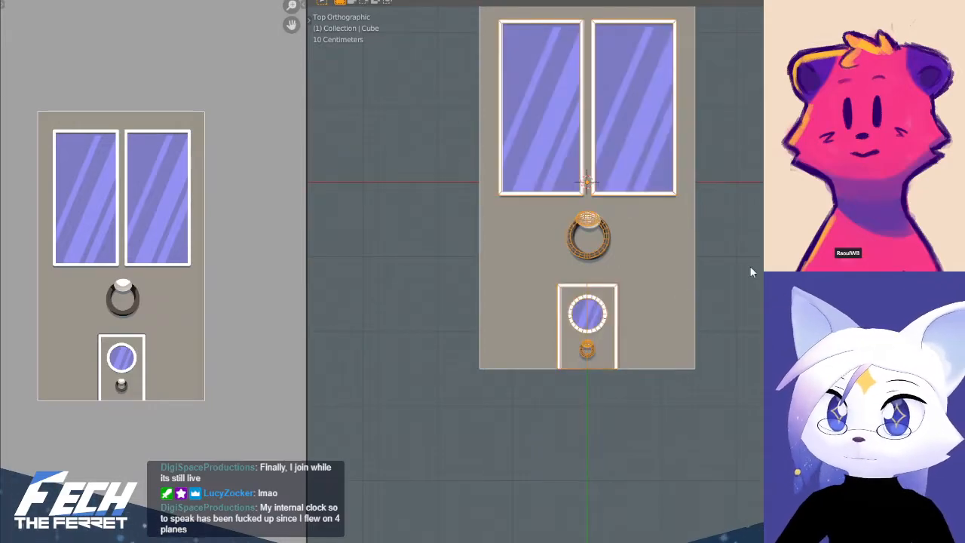
pyautogui.hotkey('alt', 'a')
pyautogui.scroll(3, 743, 262)
pyautogui.moveTo(737, 258); pyautogui.dragTo(637, 294, button='middle')
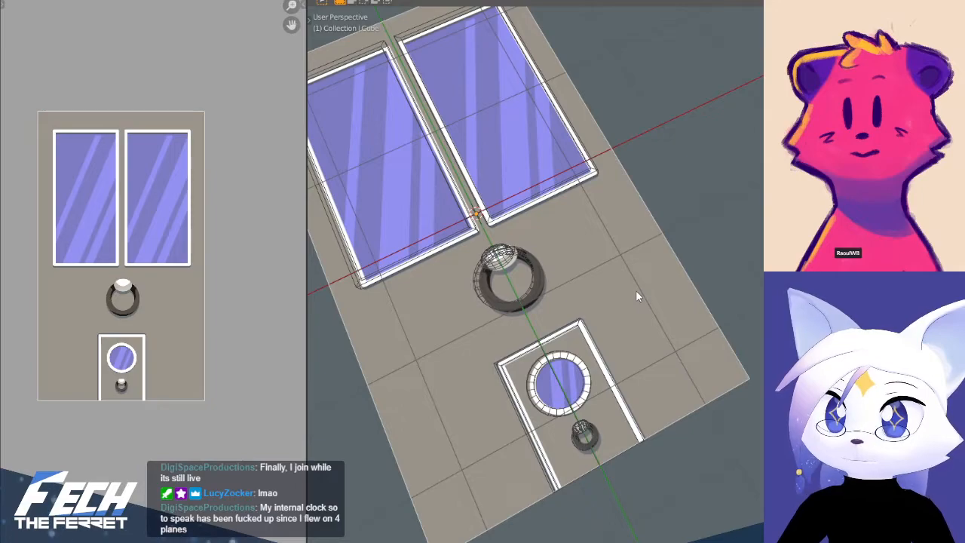
# - Add a 2 m plane mesh at the world origin in the top view
pyautogui.press('KP_7')
pyautogui.scroll(-4, 636, 292)
pyautogui.keyDown('shift'); pyautogui.moveTo(627, 199); pyautogui.dragTo(619, 246, button='middle'); pyautogui.keyUp('shift')
pyautogui.scroll(3, 618, 267)
pyautogui.click(617, 261)
pyautogui.hotkey('shift', 'a')
pyautogui.press('Escape')
pyautogui.hotkey('shift', 'a')
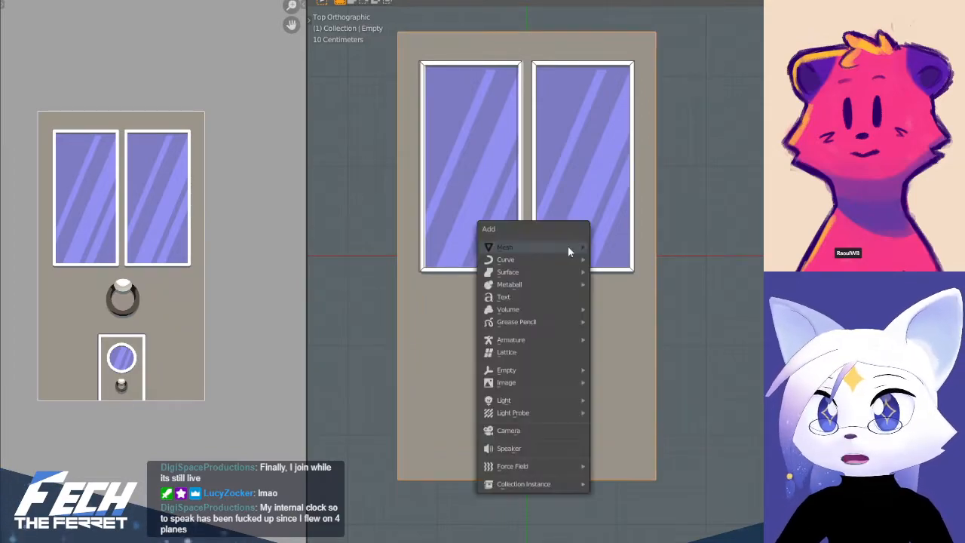
pyautogui.moveTo(568, 249)
pyautogui.click(668, 246)
# - Scale the new plane by 1.4 and move it about 1.0885 m along Y over the door's upper half
pyautogui.scroll(-4, 635, 244)
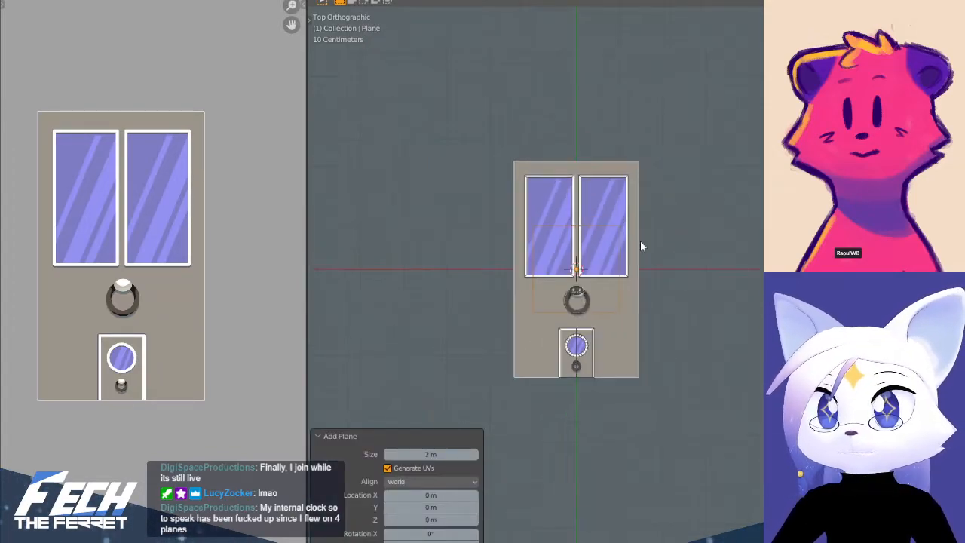
pyautogui.scroll(1, 640, 240)
pyautogui.press('s')
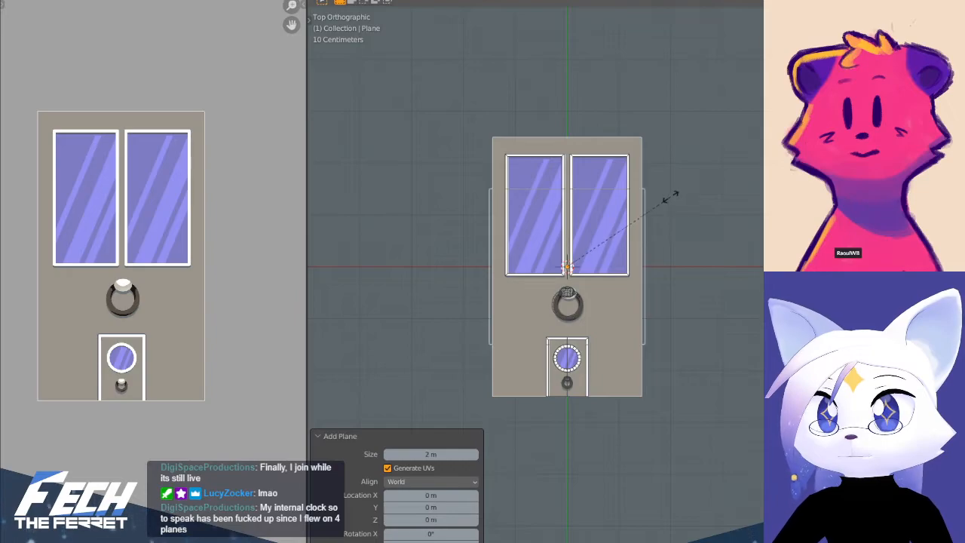
pyautogui.click(666, 200)
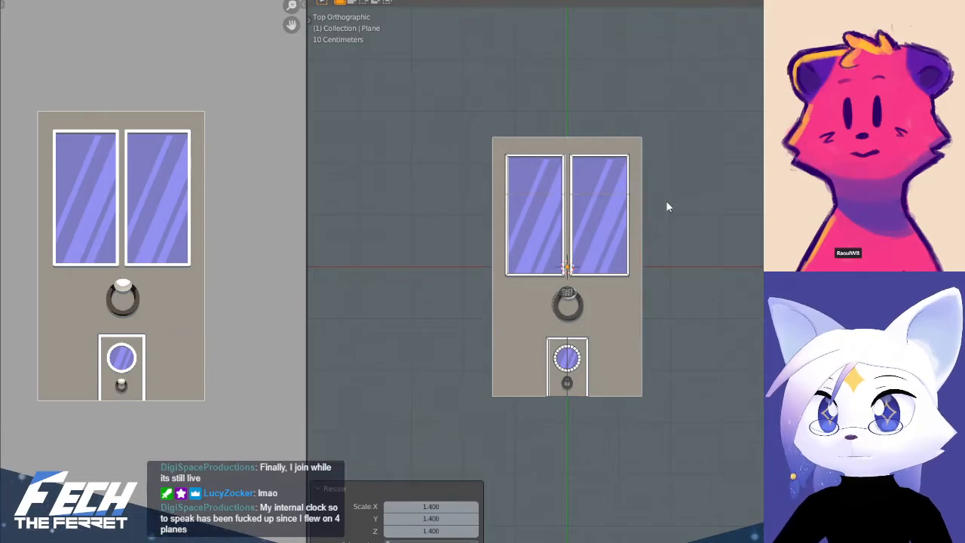
pyautogui.click(701, 145)
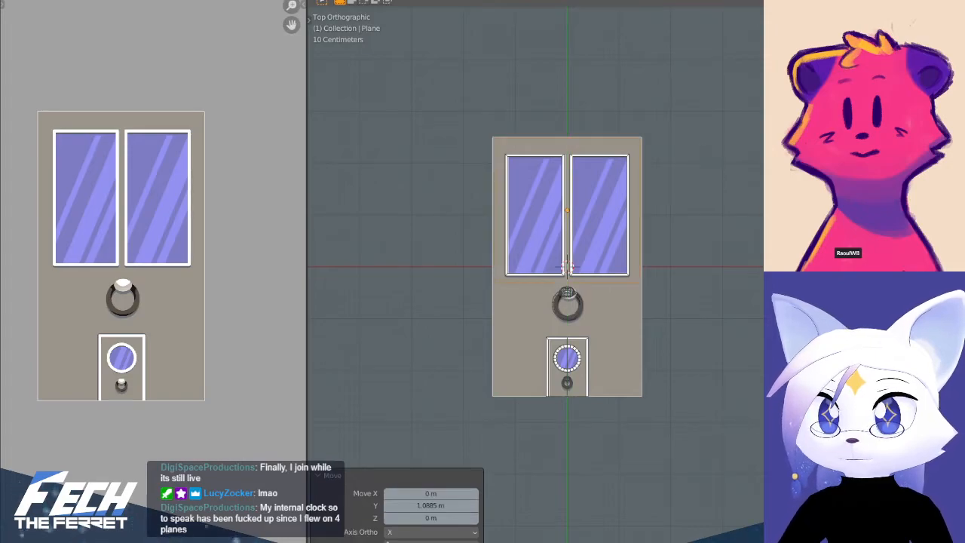
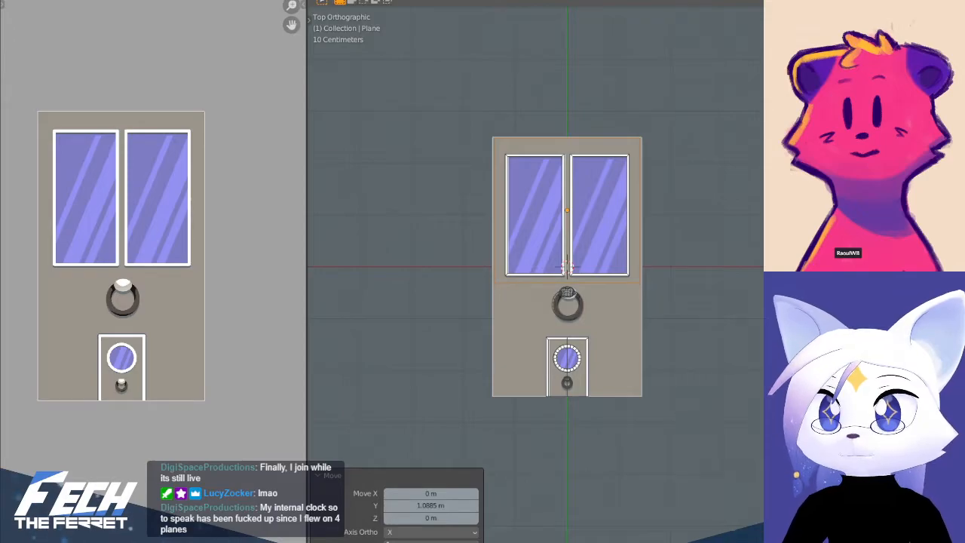
pyautogui.scroll(5, 618, 250)
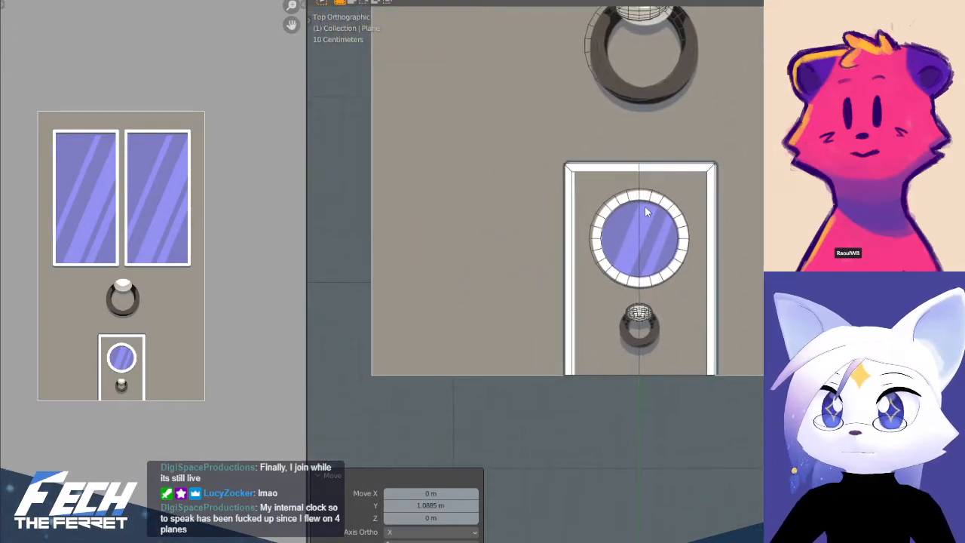
pyautogui.keyDown('shift'); pyautogui.moveTo(716, 307); pyautogui.dragTo(678, 446, button='middle'); pyautogui.keyUp('shift')
pyautogui.scroll(-2, 650, 371)
pyautogui.keyDown('shift'); pyautogui.moveTo(671, 304); pyautogui.dragTo(701, 343, button='middle'); pyautogui.keyUp('shift')
pyautogui.scroll(-5, 686, 286)
pyautogui.click(673, 347)
pyautogui.hotkey('ctrl', 'Tab')
pyautogui.click(559, 356)
pyautogui.moveTo(735, 313); pyautogui.dragTo(597, 388, button='middle')
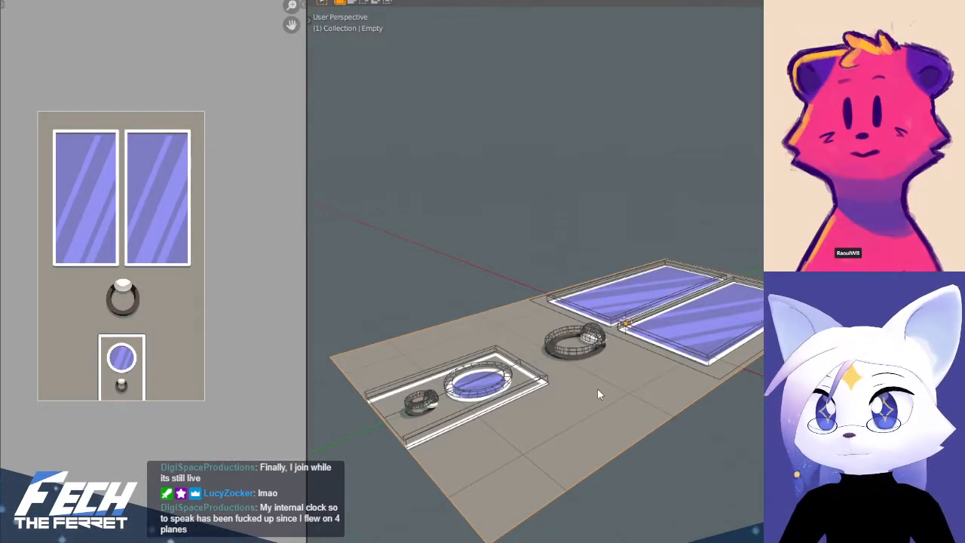
pyautogui.hotkey('ctrl', 'Tab')
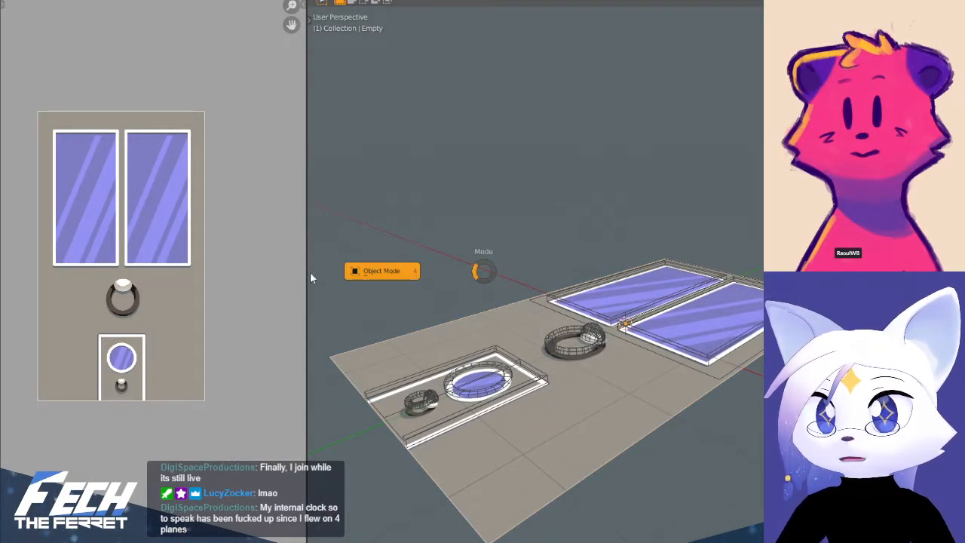
pyautogui.click(308, 274)
# - Select the new plane, frame it in the top view and open it in Edit Mode
pyautogui.click(630, 280)
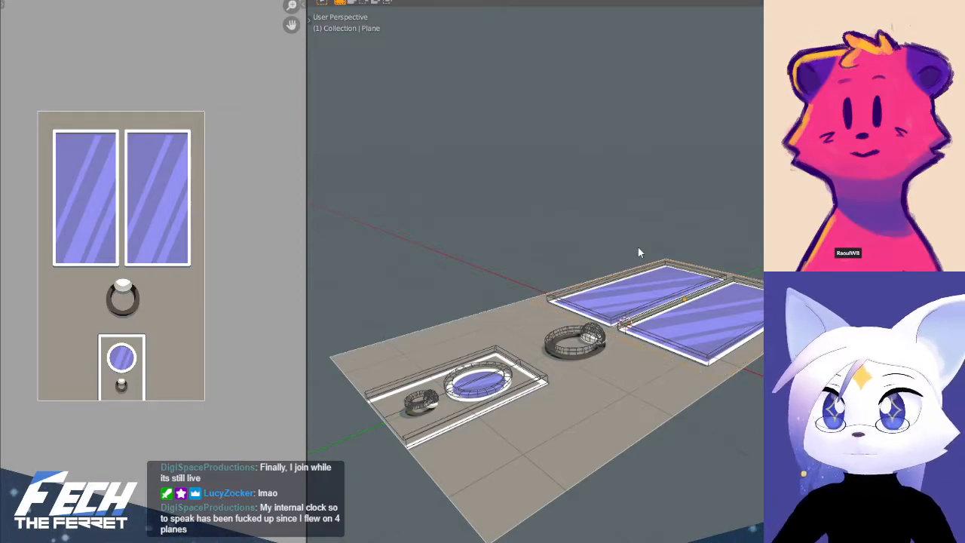
pyautogui.moveTo(637, 246); pyautogui.dragTo(732, 336, button='middle')
pyautogui.press('KP_7')
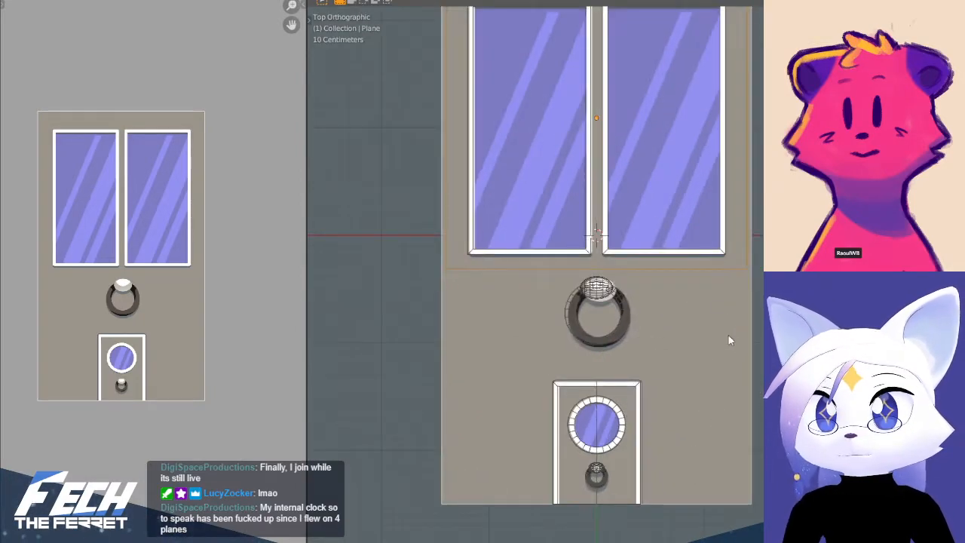
pyautogui.press('KP_Decimal')
pyautogui.hotkey('ctrl', 'Tab')
pyautogui.click(762, 267)
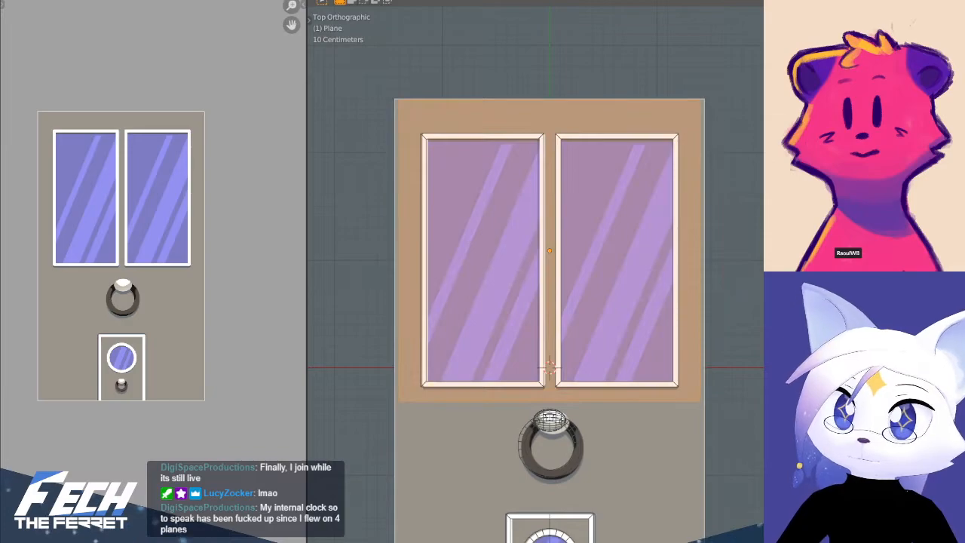
# - Scale the plane's face by about 1.022 and move it about -0.044 m along Y
pyautogui.press('s')
pyautogui.click(726, 198)
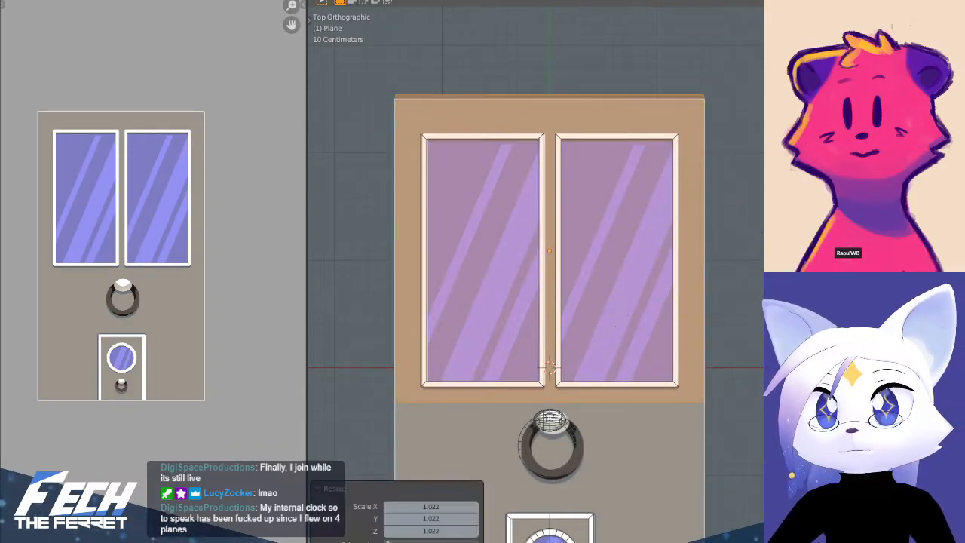
pyautogui.keyDown('shift'); pyautogui.moveTo(726, 198); pyautogui.dragTo(726, 201, button='middle'); pyautogui.keyUp('shift')
pyautogui.press('g')
pyautogui.press('y')
pyautogui.click(756, 218)
# - Adjust the face's scale to the door's width and move it about -0.022 m along Y to the upper edge
pyautogui.press('s')
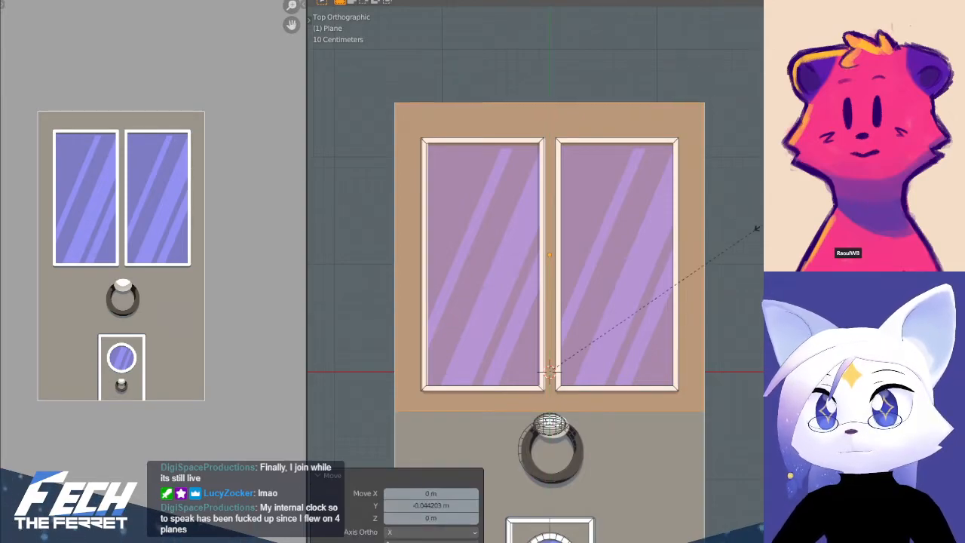
pyautogui.click(761, 225)
pyautogui.press('g')
pyautogui.press('y')
pyautogui.click(761, 226)
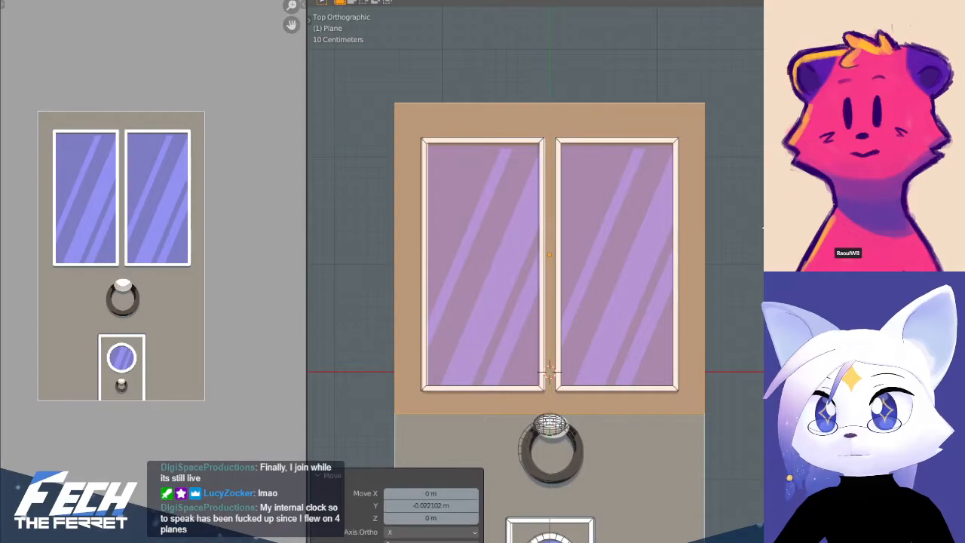
# - Select the plane's lower edge and move it about -1.9287 m along Y toward the door's bottom
pyautogui.keyDown('shift'); pyautogui.moveTo(409, 481); pyautogui.dragTo(396, 258, button='middle'); pyautogui.keyUp('shift')
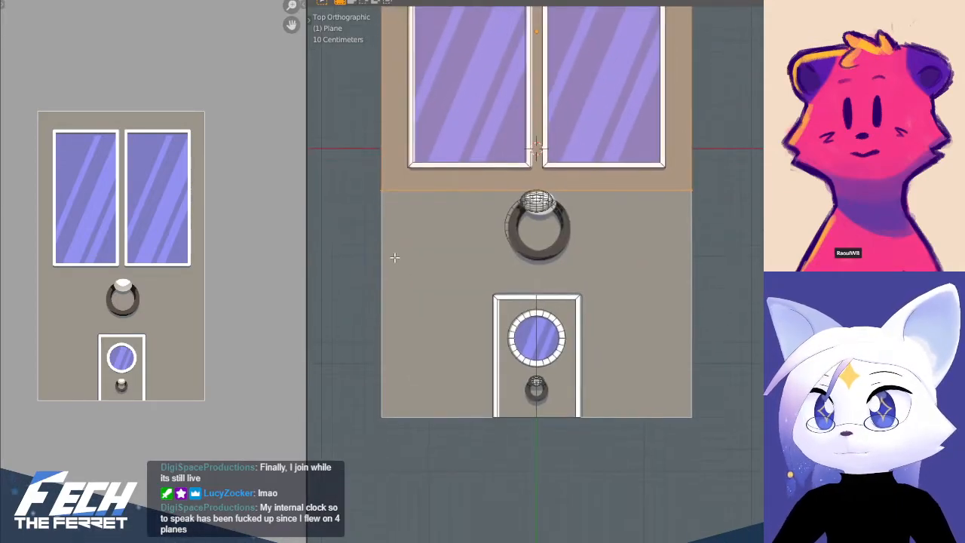
pyautogui.scroll(-3, 366, 205)
pyautogui.keyDown('shift'); pyautogui.moveTo(523, 200); pyautogui.dragTo(514, 241, button='middle'); pyautogui.keyUp('shift')
pyautogui.press('b')
pyautogui.moveTo(429, 68); pyautogui.dragTo(695, 168, button='middle')
pyautogui.press('g')
pyautogui.press('y')
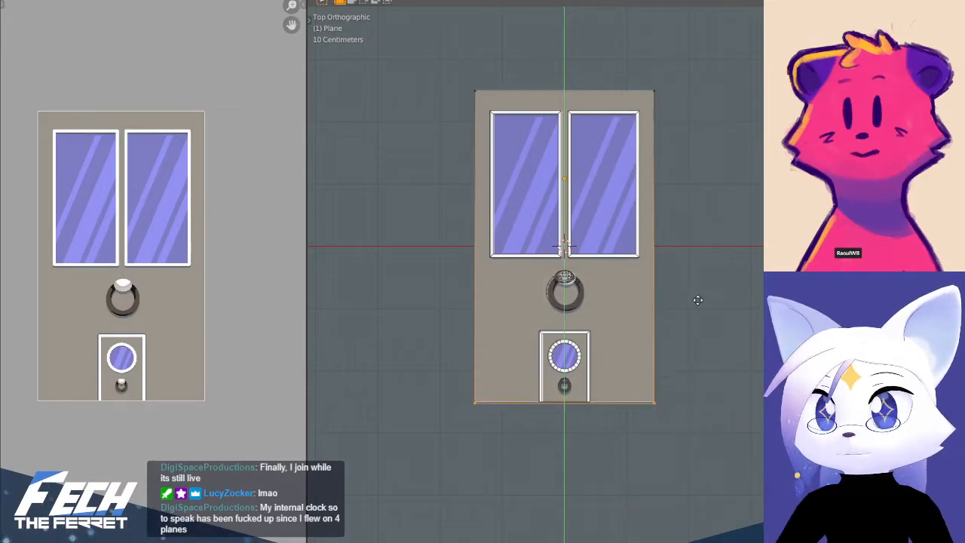
pyautogui.click(700, 289)
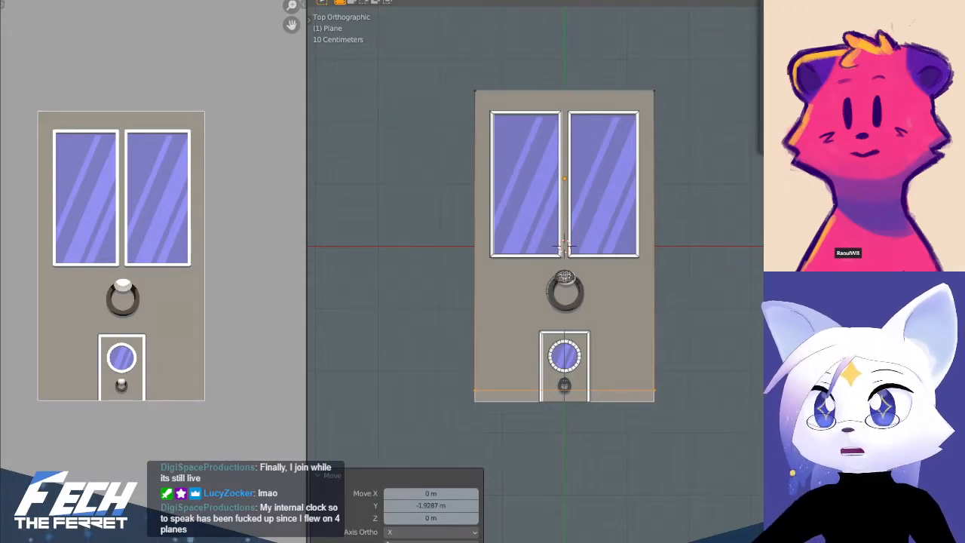
# - Fine-tune the plane's length, moving its lower edge about -0.184 m and its upper edge about 0.004 m along Y
pyautogui.scroll(3, 745, 339)
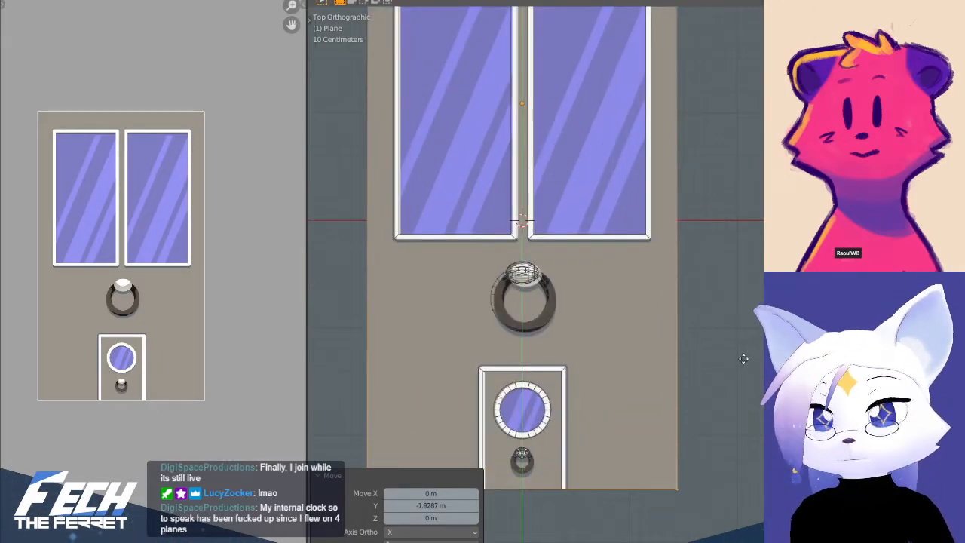
pyautogui.scroll(-5, 748, 227)
pyautogui.scroll(4, 747, 227)
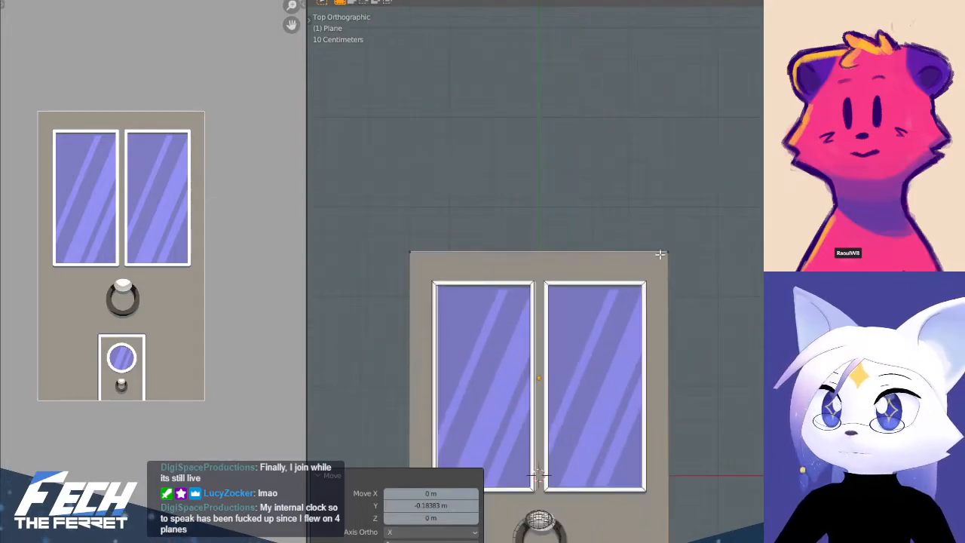
pyautogui.press('y')
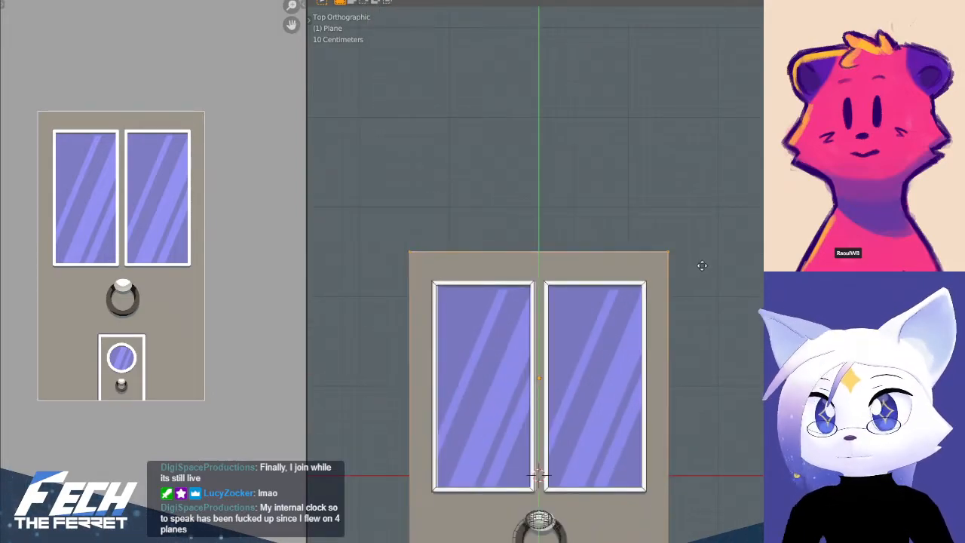
pyautogui.click(719, 279)
pyautogui.scroll(-2, 722, 280)
pyautogui.keyDown('shift'); pyautogui.moveTo(694, 296); pyautogui.dragTo(744, 183, button='middle'); pyautogui.keyUp('shift')
pyautogui.keyDown('shift'); pyautogui.moveTo(728, 277); pyautogui.dragTo(740, 239, button='middle'); pyautogui.keyUp('shift')
pyautogui.moveTo(689, 340)
pyautogui.keyDown('shift'); pyautogui.mouseDown(button='middle')
pyautogui.moveTo(690, 277)
pyautogui.moveTo(700, 308)
pyautogui.moveTo(710, 282)
pyautogui.mouseUp(button='middle'); pyautogui.keyUp('shift')
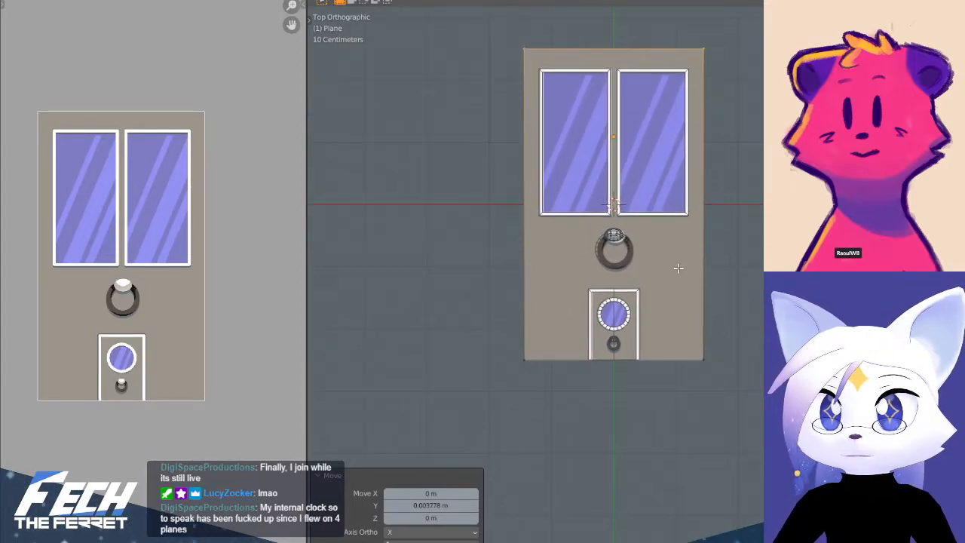
# - Add one centred vertical loop cut down the length of the door plane
pyautogui.press('KP_3')
pyautogui.press('Tab')
pyautogui.scroll(1, 633, 267)
pyautogui.keyDown('shift'); pyautogui.moveTo(676, 252); pyautogui.dragTo(519, 259, button='middle'); pyautogui.keyUp('shift')
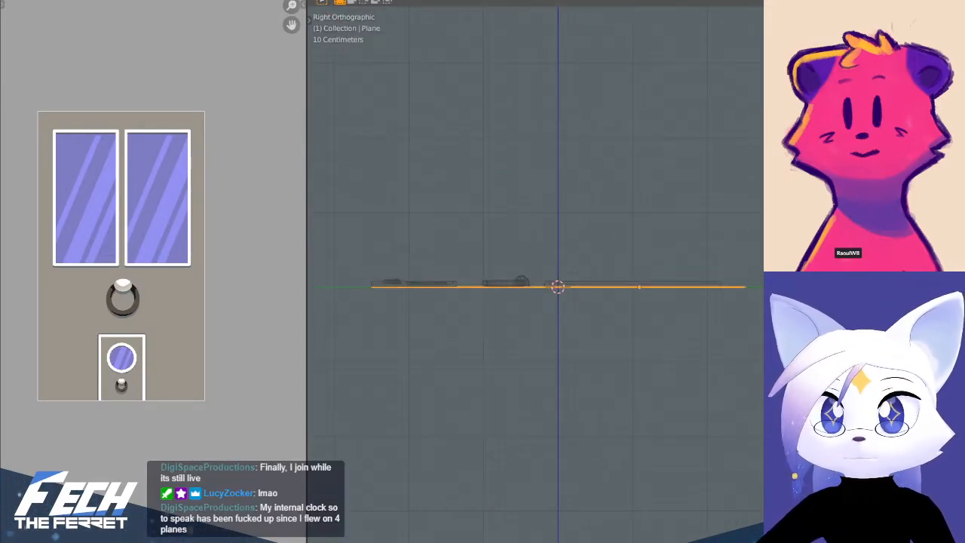
pyautogui.moveTo(603, 349); pyautogui.dragTo(742, 341, button='middle')
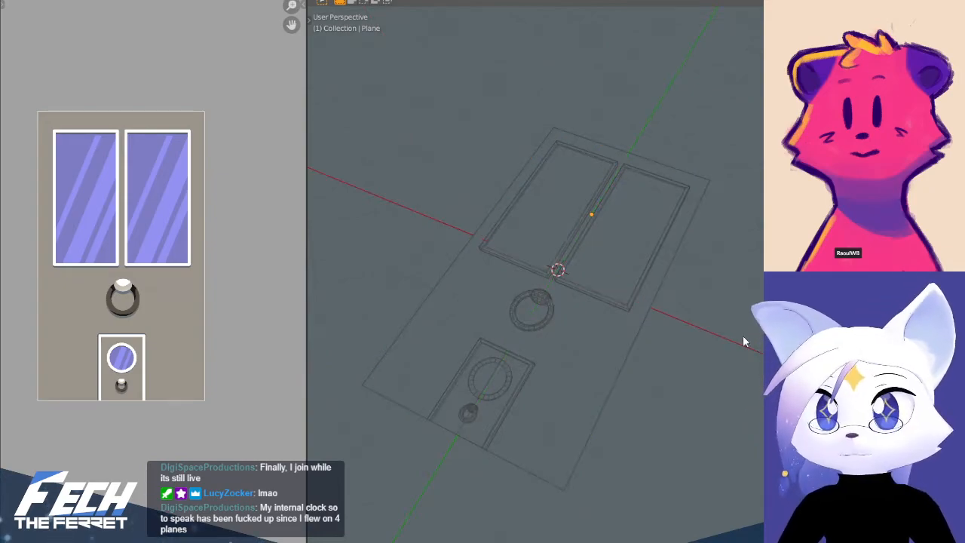
pyautogui.click(554, 341)
pyautogui.moveTo(684, 228); pyautogui.dragTo(681, 315, button='middle')
pyautogui.press('Tab')
pyautogui.press('KP_7')
pyautogui.hotkey('ctrl', 'r')
pyautogui.click(570, 154)
pyautogui.rightClick(439, 161)
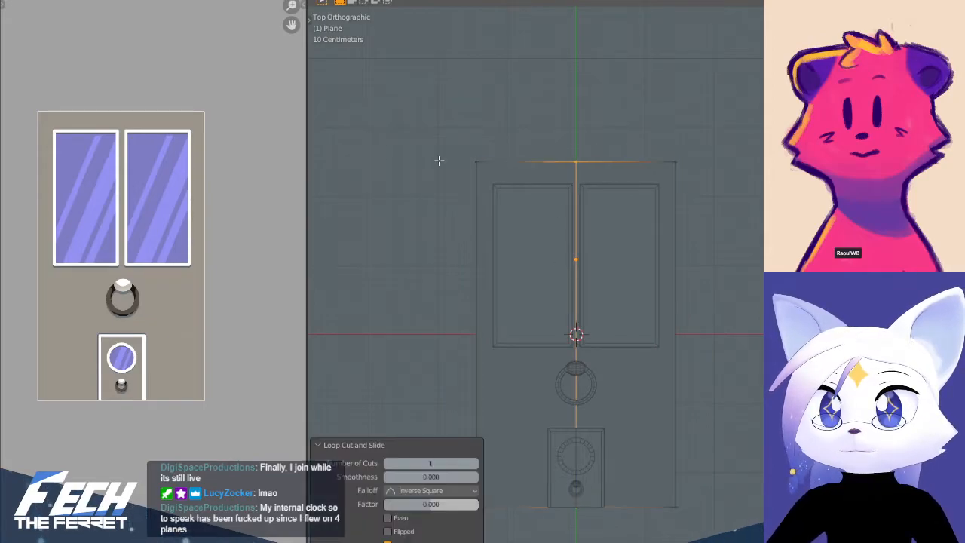
# - Delete the door plane's outer vertices on the negative X side, leaving only the positive X half
pyautogui.click(414, 106)
pyautogui.moveTo(414, 112); pyautogui.dragTo(496, 527)
pyautogui.press('x')
pyautogui.click(544, 301)
pyautogui.press('Tab')
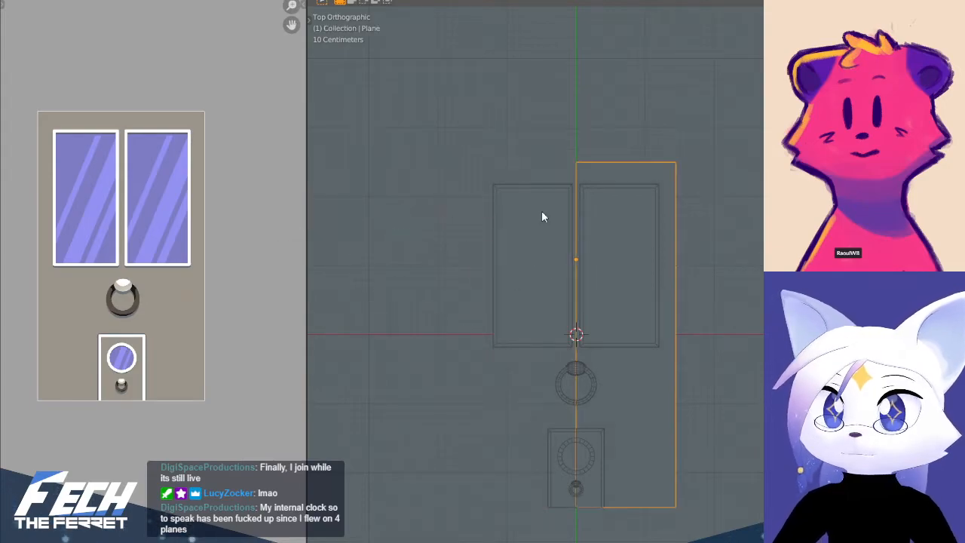
# - Join the half plane into the mirrored window frame object and deselect everything
pyautogui.keyDown('shift'); pyautogui.click(649, 192); pyautogui.keyUp('shift')
pyautogui.hotkey('ctrl', 'j')
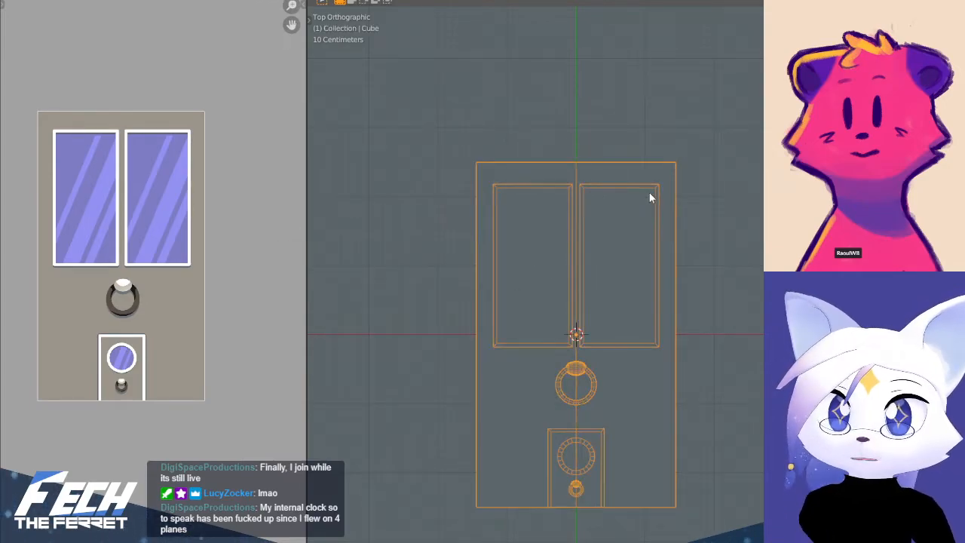
pyautogui.click(751, 287)
pyautogui.keyDown('shift'); pyautogui.moveTo(716, 268); pyautogui.dragTo(734, 253, button='middle'); pyautogui.keyUp('shift')
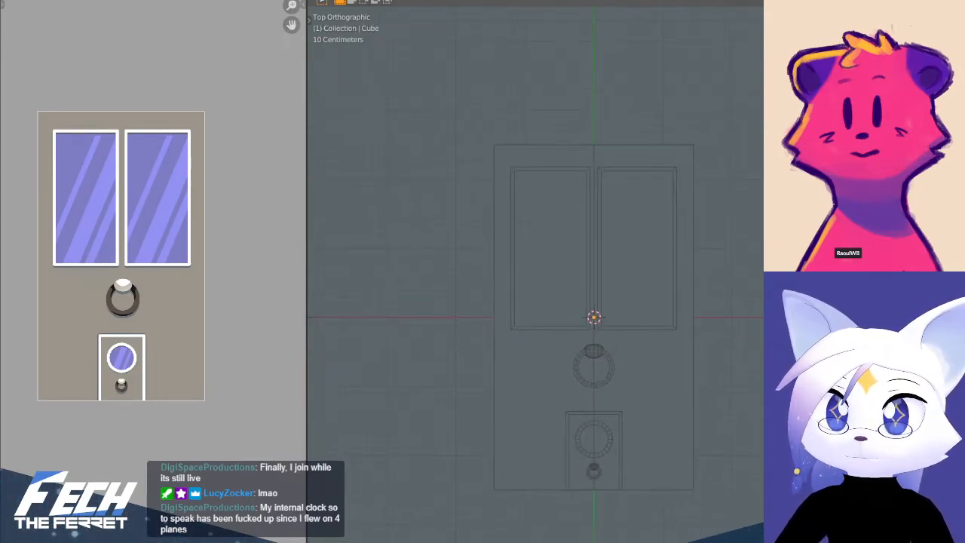
# - Show the joined door in solid shading and examine its surfaces at an angle
pyautogui.hotkey('shift', 'z')
pyautogui.hotkey('shift', 'z')
pyautogui.hotkey('shift', 'z')
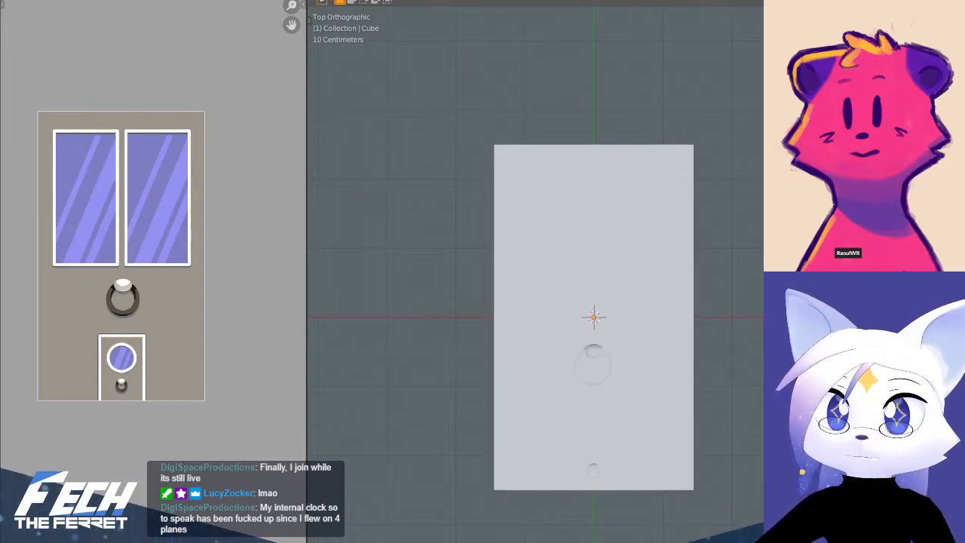
pyautogui.press('z')
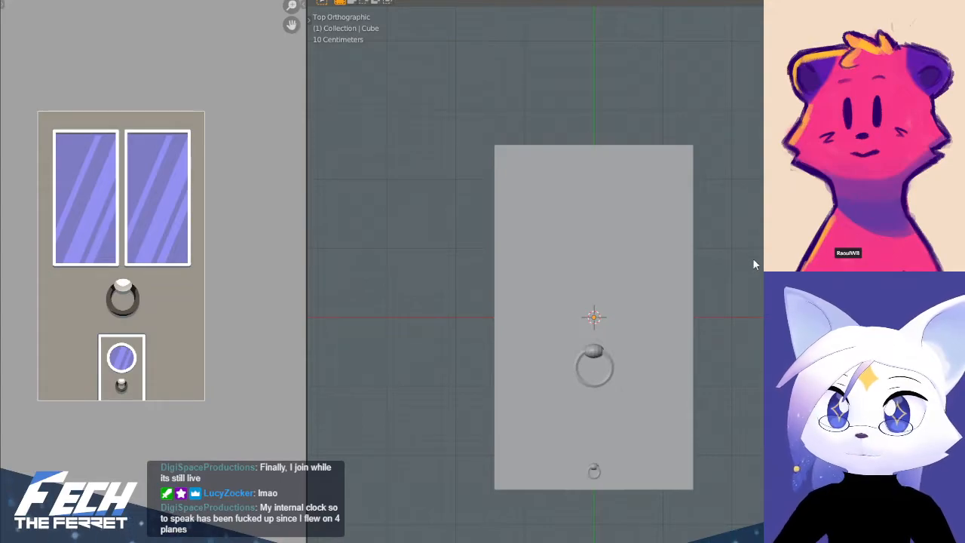
pyautogui.keyDown('shift'); pyautogui.moveTo(756, 340); pyautogui.dragTo(728, 286, button='middle'); pyautogui.keyUp('shift')
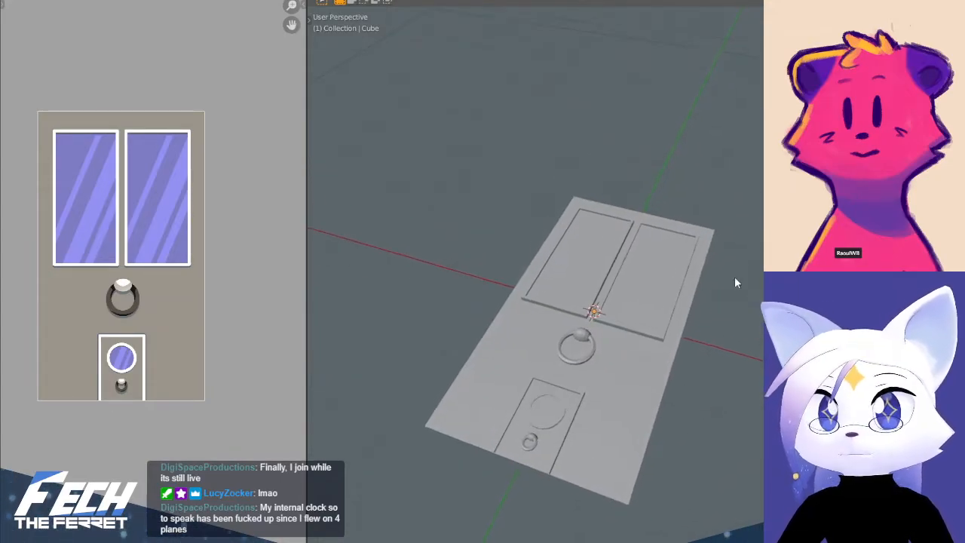
pyautogui.scroll(2, 609, 359)
pyautogui.keyDown('shift'); pyautogui.moveTo(608, 354); pyautogui.dragTo(642, 265, button='middle'); pyautogui.keyUp('shift')
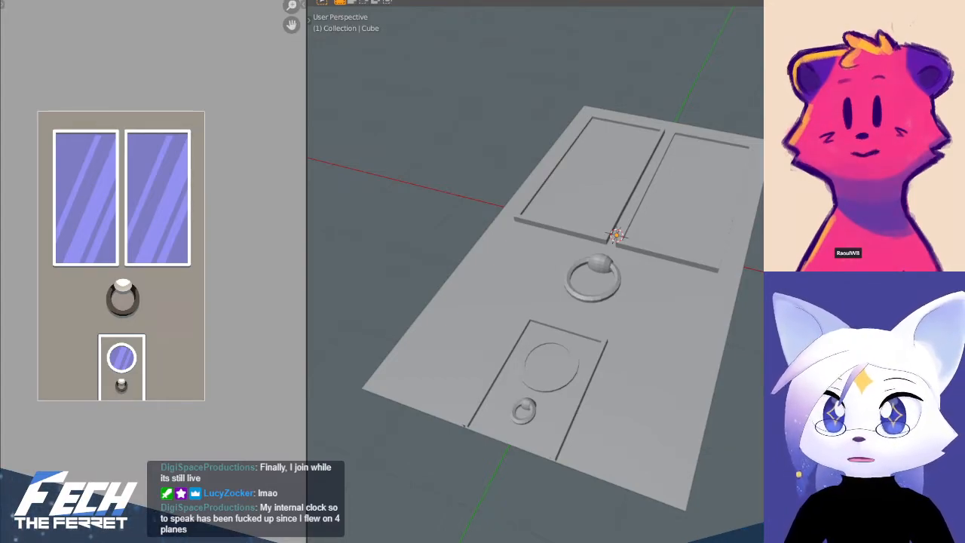
# - Delete the stray vertices on the unmodelled side of the small door's round window
pyautogui.press('Tab')
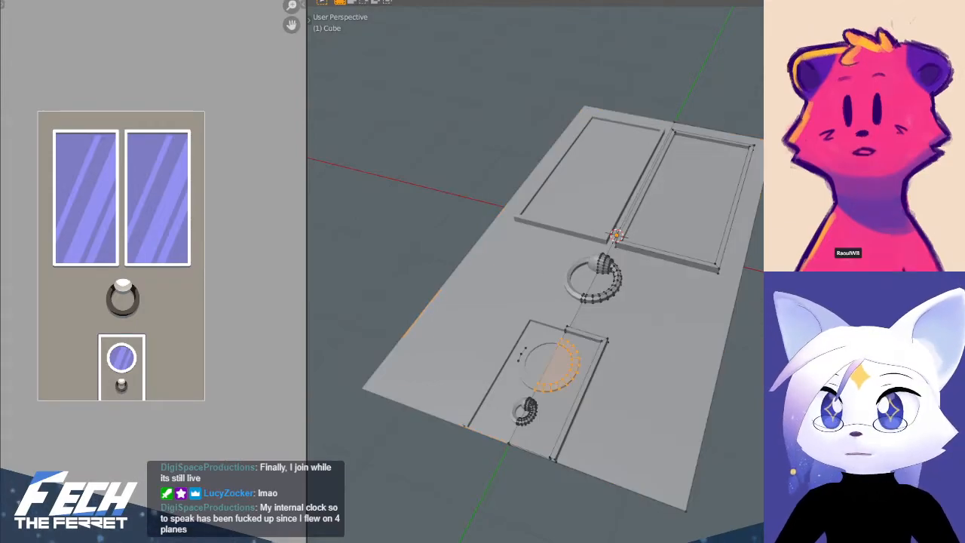
pyautogui.hotkey('ctrl', 'l')
pyautogui.hotkey('ctrl', 'f')
pyautogui.click(750, 310)
pyautogui.hotkey('alt', 'a')
pyautogui.moveTo(475, 300); pyautogui.dragTo(516, 332, button='middle')
pyautogui.hotkey('alt', 'z')
pyautogui.moveTo(514, 323); pyautogui.dragTo(532, 364)
pyautogui.press('x')
pyautogui.click(594, 242)
pyautogui.press('Tab')
pyautogui.scroll(1, 541, 293)
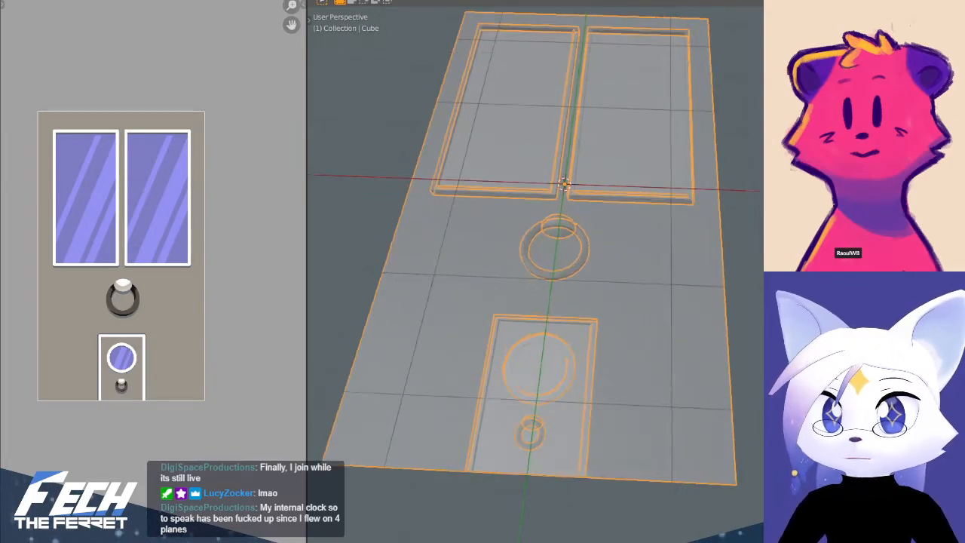
pyautogui.hotkey('alt', 'z')
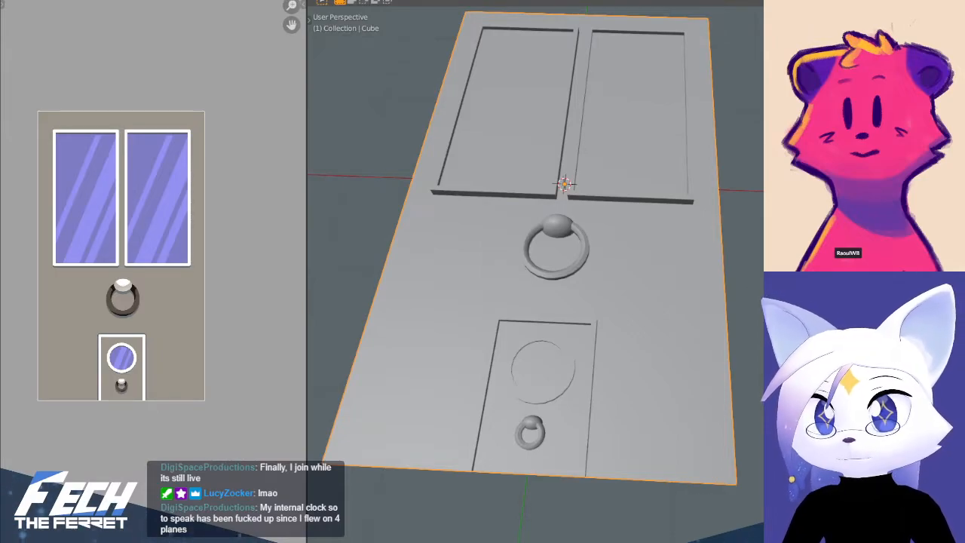
# - Change the viewport shading and examine the door from above and at an angle
pyautogui.hotkey('alt', 'a')
pyautogui.moveTo(569, 381); pyautogui.dragTo(603, 352, button='middle')
pyautogui.press('KP_7')
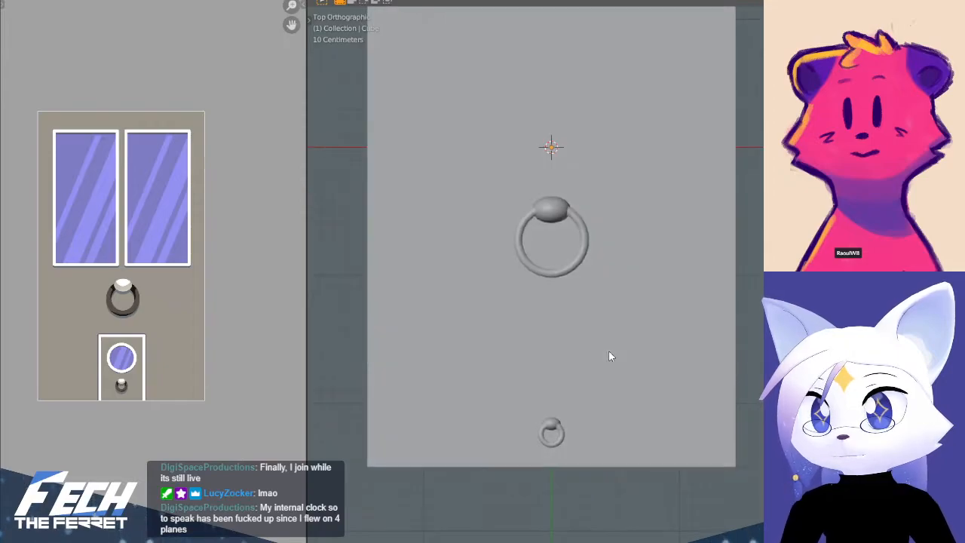
pyautogui.moveTo(655, 284); pyautogui.dragTo(641, 248, button='middle')
pyautogui.press('z')
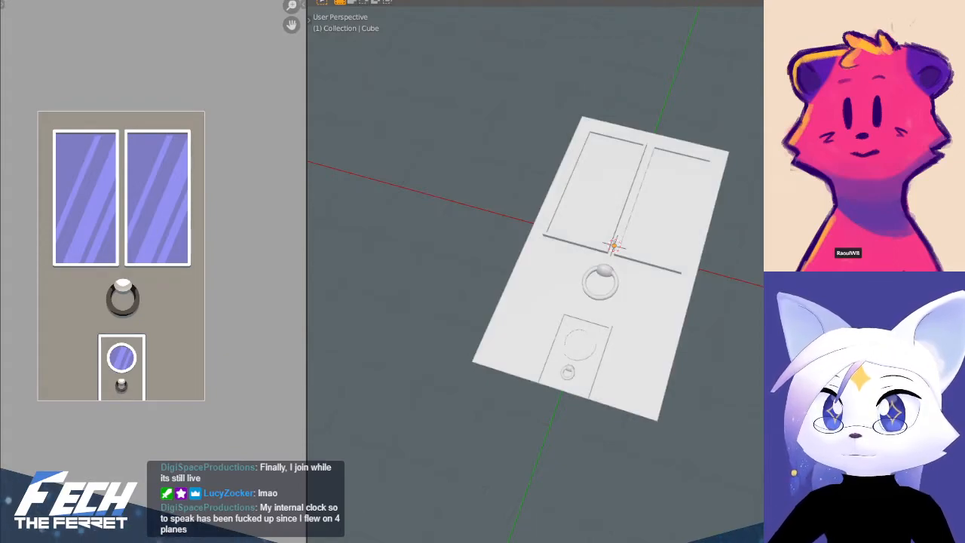
pyautogui.moveTo(641, 249); pyautogui.dragTo(747, 349, button='middle')
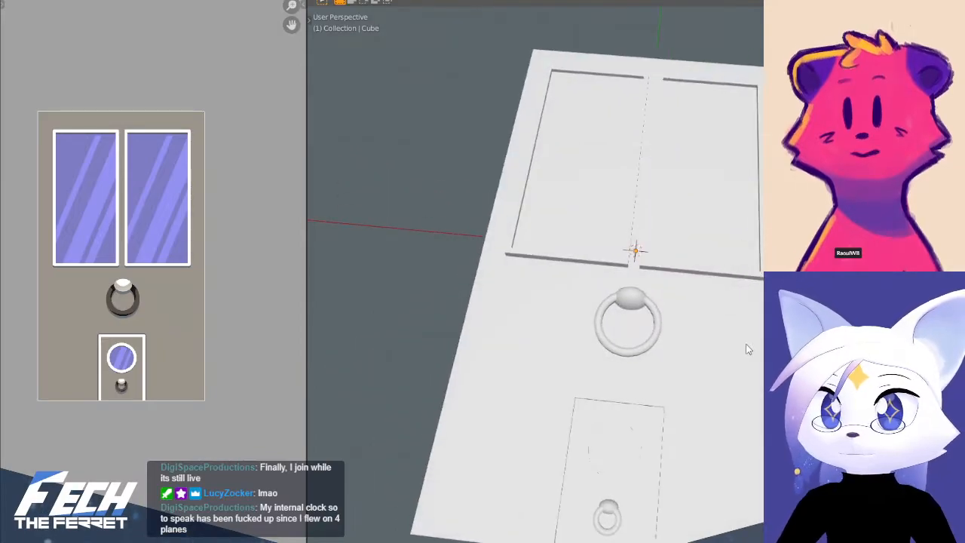
pyautogui.keyDown('shift'); pyautogui.moveTo(635, 250); pyautogui.dragTo(631, 270, button='middle'); pyautogui.keyUp('shift')
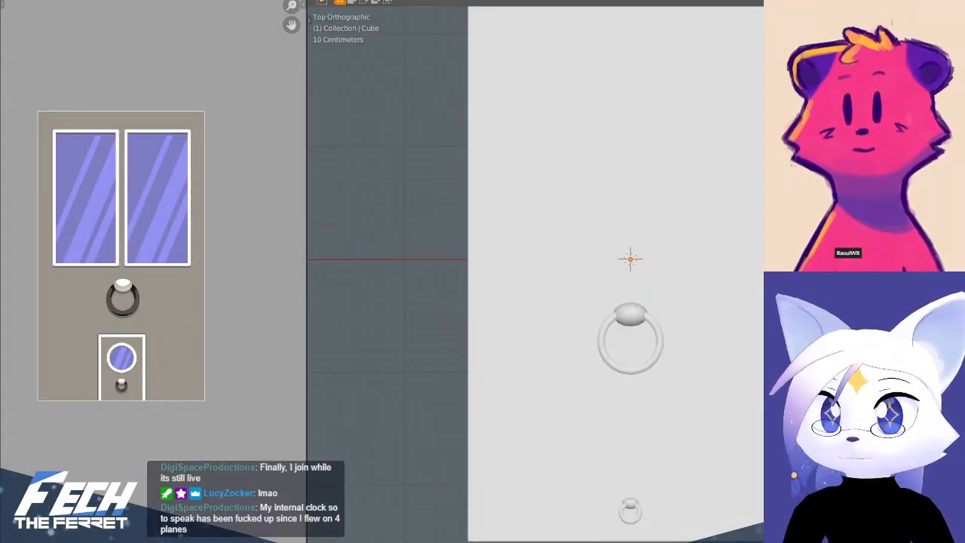
pyautogui.scroll(-4, 728, 315)
pyautogui.keyDown('shift'); pyautogui.moveTo(697, 343); pyautogui.dragTo(635, 283, button='middle'); pyautogui.keyUp('shift')
# - Select the entire door mesh and raise it along Z above the origin in the front view
pyautogui.click(661, 415)
pyautogui.moveTo(686, 417); pyautogui.dragTo(737, 224, button='middle')
pyautogui.hotkey('ctrl', 'Tab')
pyautogui.press('6')
pyautogui.scroll(4, 647, 389)
pyautogui.press('KP_1')
pyautogui.press('a')
pyautogui.scroll(3, 736, 224)
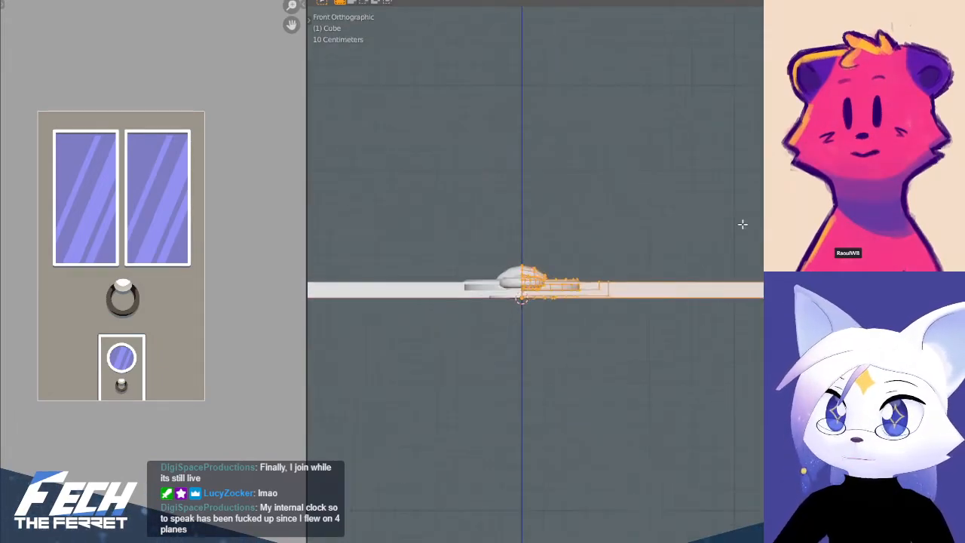
pyautogui.press('g')
pyautogui.press('z')
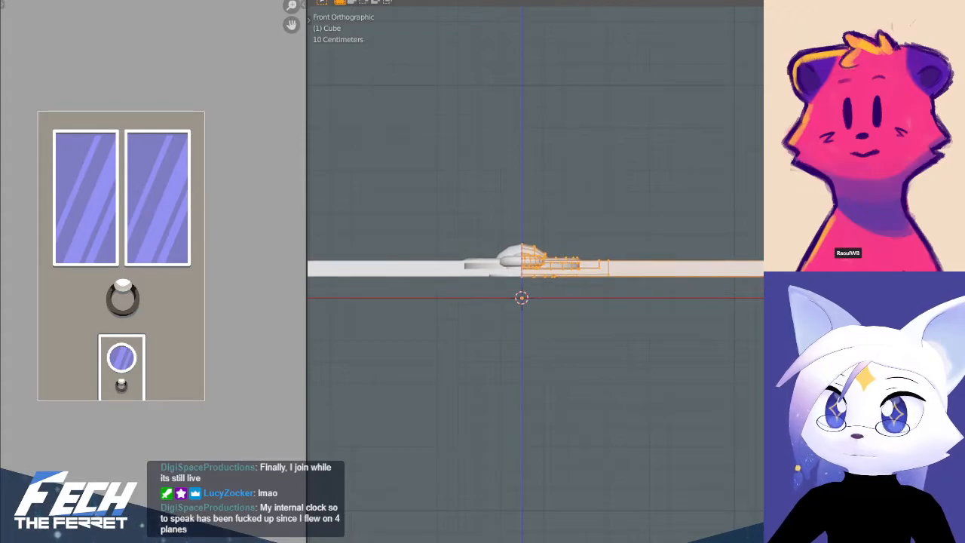
pyautogui.press('Return')
pyautogui.hotkey('alt', 'a')
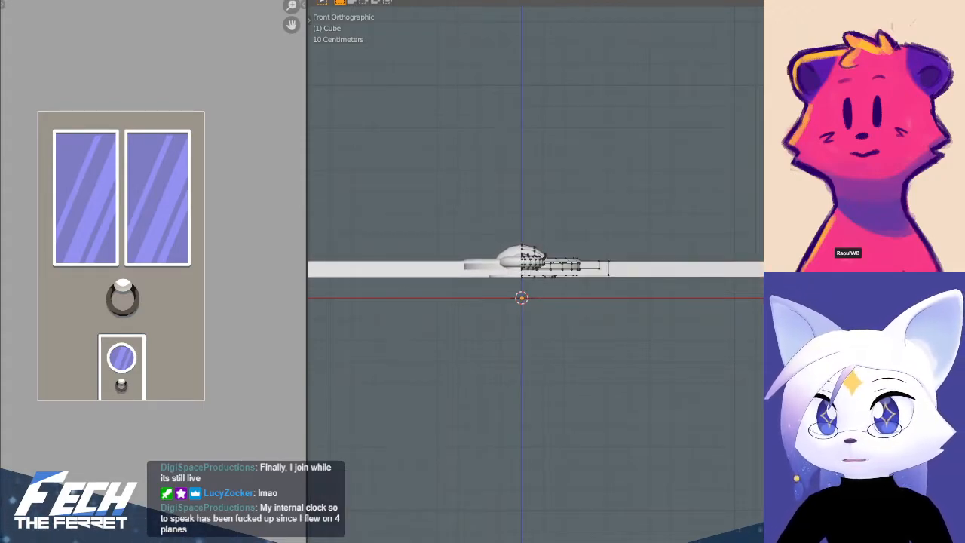
# - Try to extrude the door panel's outer edge down along Z to the origin line
pyautogui.keyDown('alt'); pyautogui.click(652, 277); pyautogui.keyUp('alt')
pyautogui.moveTo(651, 276); pyautogui.dragTo(603, 289, button='middle')
pyautogui.press('KP_1')
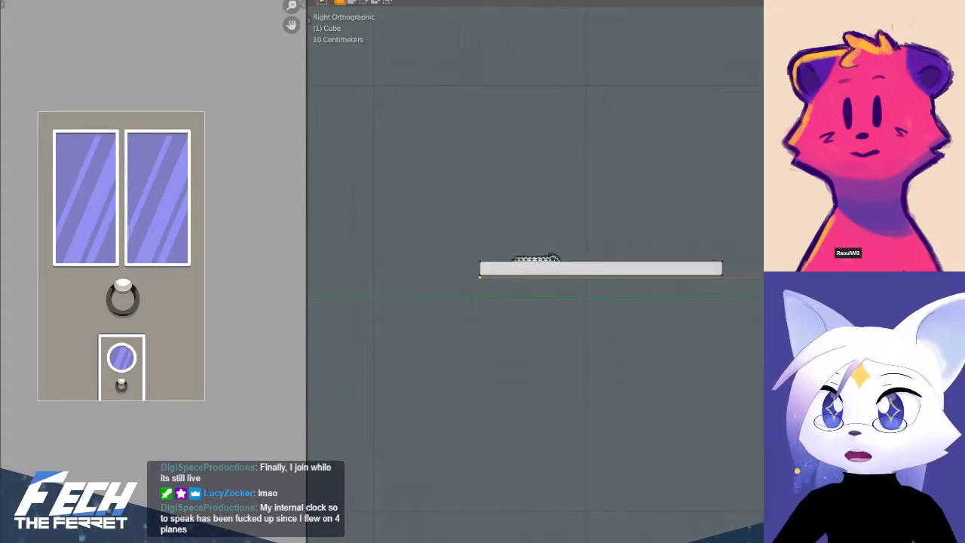
pyautogui.scroll(3, 535, 276)
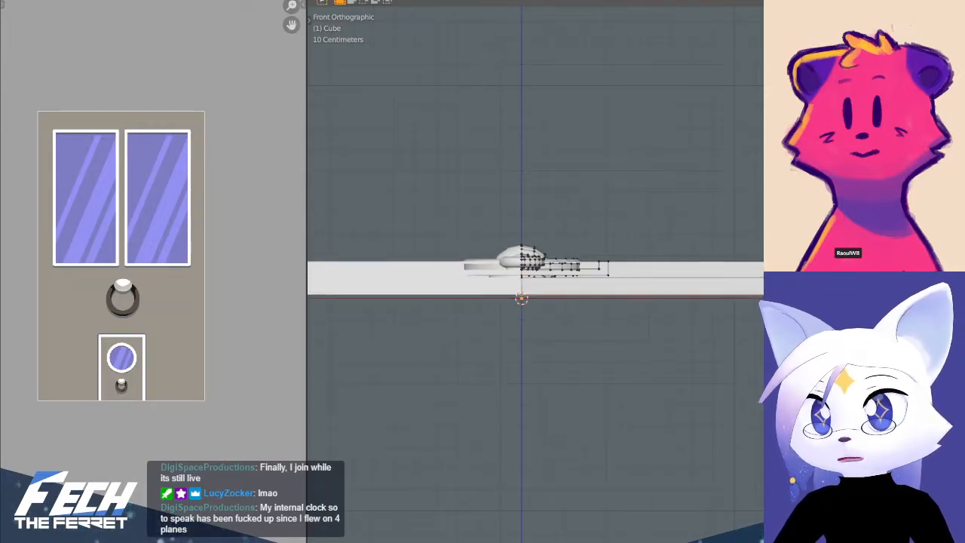
pyautogui.press('Return')
pyautogui.scroll(-3, 621, 282)
pyautogui.moveTo(712, 219); pyautogui.dragTo(748, 303, button='middle')
pyautogui.press('Tab')
pyautogui.scroll(-3, 683, 247)
pyautogui.press('KP_3')
pyautogui.keyDown('shift'); pyautogui.moveTo(782, 241); pyautogui.dragTo(683, 250, button='middle'); pyautogui.keyUp('shift')
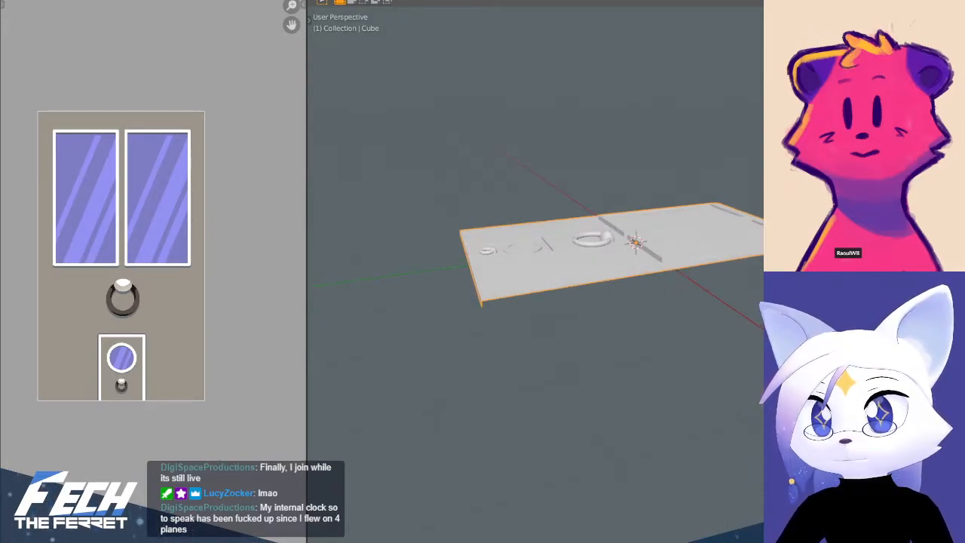
pyautogui.press('Tab')
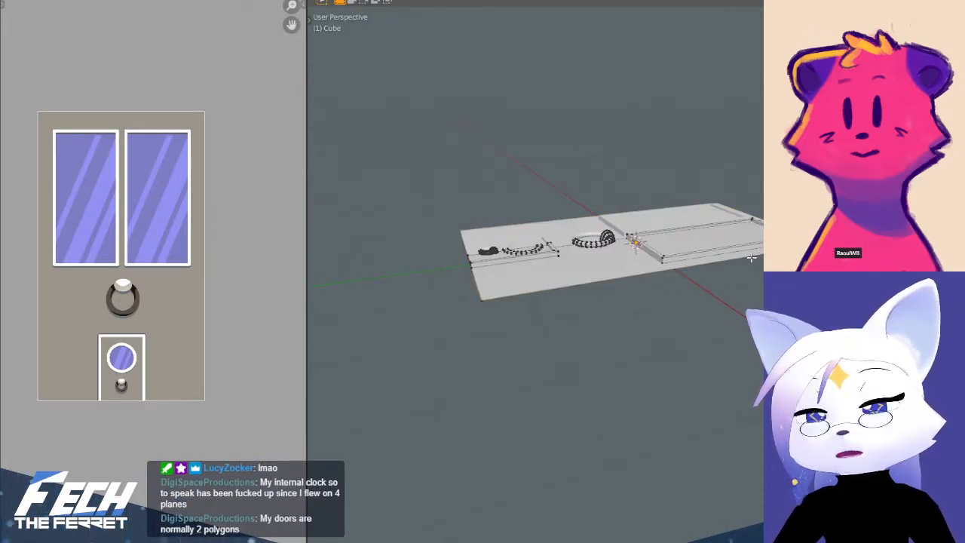
pyautogui.moveTo(760, 264); pyautogui.dragTo(592, 196, button='middle')
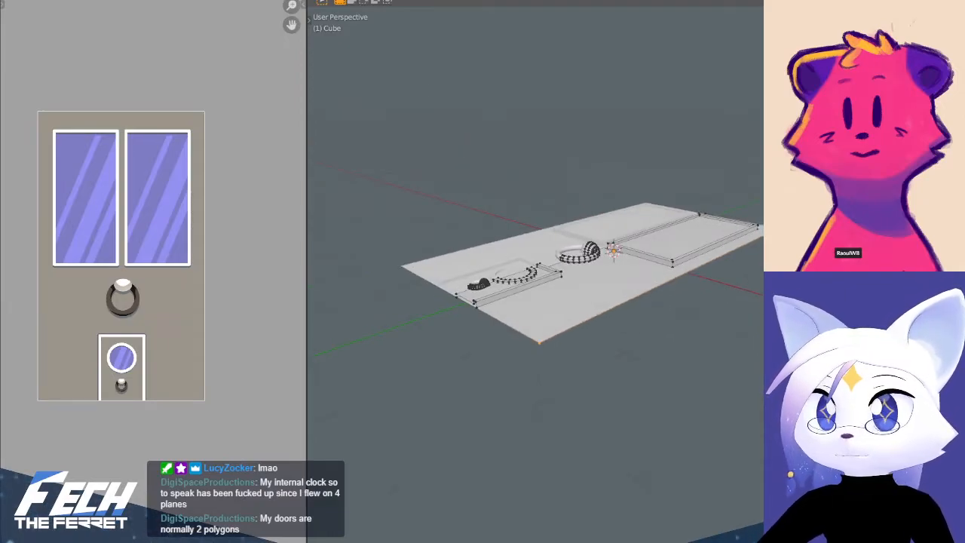
# - Select the linked door panel face and extrude it in the front view to give the door thickness
pyautogui.press('Tab')
pyautogui.moveTo(623, 349); pyautogui.dragTo(653, 327, button='middle')
pyautogui.press('l')
pyautogui.press('KP_1')
pyautogui.scroll(3, 663, 341)
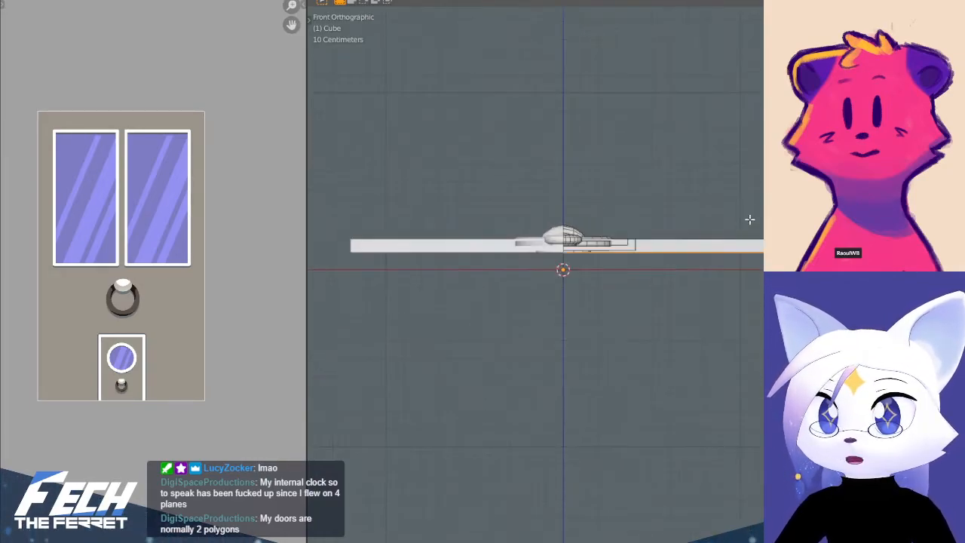
pyautogui.press('e')
pyautogui.click(761, 226)
pyautogui.scroll(-4, 754, 215)
pyautogui.press('Tab')
pyautogui.moveTo(753, 211); pyautogui.dragTo(668, 360, button='middle')
# - Select the whole door mesh in Edit Mode and examine the door from above and at an angle
pyautogui.press('KP_7')
pyautogui.moveTo(590, 307)
pyautogui.keyDown('shift'); pyautogui.mouseDown(button='middle')
pyautogui.moveTo(604, 330)
pyautogui.moveTo(601, 313)
pyautogui.mouseUp(button='middle'); pyautogui.keyUp('shift')
pyautogui.hotkey('ctrl', 'Tab')
pyautogui.click(749, 310)
pyautogui.scroll(3, 746, 311)
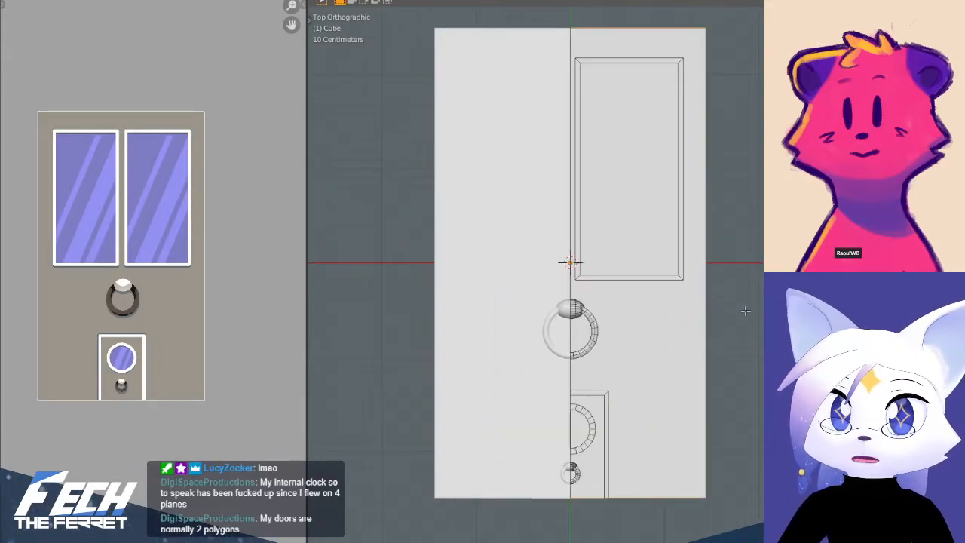
pyautogui.keyDown('shift'); pyautogui.moveTo(746, 310); pyautogui.dragTo(762, 313, button='middle'); pyautogui.keyUp('shift')
pyautogui.press('a')
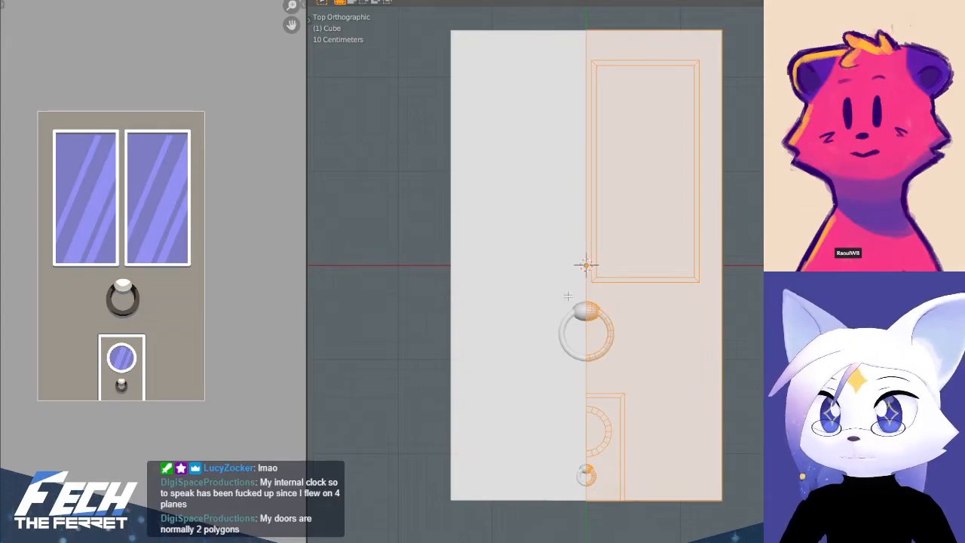
pyautogui.scroll(1, 752, 279)
pyautogui.keyDown('shift'); pyautogui.moveTo(752, 279); pyautogui.dragTo(737, 278, button='middle'); pyautogui.keyUp('shift')
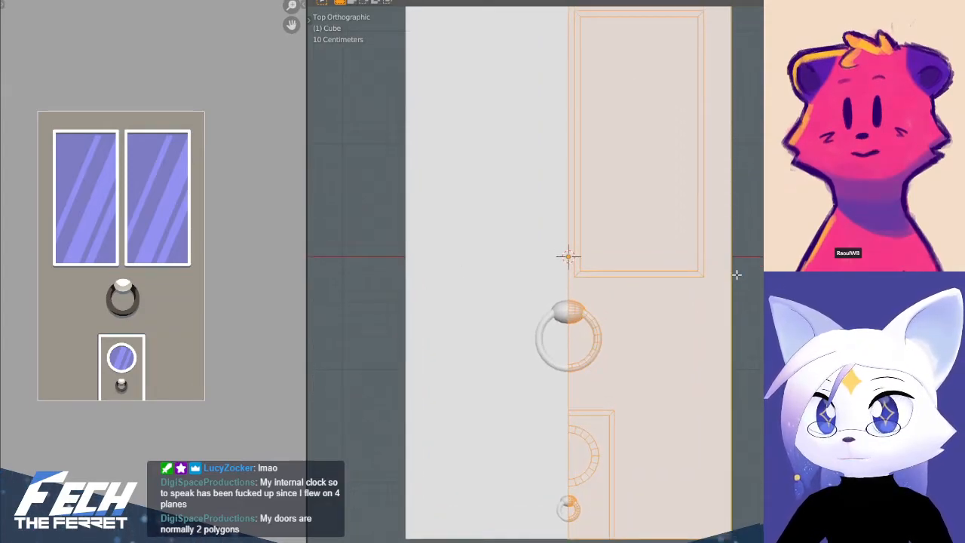
pyautogui.keyDown('shift'); pyautogui.moveTo(672, 280); pyautogui.dragTo(682, 254, button='middle'); pyautogui.keyUp('shift')
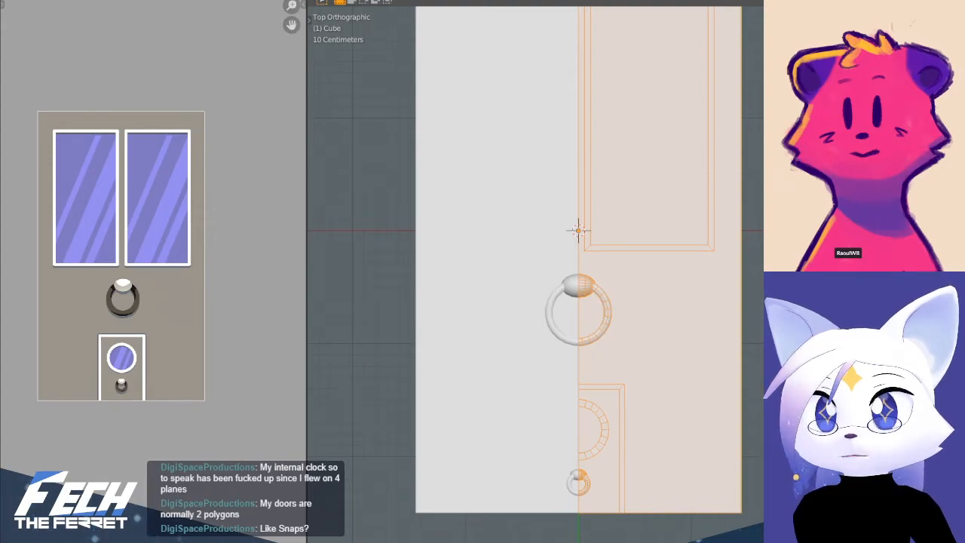
pyautogui.moveTo(730, 268)
pyautogui.keyDown('shift'); pyautogui.mouseDown(button='middle')
pyautogui.moveTo(738, 302)
pyautogui.moveTo(739, 279)
pyautogui.mouseUp(button='middle'); pyautogui.keyUp('shift')
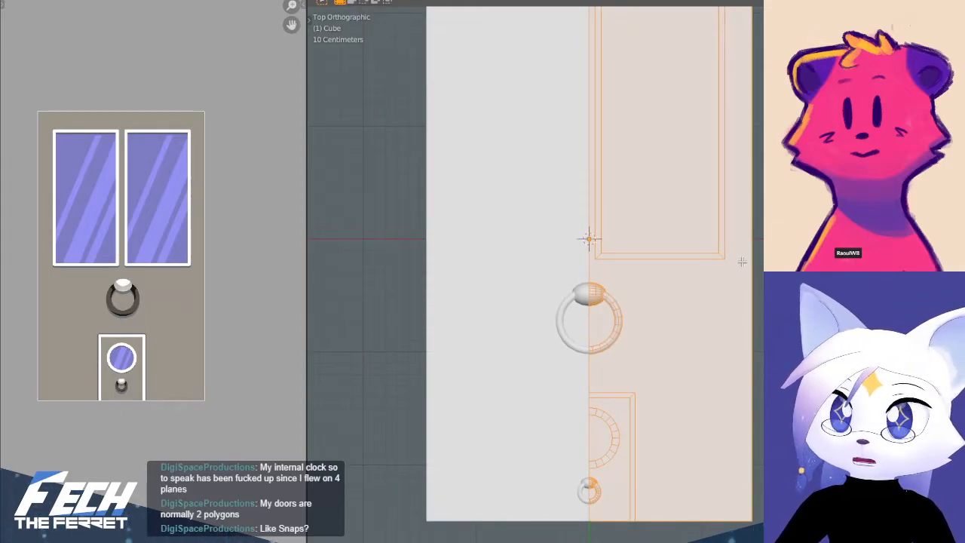
pyautogui.keyDown('shift'); pyautogui.moveTo(753, 279); pyautogui.dragTo(756, 298, button='middle'); pyautogui.keyUp('shift')
pyautogui.moveTo(735, 347); pyautogui.dragTo(710, 331, button='middle')
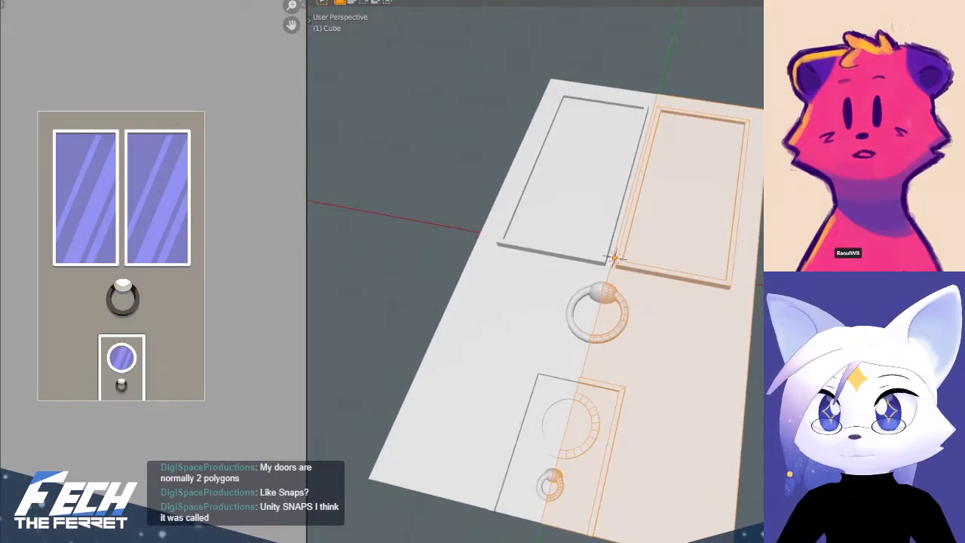
pyautogui.moveTo(710, 331); pyautogui.dragTo(578, 241, button='middle')
# - Select the small inset door with its window ring and knocker in the right view and lower it 0.011191 m along Z
pyautogui.scroll(5, 618, 285)
pyautogui.keyDown('shift'); pyautogui.moveTo(643, 341); pyautogui.dragTo(760, 249, button='middle'); pyautogui.keyUp('shift')
pyautogui.hotkey('ctrl', 'Tab')
pyautogui.click(709, 278)
pyautogui.hotkey('ctrl', 'Tab')
pyautogui.click(413, 286)
pyautogui.hotkey('ctrl', 'Tab')
pyautogui.click(586, 312)
pyautogui.keyDown('shift'); pyautogui.moveTo(533, 272); pyautogui.dragTo(634, 251, button='middle'); pyautogui.keyUp('shift')
pyautogui.hotkey('alt', 'a')
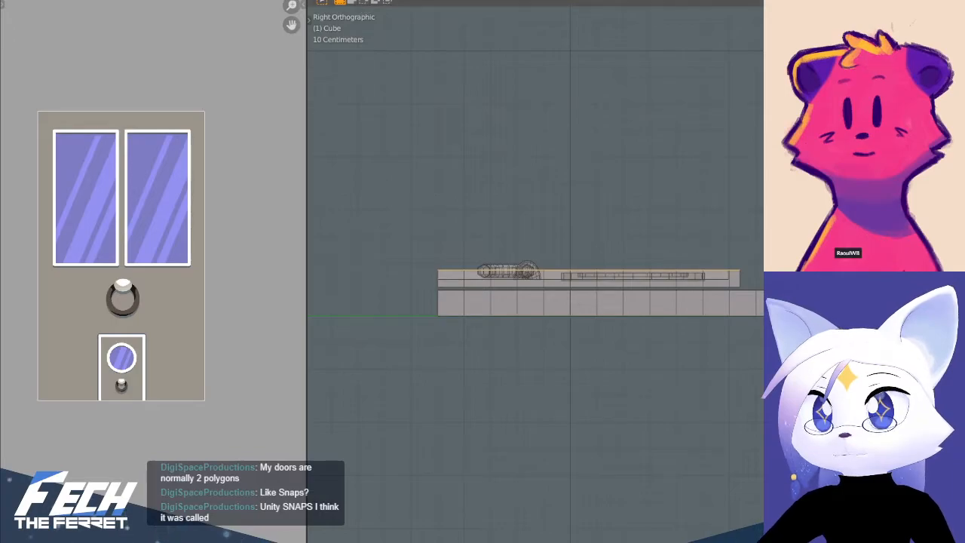
pyautogui.moveTo(359, 152); pyautogui.dragTo(773, 288)
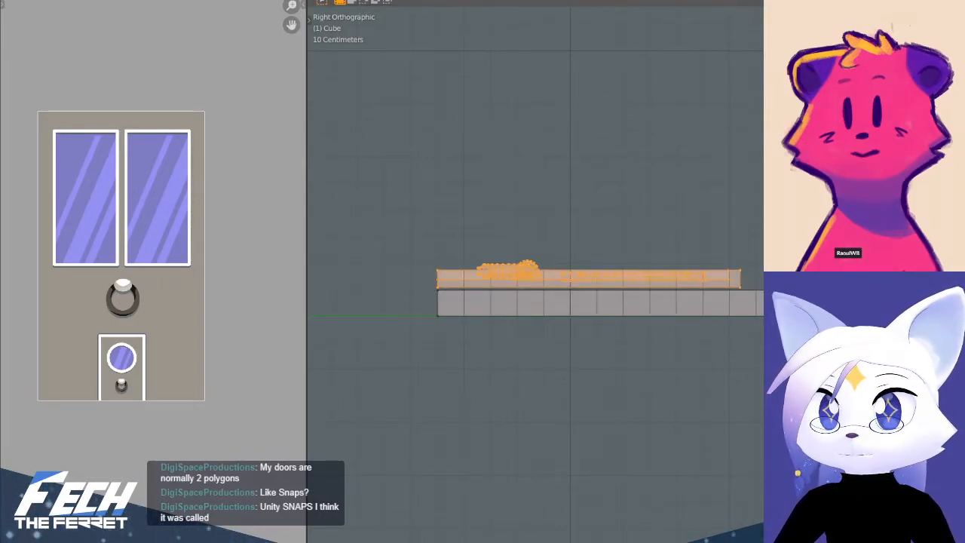
pyautogui.press('g')
pyautogui.press('z')
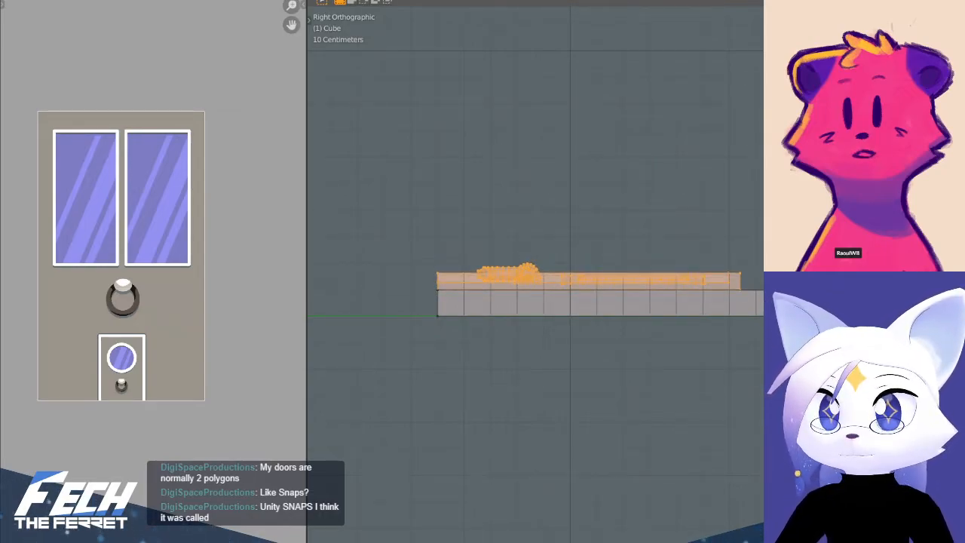
pyautogui.press('Return')
# - Try to align the small inset door's height with the main panel by moving it along Z
pyautogui.moveTo(656, 248); pyautogui.dragTo(721, 303, button='middle')
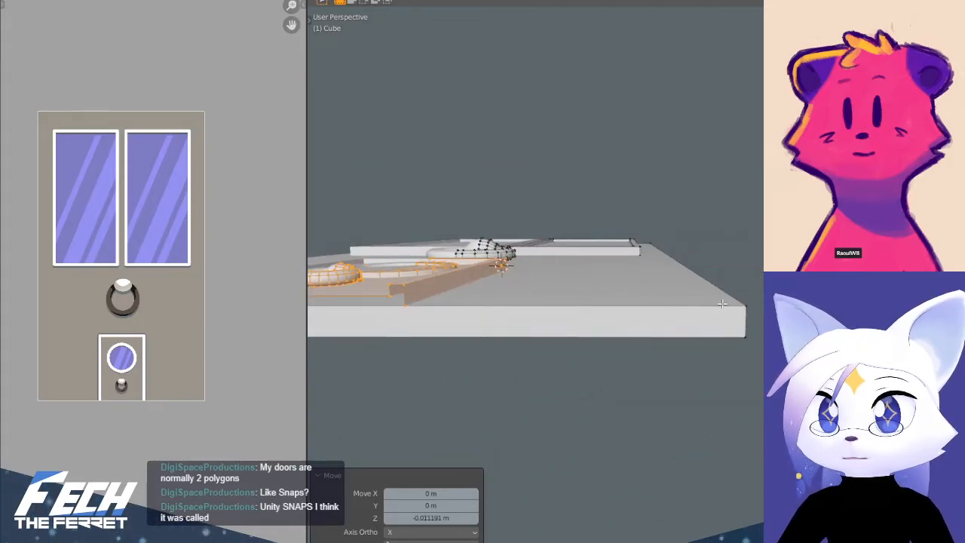
pyautogui.press('z')
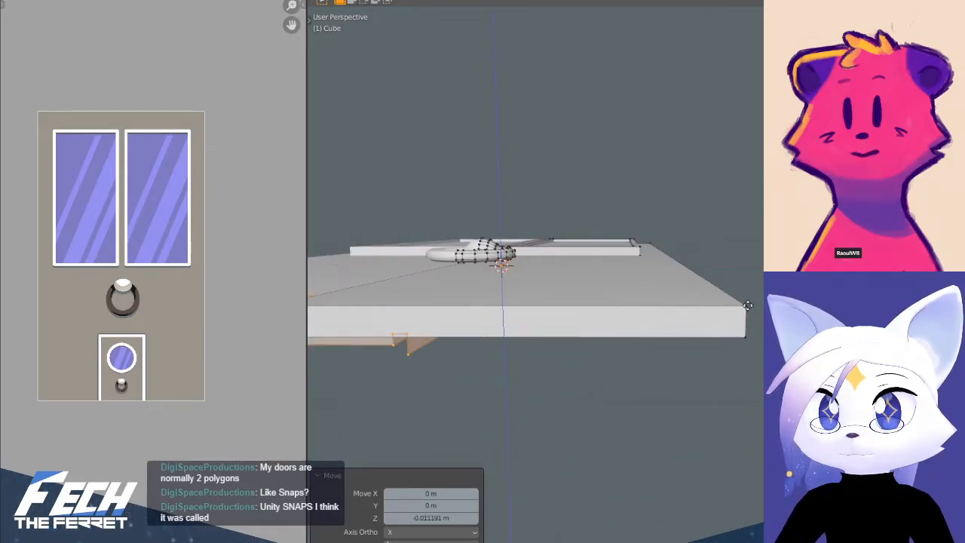
pyautogui.hotkey('ctrl', 'z')
pyautogui.press('KP_3')
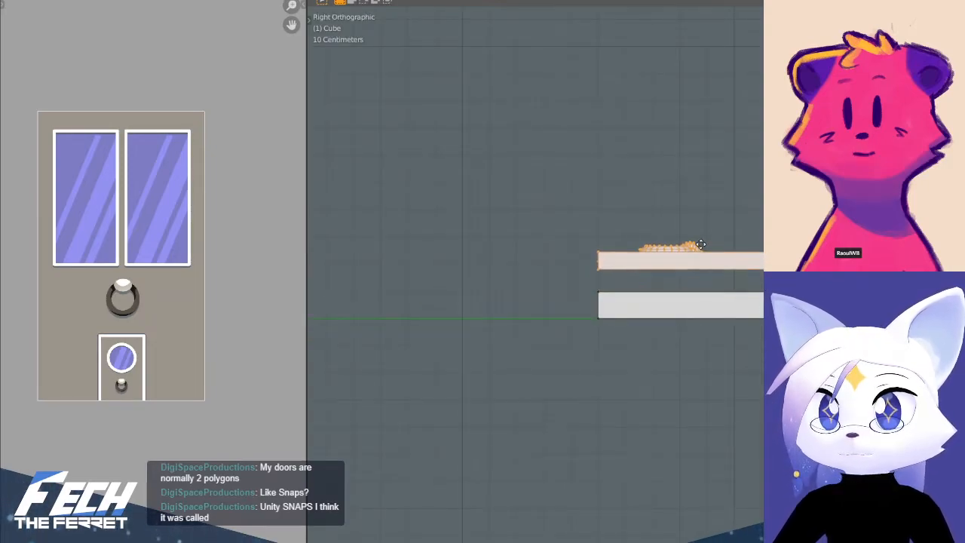
pyautogui.click(701, 246)
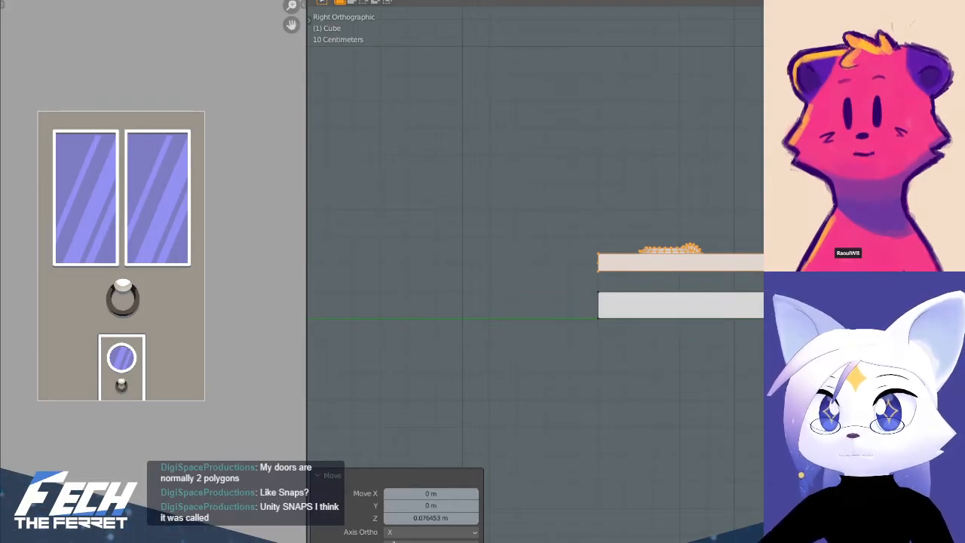
pyautogui.press('g')
pyautogui.press('z')
pyautogui.click(601, 293)
pyautogui.moveTo(614, 271); pyautogui.dragTo(503, 308, button='middle')
pyautogui.hotkey('ctrl', 'z')
# - Lower the small inset door 0.075895 m along Z, snapping it to the main panel's upper corner
pyautogui.press('g')
pyautogui.press('z')
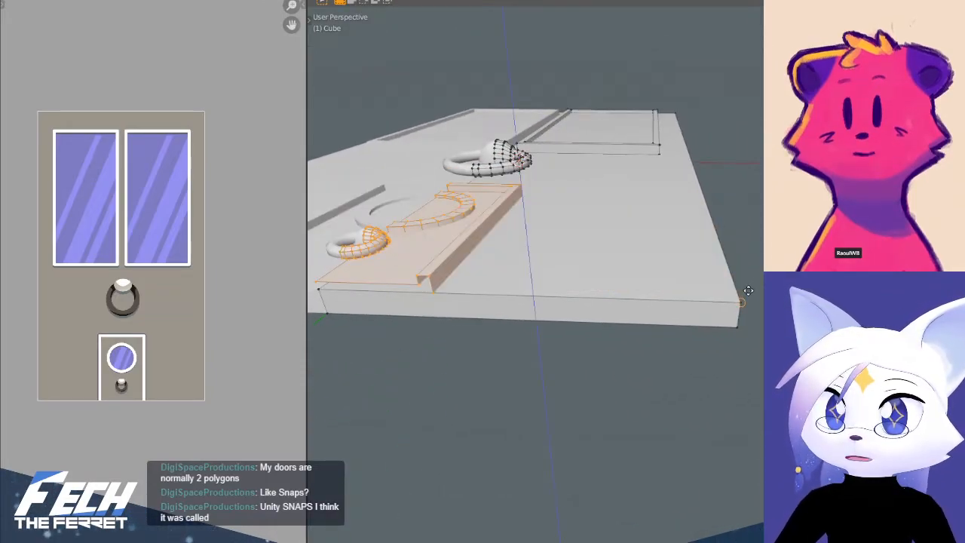
pyautogui.click(748, 290)
pyautogui.moveTo(747, 291); pyautogui.dragTo(767, 332, button='middle')
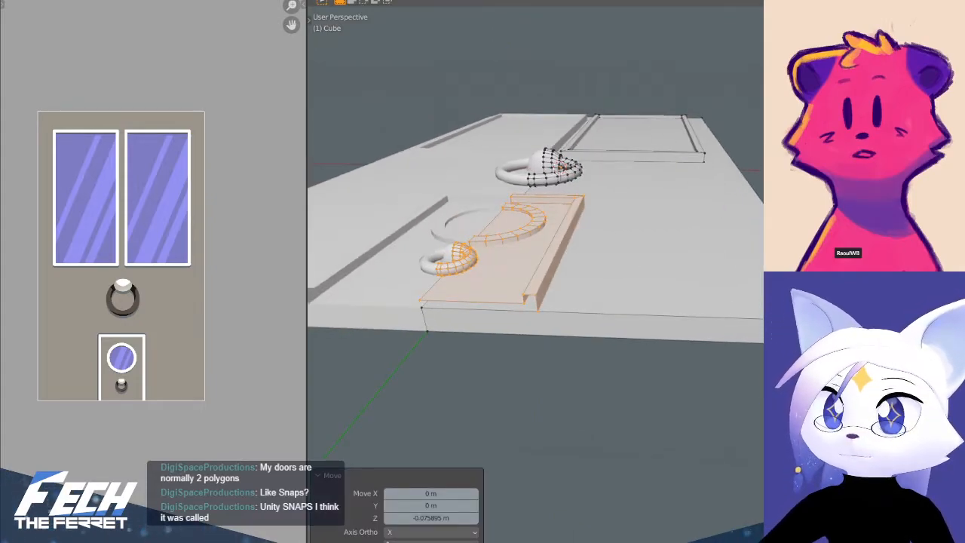
# - Delete the end face of the main door panel beneath the small inset door
pyautogui.click(548, 326)
pyautogui.press('x')
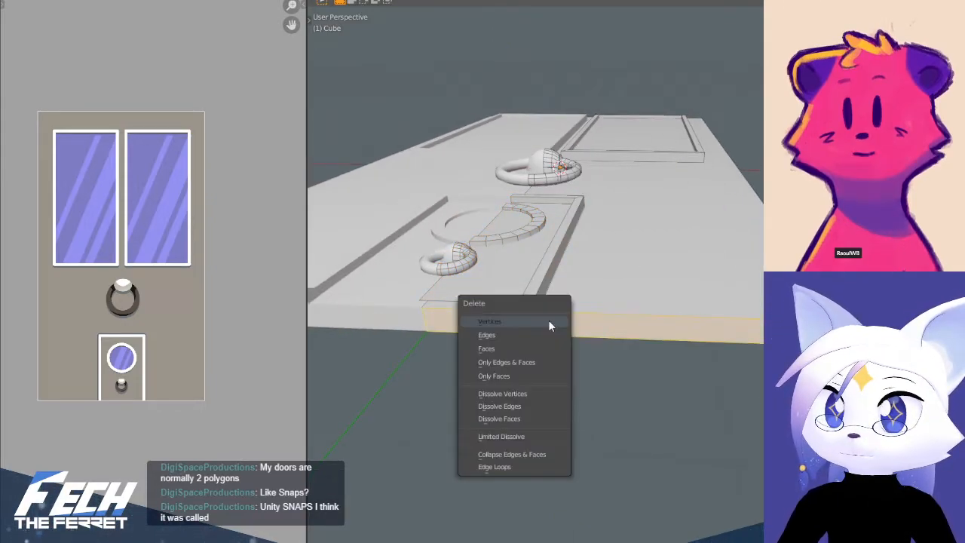
pyautogui.click(536, 349)
pyautogui.moveTo(555, 302); pyautogui.dragTo(601, 325, button='middle')
# - Return to Object Mode and examine the whole door from above and at an angle
pyautogui.hotkey('ctrl', 'Tab')
pyautogui.click(408, 325)
pyautogui.scroll(-1, 628, 266)
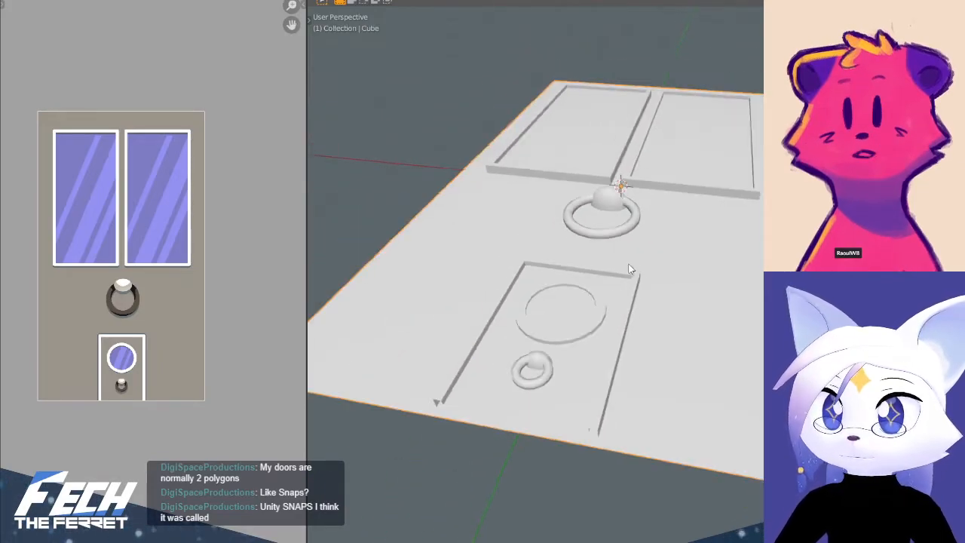
pyautogui.press('KP_7')
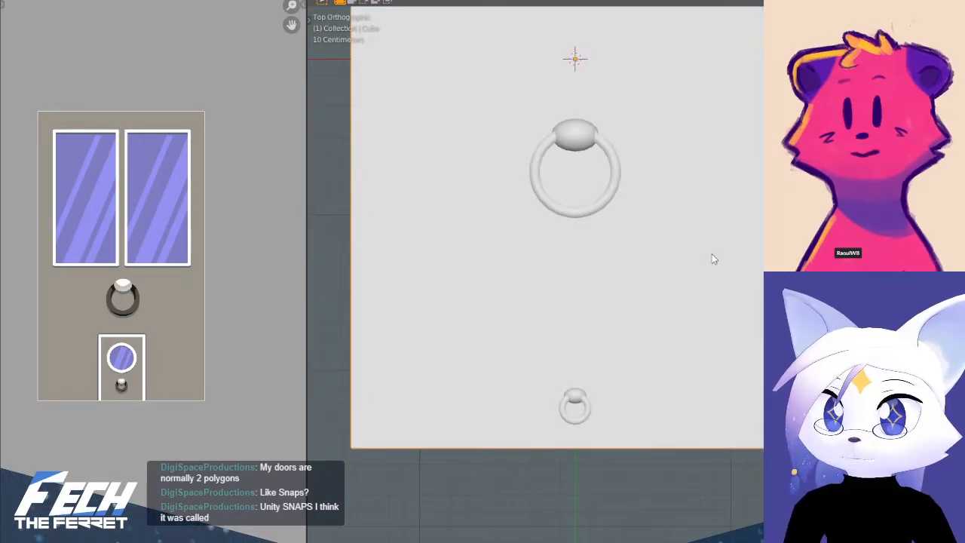
pyautogui.moveTo(725, 370); pyautogui.dragTo(643, 297, button='middle')
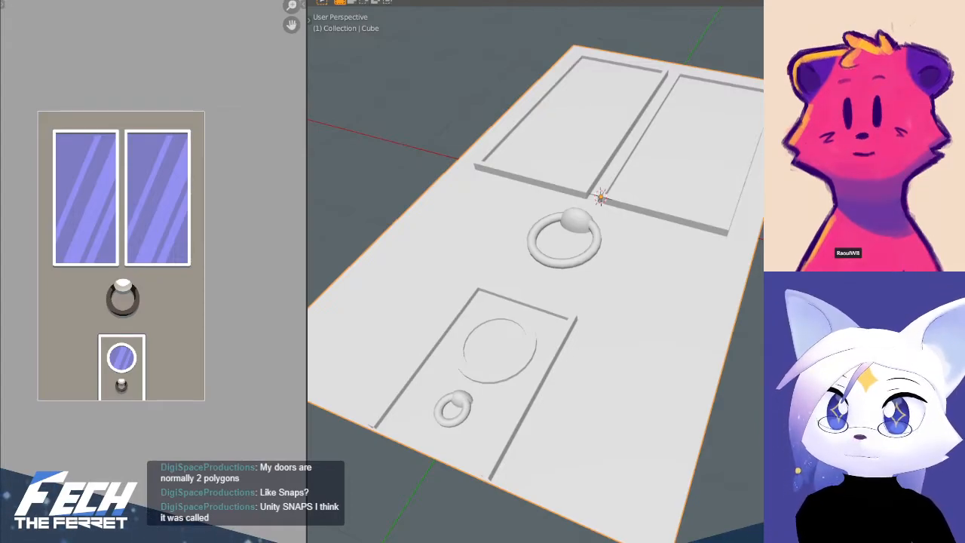
pyautogui.keyDown('shift'); pyautogui.moveTo(679, 250); pyautogui.dragTo(695, 273, button='middle'); pyautogui.keyUp('shift')
# - Enter Edit Mode, select the window pane and round window faces with their linked geometry, and clear the selection
pyautogui.hotkey('ctrl', 'Tab')
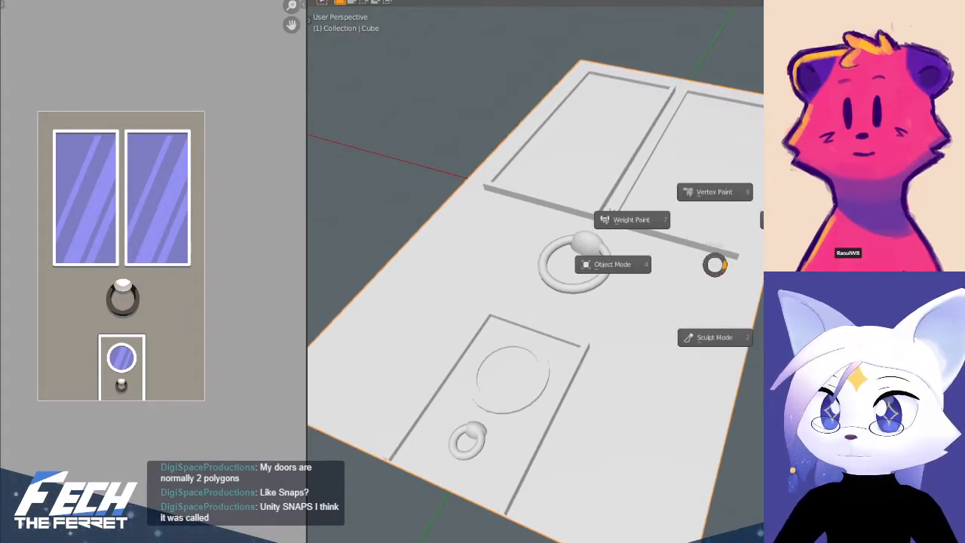
pyautogui.click(571, 261)
pyautogui.hotkey('ctrl', 'Tab')
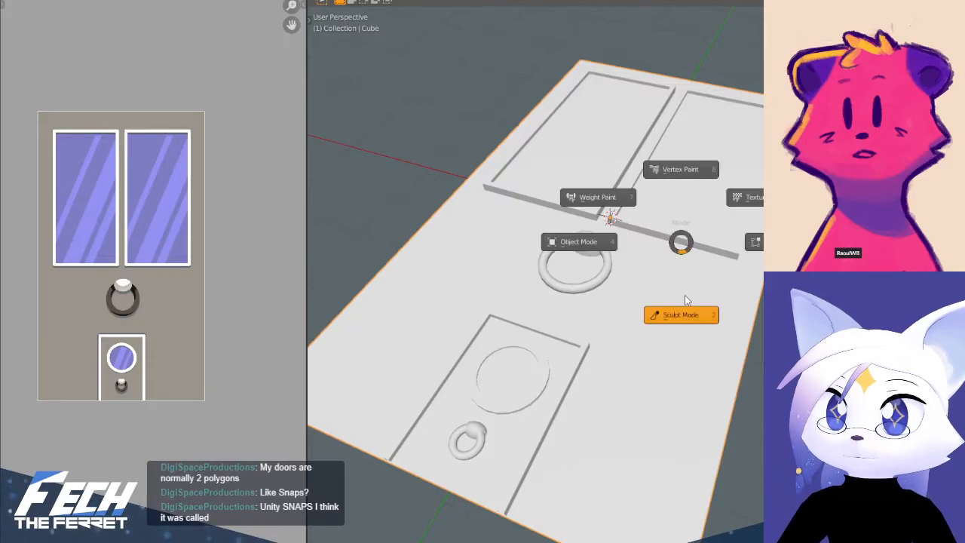
pyautogui.click(757, 240)
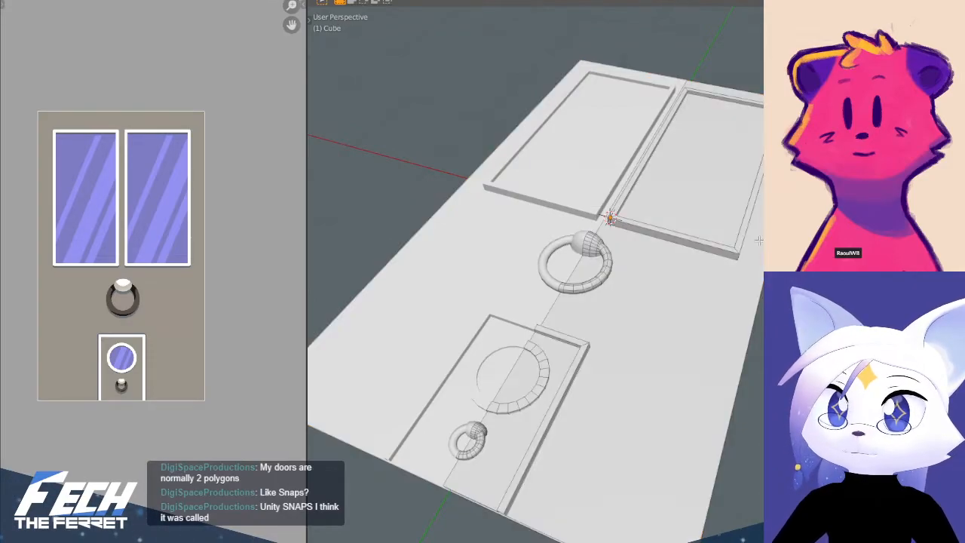
pyautogui.click(679, 173)
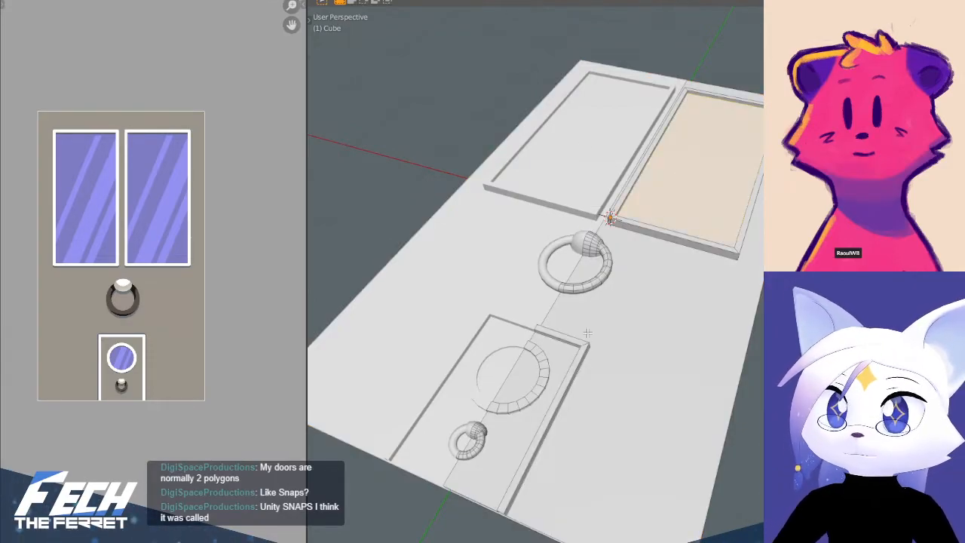
pyautogui.keyDown('shift'); pyautogui.click(520, 381); pyautogui.keyUp('shift')
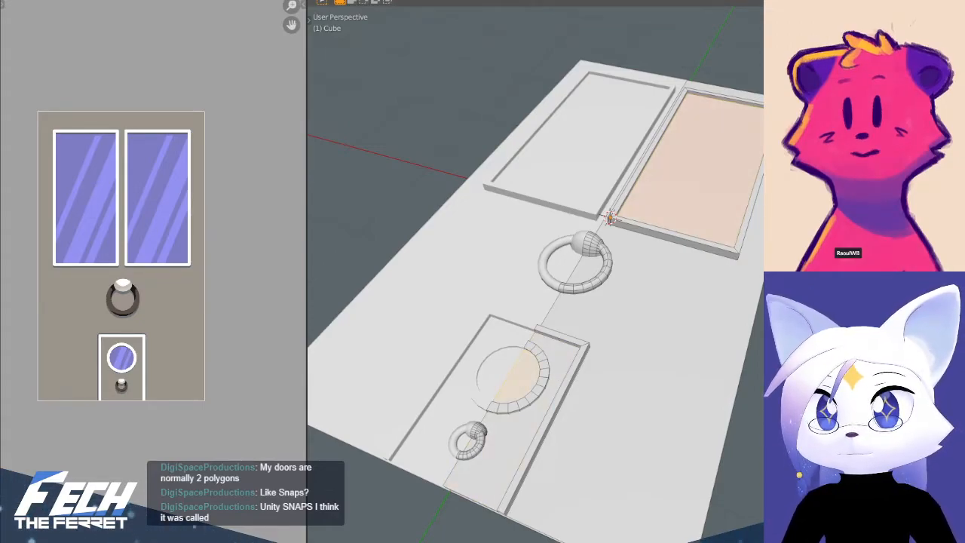
pyautogui.hotkey('ctrl', 'l')
pyautogui.keyDown('shift'); pyautogui.moveTo(746, 390); pyautogui.dragTo(740, 379, button='middle'); pyautogui.keyUp('shift')
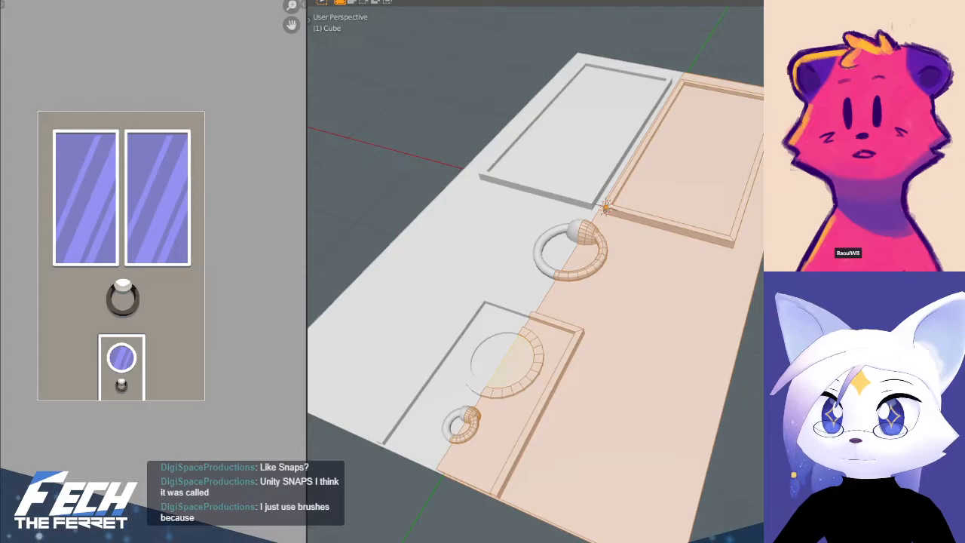
pyautogui.hotkey('alt', 'a')
# - Select the entire door mesh and turn on X-ray display
pyautogui.keyDown('shift'); pyautogui.moveTo(756, 286); pyautogui.dragTo(744, 286, button='middle'); pyautogui.keyUp('shift')
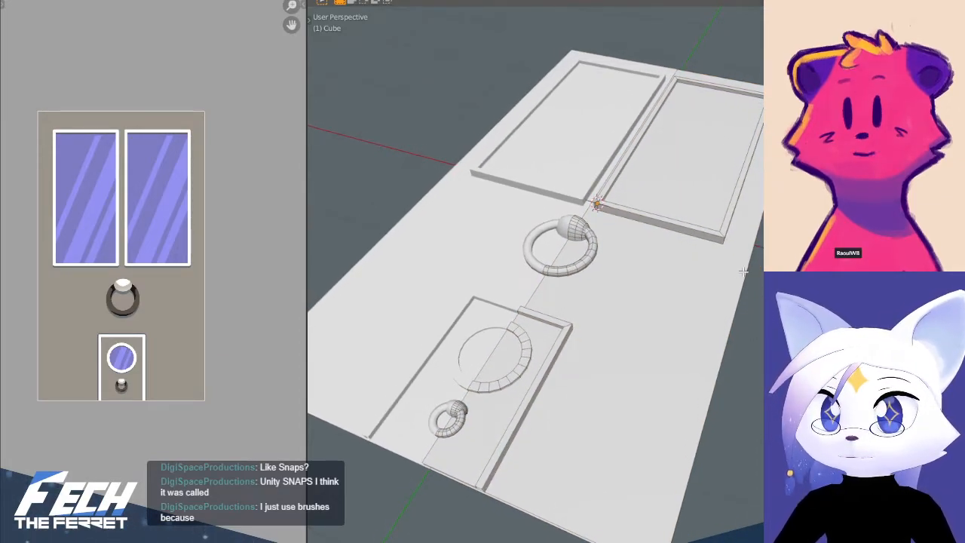
pyautogui.keyDown('shift'); pyautogui.moveTo(695, 226); pyautogui.dragTo(699, 231, button='middle'); pyautogui.keyUp('shift')
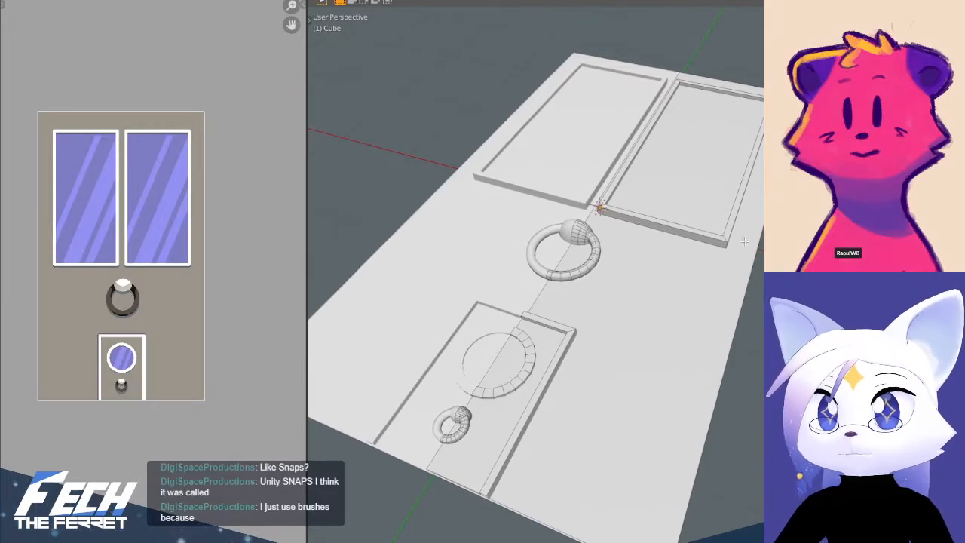
pyautogui.keyDown('shift'); pyautogui.moveTo(652, 279); pyautogui.dragTo(728, 245, button='middle'); pyautogui.keyUp('shift')
pyautogui.keyDown('shift'); pyautogui.moveTo(677, 254); pyautogui.dragTo(579, 279, button='middle'); pyautogui.keyUp('shift')
pyautogui.press('a')
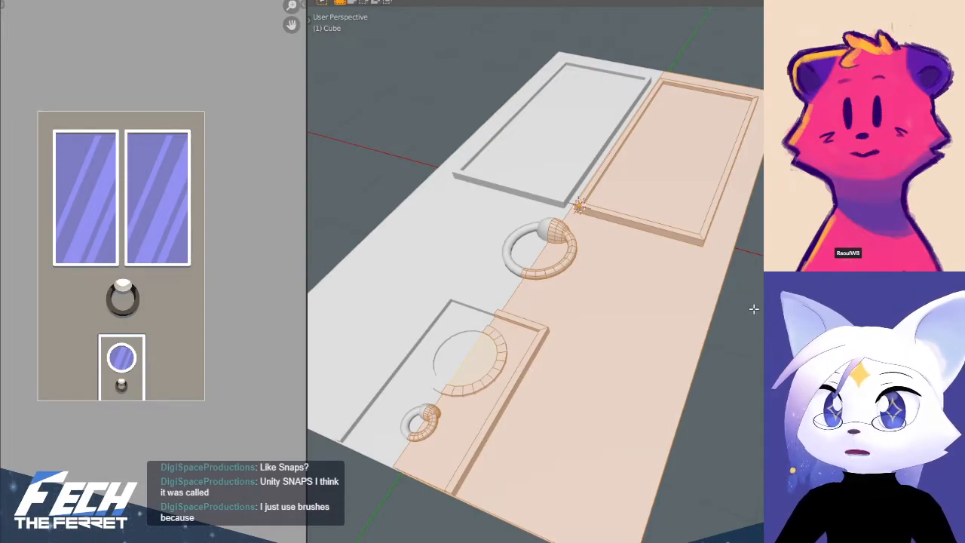
pyautogui.keyDown('shift'); pyautogui.moveTo(754, 309); pyautogui.dragTo(761, 321, button='middle'); pyautogui.keyUp('shift')
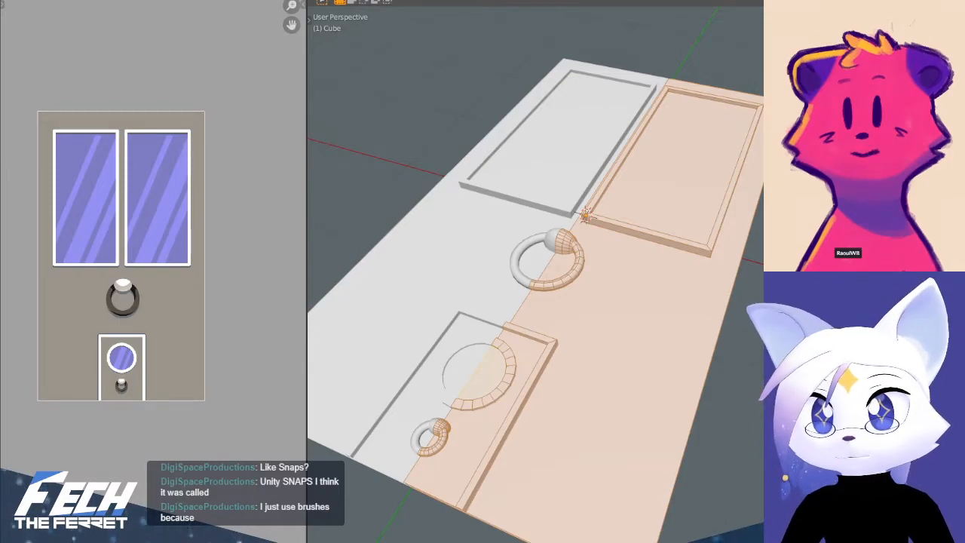
pyautogui.moveTo(535, 302)
pyautogui.keyDown('shift'); pyautogui.mouseDown(button='middle')
pyautogui.moveTo(515, 267)
pyautogui.moveTo(528, 298)
pyautogui.mouseUp(button='middle'); pyautogui.keyUp('shift')
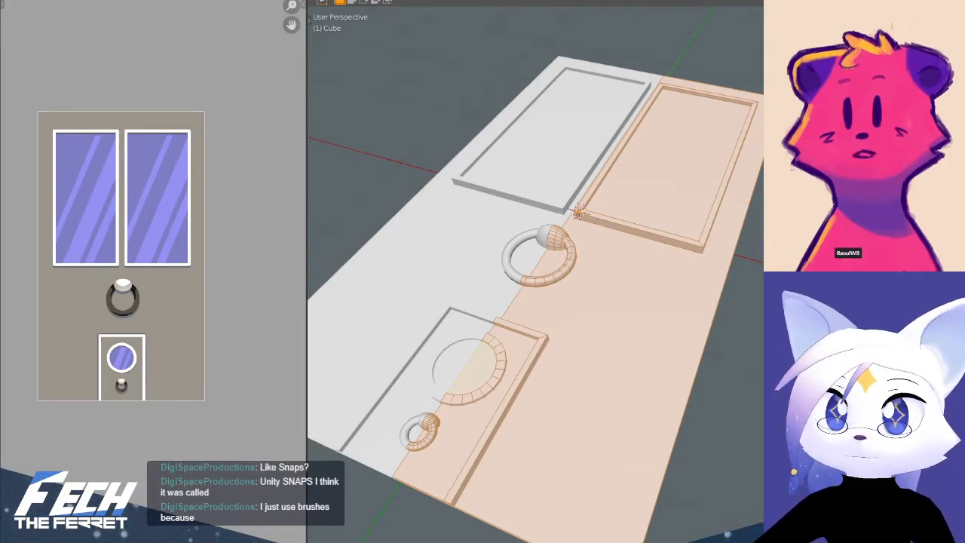
pyautogui.hotkey('alt', 'z')
pyautogui.keyDown('shift'); pyautogui.moveTo(538, 255); pyautogui.dragTo(556, 246, button='middle'); pyautogui.keyUp('shift')
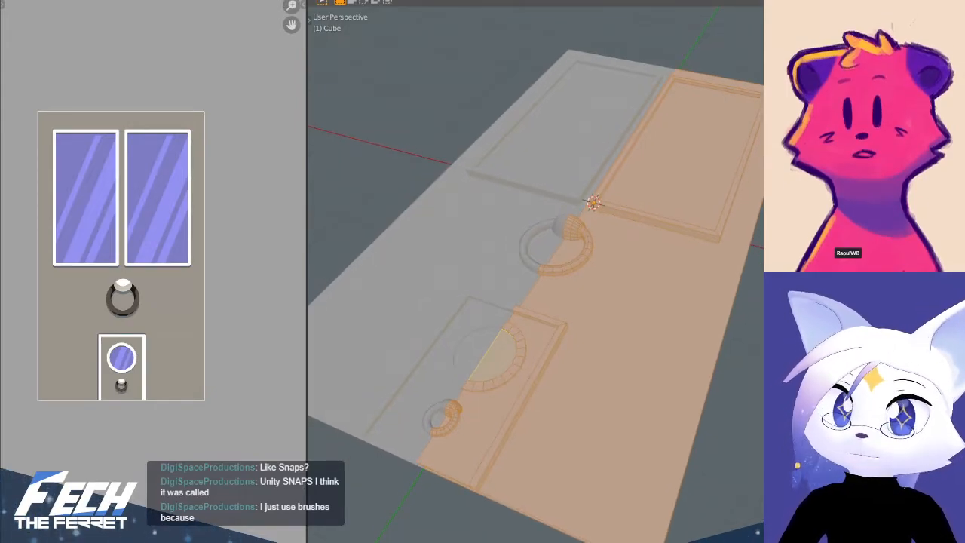
# - Select only the window pane and round window faces and sample the reference image's blue glass colour for the material
pyautogui.hotkey('alt', 'a')
pyautogui.click(704, 176)
pyautogui.keyDown('shift'); pyautogui.click(497, 363); pyautogui.keyUp('shift')
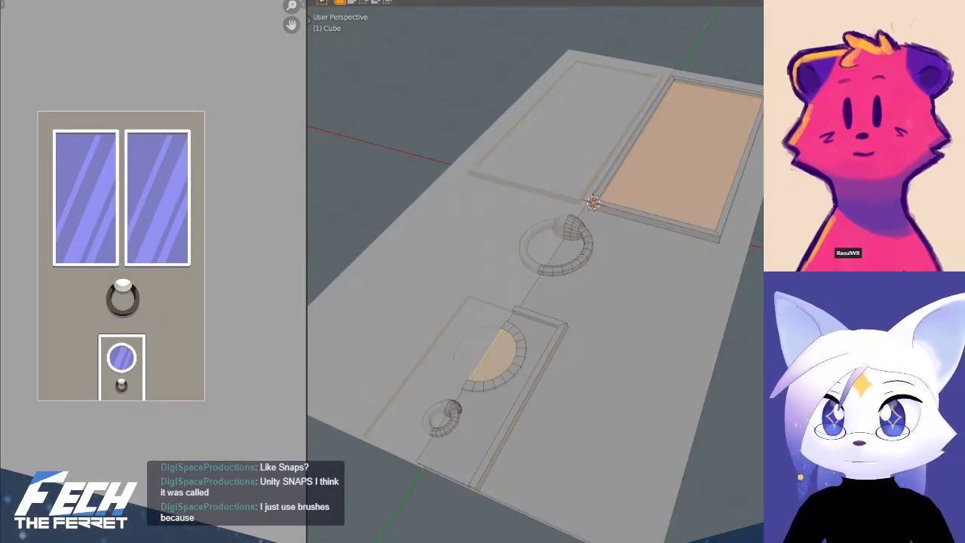
pyautogui.click(141, 156)
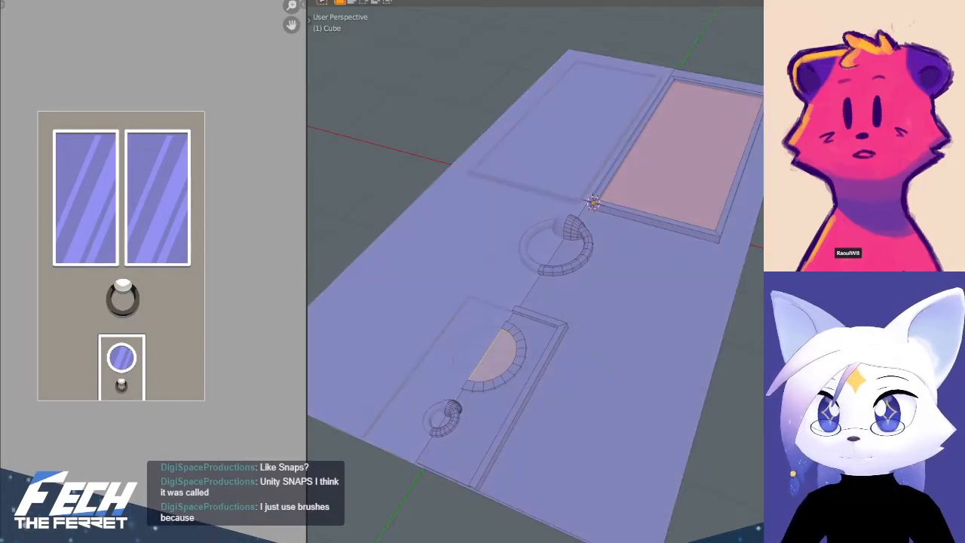
# - Sample the door's grey-beige colour from the reference image for the door material and deselect everything
pyautogui.hotkey('alt', 'a')
pyautogui.hotkey('ctrl', 'z')
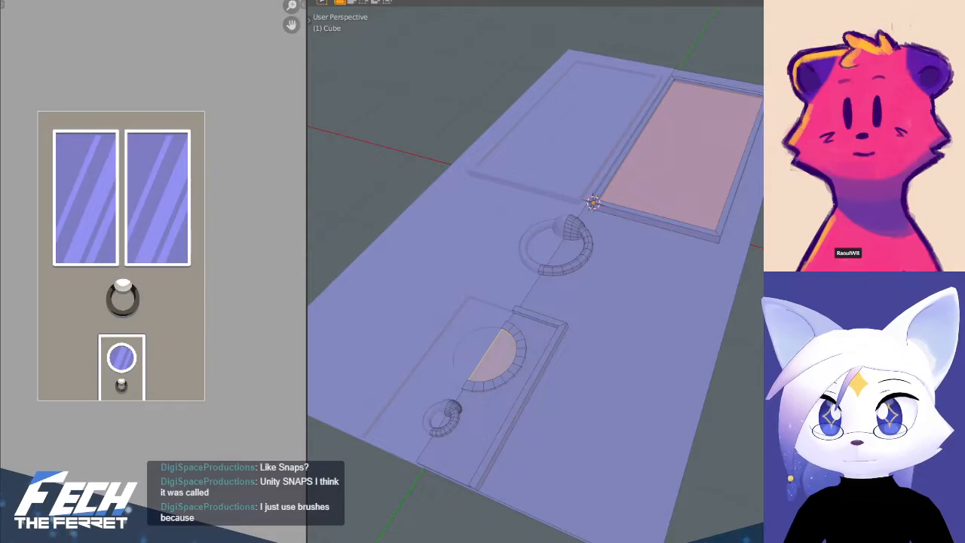
pyautogui.click(166, 286)
pyautogui.hotkey('alt', 'a')
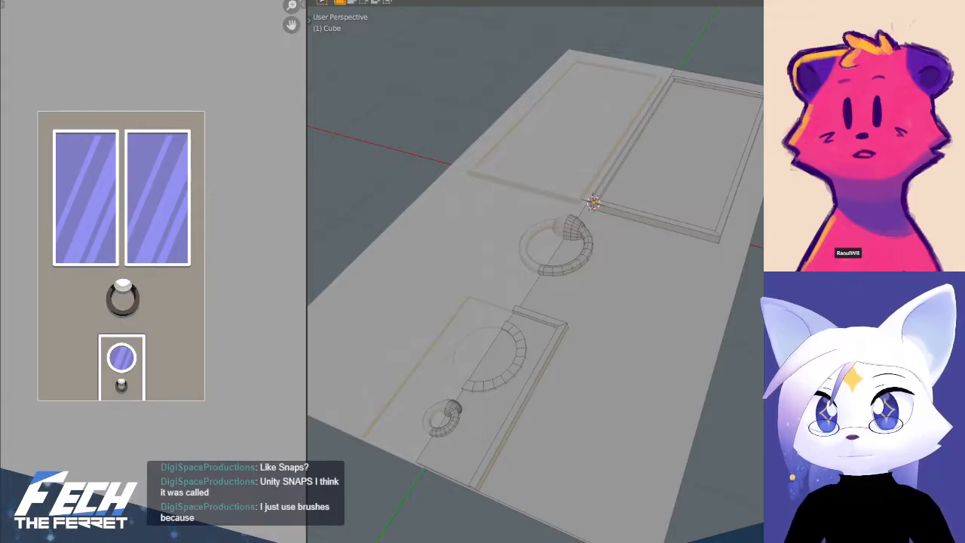
# - Select the window pane and round window faces and try to colour only them with the reference image's blue glass colour
pyautogui.click(661, 194)
pyautogui.keyDown('shift'); pyautogui.click(503, 372); pyautogui.keyUp('shift')
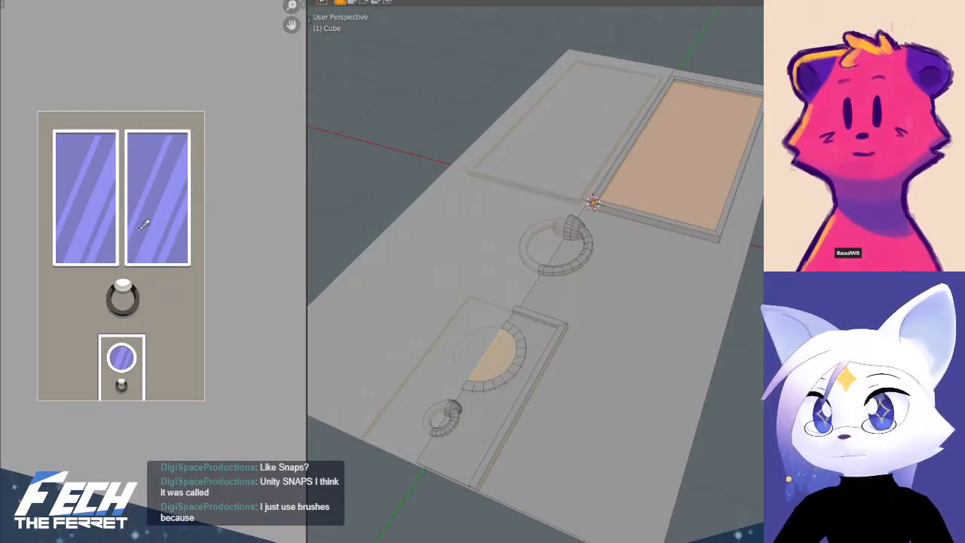
pyautogui.press('a')
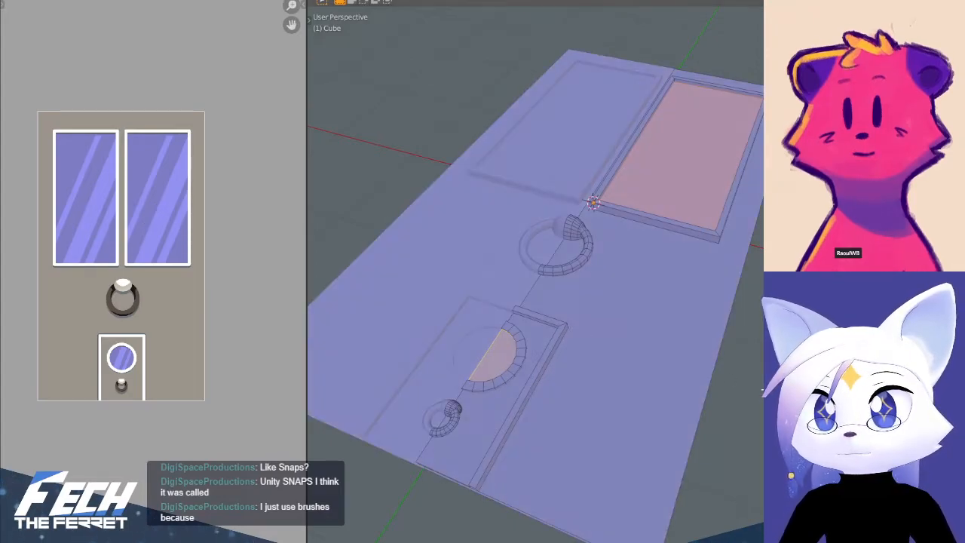
pyautogui.hotkey('alt', 'a')
pyautogui.hotkey('ctrl', 'z')
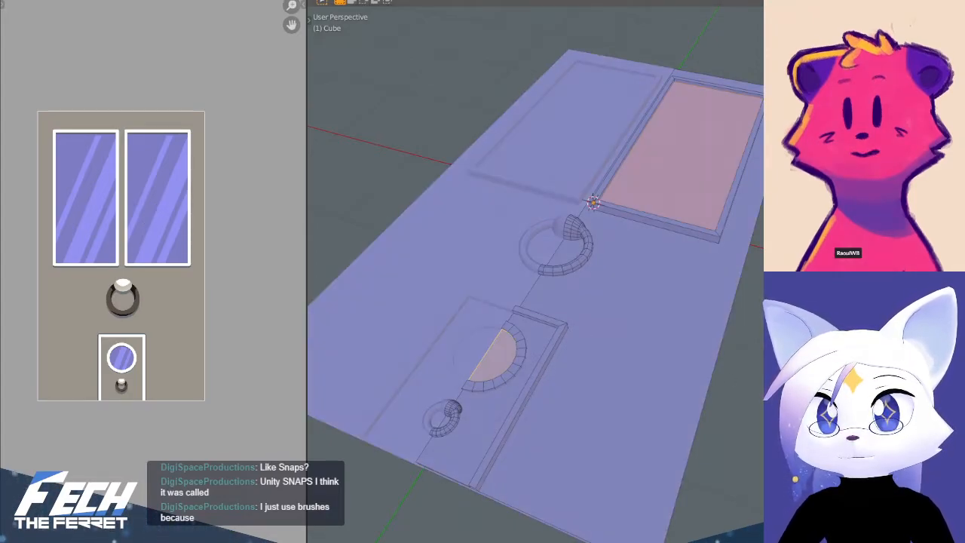
pyautogui.hotkey('alt', 'a')
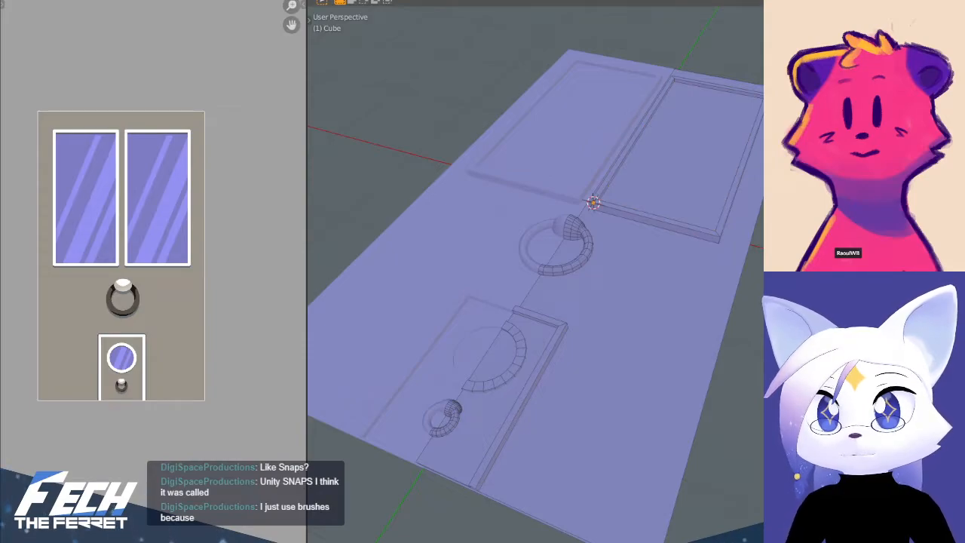
pyautogui.hotkey('alt', 'a')
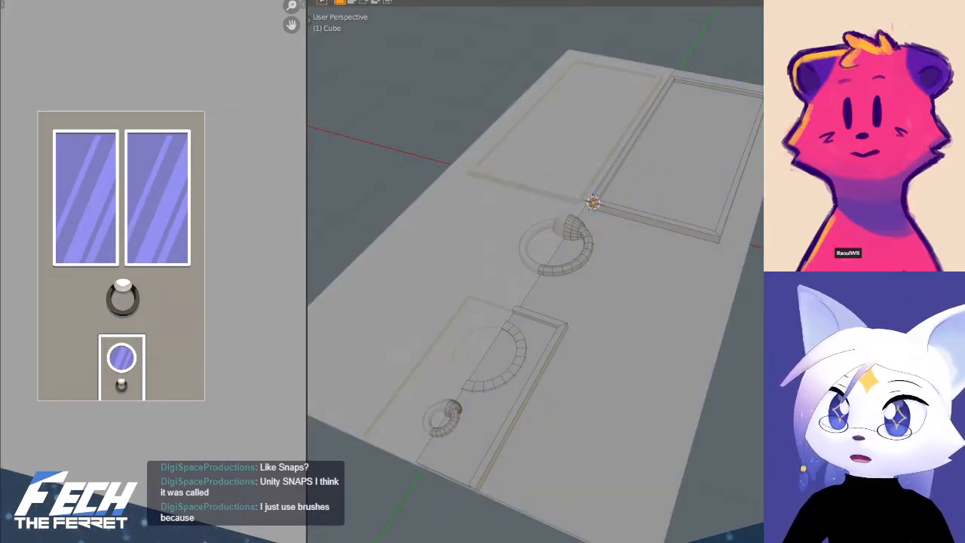
# - Reselect the window pane and round window faces and try again to apply the sampled blue glass colour
pyautogui.click(684, 192)
pyautogui.keyDown('shift'); pyautogui.click(565, 254); pyautogui.keyUp('shift')
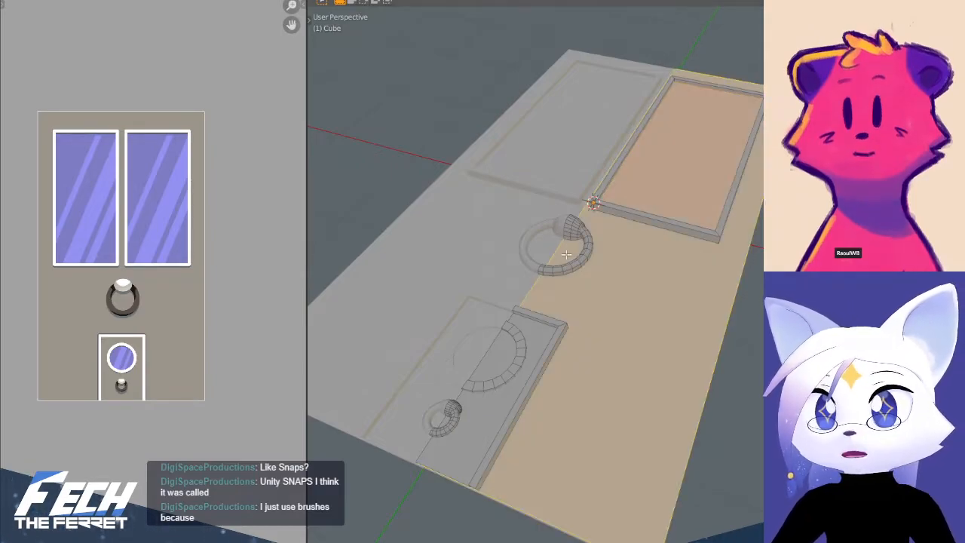
pyautogui.keyDown('shift'); pyautogui.click(549, 304); pyautogui.keyUp('shift')
pyautogui.keyDown('shift'); pyautogui.click(502, 354); pyautogui.keyUp('shift')
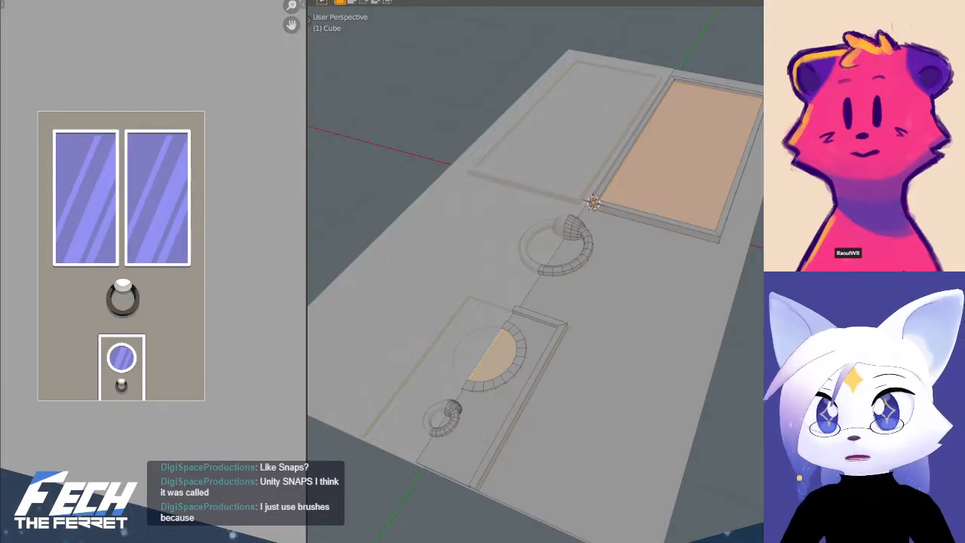
pyautogui.press('a')
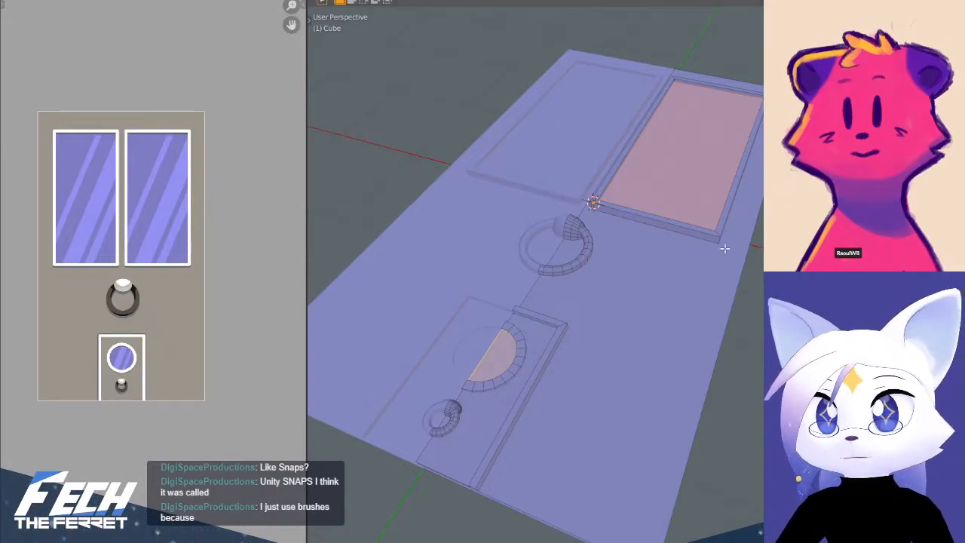
# - Restore the mesh's grey-beige colour from the reference, and give the window pane and round window faces their own blue glass material
pyautogui.press('a')
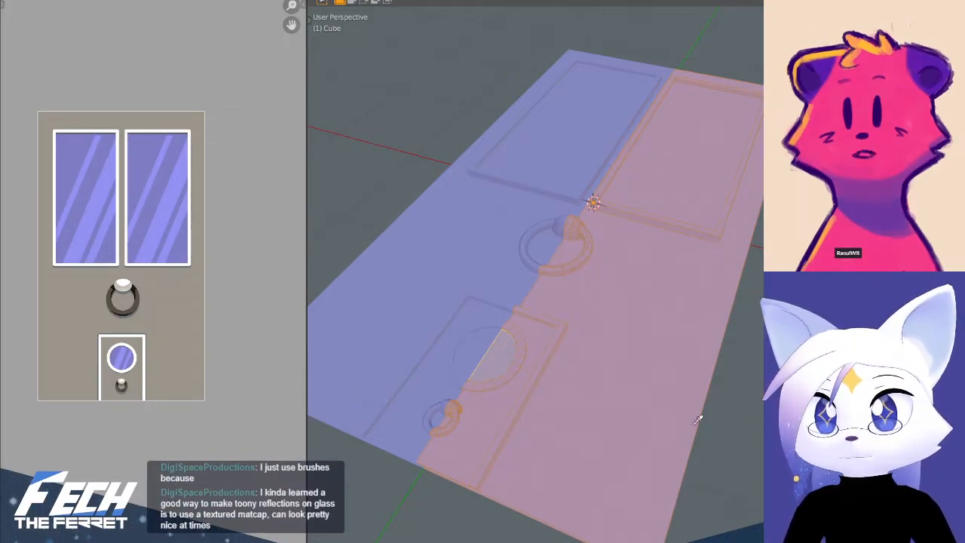
pyautogui.click(161, 297)
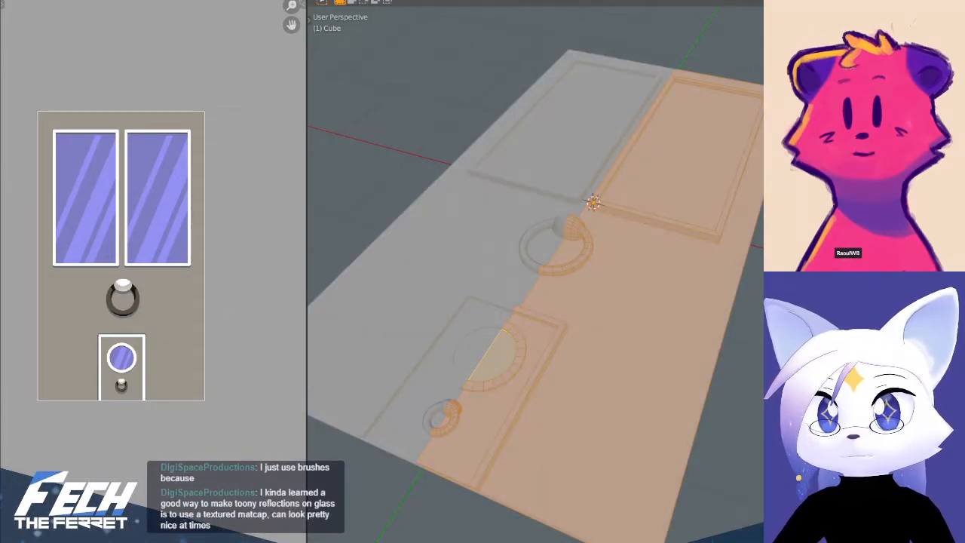
pyautogui.click(674, 203)
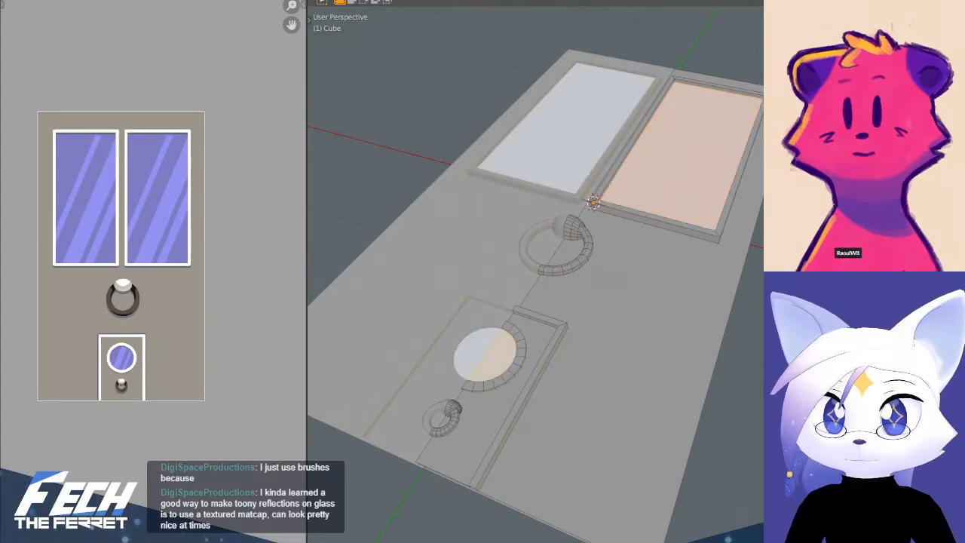
pyautogui.hotkey('alt', 'a')
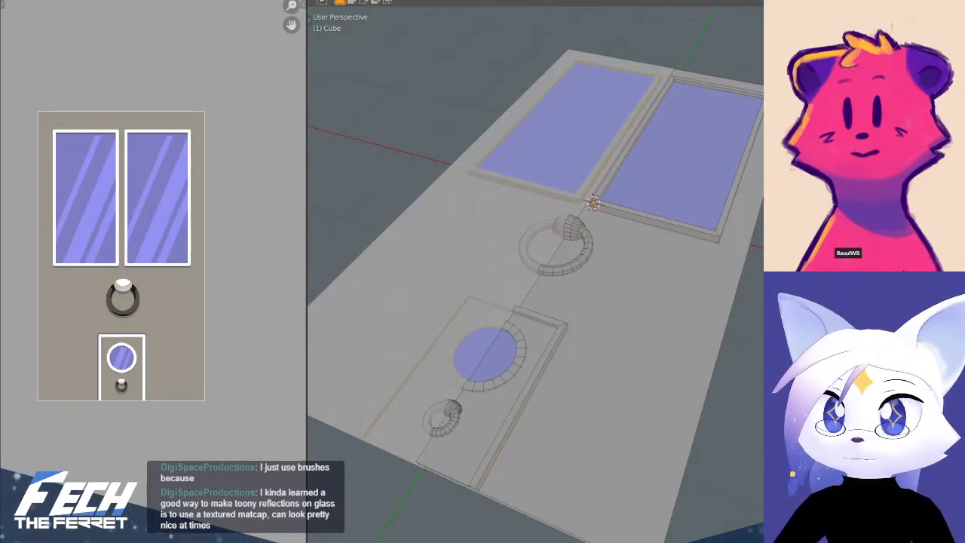
# - Select the front face loops of the window frame and small door frame, assign them a white material, and clear the selection
pyautogui.click(718, 233)
pyautogui.keyDown('alt'); pyautogui.click(718, 232); pyautogui.keyUp('alt')
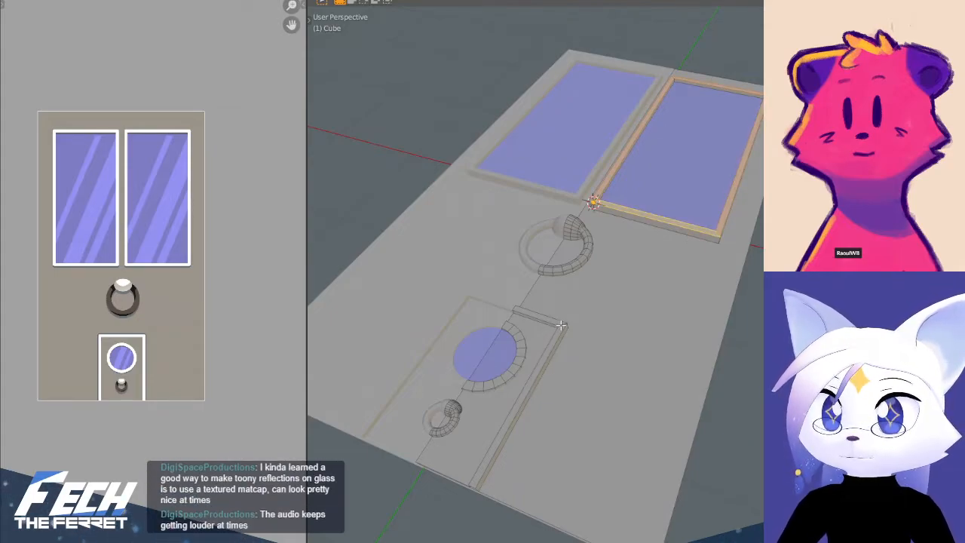
pyautogui.keyDown('alt'); pyautogui.keyDown('shift'); pyautogui.click(562, 324); pyautogui.keyUp('shift'); pyautogui.keyUp('alt')
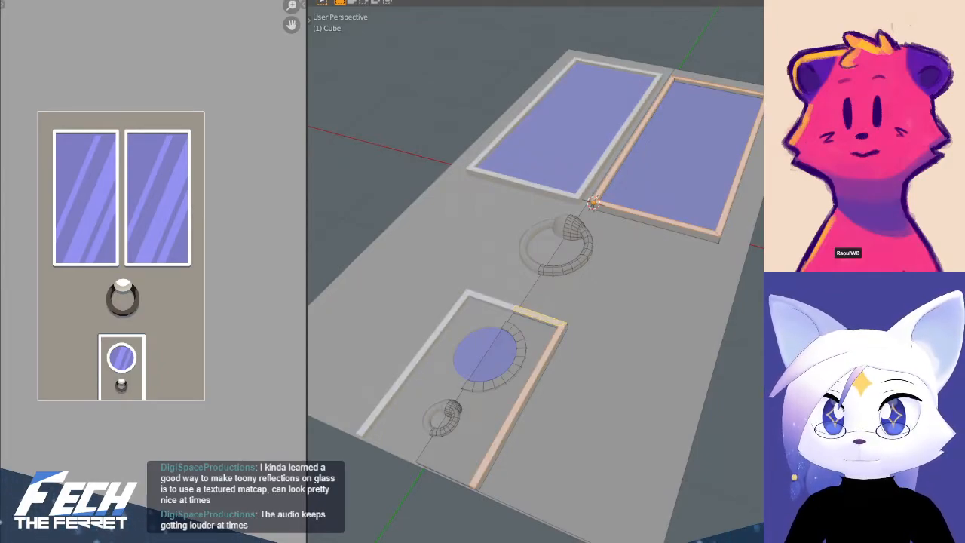
pyautogui.click(753, 378)
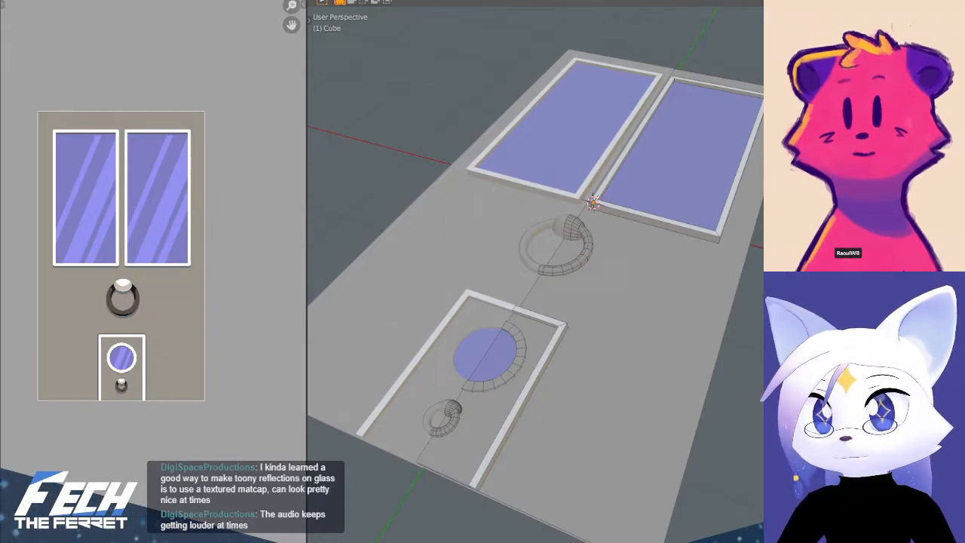
# - Select the inner and outer side face loops of the window frame and assign them a blue-grey material
pyautogui.moveTo(656, 281); pyautogui.dragTo(676, 278, button='middle')
pyautogui.click(689, 143)
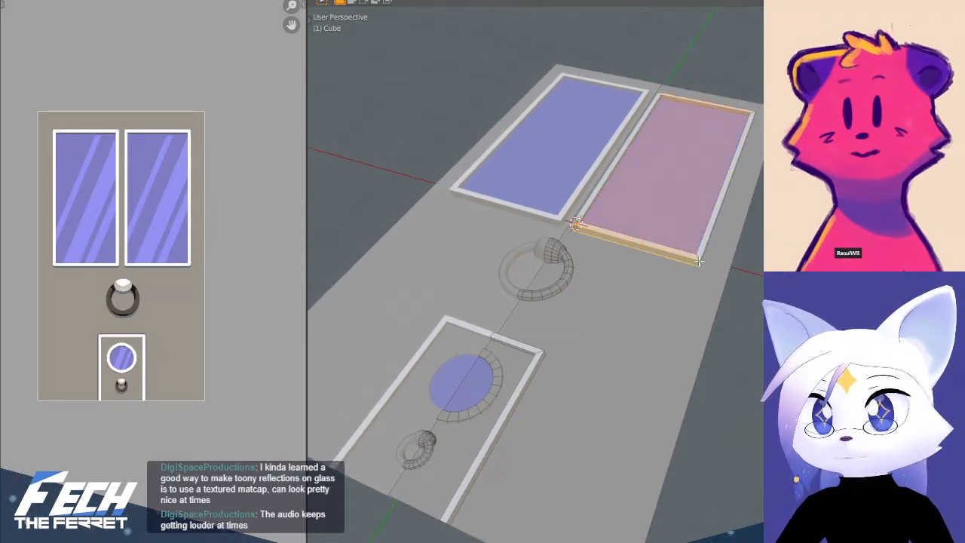
pyautogui.click(728, 162)
pyautogui.scroll(2, 724, 102)
pyautogui.keyDown('shift'); pyautogui.moveTo(713, 98); pyautogui.dragTo(621, 375, button='middle'); pyautogui.keyUp('shift')
pyautogui.moveTo(627, 295); pyautogui.dragTo(605, 242, button='middle')
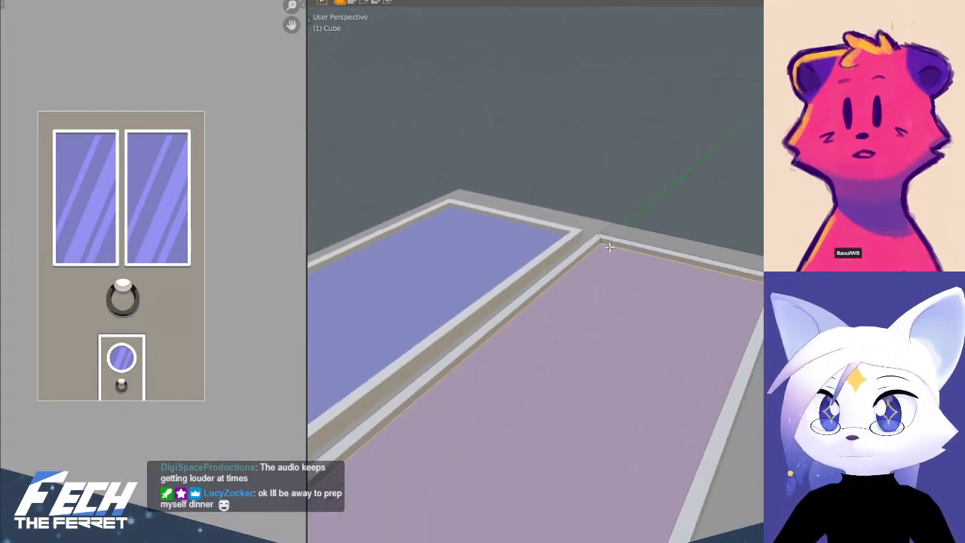
pyautogui.keyDown('alt'); pyautogui.click(601, 242); pyautogui.keyUp('alt')
pyautogui.scroll(-5, 639, 302)
pyautogui.keyDown('shift'); pyautogui.moveTo(637, 410); pyautogui.dragTo(717, 339, button='middle'); pyautogui.keyUp('shift')
pyautogui.keyDown('alt'); pyautogui.click(616, 297); pyautogui.keyUp('alt')
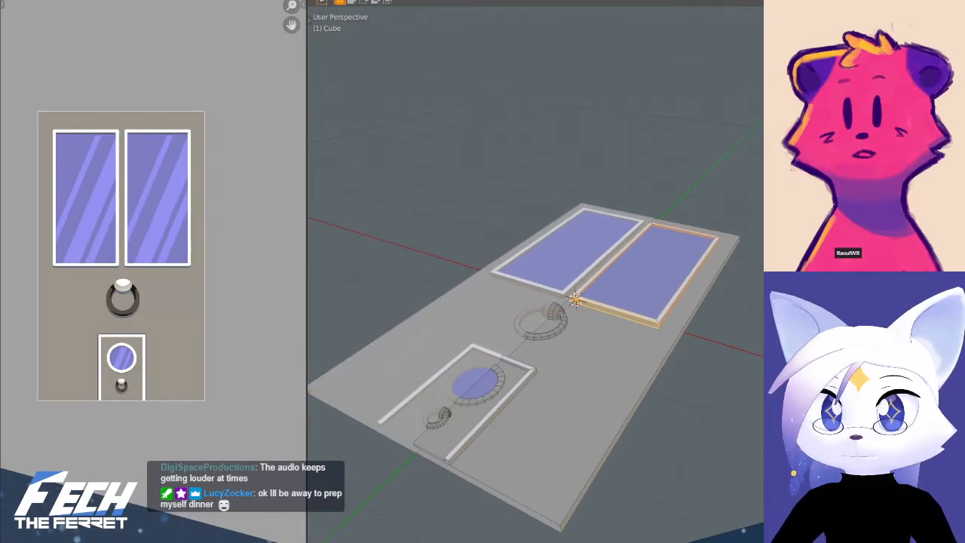
pyautogui.hotkey('shift', 'n')
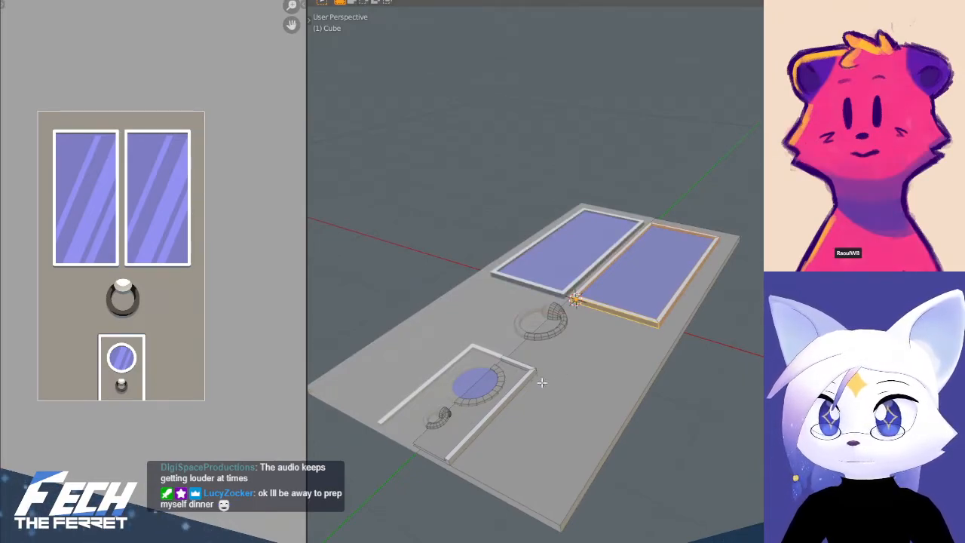
# - Select the side faces of the small door's frame, assign them the blue-grey material, and deselect everything
pyautogui.scroll(1, 538, 387)
pyautogui.moveTo(432, 417)
pyautogui.keyDown('shift'); pyautogui.mouseDown(button='middle')
pyautogui.moveTo(620, 289)
pyautogui.moveTo(639, 343)
pyautogui.mouseUp(button='middle'); pyautogui.keyUp('shift')
pyautogui.scroll(2, 634, 353)
pyautogui.moveTo(663, 373); pyautogui.dragTo(760, 375, button='middle')
pyautogui.click(669, 372)
pyautogui.press('l')
pyautogui.moveTo(668, 372); pyautogui.dragTo(528, 341, button='middle')
pyautogui.keyDown('alt'); pyautogui.keyDown('shift'); pyautogui.click(685, 394); pyautogui.keyUp('shift'); pyautogui.keyUp('alt')
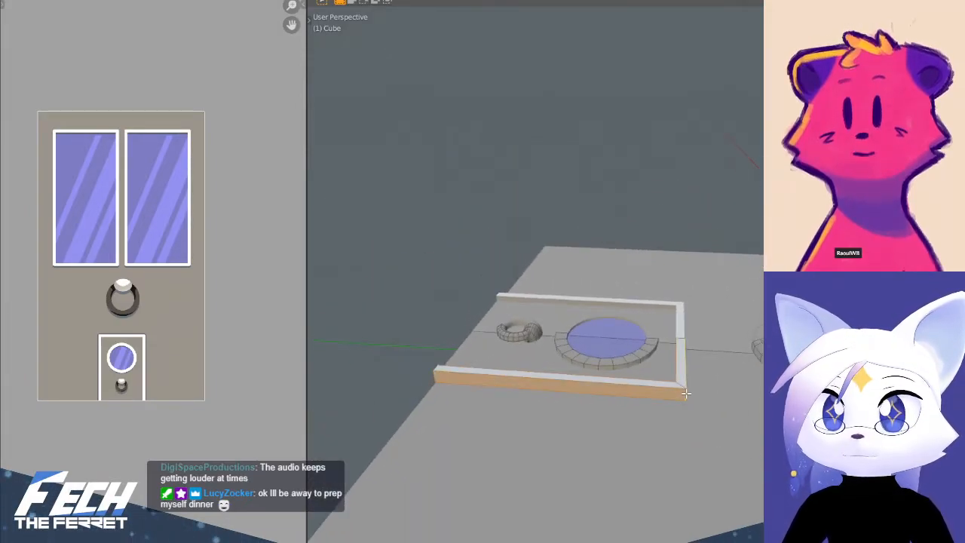
pyautogui.moveTo(685, 394); pyautogui.dragTo(760, 413, button='middle')
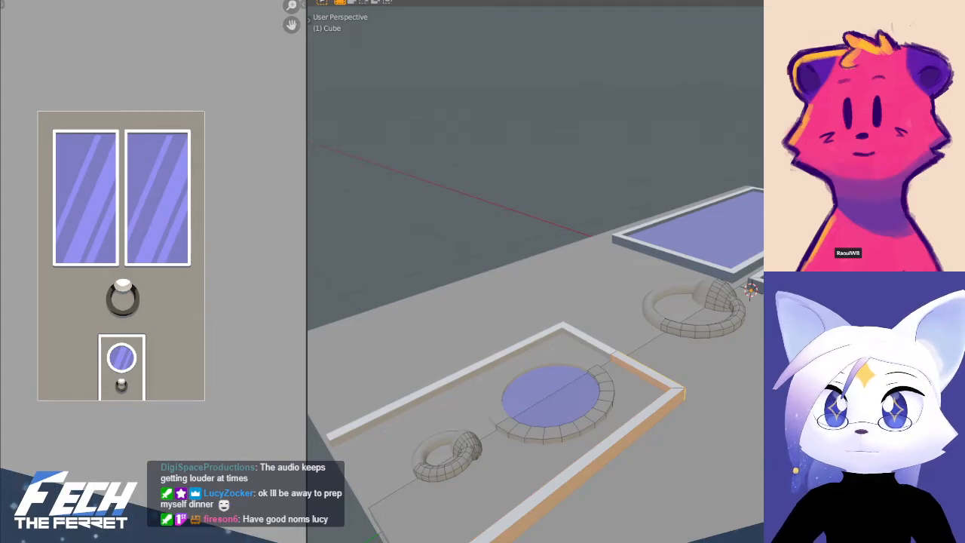
pyautogui.scroll(-2, 655, 357)
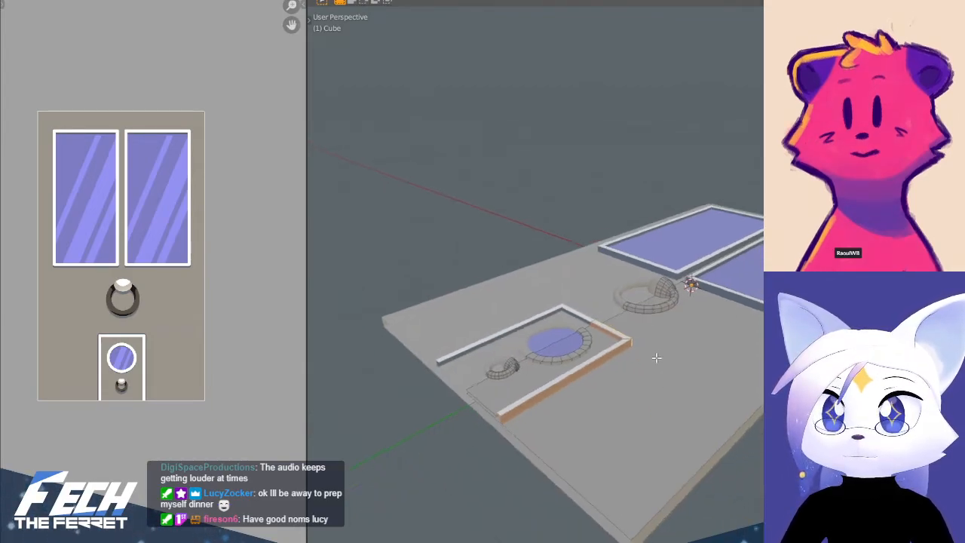
pyautogui.hotkey('alt', 'a')
pyautogui.keyDown('shift'); pyautogui.moveTo(657, 358); pyautogui.dragTo(631, 358, button='middle'); pyautogui.keyUp('shift')
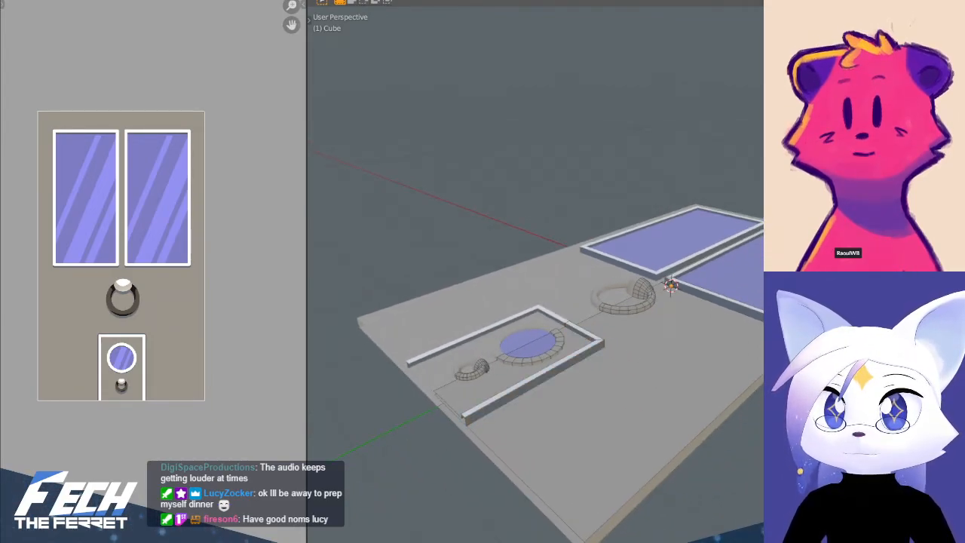
# - Select the front face ring of the round window's frame and assign it the white material
pyautogui.moveTo(554, 373); pyautogui.dragTo(652, 394, button='middle')
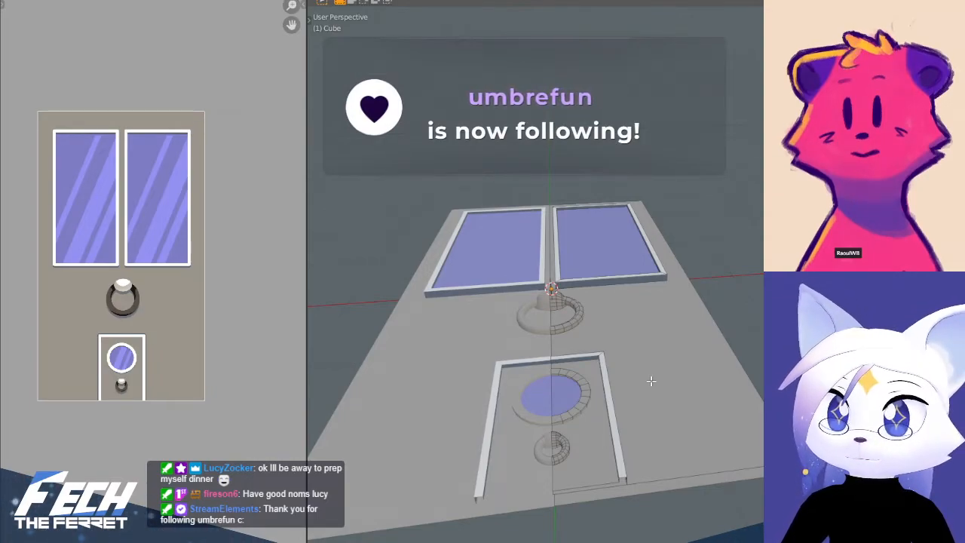
pyautogui.moveTo(672, 345); pyautogui.dragTo(680, 214, button='middle')
pyautogui.scroll(3, 686, 331)
pyautogui.moveTo(698, 277); pyautogui.dragTo(608, 356, button='middle')
pyautogui.keyDown('alt'); pyautogui.click(589, 366); pyautogui.keyUp('alt')
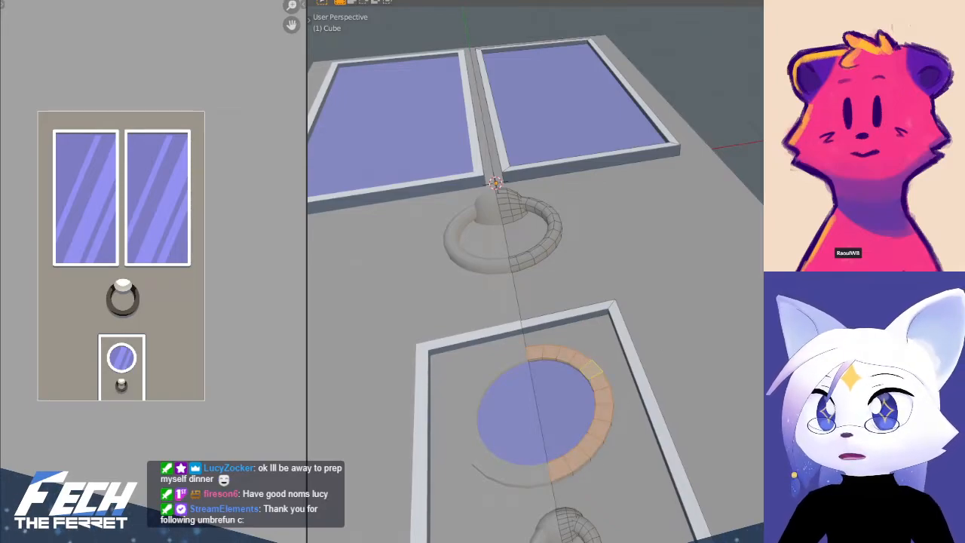
pyautogui.keyDown('shift'); pyautogui.moveTo(695, 322); pyautogui.dragTo(704, 291, button='middle'); pyautogui.keyUp('shift')
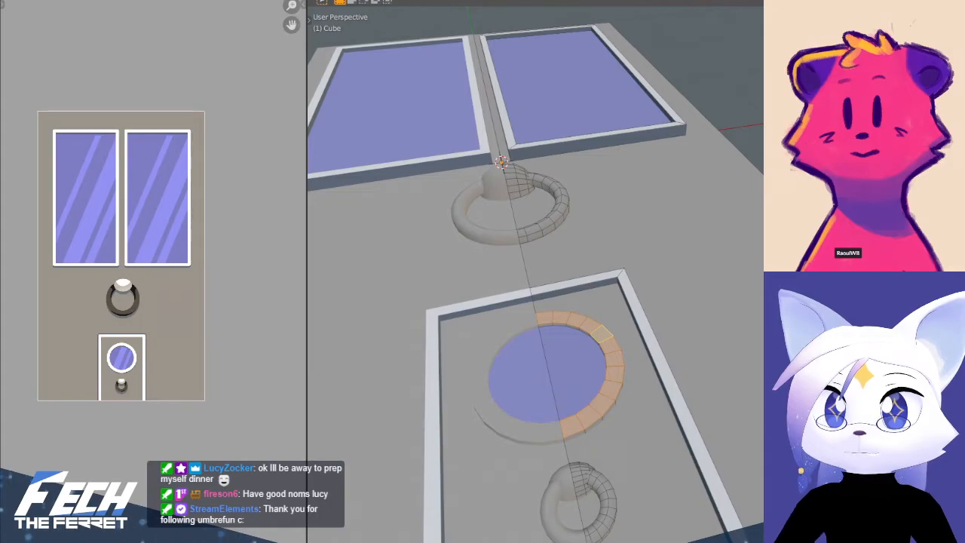
# - Select the inner and outer side face loops of the round window's frame and assign them the blue-grey material
pyautogui.moveTo(599, 291); pyautogui.dragTo(625, 353, button='middle')
pyautogui.click(641, 386)
pyautogui.keyDown('alt'); pyautogui.click(640, 388); pyautogui.keyUp('alt')
pyautogui.moveTo(644, 389); pyautogui.dragTo(649, 414, button='middle')
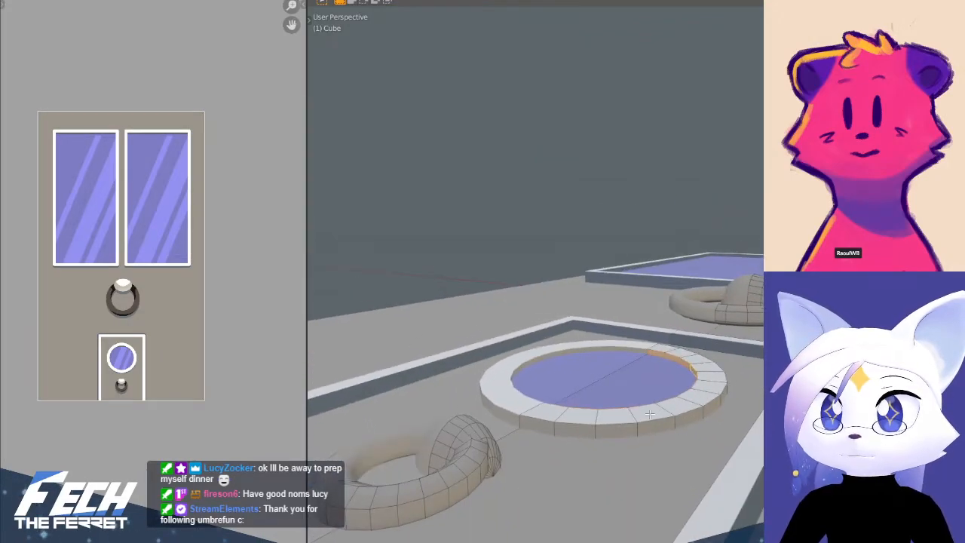
pyautogui.keyDown('alt'); pyautogui.keyDown('shift'); pyautogui.click(704, 410); pyautogui.keyUp('shift'); pyautogui.keyUp('alt')
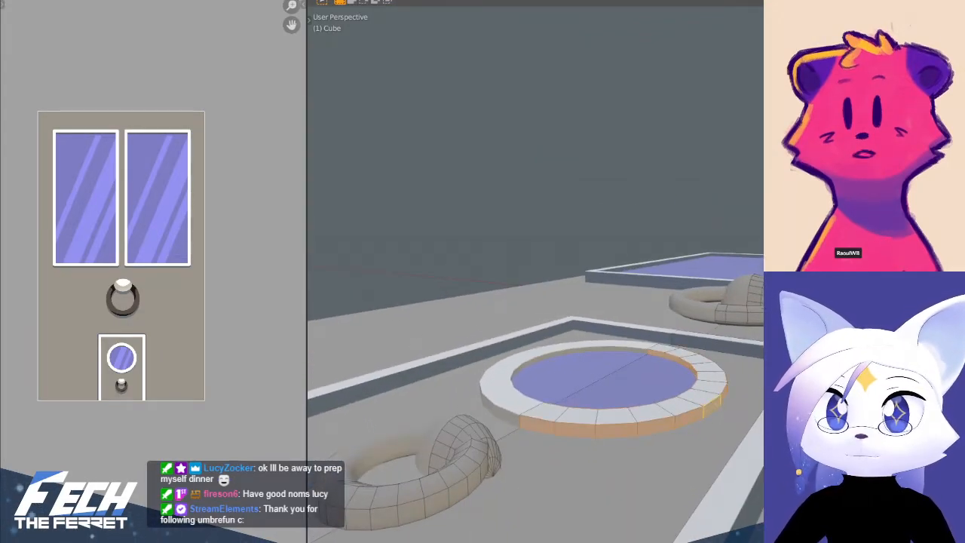
pyautogui.scroll(-4, 687, 334)
pyautogui.moveTo(699, 347); pyautogui.dragTo(704, 378, button='middle')
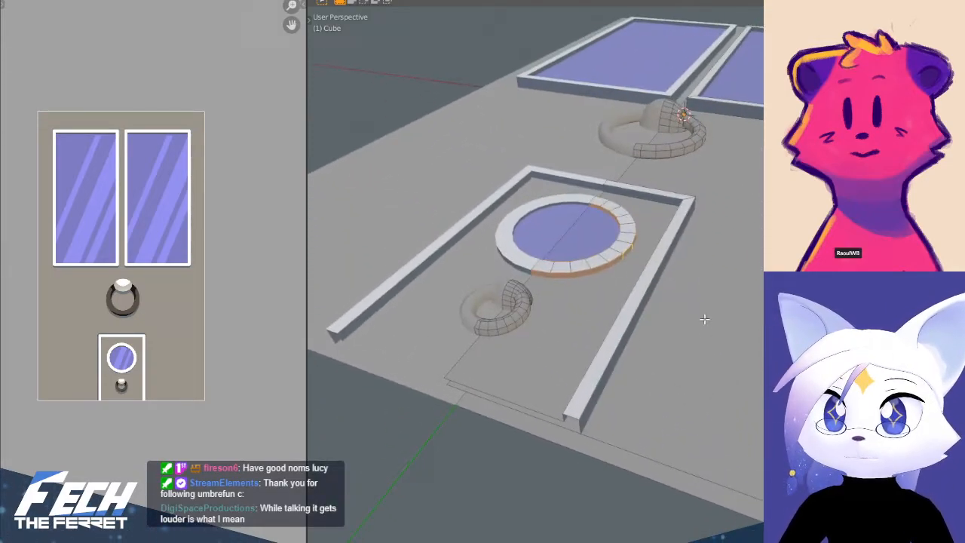
pyautogui.moveTo(704, 318); pyautogui.dragTo(708, 361, button='middle')
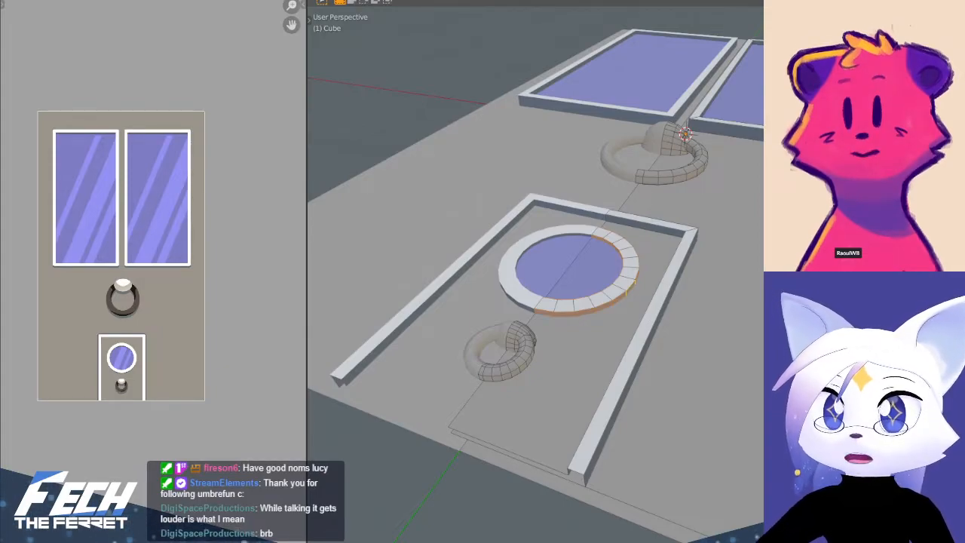
# - Select the mounts of the large and small door knockers with their linked faces, delimited by Seam, and assign them the white material
pyautogui.keyDown('shift'); pyautogui.moveTo(624, 320); pyautogui.dragTo(608, 340, button='middle'); pyautogui.keyUp('shift')
pyautogui.click(608, 340)
pyautogui.moveTo(530, 355); pyautogui.dragTo(570, 333, button='middle')
pyautogui.click(554, 321)
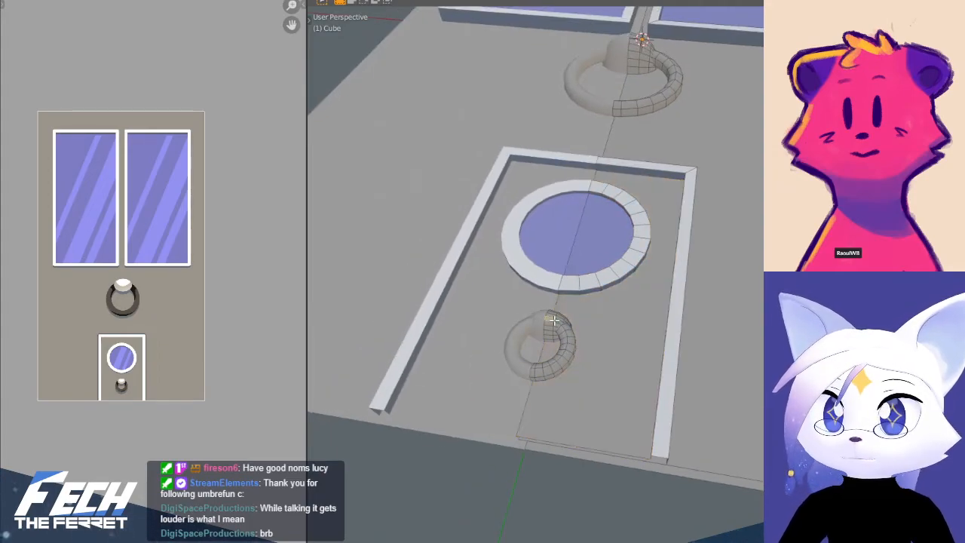
pyautogui.scroll(1, 555, 321)
pyautogui.moveTo(603, 332); pyautogui.dragTo(606, 370, button='middle')
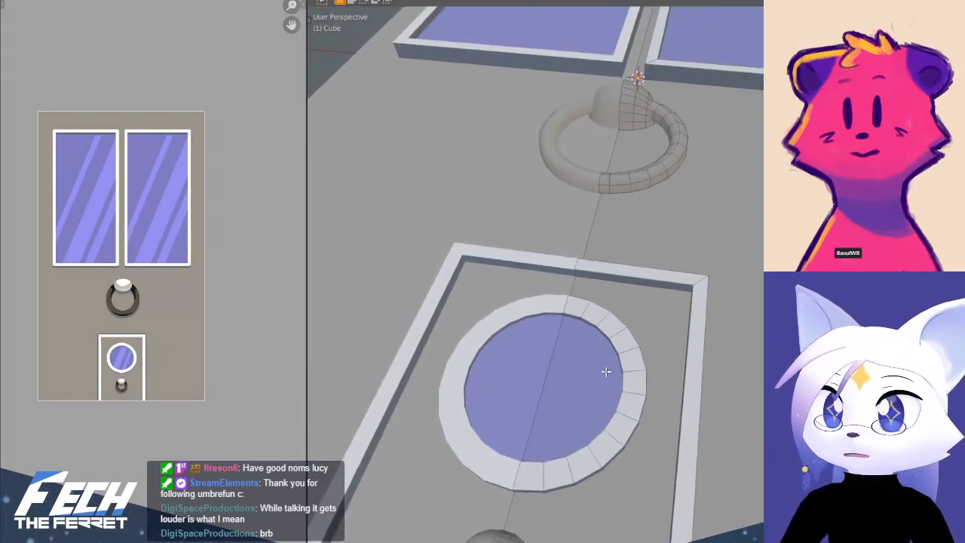
pyautogui.moveTo(731, 98); pyautogui.dragTo(709, 137, button='middle')
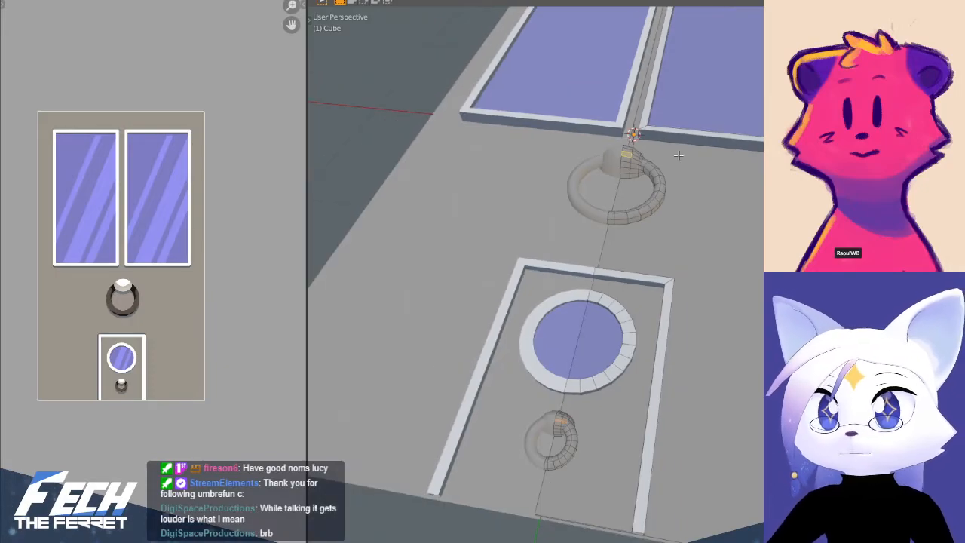
pyautogui.hotkey('ctrl', 'l')
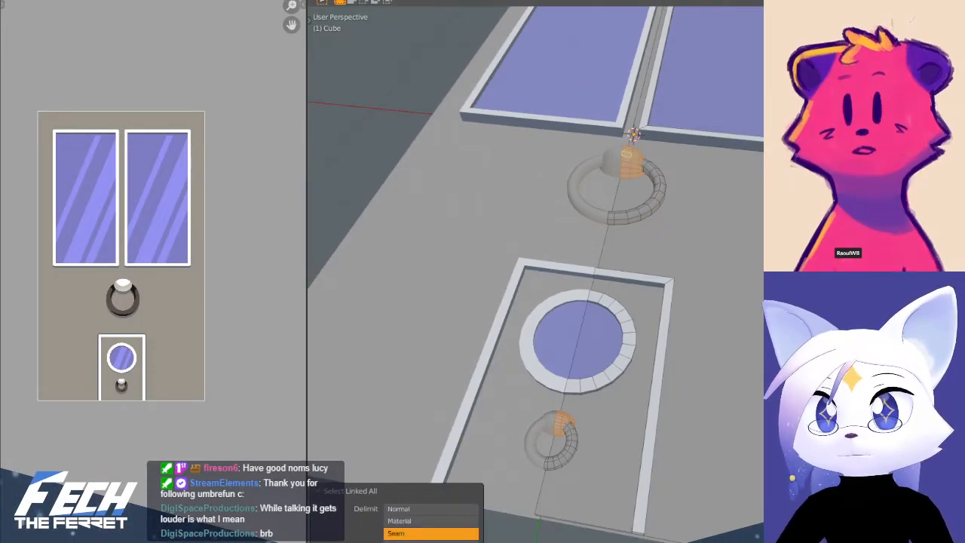
pyautogui.keyDown('shift'); pyautogui.moveTo(647, 337); pyautogui.dragTo(626, 325, button='middle'); pyautogui.keyUp('shift')
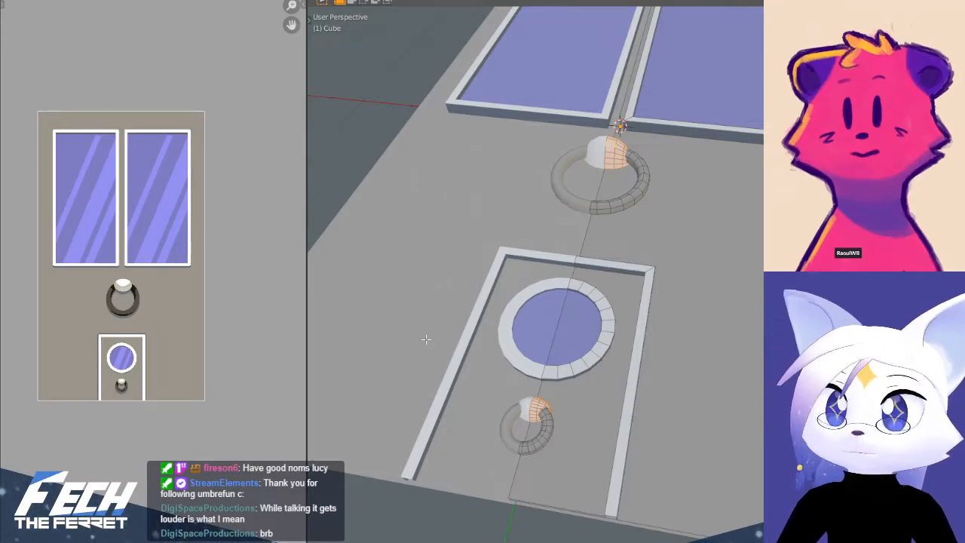
# - Select a lower face of the large knocker's mount in place of the full mount selection
pyautogui.keyDown('shift'); pyautogui.moveTo(620, 196); pyautogui.dragTo(600, 226, button='middle'); pyautogui.keyUp('shift')
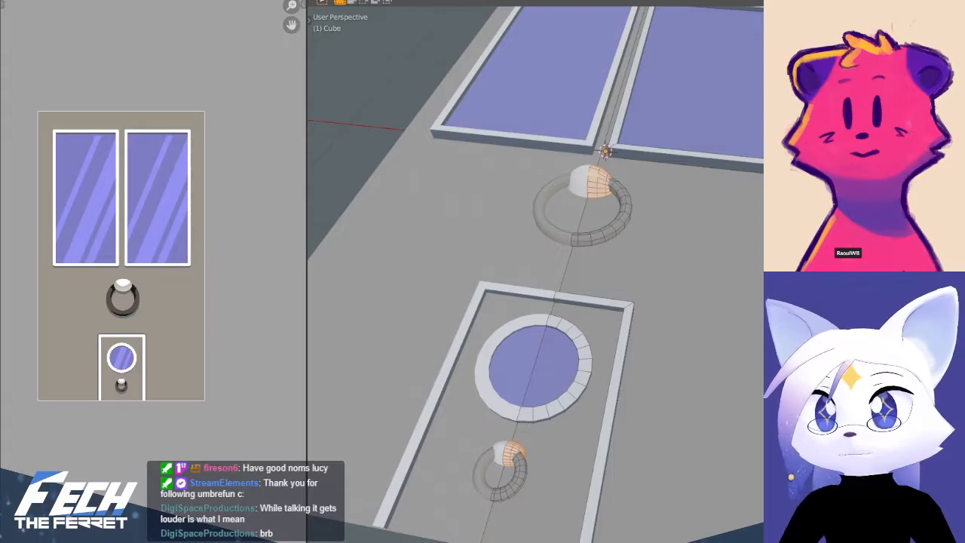
pyautogui.keyDown('shift'); pyautogui.moveTo(581, 287); pyautogui.dragTo(625, 407, button='middle'); pyautogui.keyUp('shift')
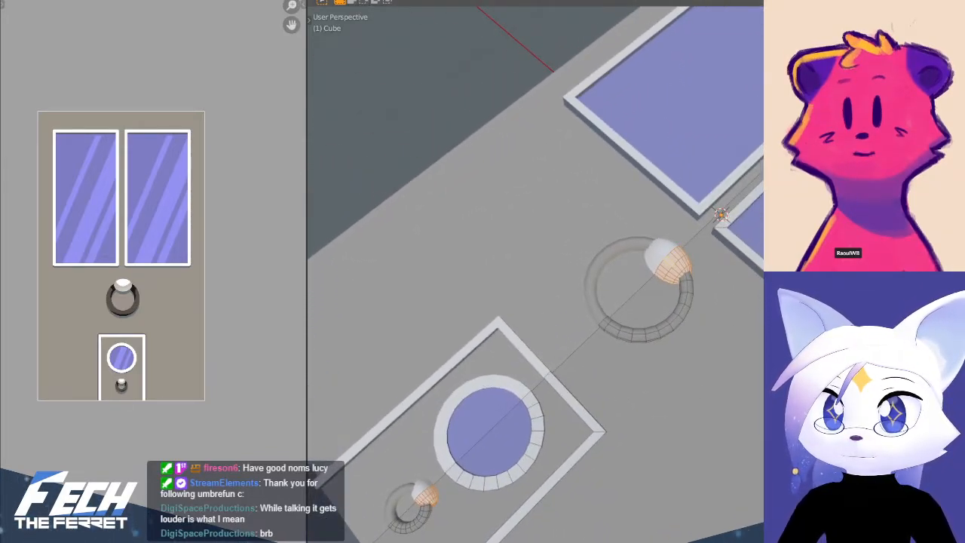
pyautogui.keyDown('shift'); pyautogui.moveTo(573, 316); pyautogui.dragTo(589, 249, button='middle'); pyautogui.keyUp('shift')
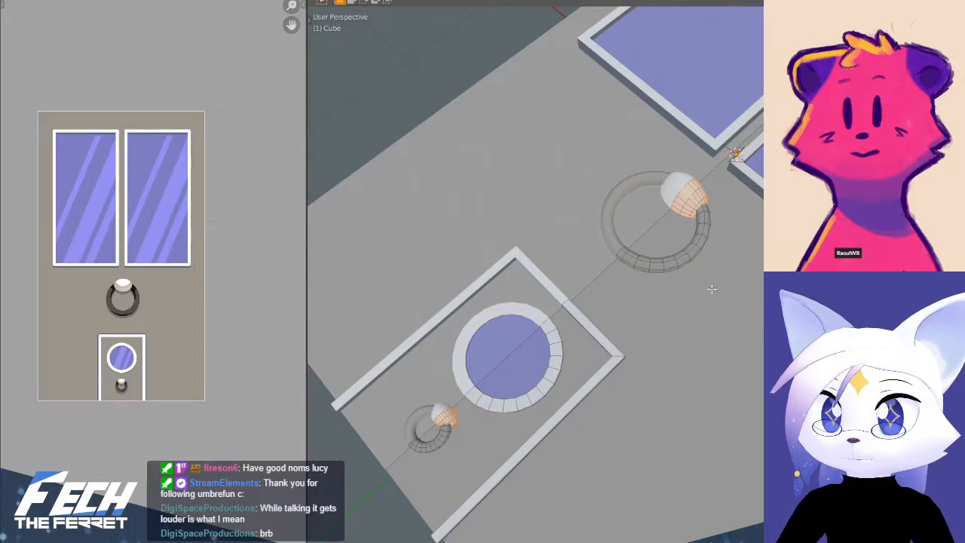
pyautogui.scroll(2, 709, 249)
pyautogui.scroll(4, 752, 218)
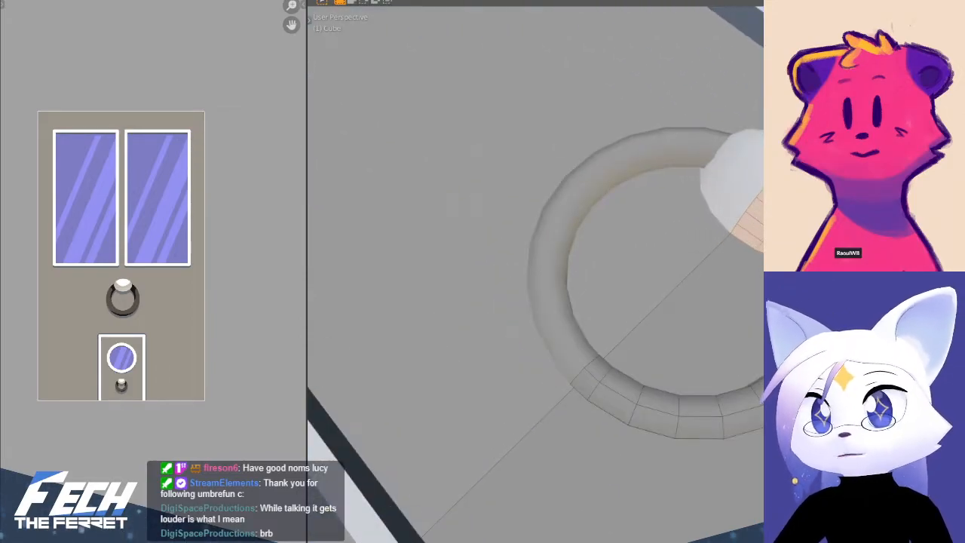
pyautogui.click(752, 227)
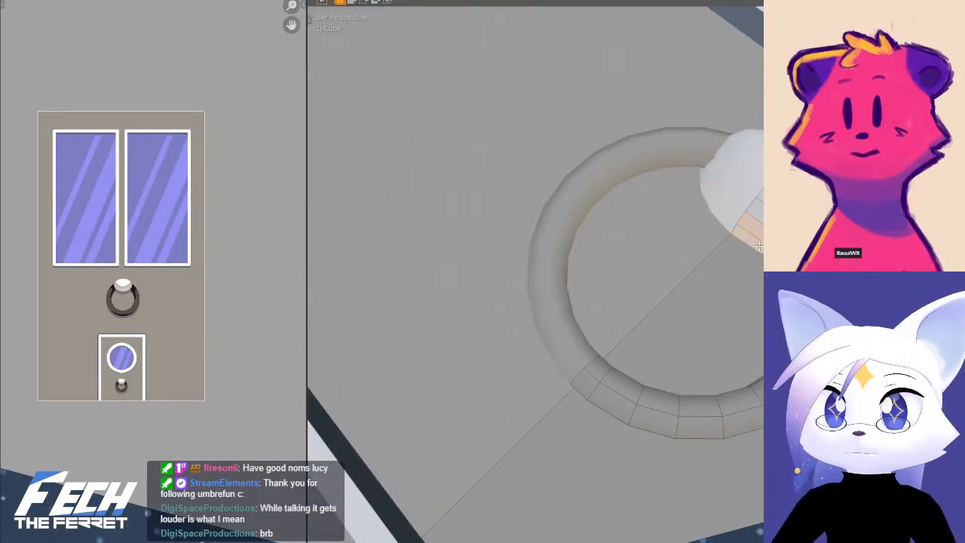
# - Add the small knocker's lower mount faces to the selection and assign both mounts' lower faces an off-white material sampled from the reference
pyautogui.scroll(-6, 759, 245)
pyautogui.keyDown('shift'); pyautogui.moveTo(595, 444); pyautogui.dragTo(810, 233, button='middle'); pyautogui.keyUp('shift')
pyautogui.scroll(2, 673, 239)
pyautogui.moveTo(608, 349); pyautogui.dragTo(607, 400, button='middle')
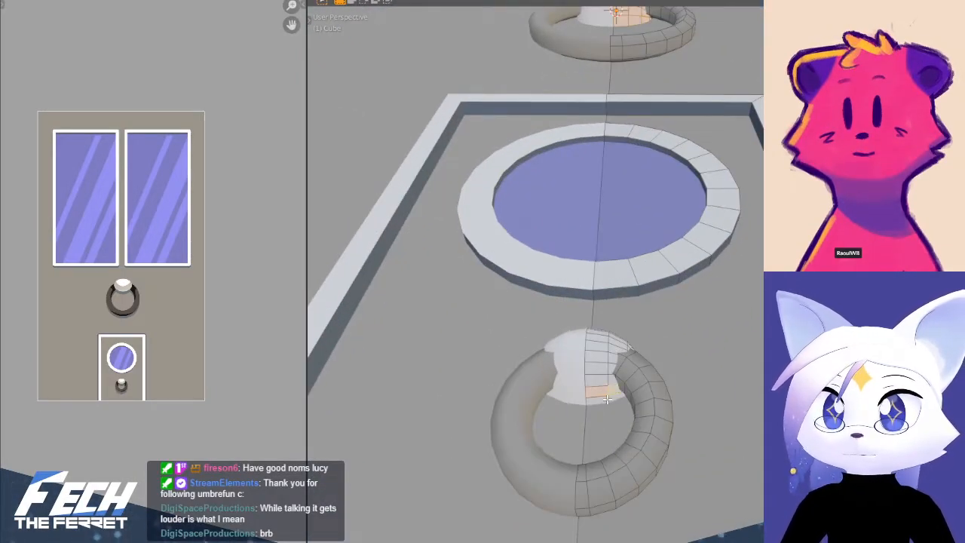
pyautogui.keyDown('shift'); pyautogui.click(608, 403); pyautogui.keyUp('shift')
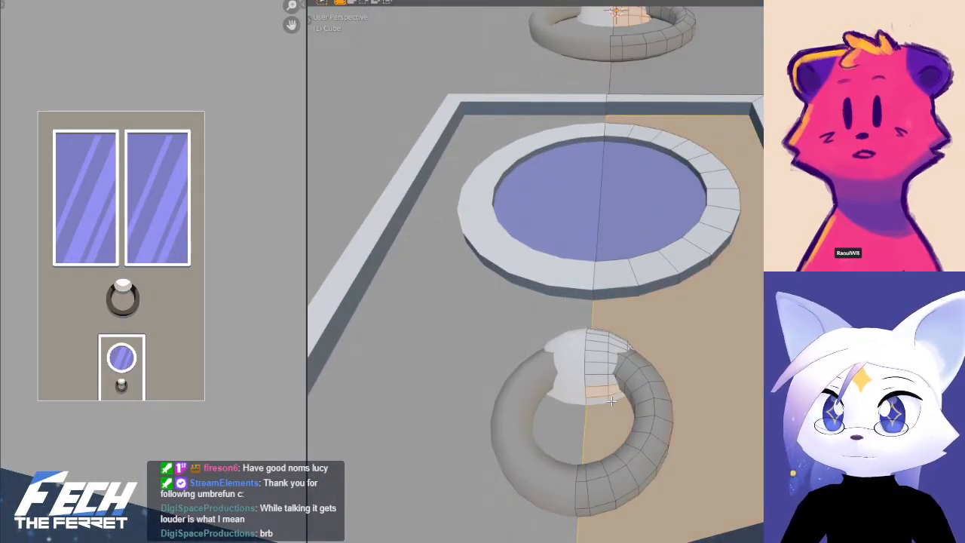
pyautogui.hotkey('ctrl', 'z')
pyautogui.keyDown('shift'); pyautogui.click(608, 399); pyautogui.keyUp('shift')
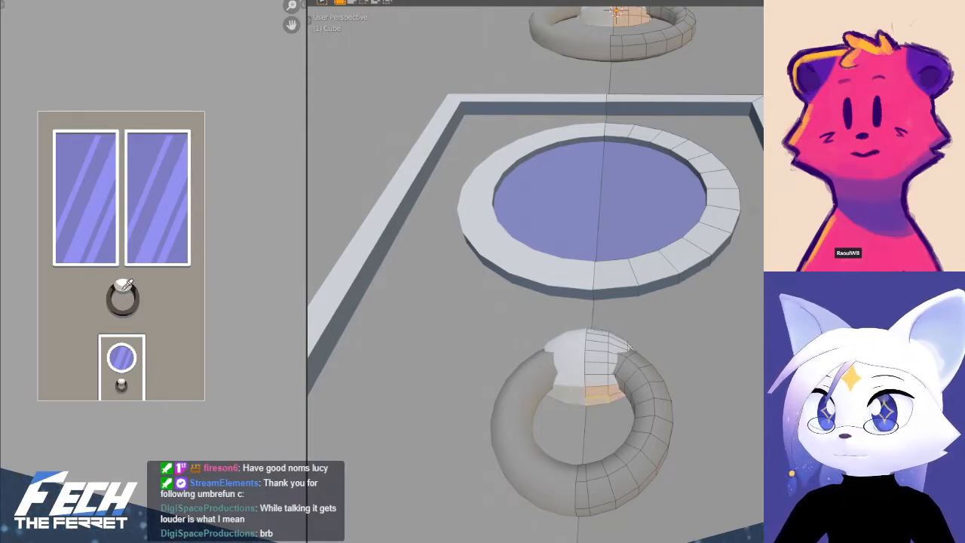
# - Leave Edit Mode and compare the coloured door with the reference image from the top view
pyautogui.scroll(-3, 724, 264)
pyautogui.keyDown('shift'); pyautogui.moveTo(725, 264); pyautogui.dragTo(703, 305, button='middle'); pyautogui.keyUp('shift')
pyautogui.hotkey('ctrl', 'Tab')
pyautogui.click(377, 315)
pyautogui.scroll(-2, 625, 290)
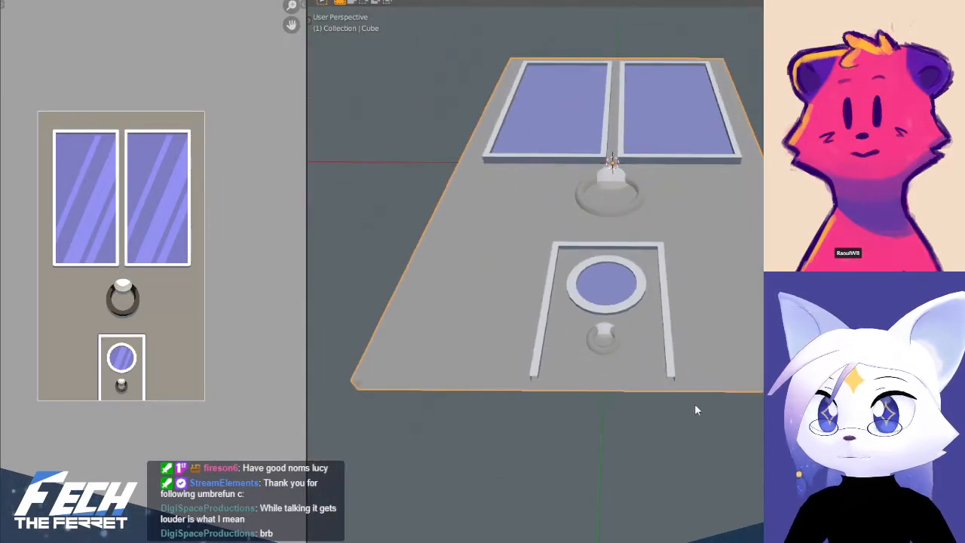
pyautogui.moveTo(634, 269); pyautogui.dragTo(645, 353, button='middle')
pyautogui.press('KP_7')
pyautogui.scroll(-5, 669, 254)
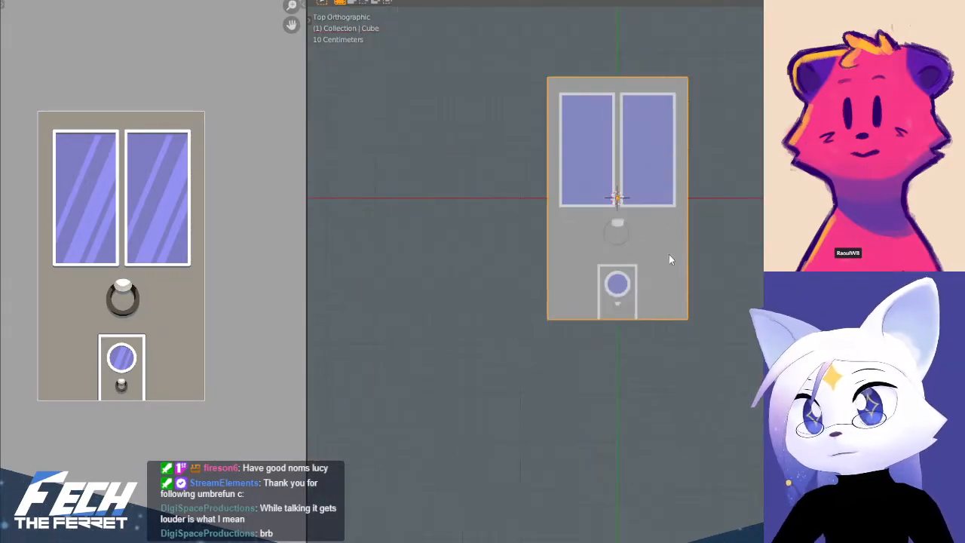
pyautogui.keyDown('shift'); pyautogui.moveTo(668, 254); pyautogui.dragTo(655, 373, button='middle'); pyautogui.keyUp('shift')
pyautogui.keyDown('shift'); pyautogui.moveTo(642, 330); pyautogui.dragTo(639, 296, button='middle'); pyautogui.keyUp('shift')
pyautogui.scroll(3, 625, 299)
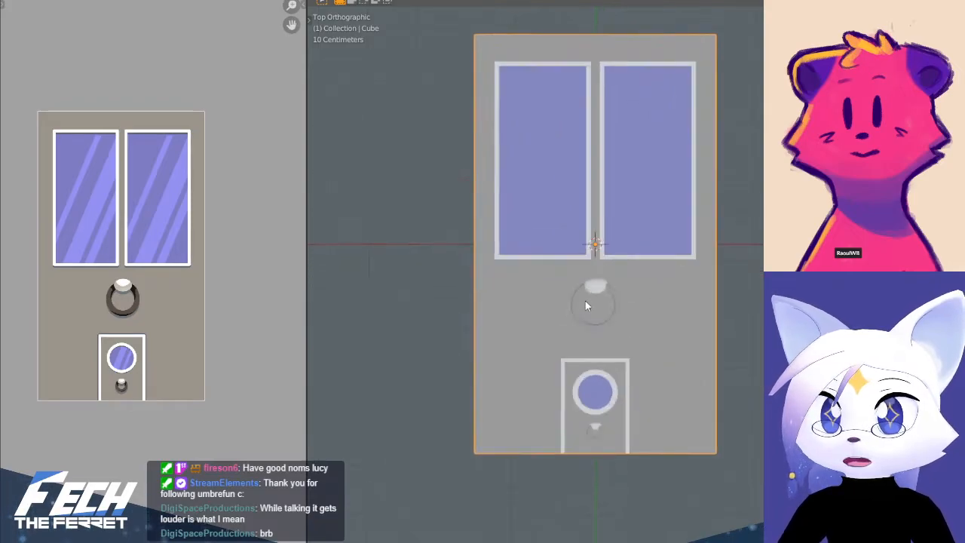
# - Try to colour both knocker rings, selected as linked faces delimited by Seam, with the dark brown sampled from the reference ring
pyautogui.hotkey('ctrl', 'Tab')
pyautogui.click(724, 300)
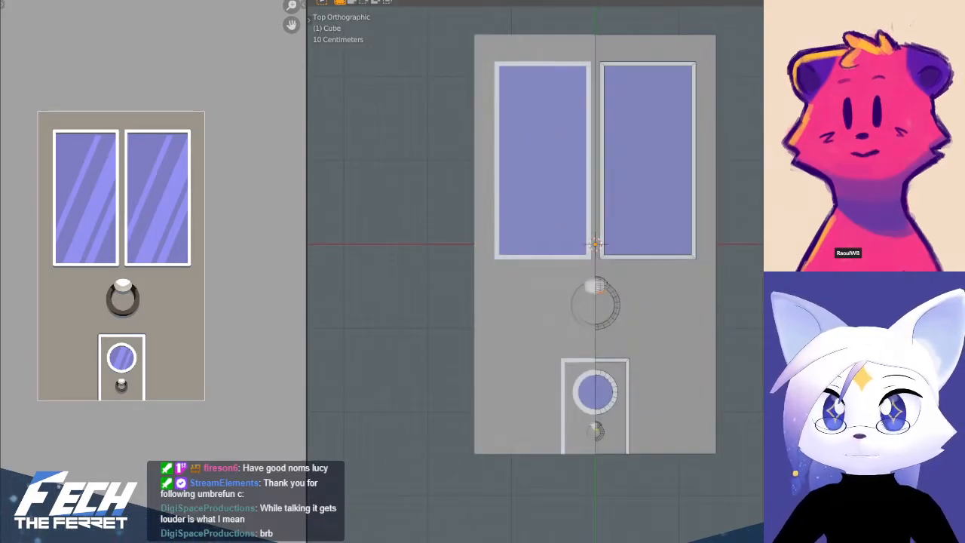
pyautogui.scroll(2, 716, 347)
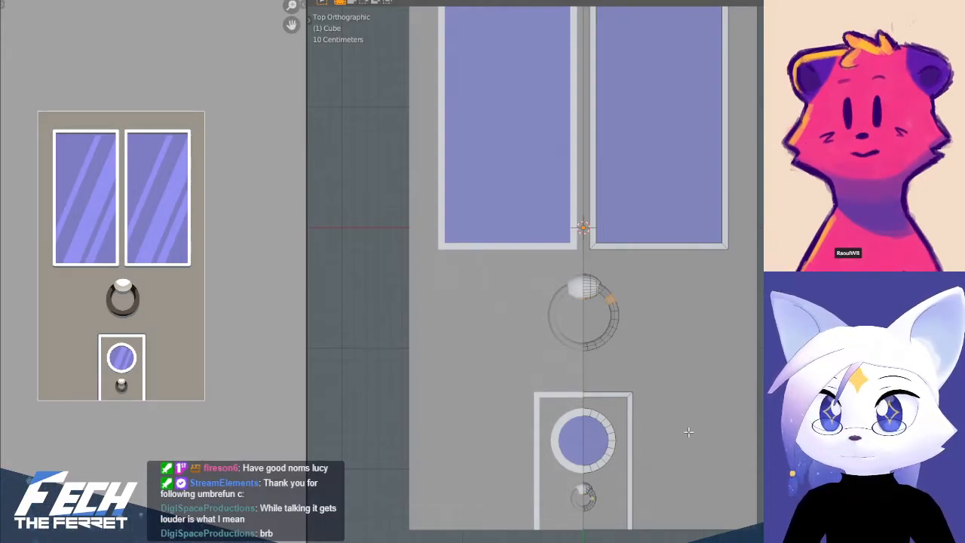
pyautogui.hotkey('ctrl', 'l')
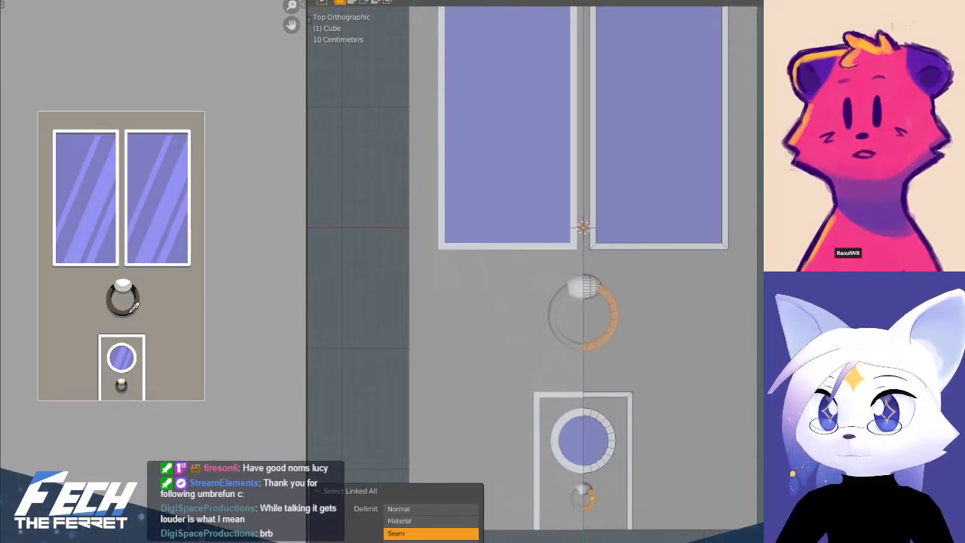
pyautogui.click(140, 297)
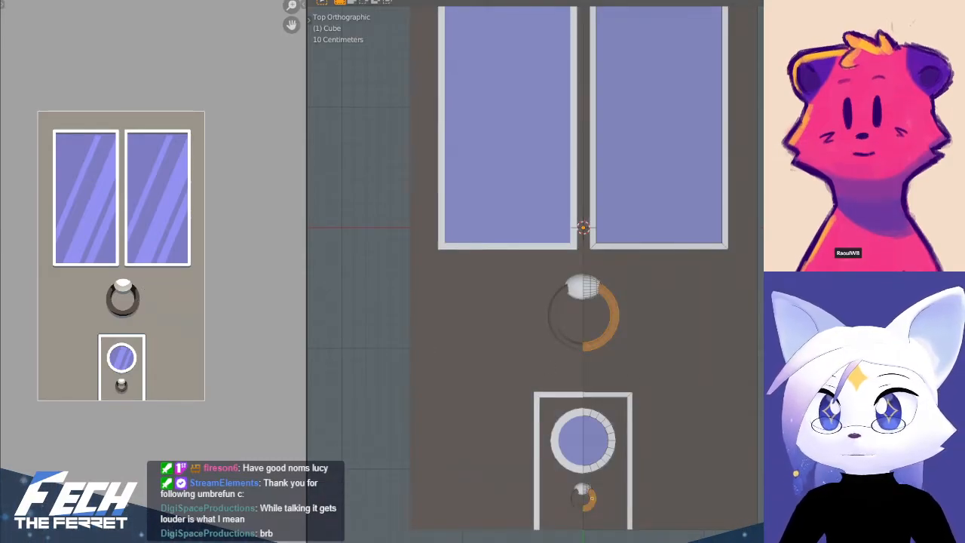
pyautogui.hotkey('alt', 'a')
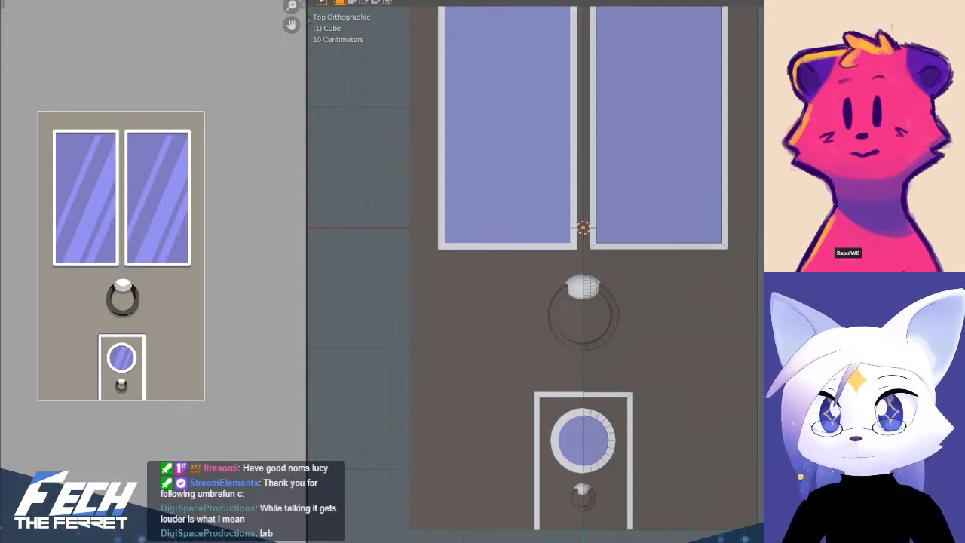
pyautogui.hotkey('alt', 'z')
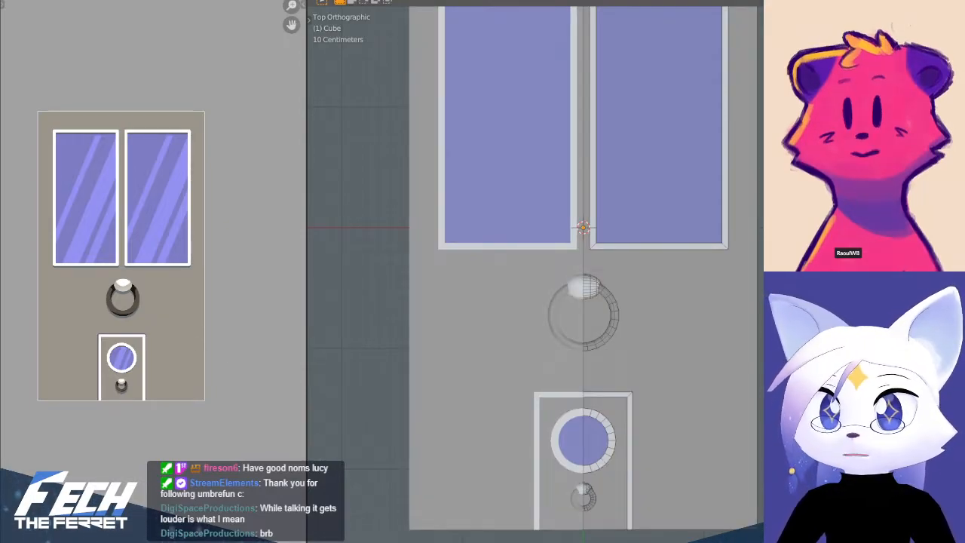
# - Select both knocker rings with their linked faces and give them a separate dark brown material sampled from the reference ring, then deselect all
pyautogui.click(617, 315)
pyautogui.keyDown('shift'); pyautogui.click(592, 500); pyautogui.keyUp('shift')
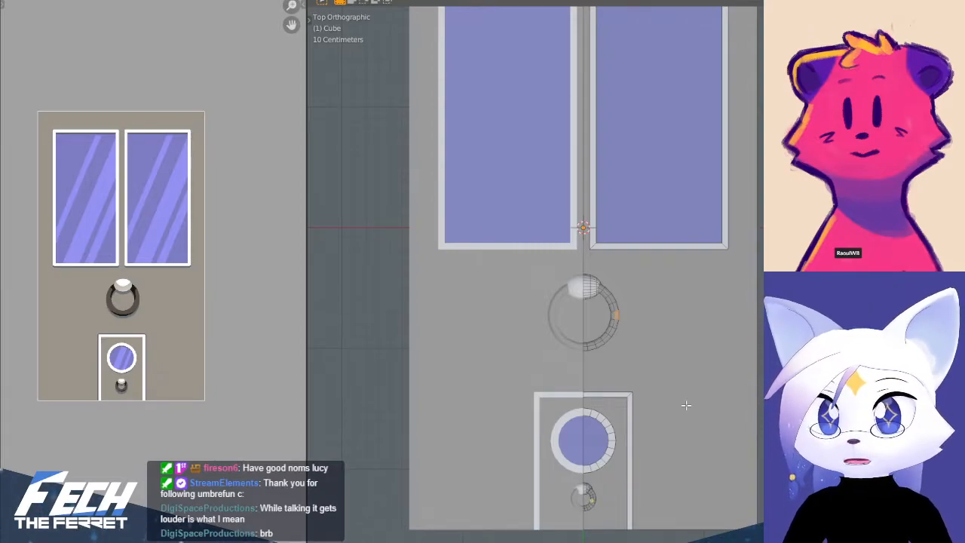
pyautogui.hotkey('ctrl', 'l')
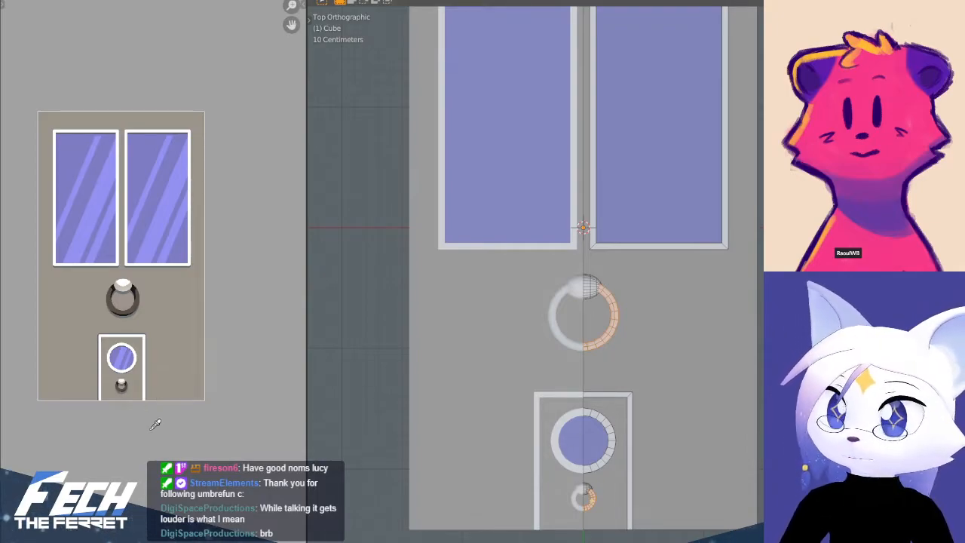
pyautogui.click(136, 307)
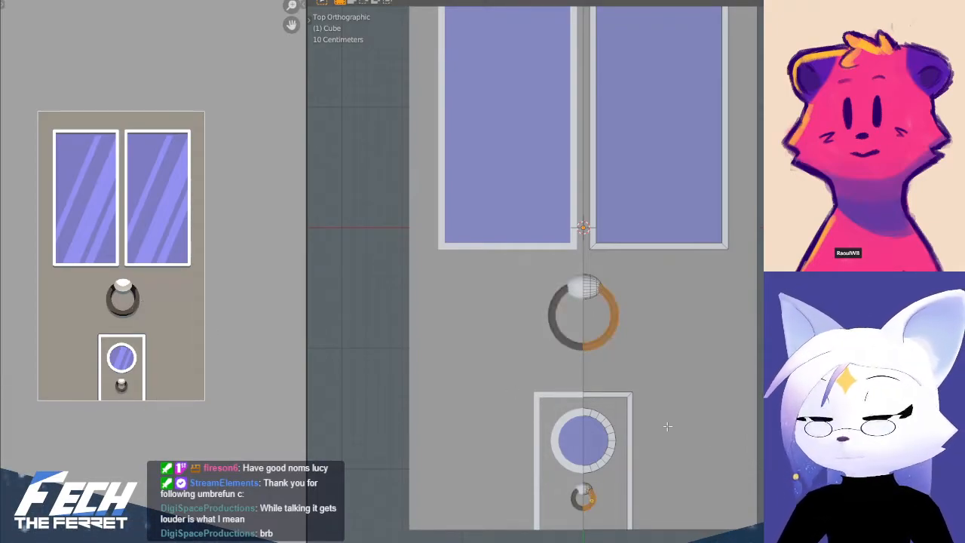
pyautogui.keyDown('shift'); pyautogui.moveTo(643, 328); pyautogui.dragTo(635, 291, button='middle'); pyautogui.keyUp('shift')
pyautogui.hotkey('alt', 'a')
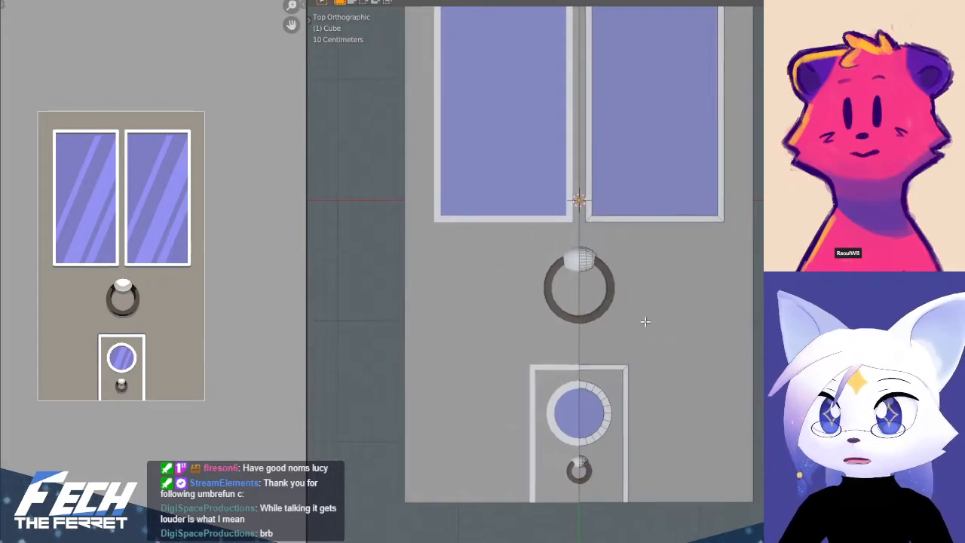
# - Select the middle face rows on the mounts of both the large and the small door knocker
pyautogui.scroll(4, 644, 321)
pyautogui.scroll(3, 614, 313)
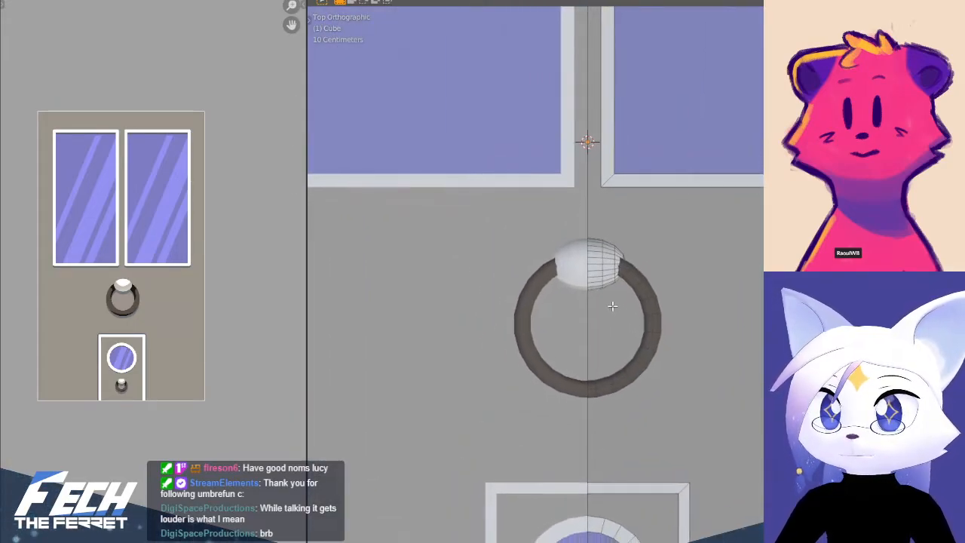
pyautogui.click(587, 285)
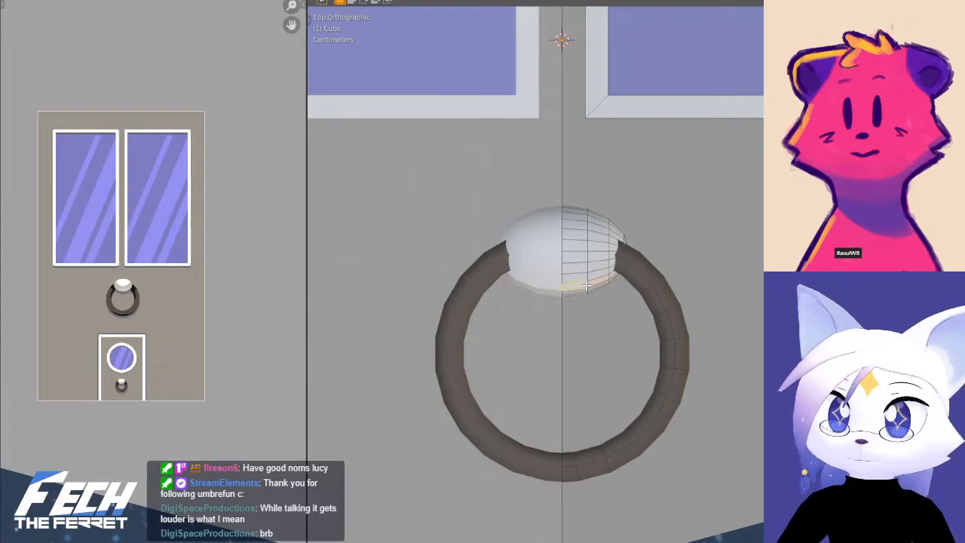
pyautogui.scroll(-6, 621, 290)
pyautogui.keyDown('shift'); pyautogui.moveTo(601, 420); pyautogui.dragTo(599, 300, button='middle'); pyautogui.keyUp('shift')
pyautogui.moveTo(599, 377); pyautogui.dragTo(603, 294, button='middle')
pyautogui.scroll(3, 603, 293)
pyautogui.keyDown('shift'); pyautogui.moveTo(585, 462); pyautogui.dragTo(592, 261, button='middle'); pyautogui.keyUp('shift')
pyautogui.scroll(1, 584, 279)
pyautogui.click(578, 374)
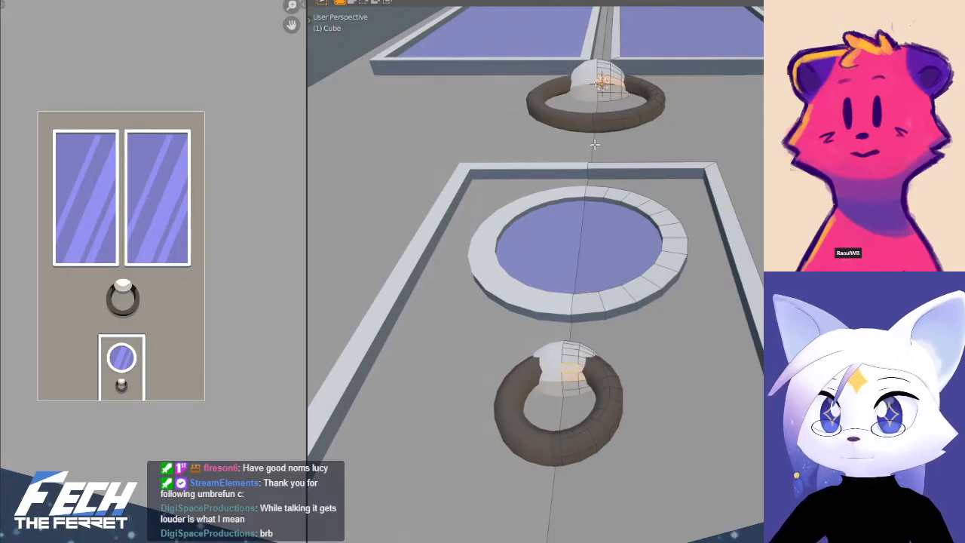
pyautogui.keyDown('shift'); pyautogui.moveTo(594, 101); pyautogui.dragTo(570, 444, button='middle'); pyautogui.keyUp('shift')
pyautogui.scroll(4, 570, 444)
pyautogui.keyDown('alt'); pyautogui.keyDown('shift'); pyautogui.click(534, 416); pyautogui.keyUp('shift'); pyautogui.keyUp('alt')
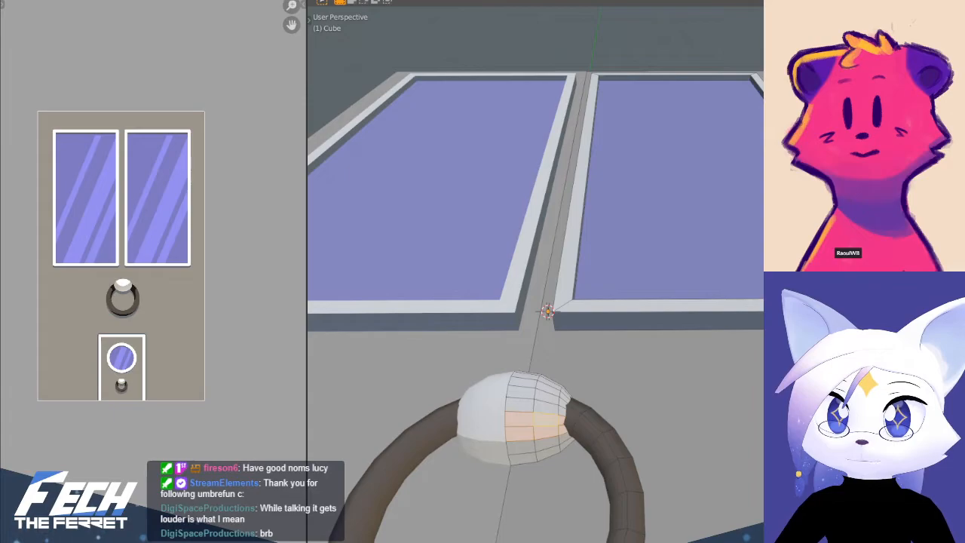
# - Return to Object Mode and examine the large knocker's colours from the top view
pyautogui.scroll(-5, 704, 355)
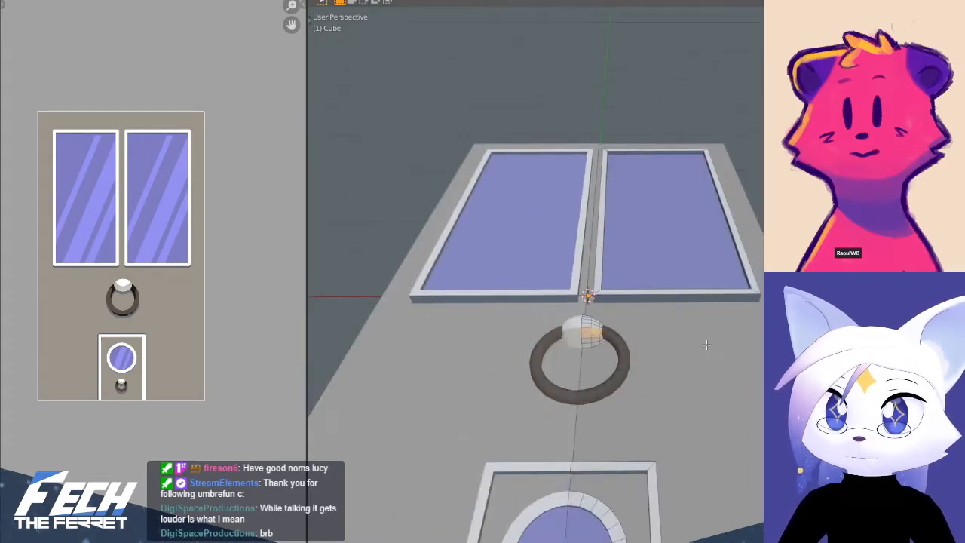
pyautogui.press('KP_7')
pyautogui.scroll(-1, 707, 344)
pyautogui.hotkey('ctrl', 'Tab')
pyautogui.click(469, 328)
pyautogui.scroll(-3, 469, 329)
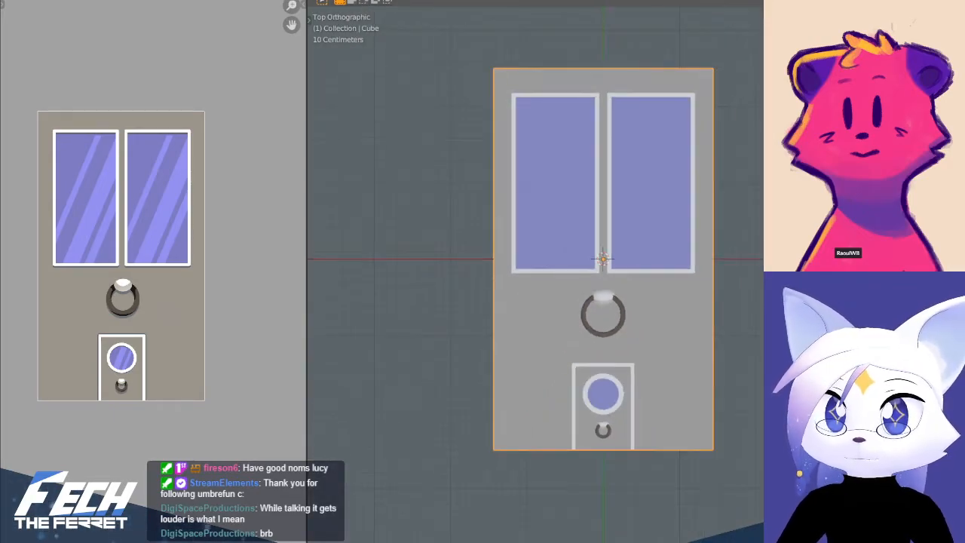
pyautogui.scroll(6, 609, 349)
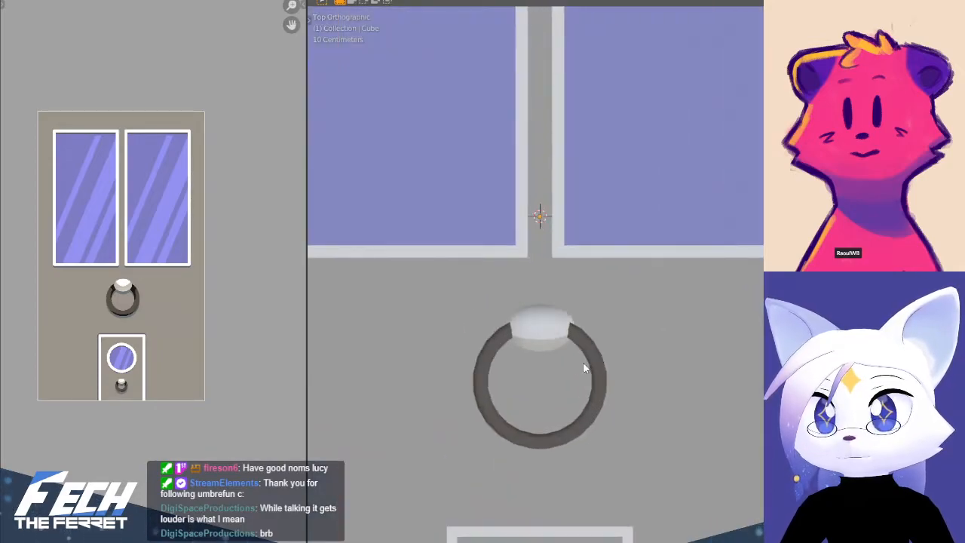
# - Select the inner face loops of both knocker rings and give them a new material with the dark tone sampled from the reference ring
pyautogui.press('Tab')
pyautogui.moveTo(618, 215); pyautogui.dragTo(614, 256, button='middle')
pyautogui.keyDown('alt'); pyautogui.click(627, 79); pyautogui.keyUp('alt')
pyautogui.scroll(-7, 614, 327)
pyautogui.keyDown('shift'); pyautogui.moveTo(700, 400); pyautogui.dragTo(650, 317, button='middle'); pyautogui.keyUp('shift')
pyautogui.scroll(2, 650, 318)
pyautogui.scroll(2, 651, 317)
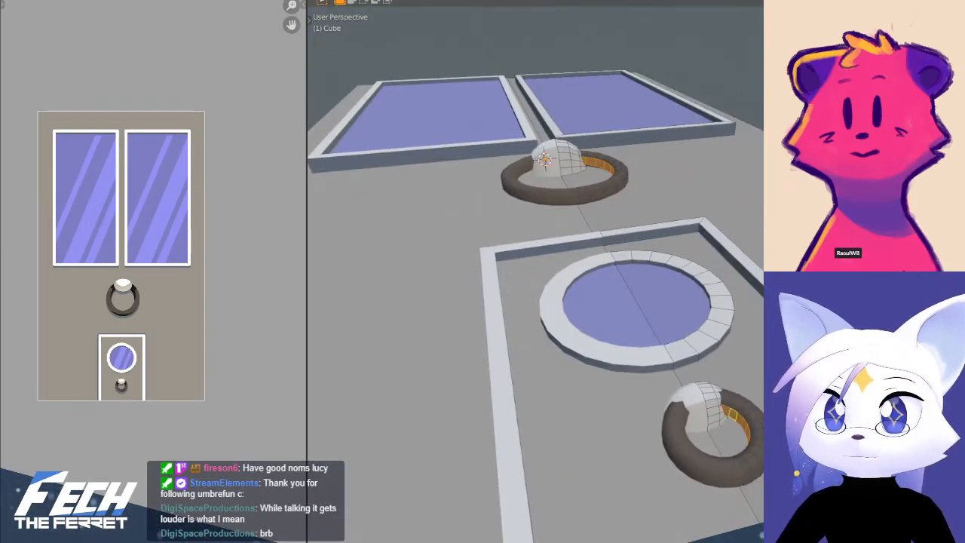
pyautogui.hotkey('ctrl', 'z')
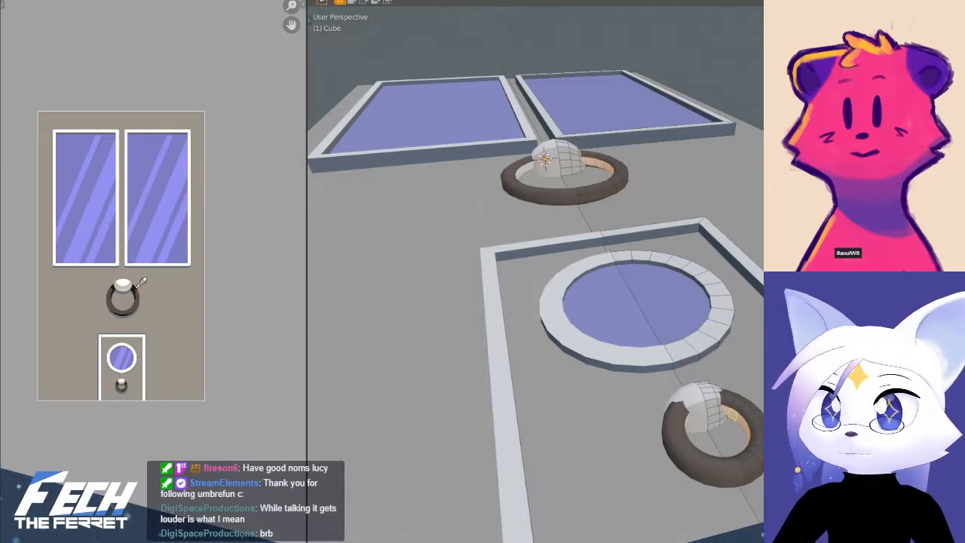
pyautogui.click(134, 288)
# - Inspect the whole door with its coloured knockers in Object Mode
pyautogui.scroll(-8, 590, 230)
pyautogui.press('Tab')
pyautogui.click(734, 171)
pyautogui.press('KP_7')
pyautogui.scroll(5, 668, 267)
pyautogui.keyDown('shift'); pyautogui.moveTo(669, 253); pyautogui.dragTo(653, 341, button='middle'); pyautogui.keyUp('shift')
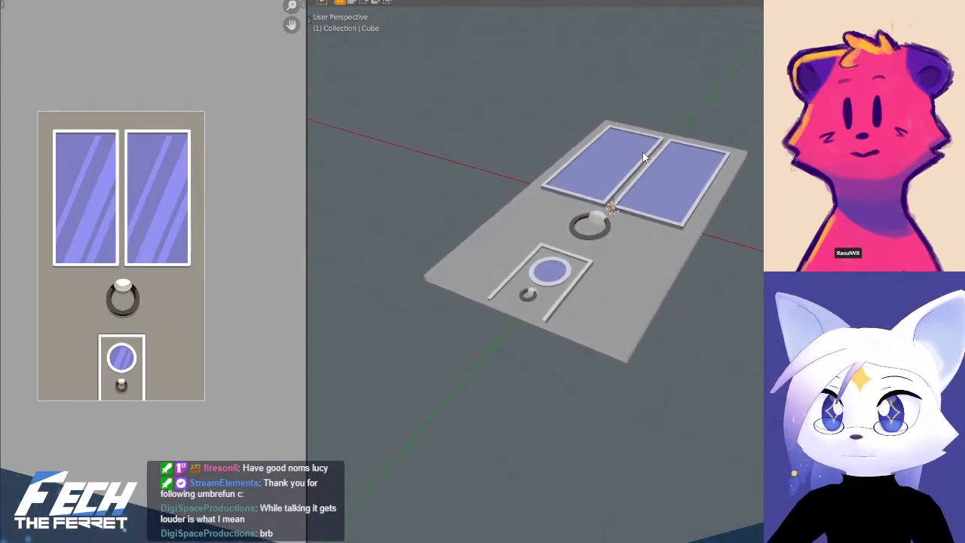
# - Select the face loop around the door slab's outer sides and give it a beige material
pyautogui.press('Tab')
pyautogui.scroll(2, 689, 336)
pyautogui.keyDown('shift'); pyautogui.moveTo(742, 242); pyautogui.dragTo(668, 331, button='middle'); pyautogui.keyUp('shift')
pyautogui.keyDown('alt'); pyautogui.click(660, 264); pyautogui.keyUp('alt')
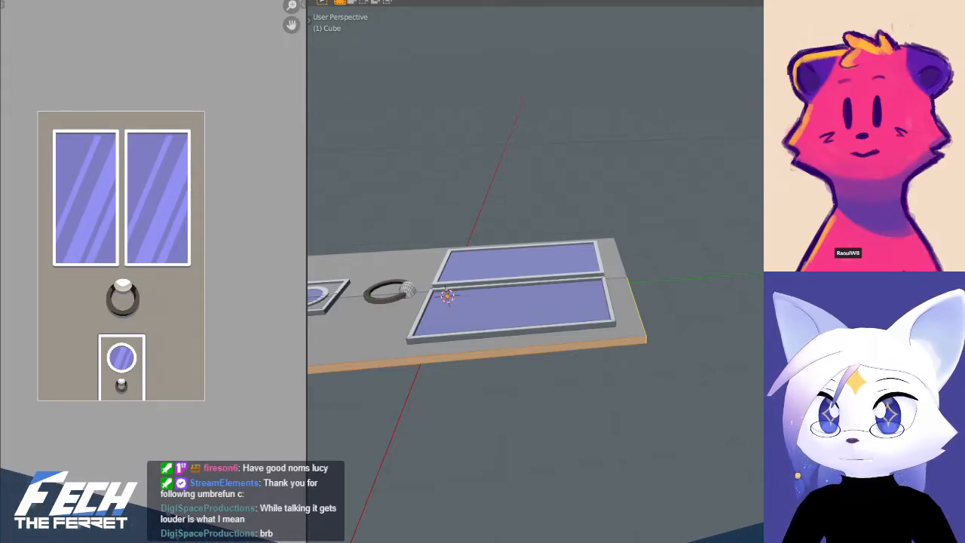
pyautogui.keyDown('shift'); pyautogui.moveTo(425, 316); pyautogui.dragTo(697, 376, button='middle'); pyautogui.keyUp('shift')
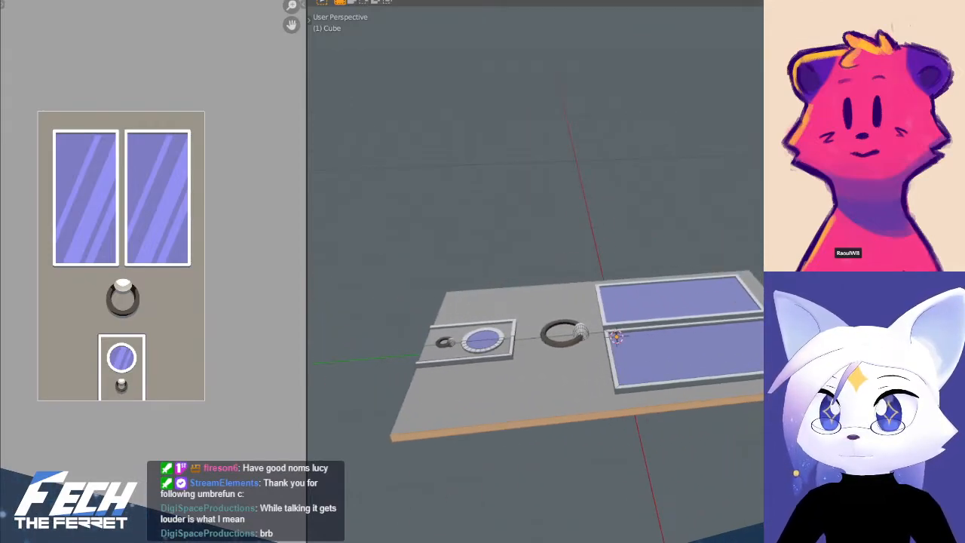
pyautogui.keyDown('shift'); pyautogui.moveTo(616, 336); pyautogui.dragTo(533, 308, button='middle'); pyautogui.keyUp('shift')
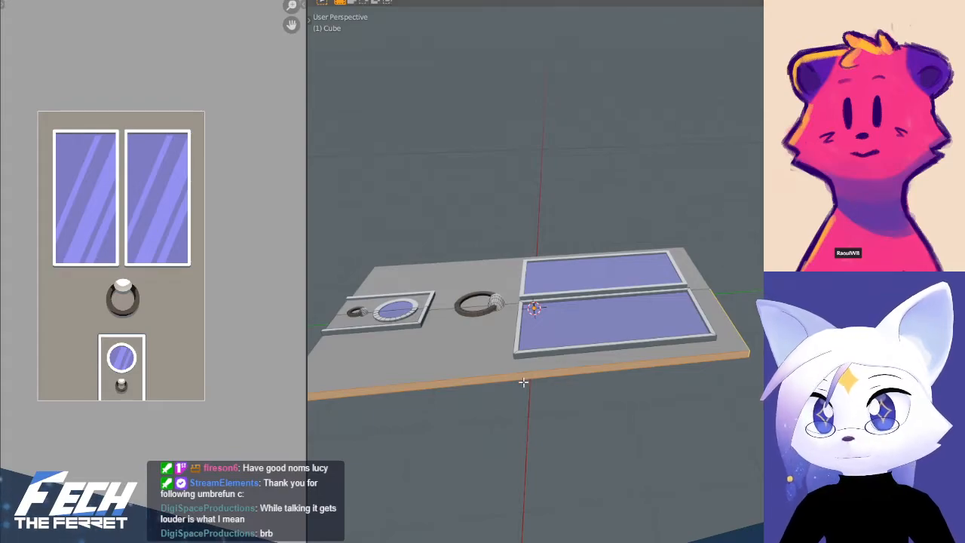
pyautogui.moveTo(523, 382); pyautogui.dragTo(697, 381, button='middle')
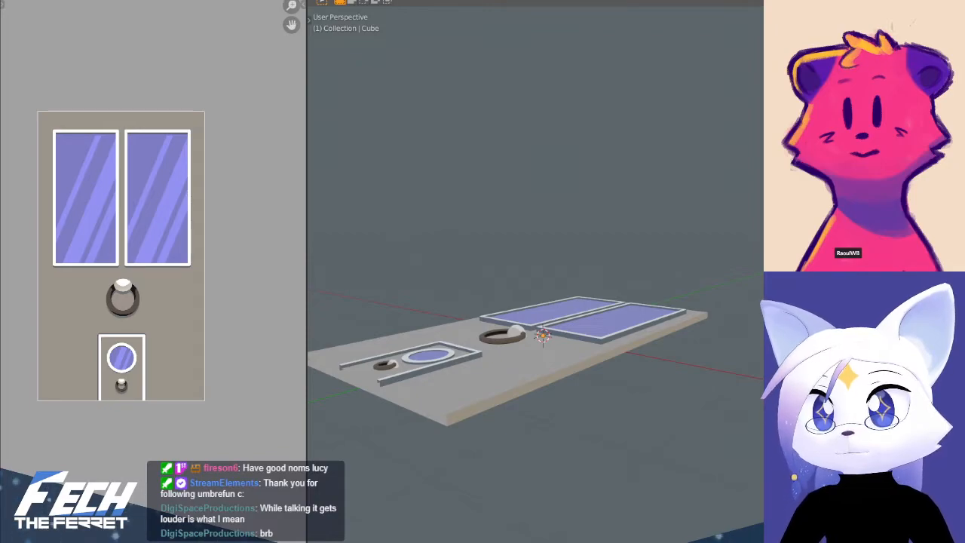
# - Examine the colour of the door slab's outer sides from low angles, ending in Object Mode
pyautogui.hotkey('ctrl', 'Tab')
pyautogui.click(784, 323)
pyautogui.moveTo(713, 315); pyautogui.dragTo(620, 386, button='middle')
pyautogui.hotkey('ctrl', 'Tab')
pyautogui.click(663, 394)
pyautogui.moveTo(618, 388); pyautogui.dragTo(777, 426, button='middle')
pyautogui.moveTo(684, 482); pyautogui.dragTo(611, 411, button='middle')
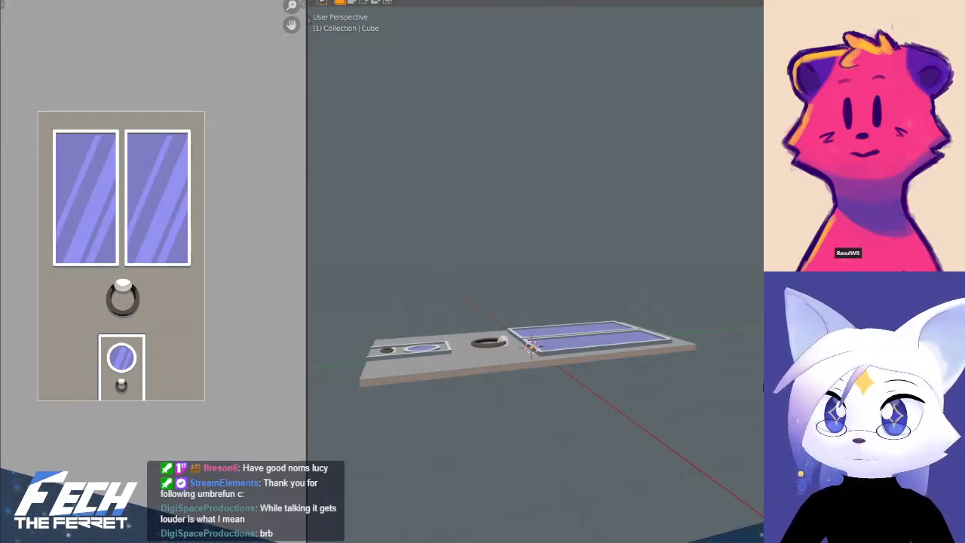
pyautogui.moveTo(589, 425); pyautogui.dragTo(721, 278, button='middle')
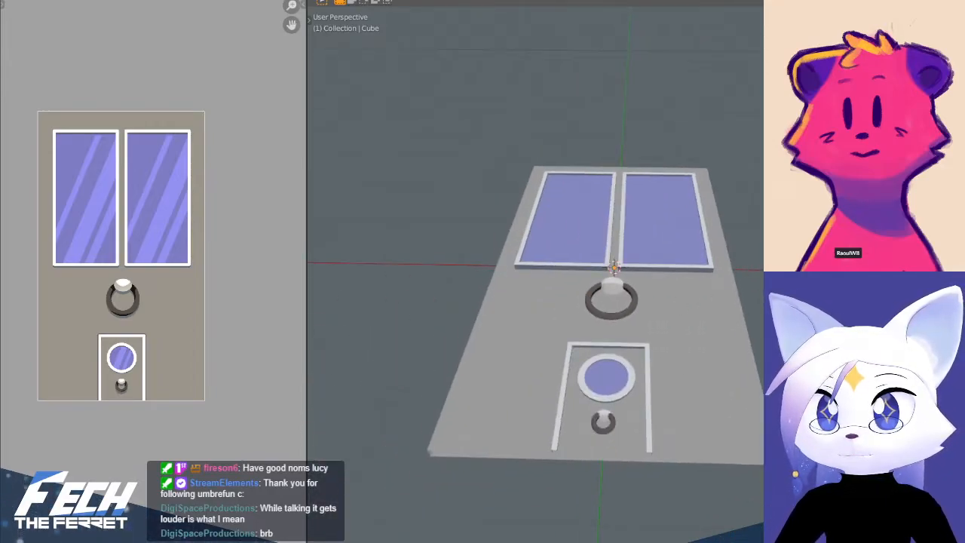
# - Compare the whole door's material colours with the reference image in the top orthographic view
pyautogui.scroll(-4, 613, 301)
pyautogui.press('KP_7')
pyautogui.scroll(5, 678, 407)
pyautogui.moveTo(678, 407); pyautogui.dragTo(682, 343, button='middle')
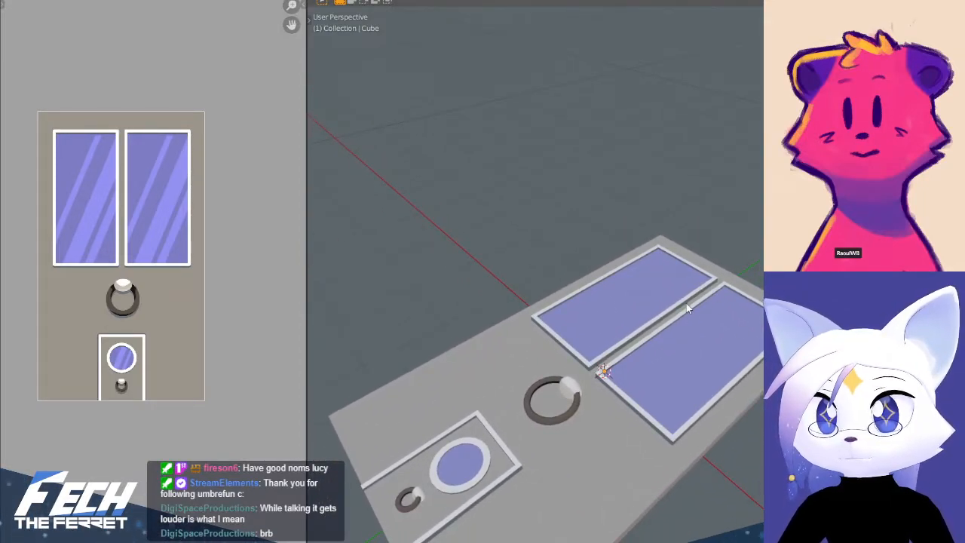
pyautogui.press('KP_7')
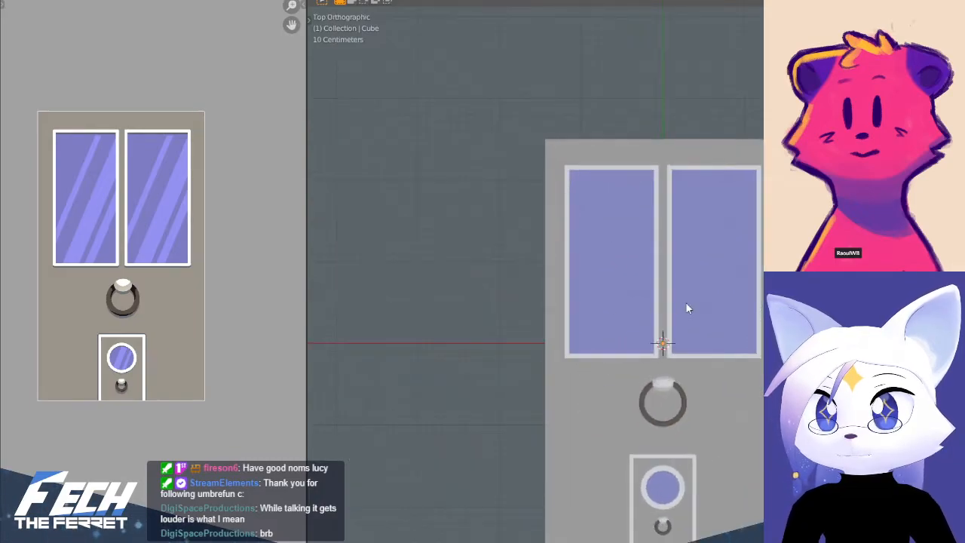
pyautogui.scroll(-2, 708, 313)
pyautogui.keyDown('shift'); pyautogui.moveTo(717, 316); pyautogui.dragTo(657, 309, button='middle'); pyautogui.keyUp('shift')
pyautogui.click(650, 323)
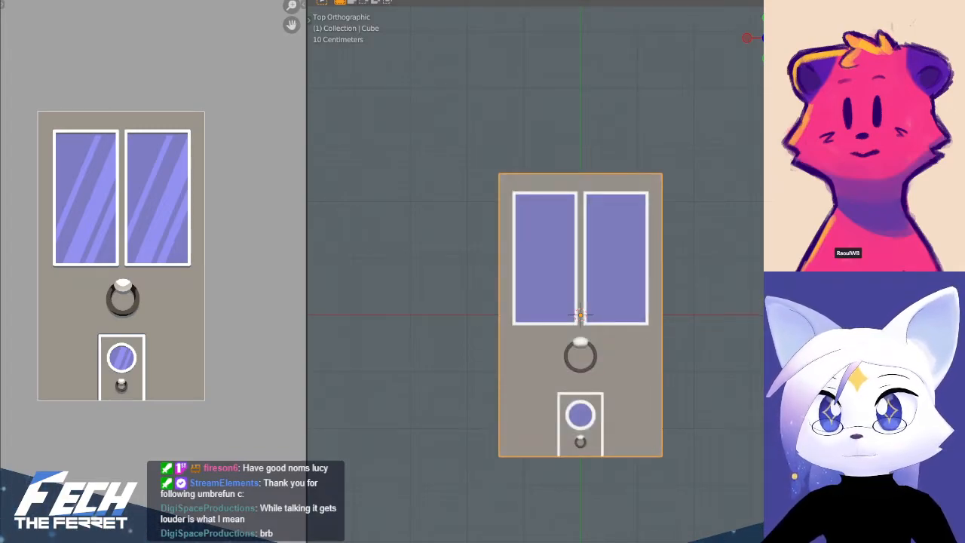
pyautogui.click(700, 383)
pyautogui.scroll(5, 667, 345)
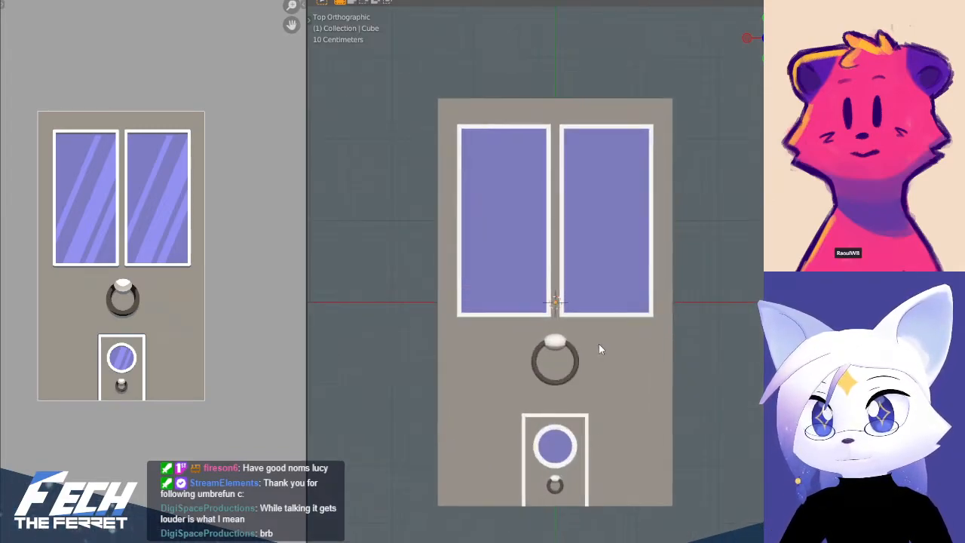
pyautogui.keyDown('shift'); pyautogui.moveTo(588, 270); pyautogui.dragTo(588, 279, button='middle'); pyautogui.keyUp('shift')
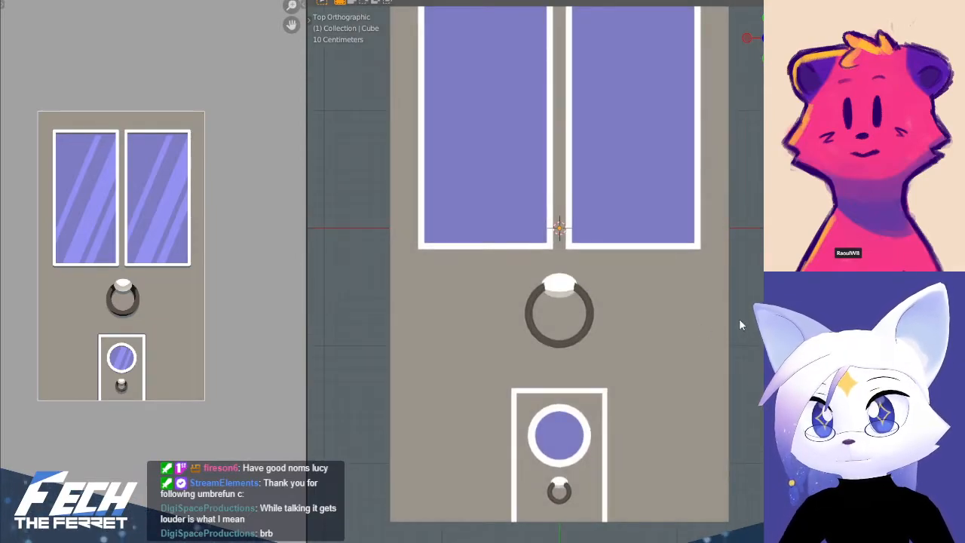
# - Select the geometry linked to the slab's side faces in Edit Mode, recalculate its normals outward, and return to Object Mode
pyautogui.scroll(-2, 741, 322)
pyautogui.moveTo(693, 349); pyautogui.dragTo(617, 344, button='middle')
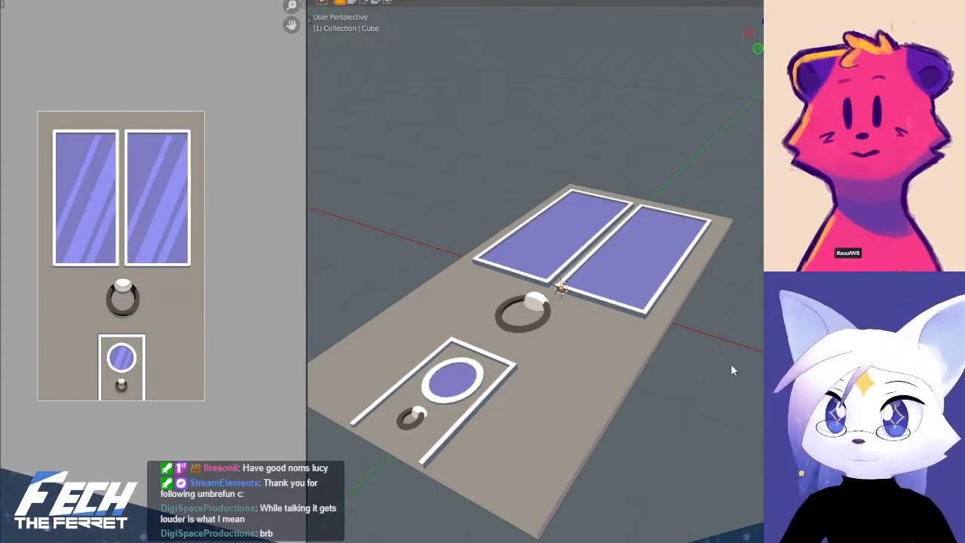
pyautogui.scroll(-5, 730, 363)
pyautogui.scroll(4, 670, 358)
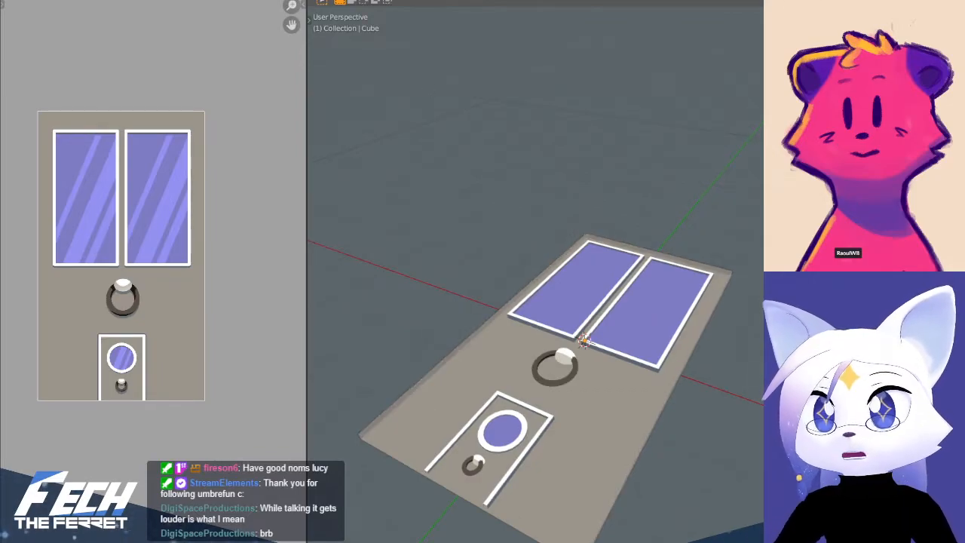
pyautogui.moveTo(588, 401)
pyautogui.keyDown('shift'); pyautogui.mouseDown(button='middle')
pyautogui.moveTo(594, 370)
pyautogui.moveTo(704, 324)
pyautogui.mouseUp(button='middle'); pyautogui.keyUp('shift')
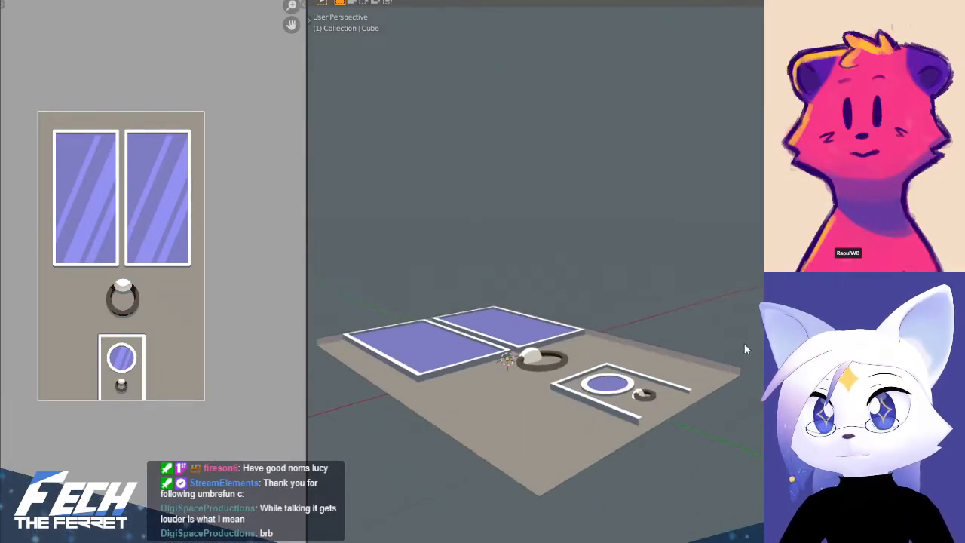
pyautogui.press('Tab')
pyautogui.scroll(2, 692, 358)
pyautogui.keyDown('shift'); pyautogui.moveTo(692, 358); pyautogui.dragTo(640, 329, button='middle'); pyautogui.keyUp('shift')
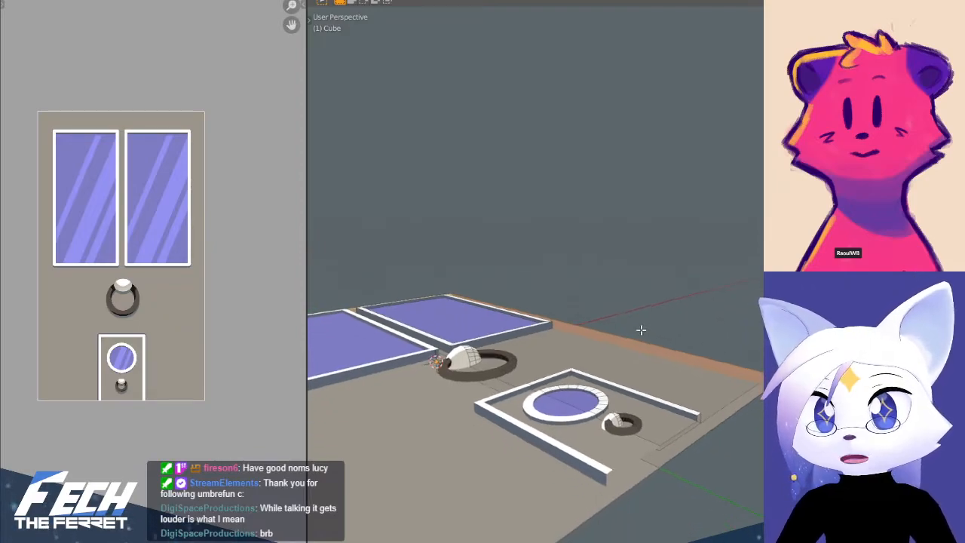
pyautogui.hotkey('ctrl', 'l')
pyautogui.hotkey('shift', 'n')
pyautogui.hotkey('ctrl', 'Tab')
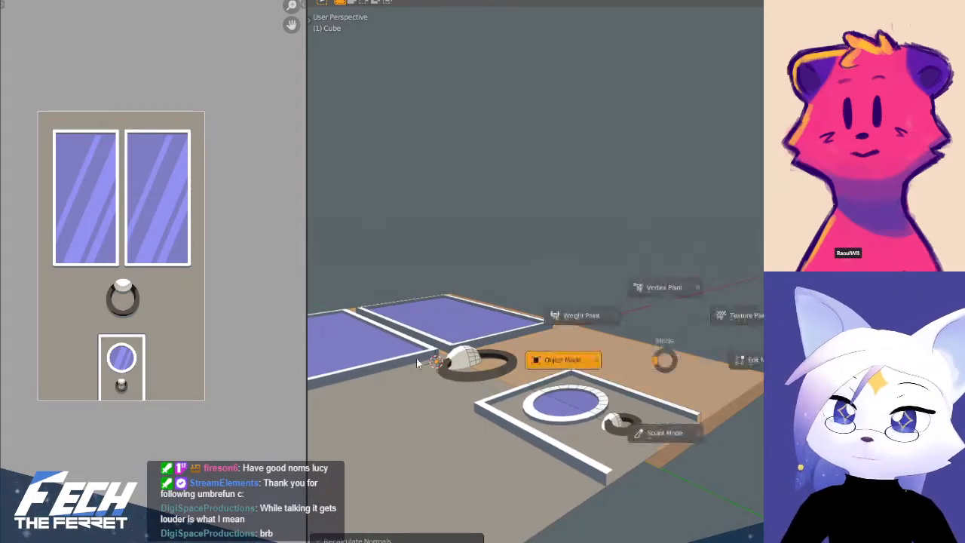
pyautogui.click(416, 358)
# - Delete the face on the underside of the door slab in Edit Mode and return to Object Mode
pyautogui.moveTo(747, 349)
pyautogui.mouseDown(button='middle')
pyautogui.moveTo(643, 439)
pyautogui.moveTo(689, 394)
pyautogui.moveTo(626, 308)
pyautogui.mouseUp(button='middle')
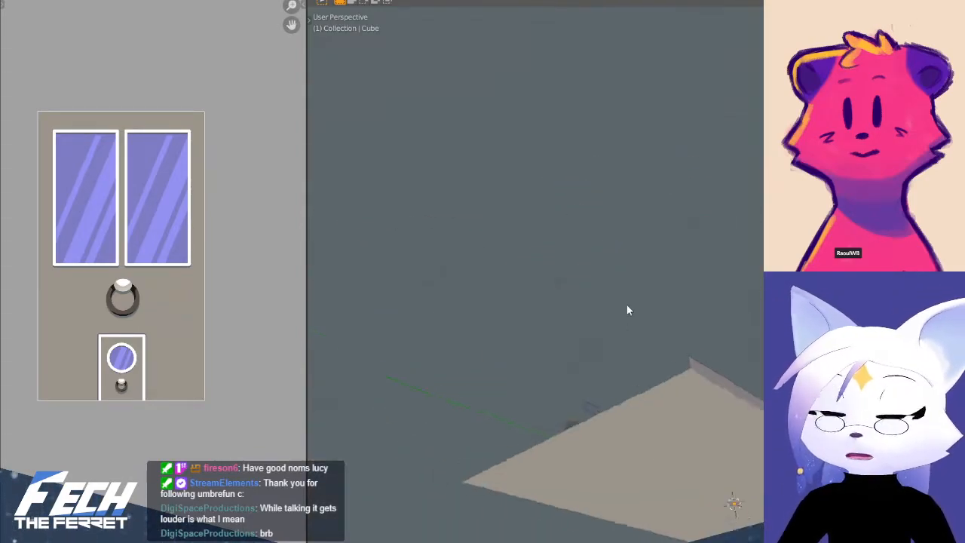
pyautogui.hotkey('ctrl', 'Tab')
pyautogui.click(837, 410)
pyautogui.click(747, 444)
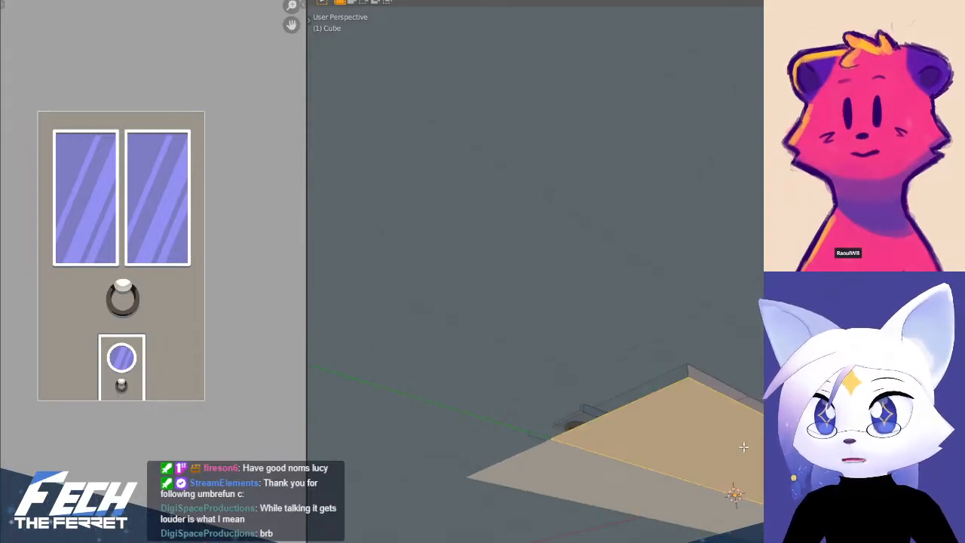
pyautogui.press('x')
pyautogui.click(749, 446)
pyautogui.scroll(1, 736, 359)
pyautogui.keyDown('shift'); pyautogui.moveTo(736, 359); pyautogui.dragTo(560, 256, button='middle'); pyautogui.keyUp('shift')
pyautogui.press('Tab')
# - Inspect the door's front in the top orthographic view and compare its details with the reference
pyautogui.scroll(-2, 720, 254)
pyautogui.moveTo(720, 260); pyautogui.dragTo(673, 283, button='middle')
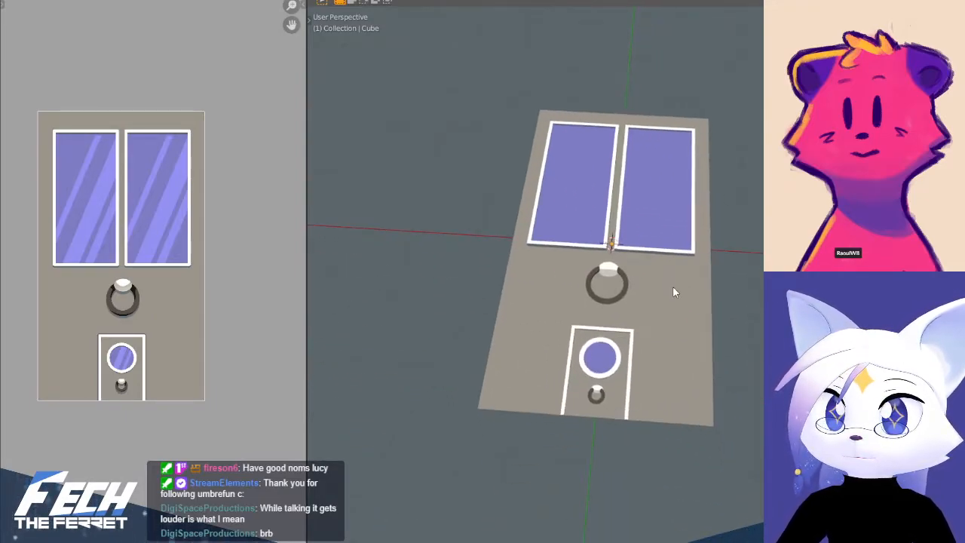
pyautogui.press('KP_7')
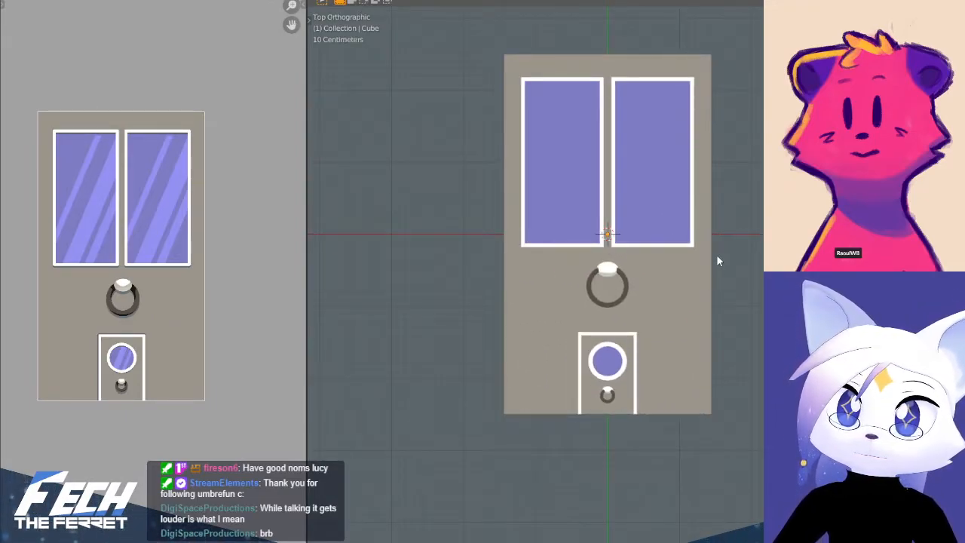
pyautogui.scroll(1, 716, 261)
pyautogui.keyDown('shift'); pyautogui.moveTo(660, 329); pyautogui.dragTo(639, 329, button='middle'); pyautogui.keyUp('shift')
pyautogui.scroll(4, 576, 315)
pyautogui.scroll(-3, 629, 318)
pyautogui.moveTo(703, 334); pyautogui.dragTo(678, 341, button='middle')
pyautogui.press('KP_7')
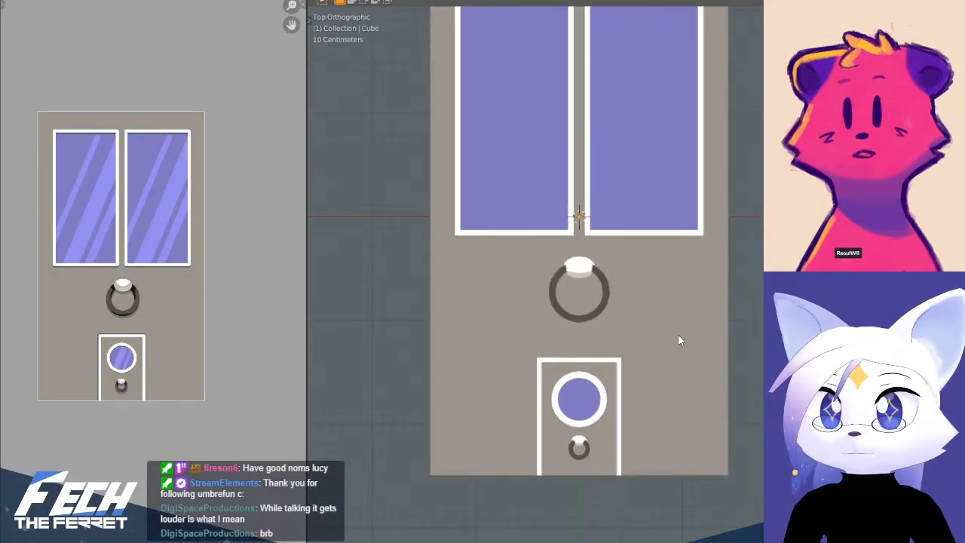
# - Look at the colour palette image and the door in the Texture Paint workspace, and return to the previous workspace
pyautogui.hotkey('ctrl', 'pagedown')
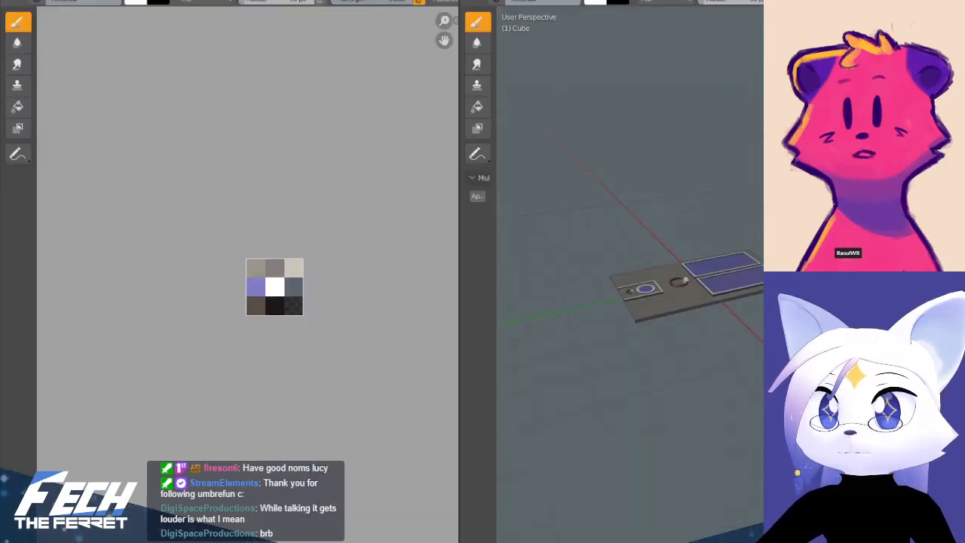
pyautogui.scroll(2, 710, 300)
pyautogui.scroll(2, 706, 300)
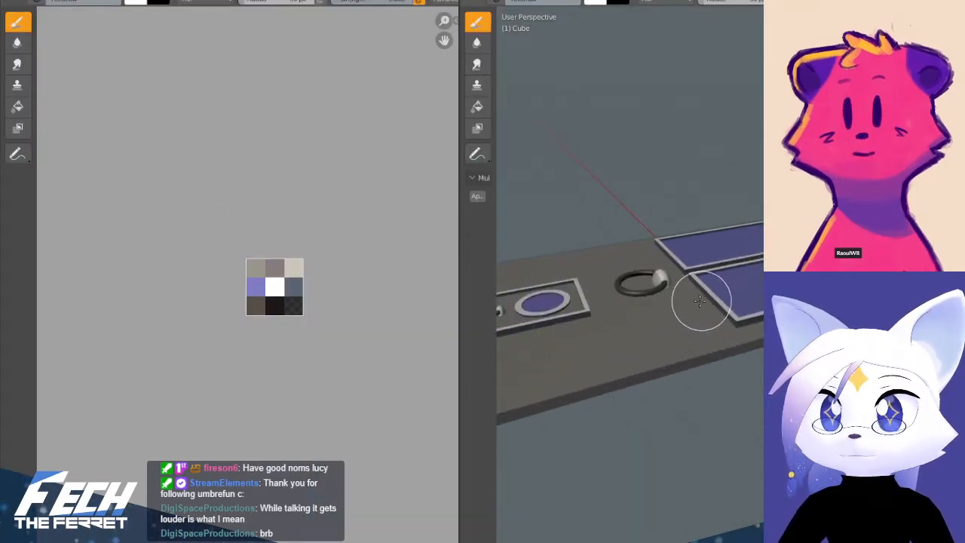
pyautogui.hotkey('ctrl', 'pageup')
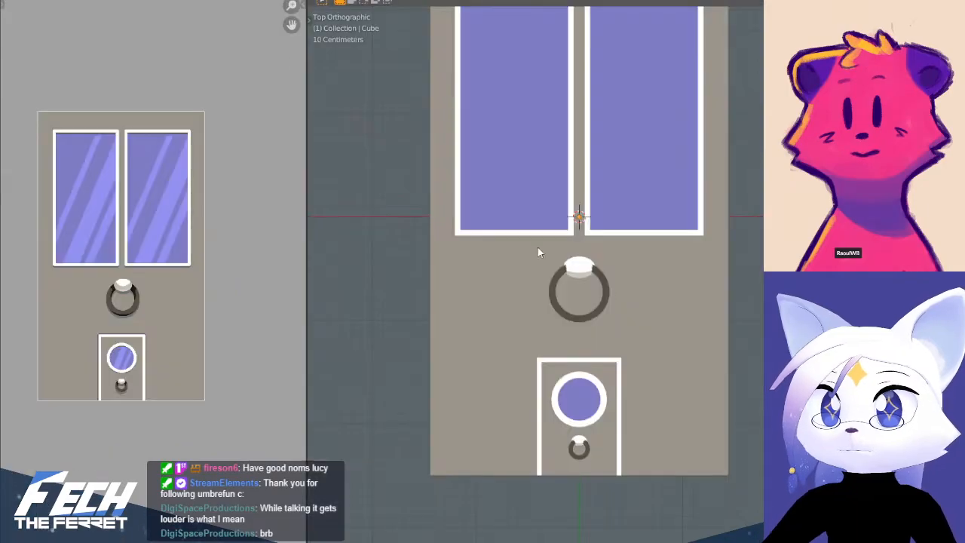
# - Select the entire door mesh in Edit Mode from the top orthographic view
pyautogui.keyDown('shift'); pyautogui.moveTo(569, 269); pyautogui.dragTo(588, 349, button='middle'); pyautogui.keyUp('shift')
pyautogui.scroll(-2, 618, 294)
pyautogui.moveTo(659, 309); pyautogui.dragTo(744, 340, button='middle')
pyautogui.press('KP_7')
pyautogui.hotkey('ctrl', 'Tab')
pyautogui.click(748, 327)
pyautogui.keyDown('shift'); pyautogui.moveTo(721, 354); pyautogui.dragTo(698, 344, button='middle'); pyautogui.keyUp('shift')
pyautogui.press('a')
# - Try to move the door mesh along the Y axis so its bottom edge meets the origin
pyautogui.press('g')
pyautogui.press('y')
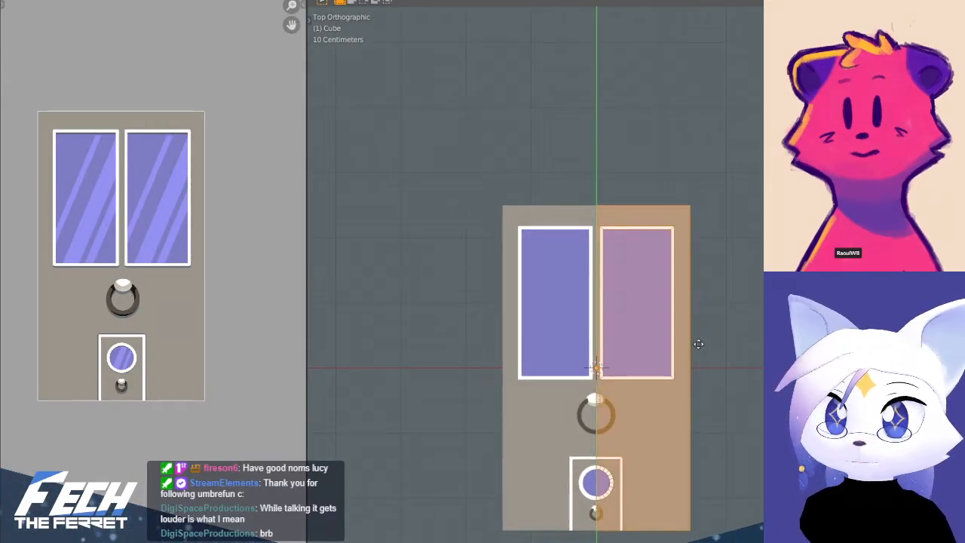
pyautogui.click(682, 181)
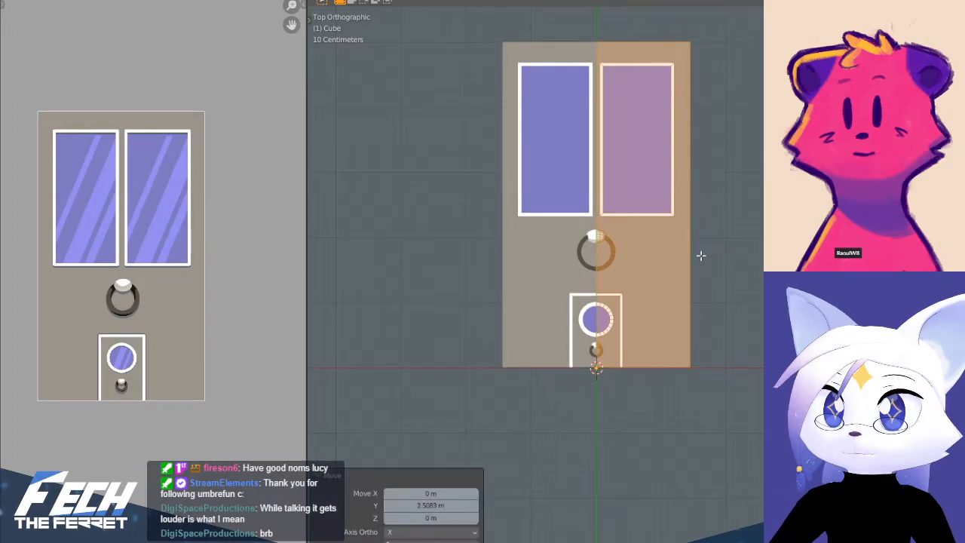
pyautogui.hotkey('ctrl', 'z')
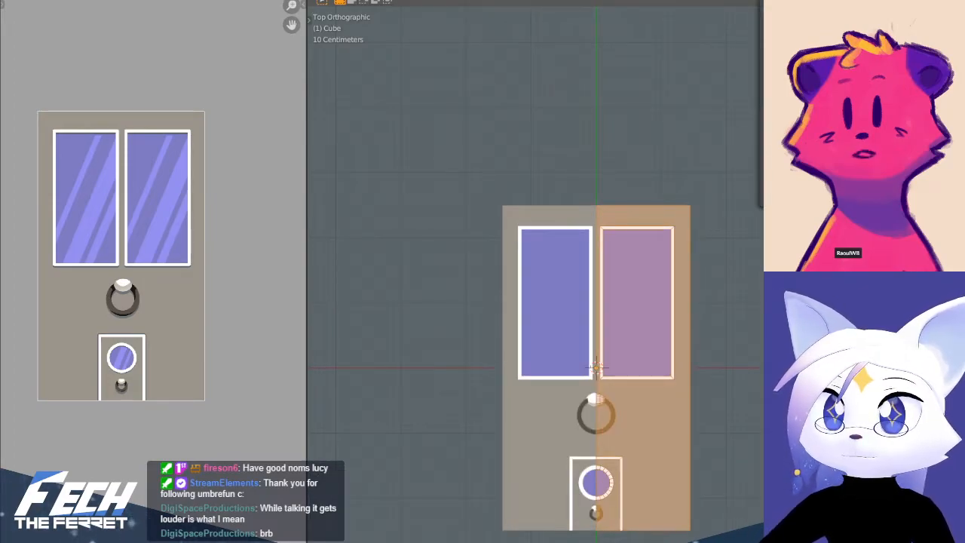
pyautogui.press('g')
pyautogui.press('y')
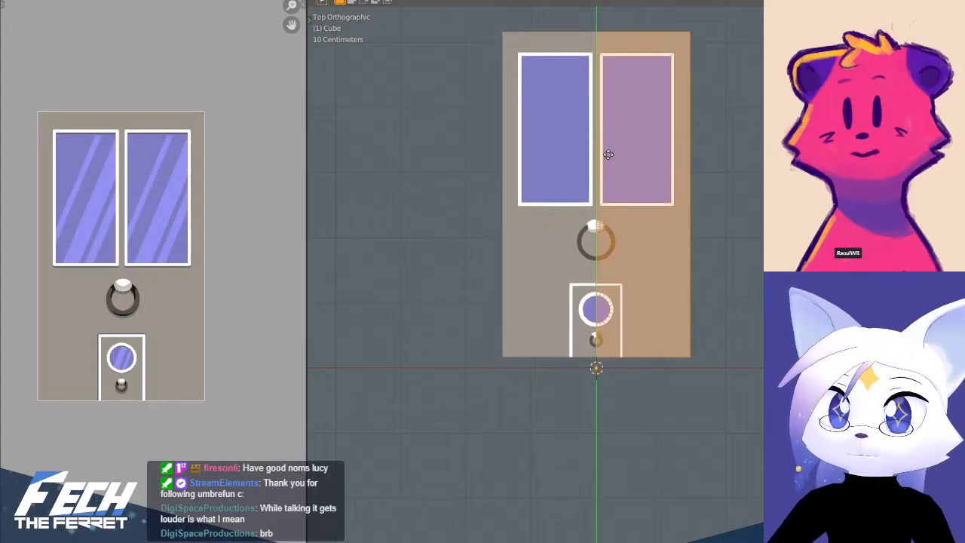
pyautogui.press('Escape')
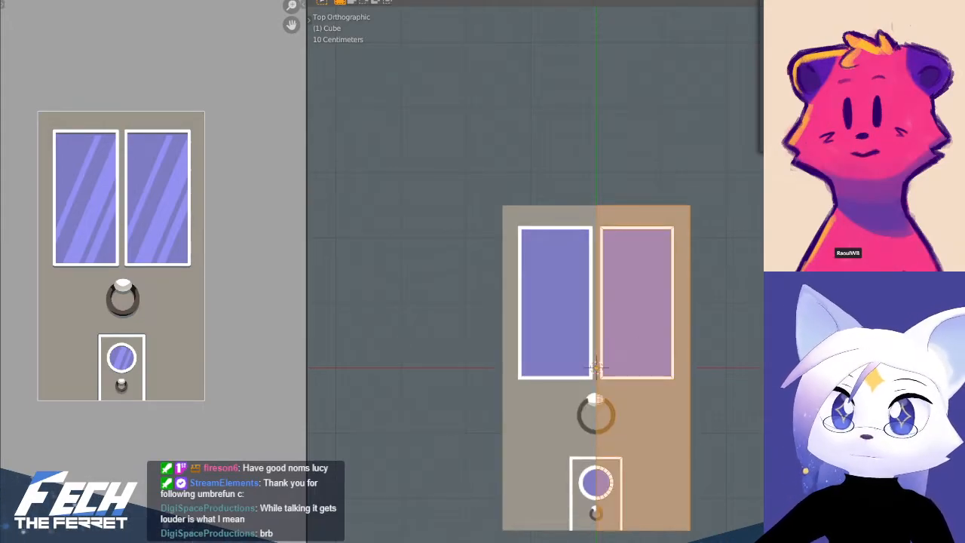
# - Move the selected door mesh 2.4438 m along the Y axis
pyautogui.press('g')
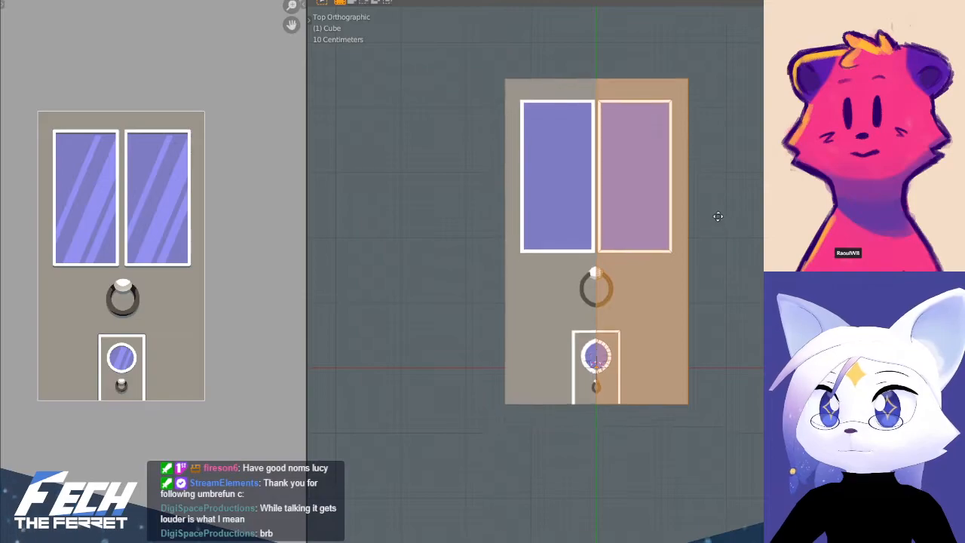
pyautogui.press('Escape')
pyautogui.press('y')
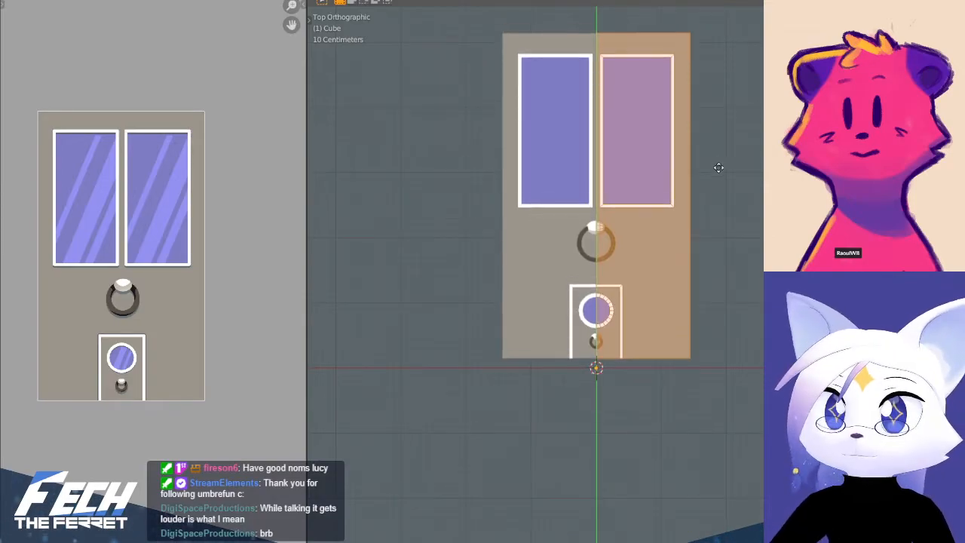
pyautogui.click(716, 178)
# - Nudge the door mesh along Y so its bottom edge lies on the X axis, and return to Object Mode
pyautogui.scroll(3, 717, 178)
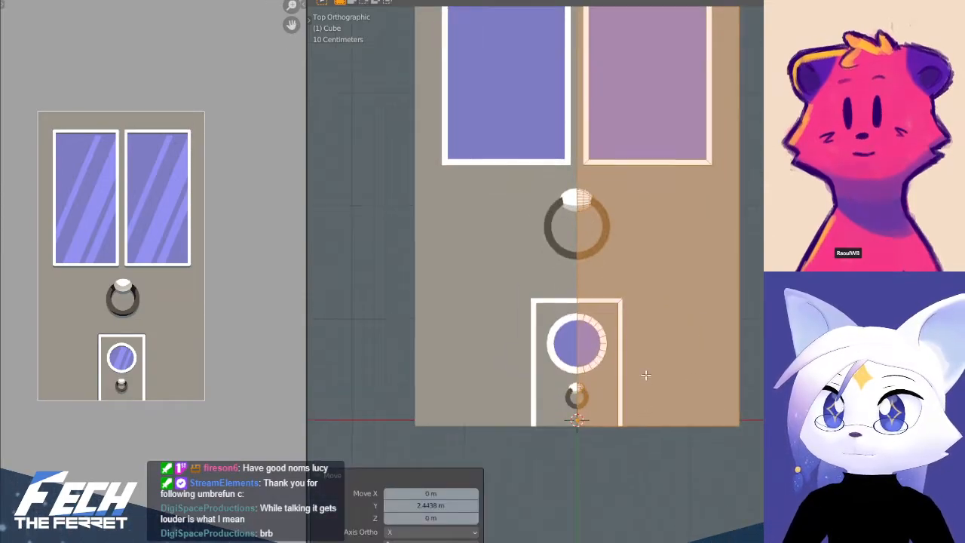
pyautogui.keyDown('shift'); pyautogui.moveTo(822, 251); pyautogui.dragTo(531, 306, button='middle'); pyautogui.keyUp('shift')
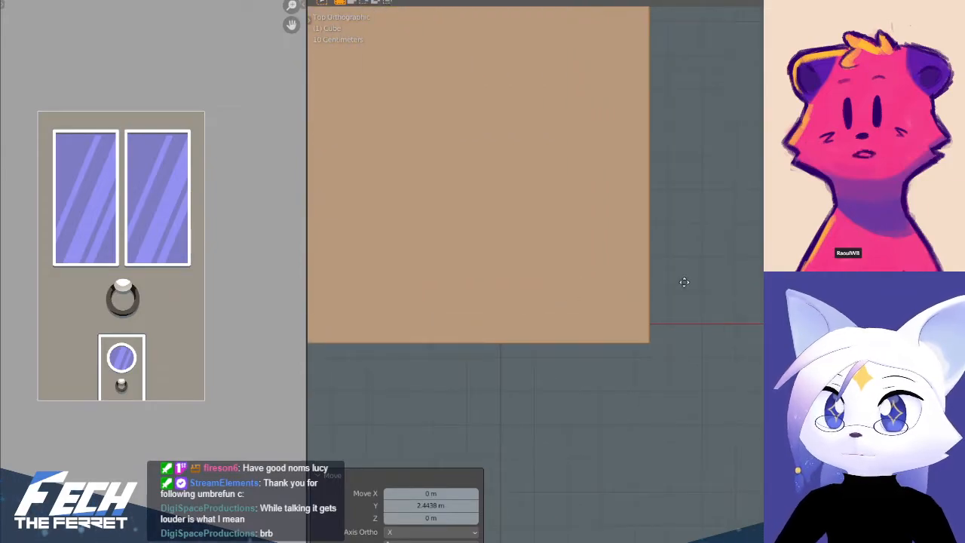
pyautogui.scroll(2, 726, 319)
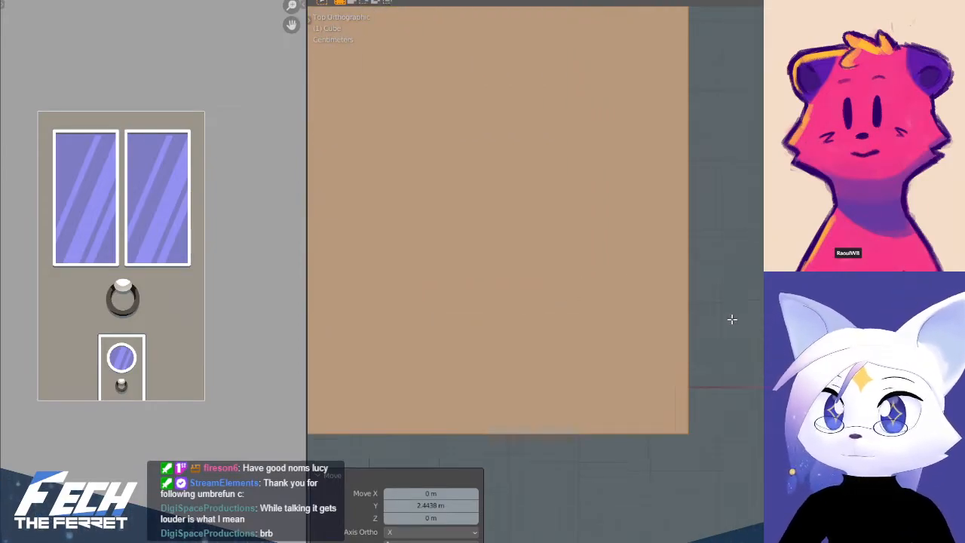
pyautogui.press('g')
pyautogui.press('y')
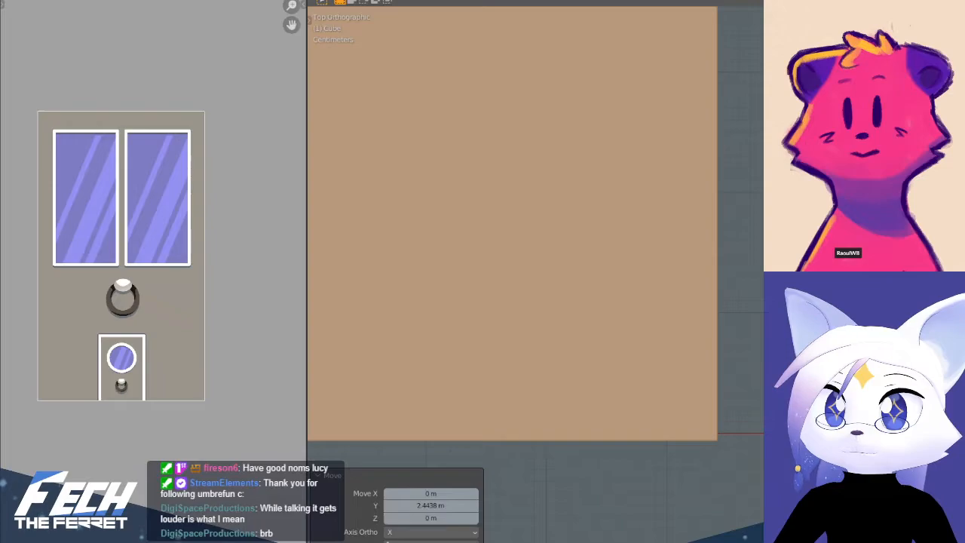
pyautogui.click(623, 281)
pyautogui.scroll(-7, 622, 281)
pyautogui.hotkey('ctrl', 'Tab')
pyautogui.click(522, 286)
# - Select the door object and check its placement relative to the origin from the right and top views
pyautogui.keyDown('shift'); pyautogui.moveTo(683, 324); pyautogui.dragTo(762, 374, button='middle'); pyautogui.keyUp('shift')
pyautogui.scroll(-5, 623, 282)
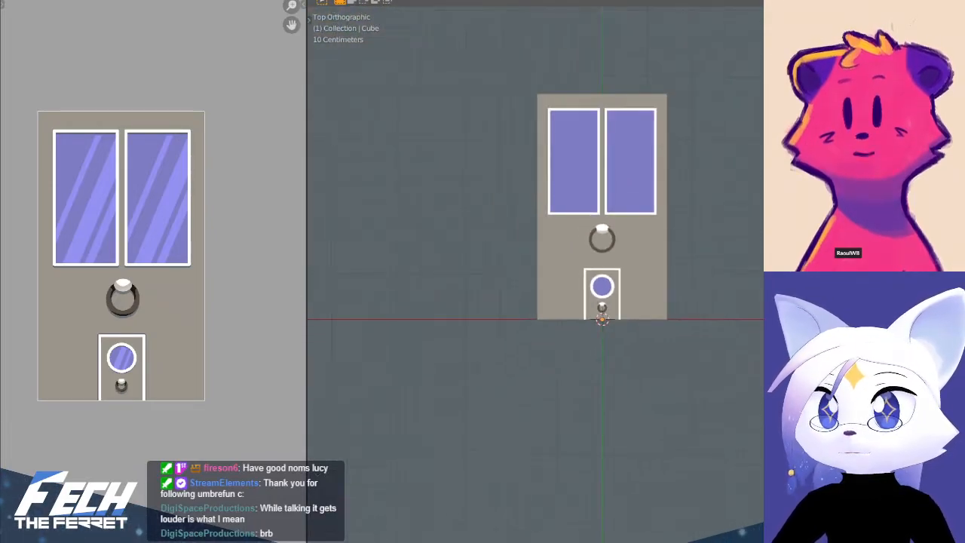
pyautogui.keyDown('shift'); pyautogui.moveTo(623, 282); pyautogui.dragTo(622, 351, button='middle'); pyautogui.keyUp('shift')
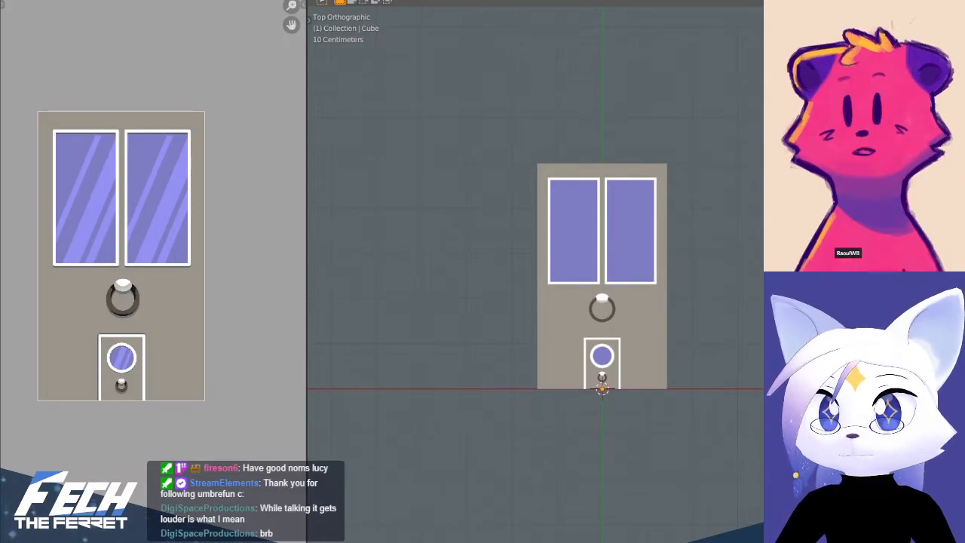
pyautogui.scroll(3, 650, 263)
pyautogui.moveTo(683, 243); pyautogui.dragTo(626, 181, button='middle')
pyautogui.keyDown('shift'); pyautogui.moveTo(702, 183); pyautogui.dragTo(737, 267, button='middle'); pyautogui.keyUp('shift')
pyautogui.press('KP_3')
pyautogui.click(733, 276)
pyautogui.scroll(-3, 735, 279)
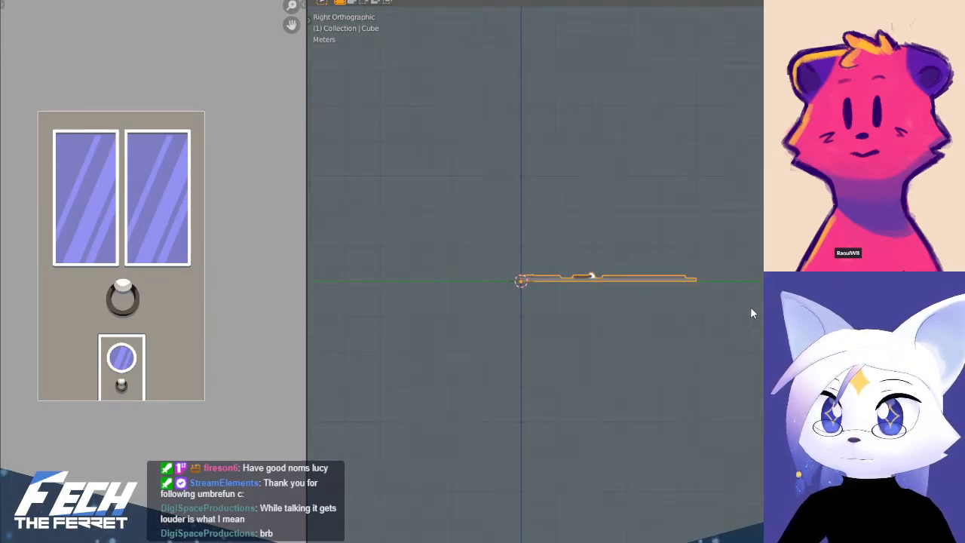
pyautogui.press('KP_7')
pyautogui.scroll(-1, 725, 267)
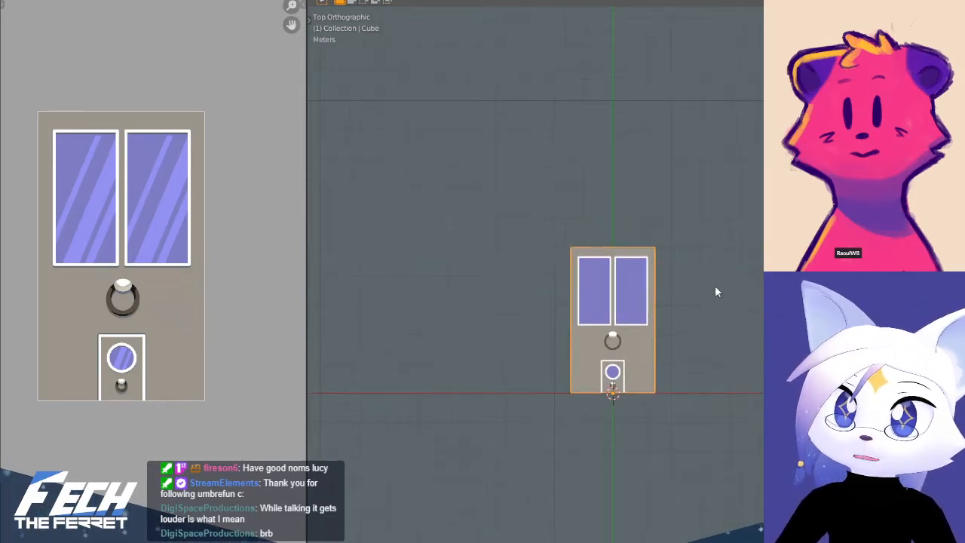
# - Rotate the door object -90° in the right orthographic view so it stands upright on the origin
pyautogui.moveTo(669, 196); pyautogui.dragTo(716, 218, button='middle')
pyautogui.press('KP_7')
pyautogui.press('KP_1')
pyautogui.press('KP_7')
pyautogui.press('KP_3')
pyautogui.press('r')
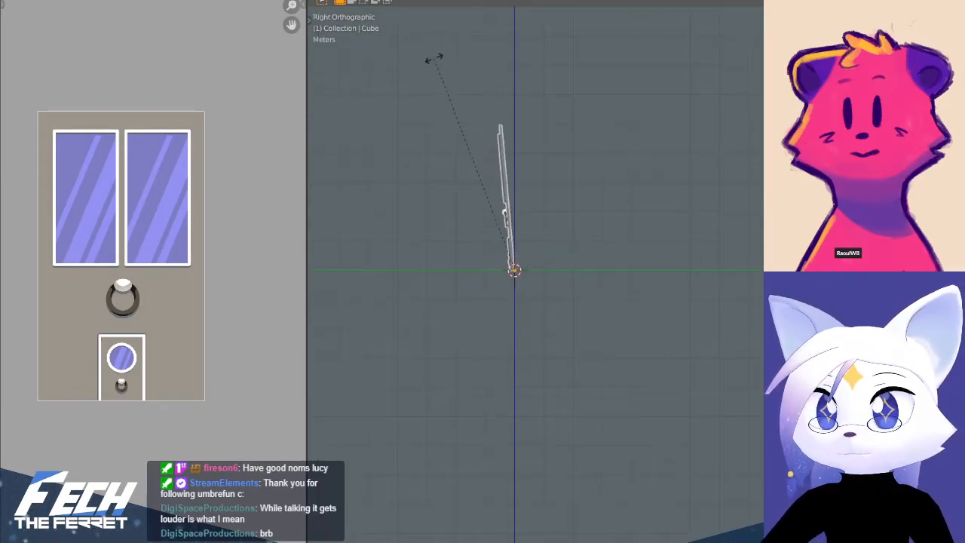
pyautogui.keyDown('ctrl'); pyautogui.click(448, 61); pyautogui.keyUp('ctrl')
pyautogui.press('KP_1')
pyautogui.scroll(3, 663, 92)
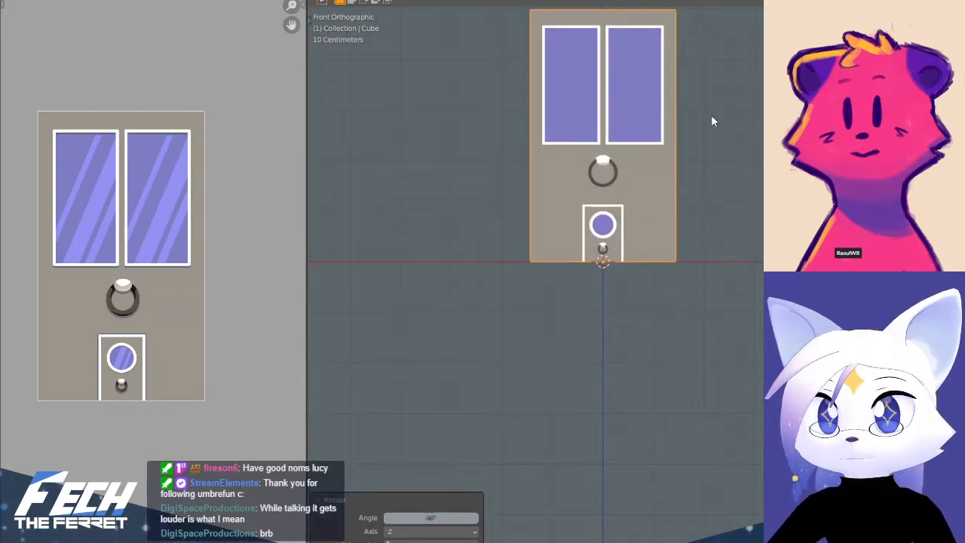
# - Apply the rotation and scale of the upright door object
pyautogui.keyDown('shift'); pyautogui.moveTo(711, 115); pyautogui.dragTo(692, 276, button='middle'); pyautogui.keyUp('shift')
pyautogui.hotkey('ctrl', 'a')
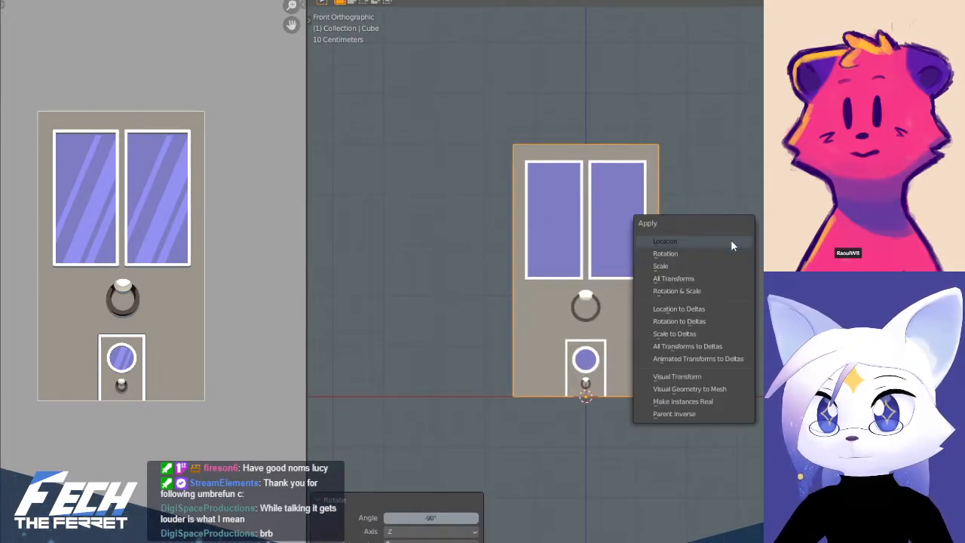
pyautogui.click(706, 293)
pyautogui.scroll(3, 702, 230)
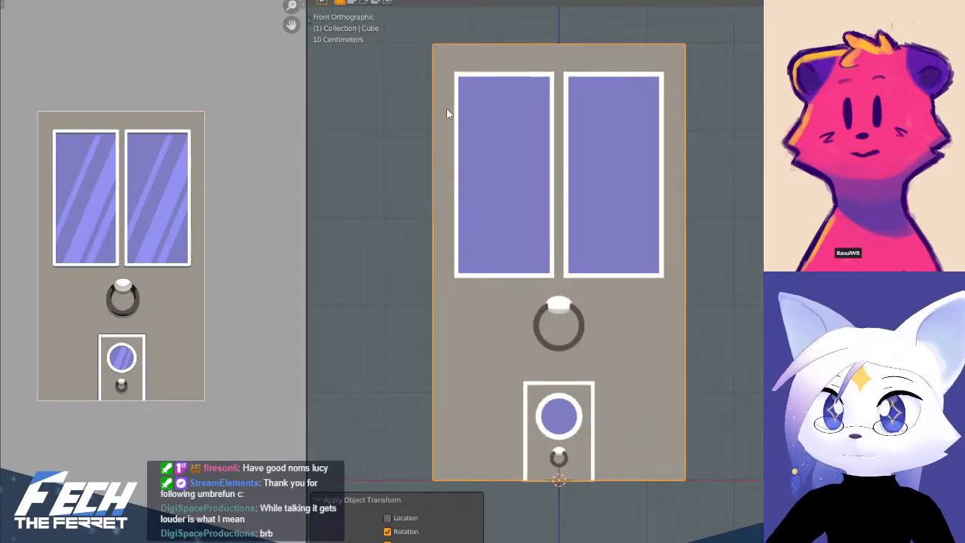
pyautogui.keyDown('shift'); pyautogui.moveTo(447, 108); pyautogui.dragTo(487, 149, button='middle'); pyautogui.keyUp('shift')
# - Open the recently used file Windows - Modular.blend
pyautogui.click(27, 0)
pyautogui.moveTo(56, 5)
pyautogui.click(200, 15)
# - Rotate the window object -90° in the right orthographic view so it stands upright, and apply its rotation and scale
pyautogui.press('KP_3')
pyautogui.press('r')
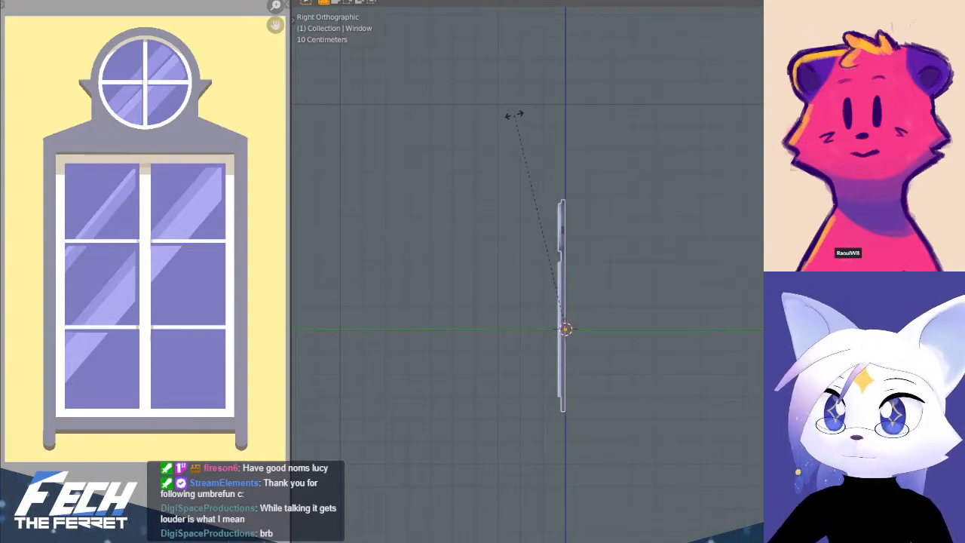
pyautogui.keyDown('ctrl'); pyautogui.click(513, 114); pyautogui.keyUp('ctrl')
pyautogui.press('KP_1')
pyautogui.hotkey('ctrl', 'a')
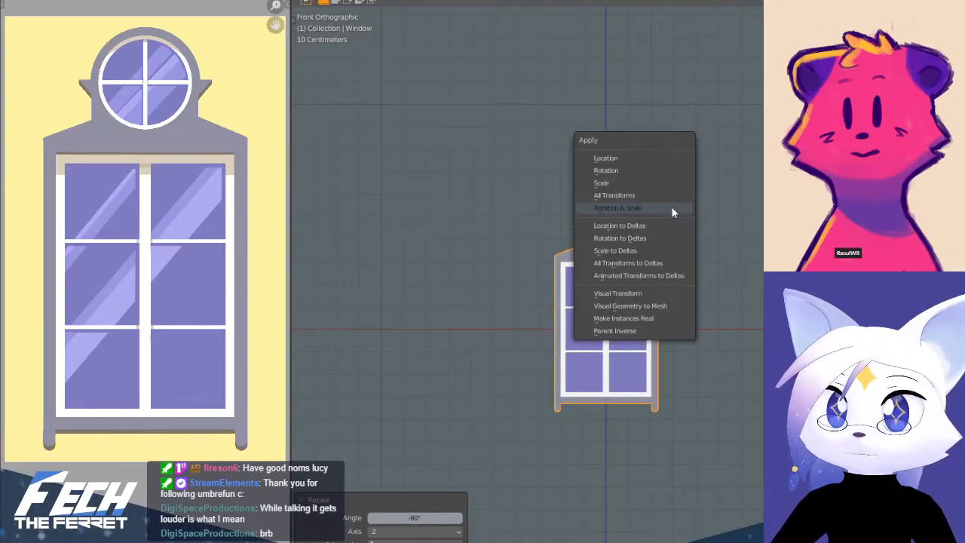
pyautogui.click(671, 210)
# - Reopen Door - Modular.blend and examine the upright door from the front and at an angle
pyautogui.click(30, 2)
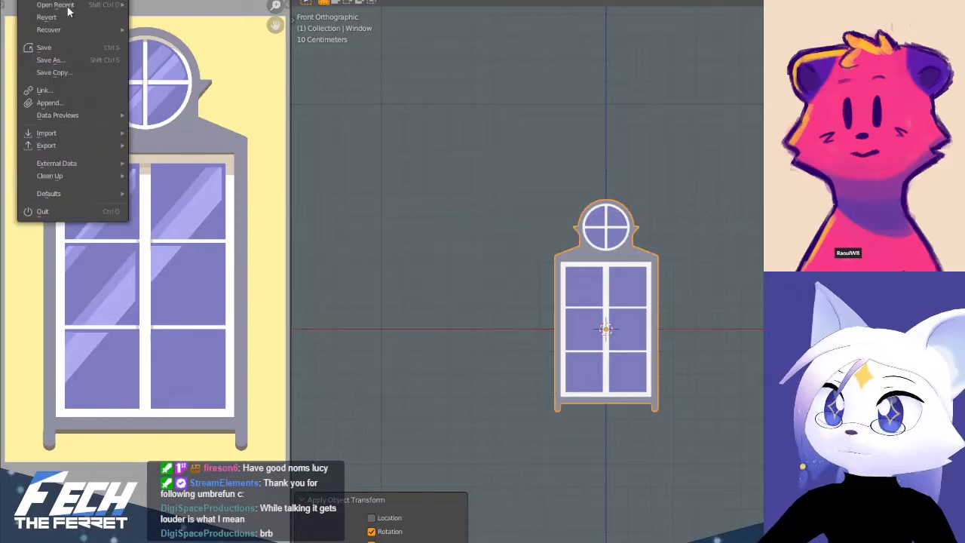
pyautogui.moveTo(84, 6)
pyautogui.click(168, 17)
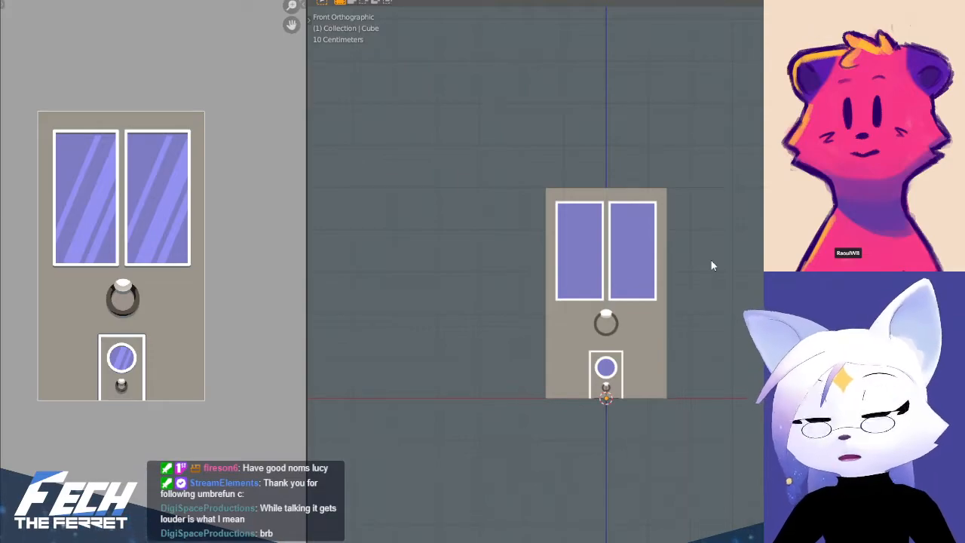
pyautogui.scroll(2, 710, 260)
pyautogui.moveTo(739, 264); pyautogui.dragTo(622, 284, button='middle')
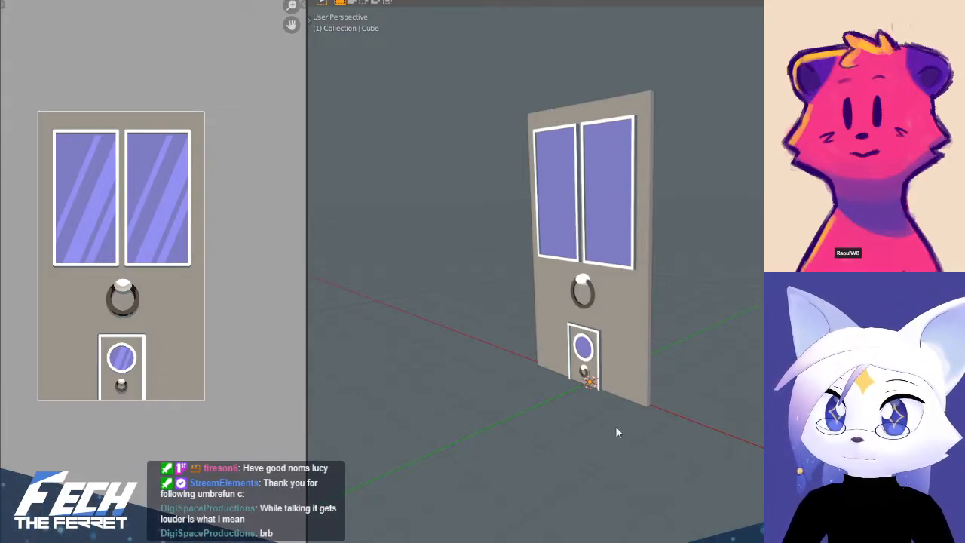
pyautogui.keyDown('shift'); pyautogui.moveTo(702, 299); pyautogui.dragTo(744, 314, button='middle'); pyautogui.keyUp('shift')
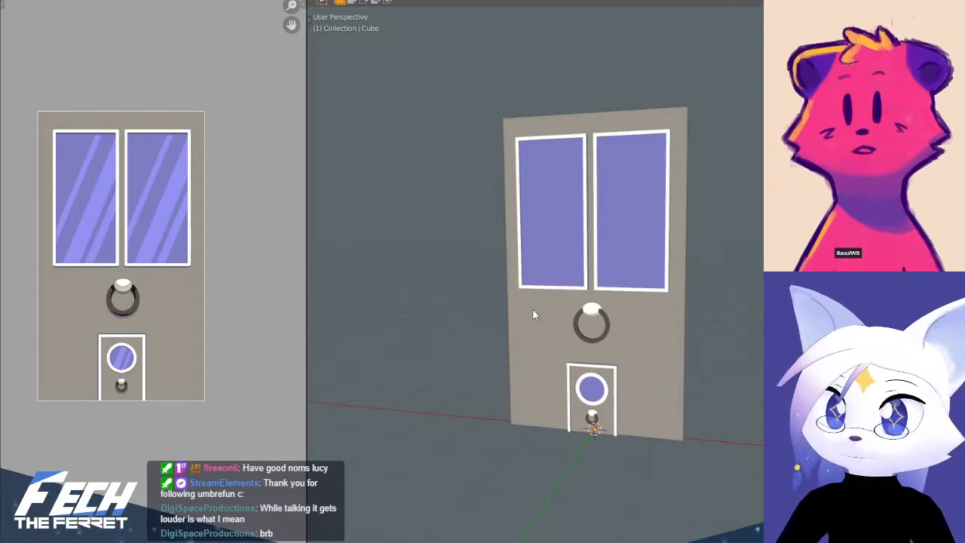
pyautogui.scroll(5, 524, 308)
pyautogui.scroll(-4, 644, 262)
pyautogui.moveTo(641, 269); pyautogui.dragTo(627, 285, button='middle')
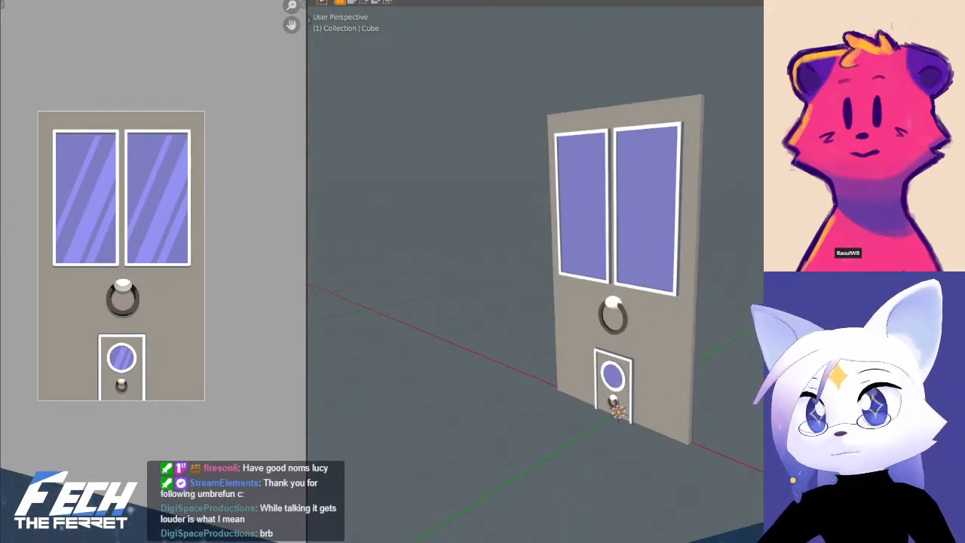
# - Switch to Windows - Modular.blend and examine the window's frame and pane depth up close and at an angle
pyautogui.click(32, 0)
pyautogui.moveTo(68, 6)
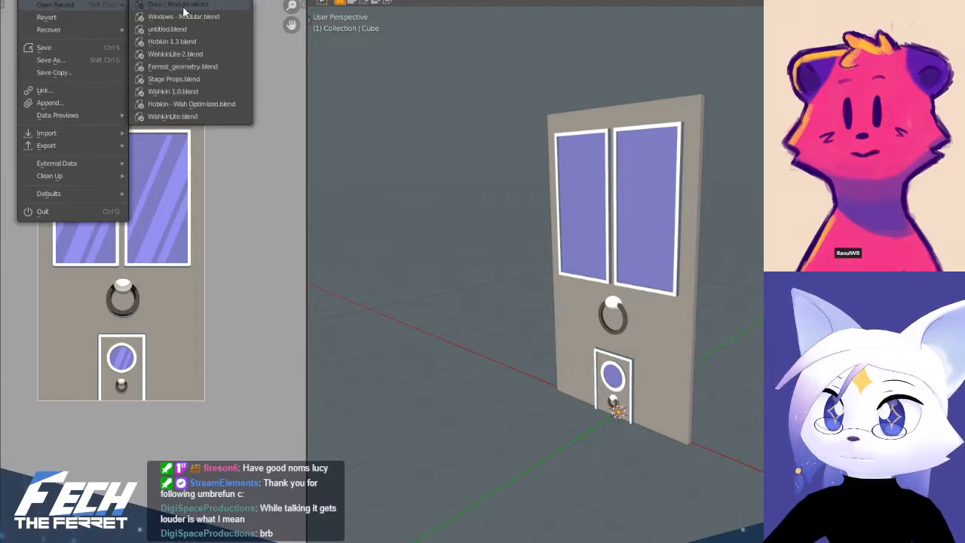
pyautogui.click(204, 21)
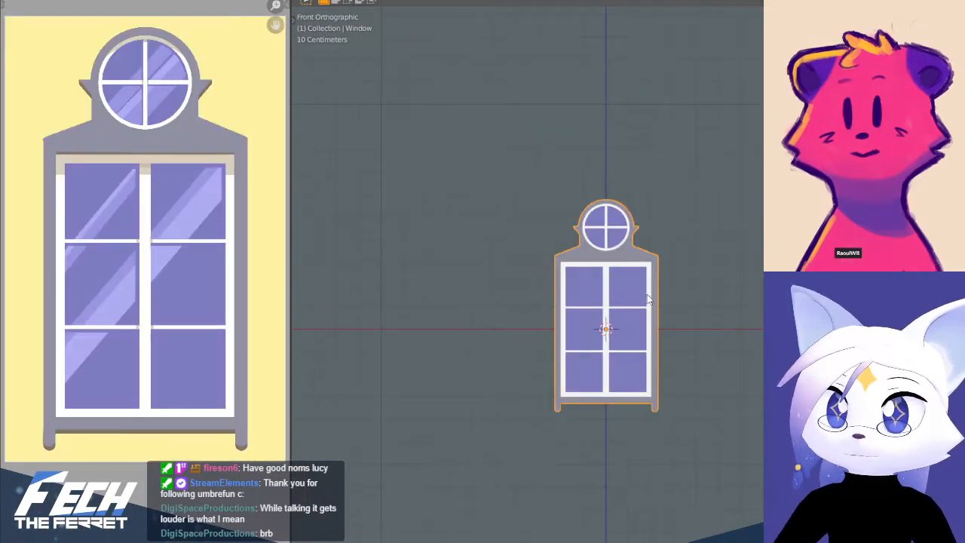
pyautogui.moveTo(646, 297); pyautogui.dragTo(580, 309, button='middle')
pyautogui.scroll(4, 639, 332)
pyautogui.moveTo(637, 332); pyautogui.dragTo(648, 260, button='middle')
pyautogui.scroll(4, 650, 263)
pyautogui.scroll(-2, 655, 234)
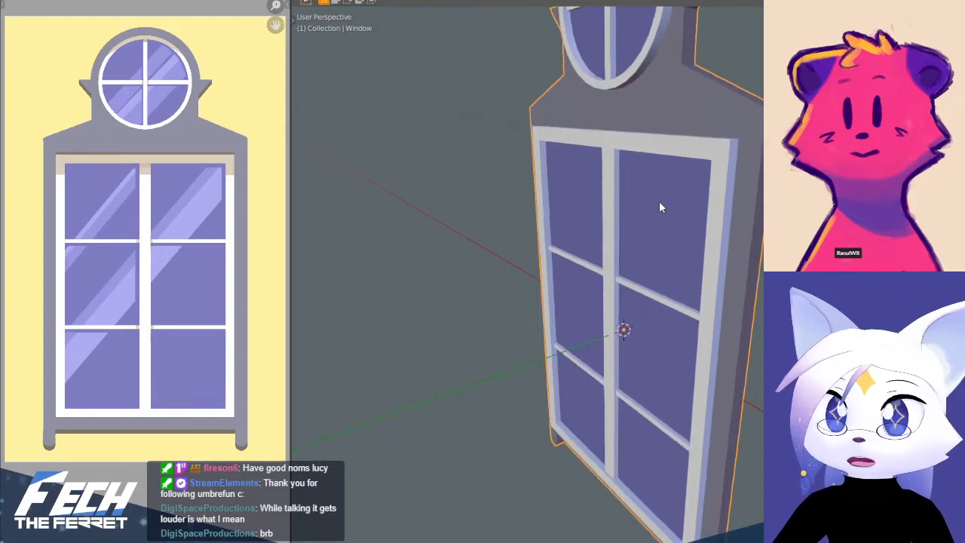
pyautogui.scroll(-1, 654, 195)
pyautogui.moveTo(650, 211); pyautogui.dragTo(644, 243, button='middle')
pyautogui.scroll(-2, 644, 243)
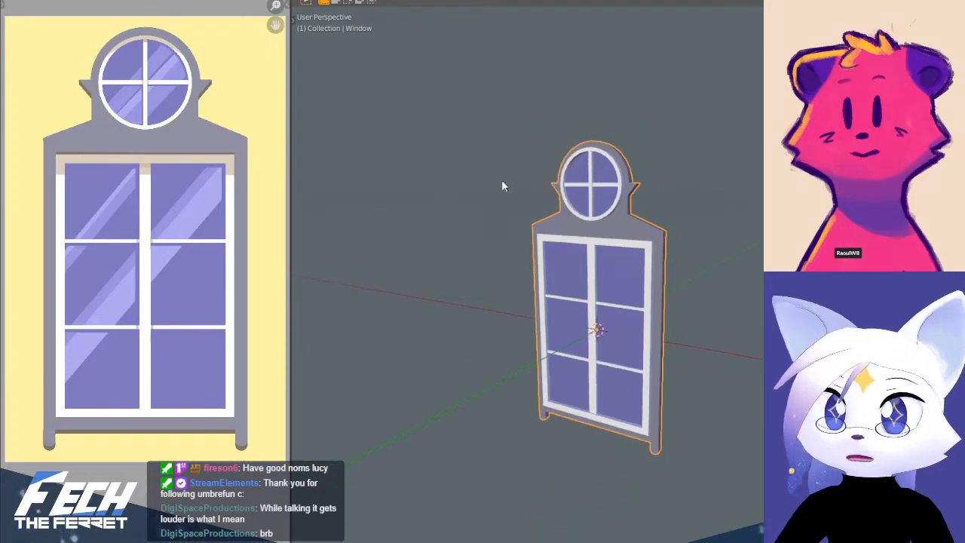
# - Return to Door - Modular.blend and review the finished door in front view and in perspective
pyautogui.click(27, 2)
pyautogui.moveTo(48, 6)
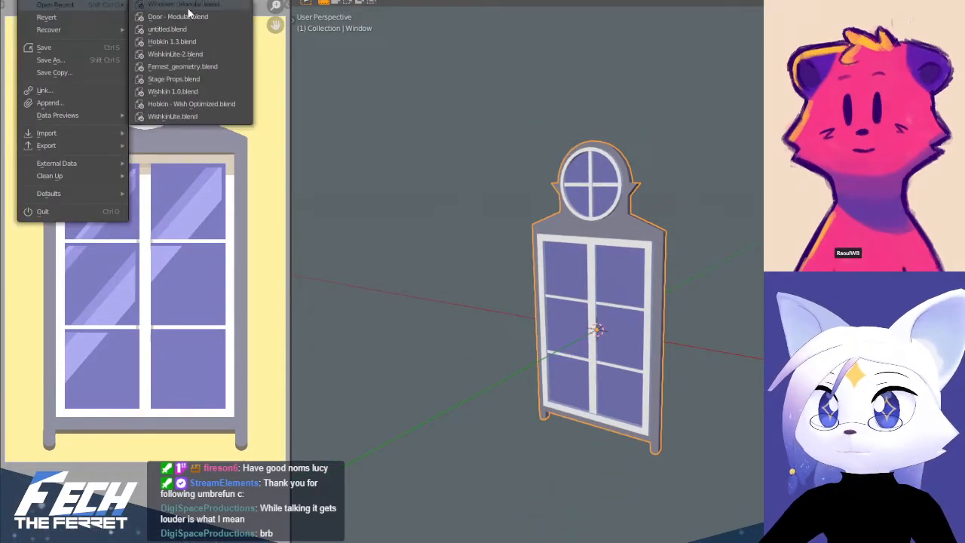
pyautogui.click(190, 10)
pyautogui.moveTo(638, 209); pyautogui.dragTo(571, 230, button='middle')
pyautogui.press('KP_1')
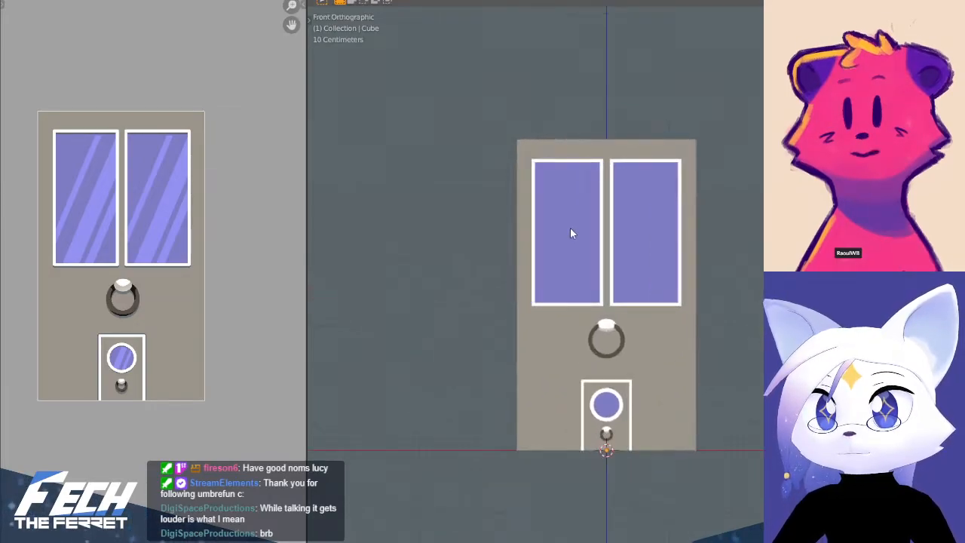
pyautogui.keyDown('shift'); pyautogui.moveTo(713, 248); pyautogui.dragTo(687, 249, button='middle'); pyautogui.keyUp('shift')
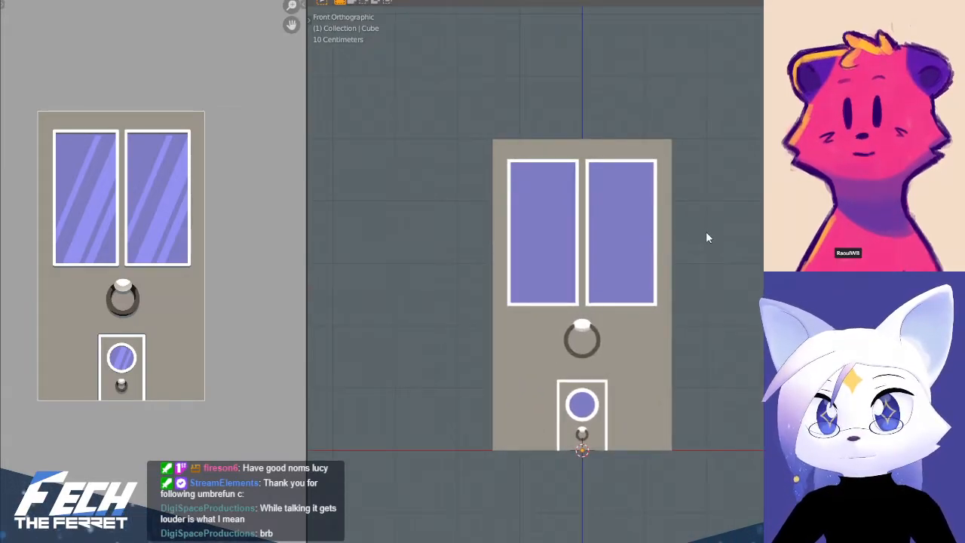
pyautogui.scroll(2, 504, 283)
pyautogui.keyDown('shift'); pyautogui.moveTo(630, 286); pyautogui.dragTo(629, 256, button='middle'); pyautogui.keyUp('shift')
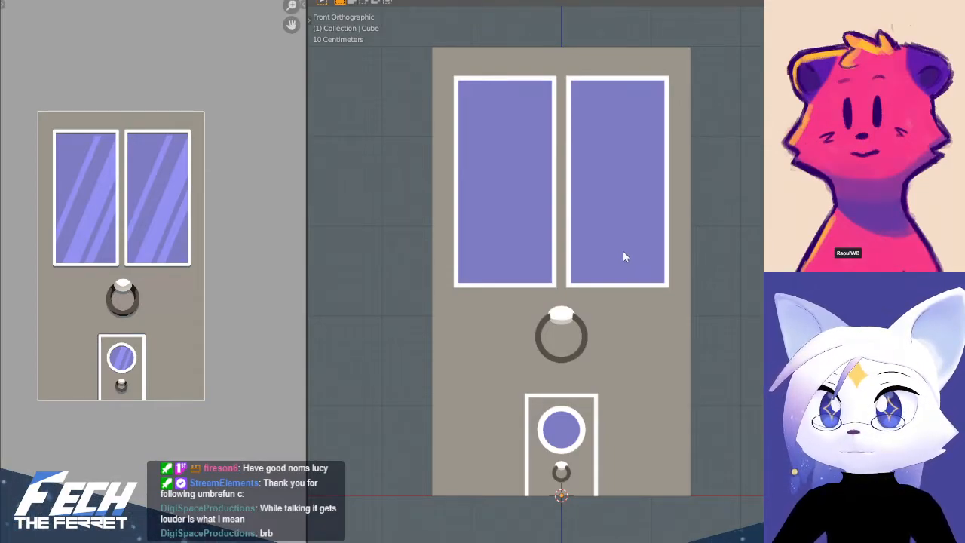
pyautogui.keyDown('shift'); pyautogui.moveTo(639, 236); pyautogui.dragTo(683, 239, button='middle'); pyautogui.keyUp('shift')
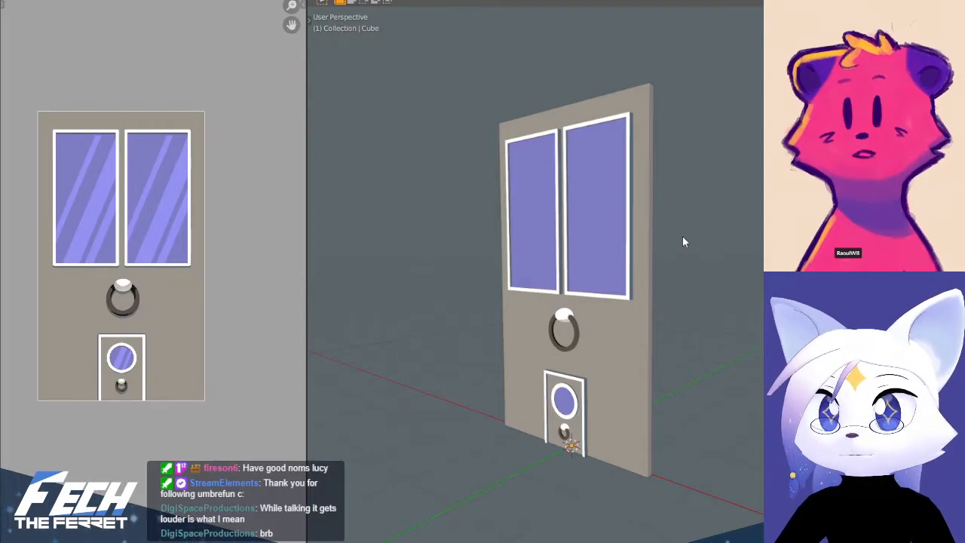
pyautogui.moveTo(681, 241); pyautogui.dragTo(698, 236, button='middle')
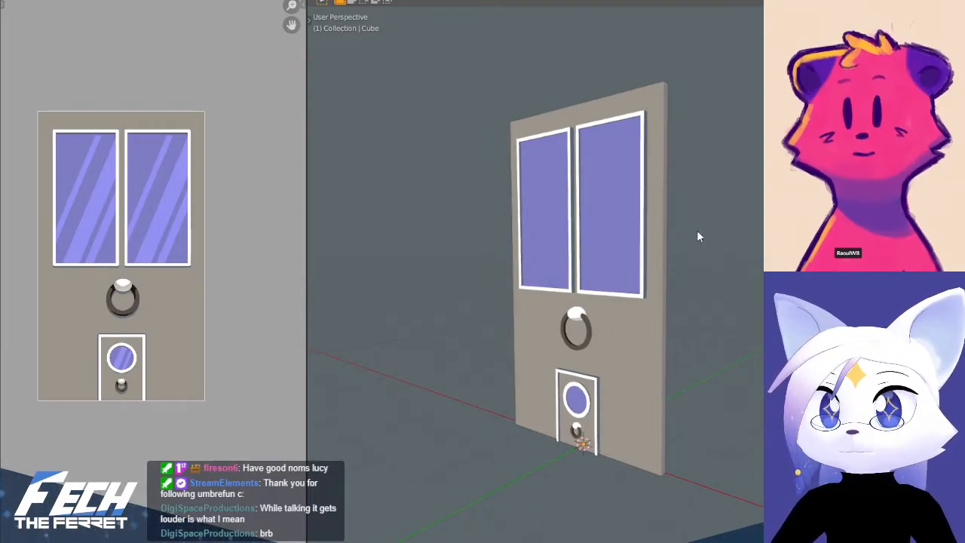